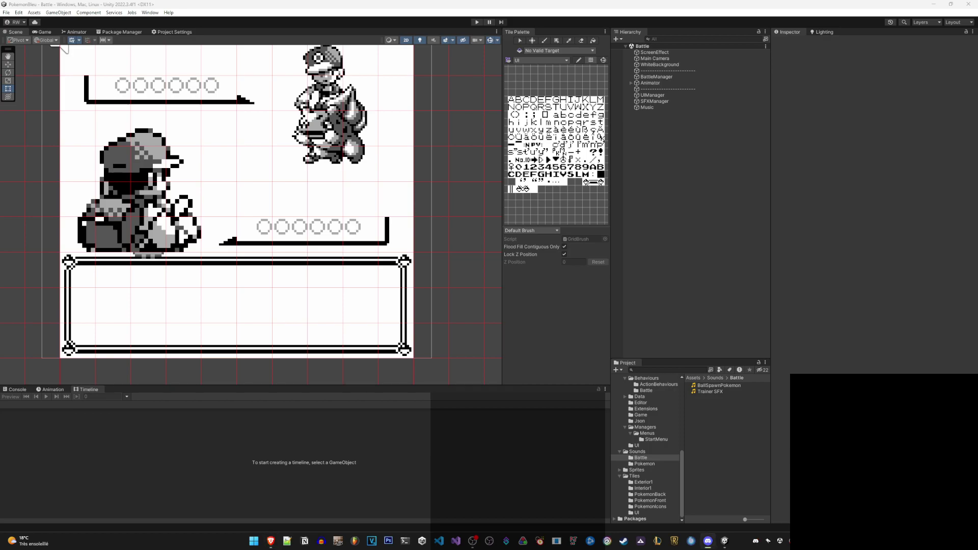
# Focus Unity and select BattleManager in the Hierarchy while Visual Studio loads
pyautogui.click(479, 22)
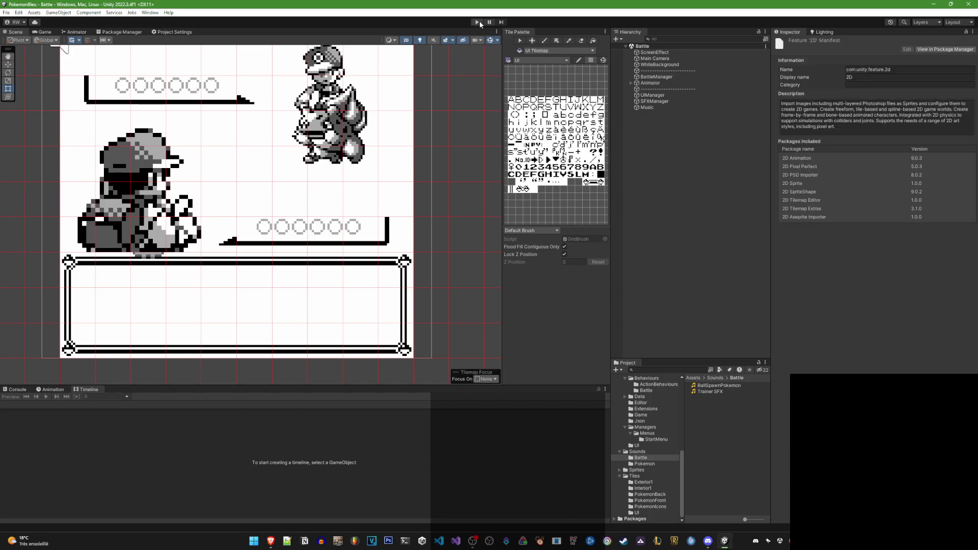
pyautogui.click(724, 77)
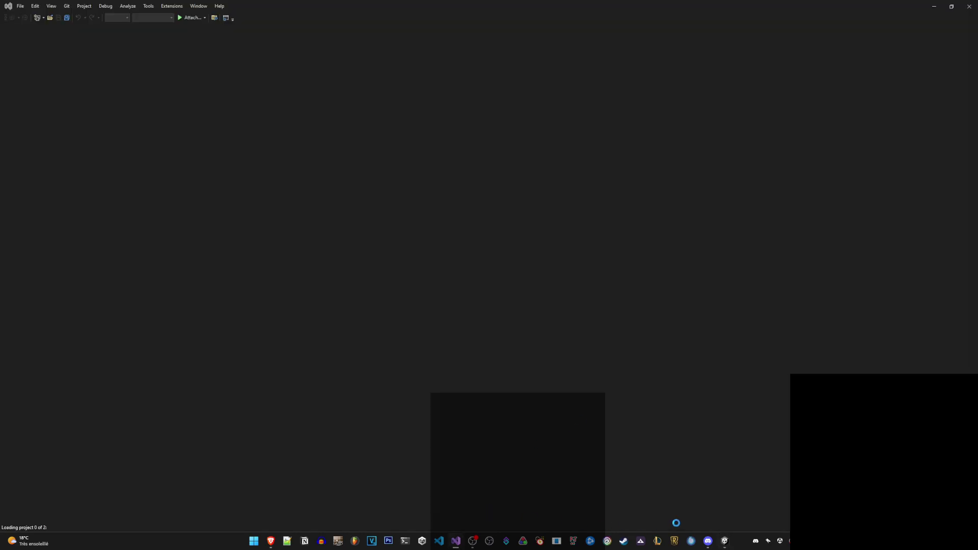
pyautogui.moveTo(725, 541)
pyautogui.hotkey('alt', 'Tab')
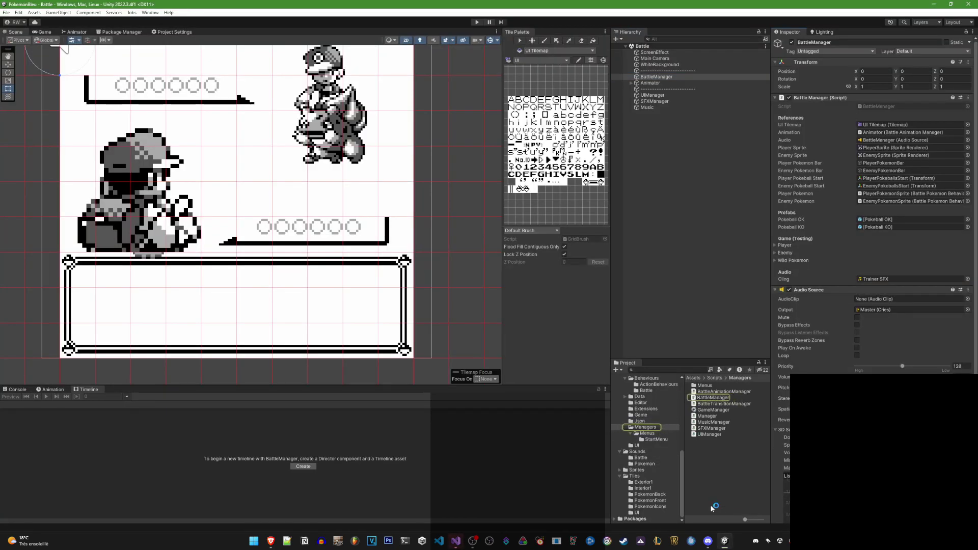
# Play the battle scene, advance the intro text, stop it, and switch to BattleManager.cs
pyautogui.click(478, 22)
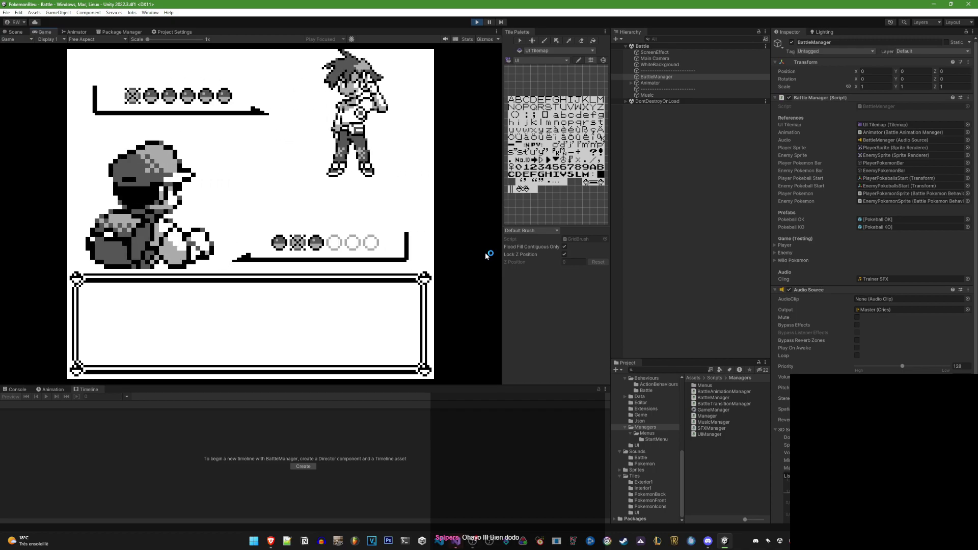
pyautogui.press('space')
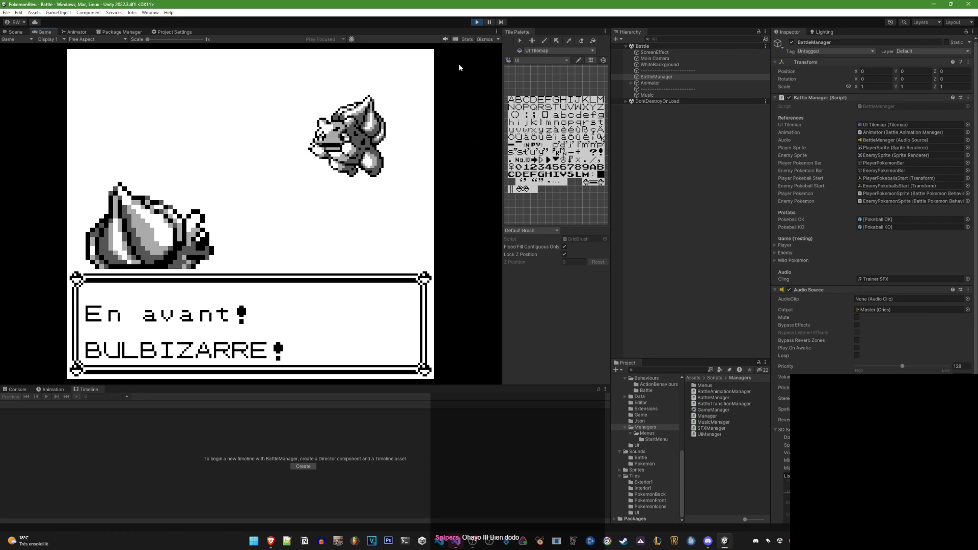
pyautogui.click(477, 23)
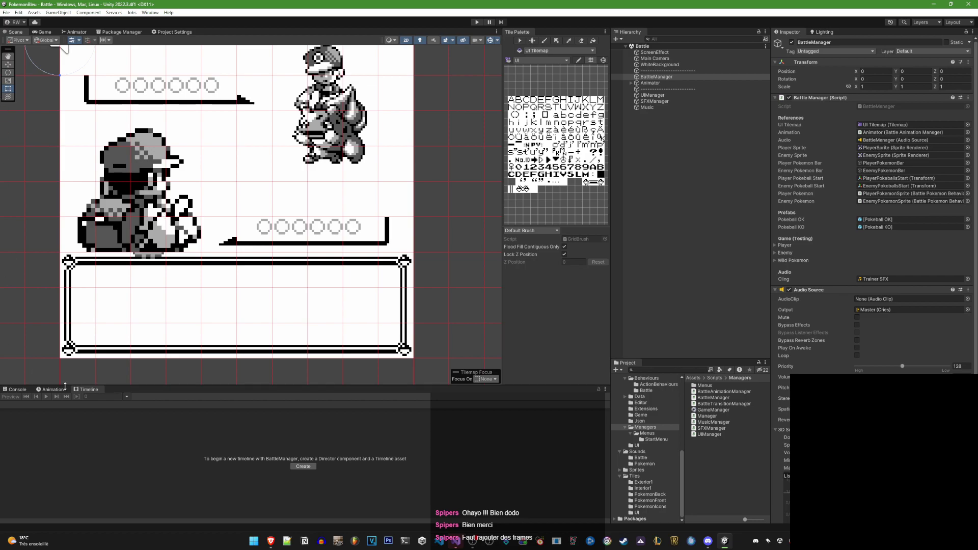
pyautogui.click(455, 541)
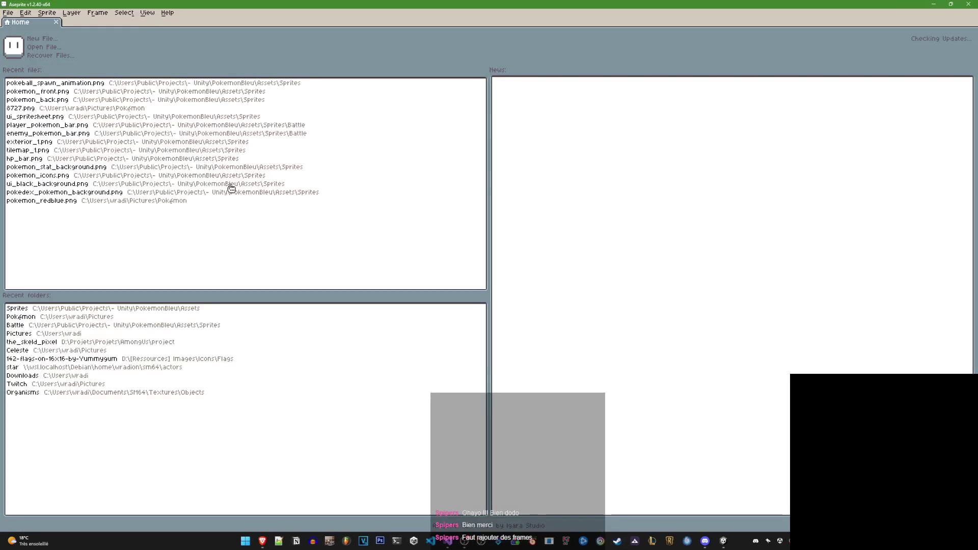
# Open pokeball_spawn_animation.png from Recent files and zoom around its spawn frames
pyautogui.click(65, 84)
pyautogui.scroll(4, 493, 190)
pyautogui.scroll(1, 493, 190)
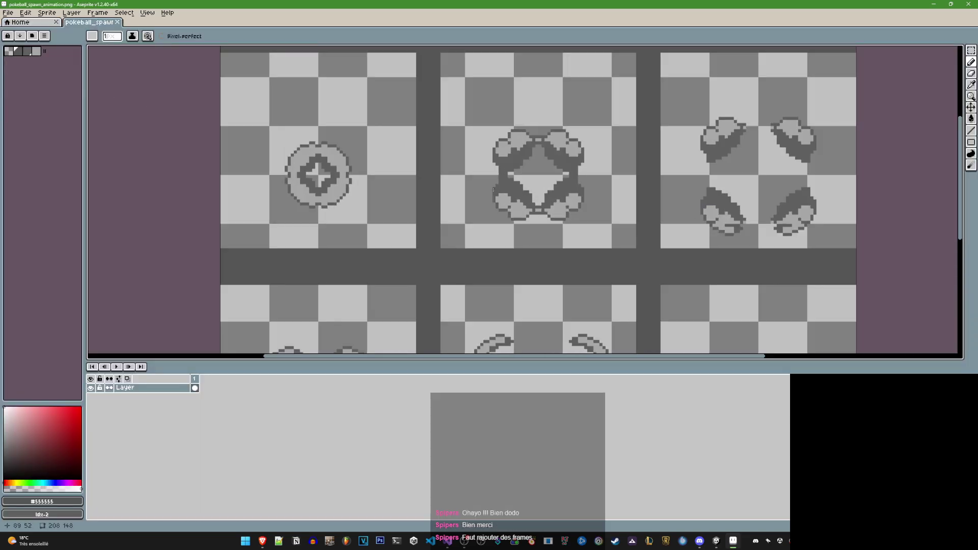
pyautogui.scroll(-2, 508, 163)
pyautogui.hscroll(2, 507, 163)
pyautogui.scroll(-1, 507, 163)
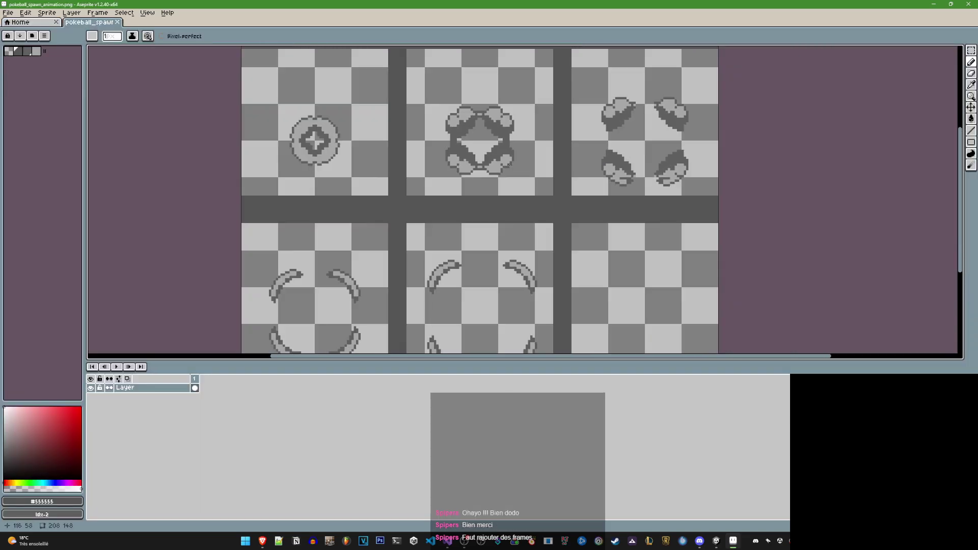
pyautogui.scroll(-1, 449, 204)
pyautogui.scroll(2, 448, 203)
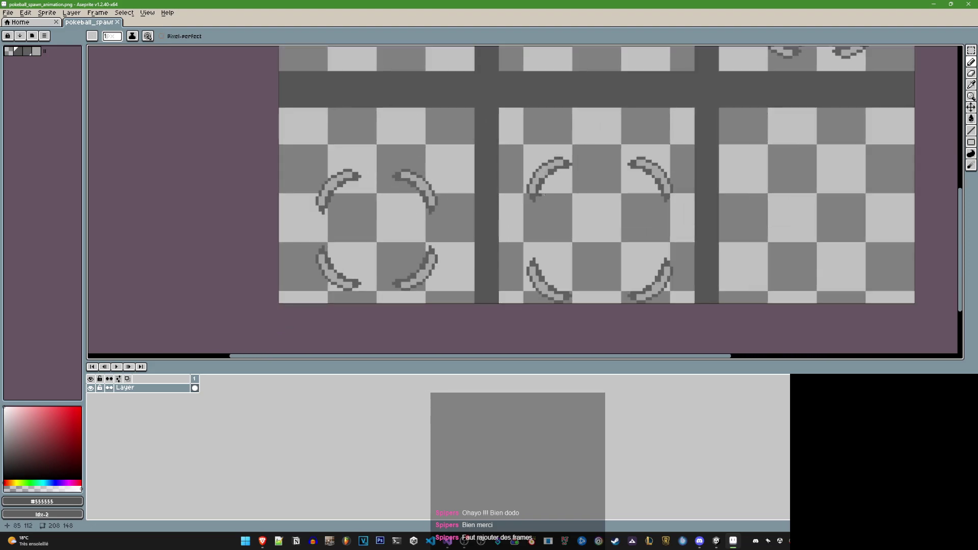
pyautogui.scroll(3, 513, 197)
pyautogui.hscroll(2, 513, 198)
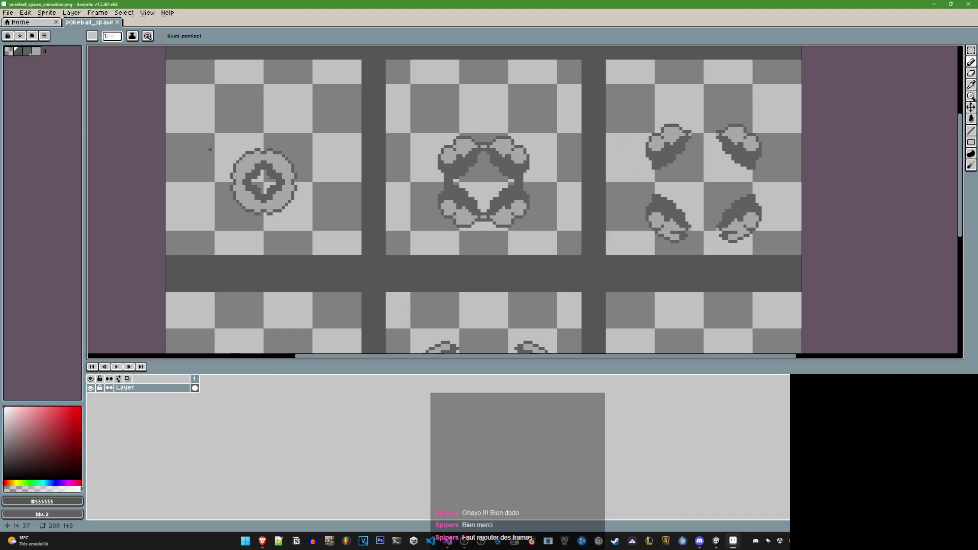
pyautogui.scroll(-1, 597, 214)
pyautogui.scroll(1, 597, 214)
pyautogui.scroll(-1, 494, 191)
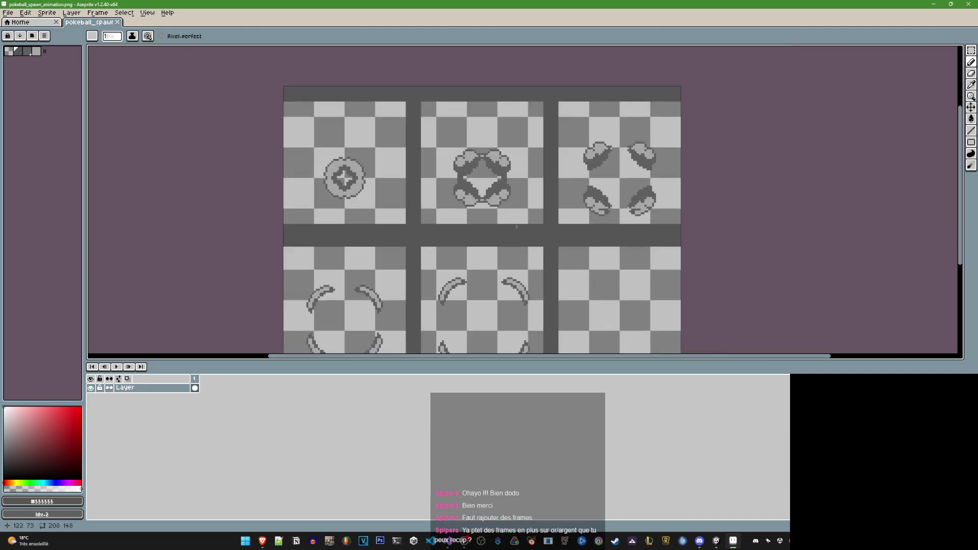
pyautogui.scroll(-2, 499, 192)
pyautogui.scroll(1, 507, 195)
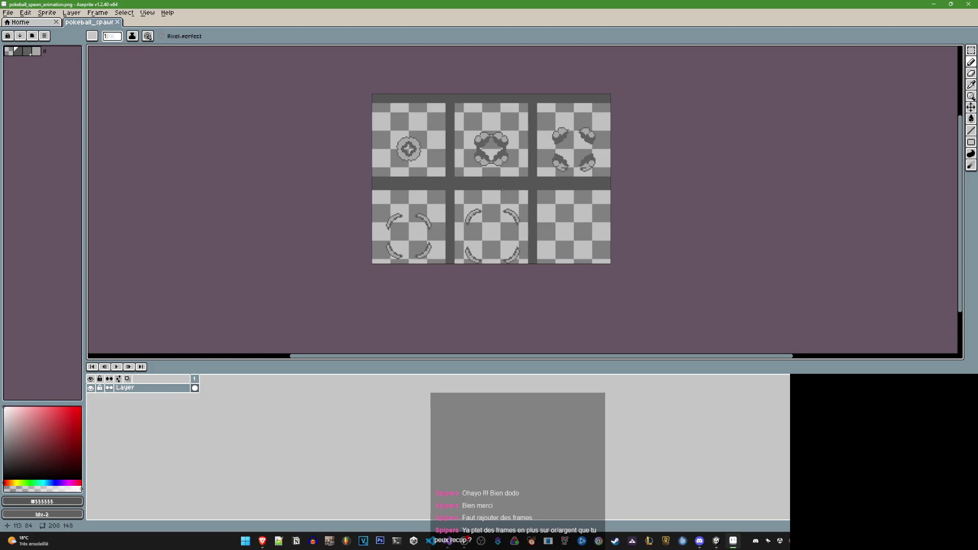
pyautogui.scroll(1, 501, 190)
pyautogui.scroll(1, 502, 189)
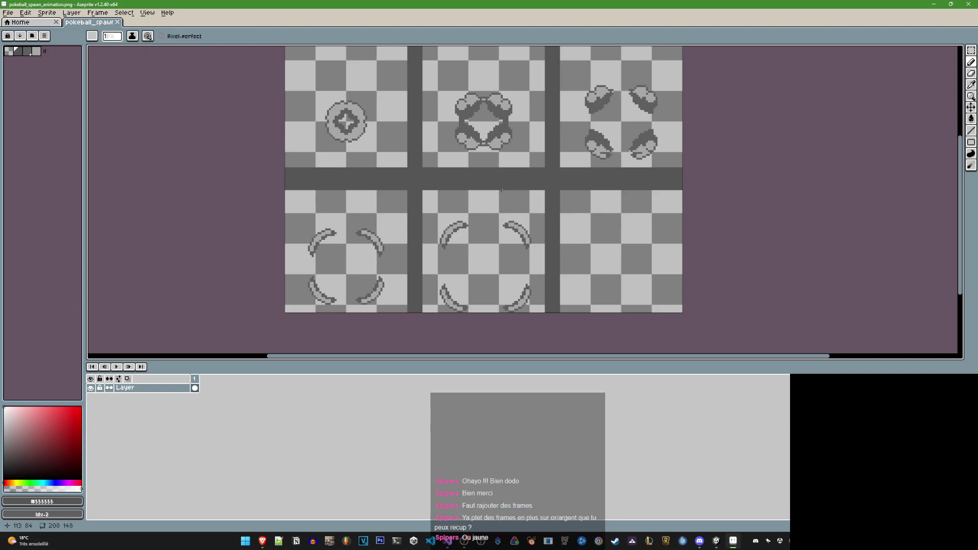
pyautogui.scroll(1, 489, 181)
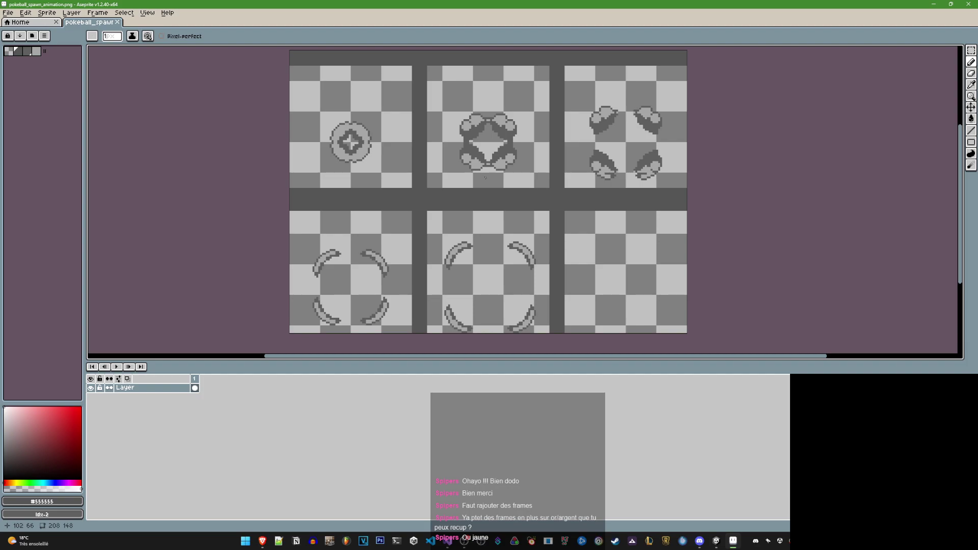
# Leave the sprite without keeping the stray pixel edit and return to Unity
pyautogui.click(485, 177)
pyautogui.hotkey('ctrl', 'w')
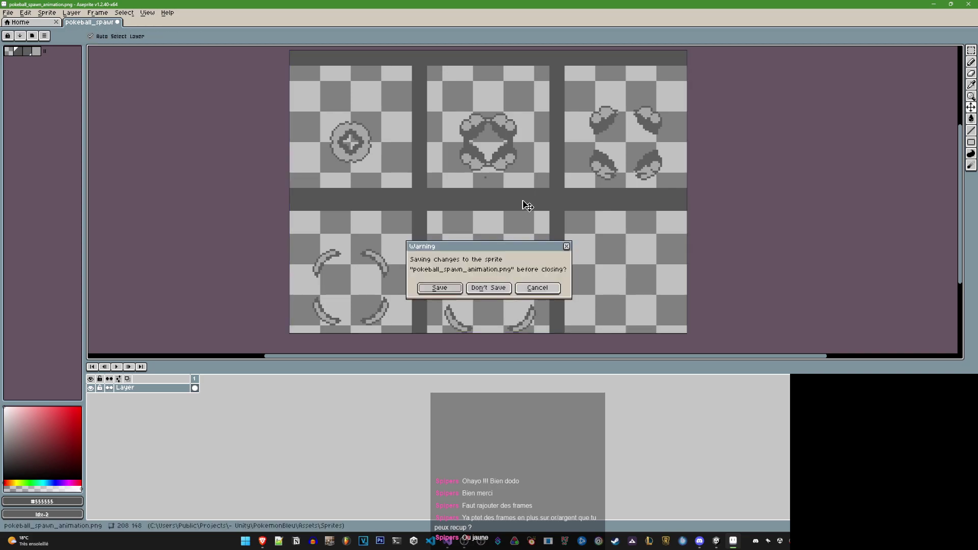
pyautogui.click(533, 289)
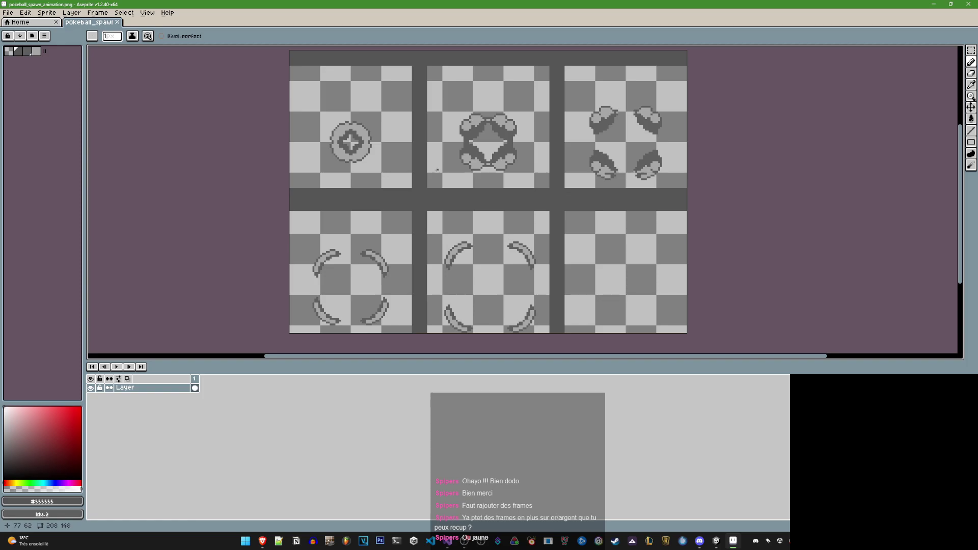
pyautogui.click(716, 541)
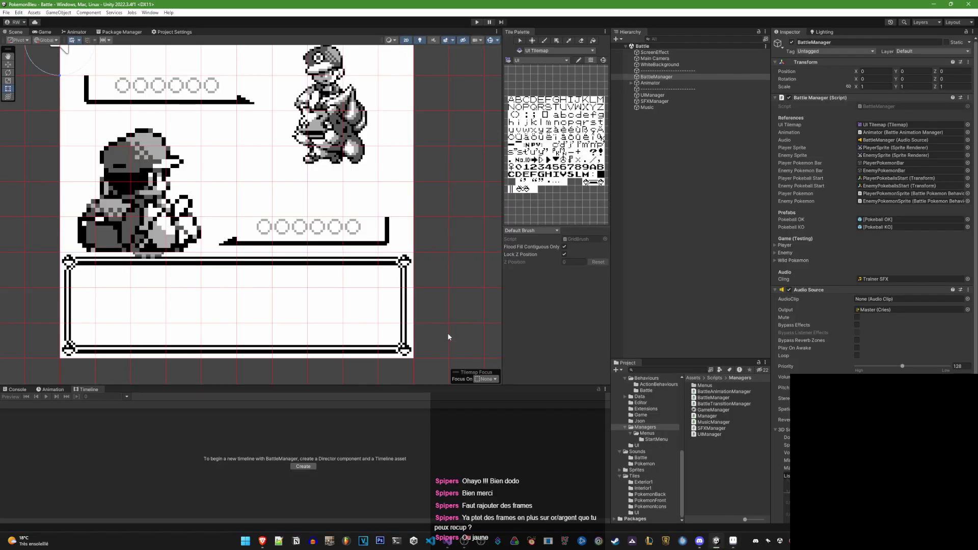
# Zoom the Scene view, then open Aseprite's File > Open dialog on the Sprites folder
pyautogui.scroll(-2, 336, 264)
pyautogui.scroll(2, 335, 264)
pyautogui.scroll(2, 335, 265)
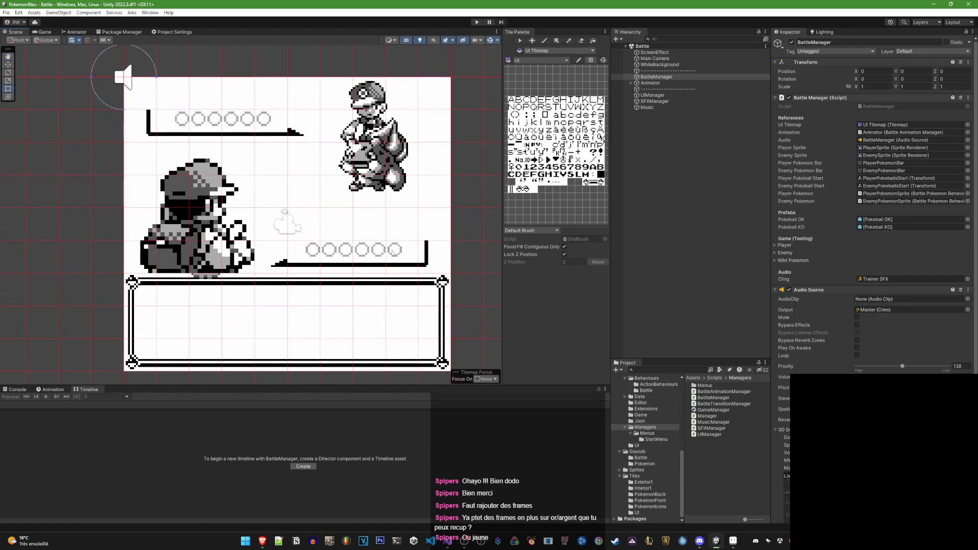
pyautogui.click(733, 540)
pyautogui.click(8, 13)
pyautogui.click(16, 32)
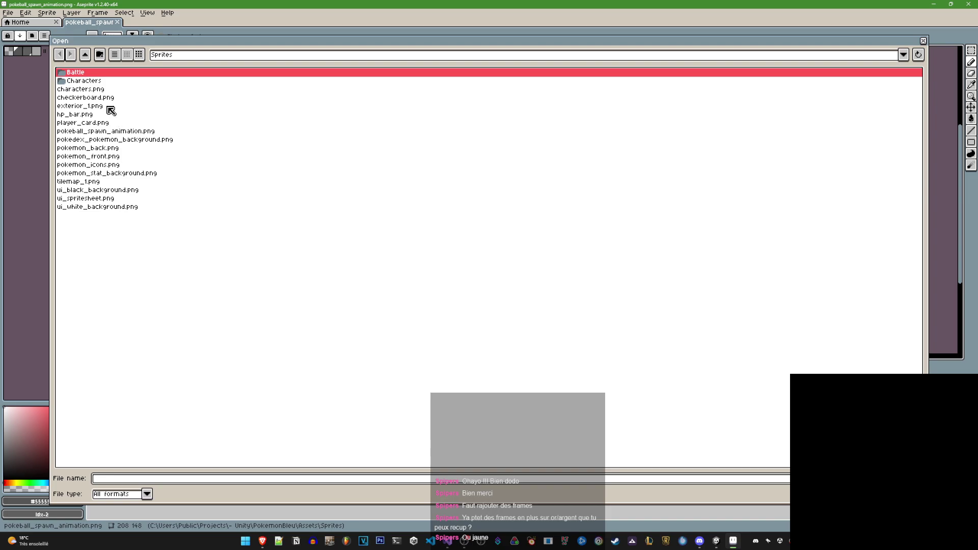
# Open ui_spritesheet.png and zoom in on its empty tile
pyautogui.doubleClick(111, 199)
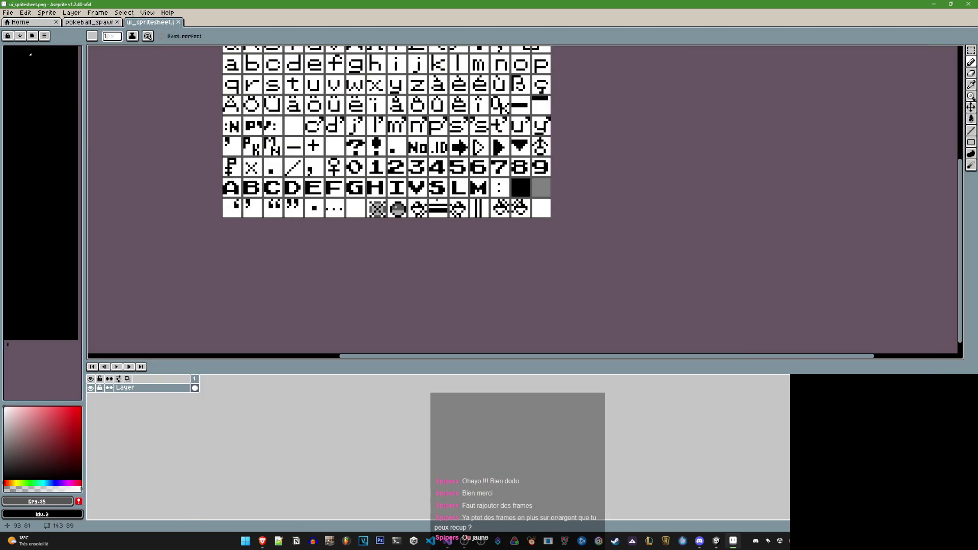
pyautogui.scroll(6, 557, 241)
pyautogui.scroll(2, 557, 241)
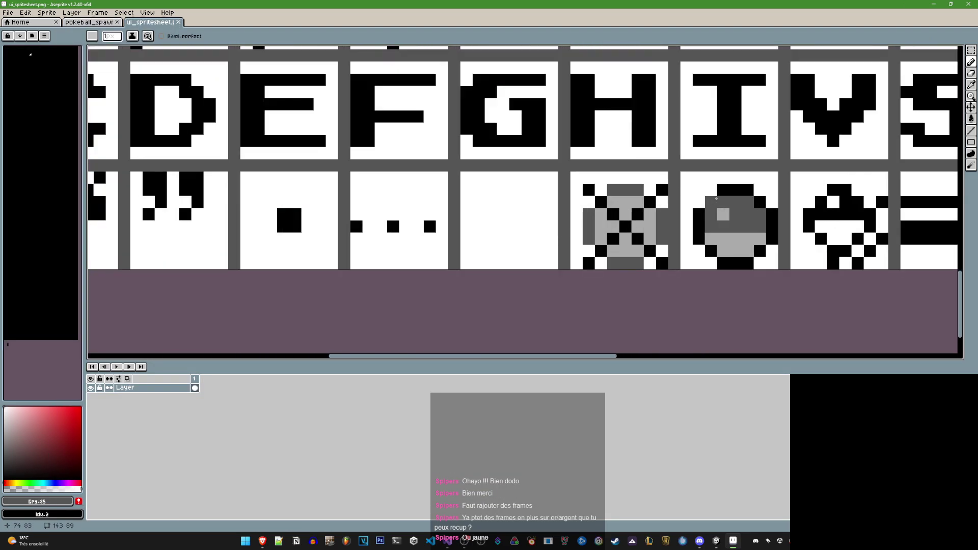
pyautogui.click(716, 541)
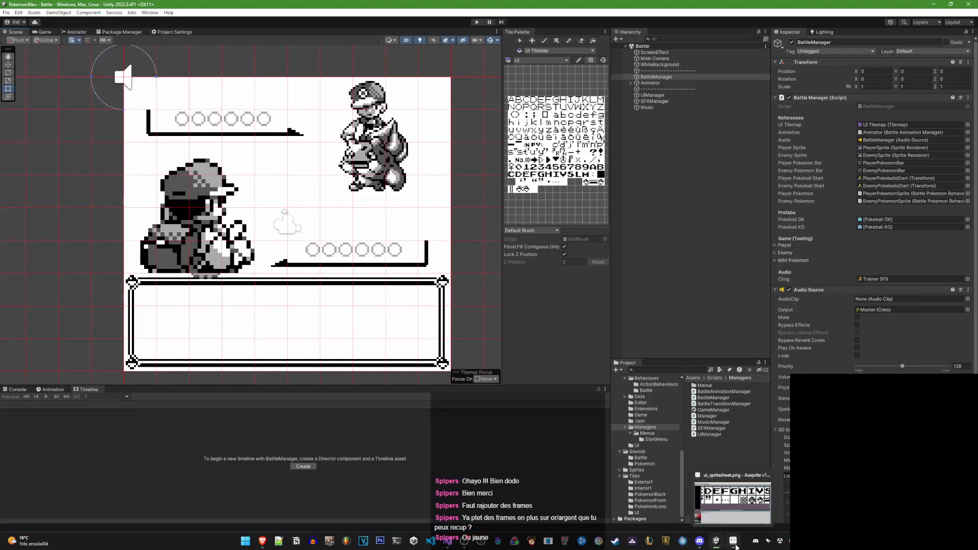
pyautogui.click(733, 541)
# Pick light grey Gry-170, try a first stroke in the empty tile, and undo it
pyautogui.click(627, 202)
pyautogui.keyDown('alt'); pyautogui.click(637, 201); pyautogui.keyUp('alt')
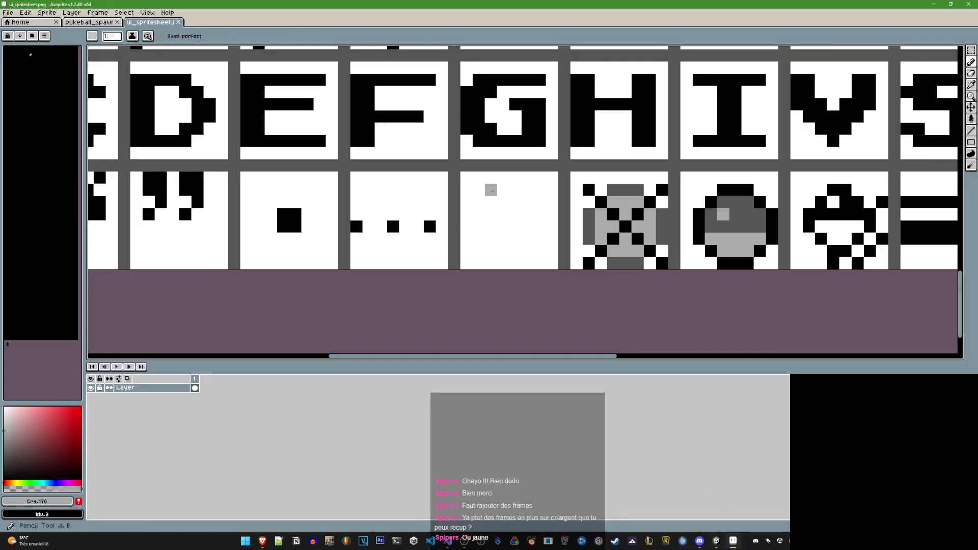
pyautogui.moveTo(491, 189)
pyautogui.mouseDown()
pyautogui.moveTo(537, 198)
pyautogui.moveTo(506, 191)
pyautogui.moveTo(484, 241)
pyautogui.mouseUp()
pyautogui.hotkey('ctrl', 'w')
pyautogui.click(537, 289)
pyautogui.hotkey('ctrl', 'z')
pyautogui.hotkey('ctrl', 'z')
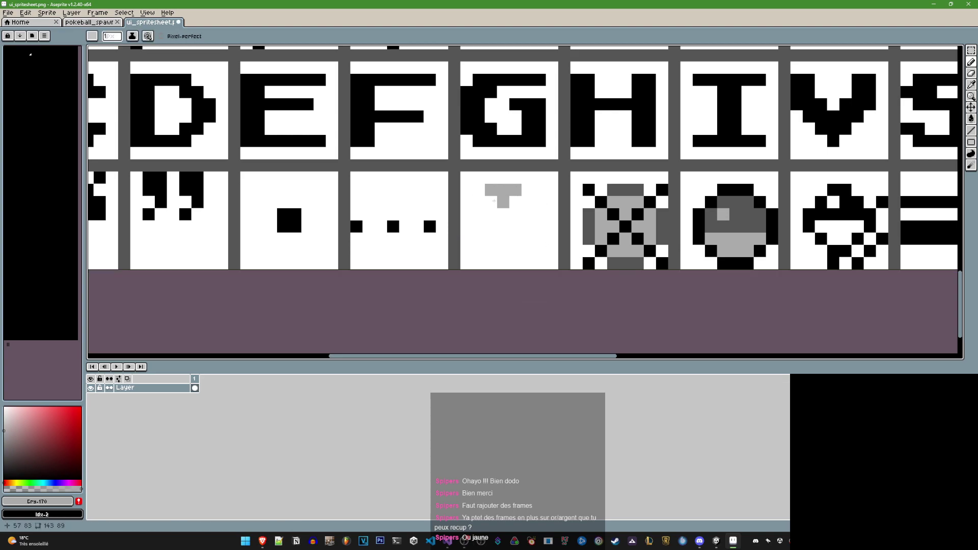
pyautogui.hotkey('ctrl', 'z')
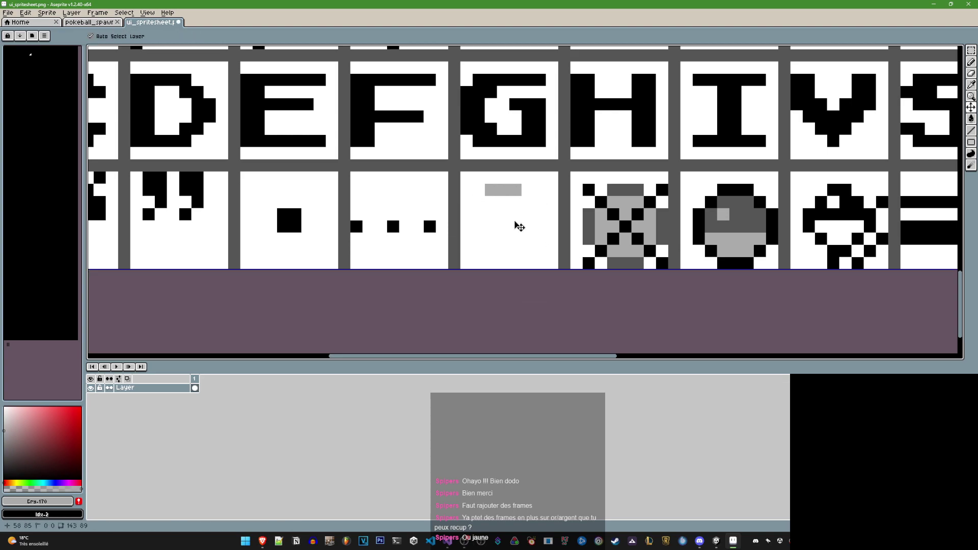
# Draw a closed grey circle outline with the Pencil in the empty tile beside the X icon
pyautogui.click(526, 194)
pyautogui.rightClick(490, 190)
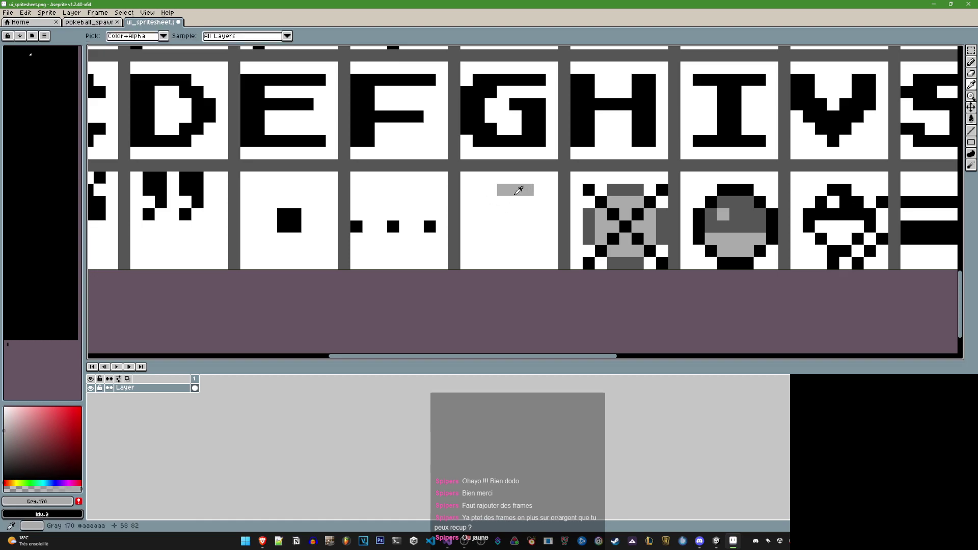
pyautogui.click(490, 202)
pyautogui.click(540, 202)
pyautogui.moveTo(551, 214); pyautogui.dragTo(491, 251)
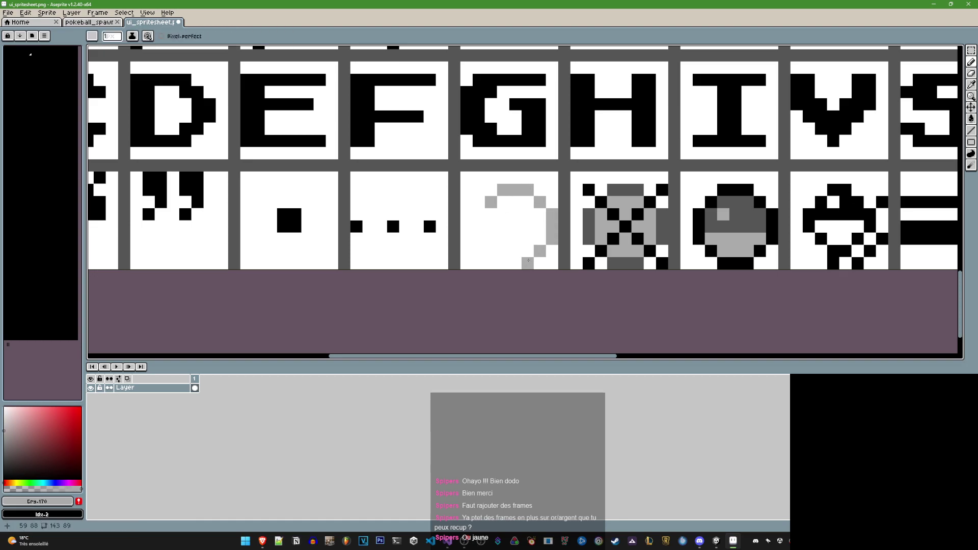
pyautogui.click(466, 227)
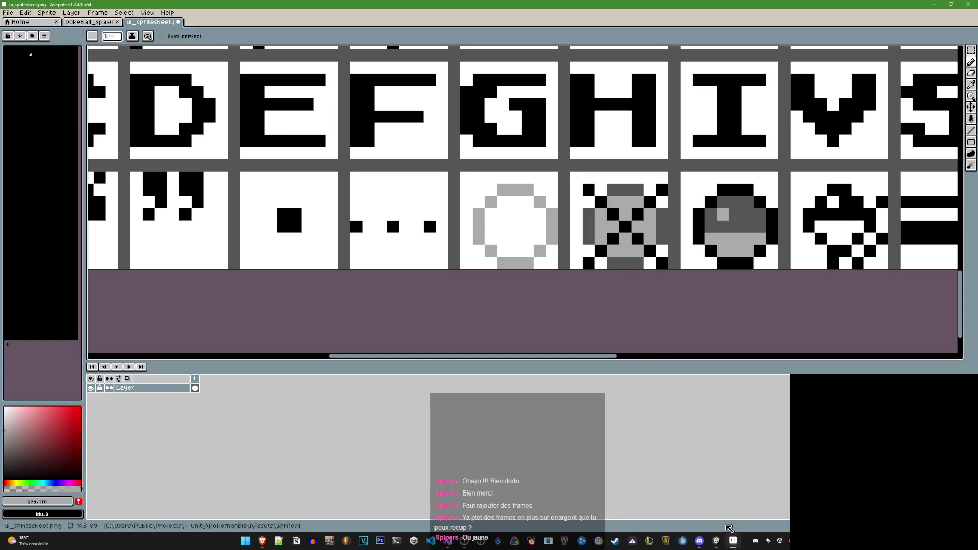
# Compare the look against the Unity scene and save ui_spritesheet.png
pyautogui.click(733, 541)
pyautogui.click(725, 515)
pyautogui.scroll(-3, 525, 204)
pyautogui.hotkey('ctrl', 's')
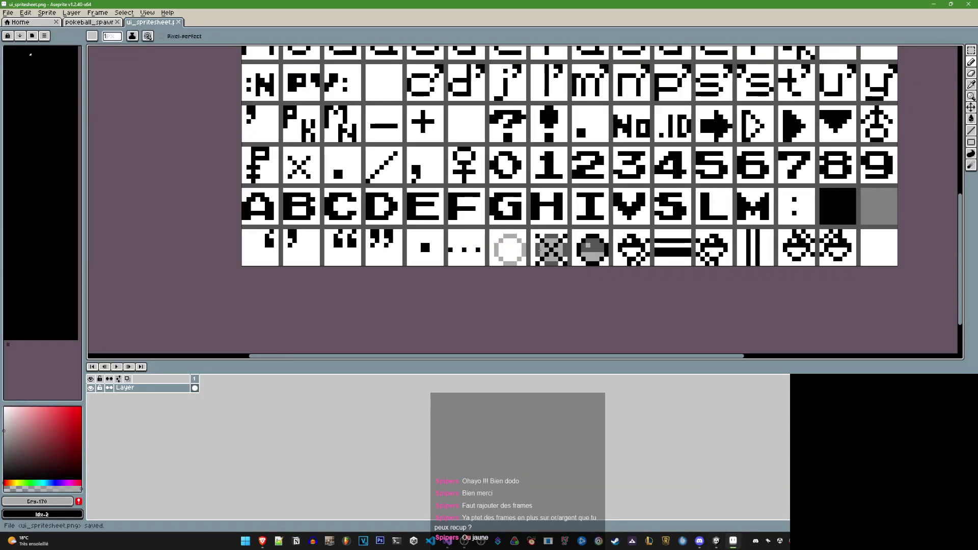
# Zoom and pan across the pokeball glyphs, then bring up the Spriters Resource Crystal sheet page
pyautogui.scroll(-3, 539, 248)
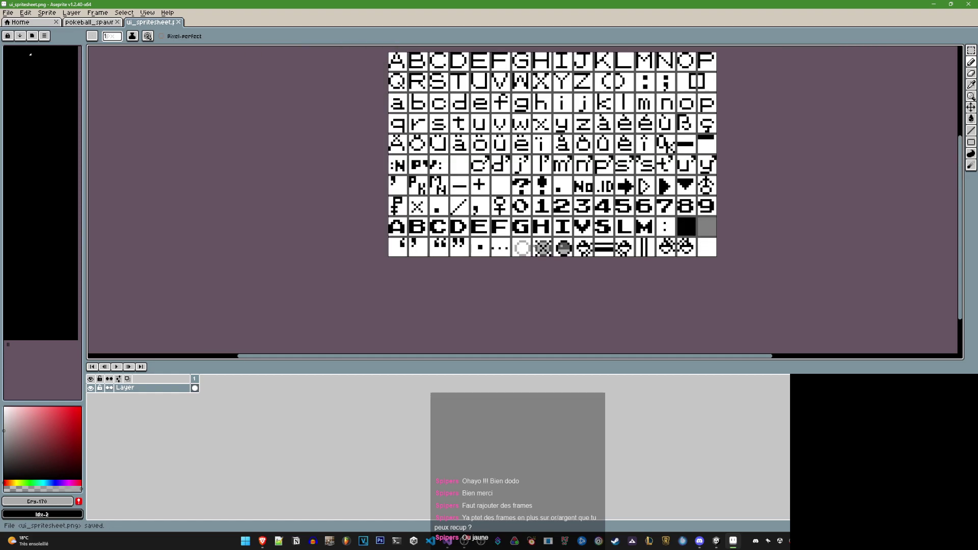
pyautogui.moveTo(592, 240)
pyautogui.mouseDown(button='middle')
pyautogui.moveTo(543, 185)
pyautogui.moveTo(379, 153)
pyautogui.moveTo(552, 273)
pyautogui.mouseUp(button='middle')
pyautogui.scroll(1, 555, 274)
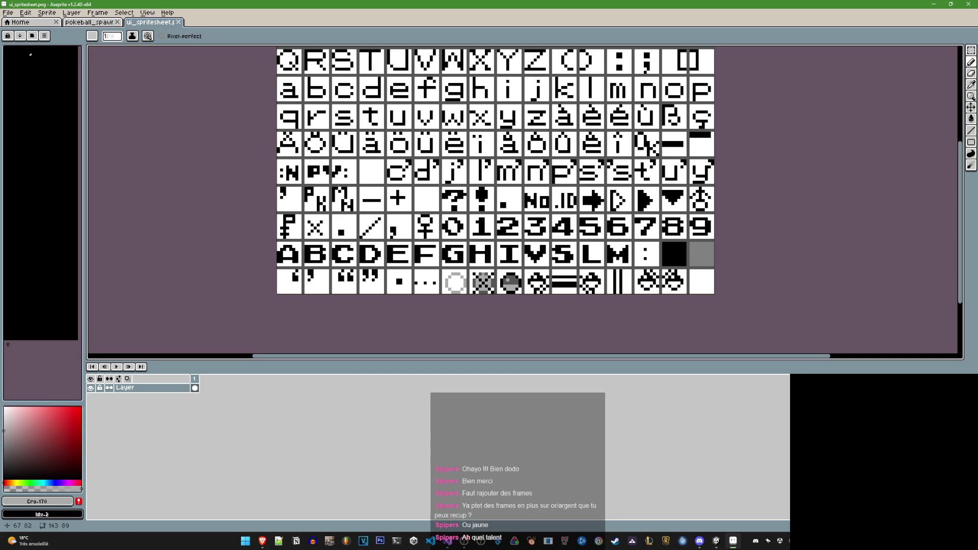
pyautogui.scroll(2, 469, 280)
pyautogui.scroll(2, 470, 280)
pyautogui.scroll(-1, 470, 280)
pyautogui.scroll(-4, 471, 280)
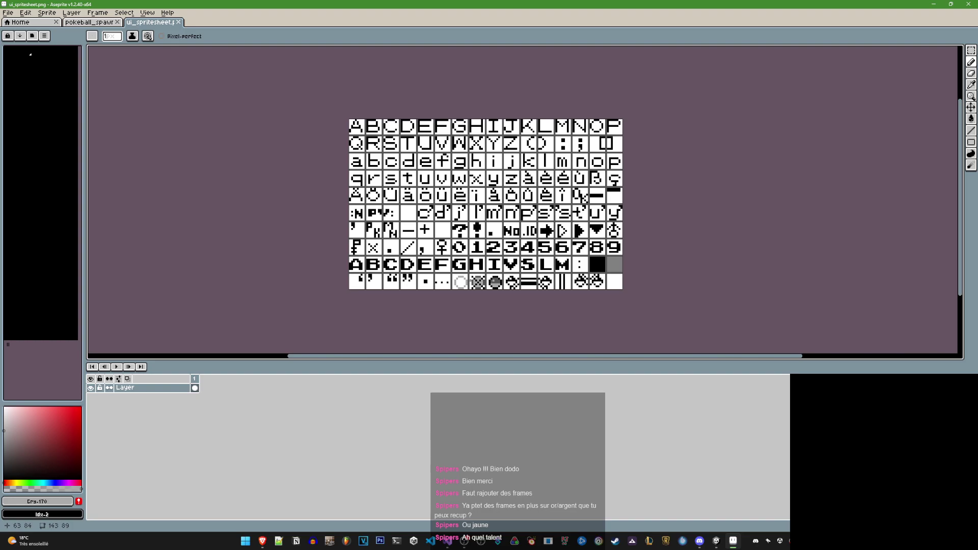
pyautogui.scroll(1, 479, 282)
pyautogui.scroll(-1, 479, 282)
pyautogui.scroll(1, 479, 282)
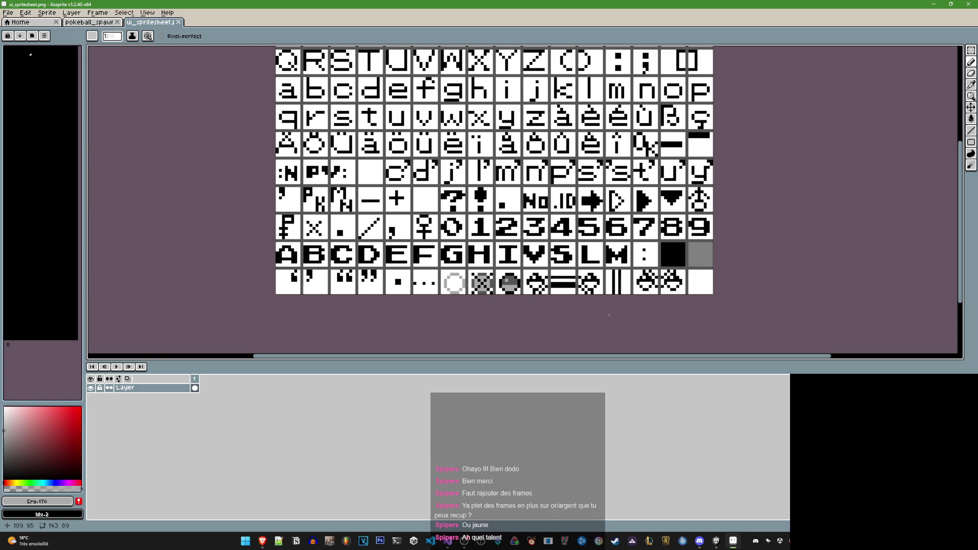
pyautogui.scroll(1, 466, 284)
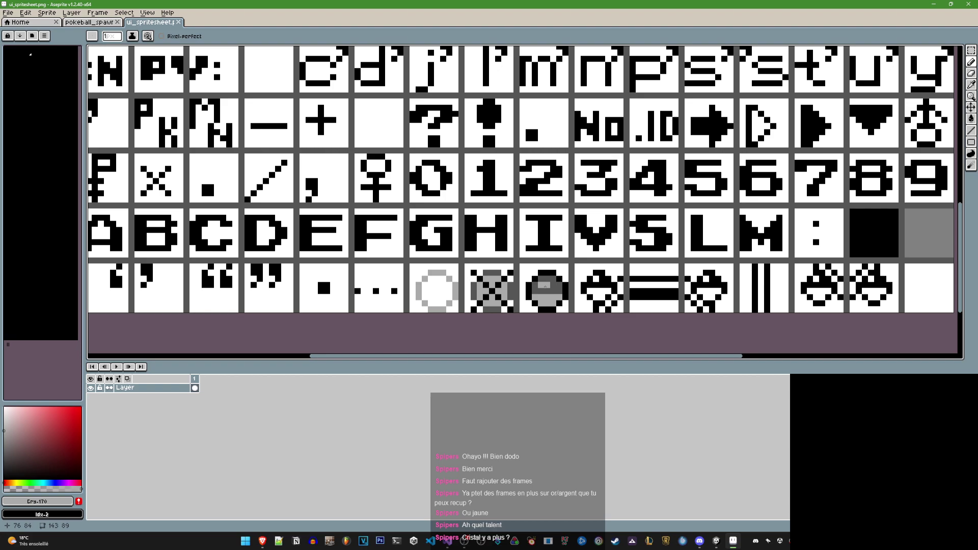
pyautogui.scroll(-1, 545, 285)
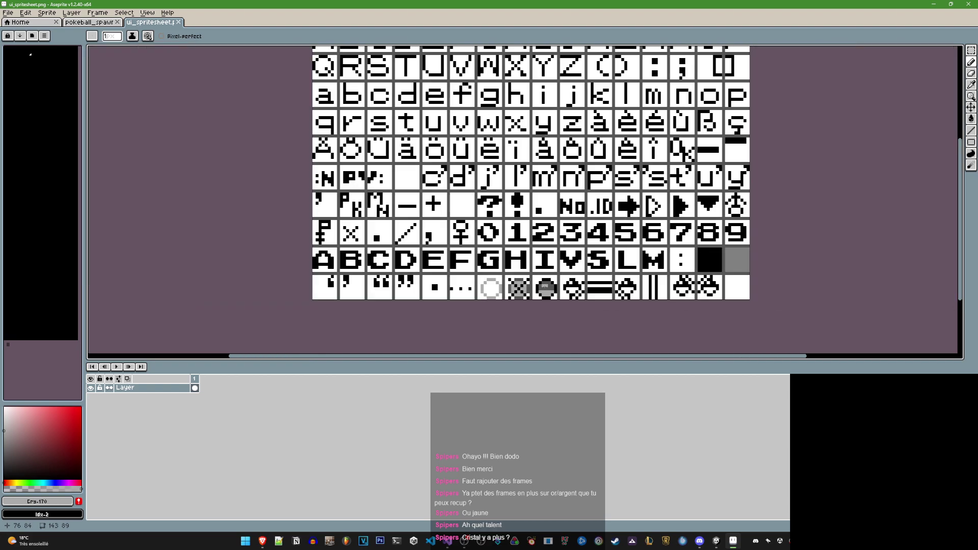
pyautogui.scroll(1, 544, 287)
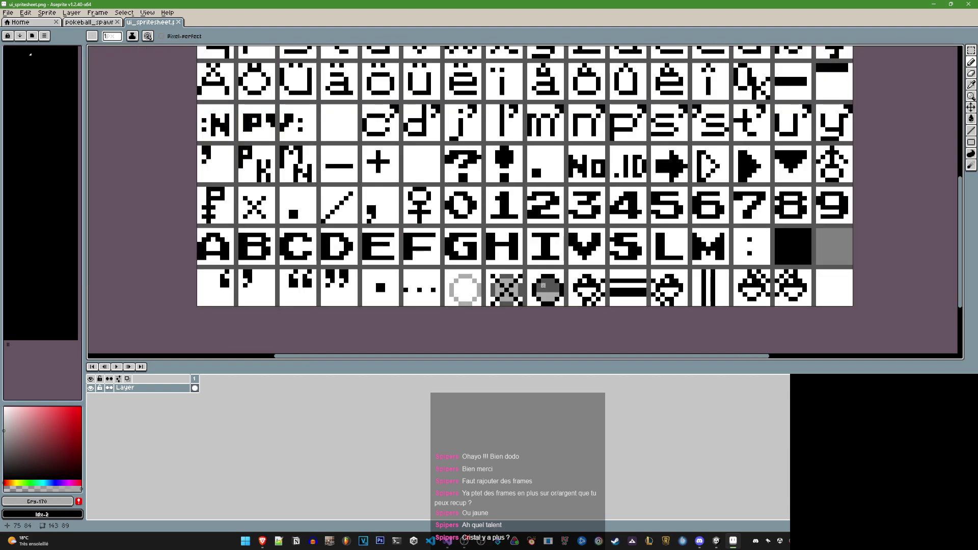
pyautogui.scroll(-1, 544, 286)
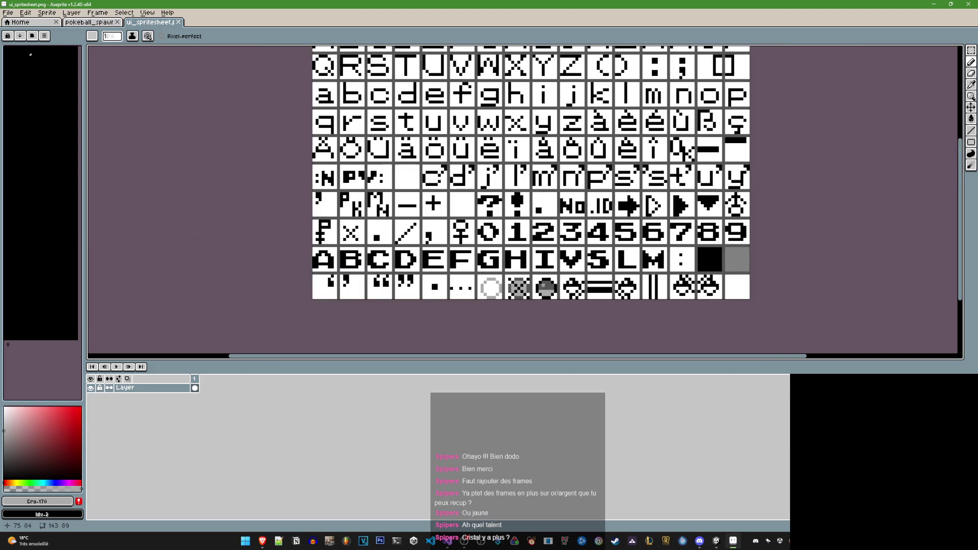
pyautogui.scroll(-1, 544, 286)
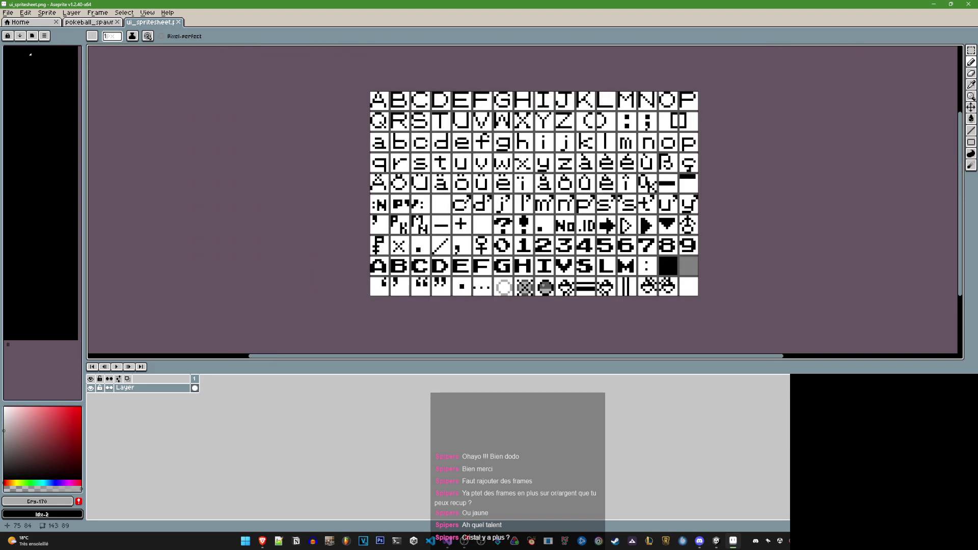
pyautogui.scroll(1, 545, 287)
pyautogui.scroll(1, 547, 270)
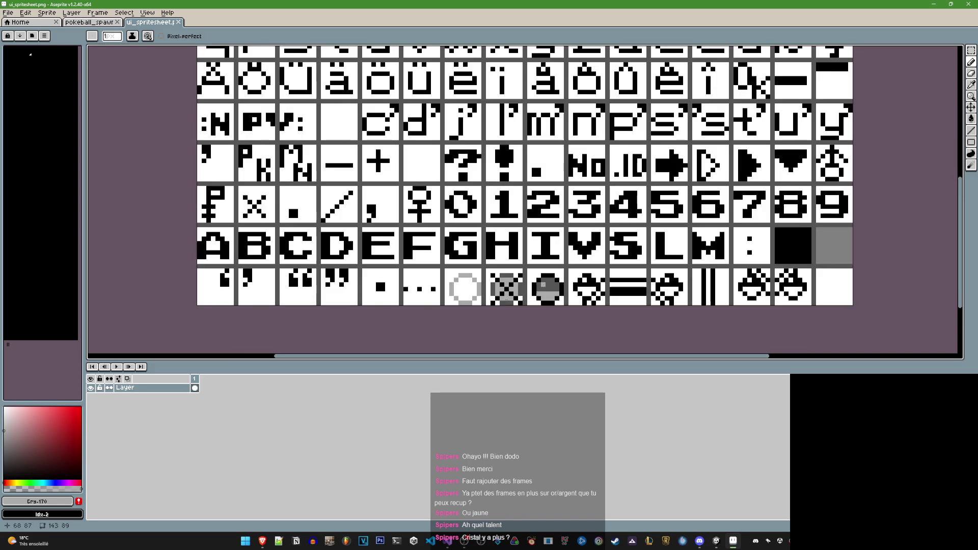
pyautogui.scroll(1, 552, 249)
pyautogui.scroll(1, 555, 238)
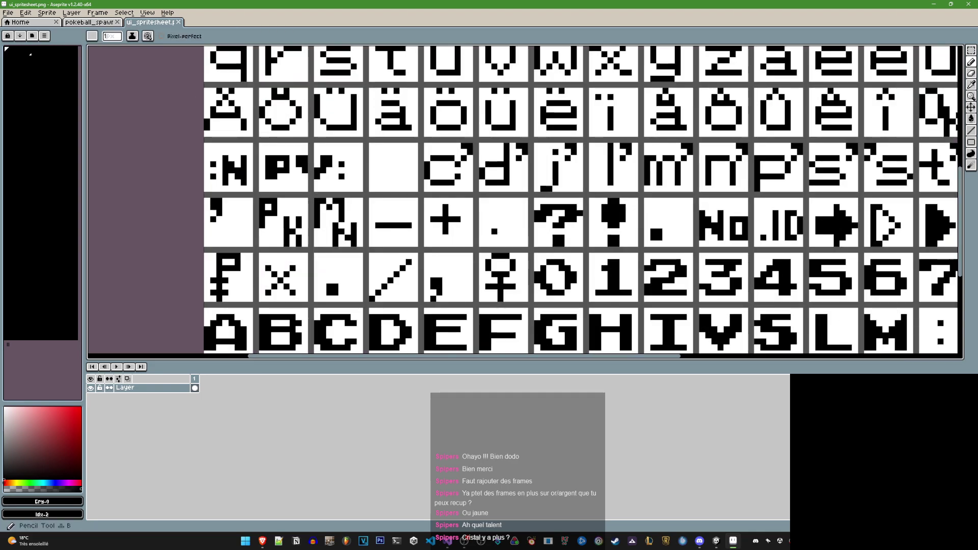
pyautogui.scroll(-5, 495, 232)
pyautogui.scroll(1, 495, 231)
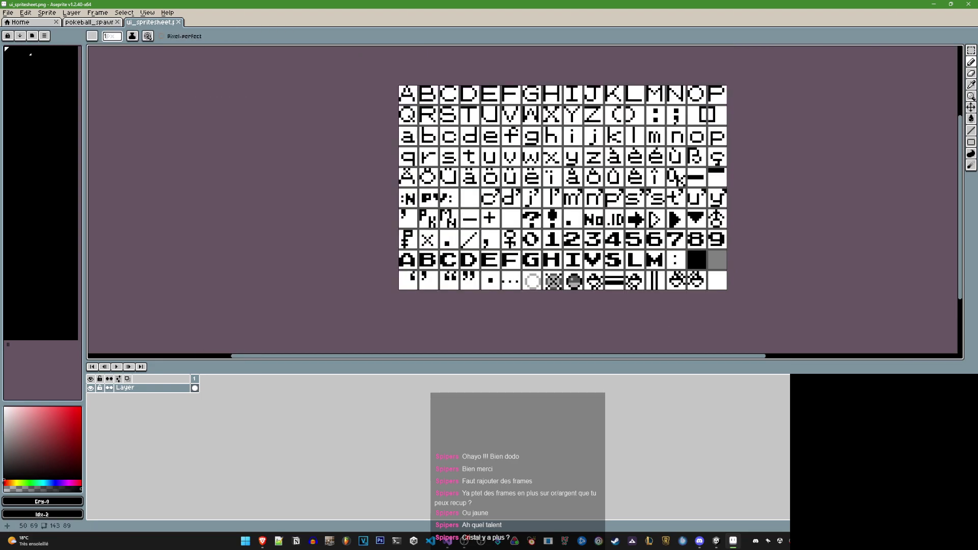
pyautogui.moveTo(515, 241); pyautogui.dragTo(423, 244, button='middle')
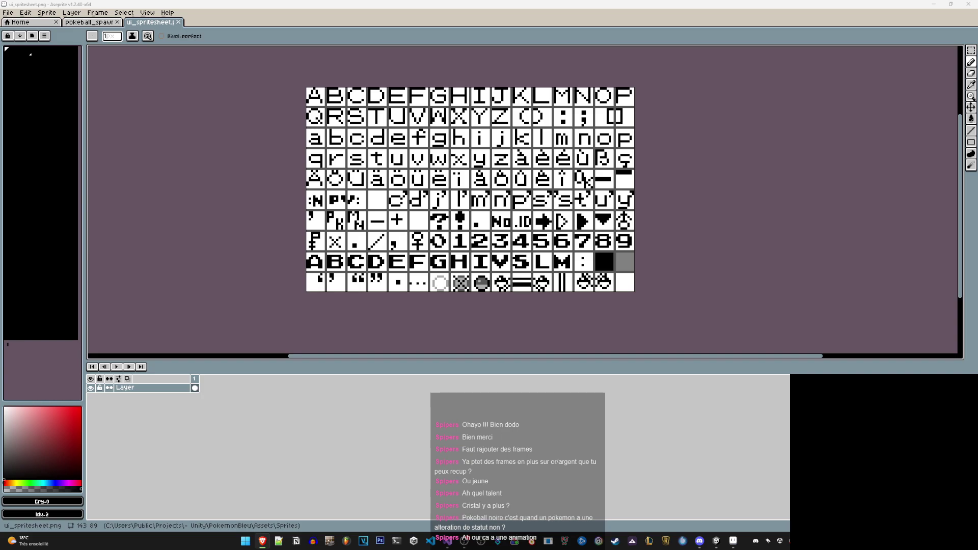
pyautogui.hotkey('alt', 'Tab')
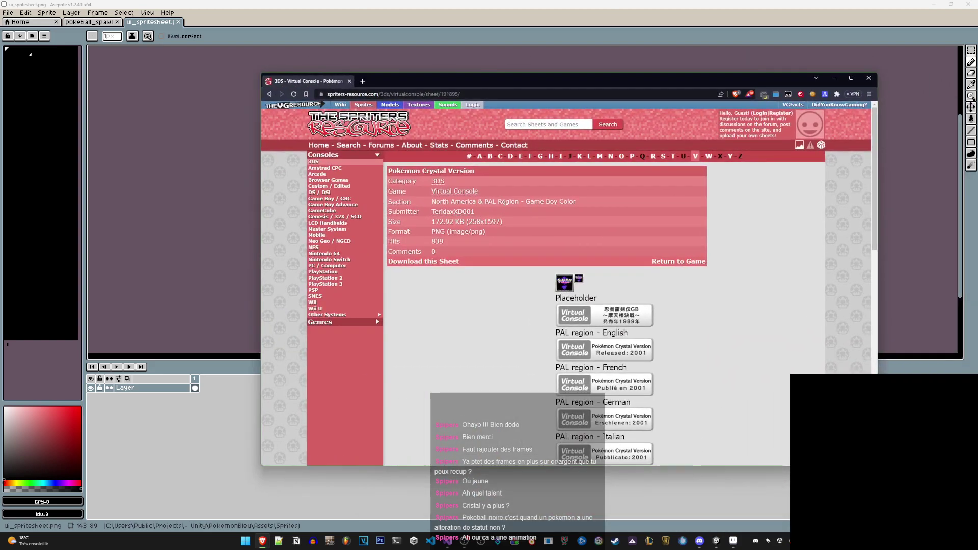
# Rerun the Pokémon Crystal search for games only and open the Pokémon Crystal game page
pyautogui.hotkey('alt', 'Left')
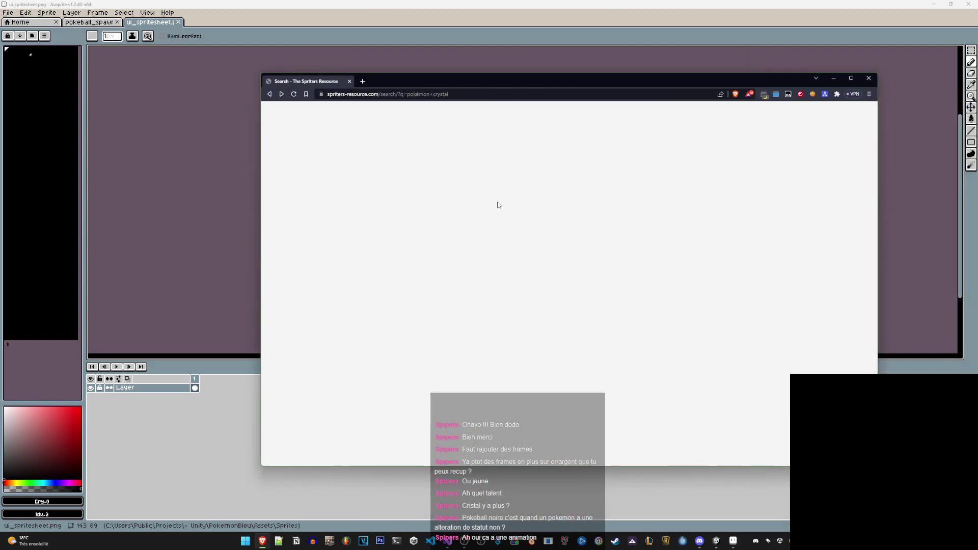
pyautogui.scroll(3, 498, 204)
pyautogui.click(486, 214)
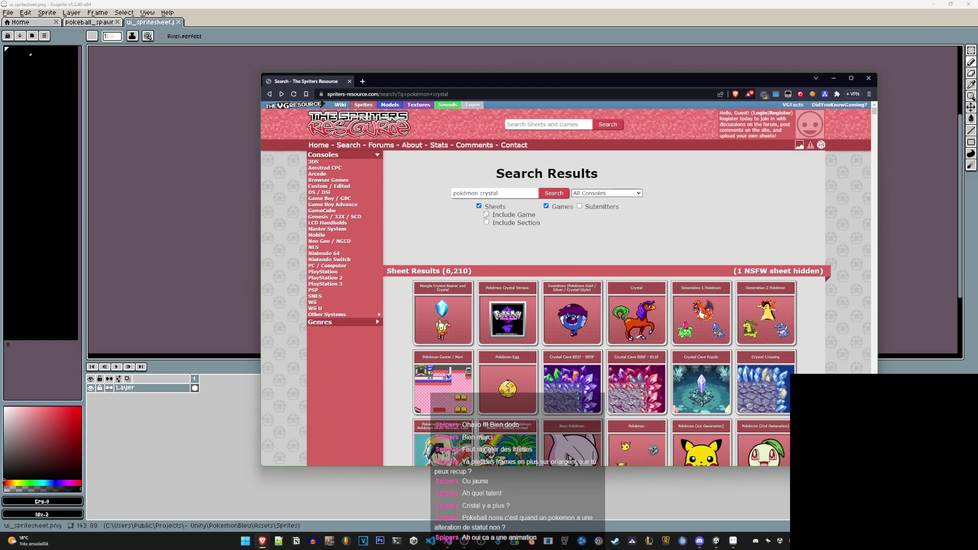
pyautogui.click(479, 205)
pyautogui.click(555, 196)
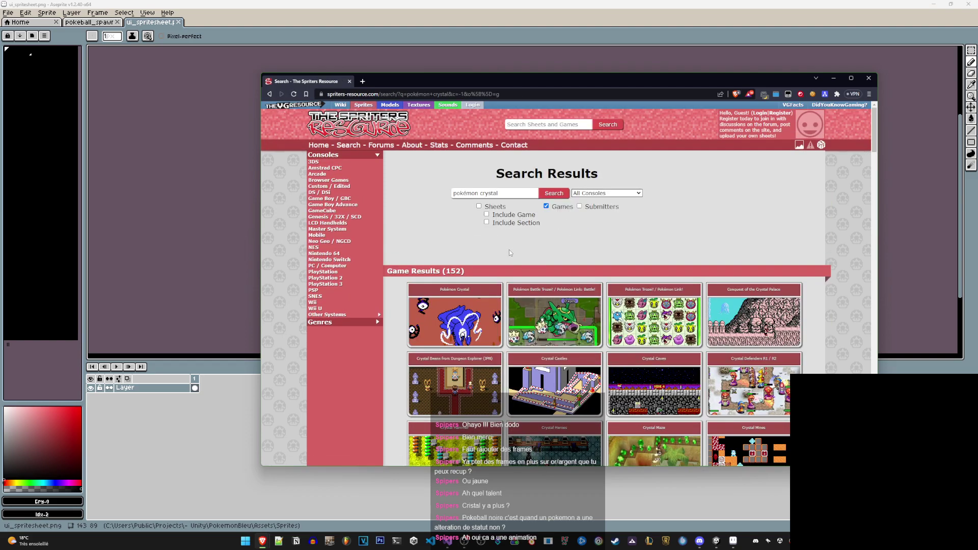
pyautogui.click(460, 304)
# Open the Generation 1 Pokémon sheet, view it at full size, then go back
pyautogui.scroll(-3, 484, 331)
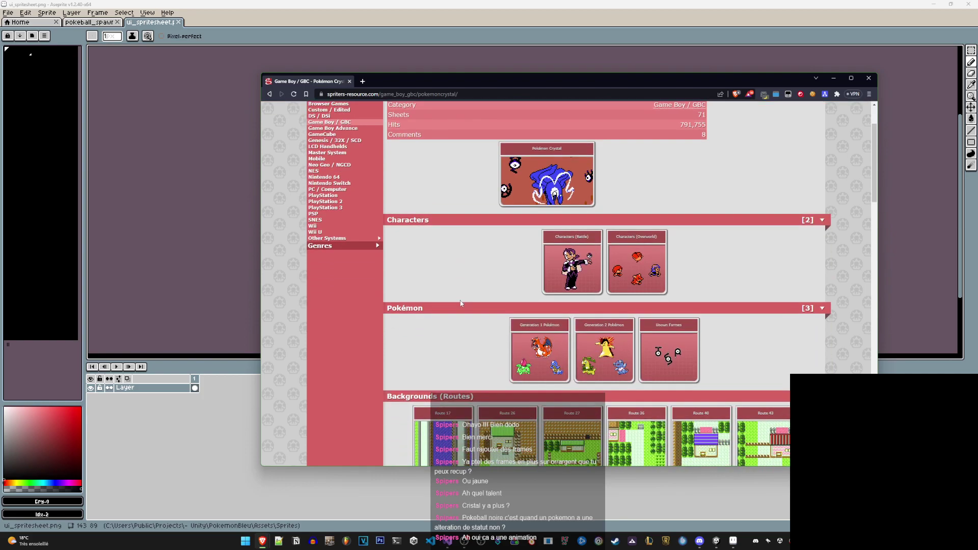
pyautogui.click(555, 361)
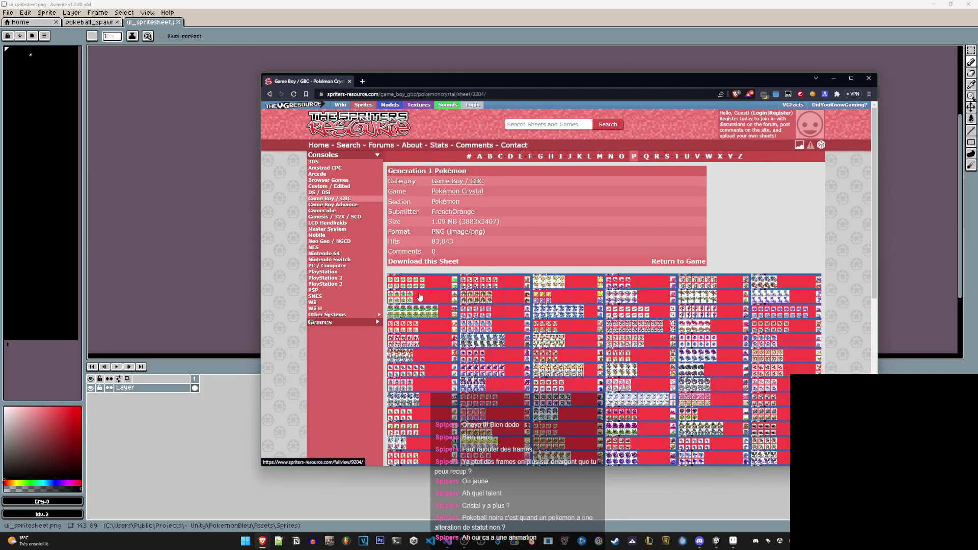
pyautogui.click(556, 357)
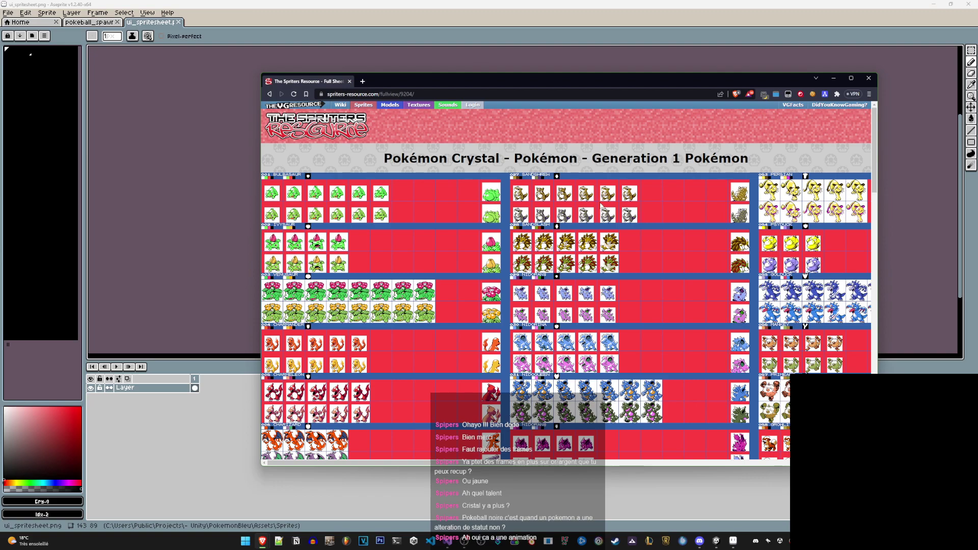
pyautogui.scroll(-8, 601, 205)
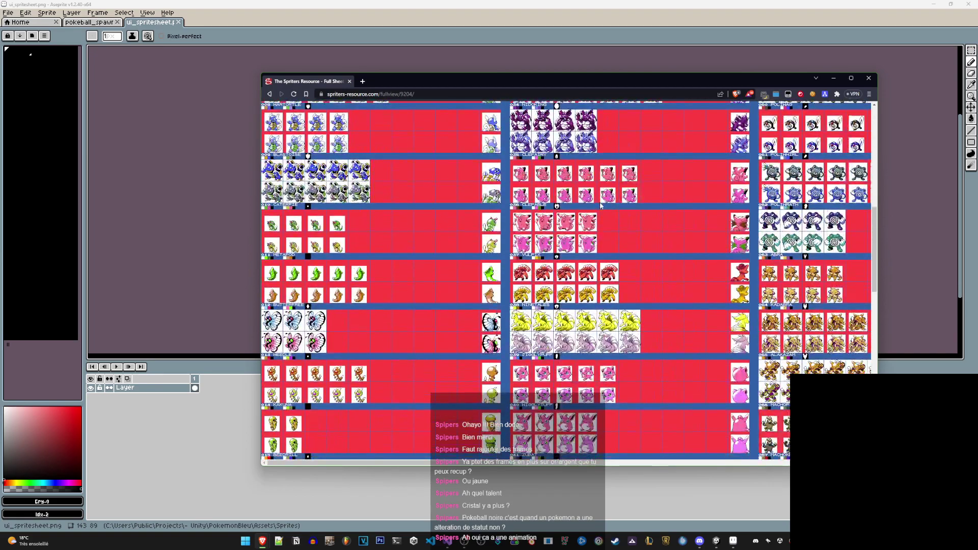
pyautogui.scroll(-5, 601, 206)
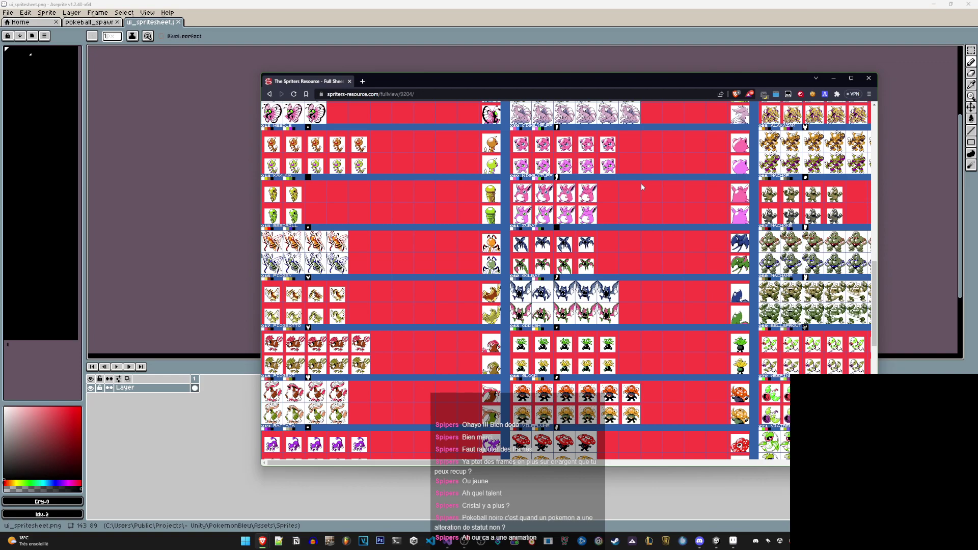
pyautogui.hotkey('alt', 'Left')
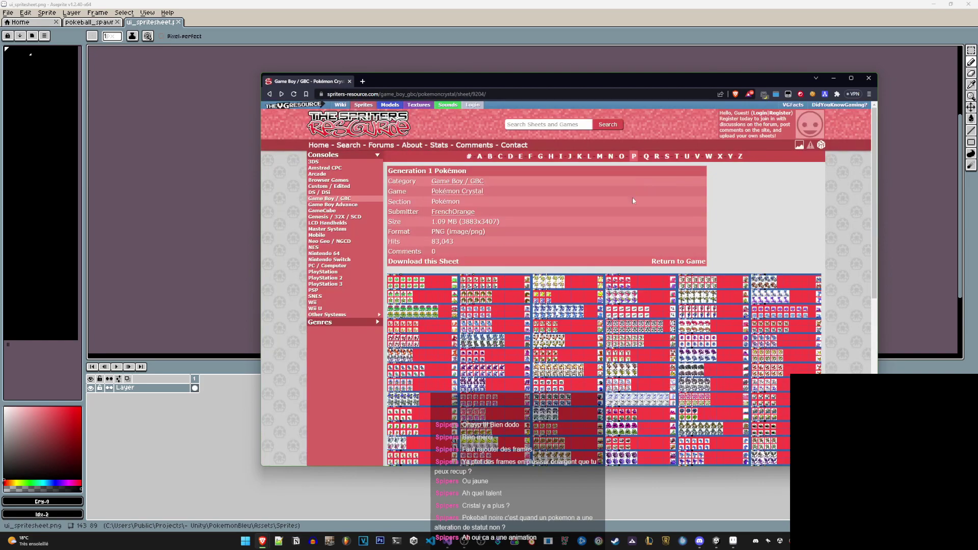
pyautogui.hotkey('alt', 'Left')
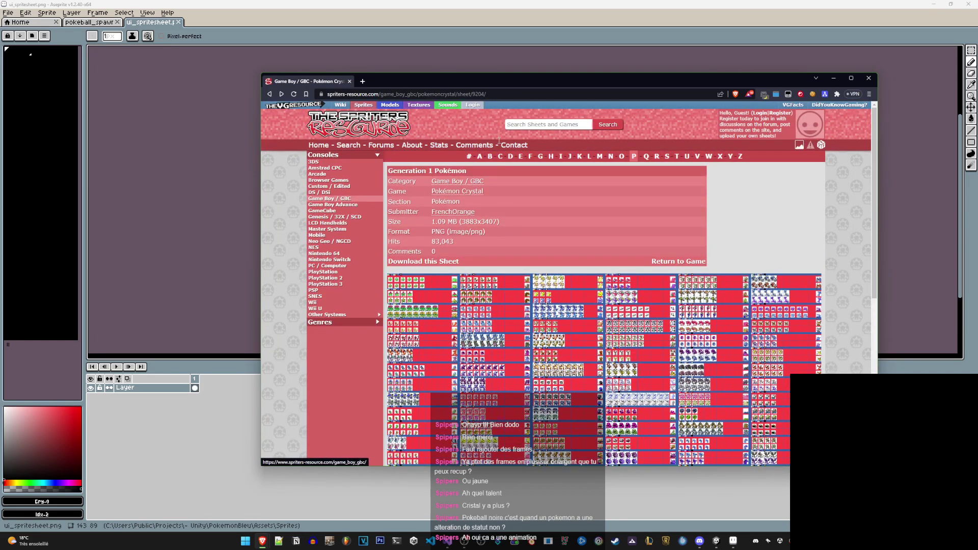
# Scroll through the Pokémon Crystal game page's list of sprite sheets
pyautogui.scroll(-5, 498, 290)
pyautogui.scroll(-3, 499, 290)
pyautogui.scroll(-2, 498, 290)
pyautogui.scroll(2, 498, 290)
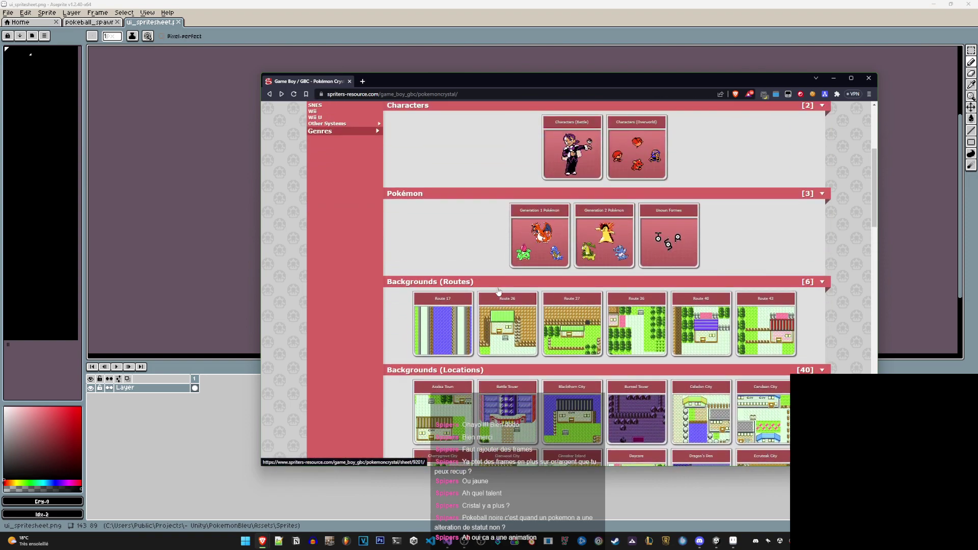
pyautogui.rightClick(494, 289)
pyautogui.scroll(-3, 472, 306)
pyautogui.scroll(-6, 473, 306)
pyautogui.scroll(-3, 475, 311)
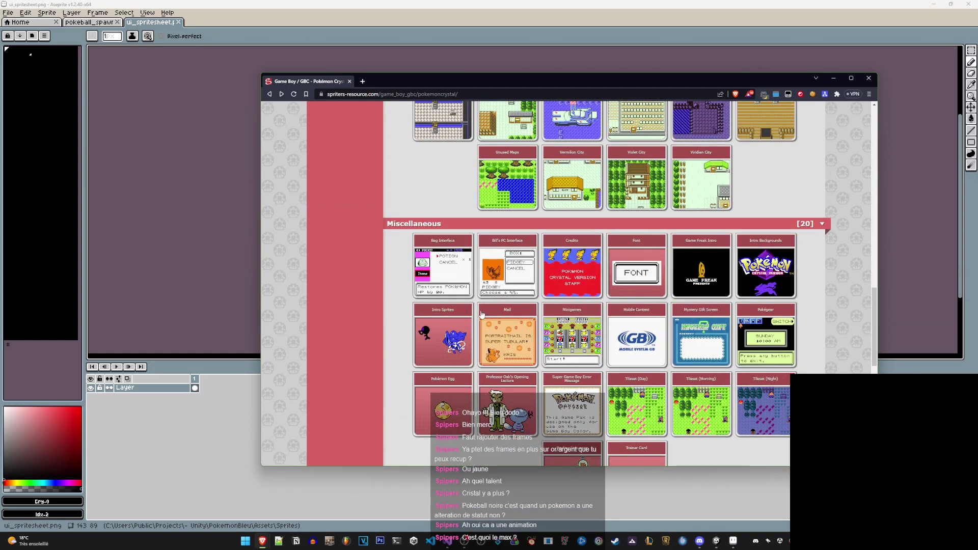
pyautogui.scroll(-1, 501, 314)
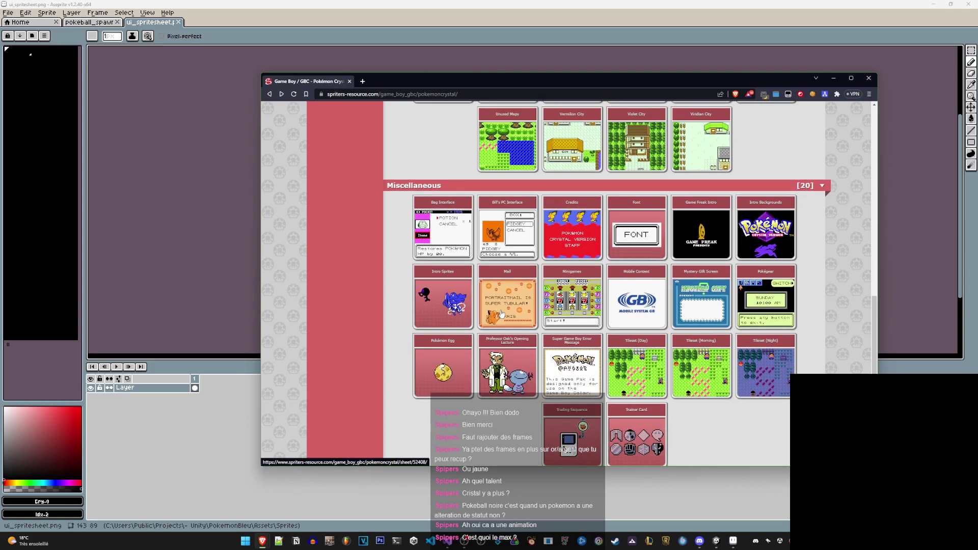
pyautogui.scroll(-3, 502, 314)
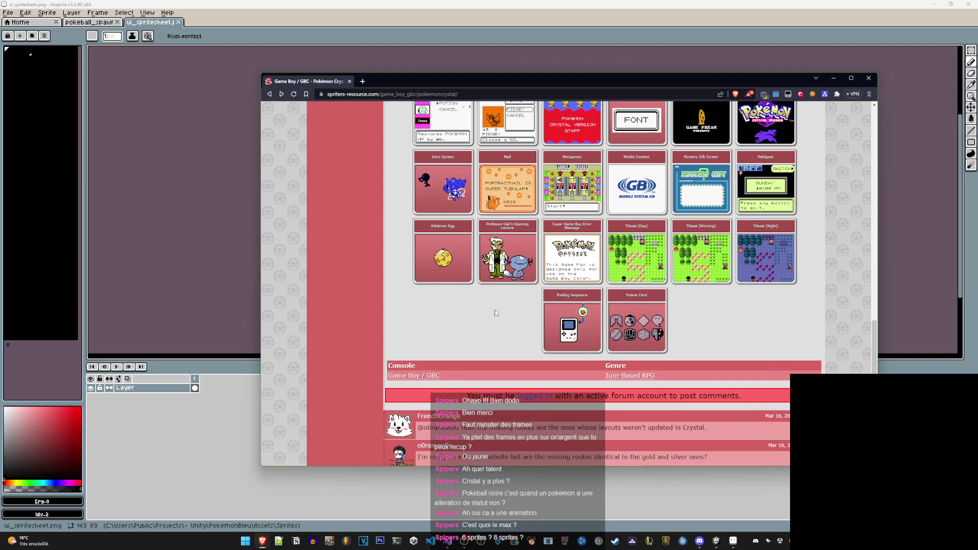
pyautogui.scroll(3, 495, 312)
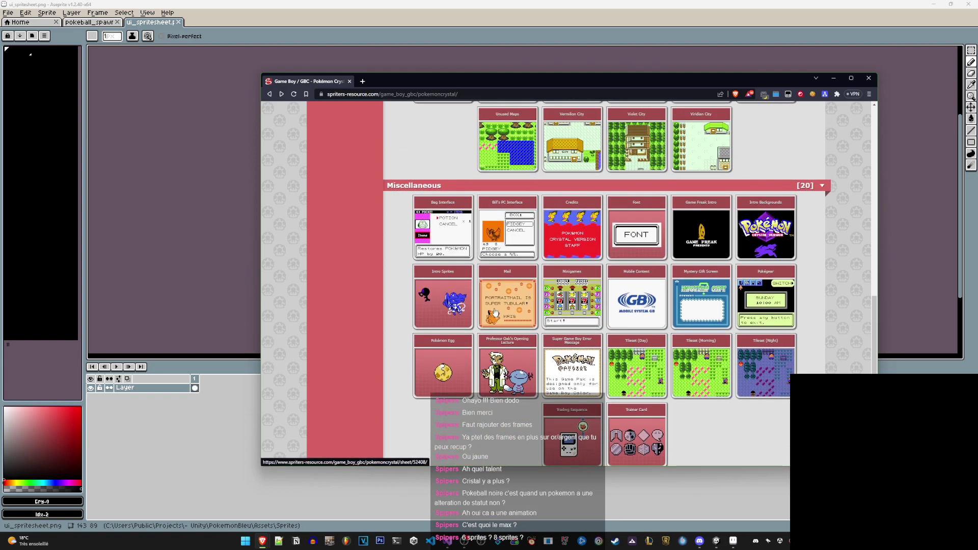
pyautogui.scroll(2, 496, 312)
pyautogui.scroll(6, 495, 312)
pyautogui.scroll(6, 495, 314)
pyautogui.scroll(5, 495, 313)
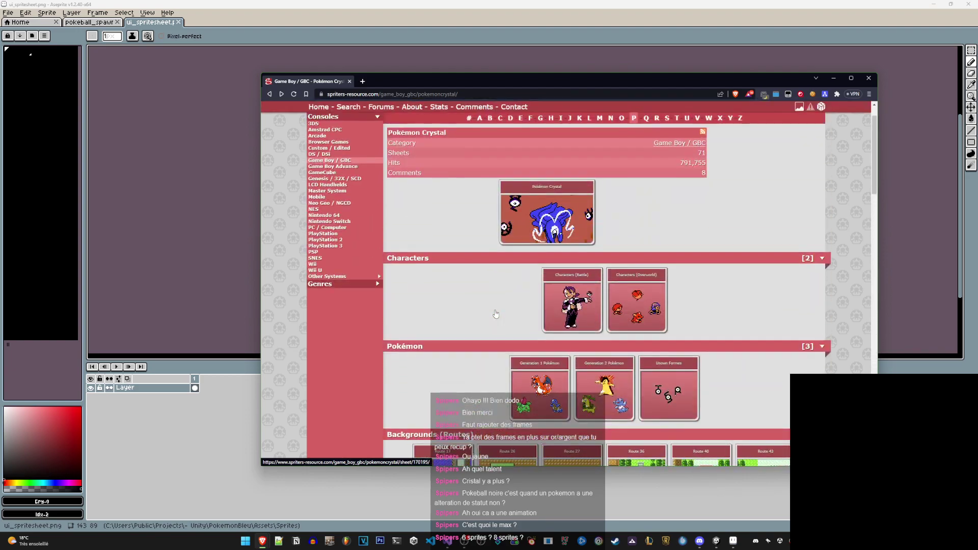
# Preview the Characters (Battle) sheet, then return to the Crystal page's sheet categories
pyautogui.click(585, 310)
pyautogui.scroll(-5, 445, 305)
pyautogui.scroll(-1, 445, 305)
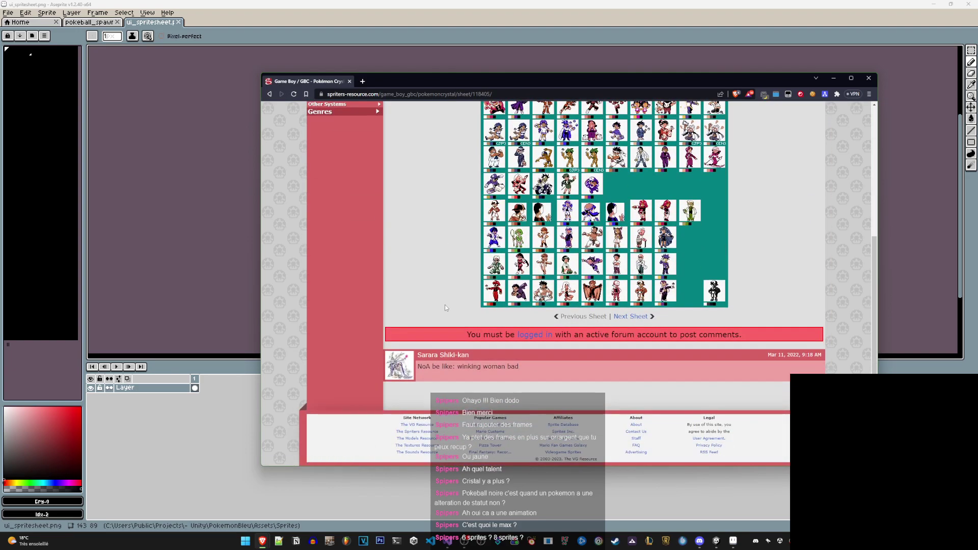
pyautogui.scroll(3, 445, 305)
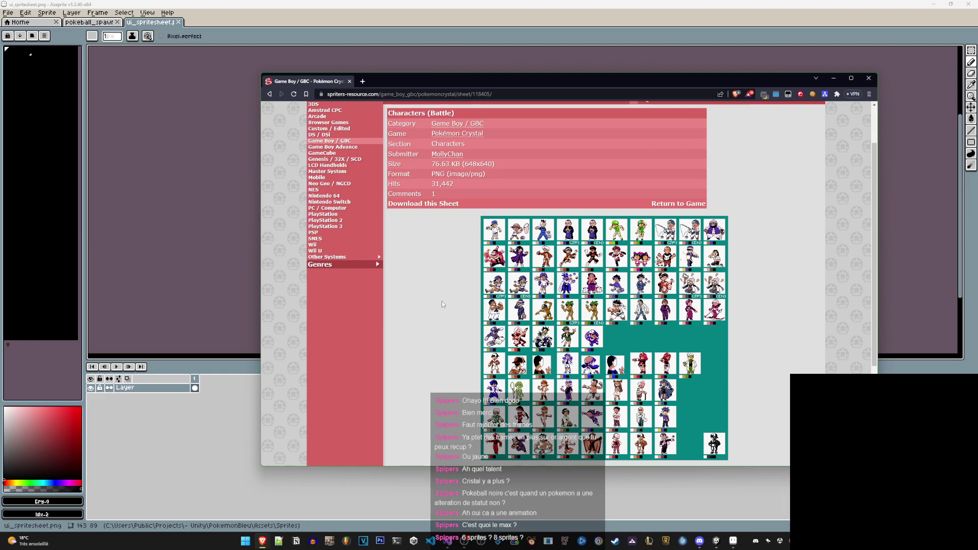
pyautogui.hotkey('alt', 'Left')
pyautogui.scroll(-3, 456, 279)
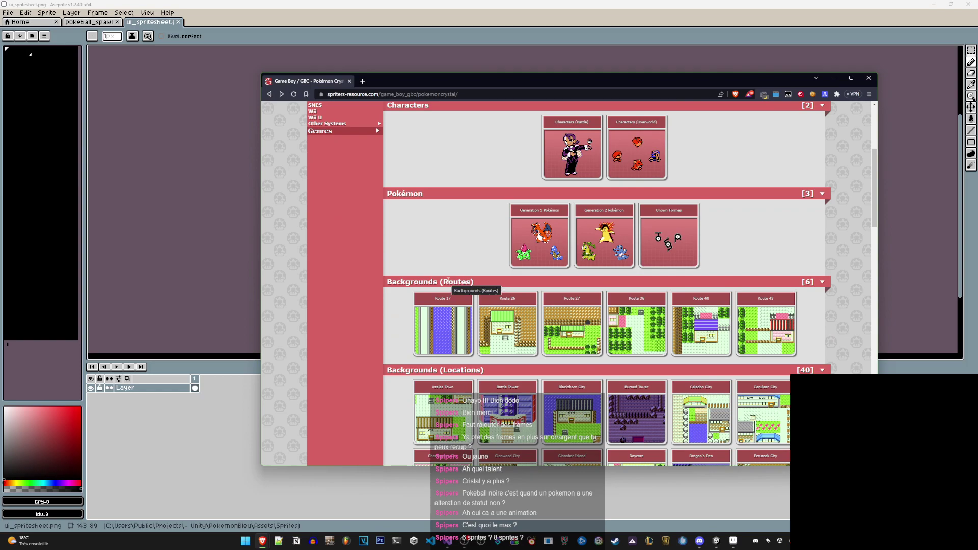
pyautogui.scroll(2, 456, 281)
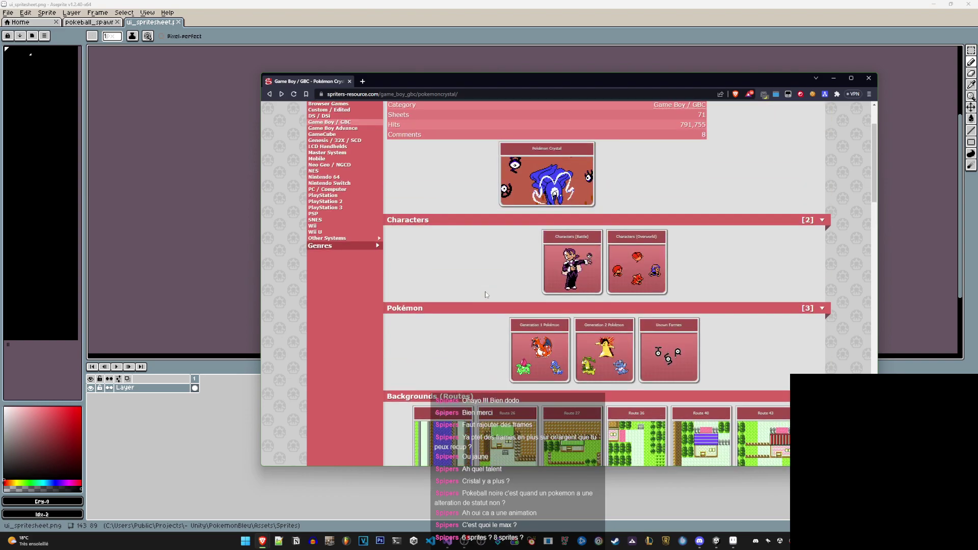
# Open the Pokémon Crystal Generation 1 Pokémon sheet at full size and scroll down through it
pyautogui.click(604, 347)
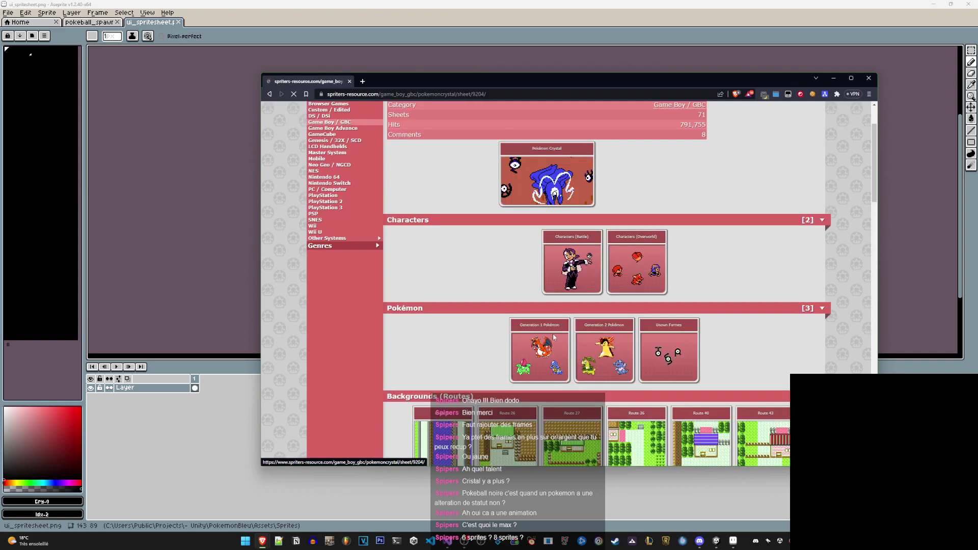
pyautogui.scroll(-2, 604, 301)
pyautogui.click(649, 306)
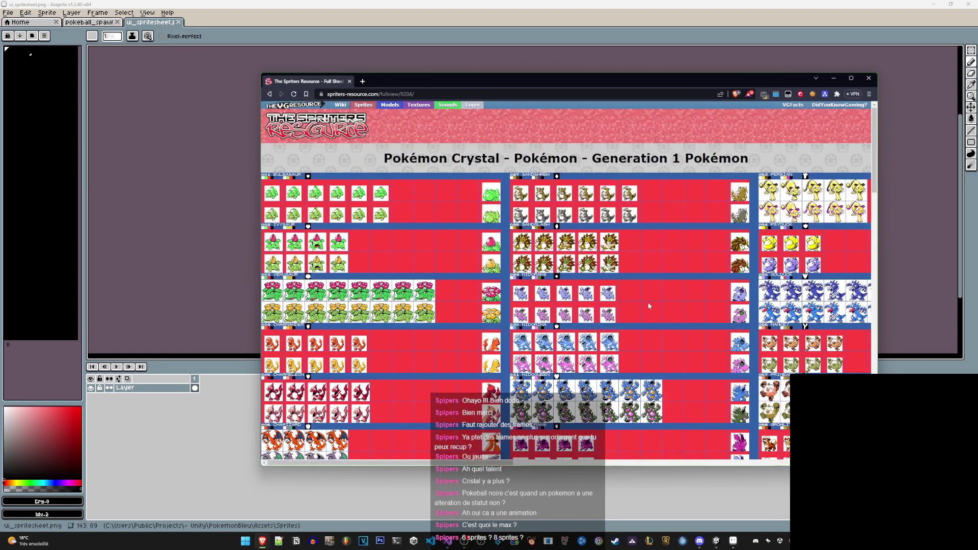
pyautogui.scroll(-3, 650, 306)
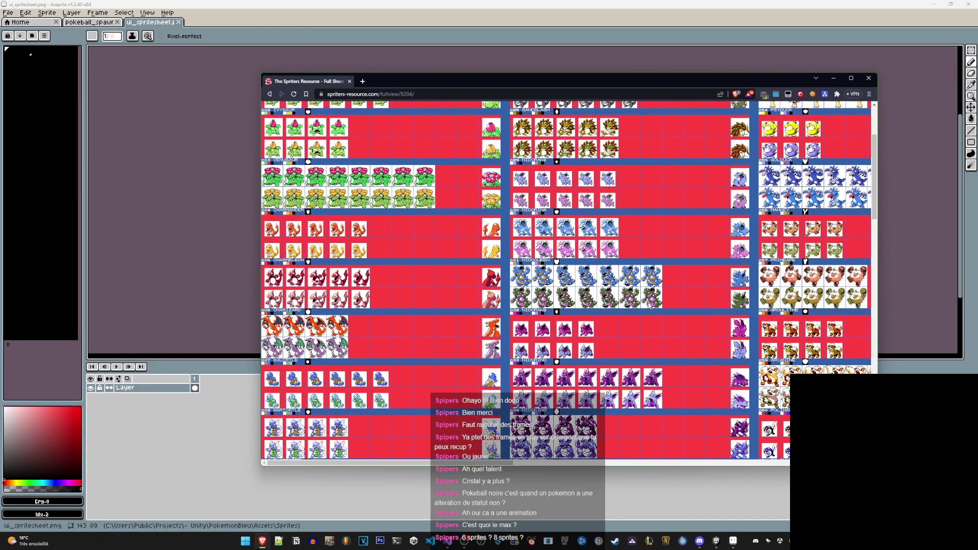
pyautogui.scroll(2, 649, 305)
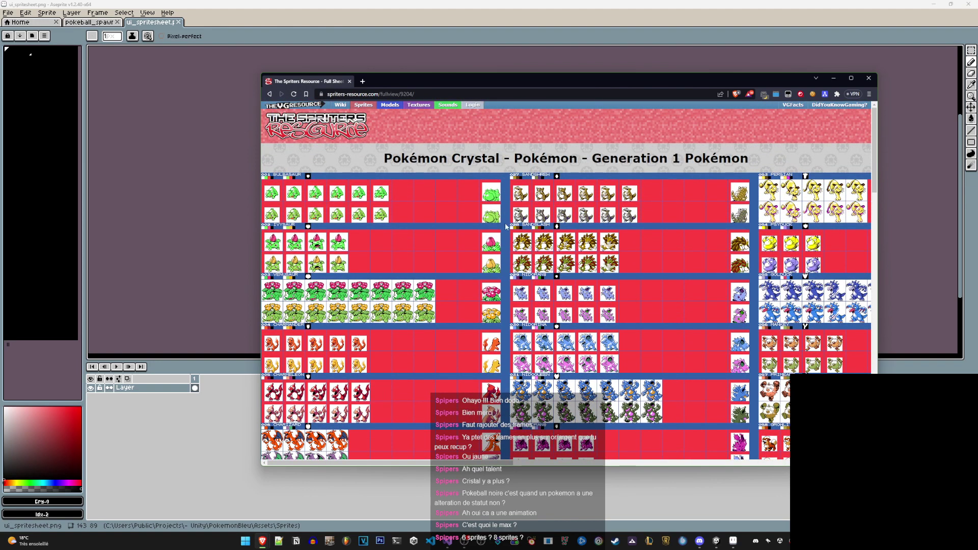
pyautogui.scroll(-4, 637, 257)
pyautogui.scroll(-3, 554, 294)
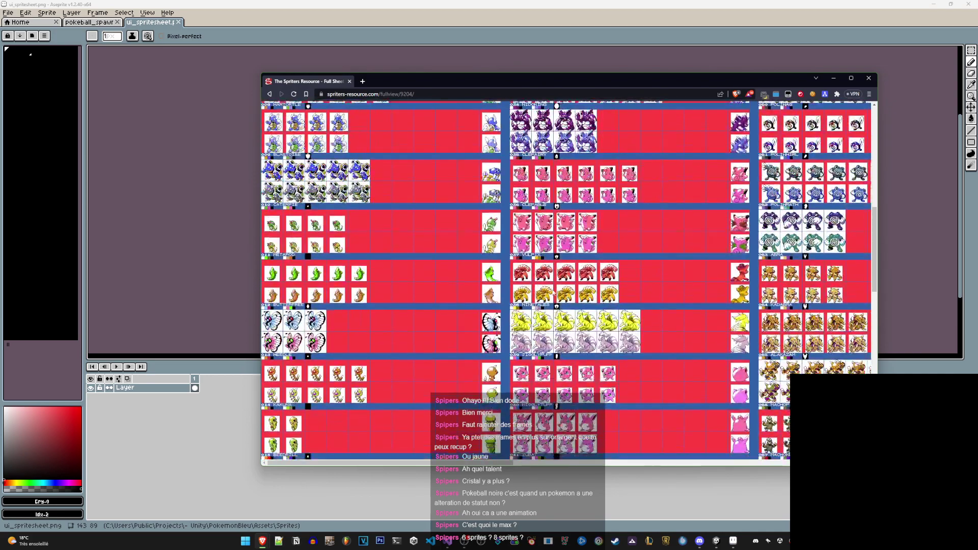
pyautogui.scroll(-3, 595, 437)
pyautogui.scroll(-4, 549, 460)
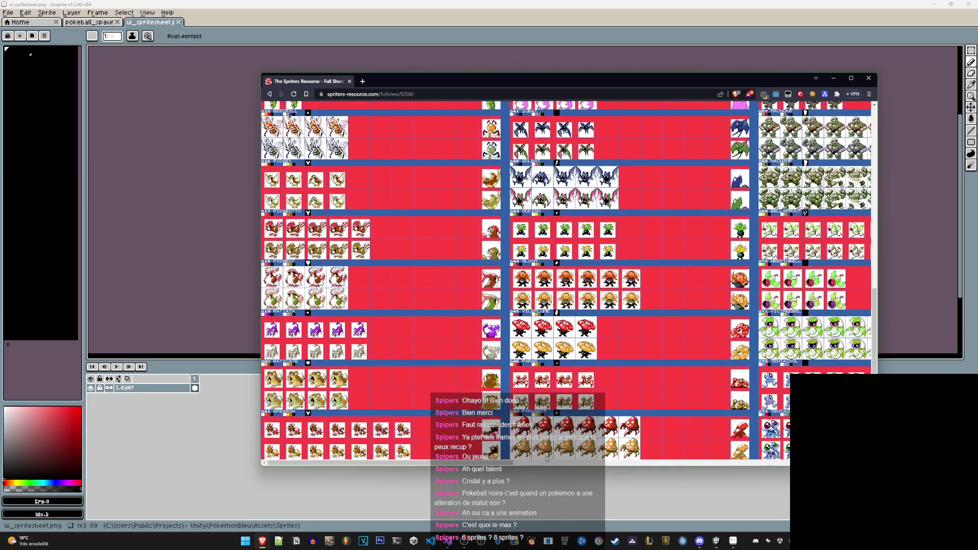
pyautogui.scroll(-3, 619, 225)
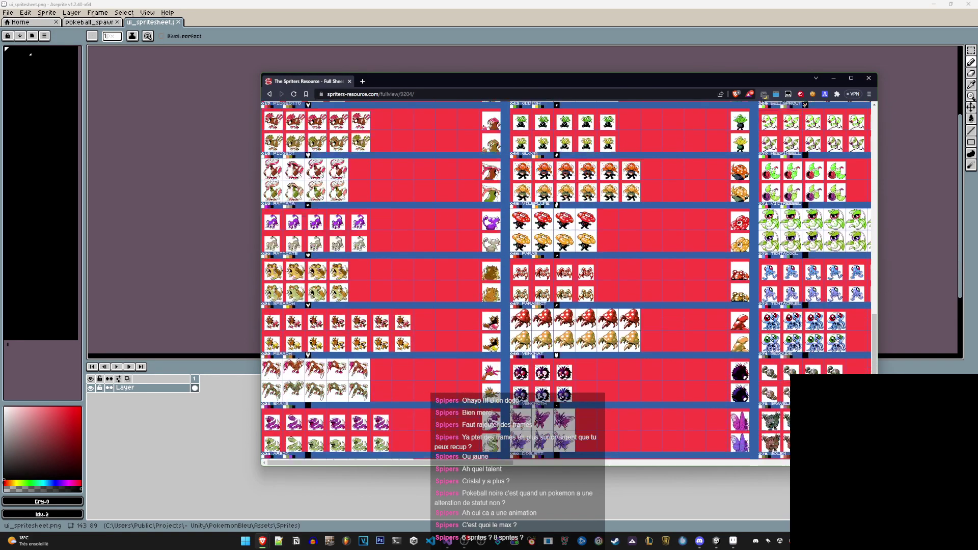
pyautogui.scroll(-2, 586, 275)
pyautogui.scroll(-3, 548, 331)
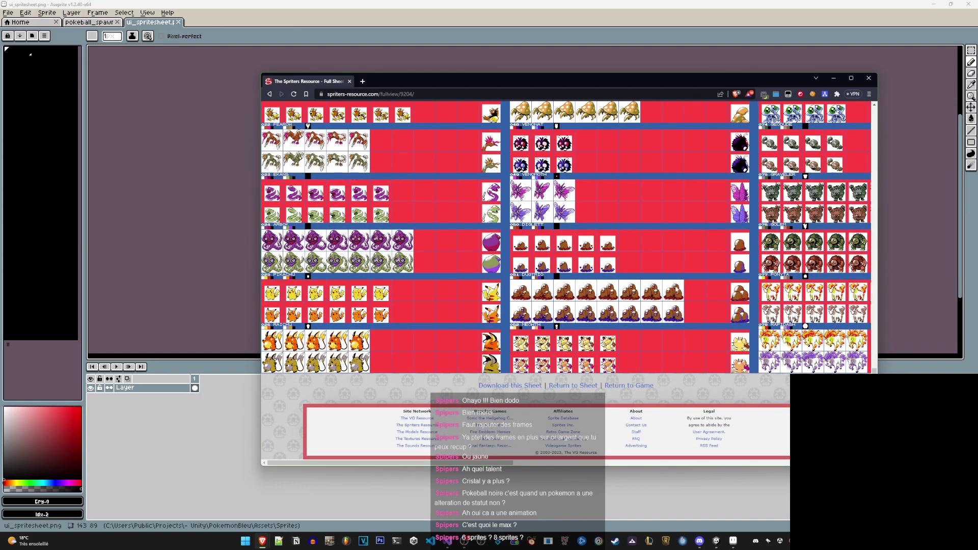
pyautogui.scroll(2, 567, 346)
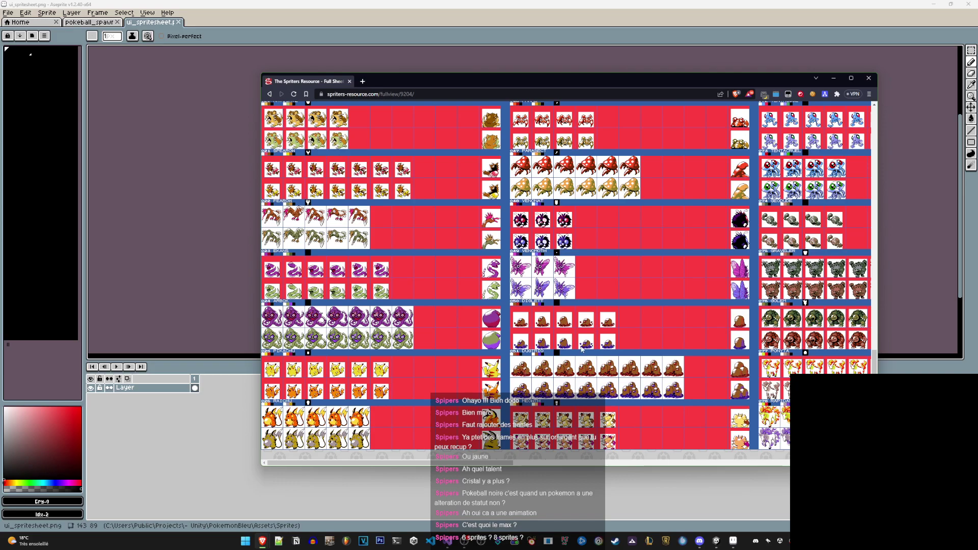
# Look over the sheet's right-hand columns and back up to the top, then minimize the browser
pyautogui.click(523, 465)
pyautogui.hscroll(8, 754, 433)
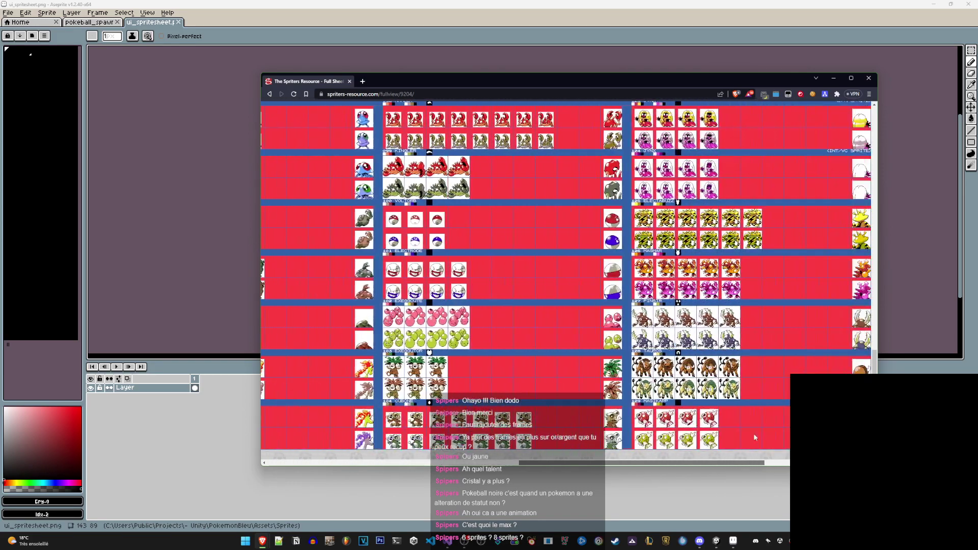
pyautogui.scroll(3, 754, 433)
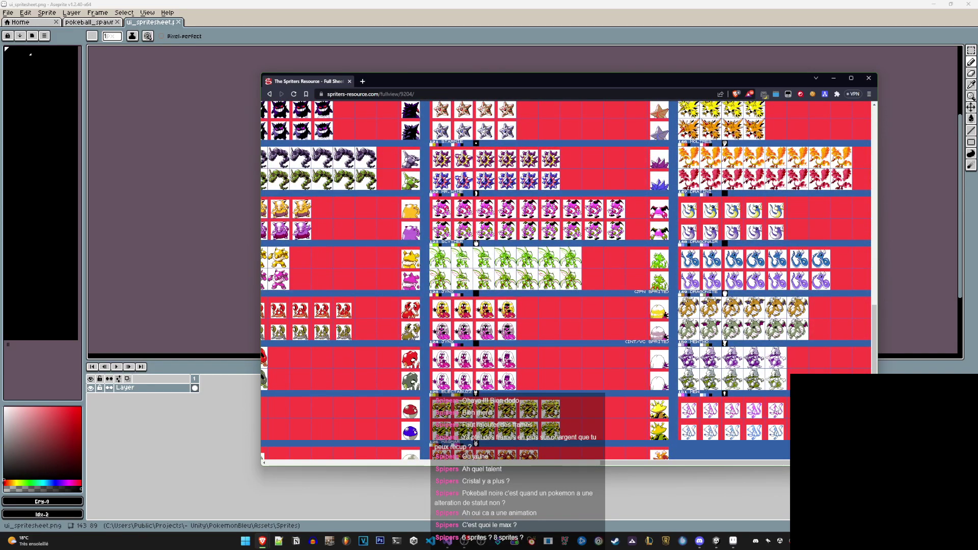
pyautogui.scroll(1, 774, 408)
pyautogui.scroll(3, 565, 280)
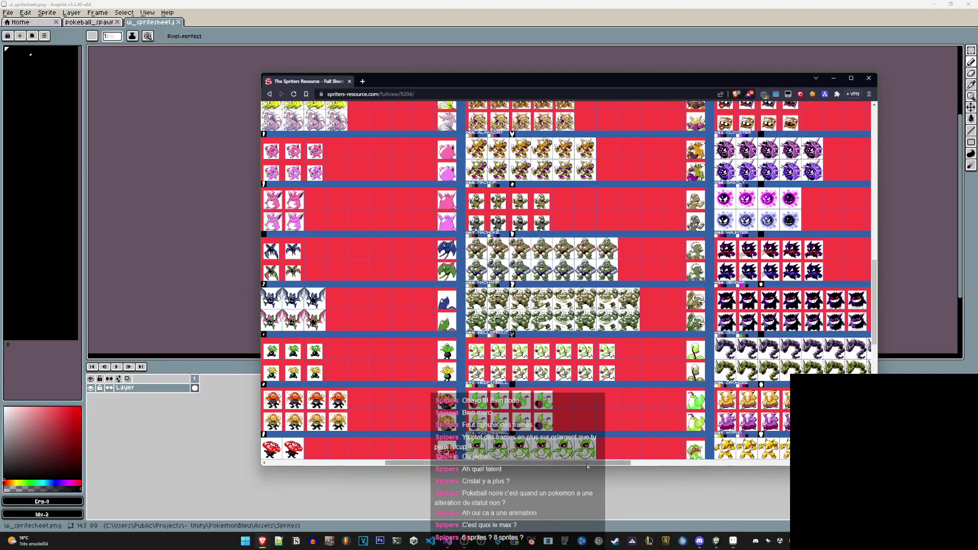
pyautogui.moveTo(497, 464); pyautogui.dragTo(789, 473)
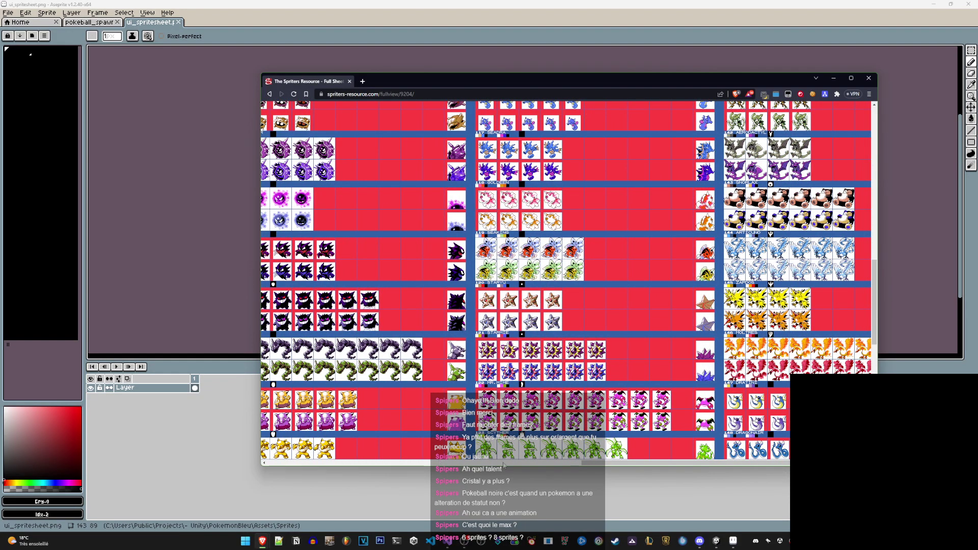
pyautogui.moveTo(599, 463); pyautogui.dragTo(571, 468)
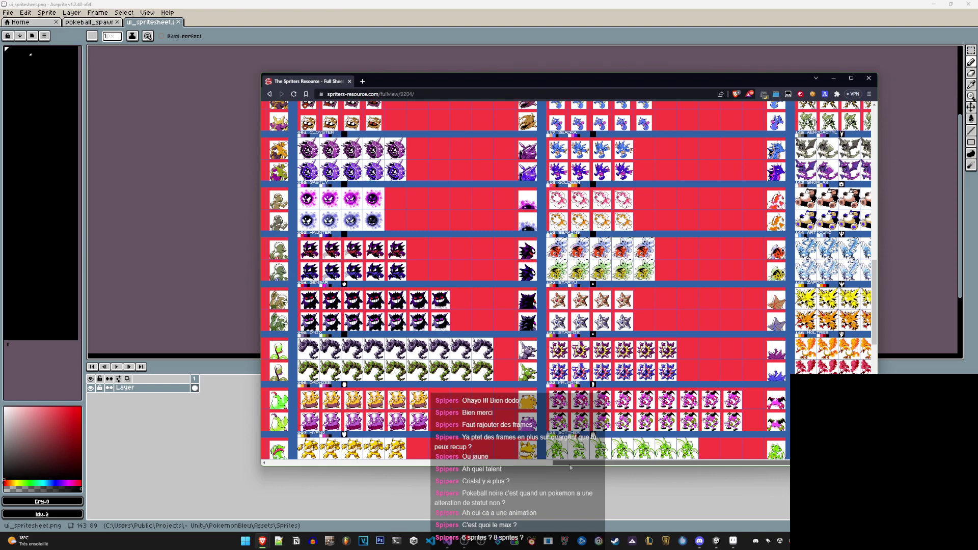
pyautogui.scroll(3, 571, 391)
pyautogui.scroll(2, 570, 391)
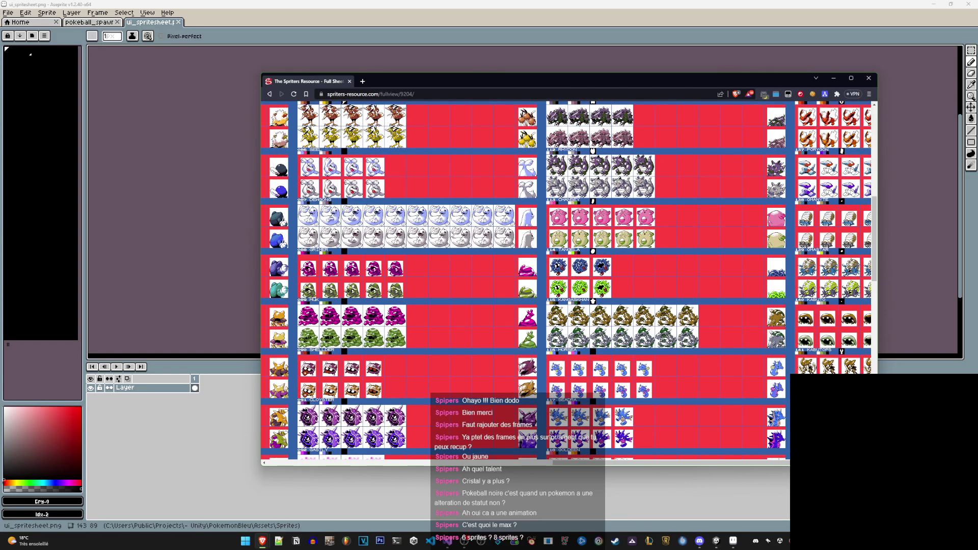
pyautogui.scroll(1, 471, 270)
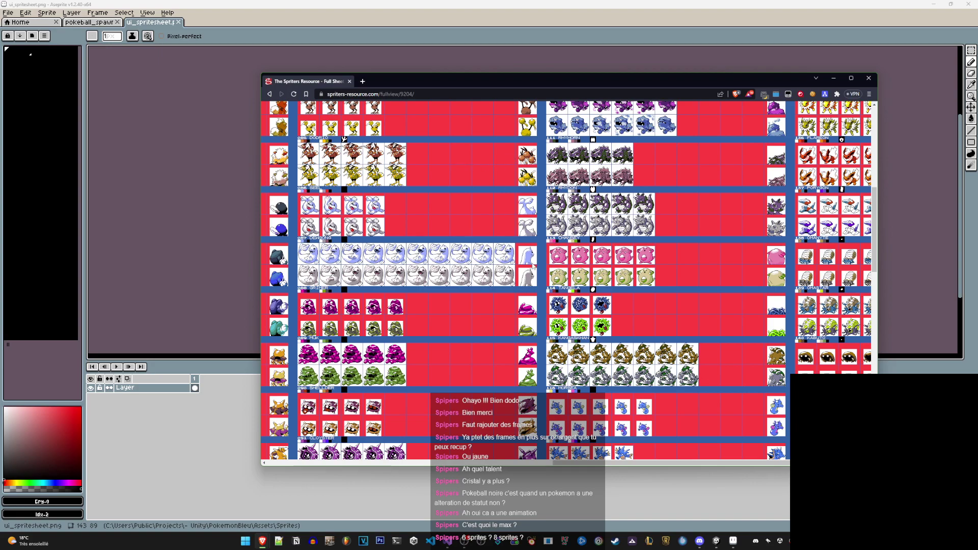
pyautogui.scroll(5, 405, 213)
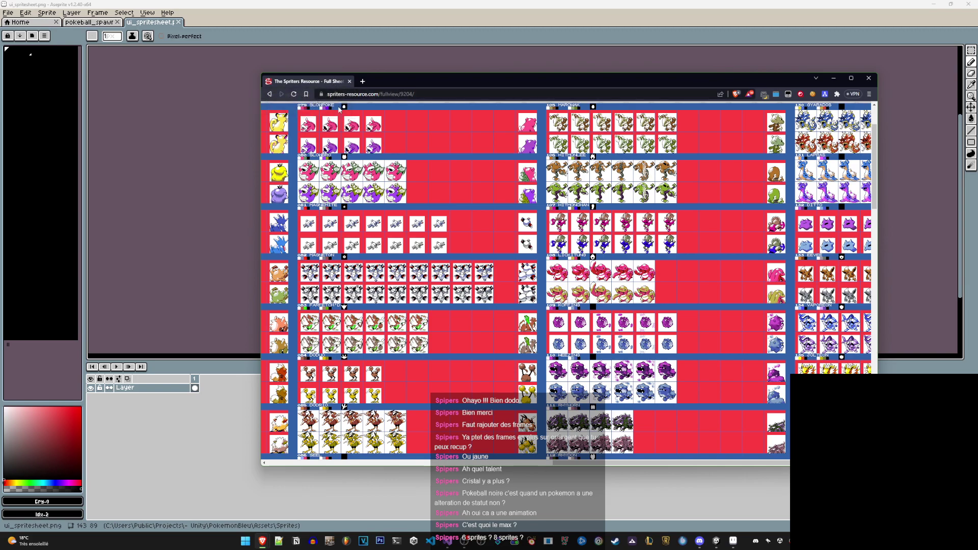
pyautogui.scroll(3, 337, 119)
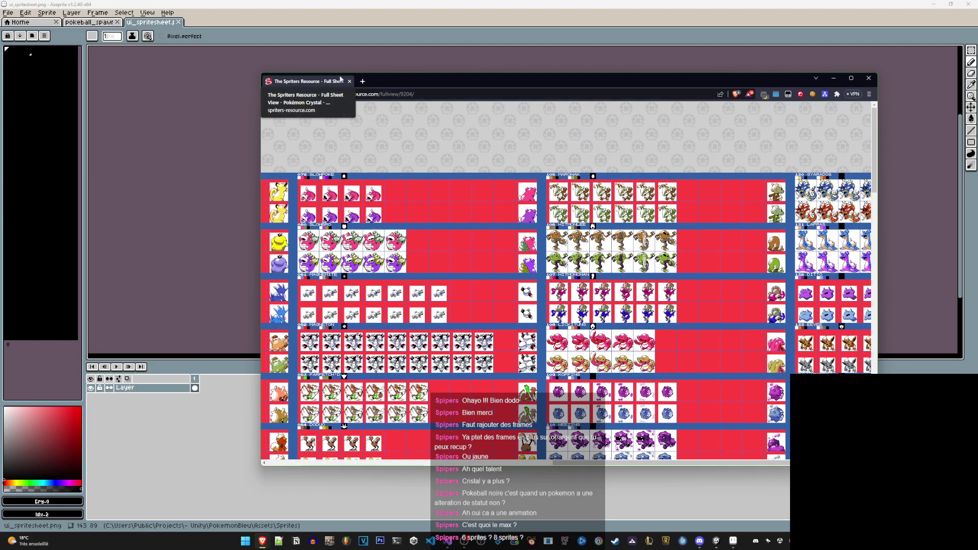
pyautogui.click(833, 78)
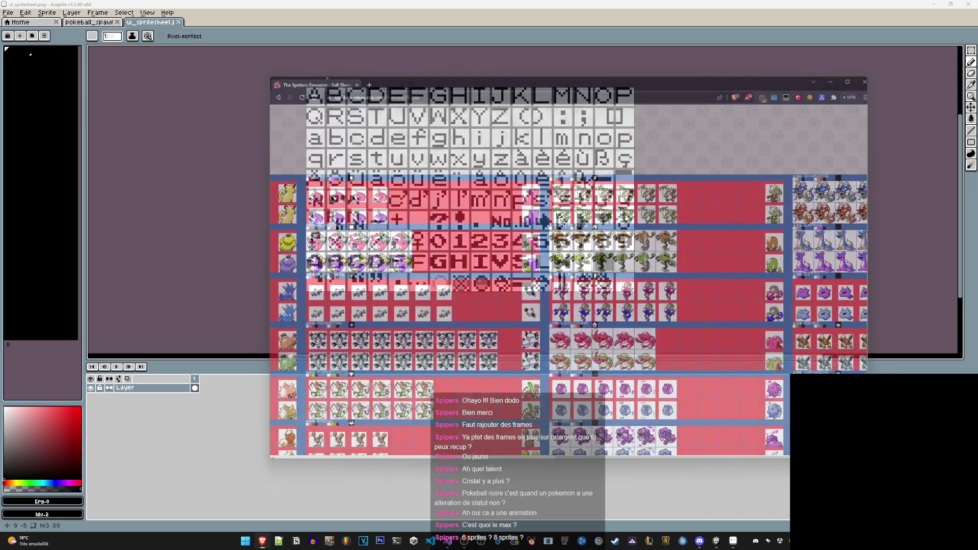
# Zoom into the font spritesheet and place a black pixel in the blank tile
pyautogui.scroll(1, 503, 246)
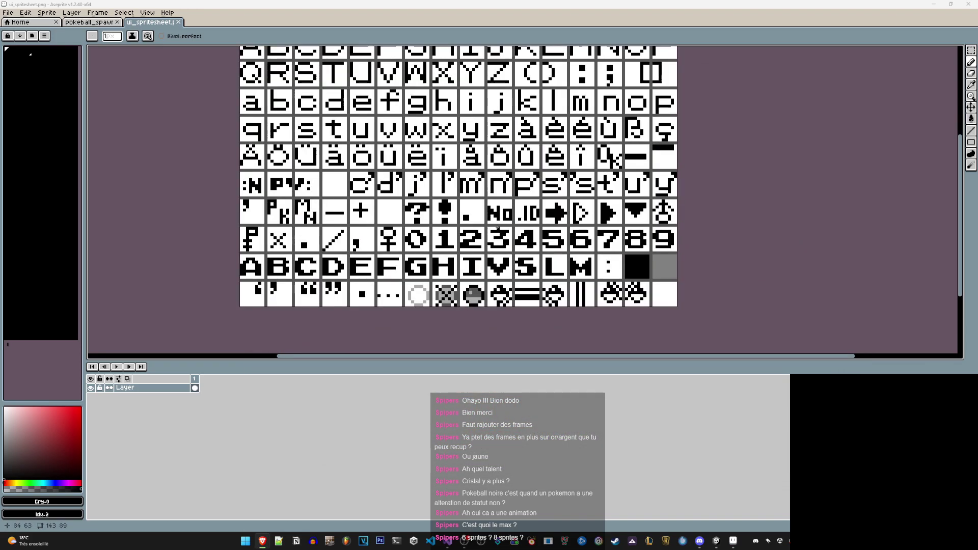
pyautogui.scroll(1, 504, 246)
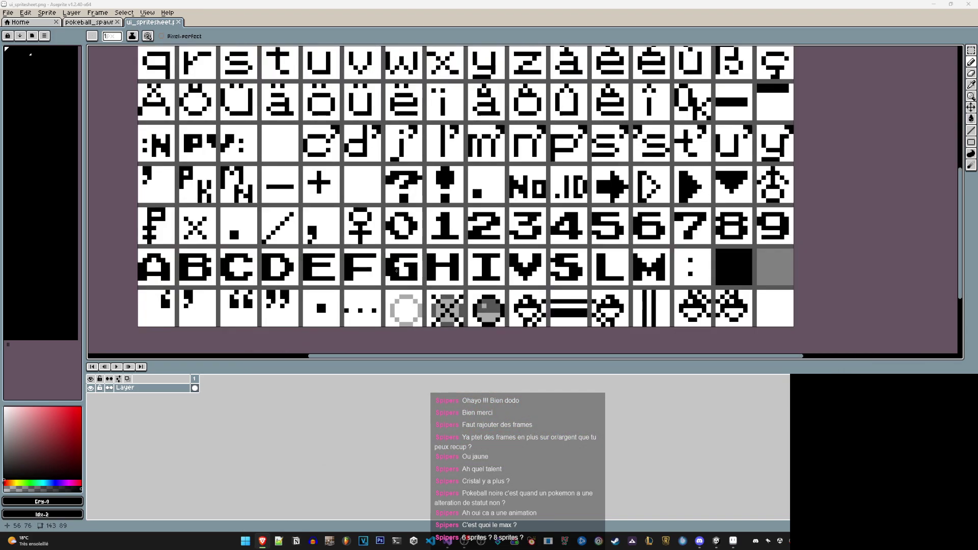
pyautogui.moveTo(396, 265); pyautogui.dragTo(473, 259, button='middle')
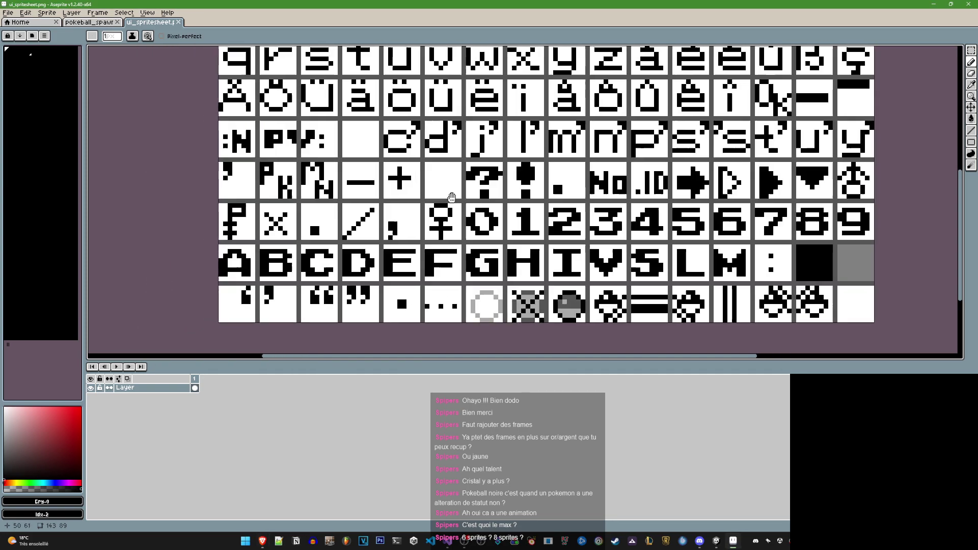
pyautogui.moveTo(447, 194)
pyautogui.mouseDown(button='middle')
pyautogui.moveTo(463, 195)
pyautogui.moveTo(463, 138)
pyautogui.mouseUp(button='middle')
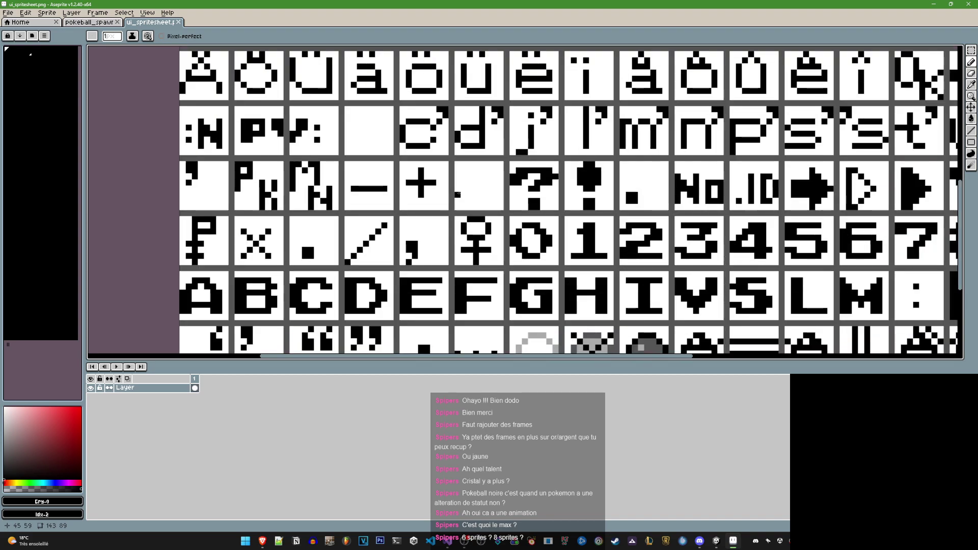
pyautogui.scroll(2, 463, 138)
pyautogui.click(463, 138)
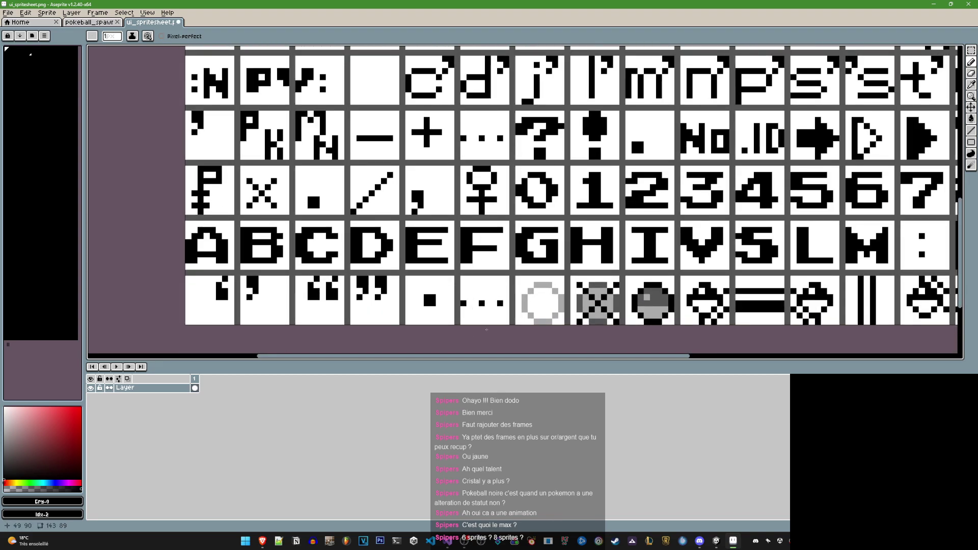
# Outline a ball in the tile beside the white ring, cleaning stray pixels with white
pyautogui.scroll(1, 475, 298)
pyautogui.moveTo(469, 274); pyautogui.dragTo(513, 304)
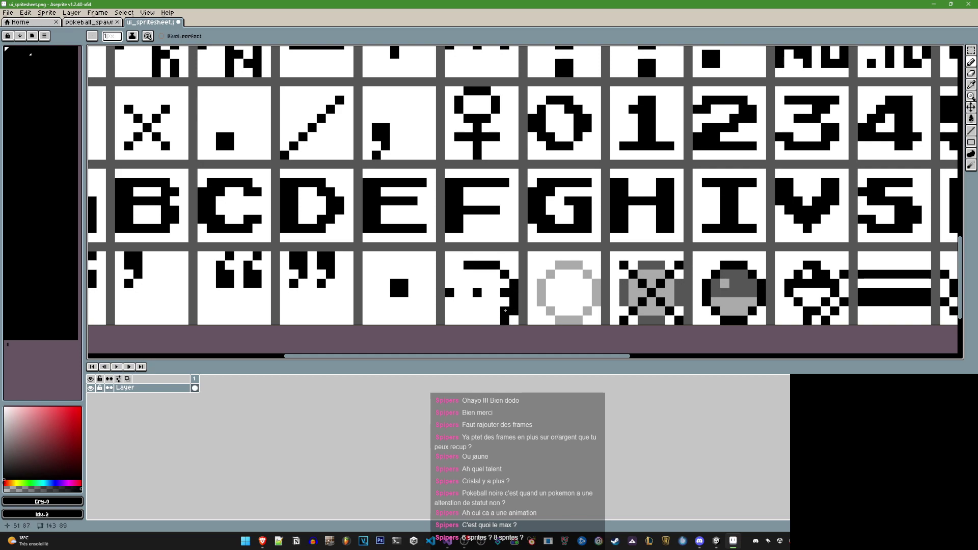
pyautogui.hotkey('ctrl', 'w')
pyautogui.click(535, 287)
pyautogui.moveTo(513, 290)
pyautogui.mouseDown()
pyautogui.moveTo(497, 320)
pyautogui.moveTo(461, 299)
pyautogui.moveTo(474, 270)
pyautogui.mouseUp()
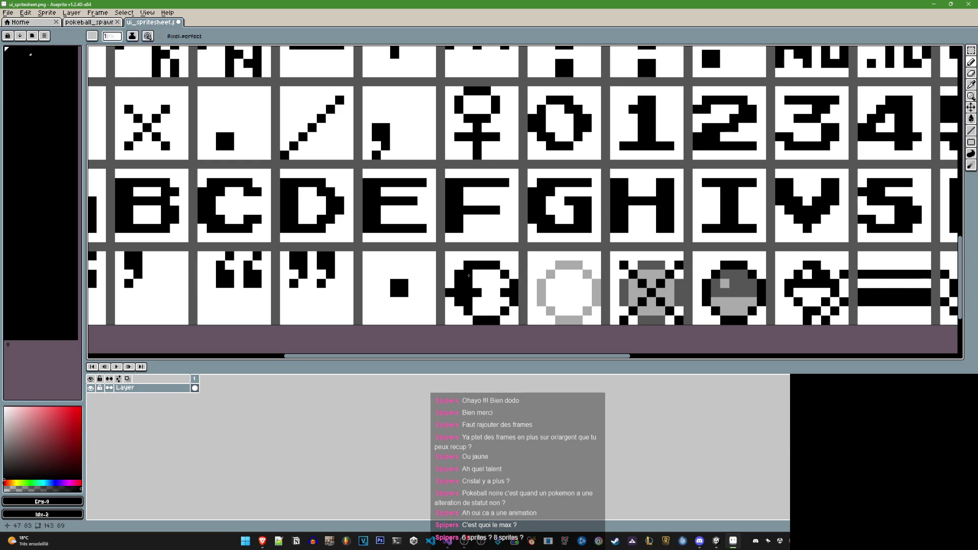
pyautogui.keyDown('alt'); pyautogui.click(475, 269); pyautogui.keyUp('alt')
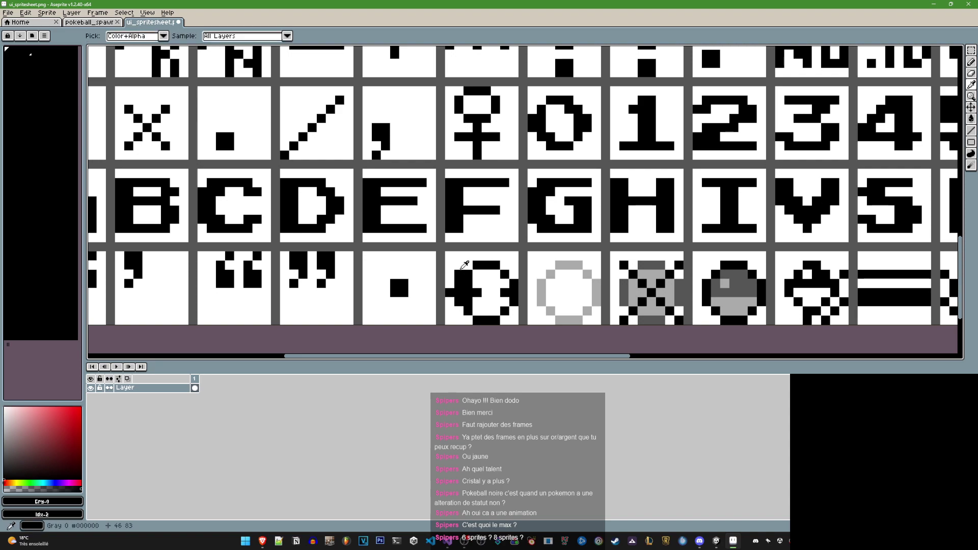
pyautogui.moveTo(474, 273)
pyautogui.mouseDown()
pyautogui.moveTo(469, 293)
pyautogui.moveTo(450, 286)
pyautogui.moveTo(502, 306)
pyautogui.mouseUp()
pyautogui.keyDown('alt'); pyautogui.click(466, 292); pyautogui.keyUp('alt')
pyautogui.keyDown('alt'); pyautogui.click(458, 288); pyautogui.keyUp('alt')
# Fill the ball's interior solid black and save ui_spritesheet.png
pyautogui.keyDown('alt'); pyautogui.click(477, 283); pyautogui.keyUp('alt')
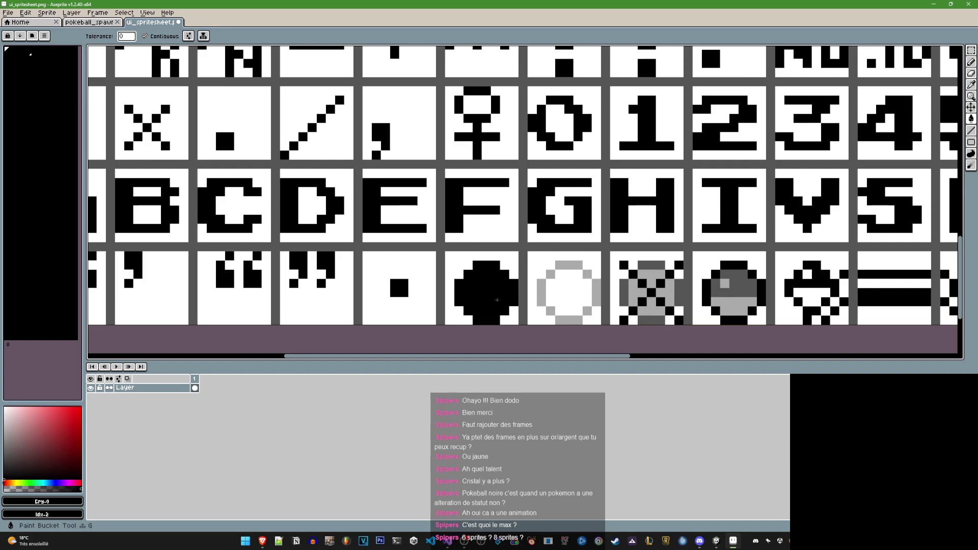
pyautogui.scroll(-4, 530, 286)
pyautogui.scroll(-2, 529, 285)
pyautogui.hotkey('ctrl', 's')
# Review the bottom row of pokeball circle icons and save ui_spritesheet.png
pyautogui.scroll(2, 524, 277)
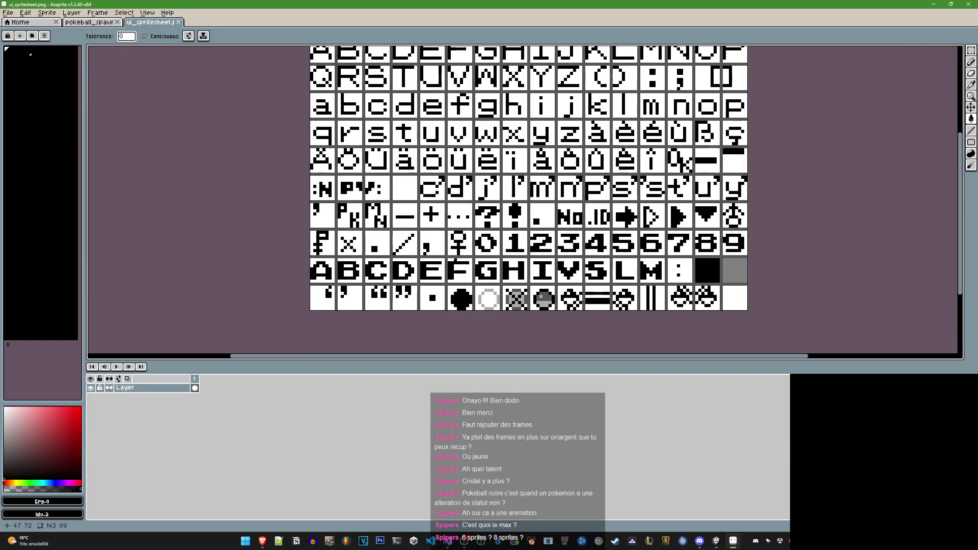
pyautogui.scroll(2, 418, 184)
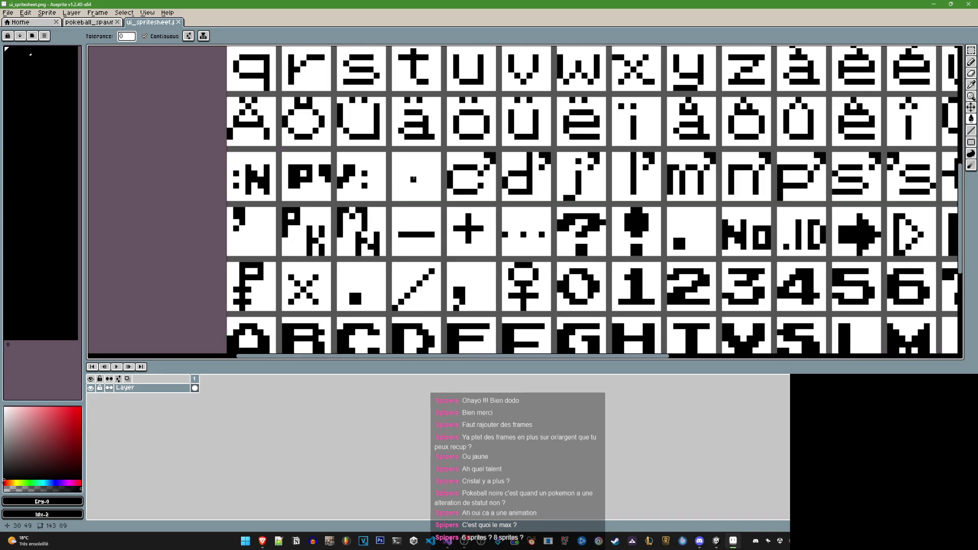
pyautogui.scroll(-3, 420, 190)
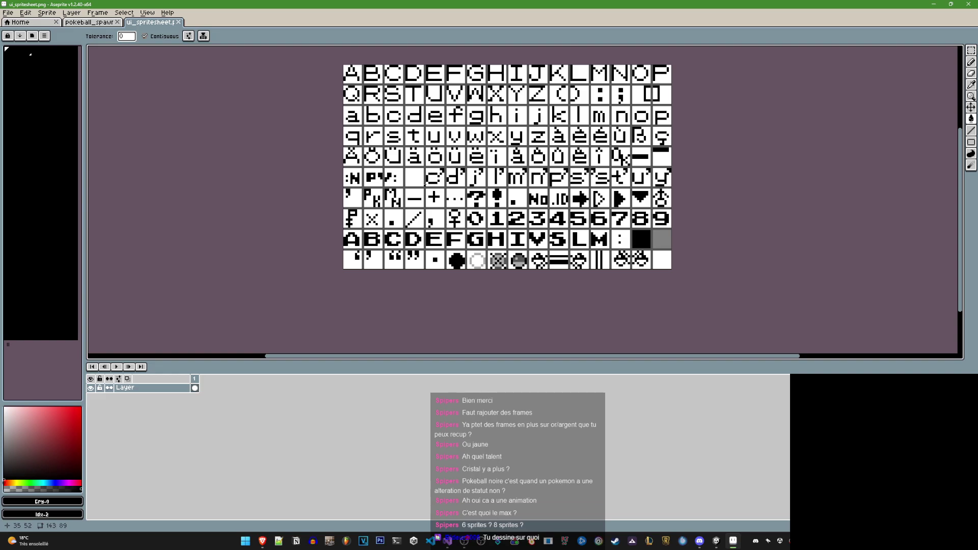
pyautogui.scroll(1, 458, 240)
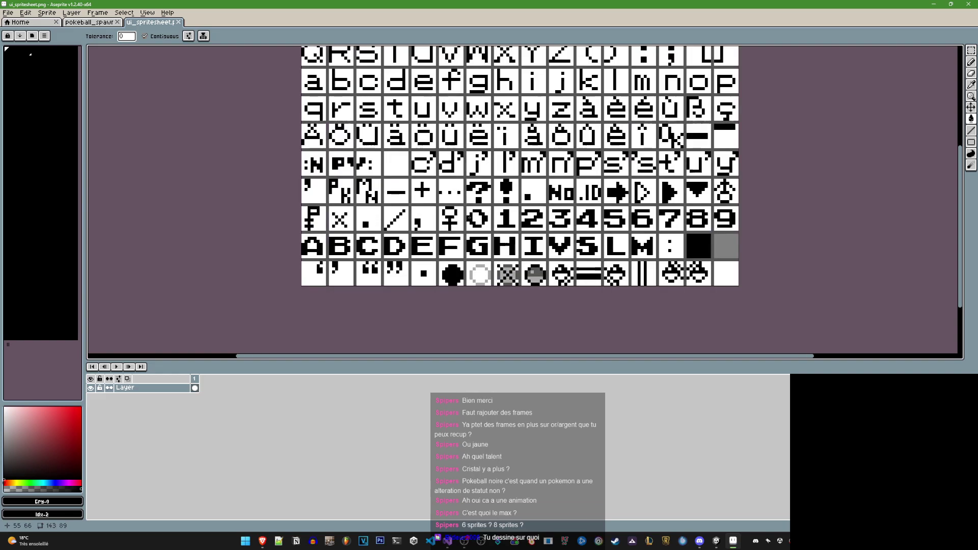
pyautogui.hotkey('ctrl', 's')
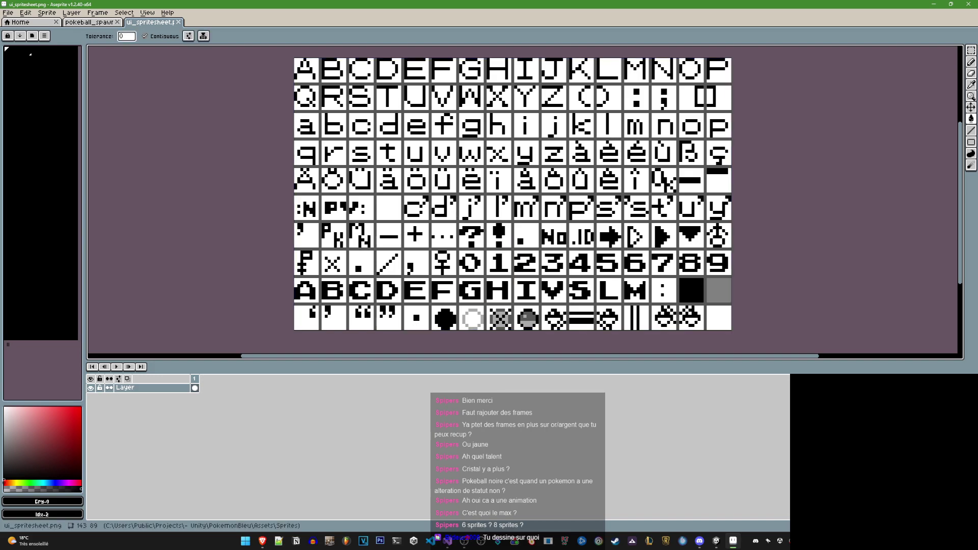
# Give the canvas more height above the timeline, save the sheet again, and return to Unity
pyautogui.hotkey('alt', 'Tab')
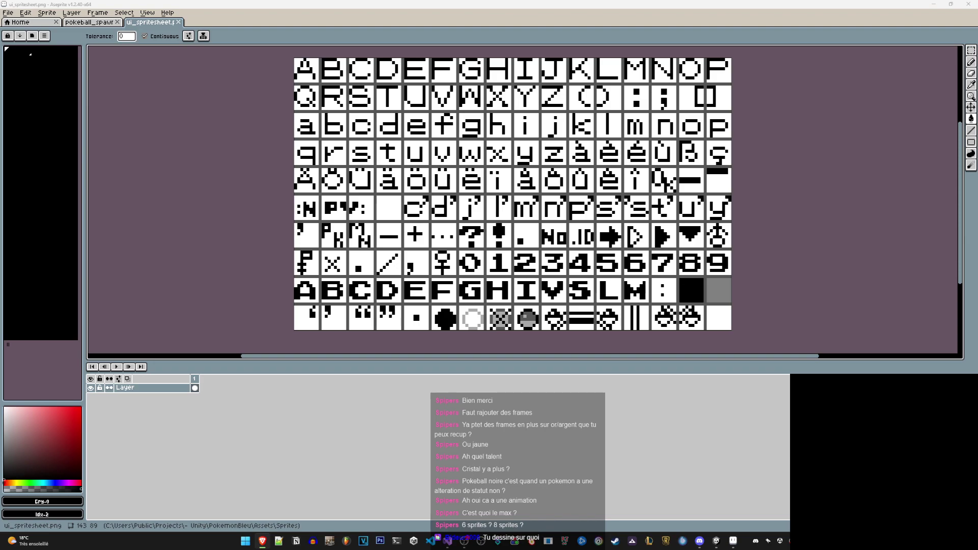
pyautogui.scroll(-1, 429, 196)
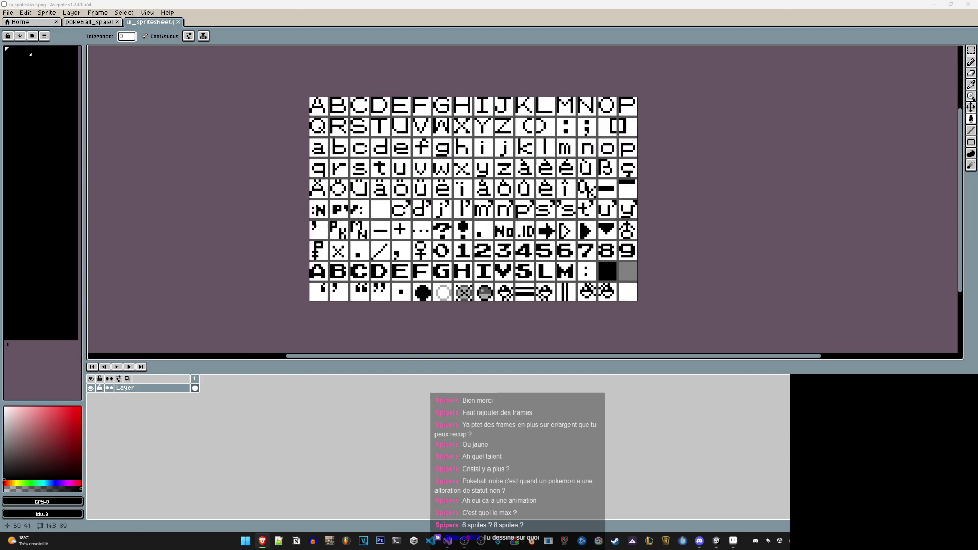
pyautogui.scroll(-2, 429, 195)
pyautogui.scroll(1, 429, 196)
pyautogui.scroll(1, 431, 199)
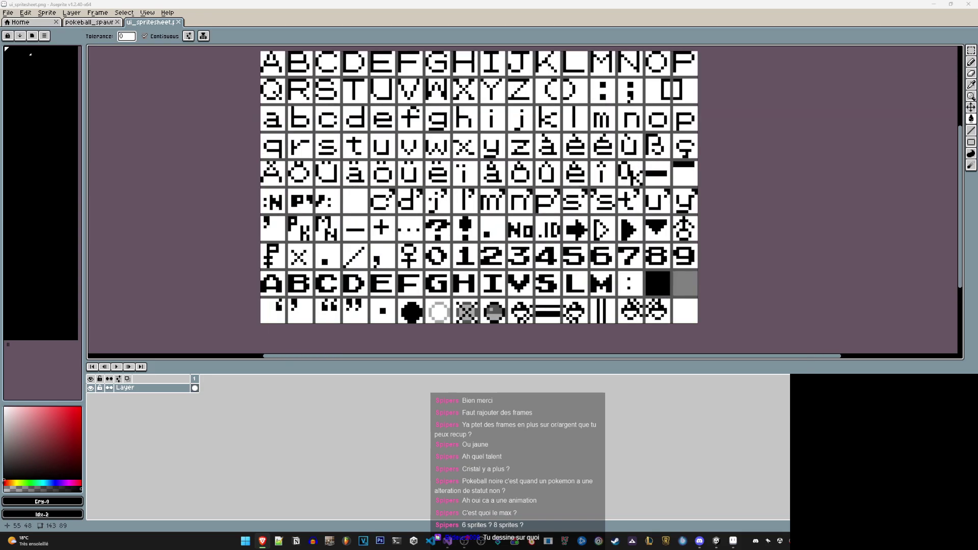
pyautogui.scroll(-2, 615, 243)
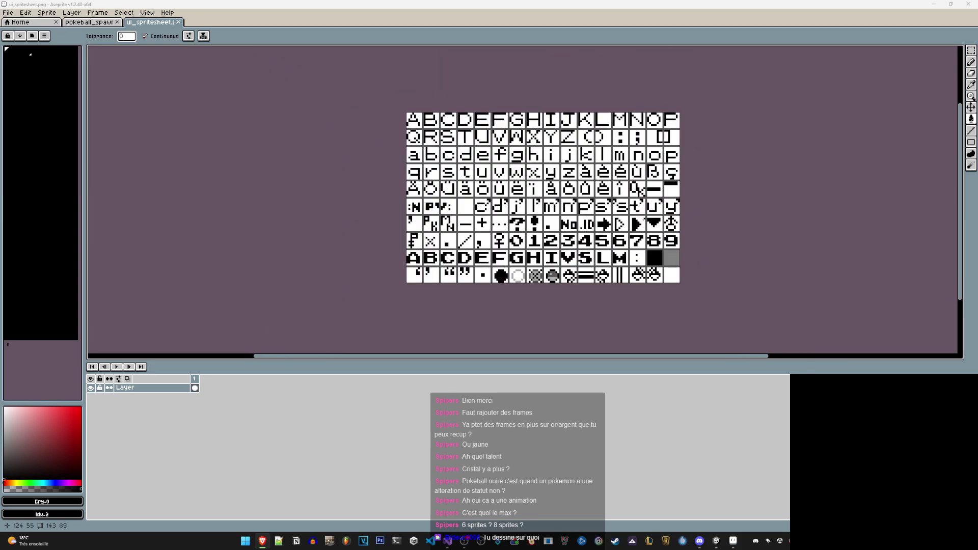
pyautogui.scroll(1, 615, 243)
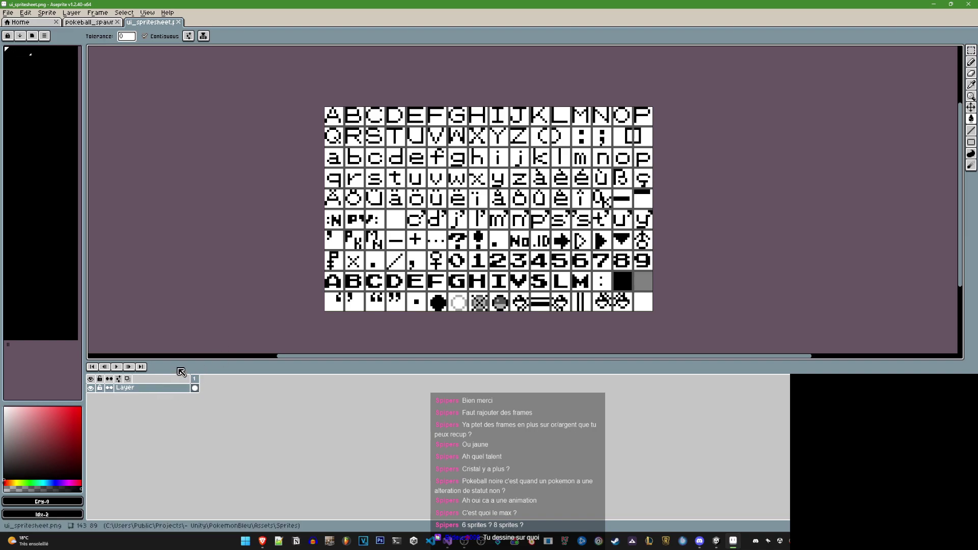
pyautogui.moveTo(181, 362)
pyautogui.mouseDown()
pyautogui.moveTo(175, 395)
pyautogui.moveTo(204, 446)
pyautogui.mouseUp()
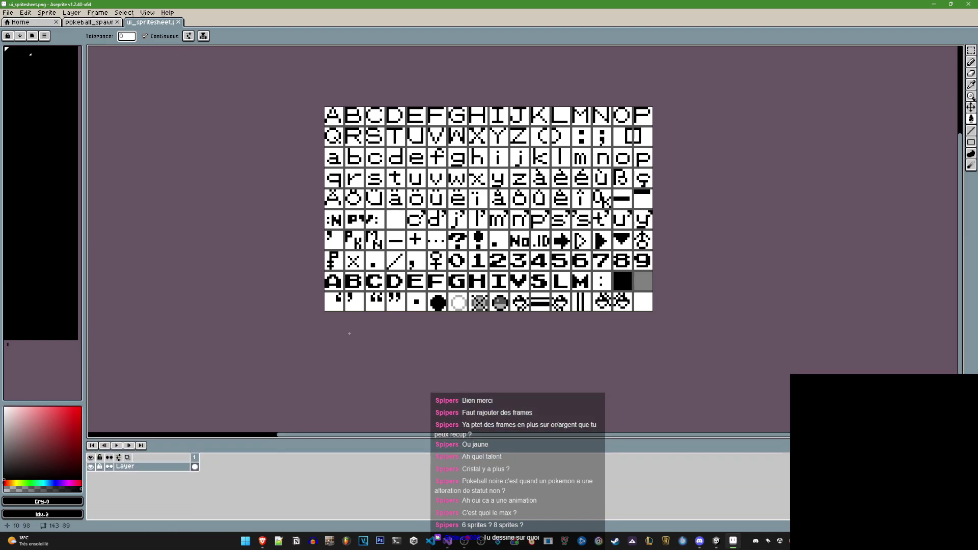
pyautogui.scroll(1, 447, 271)
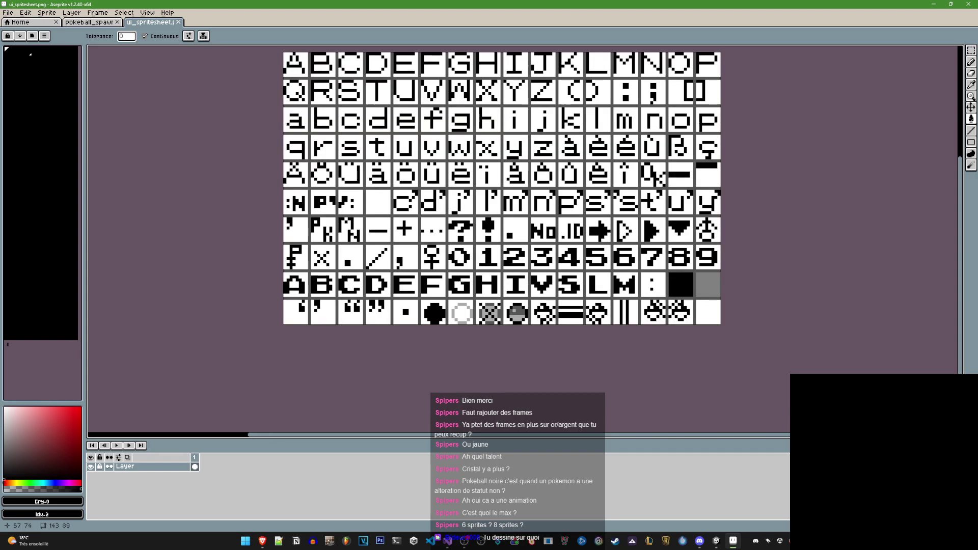
pyautogui.hotkey('ctrl', 's')
pyautogui.hotkey('alt', 'Tab')
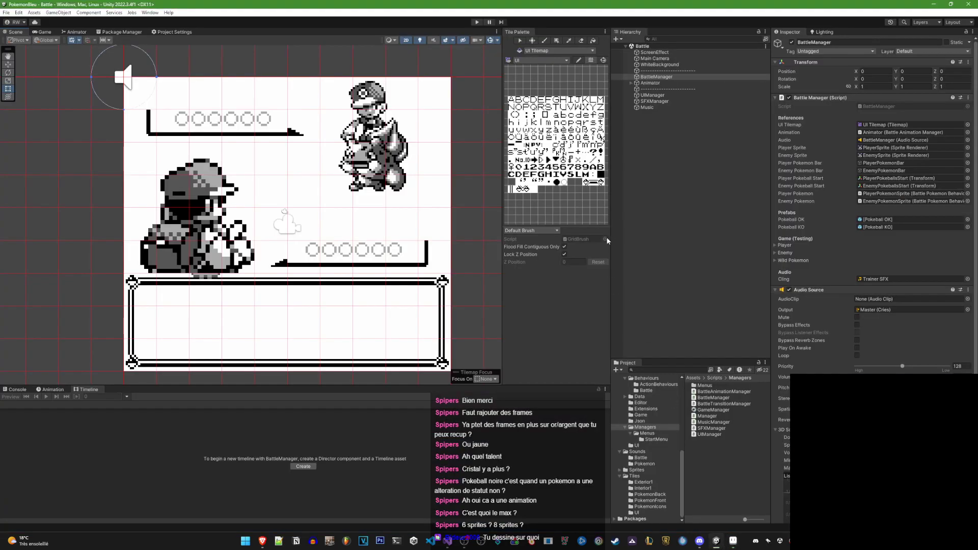
# In the Sprite Editor for Sprites/ui_spritesheet, adjust the grey, hollow and black circle sprites and apply
pyautogui.scroll(2, 554, 180)
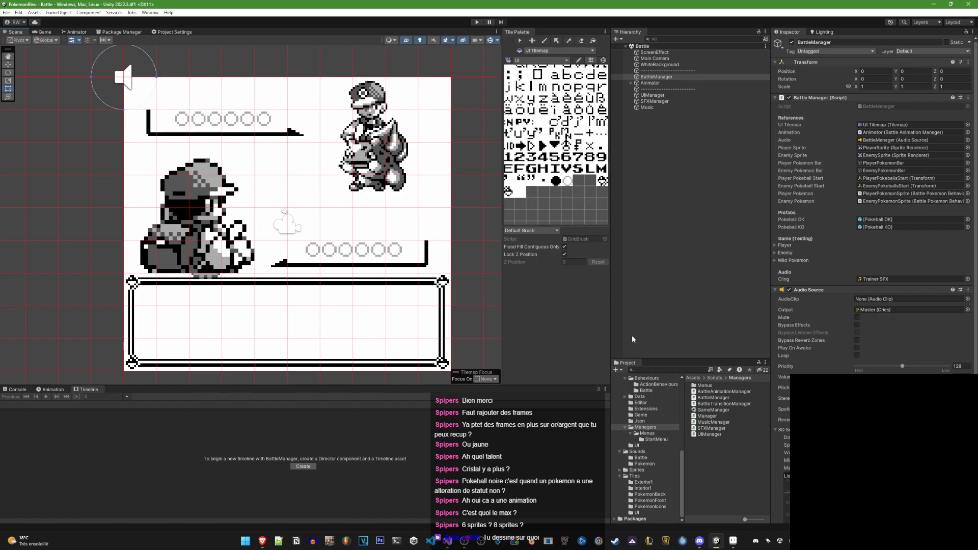
pyautogui.click(637, 469)
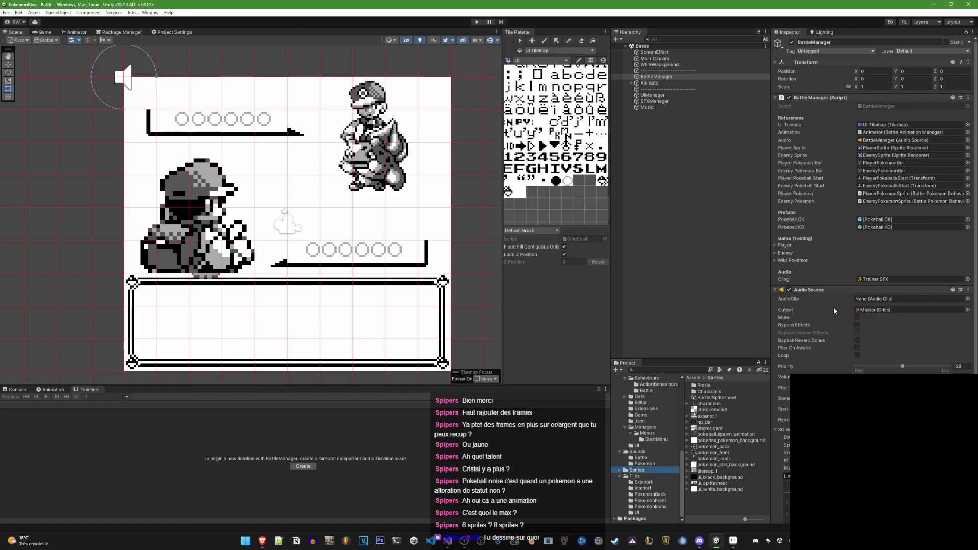
pyautogui.click(716, 482)
pyautogui.click(961, 123)
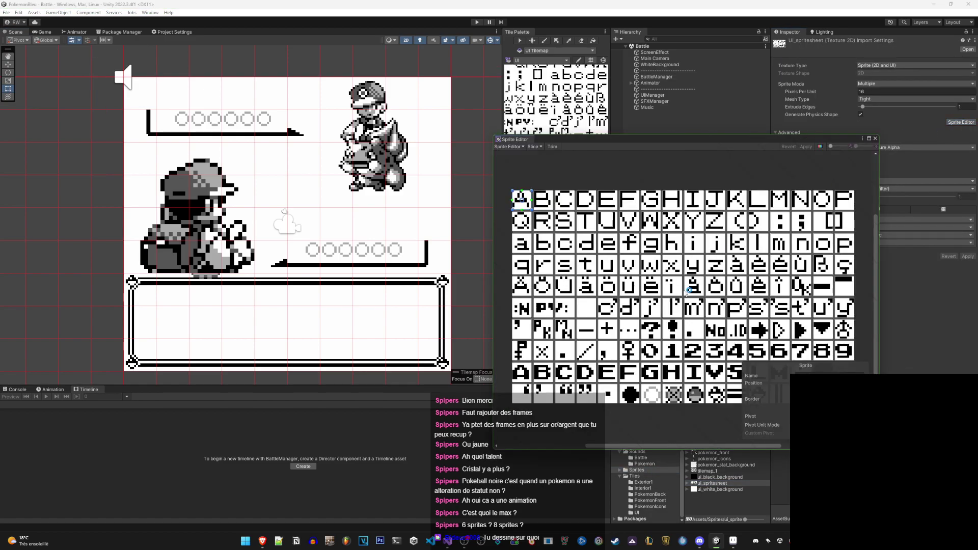
pyautogui.scroll(5, 694, 412)
pyautogui.click(682, 296)
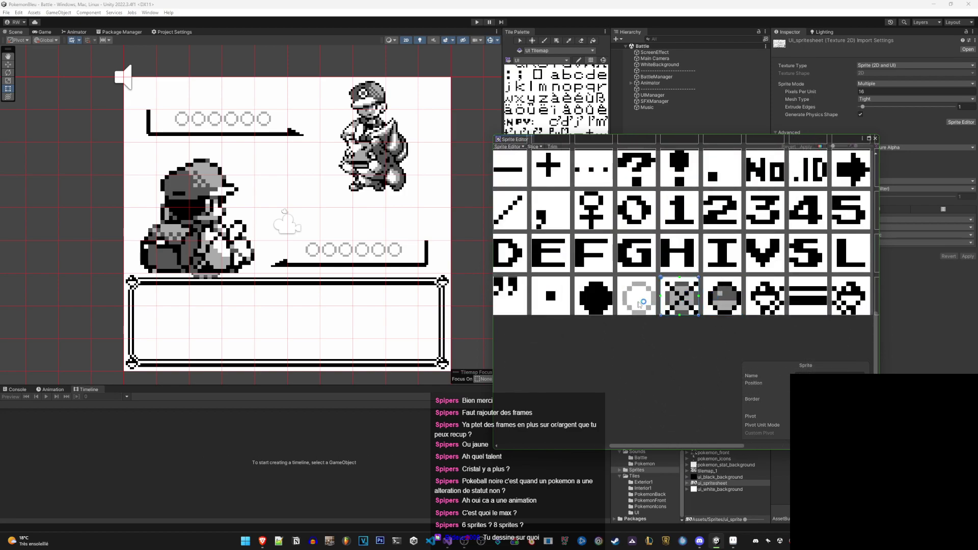
pyautogui.click(637, 296)
pyautogui.click(605, 310)
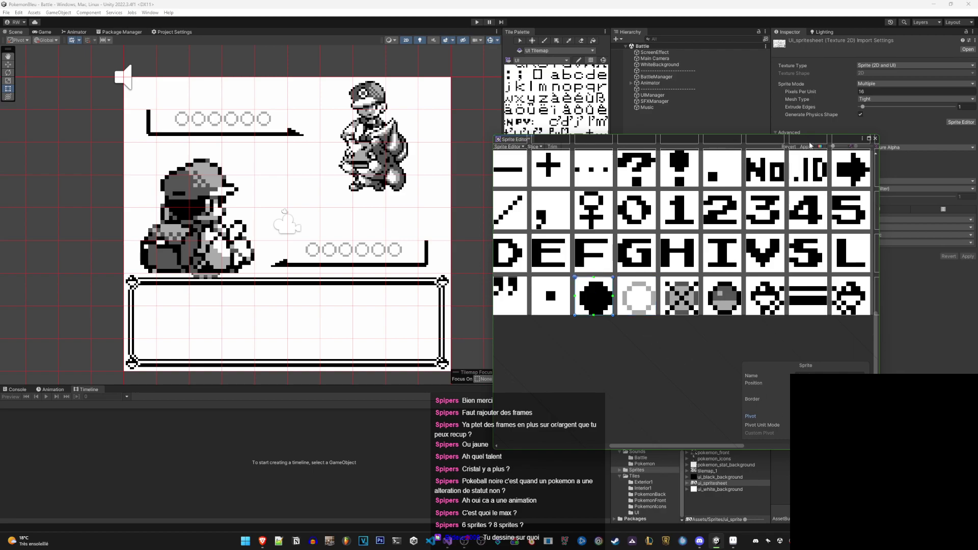
pyautogui.click(806, 146)
# Apply ui_spritesheet's import settings, then reopen the Sprite Editor on the black circle sprite
pyautogui.scroll(-2, 659, 218)
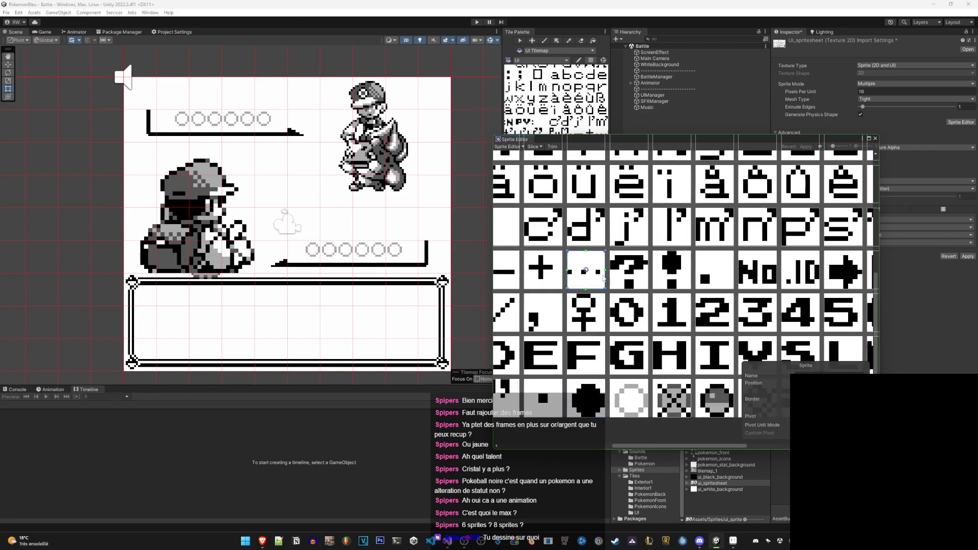
pyautogui.scroll(-3, 646, 288)
pyautogui.scroll(-2, 646, 288)
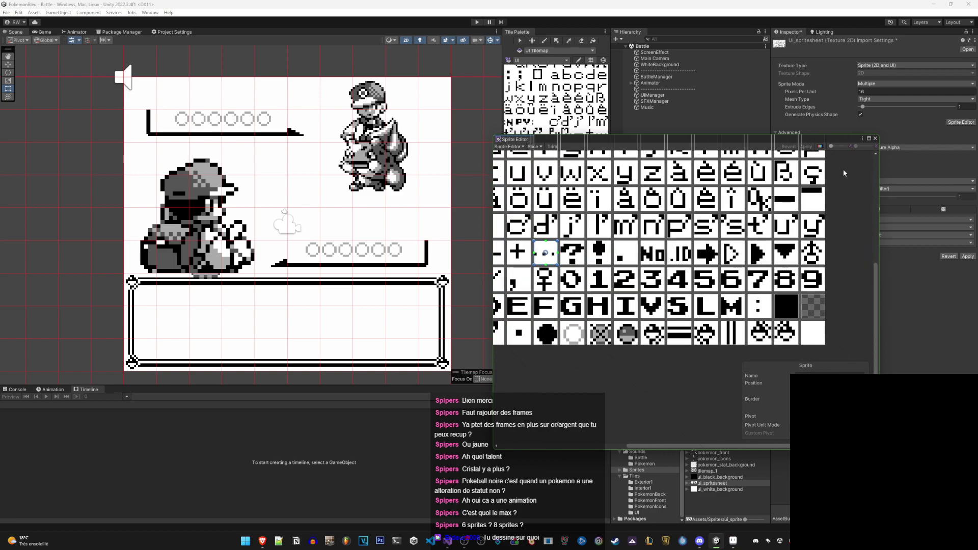
pyautogui.click(875, 139)
pyautogui.click(968, 256)
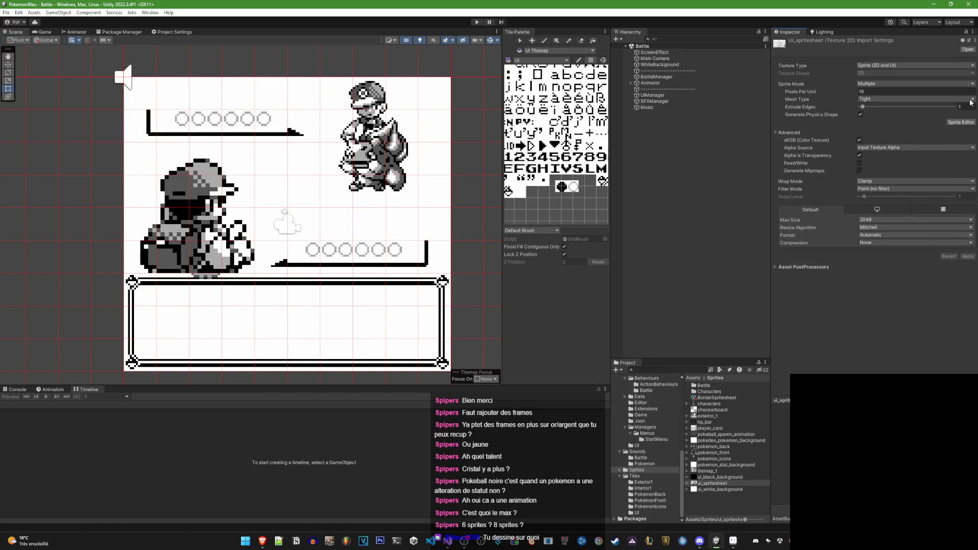
pyautogui.click(960, 122)
pyautogui.click(630, 394)
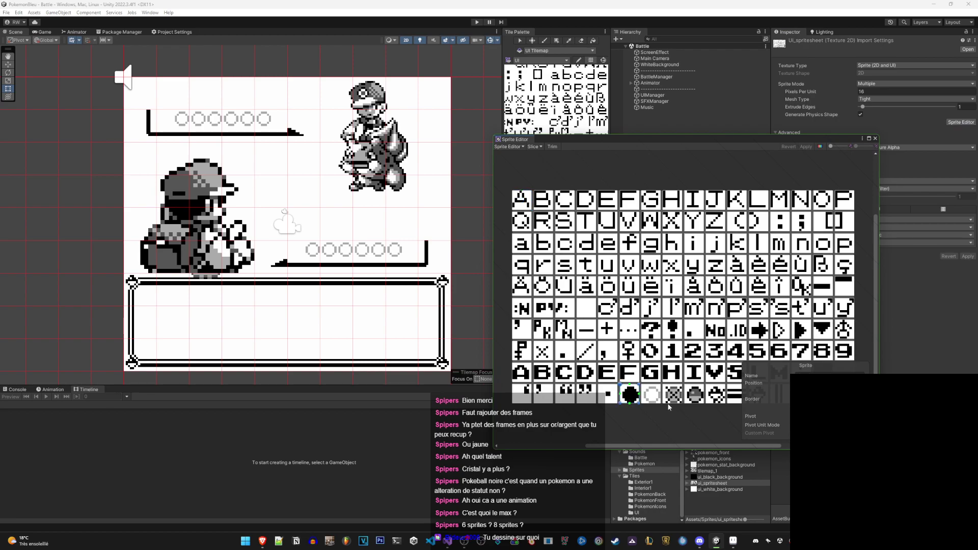
# Close the Sprite Editor and select the Font asset in Assets/Fonts
pyautogui.click(875, 138)
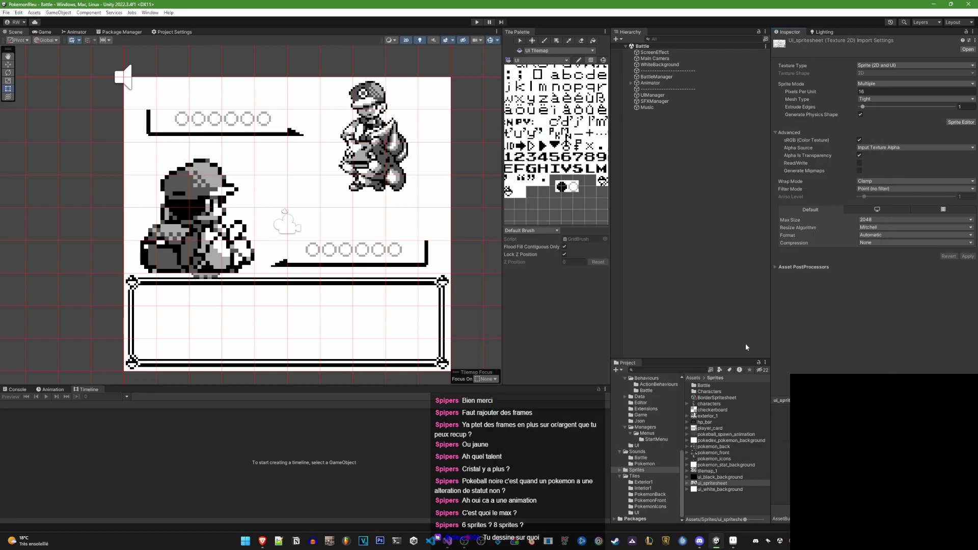
pyautogui.scroll(5, 644, 416)
pyautogui.scroll(5, 644, 416)
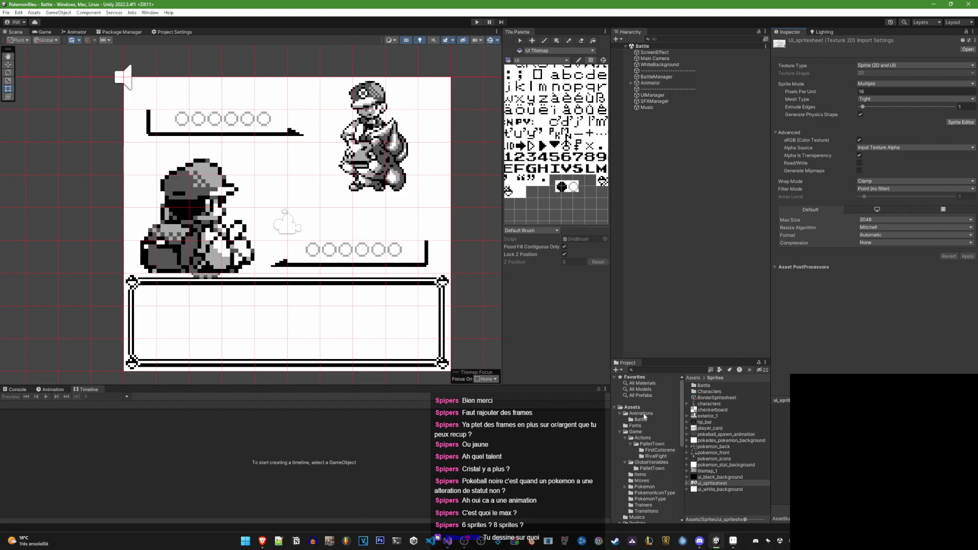
pyautogui.click(635, 425)
pyautogui.click(702, 386)
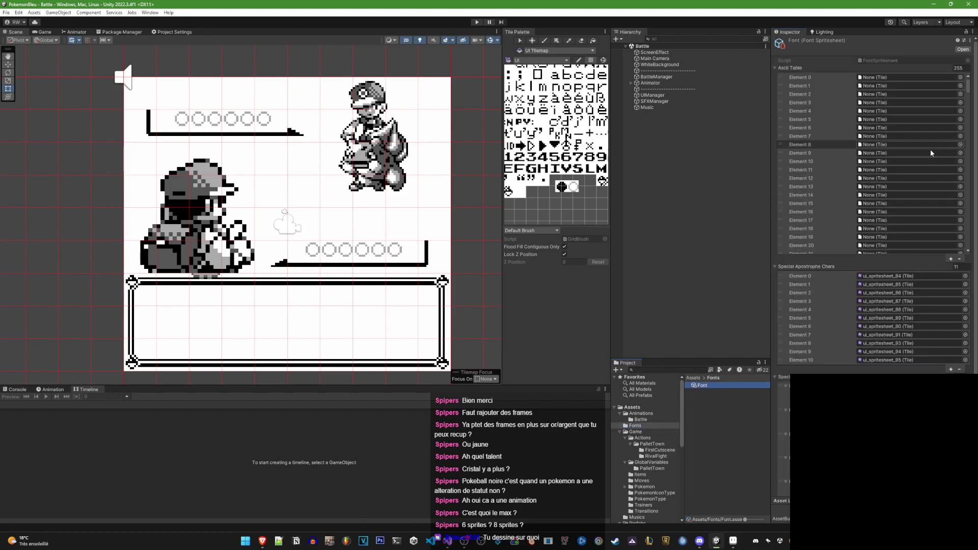
# Scroll the Ascii Table to Element 133 and assign it the ui_spritesheet_101 tile
pyautogui.scroll(-3, 912, 168)
pyautogui.scroll(-2, 892, 189)
pyautogui.scroll(-2, 917, 178)
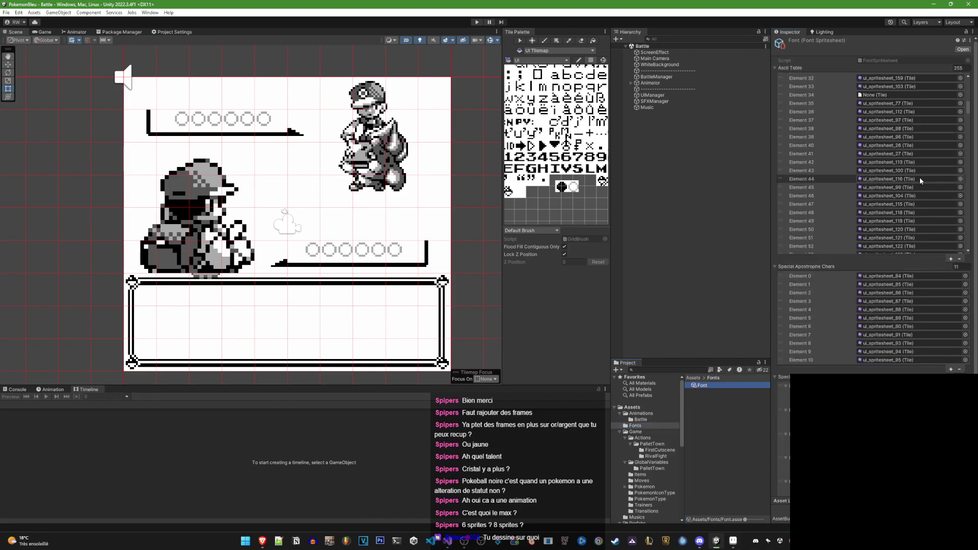
pyautogui.scroll(-2, 920, 179)
pyautogui.scroll(-2, 920, 179)
pyautogui.scroll(-2, 920, 179)
pyautogui.scroll(-3, 920, 179)
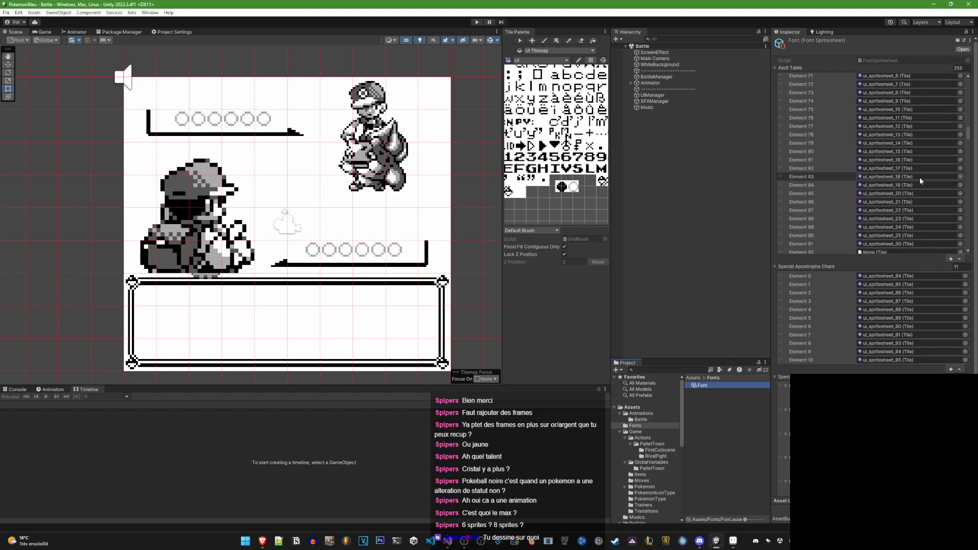
pyautogui.scroll(-5, 919, 177)
pyautogui.scroll(-5, 919, 177)
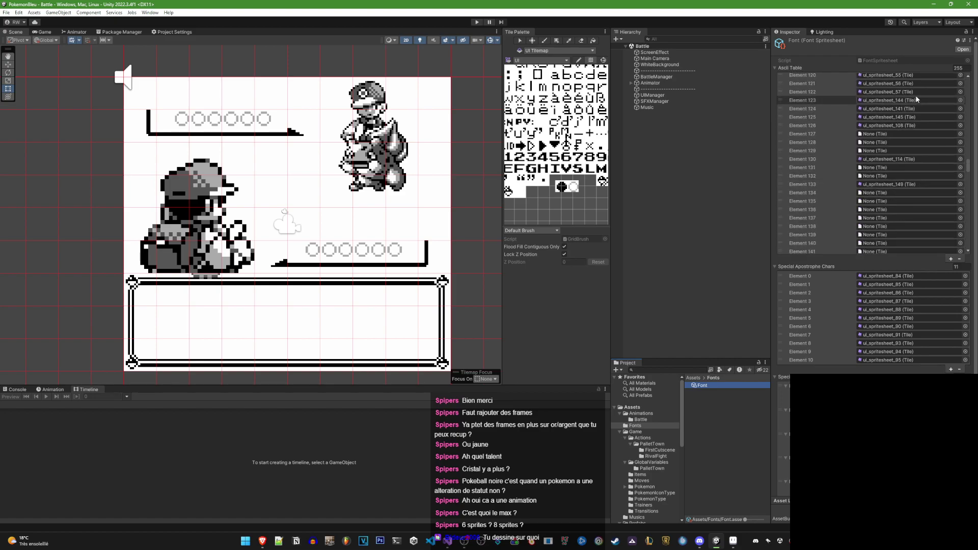
pyautogui.click(960, 184)
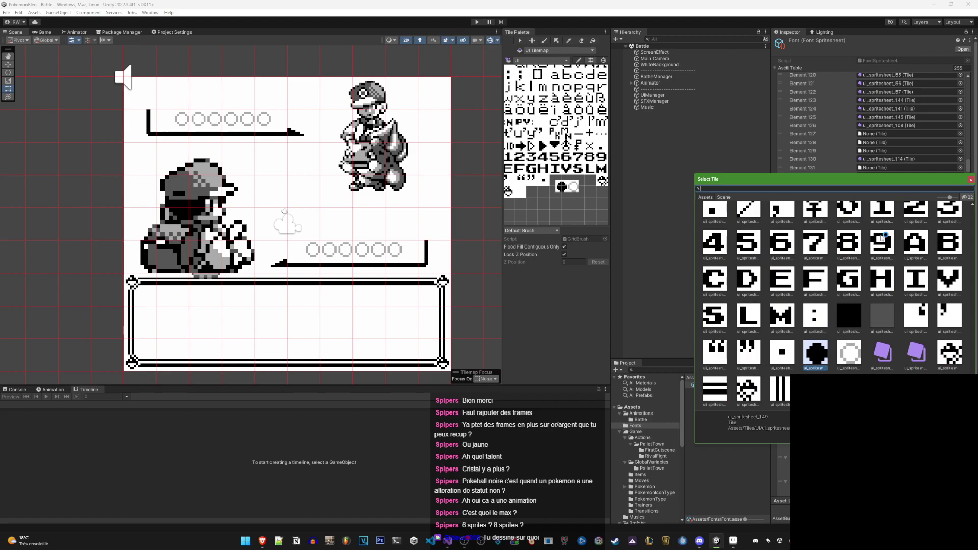
pyautogui.scroll(1, 836, 314)
pyautogui.scroll(2, 836, 305)
pyautogui.doubleClick(831, 249)
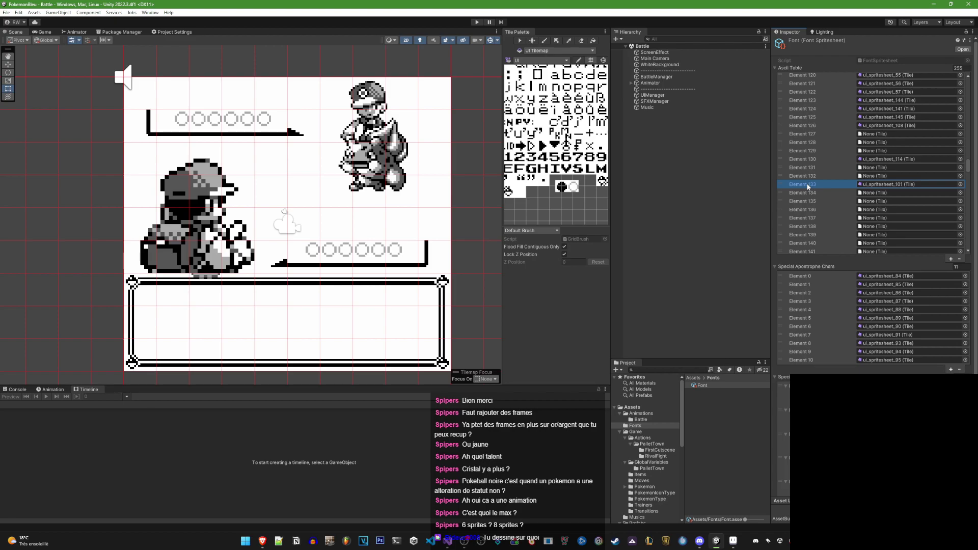
pyautogui.scroll(-2, 461, 242)
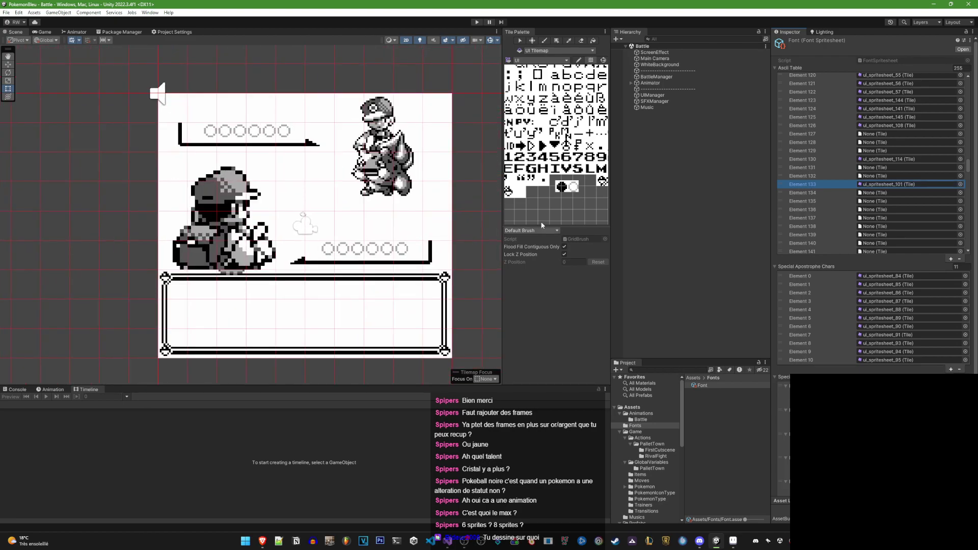
# Browse into the Battle folder and back to Sprites in Aseprite's Open dialog, then return to Unity
pyautogui.click(733, 541)
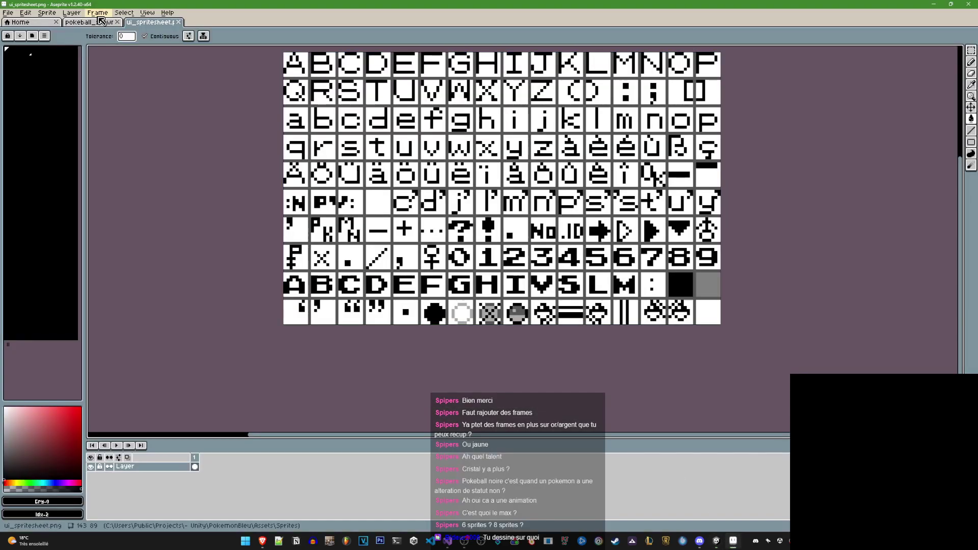
pyautogui.click(15, 12)
pyautogui.click(20, 32)
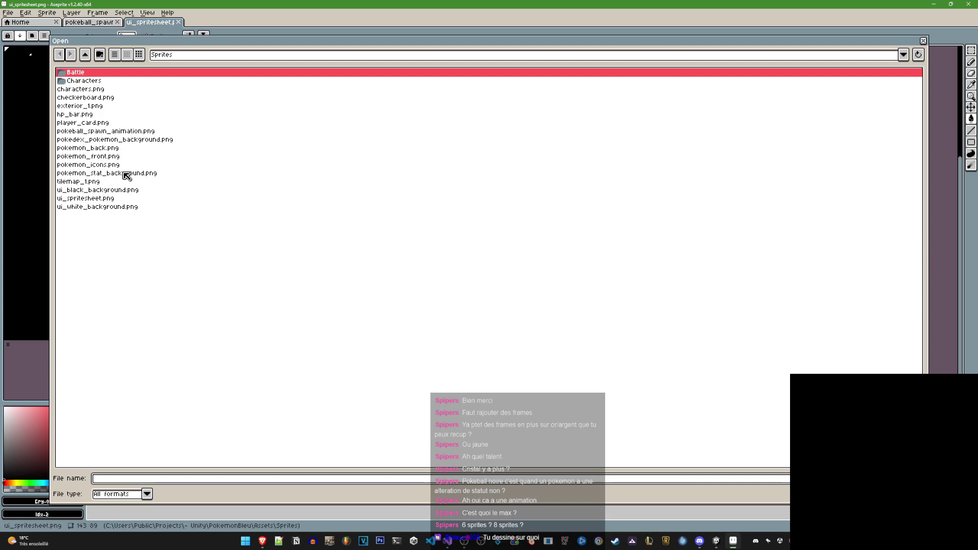
pyautogui.doubleClick(99, 72)
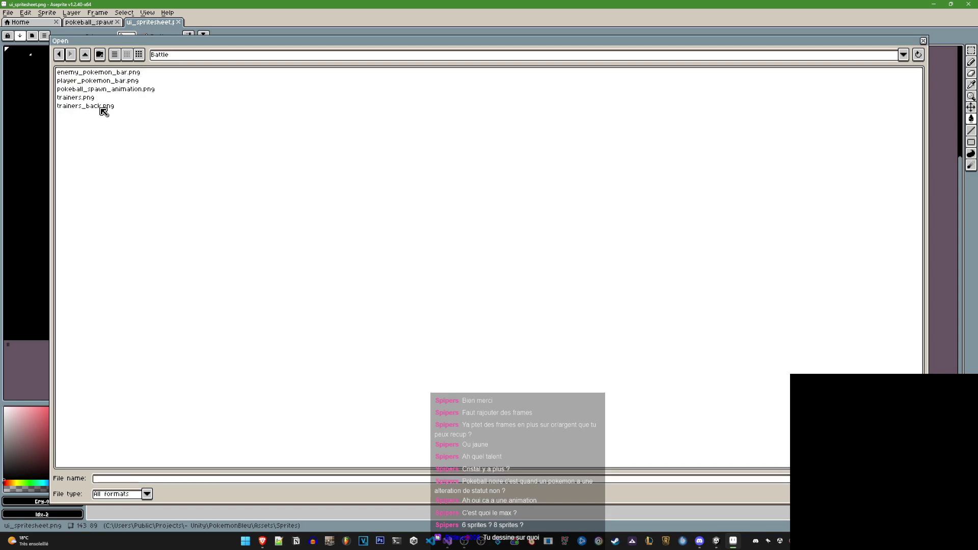
pyautogui.click(85, 54)
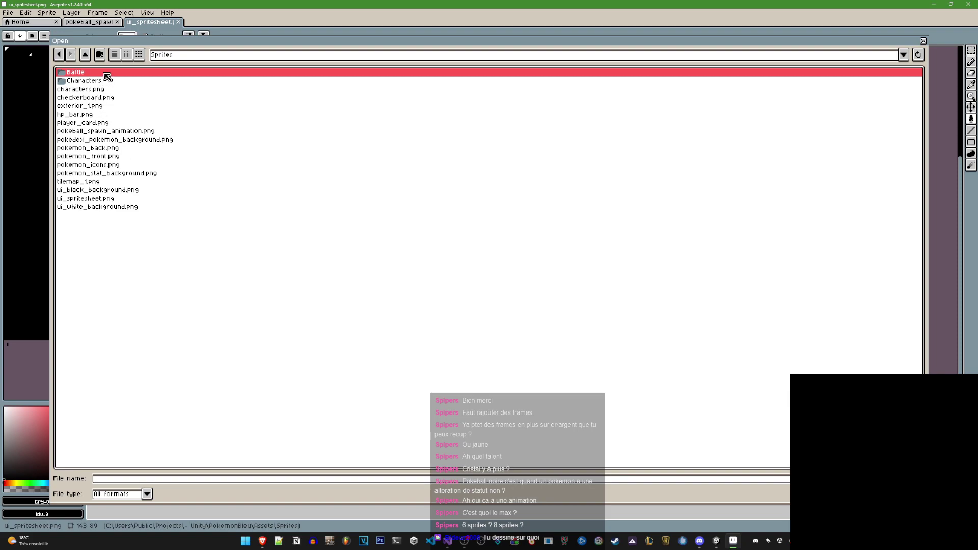
pyautogui.doubleClick(104, 74)
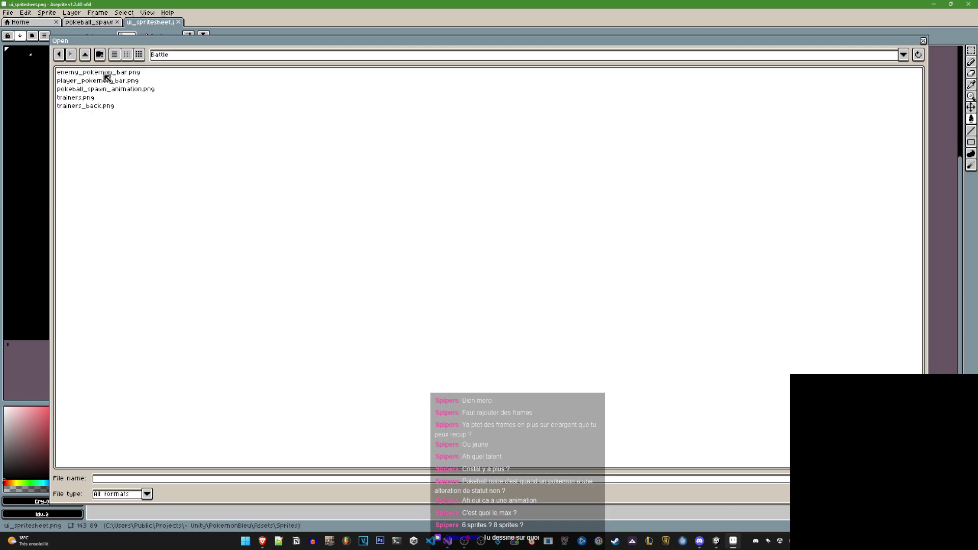
pyautogui.click(89, 55)
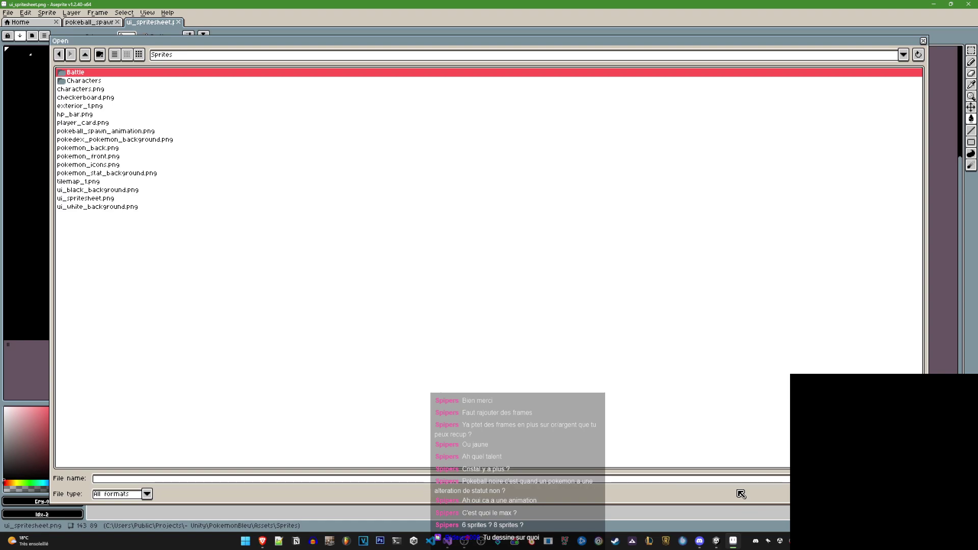
pyautogui.click(716, 541)
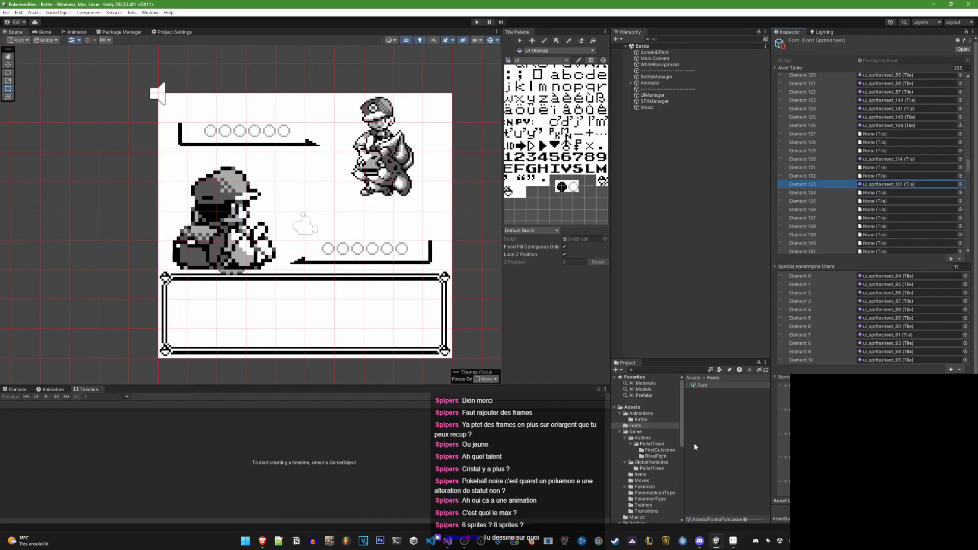
# Inspect enemy_pokemon_bar and player_pokemon_bar import settings in Sprites/Battle, then go back to Aseprite
pyautogui.click(641, 470)
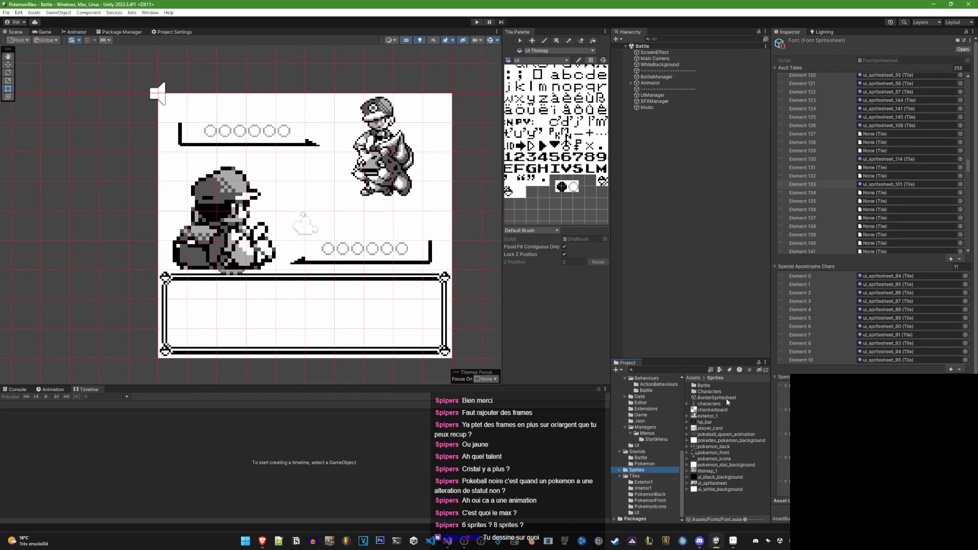
pyautogui.doubleClick(708, 386)
pyautogui.click(687, 404)
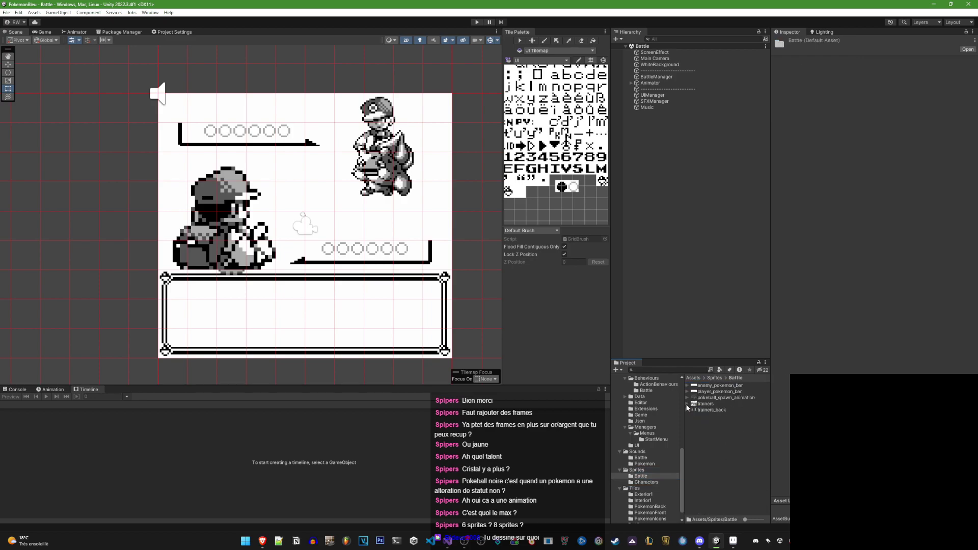
pyautogui.click(709, 386)
pyautogui.click(713, 392)
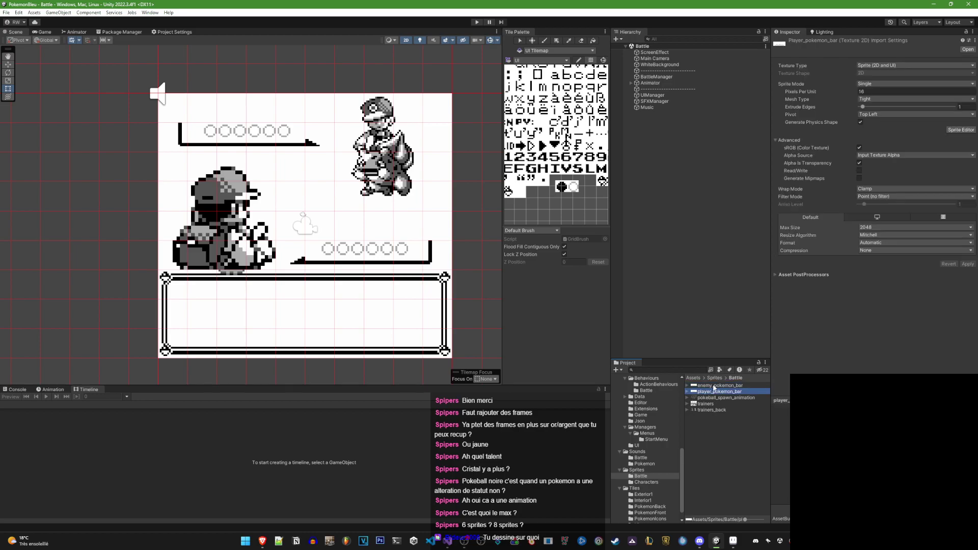
pyautogui.click(733, 541)
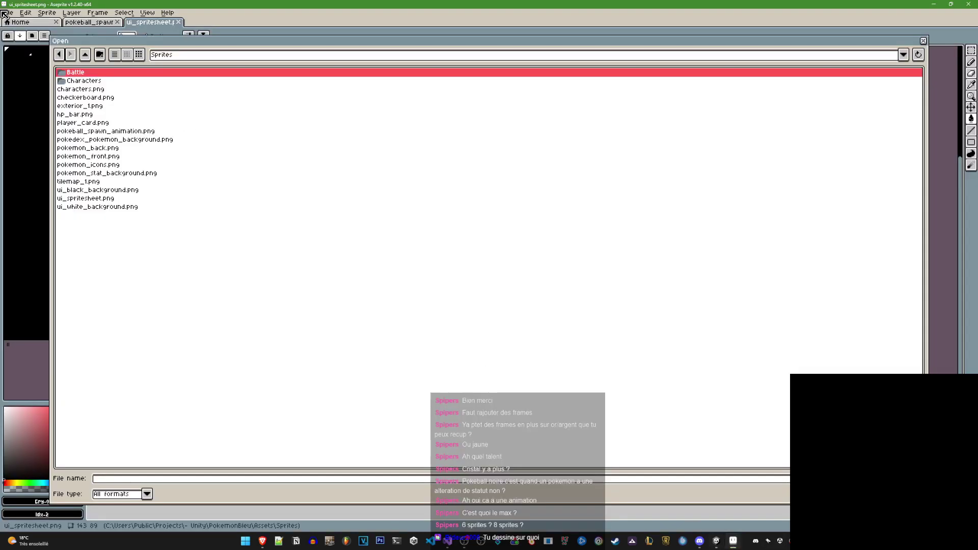
# Open enemy_pokemon_bar.png and paint over its row of circles with a 6px white pencil
pyautogui.doubleClick(100, 80)
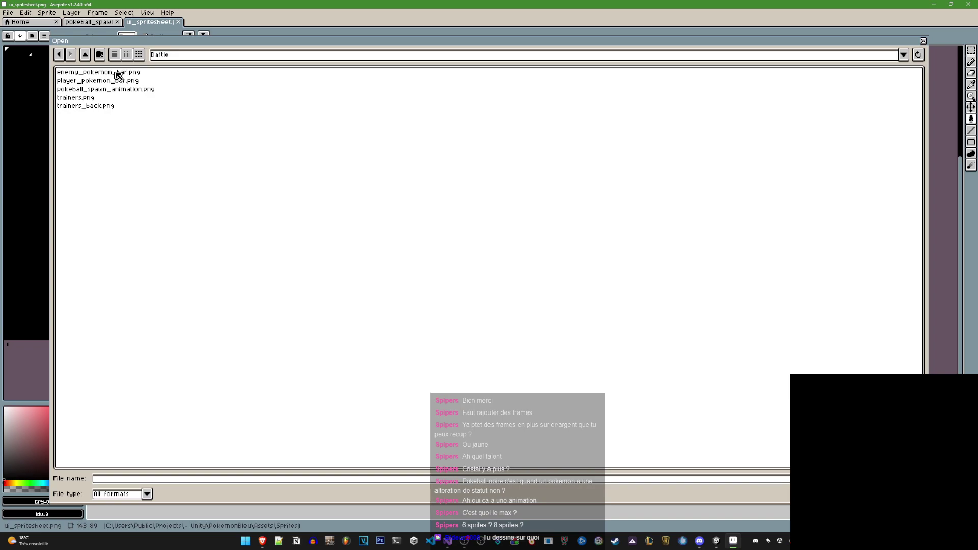
pyautogui.doubleClick(117, 75)
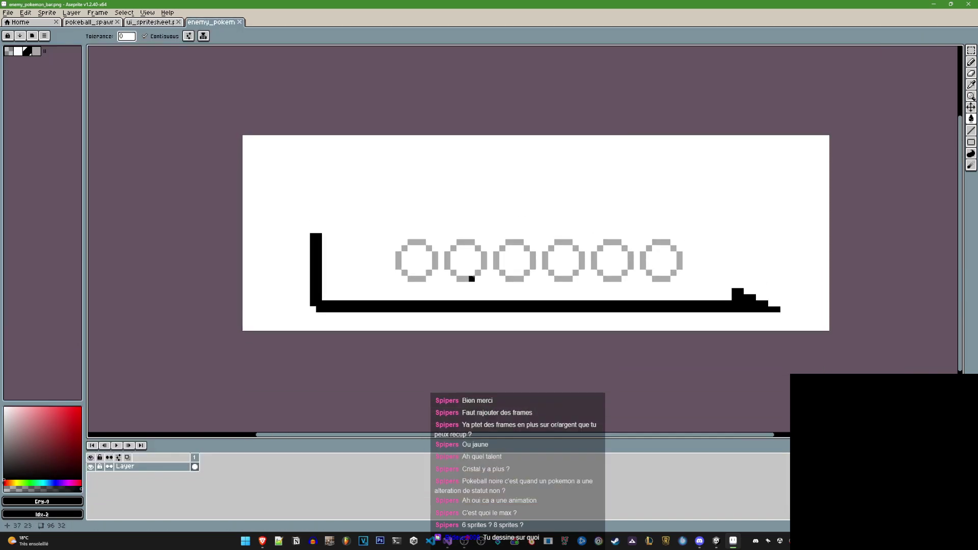
pyautogui.keyDown('alt'); pyautogui.click(404, 243); pyautogui.keyUp('alt')
pyautogui.press('b')
pyautogui.moveTo(422, 242)
pyautogui.mouseDown()
pyautogui.moveTo(435, 263)
pyautogui.moveTo(461, 254)
pyautogui.mouseUp()
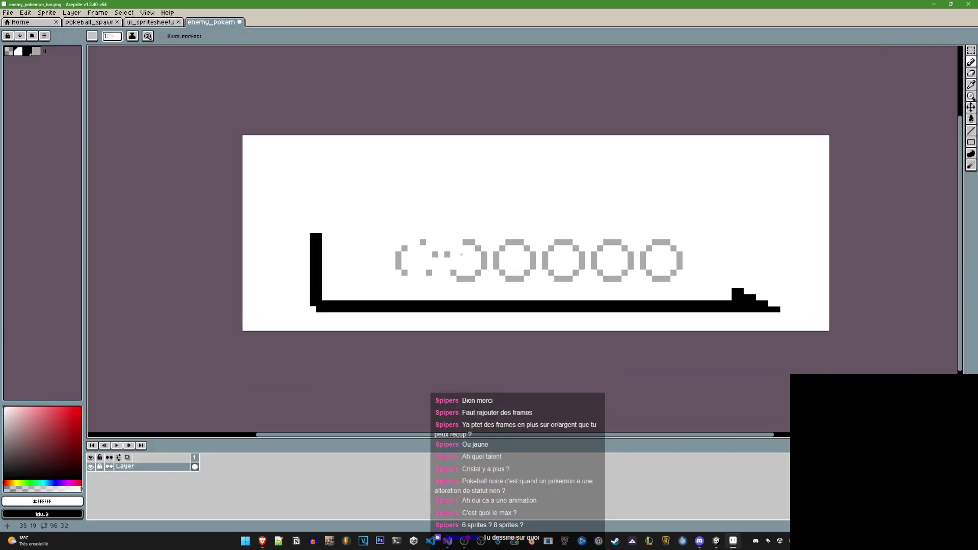
pyautogui.press('+')
pyautogui.press('+')
pyautogui.press('+')
pyautogui.moveTo(402, 252); pyautogui.dragTo(671, 250)
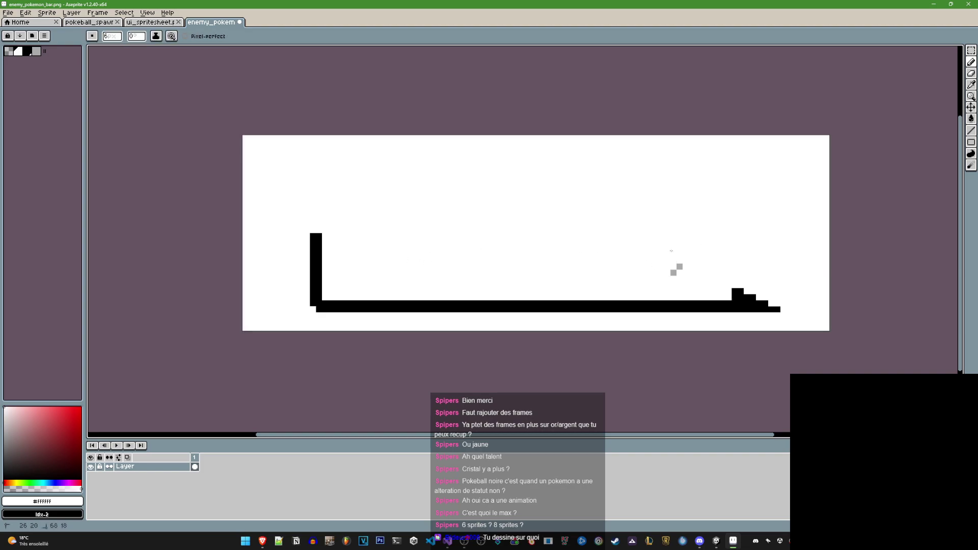
pyautogui.click(677, 272)
# Bucket-fill the enemy bar's white background transparent and save enemy_pokemon_bar.png
pyautogui.scroll(-1, 546, 250)
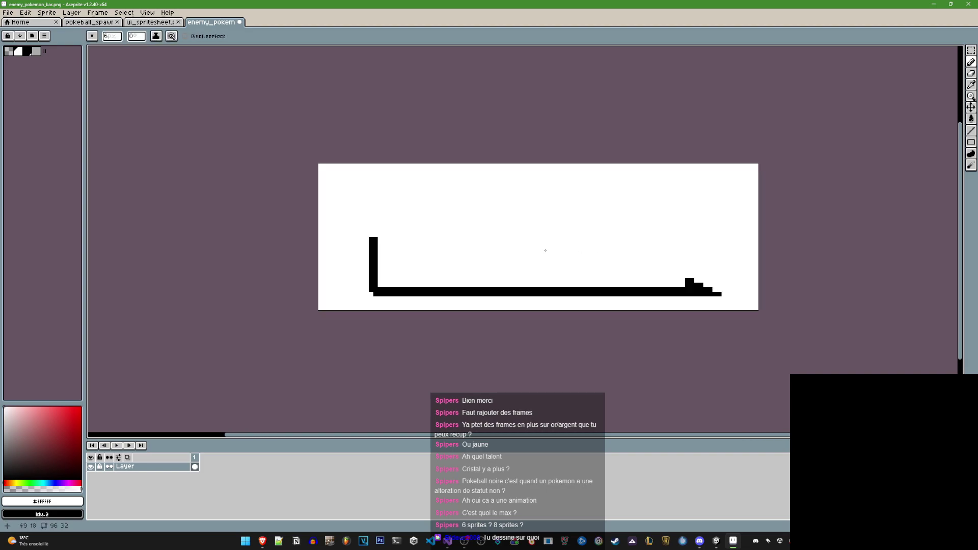
pyautogui.moveTo(569, 245); pyautogui.dragTo(505, 242, button='middle')
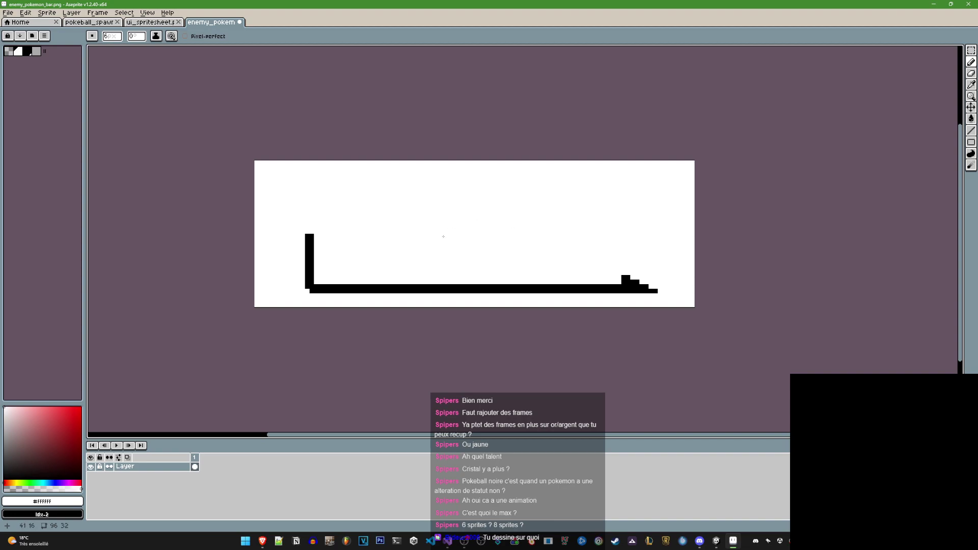
pyautogui.press('g')
pyautogui.click(445, 265)
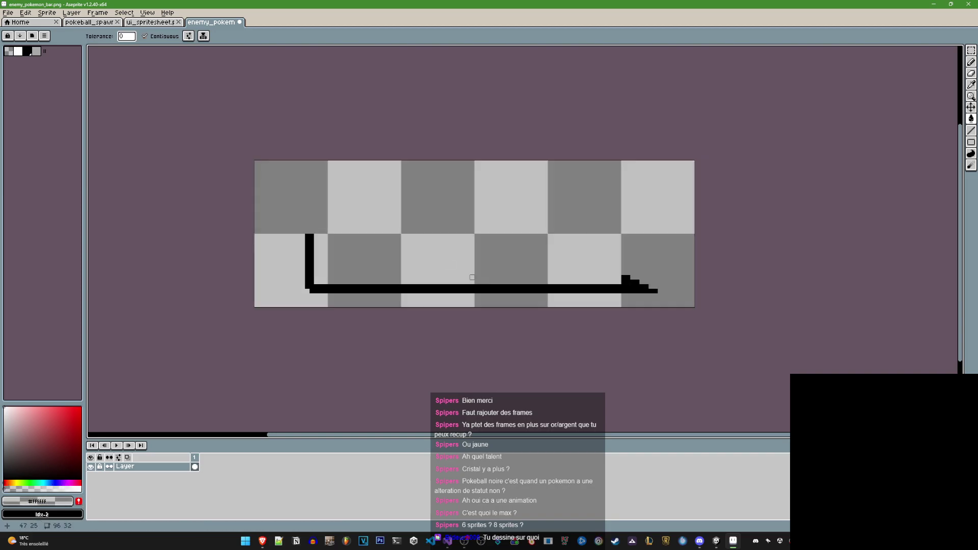
pyautogui.hotkey('ctrl', 's')
# Open player_pokemon_bar.png and make its white background transparent
pyautogui.click(17, 13)
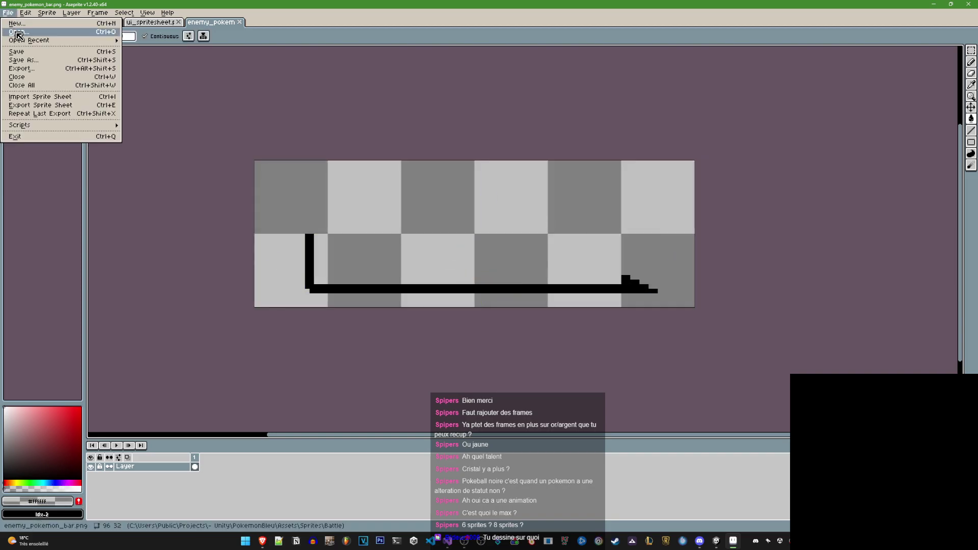
pyautogui.click(23, 60)
pyautogui.doubleClick(144, 86)
pyautogui.scroll(8, 515, 243)
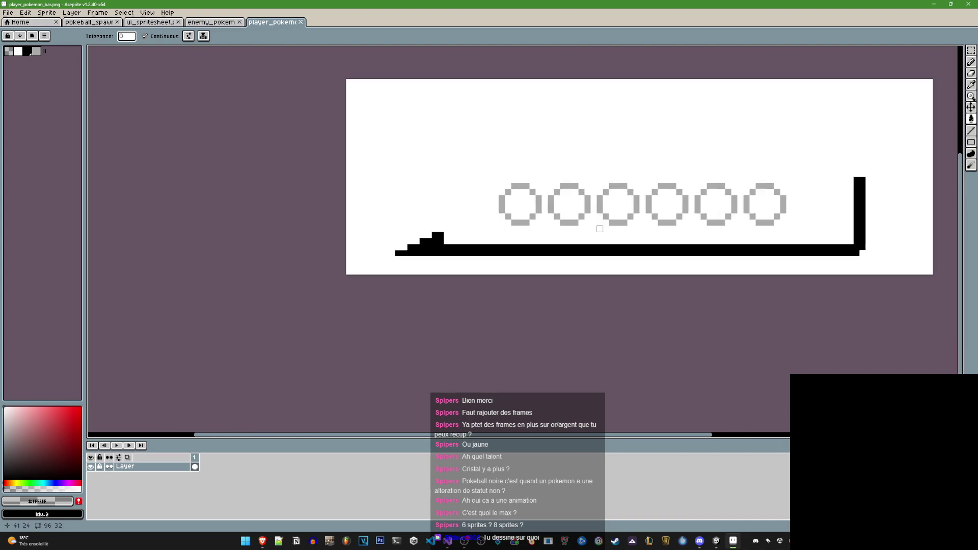
pyautogui.click(509, 195)
# Clear the player bar's circle interiors and grey outlines to transparent, save, and return to Unity
pyautogui.click(387, 235)
pyautogui.click(424, 238)
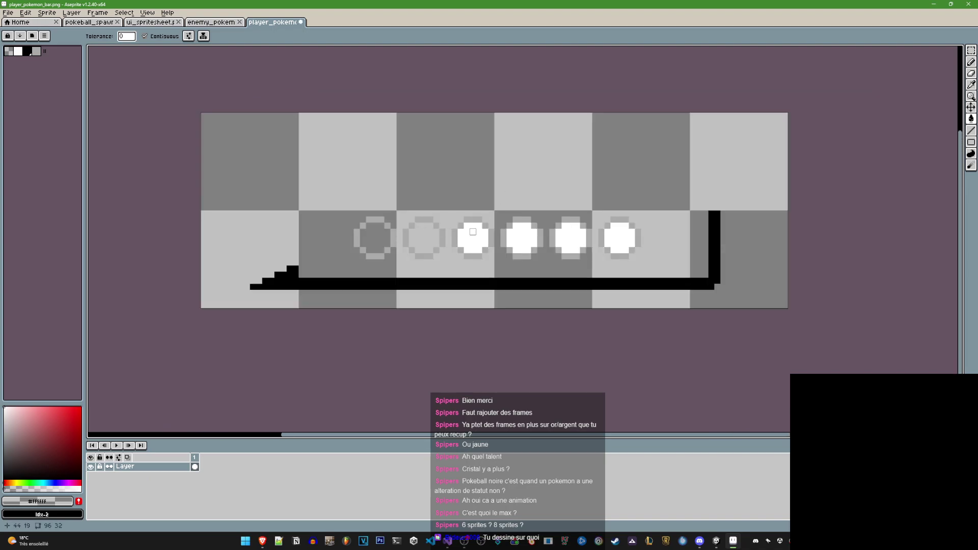
pyautogui.click(472, 237)
pyautogui.click(522, 237)
pyautogui.click(157, 37)
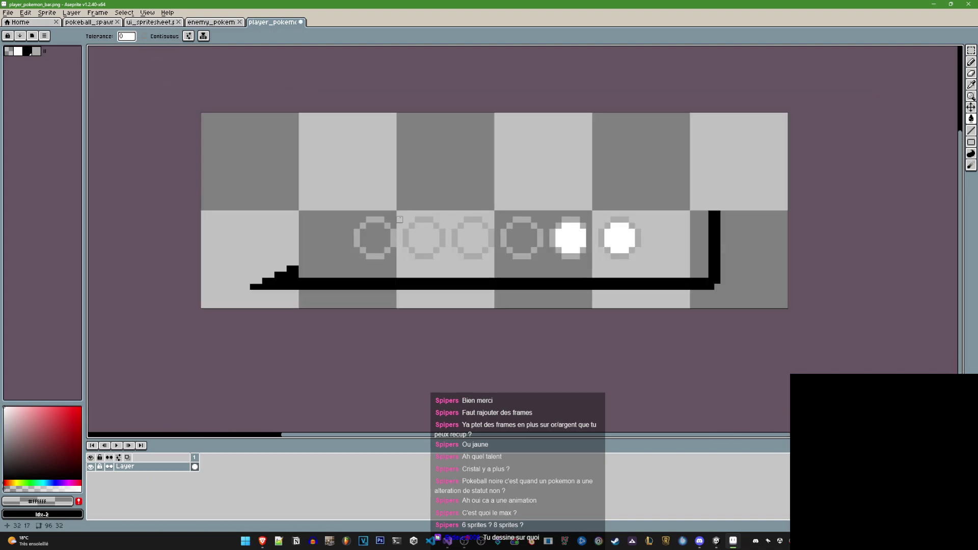
pyautogui.click(503, 232)
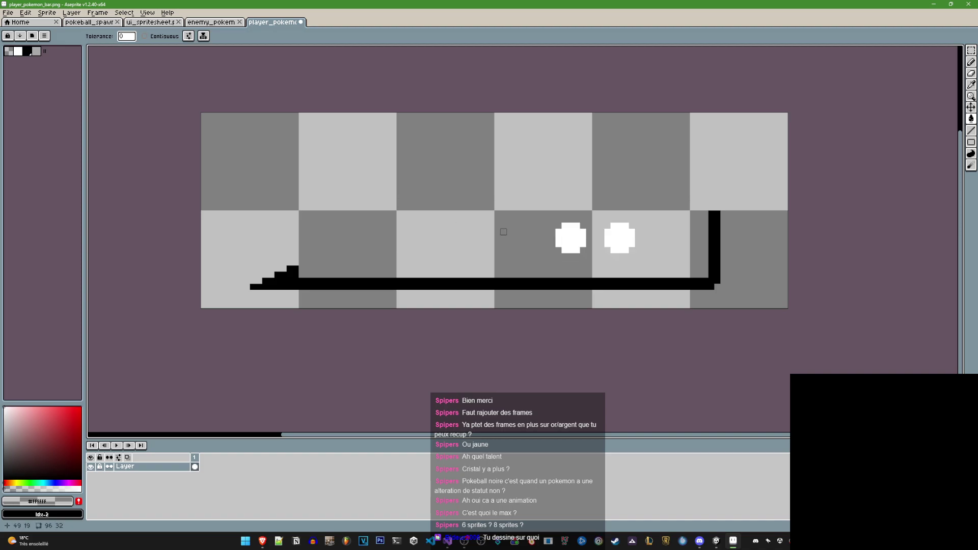
pyautogui.click(616, 237)
pyautogui.scroll(-4, 509, 232)
pyautogui.press('v')
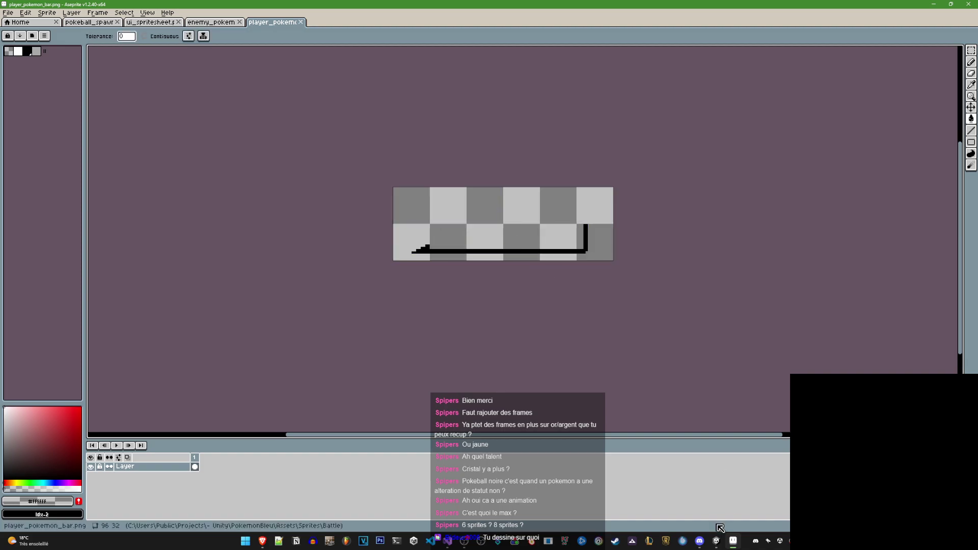
pyautogui.click(717, 541)
# Rename the enemy bar sprite asset to enemy_bar, leaving the player bar sprite's name unchanged
pyautogui.press('Up')
pyautogui.press('F2')
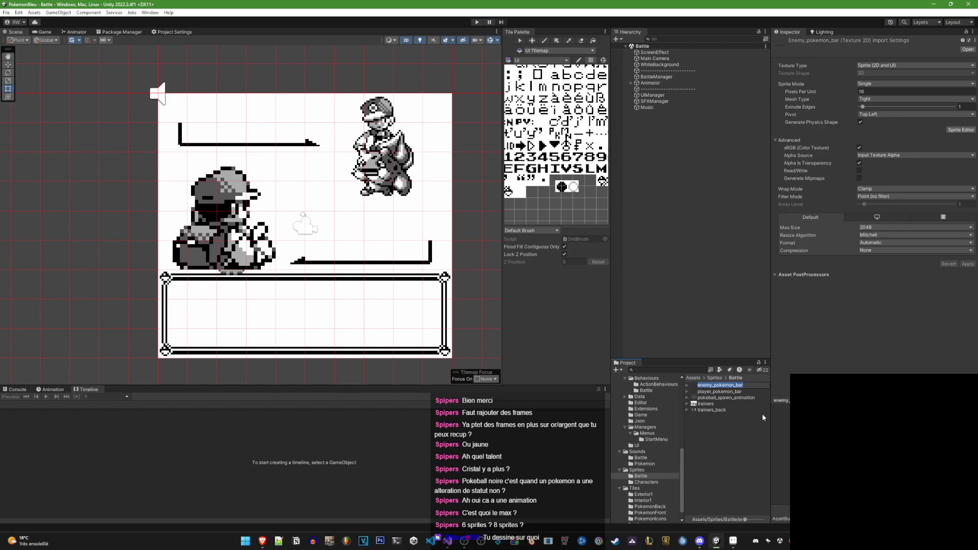
pyautogui.press('BackSpace')
pyautogui.press('BackSpace')
pyautogui.press('BackSpace')
pyautogui.write('ba')
pyautogui.press('Return')
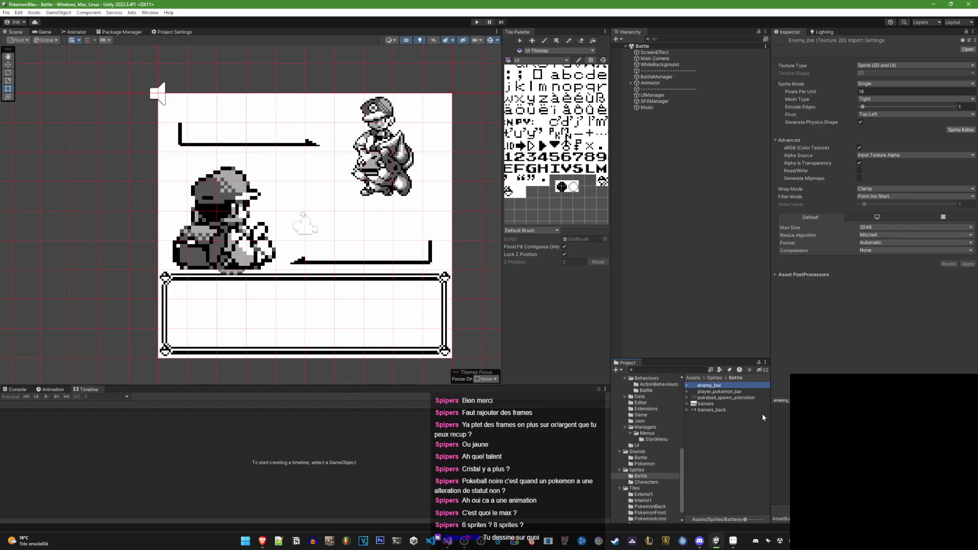
pyautogui.press('Down')
pyautogui.press('F2')
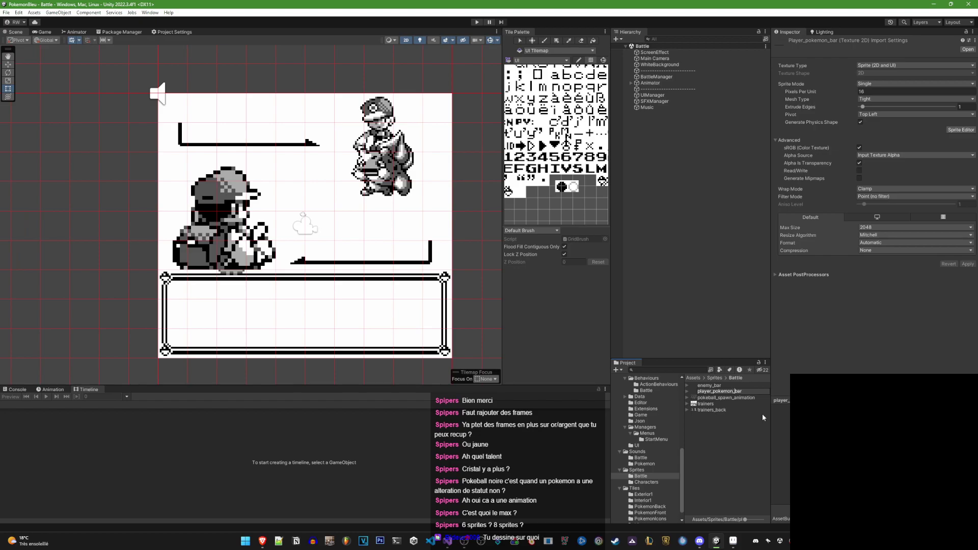
pyautogui.press('Return')
# Expand Animator > Player in the Hierarchy and frame PlayerPokemonBar in the Scene view
pyautogui.click(631, 83)
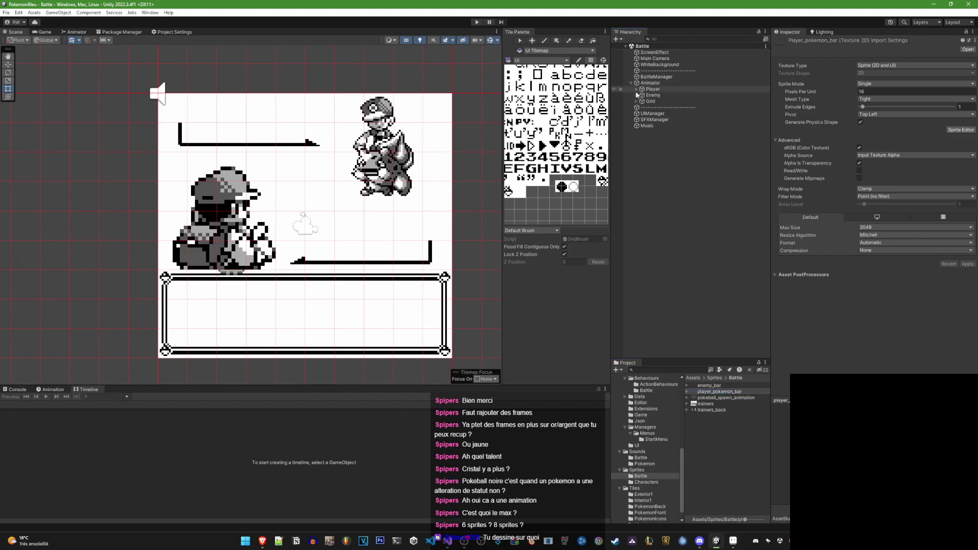
pyautogui.click(637, 89)
pyautogui.click(674, 101)
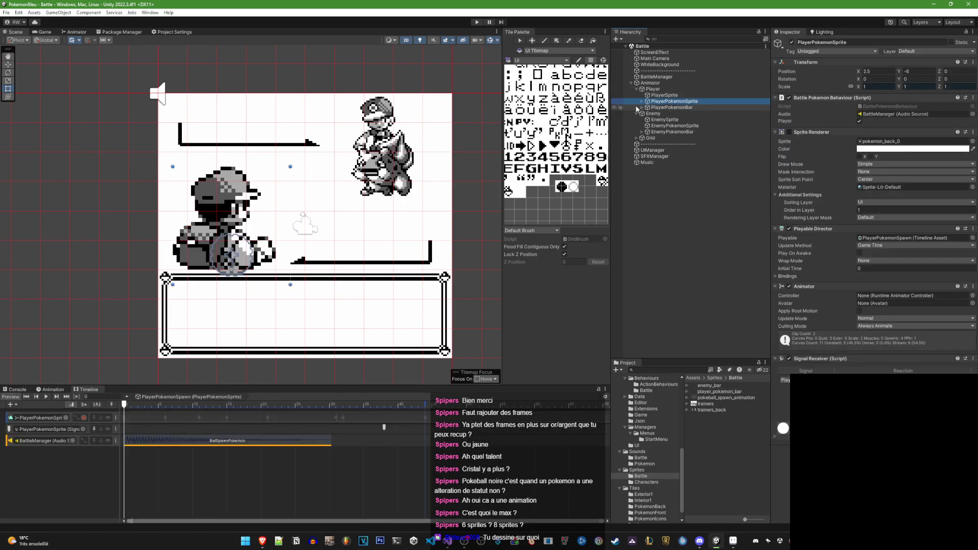
pyautogui.click(656, 83)
pyautogui.click(673, 101)
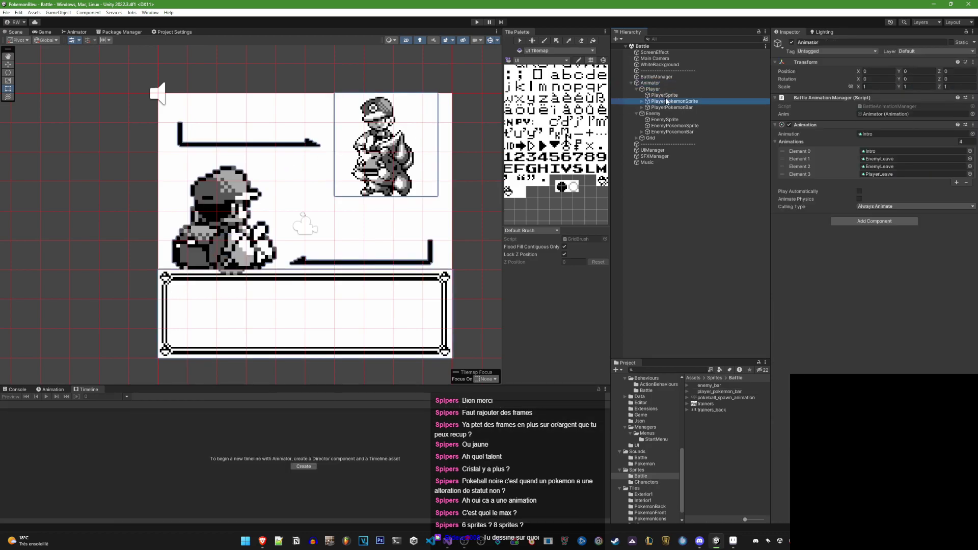
pyautogui.click(664, 96)
pyautogui.doubleClick(687, 110)
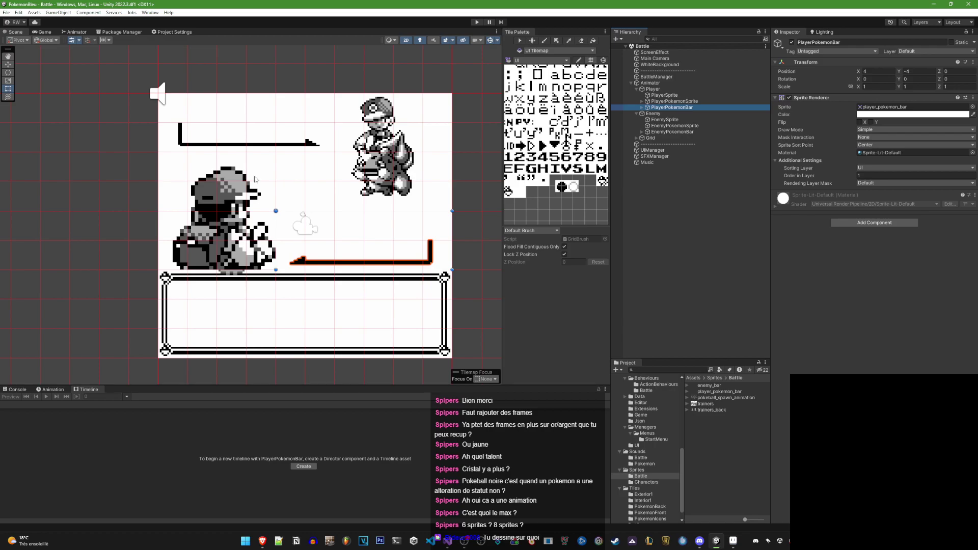
# Set the move tool to pivot mode and check the bars show no circles
pyautogui.press('w')
pyautogui.press('z')
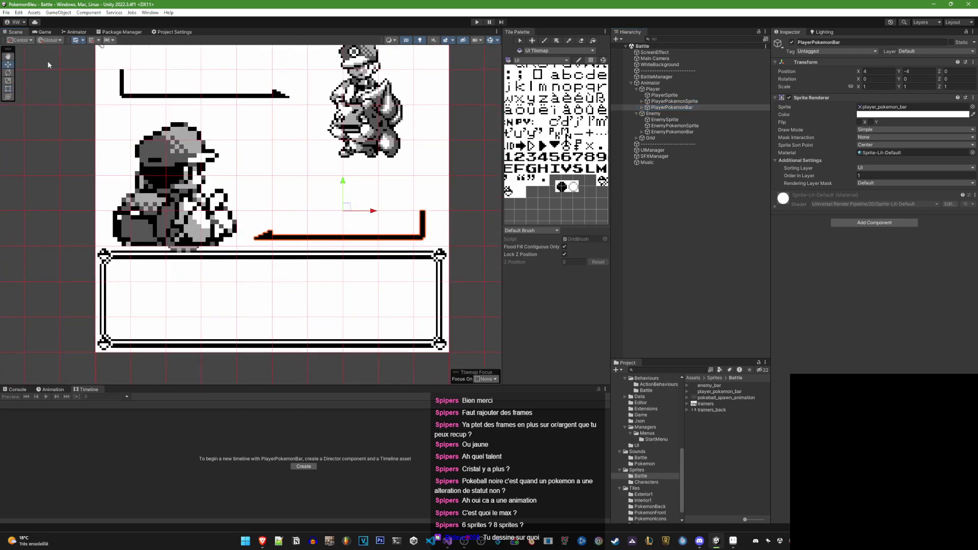
pyautogui.press('z')
pyautogui.moveTo(324, 212); pyautogui.dragTo(361, 220, button='middle')
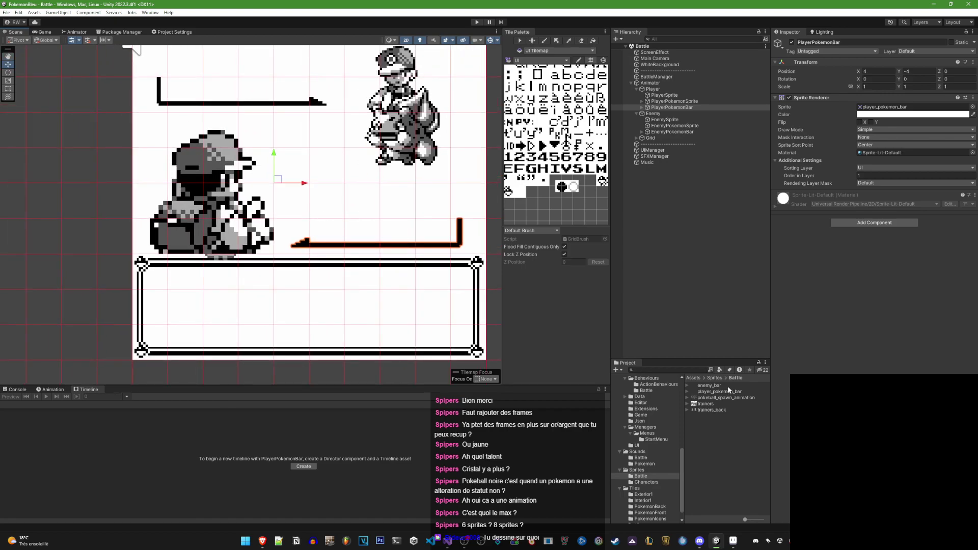
pyautogui.moveTo(428, 300); pyautogui.dragTo(379, 296, button='middle')
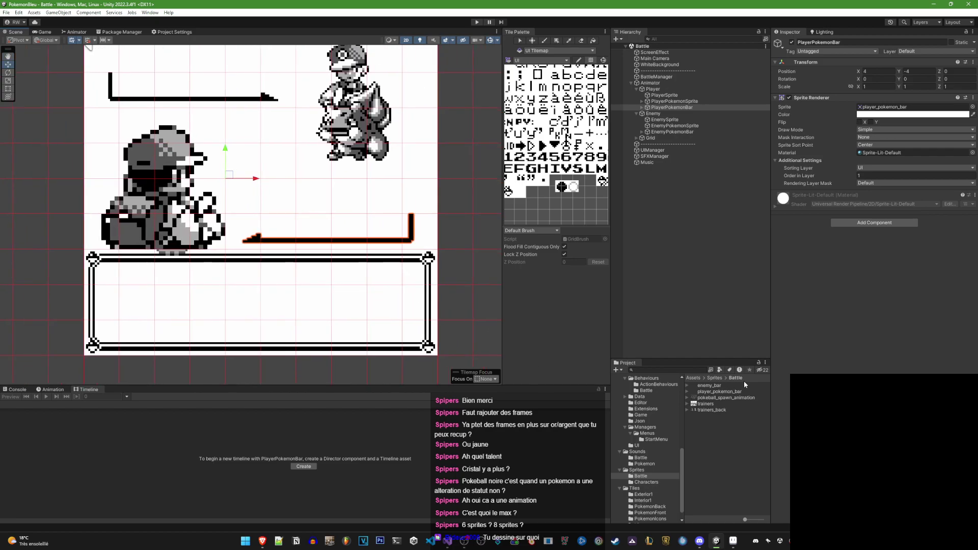
pyautogui.click(729, 390)
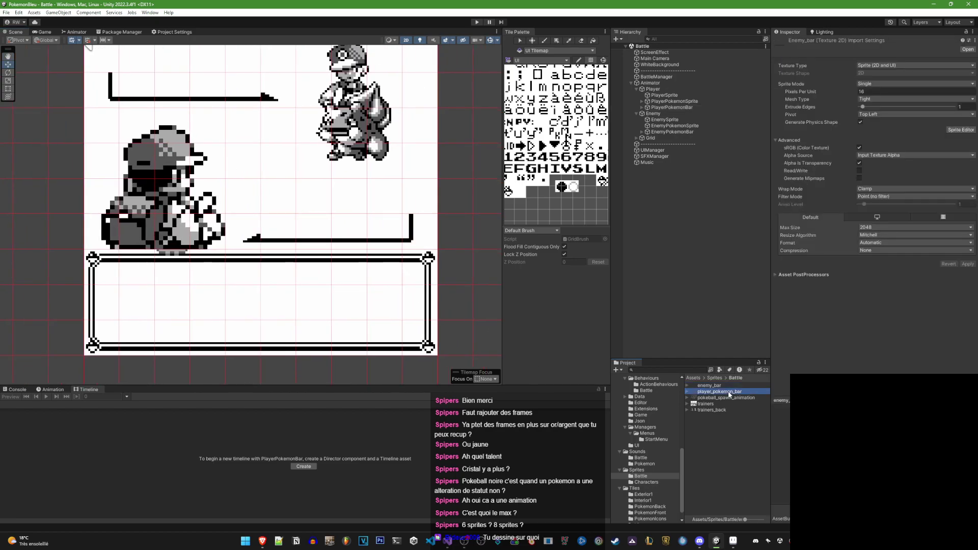
# Rename the enemy_bar sprite asset in Sprites/Battle to black_bar
pyautogui.press('Up')
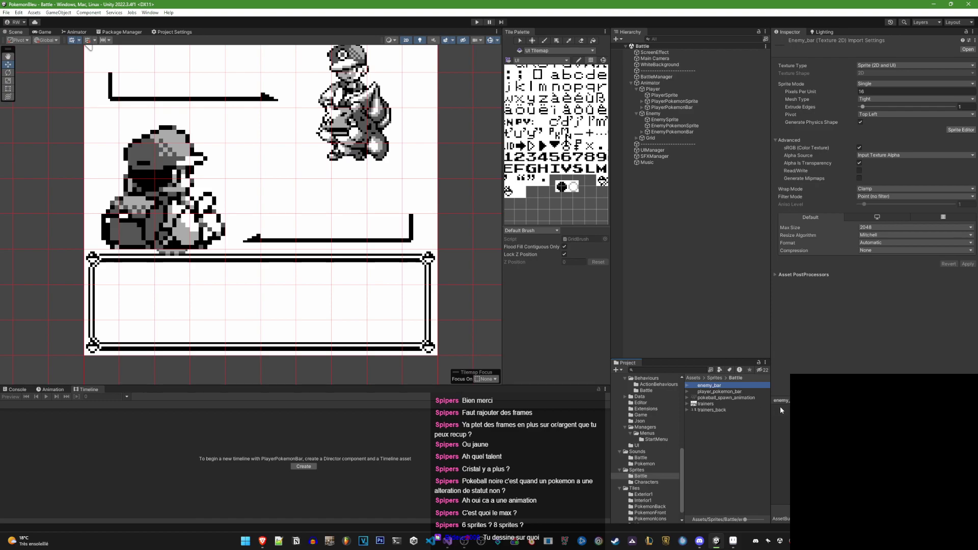
pyautogui.press('F2')
pyautogui.press('Left')
pyautogui.press('Delete')
pyautogui.press('Delete')
pyautogui.press('Delete')
pyautogui.press('Delete')
pyautogui.press('Delete')
pyautogui.write('black')
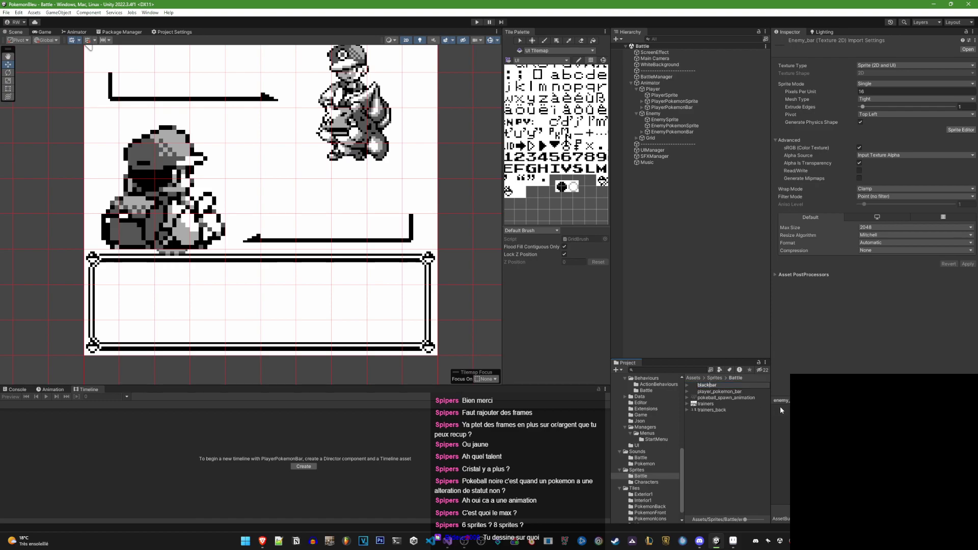
pyautogui.write('_')
pyautogui.press('Return')
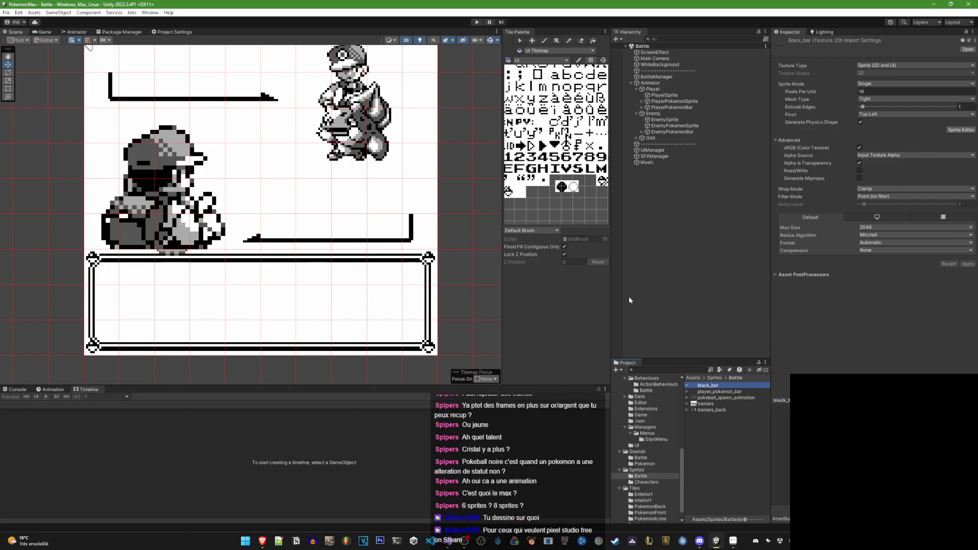
pyautogui.moveTo(357, 233); pyautogui.dragTo(427, 264, button='middle')
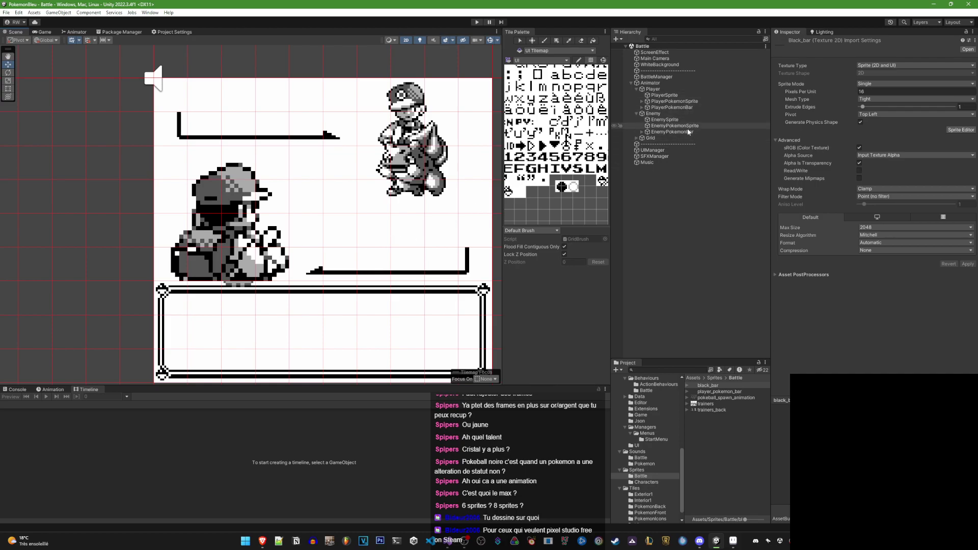
# Assign the black_bar sprite to PlayerPokemonBar and tick Flip X
pyautogui.click(685, 108)
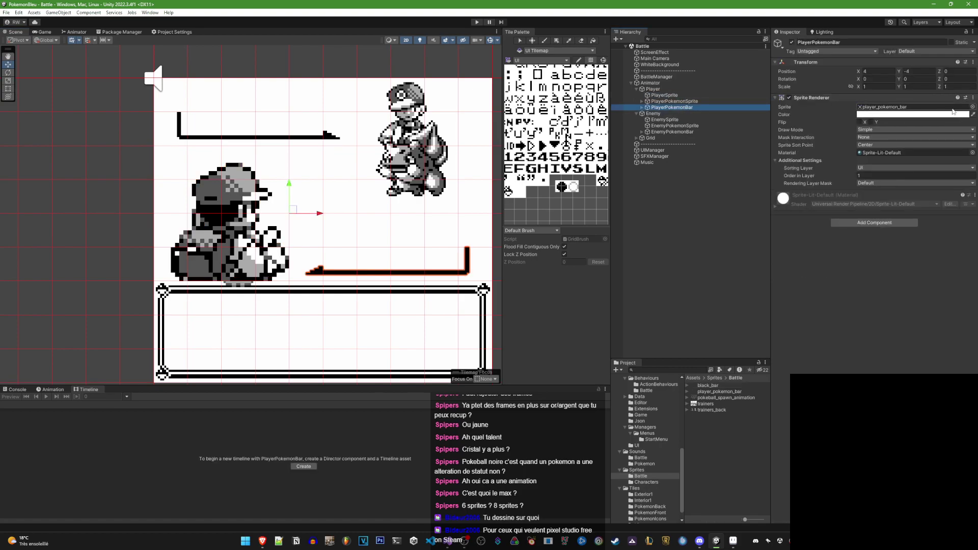
pyautogui.click(973, 107)
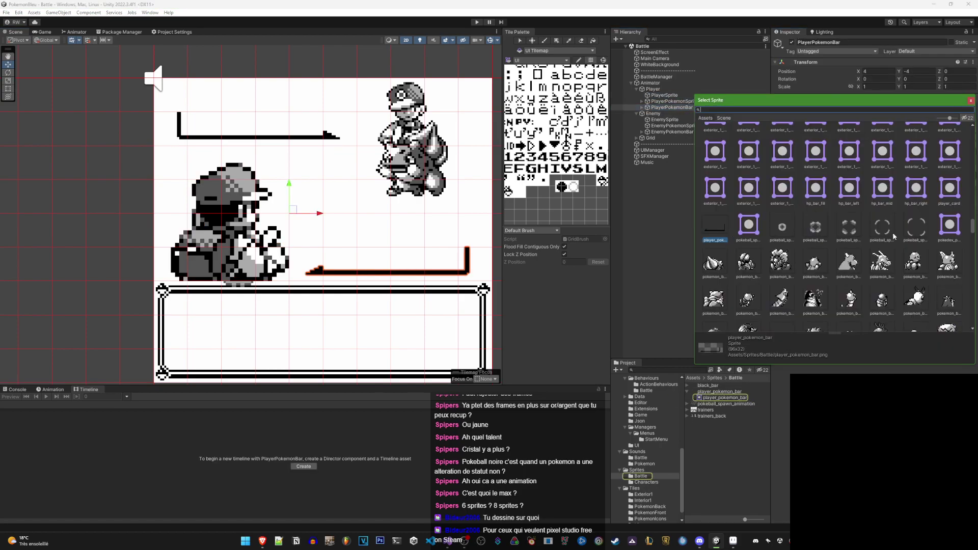
pyautogui.write('black')
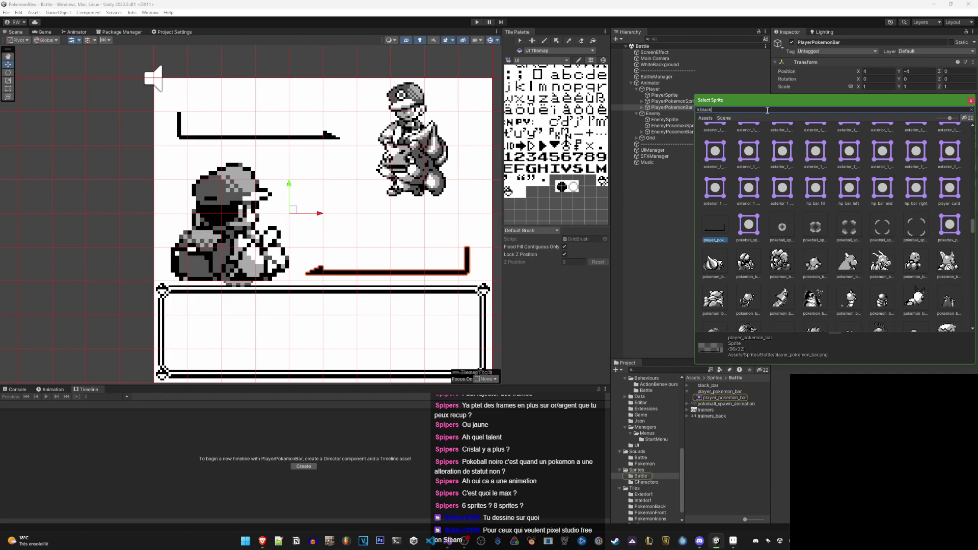
pyautogui.doubleClick(741, 146)
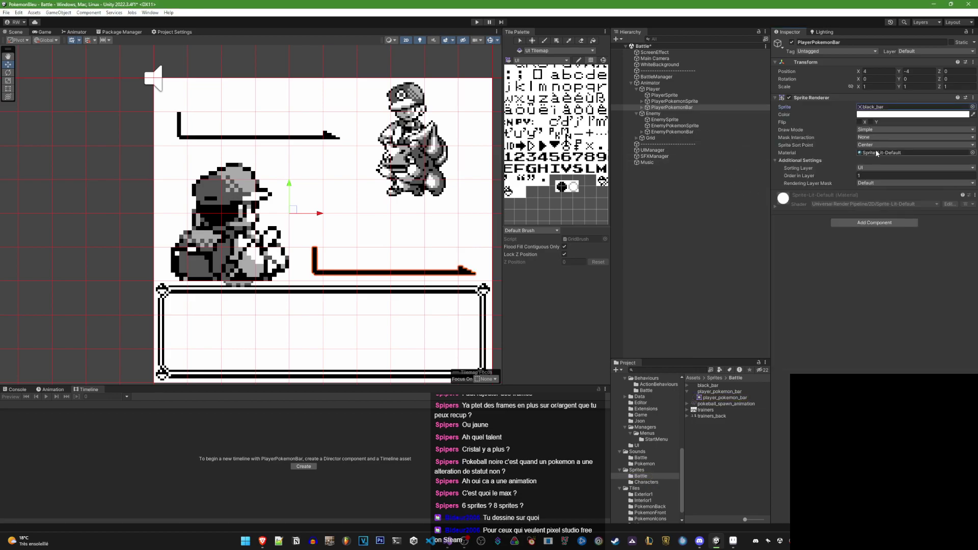
pyautogui.click(860, 123)
# Drag PlayerPokemonBar right so it sits at X 10 above the text box
pyautogui.moveTo(317, 213)
pyautogui.mouseDown()
pyautogui.moveTo(528, 223)
pyautogui.moveTo(519, 224)
pyautogui.mouseUp()
pyautogui.scroll(-2, 394, 245)
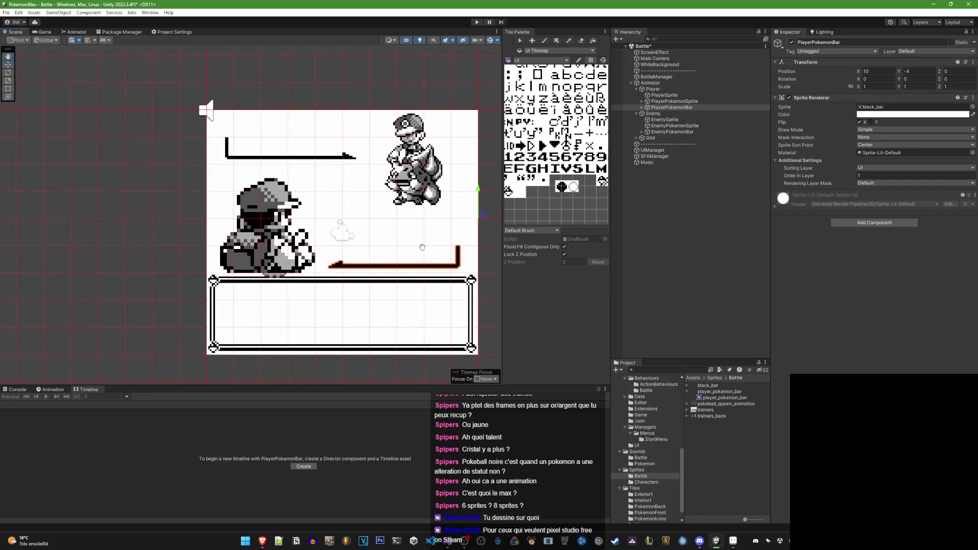
pyautogui.moveTo(423, 250); pyautogui.dragTo(373, 251, button='middle')
pyautogui.scroll(1, 475, 230)
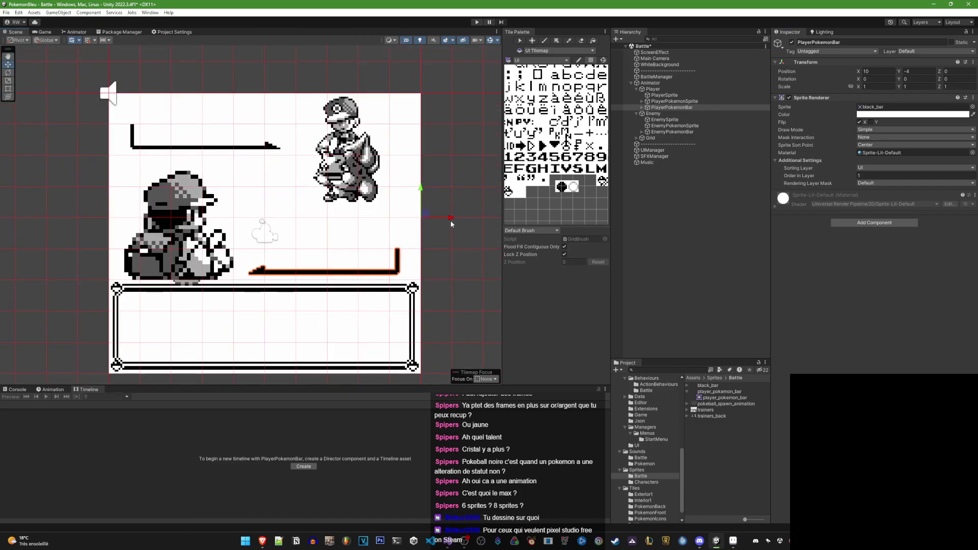
pyautogui.moveTo(456, 219)
pyautogui.mouseDown()
pyautogui.moveTo(471, 219)
pyautogui.moveTo(461, 219)
pyautogui.mouseUp()
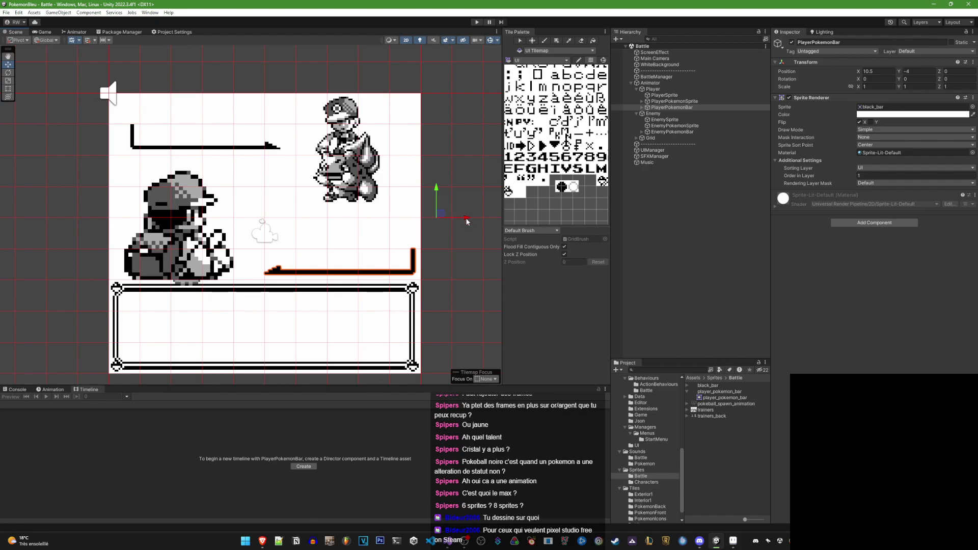
pyautogui.moveTo(466, 218)
pyautogui.mouseDown()
pyautogui.moveTo(436, 222)
pyautogui.moveTo(450, 224)
pyautogui.mouseUp()
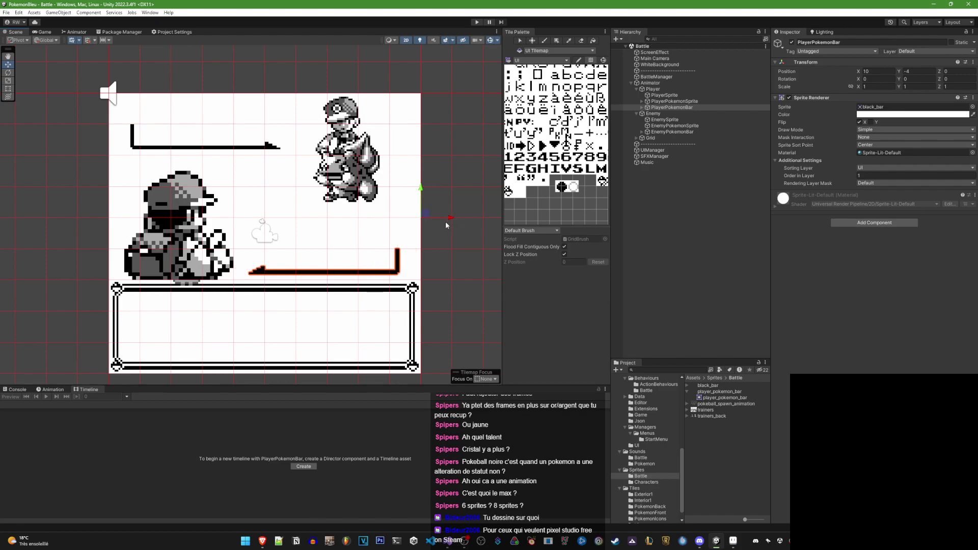
pyautogui.moveTo(399, 254); pyautogui.dragTo(471, 255, button='middle')
# Inspect EnemySprite, PlayerSprite and PlayerPokemonSprite, then launch the ares Game Boy emulator
pyautogui.click(671, 120)
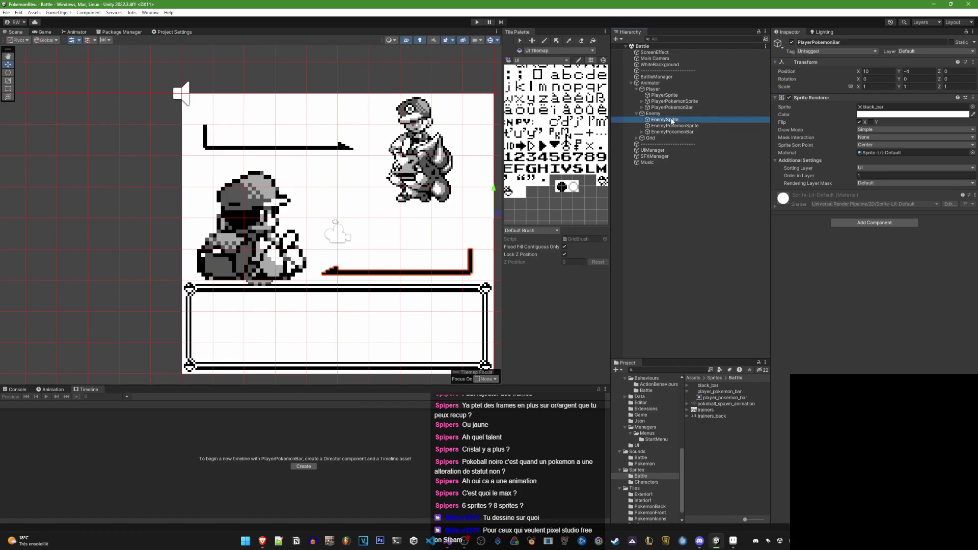
pyautogui.click(675, 101)
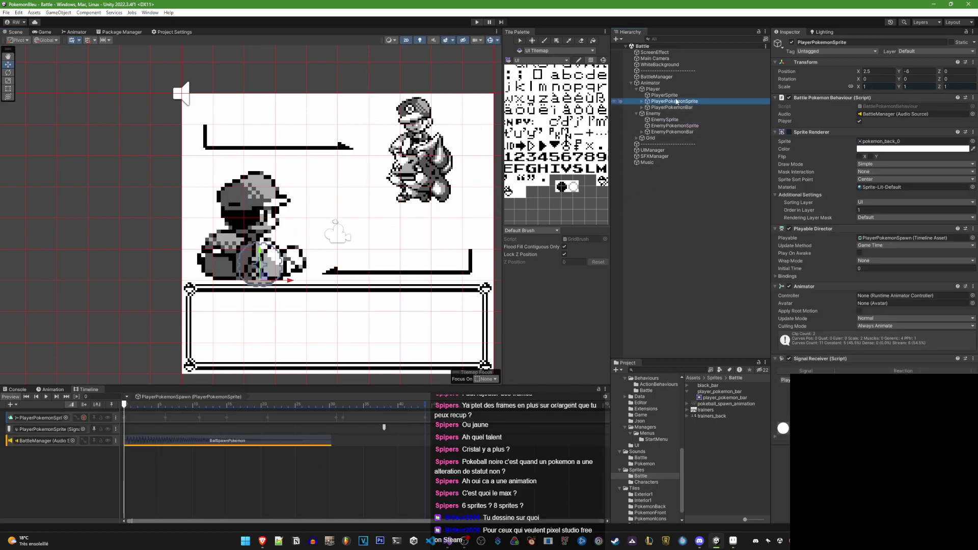
pyautogui.press('Up')
pyautogui.click(675, 101)
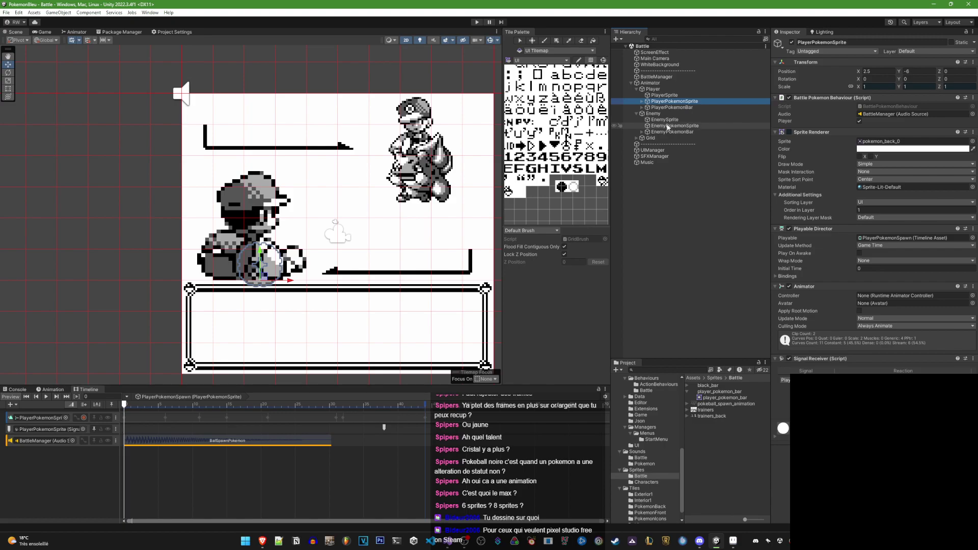
pyautogui.scroll(-1, 425, 236)
pyautogui.scroll(2, 423, 238)
pyautogui.scroll(1, 419, 239)
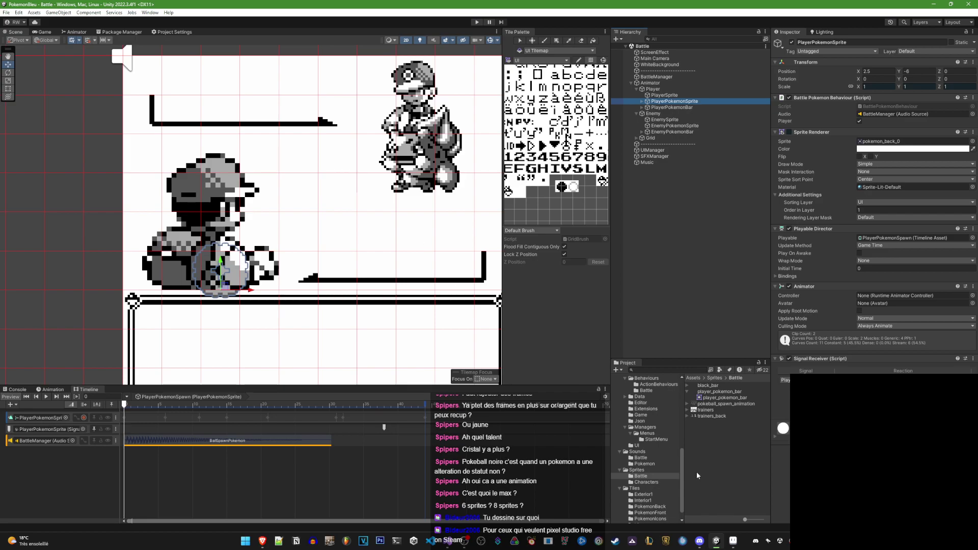
pyautogui.press('super+e')
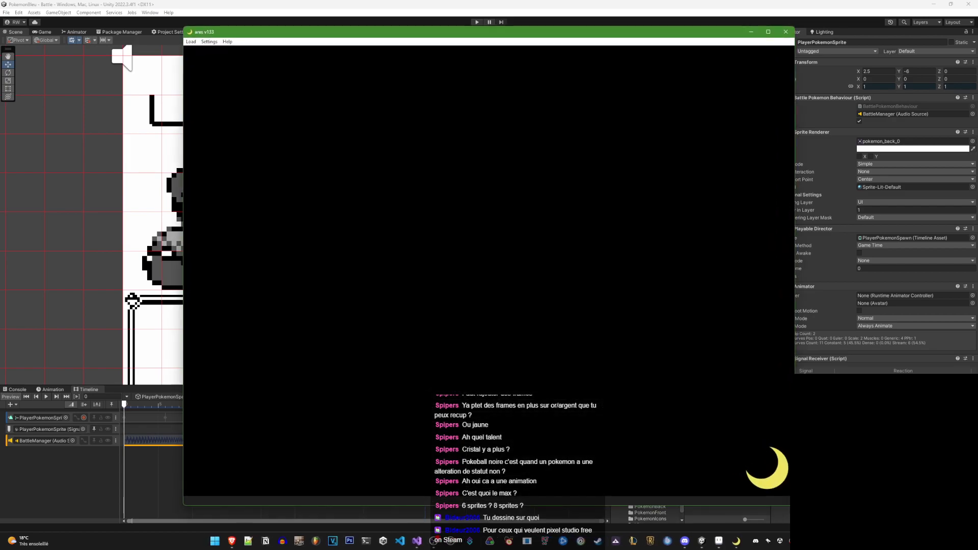
# Load Pokémon Version Bleue in ares and move the emulator window down and right
pyautogui.click(191, 41)
pyautogui.click(287, 53)
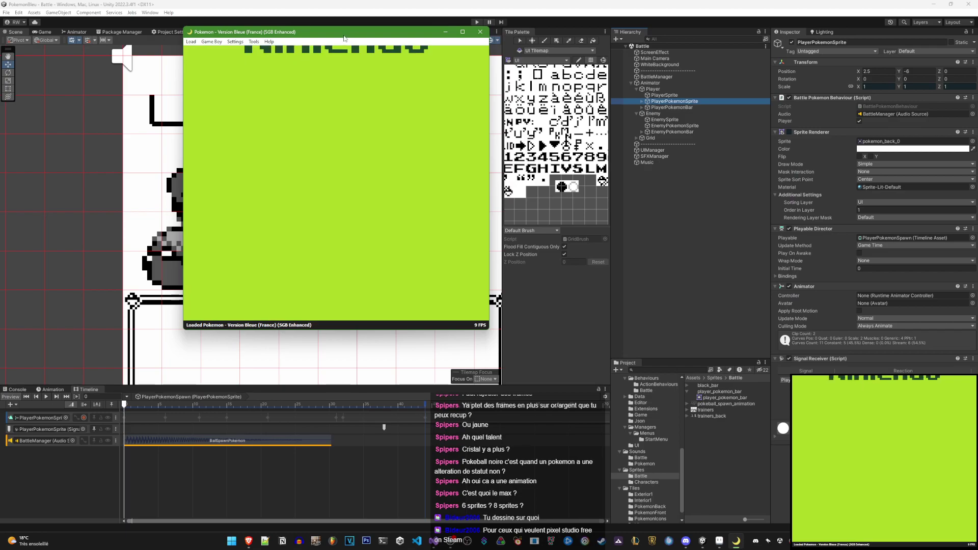
pyautogui.moveTo(344, 38); pyautogui.dragTo(725, 117)
# Set colour emulation to RGB, hide the window and advance past the save information
pyautogui.click(616, 120)
pyautogui.moveTo(612, 128)
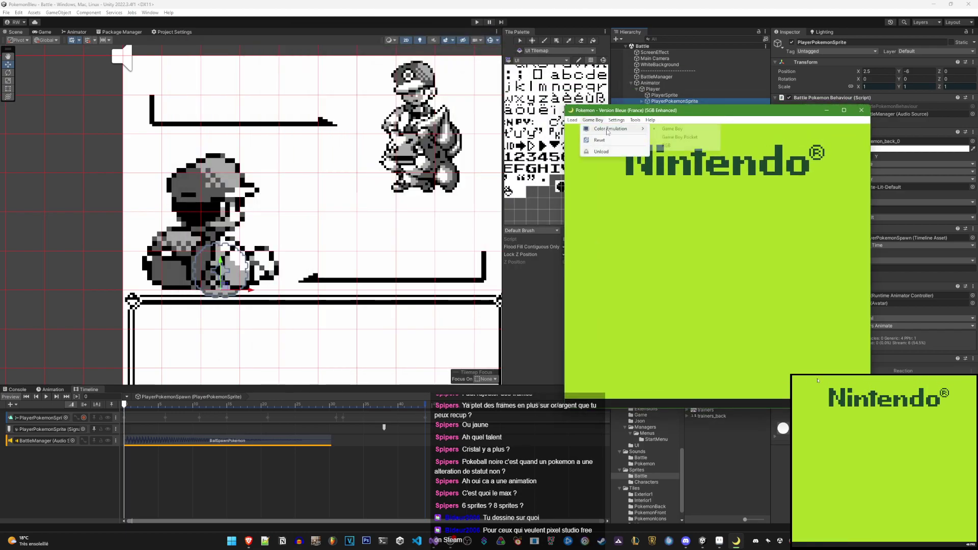
pyautogui.click(685, 145)
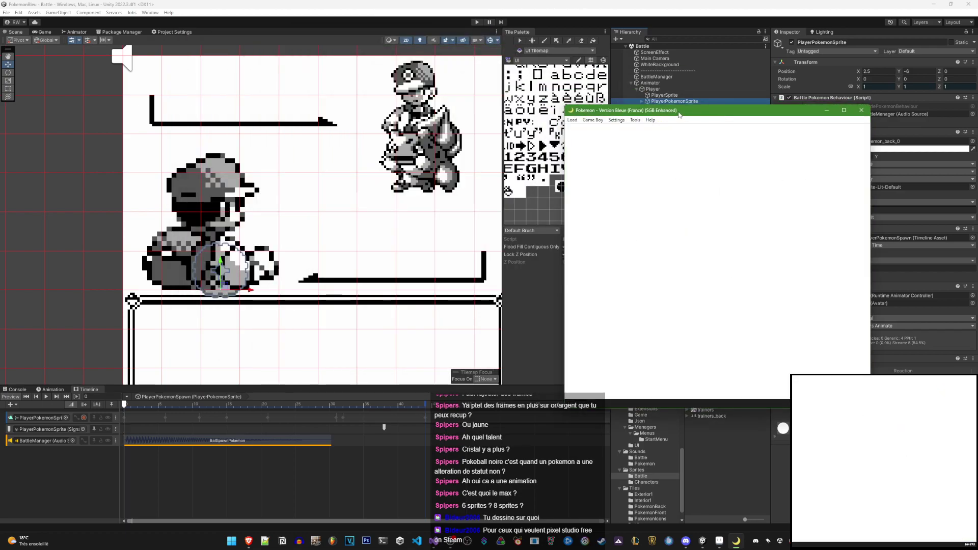
pyautogui.hotkey('alt', 'F4')
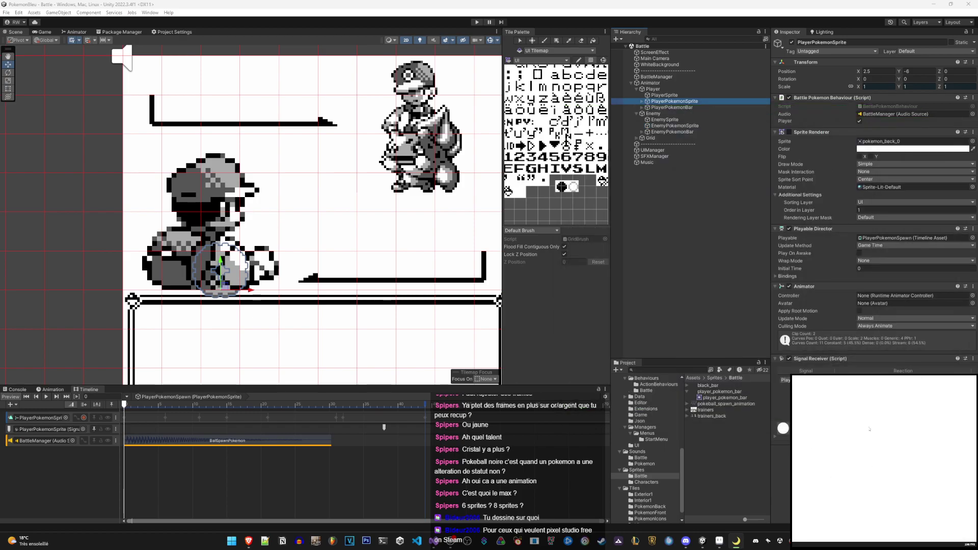
# Walk into the rival battle, save state to slot 1, then reload it to replay the intro
pyautogui.press('x')
pyautogui.press('x')
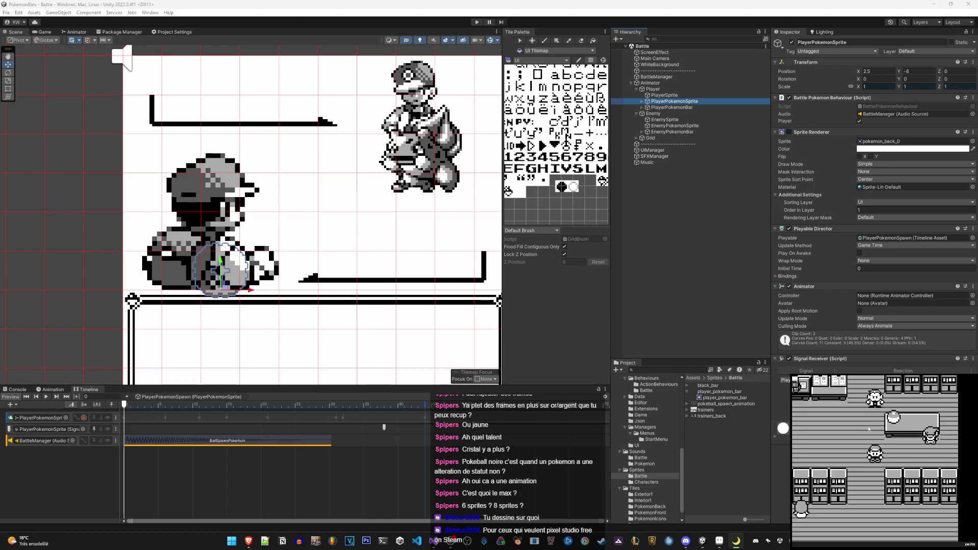
pyautogui.press('Down')
pyautogui.press('x')
pyautogui.press('x')
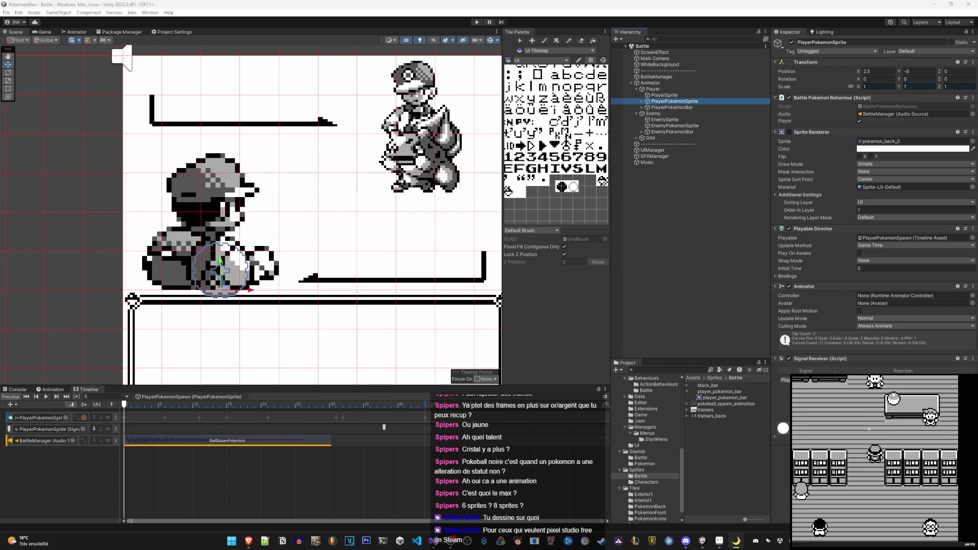
pyautogui.press('F2')
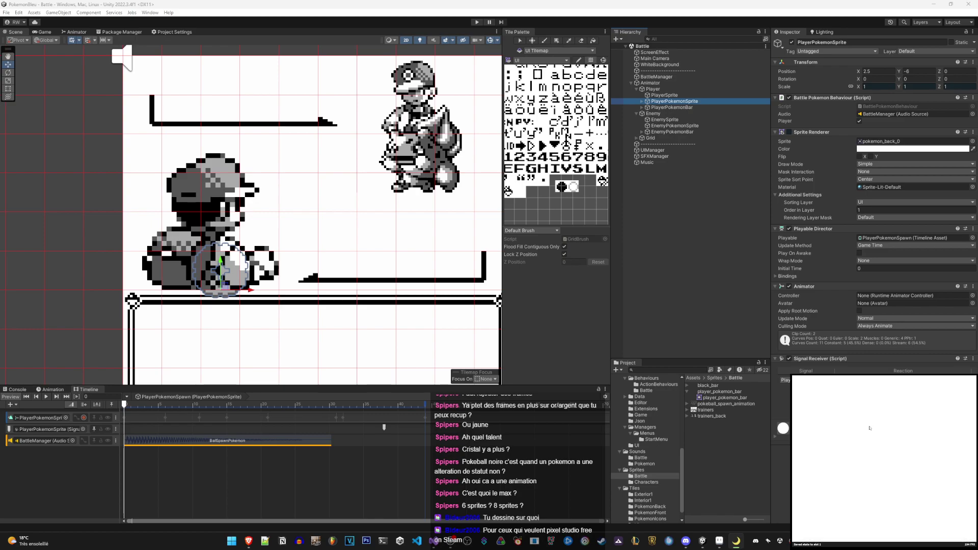
pyautogui.press('x')
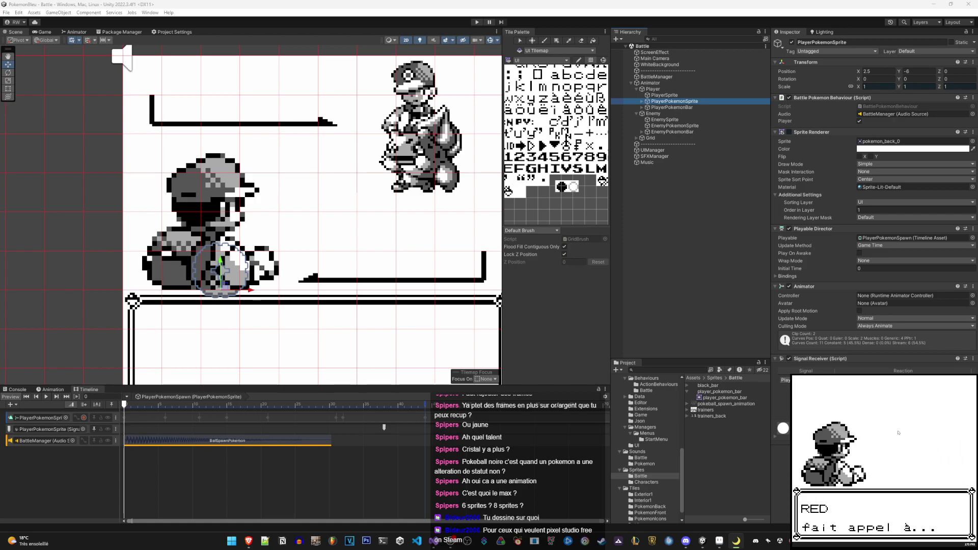
pyautogui.press('F4')
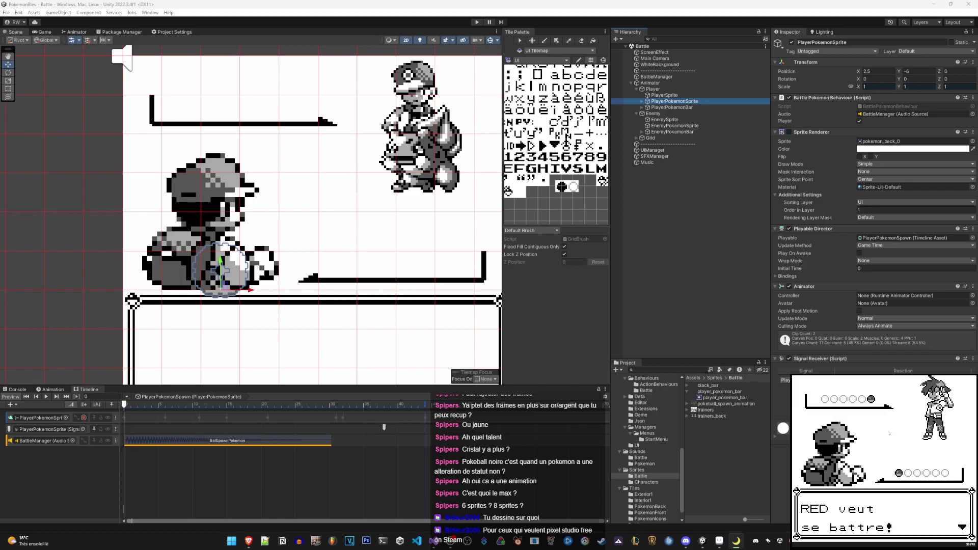
pyautogui.scroll(1, 412, 294)
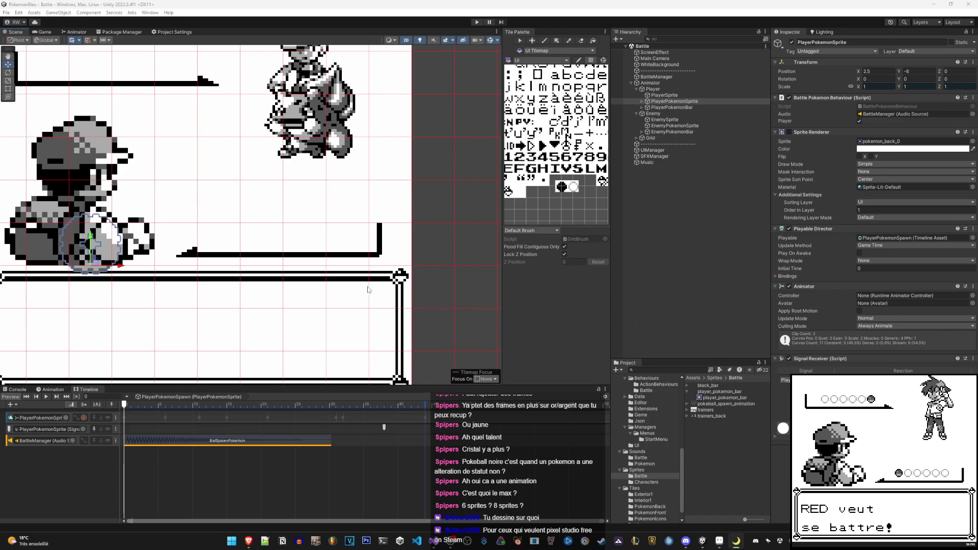
# Open the Musics folder and preview the Pokémon - Trainer Battle clip
pyautogui.scroll(-2, 385, 239)
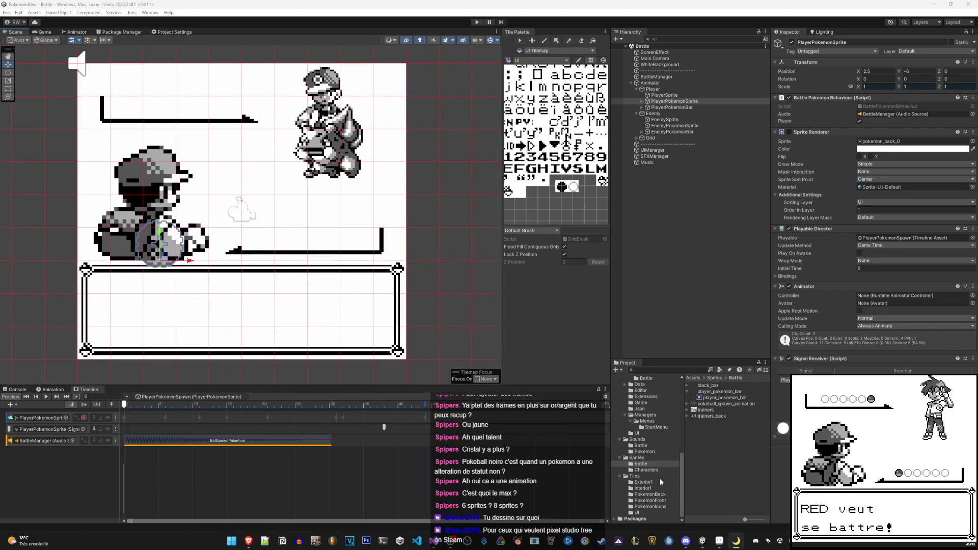
pyautogui.scroll(5, 648, 440)
pyautogui.click(646, 443)
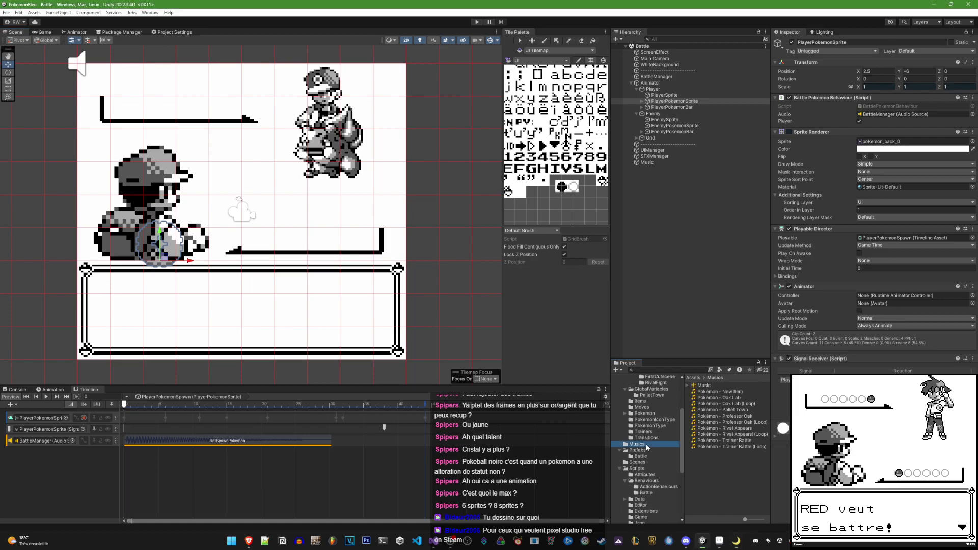
pyautogui.click(743, 440)
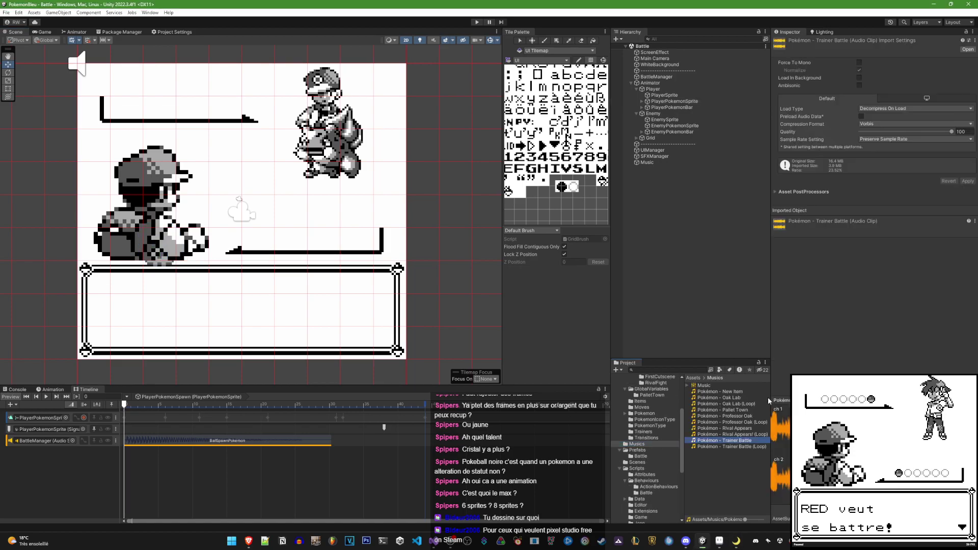
pyautogui.click(788, 432)
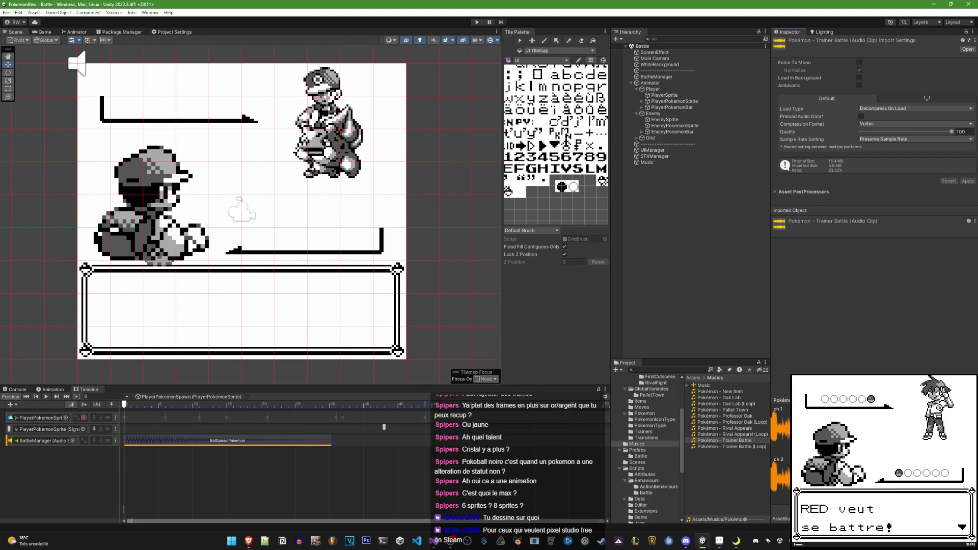
# Switch over to BattleManager.cs in Visual Studio
pyautogui.hotkey('alt', 'Tab')
pyautogui.scroll(-1, 303, 235)
pyautogui.scroll(1, 182, 225)
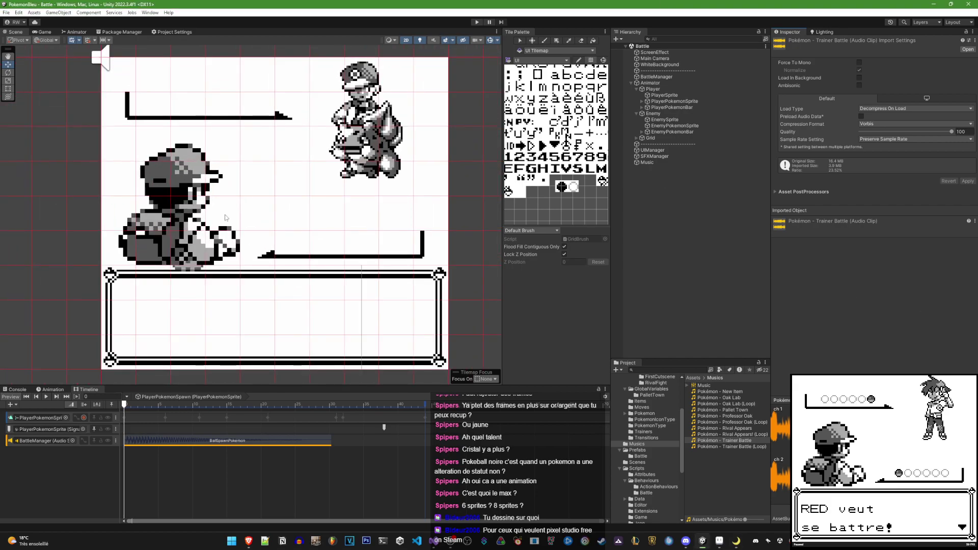
pyautogui.hotkey('alt', 'Tab')
# Go to the GameObject pokeball declarations under [Header("Prefabs")] and save the file
pyautogui.scroll(6, 325, 308)
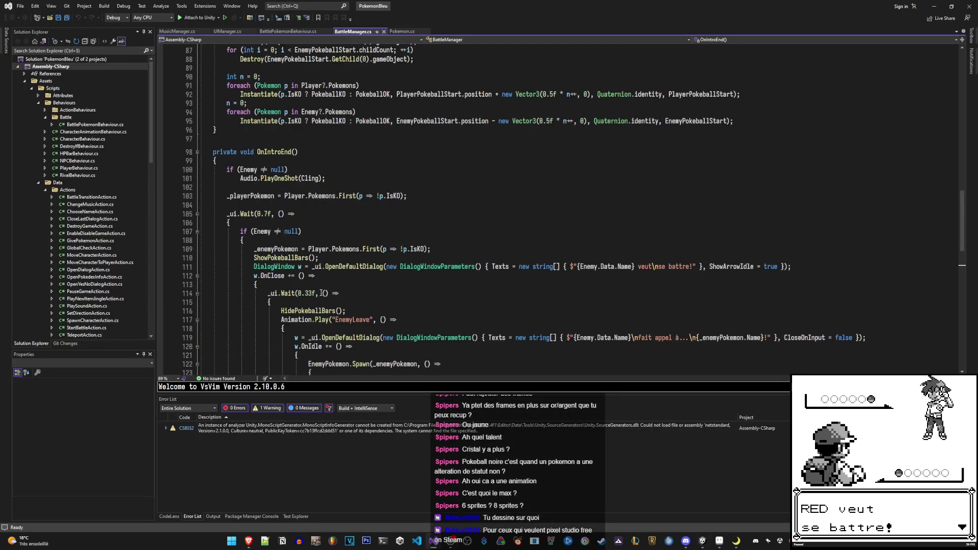
pyautogui.scroll(8, 323, 304)
pyautogui.scroll(8, 323, 298)
pyautogui.scroll(8, 322, 292)
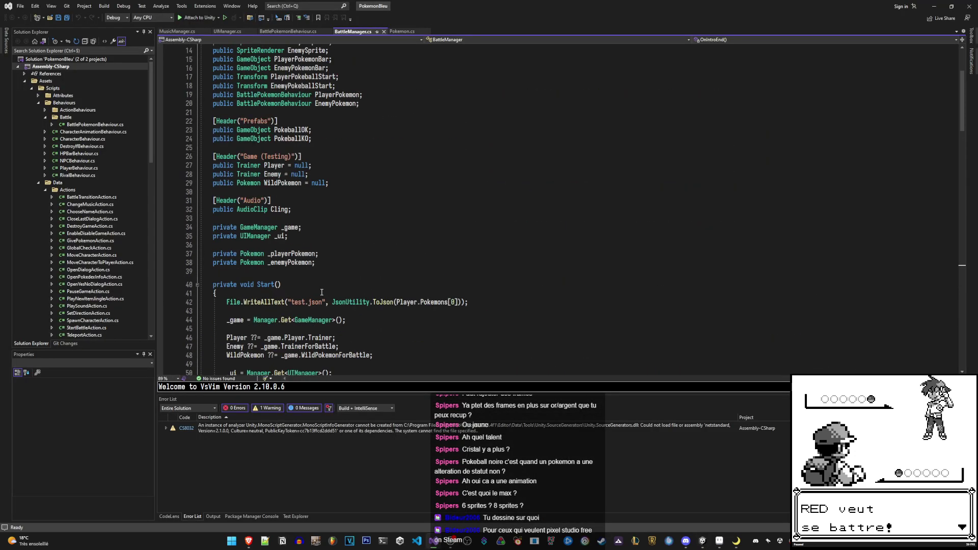
pyautogui.scroll(5, 321, 292)
pyautogui.click(338, 256)
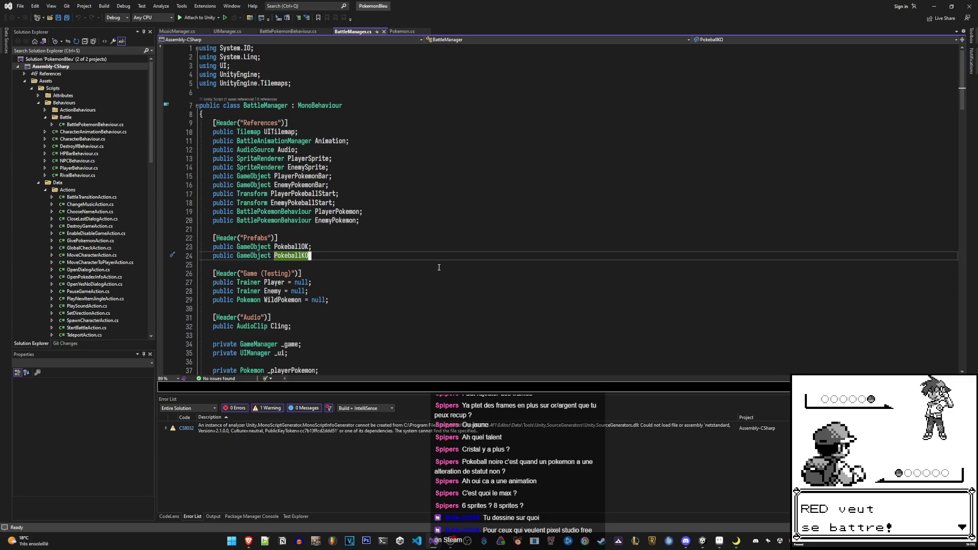
pyautogui.write(';')
pyautogui.write('k')
pyautogui.hotkey('ctrl', 's')
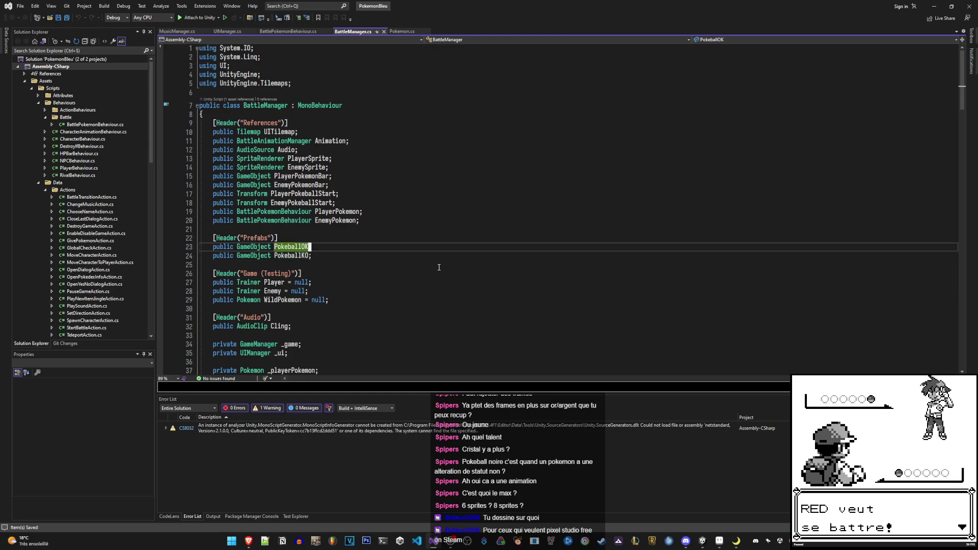
# Add public Sprite PokeballOK and PokeballKO fields above the GameObject pokeball lines
pyautogui.hotkey('shift', 'o')
pyautogui.write('public Sprite ')
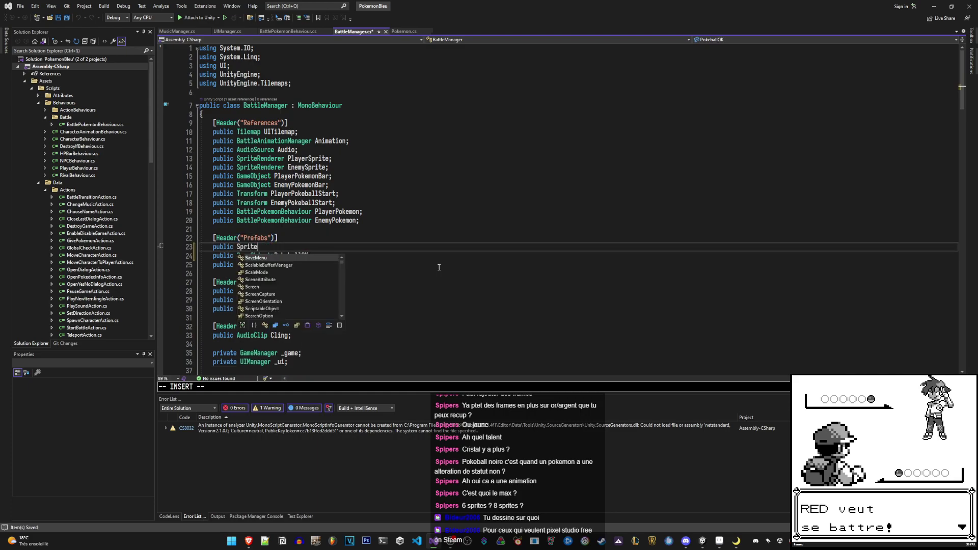
pyautogui.write('Pokebqll')
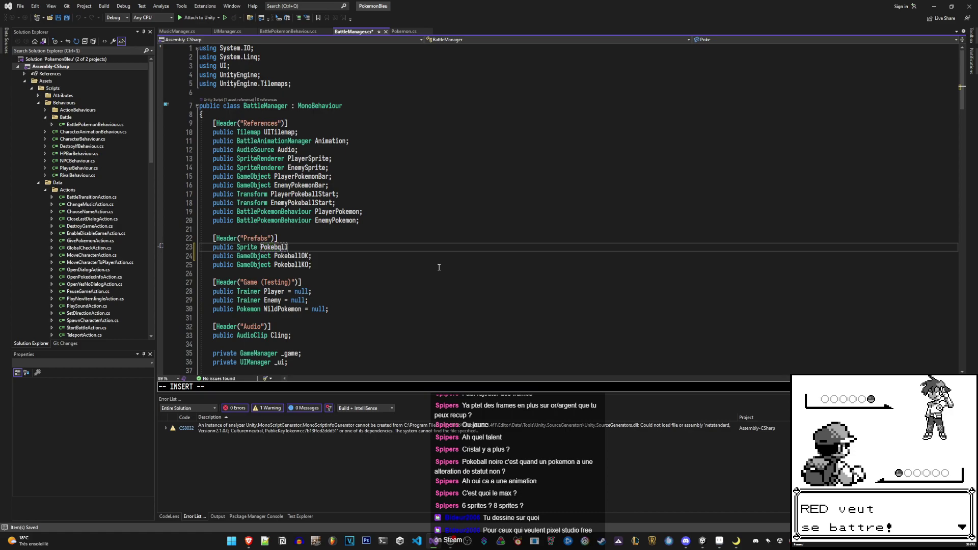
pyautogui.press('BackSpace')
pyautogui.press('BackSpace')
pyautogui.press('BackSpace')
pyautogui.write('all')
pyautogui.write('OK')
pyautogui.press('Escape')
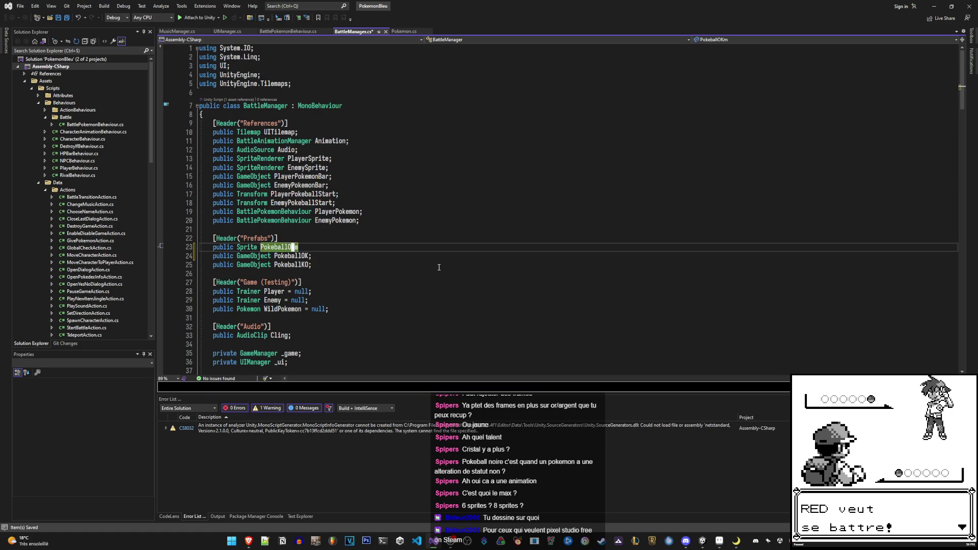
pyautogui.write('x')
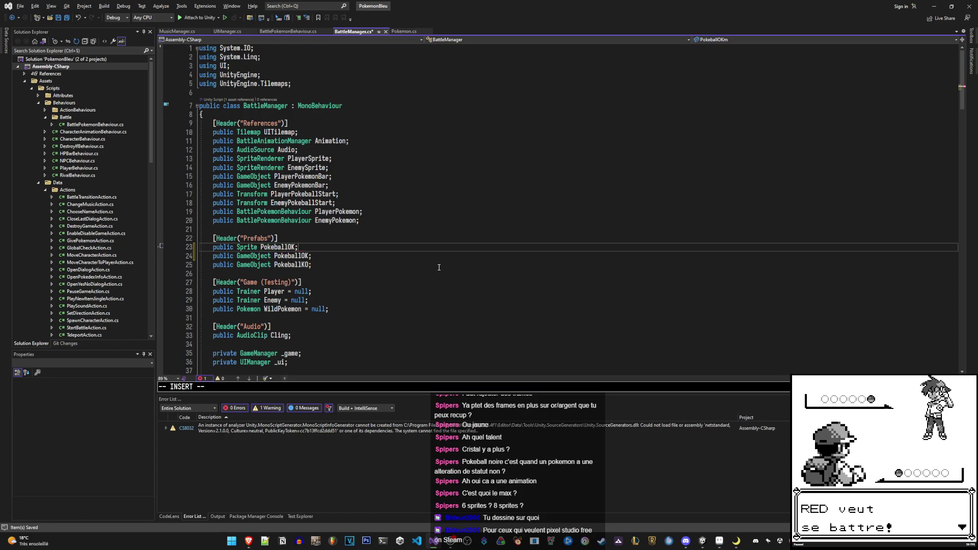
pyautogui.write('opublic Sprite Pok')
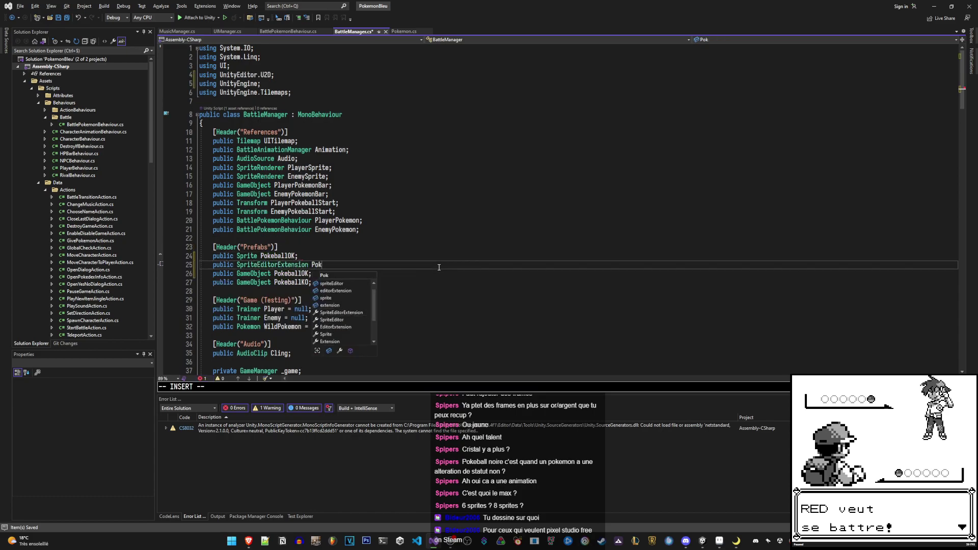
pyautogui.press('Escape')
pyautogui.write('kciwSprite')
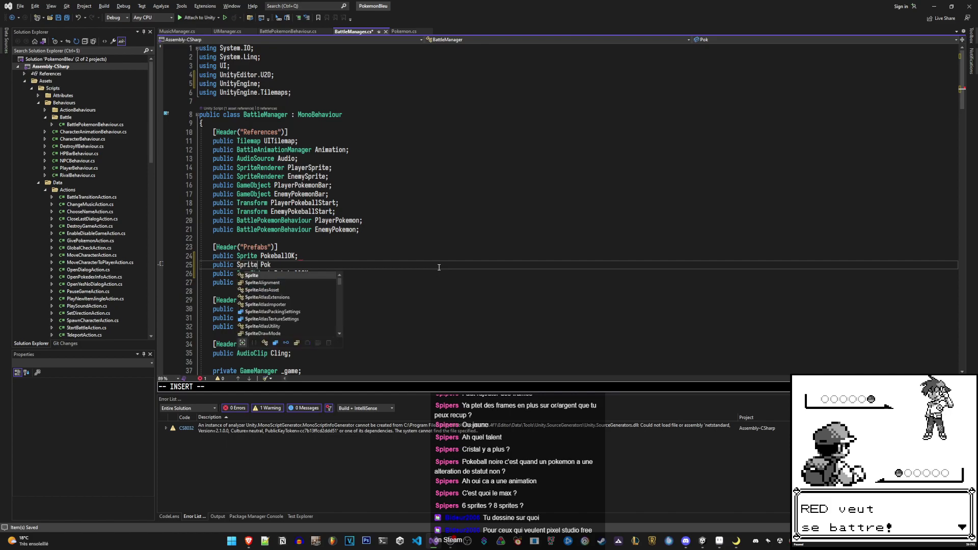
pyautogui.press('BackSpace')
pyautogui.write('eballKO;')
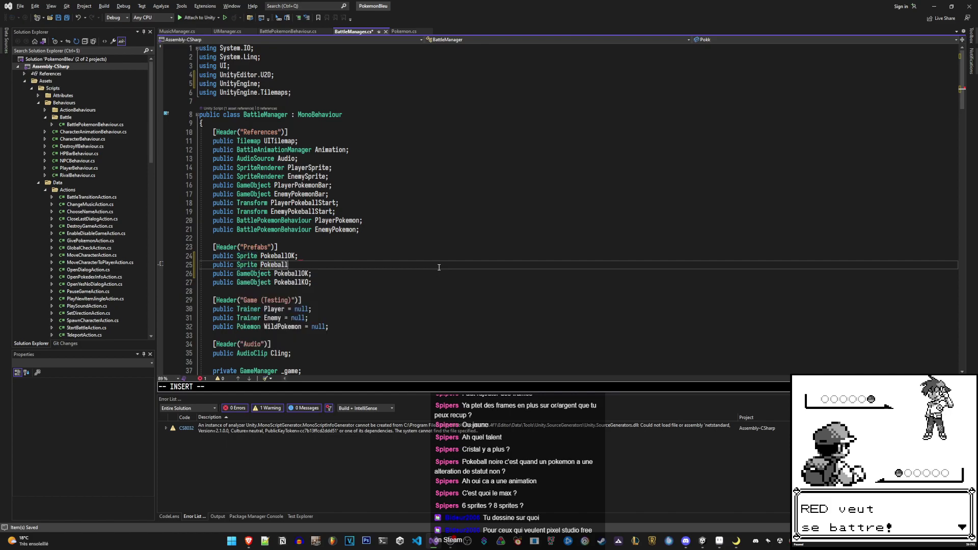
pyautogui.press('Escape')
pyautogui.press('k')
pyautogui.press('j')
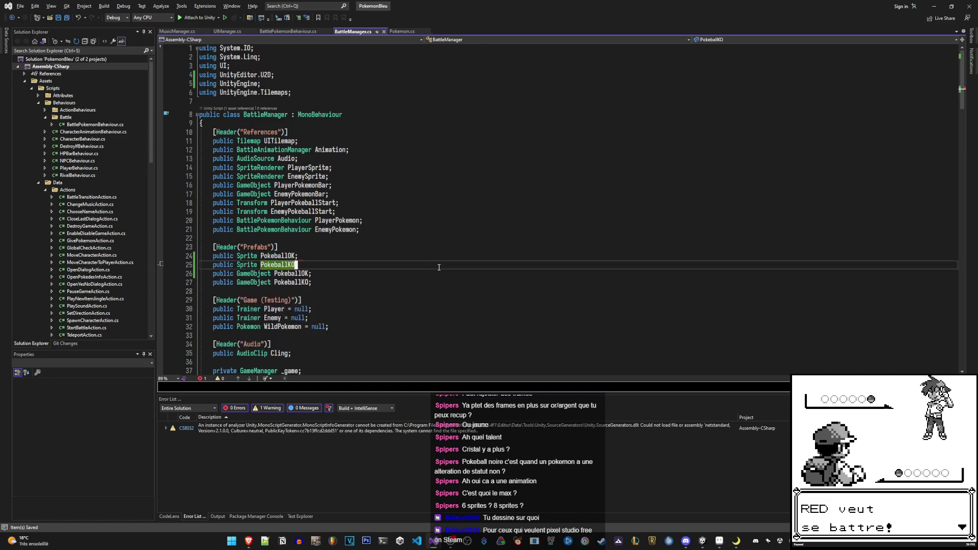
pyautogui.press('j')
# Add public Sprite PokeballNothing and PokeballStatus fields
pyautogui.hotkey('shift', 'o')
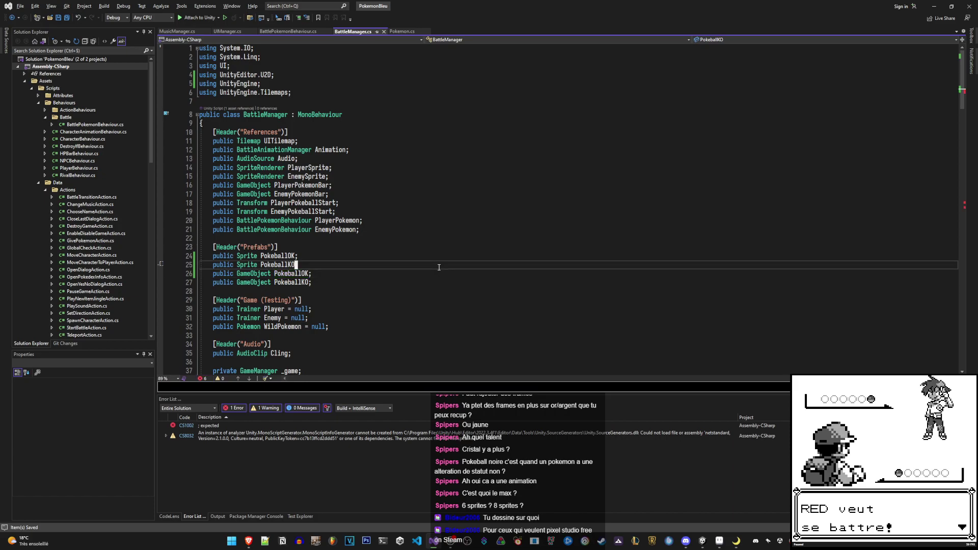
pyautogui.write('public Sprite ')
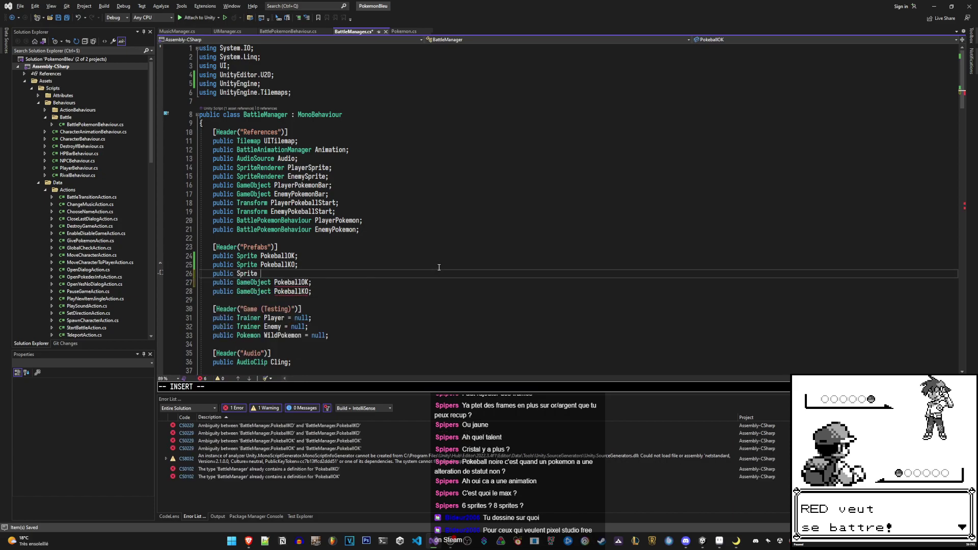
pyautogui.write('PokeballN')
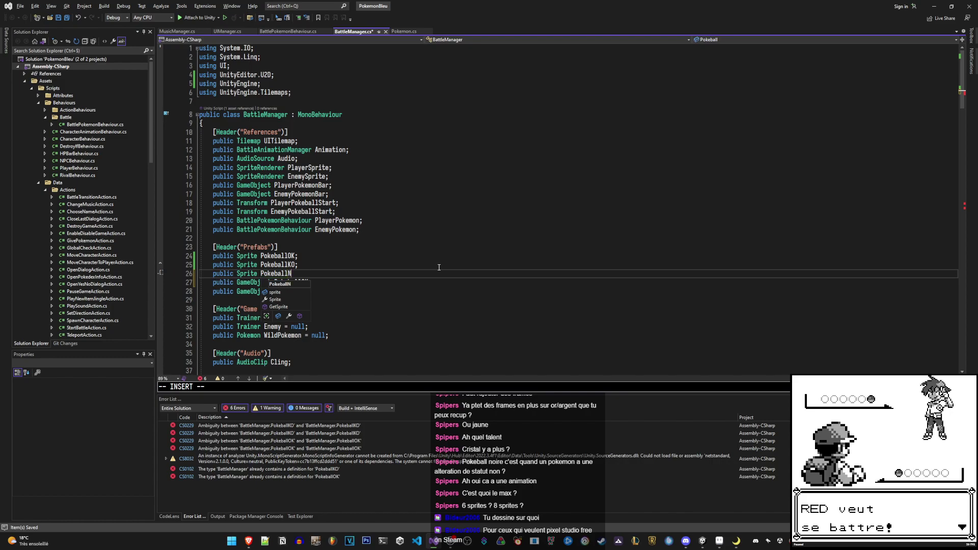
pyautogui.write('othing;')
pyautogui.press('Return')
pyautogui.write('public ')
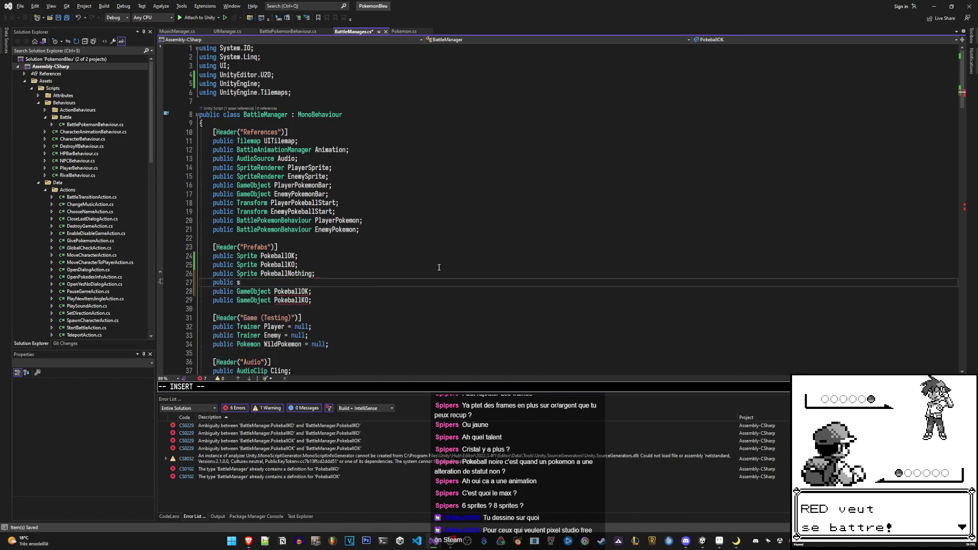
pyautogui.write('SPrite Poke')
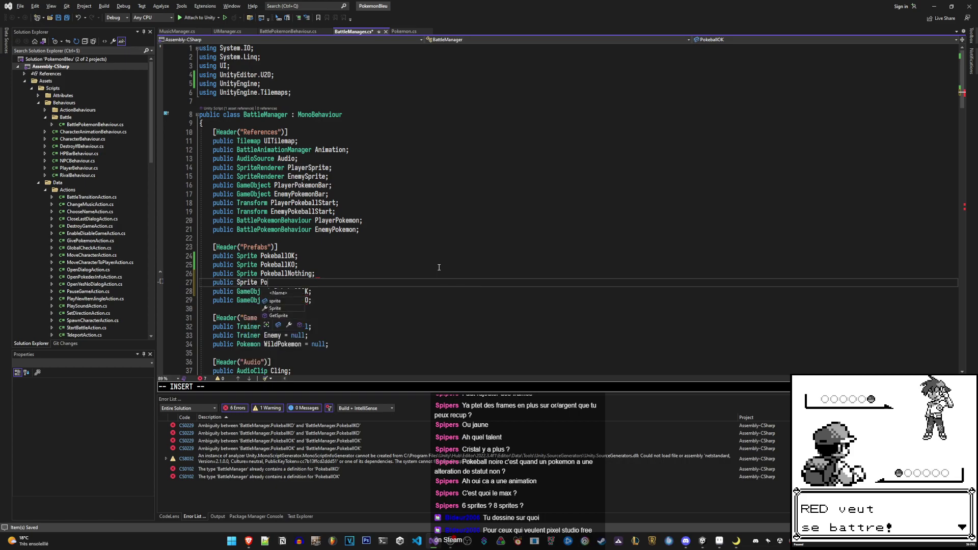
pyautogui.write('ballStatus;')
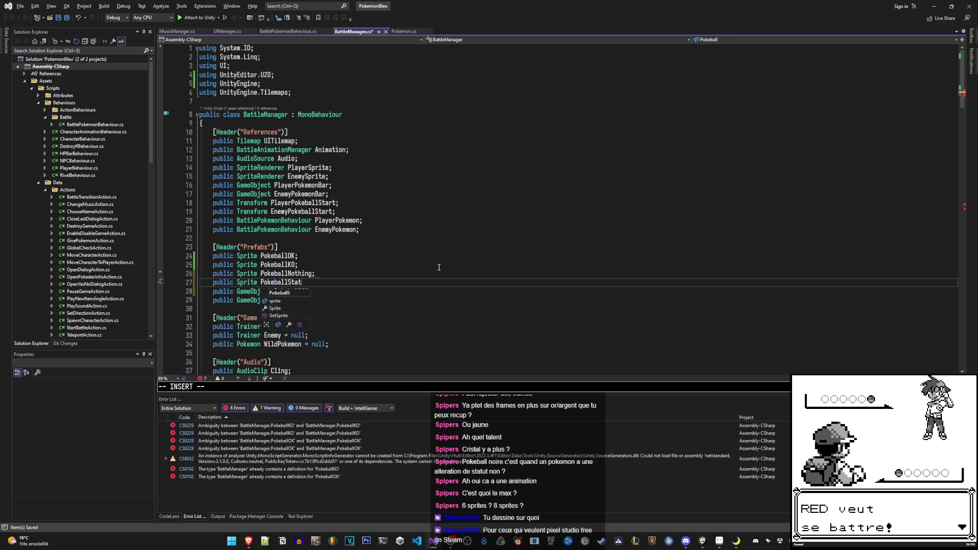
pyautogui.press('Escape')
# Move PokeballNothing above PokeballOK, delete both GameObject pokeball fields and save
pyautogui.press('j')
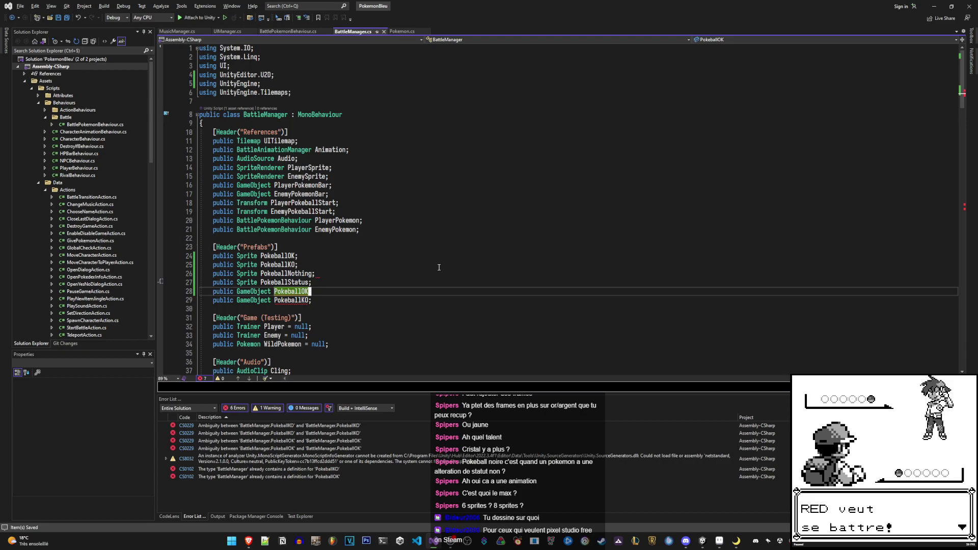
pyautogui.press('k')
pyautogui.press('k')
pyautogui.hotkey('shift', 'v')
pyautogui.press('d')
pyautogui.press('k')
pyautogui.press('k')
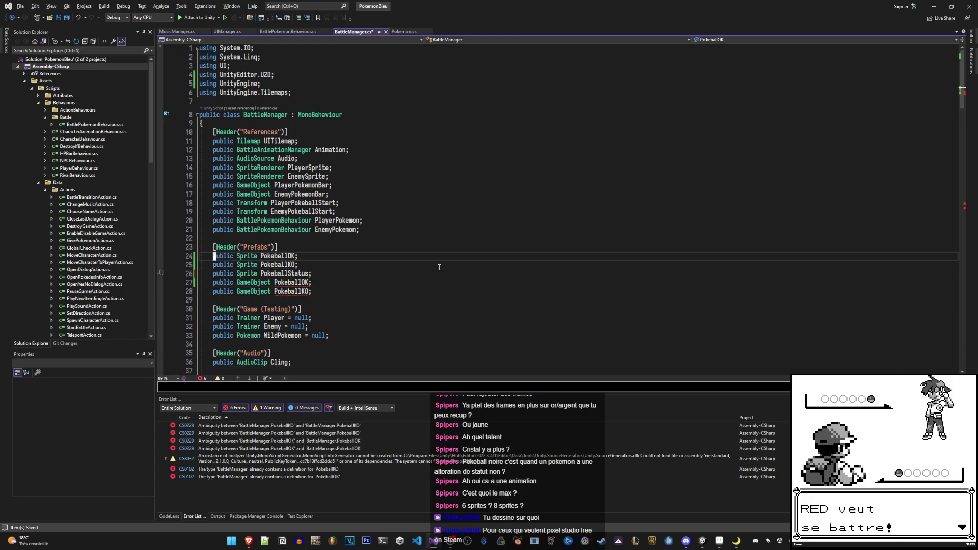
pyautogui.hotkey('shift', 'p')
pyautogui.press('j')
pyautogui.press('j')
pyautogui.press('j')
pyautogui.press('j')
pyautogui.press('d')
pyautogui.press('d')
pyautogui.press('d')
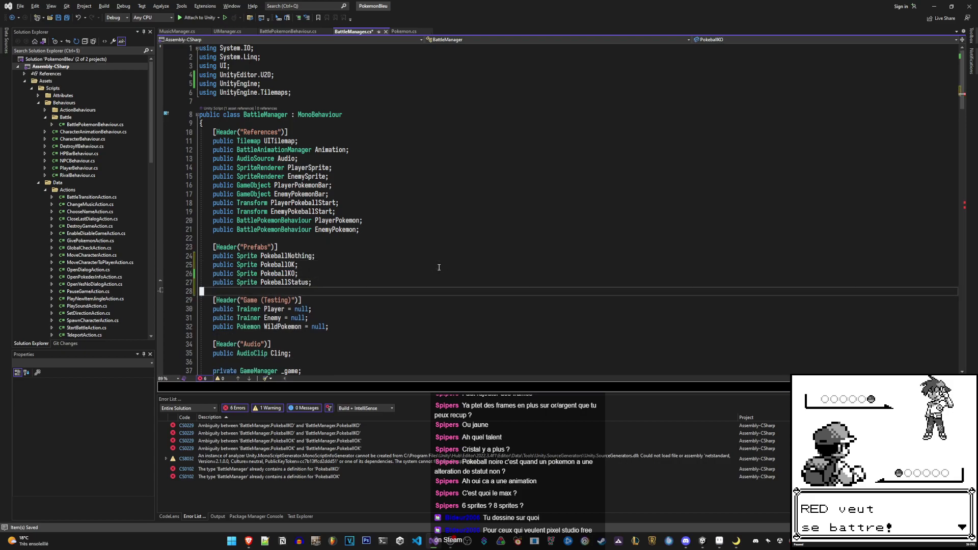
pyautogui.hotkey('ctrl', 's')
pyautogui.hotkey('shift', 'o')
pyautogui.write('publi')
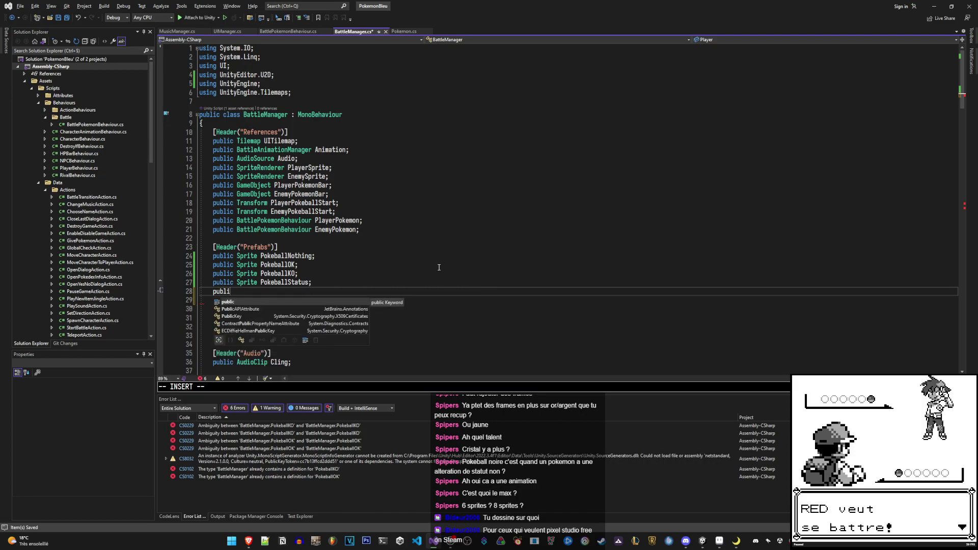
pyautogui.press('Escape')
pyautogui.press('u')
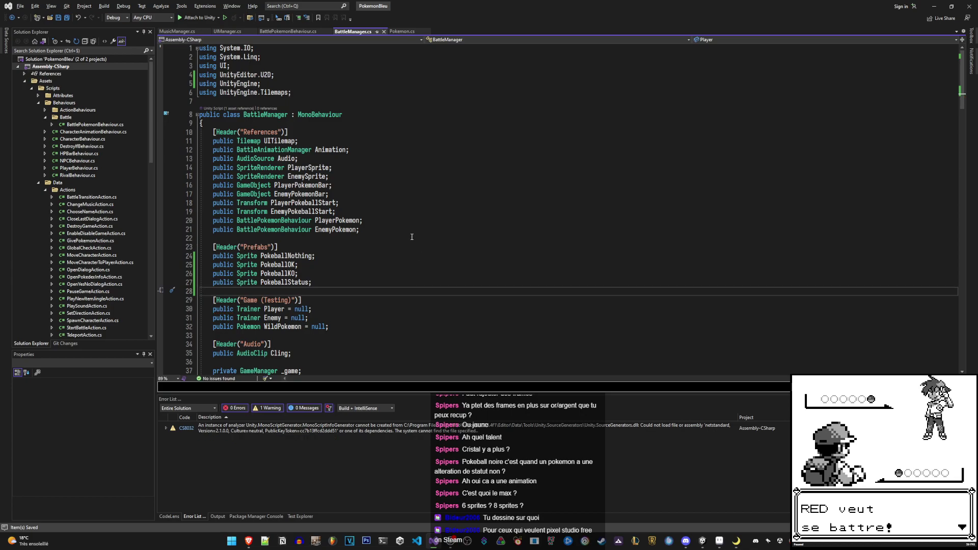
# Insert an empty 'for (int i = 0; i < 6; ++i)' loop above the first foreach in ShowPokeballBars
pyautogui.scroll(-8, 393, 227)
pyautogui.scroll(-6, 393, 227)
pyautogui.scroll(5, 393, 227)
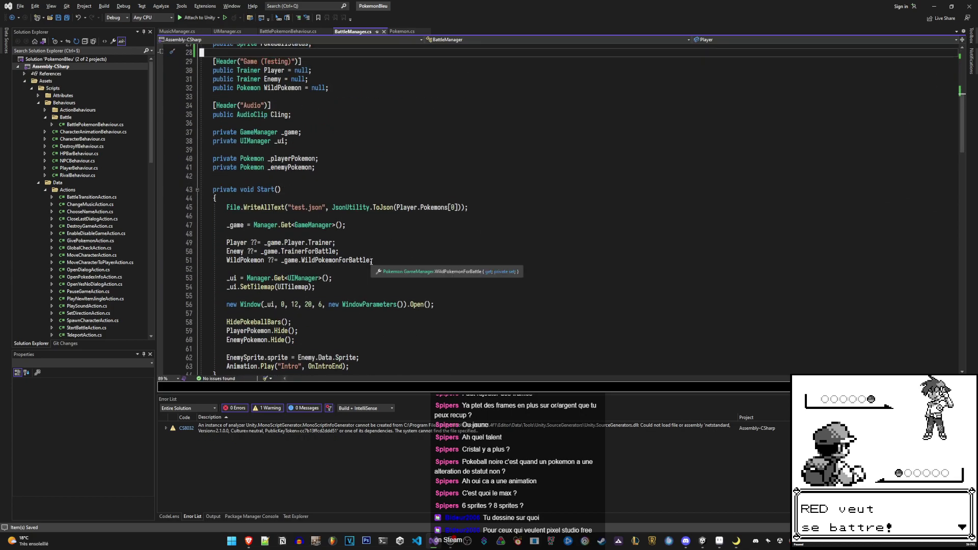
pyautogui.scroll(-9, 373, 265)
pyautogui.scroll(-8, 373, 266)
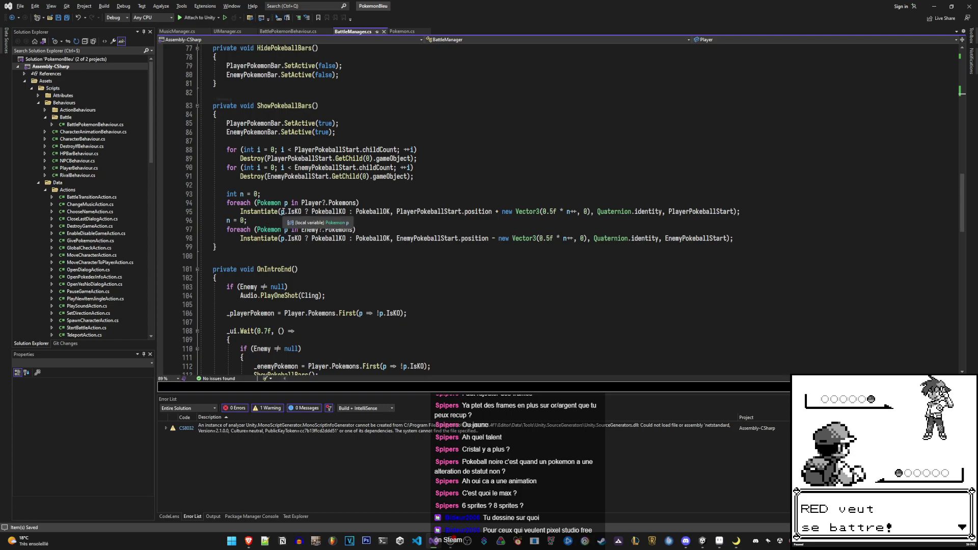
pyautogui.click(357, 203)
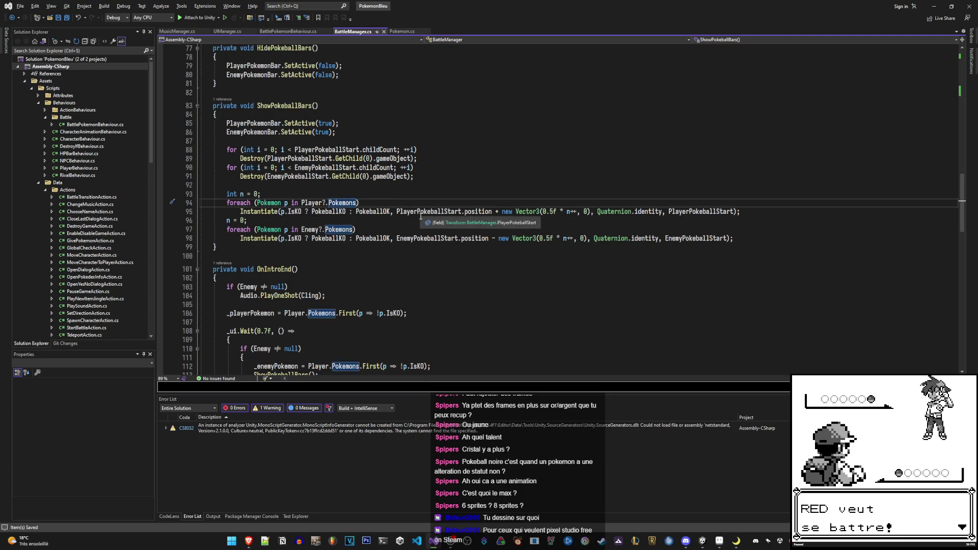
pyautogui.write('Ofor')
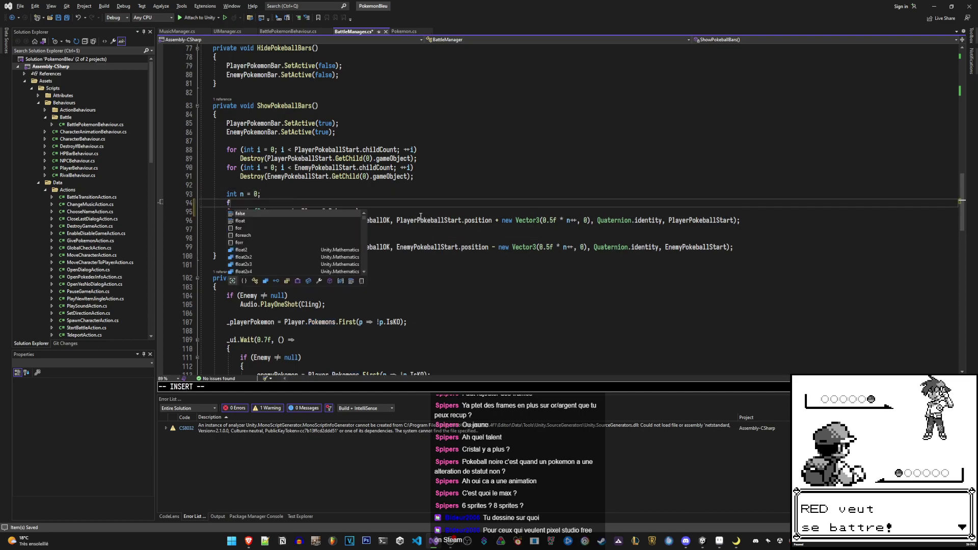
pyautogui.write(' (int i = 0; i')
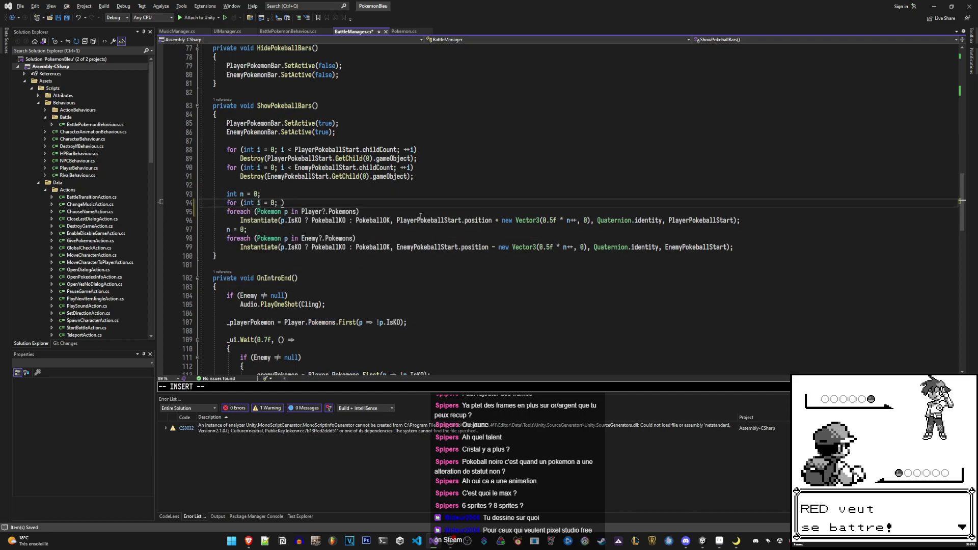
pyautogui.write(' < 6; ++i')
pyautogui.press('Return')
pyautogui.write('{')
pyautogui.press('Return')
pyautogui.press('Escape')
pyautogui.press('k')
pyautogui.press('k')
pyautogui.press('k')
# Delete the 'int n = 0;' and 'n = 0;' lines and save
pyautogui.press('d')
pyautogui.press('d')
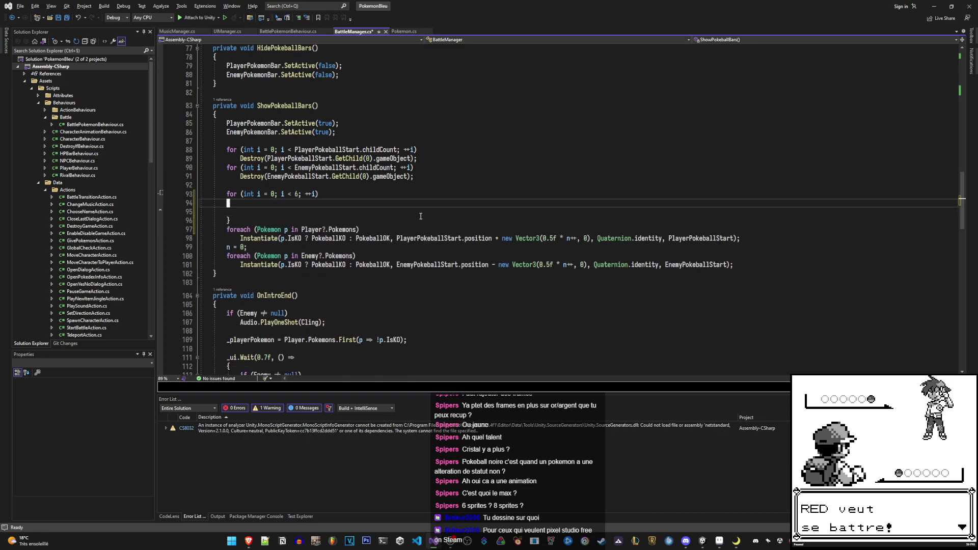
pyautogui.press('j')
pyautogui.press('j')
pyautogui.press('j')
# Inside the six-iteration loop, start declaring 'SpriteRenderer sprite = Instantiate(SpriteRenderer,'
pyautogui.press('j')
pyautogui.press('d')
pyautogui.press('d')
pyautogui.hotkey('ctrl', 's')
pyautogui.press('k')
pyautogui.press('k')
pyautogui.press('k')
pyautogui.press('k')
pyautogui.press('k')
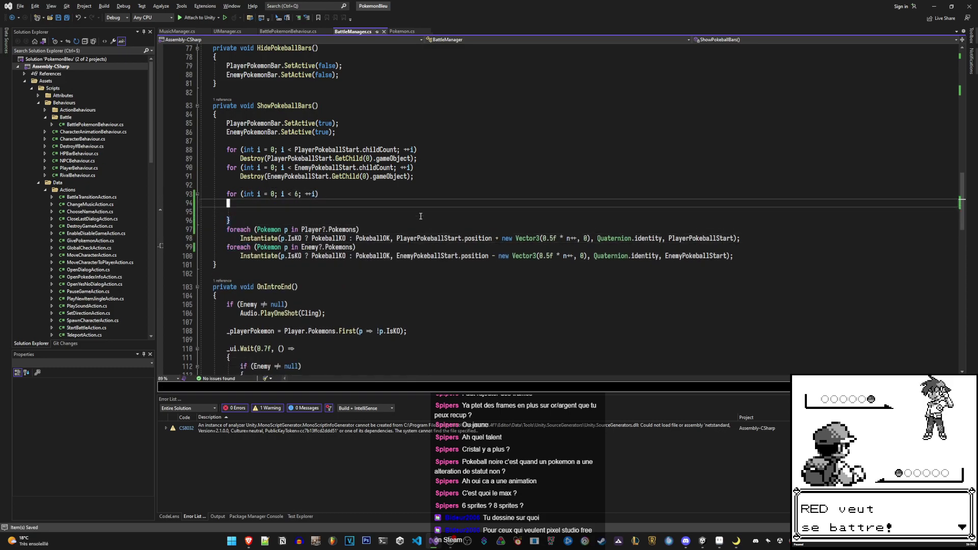
pyautogui.press('j')
pyautogui.press('j')
pyautogui.press('j')
pyautogui.press('k')
pyautogui.press('k')
pyautogui.press('j')
pyautogui.press('d')
pyautogui.press('d')
pyautogui.press('k')
pyautogui.write('ui')
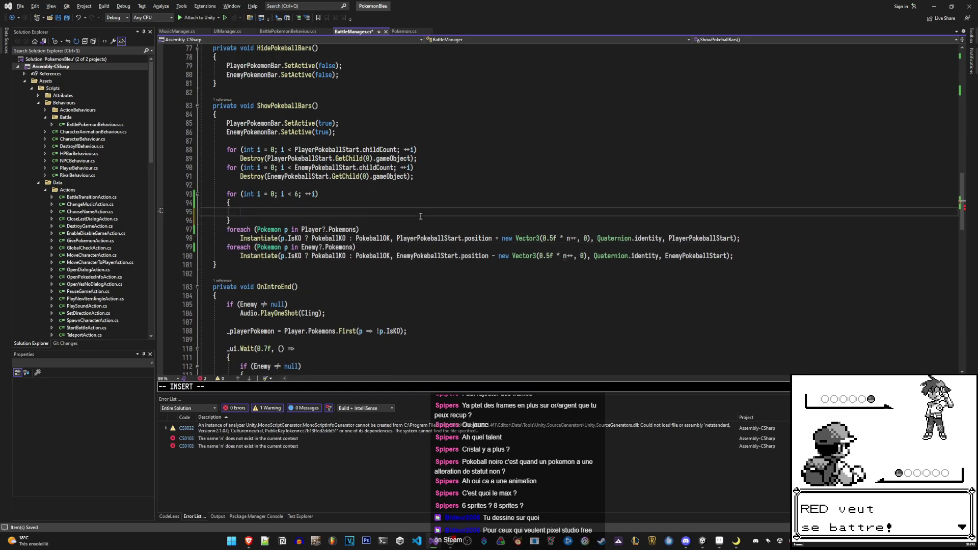
pyautogui.write('SprIns')
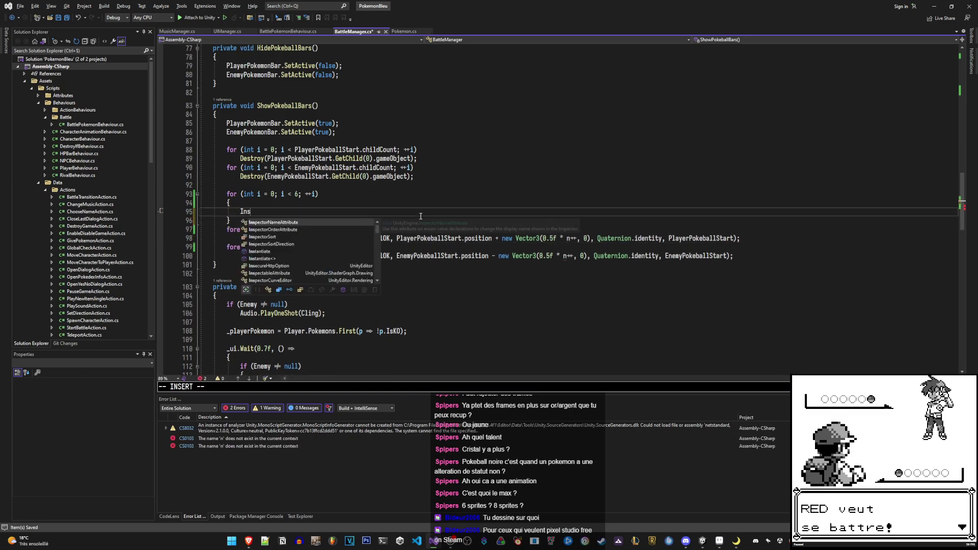
pyautogui.write('iteRe')
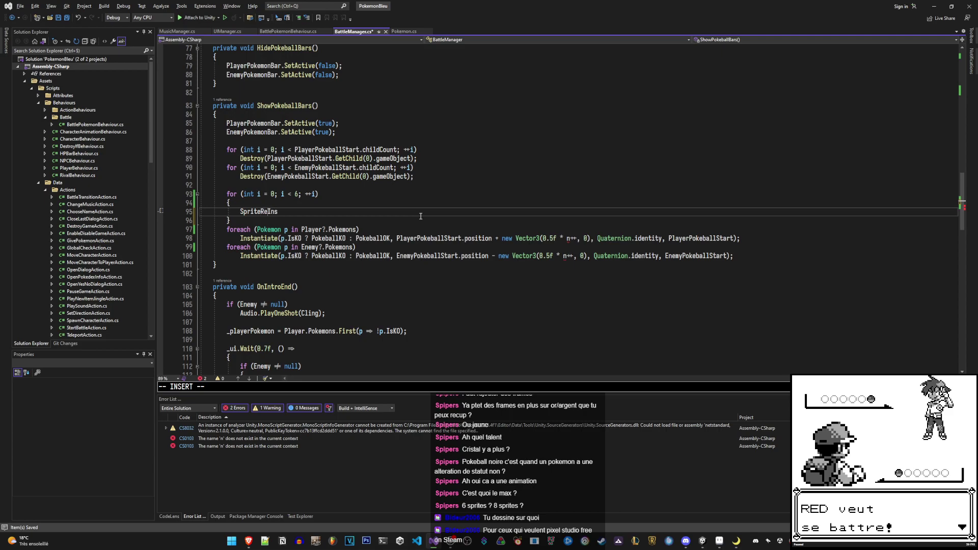
pyautogui.write('nderer sprite =')
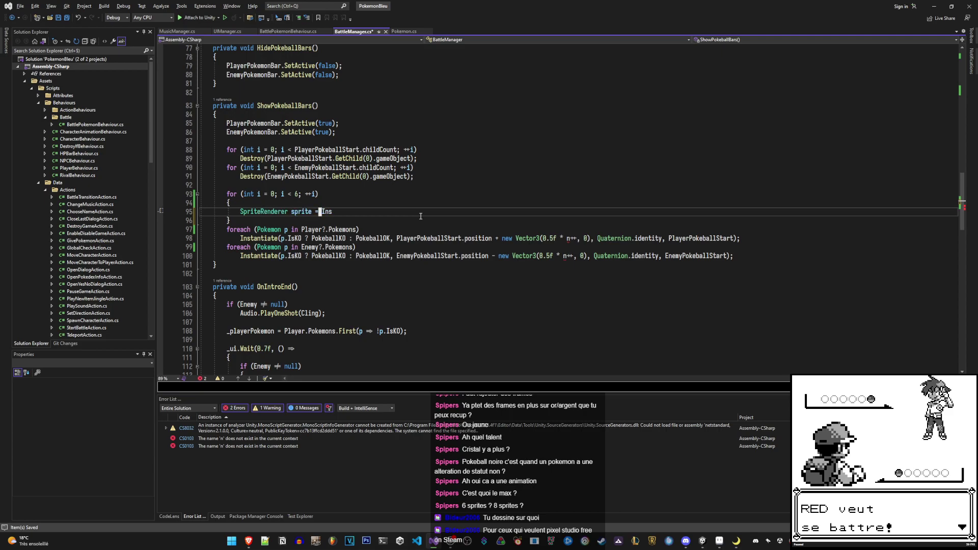
pyautogui.press('End')
pyautogui.write('t')
pyautogui.press('Tab')
pyautogui.write('(SPri')
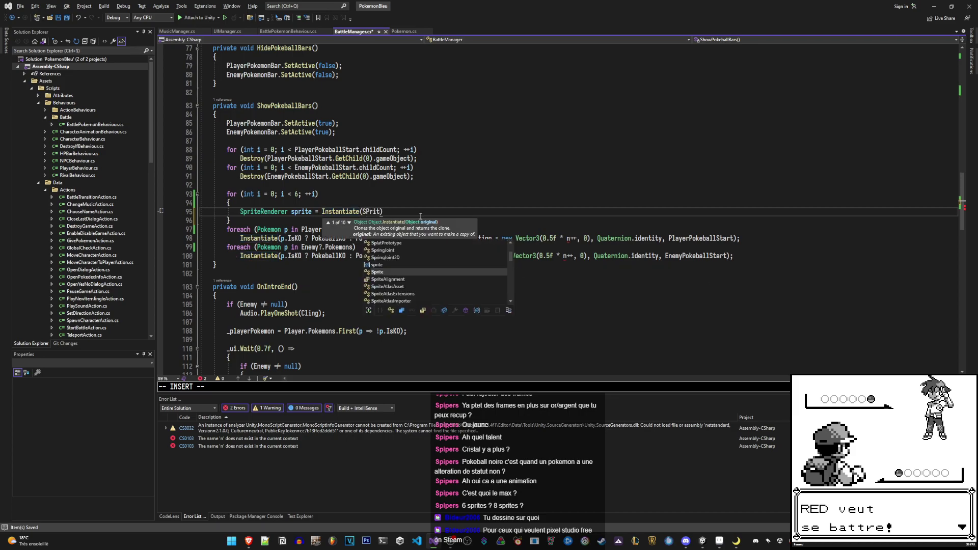
pyautogui.write('teRenderer')
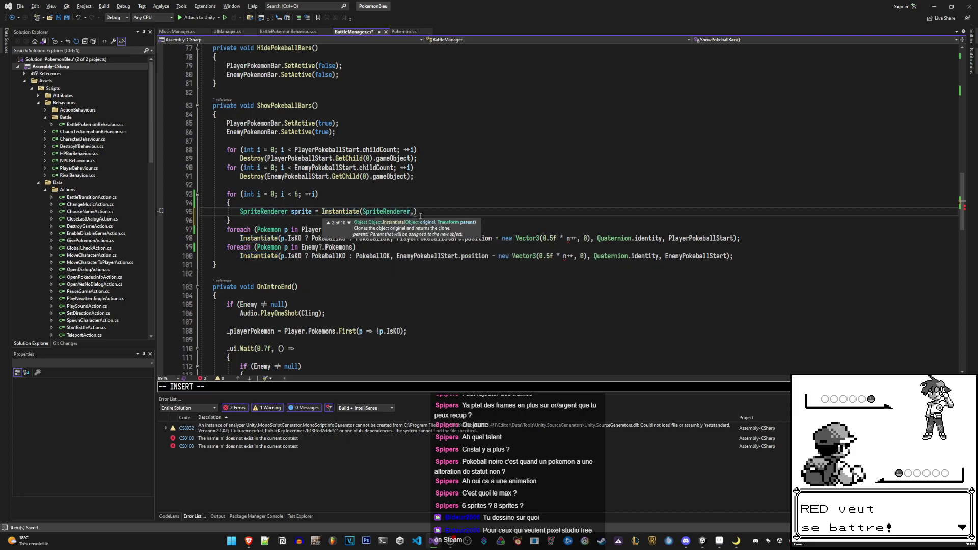
pyautogui.write(',')
pyautogui.press('Escape')
# Move the PlayerPokeballStart position/rotation/parent arguments from line 98 into the new Instantiate call, then save
pyautogui.press('j')
pyautogui.press('j')
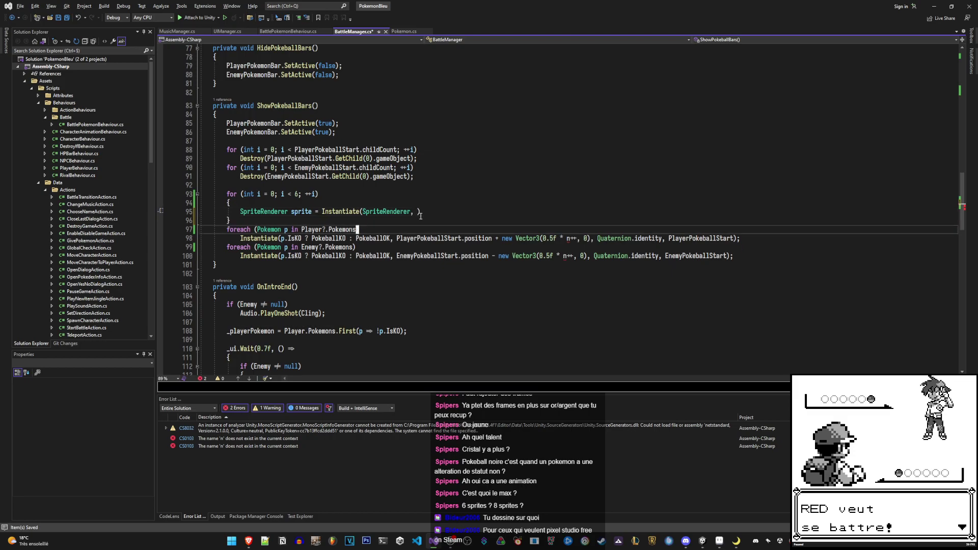
pyautogui.press('j')
pyautogui.press('b')
pyautogui.press('D')
pyautogui.press('k')
pyautogui.press('k')
pyautogui.press('k')
pyautogui.press('$')
pyautogui.press('i')
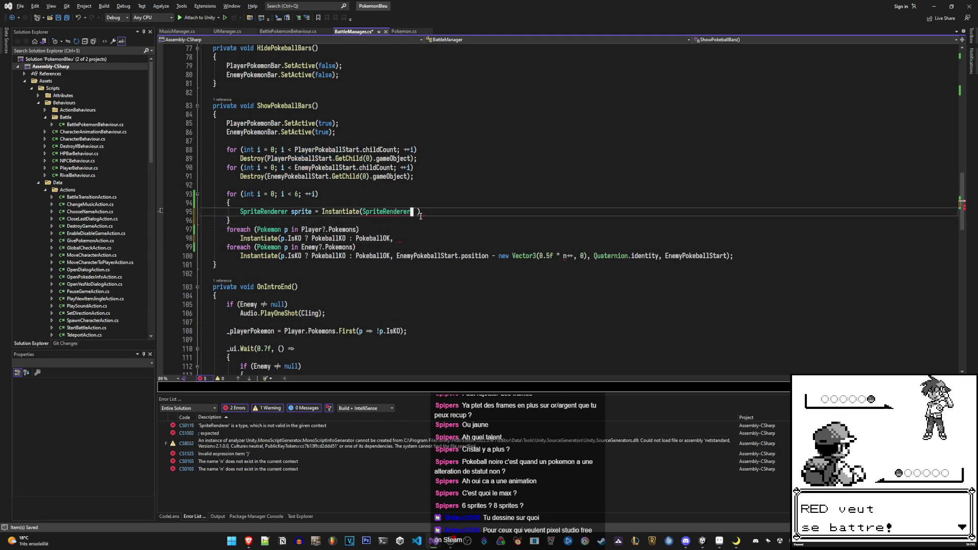
pyautogui.press('p')
pyautogui.hotkey('shift', 'c')
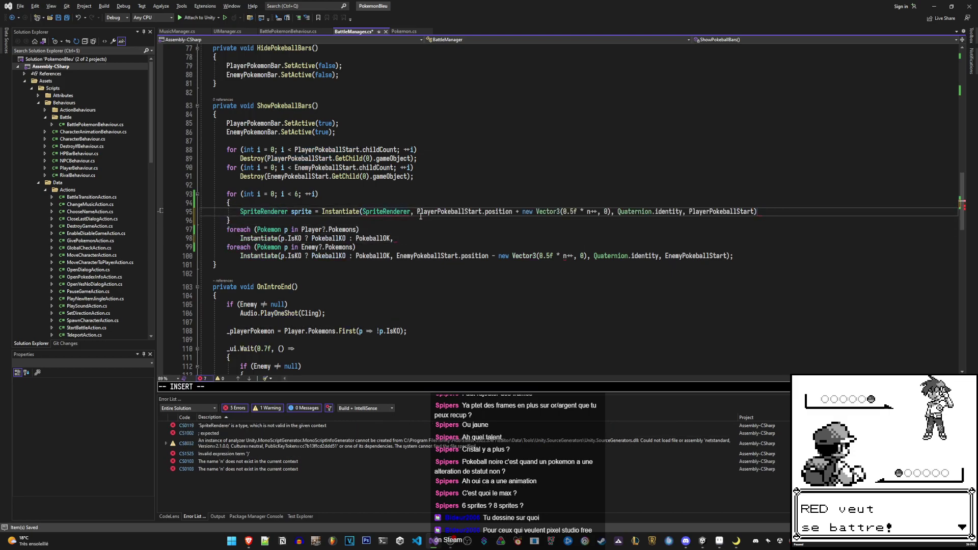
pyautogui.write(';')
pyautogui.press('Escape')
pyautogui.hotkey('ctrl', 's')
# Change the call to generic Instantiate<SpriteRenderer>, drop the SpriteRenderer argument, and save BattleManager.cs
pyautogui.press('b')
pyautogui.press('b')
pyautogui.press('b')
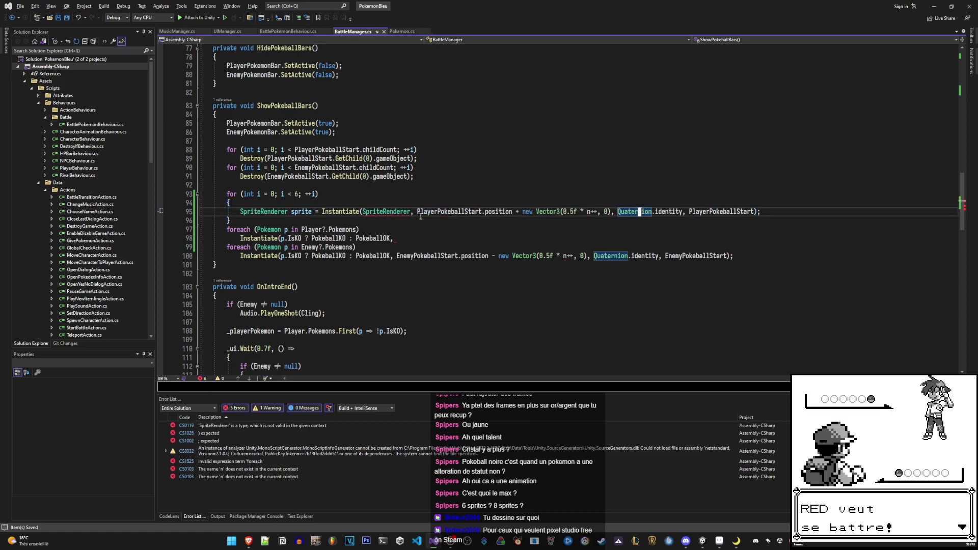
pyautogui.press('b')
pyautogui.press('b')
pyautogui.press('b')
pyautogui.moveTo(389, 211)
pyautogui.write('i')
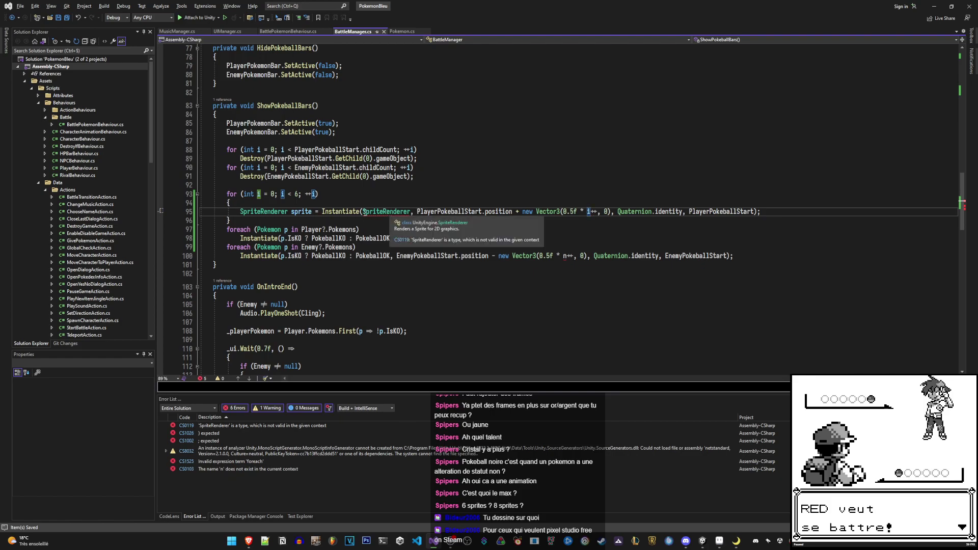
pyautogui.click(408, 212)
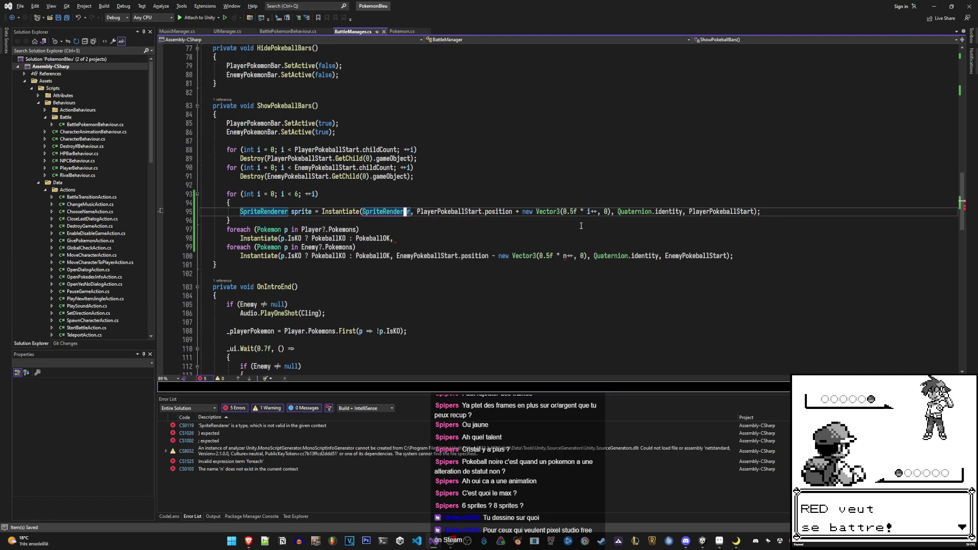
pyautogui.press('b')
pyautogui.press('b')
pyautogui.write('hi<Spri')
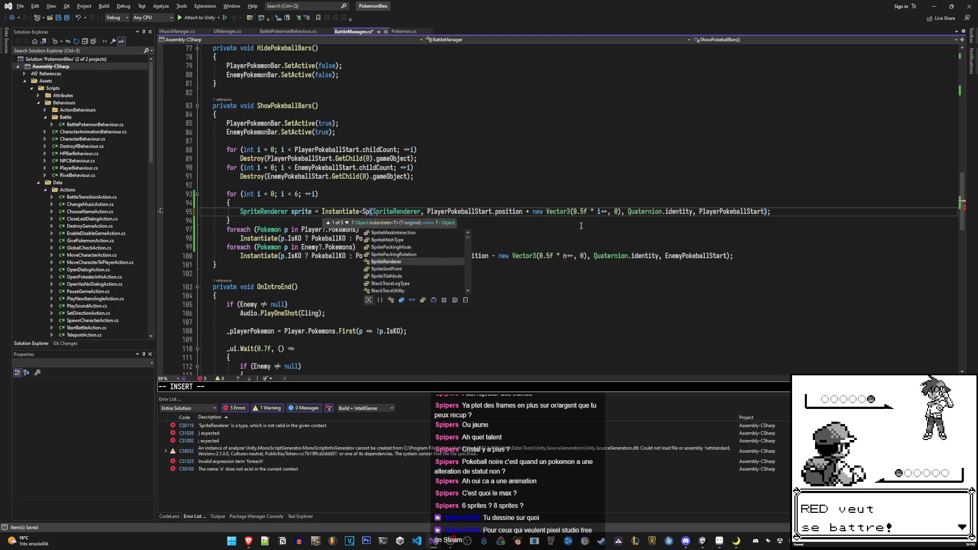
pyautogui.press('Tab')
pyautogui.write('>')
pyautogui.press('Escape')
pyautogui.press('d')
pyautogui.press('W')
pyautogui.press('k')
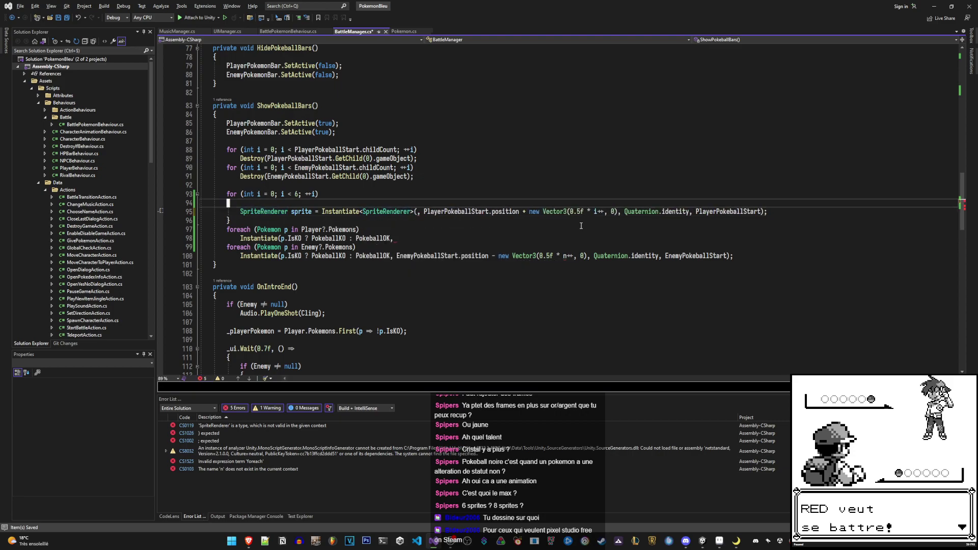
pyautogui.hotkey('ctrl', 's')
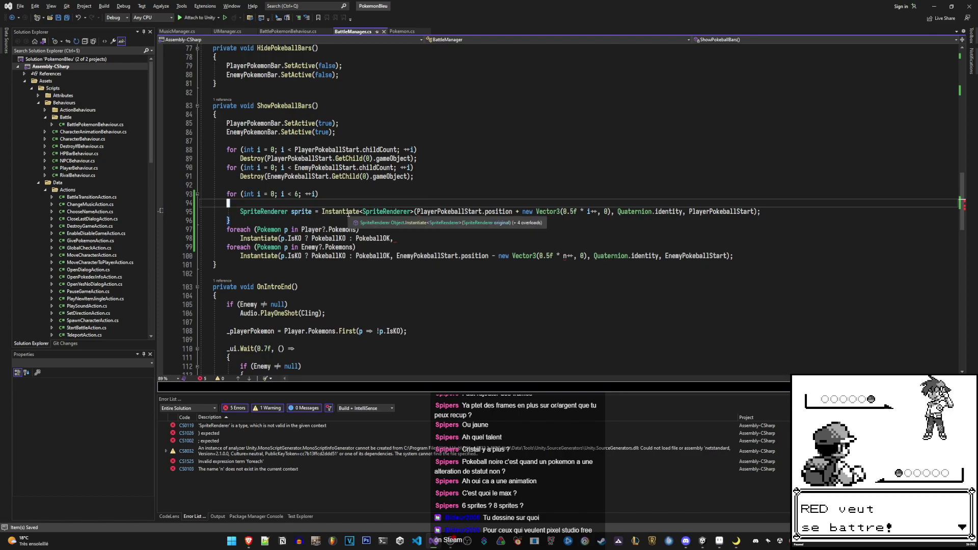
# Browse the Instantiate overloads for position, rotation and parent transform in signature help
pyautogui.click(419, 211)
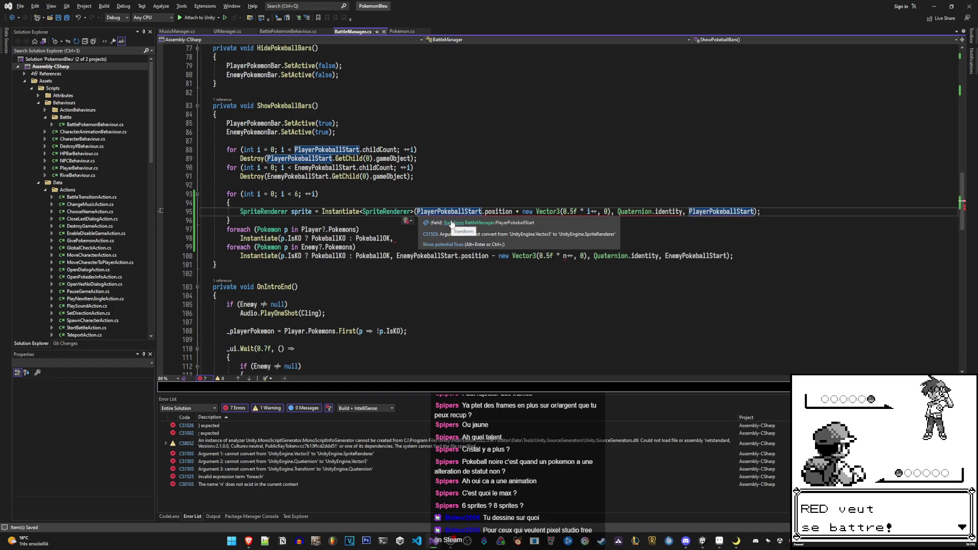
pyautogui.press('i')
pyautogui.press('BackSpace')
pyautogui.write('(')
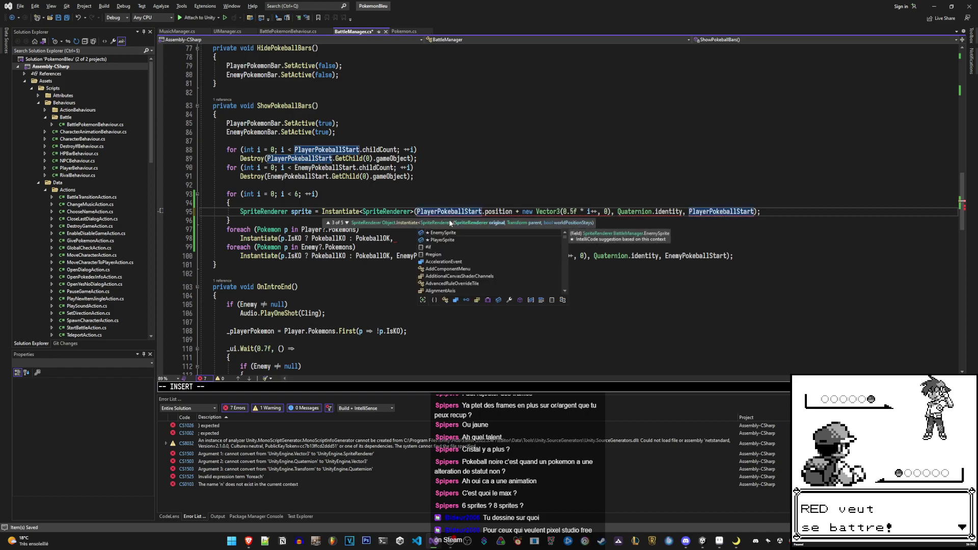
pyautogui.click(346, 224)
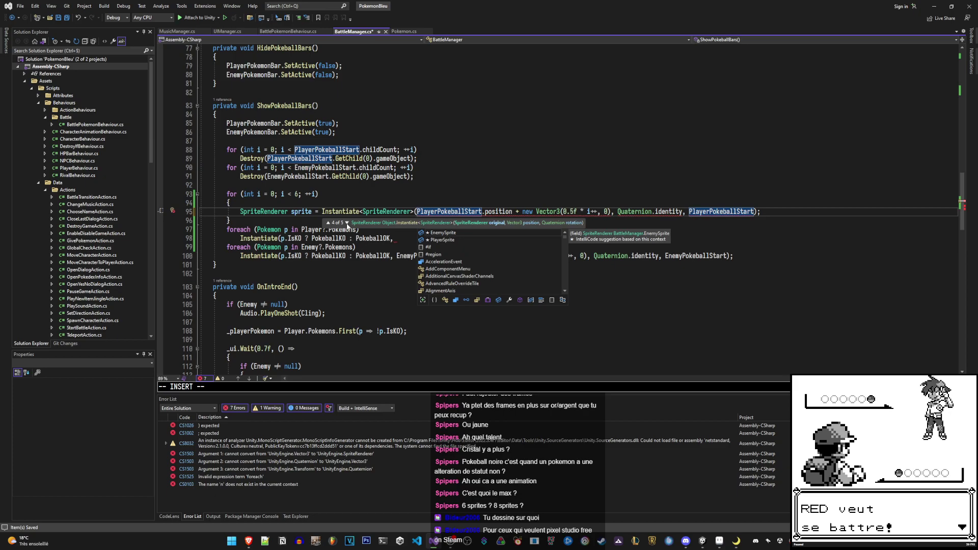
pyautogui.click(347, 224)
pyautogui.click(521, 204)
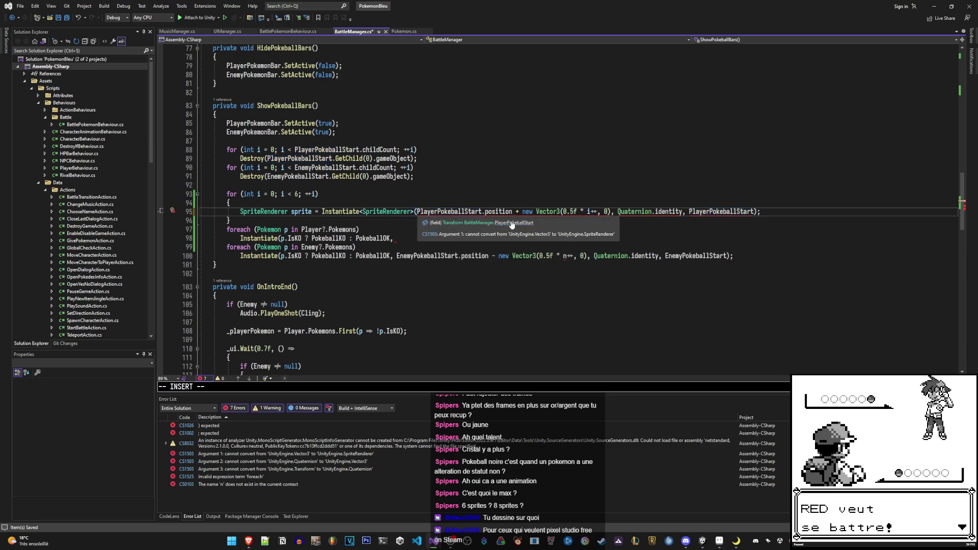
# Try null, then GameObject, as the call's first argument
pyautogui.write('null,')
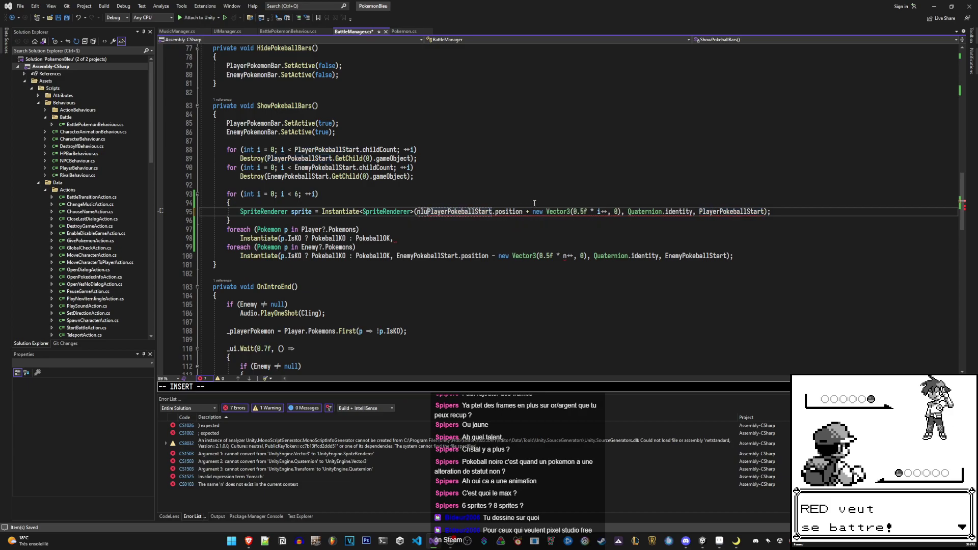
pyautogui.press('Escape')
pyautogui.click(535, 203)
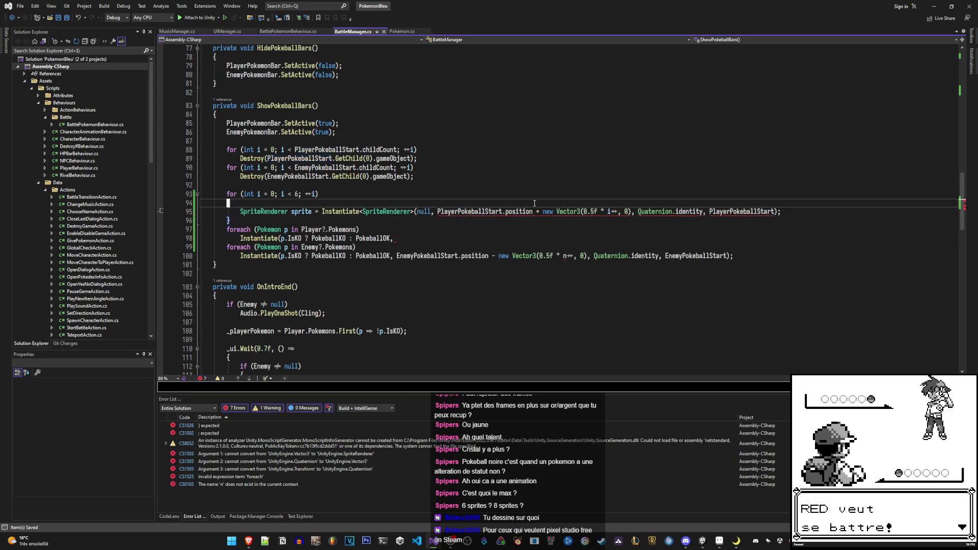
pyautogui.write('{')
pyautogui.hotkey('ctrl', 'o')
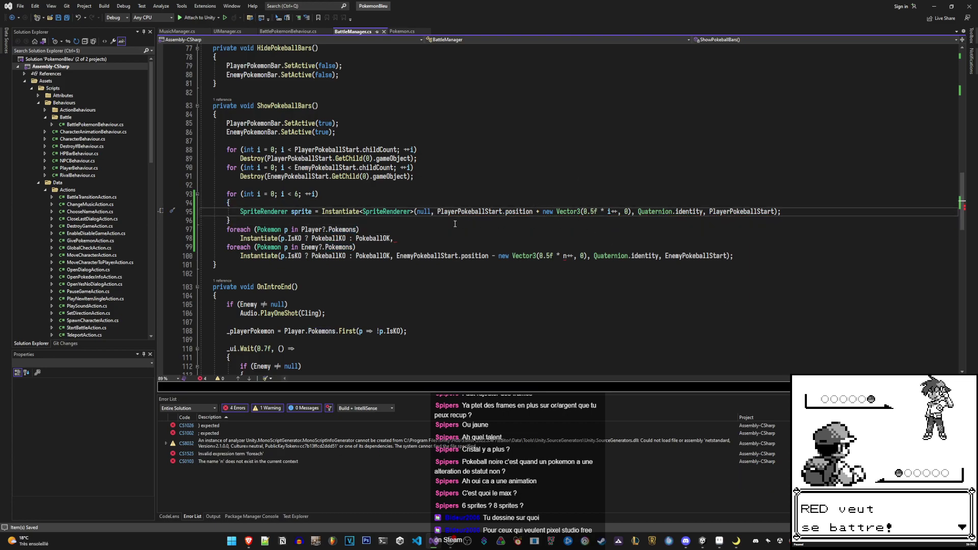
pyautogui.press('Left')
pyautogui.press('Left')
pyautogui.press('Left')
pyautogui.write('ciwGameObject')
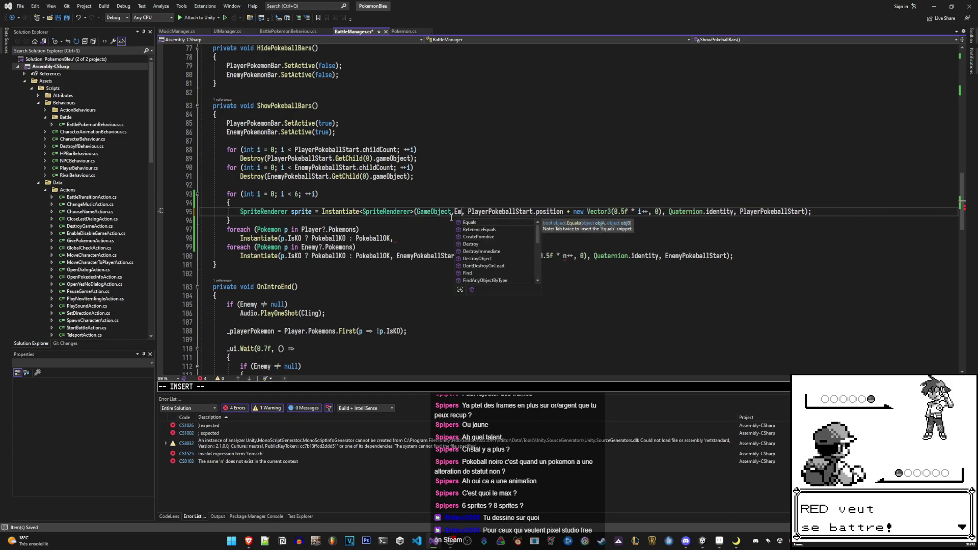
pyautogui.press('BackSpace')
pyautogui.press('BackSpace')
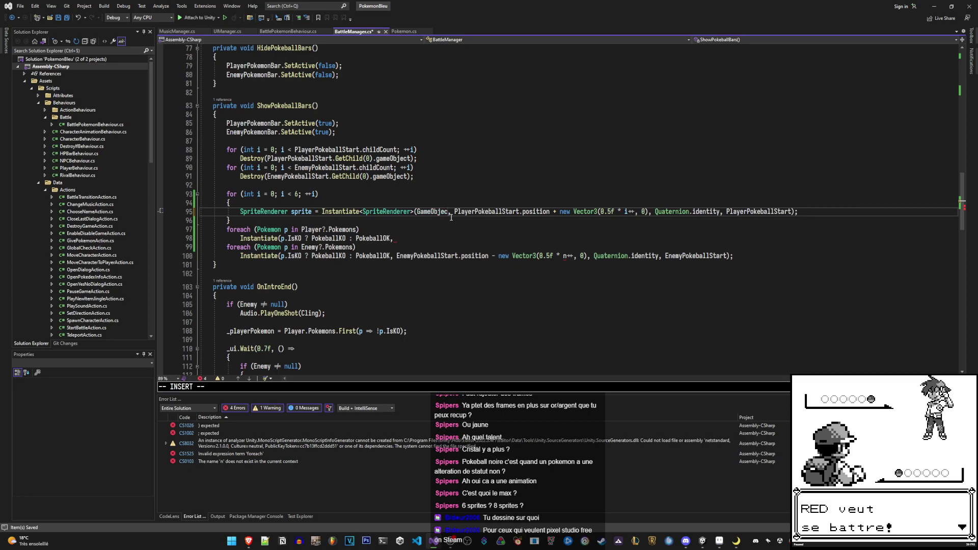
# Try GameObject.Create and Empty, then delete them, leaving the first argument blank
pyautogui.write('t.Crea')
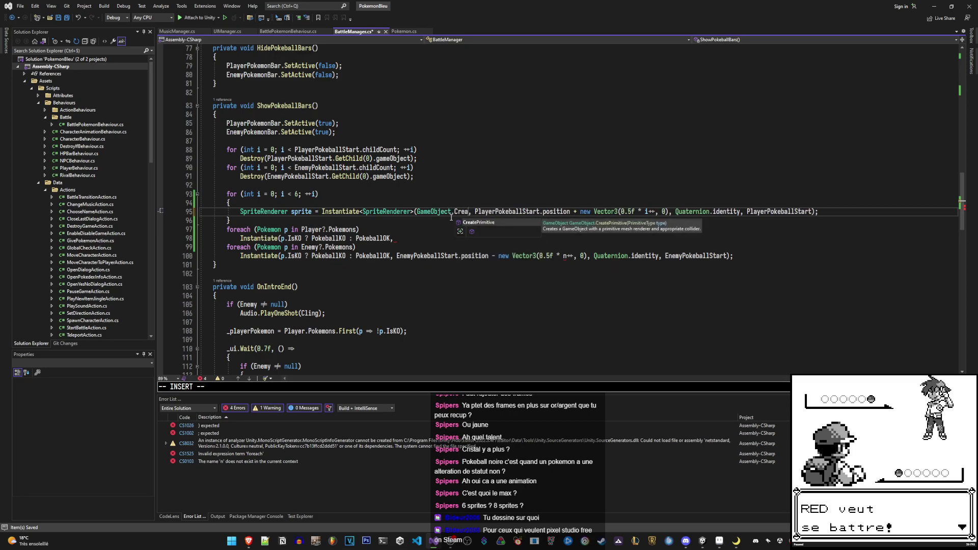
pyautogui.press('BackSpace')
pyautogui.press('BackSpace')
pyautogui.press('BackSpace')
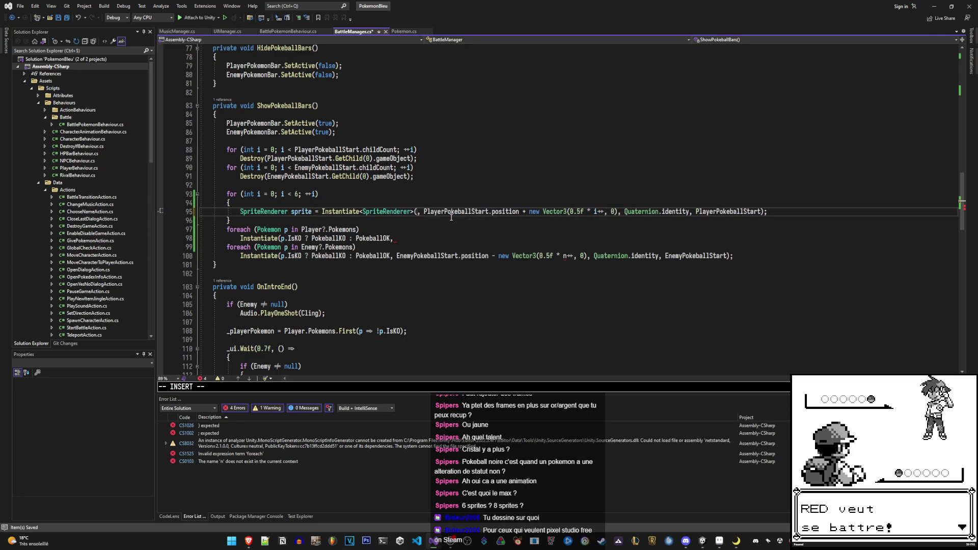
pyautogui.press('BackSpace')
pyautogui.press('BackSpace')
pyautogui.press('BackSpace')
pyautogui.press('BackSpace')
pyautogui.press('BackSpace')
pyautogui.write('Ga')
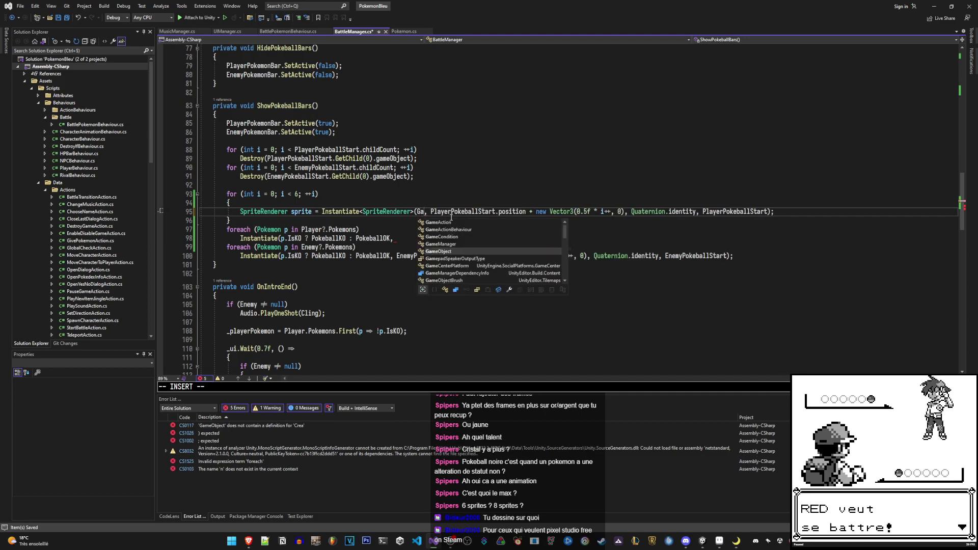
pyautogui.press('BackSpace')
pyautogui.press('BackSpace')
pyautogui.write('Empty')
pyautogui.press('BackSpace')
pyautogui.press('BackSpace')
pyautogui.press('BackSpace')
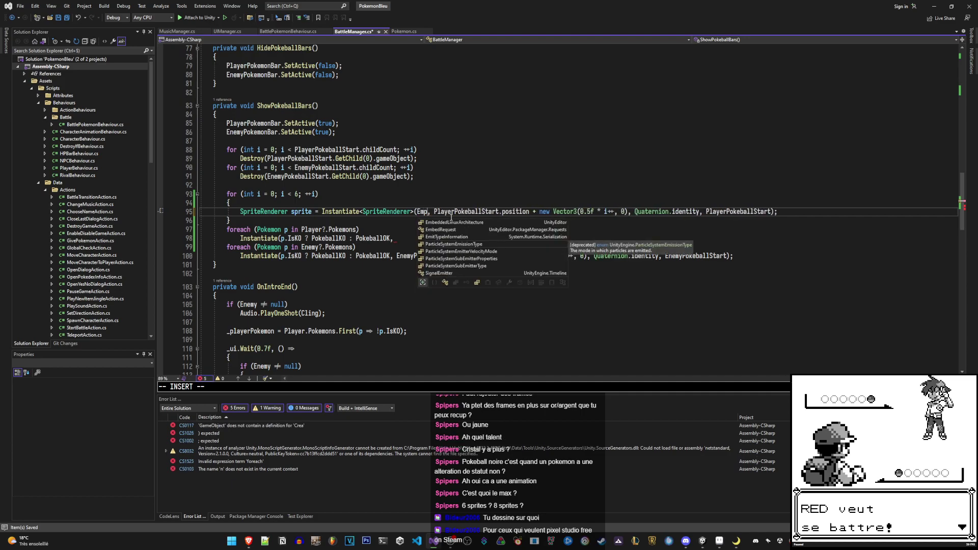
pyautogui.press('BackSpace')
pyautogui.press('Escape')
pyautogui.write('i(')
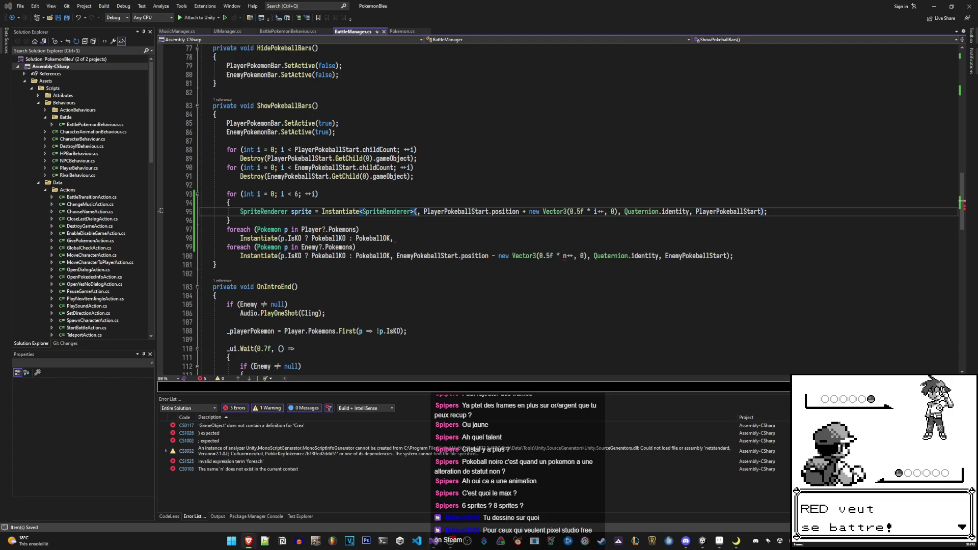
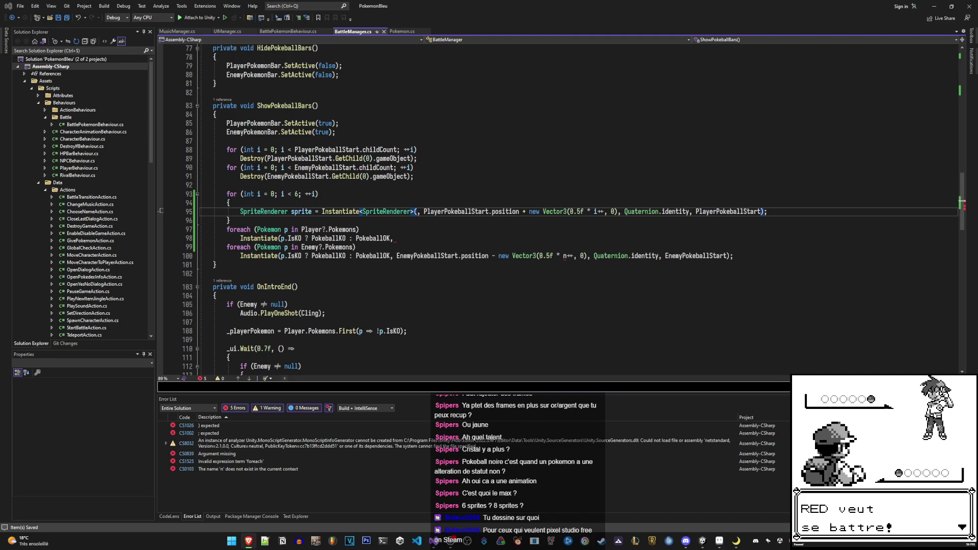
# Read the Instantiating Prefabs manual down to its footer, then return to BattleManager.cs
pyautogui.hotkey('alt', 'Tab')
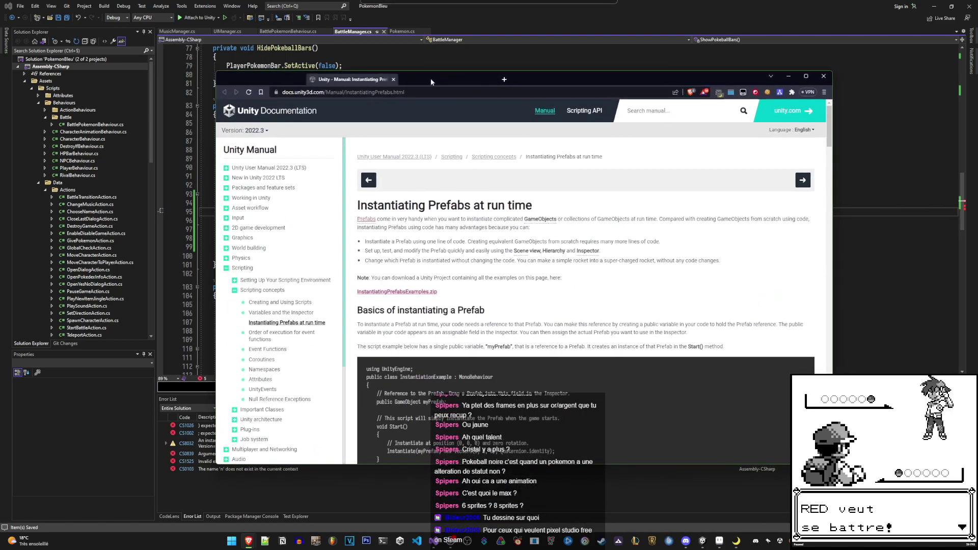
pyautogui.scroll(-5, 532, 207)
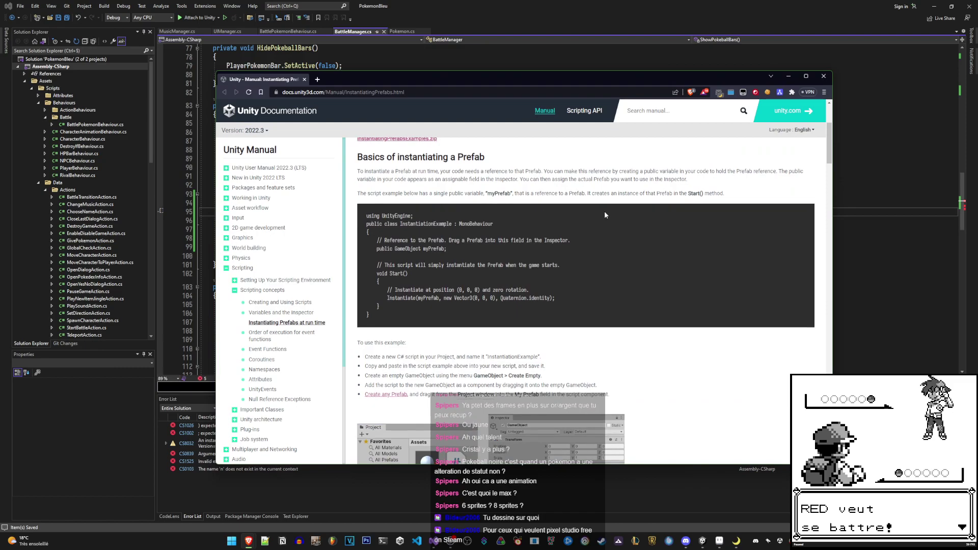
pyautogui.scroll(-4, 604, 211)
pyautogui.scroll(-4, 605, 216)
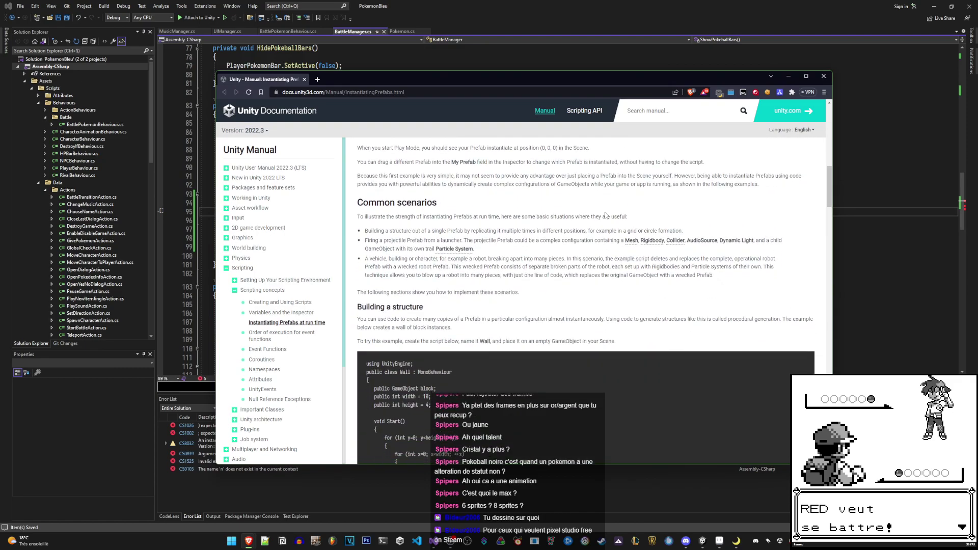
pyautogui.scroll(-4, 605, 216)
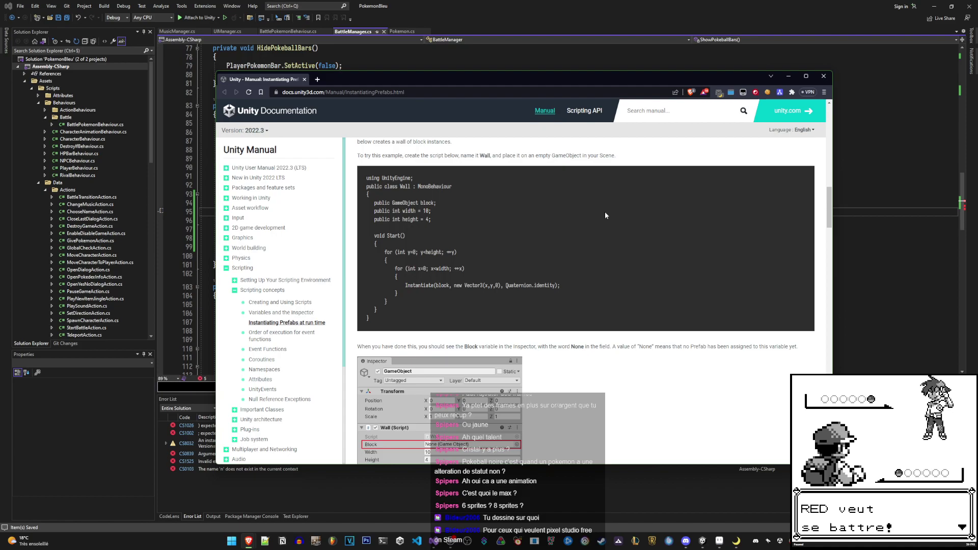
pyautogui.scroll(-4, 605, 215)
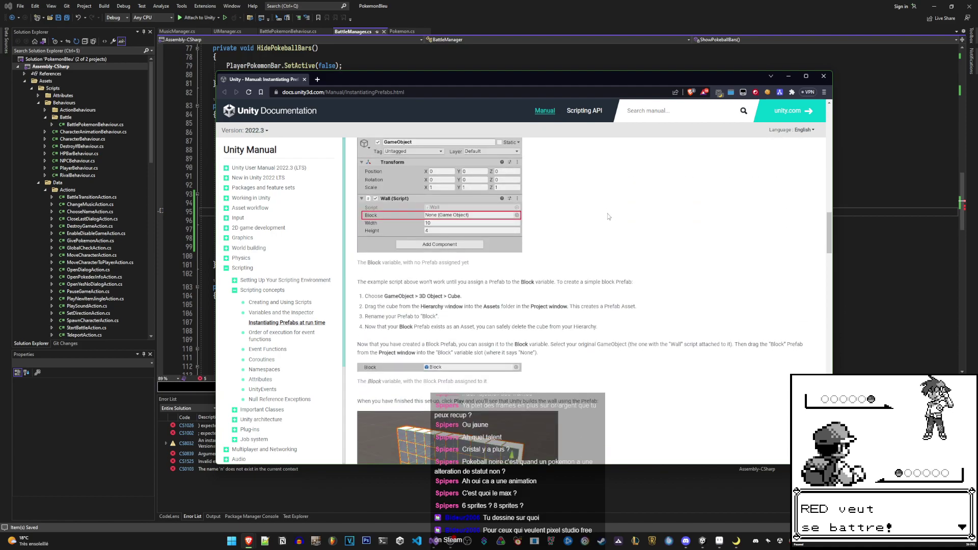
pyautogui.scroll(-4, 607, 217)
pyautogui.scroll(-4, 608, 216)
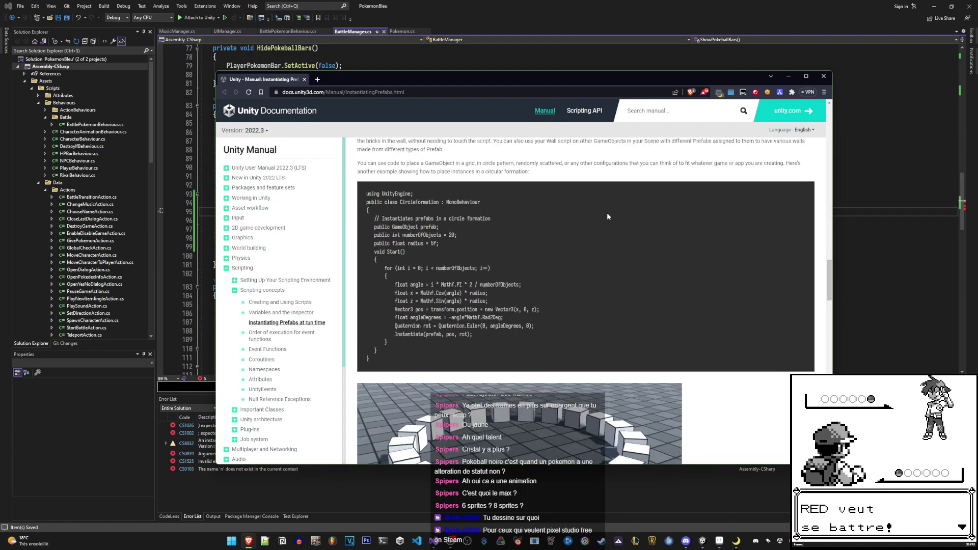
pyautogui.scroll(-4, 607, 217)
pyautogui.scroll(-4, 608, 216)
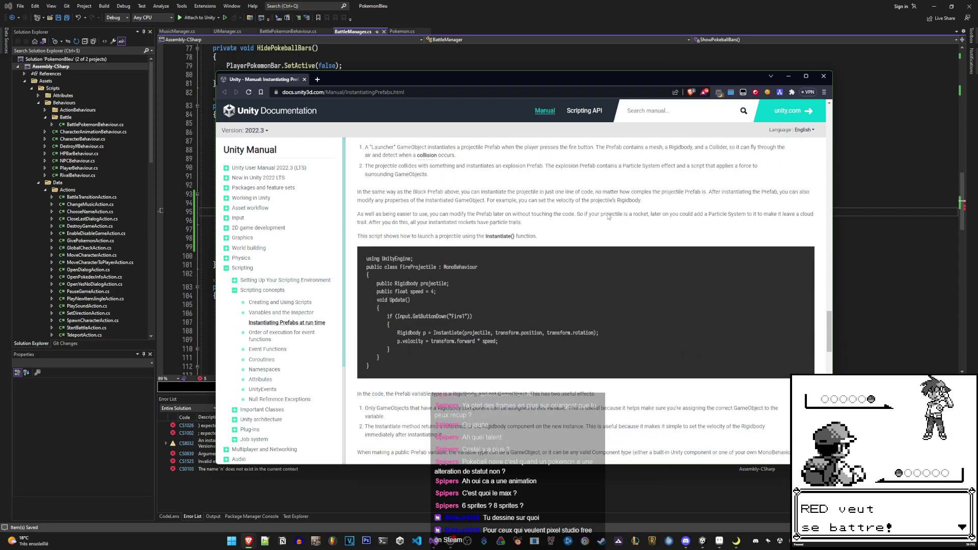
pyautogui.scroll(-4, 608, 216)
pyautogui.scroll(-4, 607, 216)
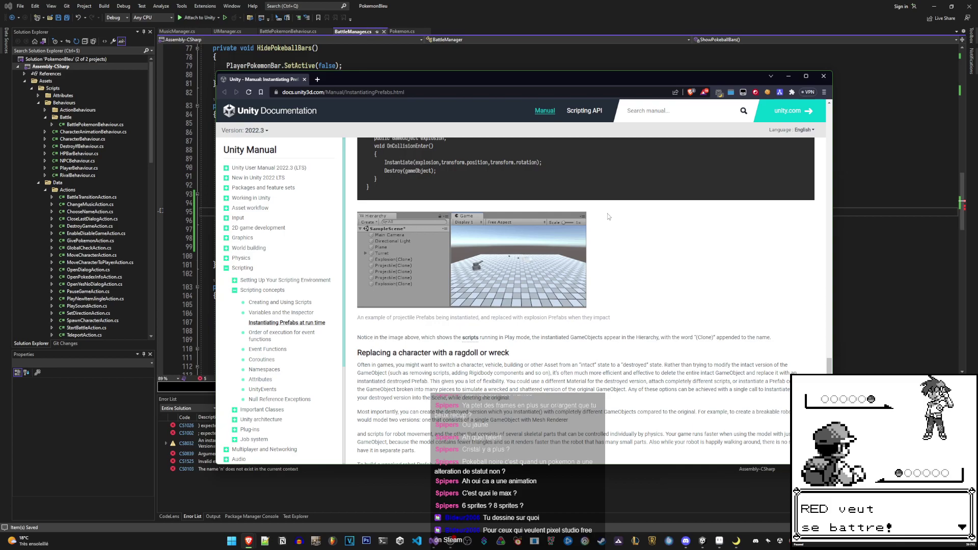
pyautogui.scroll(-5, 607, 214)
pyautogui.scroll(-4, 607, 217)
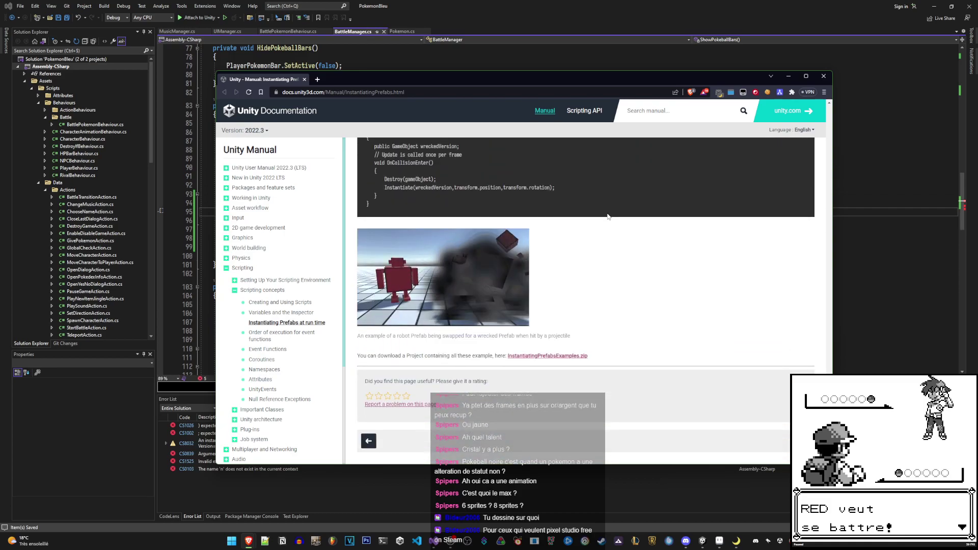
pyautogui.scroll(-1, 608, 217)
pyautogui.click(304, 79)
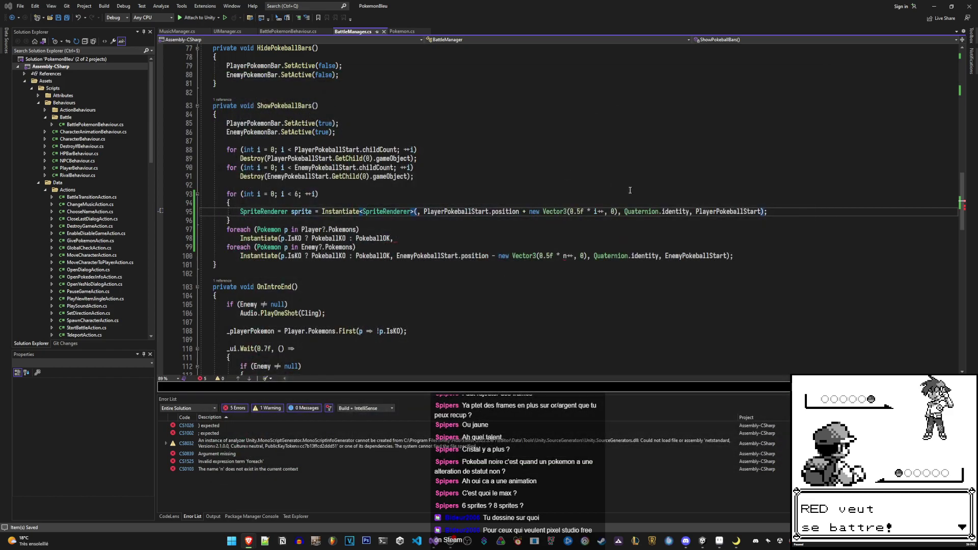
# Add a 'public GameObject Pokeball;' field under the Prefabs header
pyautogui.scroll(4, 514, 259)
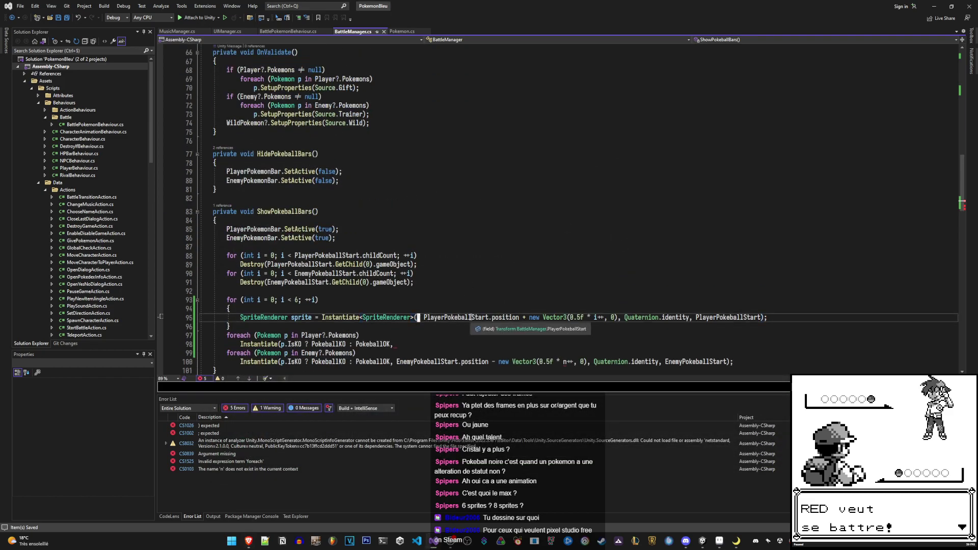
pyautogui.scroll(9, 459, 305)
pyautogui.scroll(4, 467, 311)
pyautogui.scroll(9, 467, 312)
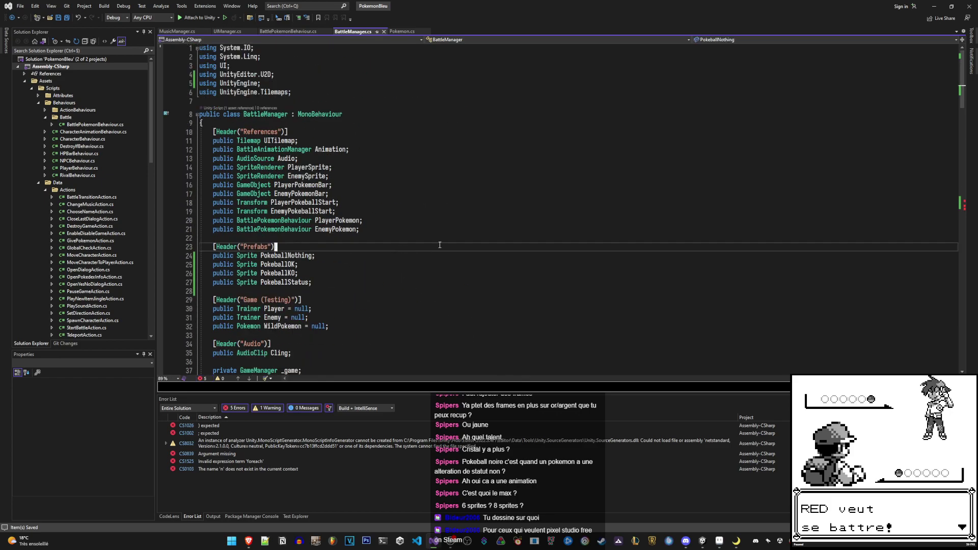
pyautogui.click(449, 244)
pyautogui.write('opublic ')
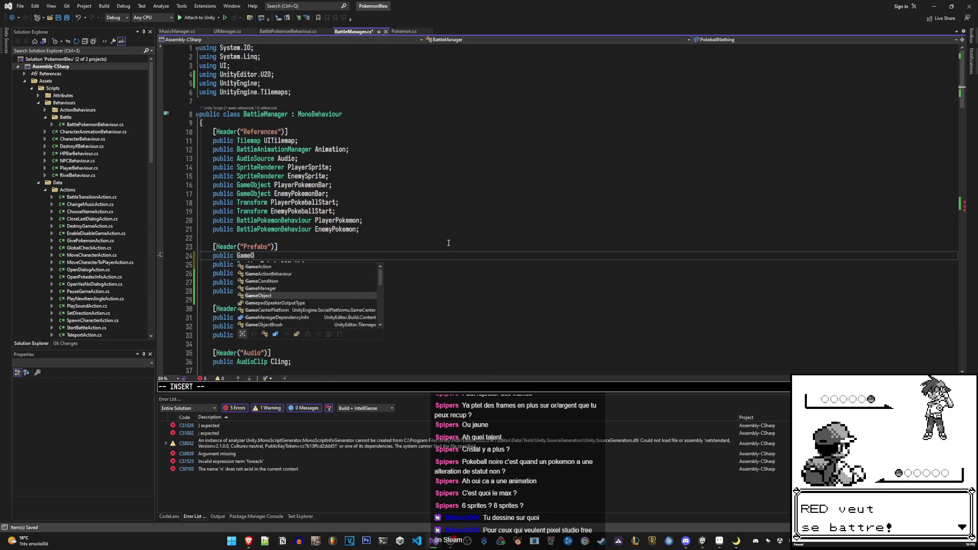
pyautogui.write('GameObject Pokeball')
pyautogui.press('Escape')
pyautogui.hotkey('ctrl', 's')
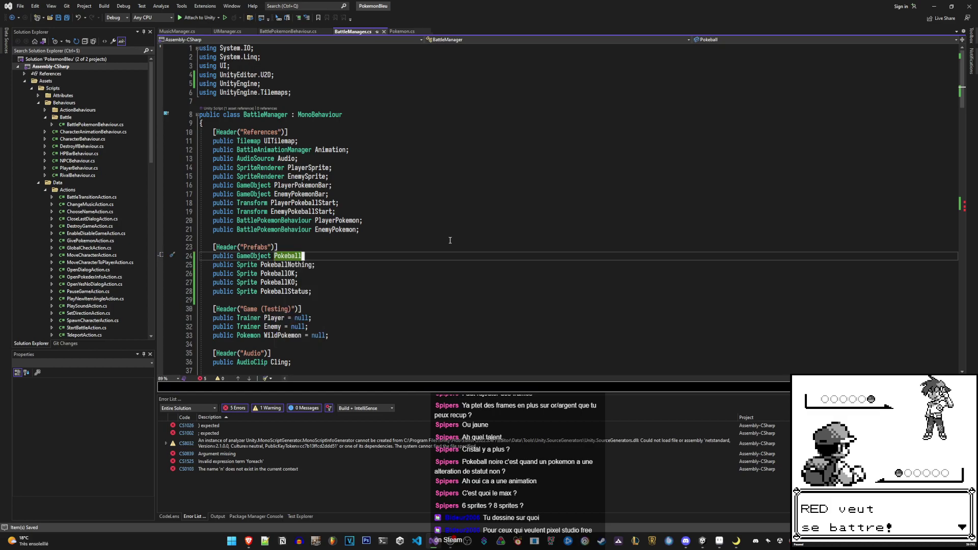
pyautogui.write(';')
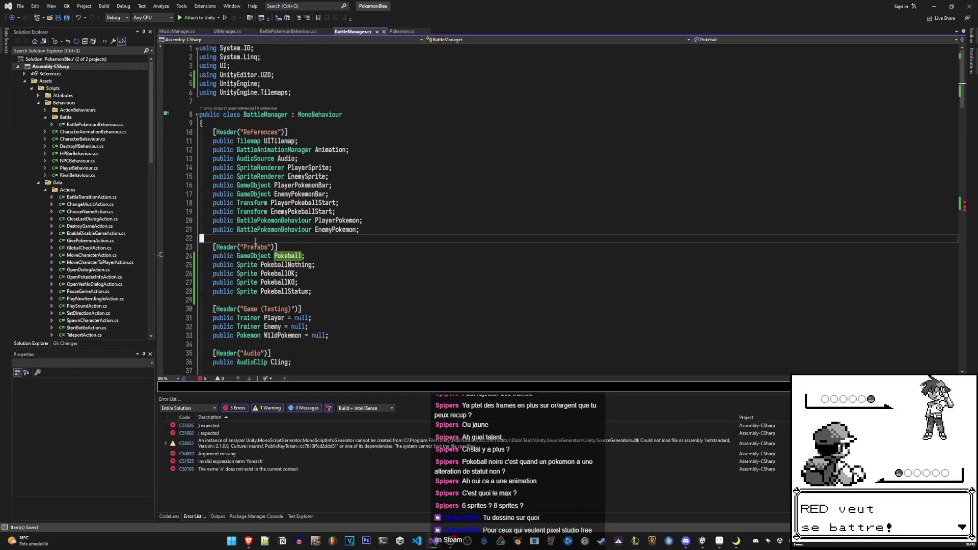
# Rename the header text to "Pokeball Bar" and save
pyautogui.press('Up')
pyautogui.write('ci"Pokemon Bar')
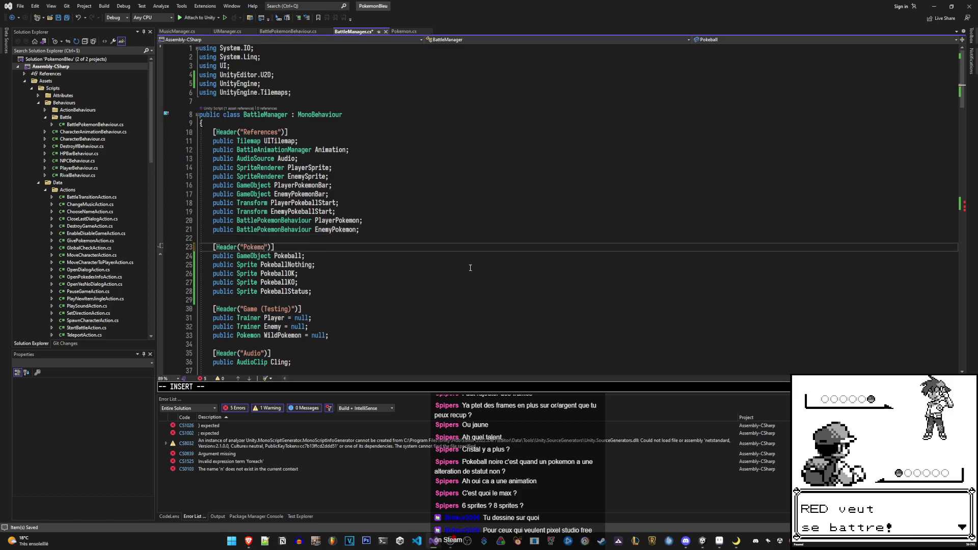
pyautogui.press('Left')
pyautogui.press('Left')
pyautogui.press('Left')
pyautogui.press('BackSpace')
pyautogui.press('BackSpace')
pyautogui.press('BackSpace')
pyautogui.write('ball')
pyautogui.press('Escape')
pyautogui.hotkey('ctrl', 's')
# Select the four Sprite field lines 25–28 below the Pokeball field
pyautogui.press('Down')
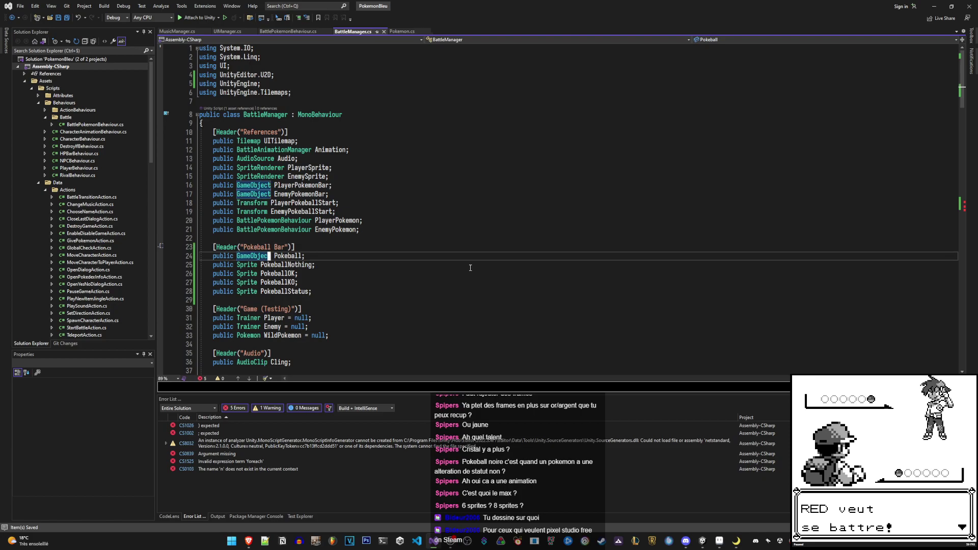
pyautogui.scroll(-2, 276, 250)
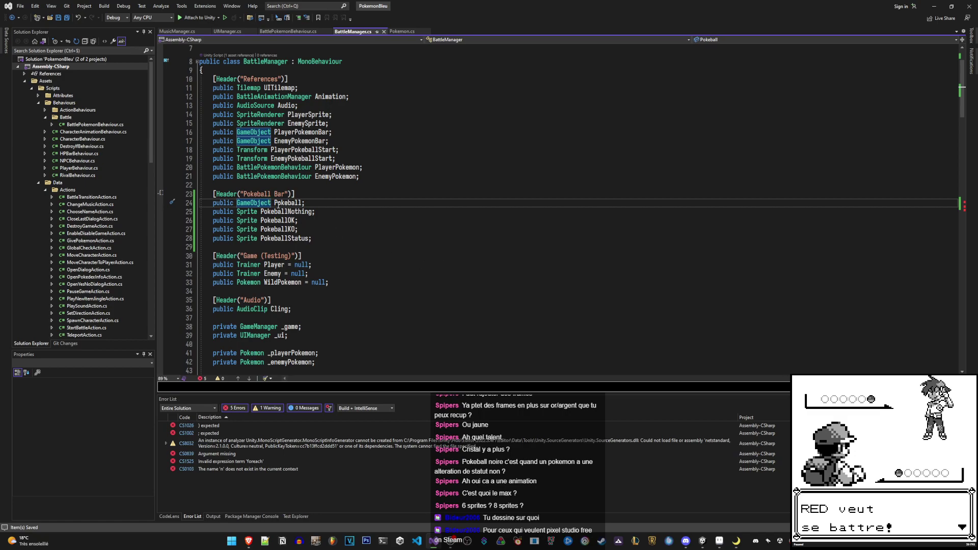
pyautogui.click(278, 204)
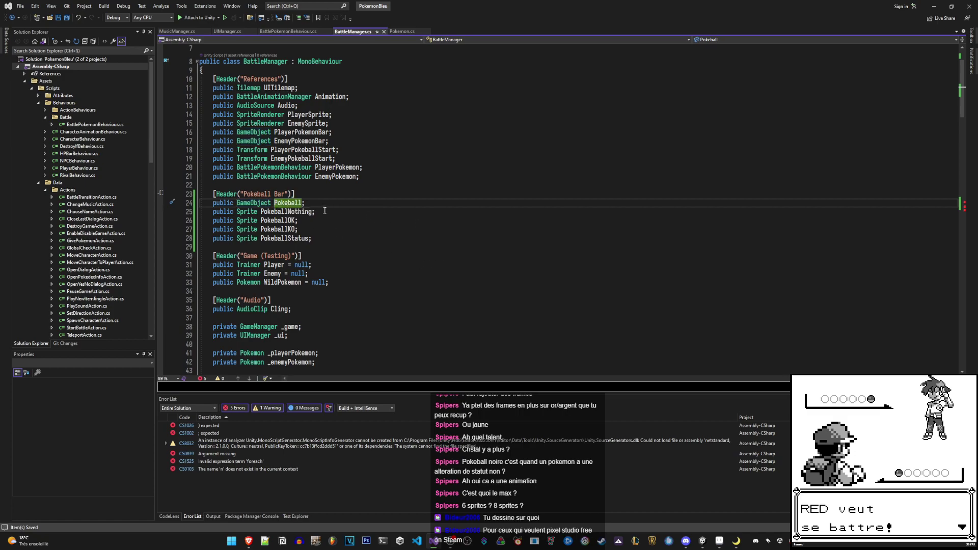
pyautogui.press('j')
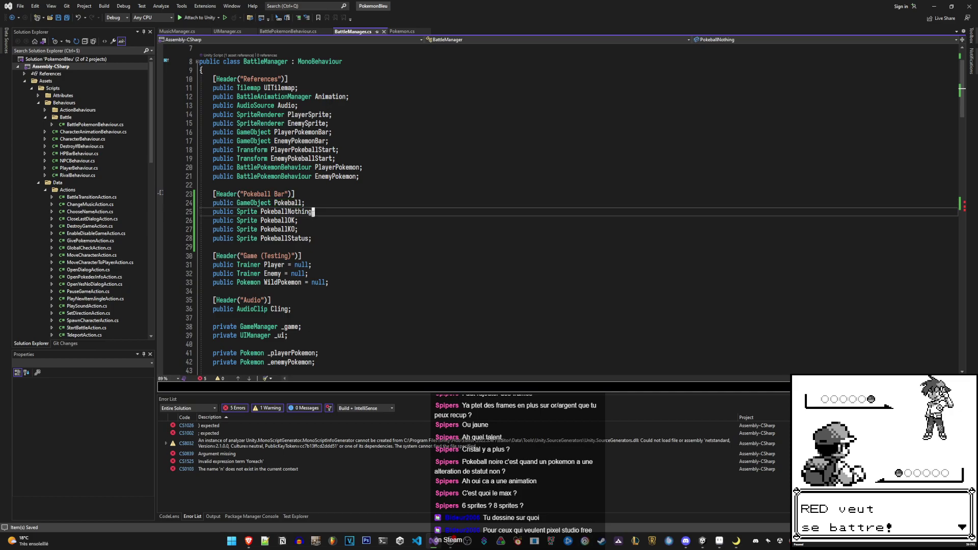
pyautogui.press('j')
pyautogui.press('j')
pyautogui.press('j')
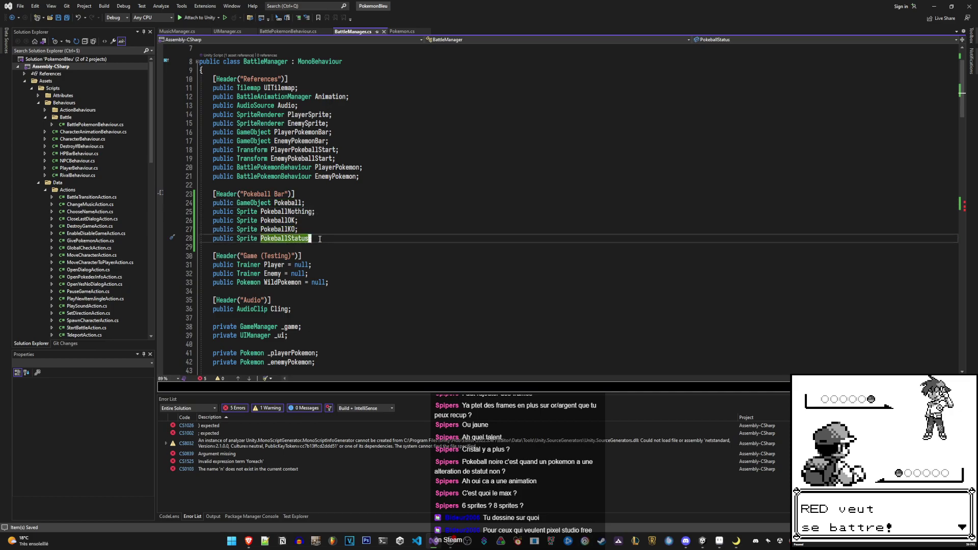
pyautogui.press('$')
pyautogui.press('v')
pyautogui.press('k')
pyautogui.press('k')
pyautogui.press('k')
pyautogui.press('0')
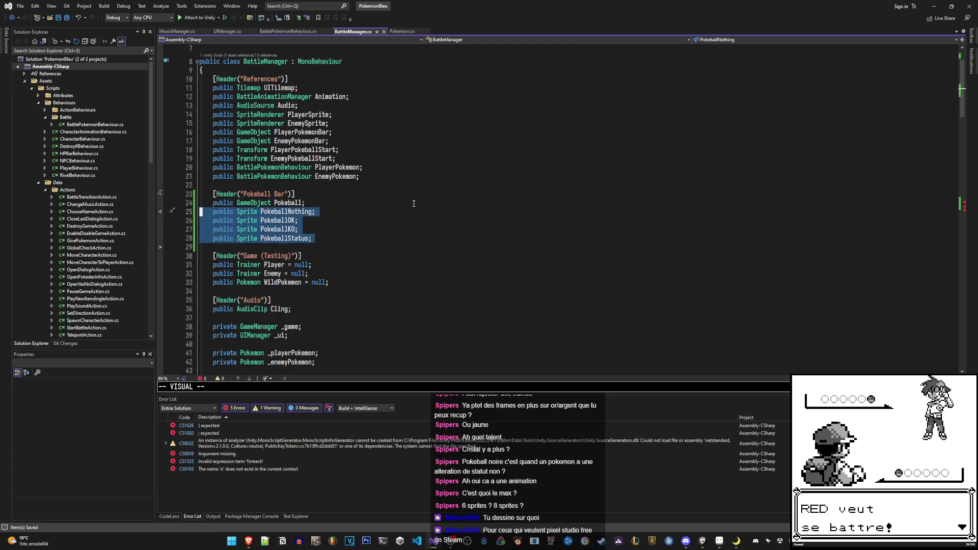
# Replace the four Sprite fields with one PokeballBarSpritesheet field named PokeballSpritesheet, then save
pyautogui.press('d')
pyautogui.hotkey('shift', 'o')
pyautogui.write('public SPriteshe')
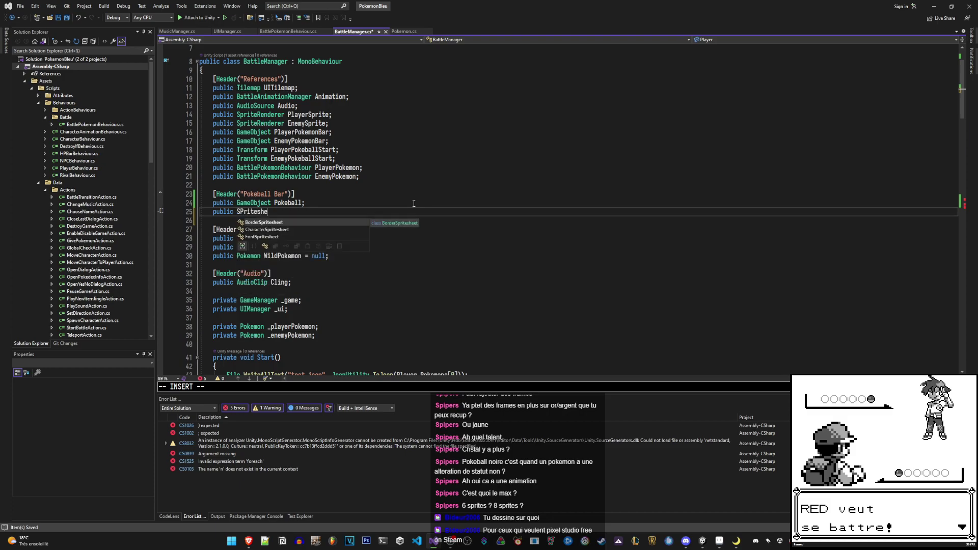
pyautogui.press('BackSpace')
pyautogui.press('BackSpace')
pyautogui.press('BackSpace')
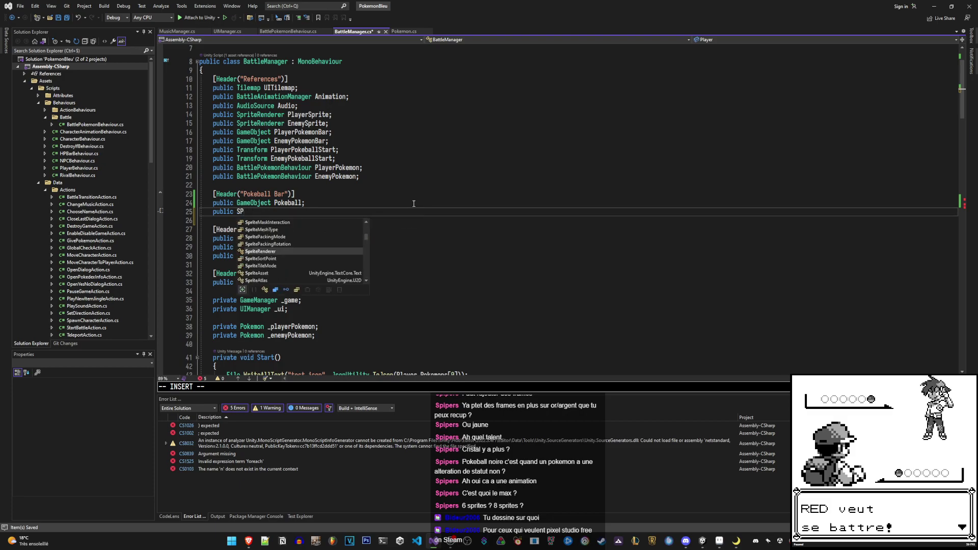
pyautogui.write('PokeballBa')
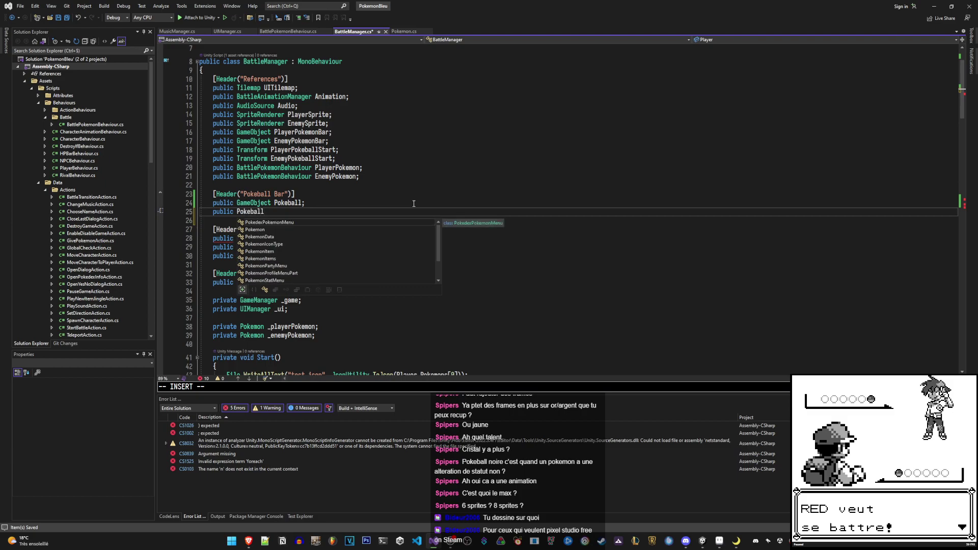
pyautogui.write('rSpri')
pyautogui.write('tesheet')
pyautogui.press('Escape')
pyautogui.hotkey('ctrl', 's')
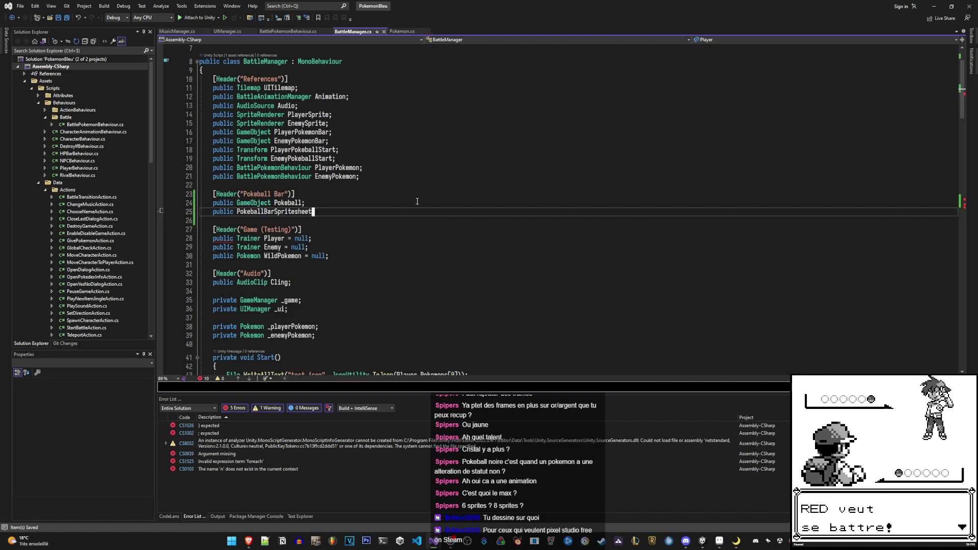
pyautogui.write('a Pokeball')
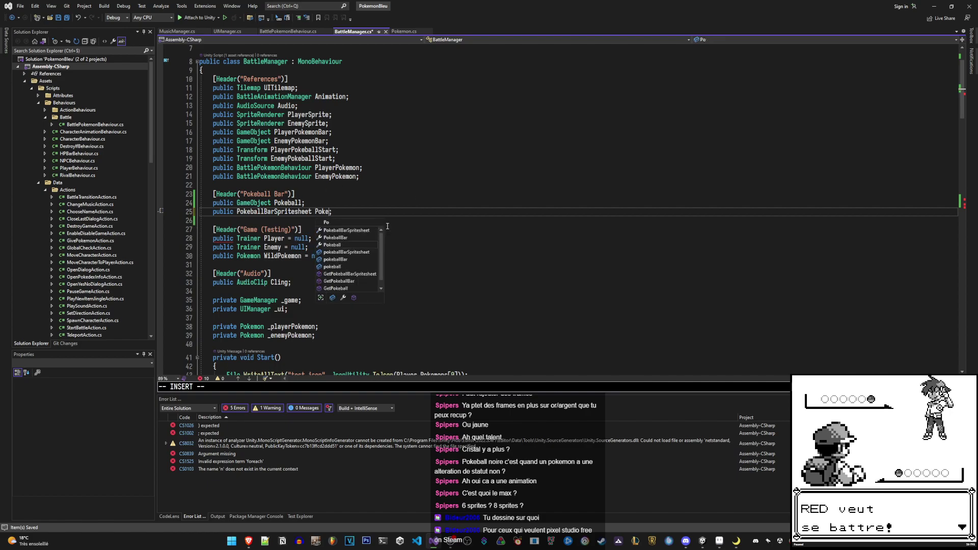
pyautogui.write('S;pritesheet')
pyautogui.press('Escape')
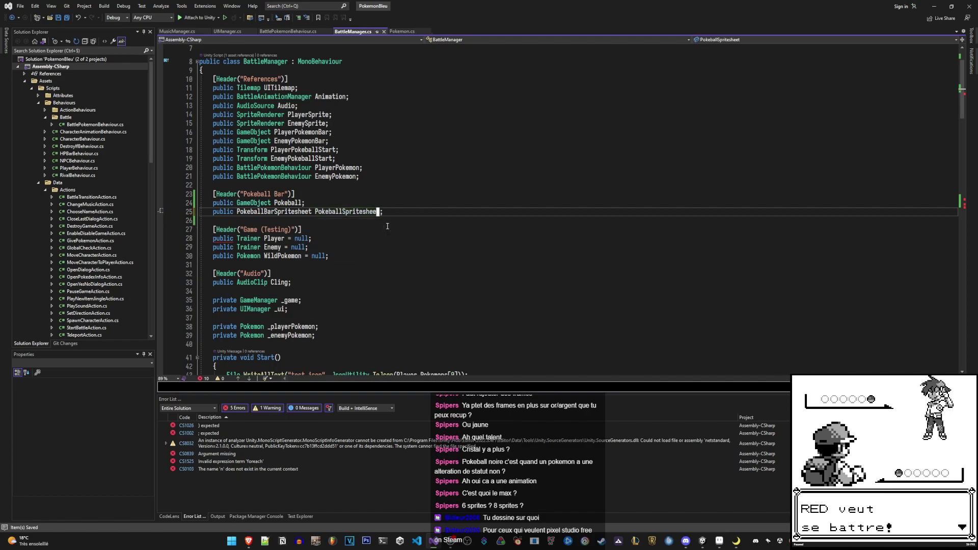
pyautogui.hotkey('ctrl', 's')
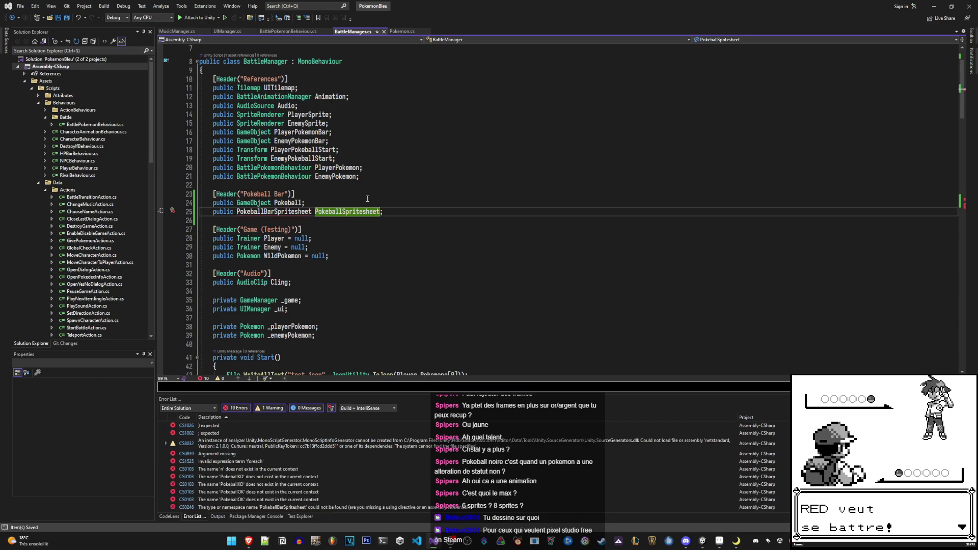
# Duplicate CharacterSpritesheet.cs and rename the copy PokeballBarSpritesheet.cs
pyautogui.press('k')
pyautogui.press('b')
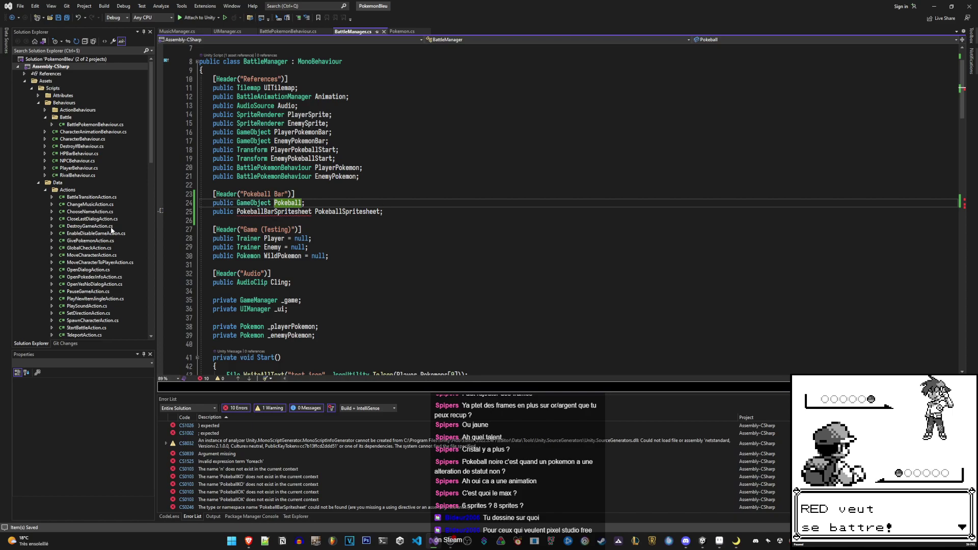
pyautogui.scroll(-5, 43, 185)
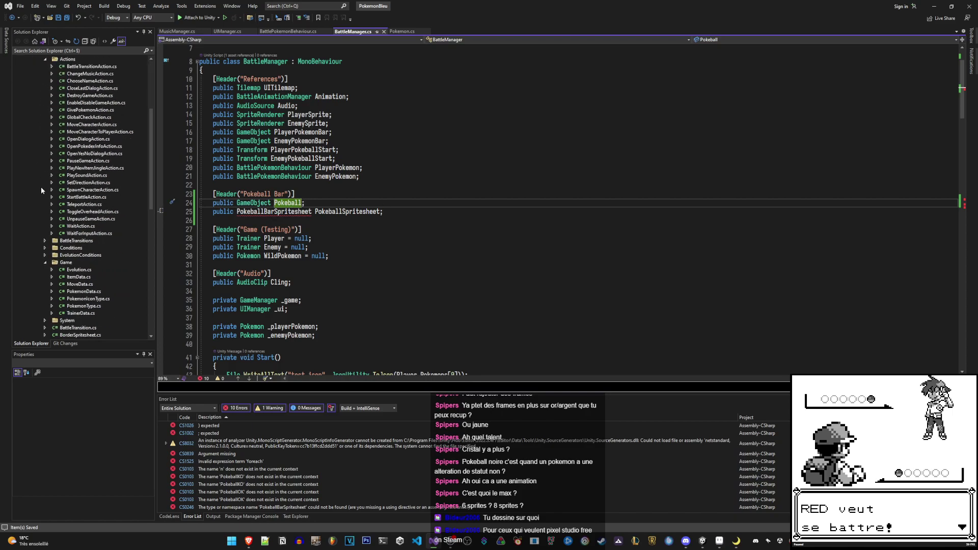
pyautogui.scroll(-4, 40, 188)
pyautogui.scroll(-2, 41, 186)
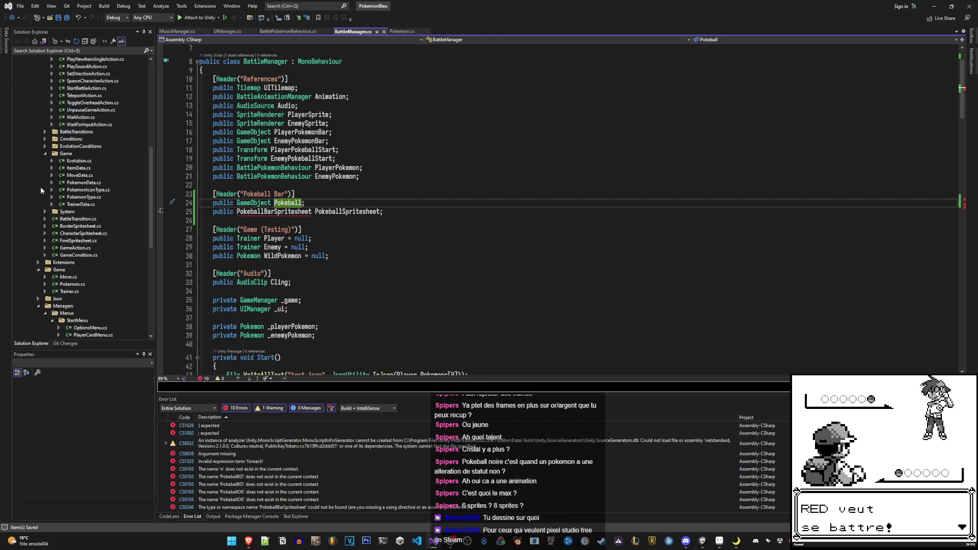
pyautogui.click(101, 233)
pyautogui.hotkey('ctrl', 'c')
pyautogui.hotkey('ctrl', 'v')
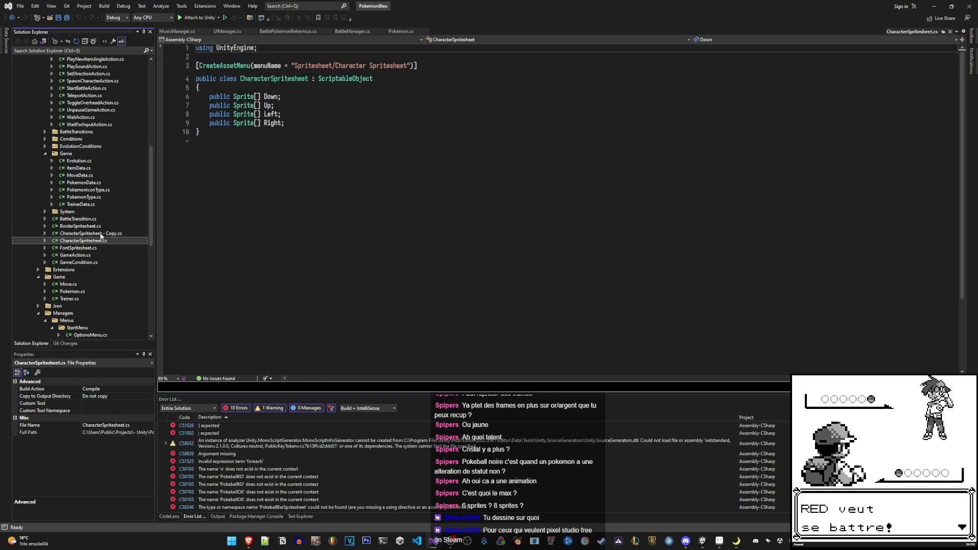
pyautogui.press('F2')
pyautogui.write('PokeballBarSpritesheet')
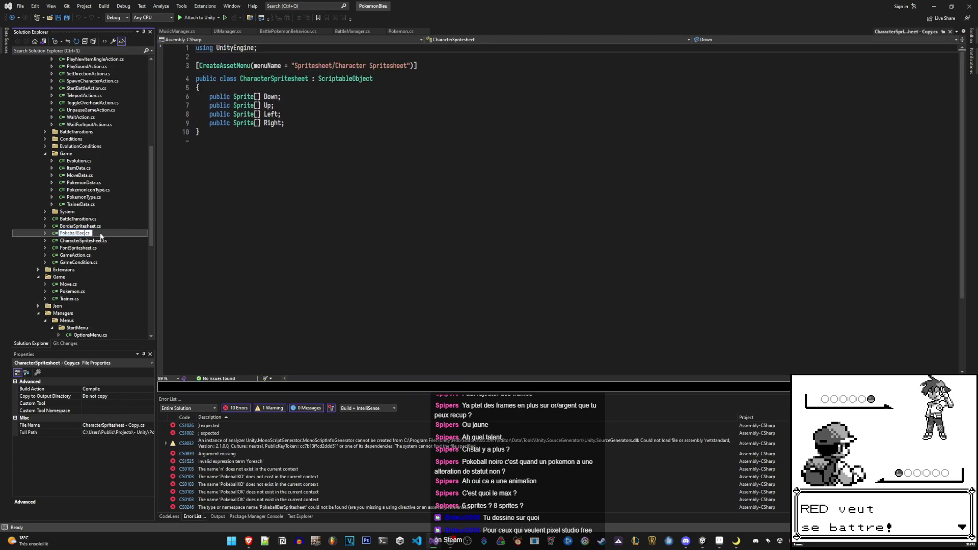
pyautogui.press('Return')
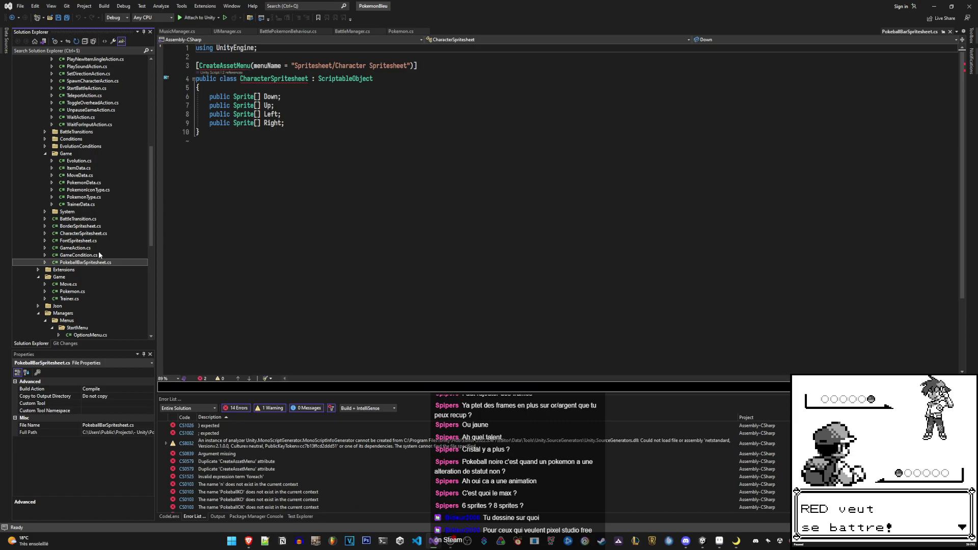
# Change the asset menu name to 'Spritesheet/Pokeball Bar' and save the script
pyautogui.click(334, 65)
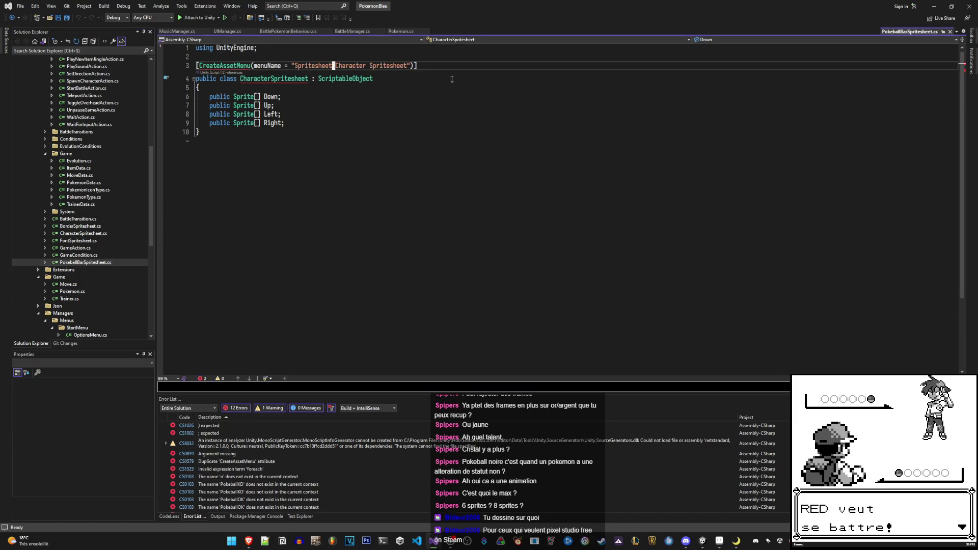
pyautogui.press('c')
pyautogui.press('t')
pyautogui.press('"')
pyautogui.write('Pokeba')
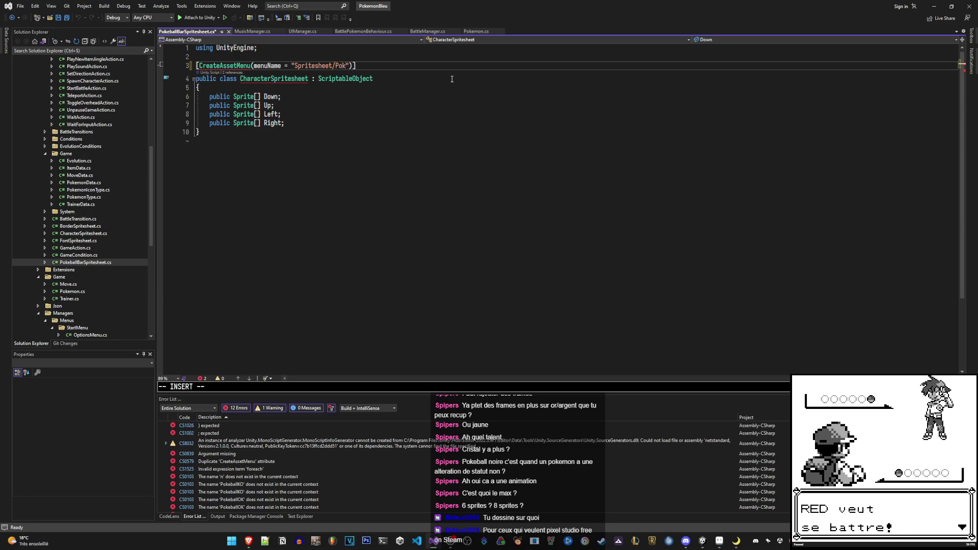
pyautogui.write('ll')
pyautogui.press('BackSpace')
pyautogui.press('BackSpace')
pyautogui.press('BackSpace')
pyautogui.write('ll Bar ')
pyautogui.write('Spr')
pyautogui.press('BackSpace')
pyautogui.press('BackSpace')
pyautogui.press('BackSpace')
pyautogui.press('Escape')
pyautogui.hotkey('ctrl', 's')
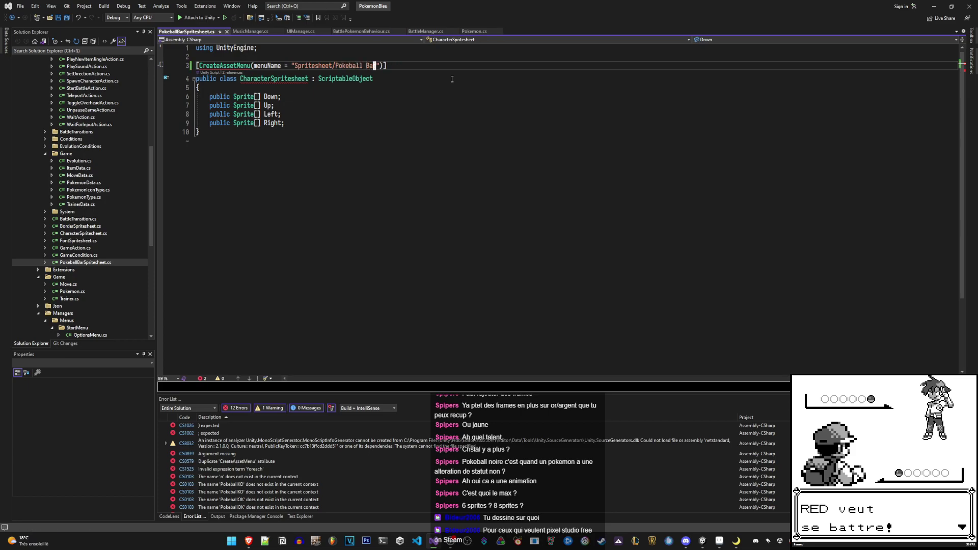
# Rename the class to PokeballBarSpritesheet and save
pyautogui.write('j')
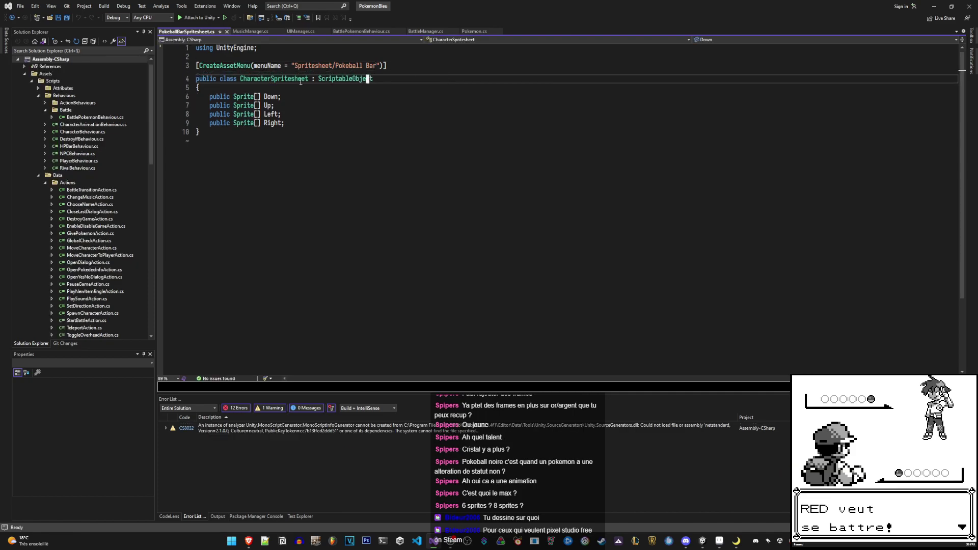
pyautogui.write('ciwPokeballBa')
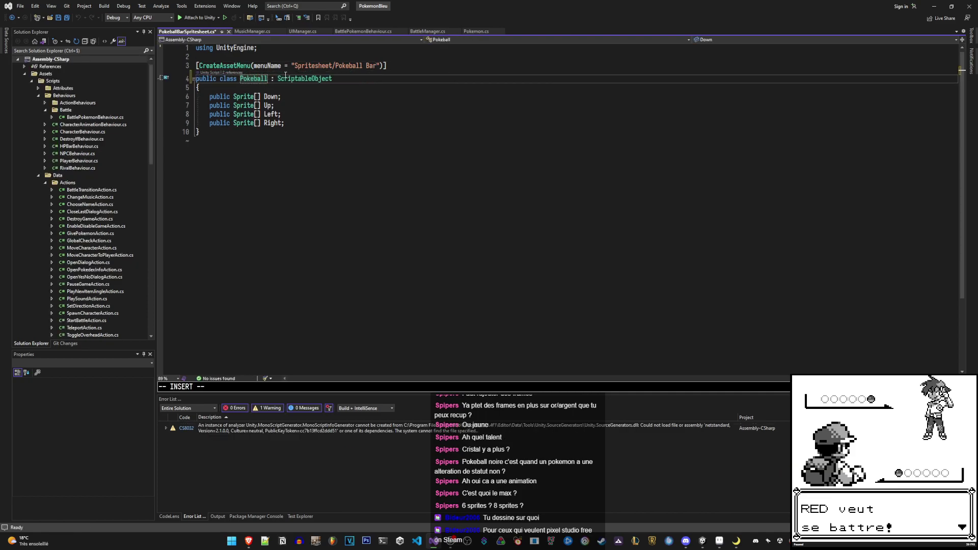
pyautogui.write('rSpritesheet')
pyautogui.press('Return')
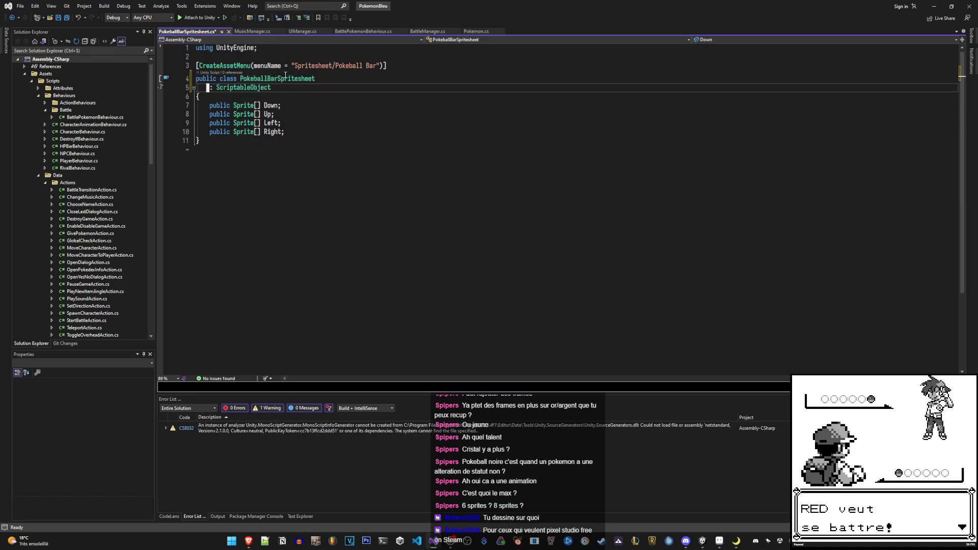
pyautogui.press('Escape')
pyautogui.press('k')
pyautogui.press('J')
pyautogui.hotkey('ctrl', 's')
# Turn the Down and Up sprite arrays into single Sprite fields named OK and KO
pyautogui.press('j')
pyautogui.press('j')
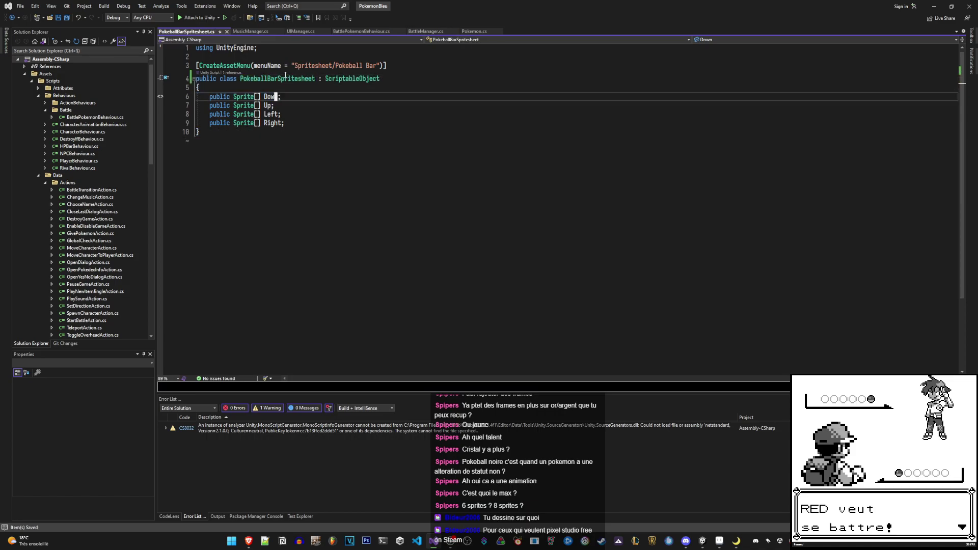
pyautogui.press('h')
pyautogui.press('h')
pyautogui.press('h')
pyautogui.press('x')
pyautogui.press('x')
pyautogui.write('wciw')
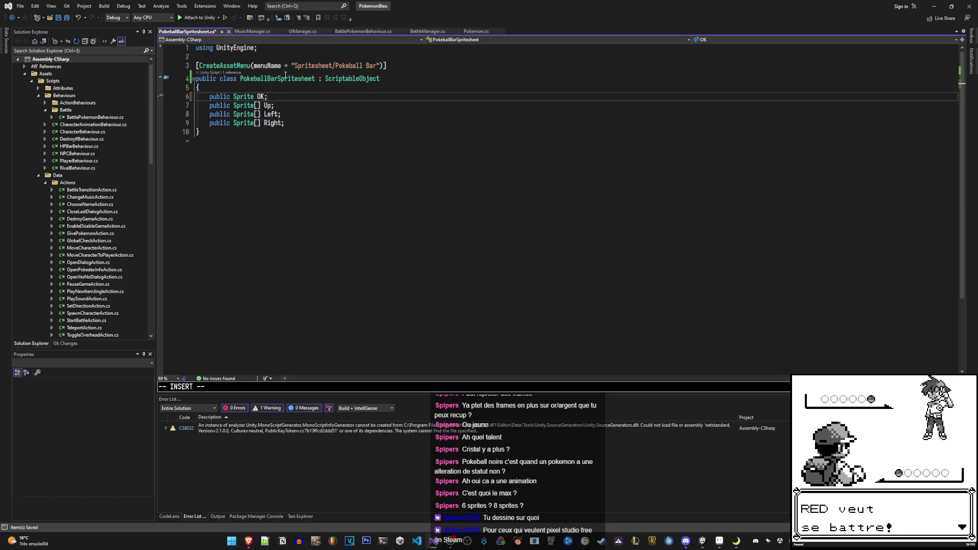
pyautogui.write('OK')
pyautogui.press('Escape')
pyautogui.press('j')
pyautogui.press('h')
pyautogui.press('h')
pyautogui.press('x')
pyautogui.press('x')
pyautogui.write('wciwKO')
pyautogui.press('Escape')
# Add a Sprite field named Empty, change Left to Status, and delete the Right field
pyautogui.write('k')
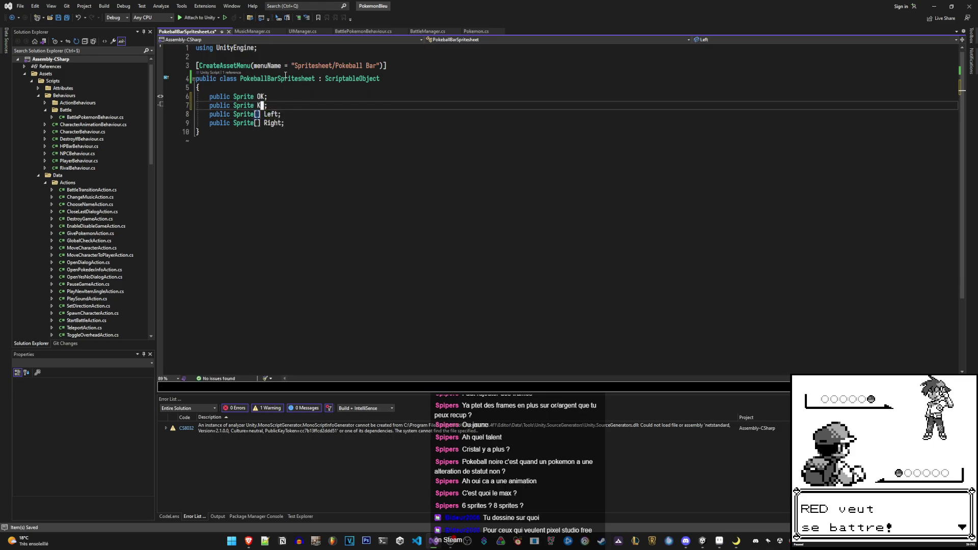
pyautogui.write('Opublic Sprite E')
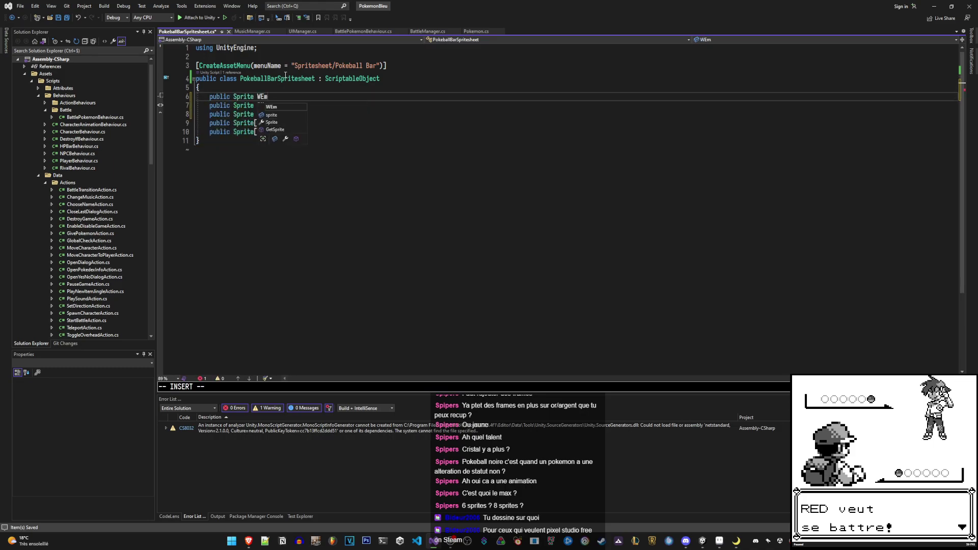
pyautogui.write('mpty;')
pyautogui.press('Down')
pyautogui.press('Down')
pyautogui.press('Down')
pyautogui.press('End')
pyautogui.press('BackSpace')
pyautogui.press('BackSpace')
pyautogui.press('BackSpace')
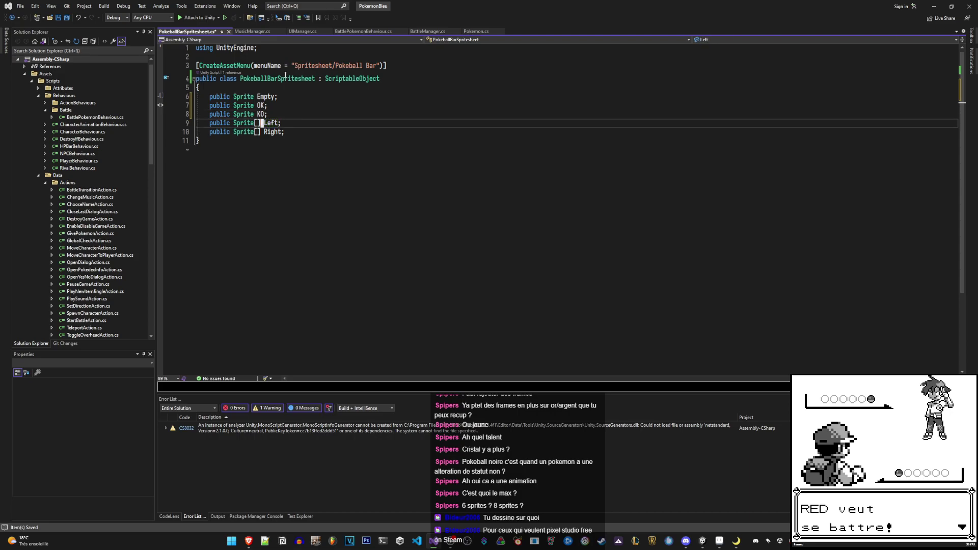
pyautogui.press('BackSpace')
pyautogui.press('BackSpace')
pyautogui.press('BackSpace')
pyautogui.write('Status;')
pyautogui.press('Escape')
pyautogui.press('j')
pyautogui.press('d')
pyautogui.press('d')
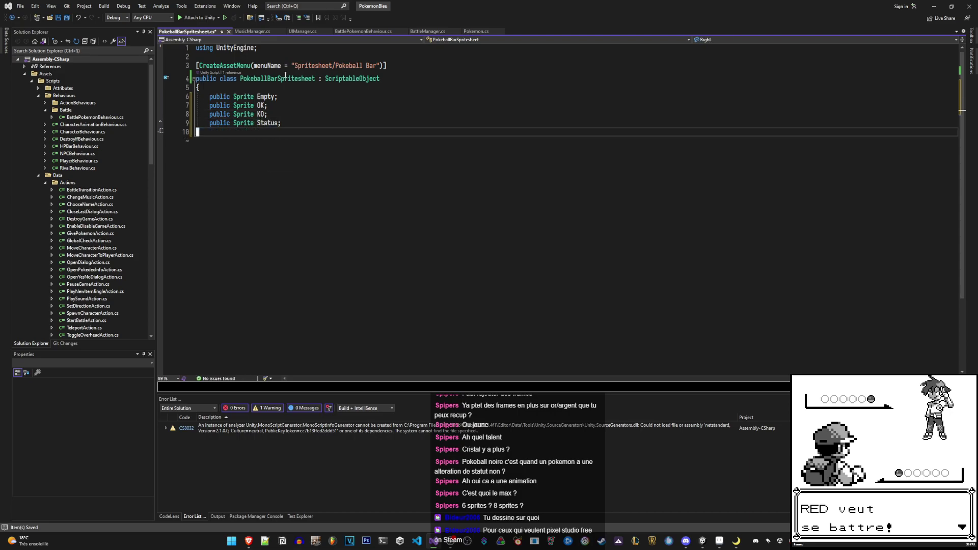
pyautogui.press('k')
# Correct the remaining field names so the sprites read Empty, OK, KO and Status
pyautogui.press('$')
pyautogui.press('h')
pyautogui.press('h')
pyautogui.write('mpaired')
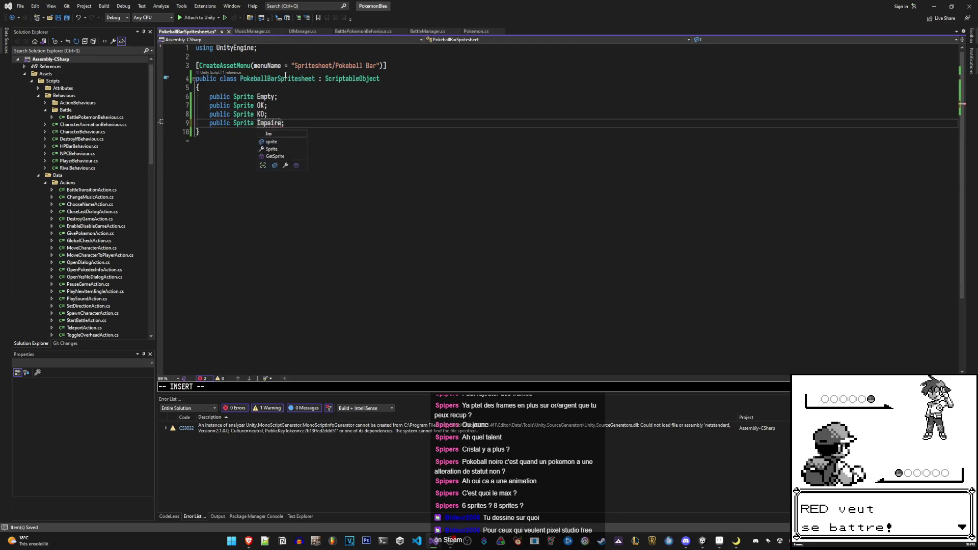
pyautogui.press('Escape')
pyautogui.press('k')
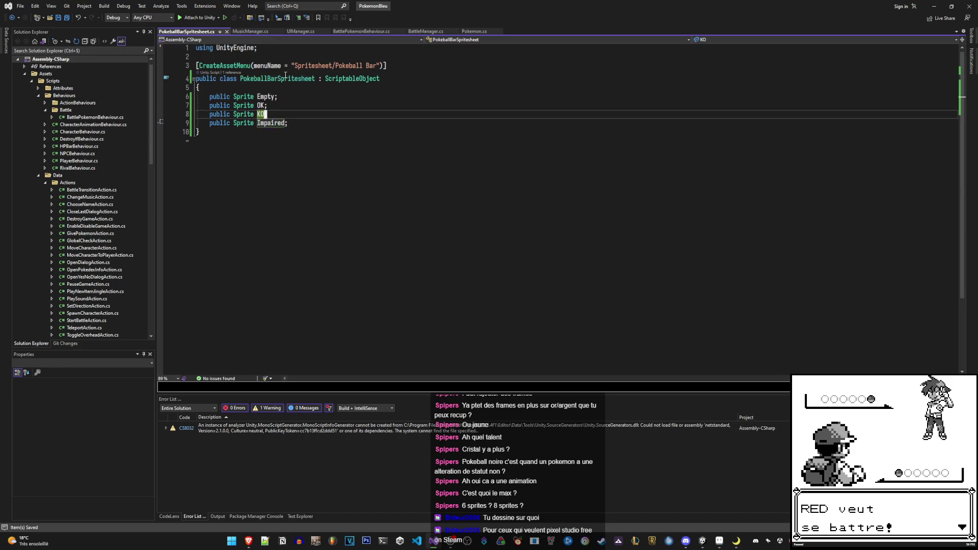
pyautogui.write('jcwStatu')
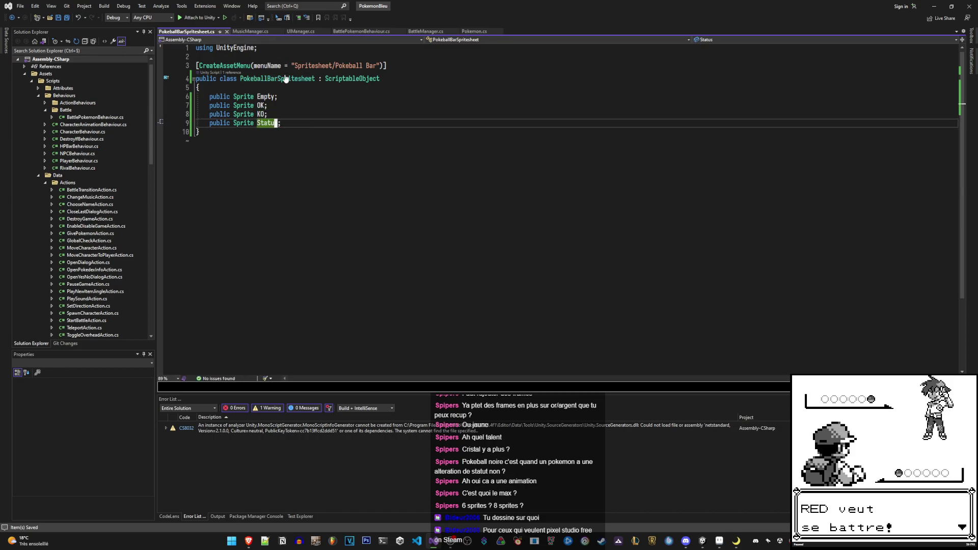
pyautogui.write('s')
pyautogui.press('Escape')
pyautogui.press('k')
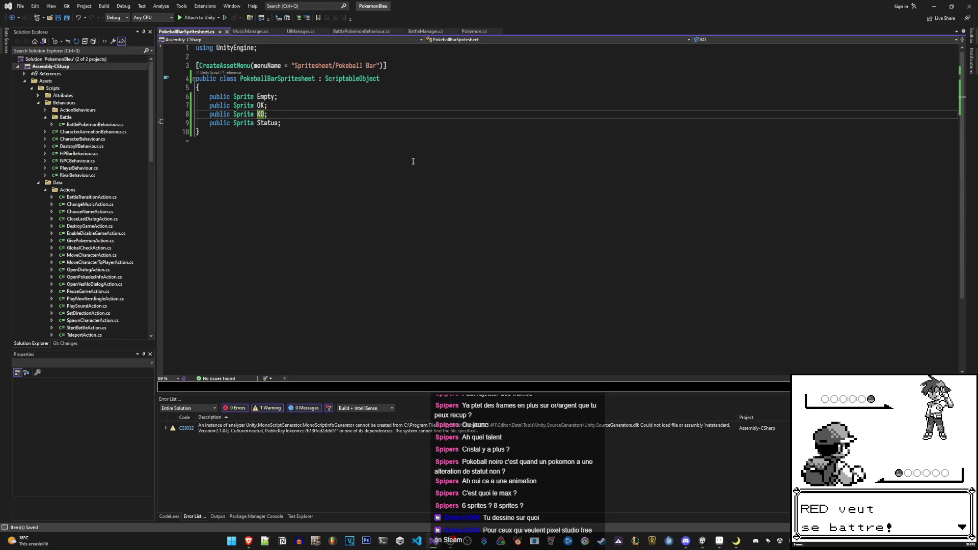
# In BattleManager.cs, change the type on the Pokeball line to SpriteRenderer
pyautogui.click(425, 31)
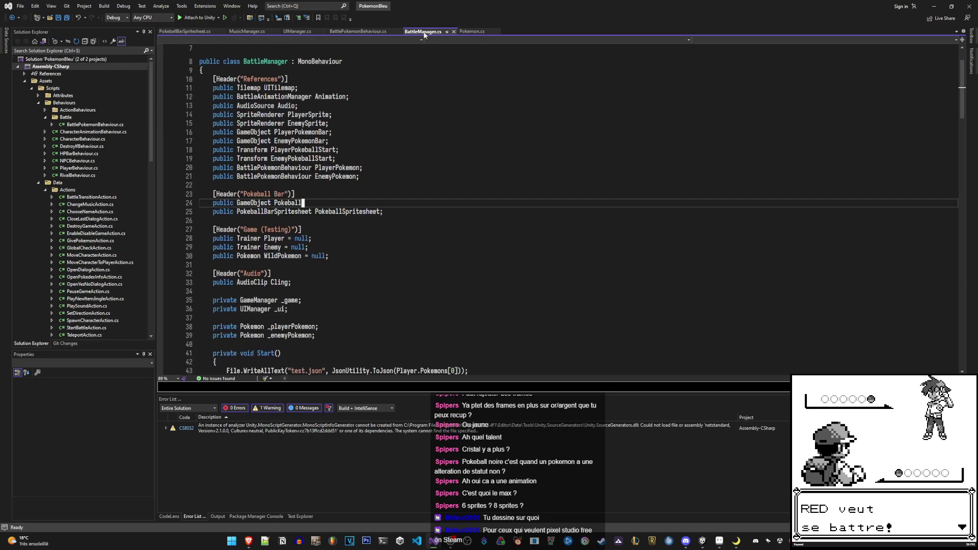
pyautogui.write(';')
pyautogui.scroll(-5, 358, 254)
pyautogui.scroll(3, 357, 254)
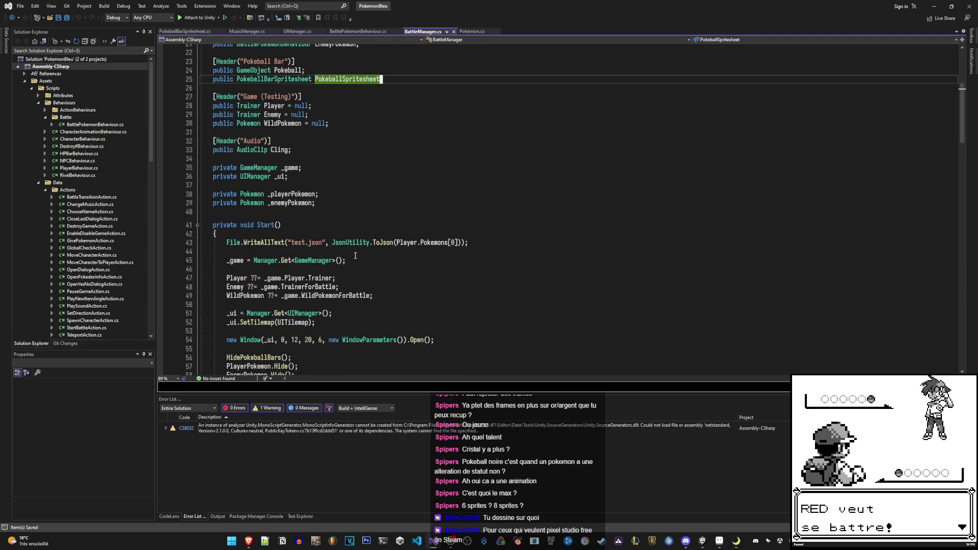
pyautogui.click(264, 149)
pyautogui.write('ciwSpri')
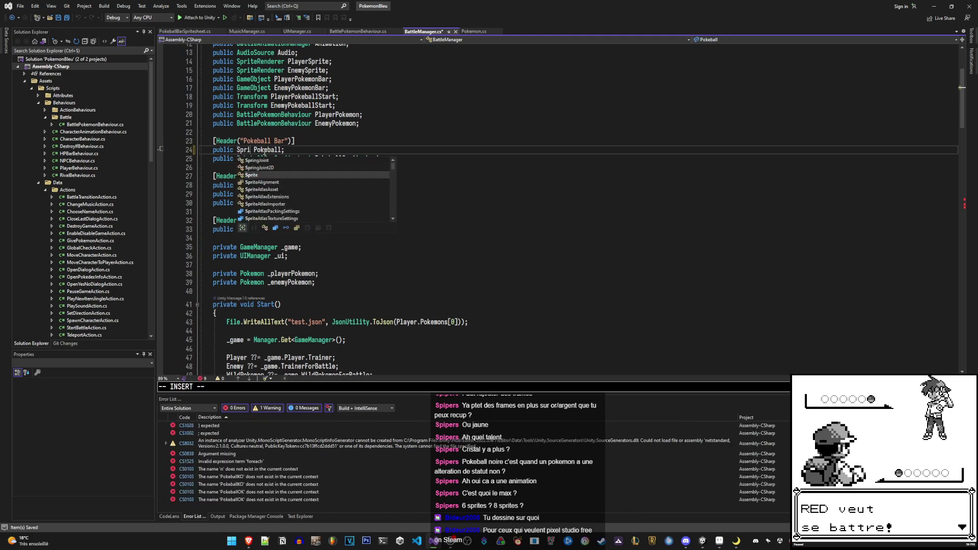
pyautogui.write('iteRenderer')
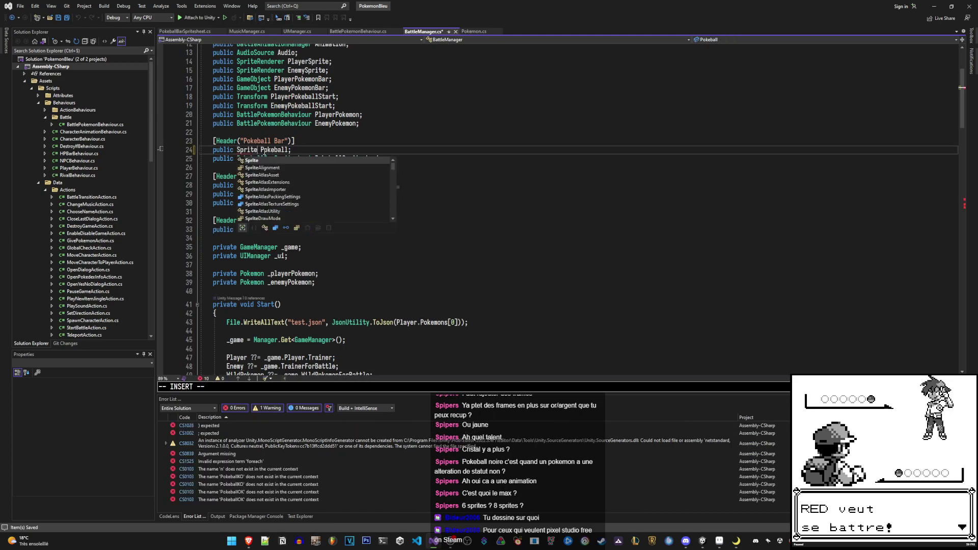
pyautogui.press('Escape')
# Make the loop's Instantiate call spawn the Pokeball prefab
pyautogui.scroll(-15, 400, 230)
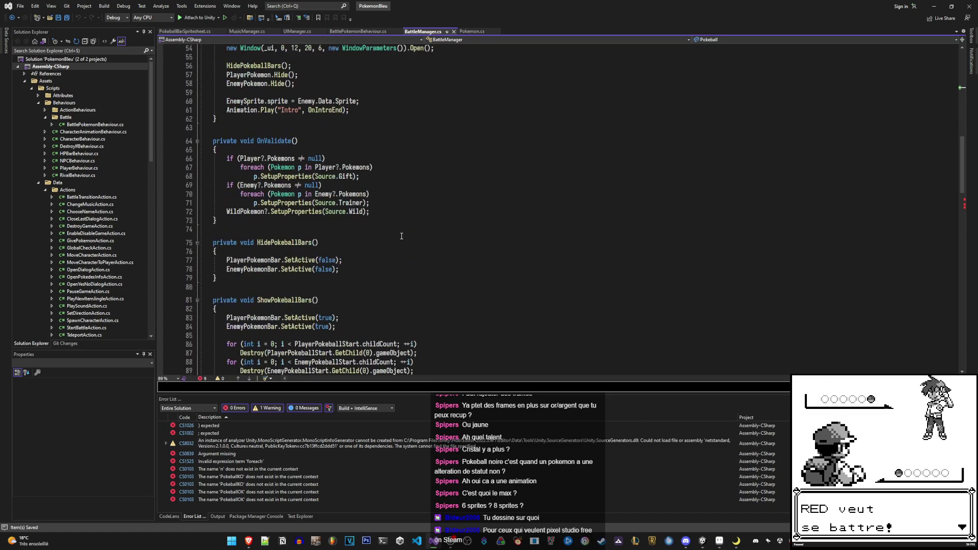
pyautogui.scroll(-4, 383, 230)
pyautogui.click(361, 247)
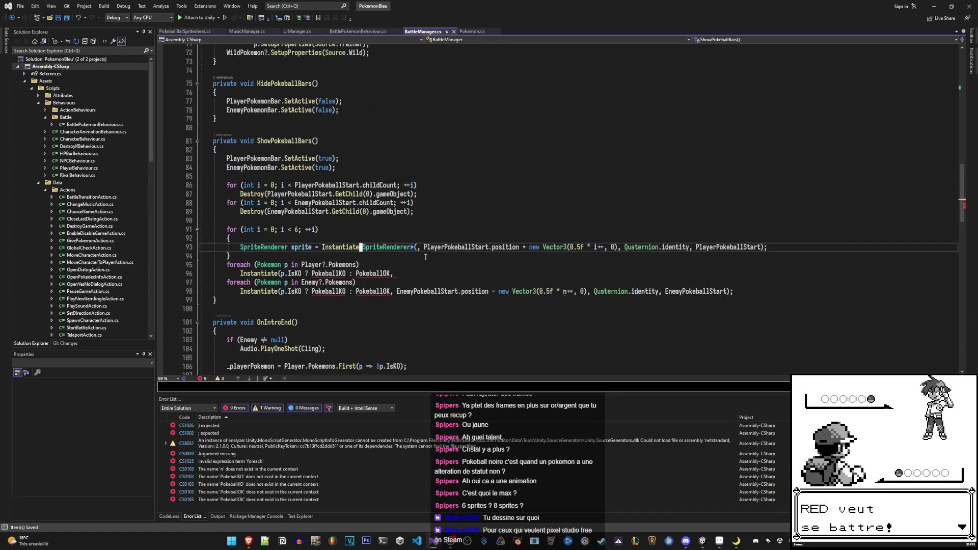
pyautogui.press('d')
pyautogui.press('t')
pyautogui.press(',')
pyautogui.write('Pokeball')
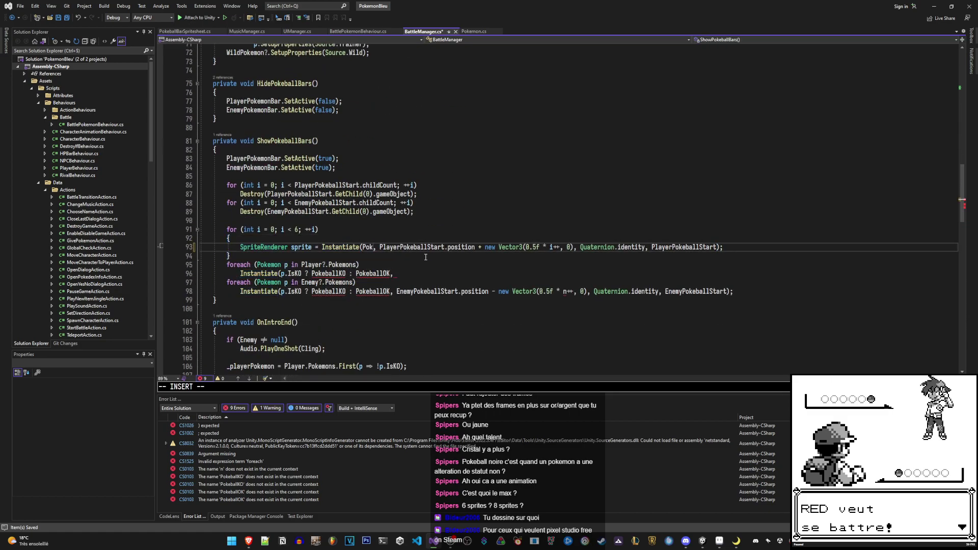
pyautogui.press('Escape')
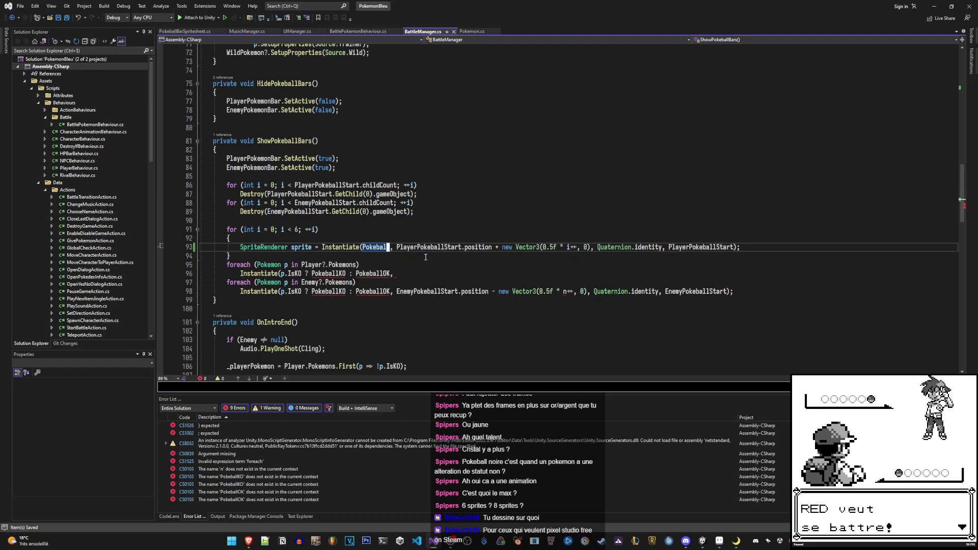
# Start a 'sprite.sprite =' assignment with an 'if (p' condition above it
pyautogui.write('o')
pyautogui.write('sprite.sprite =')
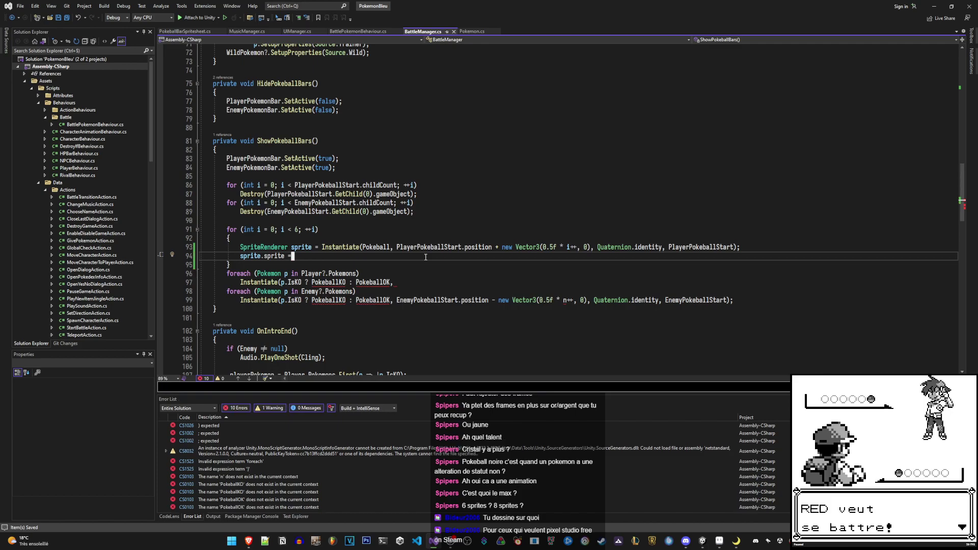
pyautogui.press('Up')
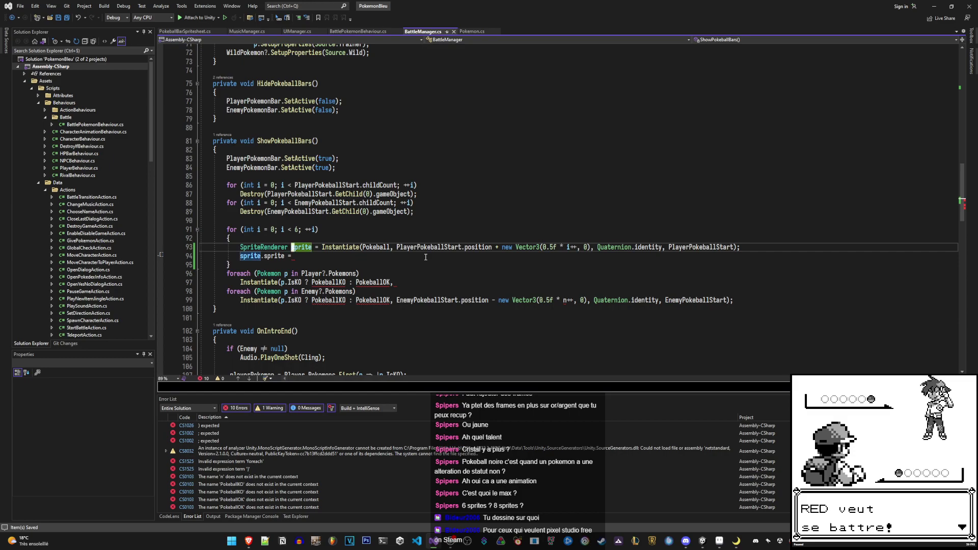
pyautogui.write('oif (p')
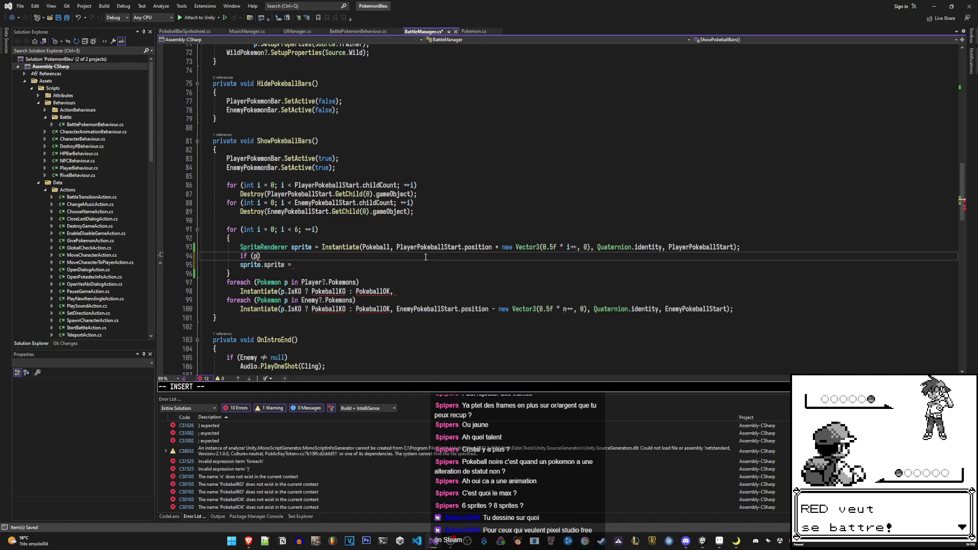
# Add 'Pokemon p = Player.Pokemons[i];' above the sprite creation and save
pyautogui.press('Escape')
pyautogui.press('k')
pyautogui.hotkey('shift', 'o')
pyautogui.write('Pokemon p = P')
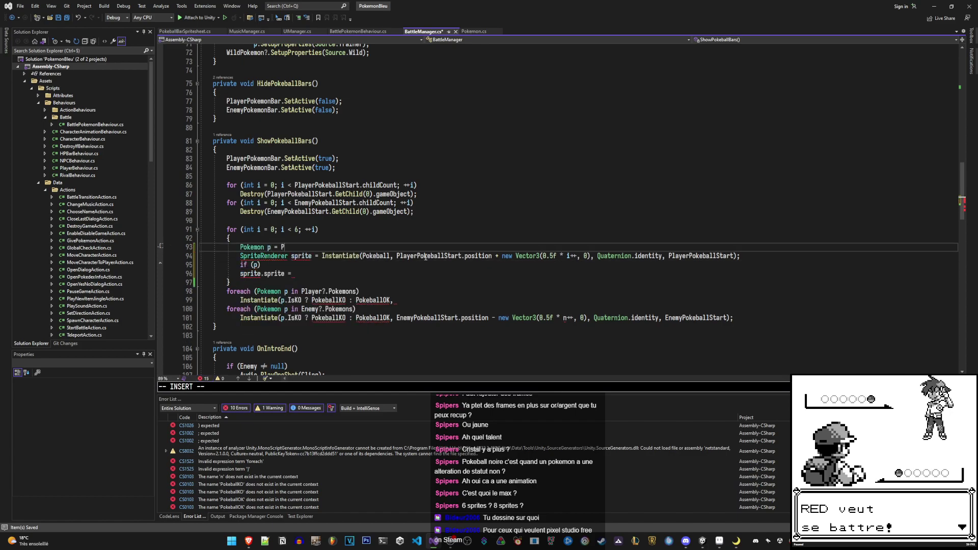
pyautogui.write('layer?')
pyautogui.write('.Pokemons[i];')
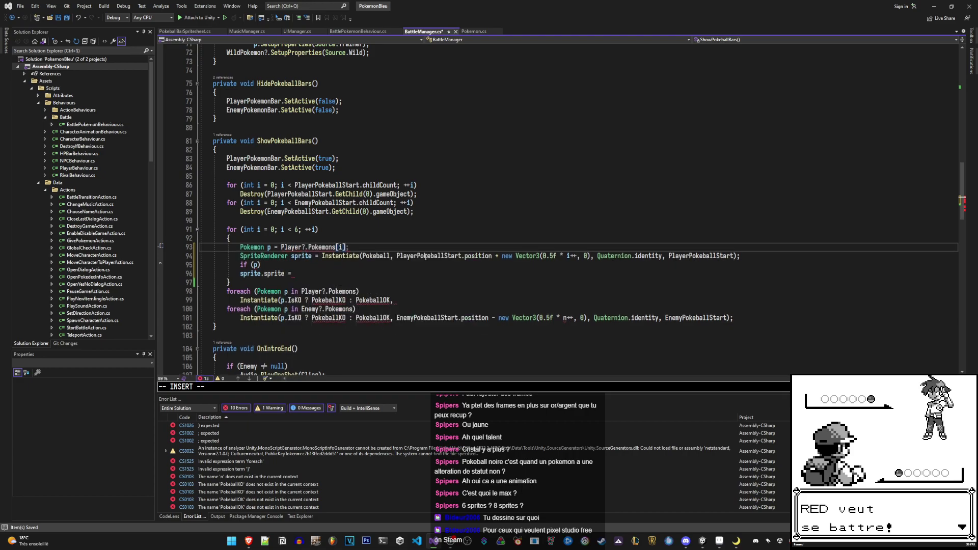
pyautogui.press('Escape')
pyautogui.hotkey('ctrl', 's')
pyautogui.press('h')
pyautogui.press('h')
pyautogui.press('h')
pyautogui.press('h')
pyautogui.press('h')
pyautogui.press('h')
pyautogui.press('x')
pyautogui.press('k')
pyautogui.press('k')
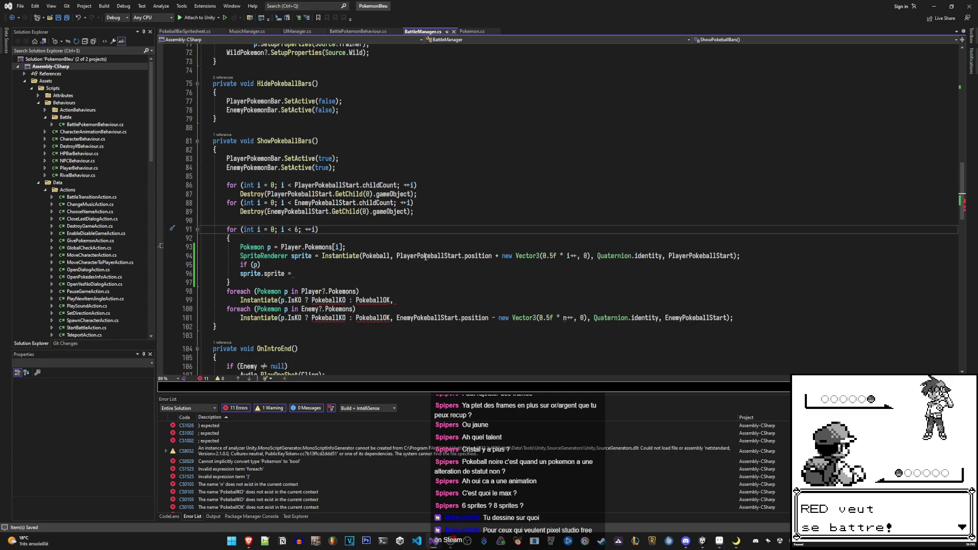
# Make the first condition test p.IsKO for a fainted Pokémon
pyautogui.press('j')
pyautogui.press('j')
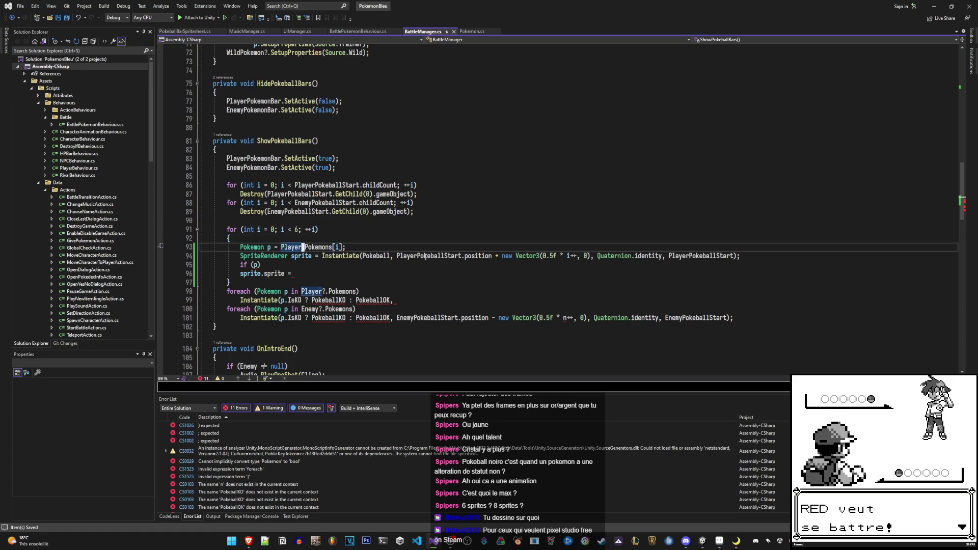
pyautogui.press('j')
pyautogui.press('j')
pyautogui.press('j')
pyautogui.press('k')
pyautogui.press('k')
pyautogui.press('k')
pyautogui.press('w')
pyautogui.press('j')
pyautogui.press('j')
pyautogui.press('j')
pyautogui.write('k')
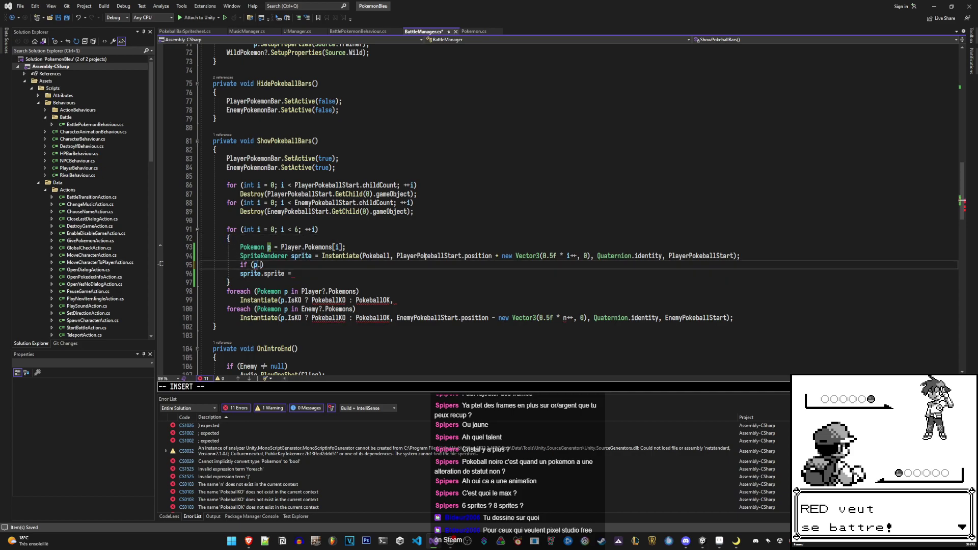
pyautogui.write('Is')
pyautogui.press('Tab')
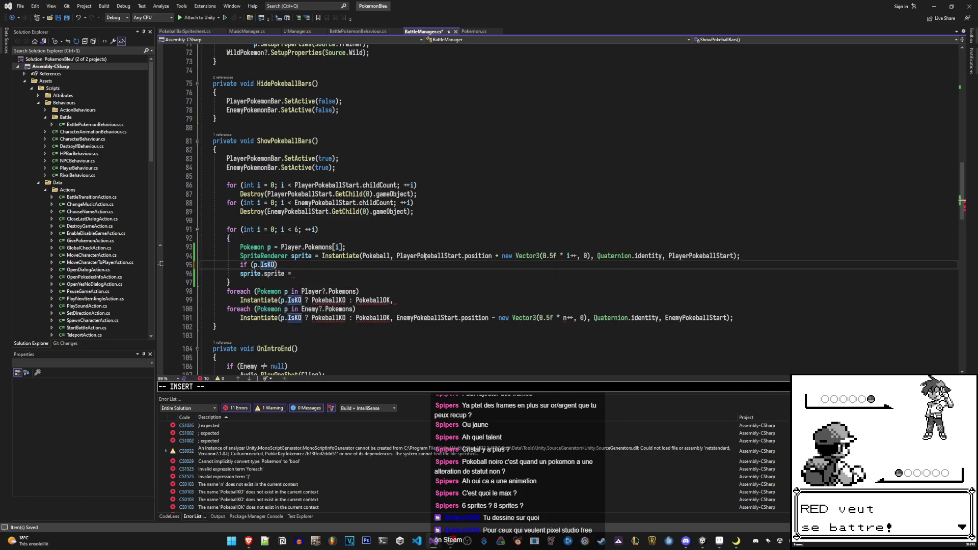
# Assign PokeballSpritesheet.KO to the sprite under the IsKO check
pyautogui.press('Down')
pyautogui.press('End')
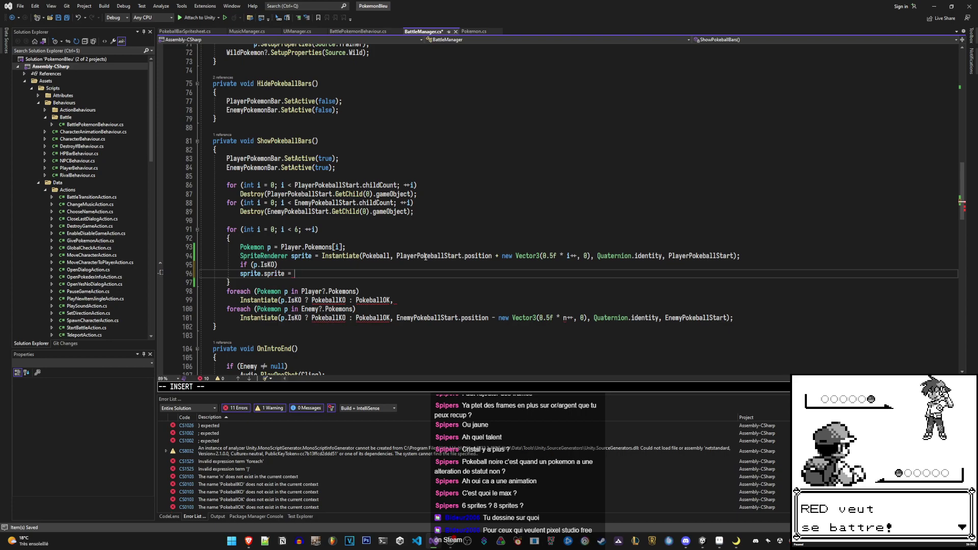
pyautogui.write('Pokebal')
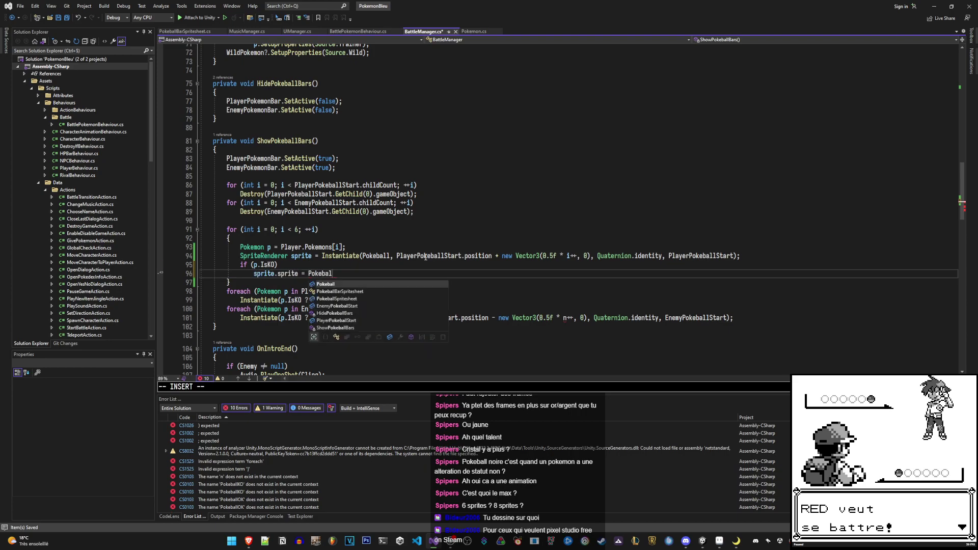
pyautogui.press('Down')
pyautogui.press('Down')
pyautogui.press('Up')
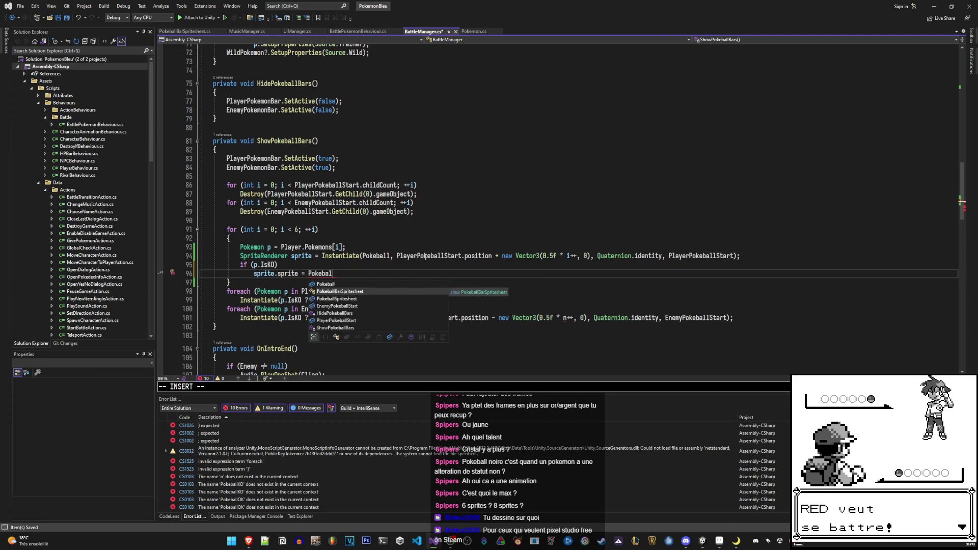
pyautogui.press('Down')
pyautogui.write('.')
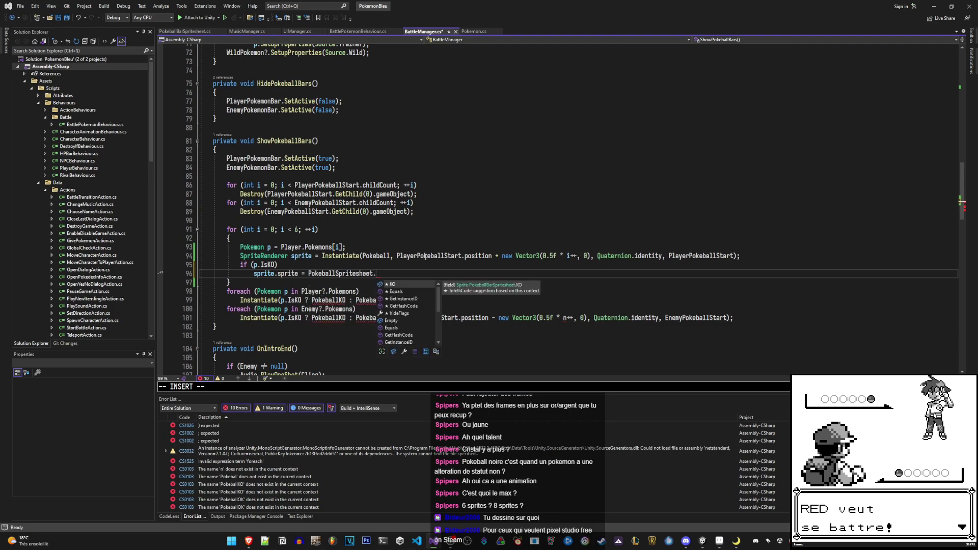
pyautogui.write('KO;')
# Add an else-if for p.Status != Status.Normal assigning PokeballSpritesheet.Status
pyautogui.press('Return')
pyautogui.write('else if (p.')
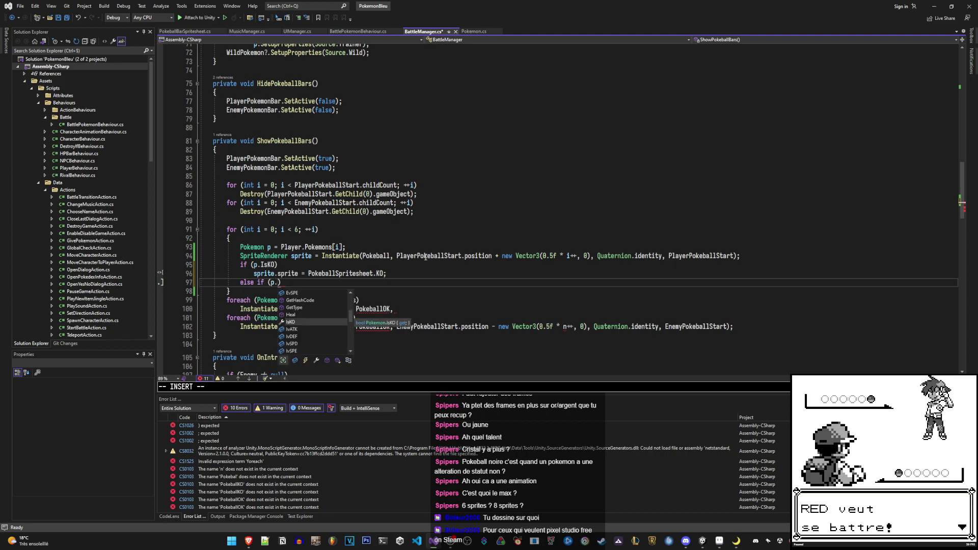
pyautogui.write('Is')
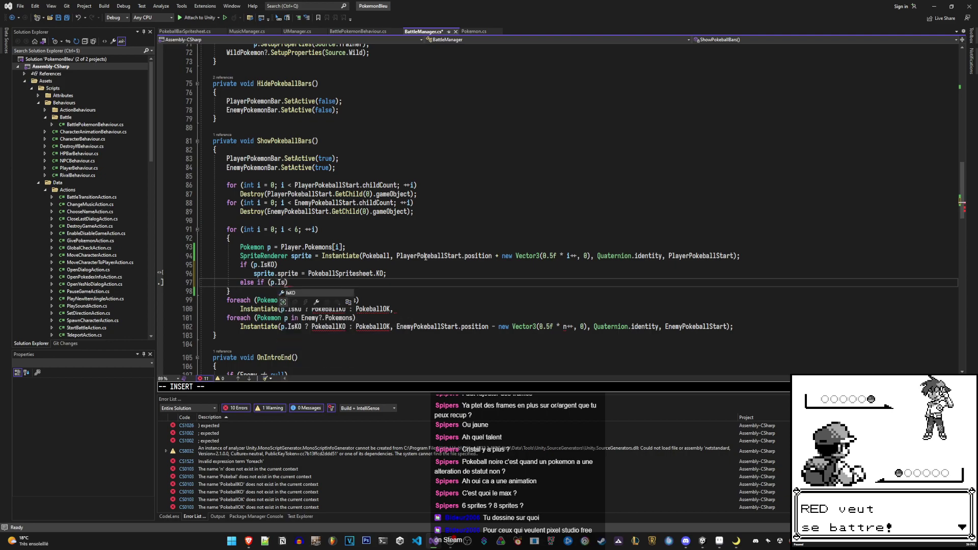
pyautogui.press('BackSpace')
pyautogui.press('BackSpace')
pyautogui.press('BackSpace')
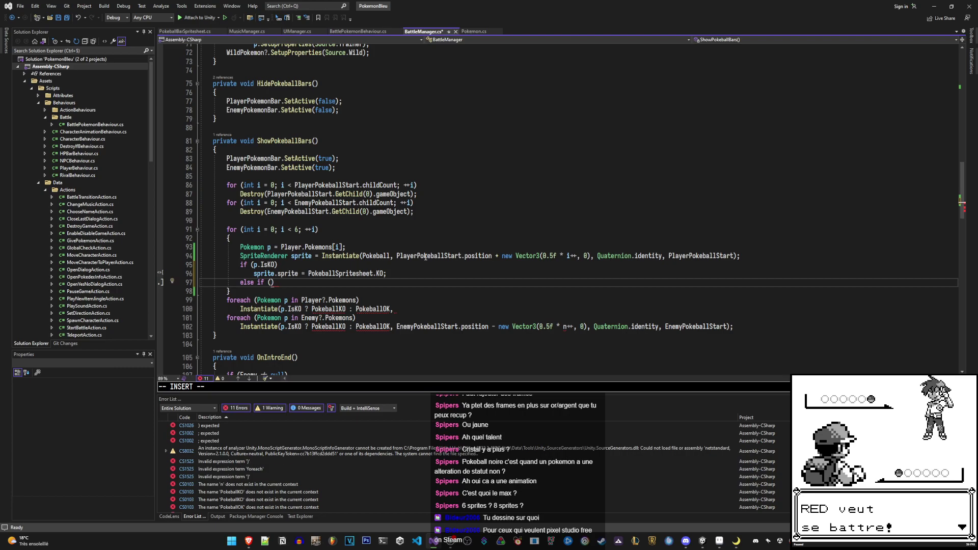
pyautogui.write('p.')
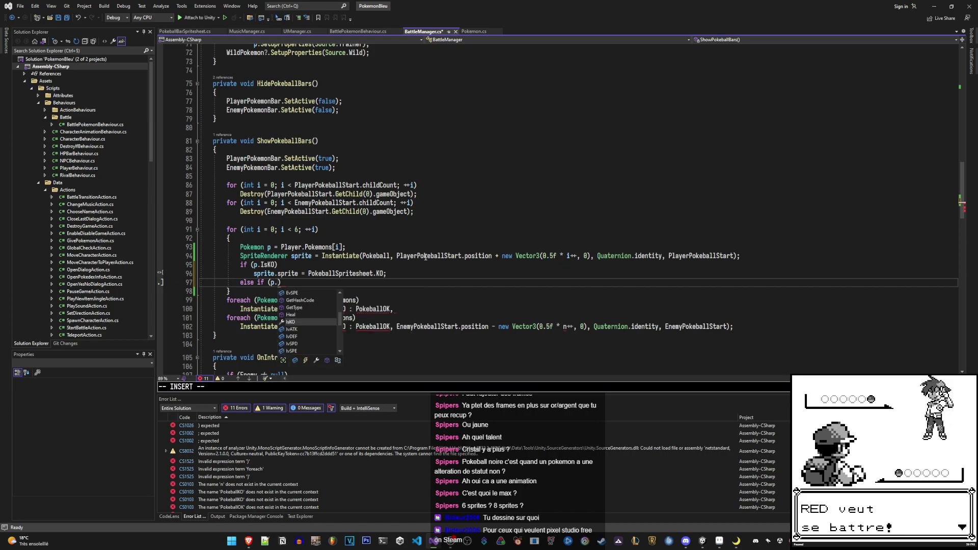
pyautogui.write('Status')
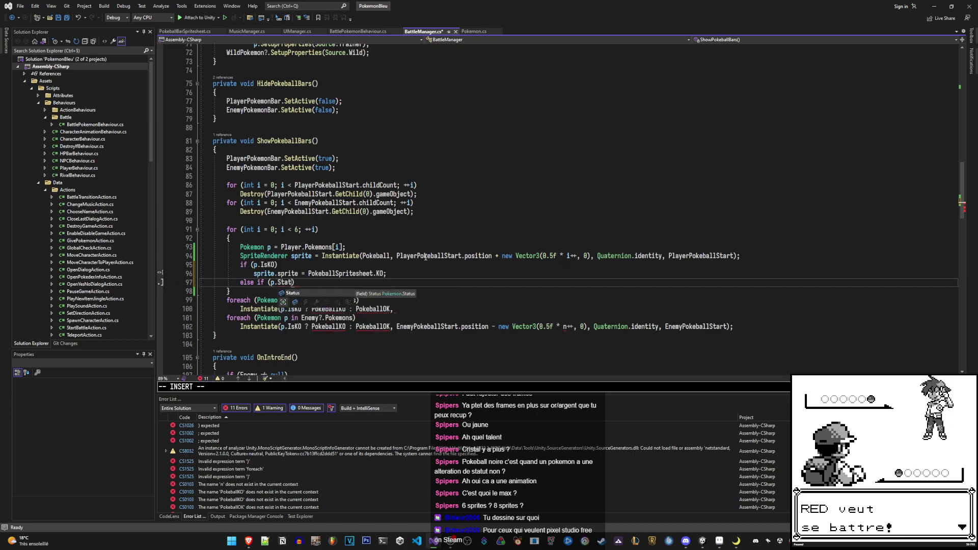
pyautogui.write(' !=')
pyautogui.write(' Status.Normal')
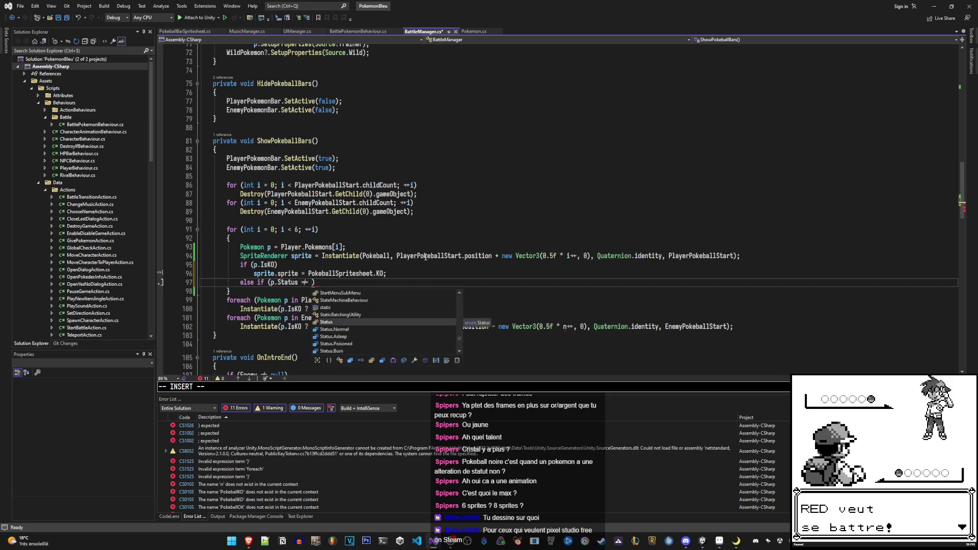
pyautogui.press('Return')
pyautogui.write('spri')
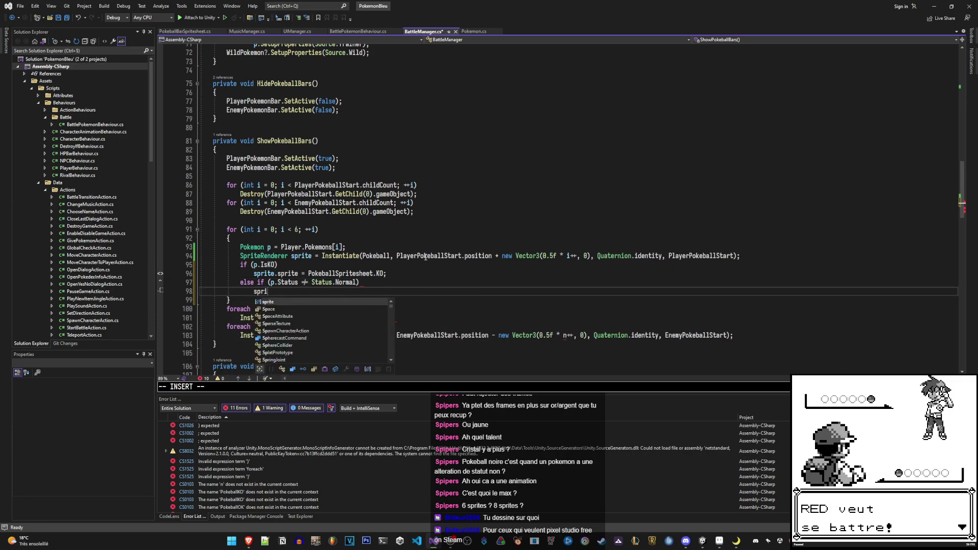
pyautogui.write('te.sprite = Pok')
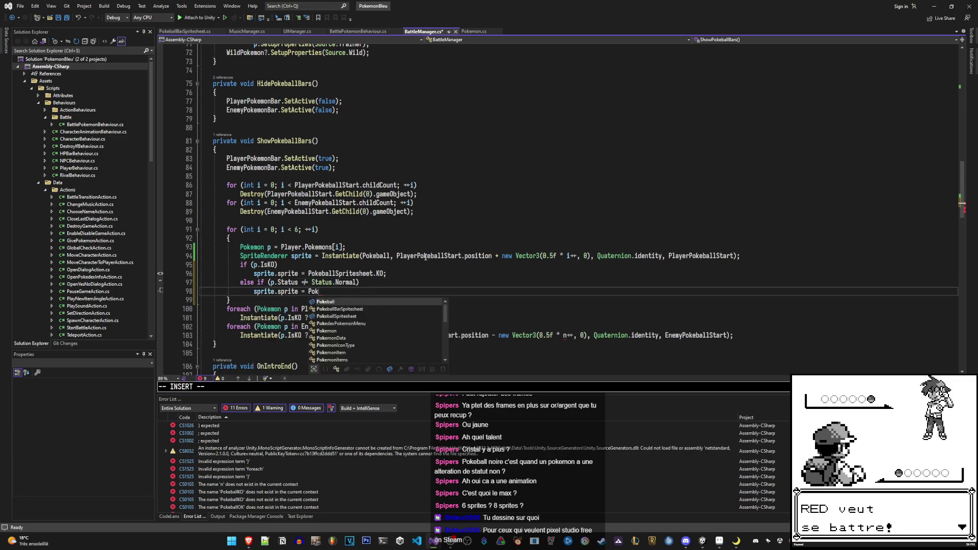
pyautogui.write('eballSpritesheet.S')
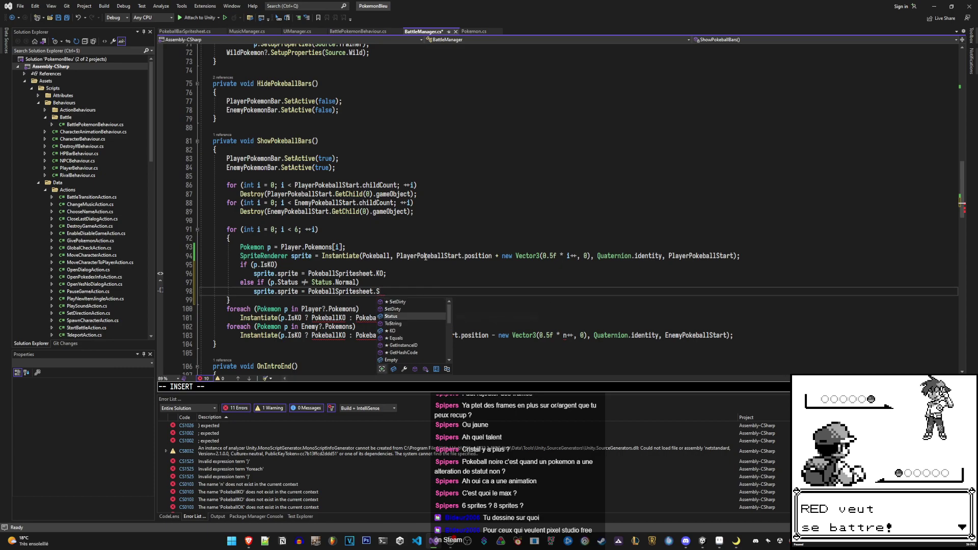
pyautogui.write('tatus;')
pyautogui.press('Return')
pyautogui.write('else if ()')
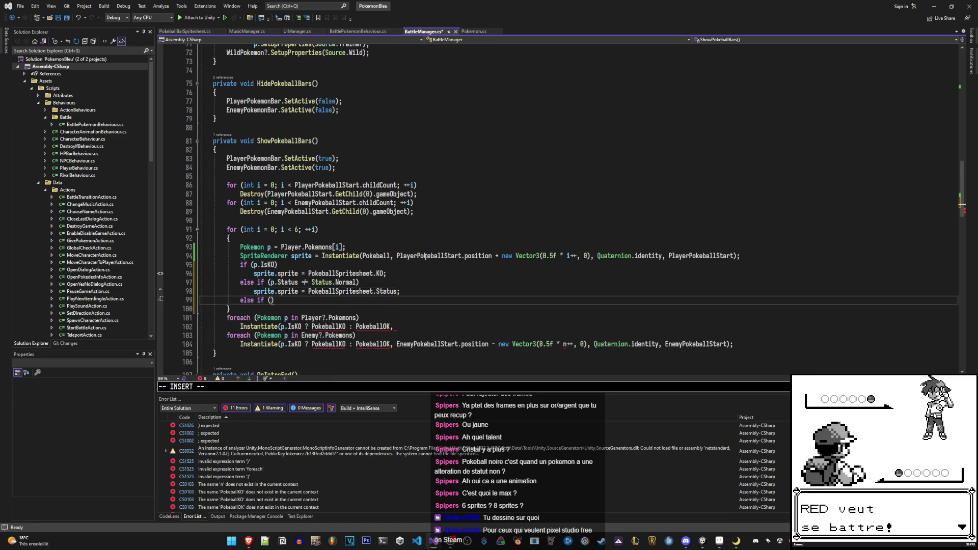
pyautogui.press('Up')
pyautogui.press('Up')
pyautogui.press('Up')
pyautogui.press('Up')
pyautogui.hotkey('ctrl', 'Return')
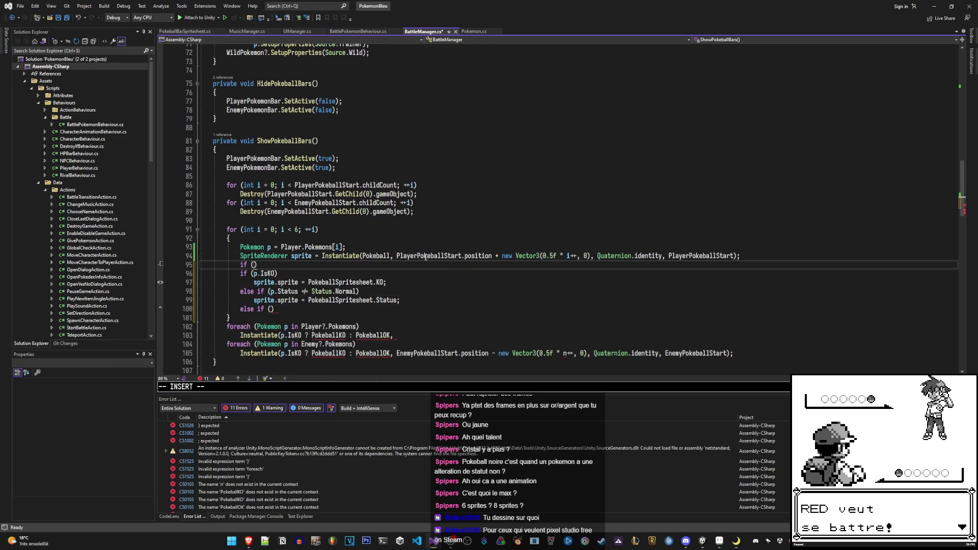
# Complete the null check for empty slots, assigning PokeballSpritesheet.Empty, and save
pyautogui.write('ull)')
pyautogui.press('Return')
pyautogui.write('sprite.sprite = Poke')
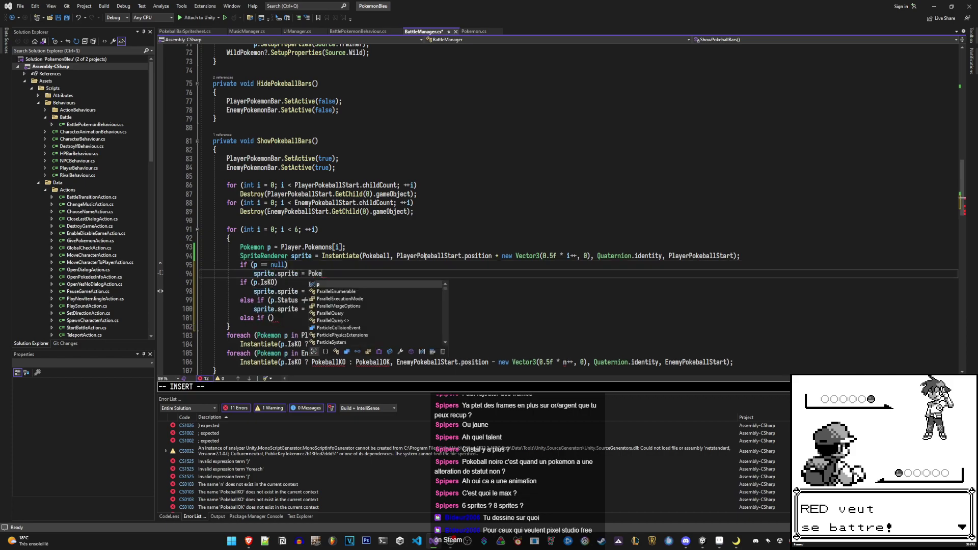
pyautogui.write('ballS')
pyautogui.press('Tab')
pyautogui.write('.E')
pyautogui.press('Tab')
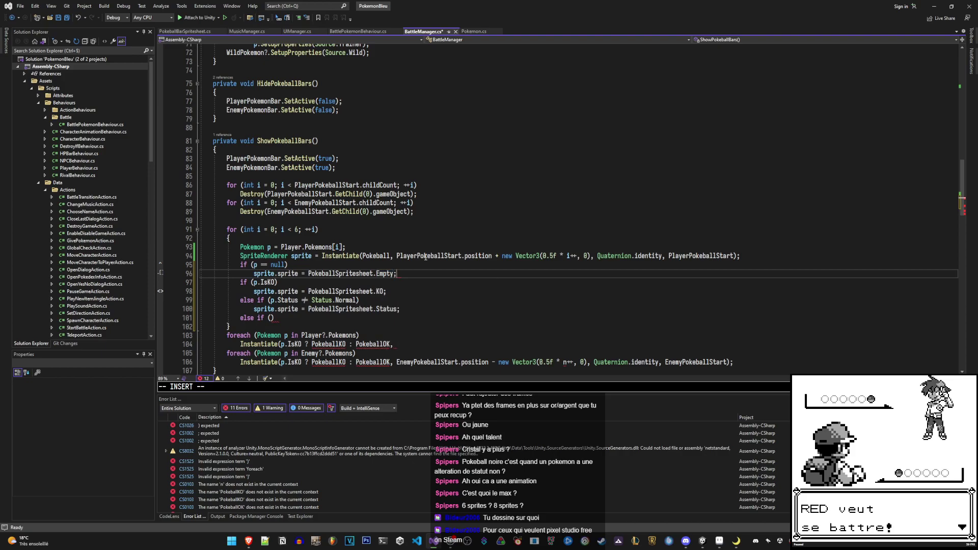
pyautogui.press('Escape')
pyautogui.hotkey('ctrl', 's')
pyautogui.write(';')
# Chain the IsKO check as an else if and join each condition with its assignment
pyautogui.press('Escape')
pyautogui.press('Down')
pyautogui.write('else')
pyautogui.press('Escape')
pyautogui.press('Down')
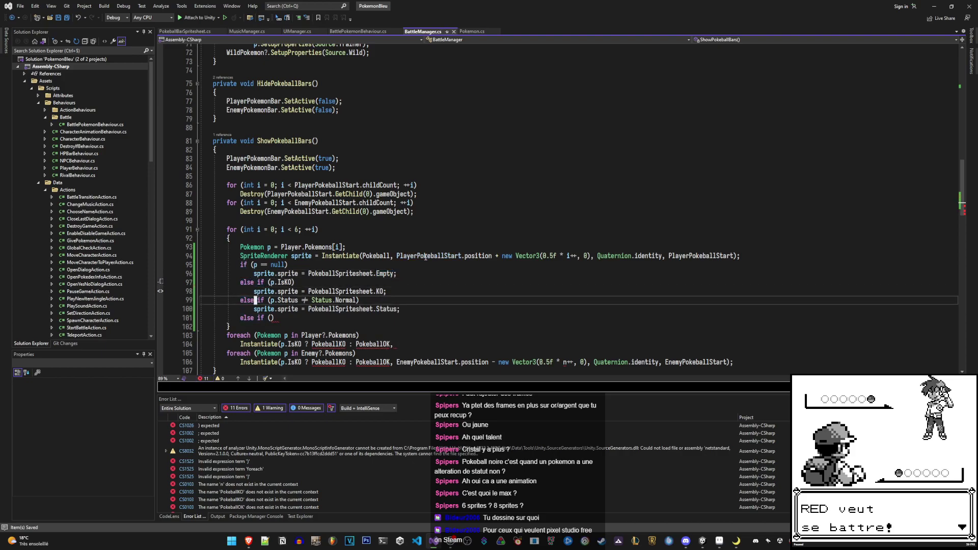
pyautogui.press('Up')
pyautogui.press('Up')
pyautogui.press('Up')
pyautogui.hotkey('shift', 'j')
pyautogui.press('Down')
pyautogui.hotkey('shift', 'j')
pyautogui.press('Down')
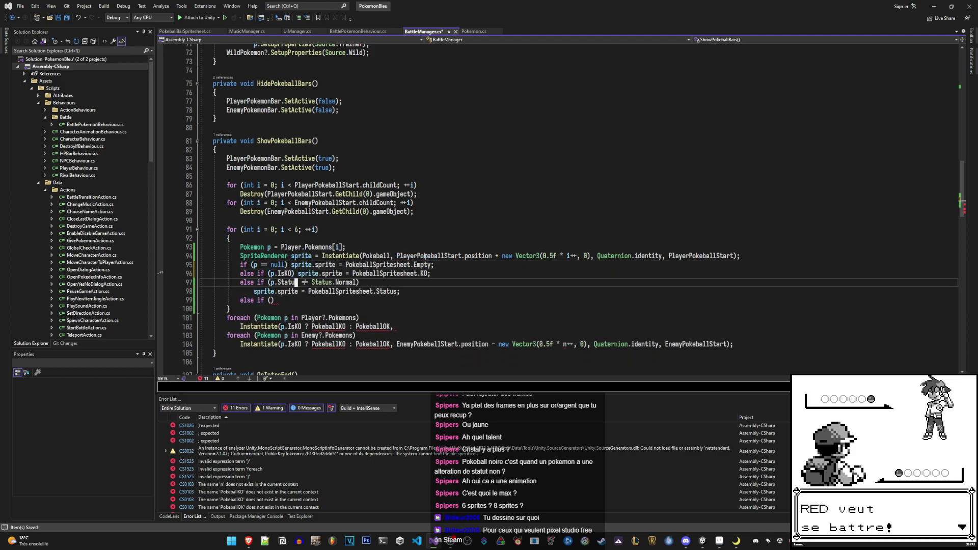
pyautogui.hotkey('shift', 'j')
pyautogui.press('Down')
# Turn the last else-if into a plain else assigning PokeballSpritesheet.OK
pyautogui.press('i')
pyautogui.press('Escape')
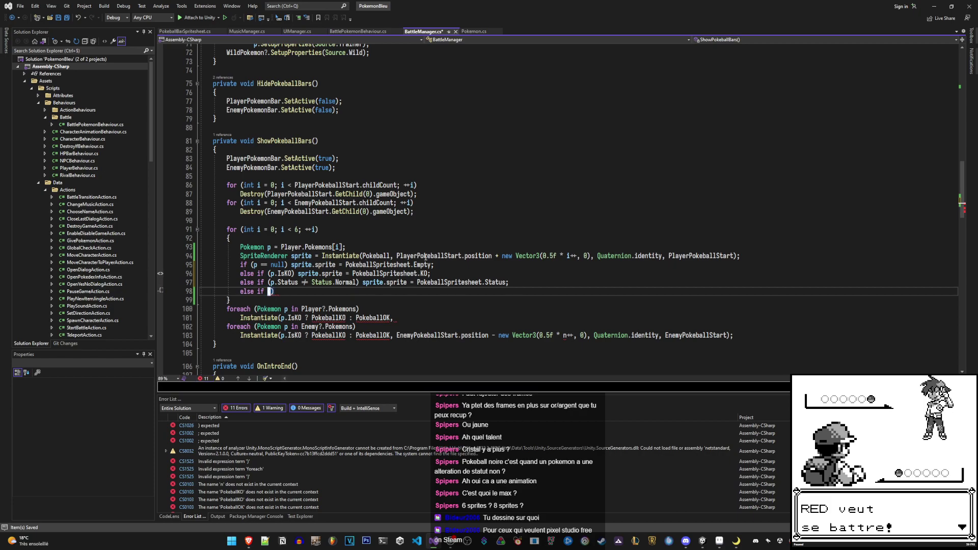
pyautogui.press('BackSpace')
pyautogui.press('BackSpace')
pyautogui.press('BackSpace')
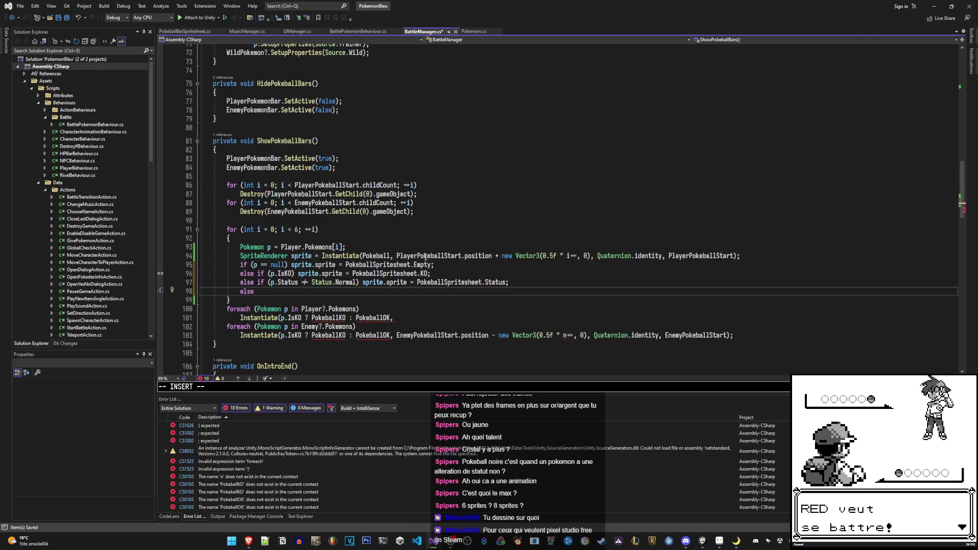
pyautogui.write('sprite.sprite = null;')
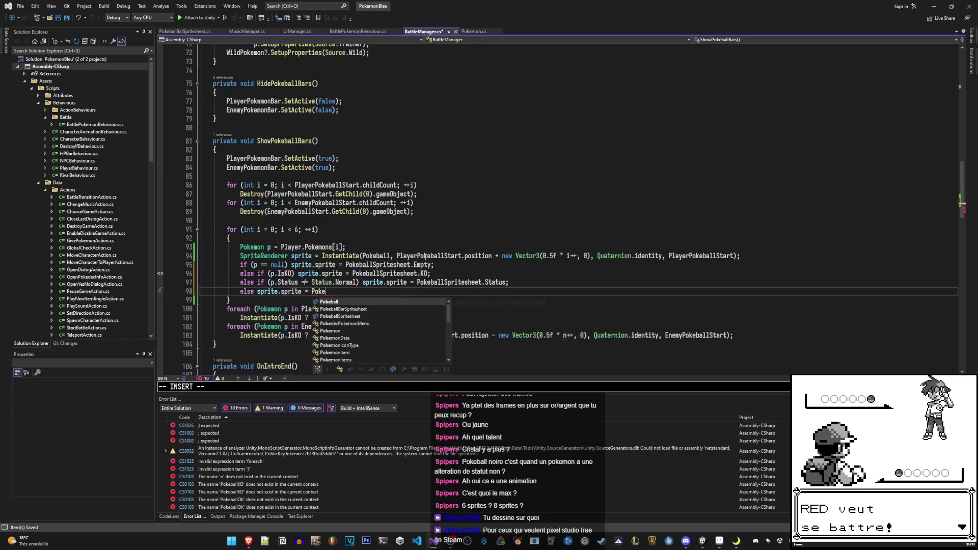
pyautogui.write('ballSpritesheet.OK;')
pyautogui.press('Escape')
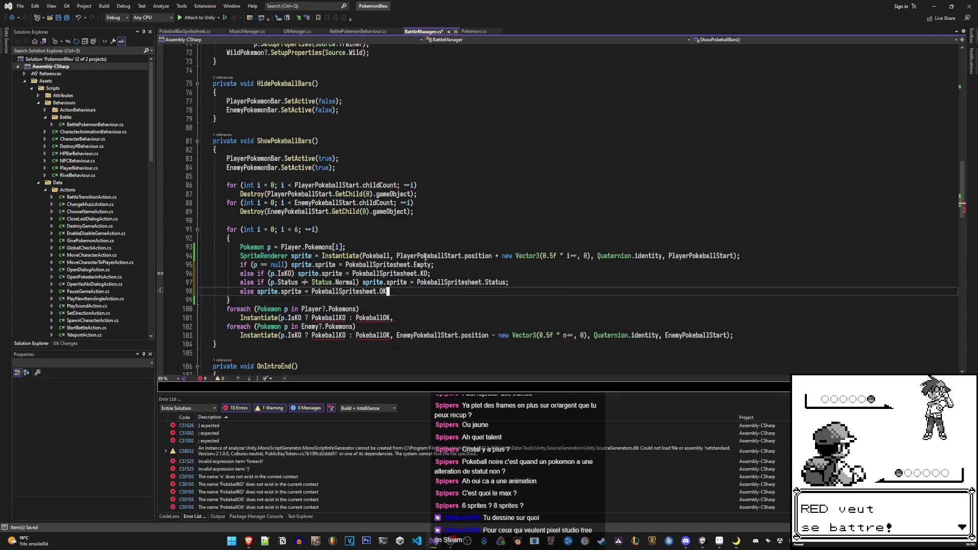
pyautogui.press('^')
# Delete the player foreach loop after the main loop and save BattleManager.cs
pyautogui.press('j')
pyautogui.press('j')
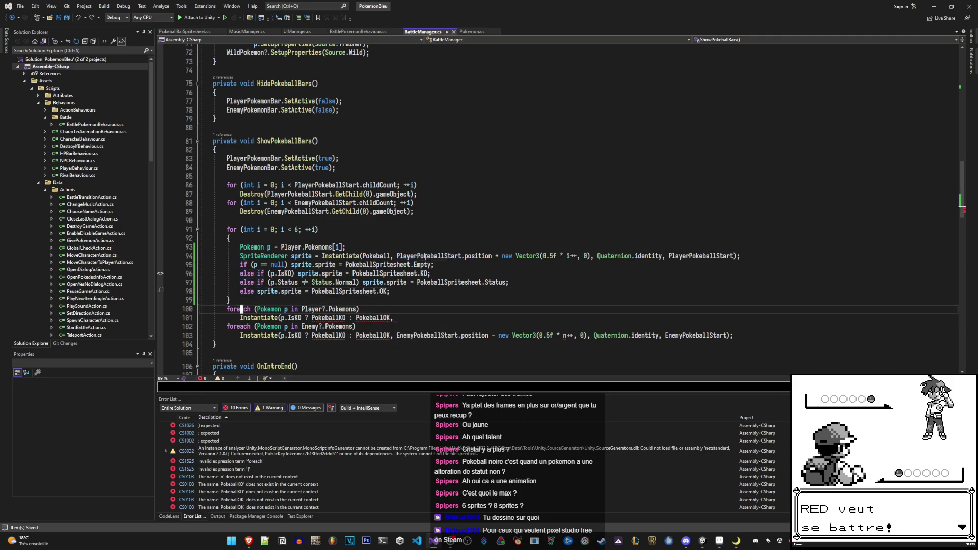
pyautogui.hotkey('shift', 'v')
pyautogui.press('j')
pyautogui.press('j')
pyautogui.press('j')
pyautogui.press('d')
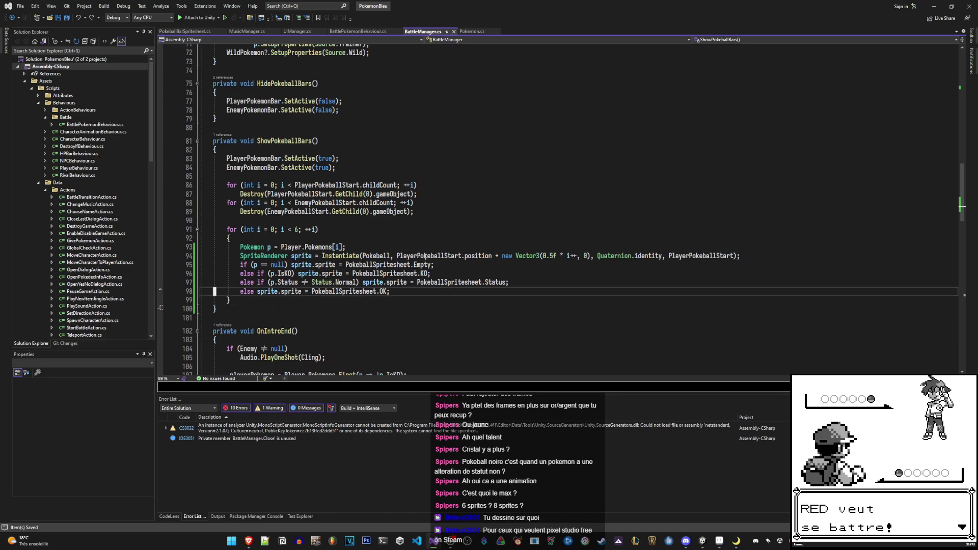
pyautogui.press('u')
pyautogui.hotkey('shift', 'v')
pyautogui.press('j')
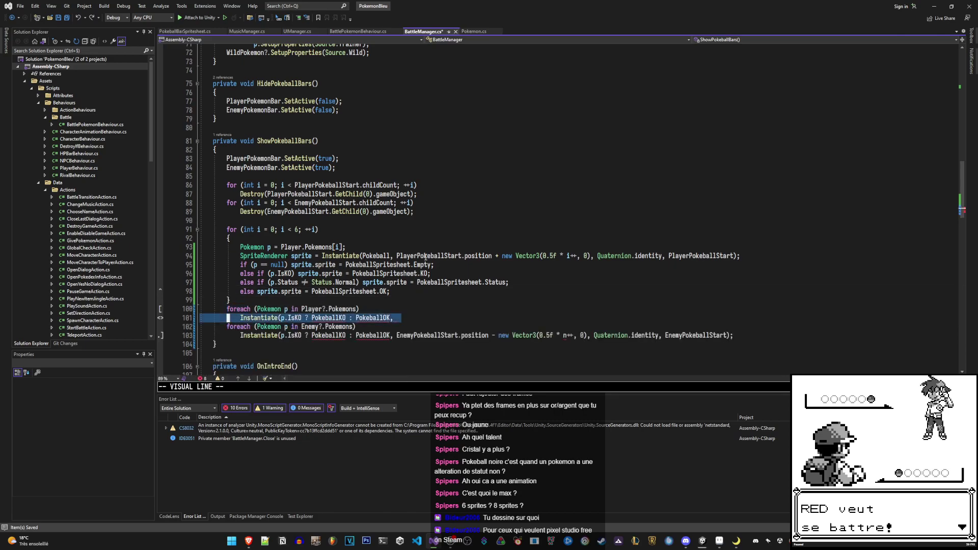
pyautogui.press('d')
pyautogui.hotkey('shift', 'o')
pyautogui.press('Escape')
pyautogui.press('k')
pyautogui.hotkey('shift', 'v')
pyautogui.press('k')
pyautogui.press('k')
pyautogui.press('k')
pyautogui.press('k')
pyautogui.press('k')
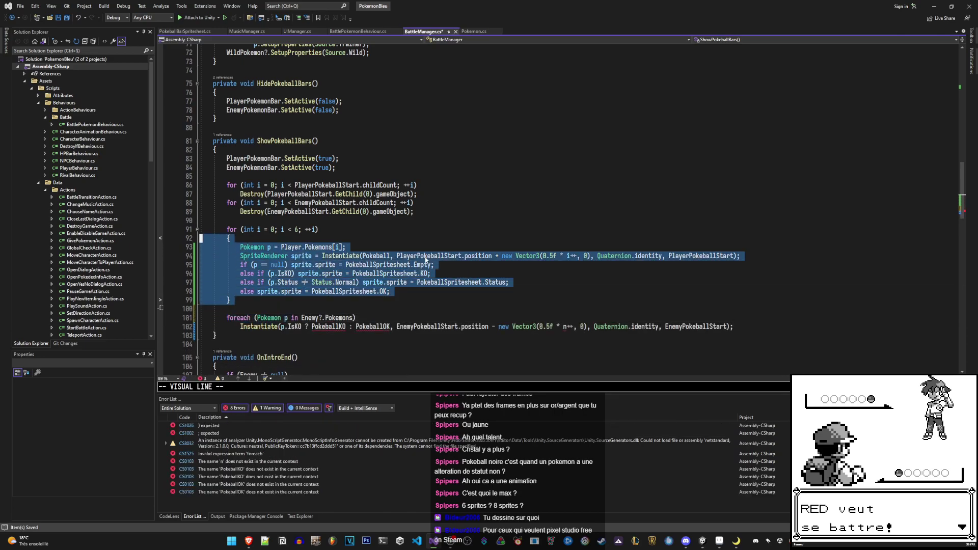
pyautogui.press('Escape')
pyautogui.hotkey('ctrl', 's')
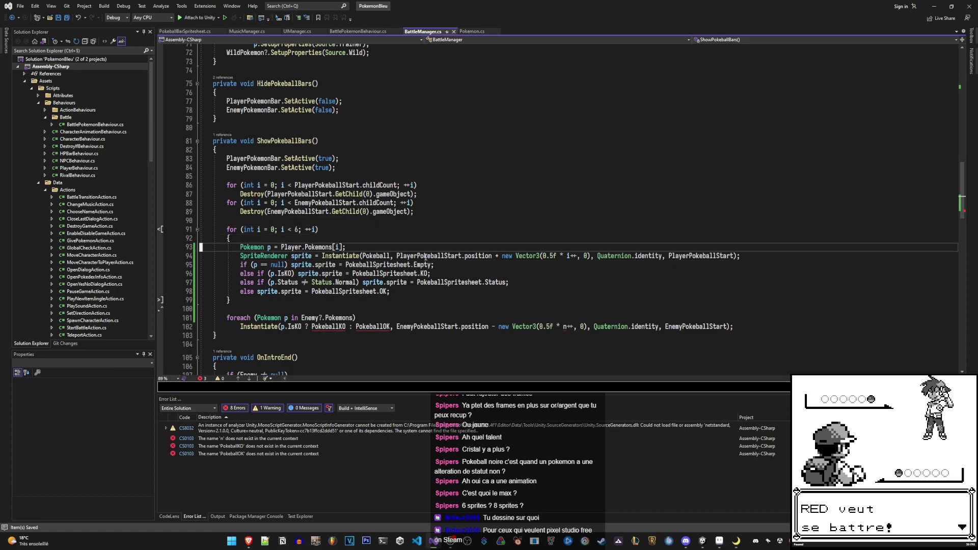
# Move the enemy Instantiate line into the loop as 'SpriteRenderer sprite2 =' and save
pyautogui.press('j')
pyautogui.press('j')
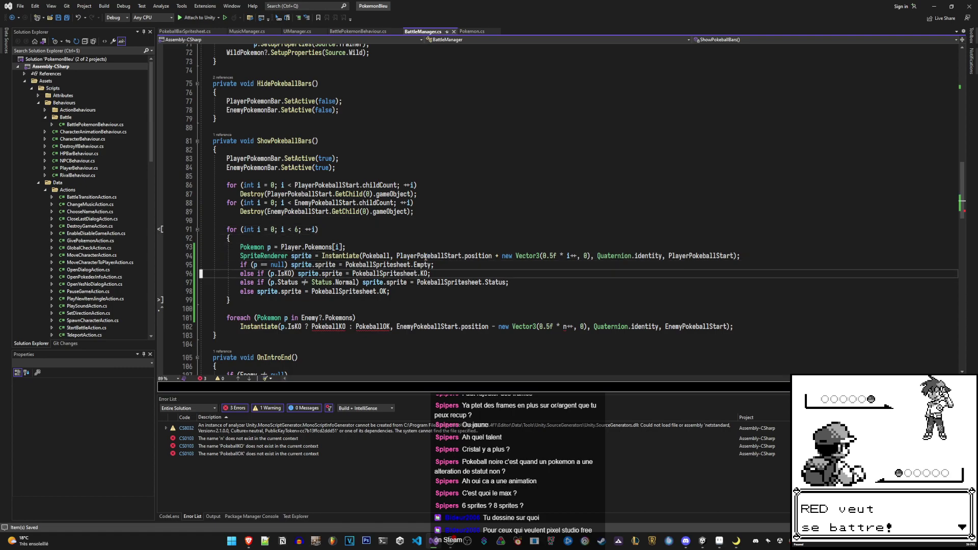
pyautogui.press('j')
pyautogui.press('j')
pyautogui.press('j')
pyautogui.hotkey('shift', 'v')
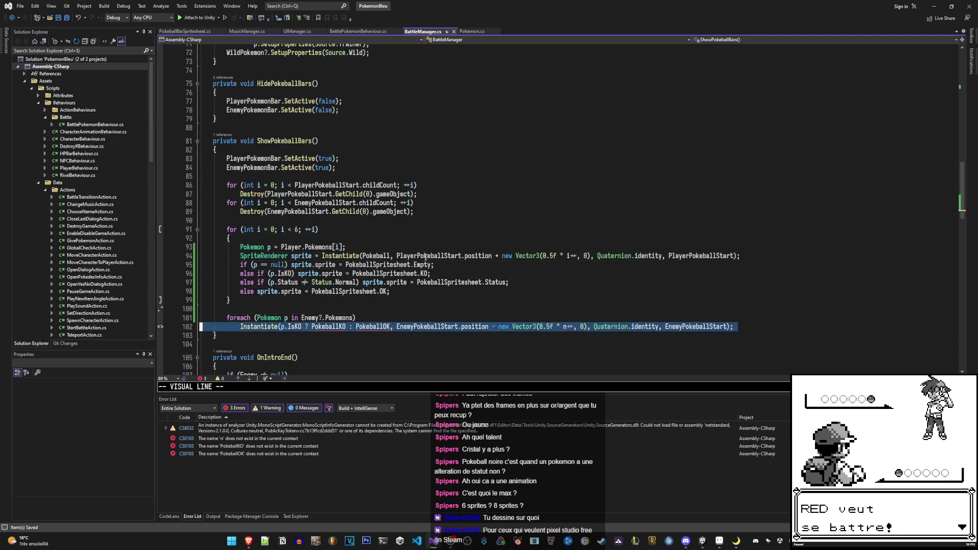
pyautogui.press('d')
pyautogui.press('k')
pyautogui.press('k')
pyautogui.press('k')
pyautogui.press('k')
pyautogui.press('k')
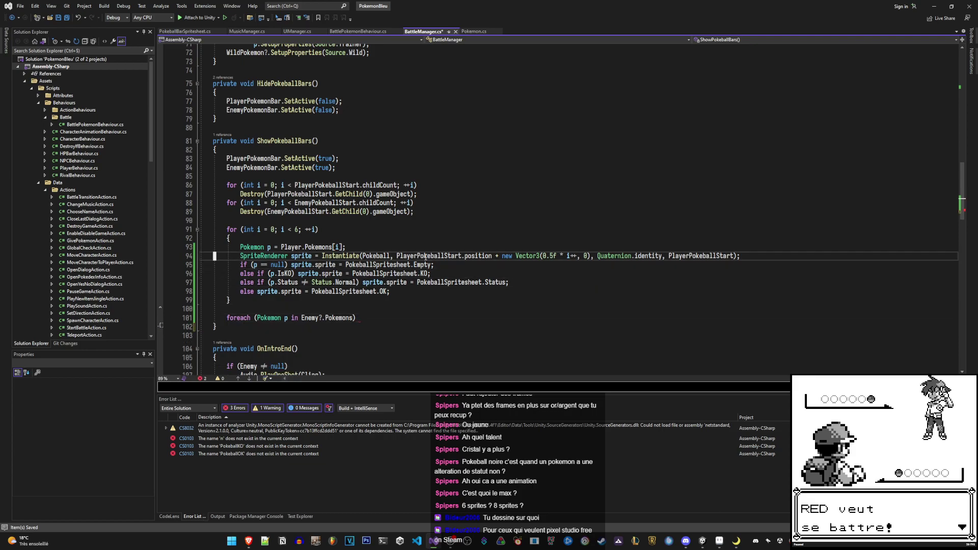
pyautogui.write('P')
pyautogui.write('iSpriteRenderer')
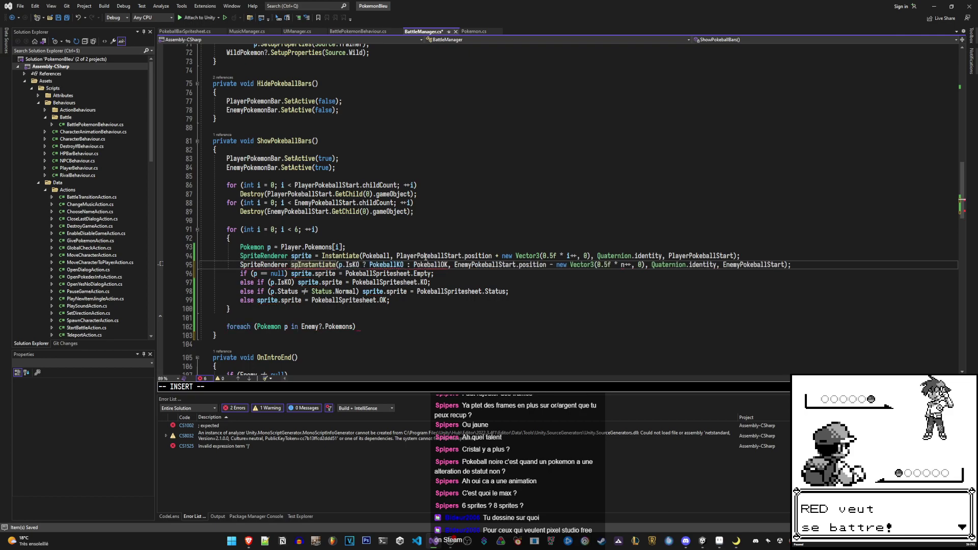
pyautogui.write(' sprite2 =')
pyautogui.press('Escape')
pyautogui.hotkey('ctrl', 's')
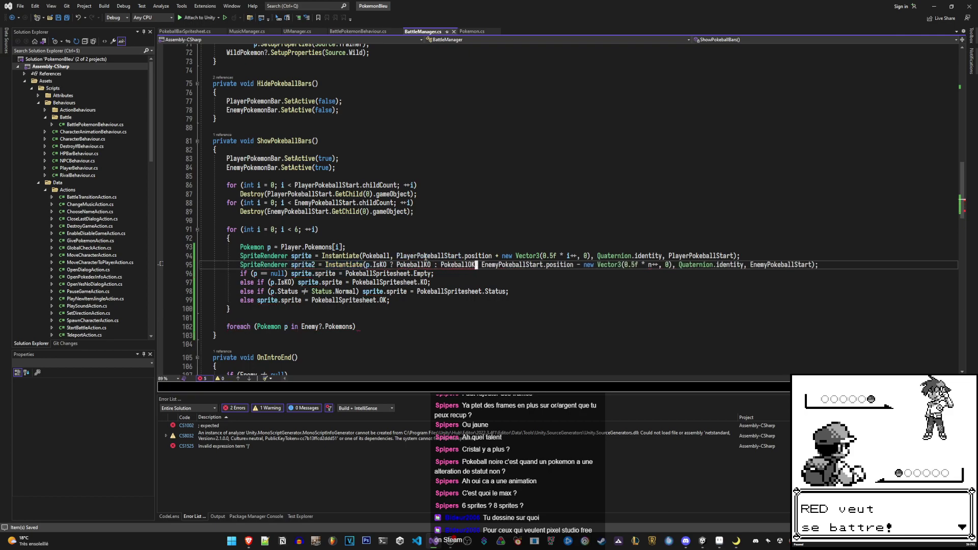
# Instantiate sprite2 from the Pokeball prefab and use i for the enemy offset
pyautogui.press('h')
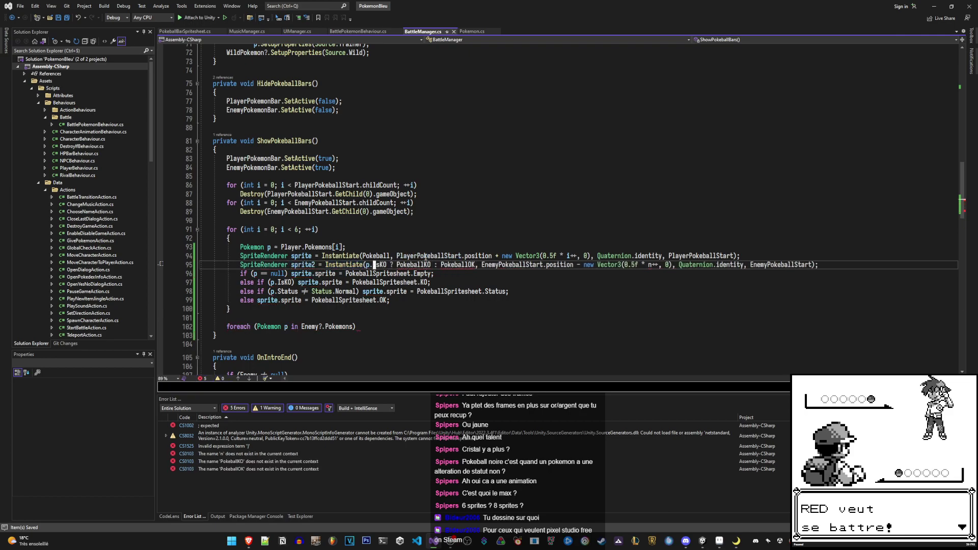
pyautogui.press('c')
pyautogui.press('t')
pyautogui.press(',')
pyautogui.write('Pokeball')
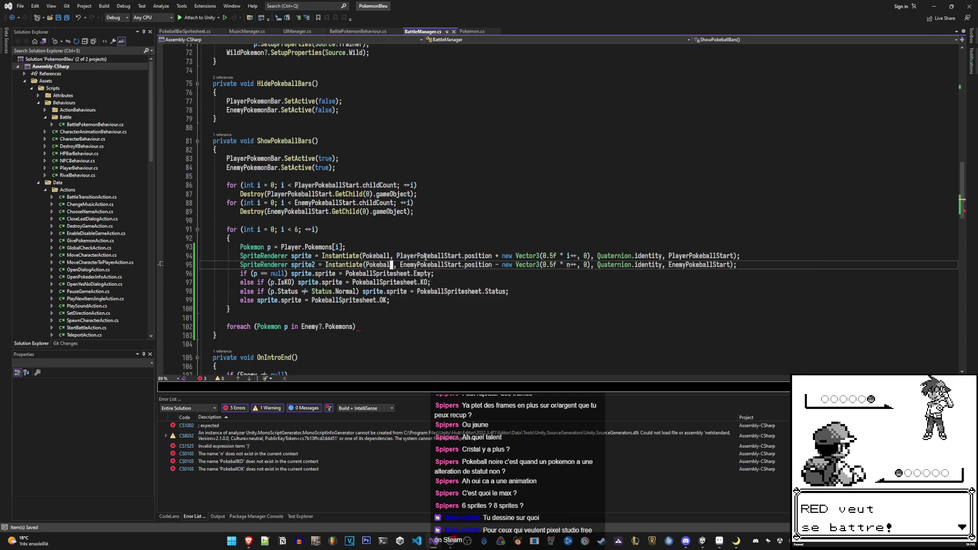
pyautogui.press('Escape')
pyautogui.press('w')
pyautogui.press('w')
pyautogui.press('w')
pyautogui.press('w')
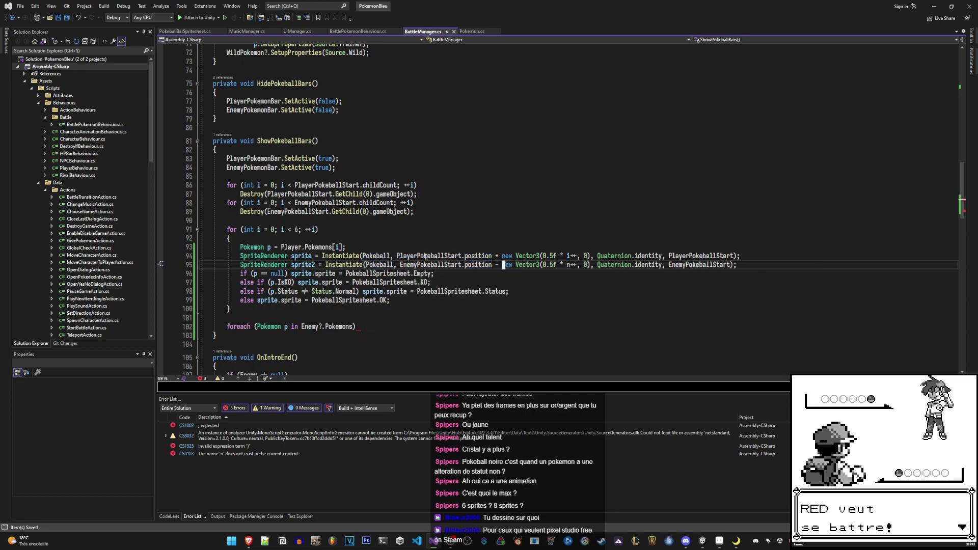
pyautogui.press('BackSpace')
pyautogui.write('i')
# Select the leftover enemy foreach line
pyautogui.press('Escape')
pyautogui.press('j')
pyautogui.press('j')
pyautogui.press('j')
pyautogui.press('j')
pyautogui.press('j')
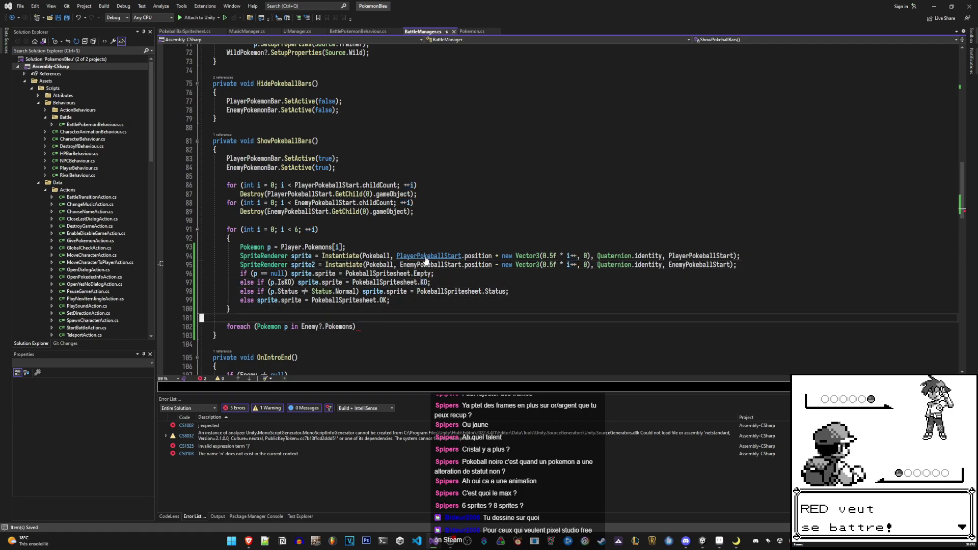
pyautogui.press('j')
pyautogui.hotkey('shift', 'v')
# Delete the leftover enemy foreach line and align the player sprite line's indentation
pyautogui.press('k')
pyautogui.press('d')
pyautogui.press('k')
pyautogui.press('k')
pyautogui.press('k')
pyautogui.press('k')
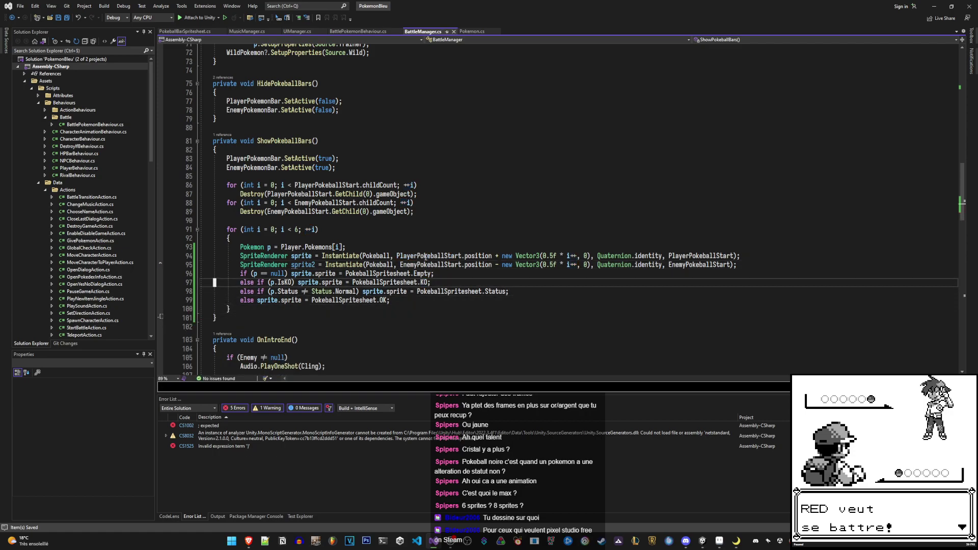
pyautogui.press('k')
pyautogui.press('k')
pyautogui.press('k')
pyautogui.press('i')
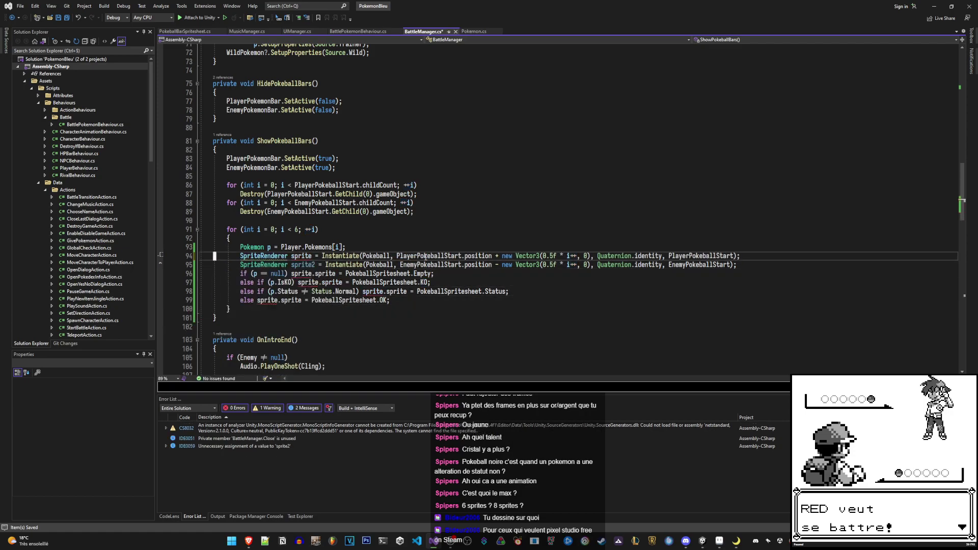
pyautogui.press('Tab')
pyautogui.press('BackSpace')
# Rename sprite to playerSprite and sprite2 to enemySprite with Ctrl+R, then save
pyautogui.press('l')
pyautogui.press('l')
pyautogui.press('l')
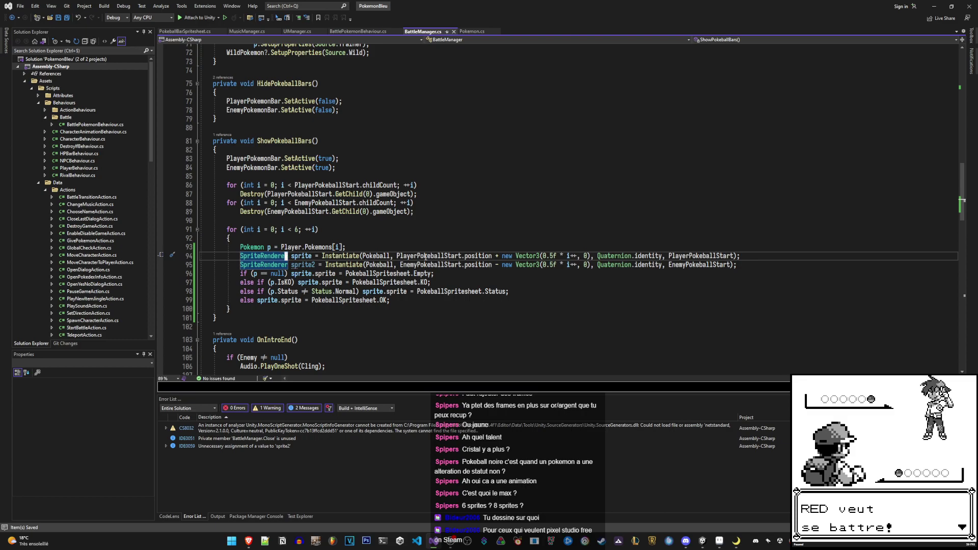
pyautogui.press('w')
pyautogui.hotkey('ctrl', 'r')
pyautogui.hotkey('ctrl', 'r')
pyautogui.write('playerS')
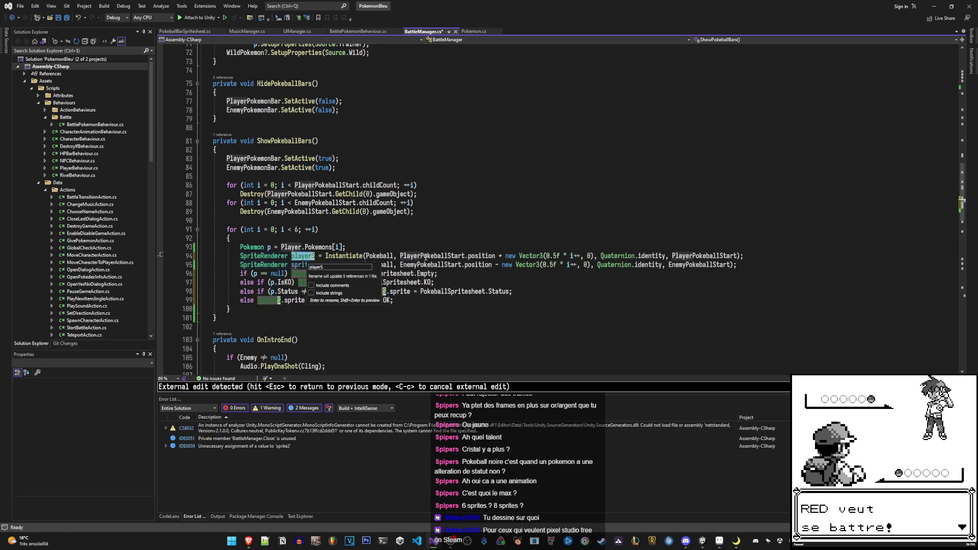
pyautogui.write('prite')
pyautogui.press('Return')
pyautogui.press('j')
pyautogui.hotkey('ctrl', 'r')
pyautogui.hotkey('ctrl', 'r')
pyautogui.write('enem')
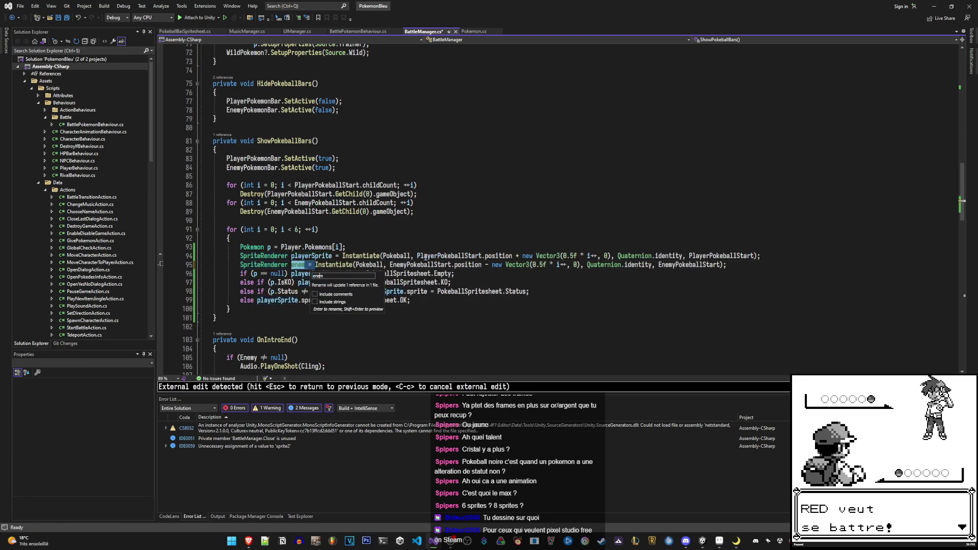
pyautogui.write('ySprite')
pyautogui.press('Return')
pyautogui.hotkey('ctrl', 's')
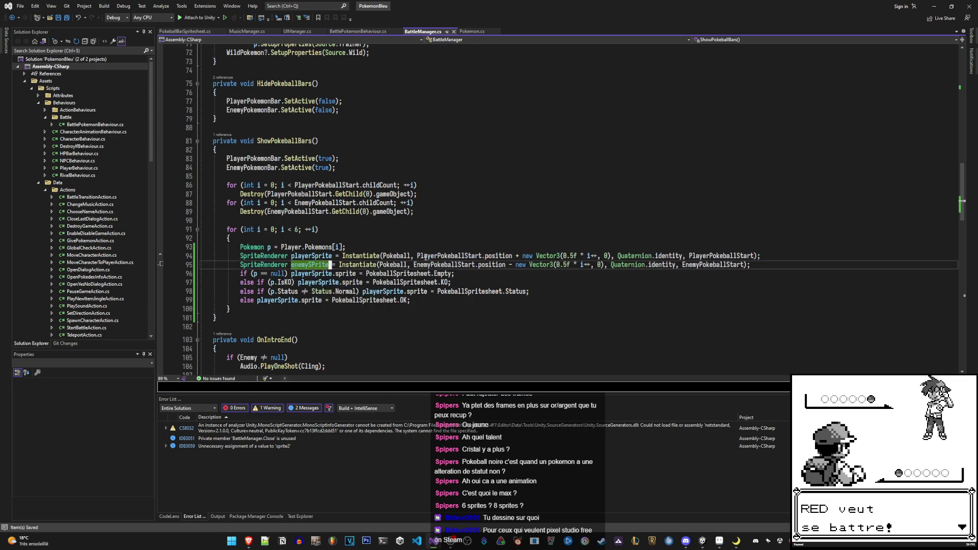
# Fix the enemySprite casing, add a blank line before the sprite-choice chain, and save
pyautogui.press('BackSpace')
pyautogui.press('BackSpace')
pyautogui.press('BackSpace')
pyautogui.write('prite')
pyautogui.press('Return')
pyautogui.press('o')
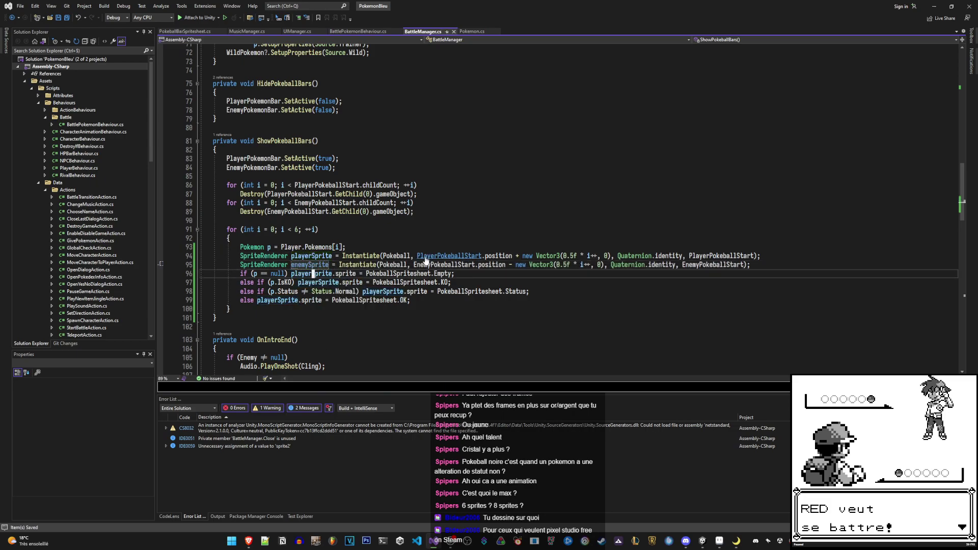
pyautogui.press('Escape')
pyautogui.hotkey('ctrl', 's')
pyautogui.press('k')
pyautogui.press('k')
pyautogui.press('k')
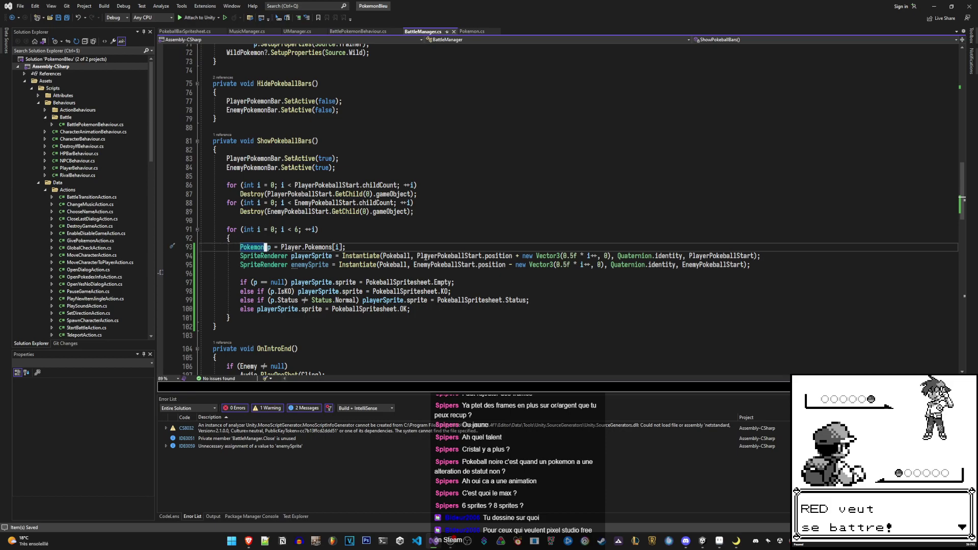
# Add a new method signature 'private Sprite GetPokeballSprite(Pokemon p)' after ShowPokeballBars
pyautogui.press('j')
pyautogui.press('}')
pyautogui.press('}')
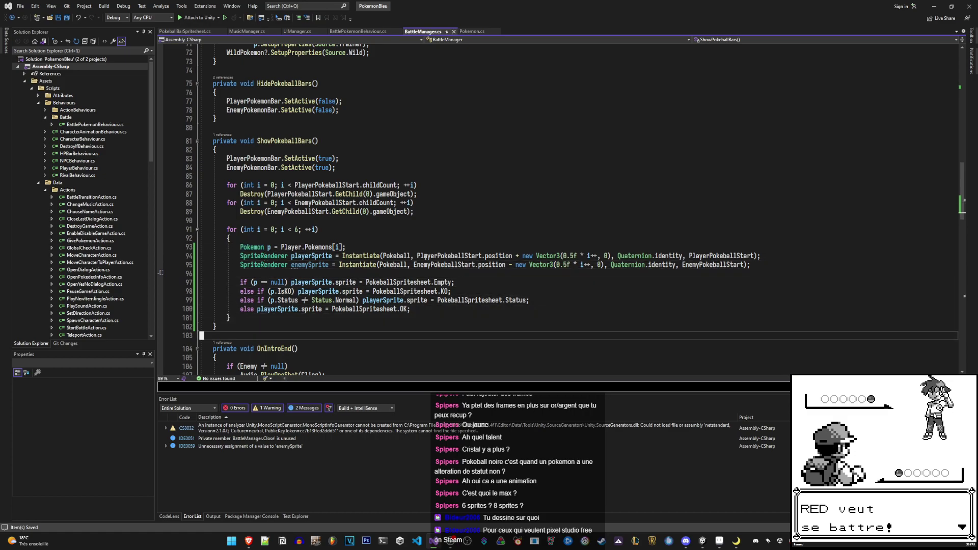
pyautogui.write('jkoprivate ')
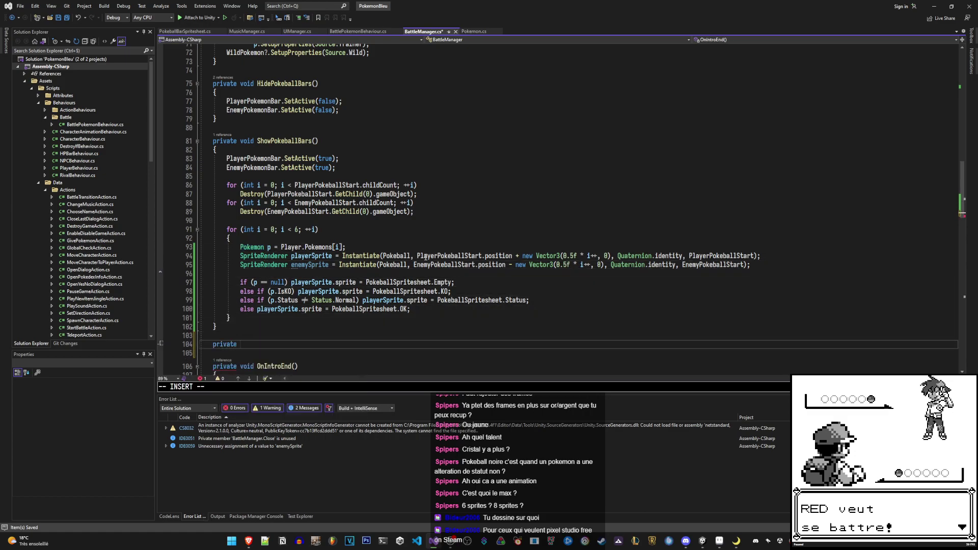
pyautogui.write('Sprite Get')
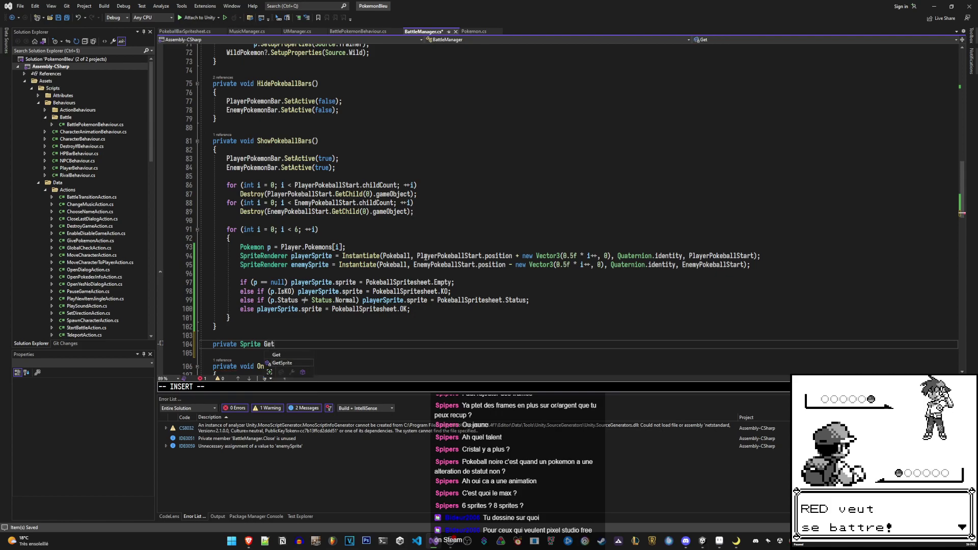
pyautogui.write('PokeballSprite')
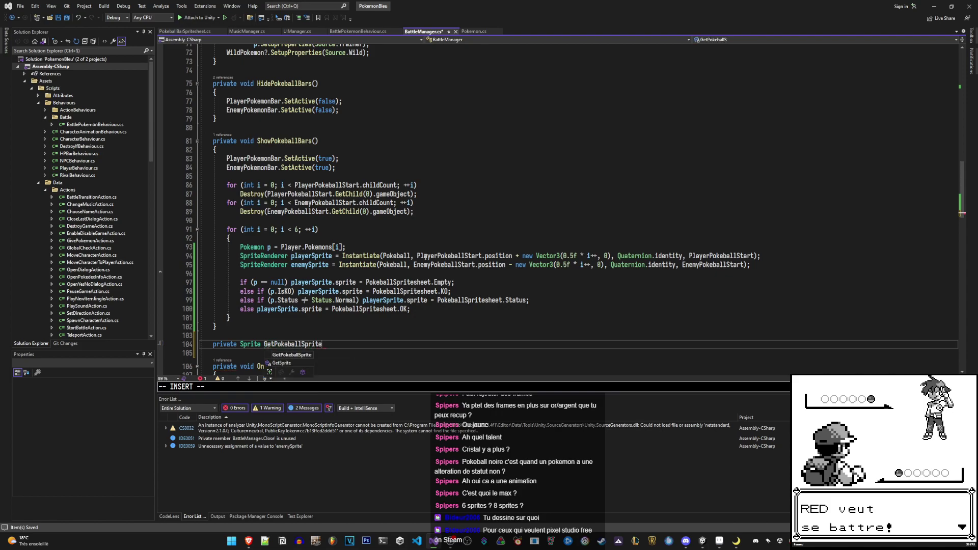
pyautogui.write('(P')
pyautogui.write('okemon p')
pyautogui.press('Return')
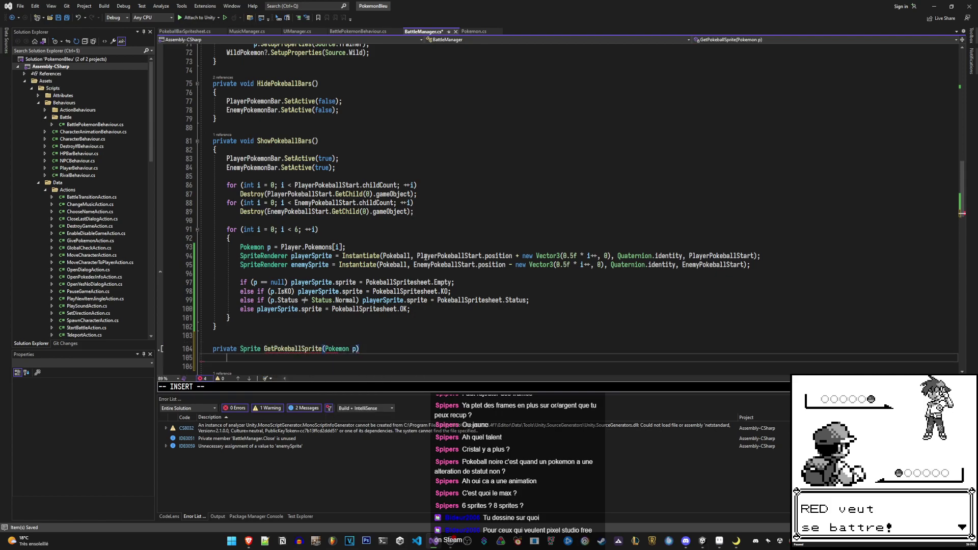
pyautogui.press('Escape')
# Cut the sprite if/else block from the loop into GetPokeballSprite, dedent it, and save
pyautogui.press('k')
pyautogui.press('k')
pyautogui.press('k')
pyautogui.press('V')
pyautogui.press('k')
pyautogui.press('k')
pyautogui.press('k')
pyautogui.press('d')
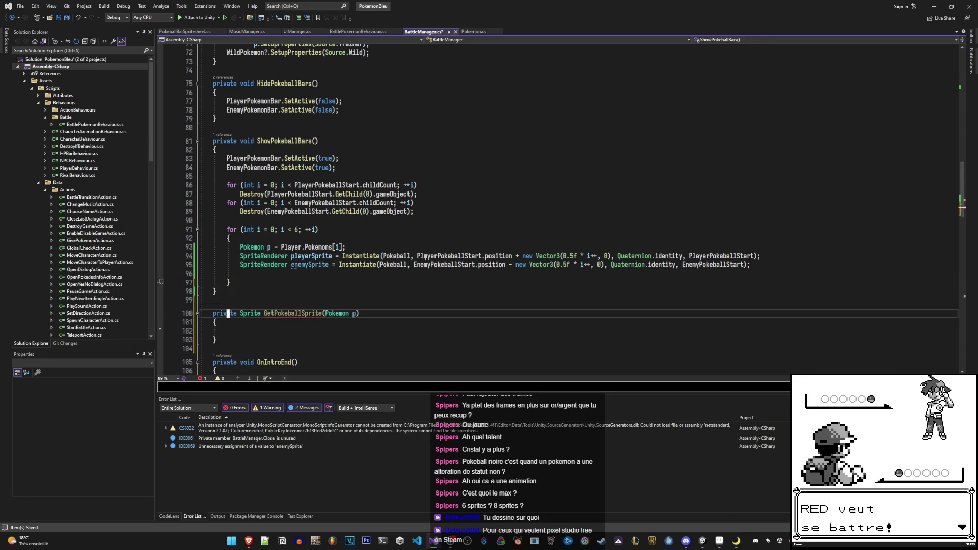
pyautogui.press('j')
pyautogui.press('j')
pyautogui.press('V')
pyautogui.press('p')
pyautogui.hotkey('shift', 'v')
pyautogui.press('j')
pyautogui.press('j')
pyautogui.press('j')
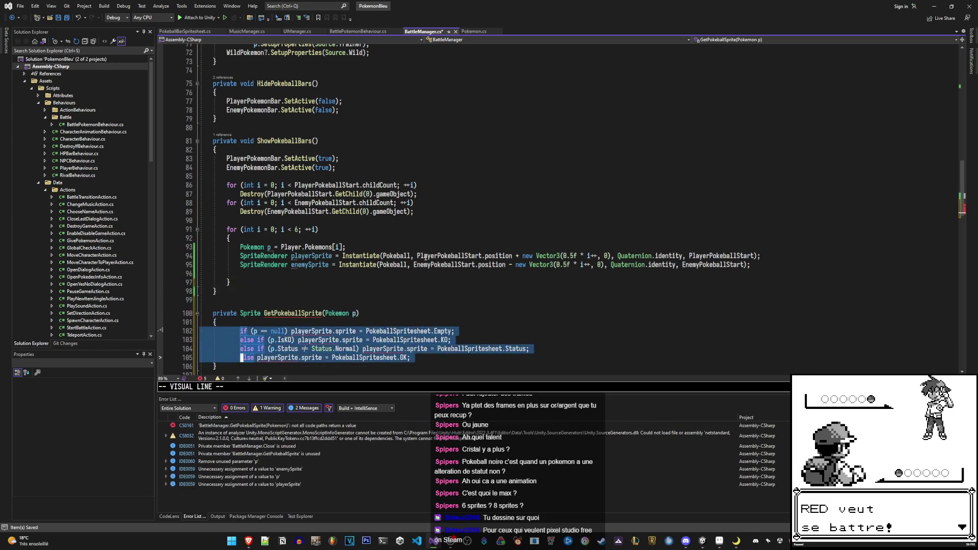
pyautogui.press('less')
pyautogui.hotkey('ctrl', 's')
pyautogui.press('Escape')
# Turn the Empty and KO sprite assignments into return statements
pyautogui.press('w')
pyautogui.press('w')
pyautogui.press('w')
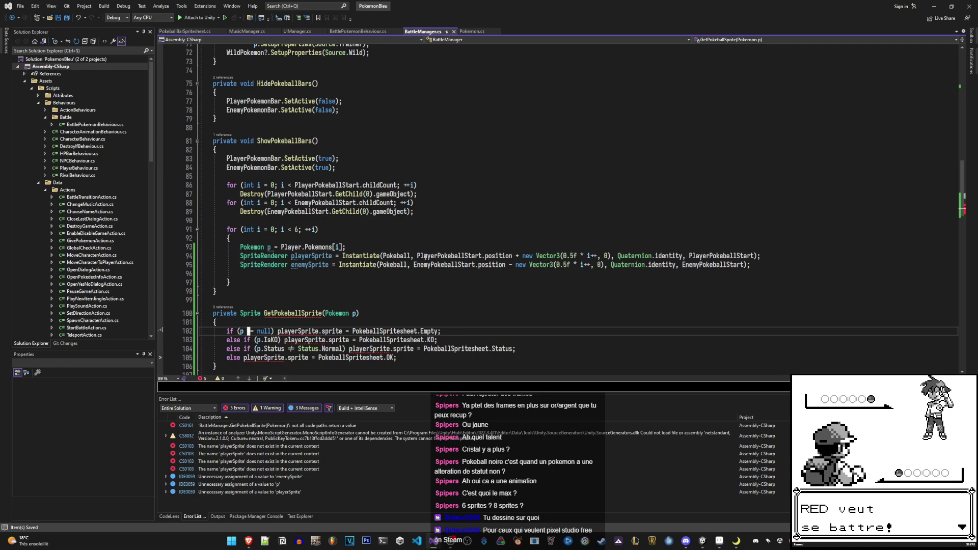
pyautogui.write('wcf=return')
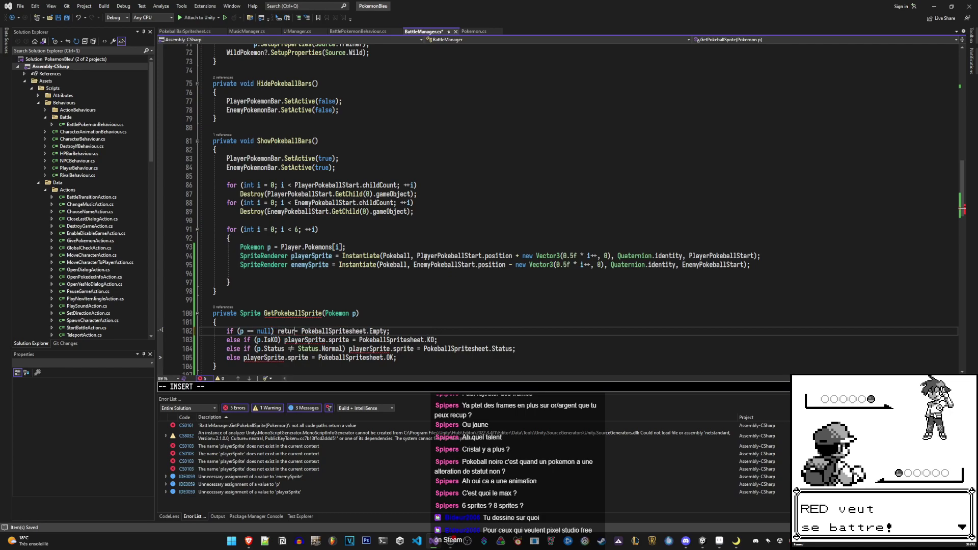
pyautogui.press('Escape')
pyautogui.write('j')
pyautogui.write('cf=')
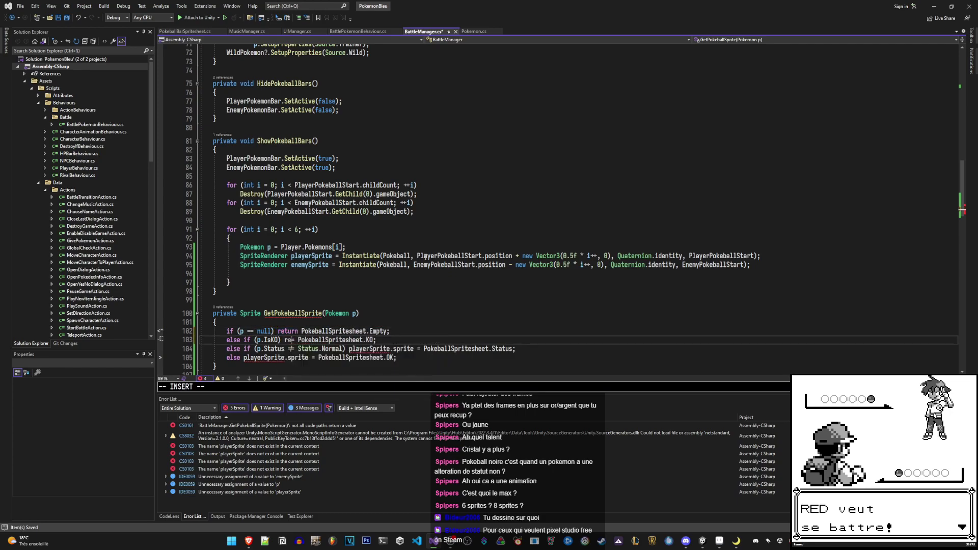
pyautogui.write('return')
pyautogui.press('Escape')
# Turn the Status and final OK sprite assignments into return statements
pyautogui.press('j')
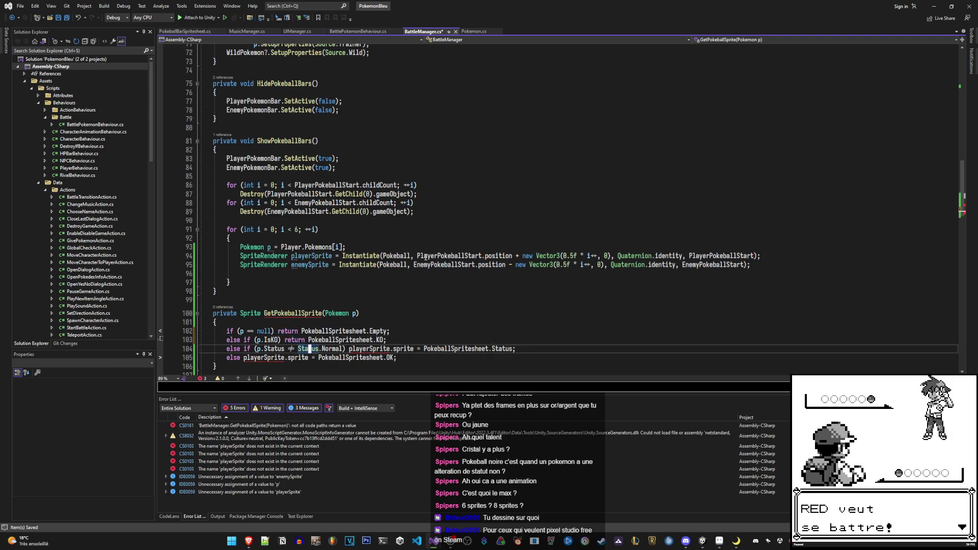
pyautogui.press('w')
pyautogui.press('w')
pyautogui.press('w')
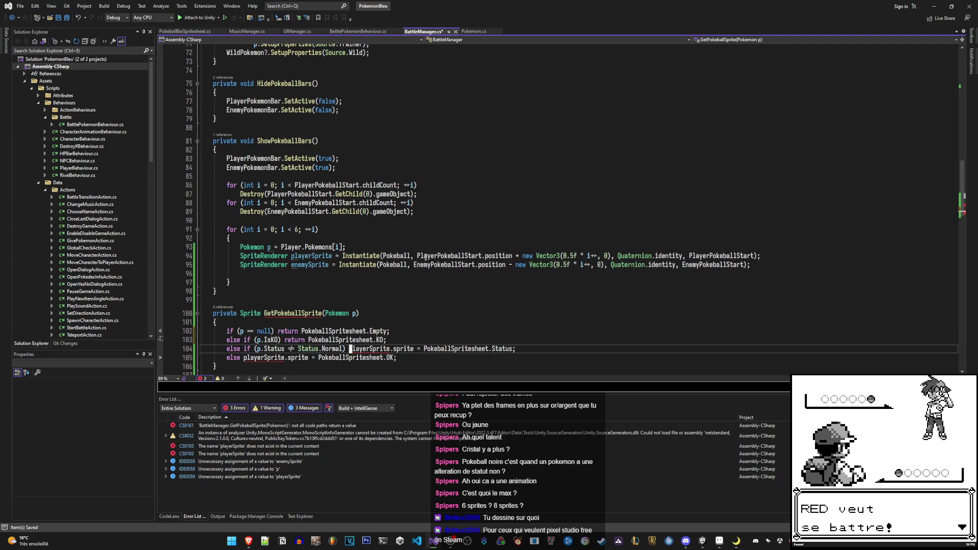
pyautogui.write('cf=return')
pyautogui.press('Escape')
pyautogui.press('j')
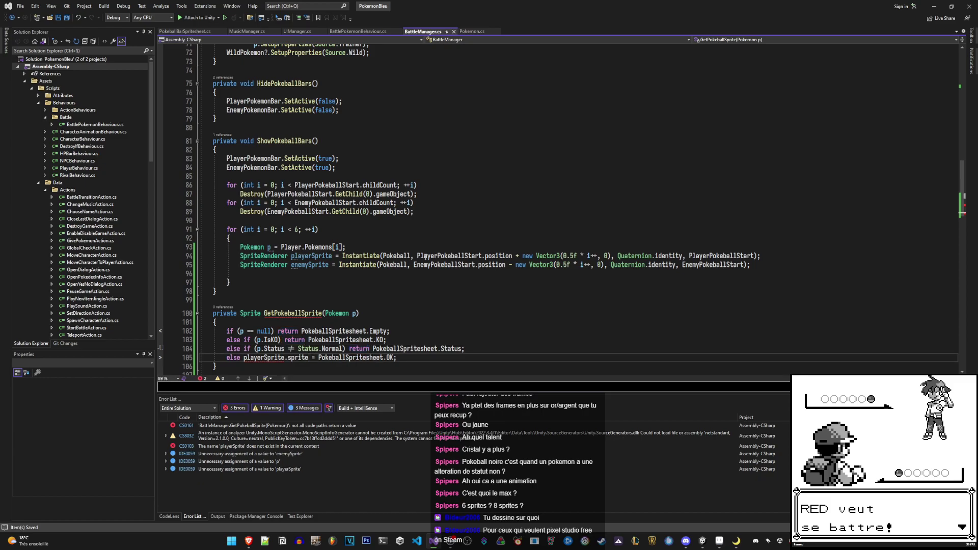
pyautogui.hotkey('ctrl', 'Left')
pyautogui.hotkey('ctrl', 'Left')
pyautogui.hotkey('ctrl', 'Left')
pyautogui.hotkey('ctrl', 'Delete')
pyautogui.hotkey('ctrl', 'Delete')
pyautogui.hotkey('ctrl', 'Delete')
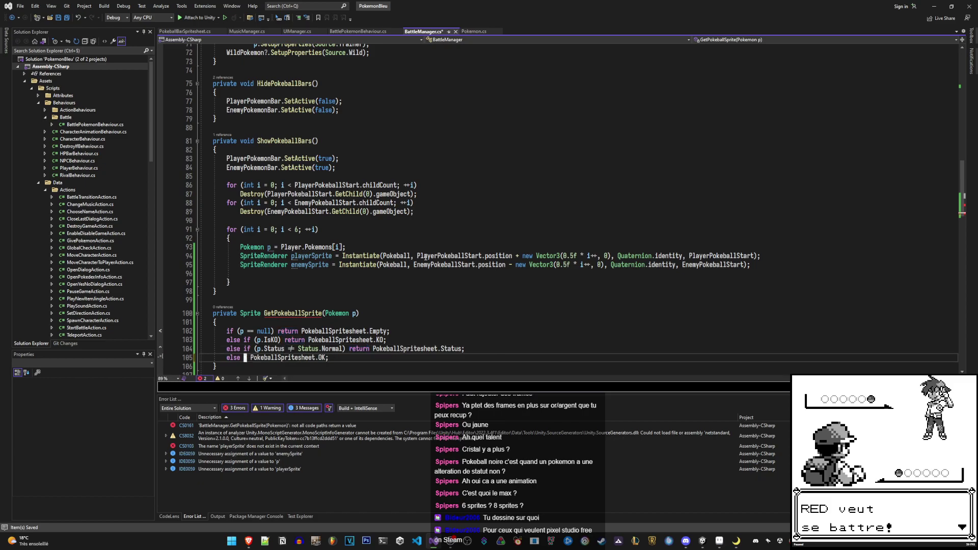
pyautogui.write('return')
pyautogui.press('Up')
pyautogui.press('Up')
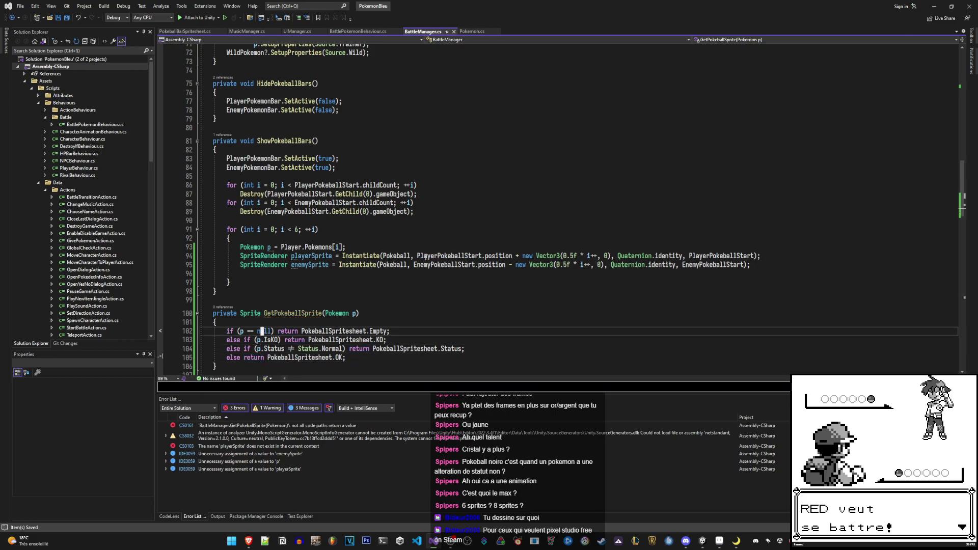
pyautogui.press('Up')
pyautogui.press('Up')
pyautogui.press('Up')
pyautogui.press('Up')
pyautogui.press('Up')
pyautogui.press('Up')
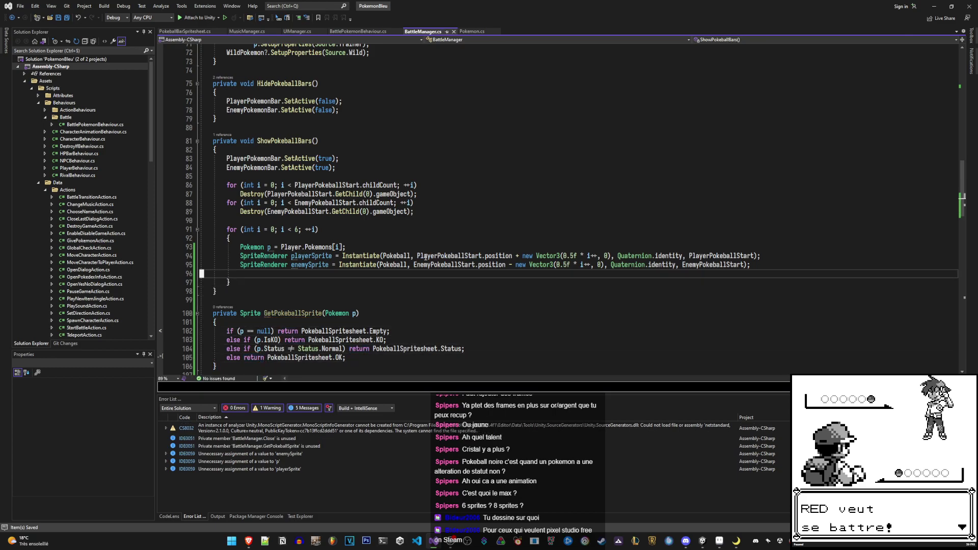
# Write playerSprite.sprite = GetPokeballSprite(Player.Pokemons[i]) in the loop and save
pyautogui.press('Return')
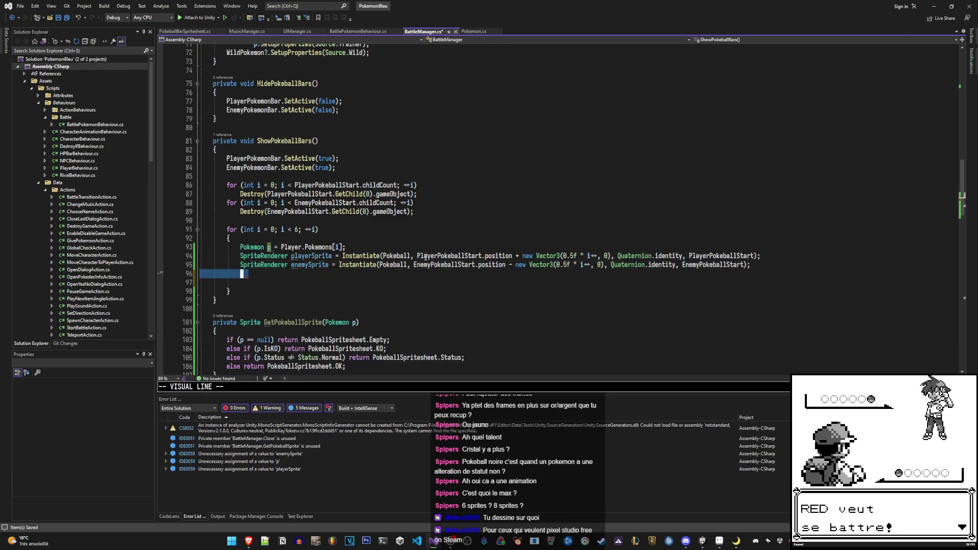
pyautogui.press('BackSpace')
pyautogui.press('Up')
pyautogui.press('Up')
pyautogui.write('o')
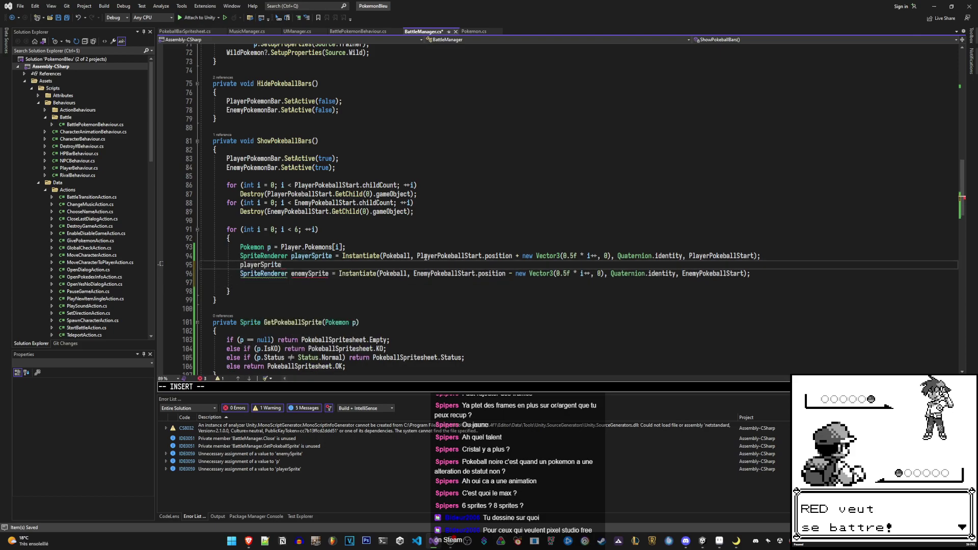
pyautogui.write('playerSprite.sprite = GetPok')
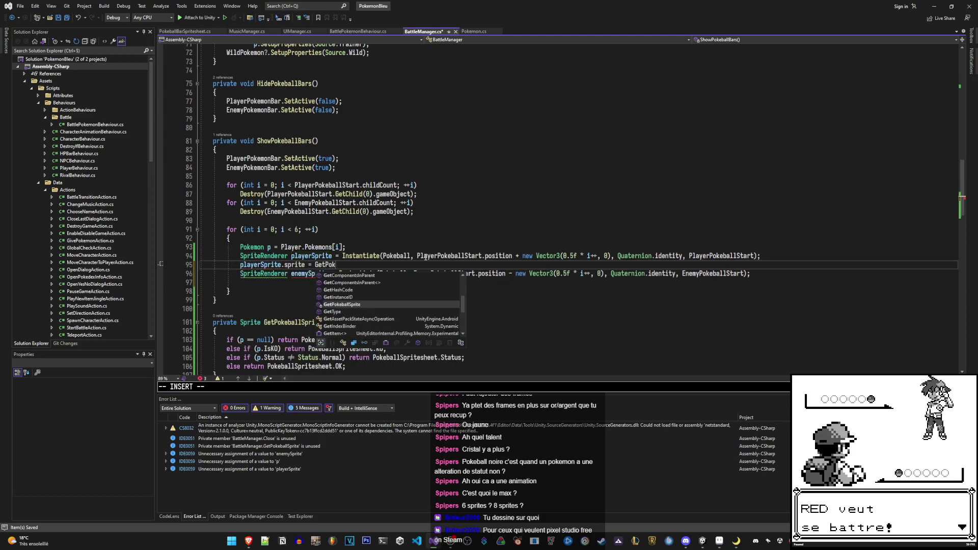
pyautogui.write('eballSprite(Player.')
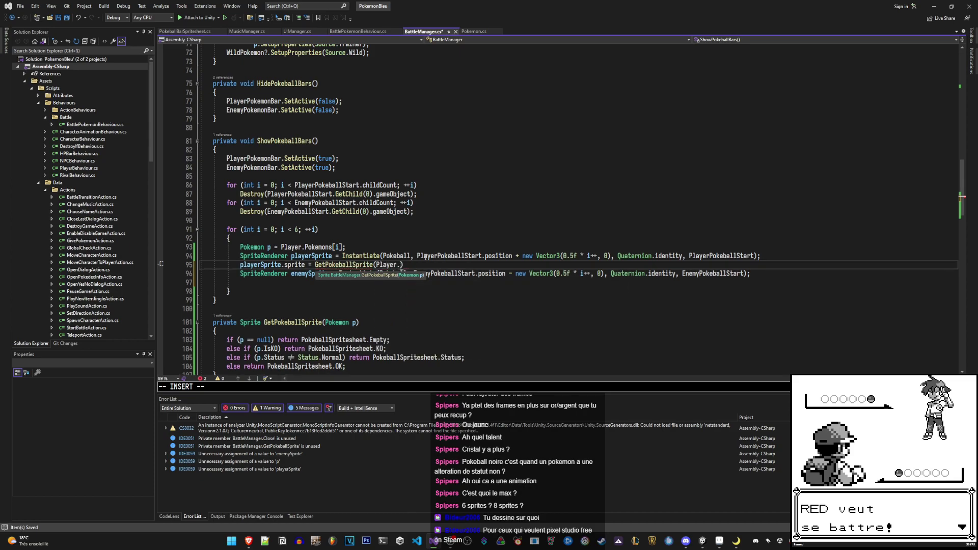
pyautogui.write('po')
pyautogui.press('Tab')
pyautogui.write('[i]')
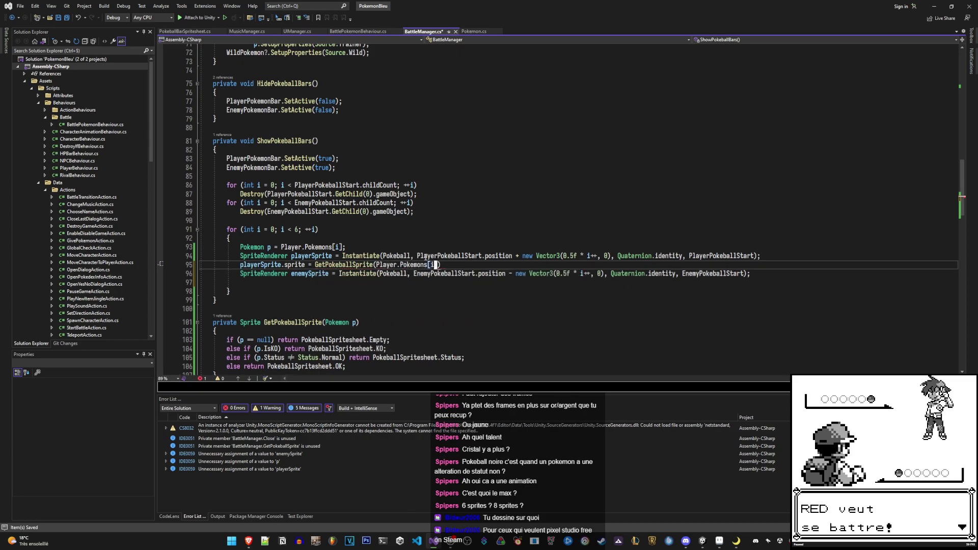
pyautogui.press('Escape')
pyautogui.hotkey('ctrl', 's')
# Move the player sprite assignment down and delete the unused Pokemon p line
pyautogui.hotkey('shift', 'v')
pyautogui.press('d')
pyautogui.press('p')
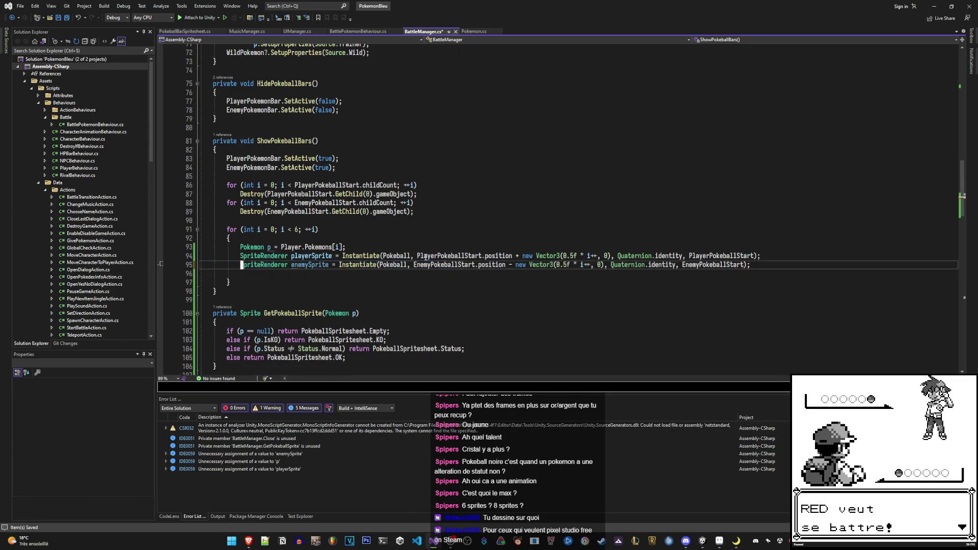
pyautogui.press('k')
pyautogui.press('k')
pyautogui.press('k')
pyautogui.press('d')
pyautogui.press('d')
pyautogui.press('j')
pyautogui.press('j')
# Add enemySprite.sprite = GetPokeballSprite(Enemy.Pokemons[i]) to the loop
pyautogui.write('okeballSprite(Player.Pokemons[i')
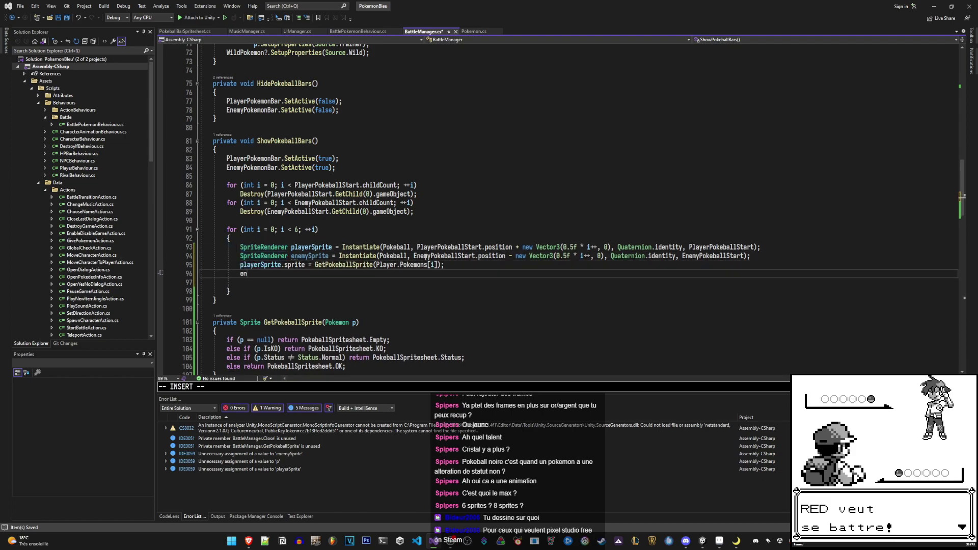
pyautogui.write('ene')
pyautogui.press('Tab')
pyautogui.write('.sprite = ')
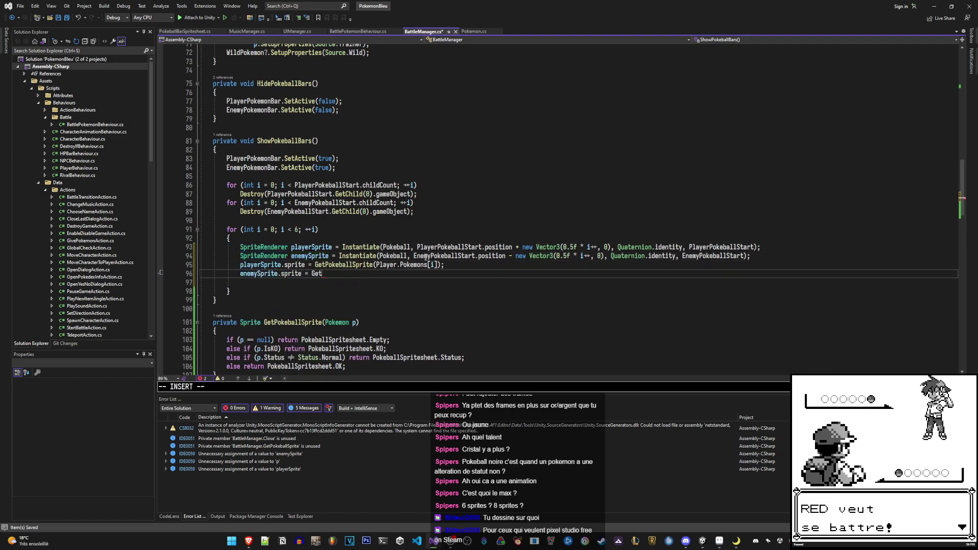
pyautogui.write('GetPopk')
pyautogui.press('Tab')
pyautogui.write('(Enem')
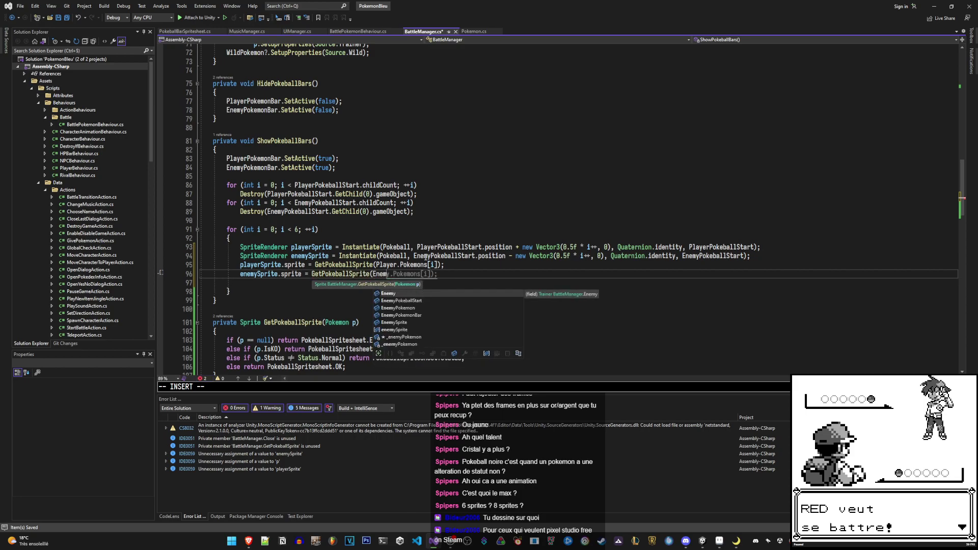
pyautogui.press('Tab')
pyautogui.press('Escape')
# Remove the leftover blank line, close the for loop with a brace, and return to Unity
pyautogui.press('j')
pyautogui.press('d')
pyautogui.press('d')
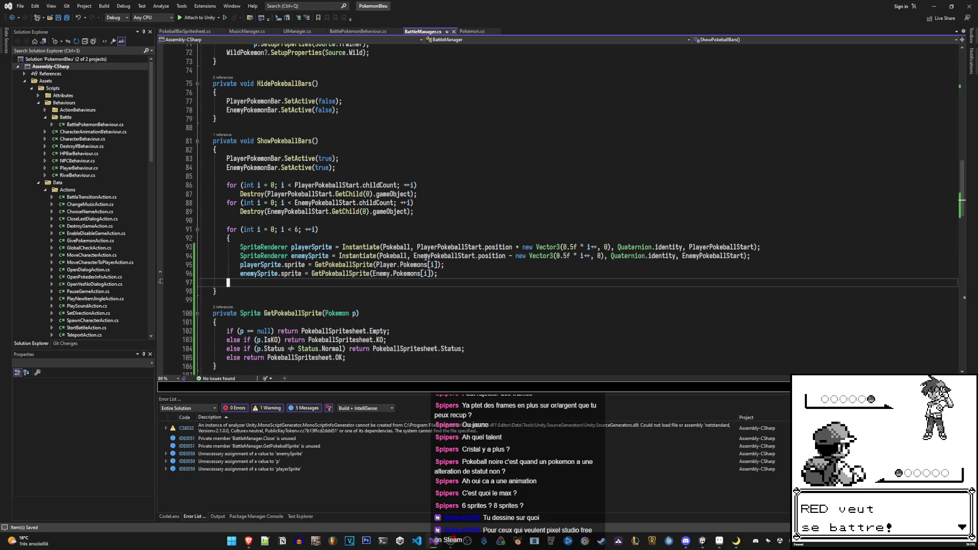
pyautogui.write('}')
pyautogui.press('Escape')
pyautogui.press('j')
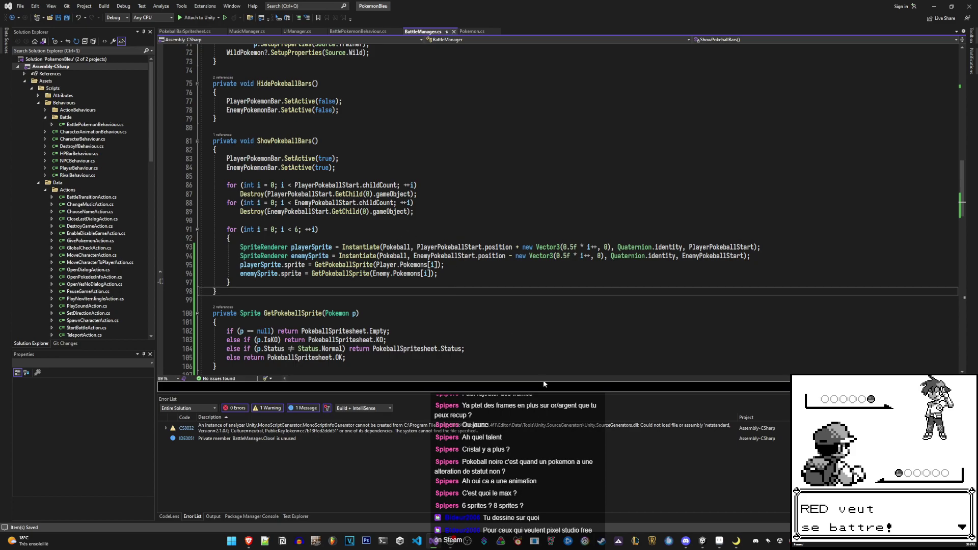
pyautogui.click(702, 541)
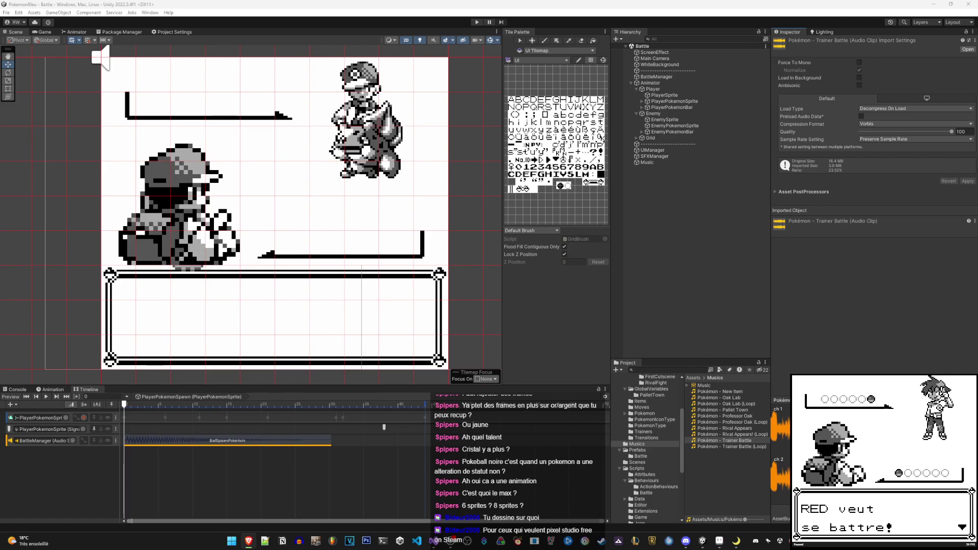
# Zoom the Scene view briefly, then press Play to run the Battle scene
pyautogui.scroll(-2, 293, 256)
pyautogui.scroll(1, 293, 257)
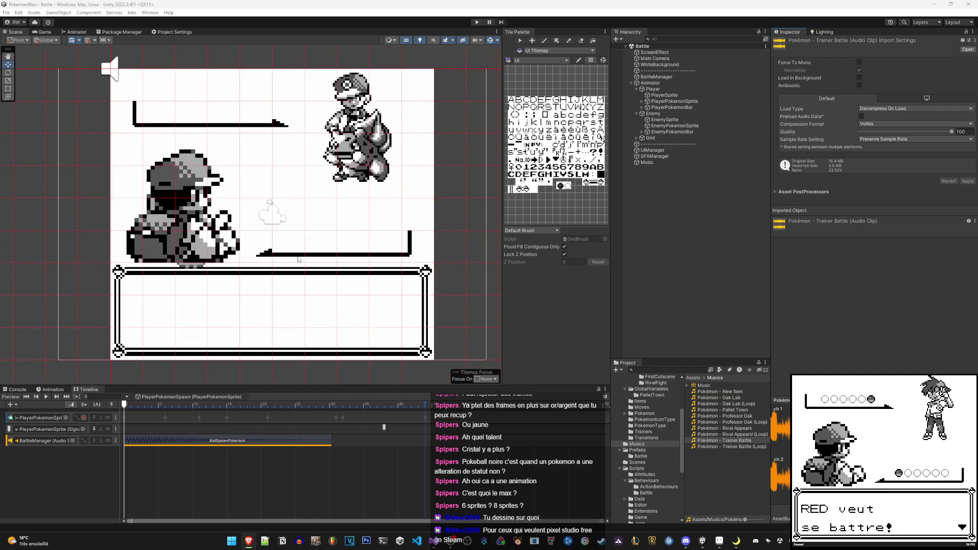
pyautogui.click(477, 22)
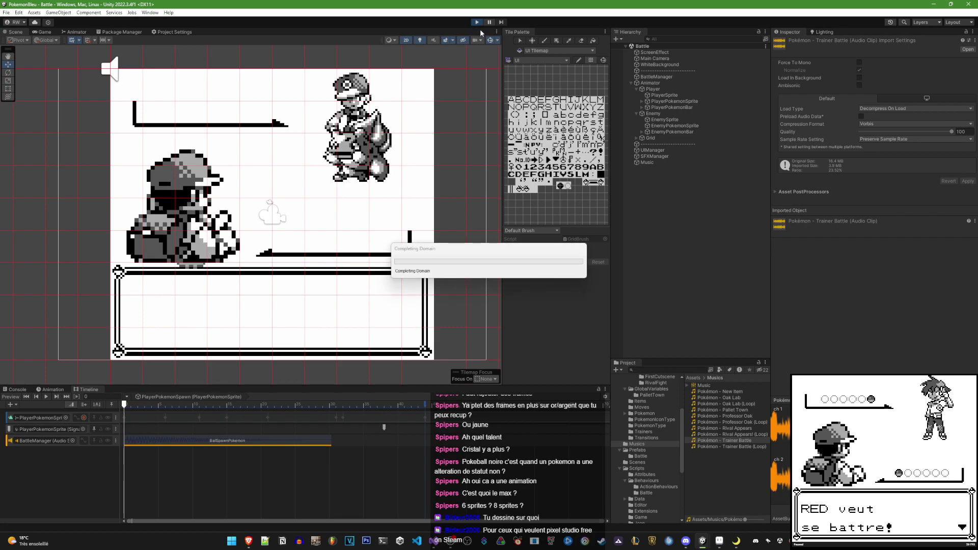
# Stop play mode and open the Sprites folder in the Project window
pyautogui.click(479, 21)
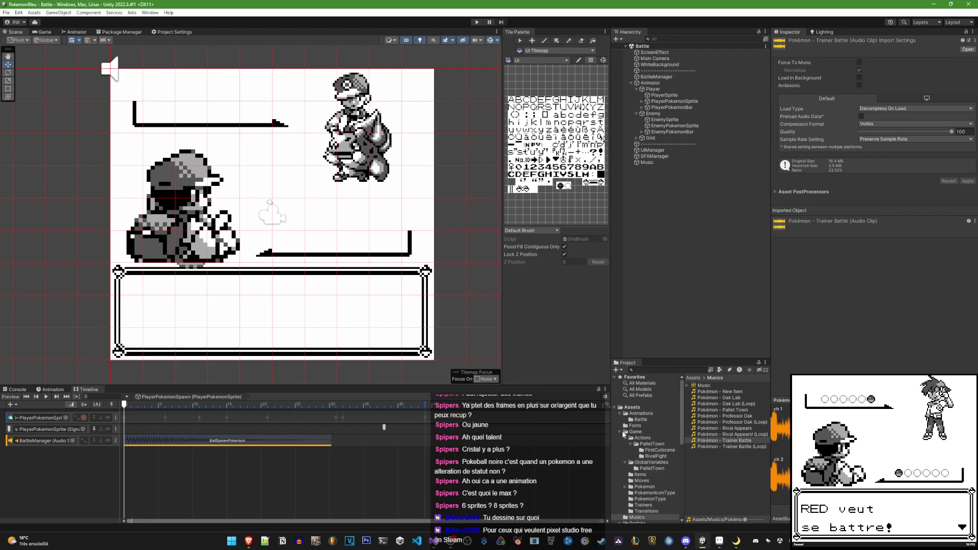
pyautogui.click(626, 432)
pyautogui.click(620, 432)
pyautogui.click(620, 414)
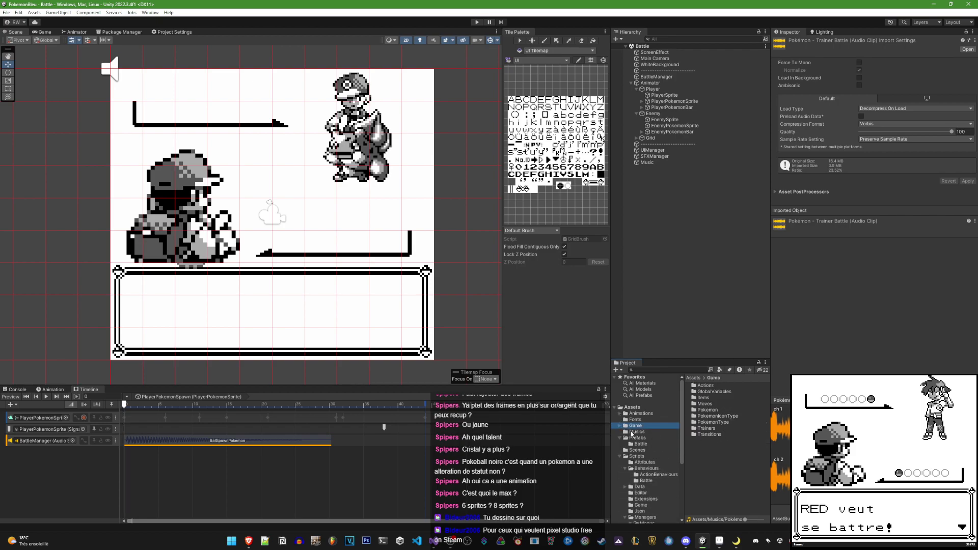
pyautogui.scroll(-5, 631, 464)
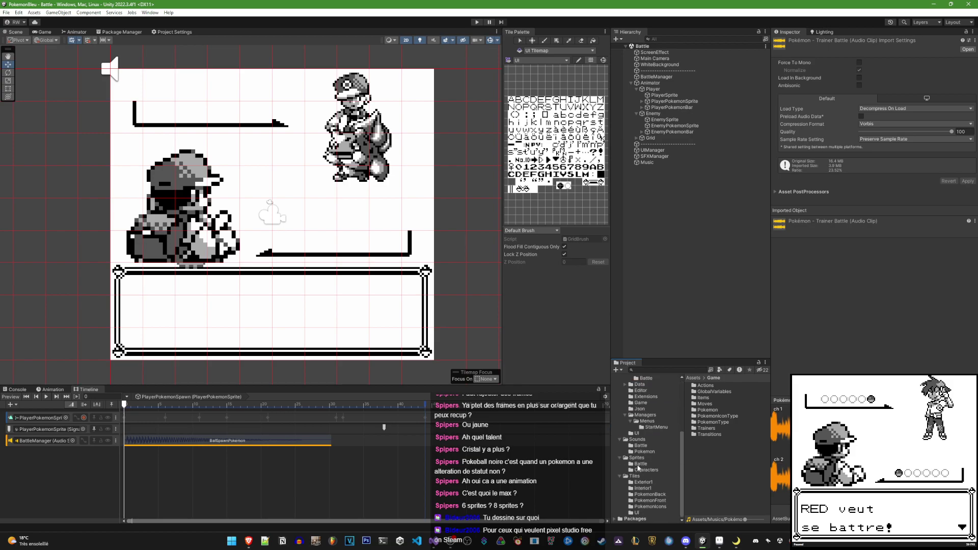
pyautogui.click(637, 457)
# Create a Spritesheet > Pokeball Bar asset named PokeballBarSpritesheet
pyautogui.rightClick(714, 504)
pyautogui.moveTo(738, 282)
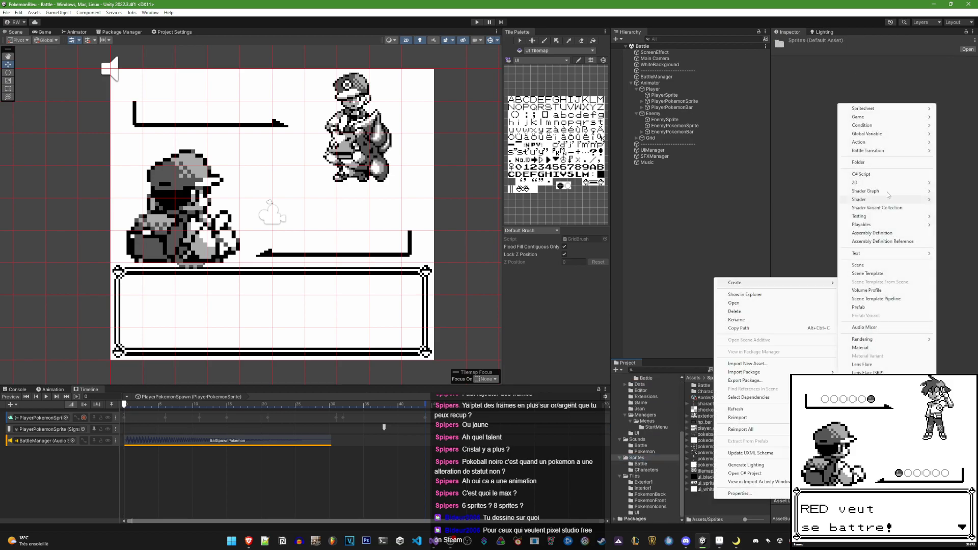
pyautogui.moveTo(876, 109)
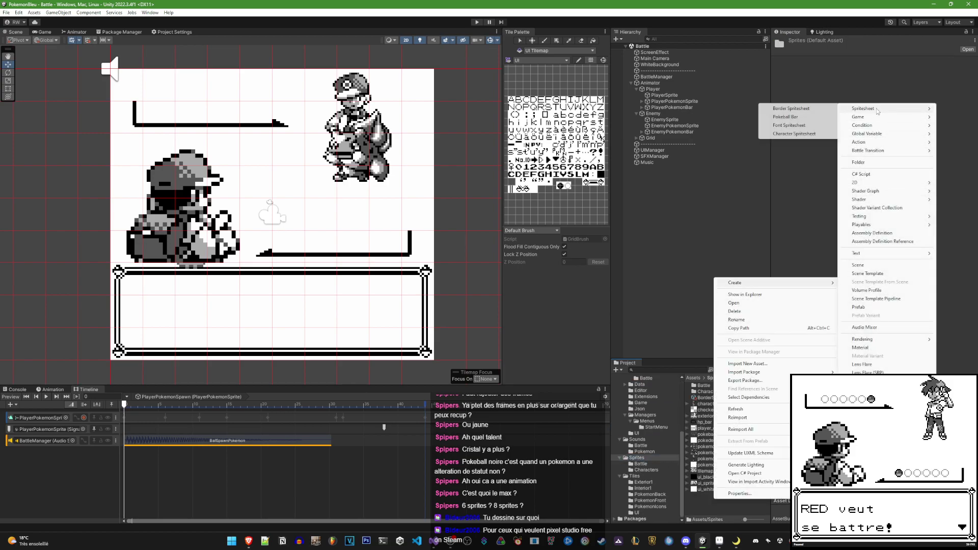
pyautogui.click(805, 117)
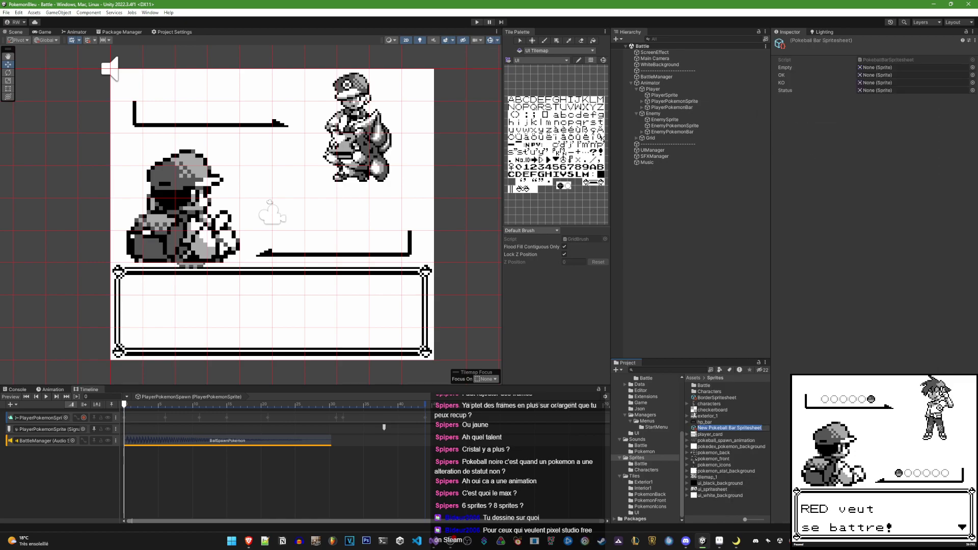
pyautogui.write('PokeballBar')
pyautogui.write('Spritesheet')
pyautogui.press('Return')
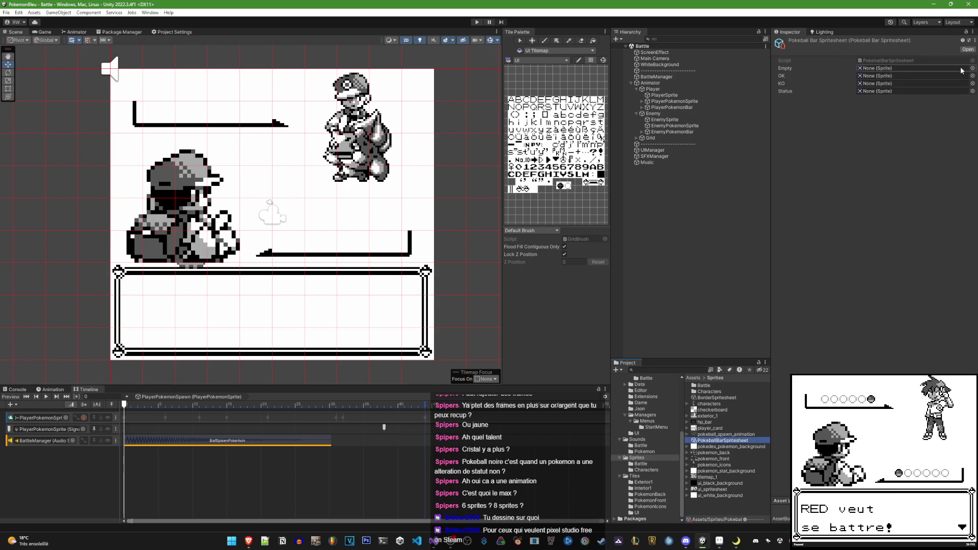
# Set the Empty slot to ui_spritesheet_150 and the OK slot to ui_spritesheet_152
pyautogui.click(972, 75)
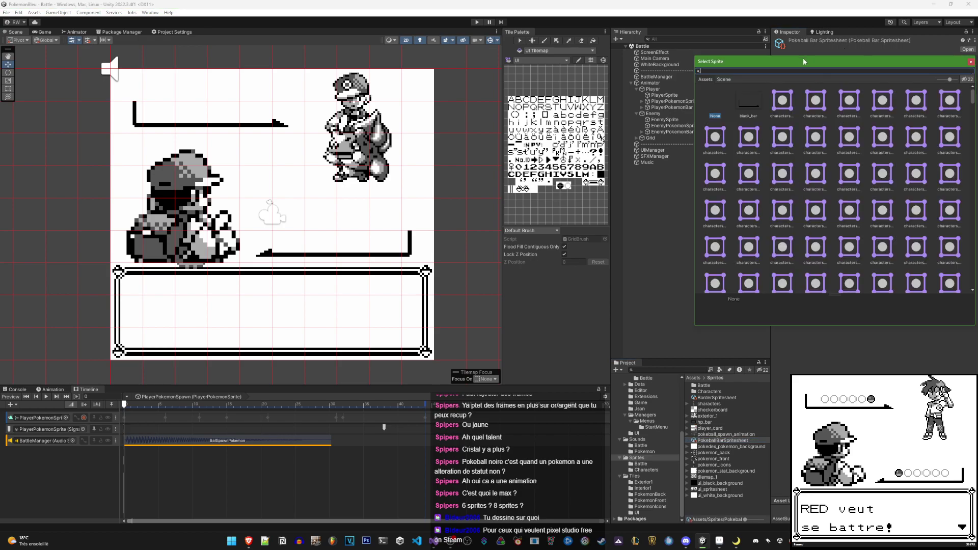
pyautogui.moveTo(804, 62); pyautogui.dragTo(644, 100)
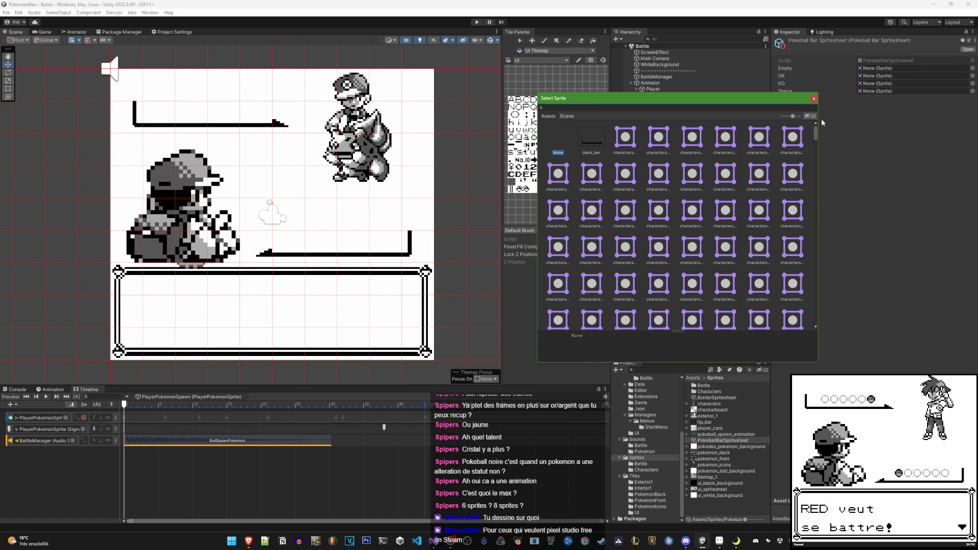
pyautogui.moveTo(815, 133); pyautogui.dragTo(803, 307)
pyautogui.scroll(-5, 799, 305)
pyautogui.scroll(-3, 792, 303)
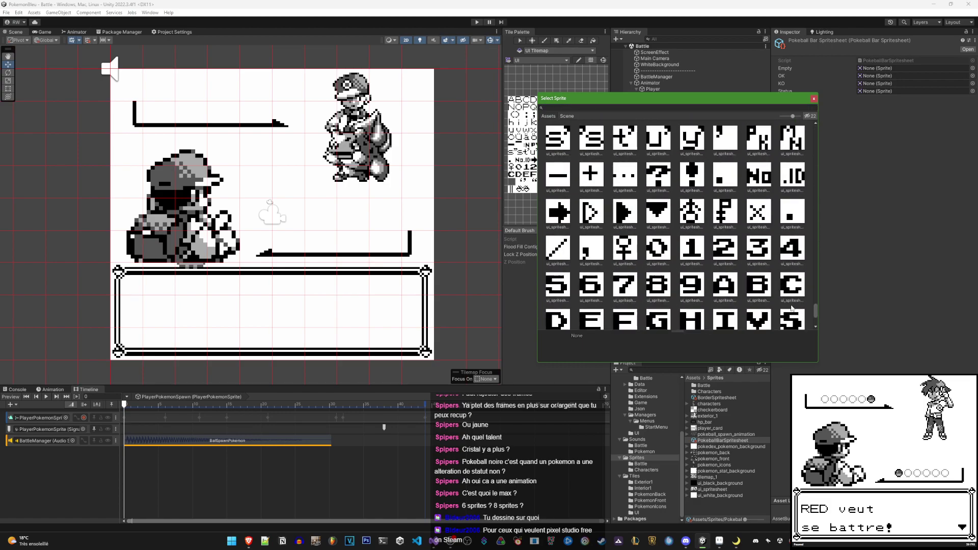
pyautogui.scroll(-3, 785, 303)
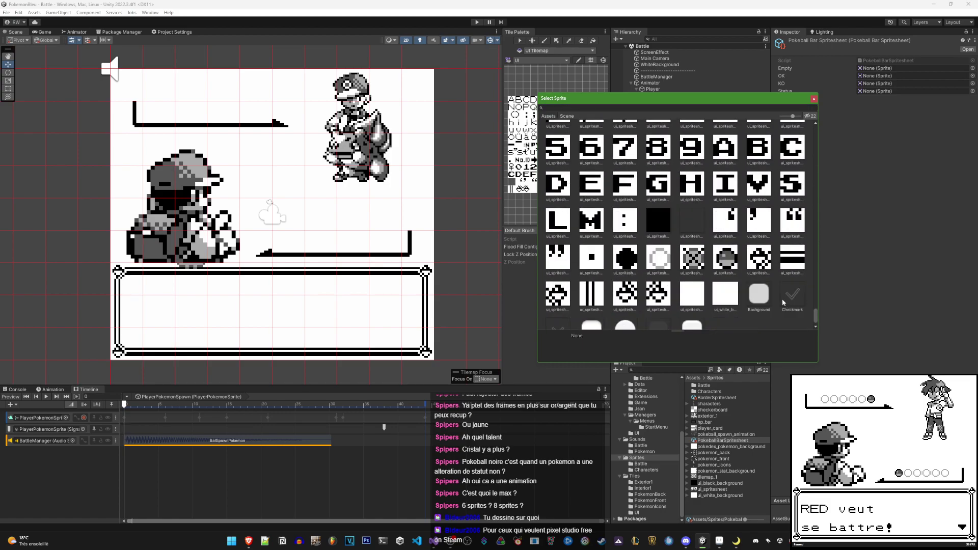
pyautogui.doubleClick(665, 259)
pyautogui.click(971, 76)
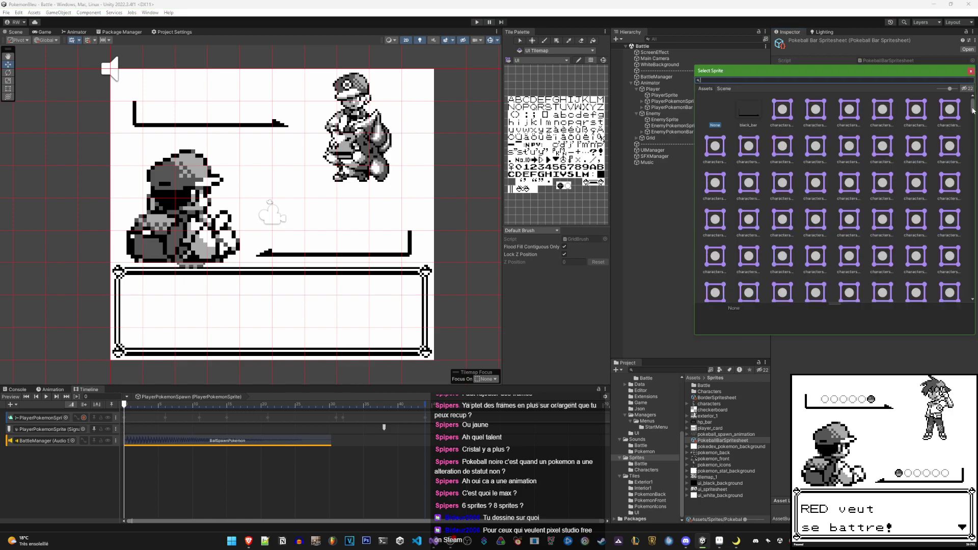
pyautogui.moveTo(972, 100); pyautogui.dragTo(960, 294)
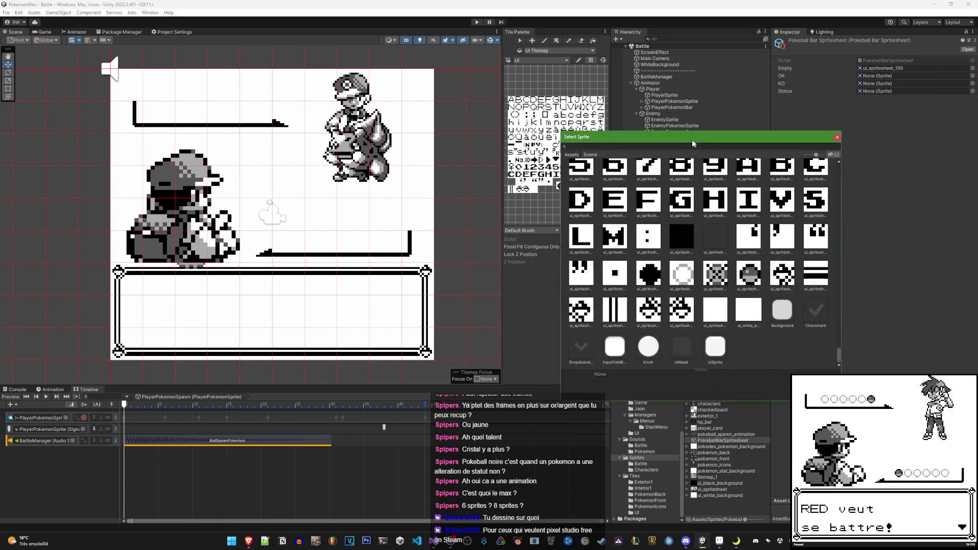
pyautogui.moveTo(815, 71); pyautogui.dragTo(680, 136)
pyautogui.doubleClick(748, 273)
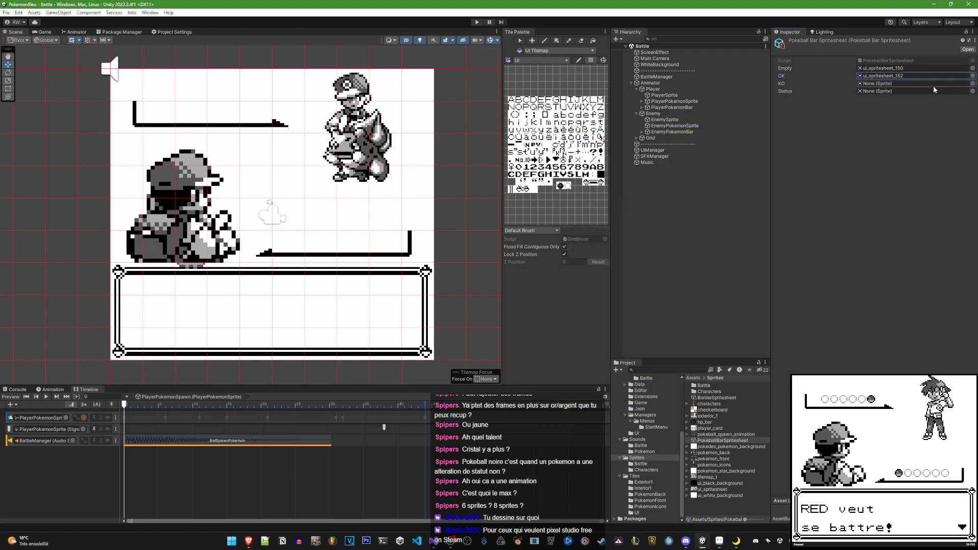
# Set the KO slot to ui_spritesheet_151 and the Status slot to ui_spritesheet_149
pyautogui.click(972, 83)
pyautogui.moveTo(905, 80); pyautogui.dragTo(715, 121)
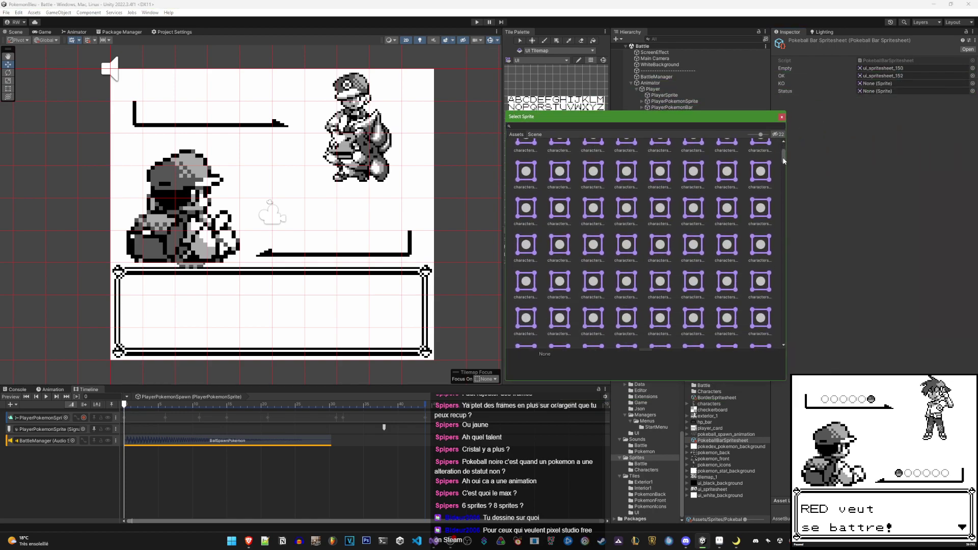
pyautogui.moveTo(783, 147); pyautogui.dragTo(779, 330)
pyautogui.scroll(-3, 779, 331)
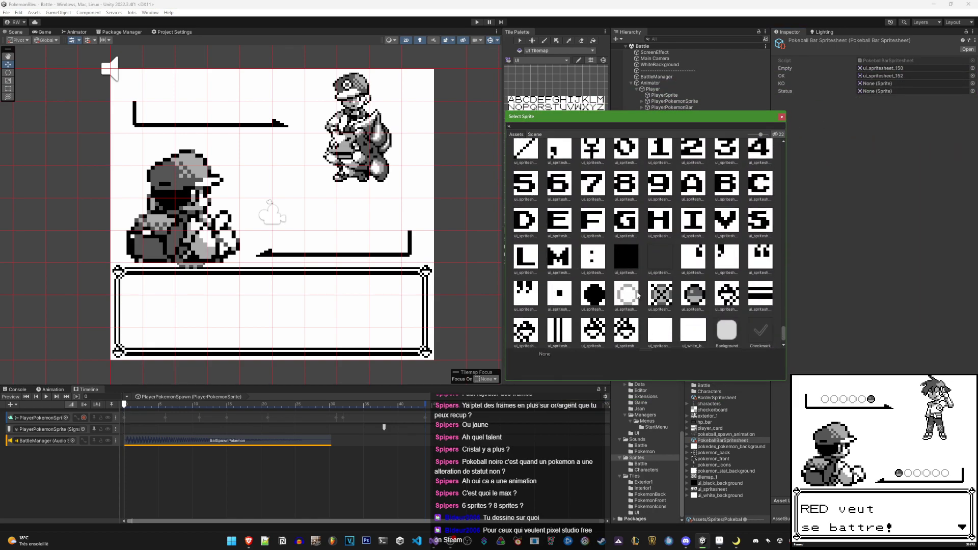
pyautogui.doubleClick(660, 297)
pyautogui.click(972, 91)
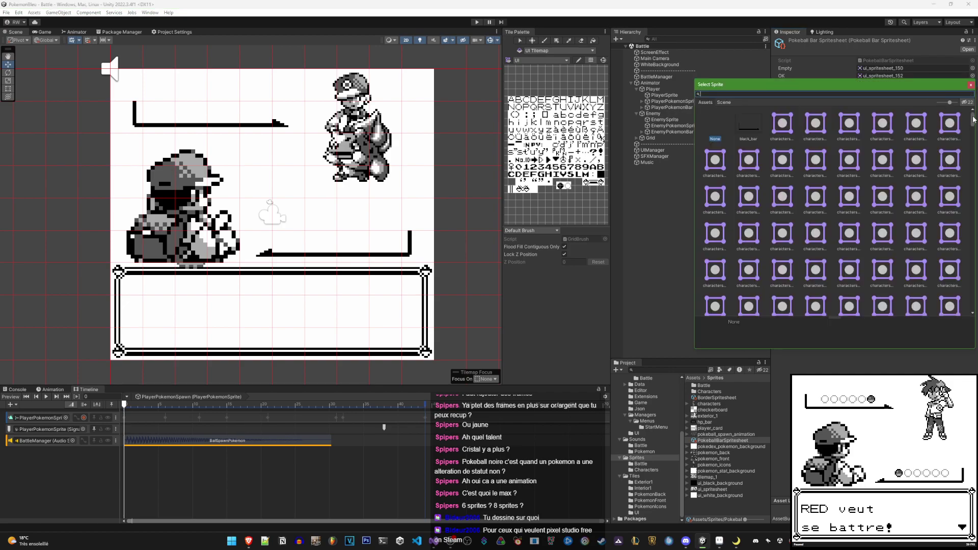
pyautogui.scroll(-5, 953, 298)
pyautogui.scroll(-10, 952, 298)
pyautogui.scroll(-3, 814, 250)
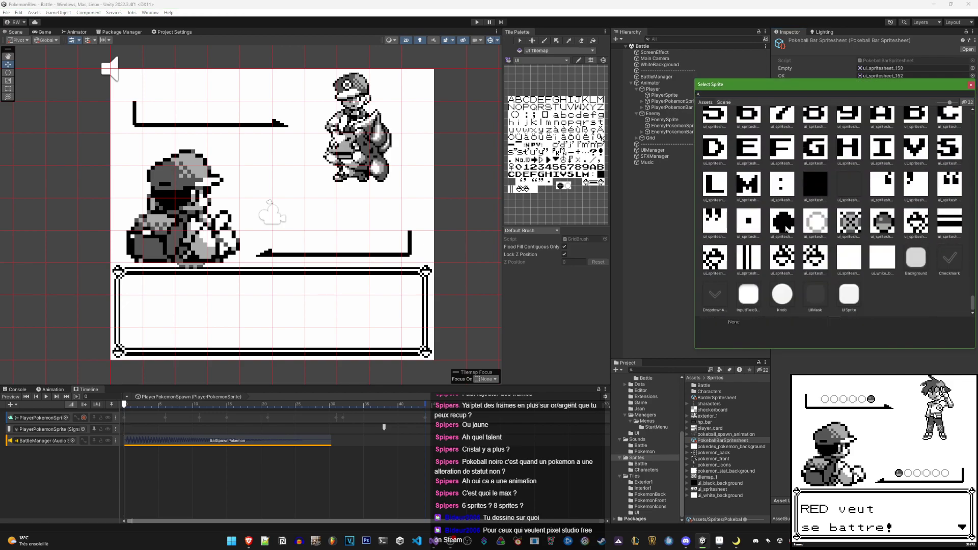
pyautogui.doubleClick(801, 251)
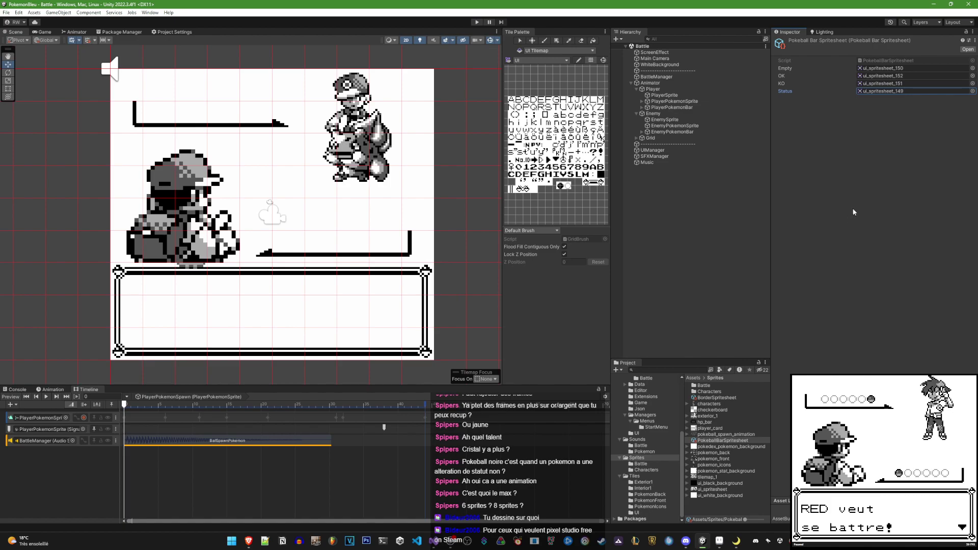
pyautogui.click(658, 59)
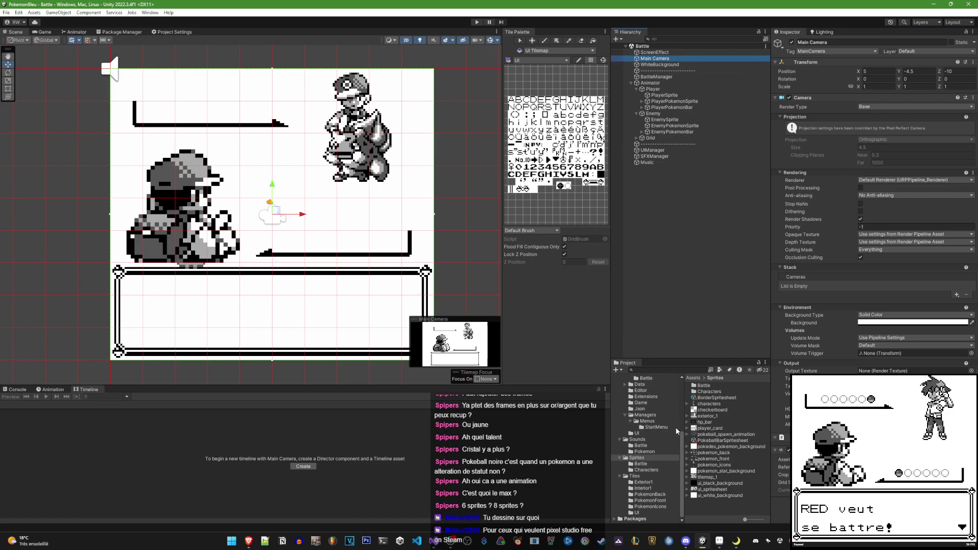
# In Prefabs > Battle, delete the [Pokeball KO] prefab
pyautogui.scroll(5, 654, 423)
pyautogui.click(643, 411)
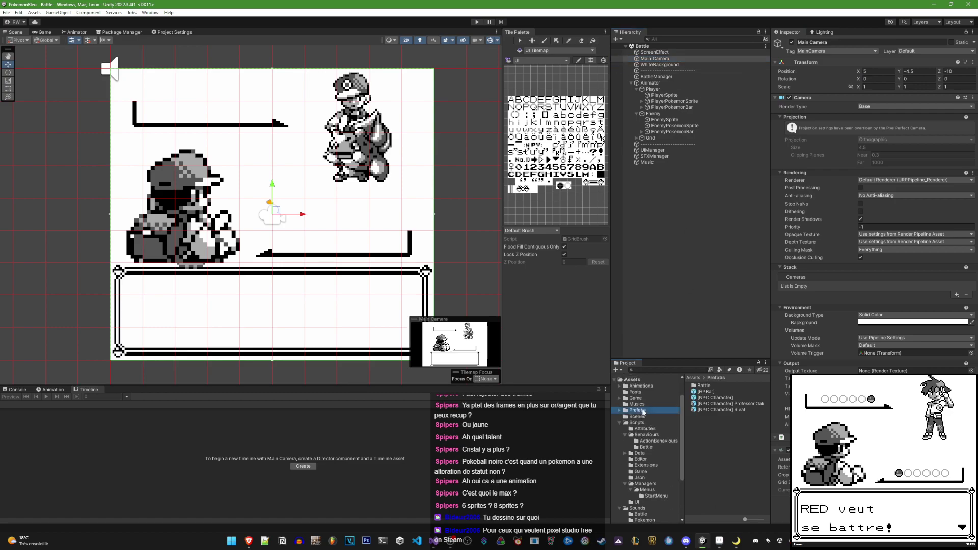
pyautogui.doubleClick(704, 385)
pyautogui.click(712, 386)
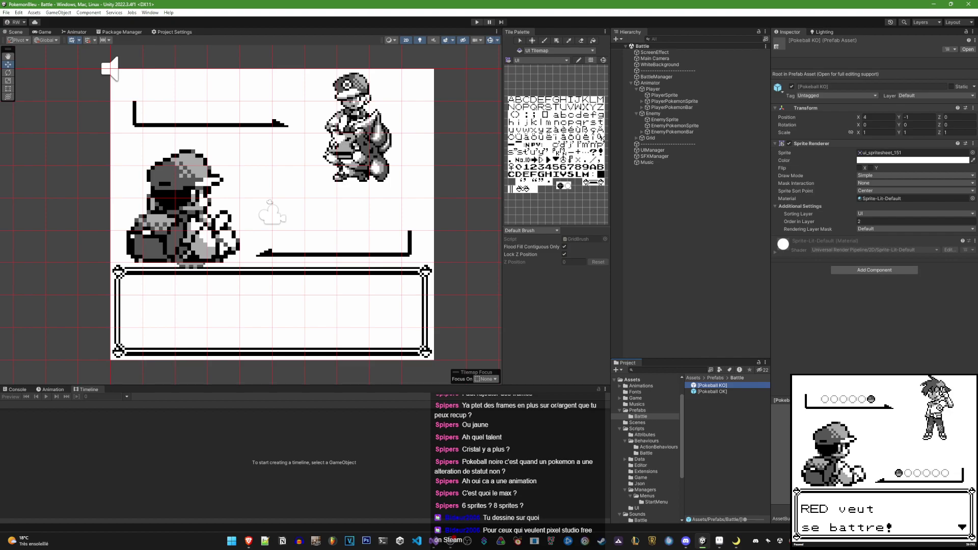
pyautogui.press('Delete')
# Rename [Pokeball OK] to [Pokeball] and set its sprite to ui_spritesheet_150
pyautogui.click(711, 386)
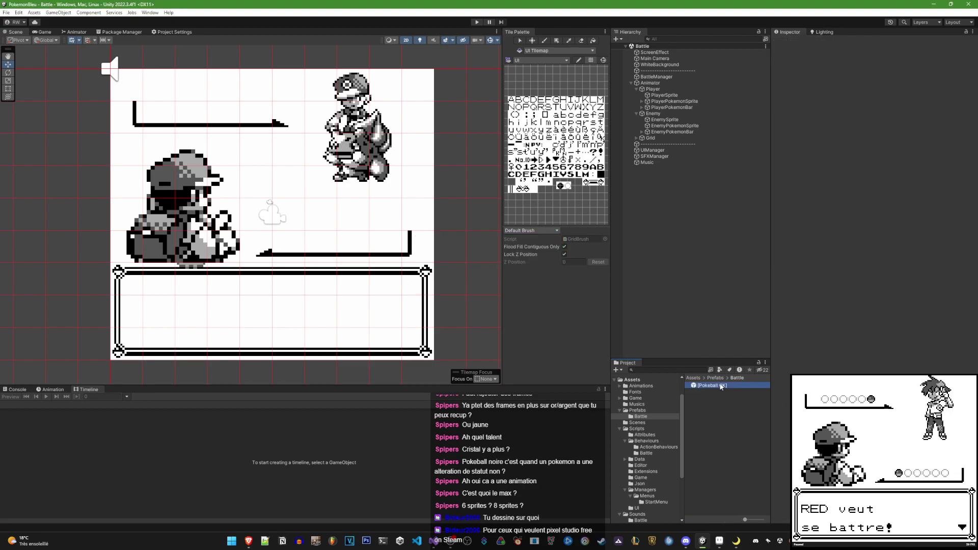
pyautogui.click(720, 386)
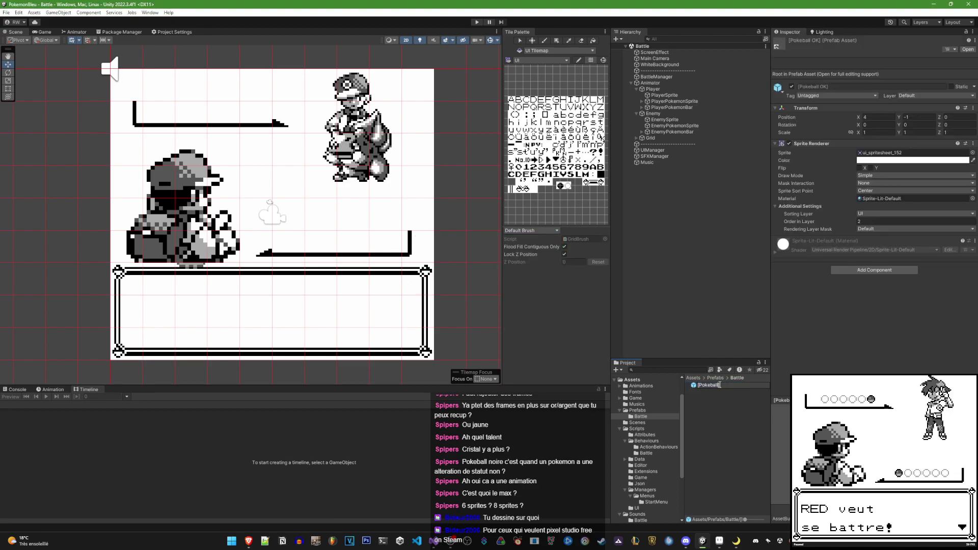
pyautogui.press('Return')
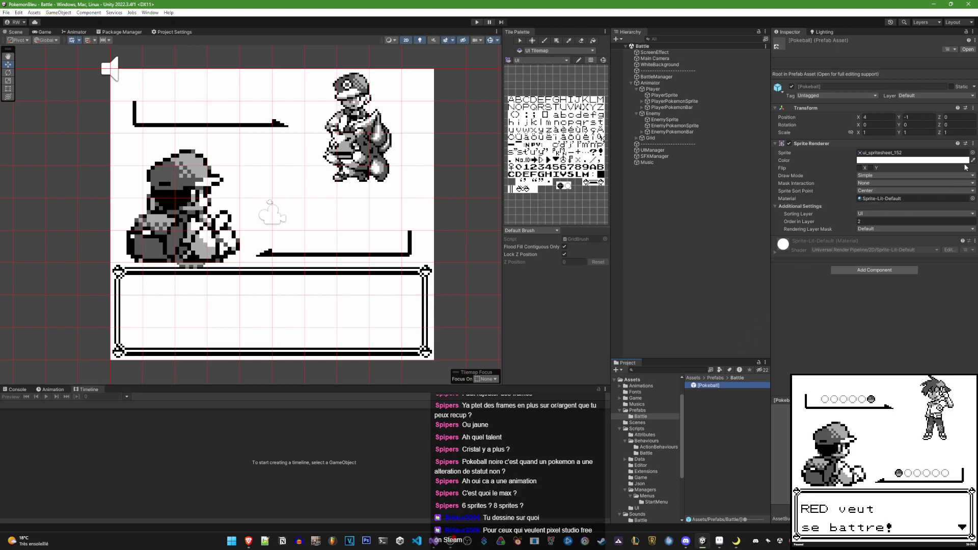
pyautogui.click(972, 152)
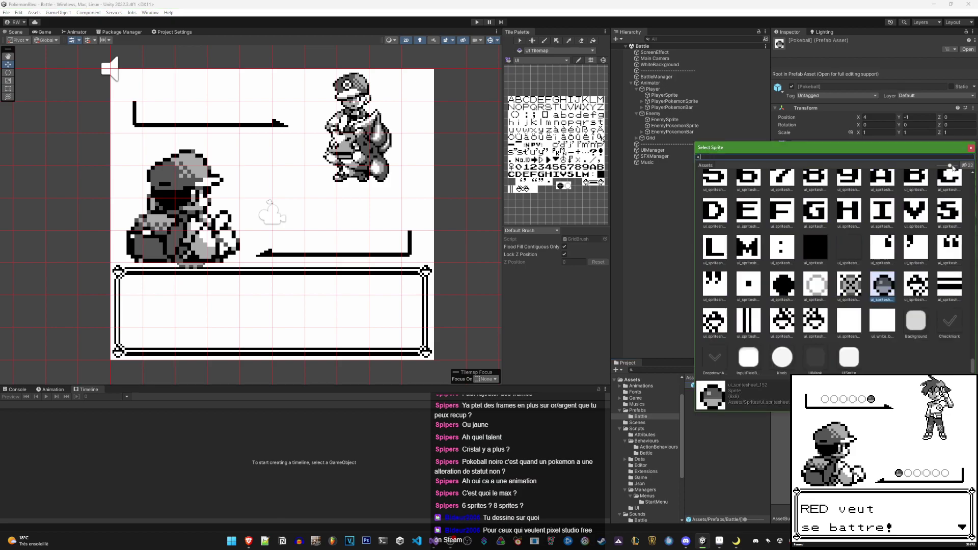
pyautogui.doubleClick(812, 288)
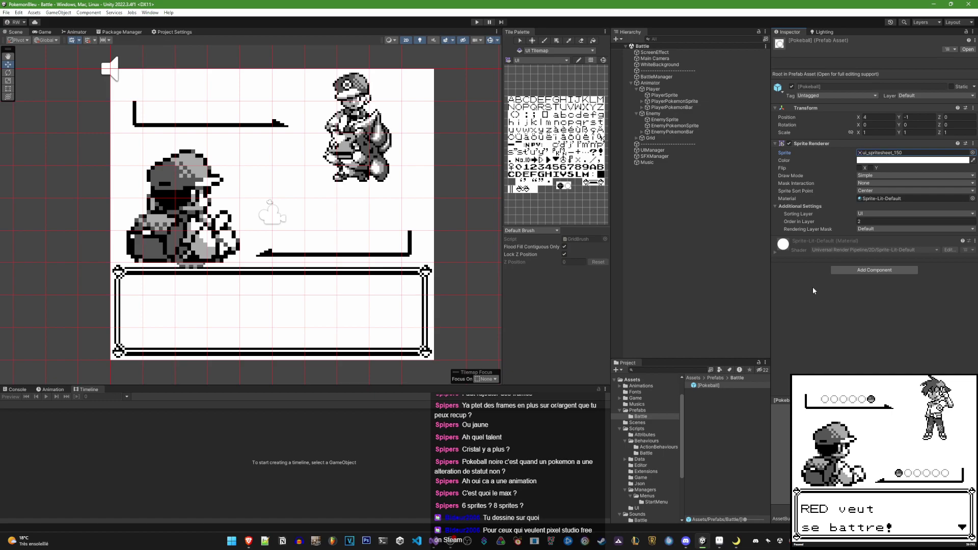
pyautogui.click(433, 541)
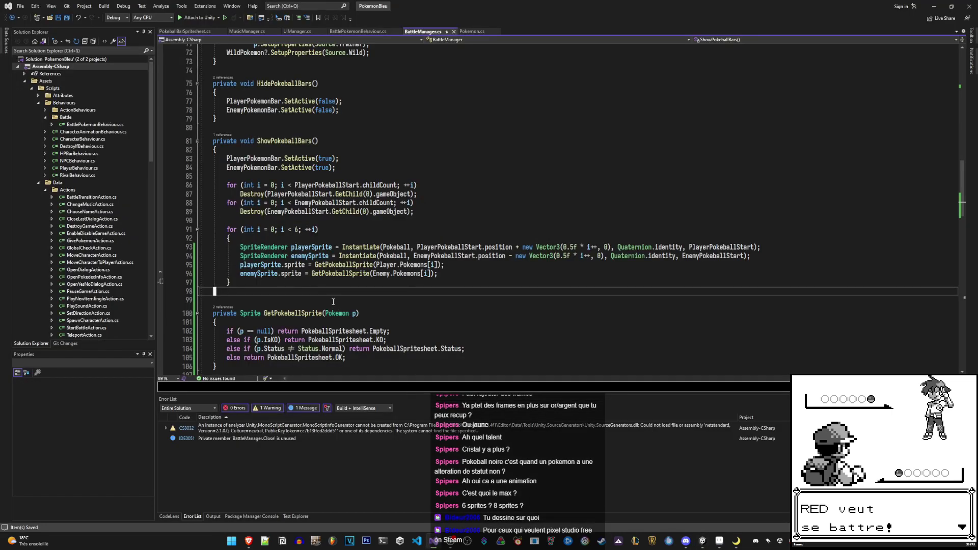
# Retype the semicolon ending the PokeballSpritesheet.OK return line, then go back to Unity
pyautogui.scroll(-4, 333, 301)
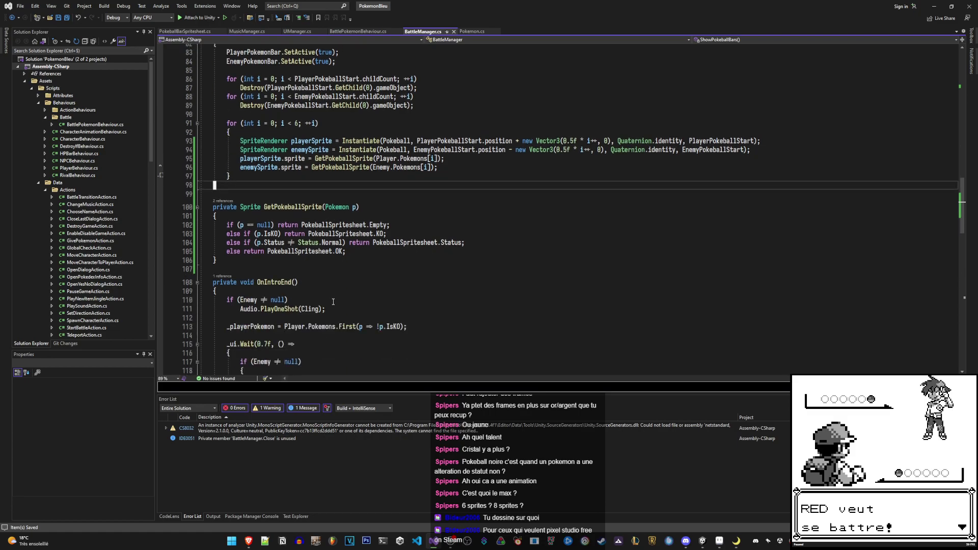
pyautogui.write('}')
pyautogui.click(346, 251)
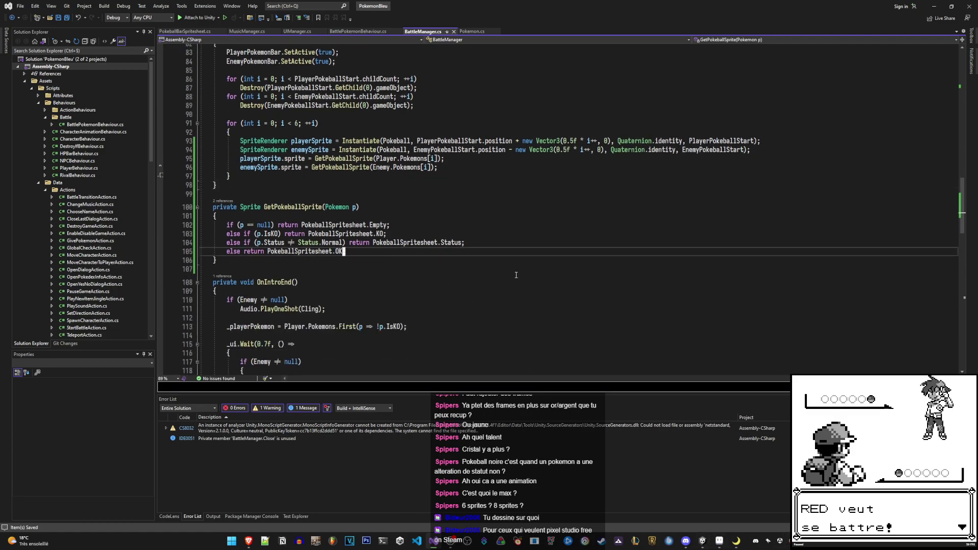
pyautogui.press('BackSpace')
pyautogui.write(';')
pyautogui.click(702, 541)
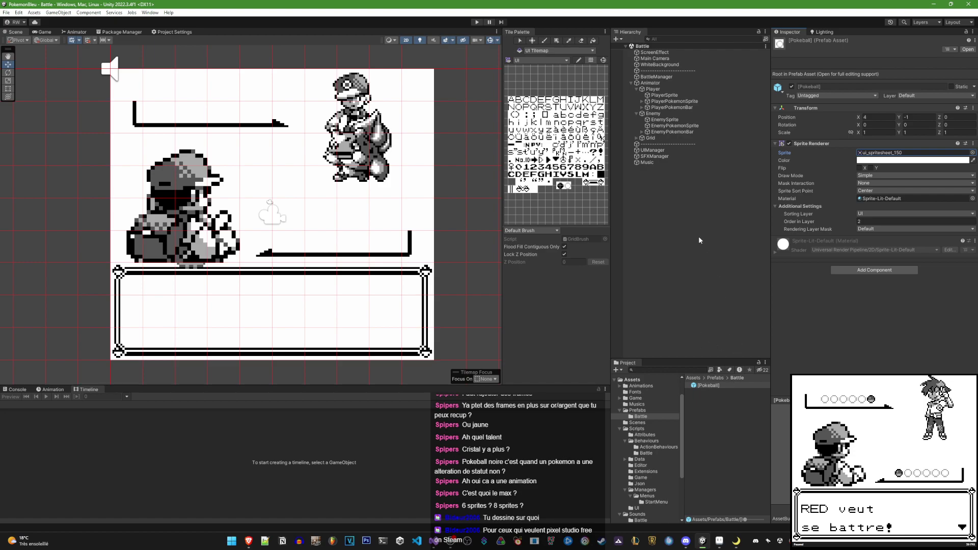
# Assign PokeballBarSpritesheet to BattleManager's Pokeball Spritesheet field, then select the [Pokeball] prefab
pyautogui.click(663, 78)
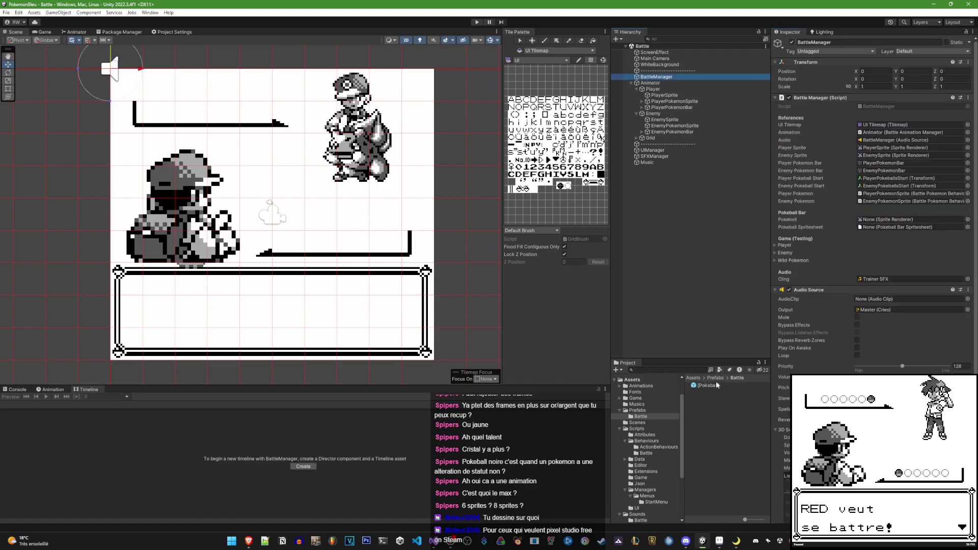
pyautogui.click(967, 227)
pyautogui.doubleClick(744, 259)
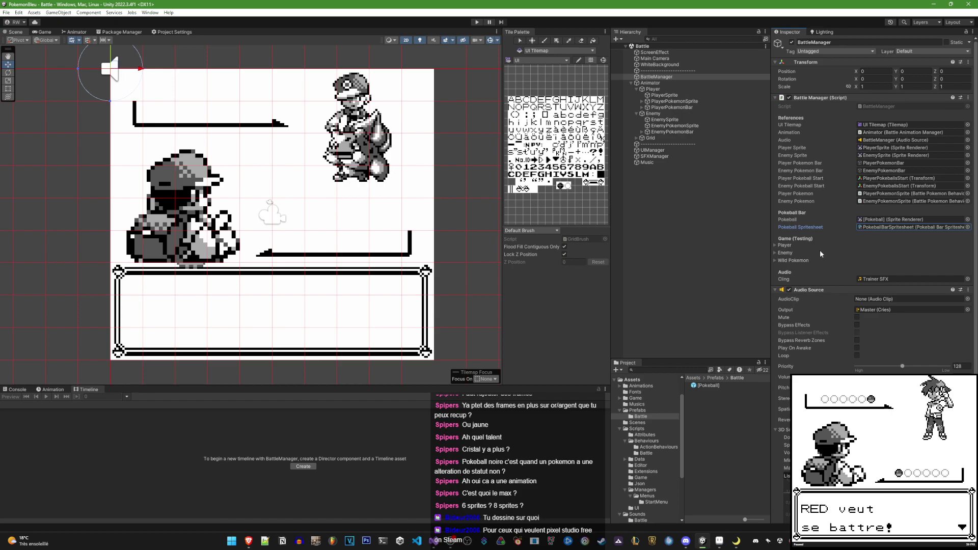
pyautogui.rightClick(818, 252)
pyautogui.click(731, 463)
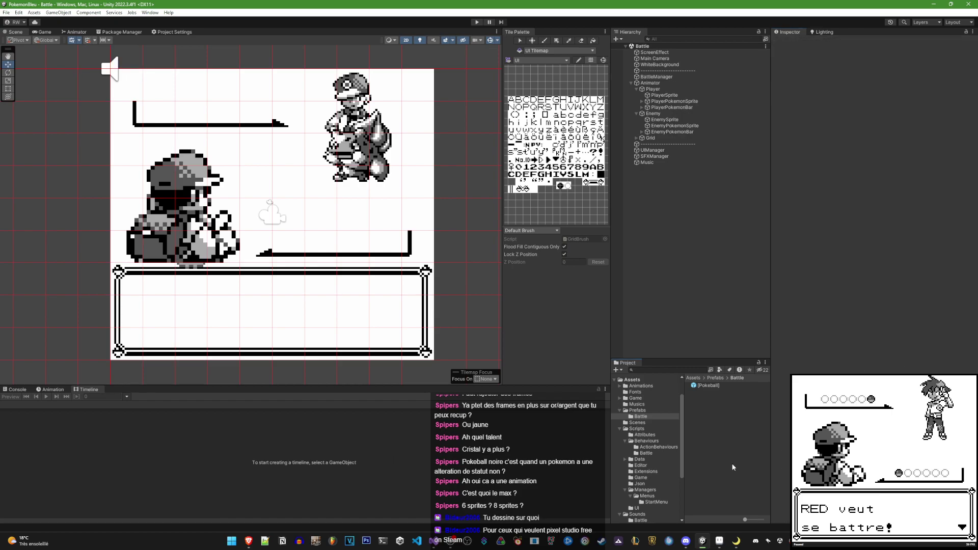
pyautogui.click(712, 386)
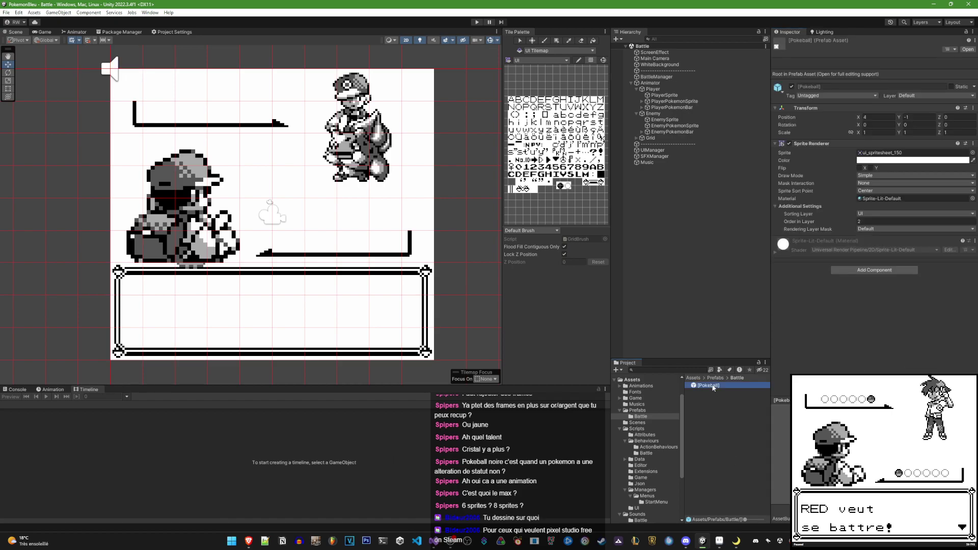
# Play the battle and inspect the spawned Pokeball clones under both pokemon bars in the Scene view
pyautogui.click(477, 22)
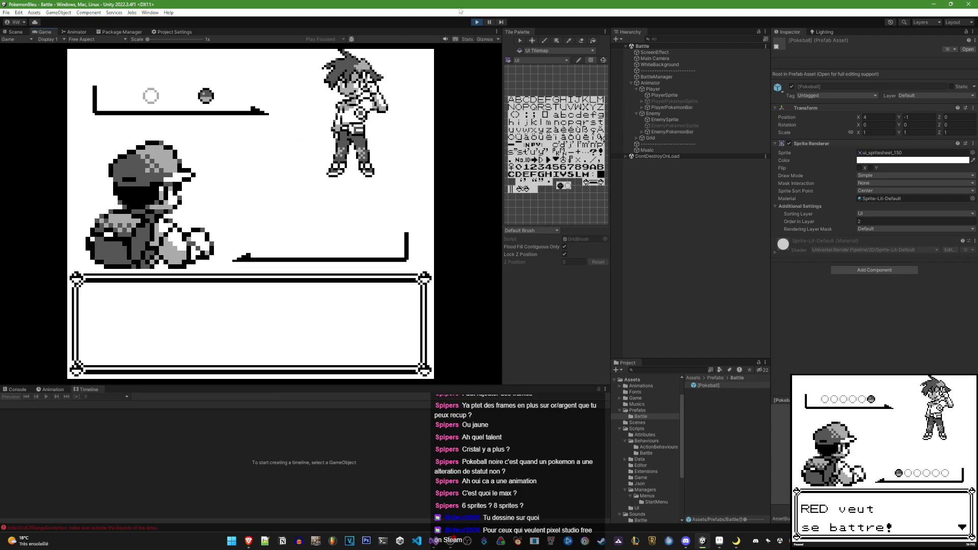
pyautogui.click(642, 107)
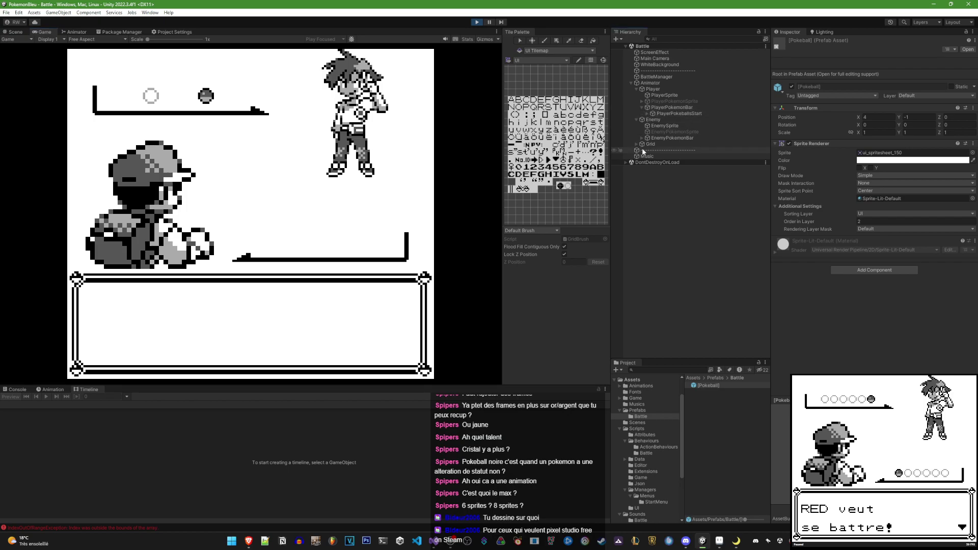
pyautogui.click(642, 138)
pyautogui.click(647, 144)
pyautogui.click(647, 113)
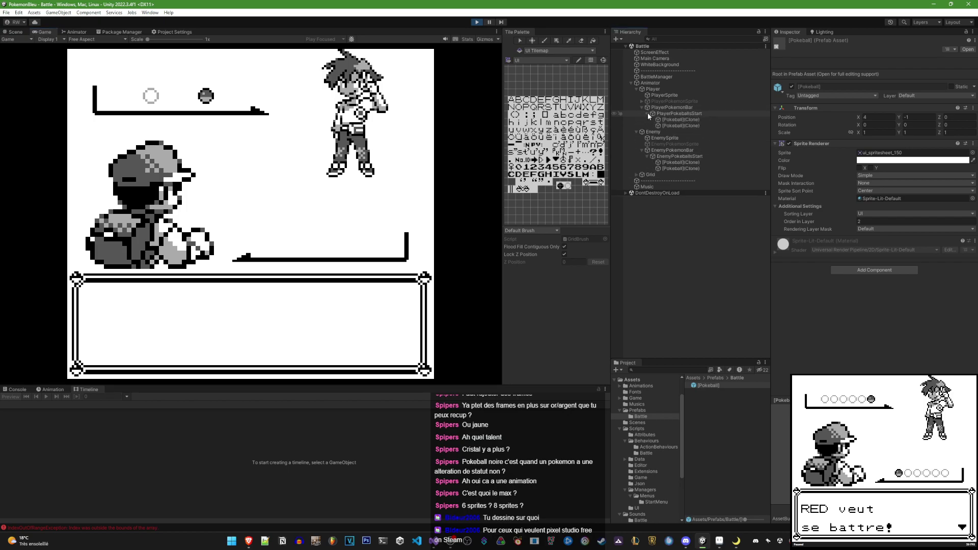
pyautogui.click(663, 120)
pyautogui.click(672, 120)
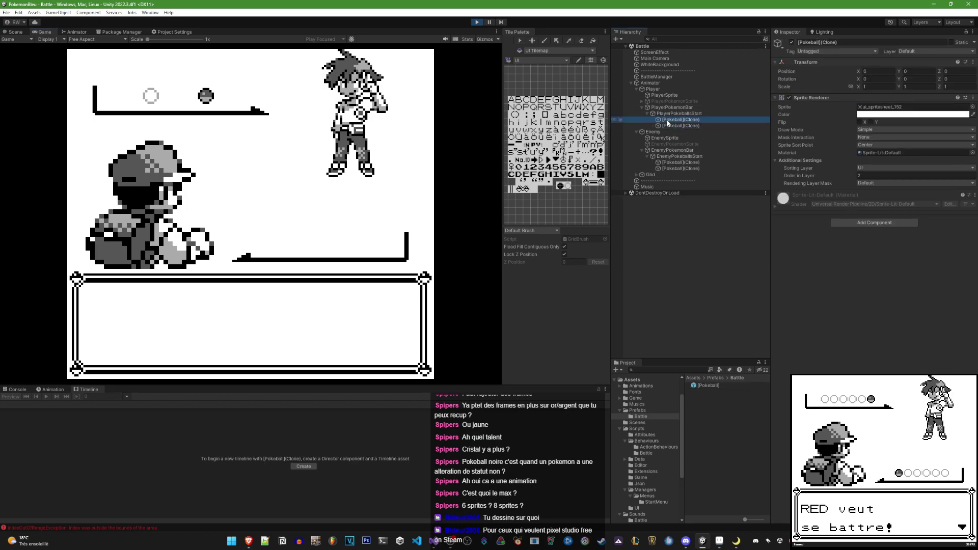
pyautogui.click(16, 32)
pyautogui.scroll(-3, 284, 225)
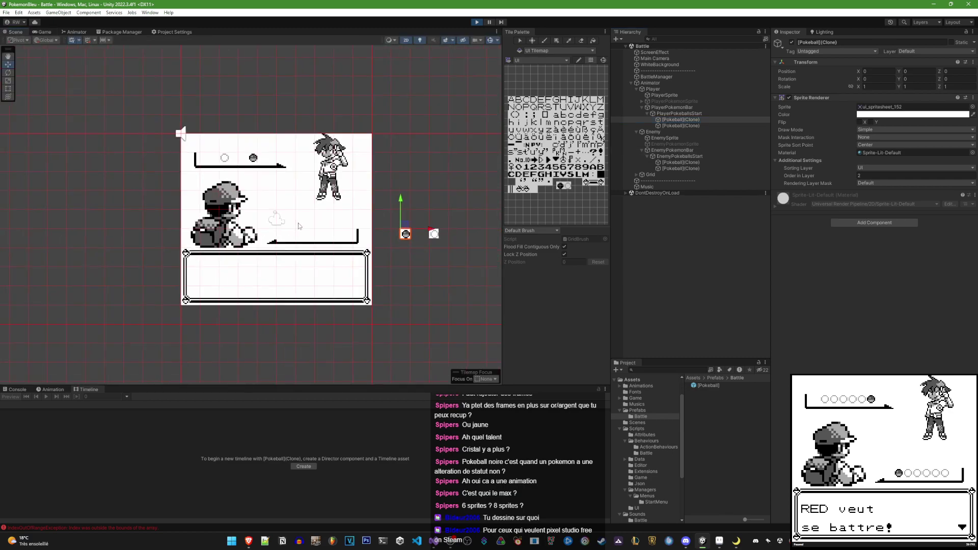
pyautogui.scroll(3, 326, 227)
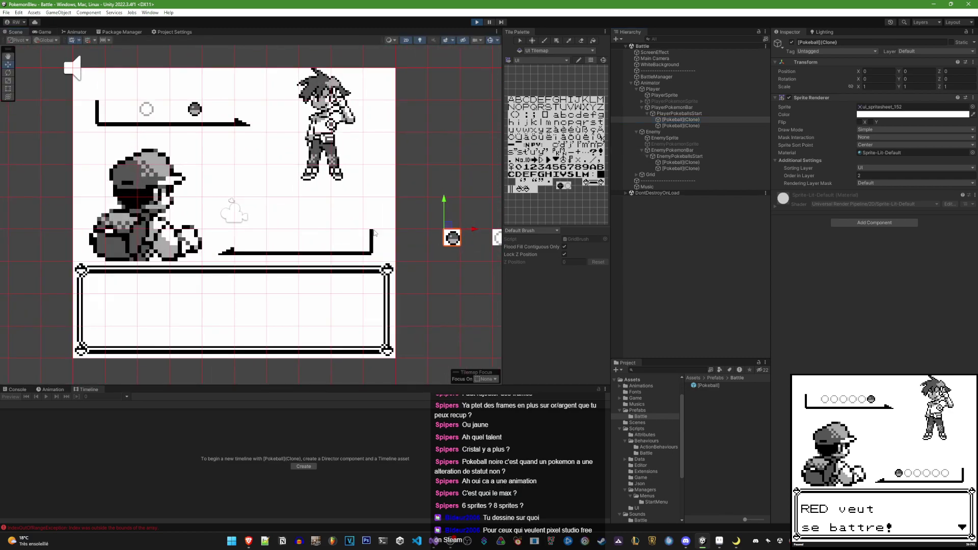
pyautogui.moveTo(399, 196)
pyautogui.mouseDown(button='middle')
pyautogui.moveTo(258, 179)
pyautogui.moveTo(320, 192)
pyautogui.mouseUp(button='middle')
pyautogui.scroll(-2, 247, 184)
pyautogui.scroll(1, 319, 192)
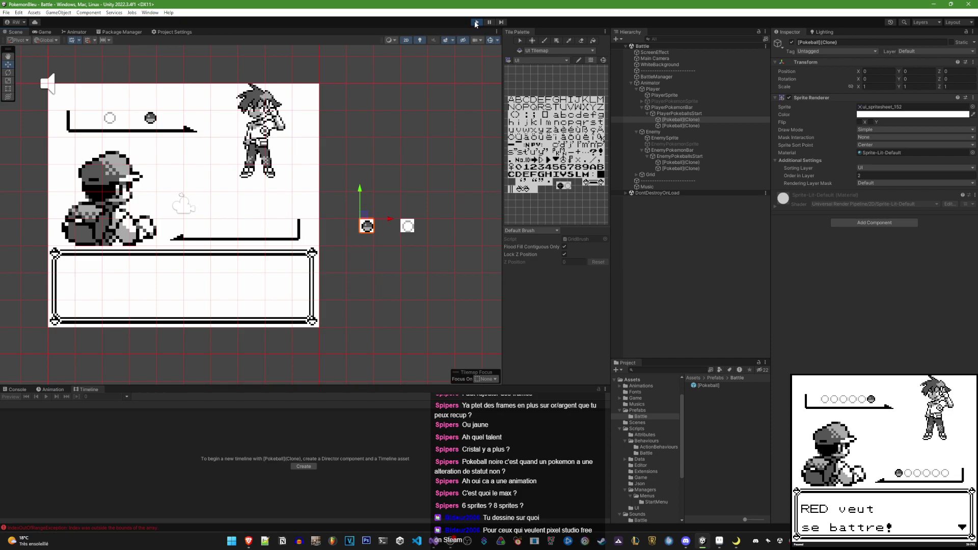
# Stop play mode and drag PlayerPokeballsStart further left in the scene
pyautogui.press('Up')
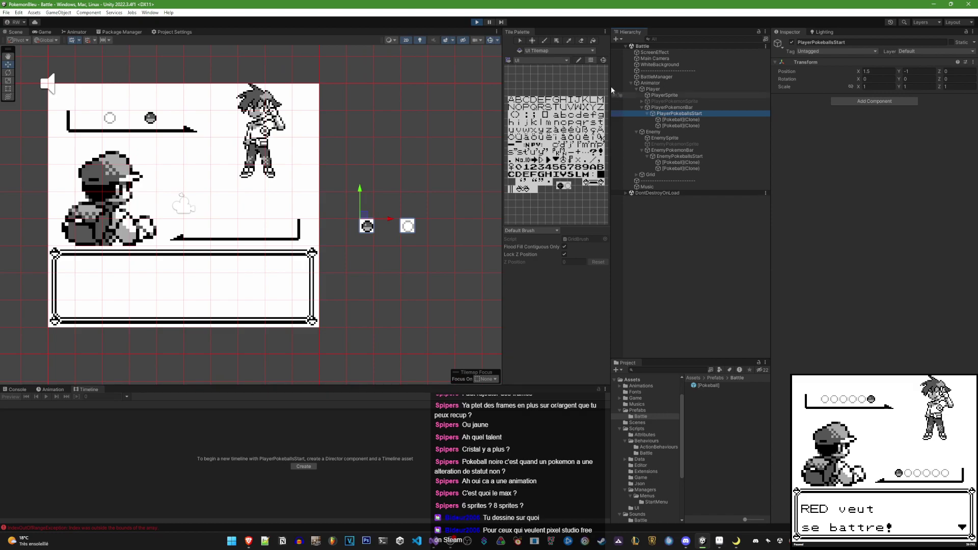
pyautogui.click(474, 22)
pyautogui.click(687, 114)
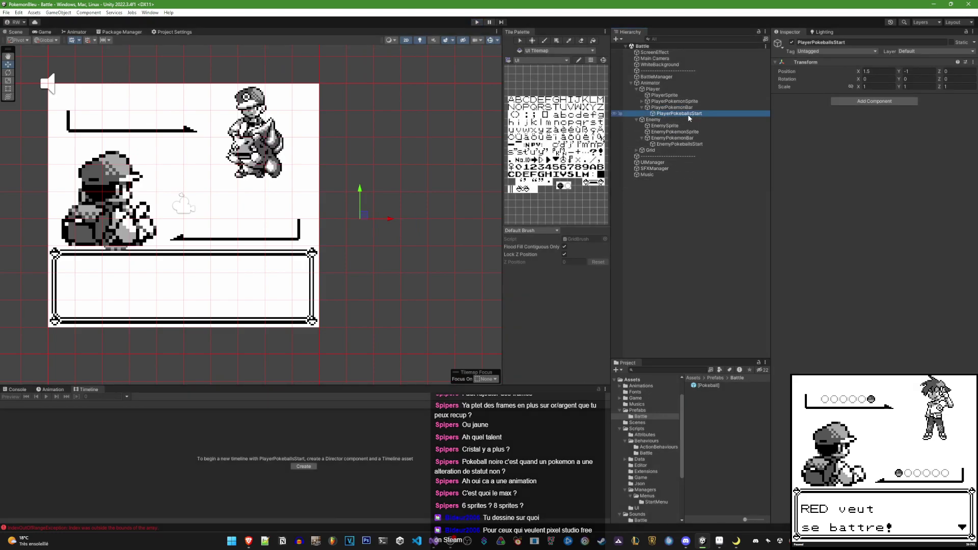
pyautogui.moveTo(365, 215); pyautogui.dragTo(189, 220)
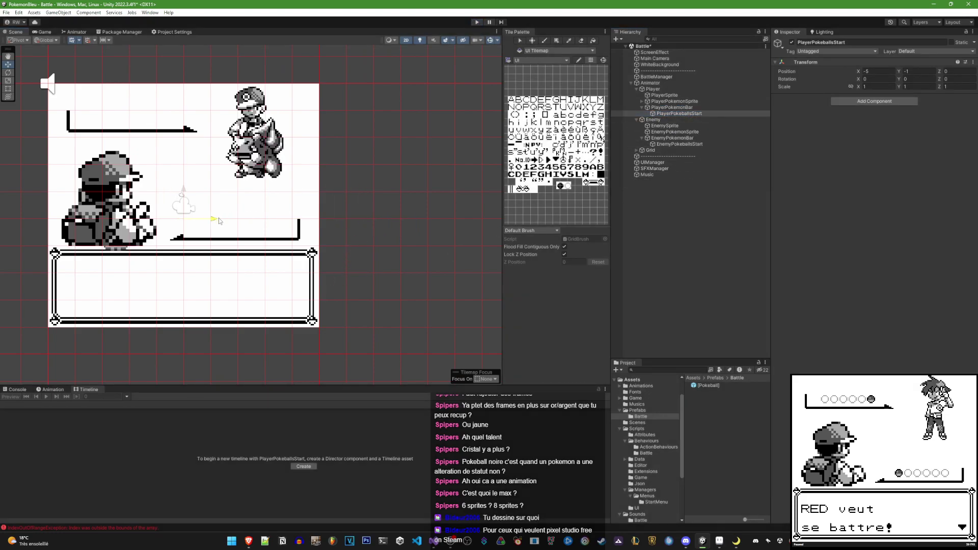
pyautogui.moveTo(189, 219); pyautogui.dragTo(396, 266, button='middle')
pyautogui.scroll(3, 396, 266)
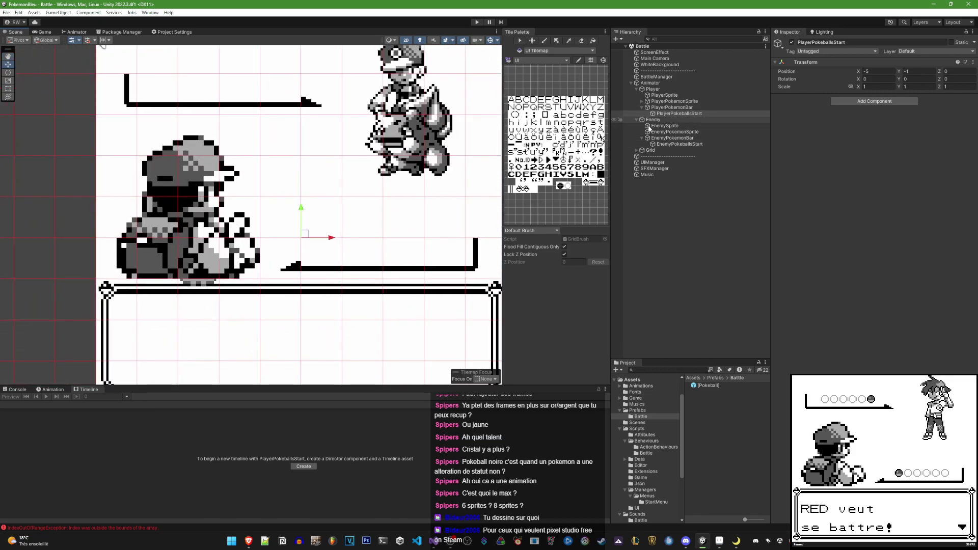
# Fine-tune PlayerPokeballsStart to X -4.5 and save the Battle scene
pyautogui.click(648, 145)
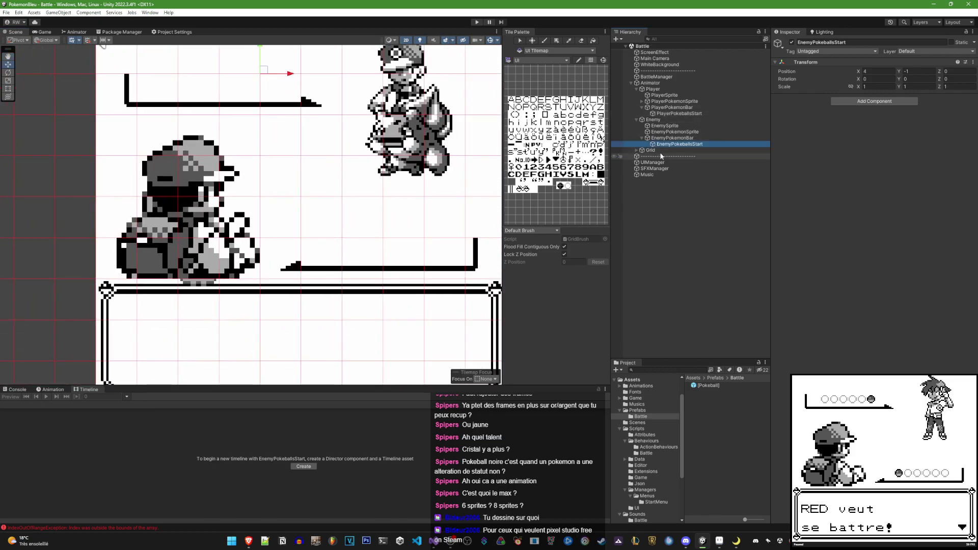
pyautogui.moveTo(102, 45); pyautogui.dragTo(103, 66, button='middle')
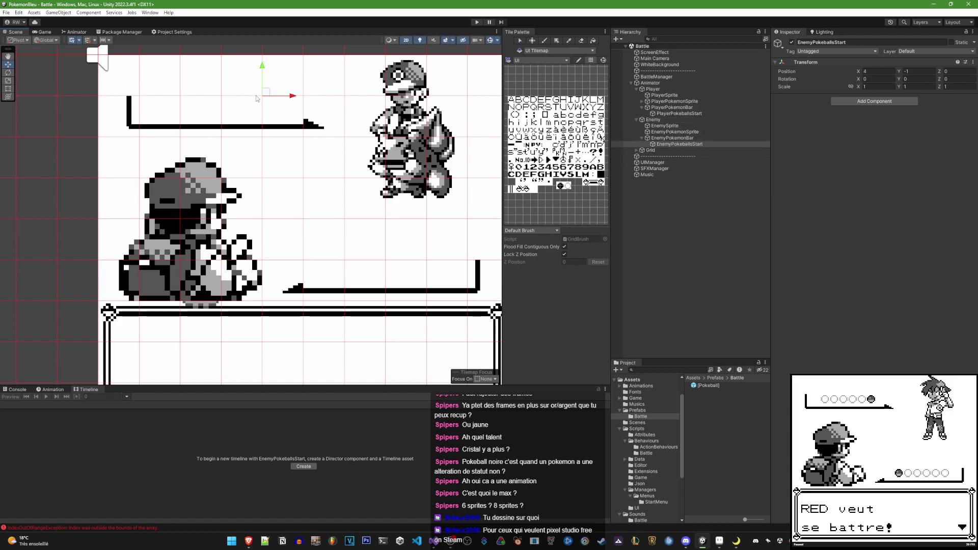
pyautogui.click(348, 264)
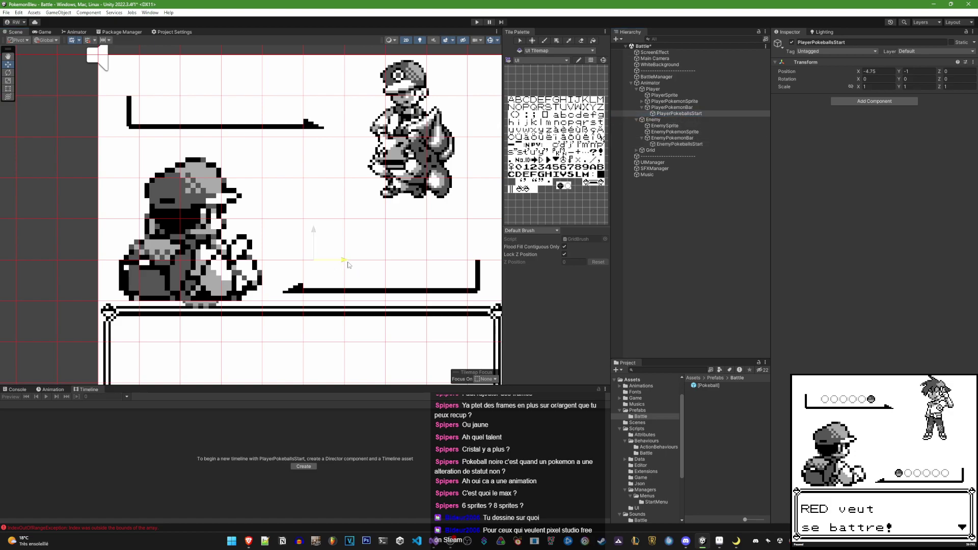
pyautogui.moveTo(348, 265); pyautogui.dragTo(359, 264)
pyautogui.hotkey('ctrl', 's')
pyautogui.scroll(-2, 328, 153)
pyautogui.moveTo(356, 204); pyautogui.dragTo(263, 198, button='middle')
pyautogui.click(736, 544)
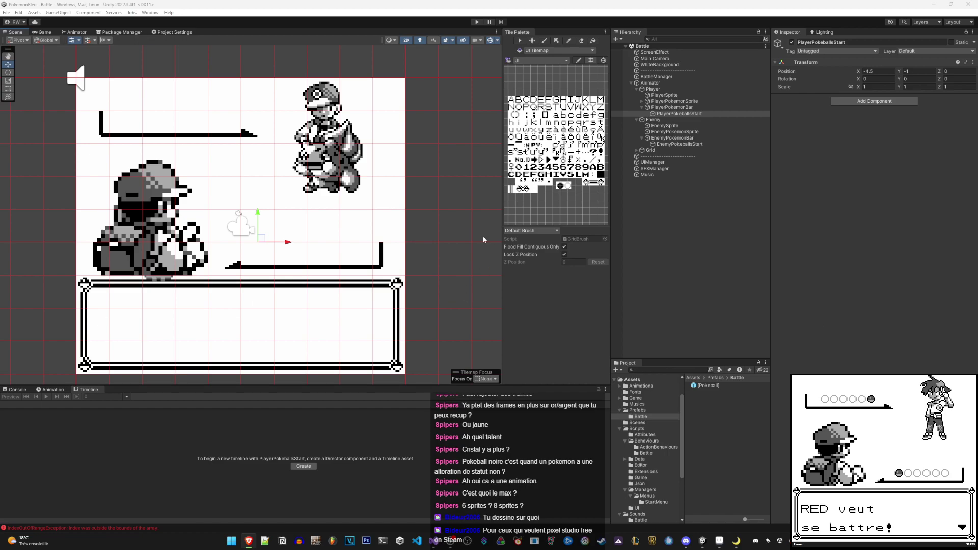
pyautogui.scroll(-2, 484, 240)
pyautogui.scroll(1, 484, 240)
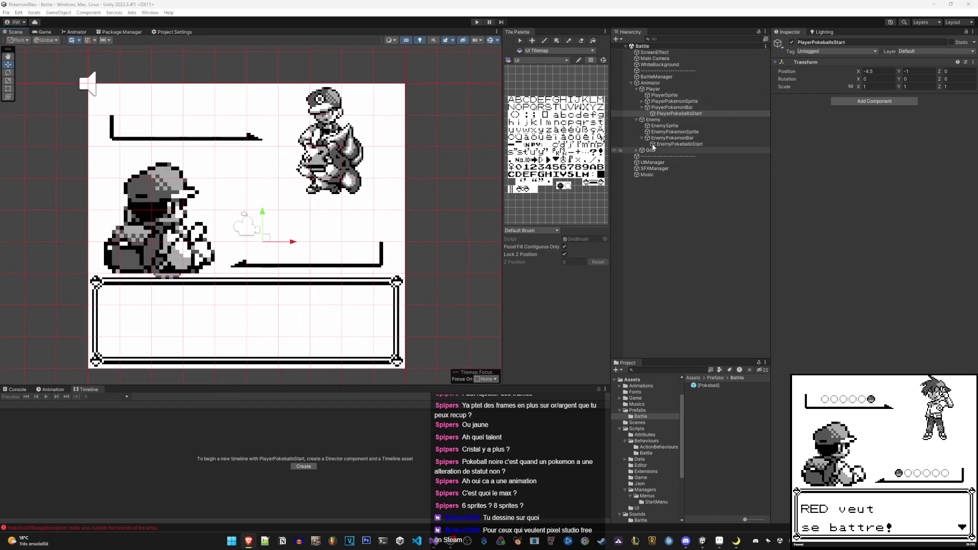
# Select BattleManager and expand its Player test data to view the 3-Pokémon party
pyautogui.click(646, 76)
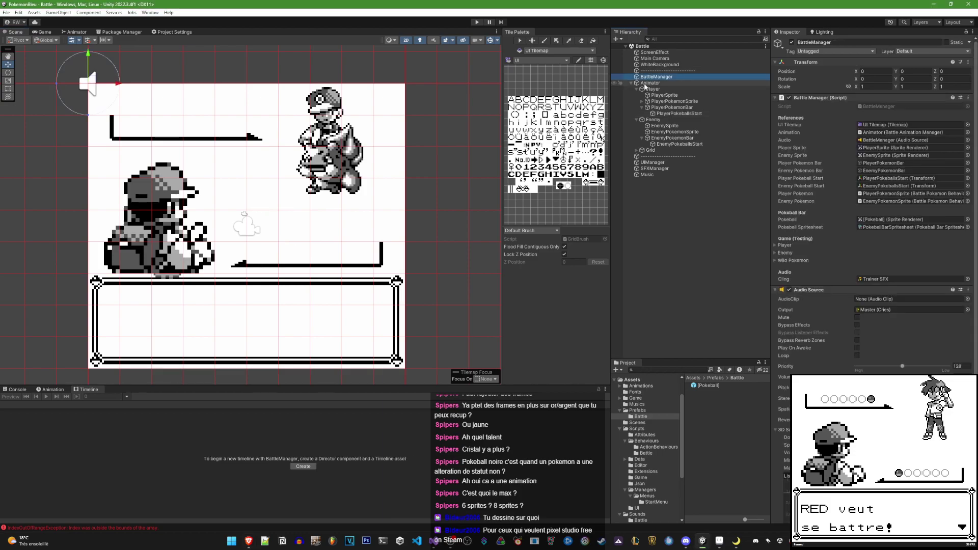
pyautogui.click(784, 245)
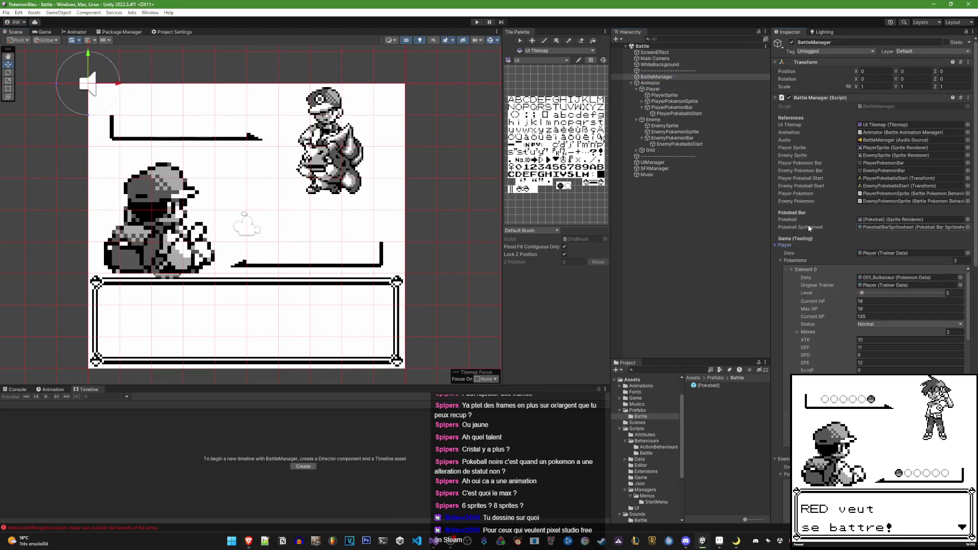
pyautogui.scroll(-3, 808, 228)
pyautogui.scroll(-3, 782, 204)
pyautogui.scroll(-3, 782, 213)
pyautogui.scroll(-3, 779, 228)
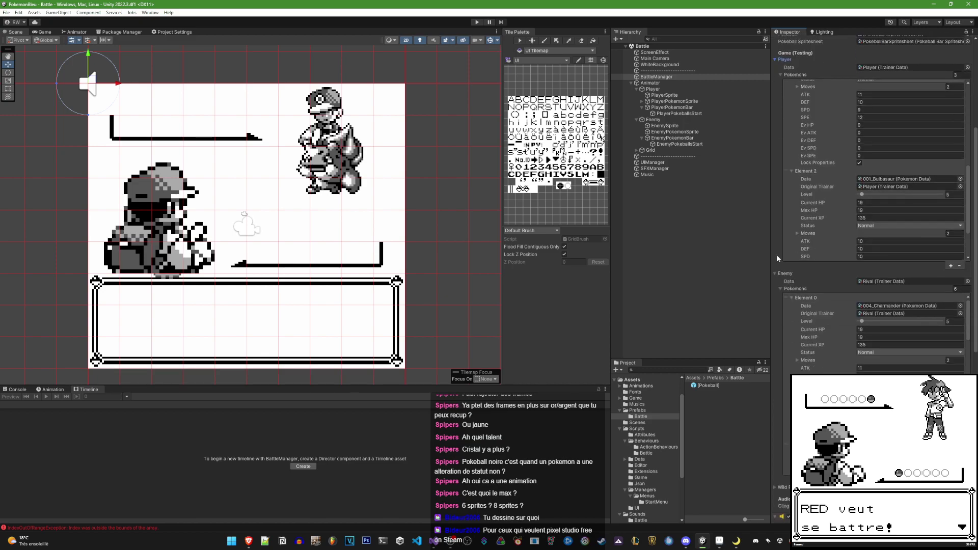
pyautogui.scroll(5, 777, 252)
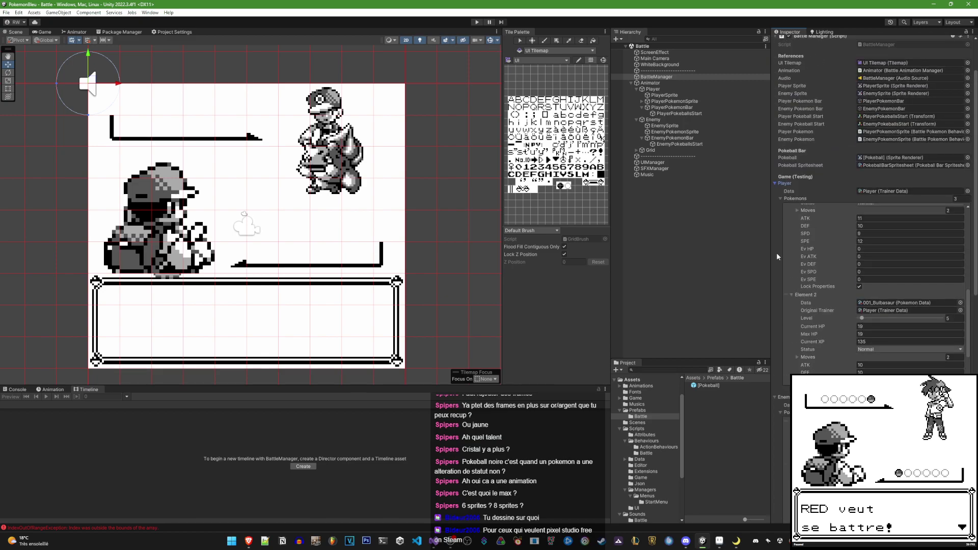
pyautogui.scroll(5, 776, 252)
# Add the missing ';' on line 105 of BattleManager.cs, then view Unity's IndexOutOfRange error
pyautogui.click(433, 541)
pyautogui.write(';')
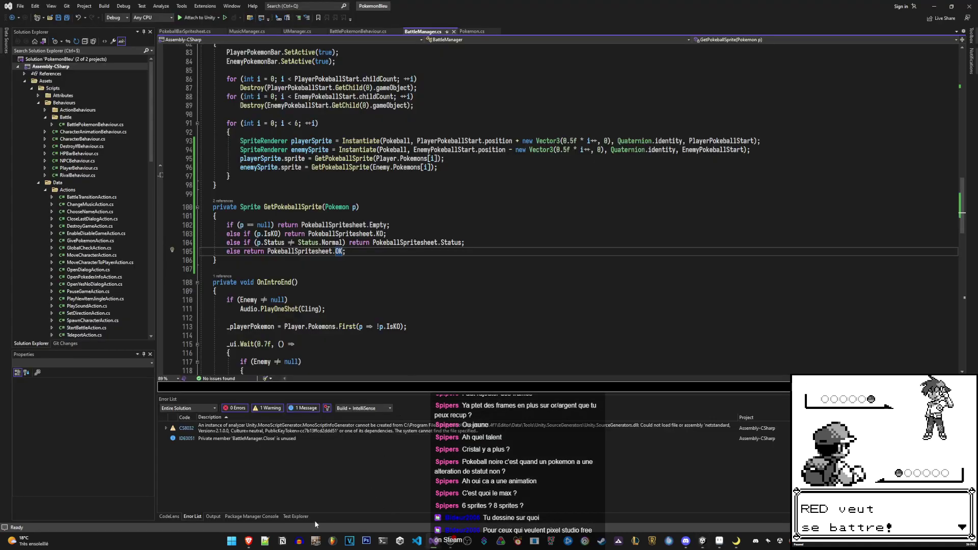
pyautogui.click(703, 541)
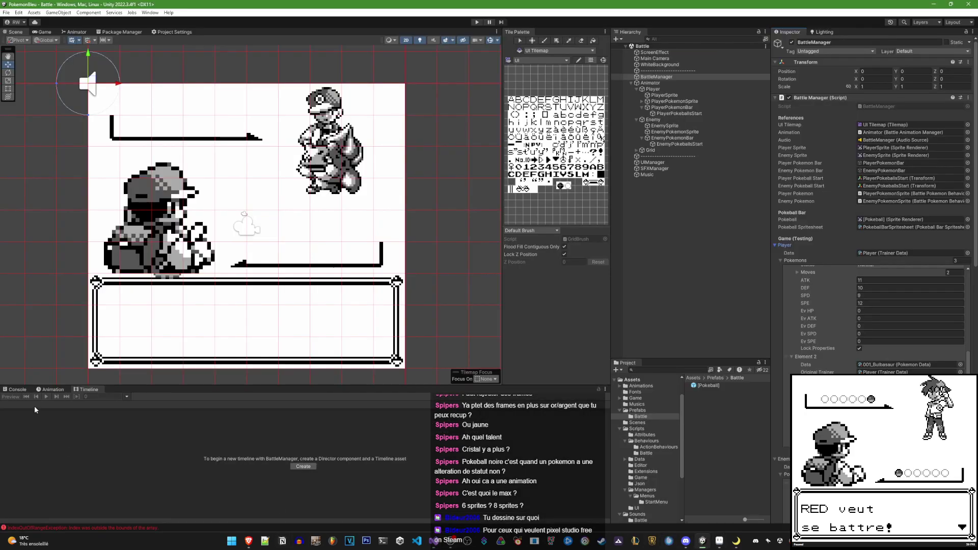
pyautogui.click(15, 390)
# Jump from the console error to the pokeball sprite lines in BattleManager.cs
pyautogui.doubleClick(131, 407)
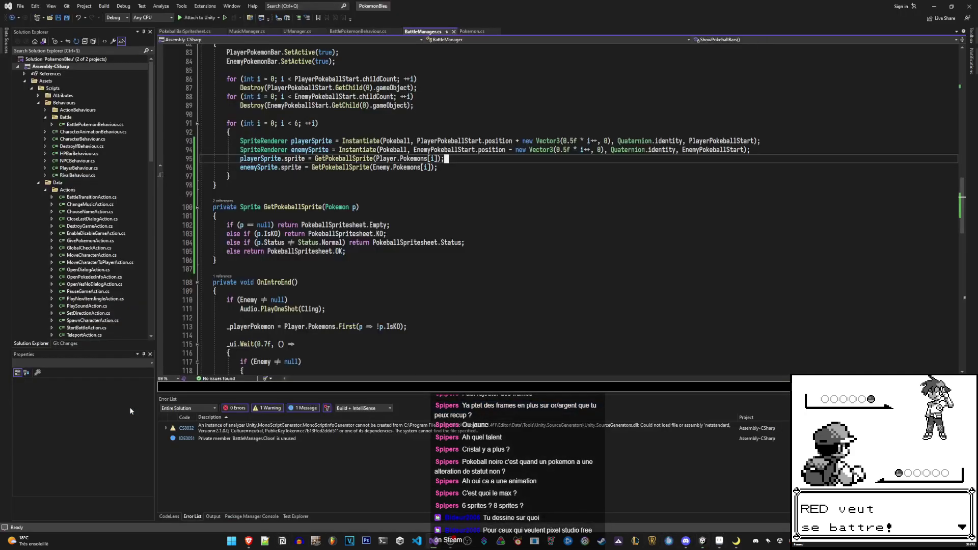
pyautogui.scroll(3, 412, 245)
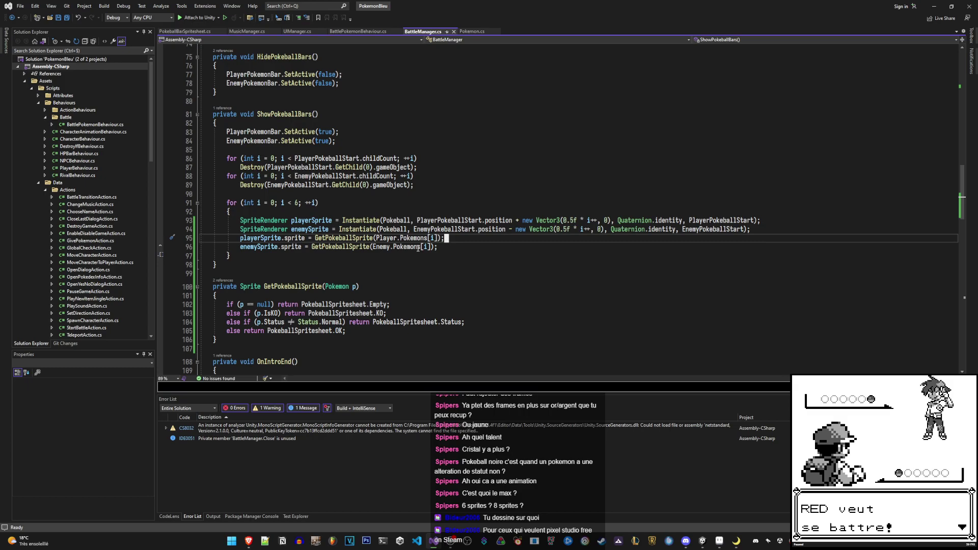
pyautogui.click(437, 238)
pyautogui.press('Down')
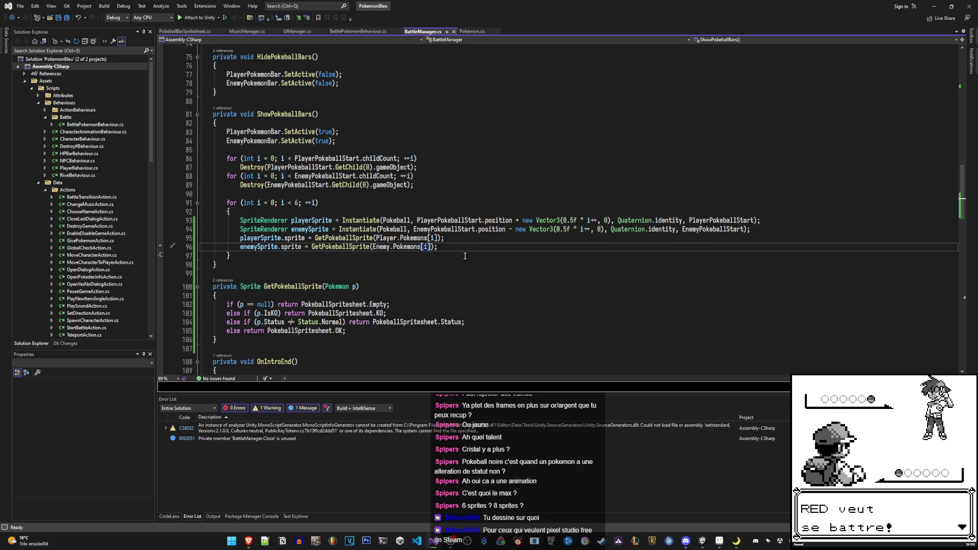
pyautogui.click(376, 238)
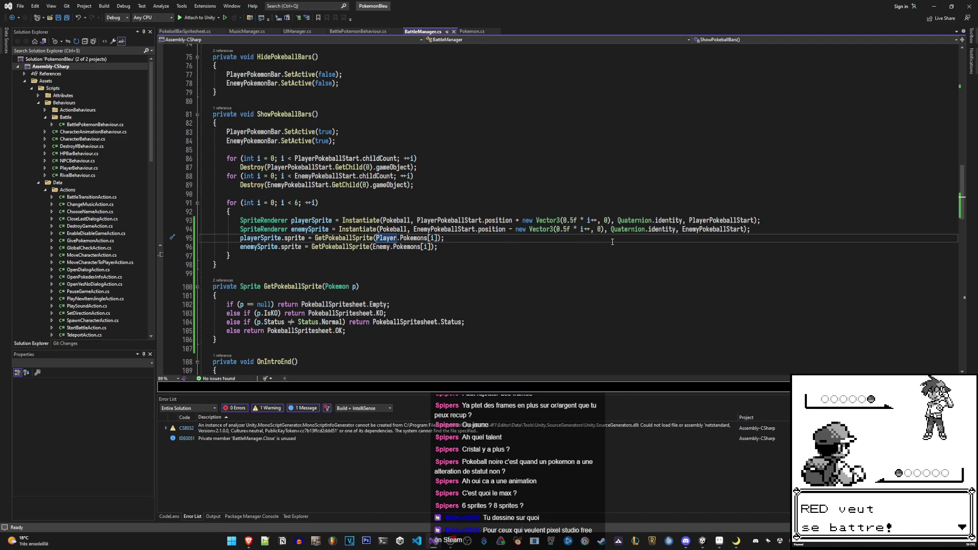
# Make the player sprite call pass 'i >= Player.Pokemons.Length ? null : Player.Pokemons[i]'
pyautogui.write('i ')
pyautogui.write('Pla')
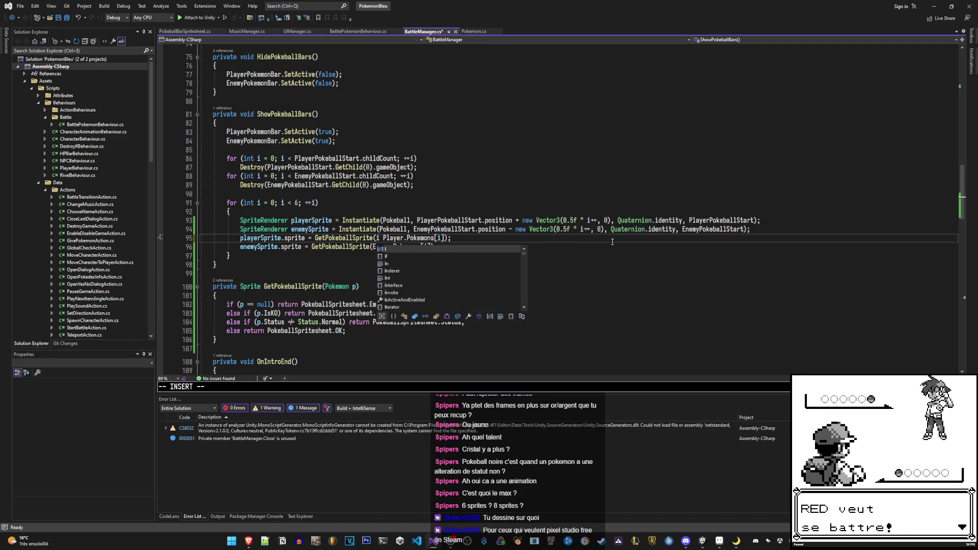
pyautogui.write('yer.Pok')
pyautogui.press('Tab')
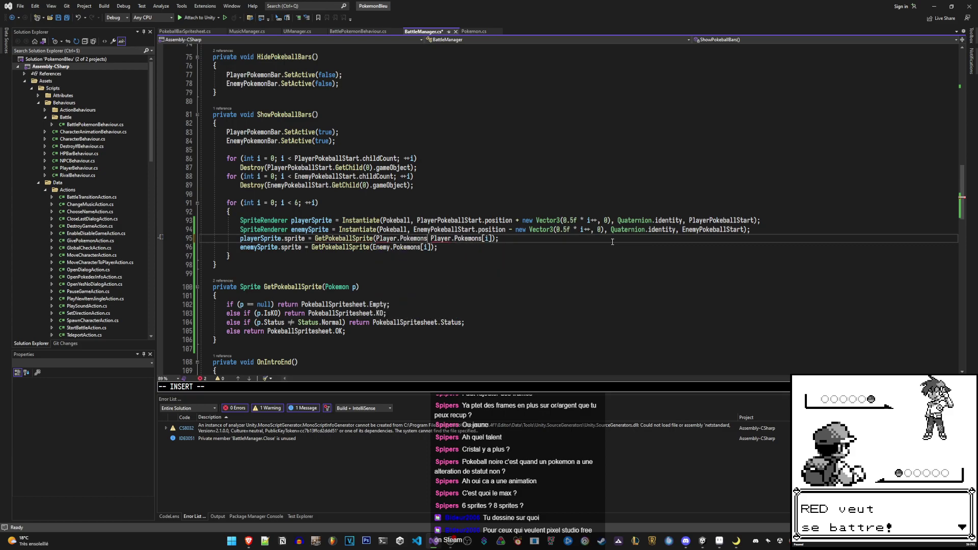
pyautogui.write('.Leng')
pyautogui.press('Tab')
pyautogui.press('Escape')
pyautogui.press('a')
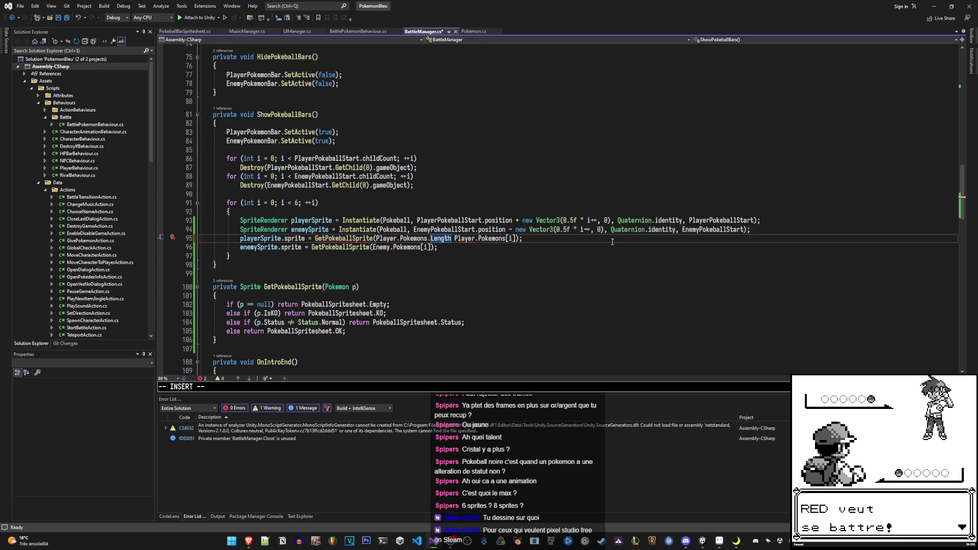
pyautogui.press('Escape')
pyautogui.press('h')
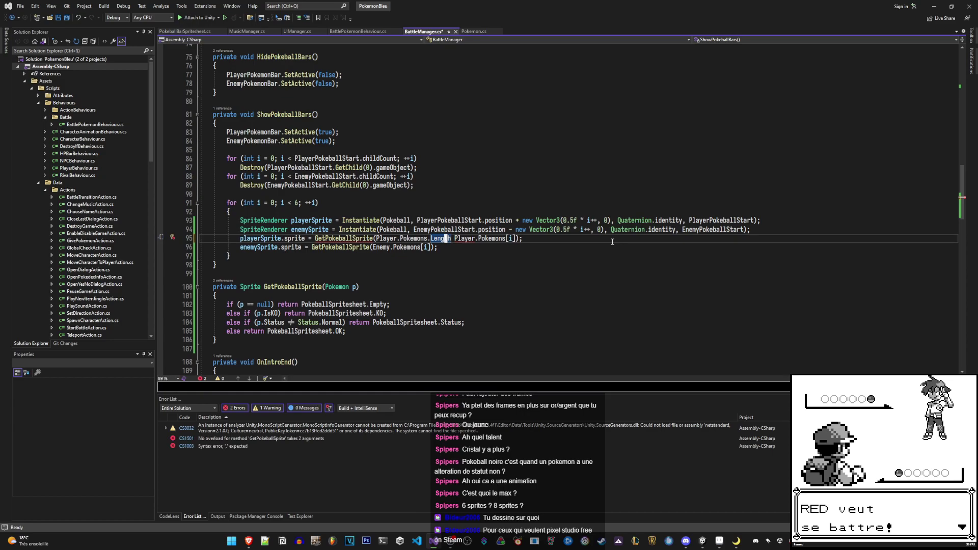
pyautogui.press('b')
pyautogui.press('b')
pyautogui.press('b')
pyautogui.press('b')
pyautogui.press('b')
pyautogui.write('ite(i ')
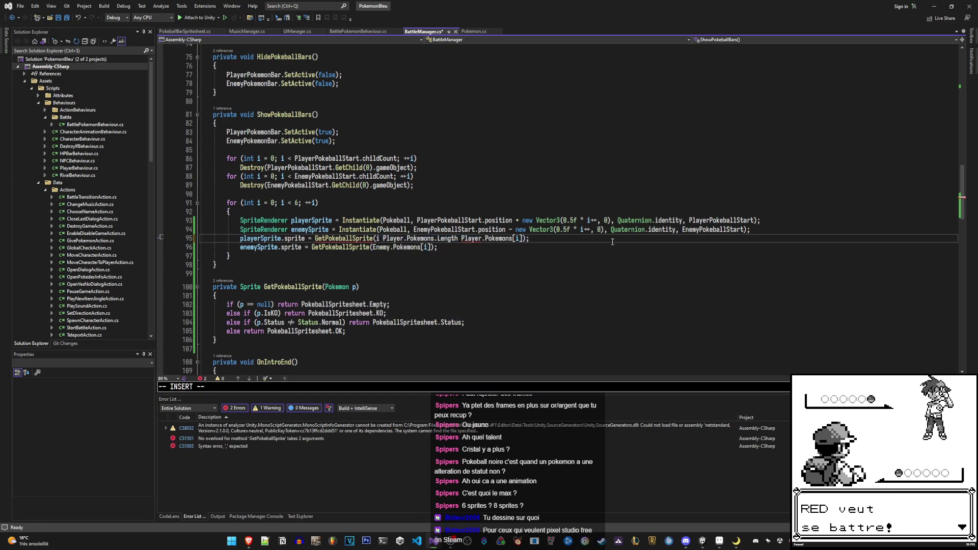
pyautogui.write('>=')
pyautogui.press('Escape')
pyautogui.press('l')
pyautogui.press('l')
pyautogui.press('l')
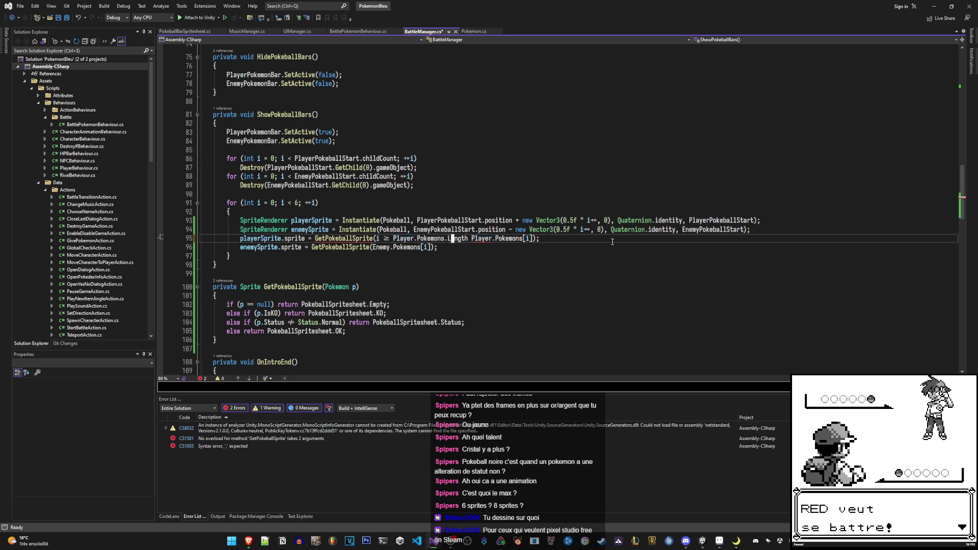
pyautogui.write('ea ? null :')
pyautogui.press('Escape')
pyautogui.hotkey('ctrl', 's')
# Add the same null check using Enemy.Pokemons.Length to the enemy sprite line and save
pyautogui.write('j')
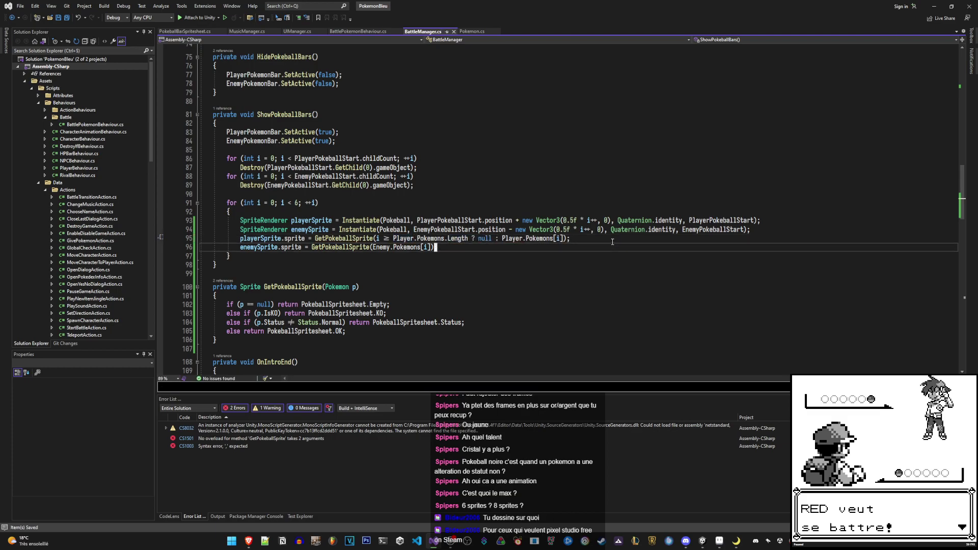
pyautogui.write('A;')
pyautogui.press('Escape')
pyautogui.press('b')
pyautogui.press('b')
pyautogui.press('b')
pyautogui.write('i ')
pyautogui.write('ii >=')
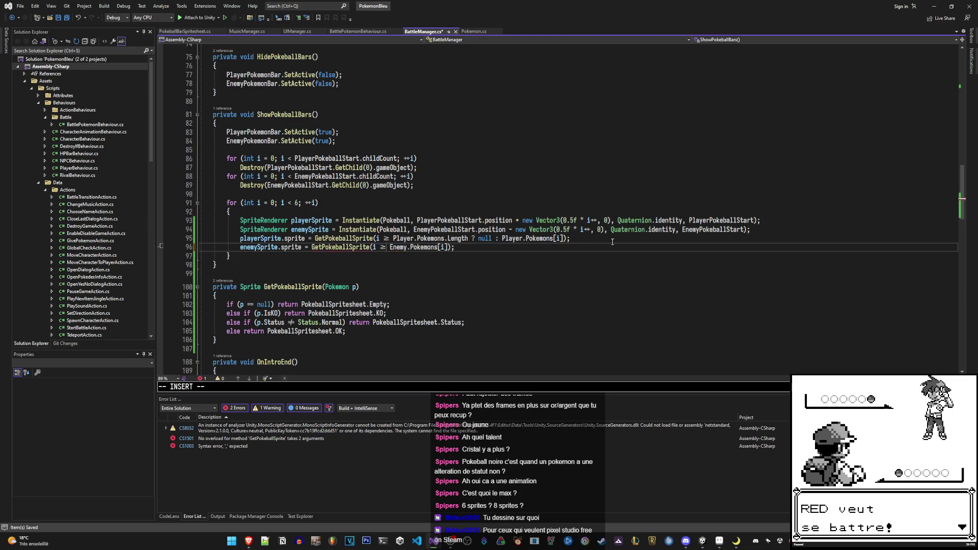
pyautogui.write(' Enemy.POk')
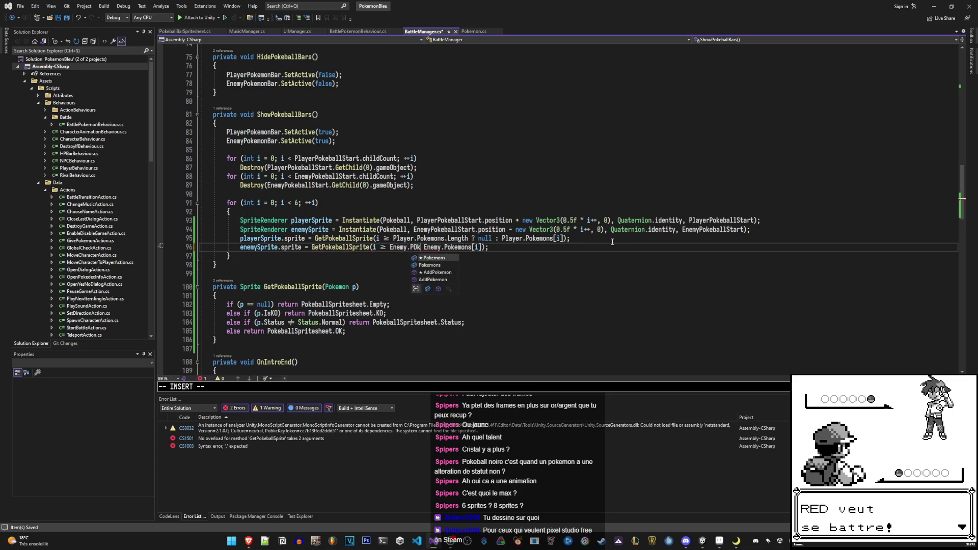
pyautogui.write('.Length ? nul')
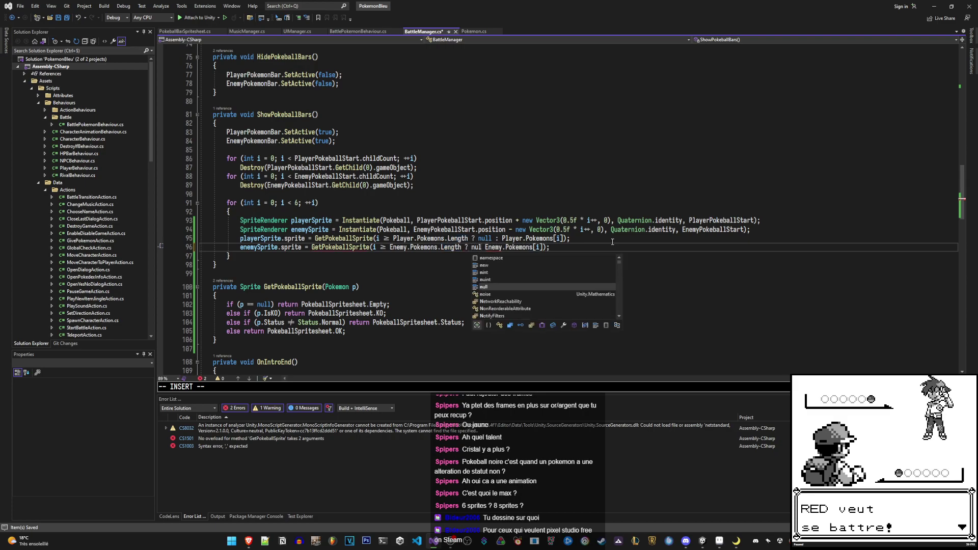
pyautogui.write('l :')
pyautogui.press('Escape')
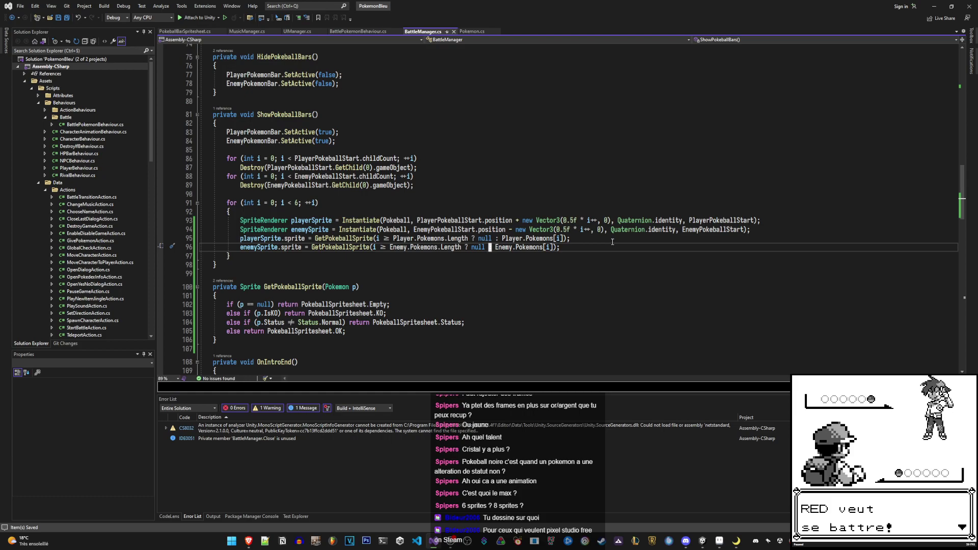
pyautogui.hotkey('ctrl', 'v')
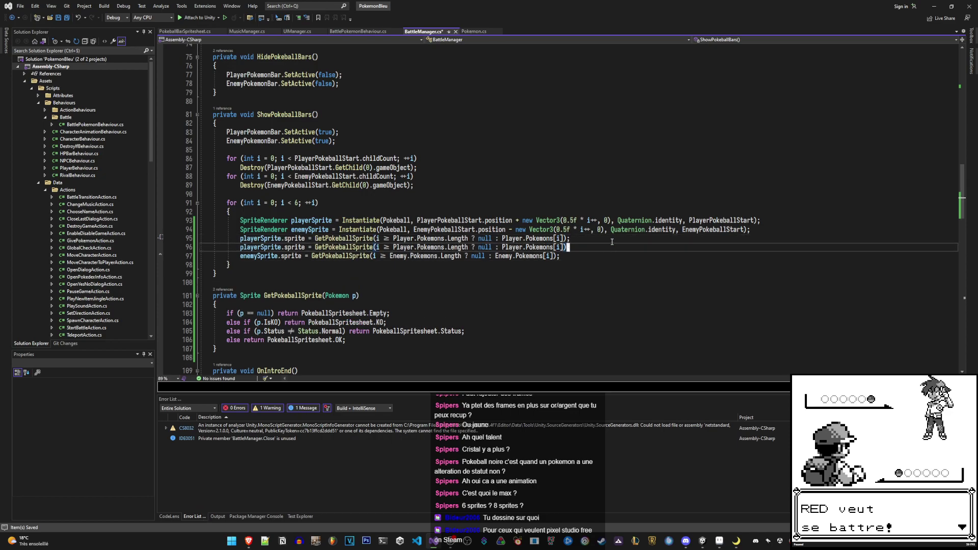
pyautogui.hotkey('ctrl', 'z')
pyautogui.hotkey('ctrl', 's')
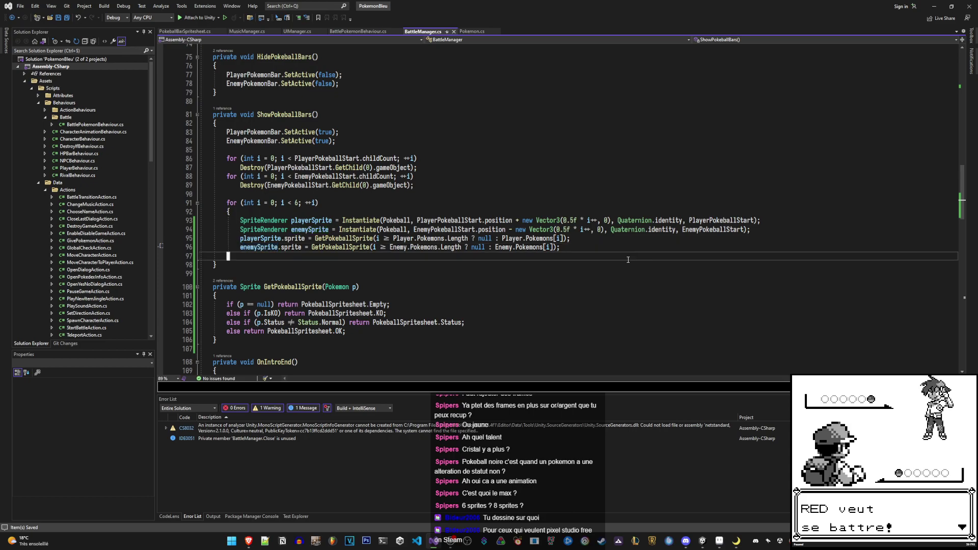
pyautogui.click(703, 541)
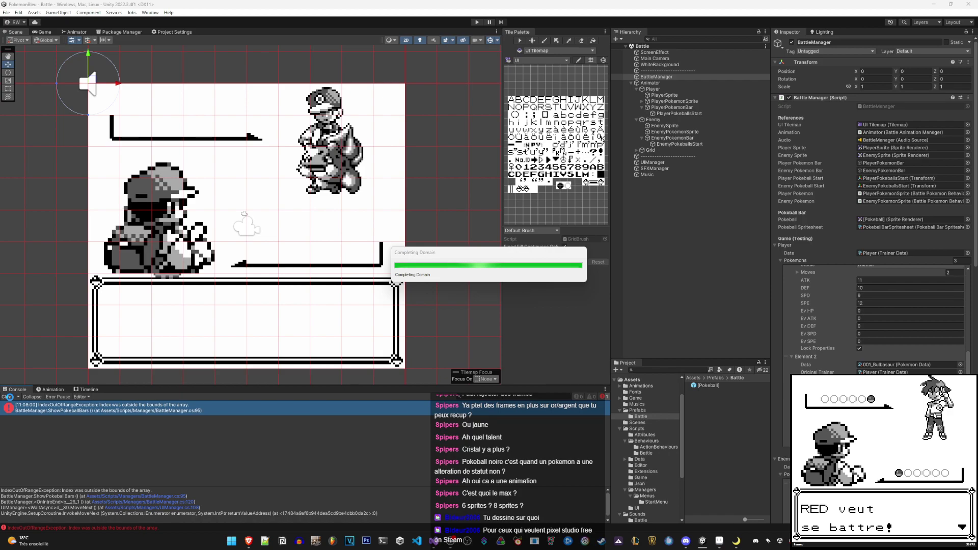
# Clear the Console and run the battle in play mode, watching it in the Scene view
pyautogui.click(10, 401)
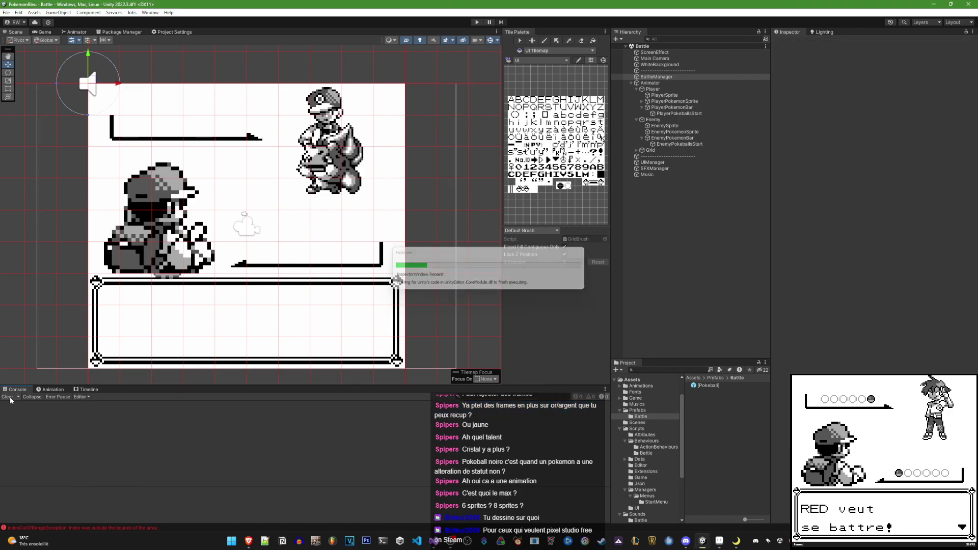
pyautogui.hotkey('ctrl', 'p')
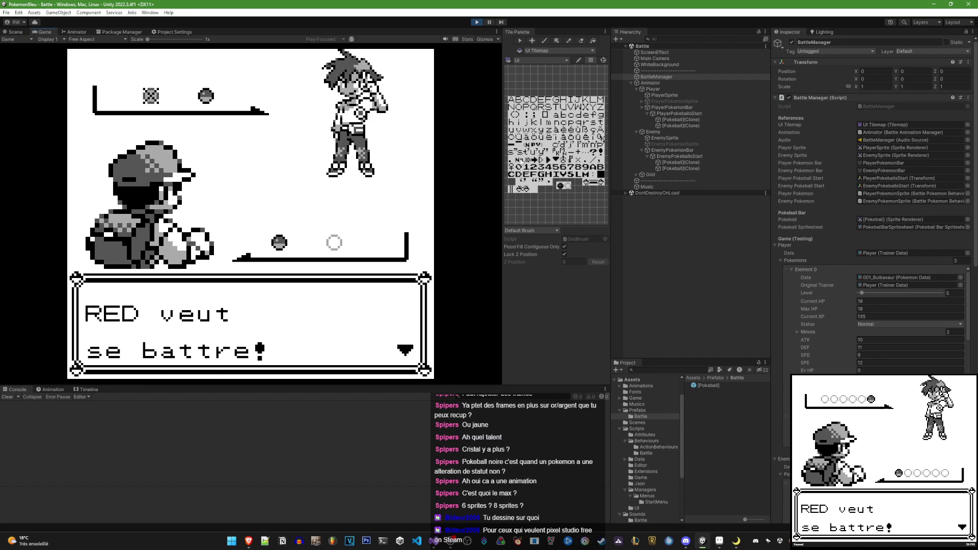
pyautogui.click(16, 32)
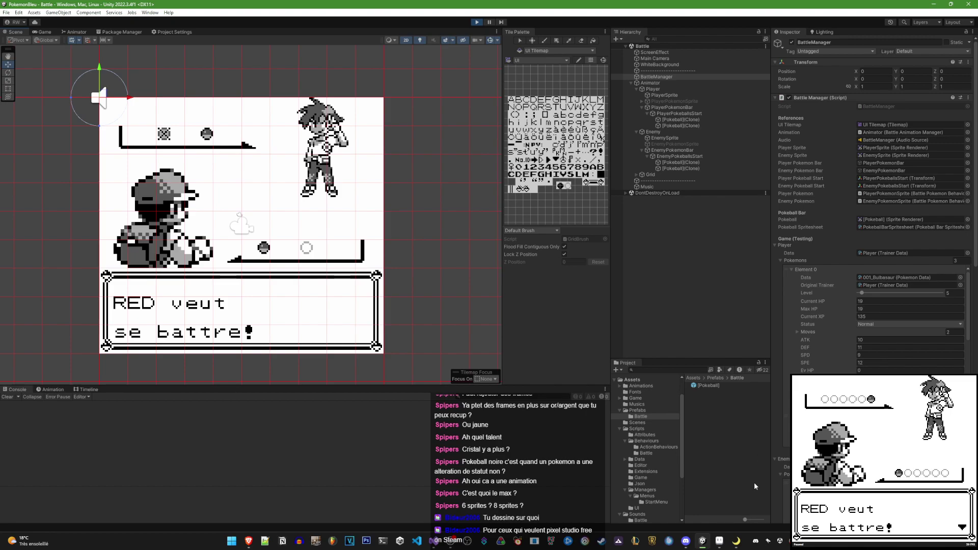
pyautogui.click(702, 539)
pyautogui.click(736, 540)
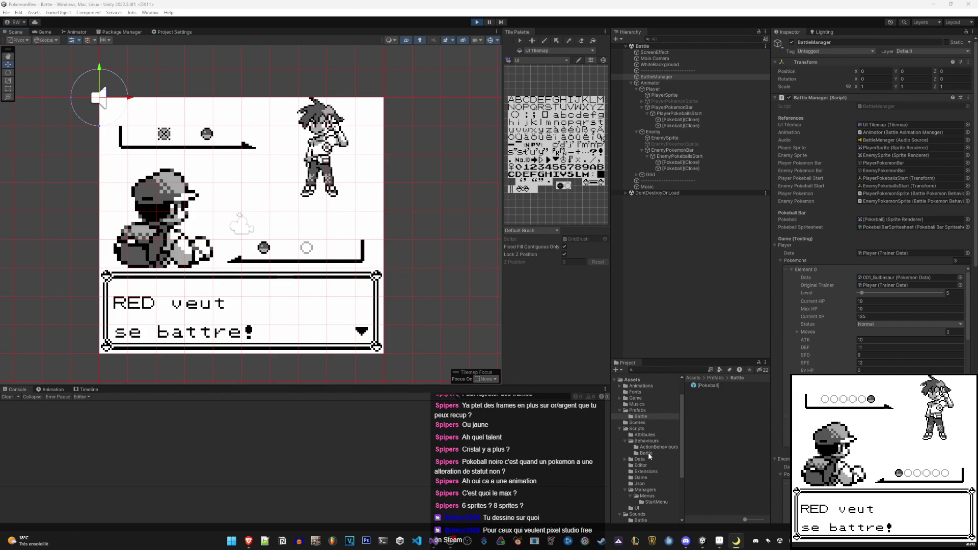
# Inspect the player and enemy Pokeball clones, then stop play and return to Visual Studio
pyautogui.click(713, 126)
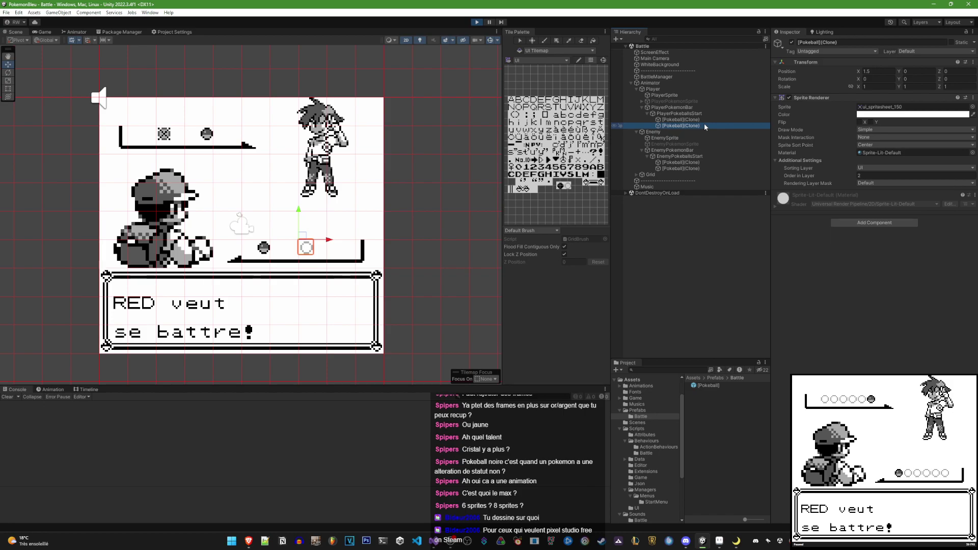
pyautogui.click(684, 162)
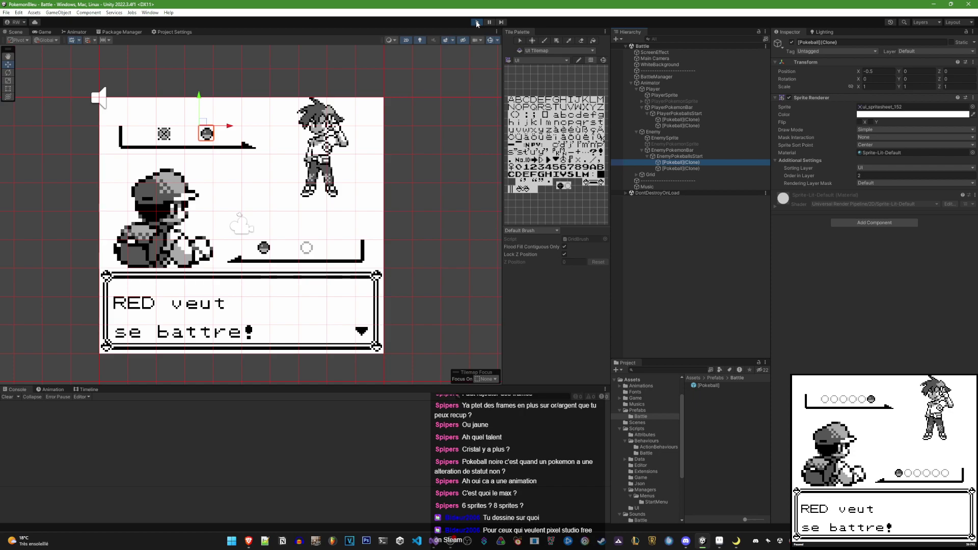
pyautogui.click(685, 168)
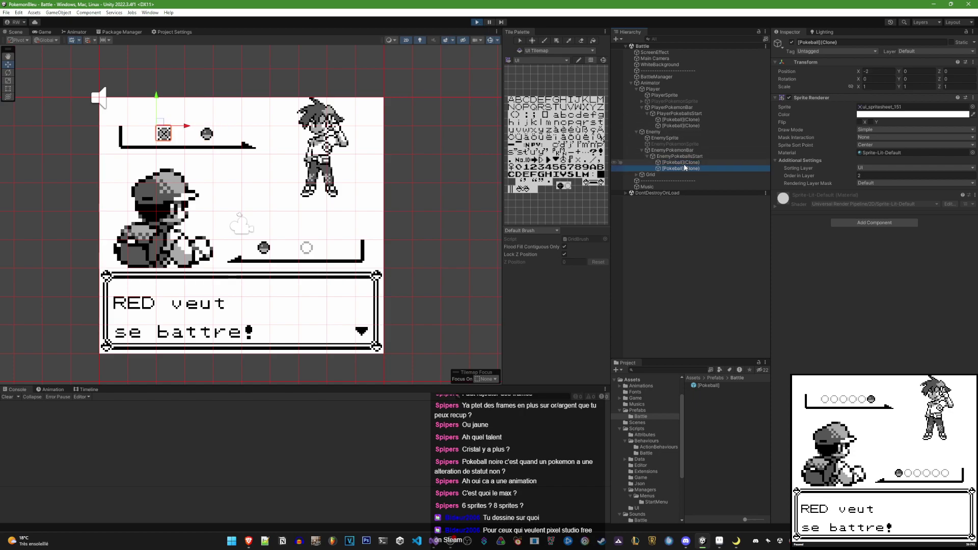
pyautogui.click(687, 162)
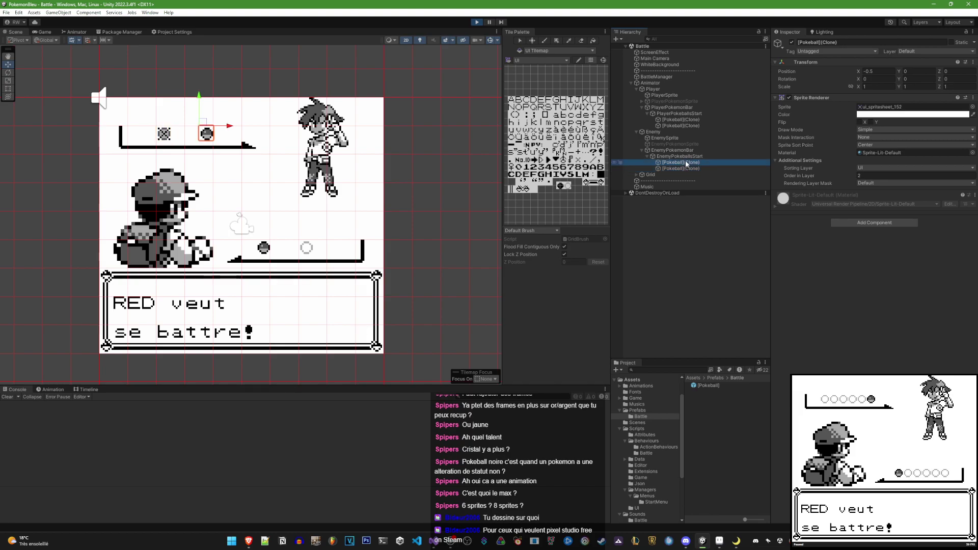
pyautogui.click(477, 22)
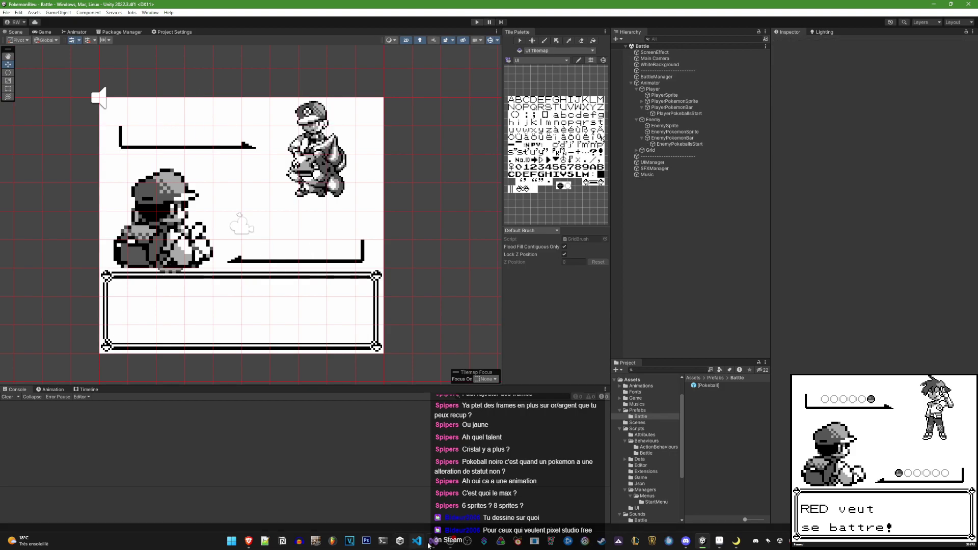
pyautogui.click(430, 541)
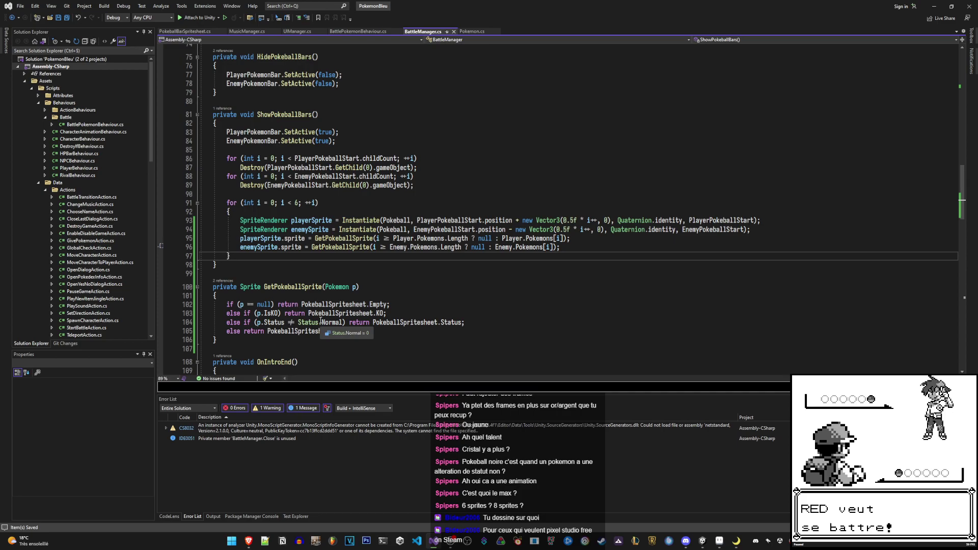
# Set a breakpoint on line 93's playerSprite Instantiate and attach the debugger to Unity for this session
pyautogui.rightClick(320, 320)
pyautogui.click(334, 254)
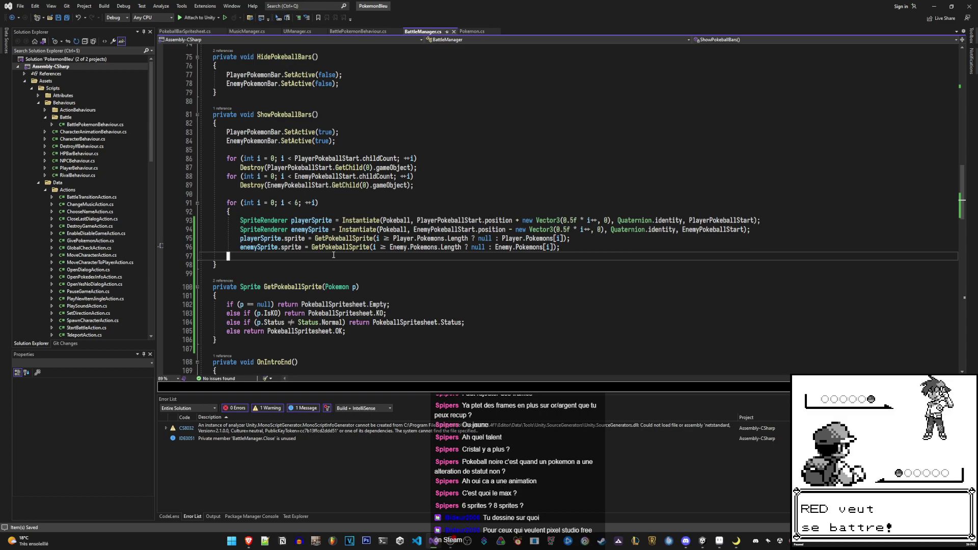
pyautogui.rightClick(332, 250)
pyautogui.press('Escape')
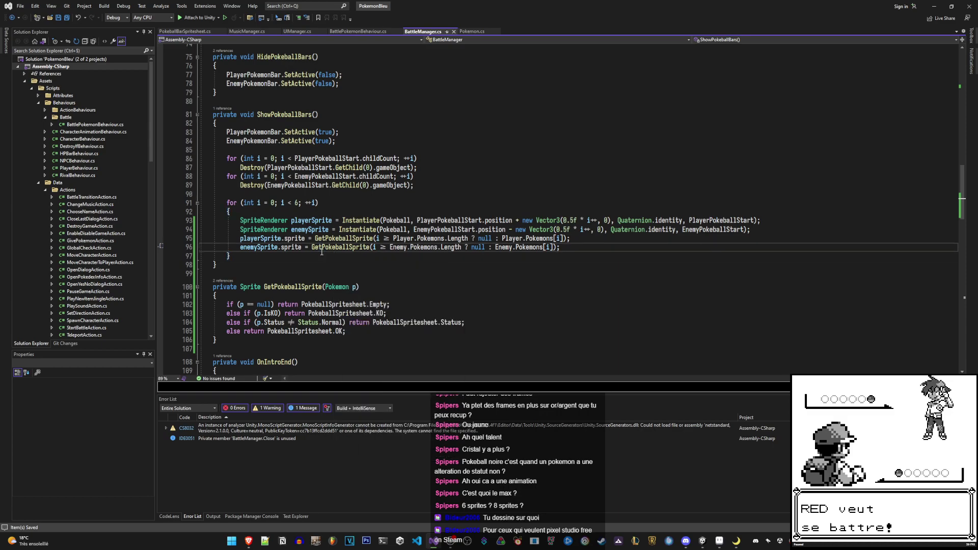
pyautogui.scroll(3, 321, 258)
pyautogui.scroll(5, 321, 258)
pyautogui.scroll(-5, 321, 265)
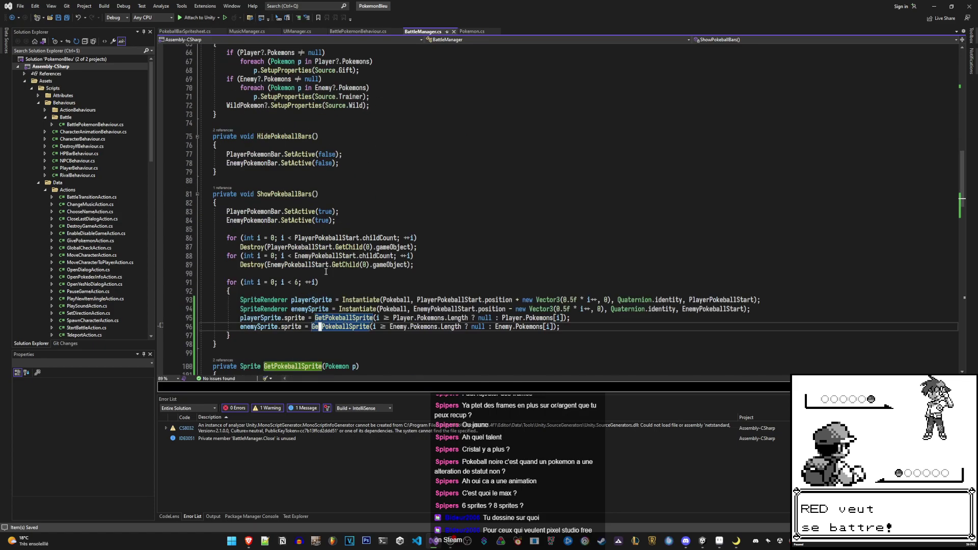
pyautogui.scroll(-3, 321, 270)
pyautogui.click(160, 194)
pyautogui.click(197, 17)
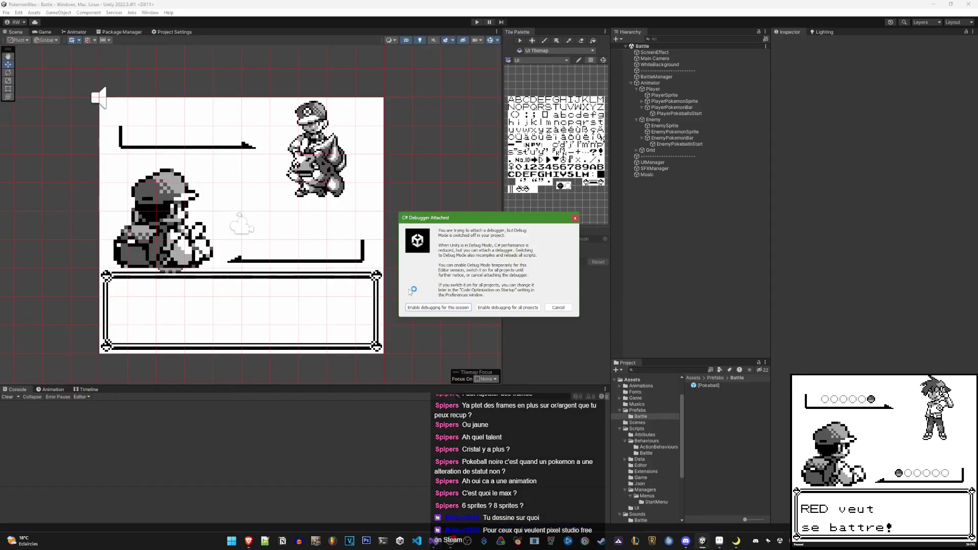
pyautogui.click(419, 307)
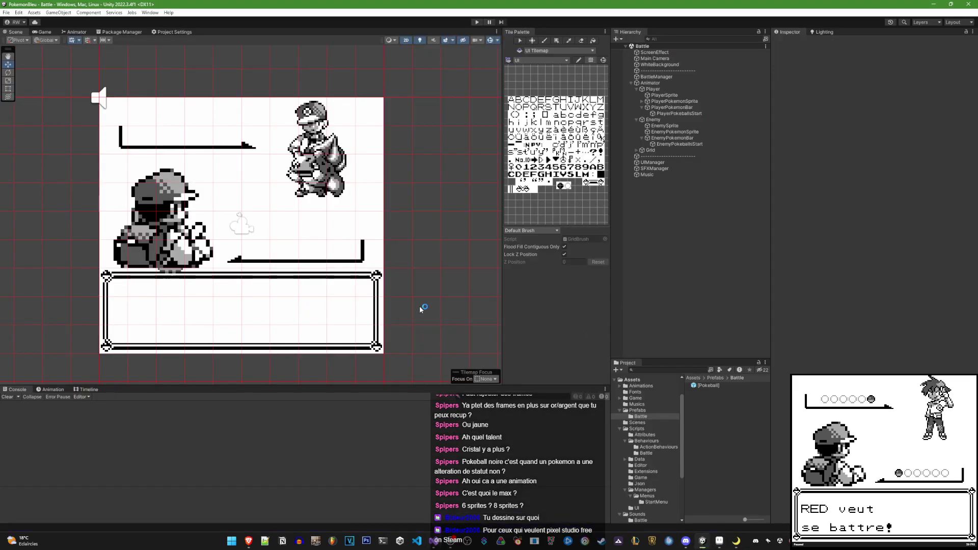
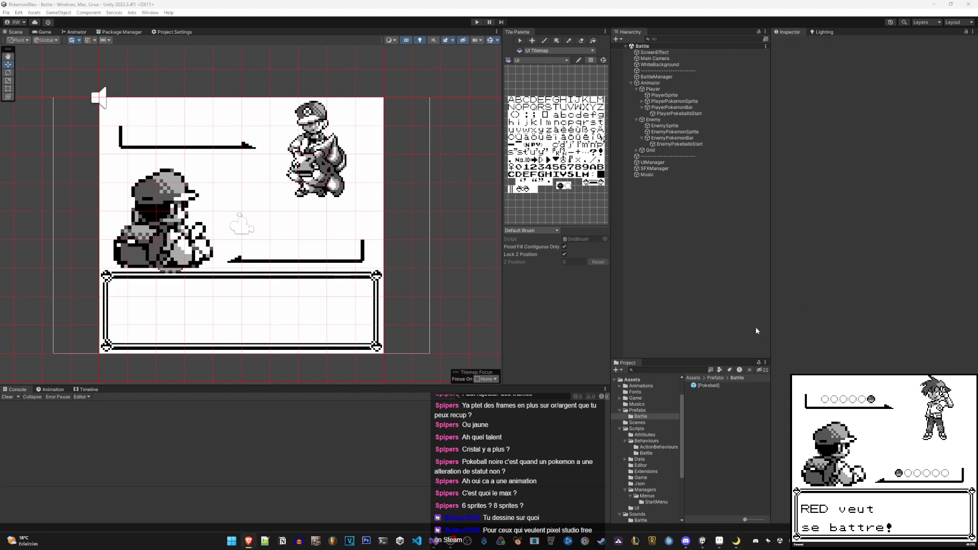
# Enter Play mode so the battle scene runs until the ShowPokeballBars breakpoint hits
pyautogui.click(476, 22)
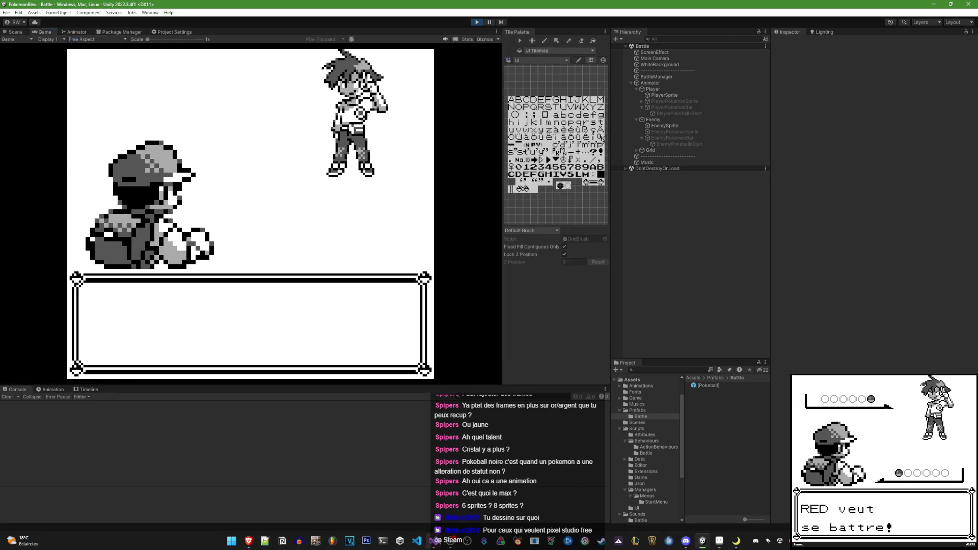
# Highlight EnemyPokeballStart usages, then step over both pokeball instantiation lines to line 95
pyautogui.press('XF86AudioRaiseVolume')
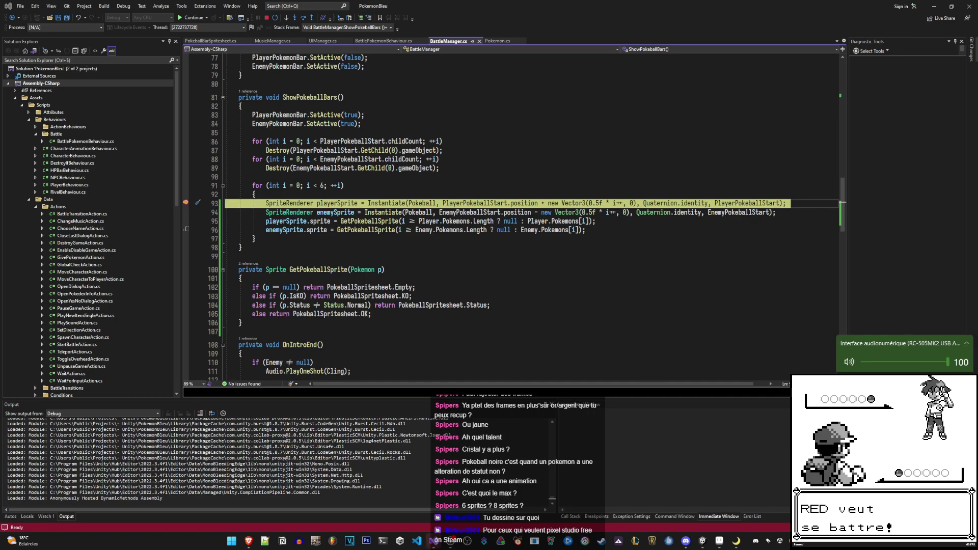
pyautogui.doubleClick(322, 168)
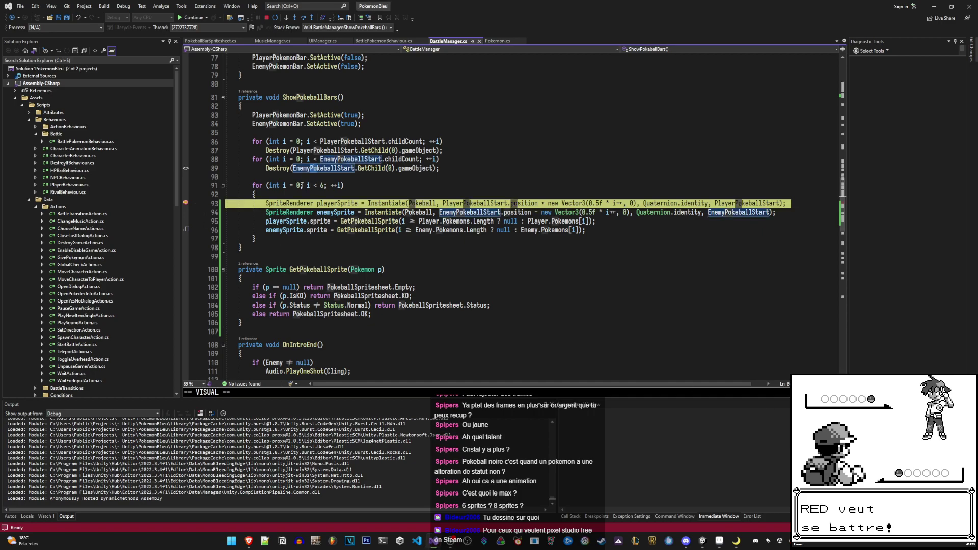
pyautogui.moveTo(286, 186)
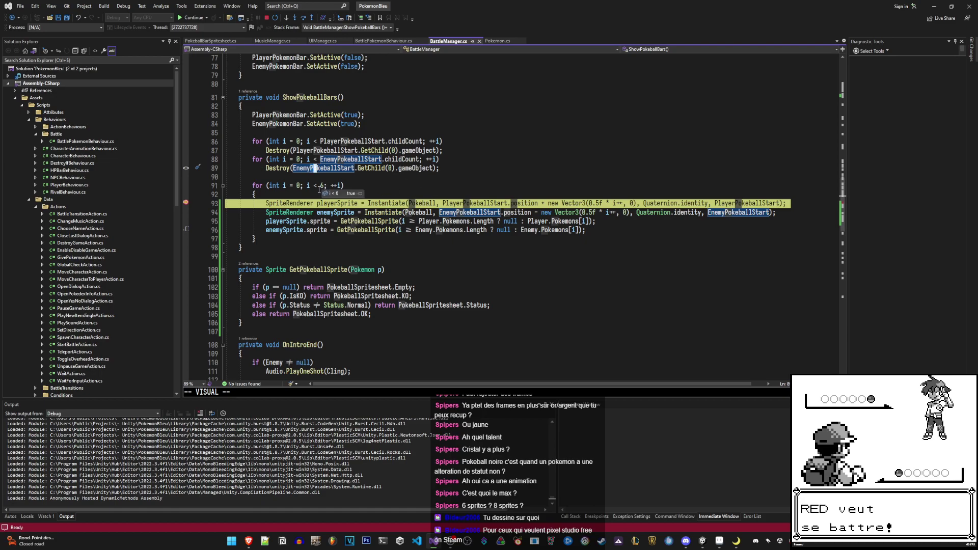
pyautogui.moveTo(421, 198)
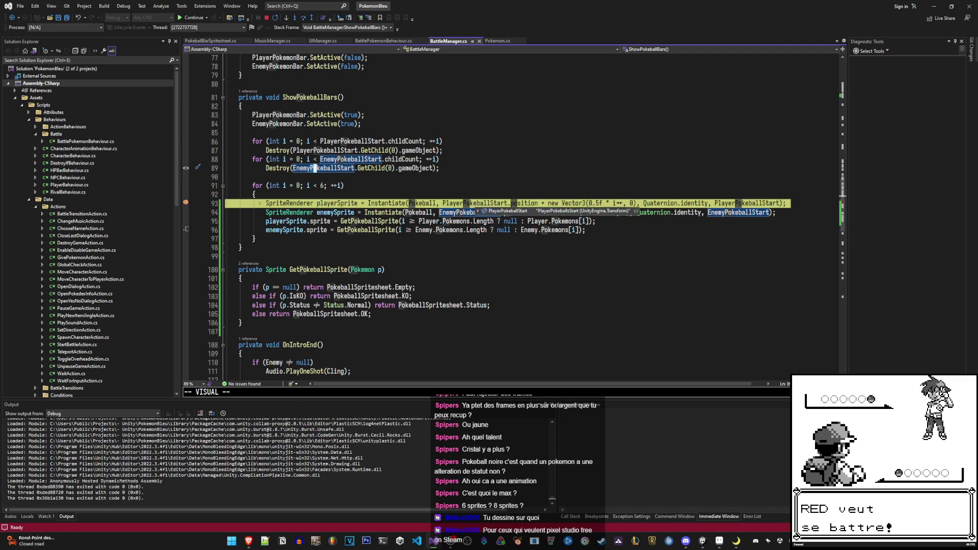
pyautogui.click(295, 19)
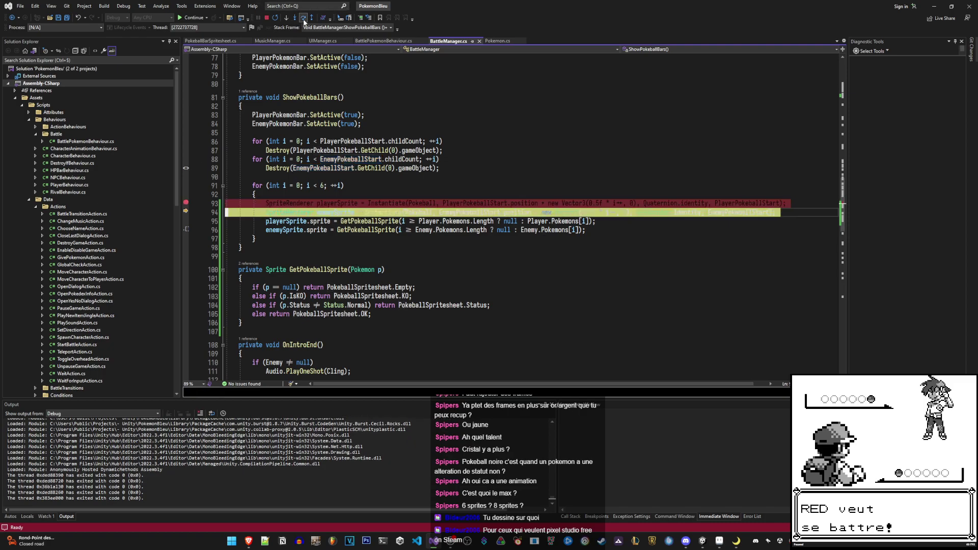
pyautogui.click(295, 19)
# Inspect the new playerSprite's properties in its data tip, then focus the Immediate Window
pyautogui.moveTo(348, 206)
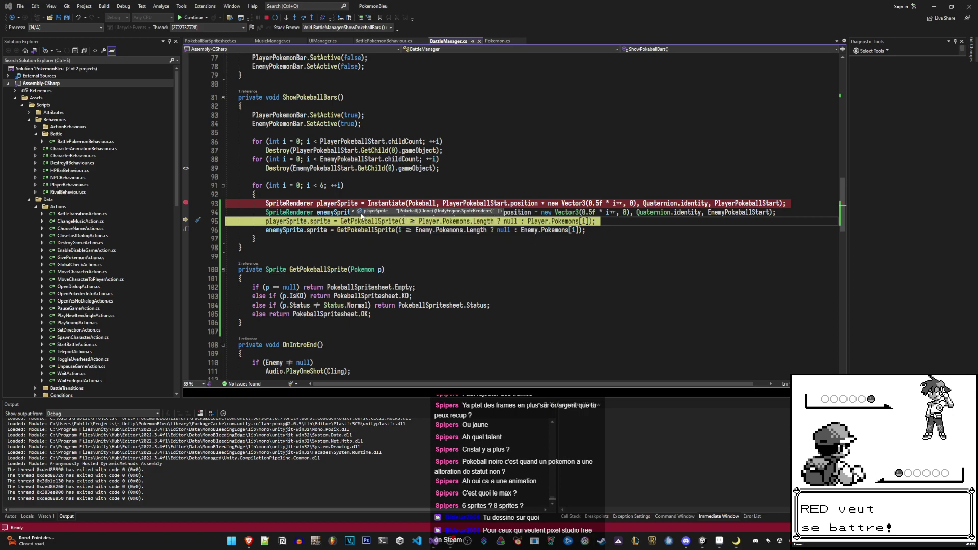
pyautogui.click(350, 198)
pyautogui.moveTo(351, 214)
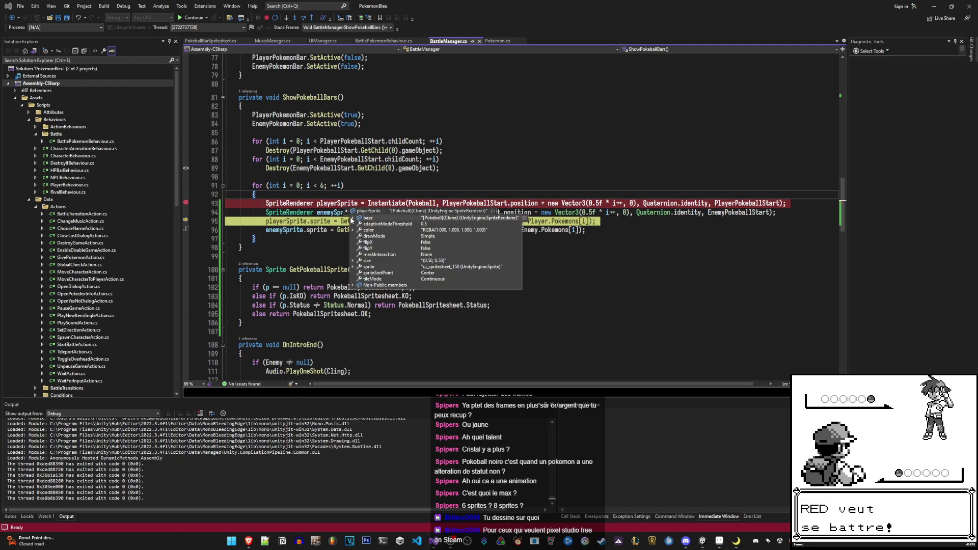
pyautogui.scroll(-5, 378, 275)
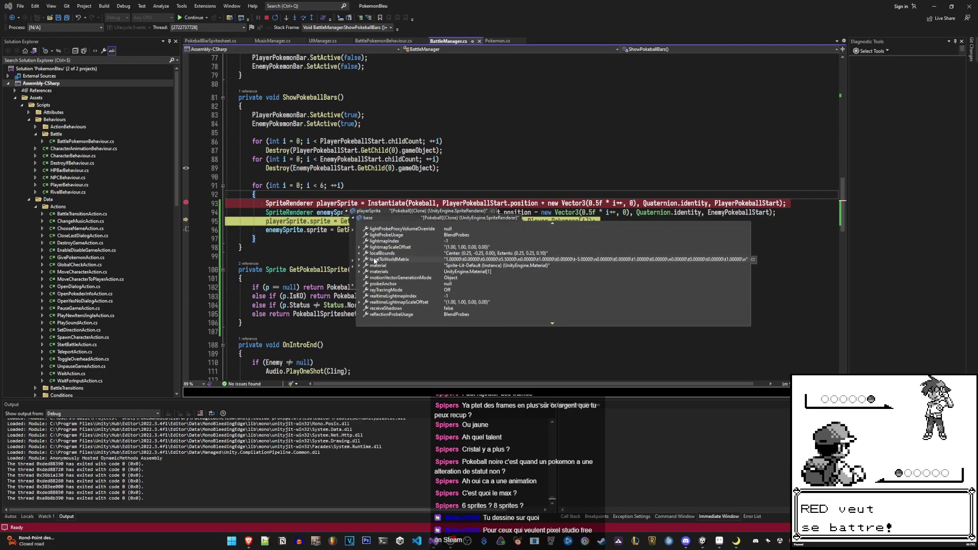
pyautogui.scroll(3, 390, 281)
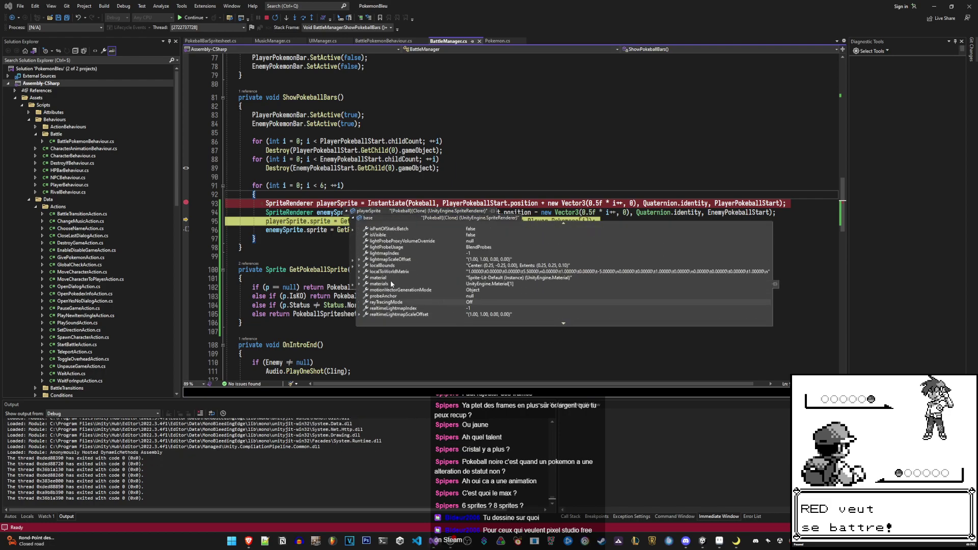
pyautogui.click(384, 174)
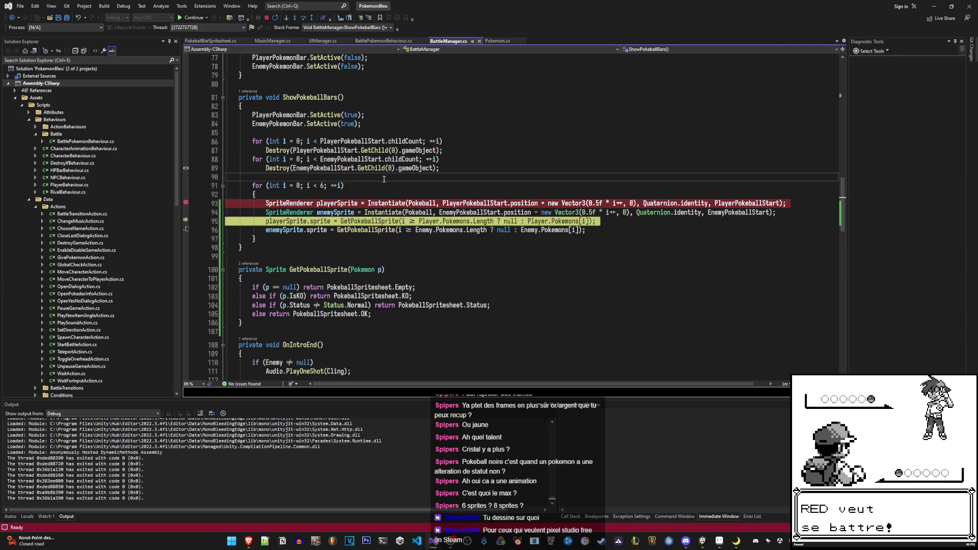
pyautogui.click(691, 474)
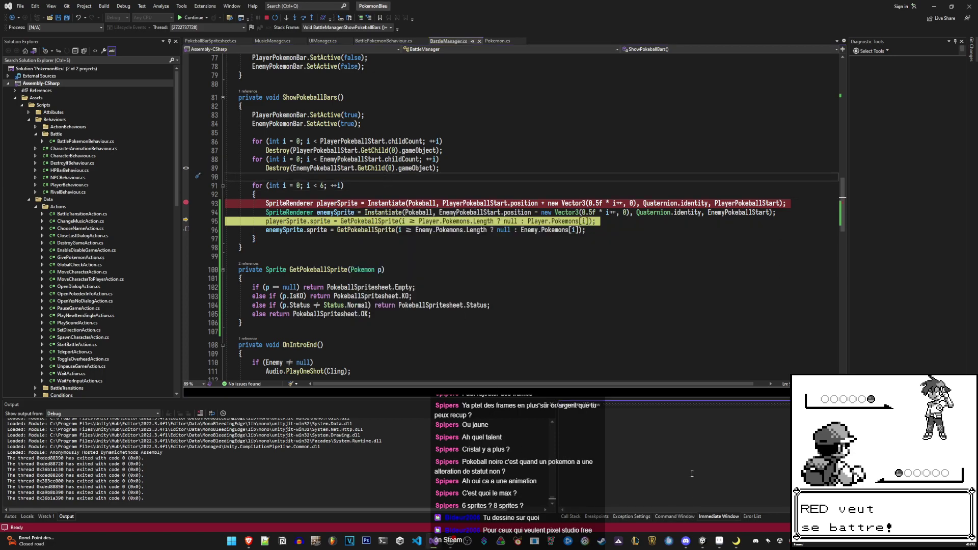
# Evaluate playerSprite.transform.position and the enemy sprite's position in the Immediate Window
pyautogui.write('ep')
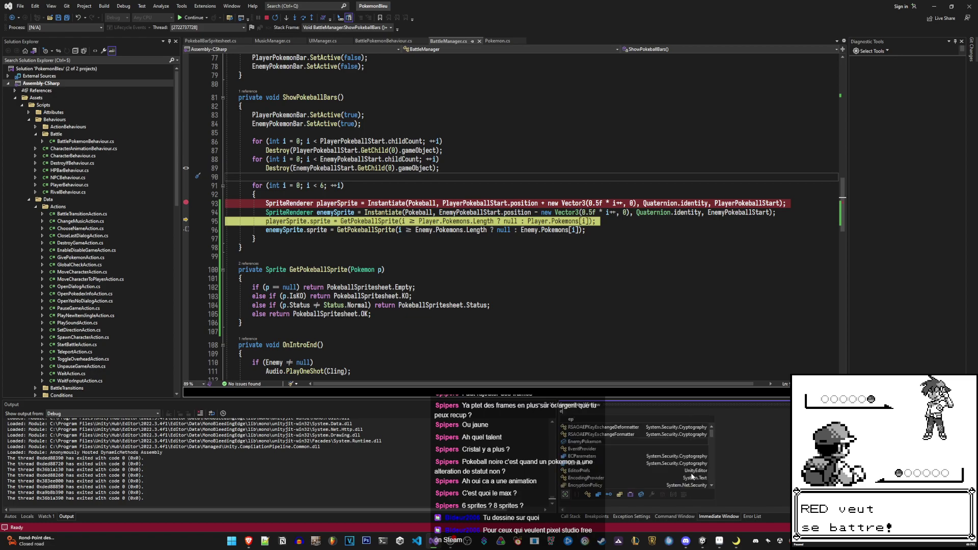
pyautogui.press('BackSpace')
pyautogui.press('BackSpace')
pyautogui.write('playerSprite.transform.')
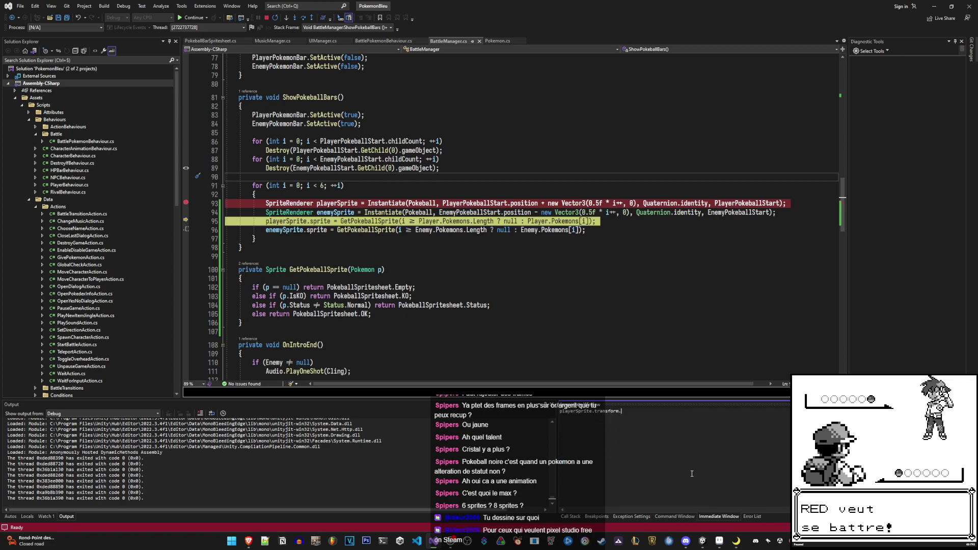
pyautogui.write('position')
pyautogui.press('Return')
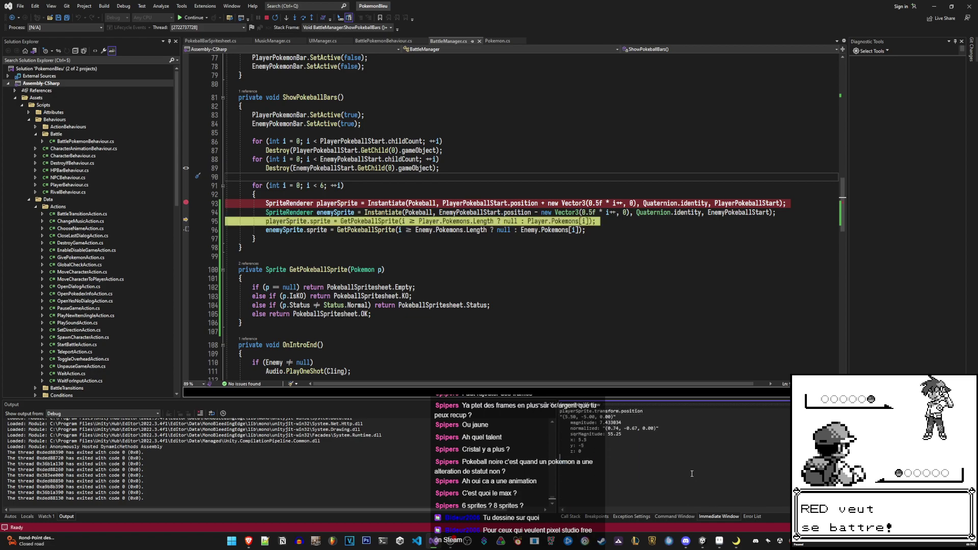
pyautogui.write('enemy.s')
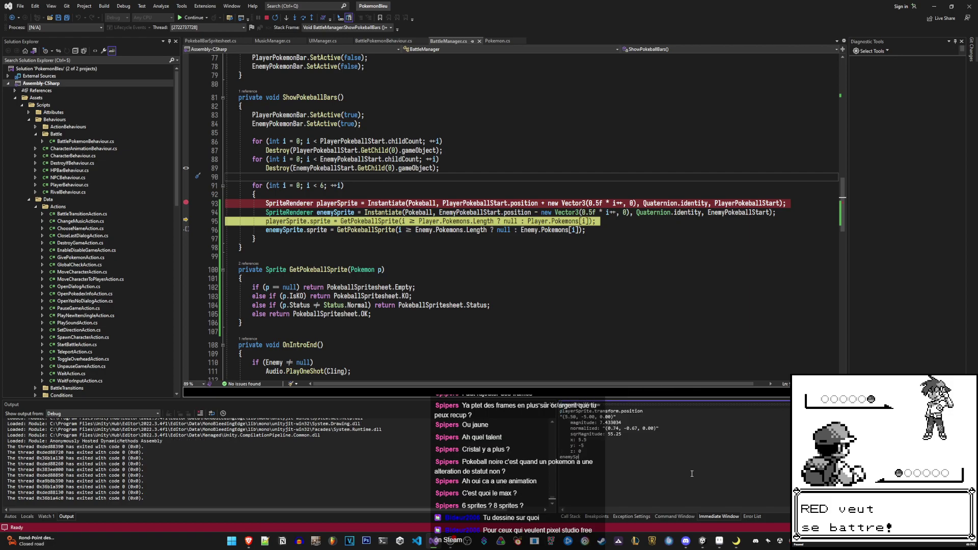
pyautogui.write('rite.transform.p')
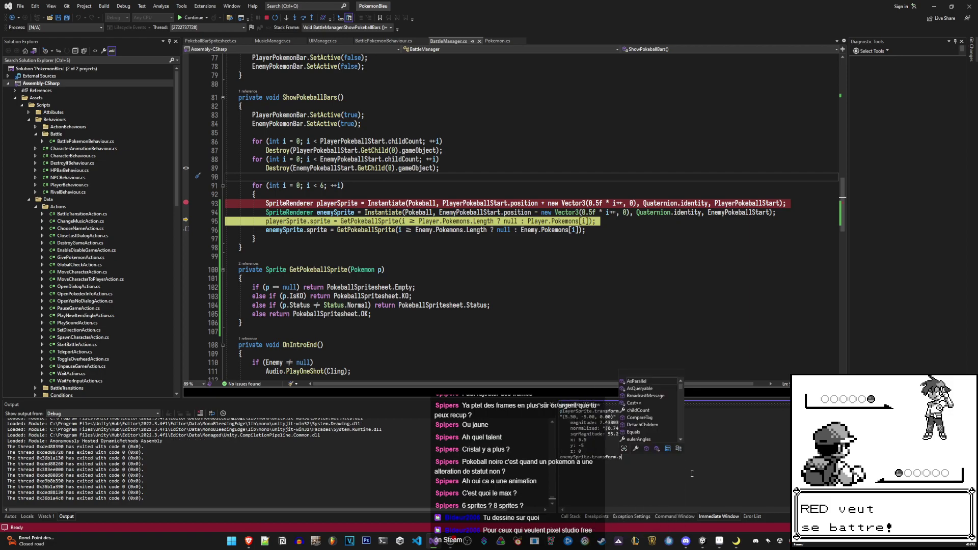
pyautogui.write('osition')
pyautogui.press('Return')
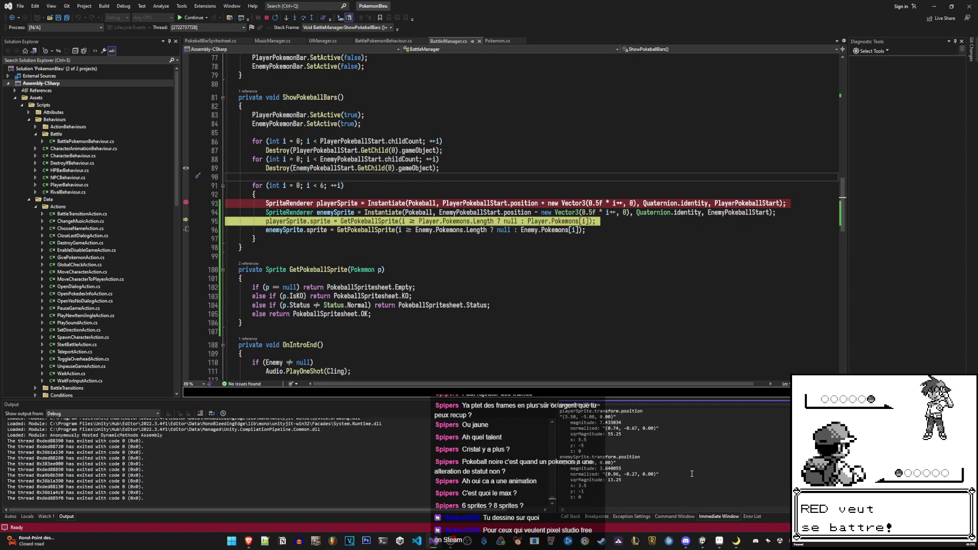
# Check the running game, examine Player.Pokemons on line 95, and remove the line 93 breakpoint
pyautogui.moveTo(702, 541)
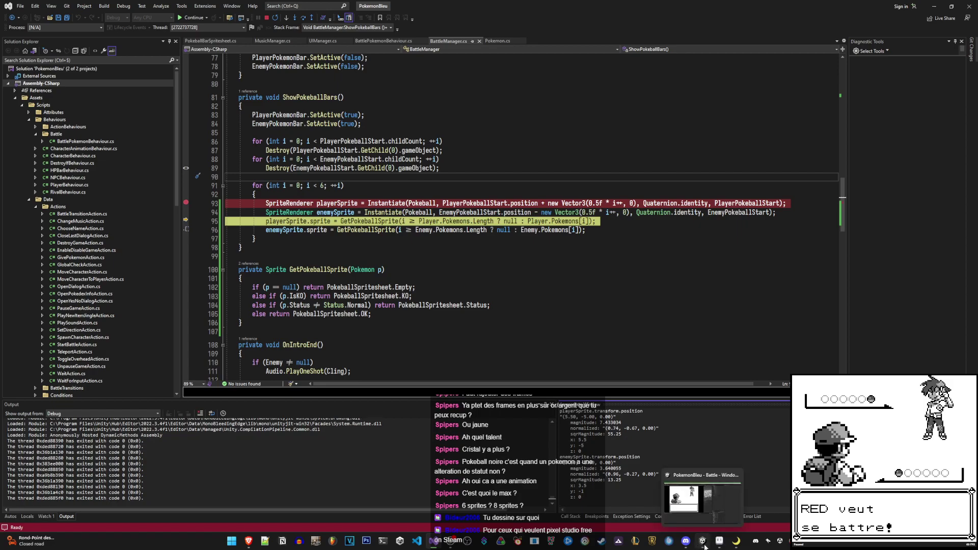
pyautogui.click(682, 499)
pyautogui.hotkey('alt', 'Tab')
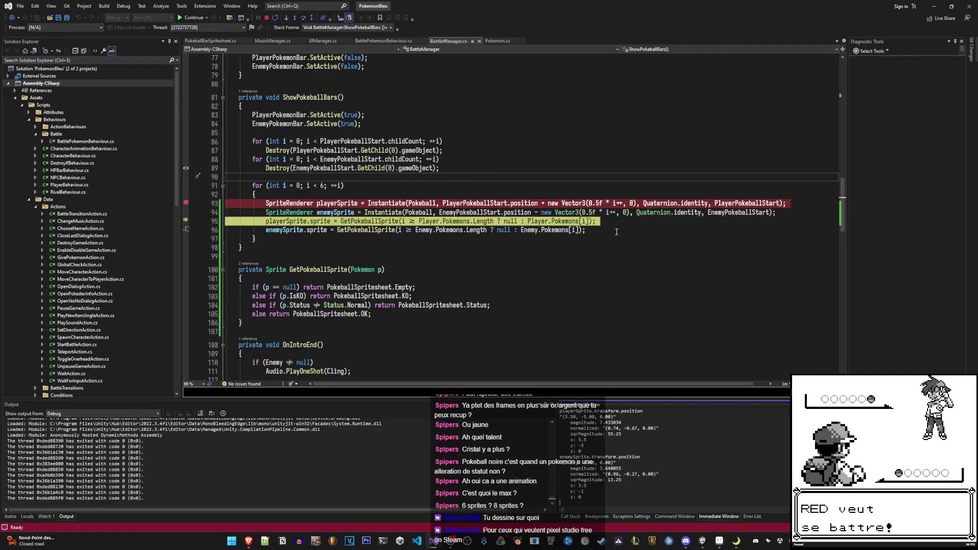
pyautogui.click(616, 232)
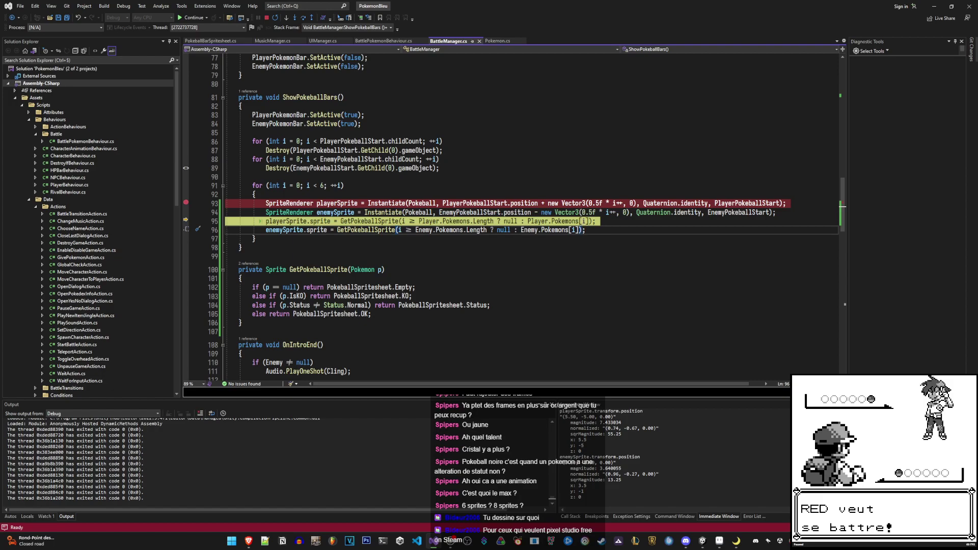
pyautogui.click(583, 221)
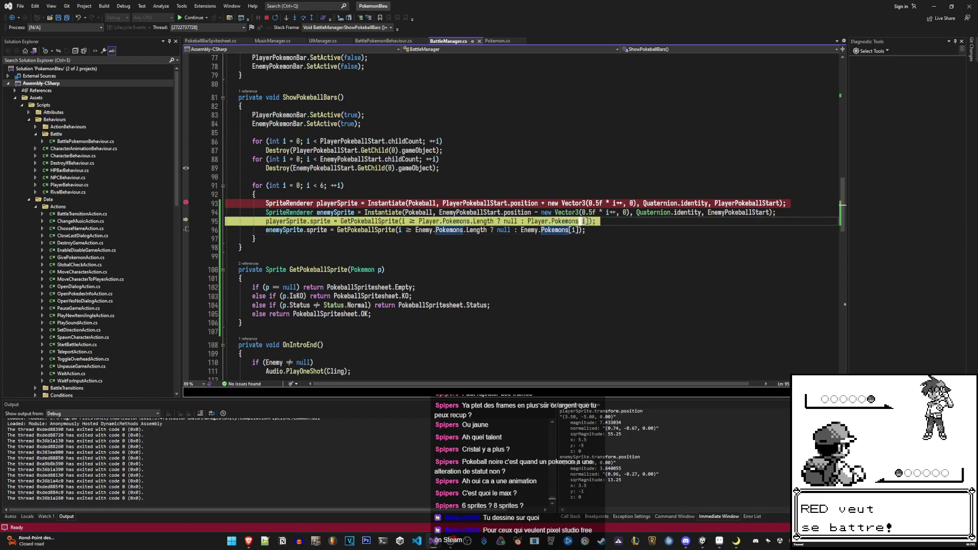
pyautogui.moveTo(580, 221)
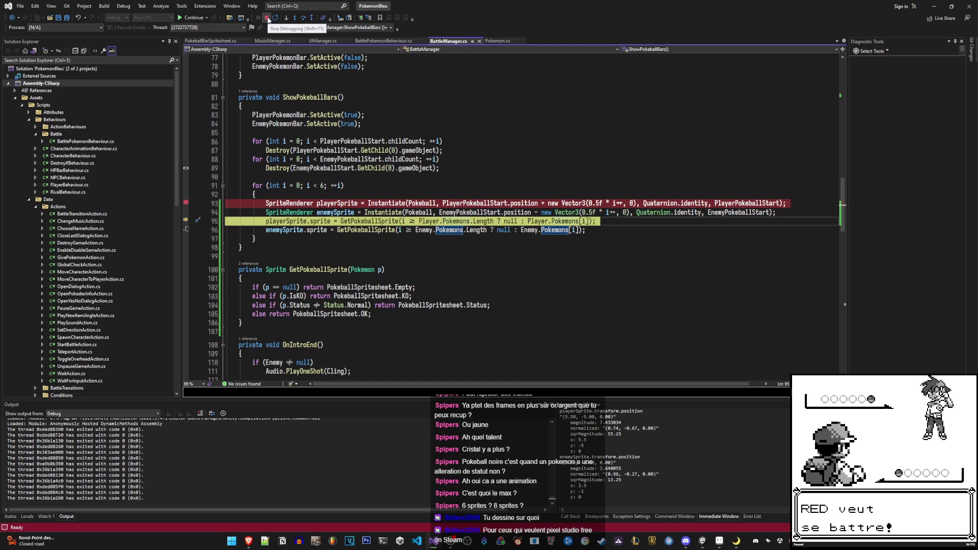
pyautogui.click(186, 203)
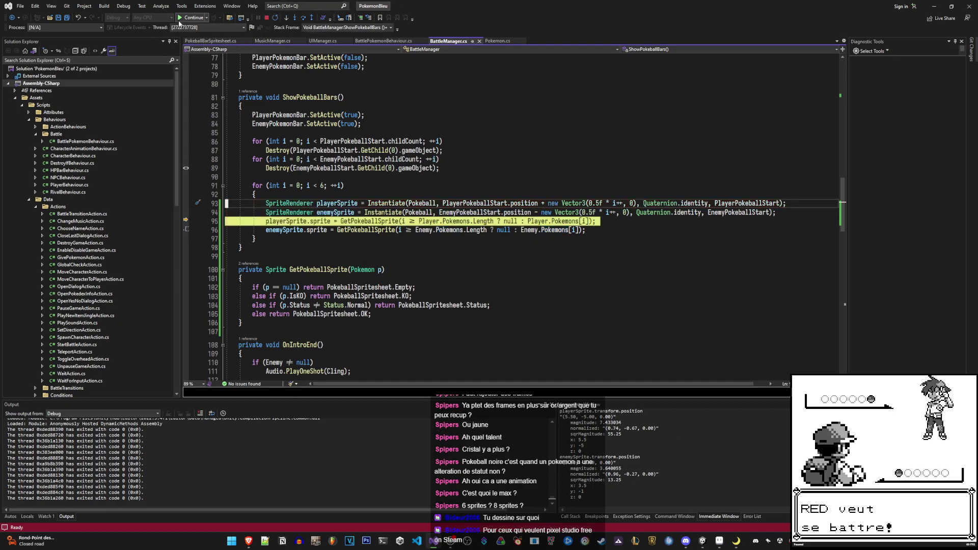
# Resume the paused game with F5, then stop Play mode
pyautogui.press('F5')
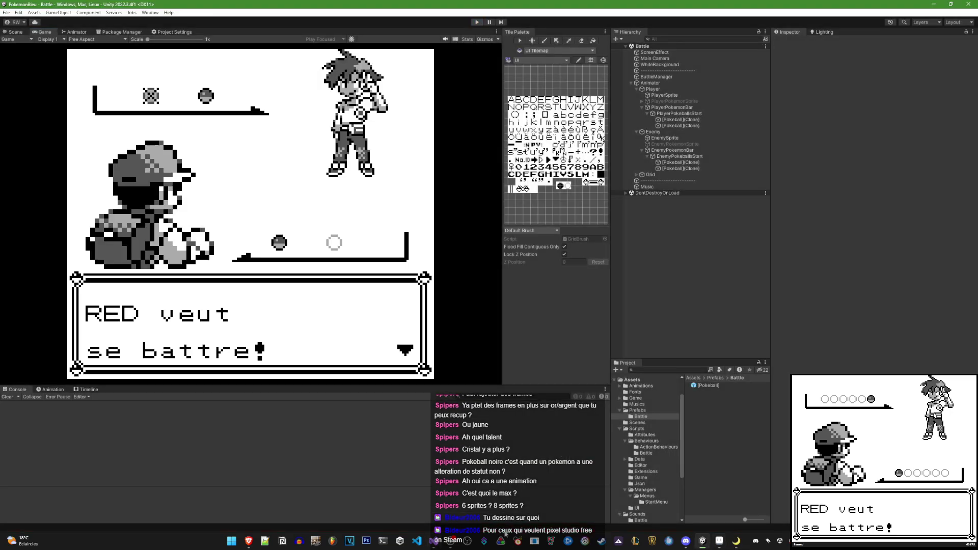
pyautogui.click(476, 22)
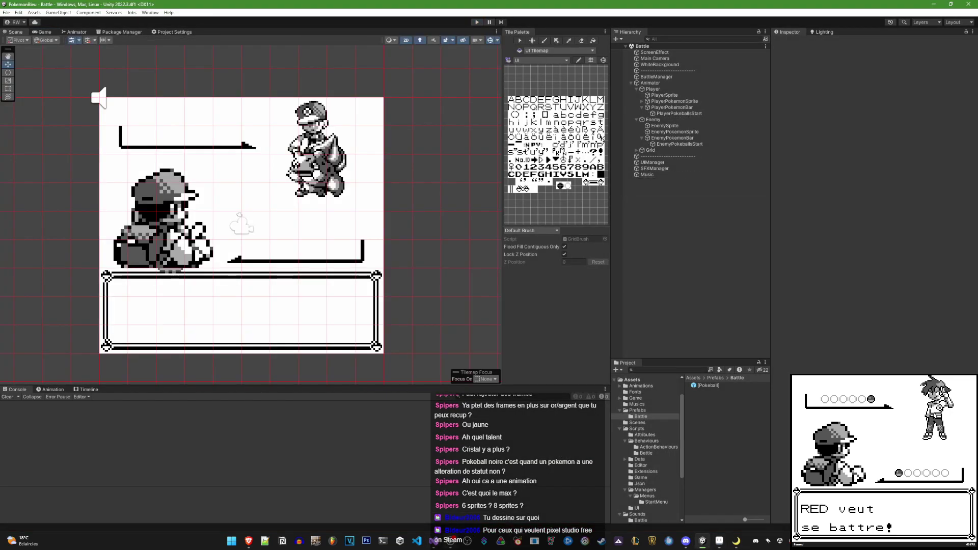
pyautogui.hotkey('alt', 'Tab')
# Change i++ to i in both pokeball Vector3 offsets and save BattleManager.cs
pyautogui.press('s')
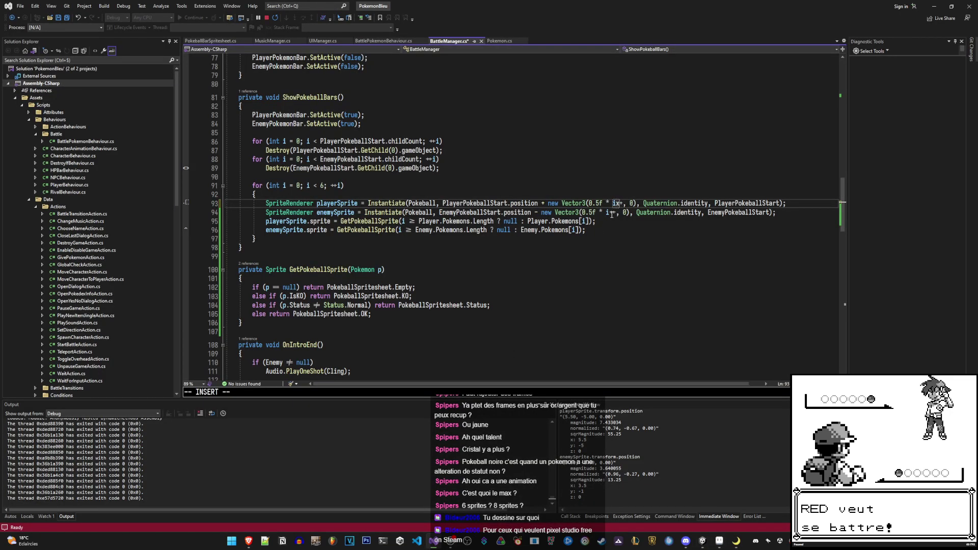
pyautogui.press('Escape')
pyautogui.press('u')
pyautogui.press('u')
pyautogui.press('u')
pyautogui.hotkey('ctrl', 's')
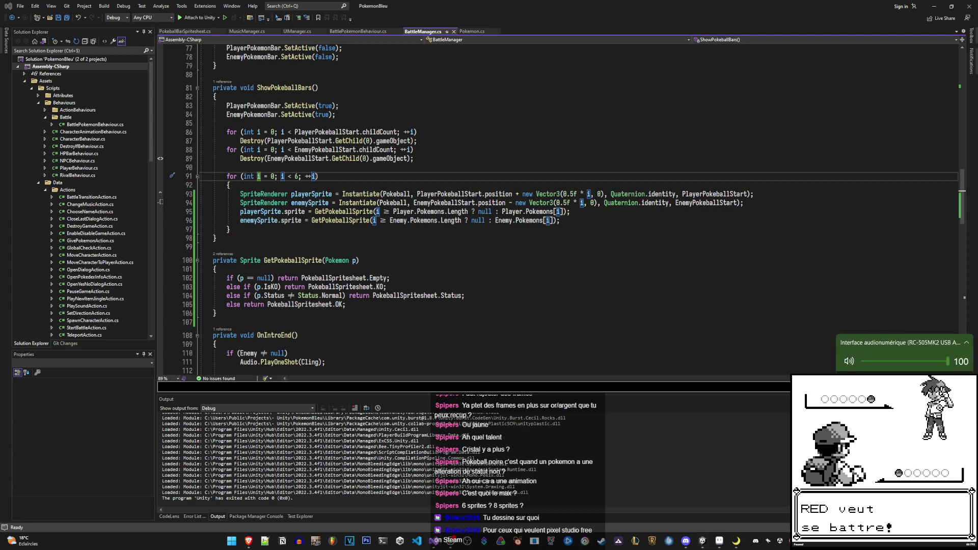
pyautogui.click(557, 220)
pyautogui.hotkey('ctrl', 's')
pyautogui.click(702, 541)
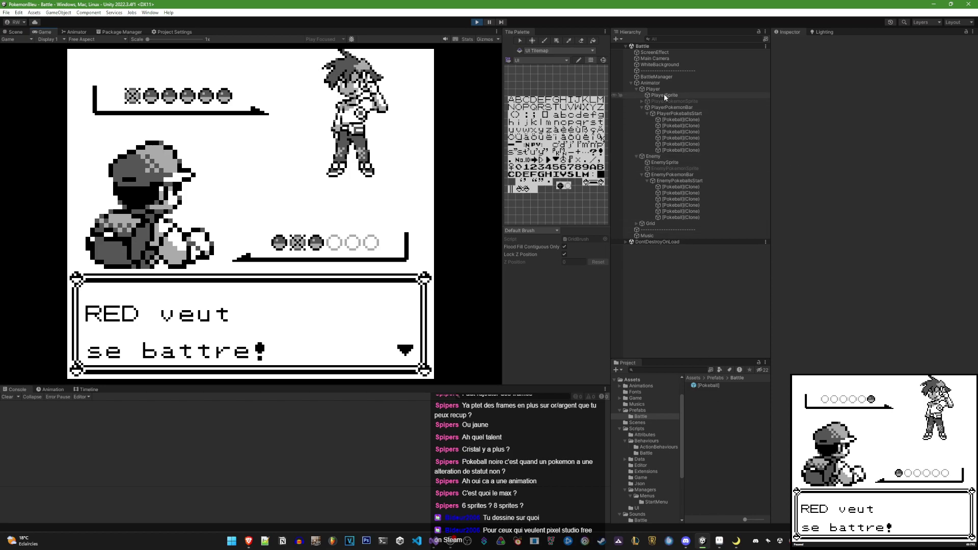
# Select BattleManager and expand the rival's Pokemons list, folding Elements 0, 3 and 4
pyautogui.click(665, 78)
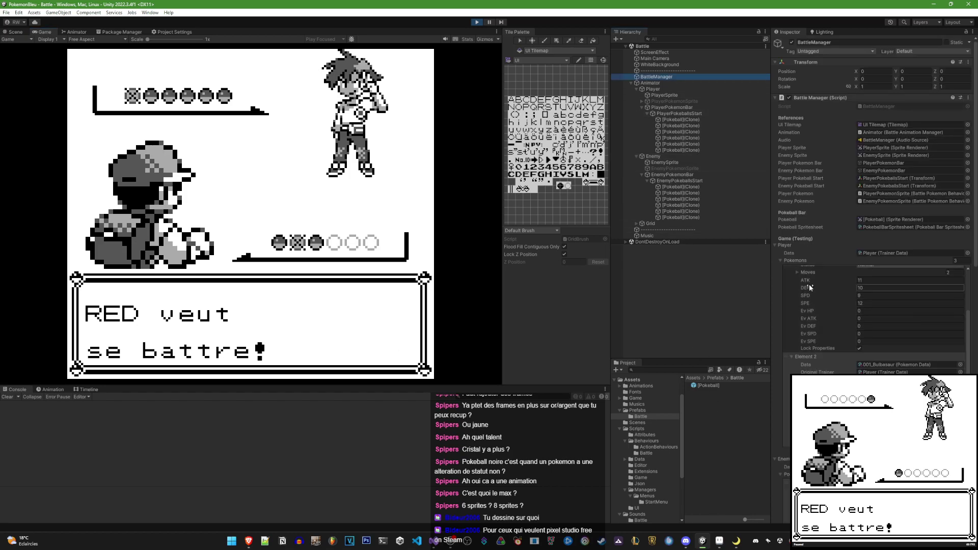
pyautogui.click(780, 267)
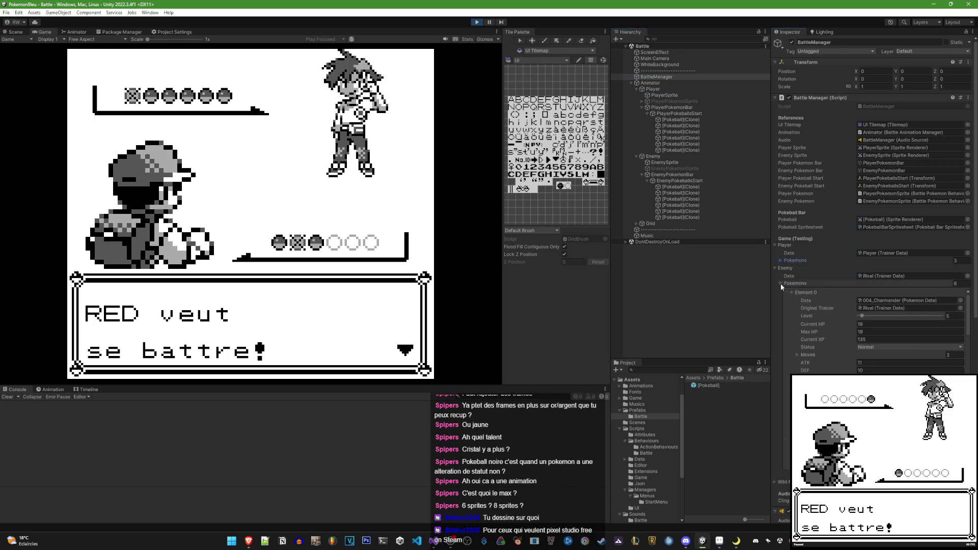
pyautogui.click(780, 284)
pyautogui.click(782, 284)
pyautogui.click(792, 293)
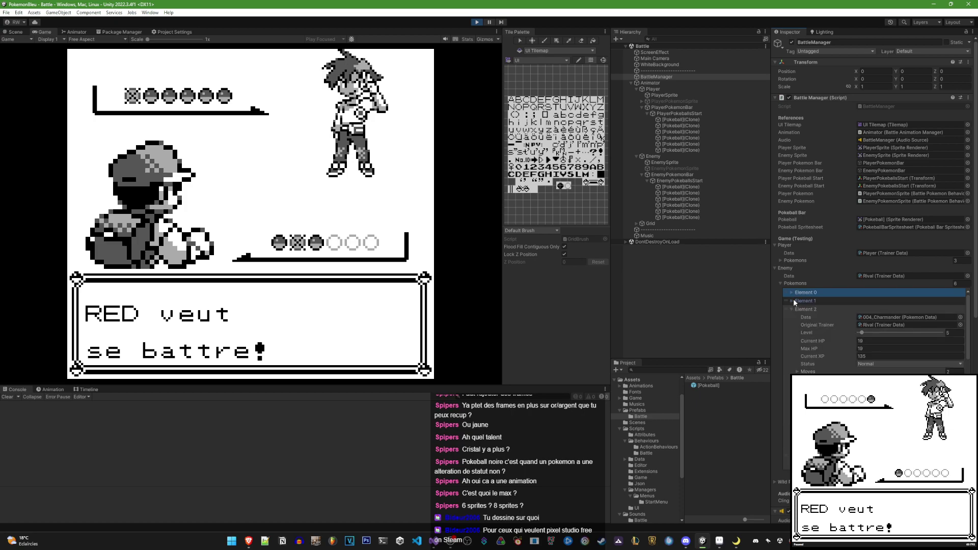
pyautogui.click(792, 317)
pyautogui.click(793, 326)
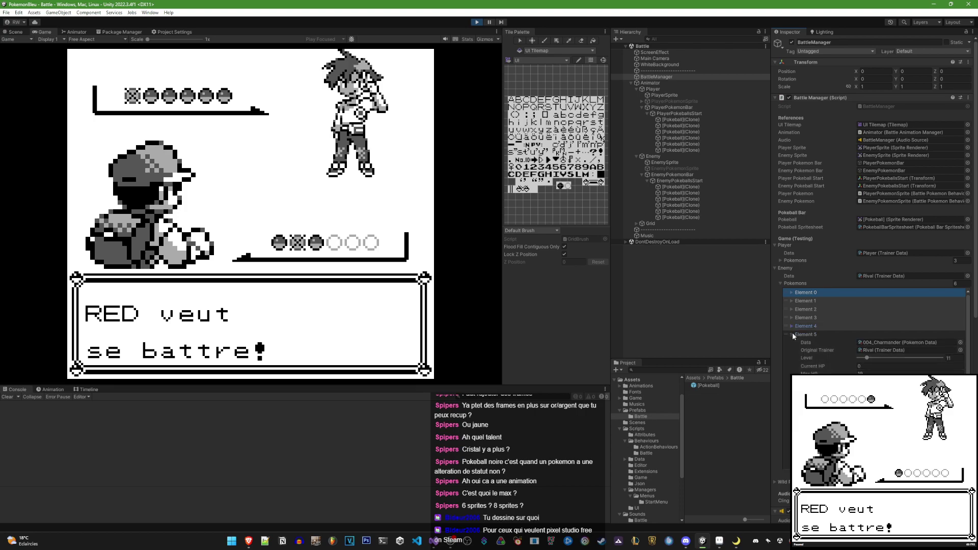
# Review the rival's Element 3 and 5 Pokémon details, then exit Play mode
pyautogui.click(793, 334)
pyautogui.click(791, 317)
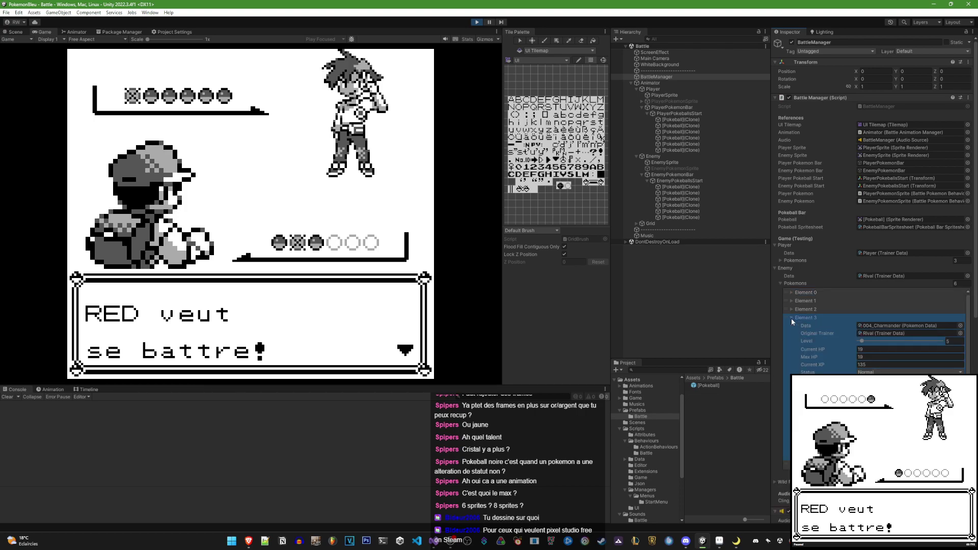
pyautogui.click(791, 319)
pyautogui.click(792, 335)
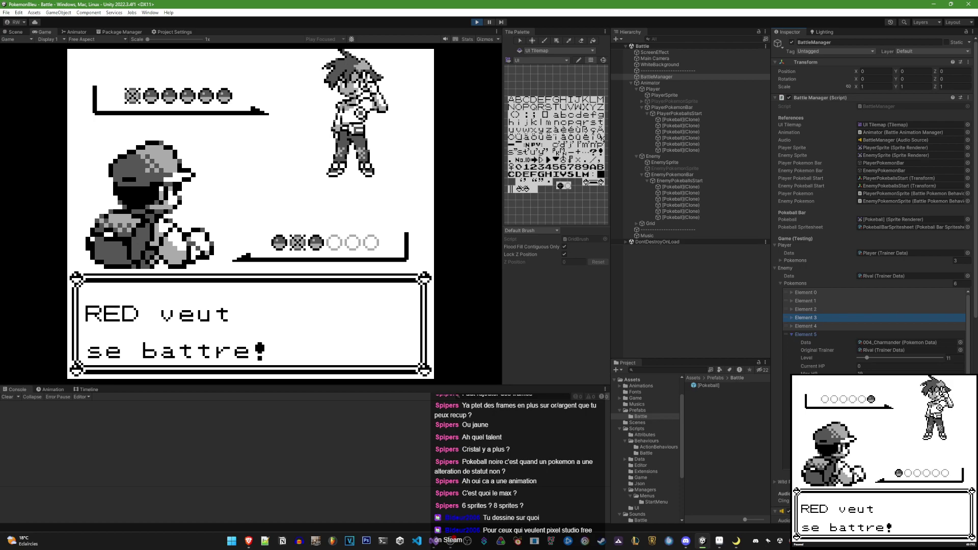
pyautogui.click(797, 334)
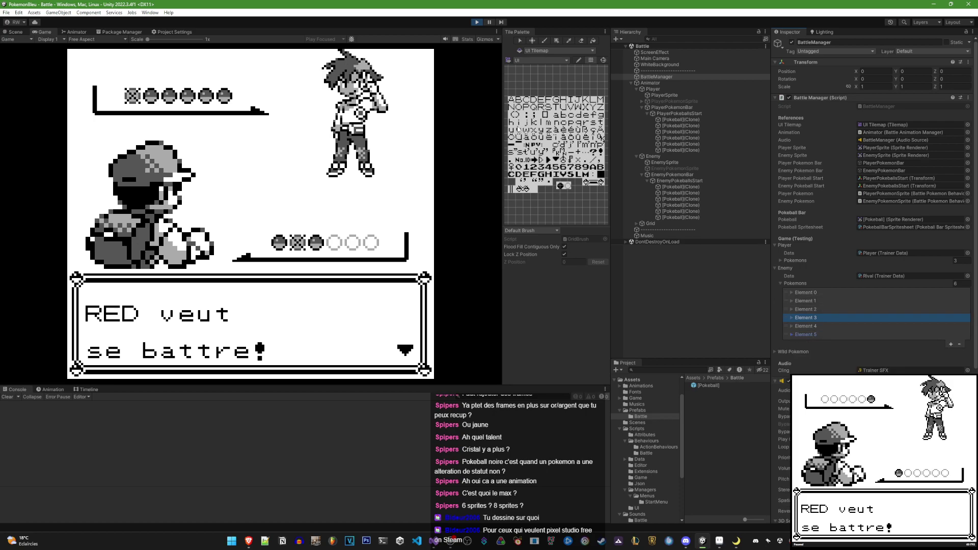
pyautogui.click(477, 21)
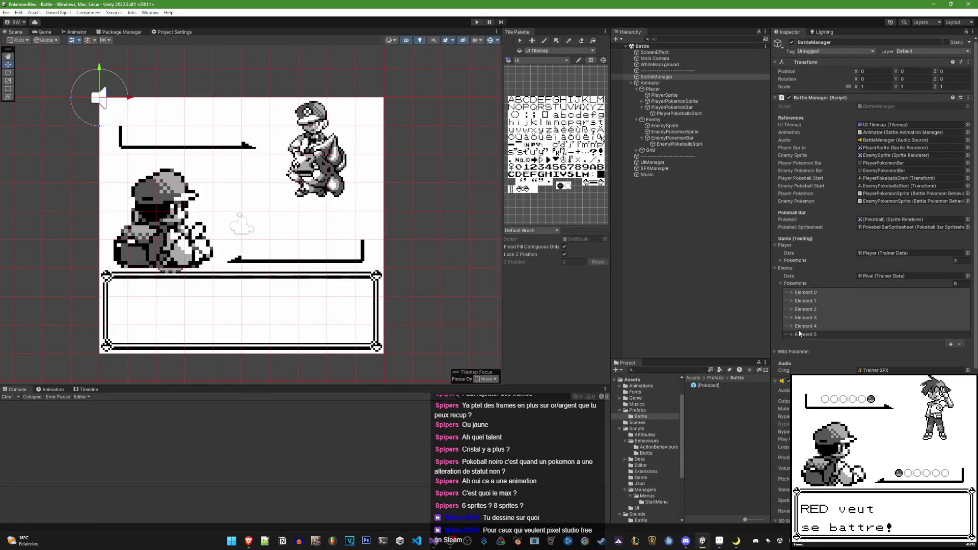
# Set the rival's Element 2 Charmander status to Asleep and save the scene
pyautogui.click(791, 309)
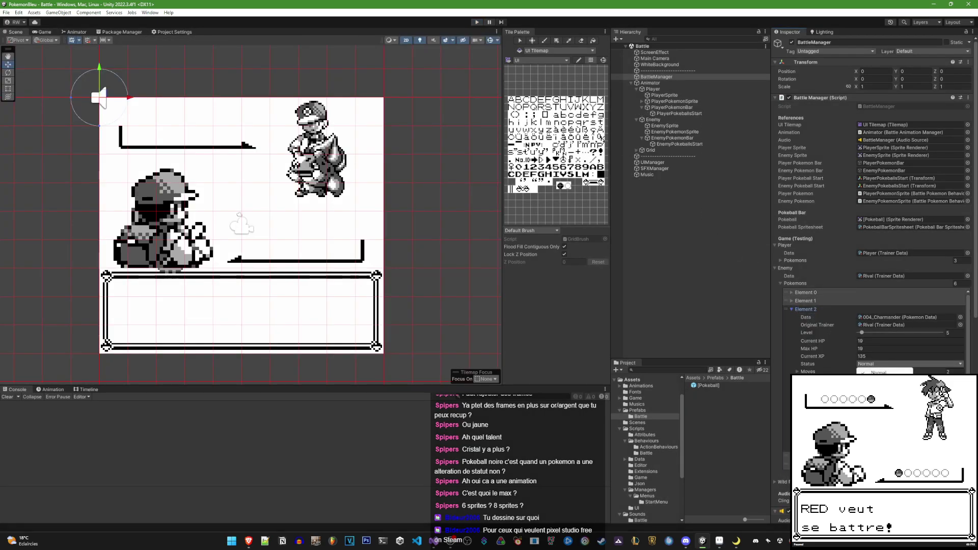
pyautogui.click(909, 364)
pyautogui.hotkey('ctrl', 's')
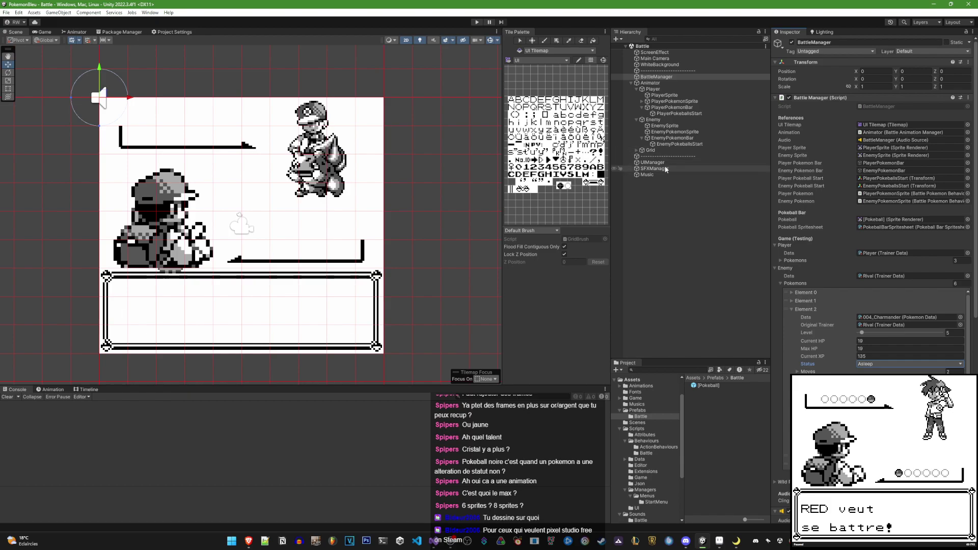
# Set the player's Element 2 Bulbasaur status to Burn, save, and start Play mode
pyautogui.click(780, 260)
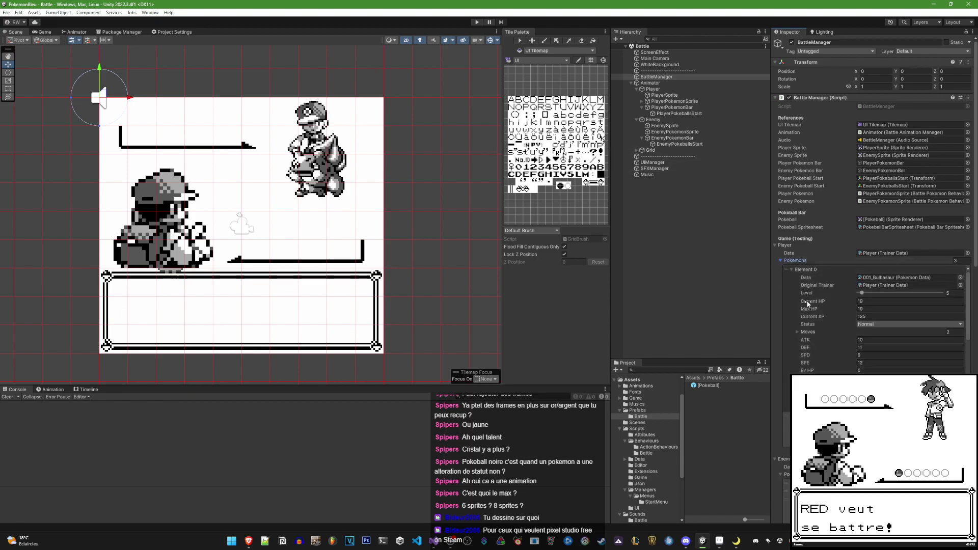
pyautogui.click(792, 269)
pyautogui.click(793, 278)
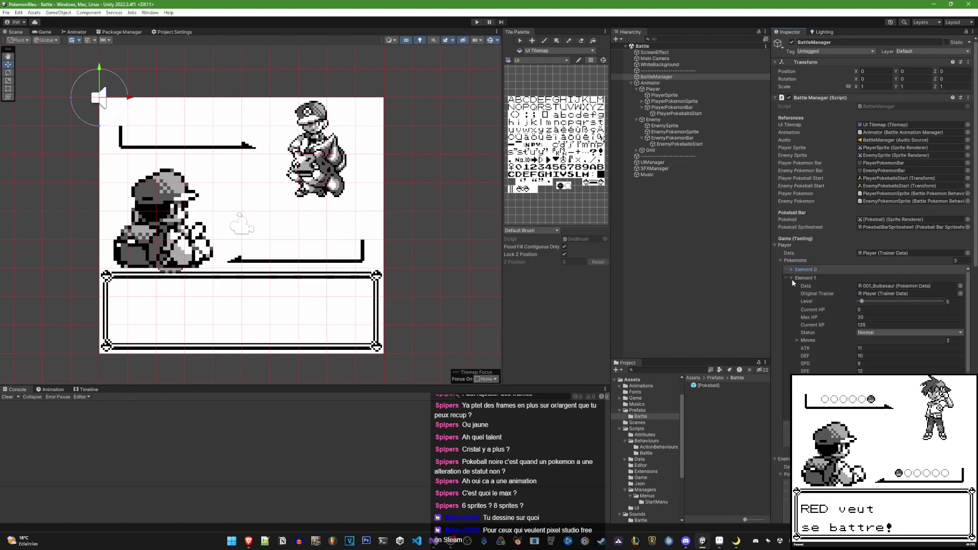
pyautogui.click(791, 279)
pyautogui.click(866, 341)
pyautogui.click(876, 354)
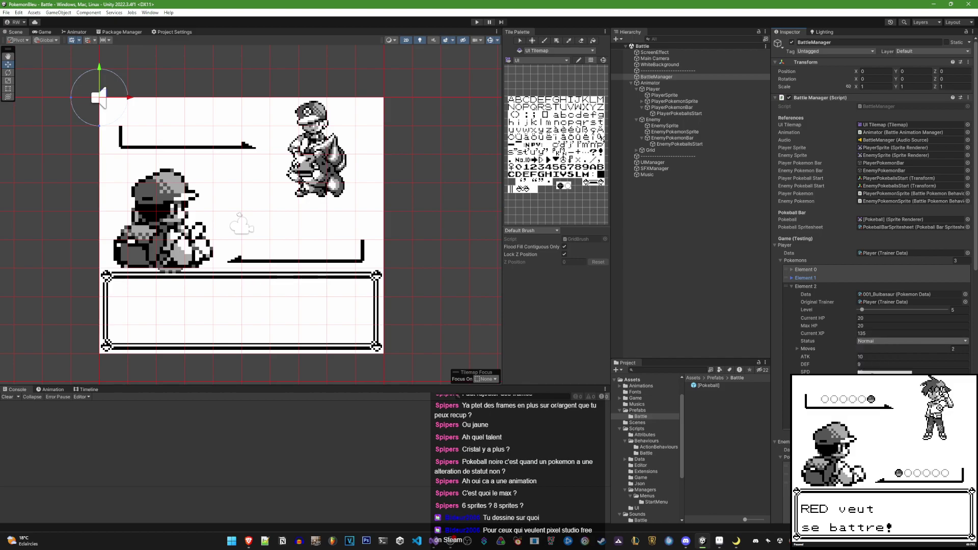
pyautogui.hotkey('ctrl', 's')
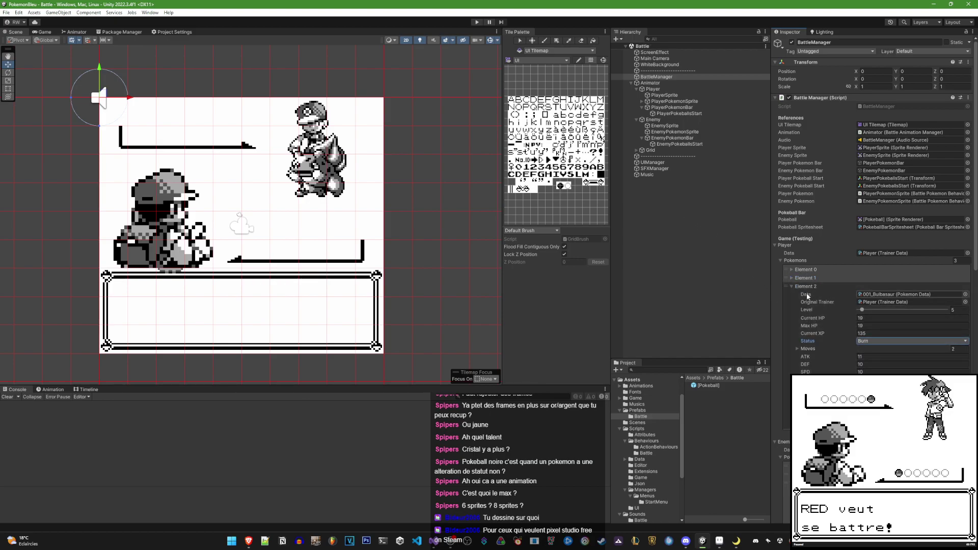
pyautogui.click(793, 286)
pyautogui.click(477, 22)
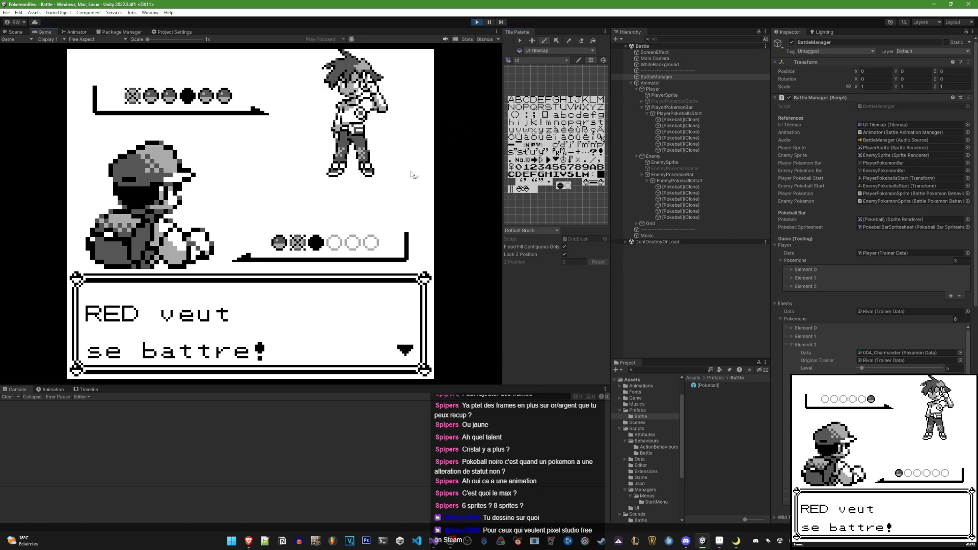
# Advance the battle dialogue with Space to 'En avant! BULBIZARRE!', then stop Play mode
pyautogui.press('space')
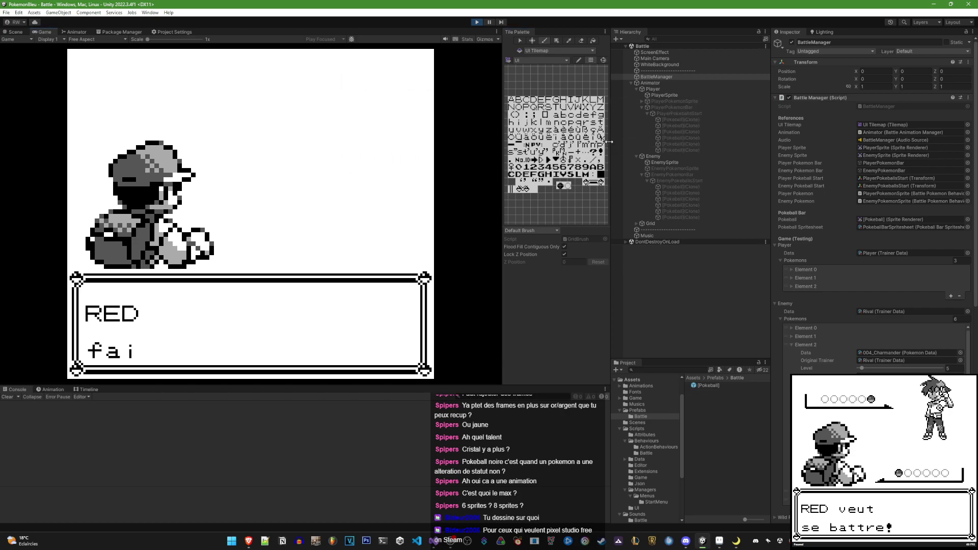
pyautogui.press('space')
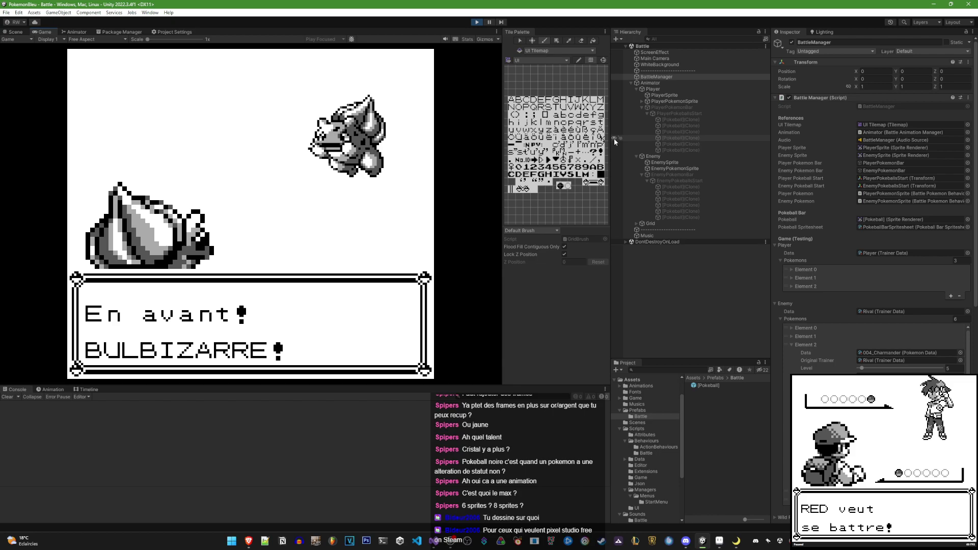
pyautogui.click(477, 21)
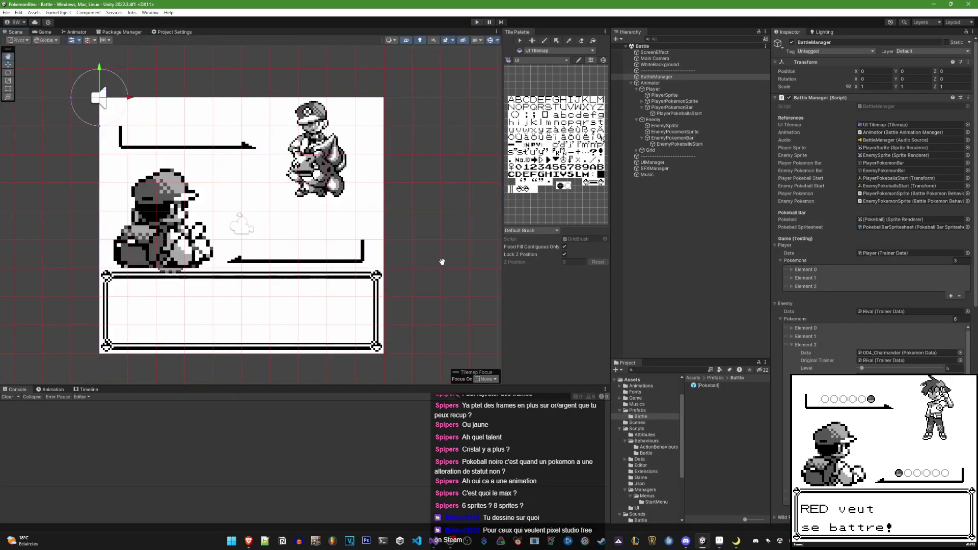
# Switch to the original game and advance its intro with X until BULBIZARRE is sent out
pyautogui.moveTo(441, 262); pyautogui.dragTo(457, 262, button='middle')
pyautogui.hotkey('alt', 'Tab')
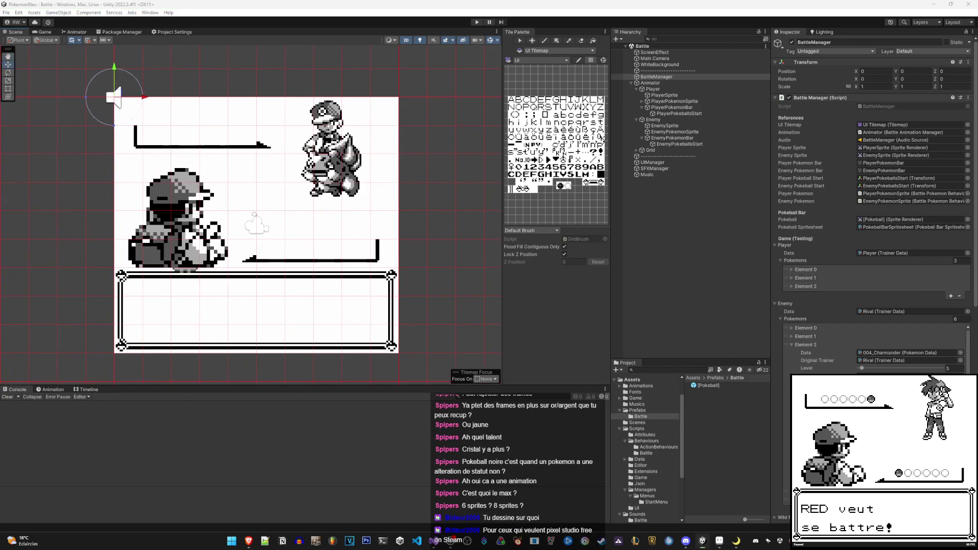
pyautogui.hotkey('alt', 'Tab')
pyautogui.moveTo(734, 546)
pyautogui.press('x')
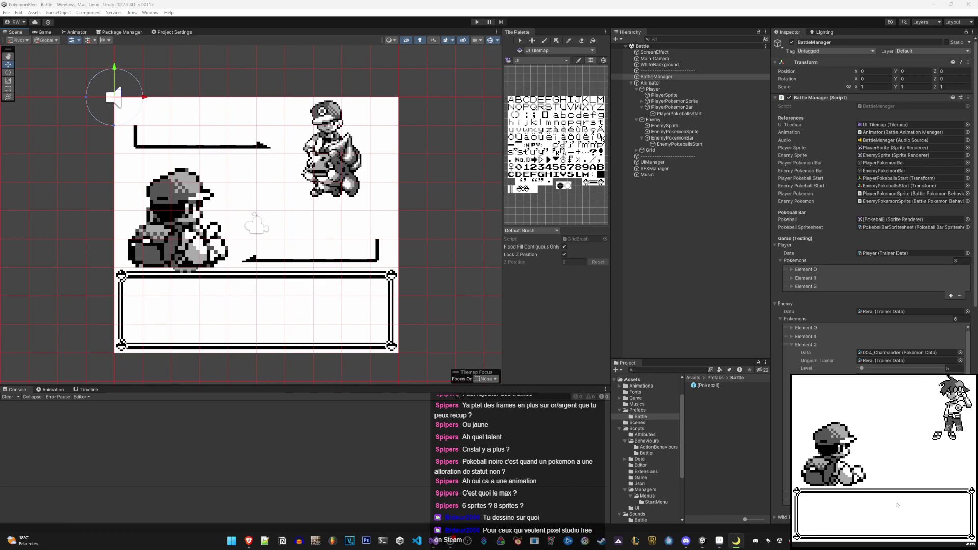
pyautogui.press('x')
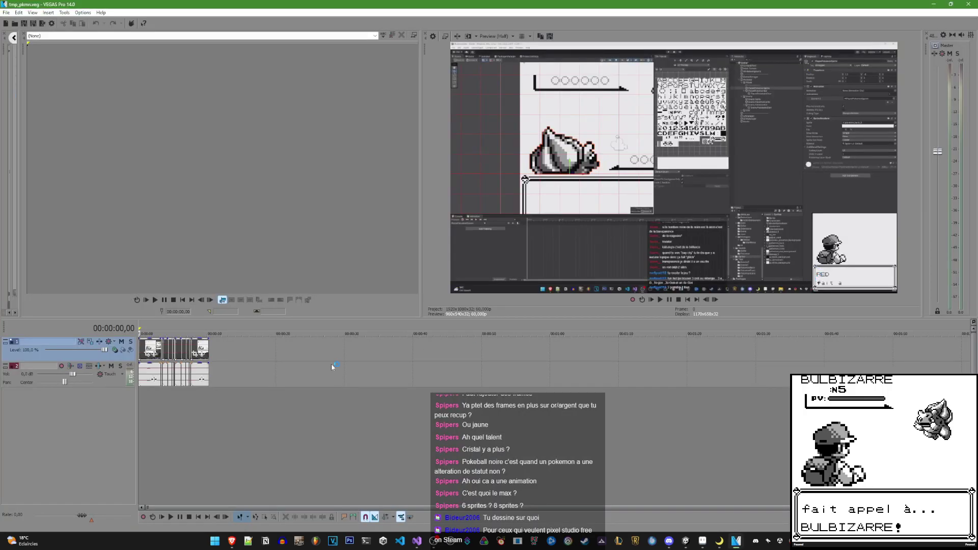
# Play and scrub the recorded original intro footage on the VEGAS timeline, then return to Visual Studio
pyautogui.click(282, 402)
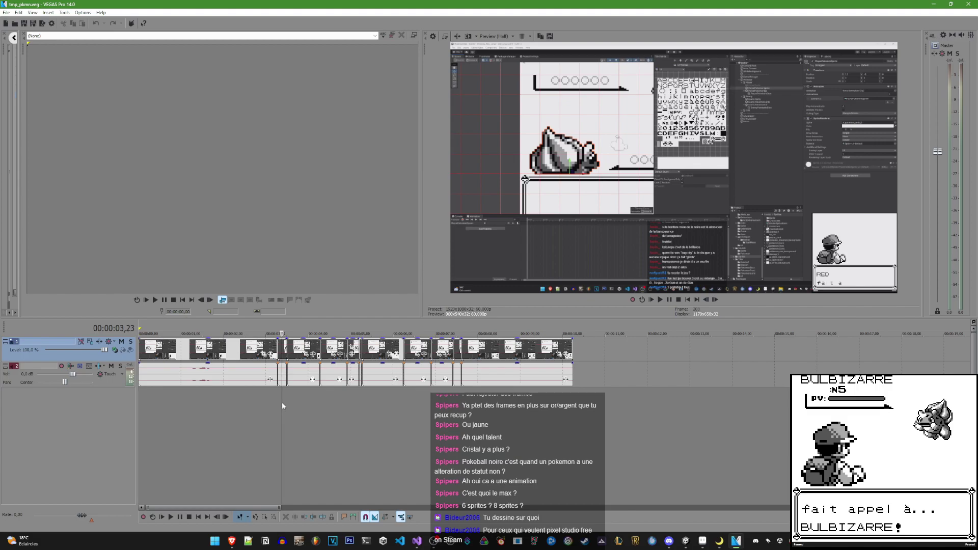
pyautogui.press('space')
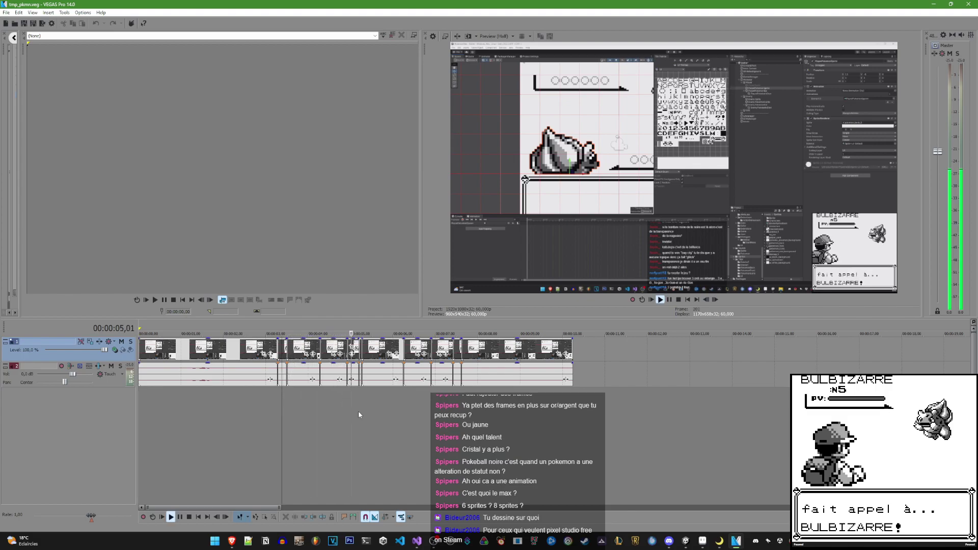
pyautogui.scroll(3, 359, 411)
pyautogui.click(418, 402)
pyautogui.click(444, 403)
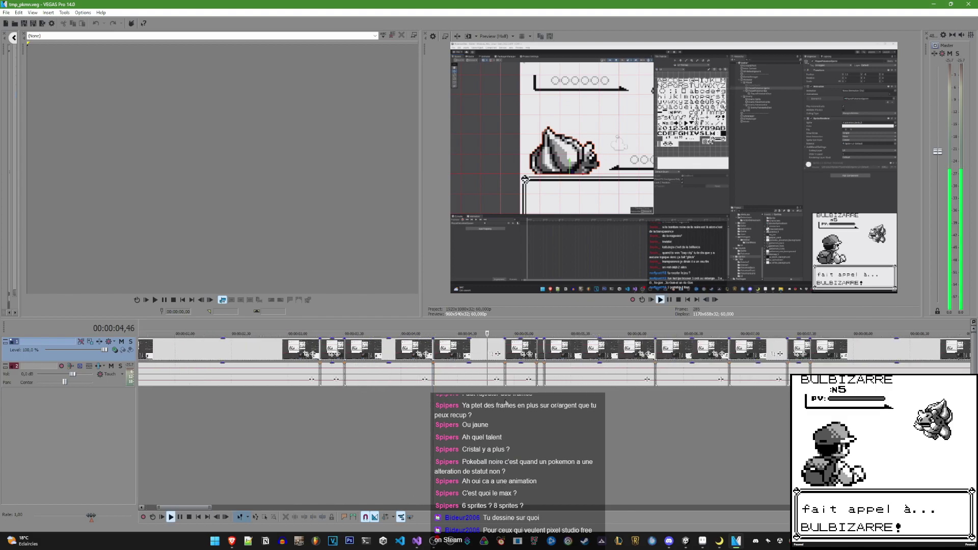
pyautogui.click(377, 407)
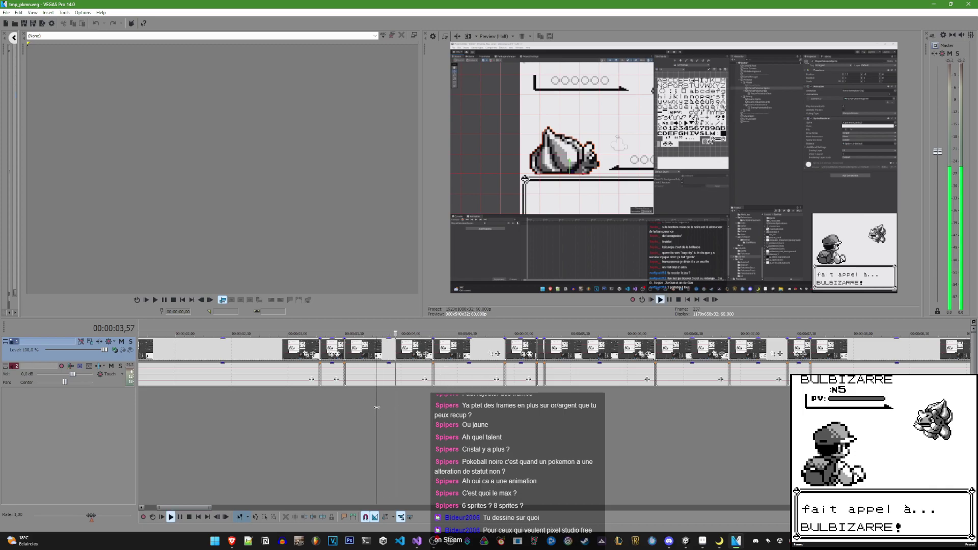
pyautogui.click(436, 406)
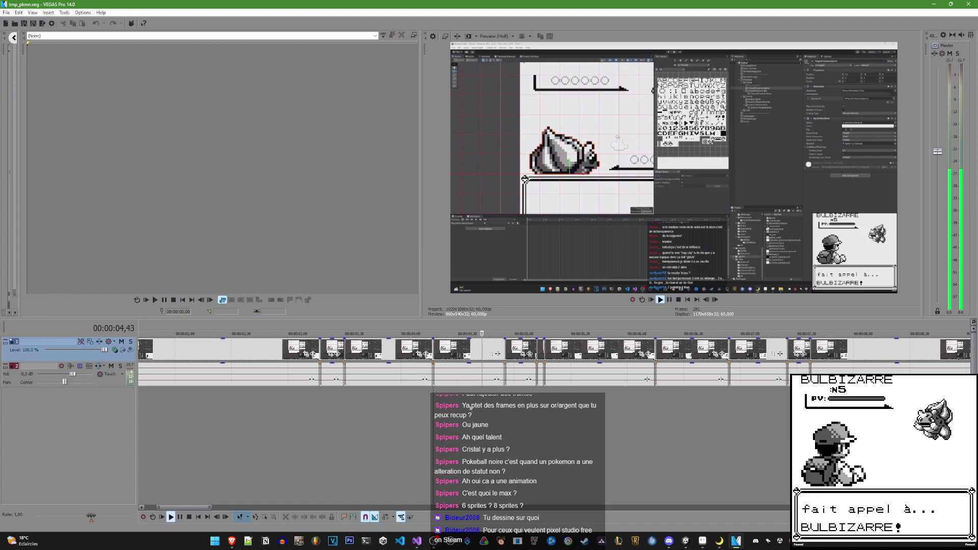
pyautogui.press('space')
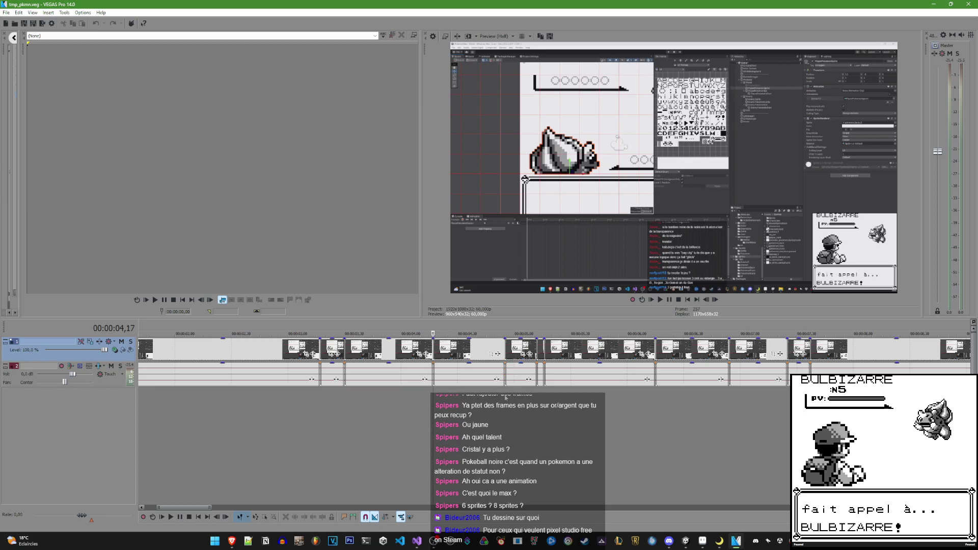
pyautogui.click(416, 540)
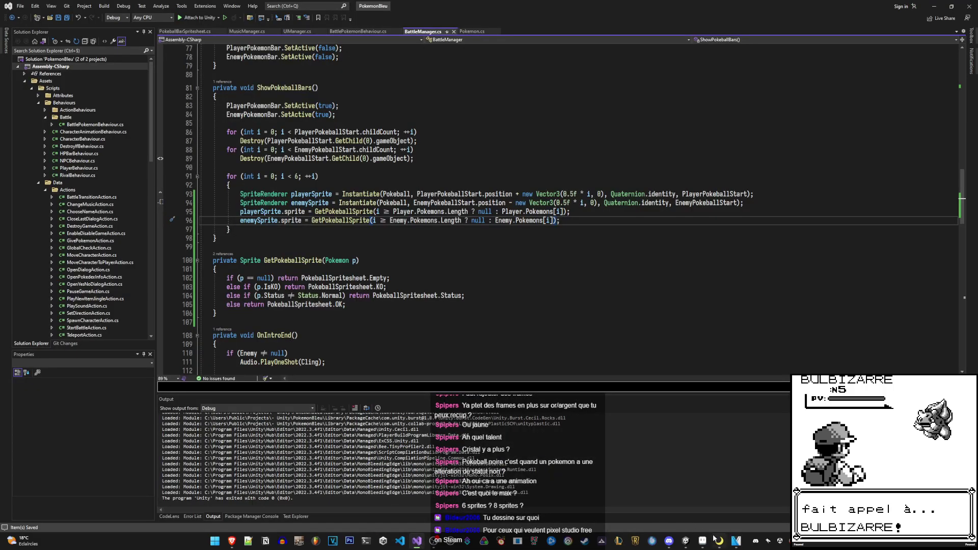
# Bring Unity forward and select PlayerPokemonBar to view its black_bar Sprite Renderer
pyautogui.click(685, 541)
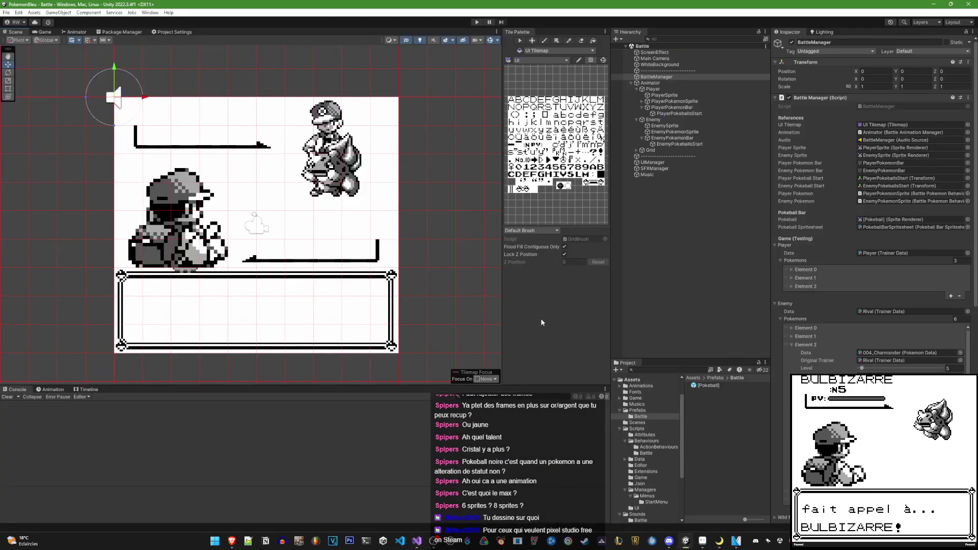
pyautogui.click(669, 108)
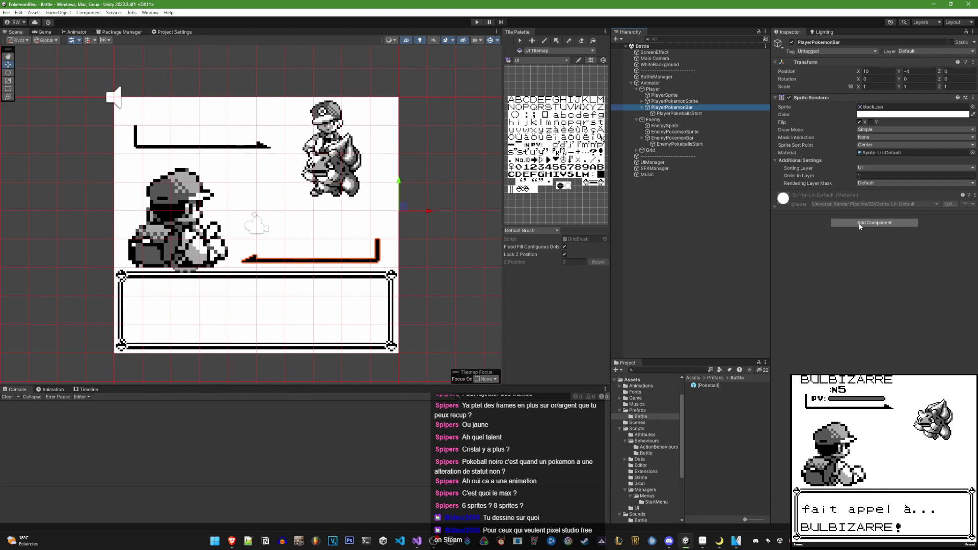
# Search the component list for 'Pokemon', then close it without adding anything
pyautogui.click(858, 223)
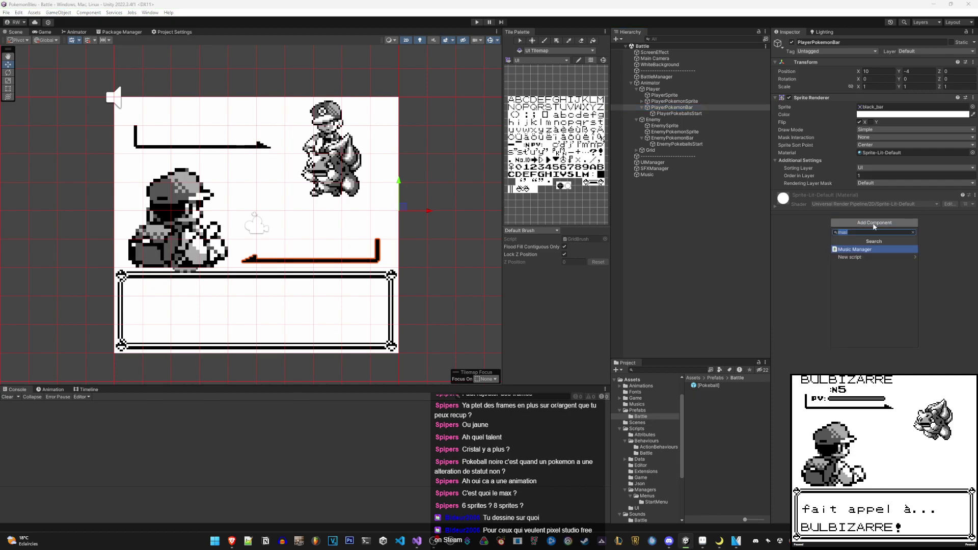
pyautogui.write('Pokemon')
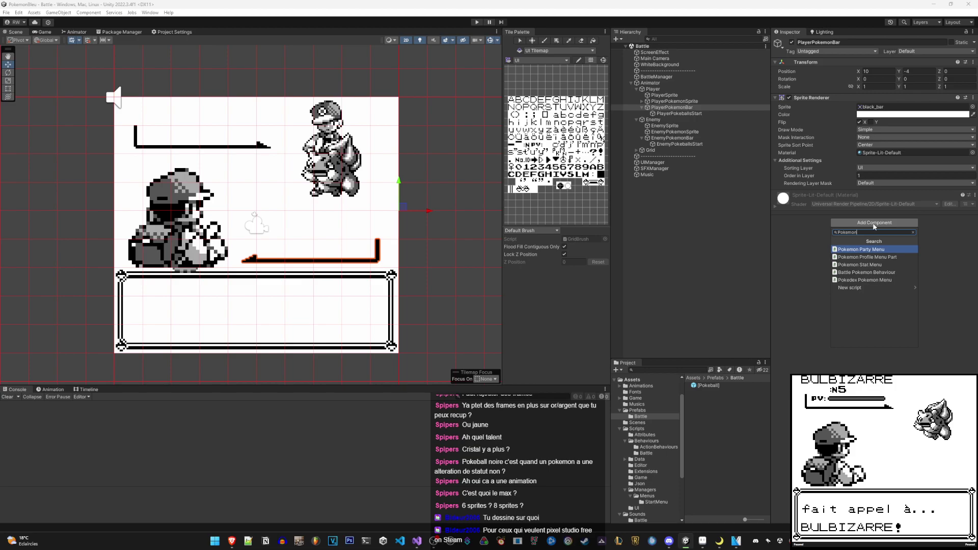
pyautogui.hotkey('ctrl', 'a')
pyautogui.press('BackSpace')
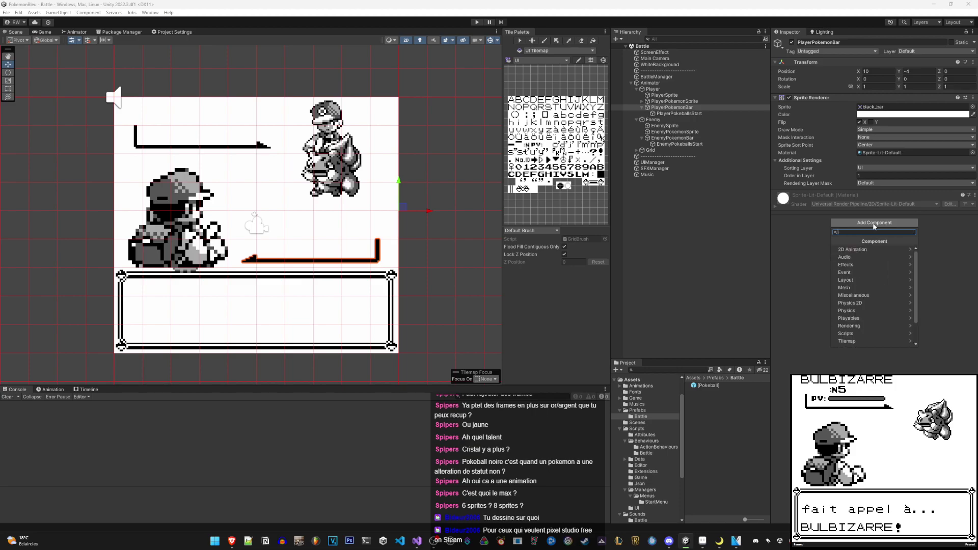
pyautogui.press('Escape')
pyautogui.click(698, 108)
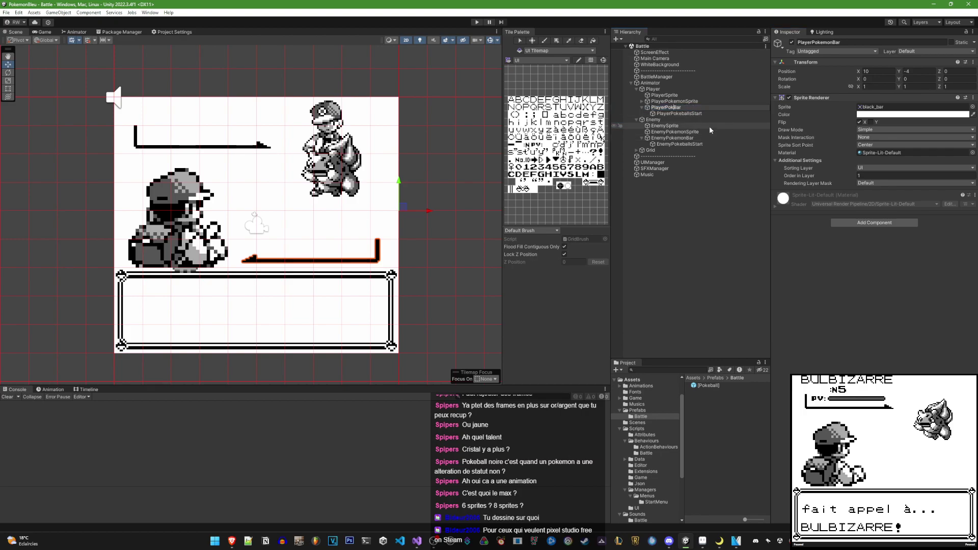
# Rename the bar objects to PlayerPokeballBar and EnemyPokeballBar
pyautogui.write('all')
pyautogui.press('Return')
pyautogui.press('Down')
pyautogui.press('Down')
pyautogui.press('Down')
pyautogui.press('Down')
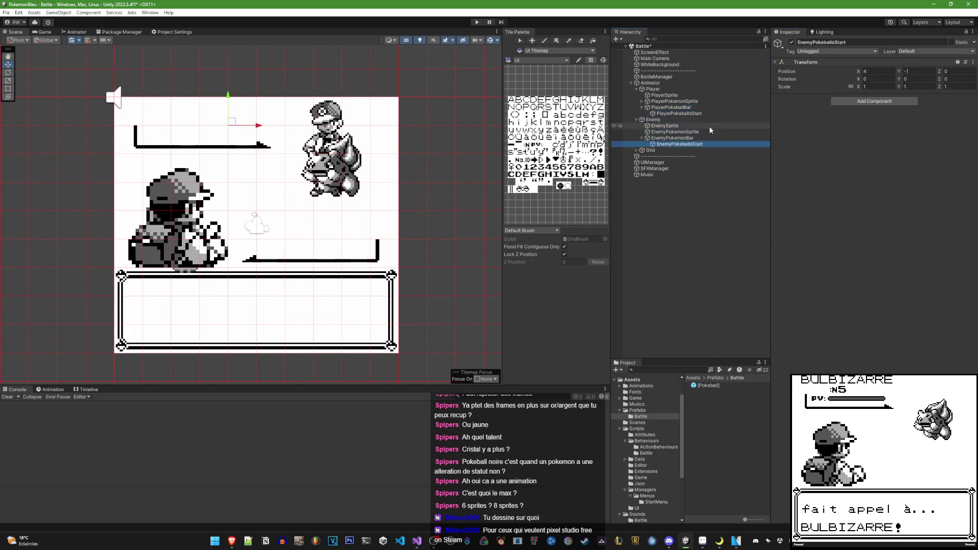
pyautogui.press('Down')
pyautogui.press('Right')
pyautogui.press('Left')
pyautogui.press('Left')
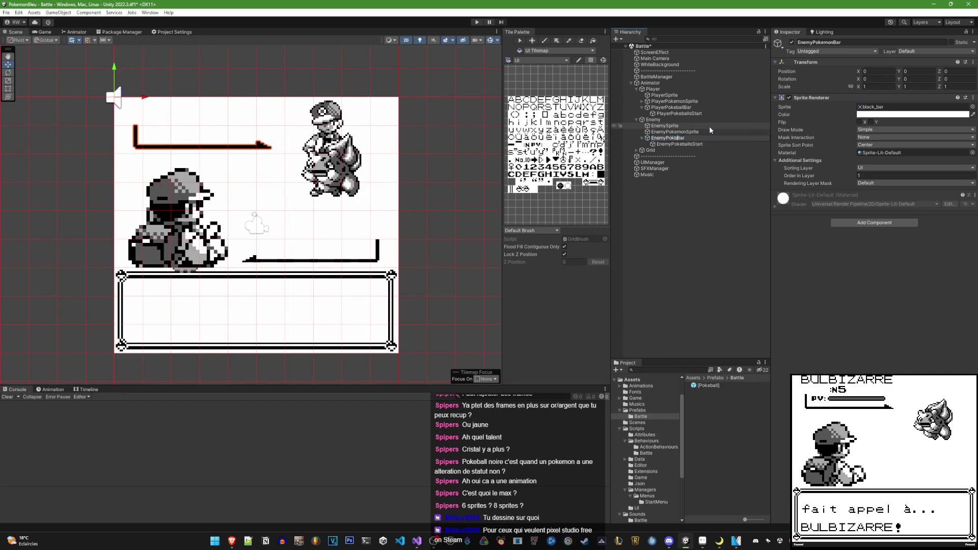
pyautogui.press('Return')
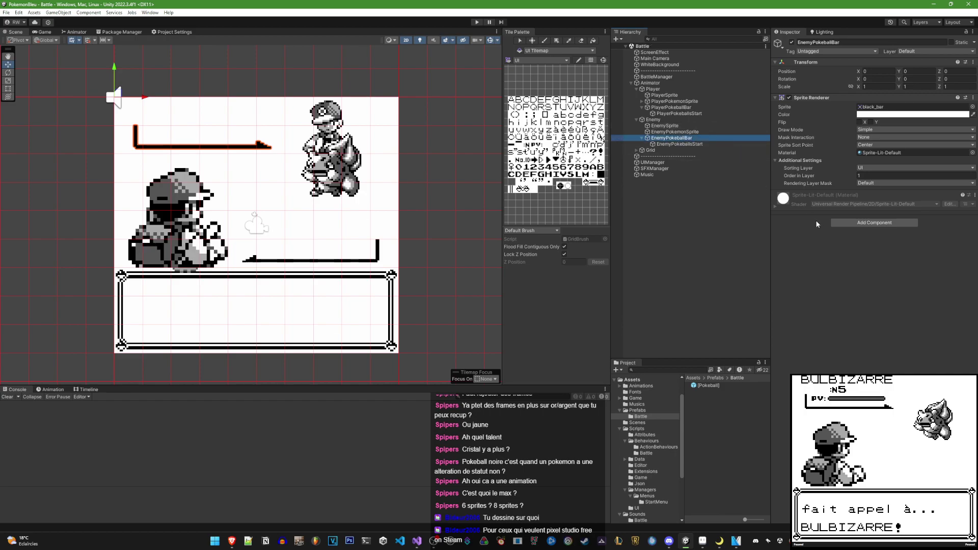
# Create a new PokeballBarBehaviour script through Add Component and attach it to EnemyPokeballBar
pyautogui.click(838, 222)
pyautogui.write('pokeb')
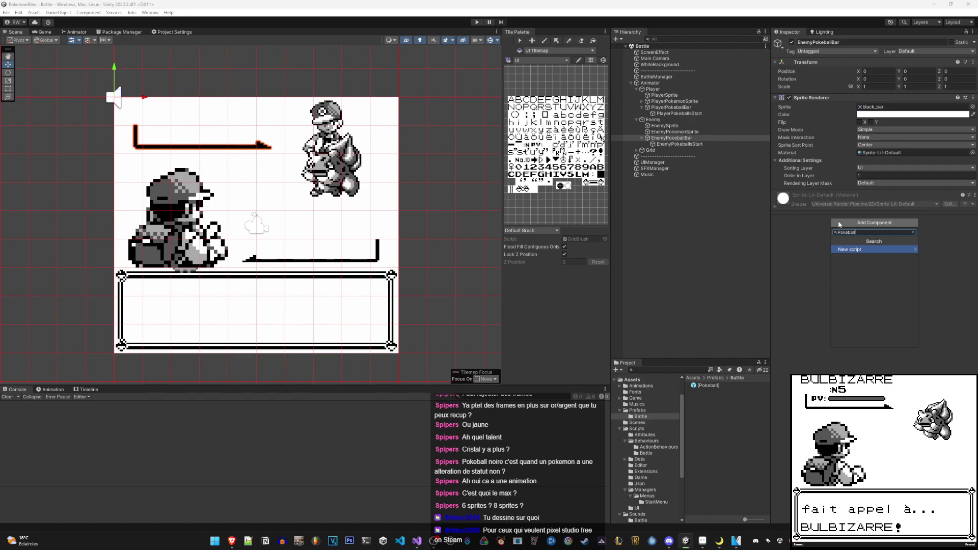
pyautogui.write('Behaviouer')
pyautogui.press('Return')
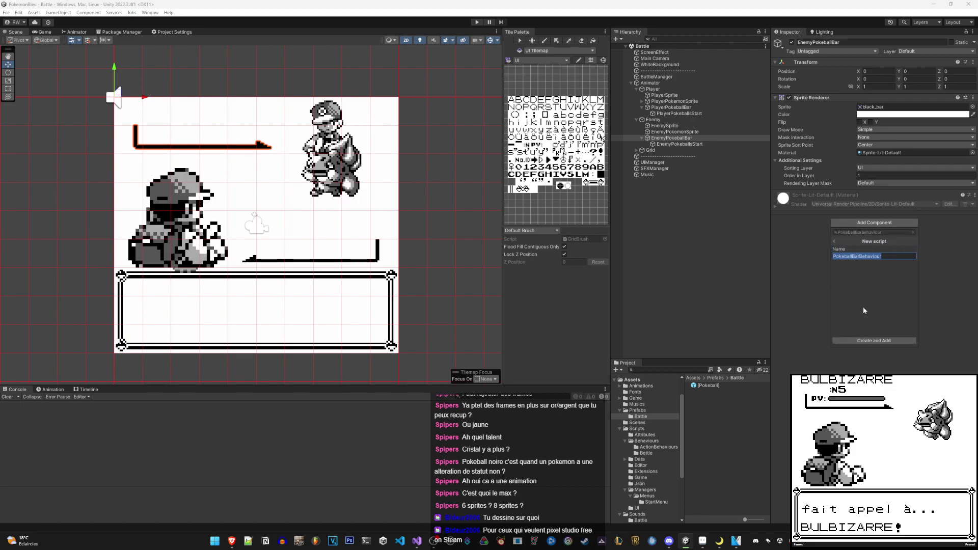
pyautogui.click(868, 341)
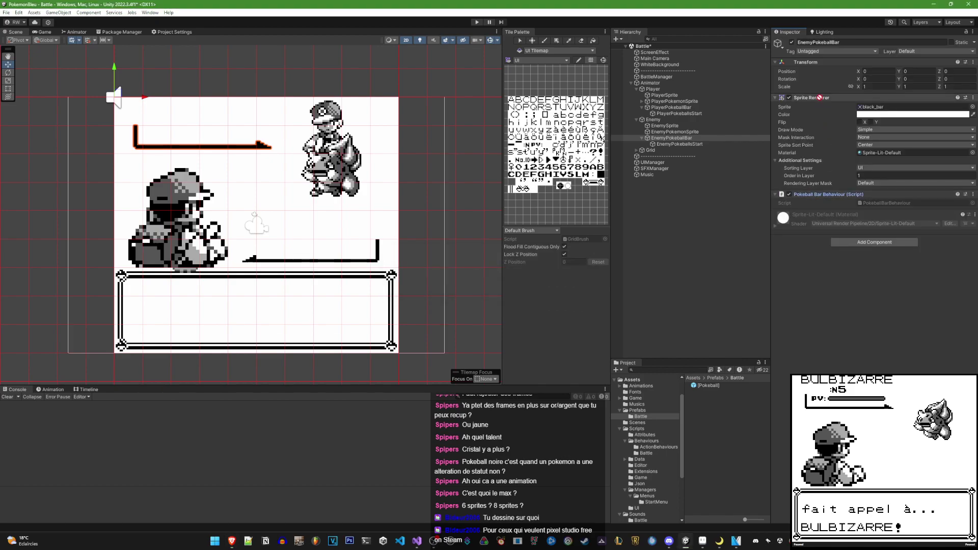
# Move the script component above Sprite Renderer and file PokeballBarBehaviour into Scripts/Behaviours/Battle
pyautogui.moveTo(818, 91); pyautogui.dragTo(820, 95)
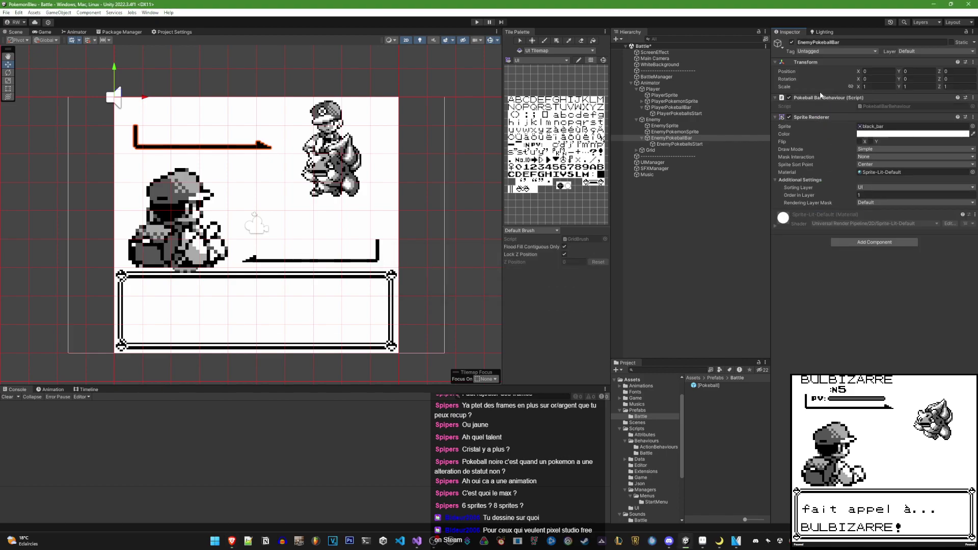
pyautogui.click(632, 380)
pyautogui.scroll(-2, 671, 443)
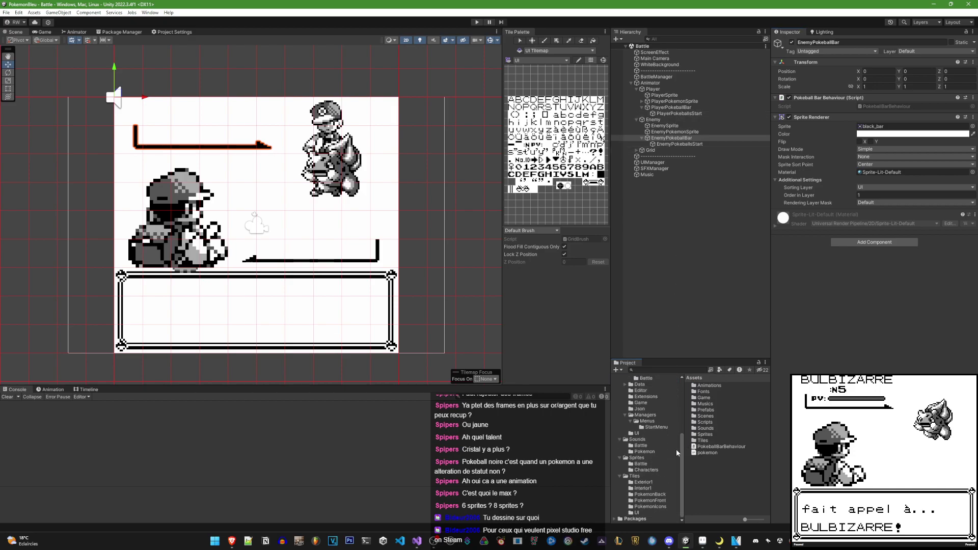
pyautogui.scroll(-1, 676, 449)
pyautogui.scroll(1, 676, 448)
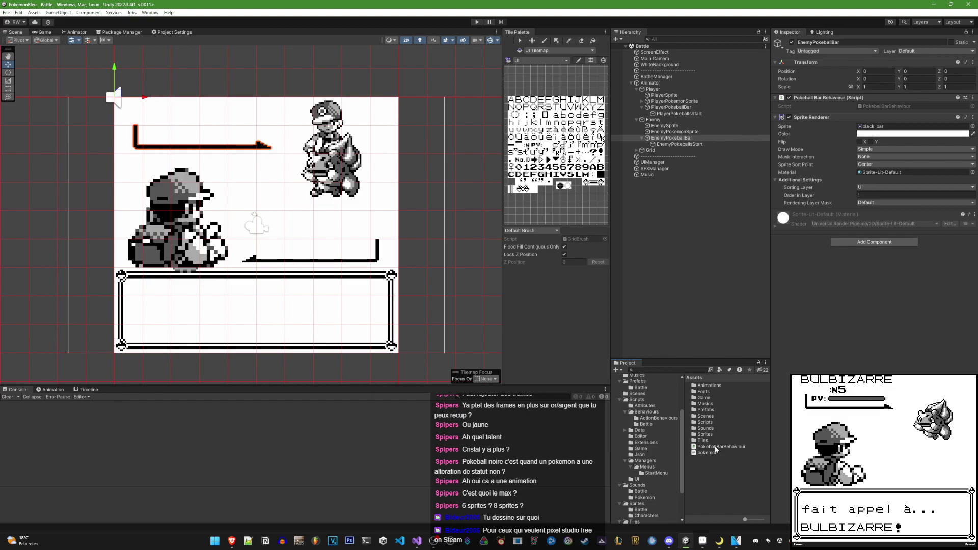
pyautogui.moveTo(718, 447)
pyautogui.mouseDown()
pyautogui.moveTo(653, 424)
pyautogui.moveTo(650, 439)
pyautogui.mouseUp()
pyautogui.click(646, 450)
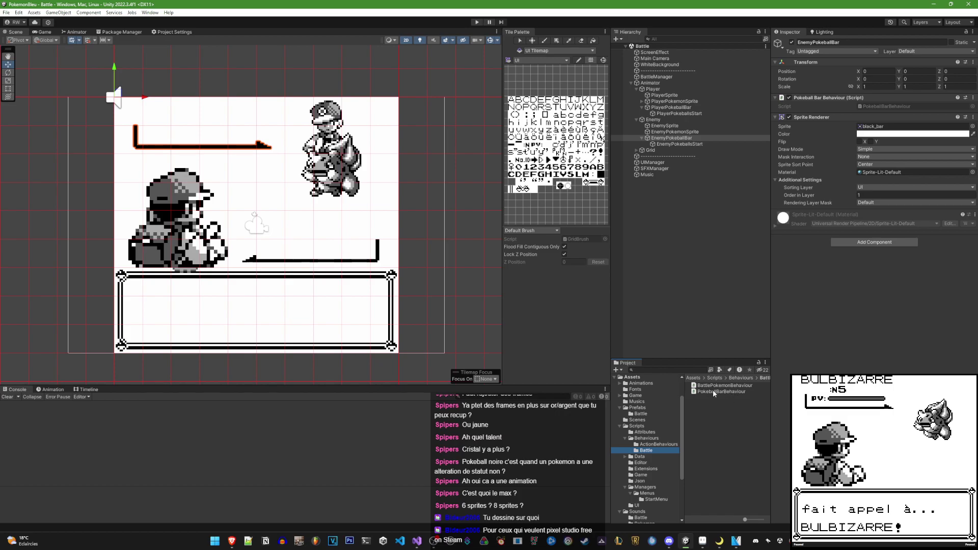
# Check EnemyPokemonSprite and PlayerPokeballBar, then open PokeballBarBehaviour in Visual Studio
pyautogui.click(683, 132)
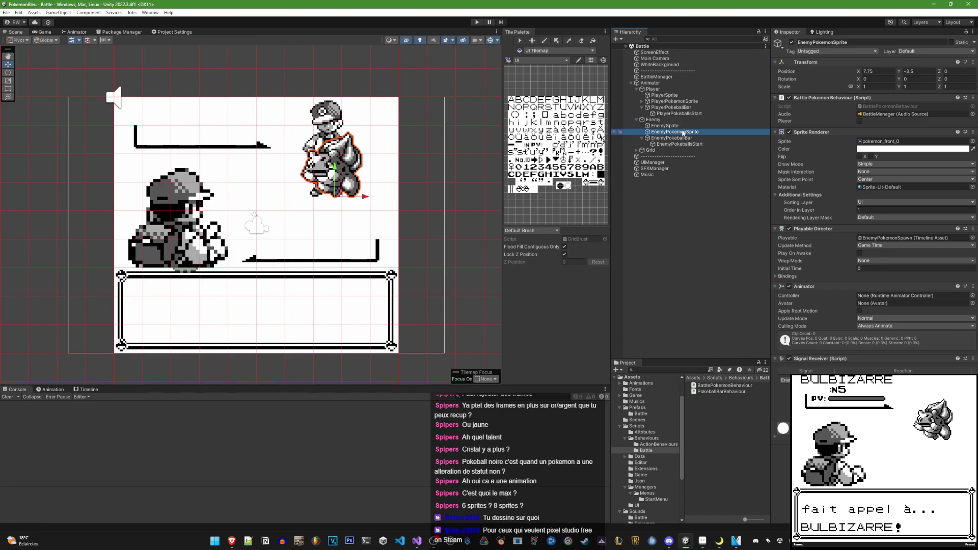
pyautogui.click(671, 108)
pyautogui.doubleClick(866, 106)
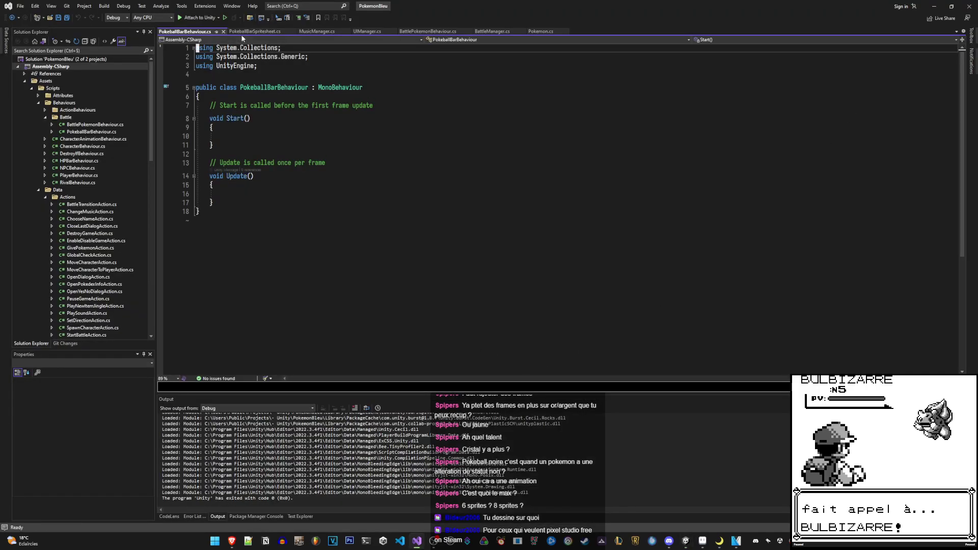
# Close PokeballBarSpritesheet.cs, then cut the pokeball bar methods out of BattleManager.cs and save it
pyautogui.click(241, 32)
pyautogui.click(295, 31)
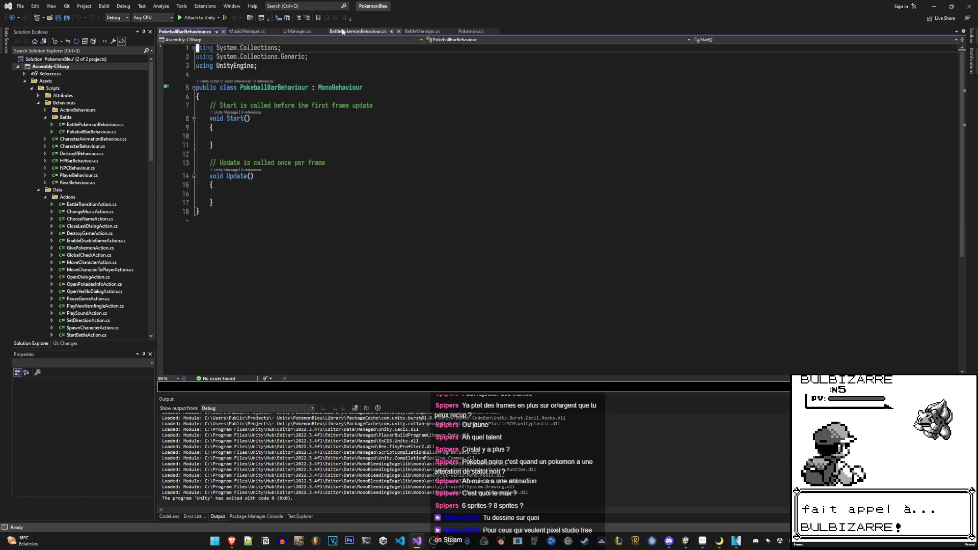
pyautogui.click(356, 32)
pyautogui.scroll(9, 330, 153)
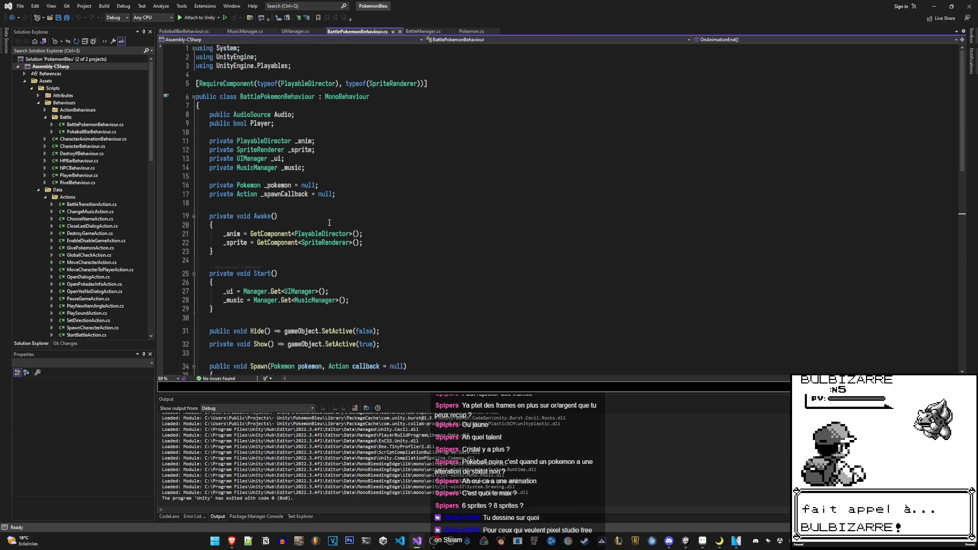
pyautogui.click(431, 31)
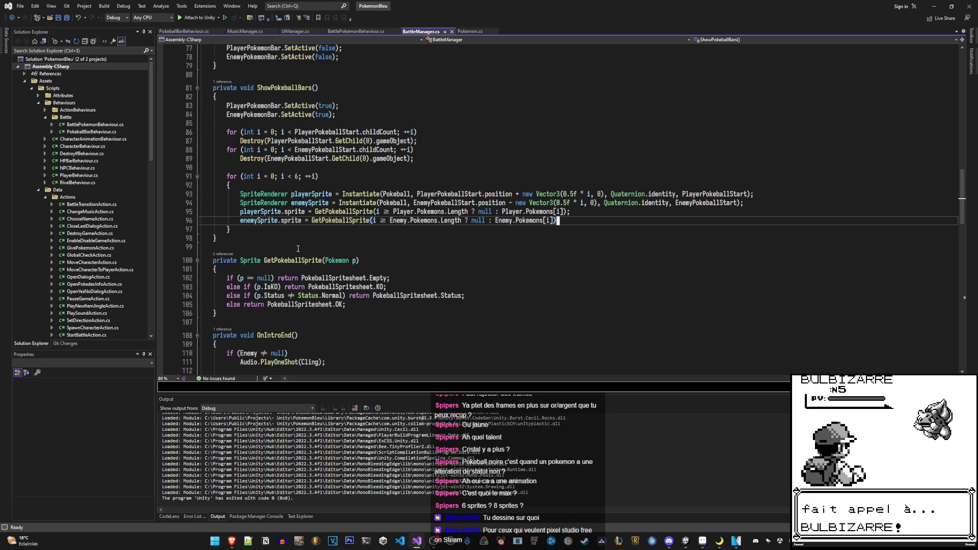
pyautogui.scroll(3, 298, 248)
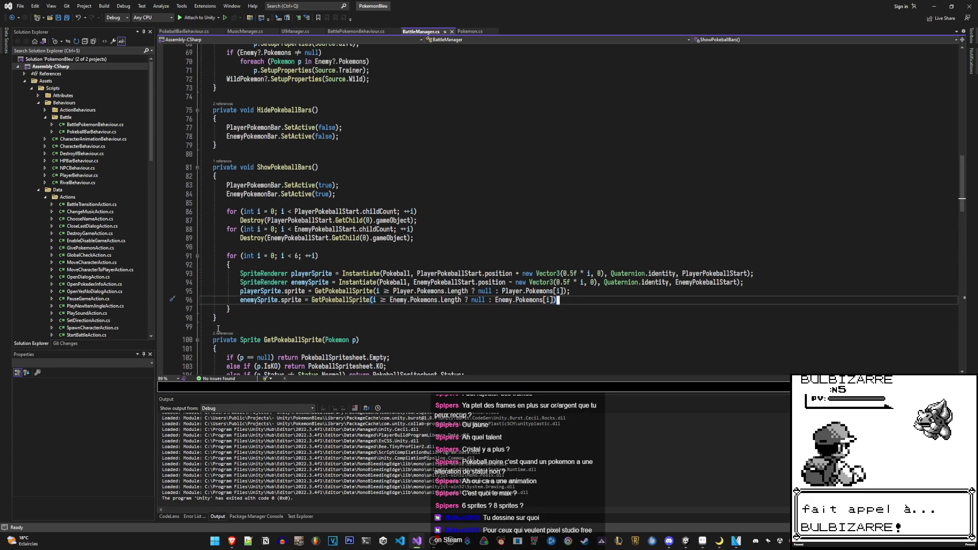
pyautogui.scroll(-5, 224, 319)
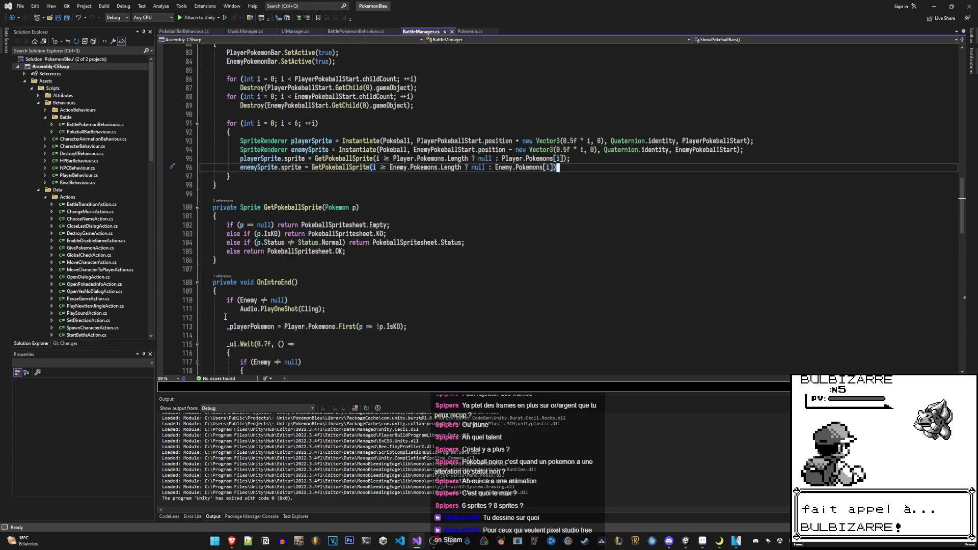
pyautogui.scroll(2, 224, 318)
pyautogui.moveTo(223, 320)
pyautogui.mouseDown()
pyautogui.moveTo(248, 152)
pyautogui.moveTo(232, 75)
pyautogui.mouseUp()
pyautogui.press('d')
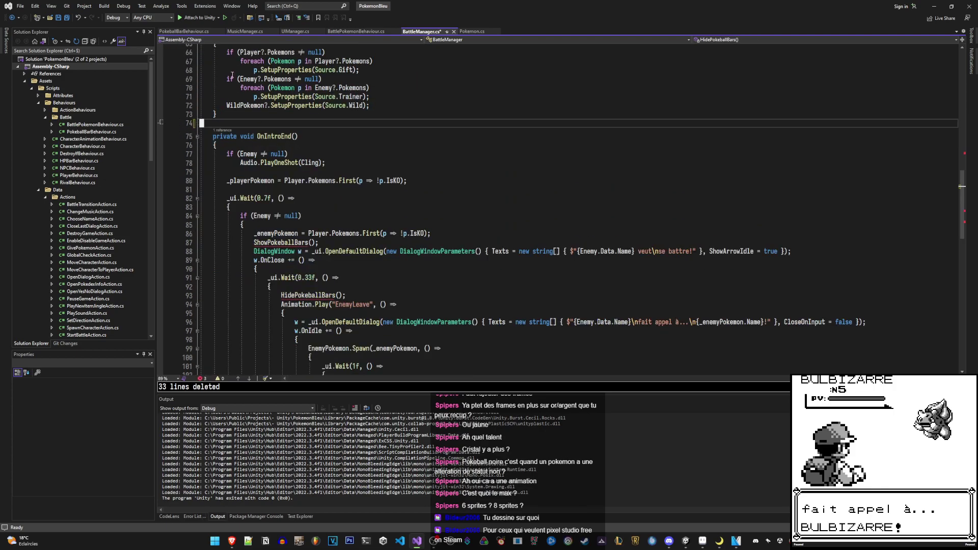
pyautogui.hotkey('ctrl', 's')
# Paste the methods into PokeballBarBehaviour.cs, delete the empty Start and Update, and save
pyautogui.hotkey('ctrl', 'Tab')
pyautogui.click(312, 97)
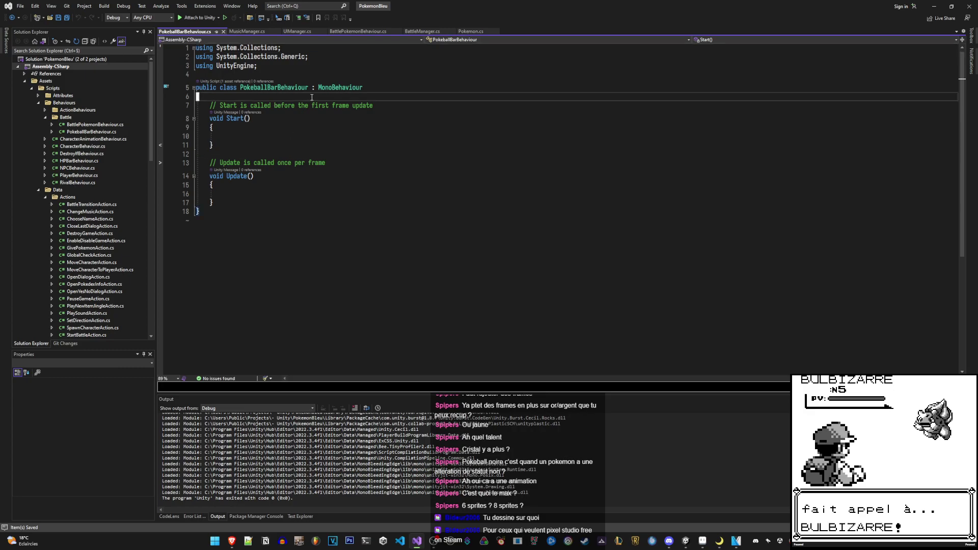
pyautogui.press('p')
pyautogui.scroll(-2, 226, 341)
pyautogui.scroll(-4, 226, 340)
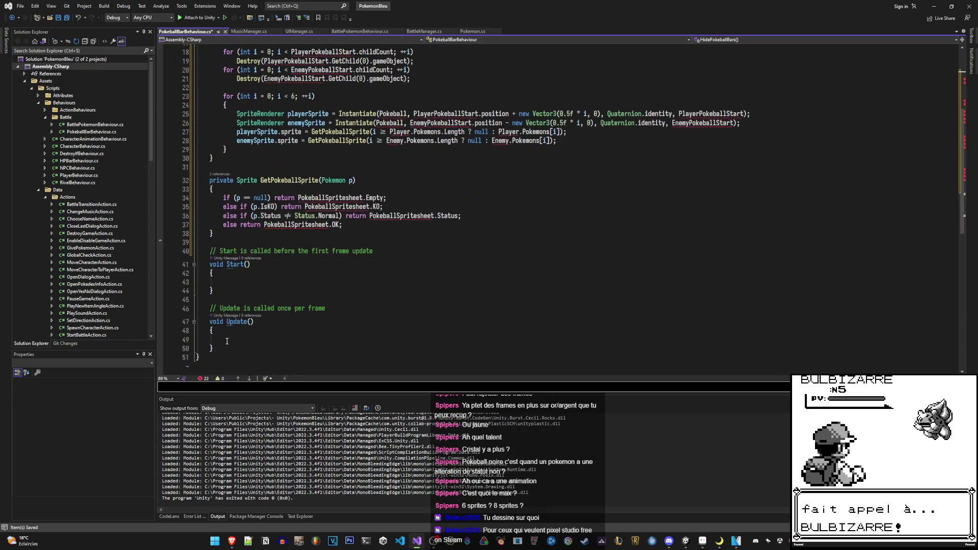
pyautogui.moveTo(227, 340); pyautogui.dragTo(204, 249)
pyautogui.press('d')
pyautogui.hotkey('ctrl', 's')
# Rename ShowPokeballBars to Show and HidePokeballBars to Hide, then save
pyautogui.scroll(5, 280, 142)
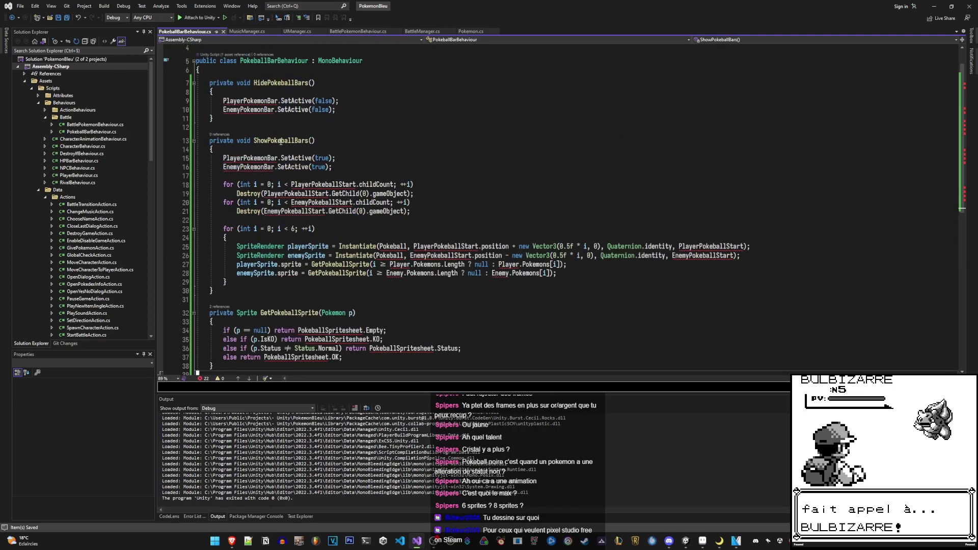
pyautogui.click(281, 141)
pyautogui.hotkey('ctrl', 'r')
pyautogui.hotkey('ctrl', 'r')
pyautogui.write('Show')
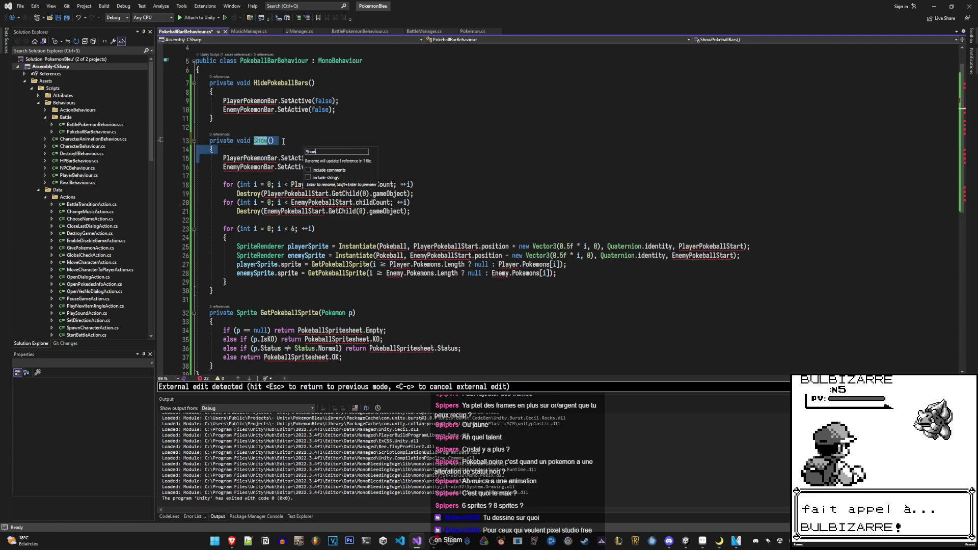
pyautogui.press('Return')
pyautogui.click(285, 82)
pyautogui.hotkey('ctrl', 'r')
pyautogui.hotkey('ctrl', 'r')
pyautogui.write('Hide')
pyautogui.press('Return')
pyautogui.hotkey('ctrl', 's')
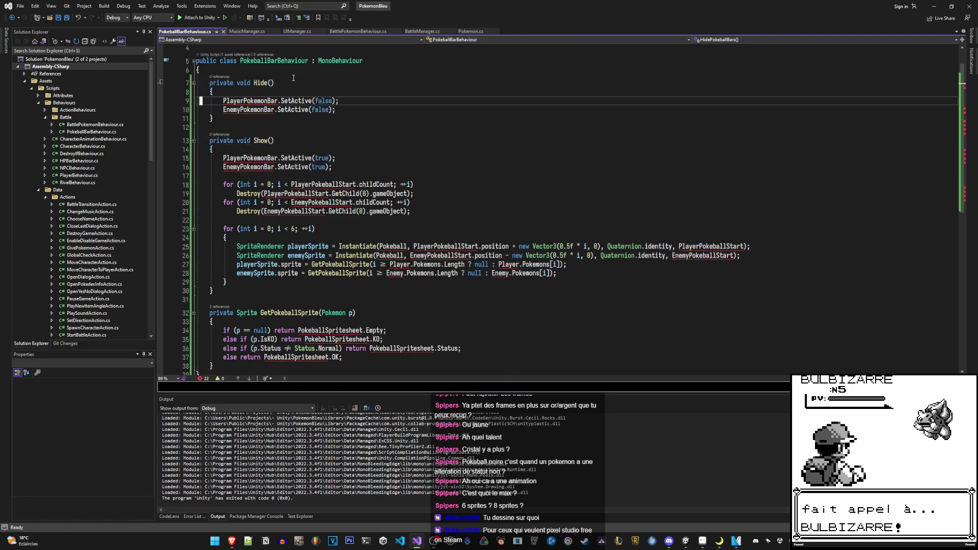
# Change the Hide method from private to public and select private on Show
pyautogui.doubleClick(224, 83)
pyautogui.write('public')
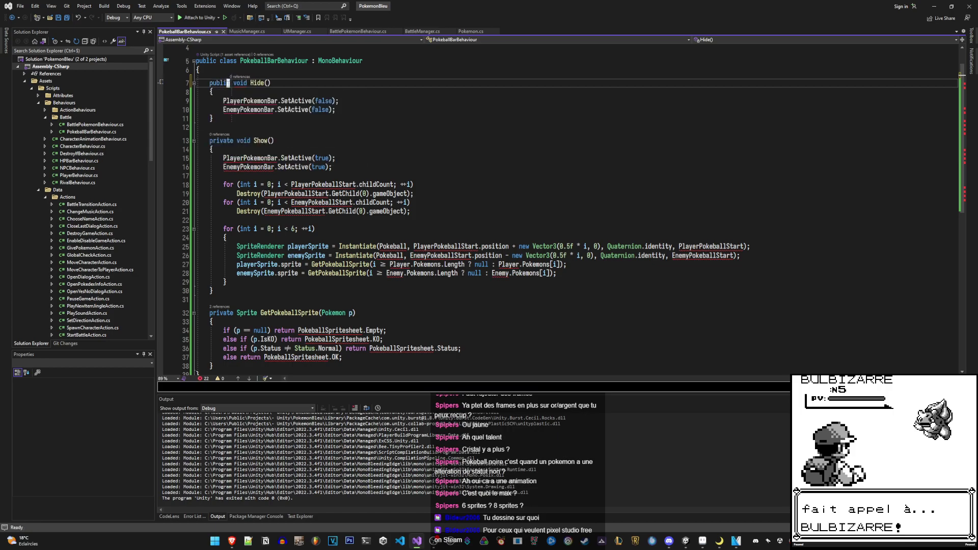
pyautogui.press('Down')
pyautogui.press('Down')
pyautogui.press('Down')
pyautogui.press('Down')
pyautogui.press('Down')
pyautogui.press('Down')
pyautogui.hotkey('ctrl', 'w')
# Make Show public, save, and add blank lines at the top of the class
pyautogui.write('public')
pyautogui.hotkey('ctrl', 's')
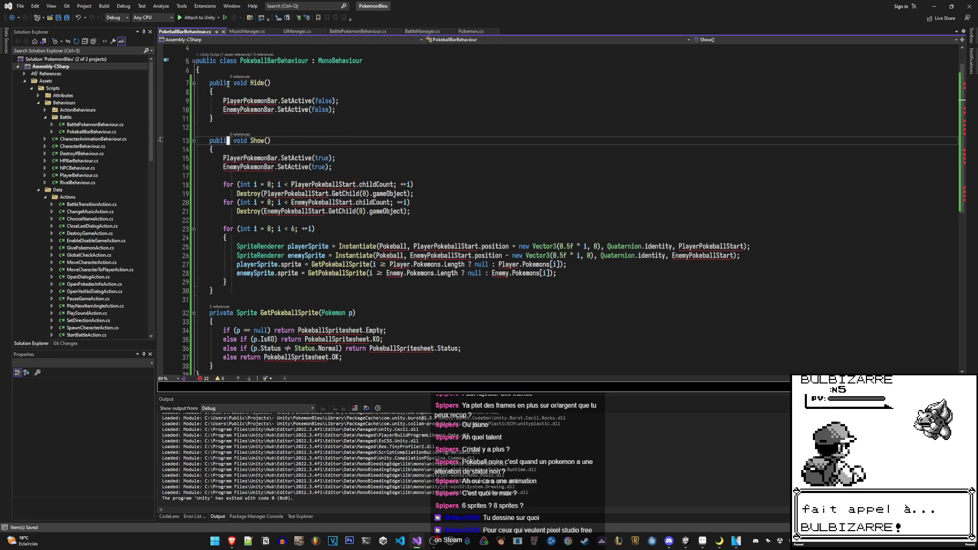
pyautogui.scroll(1, 243, 84)
pyautogui.click(289, 104)
pyautogui.press('O')
pyautogui.press('Return')
pyautogui.press('Up')
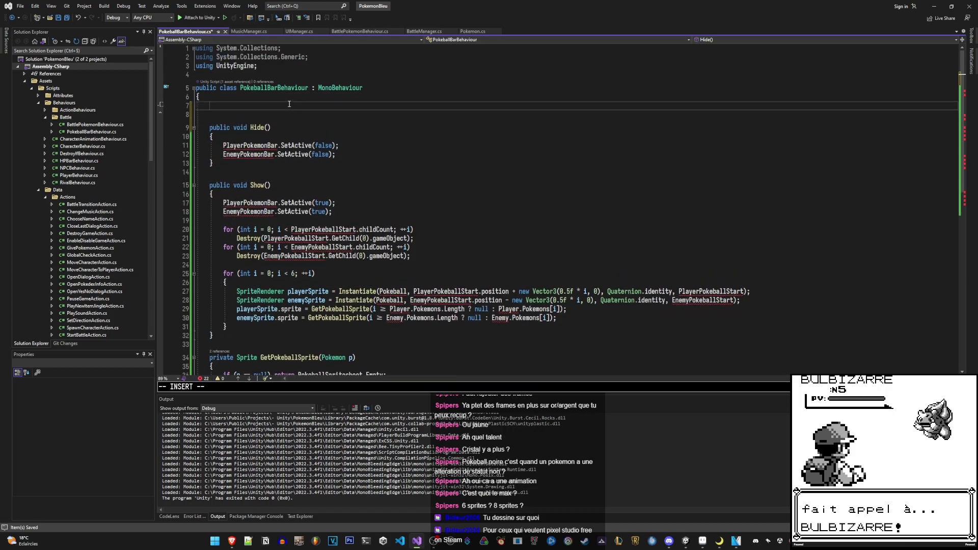
pyautogui.press('Escape')
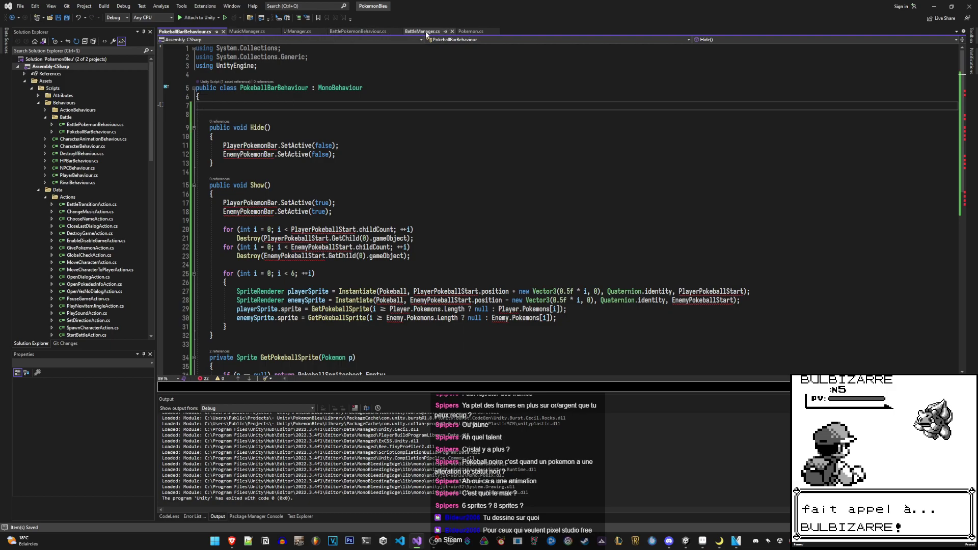
# Cut the pokeball bar fields and their header out of BattleManager.cs
pyautogui.click(421, 31)
pyautogui.scroll(10, 359, 229)
pyautogui.scroll(5, 359, 229)
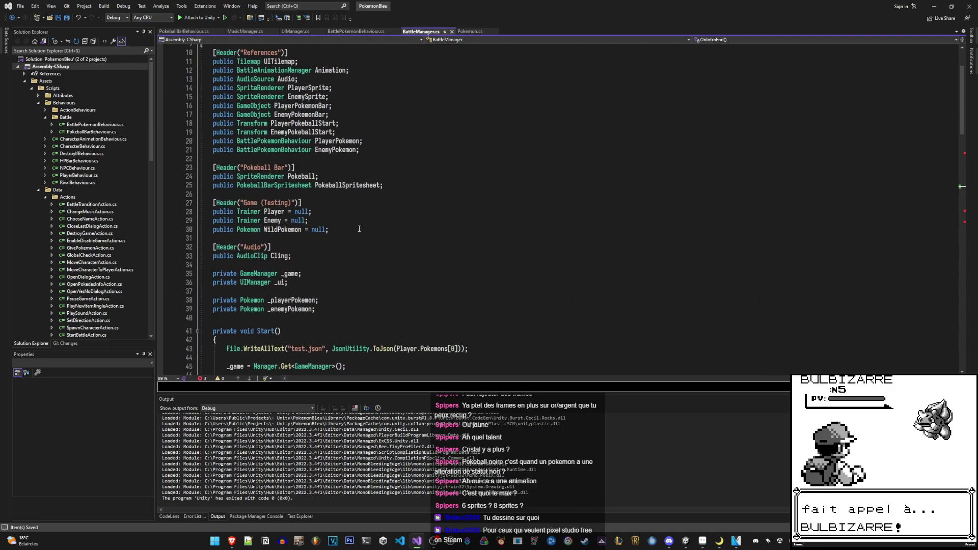
pyautogui.scroll(3, 359, 229)
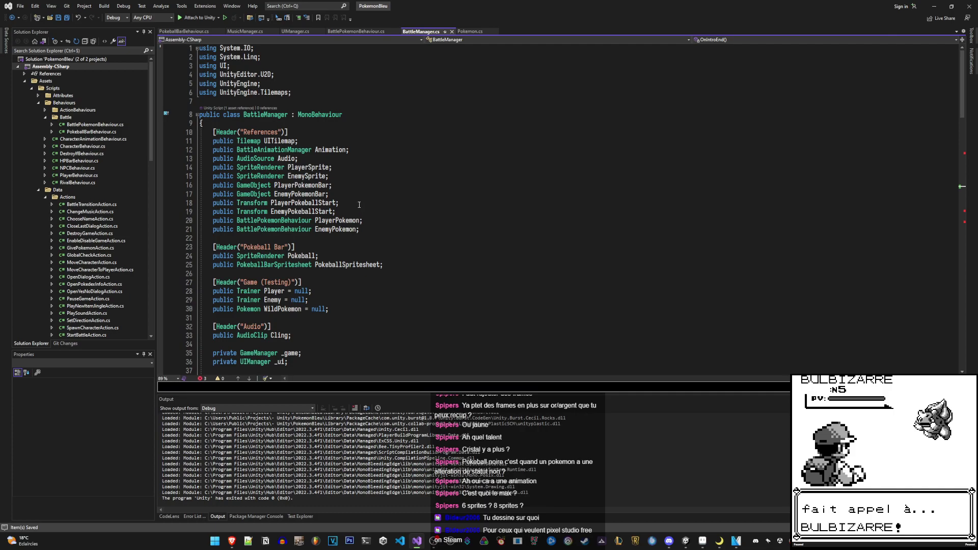
pyautogui.moveTo(351, 213); pyautogui.dragTo(101, 187)
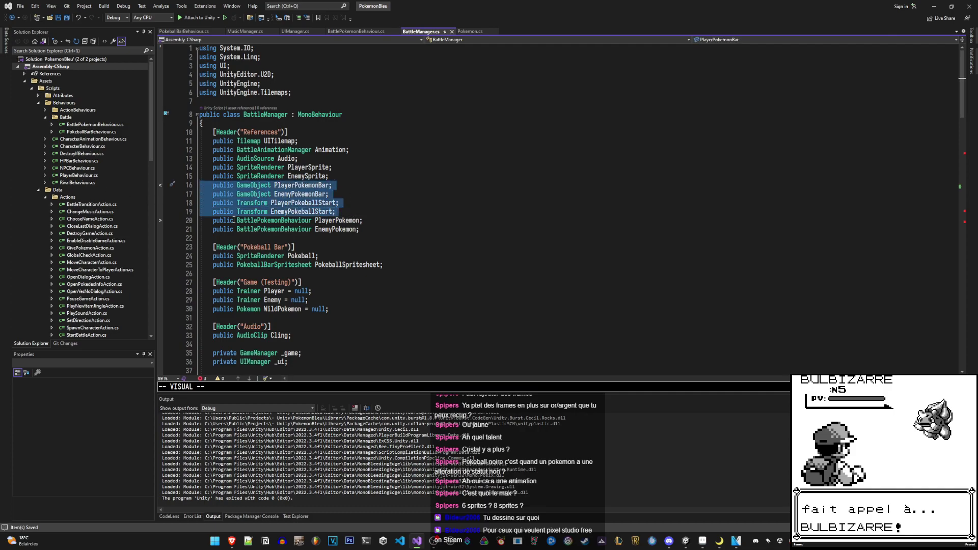
pyautogui.press('d')
pyautogui.press('j')
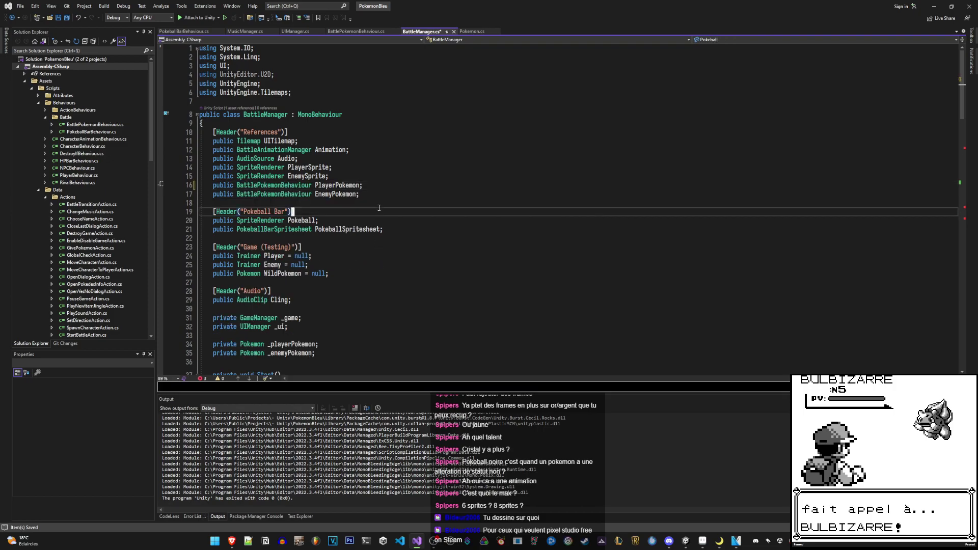
pyautogui.press('p')
pyautogui.moveTo(377, 260); pyautogui.dragTo(201, 202)
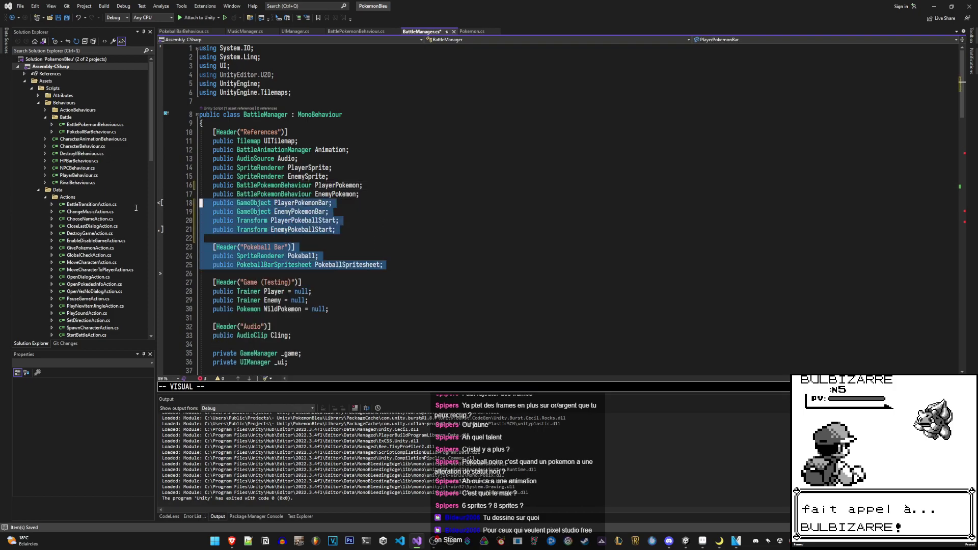
pyautogui.press('d')
# Paste the fields into PokeballBarBehaviour under a [Header("References")] attribute and save
pyautogui.click(185, 31)
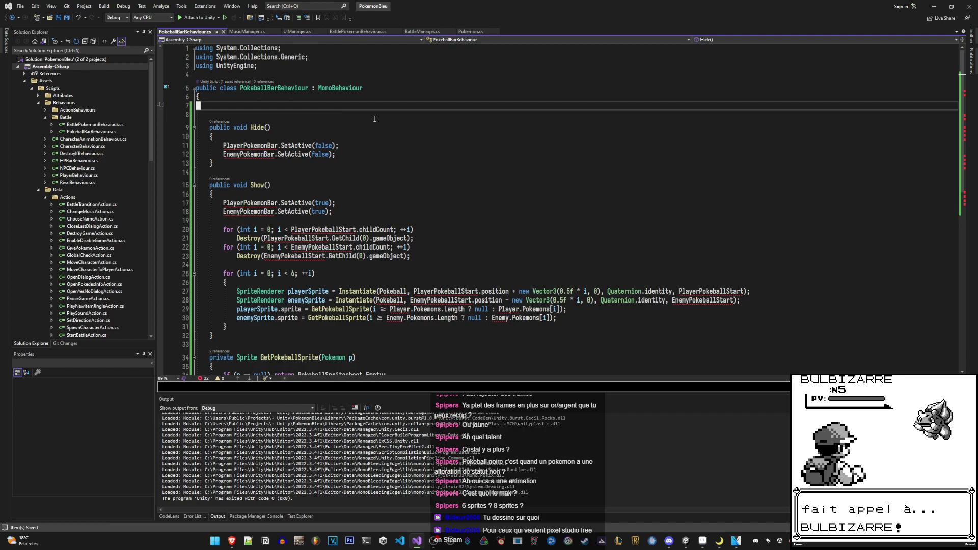
pyautogui.write('PO[')
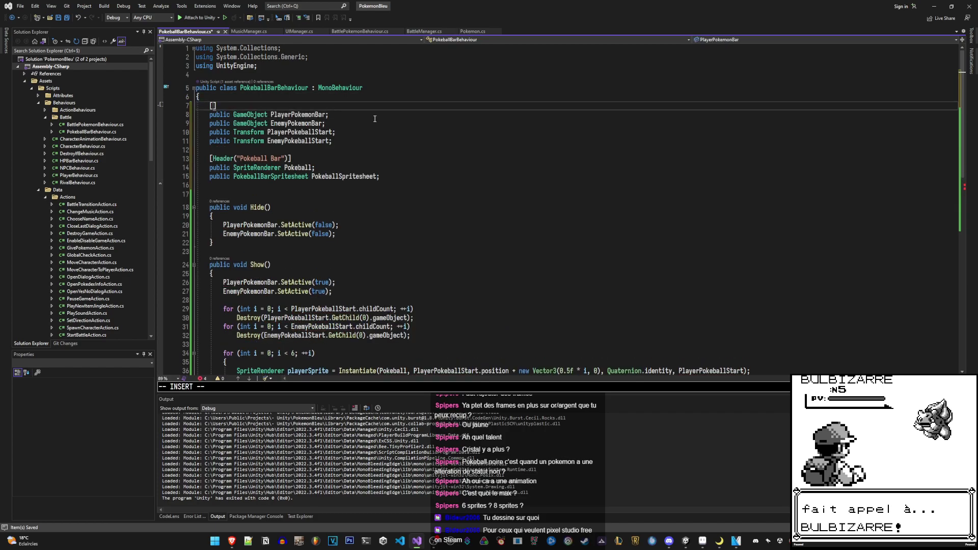
pyautogui.write('Header("Refere')
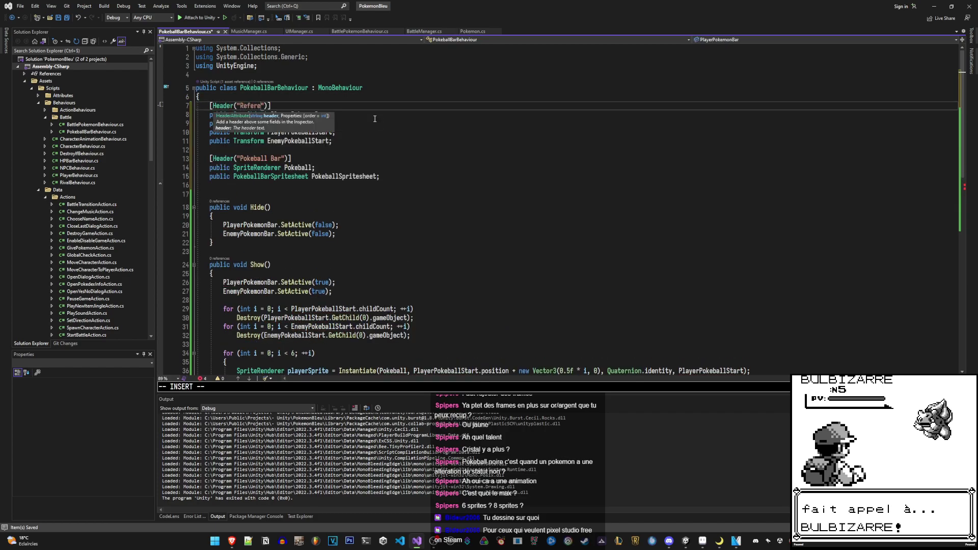
pyautogui.write('nces')
pyautogui.press('Escape')
pyautogui.hotkey('ctrl', 's')
# Delete the PlayerPokemonBar and EnemyPokemonBar GameObject fields
pyautogui.press('j')
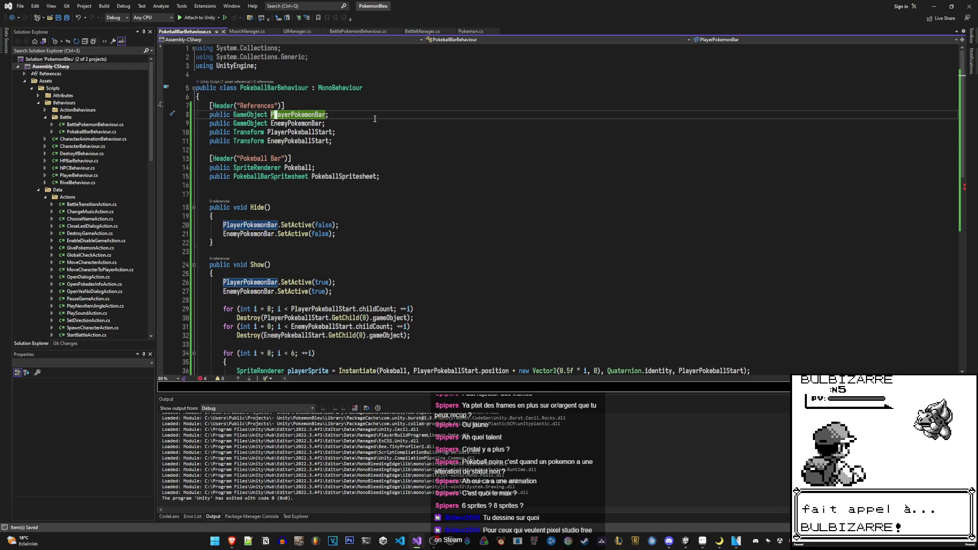
pyautogui.press('V')
pyautogui.press('j')
pyautogui.press('d')
# Rename PlayerPokeballStart to PokeballStart and delete the EnemyPokeballStart field
pyautogui.press('l')
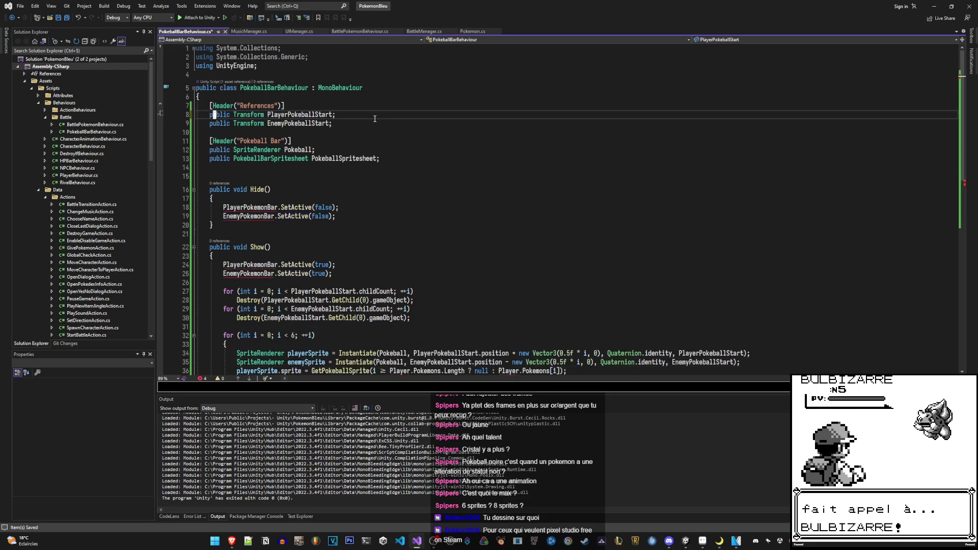
pyautogui.press('w')
pyautogui.press('x')
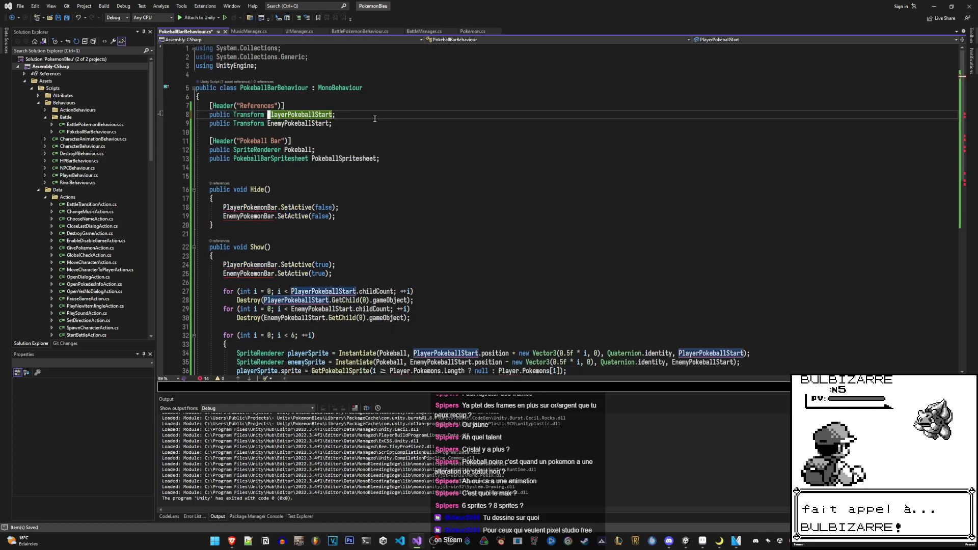
pyautogui.press('x')
pyautogui.press('x')
pyautogui.press('x')
pyautogui.press('j')
pyautogui.press('V')
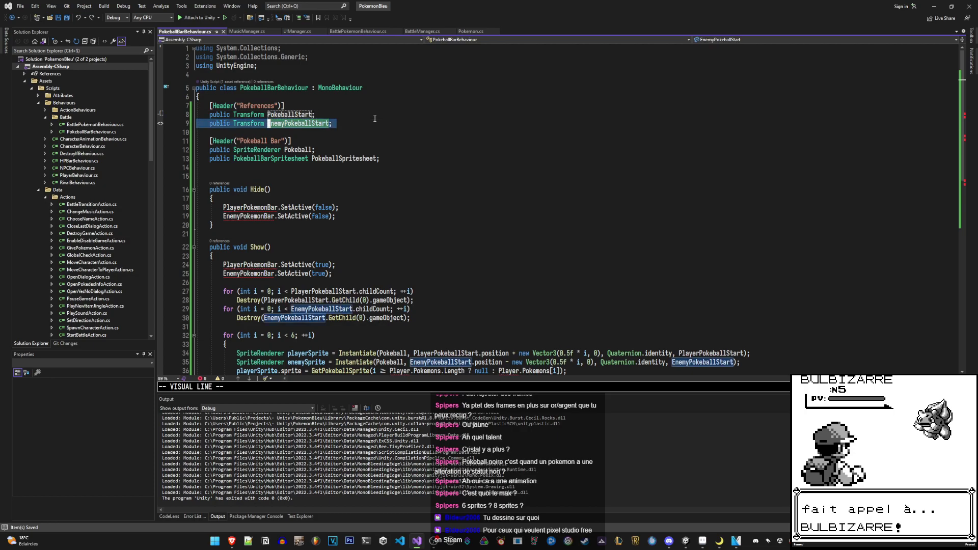
pyautogui.press('d')
pyautogui.press('u')
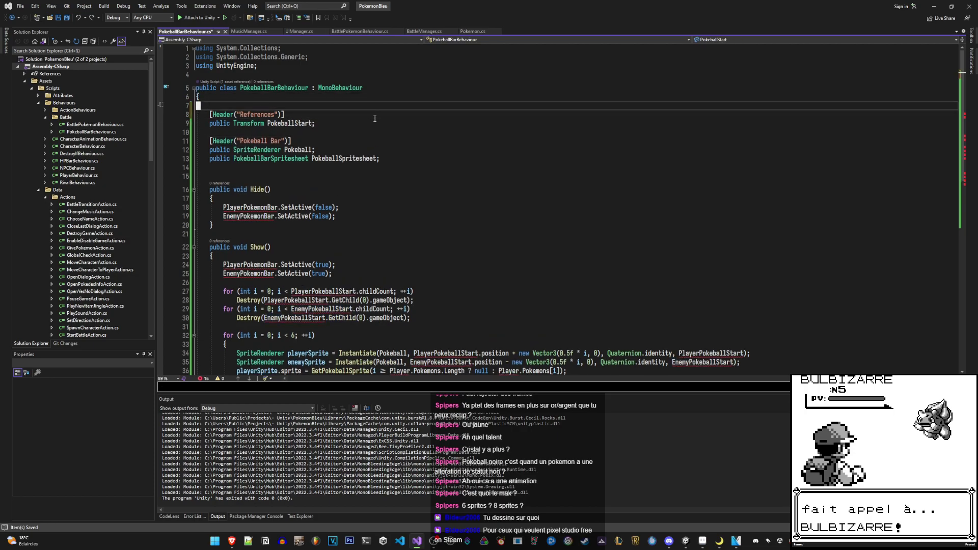
pyautogui.hotkey('ctrl', 'r')
# Add a 'public BarDirection Direction;' field under the Pokeball Bar header
pyautogui.press('j')
pyautogui.press('w')
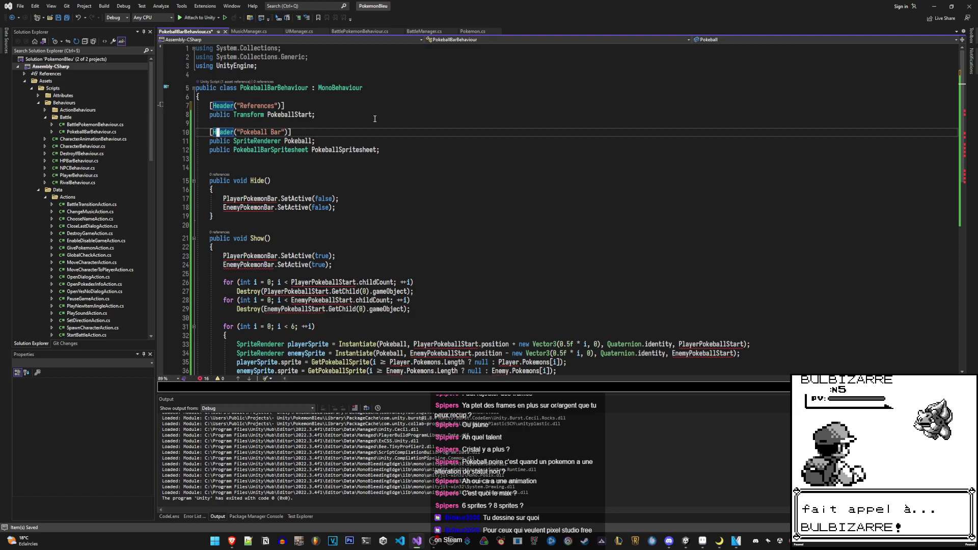
pyautogui.write('tb')
pyautogui.write('o')
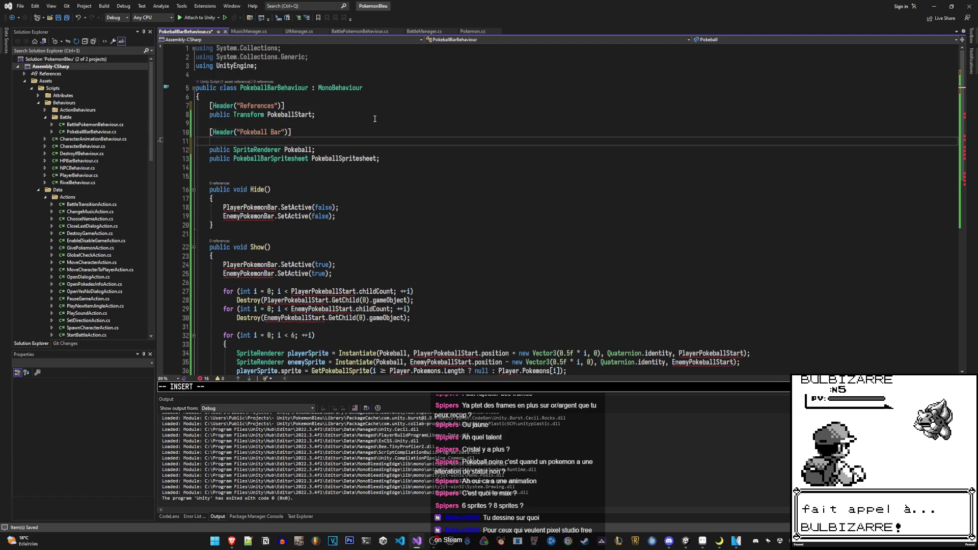
pyautogui.write('public Direction')
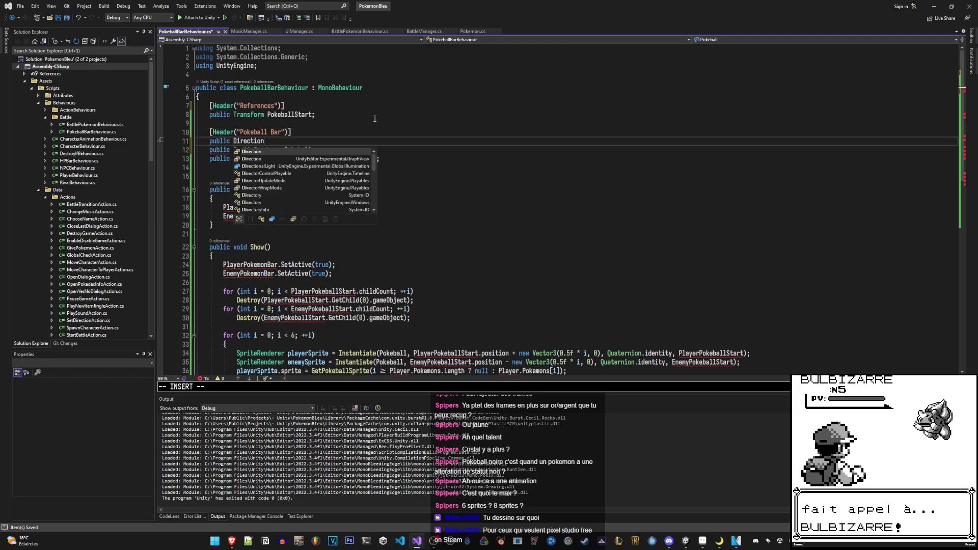
pyautogui.press('BackSpace')
pyautogui.press('BackSpace')
pyautogui.press('BackSpace')
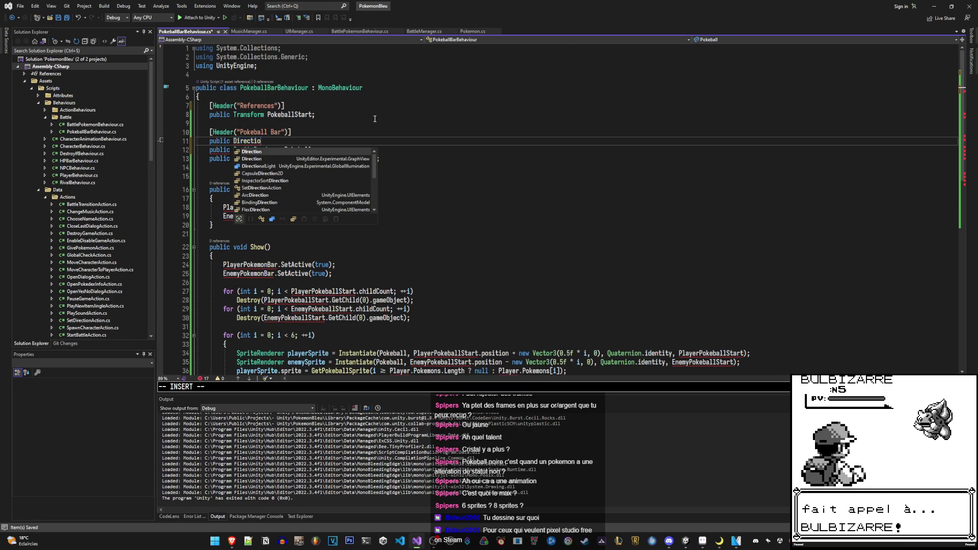
pyautogui.press('BackSpace')
pyautogui.press('BackSpace')
pyautogui.press('BackSpace')
pyautogui.write('Bar')
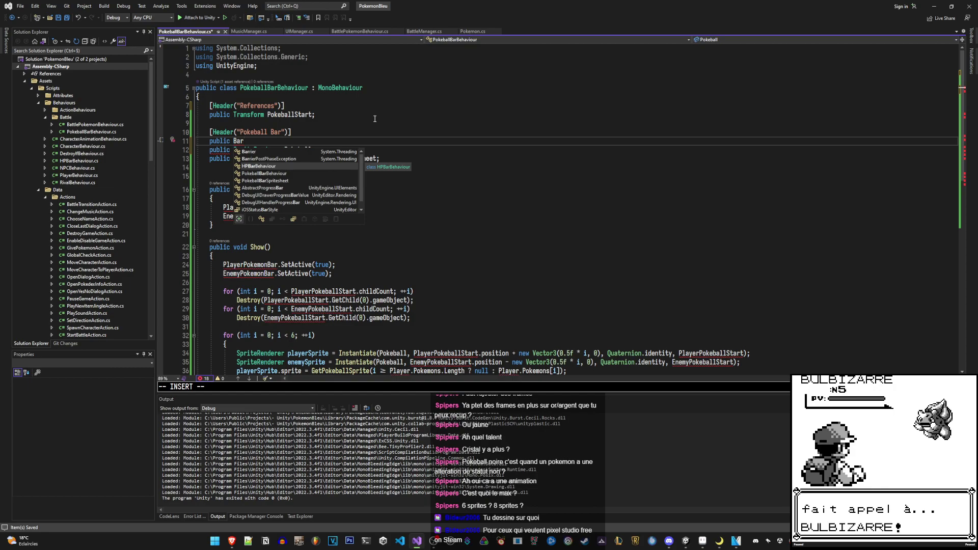
pyautogui.write('Direction')
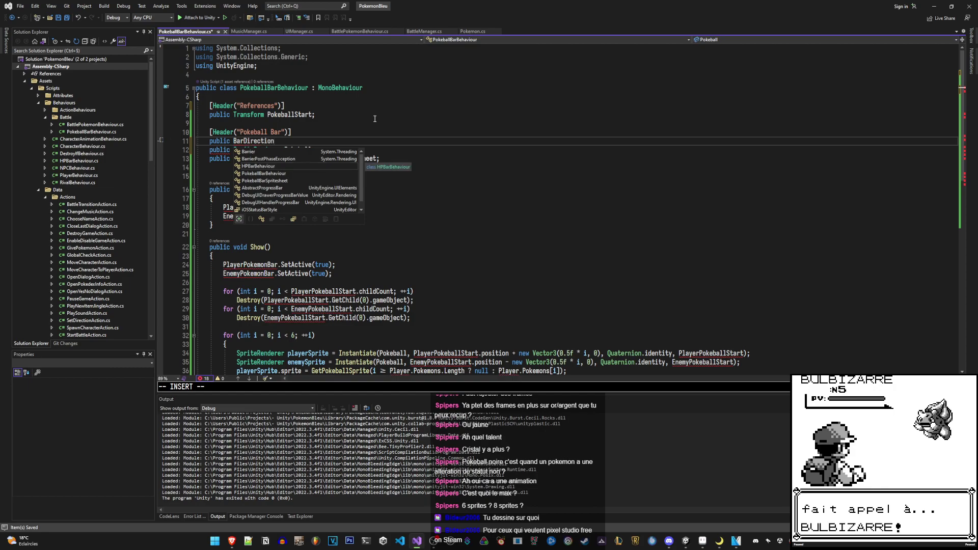
pyautogui.write(' Dire')
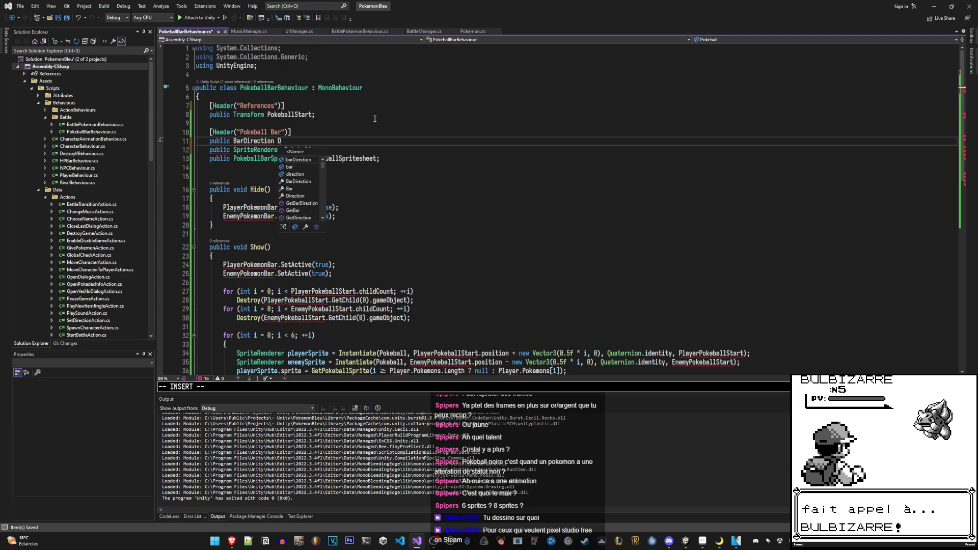
pyautogui.write('ction;')
pyautogui.press('Escape')
pyautogui.press('k')
pyautogui.press('k')
pyautogui.press('k')
pyautogui.press('k')
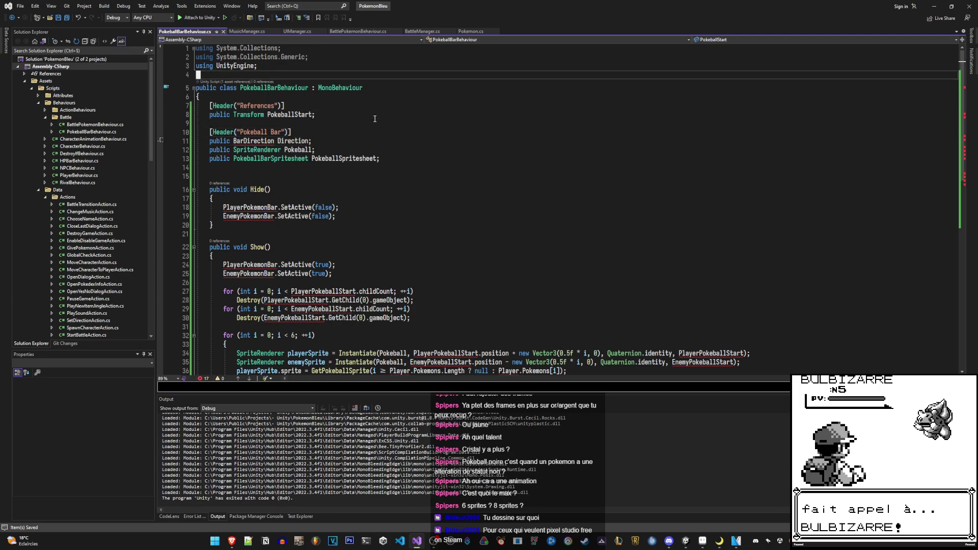
# Define 'public enum BarDirection' with LeftToRight and RightToLeft values above the class
pyautogui.press('o')
pyautogui.press('Return')
pyautogui.press('Up')
pyautogui.write('public enum Ba')
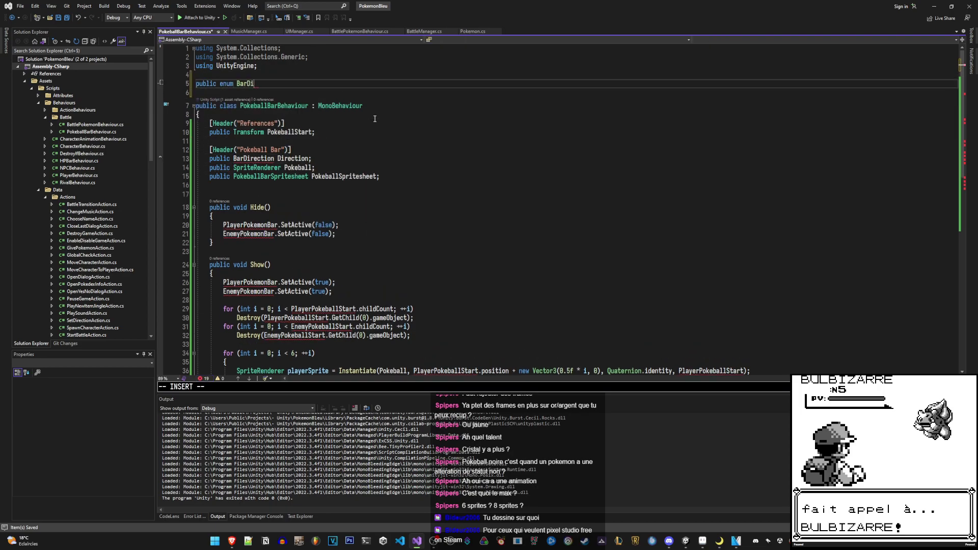
pyautogui.write('rDirection')
pyautogui.press('Return')
pyautogui.write('{')
pyautogui.press('Return')
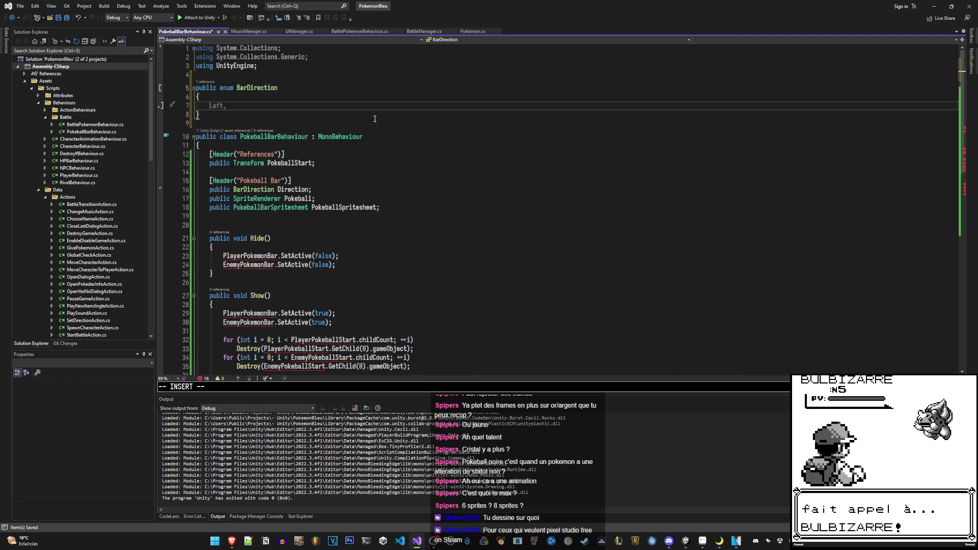
pyautogui.write('LeftToRgit')
pyautogui.write('ght,')
pyautogui.press('Return')
pyautogui.write('RightToLeft')
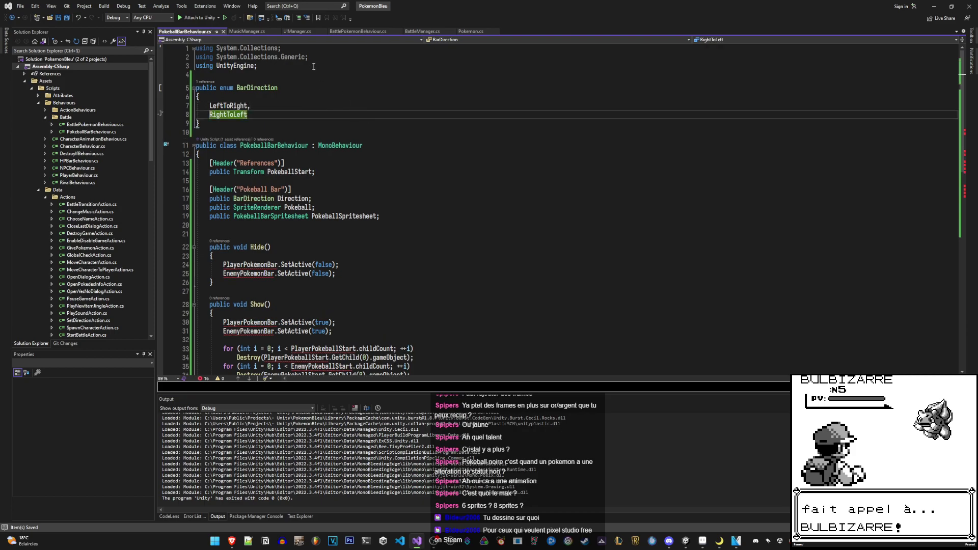
# Delete the System.Collections and System.Collections.Generic using lines
pyautogui.click(314, 57)
pyautogui.hotkey('shift', 'Up')
pyautogui.hotkey('shift', 'Home')
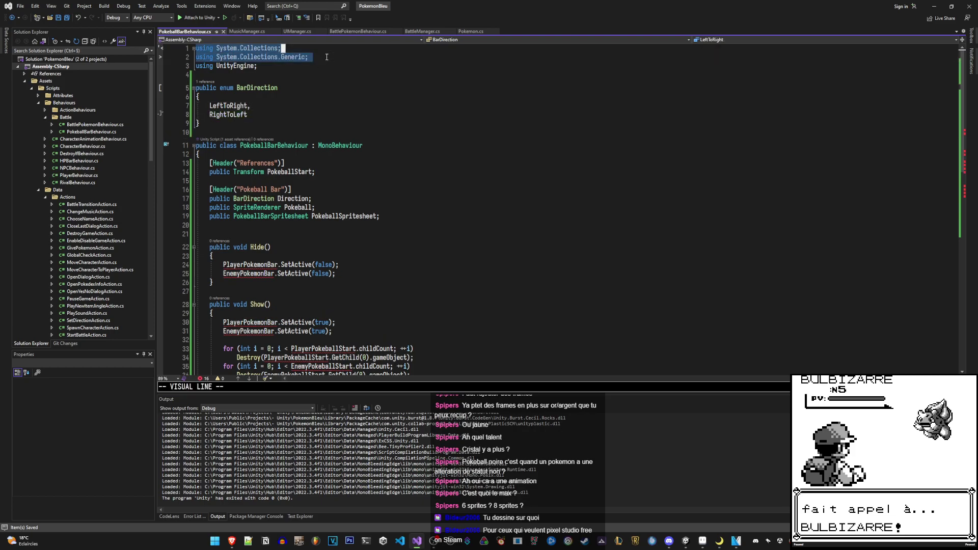
pyautogui.press('Delete')
pyautogui.press('Delete')
pyautogui.scroll(-4, 340, 144)
# Make Hide an expression-bodied method: => gameObject.SetActive(false)
pyautogui.click(336, 151)
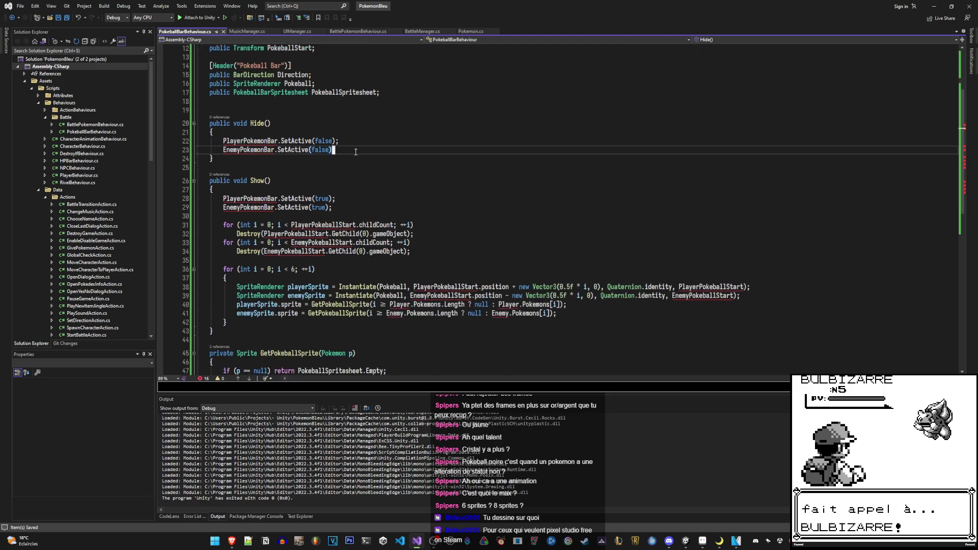
pyautogui.scroll(3, 293, 207)
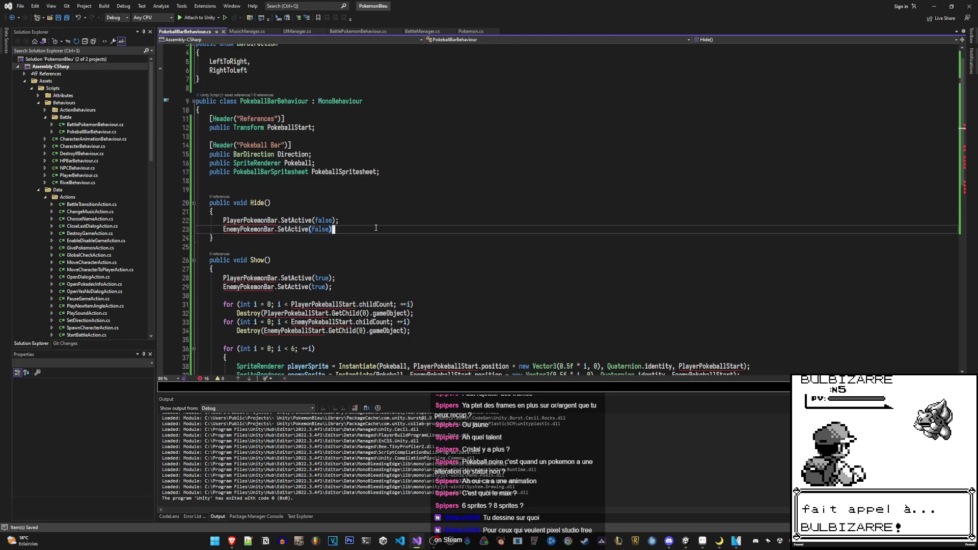
pyautogui.write('ck')
pyautogui.write('gameSetA')
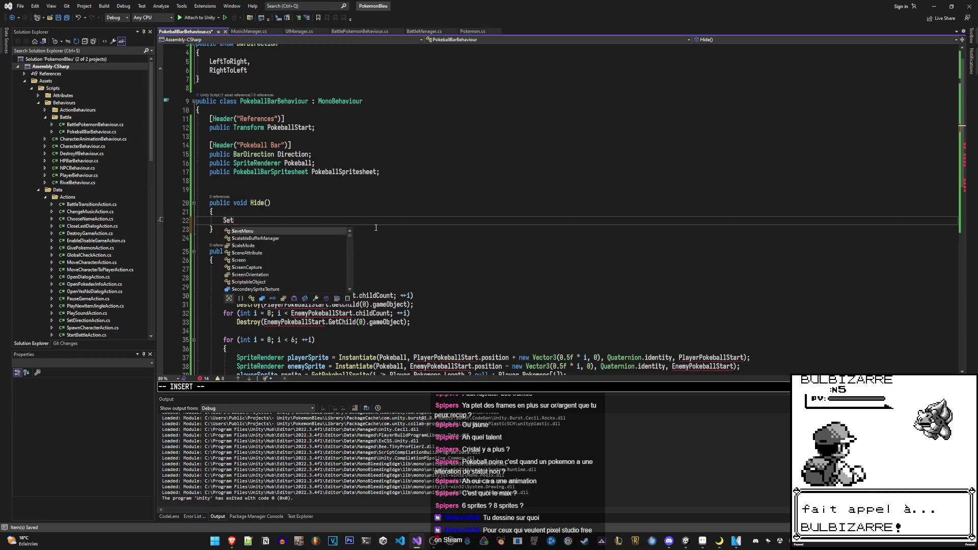
pyautogui.write('Obje')
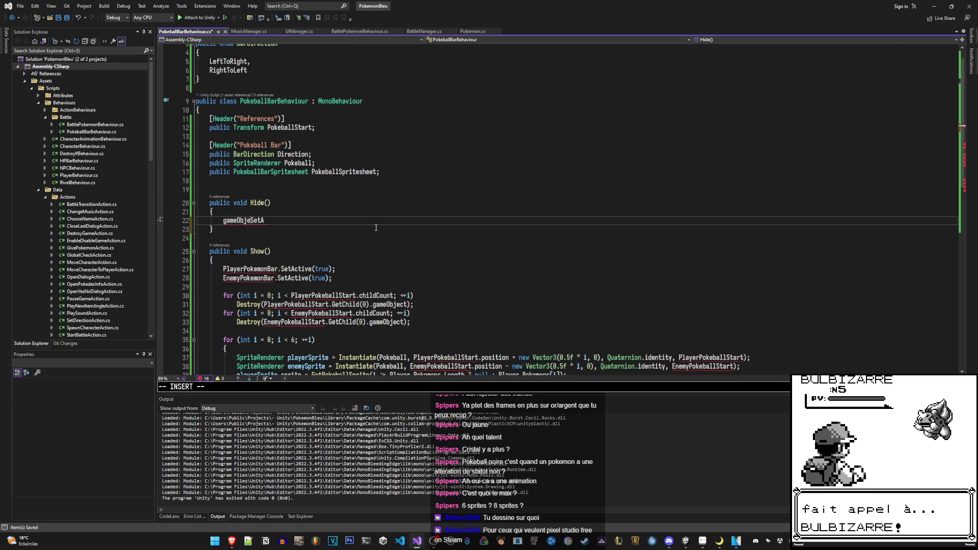
pyautogui.write('ct.')
pyautogui.write('tive(false);')
pyautogui.press('Escape')
pyautogui.press('k')
pyautogui.press('d')
pyautogui.press('d')
pyautogui.press('d')
pyautogui.press('d')
pyautogui.press('k')
pyautogui.press('k')
pyautogui.write('A =>')
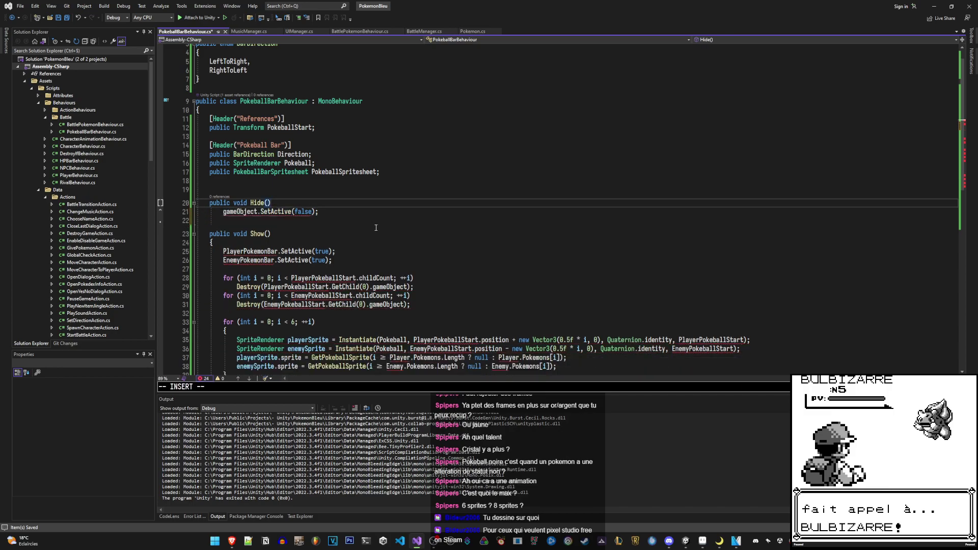
pyautogui.press('Escape')
pyautogui.hotkey('shift', 'j')
pyautogui.hotkey('ctrl', 's')
# In Show, drop the EnemyPokemonBar activation and activate gameObject instead of PlayerPokemonBar
pyautogui.press('j')
pyautogui.press('j')
pyautogui.press('j')
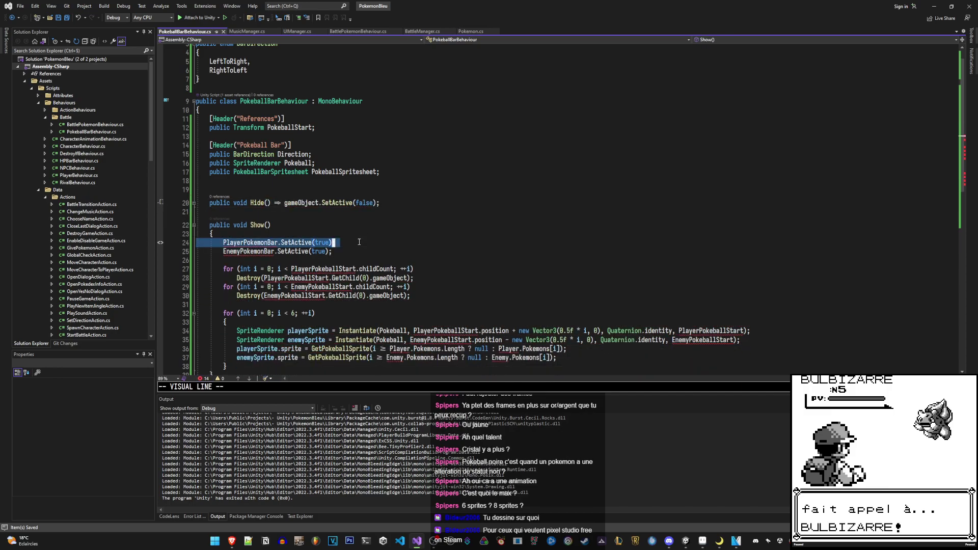
pyautogui.press('j')
pyautogui.press('d')
pyautogui.press('d')
pyautogui.write('kcwgameObjexc')
pyautogui.press('BackSpace')
pyautogui.press('BackSpace')
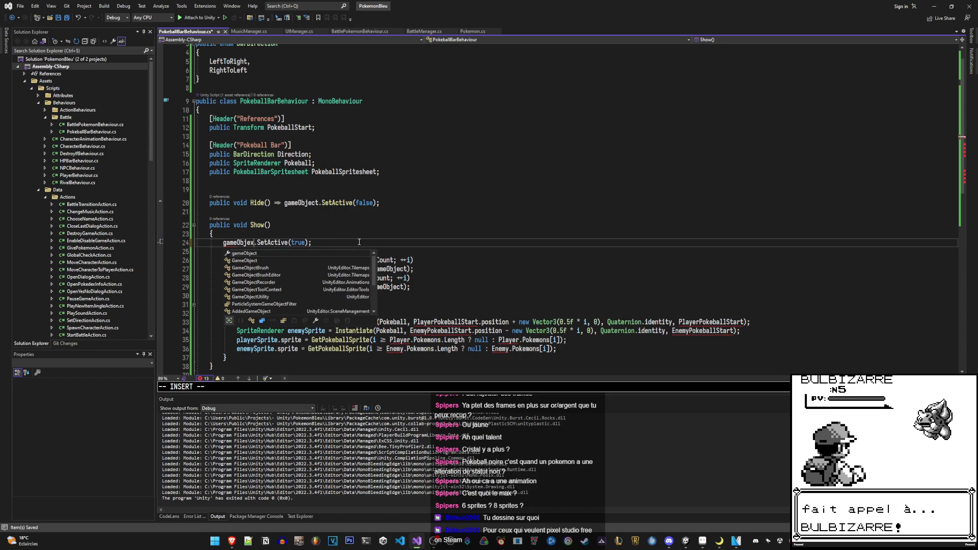
pyautogui.write('t')
pyautogui.press('Escape')
# Delete the enemy pokeball cleanup loop from Show
pyautogui.scroll(-2, 436, 244)
pyautogui.press('j')
pyautogui.press('j')
pyautogui.press('j')
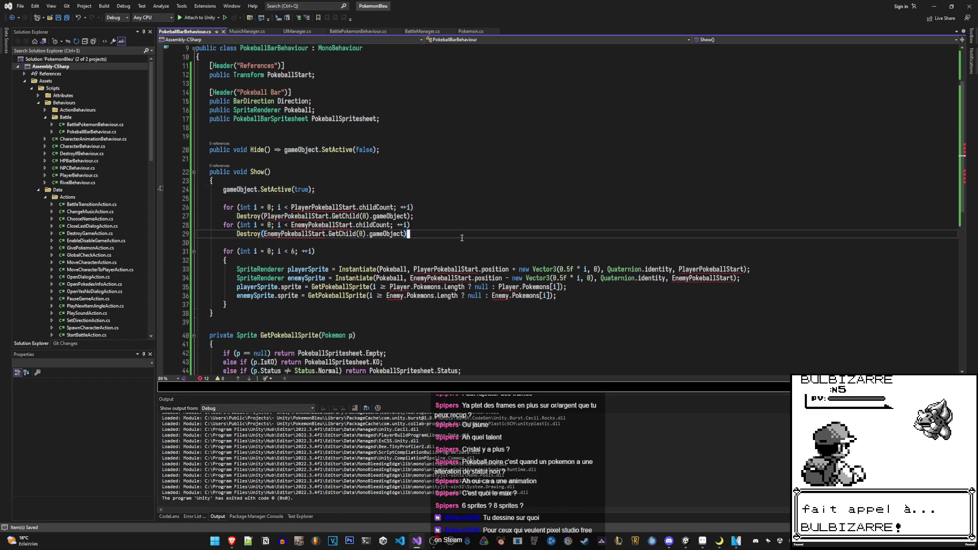
pyautogui.hotkey('shift', 'v')
pyautogui.press('k')
pyautogui.press('d')
pyautogui.press('k')
pyautogui.press('k')
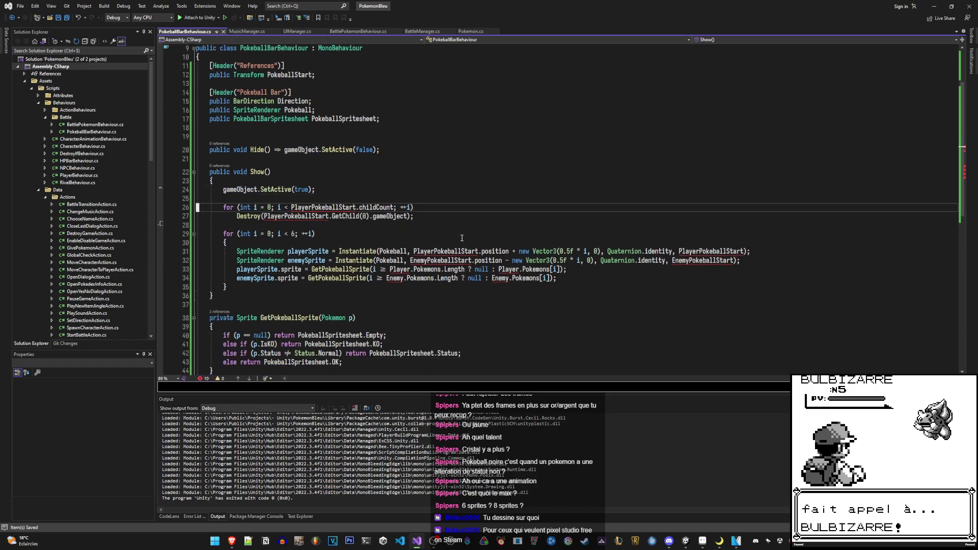
# Rename PlayerPokeballStart to PokeballStart in the cleanup loop and spawn line, then save
pyautogui.scroll(3, 314, 259)
pyautogui.click(295, 286)
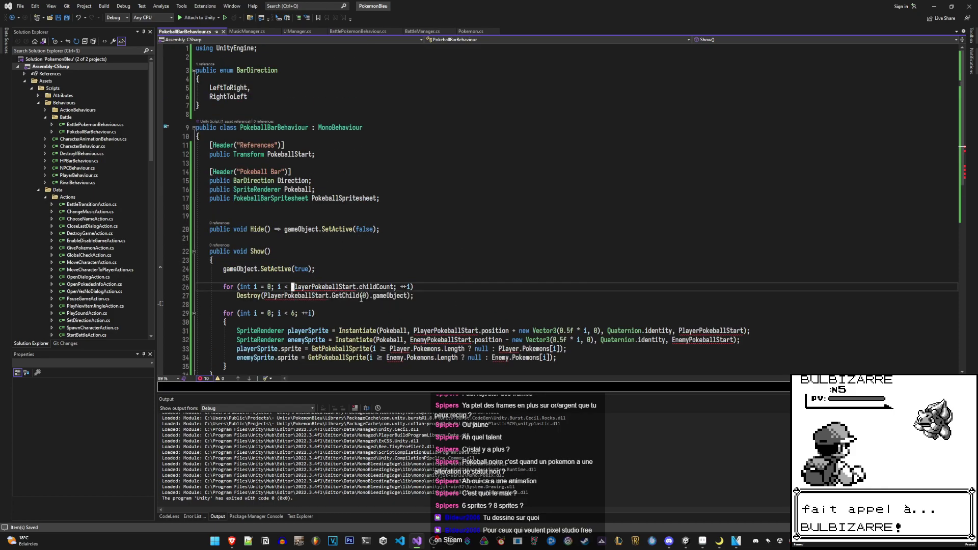
pyautogui.press('d')
pyautogui.press('t')
pyautogui.hotkey('shift', 'p')
pyautogui.press('j')
pyautogui.press('Tab')
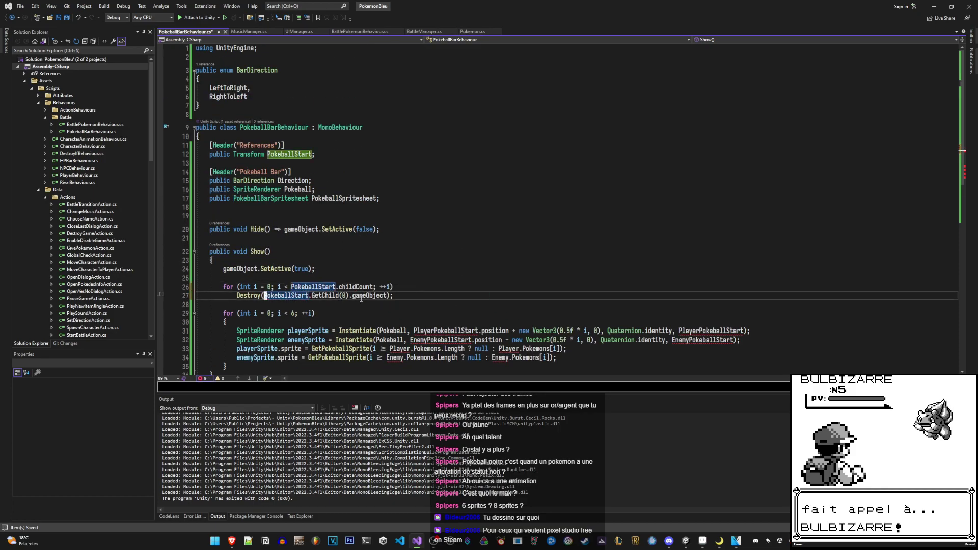
pyautogui.scroll(-3, 360, 298)
pyautogui.press('Tab')
pyautogui.press('Tab')
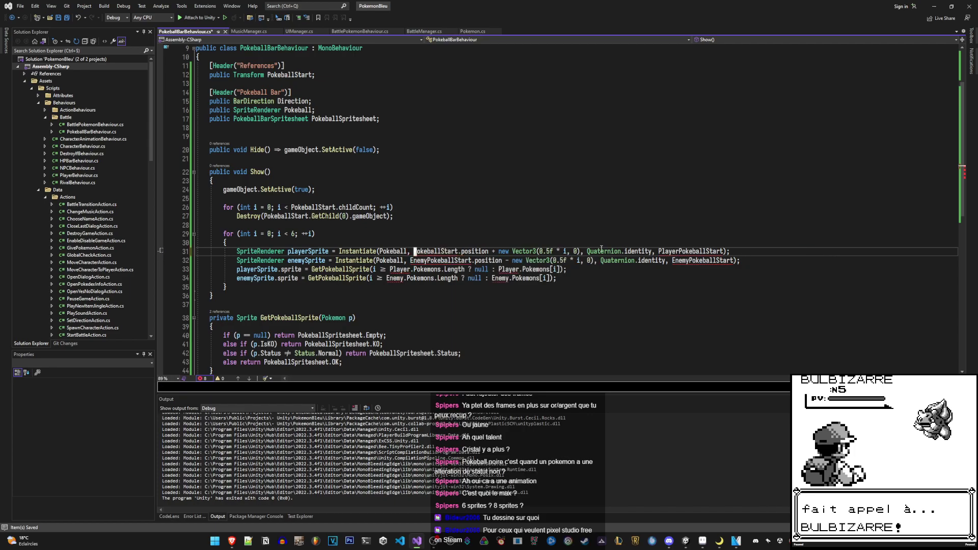
pyautogui.press('Tab')
pyautogui.hotkey('ctrl', 's')
# Delete the enemySprite spawn line and rename playerSprite to sprite
pyautogui.click(530, 260)
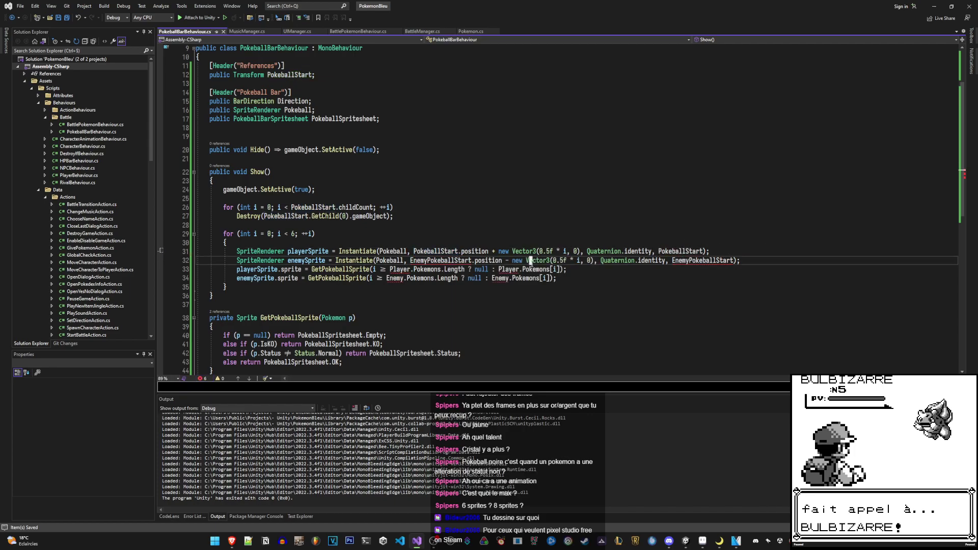
pyautogui.hotkey('shift', 'v')
pyautogui.press('d')
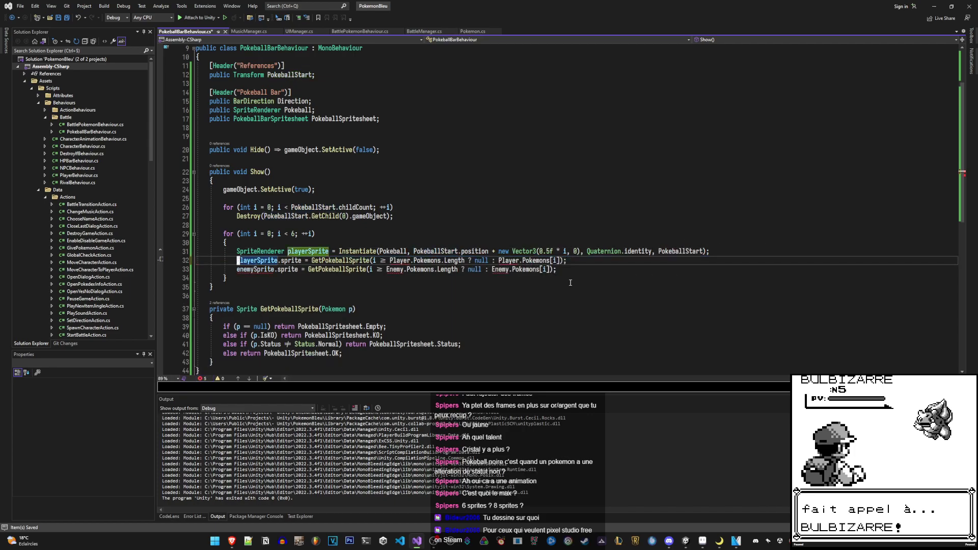
pyautogui.press('k')
pyautogui.press('w')
pyautogui.press('w')
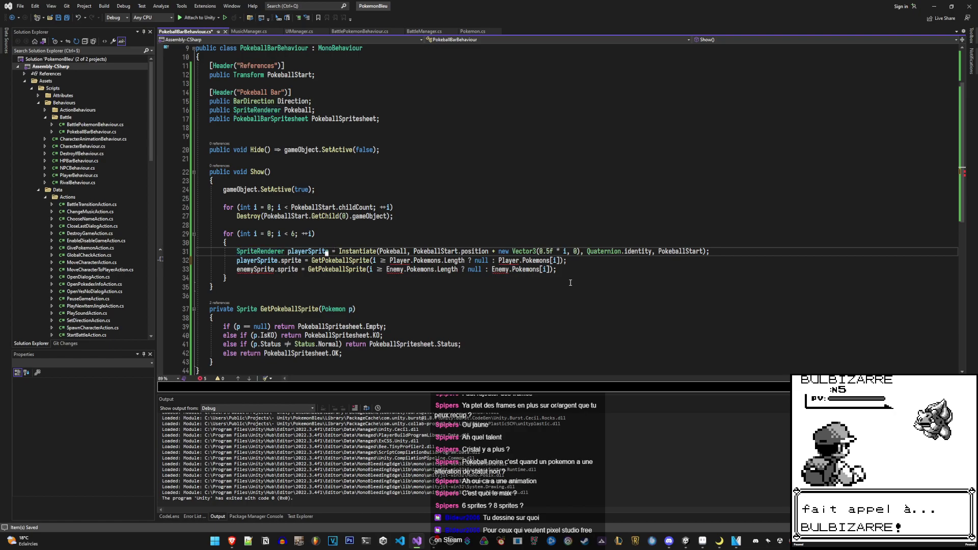
pyautogui.write('ciwsprite')
pyautogui.press('Escape')
pyautogui.hotkey('ctrl', 's')
pyautogui.write('j')
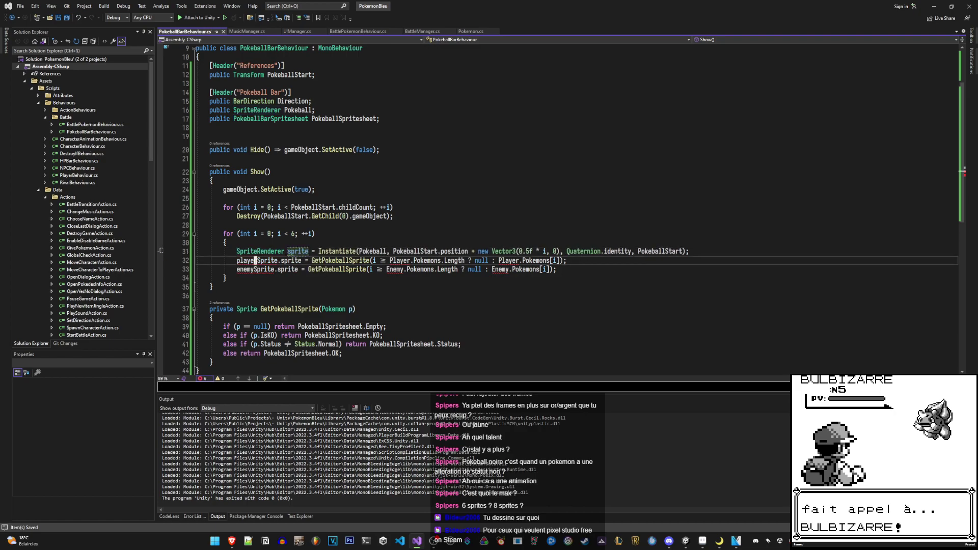
pyautogui.write('ciwsprite')
pyautogui.press('Escape')
pyautogui.press('j')
pyautogui.press('d')
pyautogui.press('d')
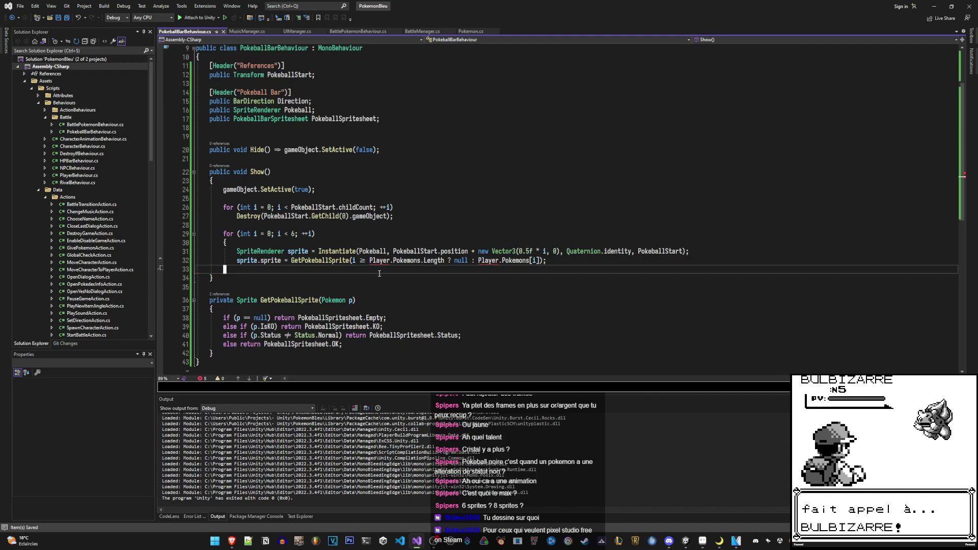
# Add a Pokemon[] pokemons parameter to the Show method and save
pyautogui.click(381, 261)
pyautogui.scroll(3, 338, 230)
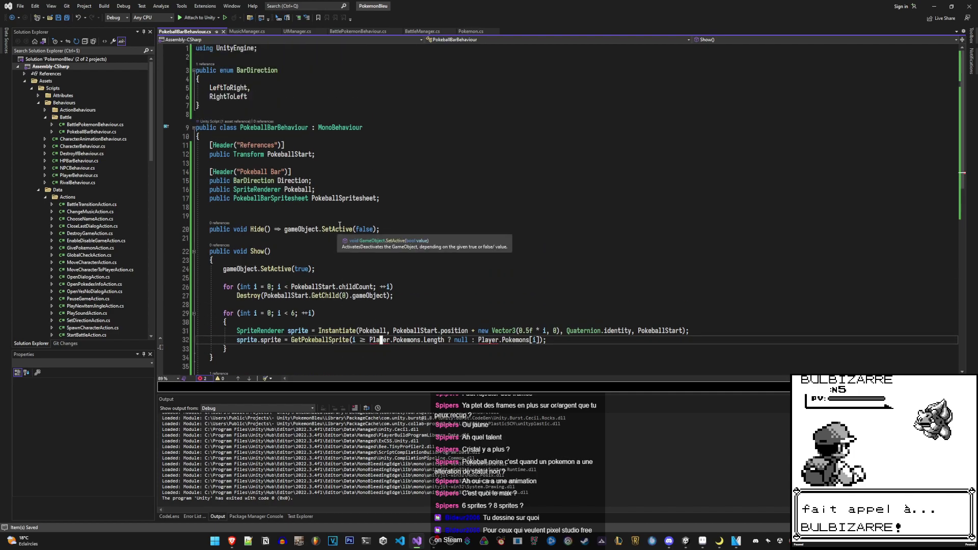
pyautogui.click(279, 252)
pyautogui.write('id Show(')
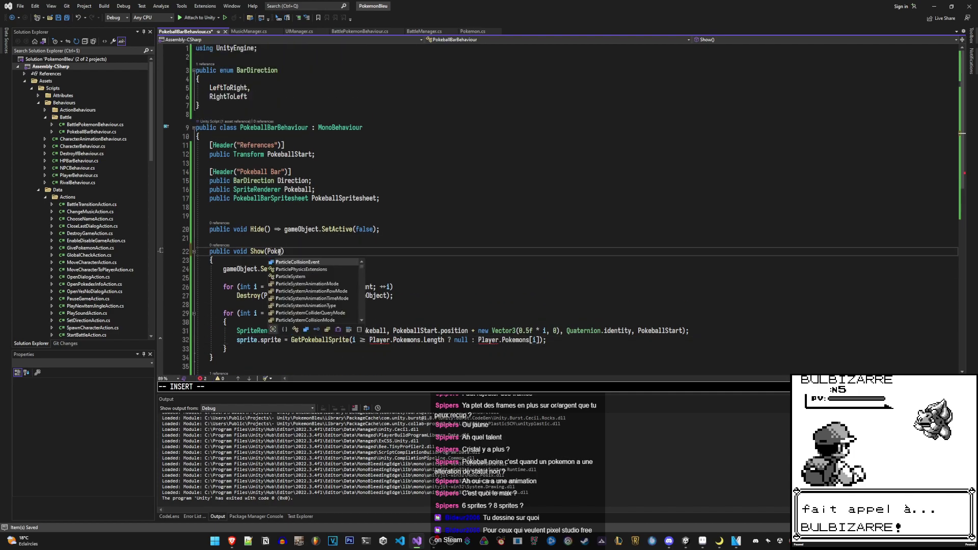
pyautogui.write('Pokemon[] ')
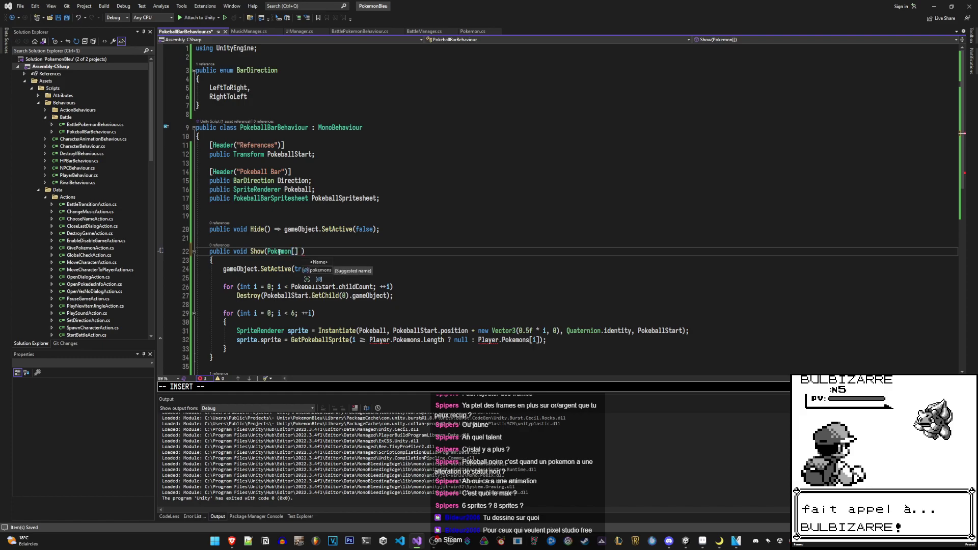
pyautogui.write('pokemon')
pyautogui.press('Escape')
pyautogui.hotkey('ctrl', 's')
# Replace Player.Pokemons with pokemons in the sprite lookup and length check, then save
pyautogui.scroll(-3, 295, 268)
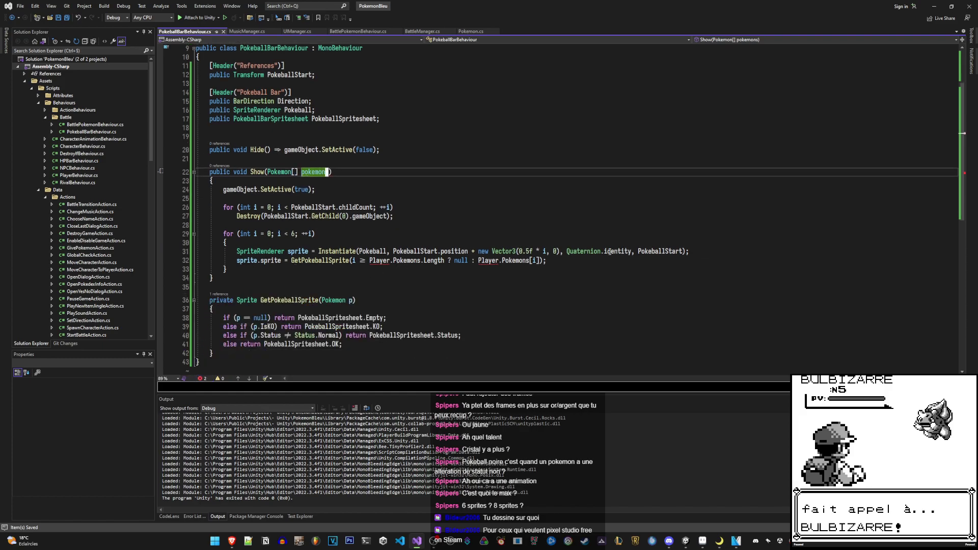
pyautogui.write('s')
pyautogui.click(481, 261)
pyautogui.write('dfP')
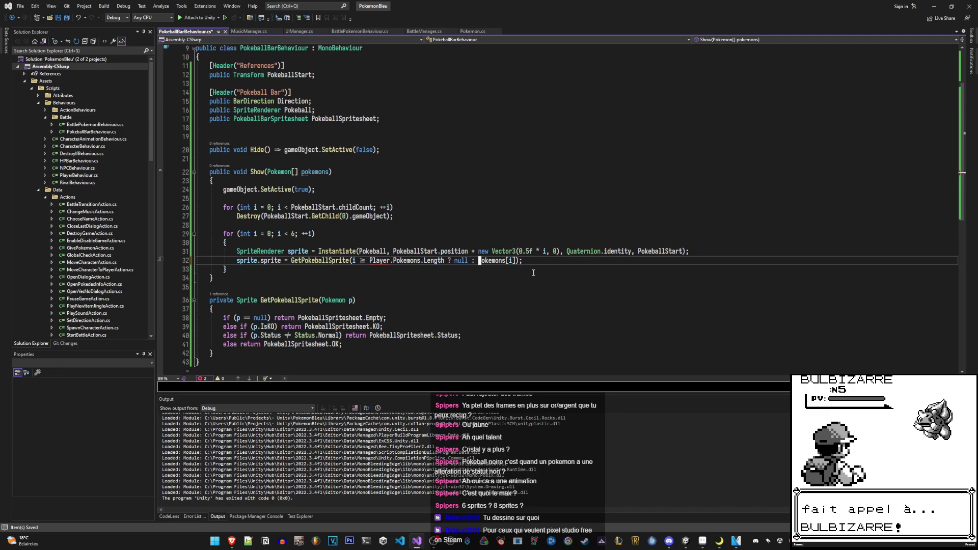
pyautogui.write('ip')
pyautogui.press('Escape')
pyautogui.click(372, 261)
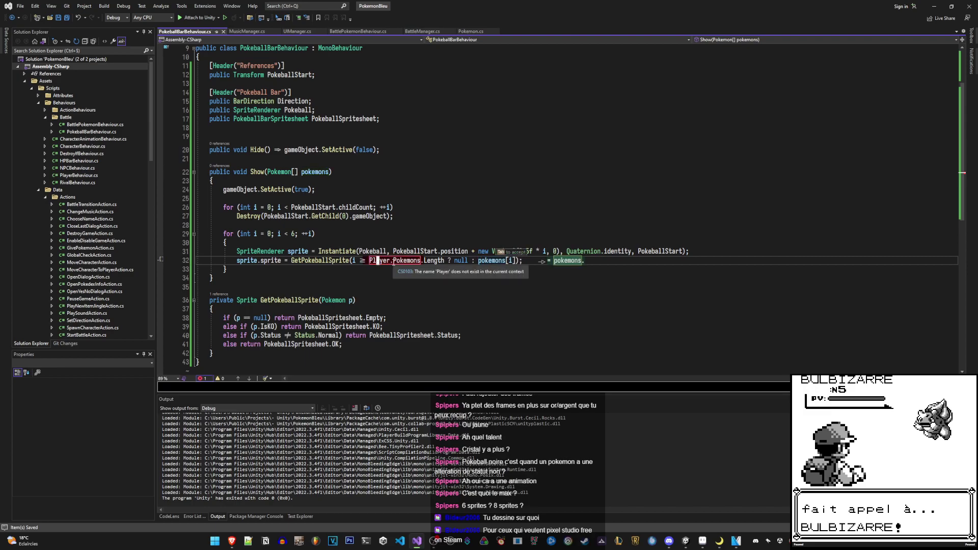
pyautogui.press('d')
pyautogui.press('t')
pyautogui.press('P')
pyautogui.press('~')
pyautogui.hotkey('ctrl', 's')
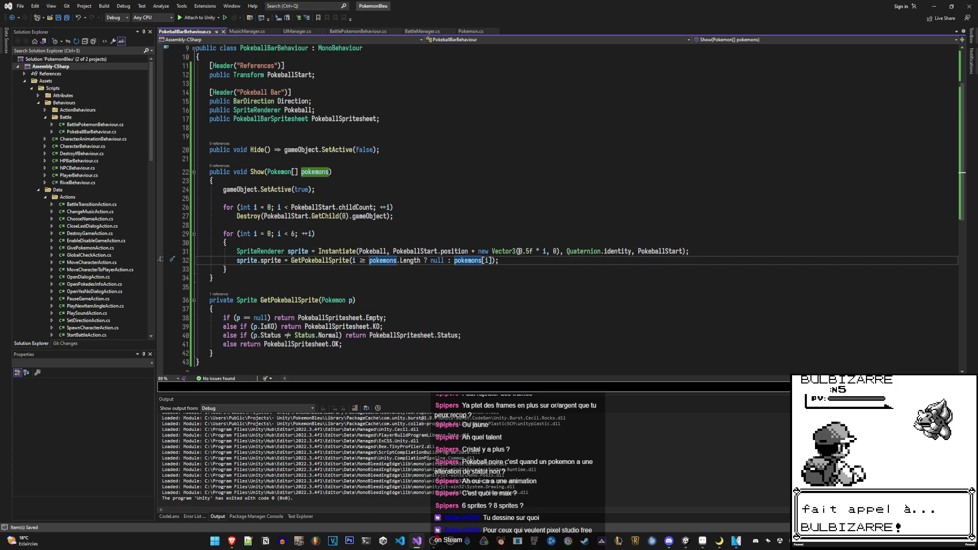
pyautogui.press('b')
pyautogui.press('v')
pyautogui.press('e')
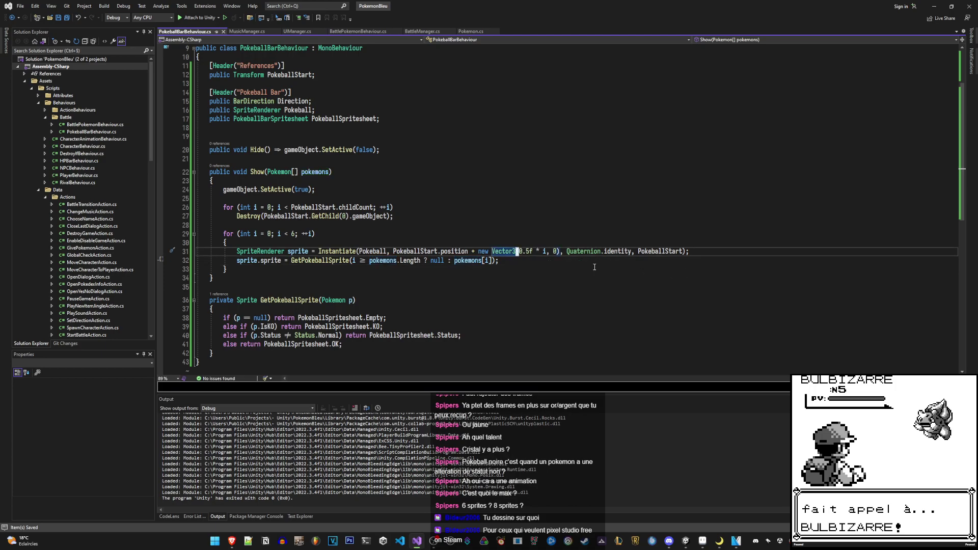
pyautogui.press('l')
pyautogui.press('Escape')
# Insert Direction == BarDirection.RightToLeft ? -0.5f : before the 0.5f offset
pyautogui.press('i')
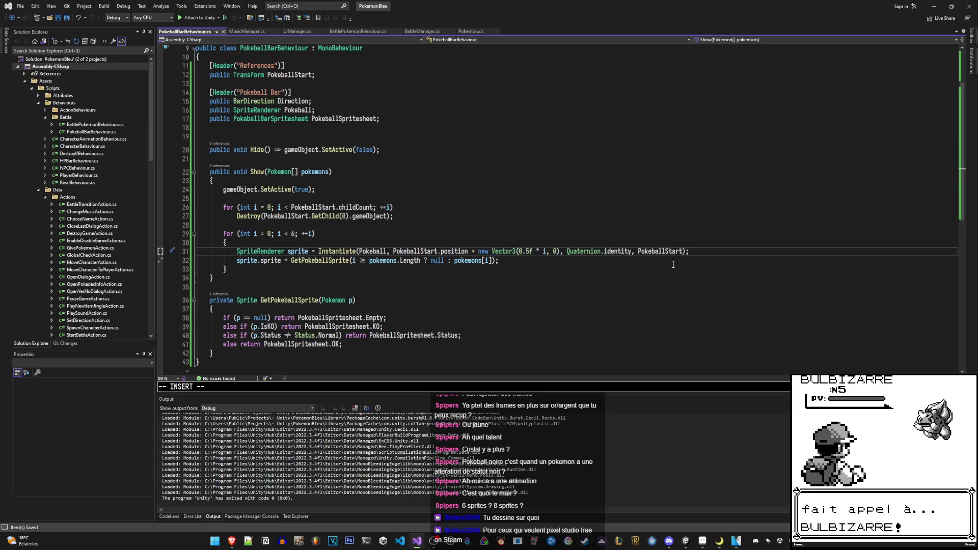
pyautogui.write('Direction ==')
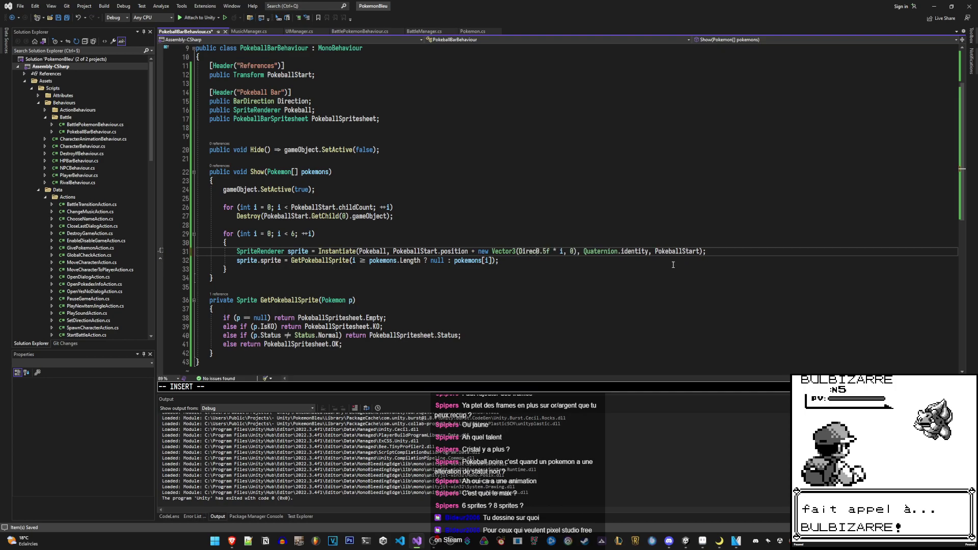
pyautogui.press('Down')
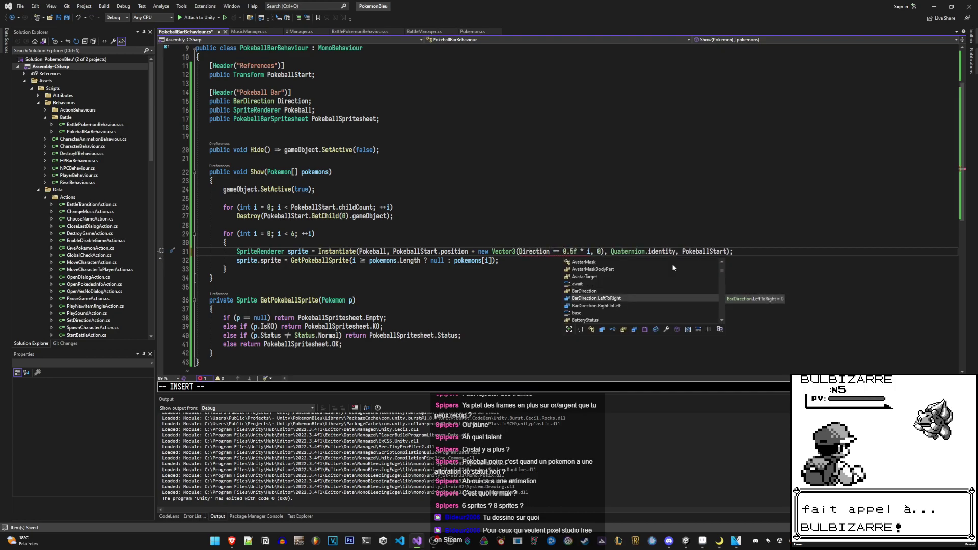
pyautogui.press('Down')
pyautogui.press('Tab')
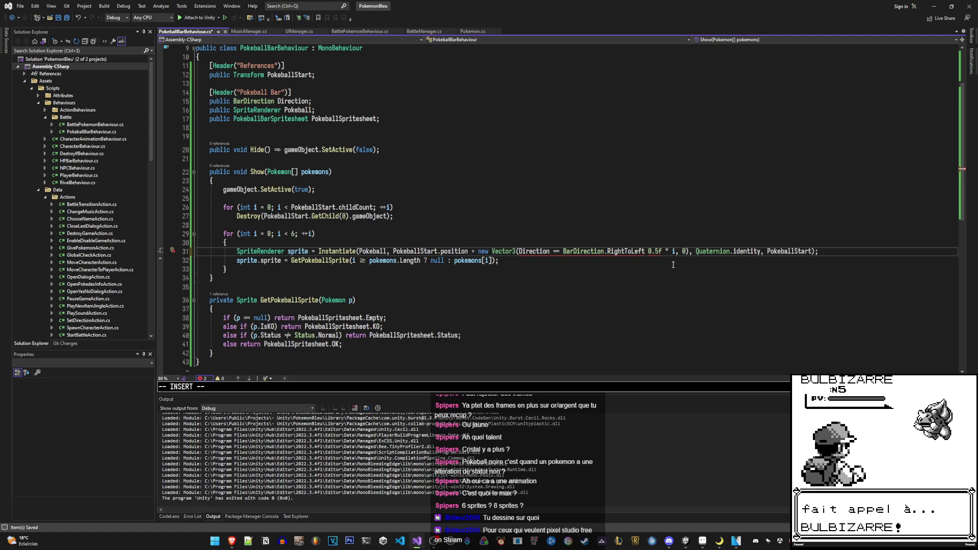
pyautogui.write('? -0.5f')
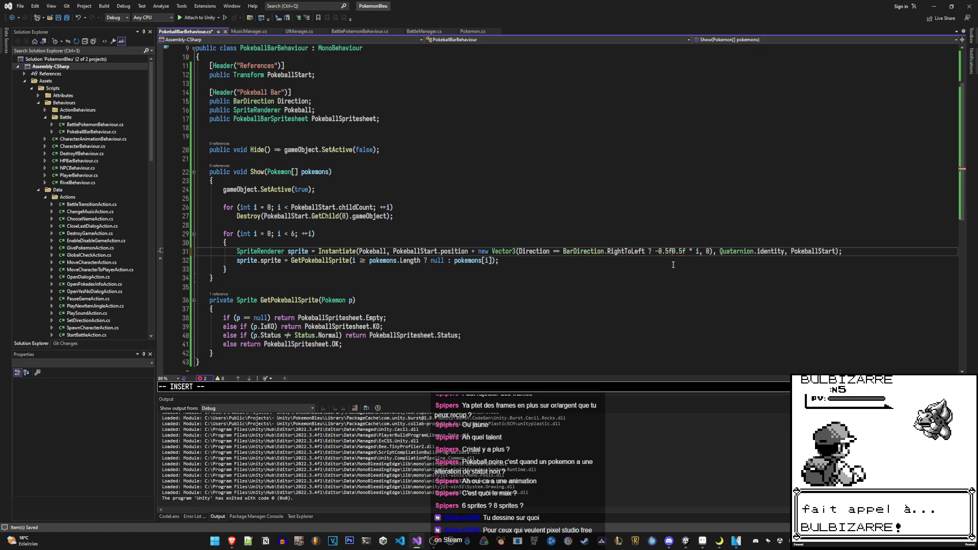
pyautogui.write(' :')
pyautogui.press('Escape')
# Parenthesize the direction choice, multiply it by i in Vector3(..., 0), and save
pyautogui.press('l')
pyautogui.press('l')
pyautogui.press('l')
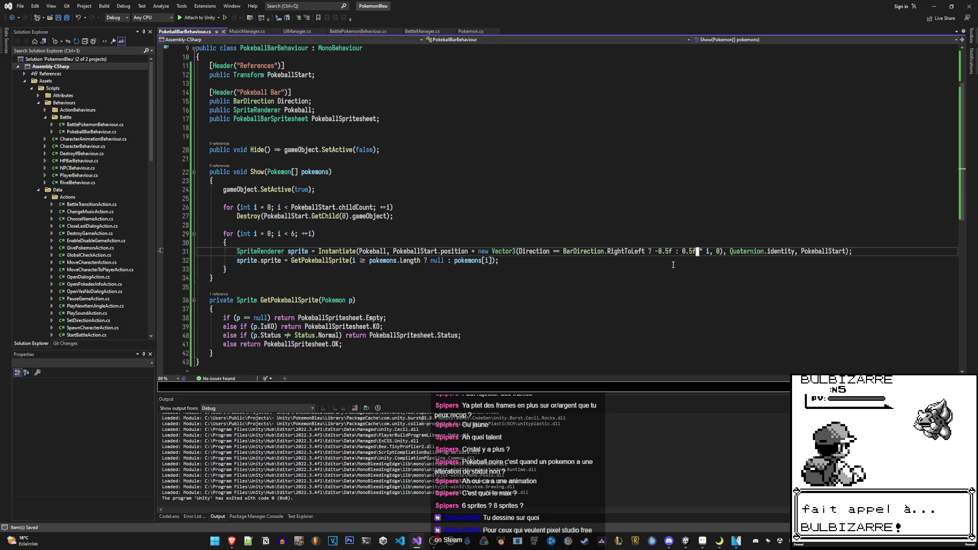
pyautogui.write('i, 0)')
pyautogui.press('Escape')
pyautogui.press('%')
pyautogui.write('ite(')
pyautogui.press('Escape')
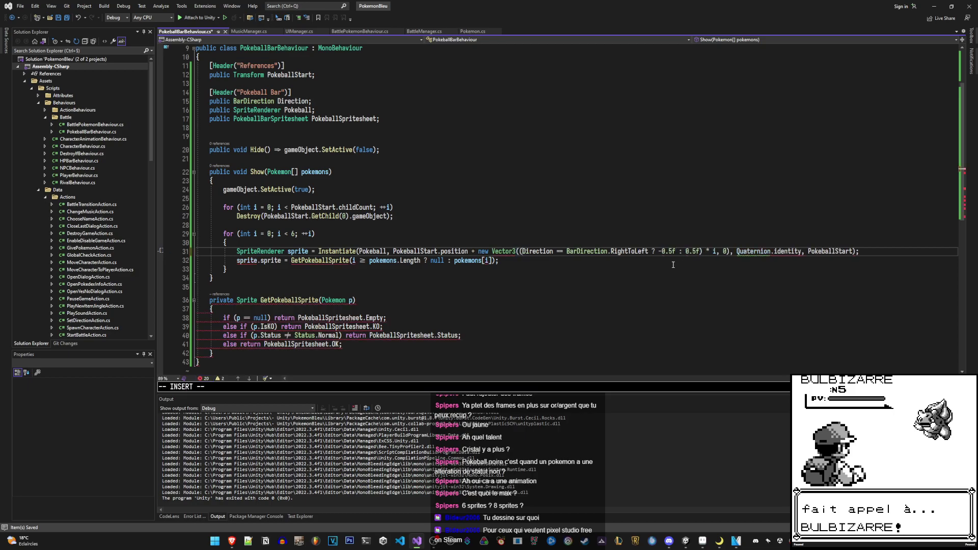
pyautogui.hotkey('ctrl', 's')
pyautogui.press('k')
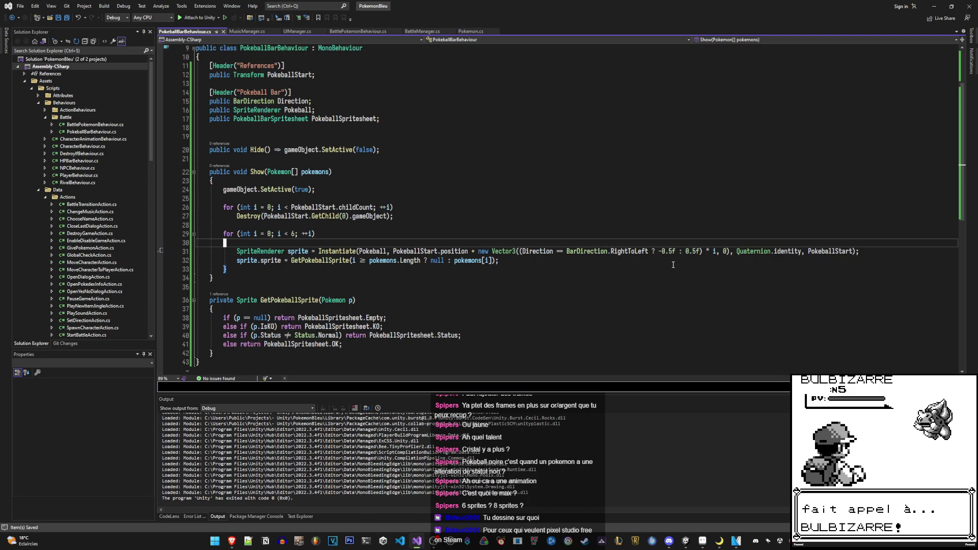
pyautogui.press('j')
pyautogui.press('j')
pyautogui.press('$')
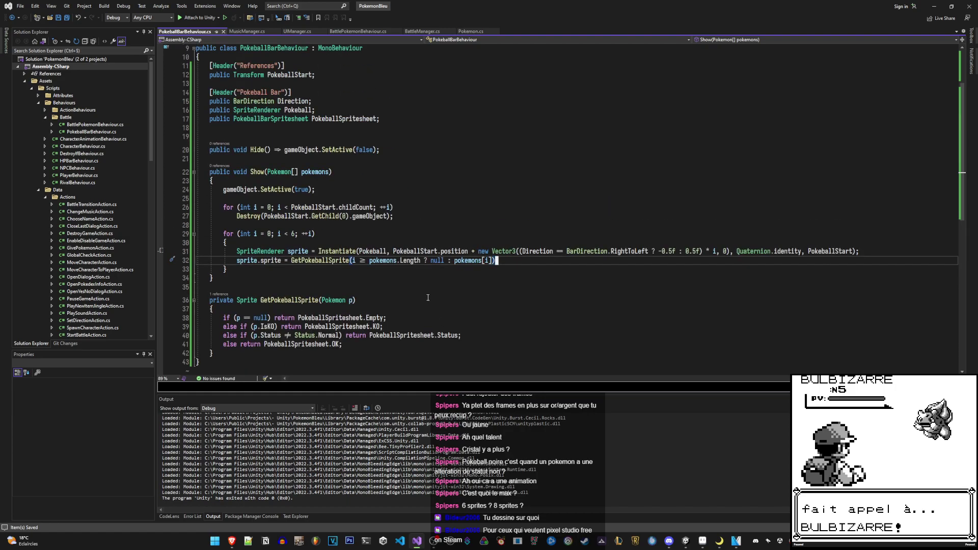
# Delete the extra blank line on line 18 before Hide in PokeballBarBehaviour
pyautogui.press('1')
pyautogui.press('8')
pyautogui.press('G')
pyautogui.press('d')
pyautogui.press('d')
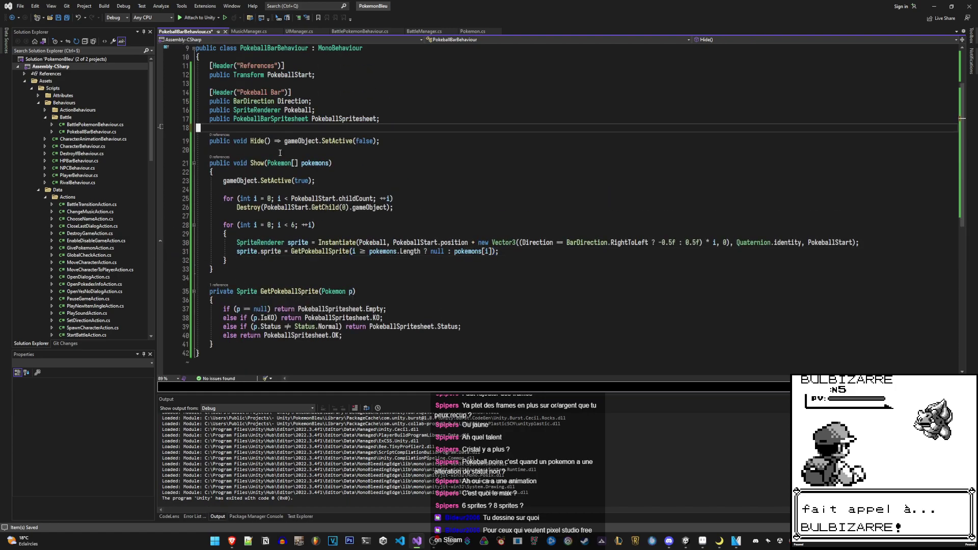
pyautogui.press('z')
pyautogui.press('z')
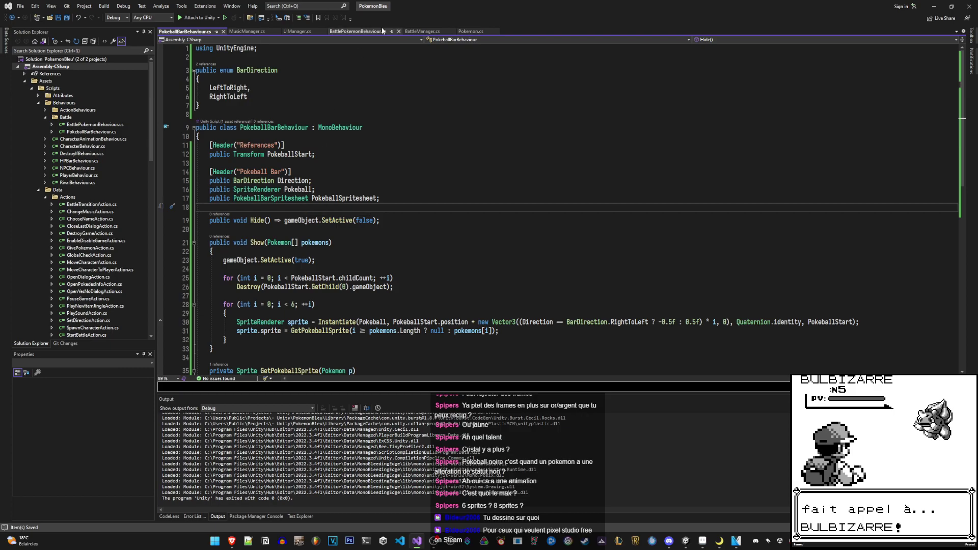
# In BattleManager.cs, declare public PokeballBarBehaviour PlayerPokeballBar and EnemyPokeballBar fields
pyautogui.click(420, 31)
pyautogui.press('k')
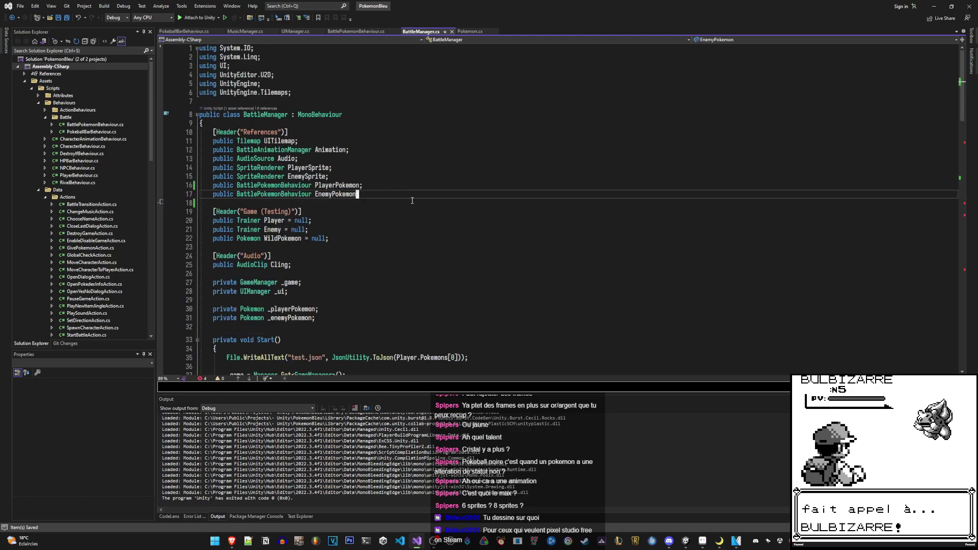
pyautogui.press('e')
pyautogui.press('e')
pyautogui.press('e')
pyautogui.press('k')
pyautogui.write('j')
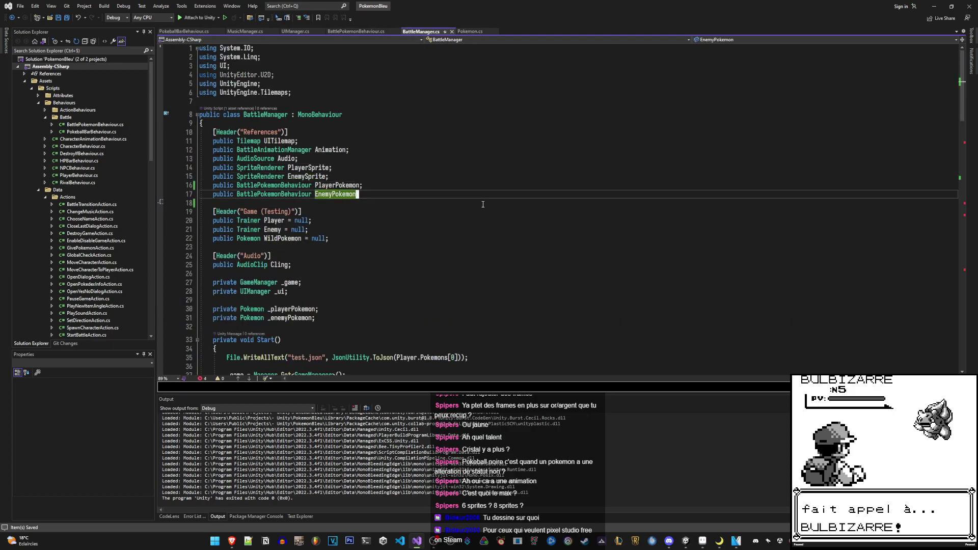
pyautogui.write('opublic B')
pyautogui.press('BackSpace')
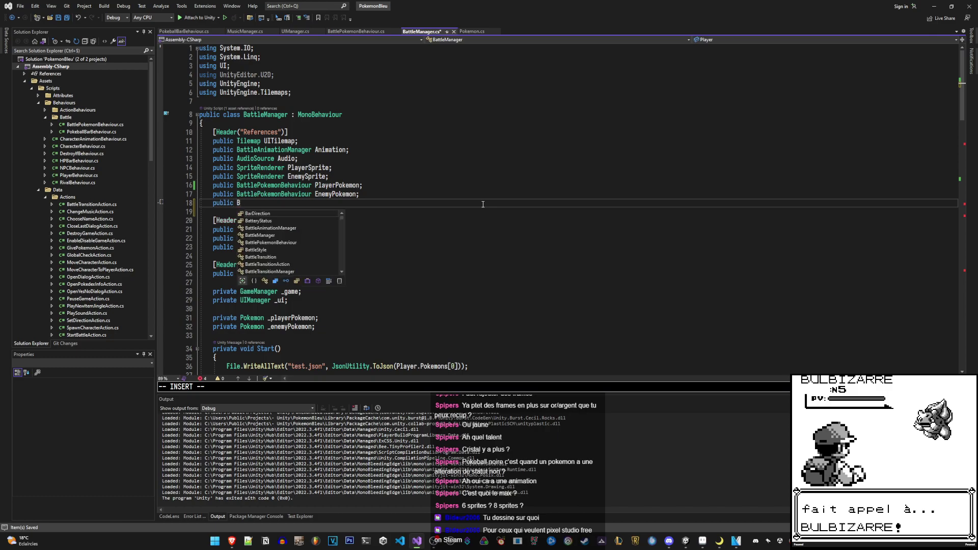
pyautogui.write('Pokebal')
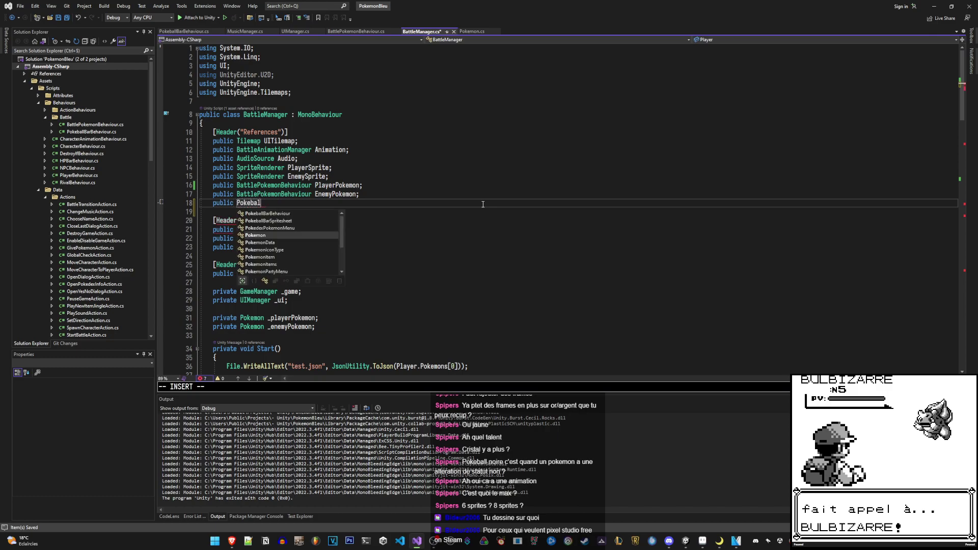
pyautogui.write('lBa')
pyautogui.press('Tab')
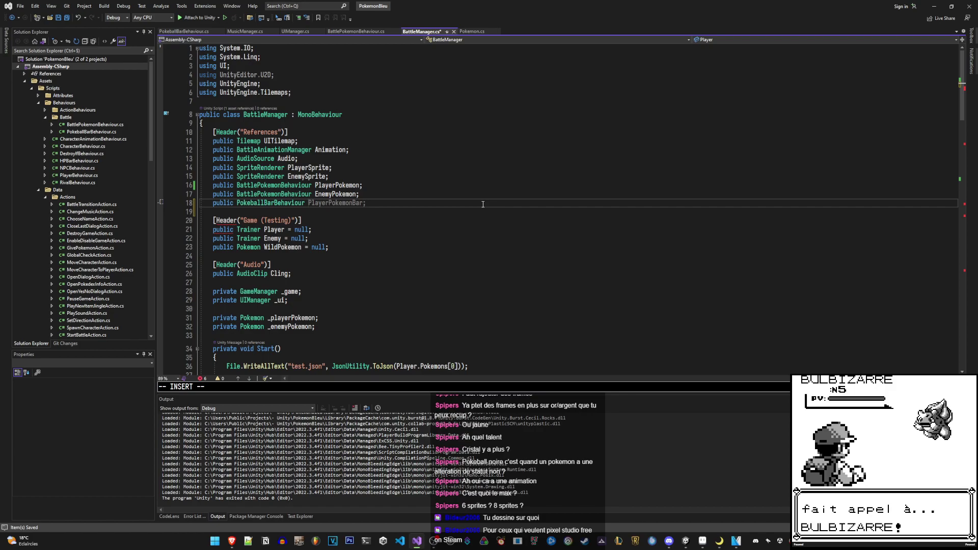
pyautogui.write('PlayerPokeballBar')
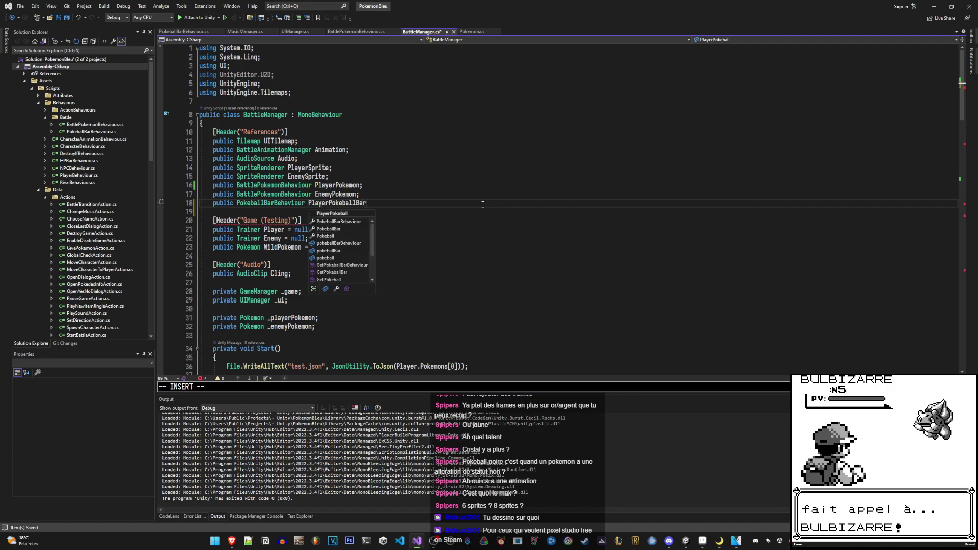
pyautogui.write(';')
pyautogui.press('Return')
pyautogui.write('public Poke')
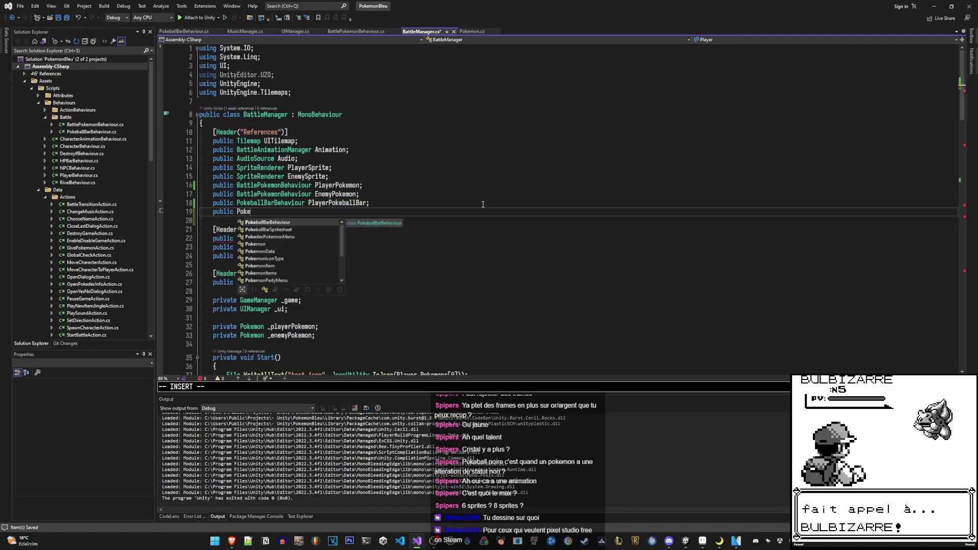
pyautogui.write('PEnemy')
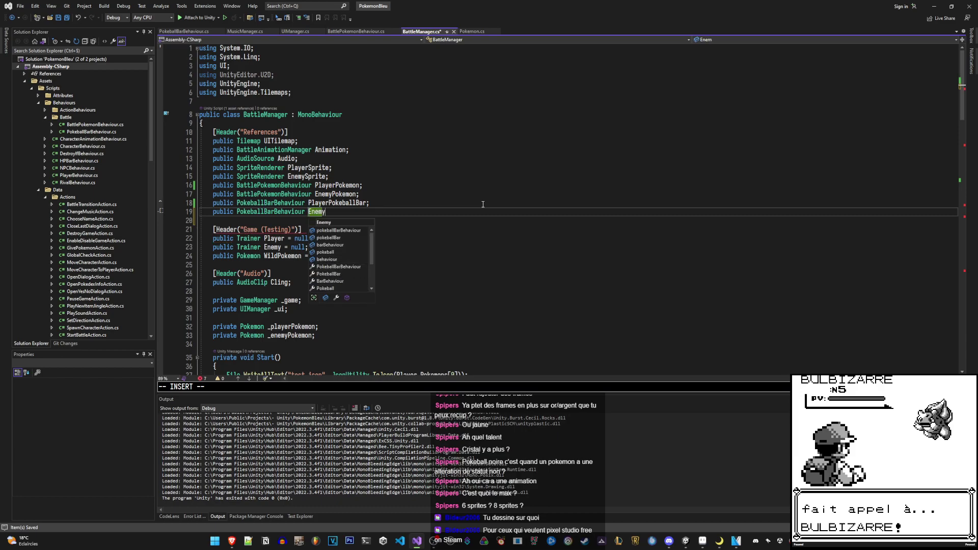
pyautogui.write('PokeballBar')
pyautogui.press('Escape')
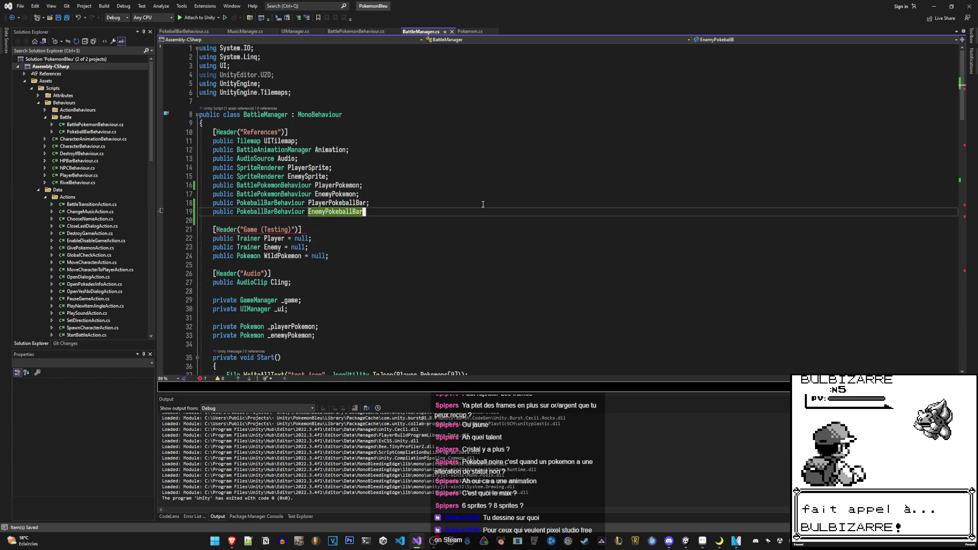
pyautogui.scroll(-6, 421, 229)
pyautogui.scroll(-2, 363, 256)
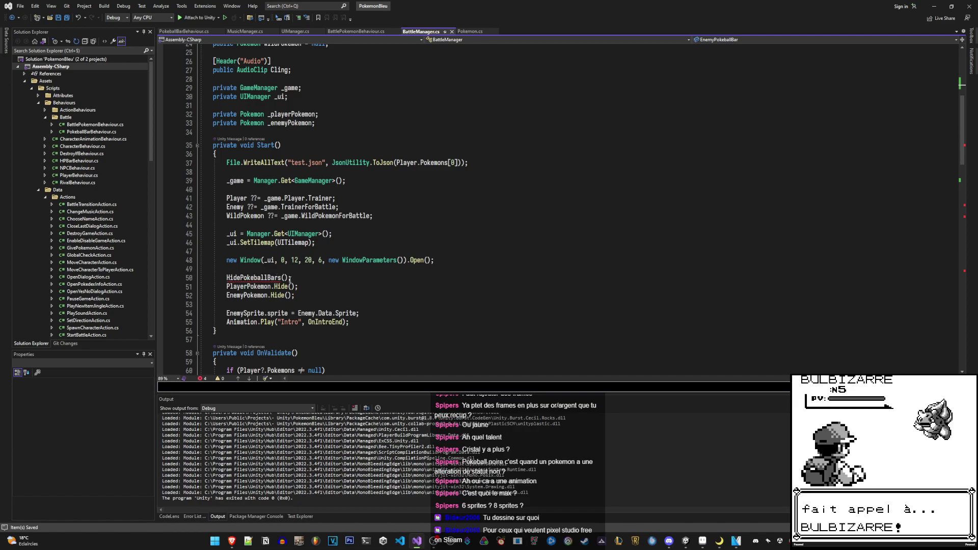
pyautogui.click(289, 280)
pyautogui.scroll(-1, 400, 269)
# In Start, replace HidePokeballBars() with PlayerPokeballBar.Hide() and EnemyPokeballBar.Hide(), then save
pyautogui.scroll(-5, 407, 267)
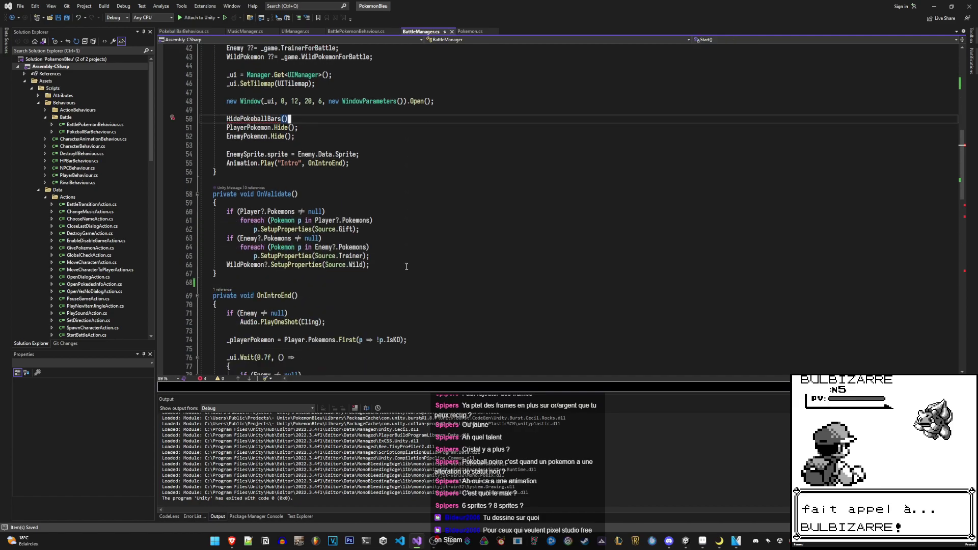
pyautogui.hotkey('ctrl', 'x')
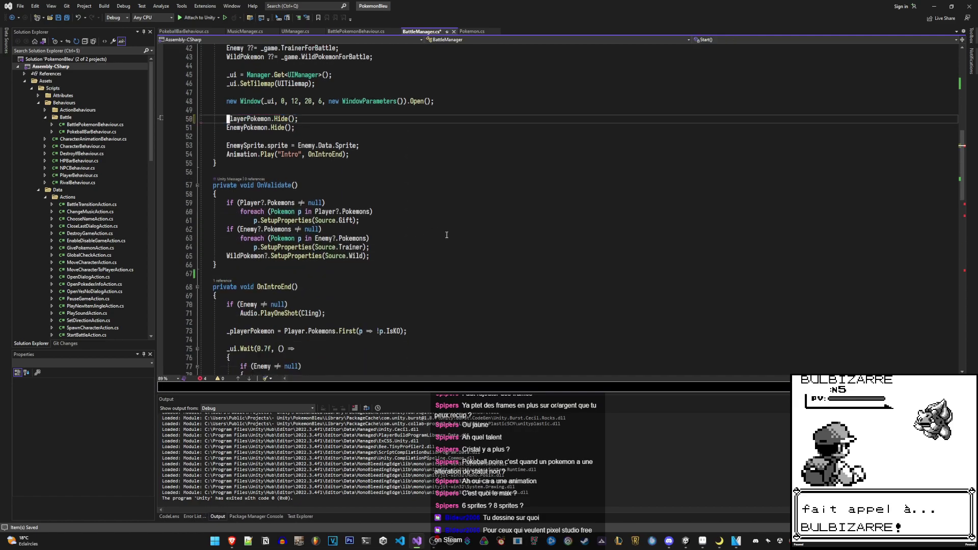
pyautogui.press('Up')
pyautogui.write('oPay')
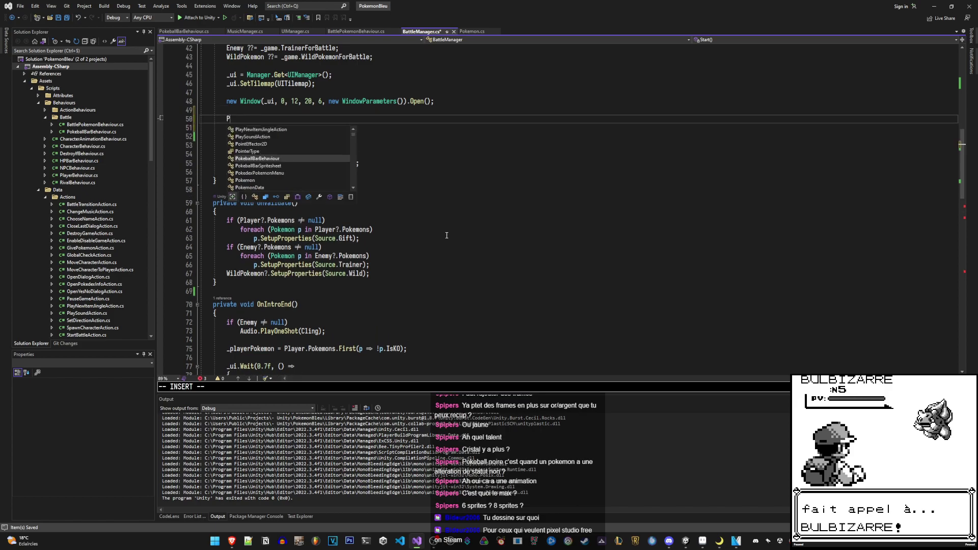
pyautogui.press('BackSpace')
pyautogui.press('BackSpace')
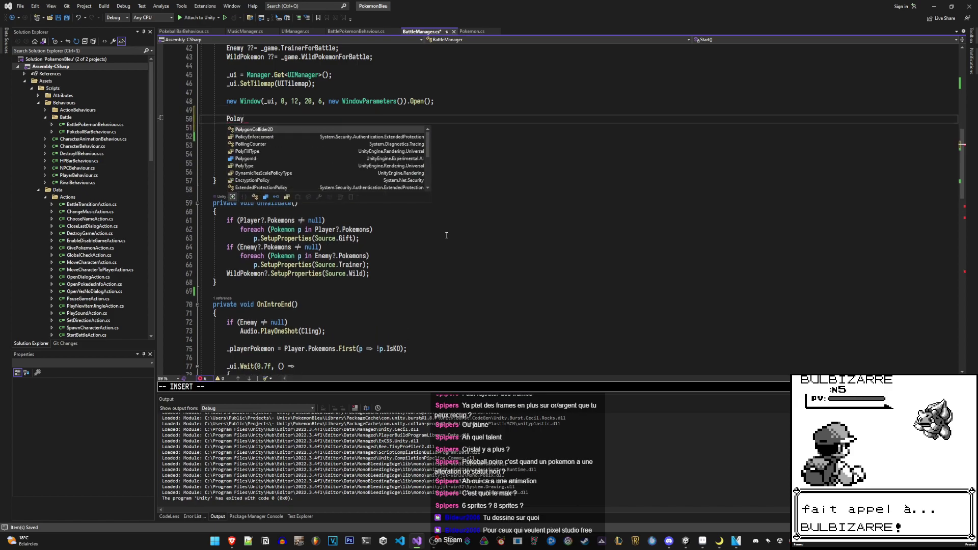
pyautogui.write('layerPokeballBar')
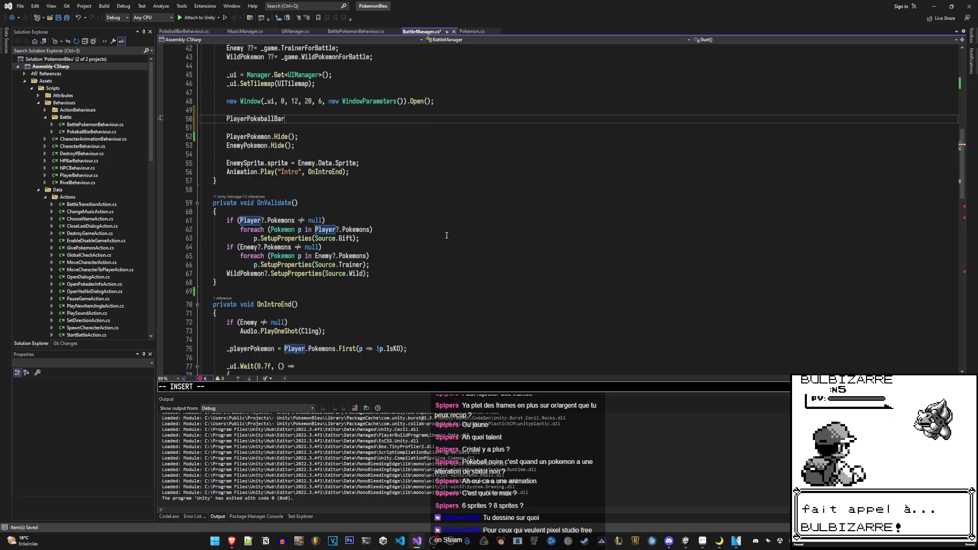
pyautogui.write('.Hide();')
pyautogui.press('Return')
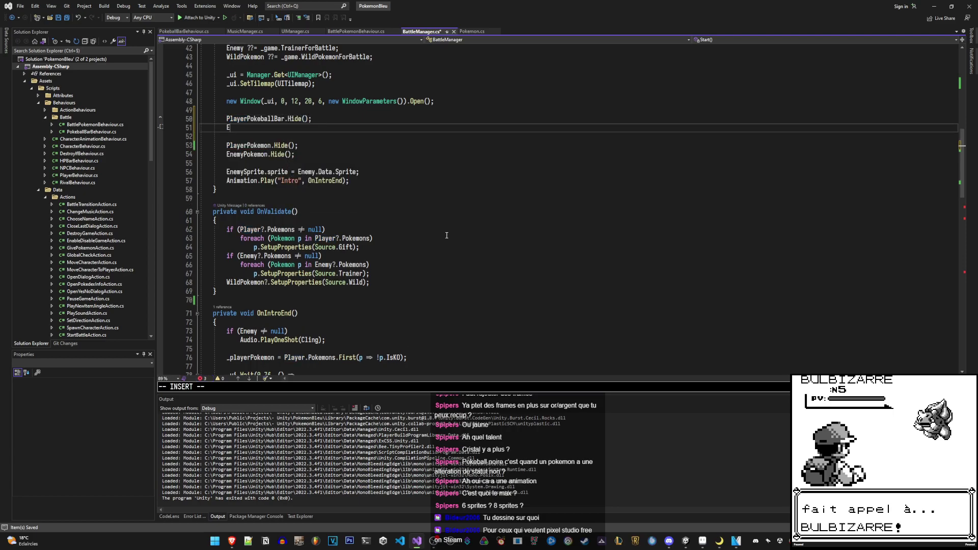
pyautogui.write('nemyPokeballBar.Hi')
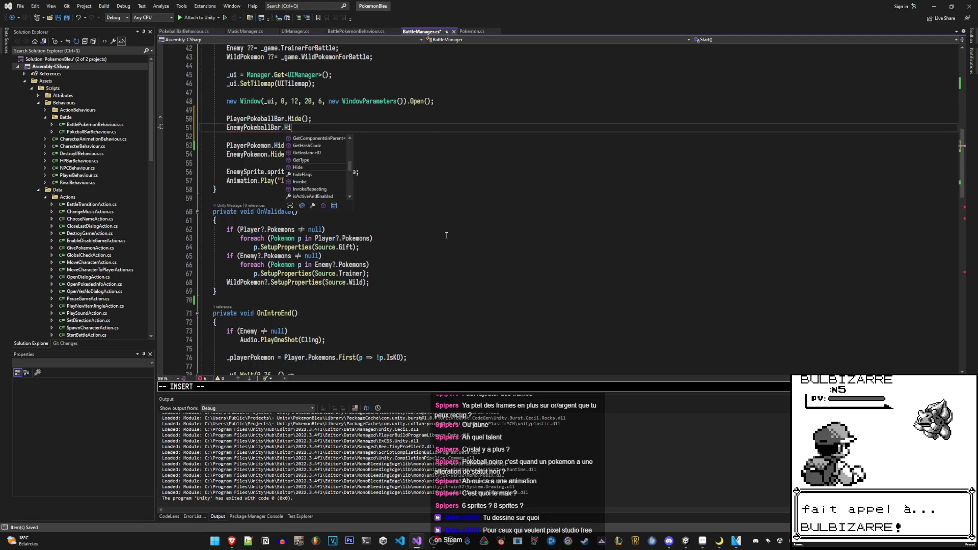
pyautogui.write('de();')
pyautogui.press('Escape')
pyautogui.hotkey('ctrl', 's')
pyautogui.press('k')
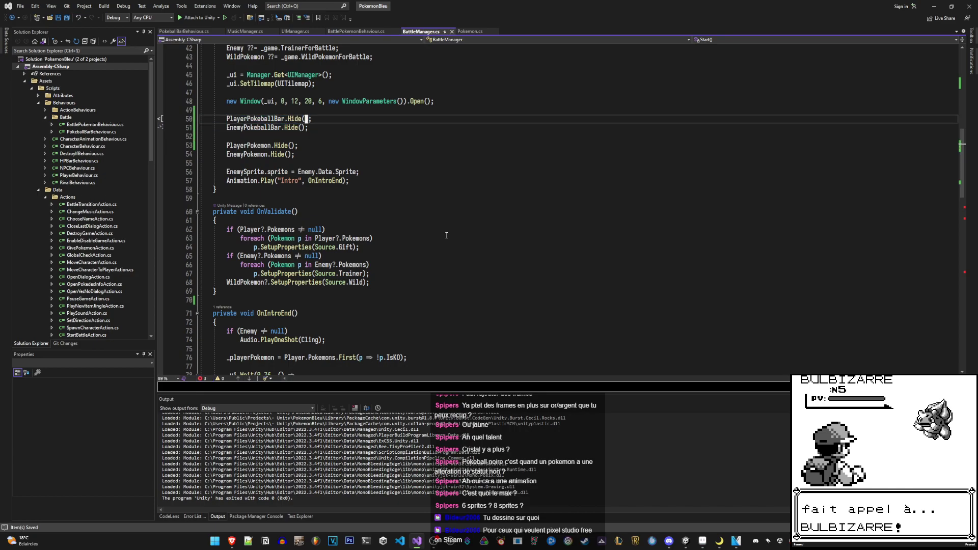
# Paste the two pokeball bar Hide() lines into OnIntroEnd and indent them
pyautogui.scroll(-6, 447, 238)
pyautogui.scroll(-3, 415, 235)
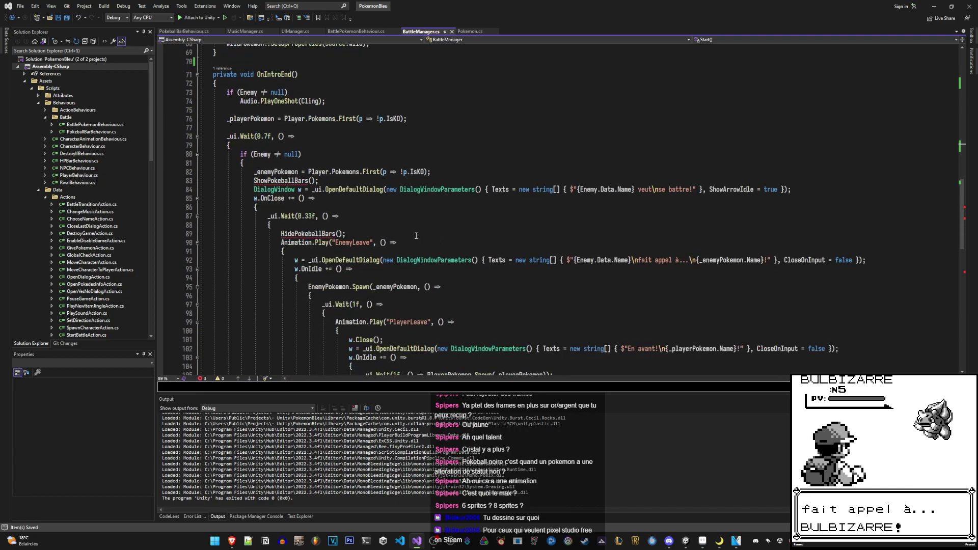
pyautogui.scroll(4, 358, 195)
pyautogui.scroll(4, 358, 195)
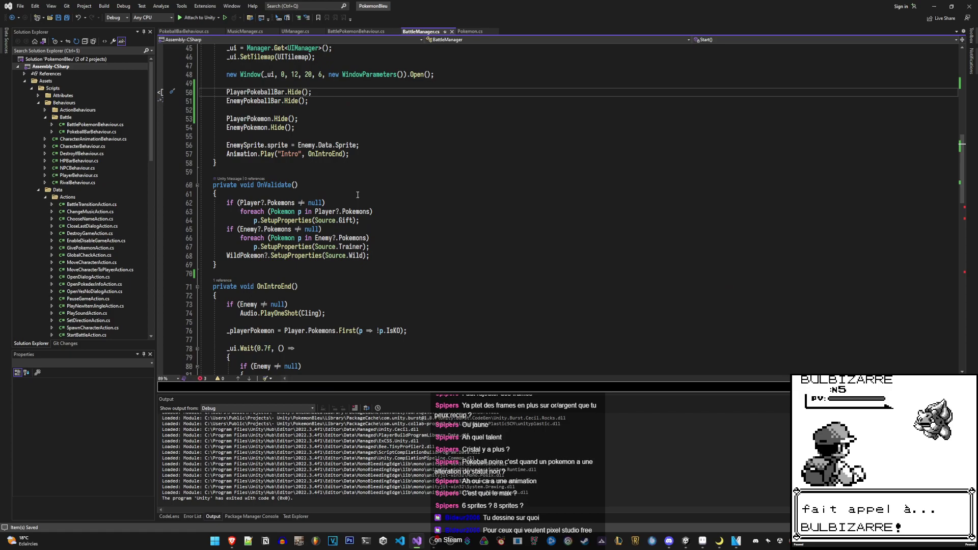
pyautogui.click(350, 224)
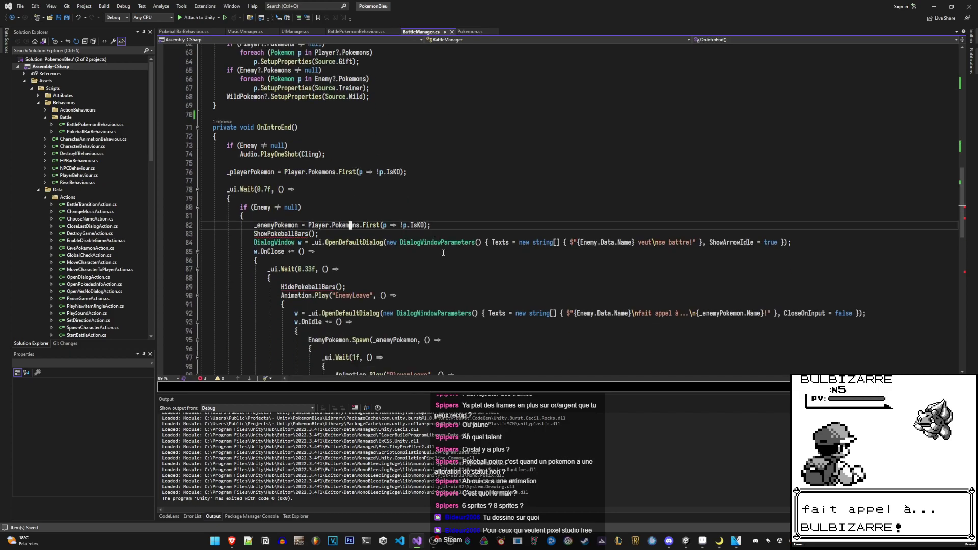
pyautogui.hotkey('ctrl', 'v')
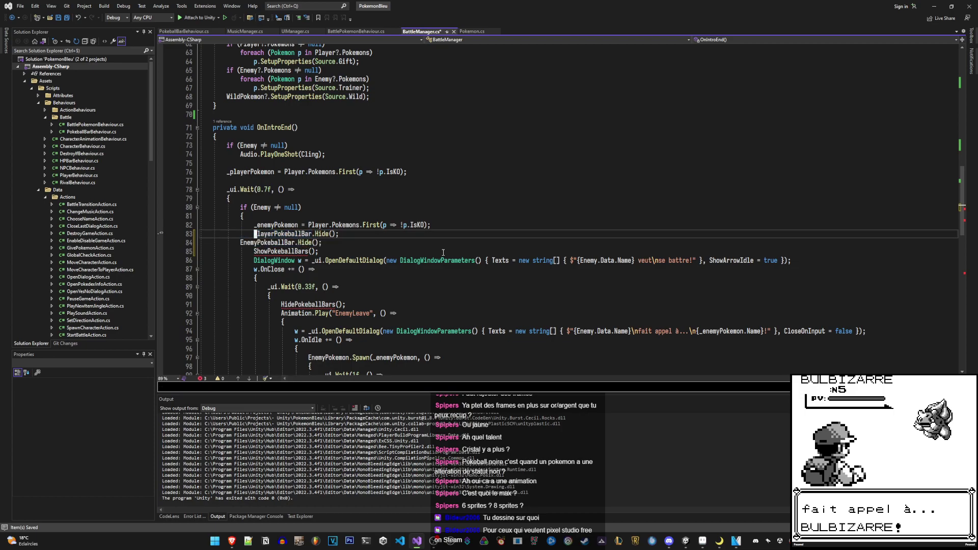
pyautogui.hotkey('shift', 'Down')
pyautogui.press('Tab')
pyautogui.press('Down')
pyautogui.press('Down')
pyautogui.press('Down')
pyautogui.press('Down')
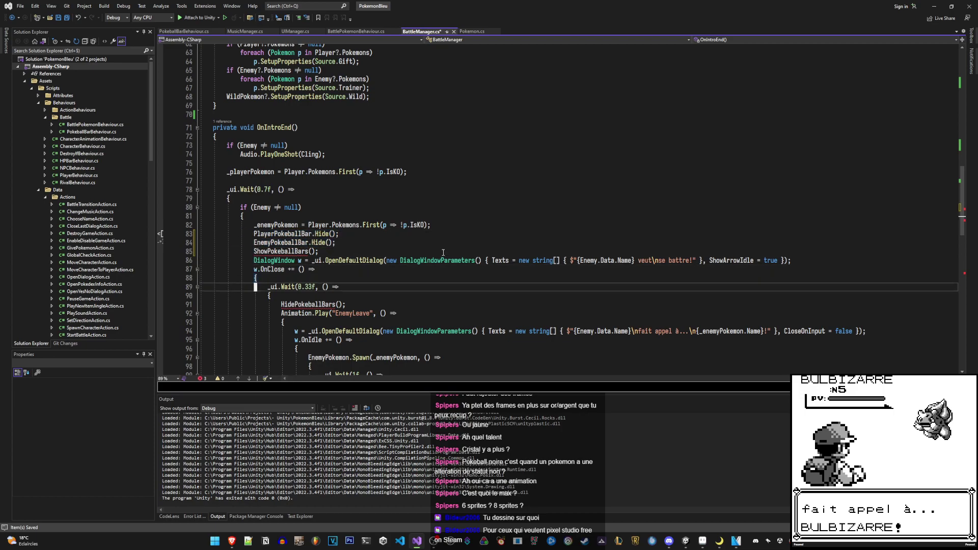
pyautogui.hotkey('ctrl', 'v')
pyautogui.press('Up')
pyautogui.press('Up')
pyautogui.hotkey('shift', 'Down')
pyautogui.hotkey('shift', 'Down')
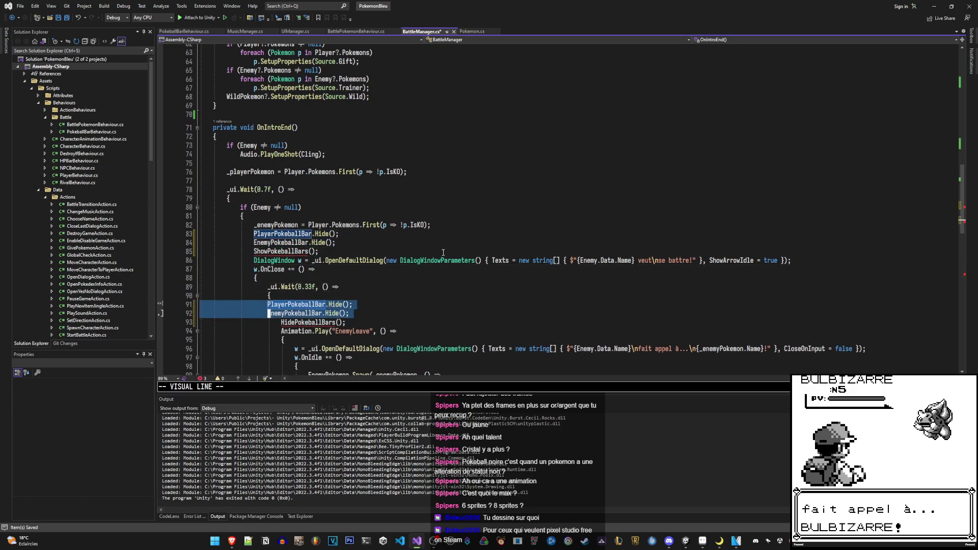
pyautogui.press('Tab')
# Remove the old HidePokeballBars() and ShowPokeballBars() lines plus the leftover empty line
pyautogui.press('Down')
pyautogui.hotkey('ctrl', 'l')
pyautogui.press('Up')
pyautogui.press('Up')
pyautogui.press('Up')
pyautogui.hotkey('ctrl', 'l')
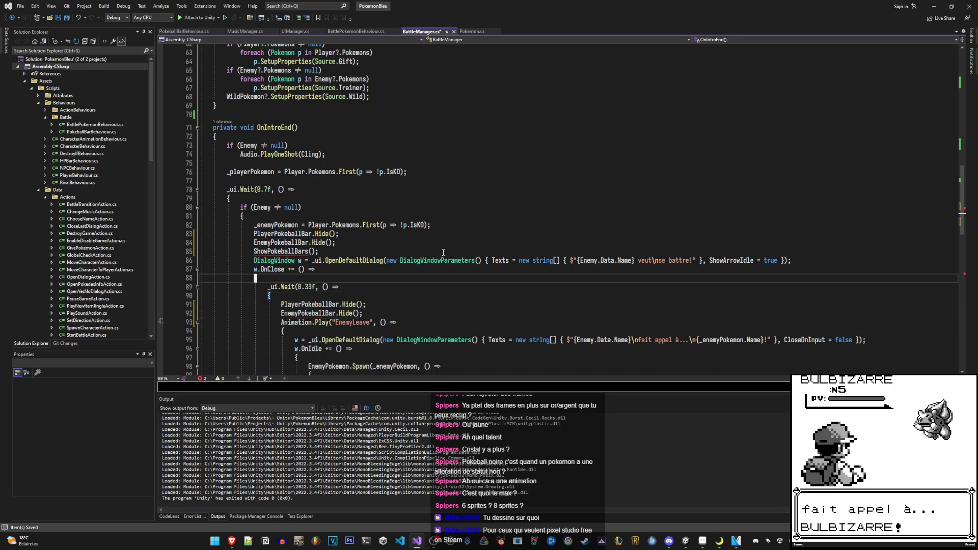
pyautogui.press('Up')
pyautogui.press('Up')
pyautogui.press('Up')
pyautogui.hotkey('ctrl', 'l')
pyautogui.press('Up')
pyautogui.press('Up')
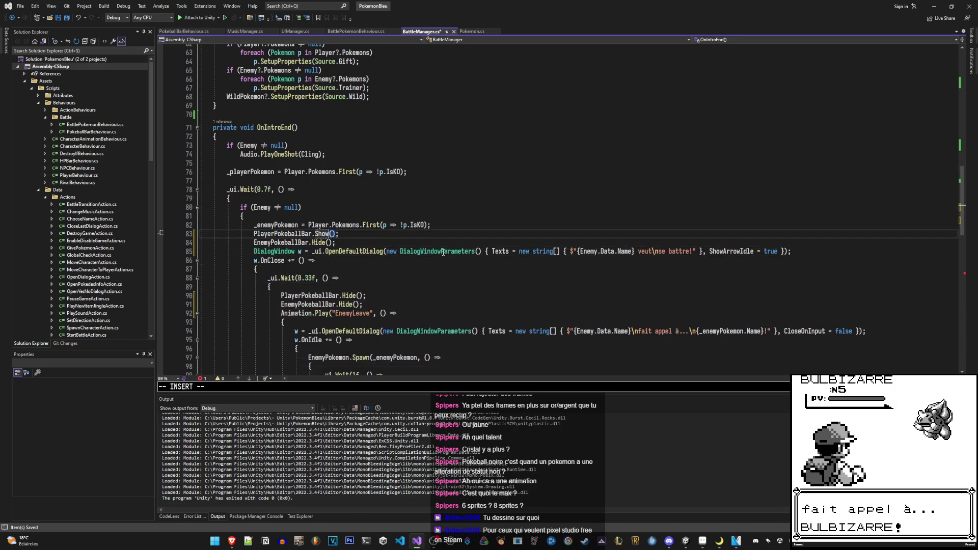
# Turn both Hide calls on lines 83–84 into Show(Player.Pokemons) and Show(Enemy.Pokemons)
pyautogui.hotkey('alt', 'shift', 'Down')
pyautogui.hotkey('ctrl', 'BackSpace')
pyautogui.write('Sho')
pyautogui.write('w')
pyautogui.click(447, 214)
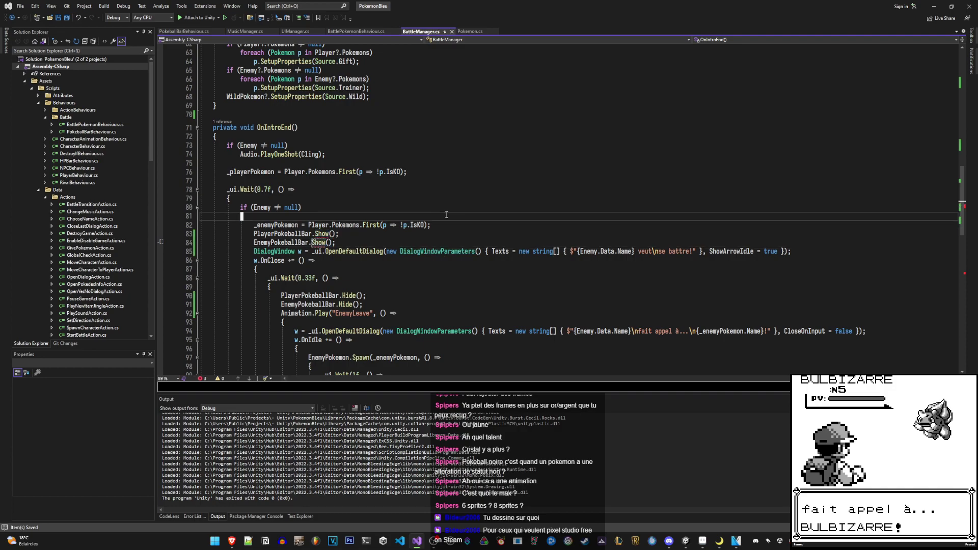
pyautogui.click(334, 234)
pyautogui.press('i')
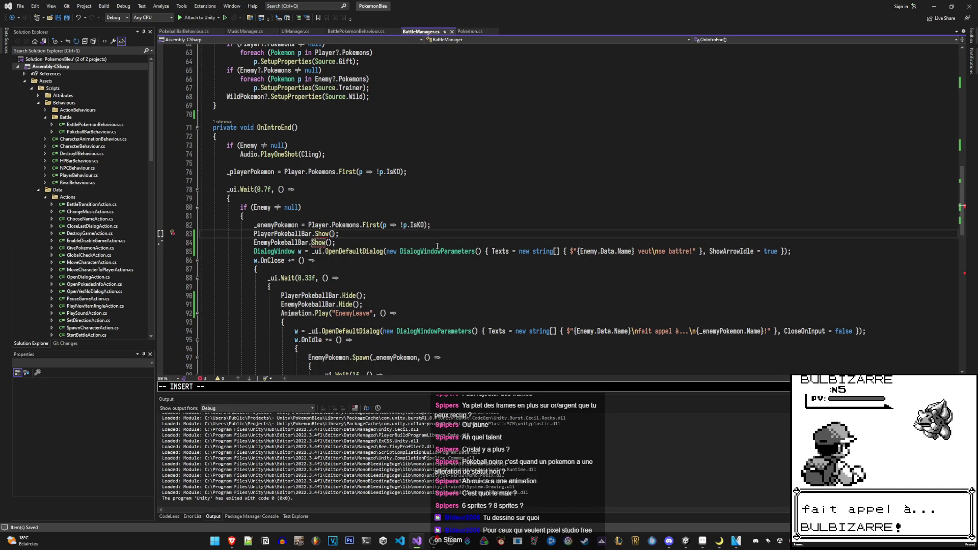
pyautogui.write('Player.Pokemon')
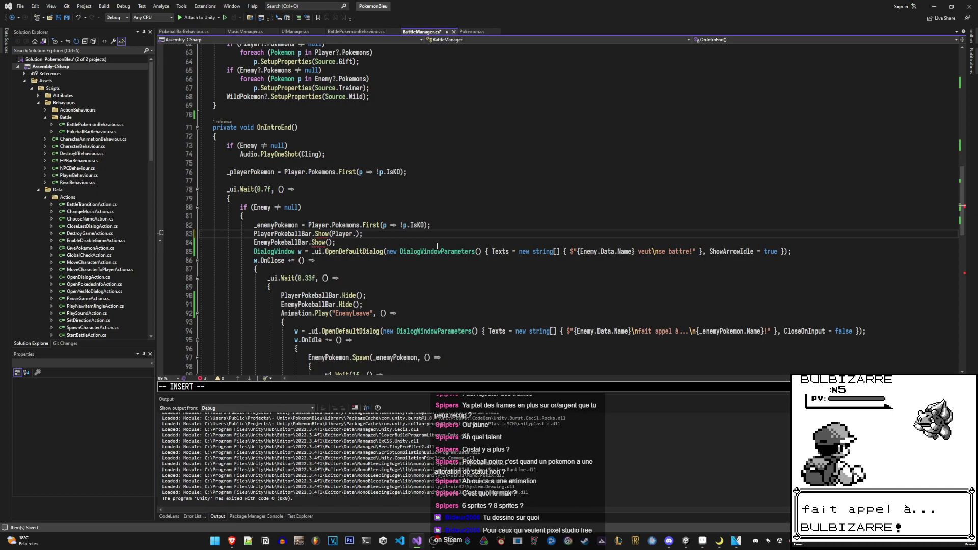
pyautogui.press('Escape')
pyautogui.write('jhiEnemy.')
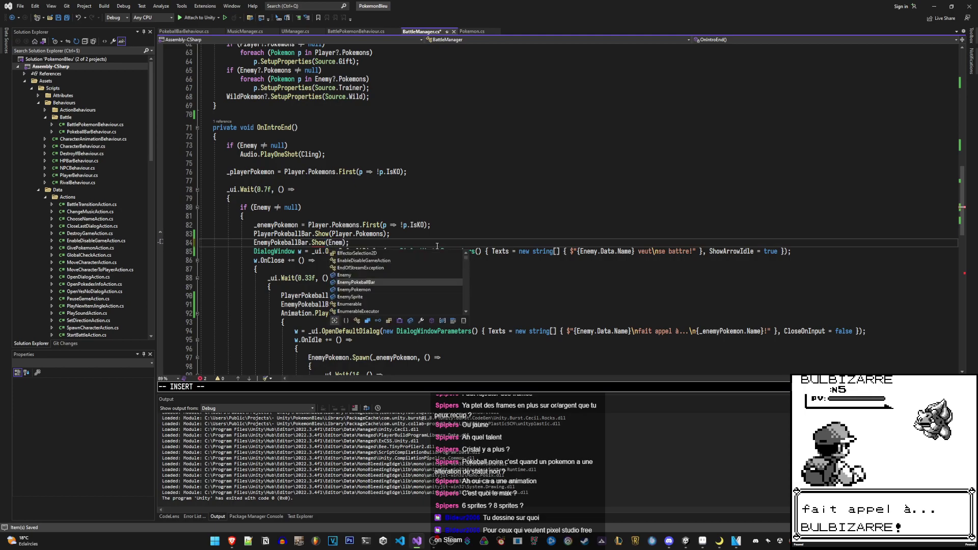
pyautogui.write('Po')
pyautogui.press('Tab')
pyautogui.press('Escape')
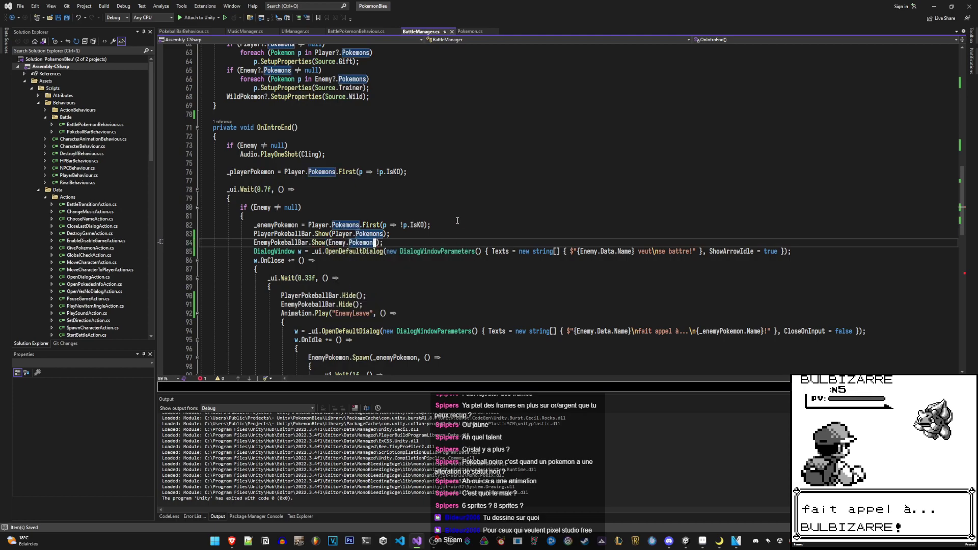
# In the else branch, replace PlayerPokemonBar.SetActive(true) with PlayerPokeballBar.Show(Player.Pokemons) and save
pyautogui.scroll(-10, 452, 242)
pyautogui.scroll(-3, 452, 241)
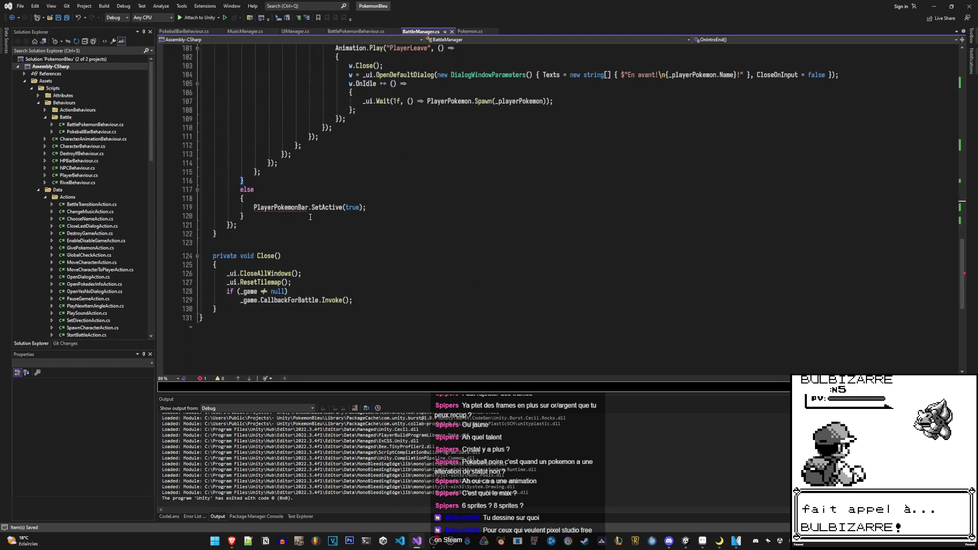
pyautogui.click(289, 208)
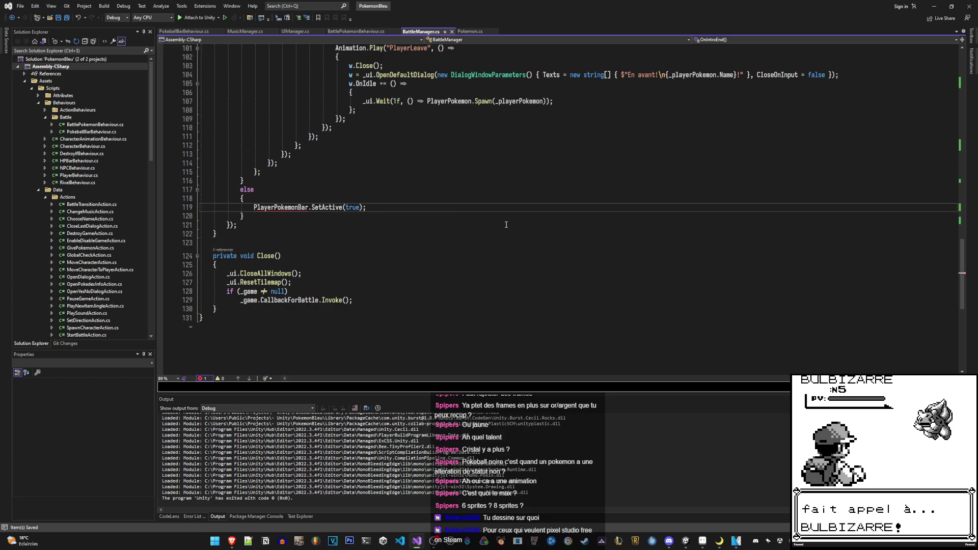
pyautogui.press('h')
pyautogui.press('h')
pyautogui.press('h')
pyautogui.hotkey('shift', 'c')
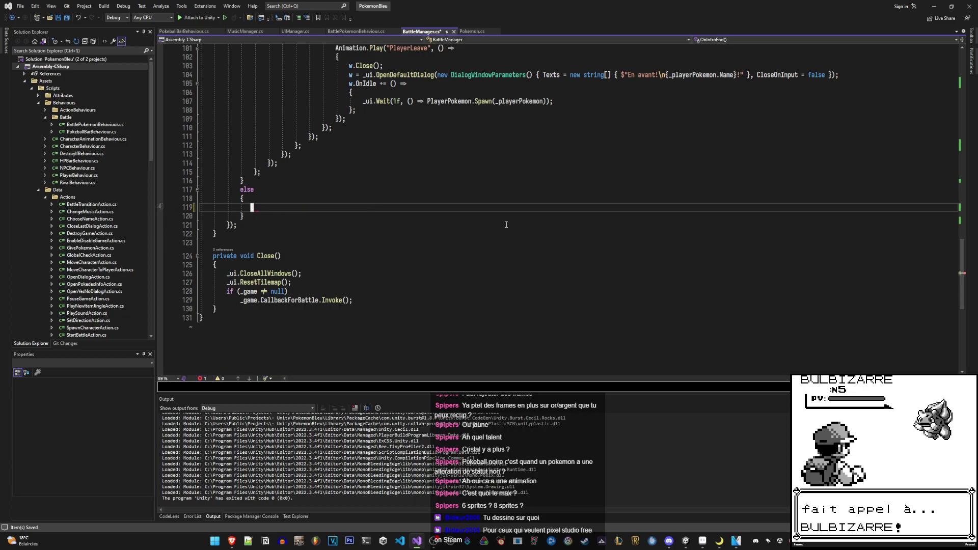
pyautogui.write('Player')
pyautogui.press('Down')
pyautogui.press('Down')
pyautogui.press('Down')
pyautogui.write('.')
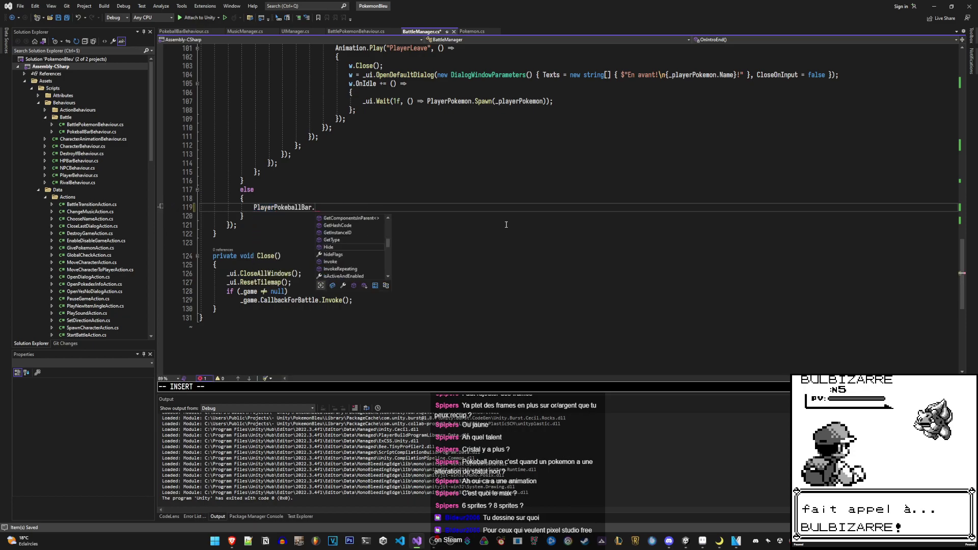
pyautogui.write('Show(Player')
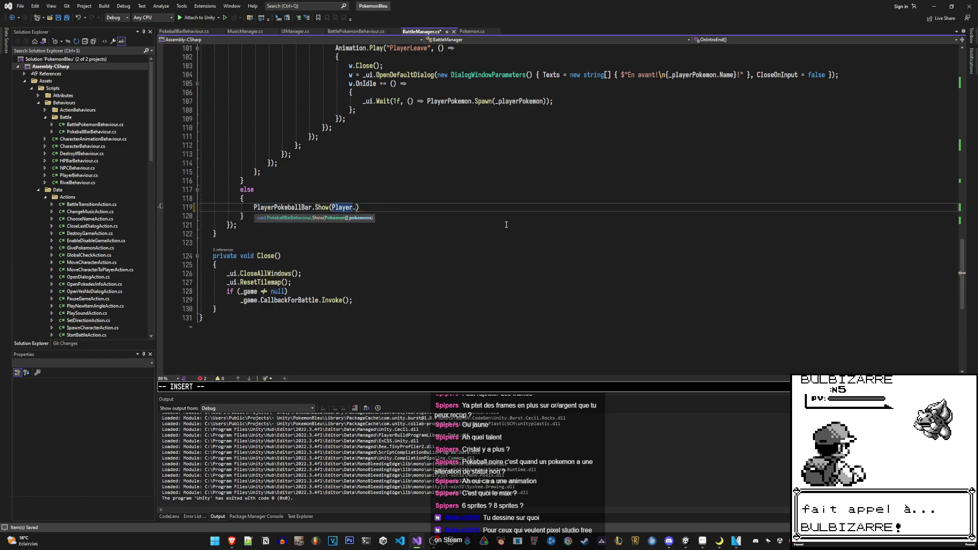
pyautogui.write('.Pokemon')
pyautogui.press('Escape')
pyautogui.write('is);')
pyautogui.press('Escape')
pyautogui.hotkey('ctrl', 's')
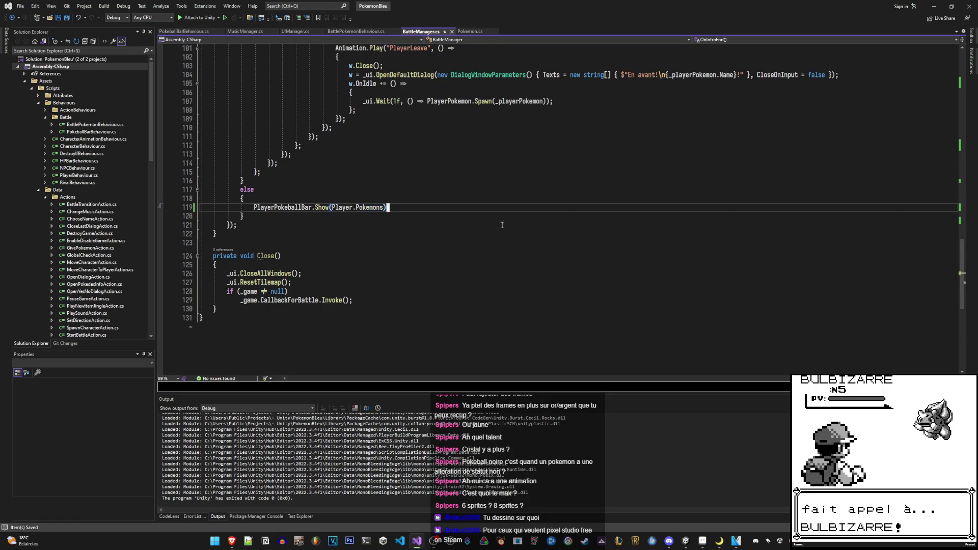
pyautogui.scroll(9, 405, 247)
pyautogui.scroll(5, 405, 247)
# Scroll through BattleManager.cs to review the intro code and save it
pyautogui.scroll(7, 405, 247)
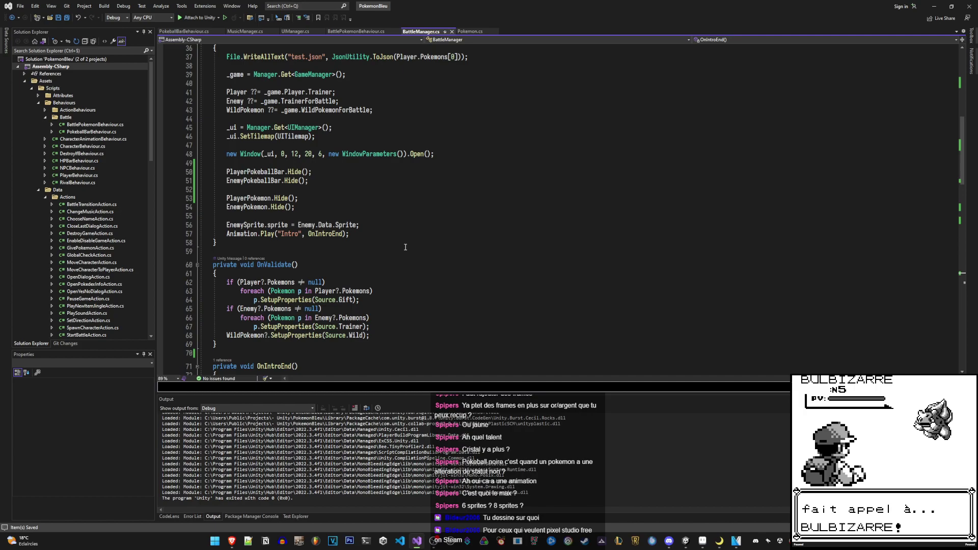
pyautogui.scroll(-12, 405, 248)
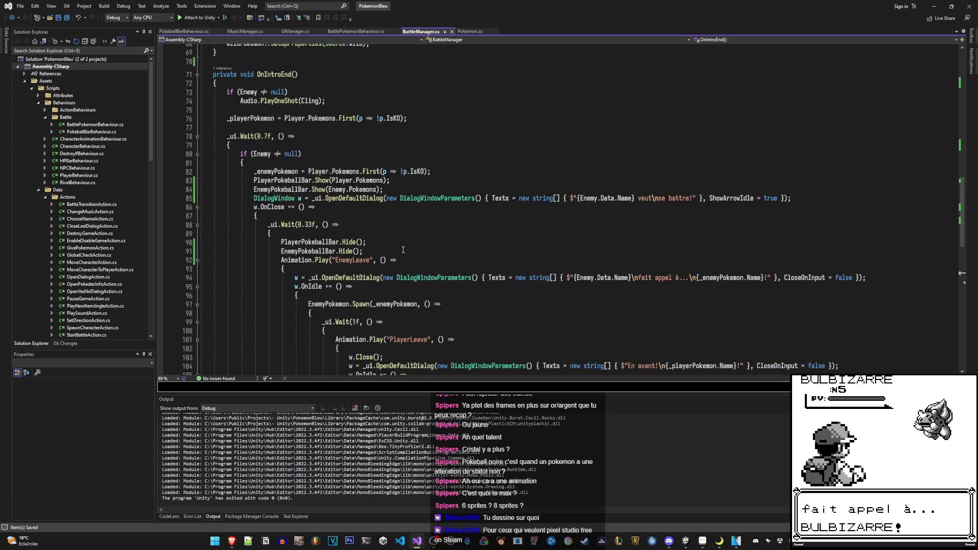
pyautogui.scroll(-9, 404, 248)
pyautogui.scroll(2, 403, 249)
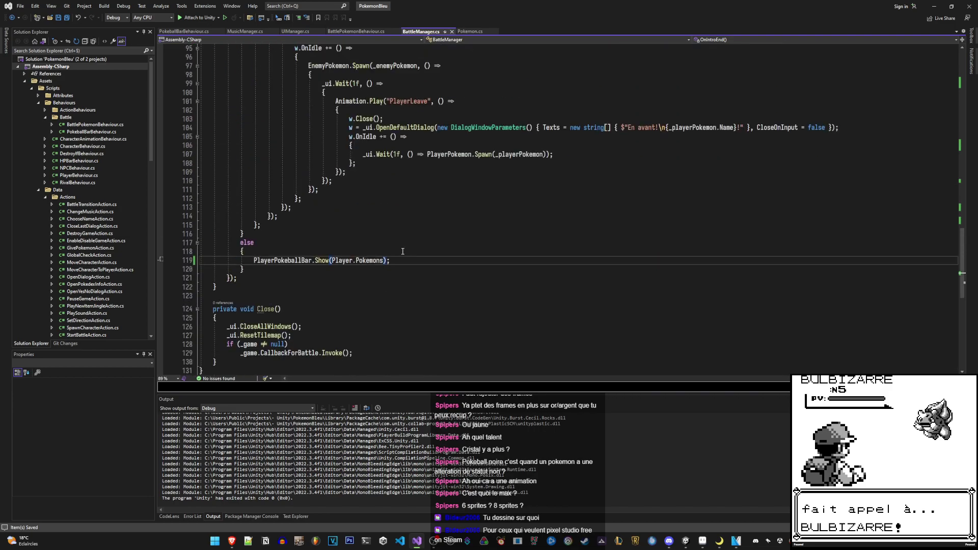
pyautogui.scroll(5, 402, 252)
pyautogui.scroll(3, 402, 252)
pyautogui.scroll(8, 402, 252)
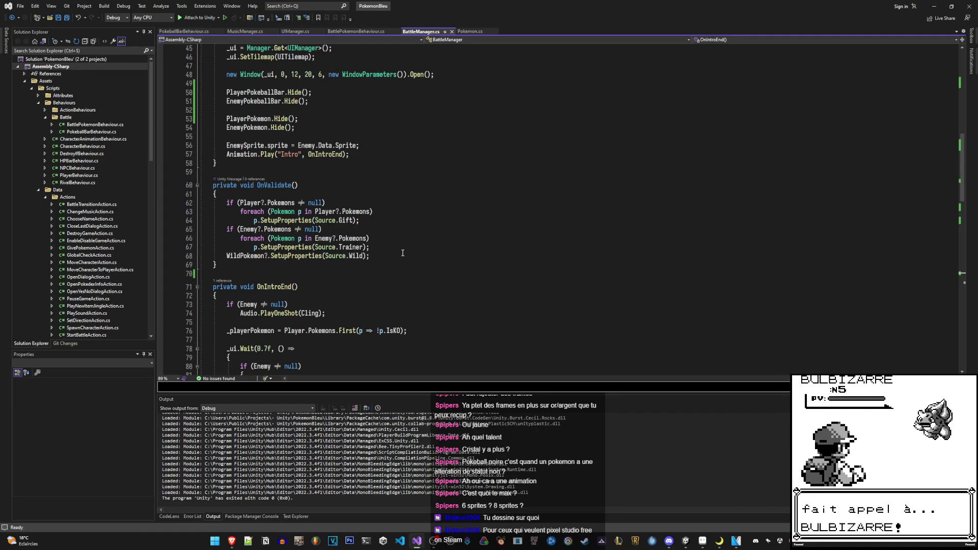
pyautogui.hotkey('ctrl', 's')
# Review Start() and OnIntroEnd() once more, then bring up PokeballBarBehaviour.cs
pyautogui.scroll(11, 403, 253)
pyautogui.scroll(4, 405, 253)
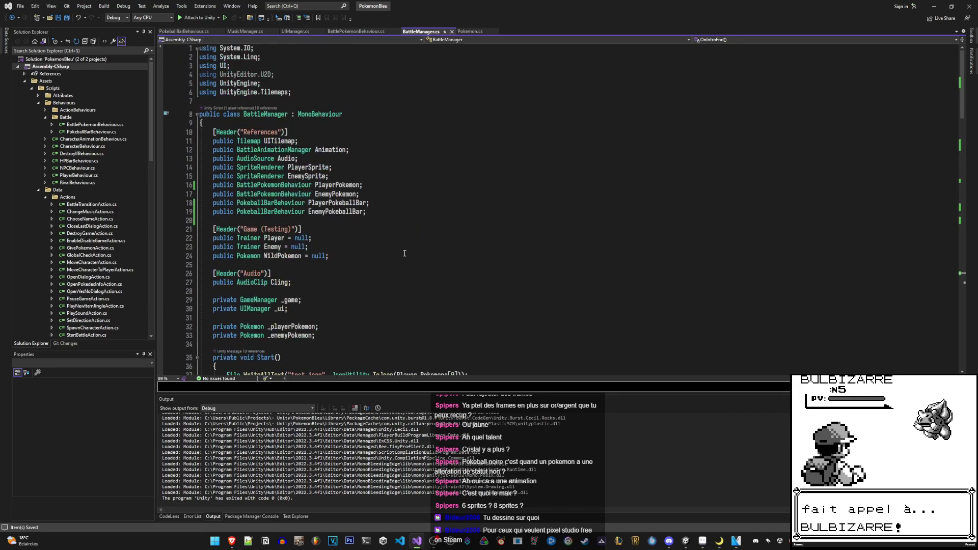
pyautogui.scroll(-7, 405, 253)
pyautogui.scroll(-5, 404, 255)
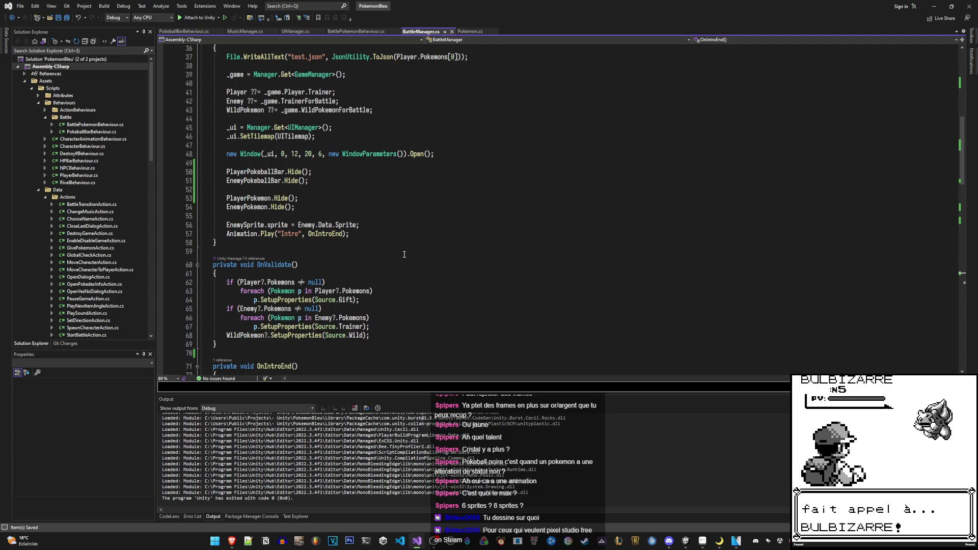
pyautogui.scroll(3, 404, 254)
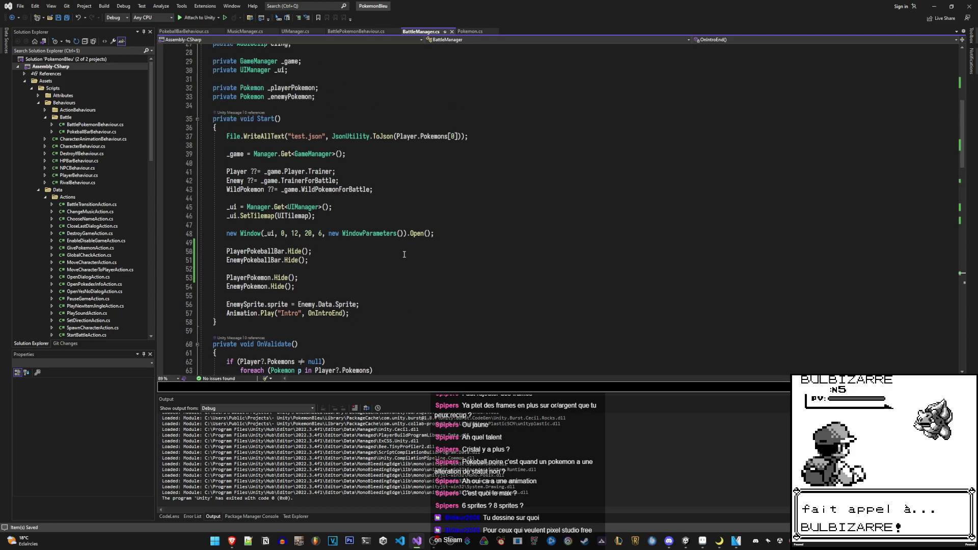
pyautogui.scroll(6, 404, 254)
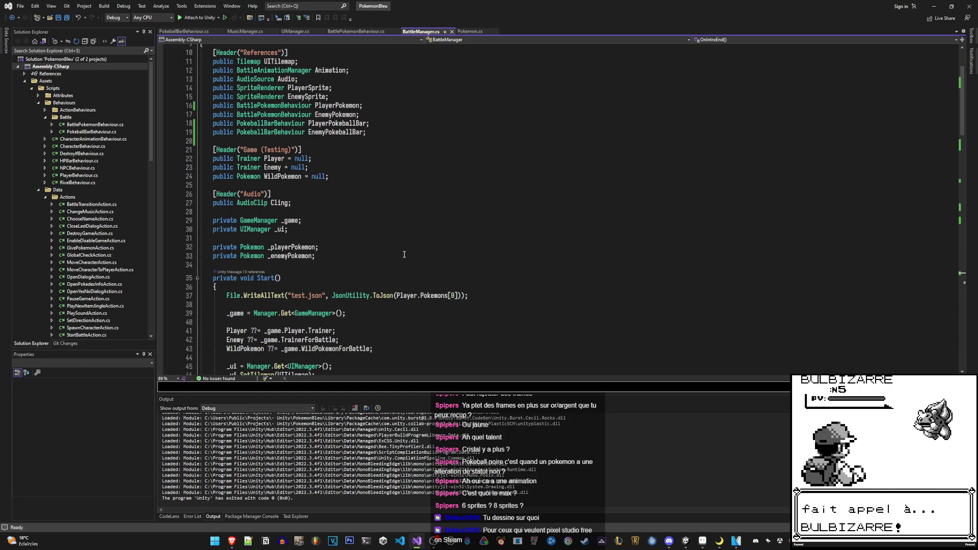
pyautogui.scroll(-5, 404, 254)
pyautogui.scroll(-4, 404, 254)
pyautogui.scroll(-10, 404, 254)
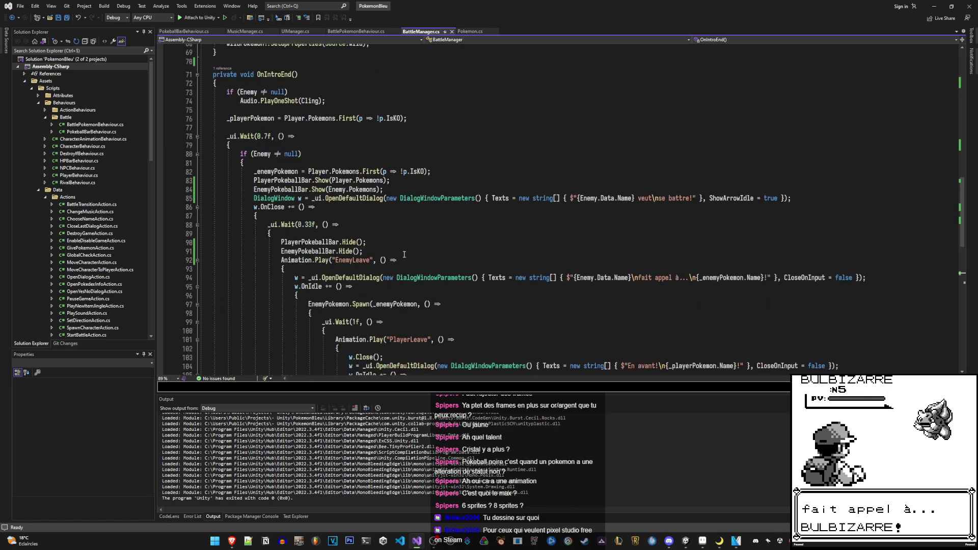
pyautogui.scroll(4, 404, 255)
pyautogui.scroll(8, 403, 254)
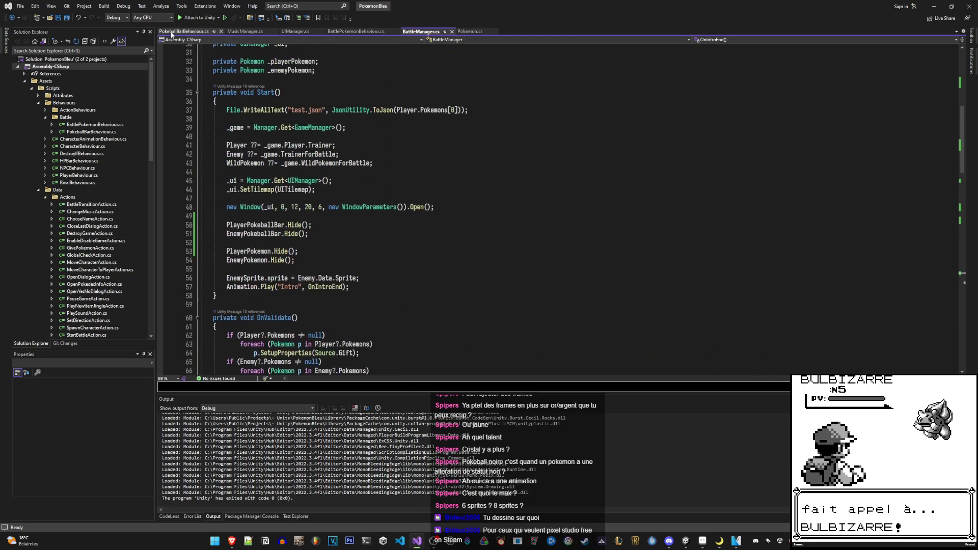
pyautogui.click(203, 32)
# Add a SetPokemons(Pokemon[] pokemons) method that assigns pokemons to _pokemons
pyautogui.scroll(-4, 438, 173)
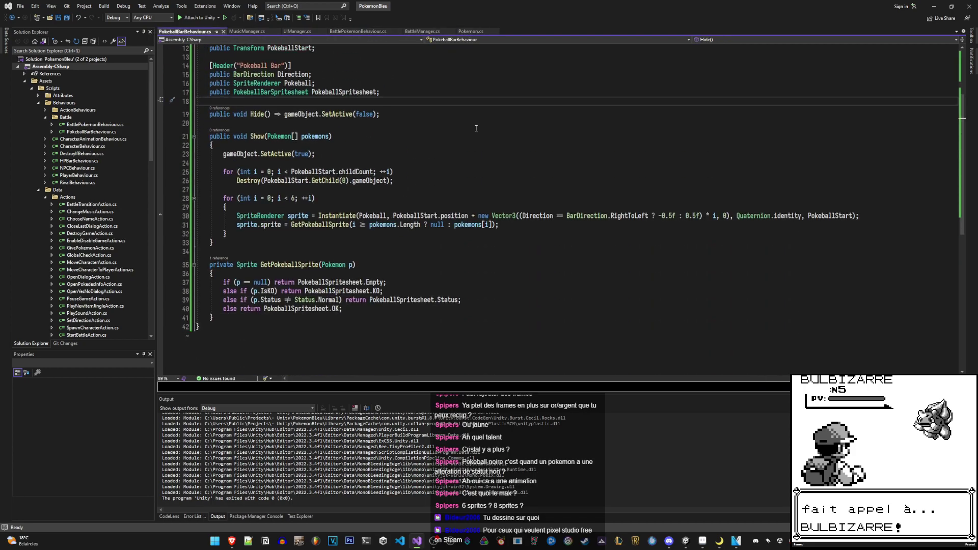
pyautogui.press('o')
pyautogui.press('Return')
pyautogui.press('Up')
pyautogui.write('public ')
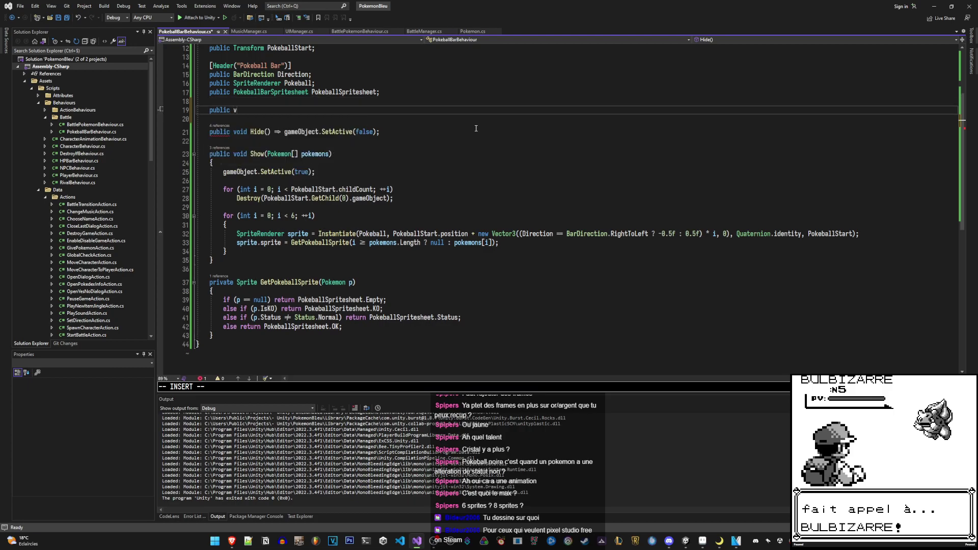
pyautogui.write('oid SetPokemons')
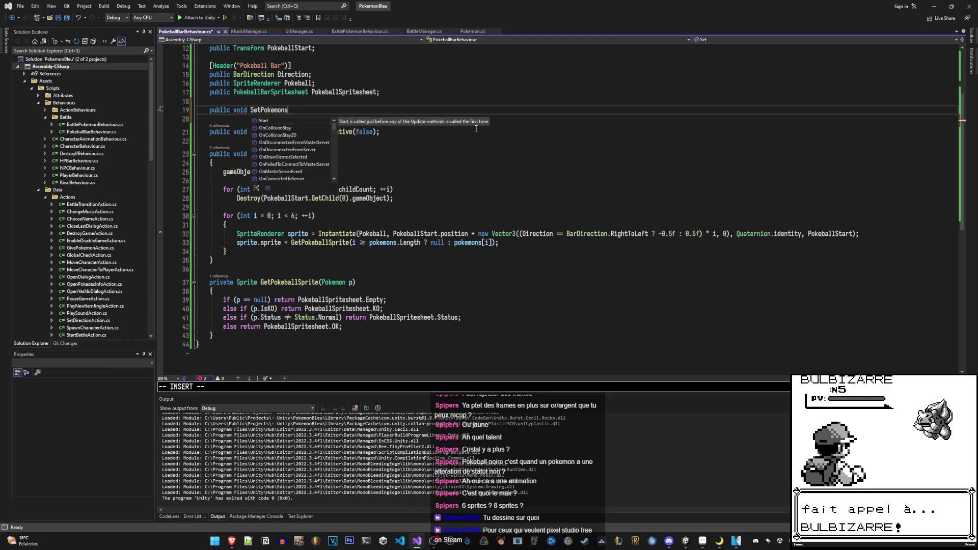
pyautogui.write('()')
pyautogui.write('okemon[] ')
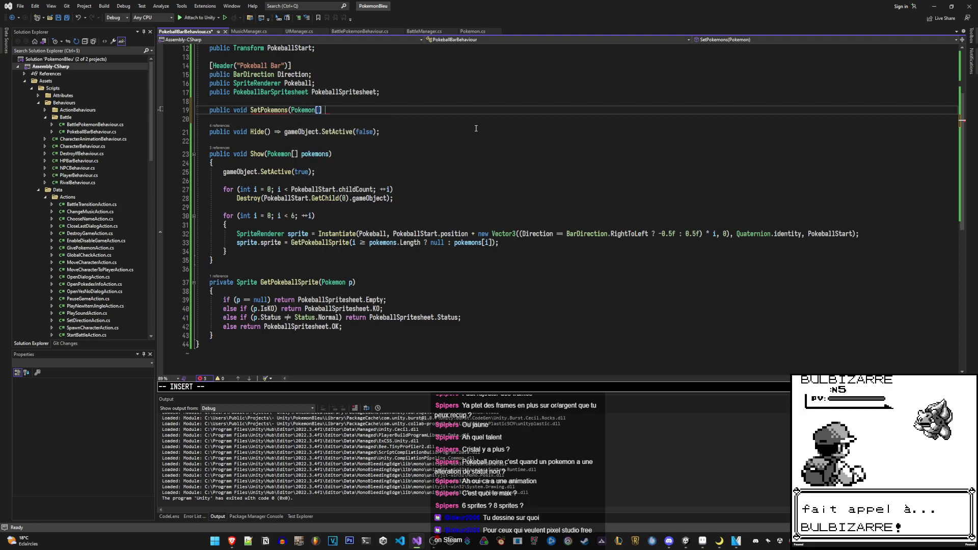
pyautogui.write('pokemons')
pyautogui.press('Return')
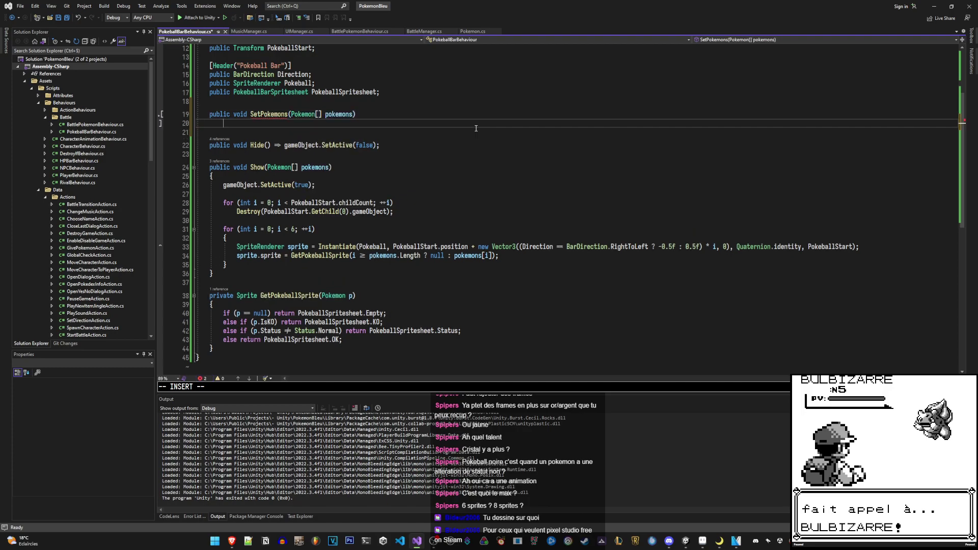
pyautogui.press('BackSpace')
pyautogui.write('=> _pok')
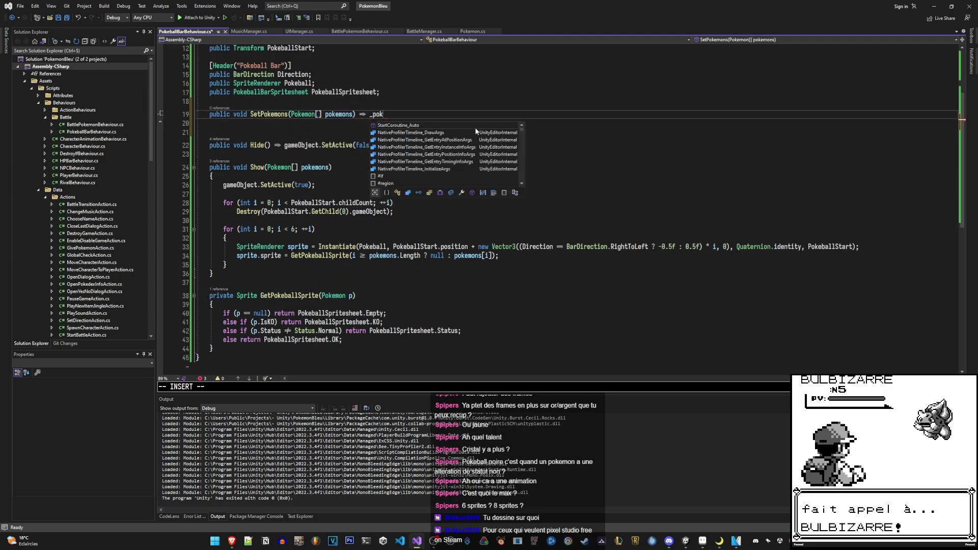
pyautogui.write('emons = pokemons;')
pyautogui.press('Escape')
pyautogui.press('k')
pyautogui.press('O')
pyautogui.hotkey('ctrl', 's')
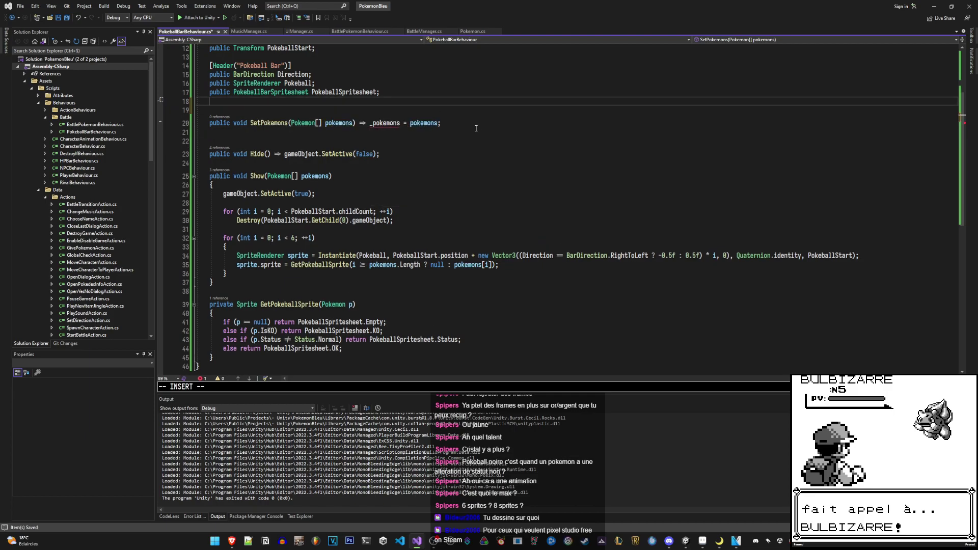
# Declare a private Pokemon[] _pokemons field and save the script
pyautogui.press('Return')
pyautogui.write('private Pokemon[]')
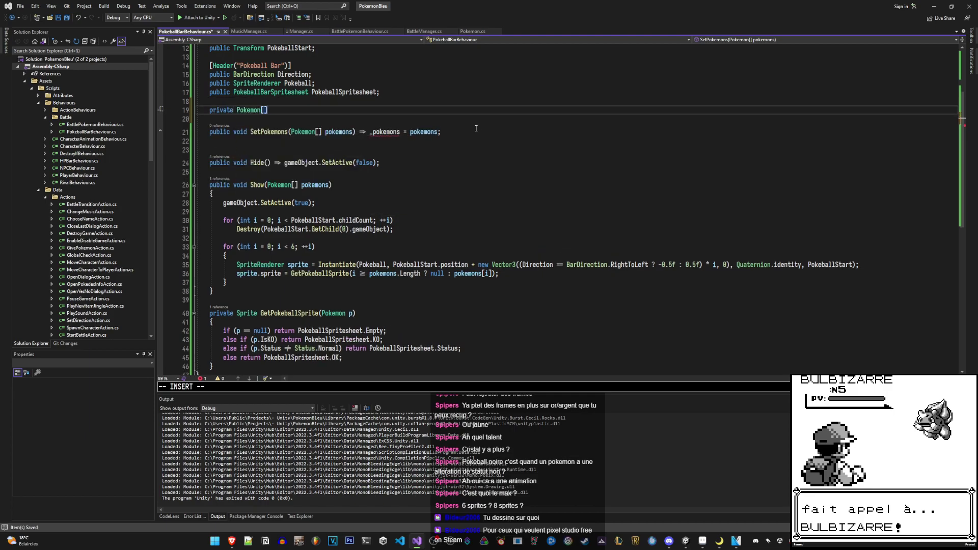
pyautogui.write(' _pokemons;')
pyautogui.press('Escape')
pyautogui.hotkey('ctrl', 's')
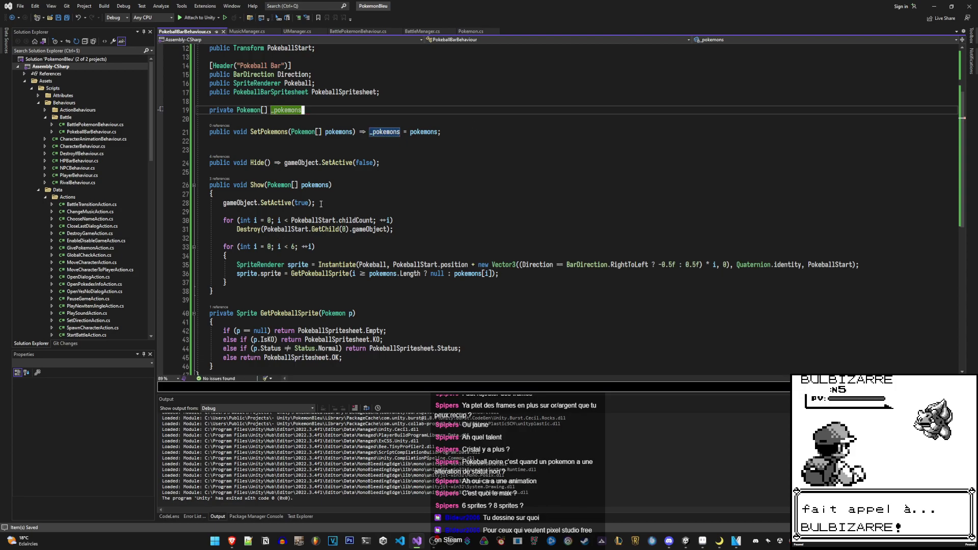
# Make Show() parameterless and have its sprite line read from _pokemons, then save
pyautogui.click(269, 184)
pyautogui.hotkey('shift', 'End')
pyautogui.press('Delete')
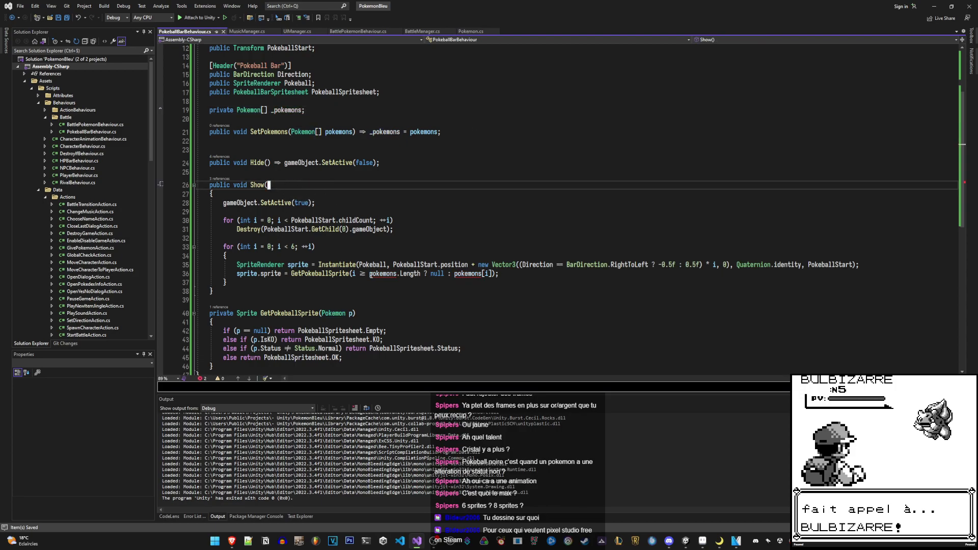
pyautogui.write(')')
pyautogui.click(371, 275)
pyautogui.press('w')
pyautogui.press('w')
pyautogui.press('w')
pyautogui.press('w')
pyautogui.press('w')
pyautogui.write('_')
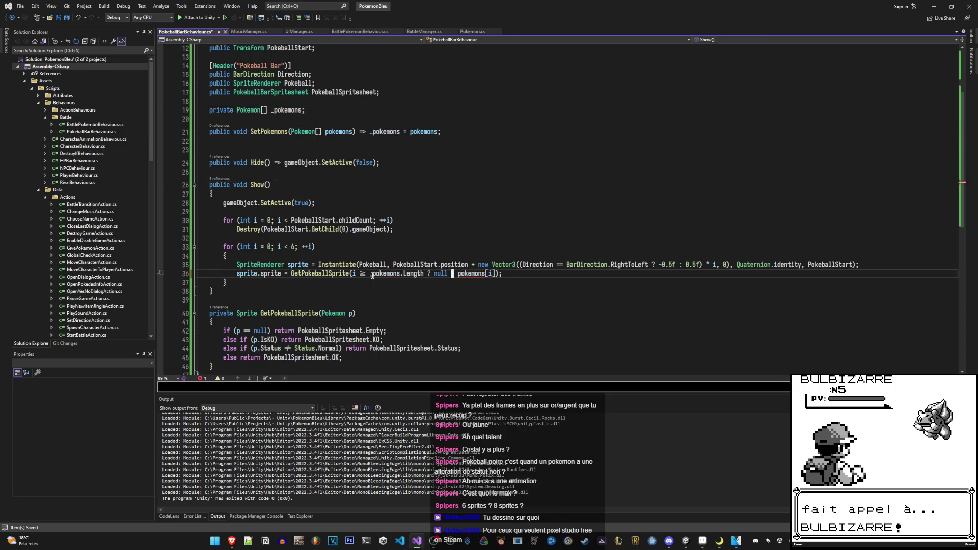
pyautogui.write('wi_')
pyautogui.press('Escape')
pyautogui.hotkey('ctrl', 's')
# Add an early 'if (_pokemons == null) return;' check in Show() after the cleanup loop
pyautogui.click(211, 194)
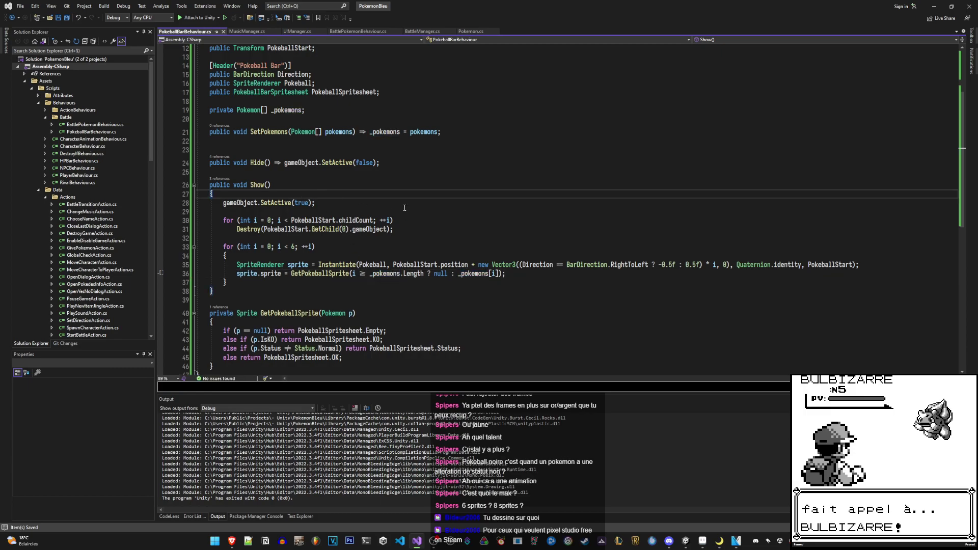
pyautogui.press('j')
pyautogui.press('$')
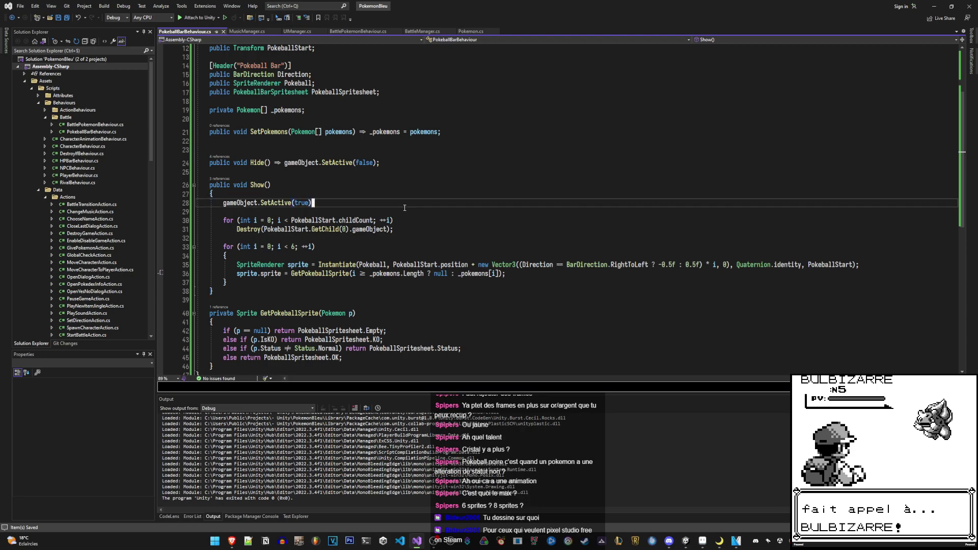
pyautogui.click(423, 239)
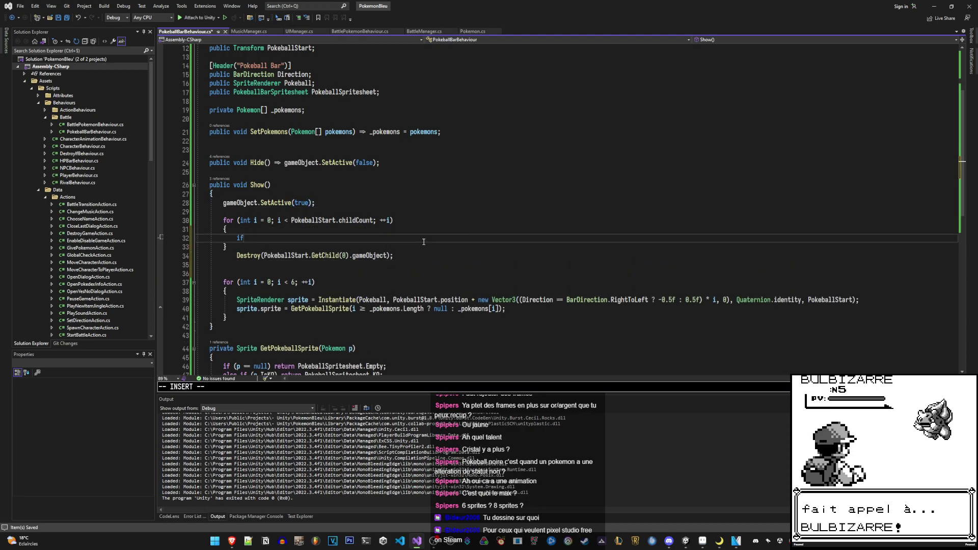
pyautogui.press('O')
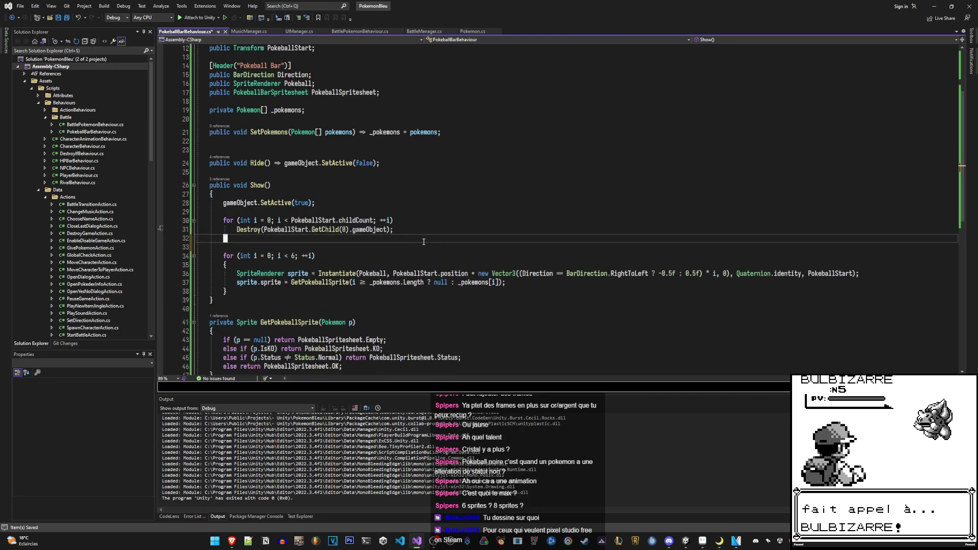
pyautogui.press('o')
pyautogui.press('Return')
pyautogui.write('if (')
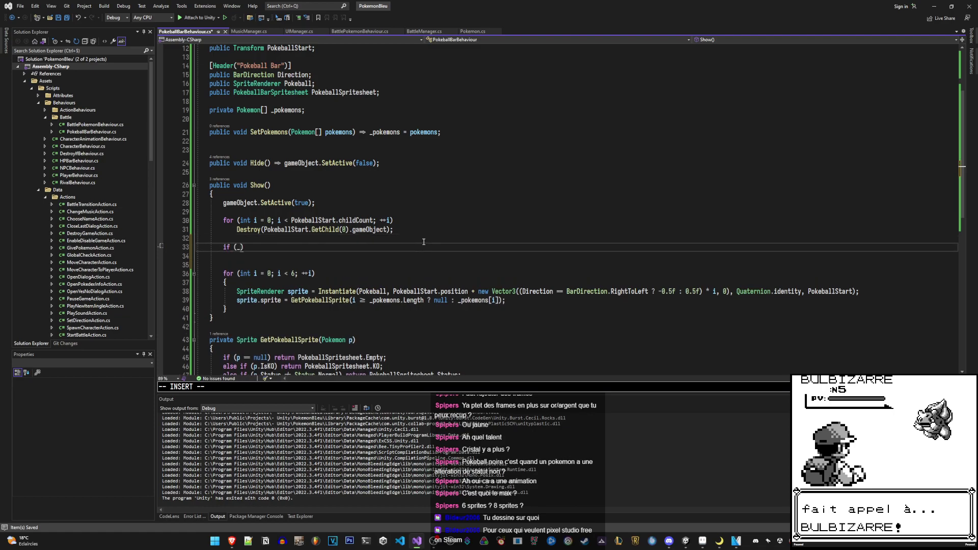
pyautogui.write('_pokemons == ull')
pyautogui.press('BackSpace')
pyautogui.press('BackSpace')
pyautogui.press('BackSpace')
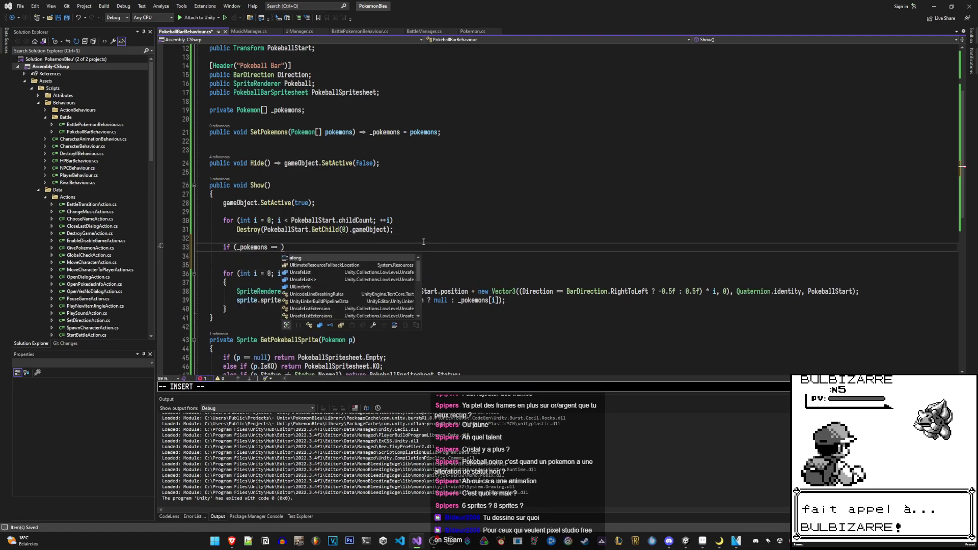
pyautogui.write('null) return;')
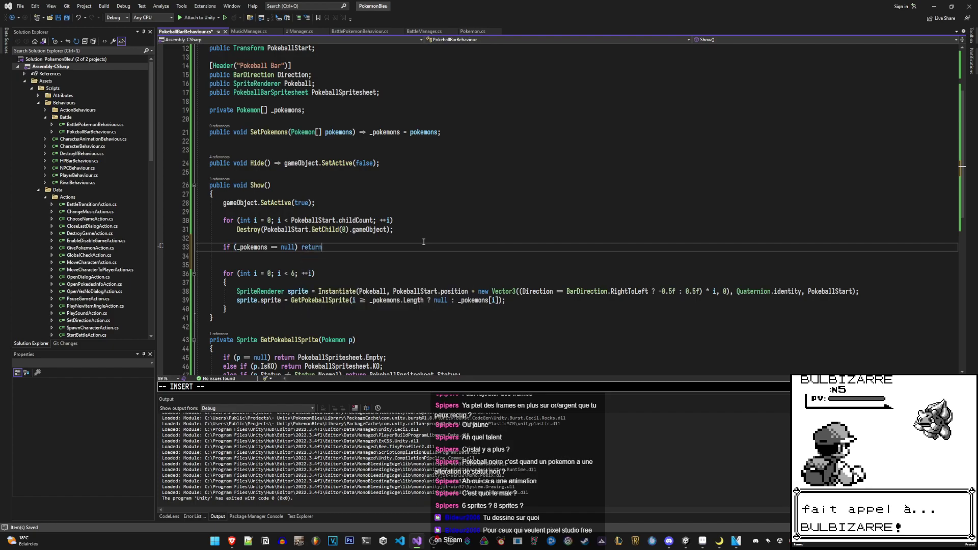
pyautogui.press('Escape')
pyautogui.press('j')
pyautogui.press('d')
pyautogui.press('d')
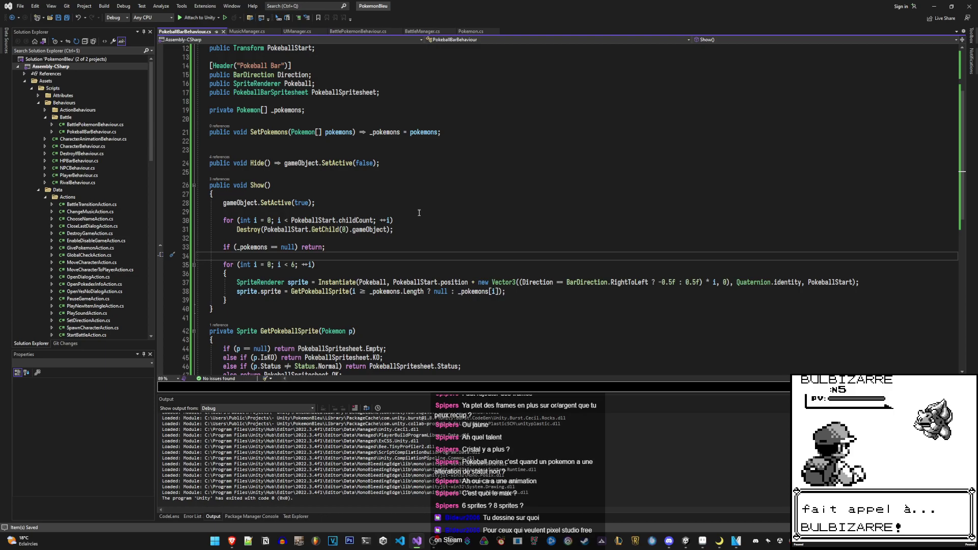
# Delete the extra blank line after SetPokemons and return to BattleManager.cs
pyautogui.scroll(-3, 419, 212)
pyautogui.scroll(5, 416, 226)
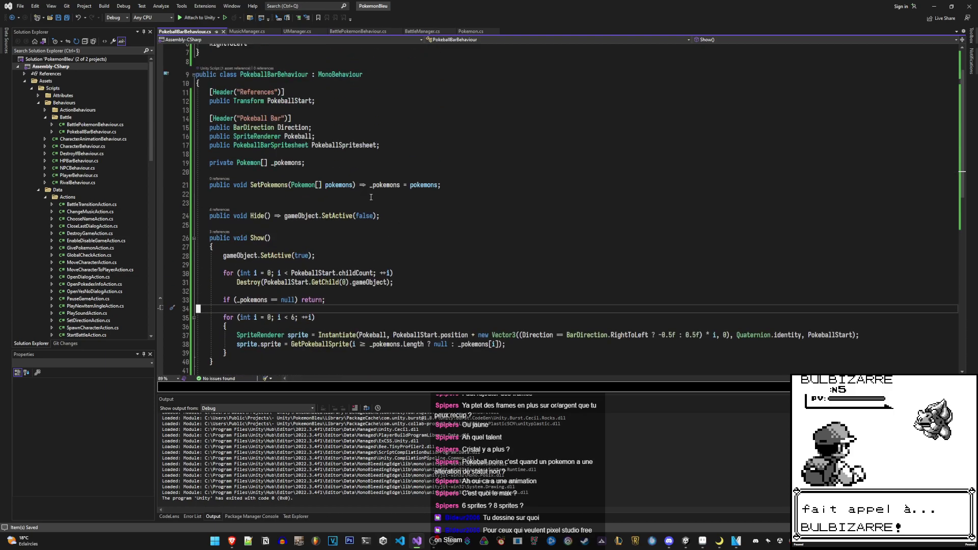
pyautogui.click(371, 197)
pyautogui.press('Delete')
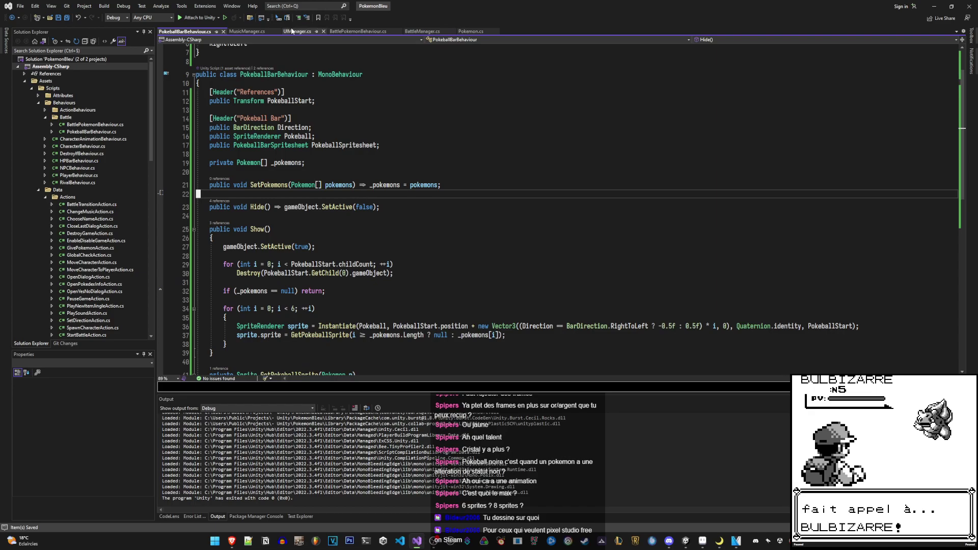
pyautogui.click(422, 32)
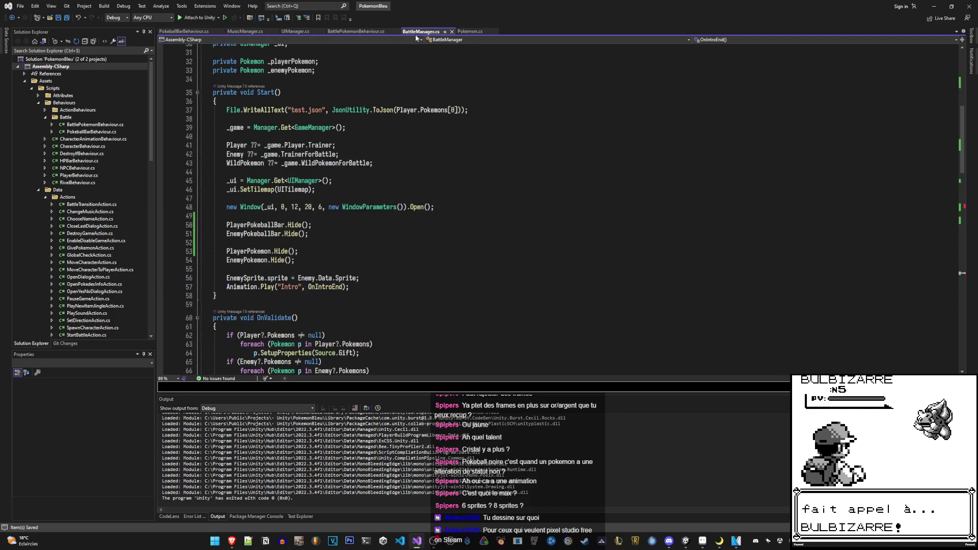
# In Start(), add PlayerPokeballBar.SetPokemons(Player.Pokemons) and EnemyPokeballBar.SetPokemons(Enemy.Pokemons)
pyautogui.click(399, 222)
pyautogui.write('O')
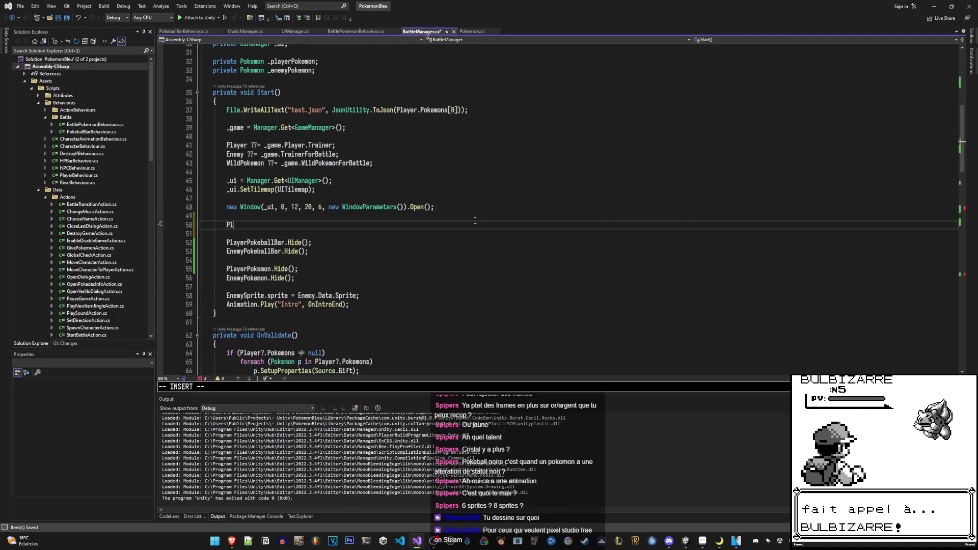
pyautogui.write('PlayerP')
pyautogui.press('Tab')
pyautogui.write('.')
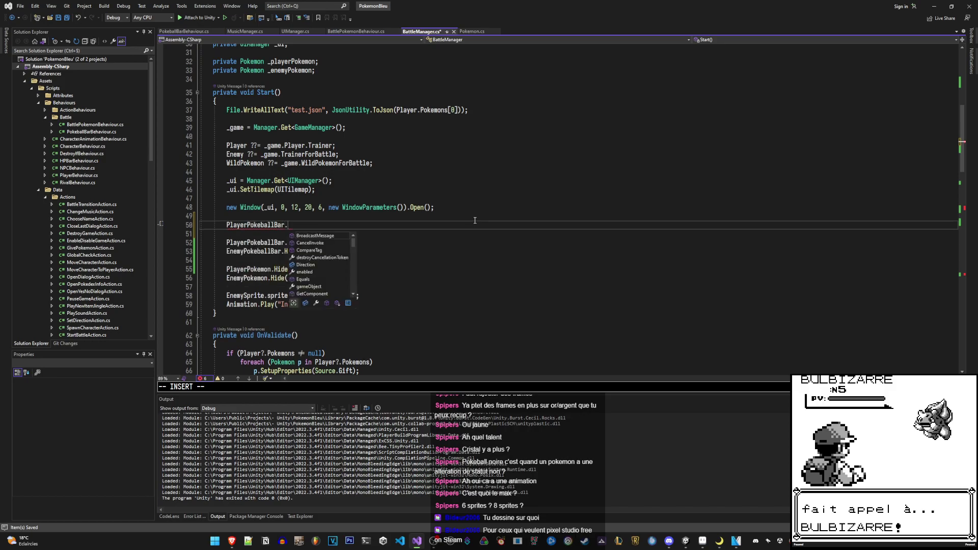
pyautogui.write('Set')
pyautogui.press('Tab')
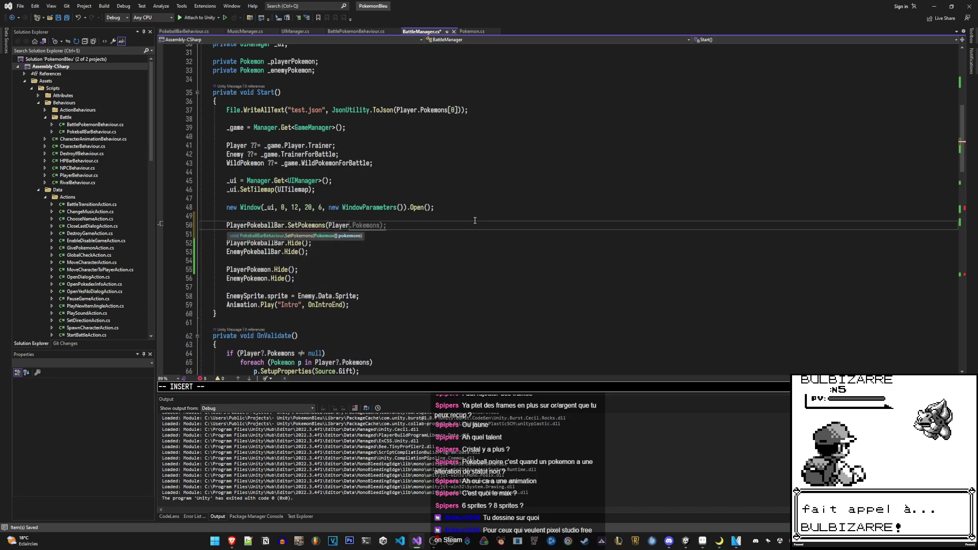
pyautogui.write('(Player.Pokemons);')
pyautogui.press('Return')
pyautogui.write('EnemyP')
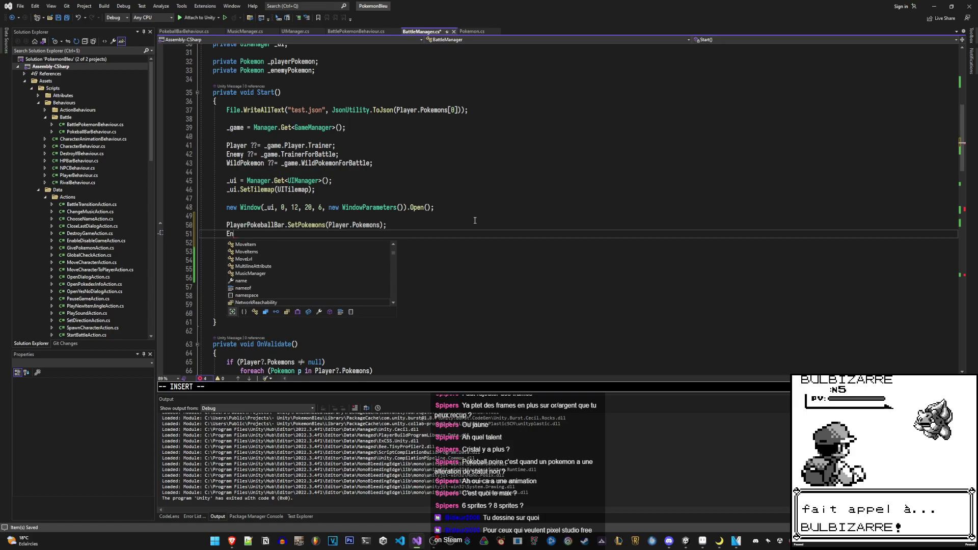
pyautogui.press('Tab')
pyautogui.write('.Set')
pyautogui.press('Tab')
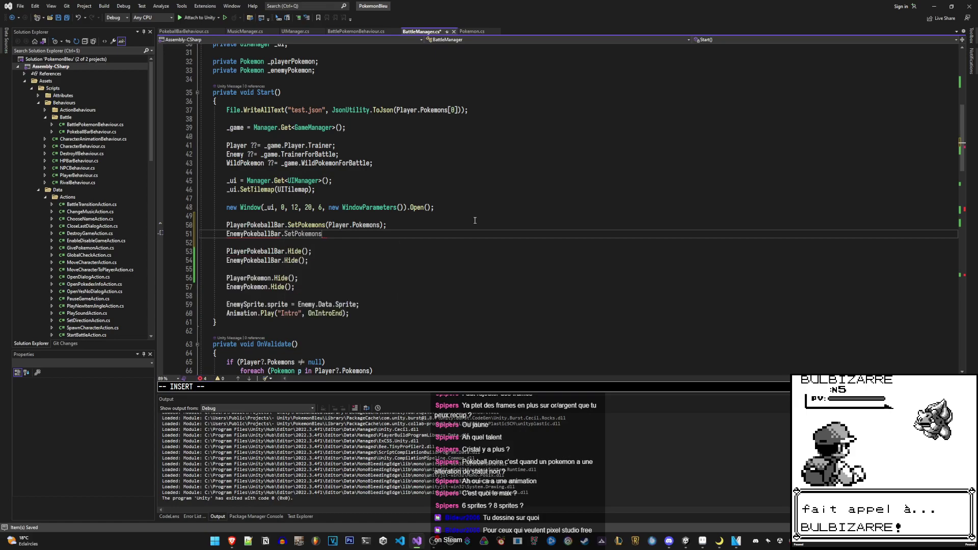
pyautogui.write('(Enemy.Pokemons')
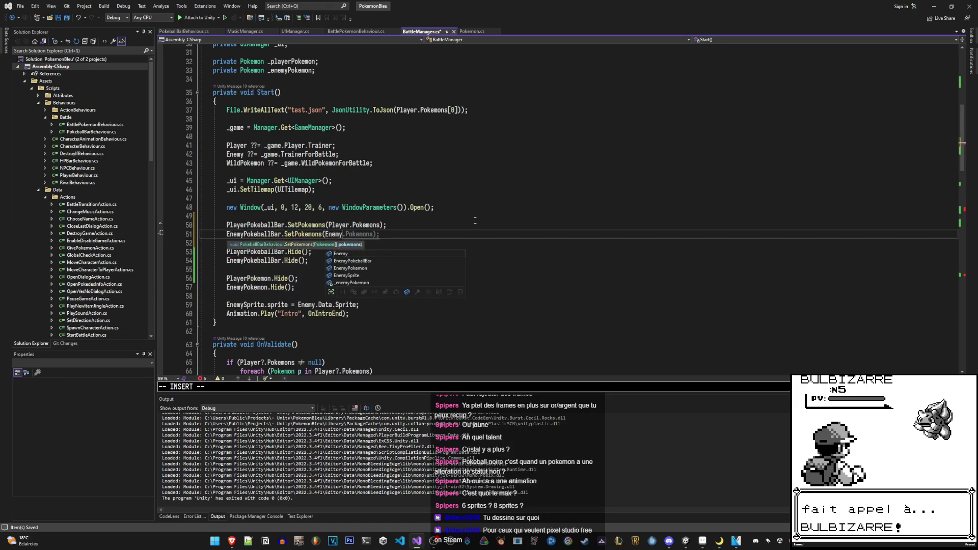
pyautogui.press('Escape')
pyautogui.write(';')
# Remove the blank line below the new calls and select the two pokeball bar field declarations
pyautogui.press('Escape')
pyautogui.press('j')
pyautogui.press('d')
pyautogui.press('d')
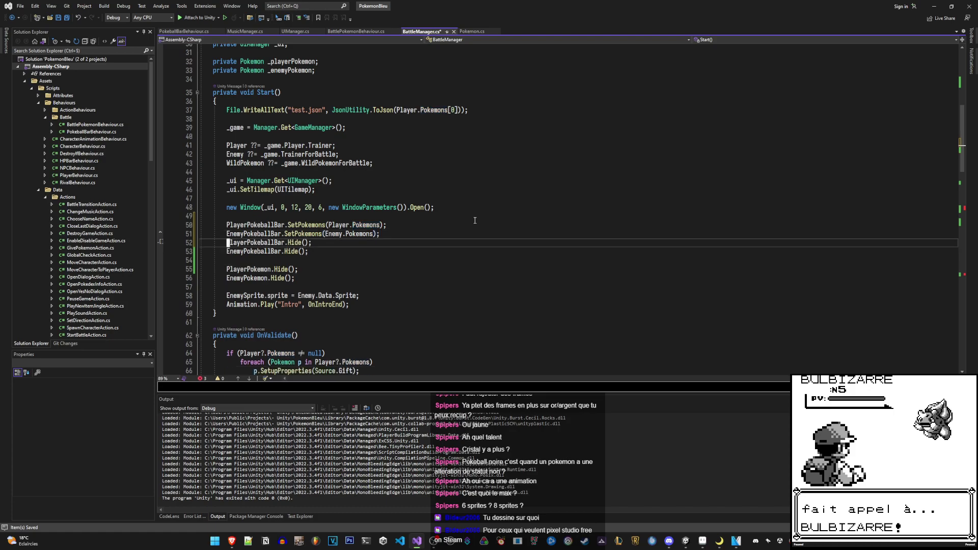
pyautogui.press('k')
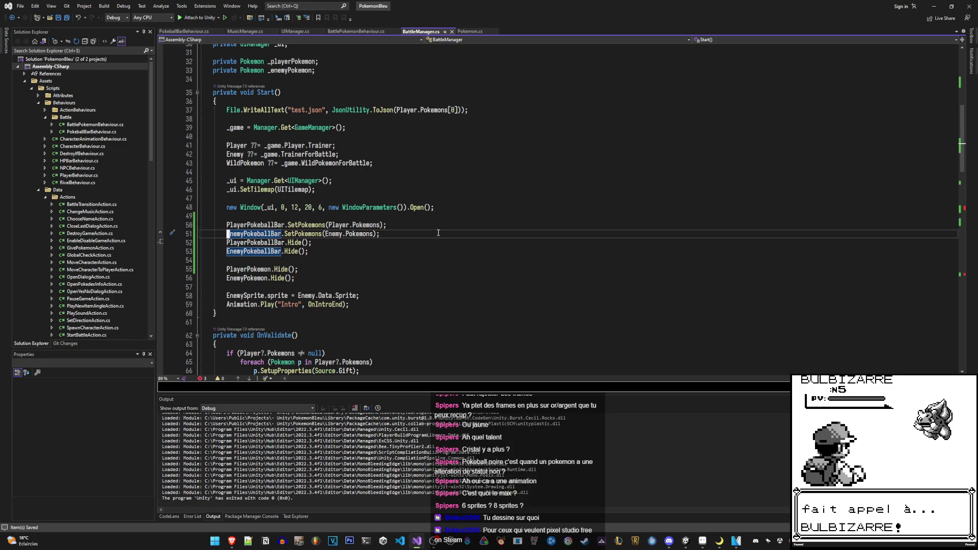
pyautogui.press('g')
pyautogui.press('d')
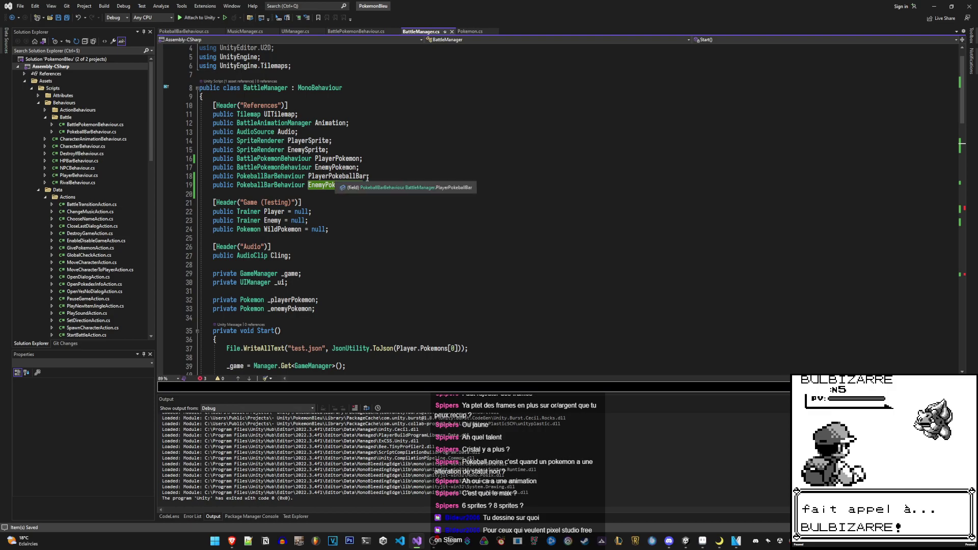
pyautogui.moveTo(368, 183); pyautogui.dragTo(117, 178)
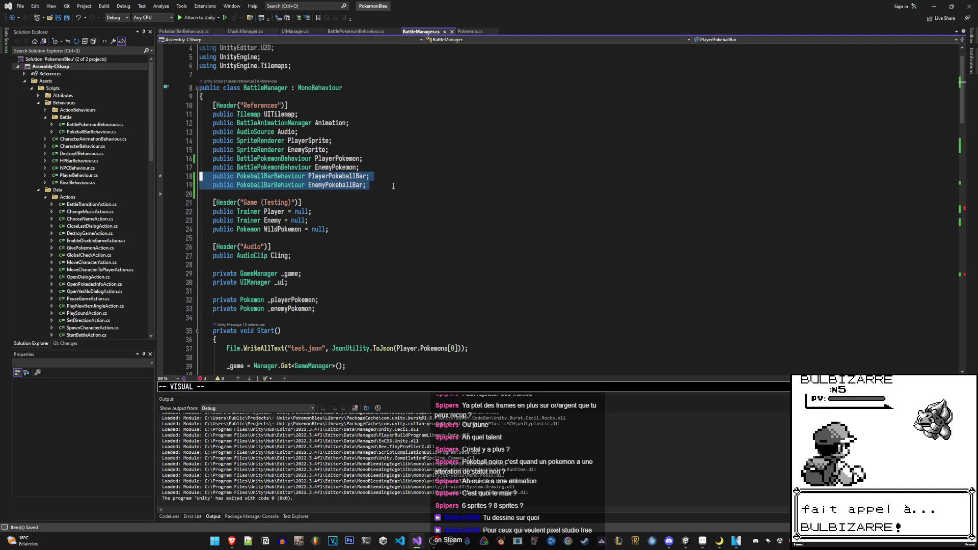
# Follow the Unity console error to the Show calls, strip their arguments, and save
pyautogui.click(686, 540)
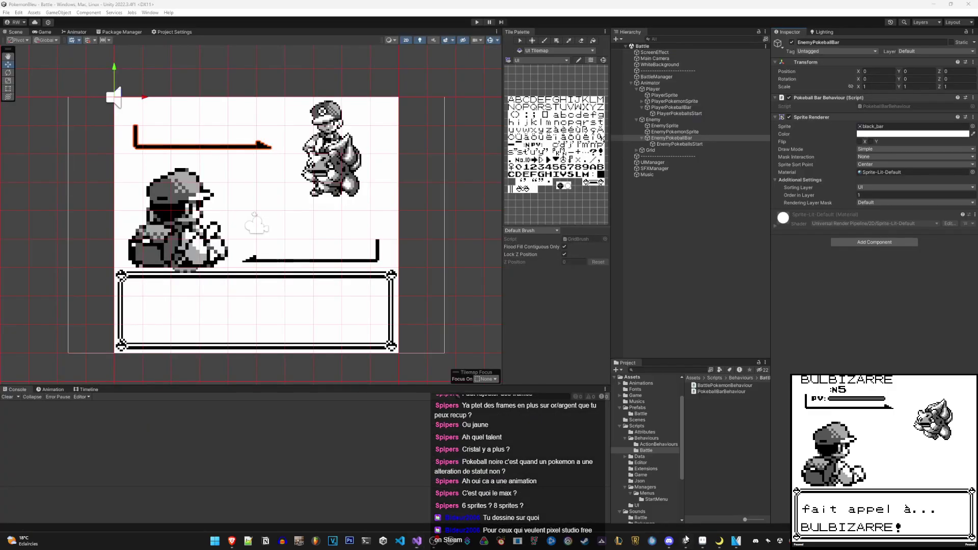
pyautogui.doubleClick(256, 420)
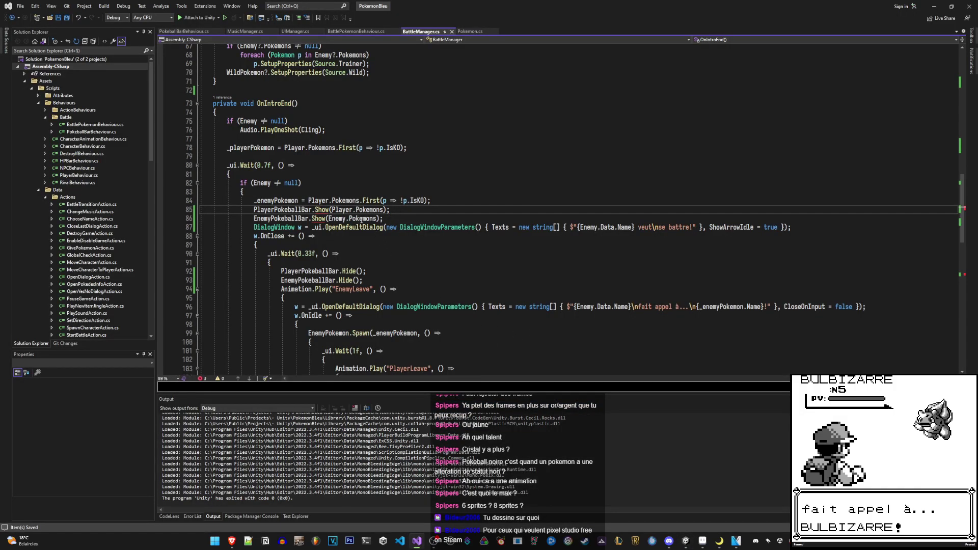
pyautogui.click(347, 213)
pyautogui.hotkey('ctrl', 'shift', 'Right')
pyautogui.hotkey('ctrl', 'shift', 'Right')
pyautogui.hotkey('ctrl', 'shift', 'Right')
pyautogui.press('Delete')
pyautogui.press('Down')
pyautogui.hotkey('ctrl', 'shift', 'Right')
pyautogui.hotkey('ctrl', 'shift', 'Right')
pyautogui.hotkey('ctrl', 'shift', 'Right')
pyautogui.press('Delete')
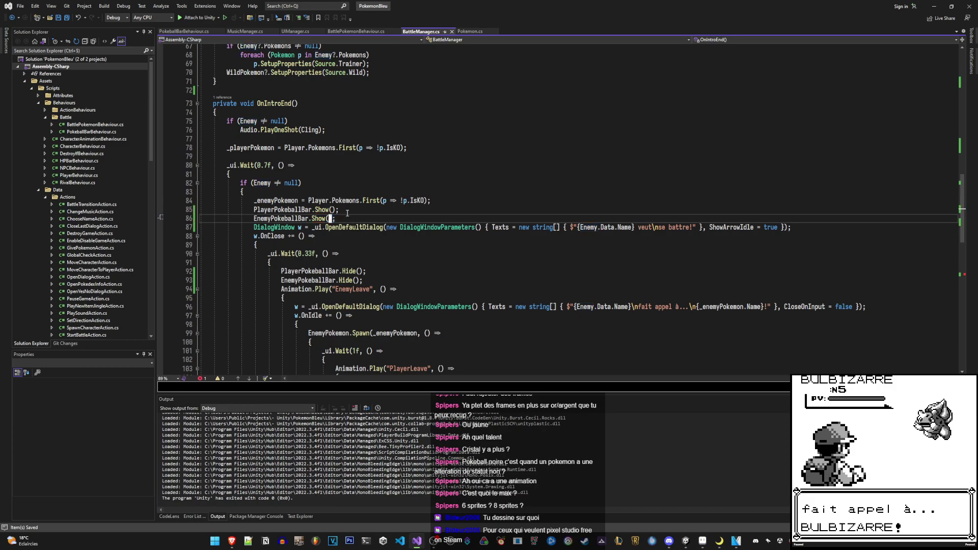
pyautogui.scroll(-9, 347, 213)
pyautogui.scroll(-2, 347, 213)
pyautogui.click(368, 232)
pyautogui.hotkey('ctrl', 'BackSpace')
pyautogui.write('PlayerPokeballBar.Show();')
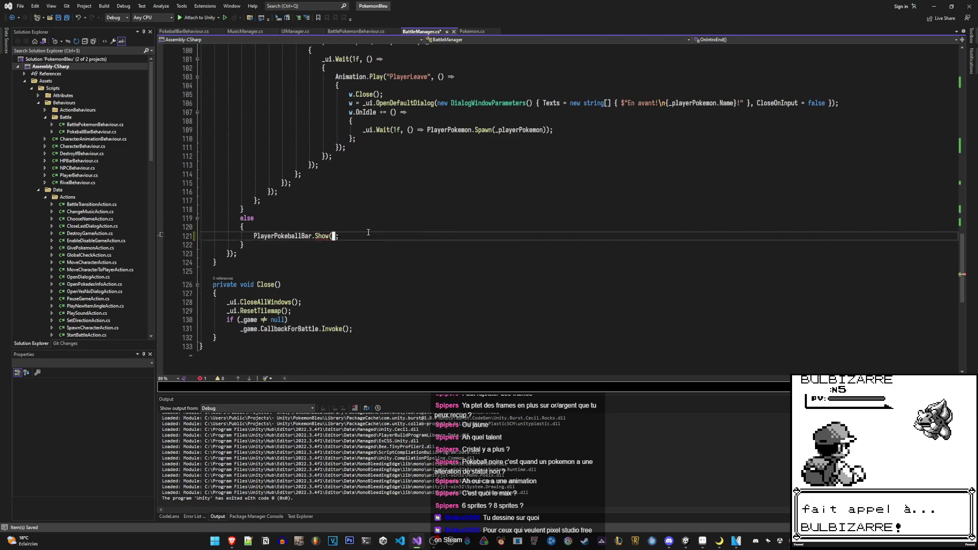
pyautogui.hotkey('ctrl', 's')
# Scroll back up through BattleManager.cs and return to Unity to reload the scripts
pyautogui.scroll(14, 408, 235)
pyautogui.scroll(5, 413, 236)
pyautogui.scroll(2, 414, 236)
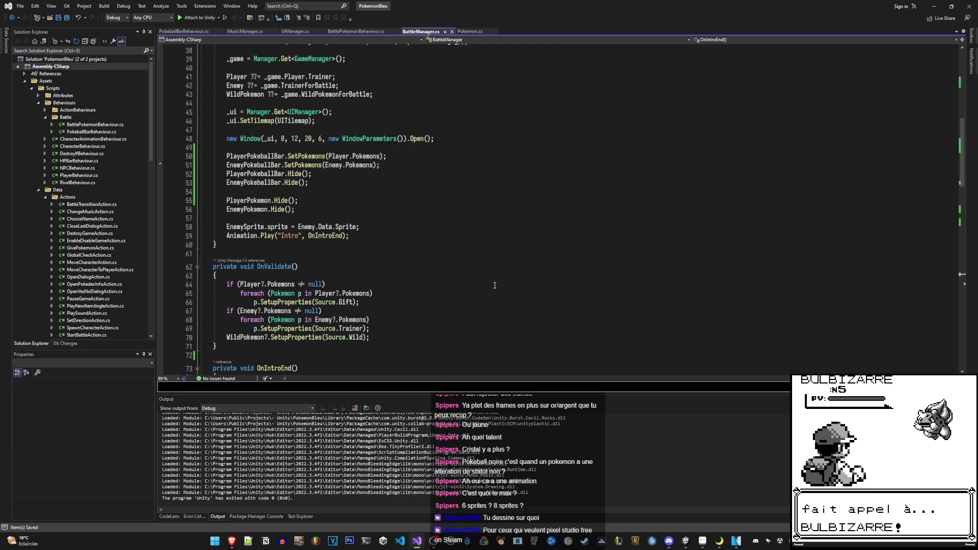
pyautogui.scroll(3, 495, 286)
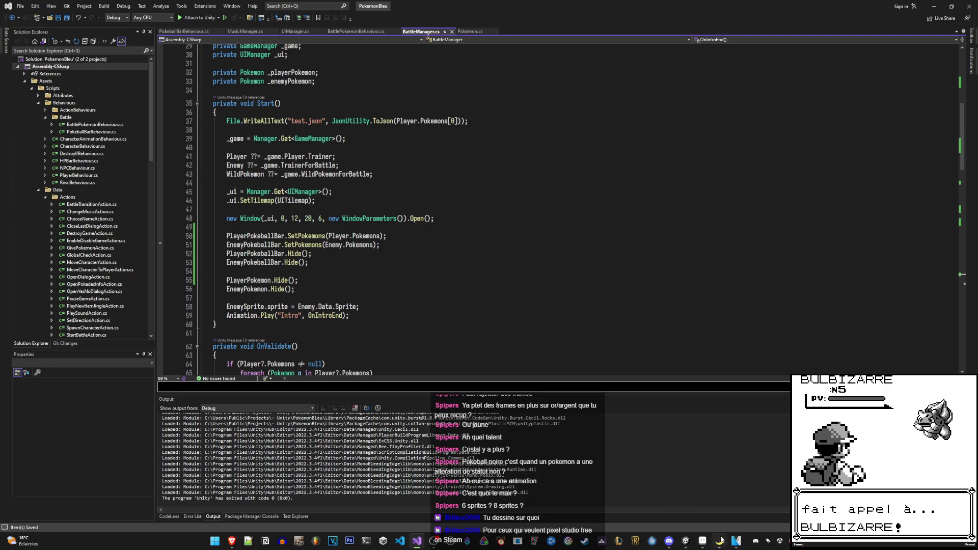
pyautogui.click(685, 541)
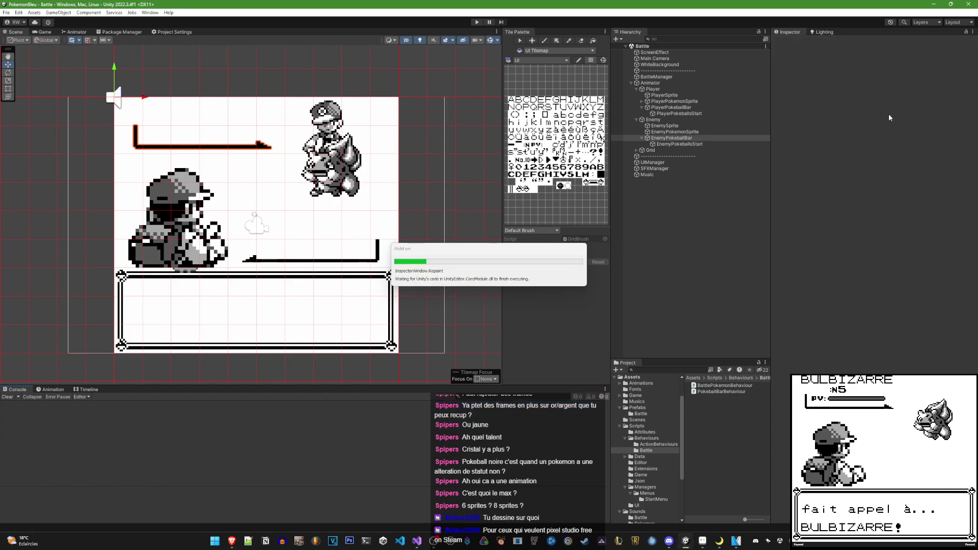
# Give EnemyPokeballBar EnemyPokeballsStart, Right To Left, the [Pokeball] prefab and PokeballBarSpritesheet
pyautogui.click(733, 143)
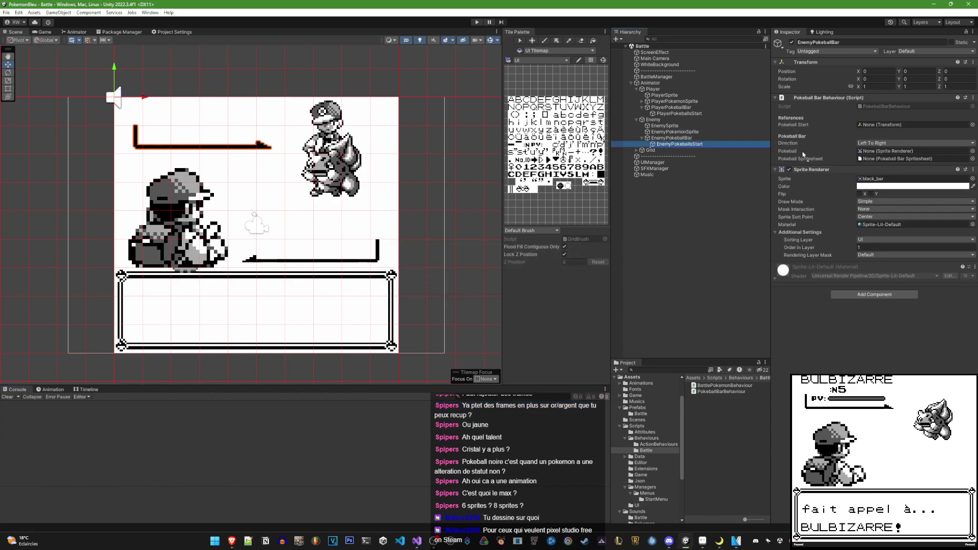
pyautogui.moveTo(804, 154); pyautogui.dragTo(897, 125)
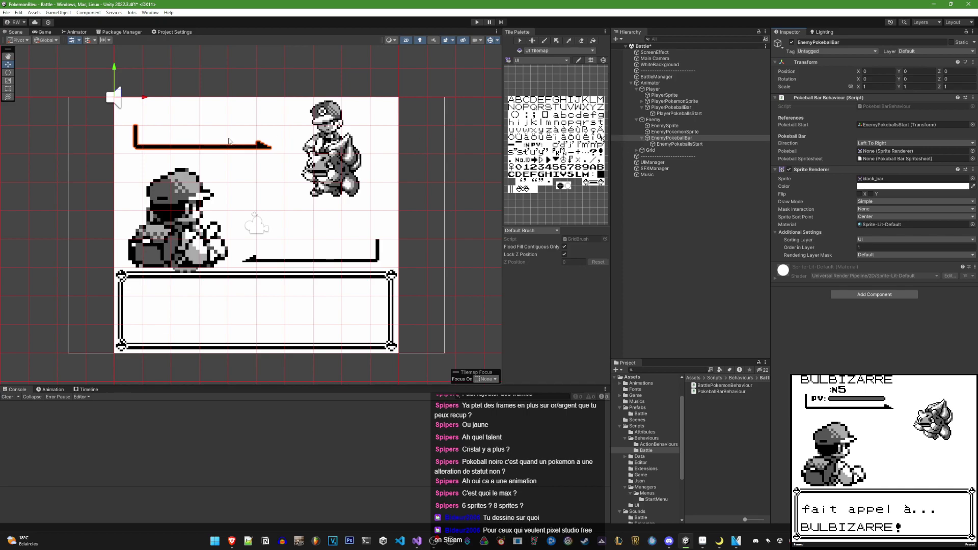
pyautogui.click(880, 144)
pyautogui.click(884, 160)
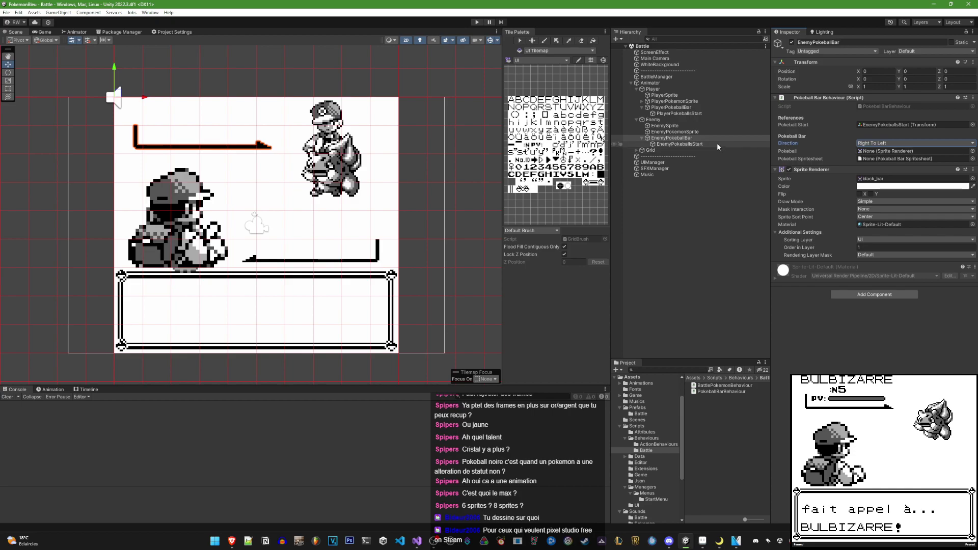
pyautogui.click(641, 413)
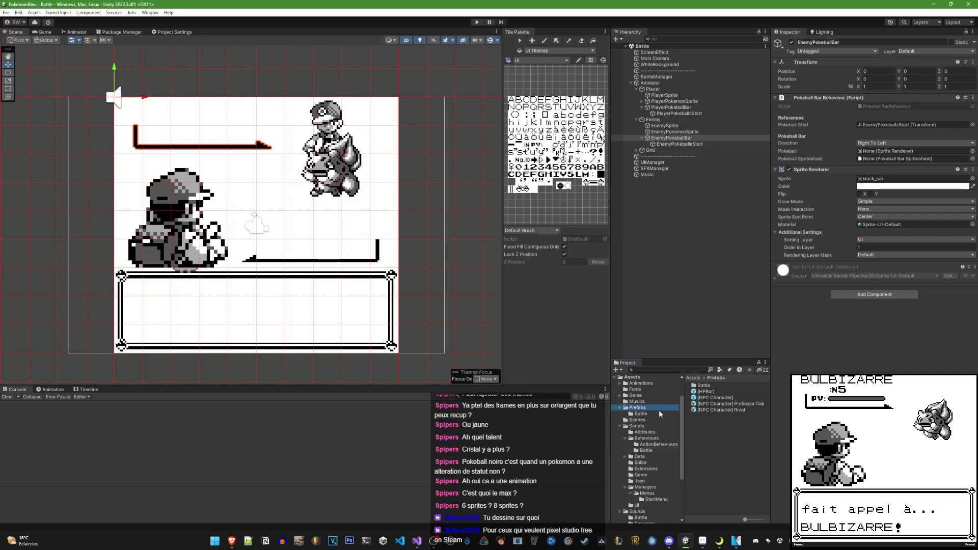
pyautogui.moveTo(708, 385); pyautogui.dragTo(912, 152)
pyautogui.click(972, 159)
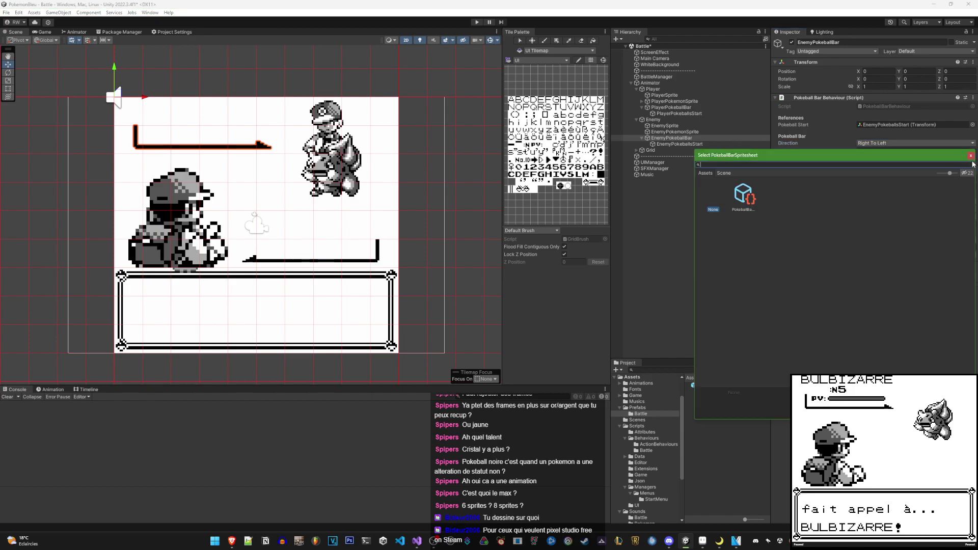
pyautogui.doubleClick(744, 196)
# Copy the bar component onto PlayerPokeballBar with PlayerPokeballsStart and Left To Right direction
pyautogui.rightClick(806, 98)
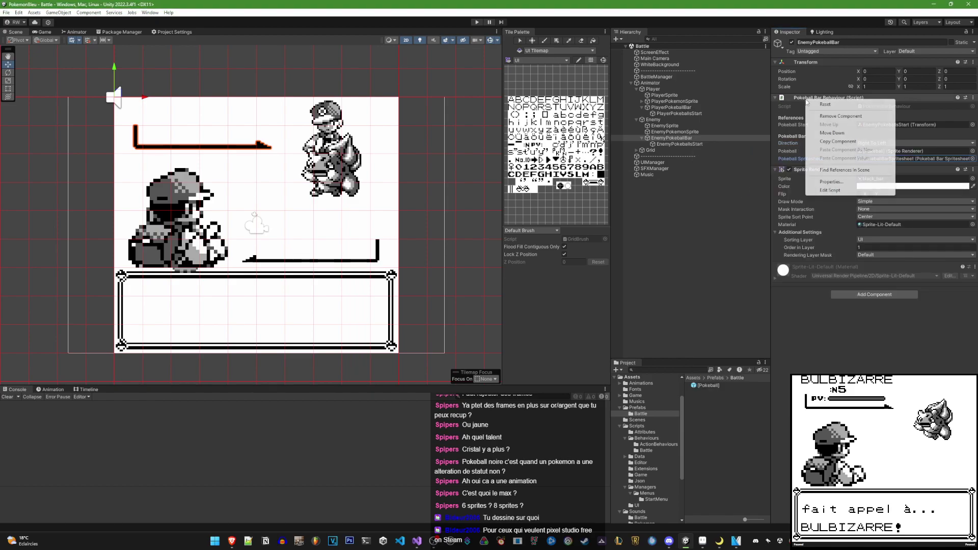
pyautogui.click(860, 142)
pyautogui.click(698, 107)
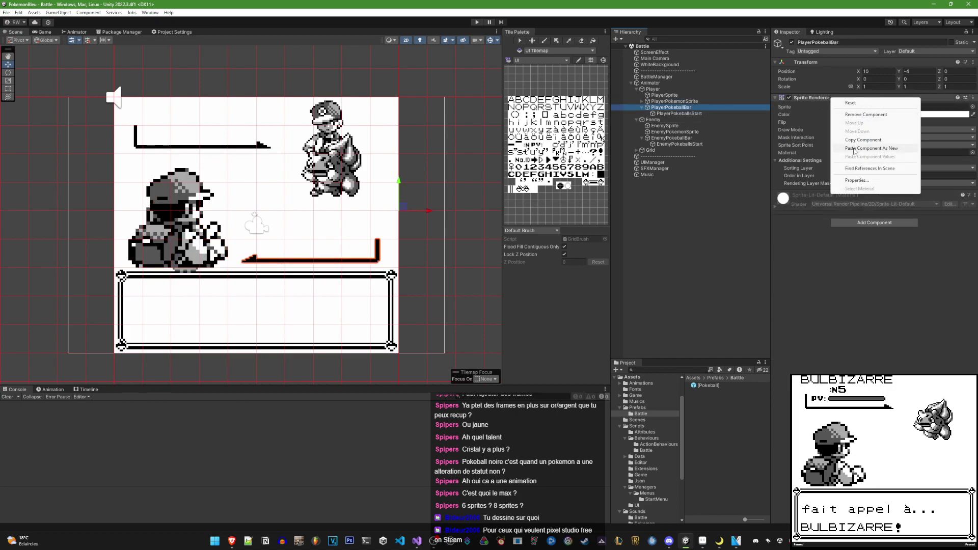
pyautogui.click(866, 148)
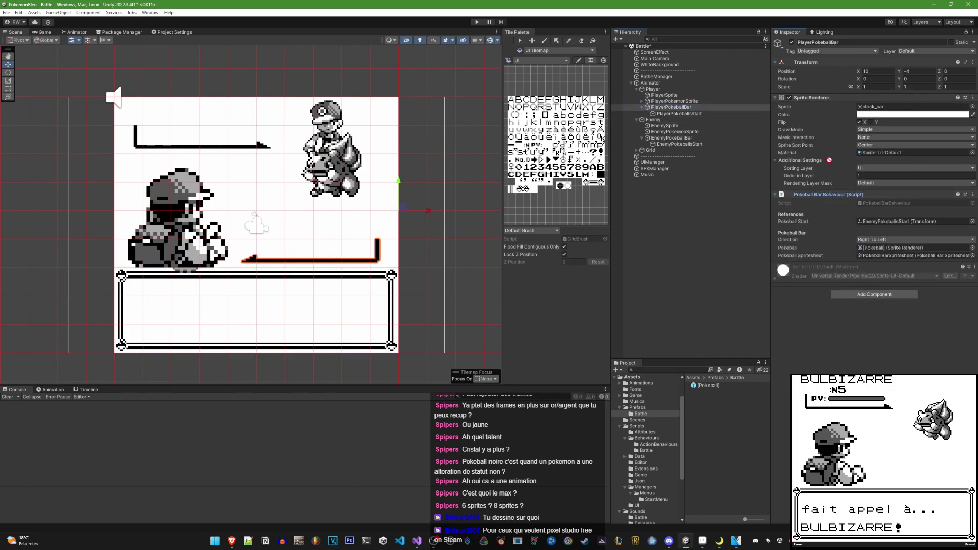
pyautogui.moveTo(827, 194); pyautogui.dragTo(831, 96)
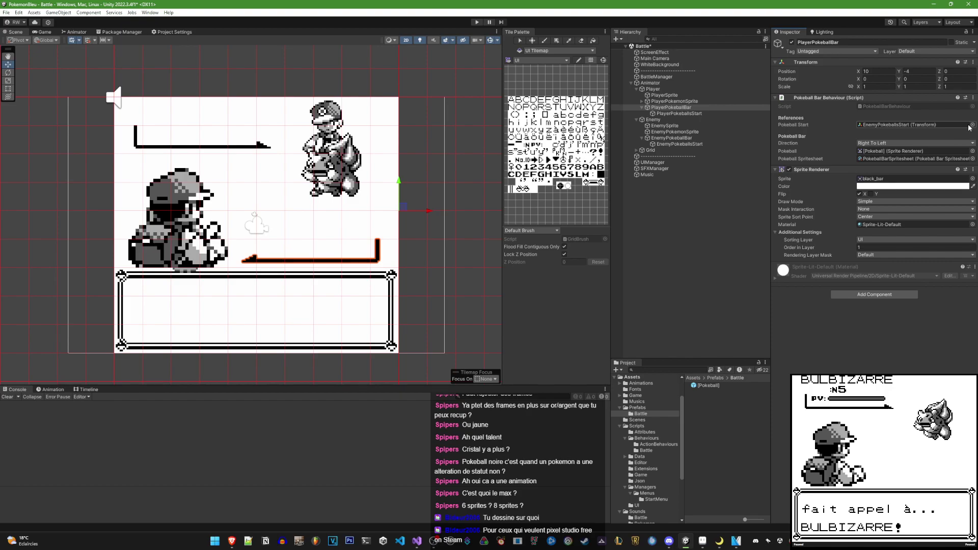
pyautogui.moveTo(679, 113); pyautogui.dragTo(911, 125)
pyautogui.click(889, 143)
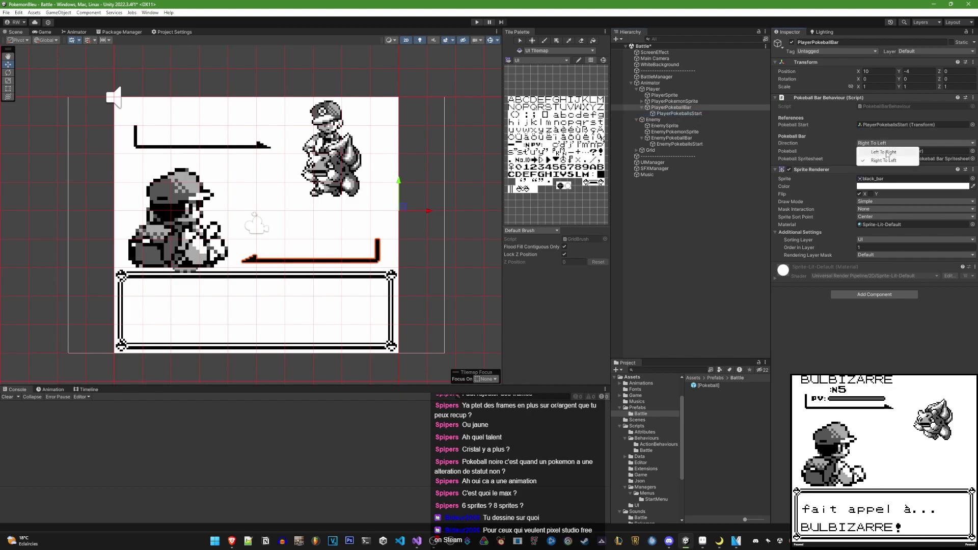
pyautogui.click(886, 152)
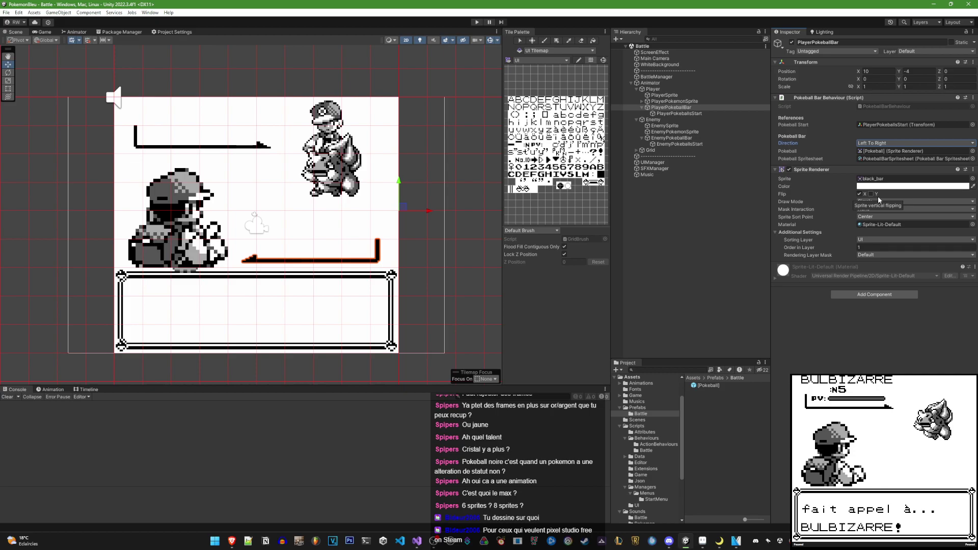
# Compare the EnemyPokeballBar and PlayerPokeballBar settings, then select BattleManager
pyautogui.click(678, 137)
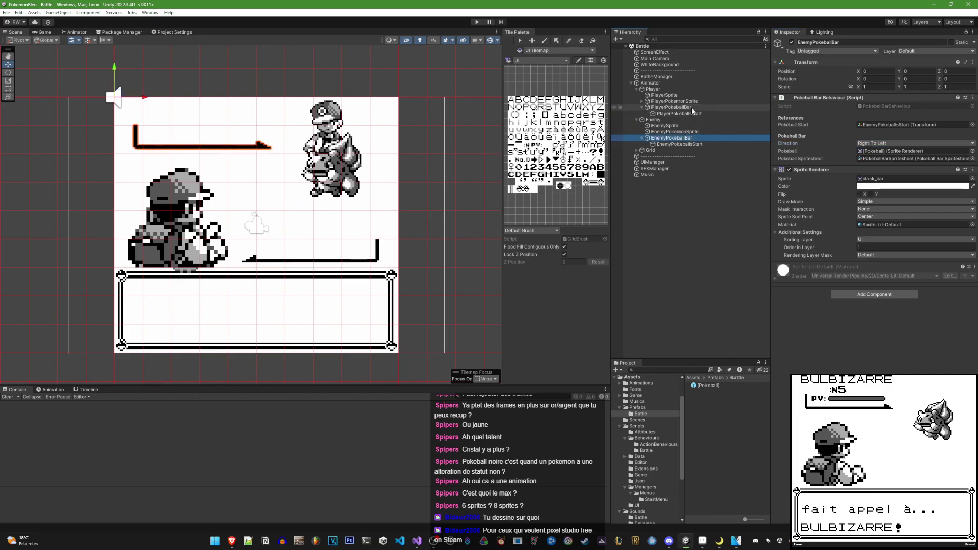
pyautogui.click(682, 107)
pyautogui.click(690, 138)
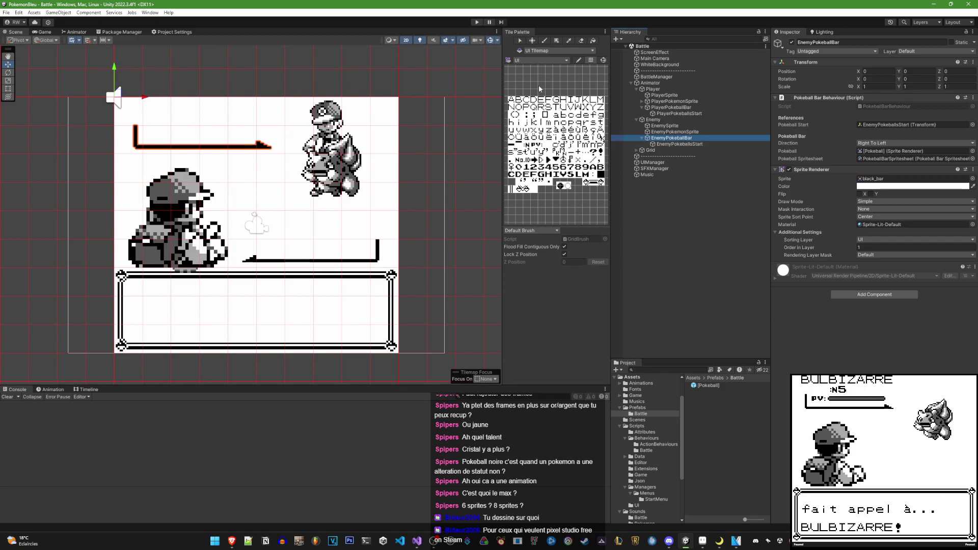
pyautogui.click(687, 76)
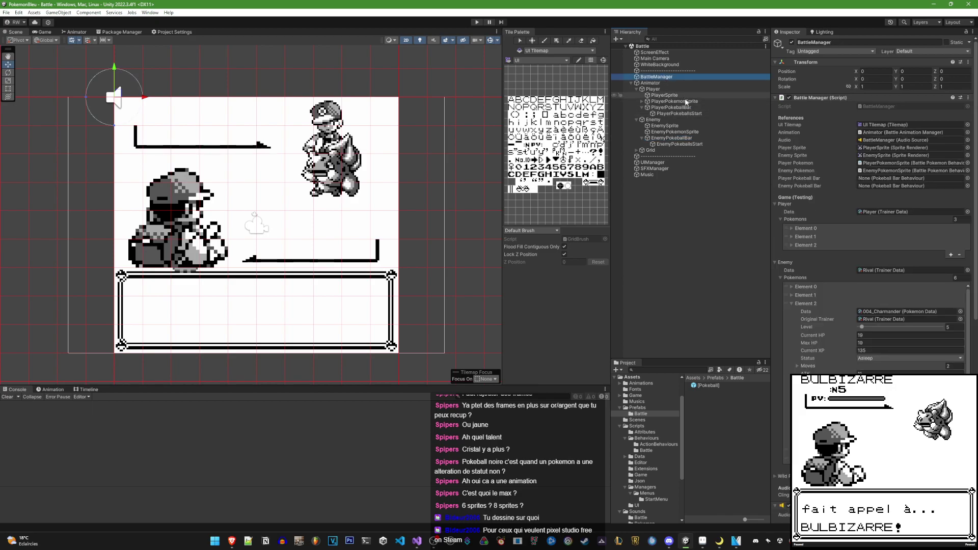
# Assign PlayerPokeballBar and EnemyPokeballBar to BattleManager, then play-test the battle intro and stop
pyautogui.moveTo(693, 108); pyautogui.dragTo(896, 178)
pyautogui.moveTo(671, 137); pyautogui.dragTo(898, 186)
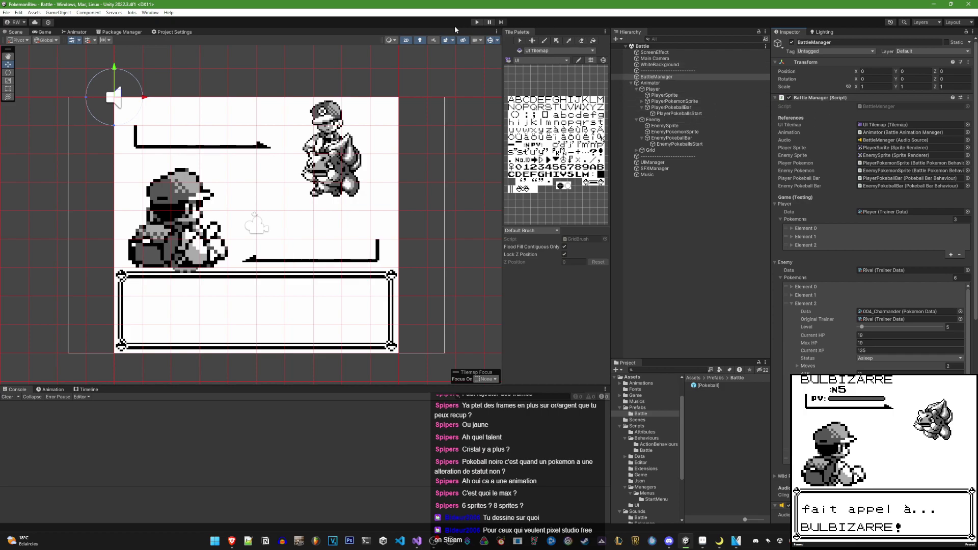
pyautogui.click(477, 22)
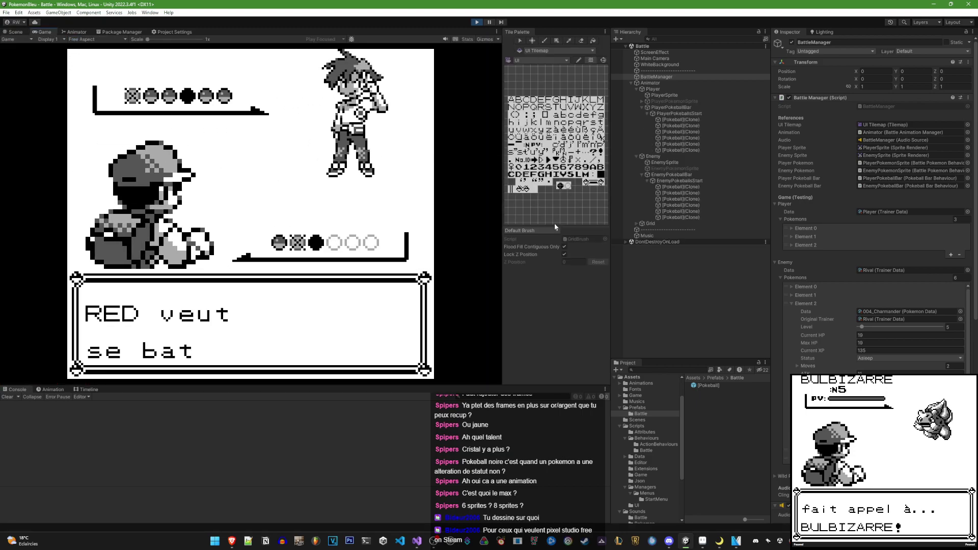
pyautogui.click(406, 223)
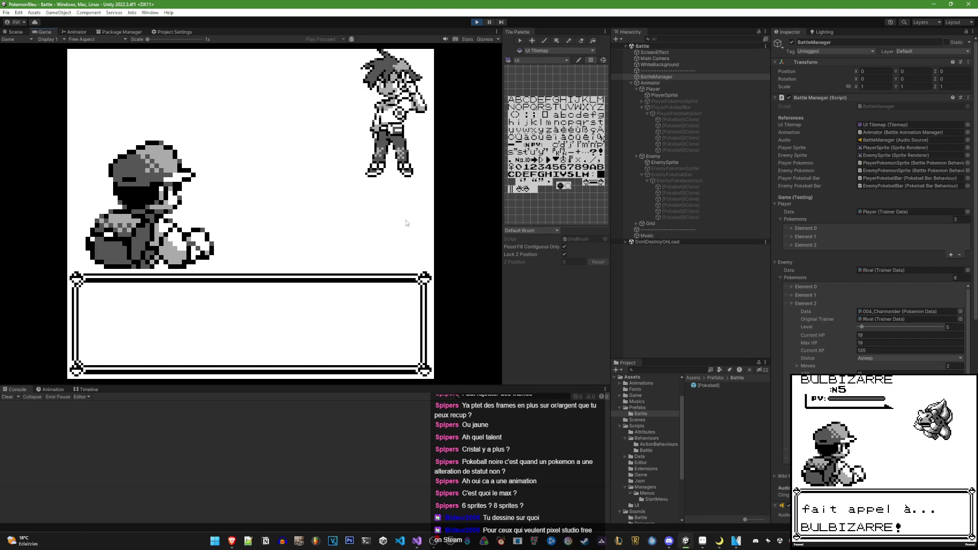
pyautogui.click(718, 544)
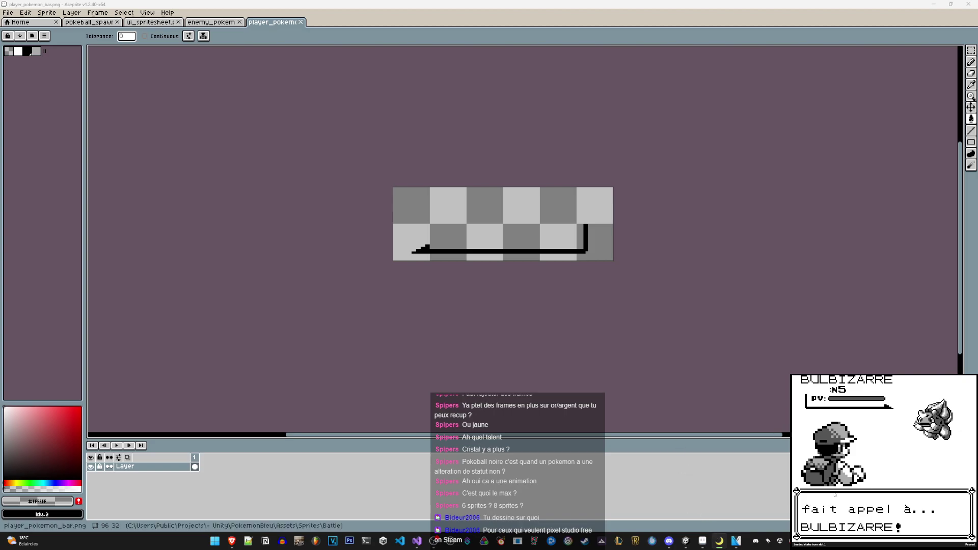
pyautogui.click(684, 541)
pyautogui.click(479, 22)
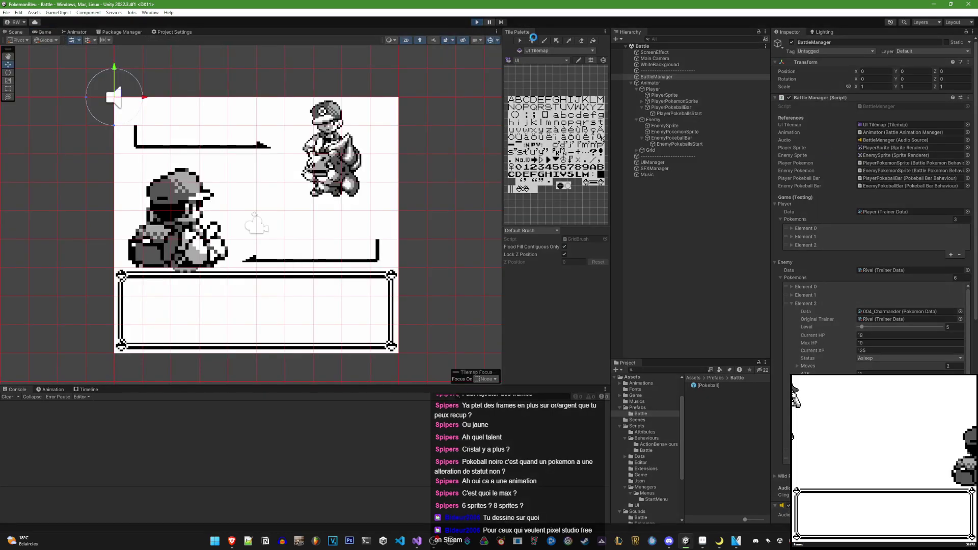
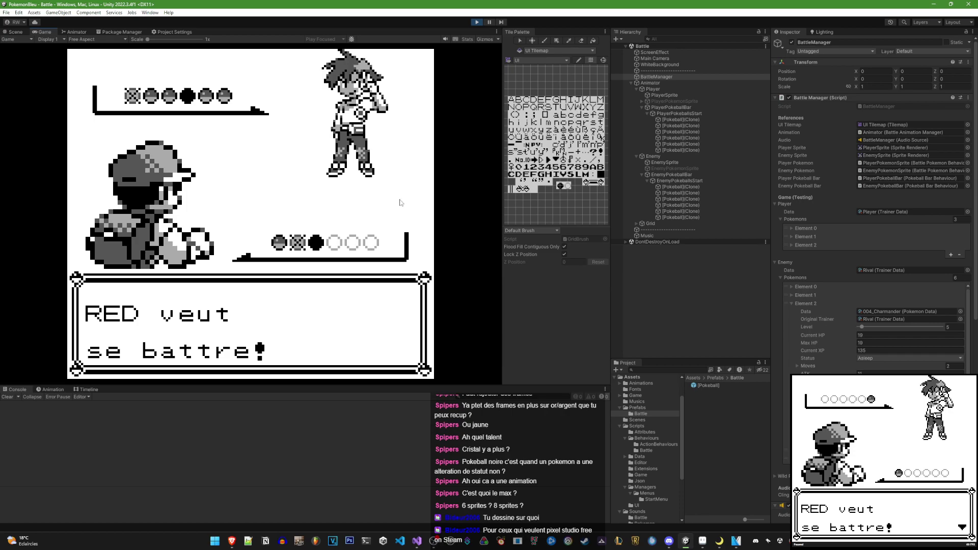
# Exit Play mode, frame the battle layout, and select the Player object
pyautogui.click(475, 22)
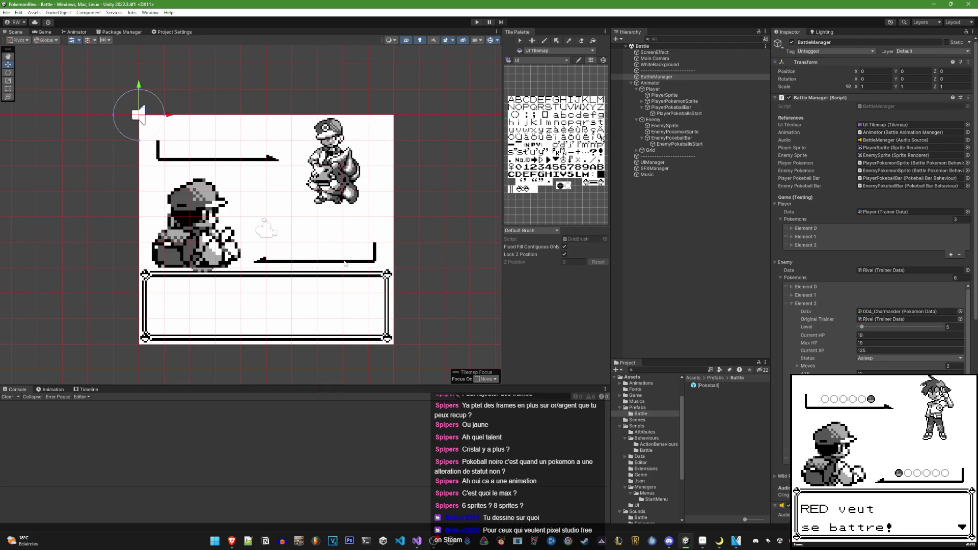
pyautogui.scroll(2, 345, 262)
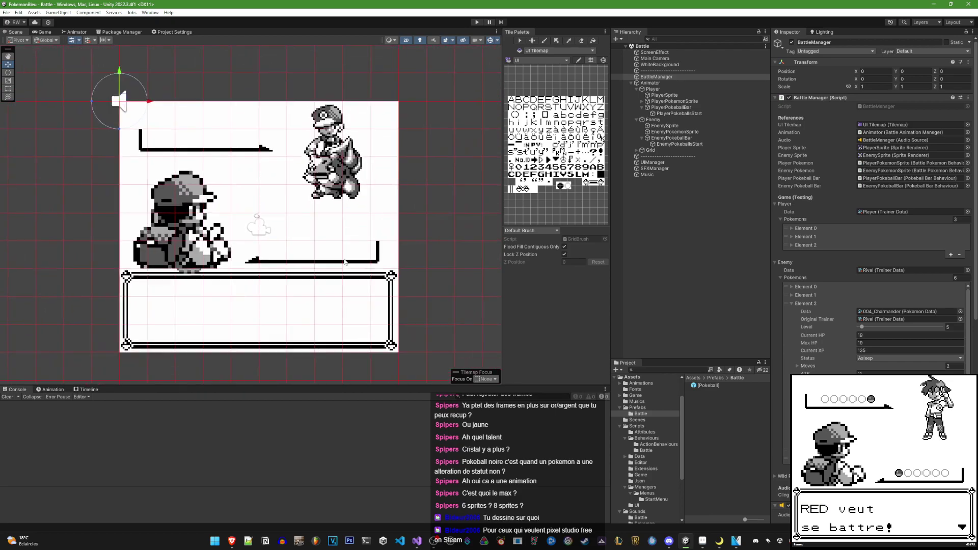
pyautogui.scroll(2, 345, 262)
pyautogui.moveTo(319, 235); pyautogui.dragTo(343, 259, button='middle')
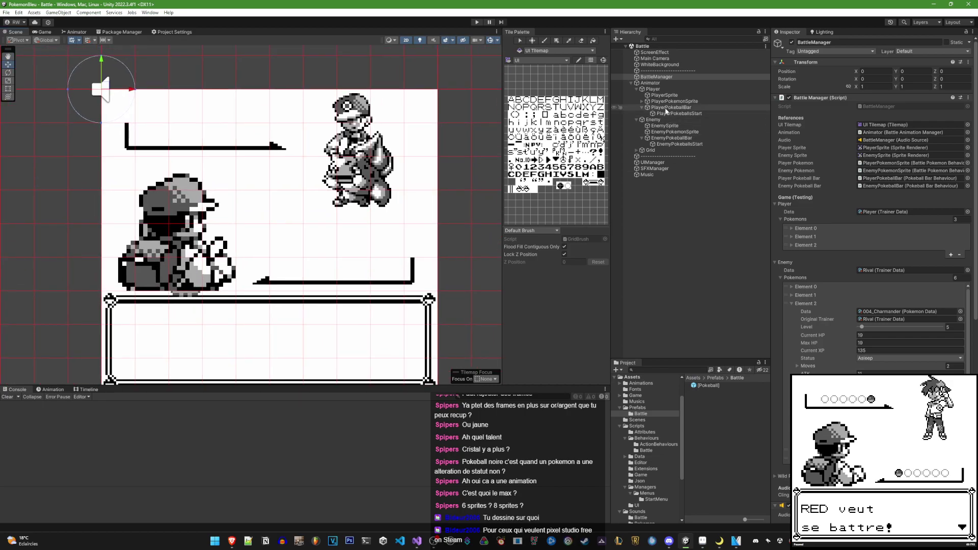
pyautogui.click(665, 89)
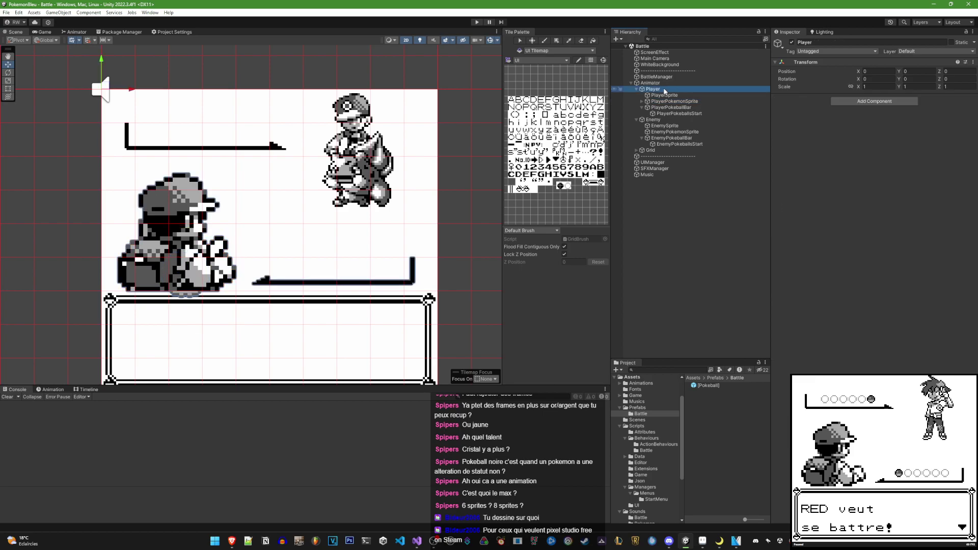
# Create an empty child of Player named PlayerPokemonInfos, placed above PlayerPokeballBar
pyautogui.rightClick(669, 89)
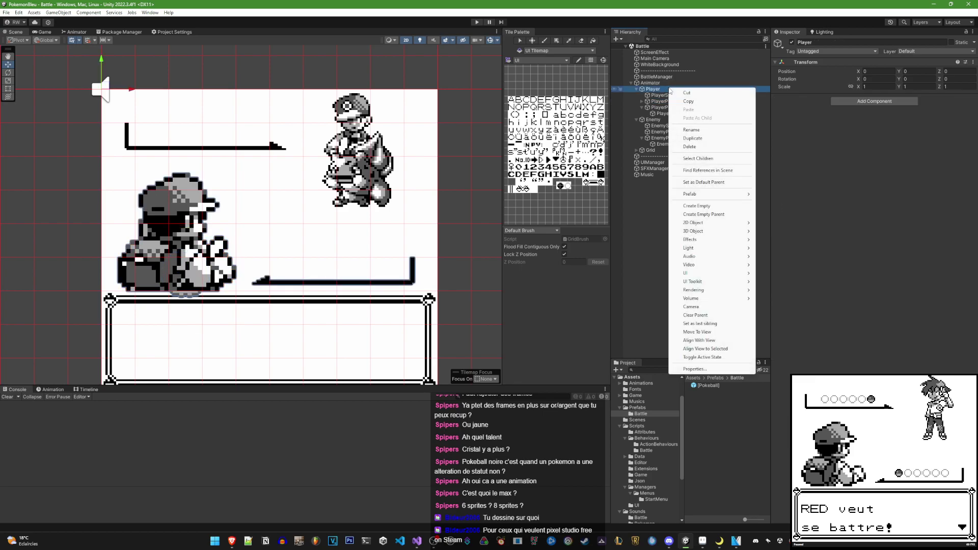
pyautogui.click(712, 206)
pyautogui.write('P')
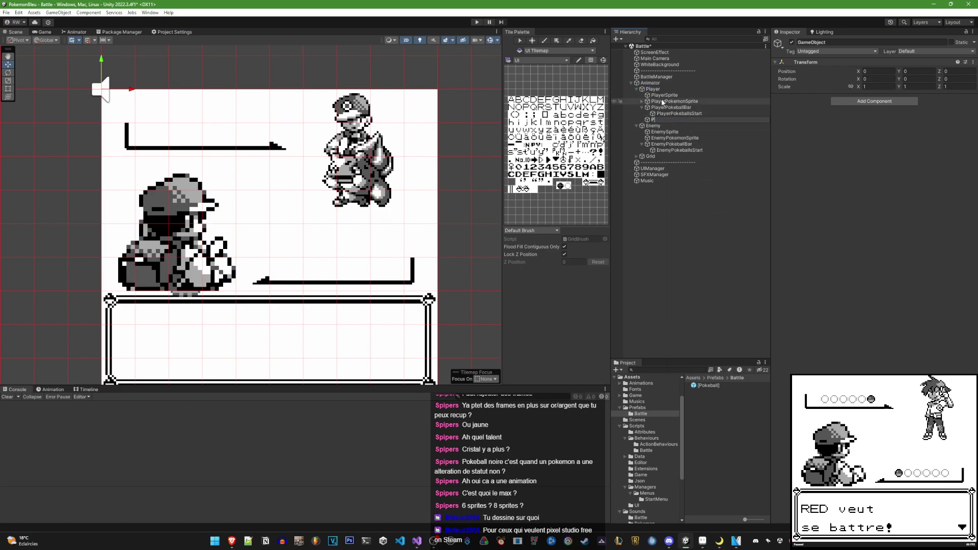
pyautogui.write('layerPokemonInfos')
pyautogui.press('Return')
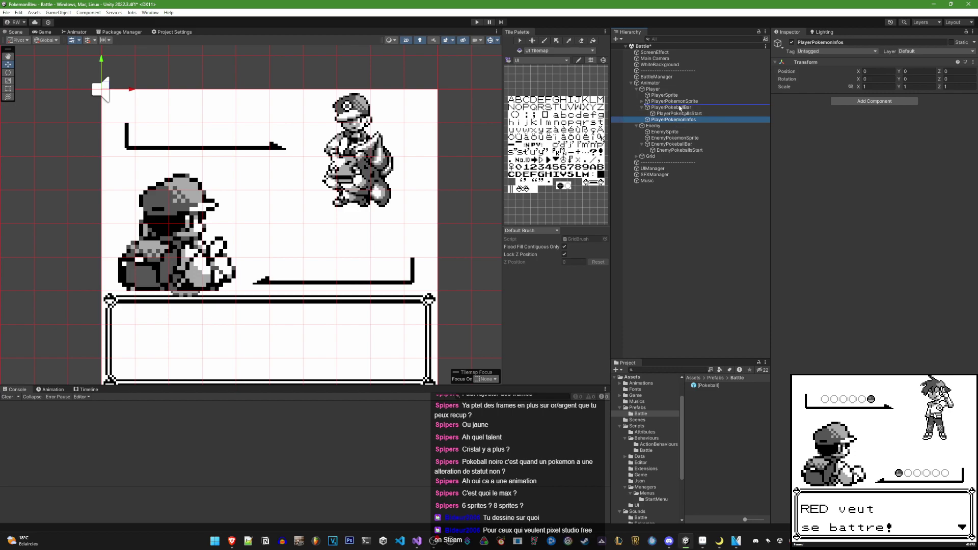
pyautogui.moveTo(679, 110); pyautogui.dragTo(689, 115)
# Shift the battle canvas view, select PlayerPokemonInfos, and browse to the Prefabs folder
pyautogui.scroll(-2, 270, 221)
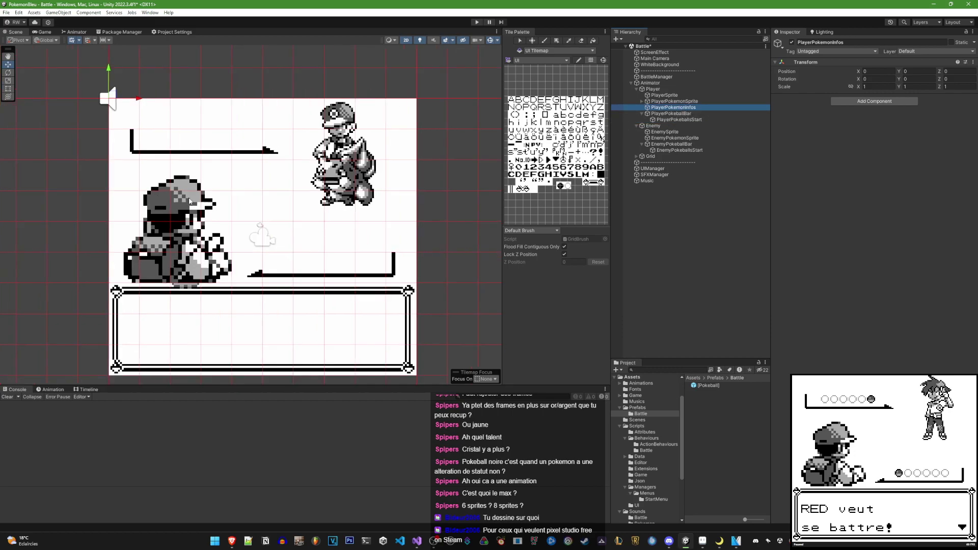
pyautogui.scroll(3, 270, 221)
pyautogui.moveTo(270, 220); pyautogui.dragTo(280, 188, button='middle')
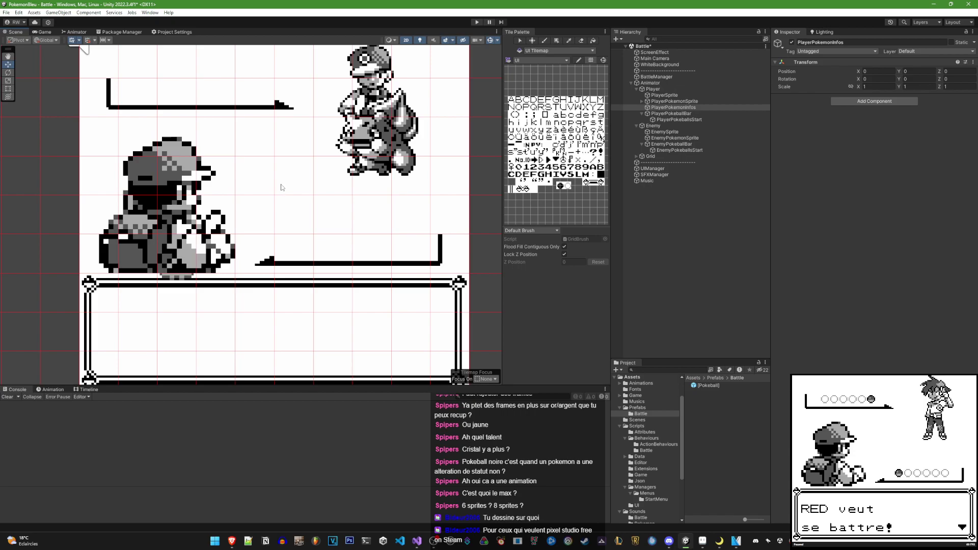
pyautogui.scroll(-1, 282, 188)
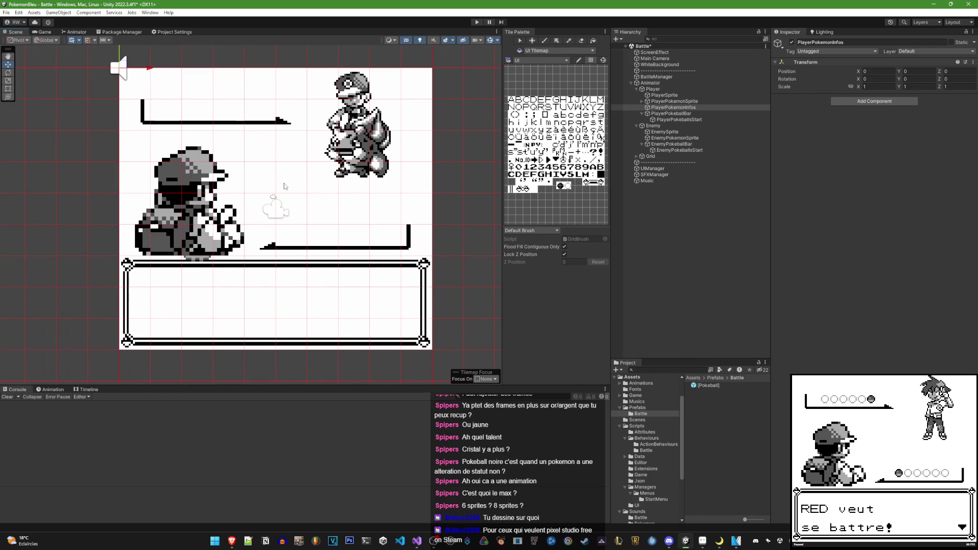
pyautogui.click(729, 107)
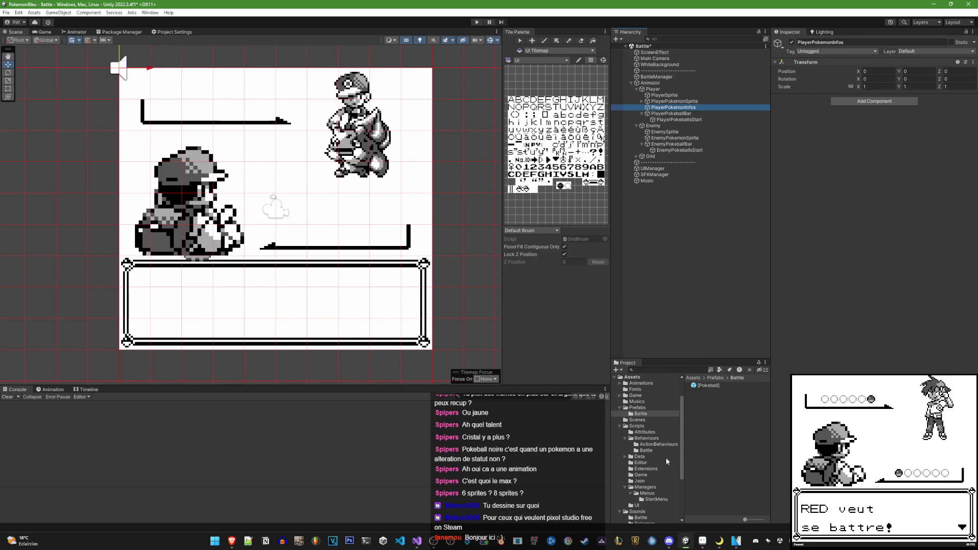
pyautogui.click(715, 378)
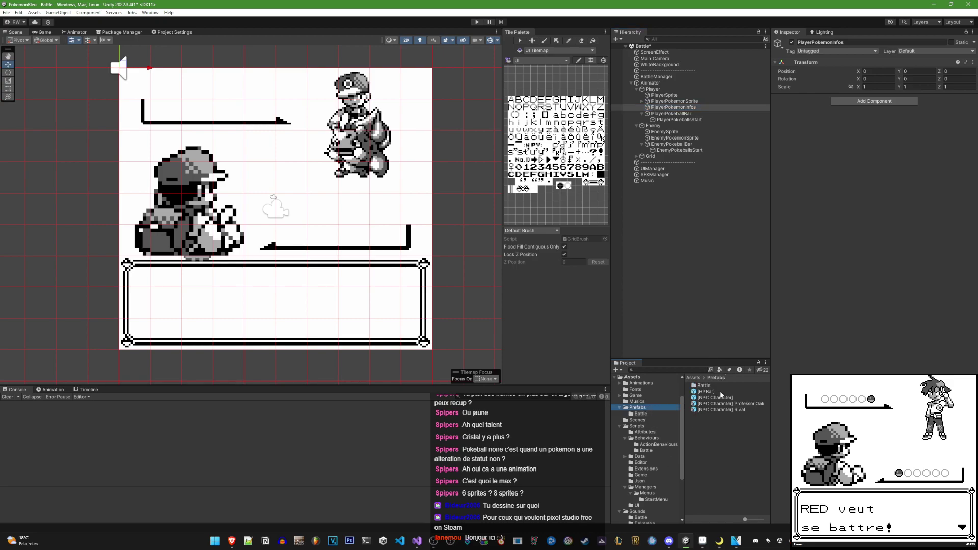
# Drag the HPBar prefab into PlayerPokemonInfos and look over its Left part
pyautogui.moveTo(714, 393); pyautogui.dragTo(673, 108)
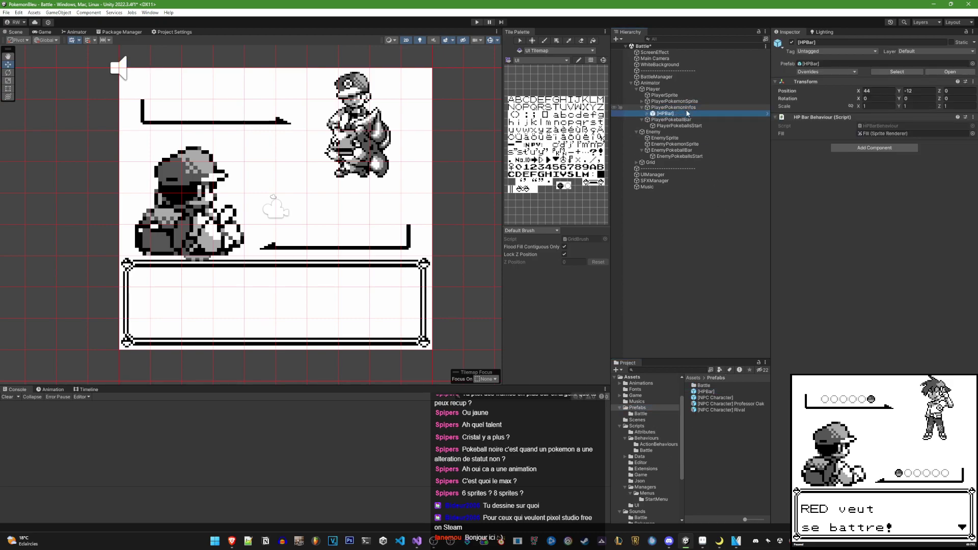
pyautogui.scroll(2, 280, 226)
pyautogui.scroll(-3, 279, 227)
pyautogui.scroll(2, 279, 226)
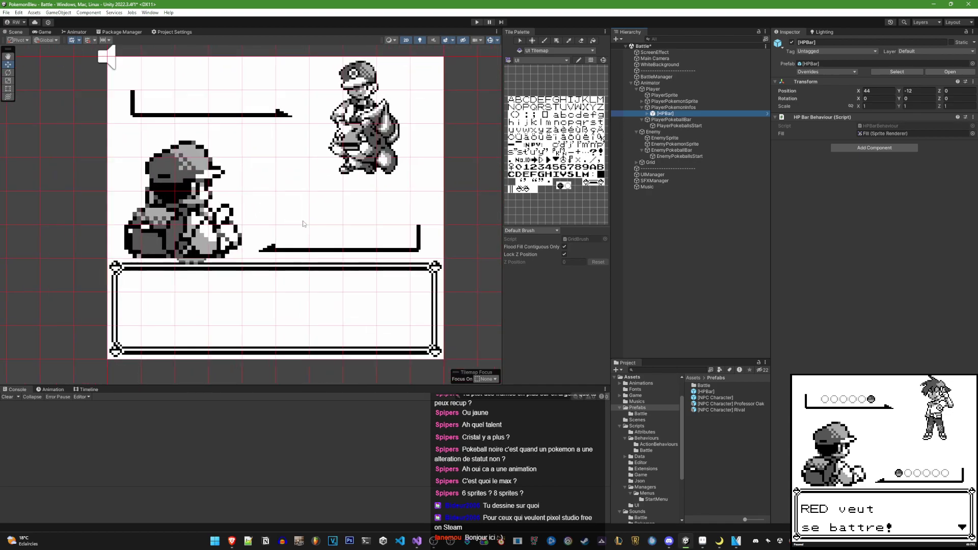
pyautogui.click(647, 113)
pyautogui.click(665, 119)
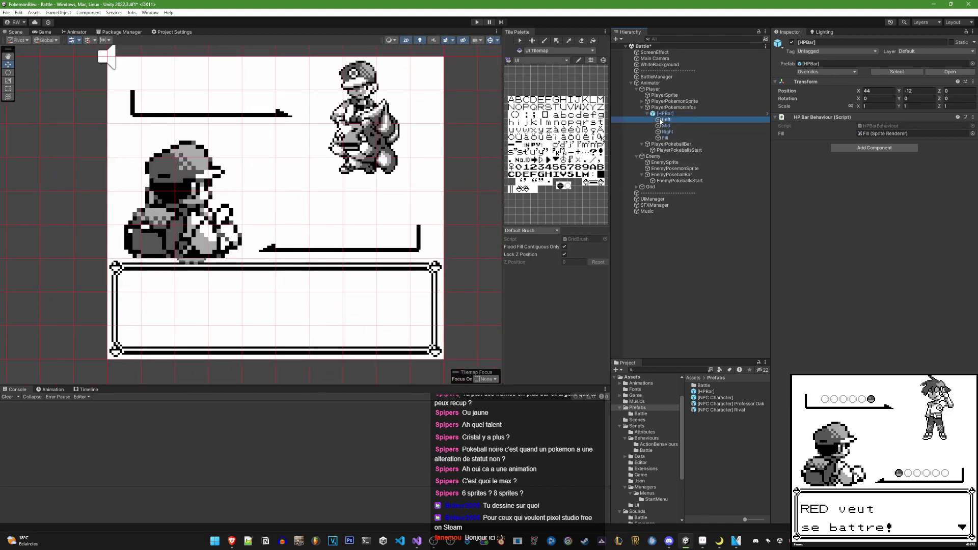
pyautogui.click(662, 113)
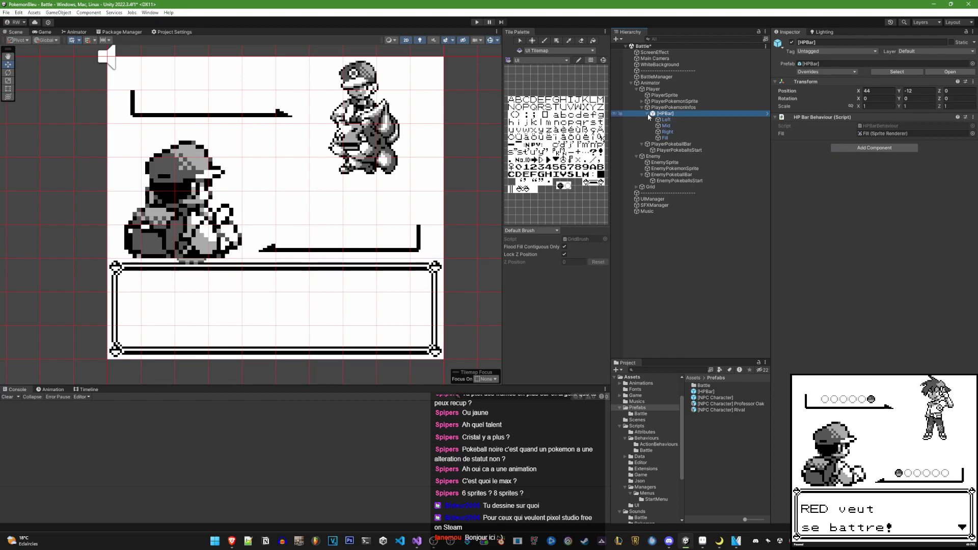
pyautogui.click(647, 113)
# Frame the HPBar in the Scene view and reset its Transform to 0, 0
pyautogui.scroll(-3, 357, 204)
pyautogui.scroll(-2, 356, 204)
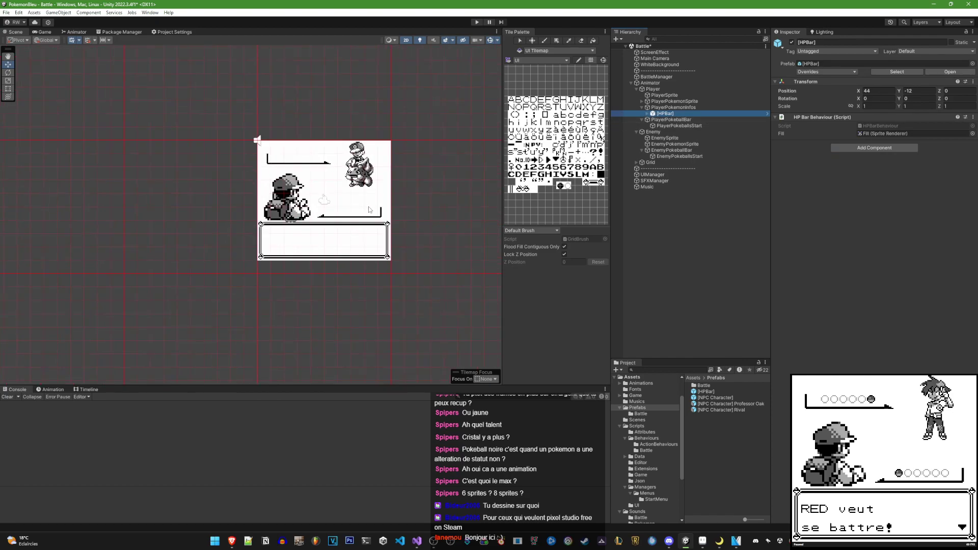
pyautogui.press('f')
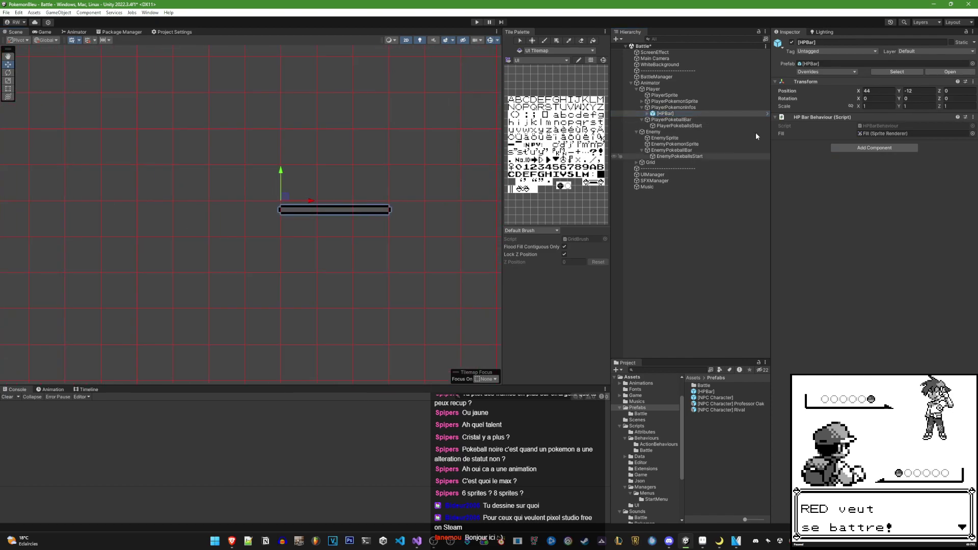
pyautogui.rightClick(797, 82)
pyautogui.click(815, 91)
# Reset the Transform of the HPBar and NPC Character prefab assets to zero
pyautogui.click(706, 391)
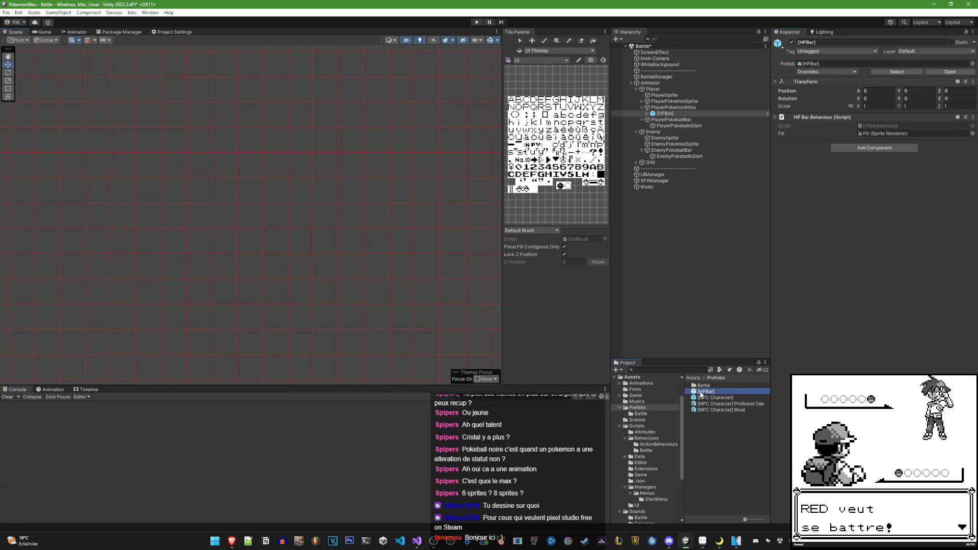
pyautogui.rightClick(821, 108)
pyautogui.click(836, 113)
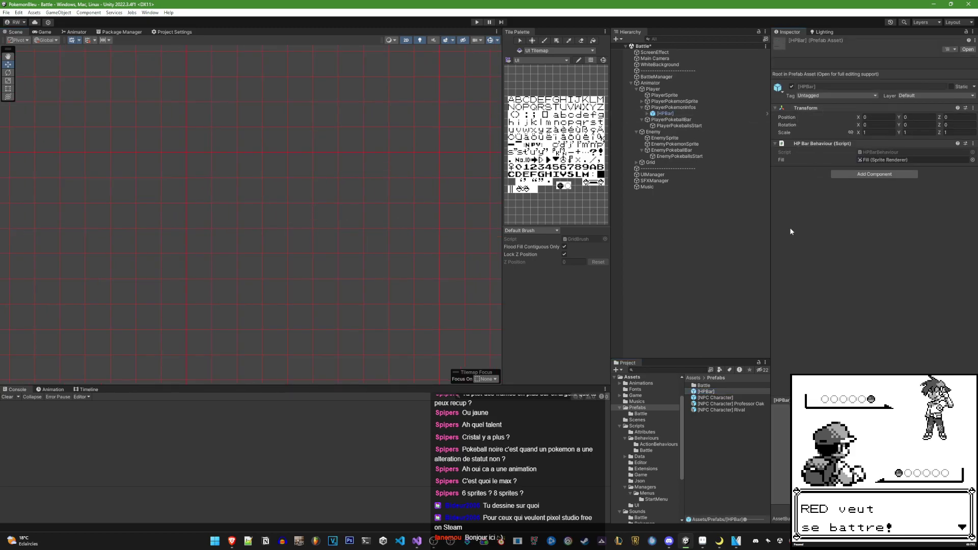
pyautogui.click(723, 398)
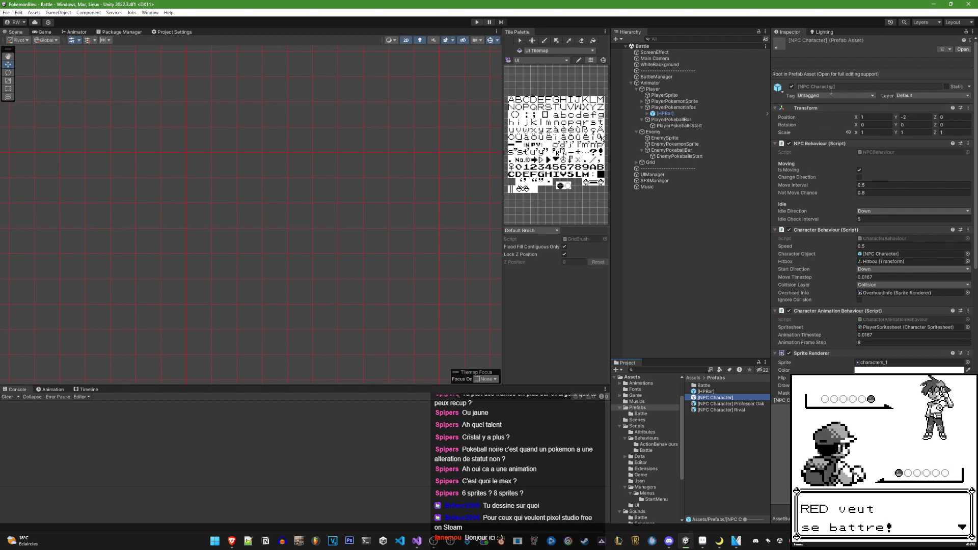
pyautogui.rightClick(820, 104)
pyautogui.click(878, 112)
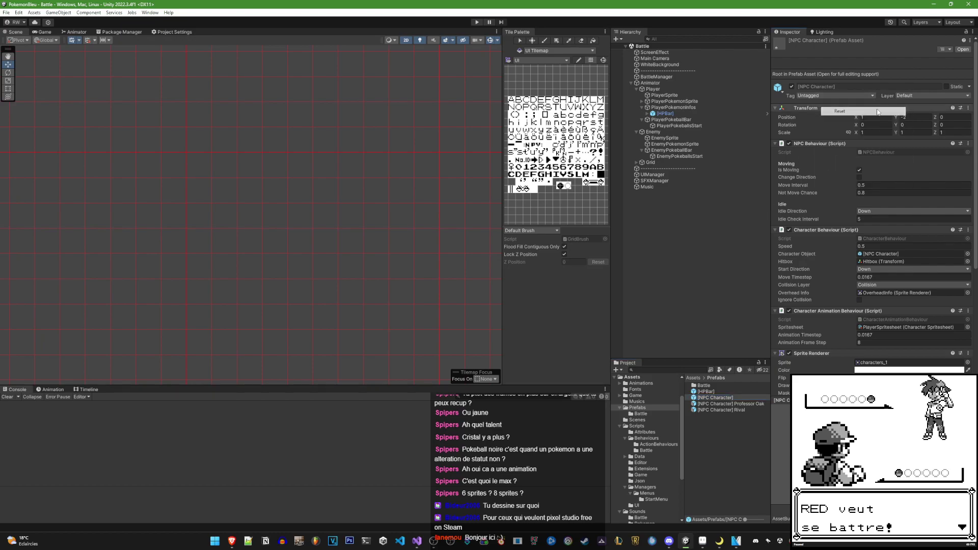
# Inspect the Professor Oak and Rival prefab variants, then browse the Battle and Scenes folders
pyautogui.click(716, 404)
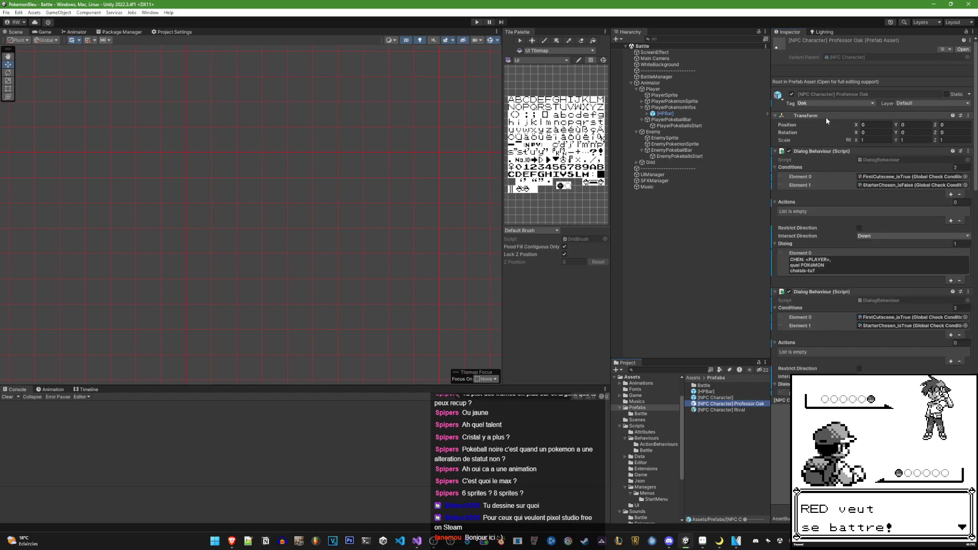
pyautogui.rightClick(798, 125)
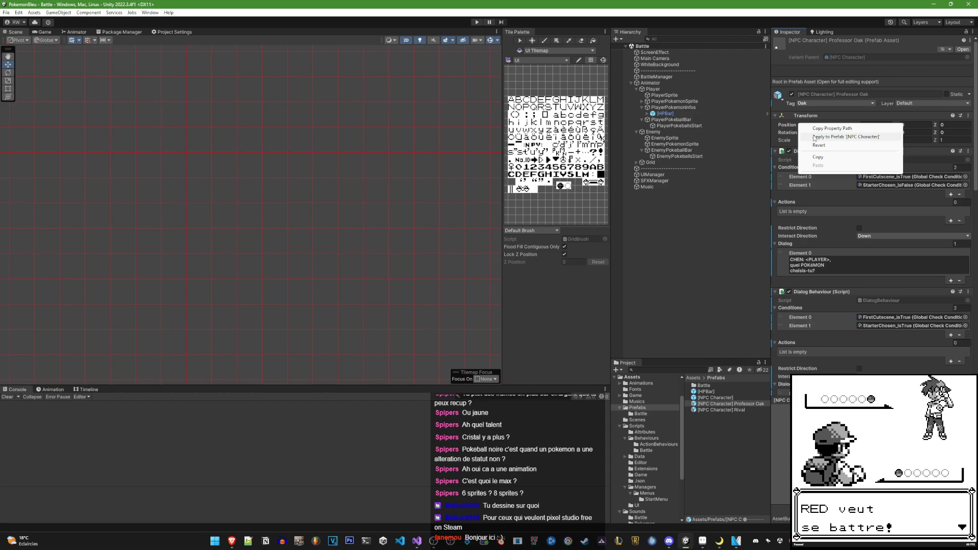
pyautogui.click(744, 410)
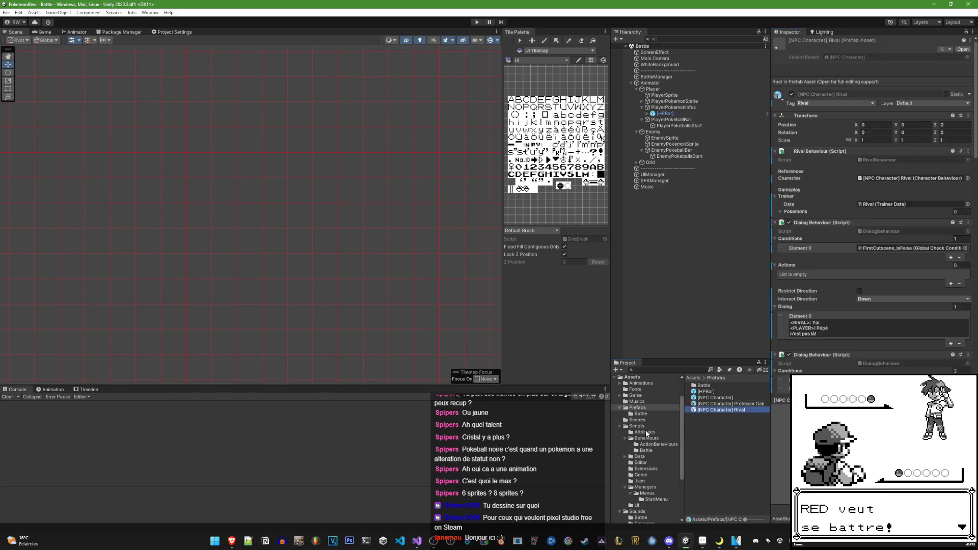
pyautogui.click(643, 414)
pyautogui.click(637, 420)
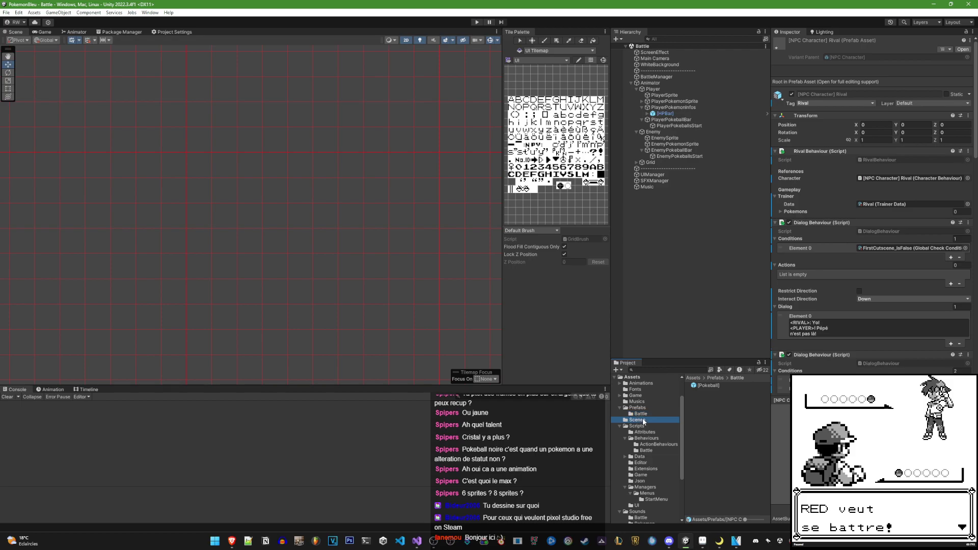
# Open the PalletTown scene and pan across the Pallet Town maps
pyautogui.doubleClick(710, 391)
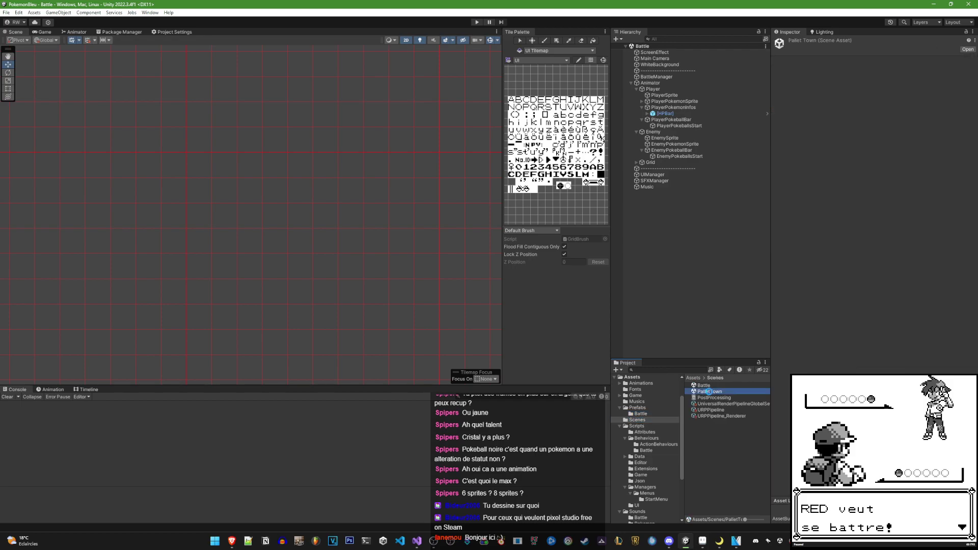
pyautogui.scroll(-6, 364, 238)
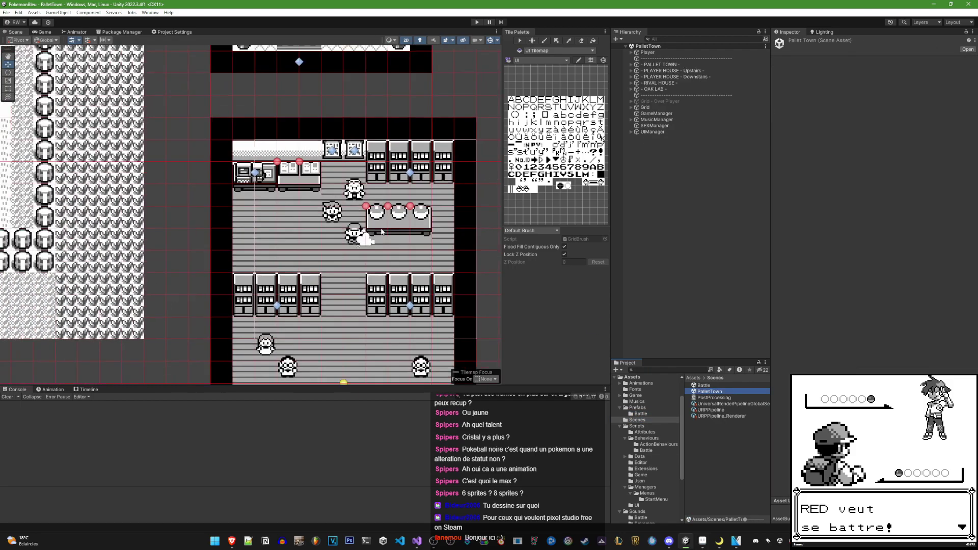
pyautogui.moveTo(365, 238); pyautogui.dragTo(474, 255, button='middle')
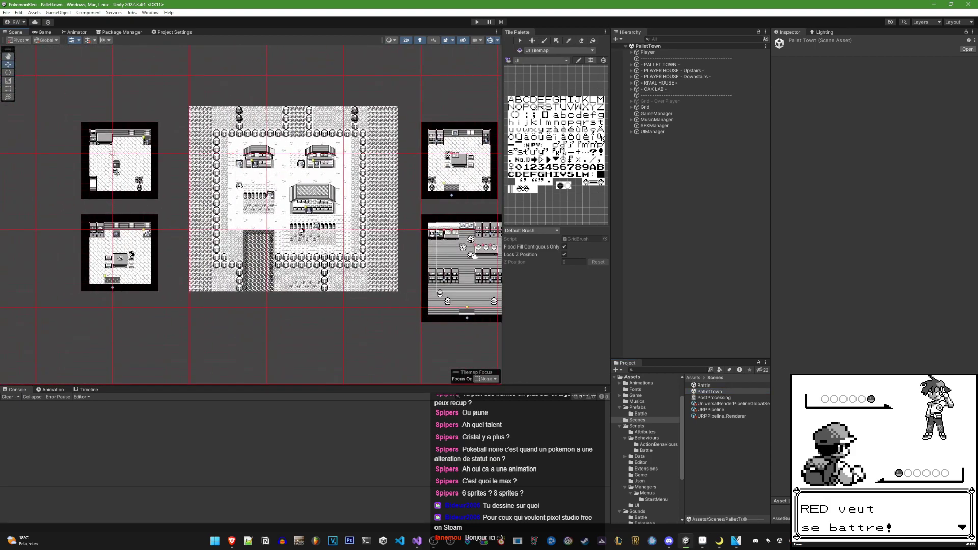
pyautogui.moveTo(322, 249); pyautogui.dragTo(293, 246, button='middle')
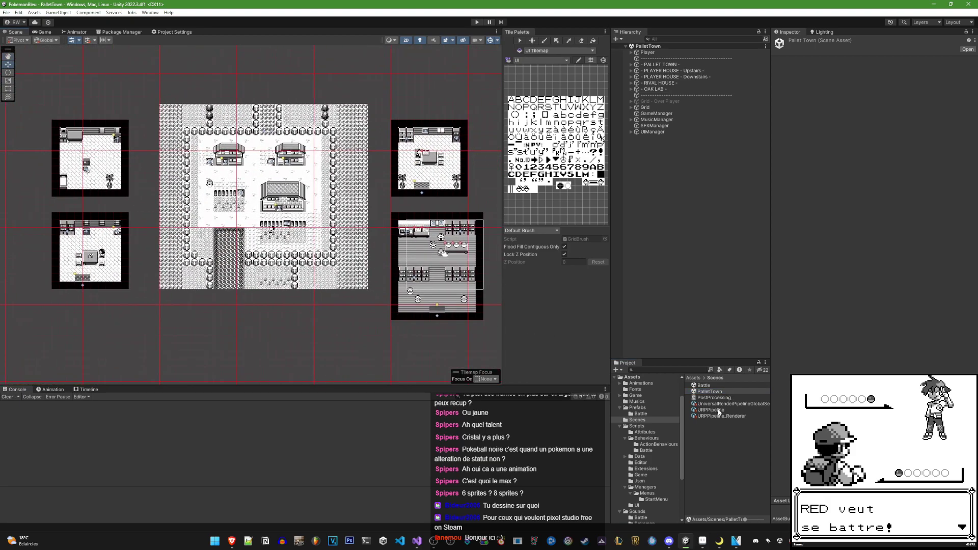
# Apply Professor Oak's position override to its prefab, then locate the Battle scene asset
pyautogui.click(643, 408)
pyautogui.click(708, 405)
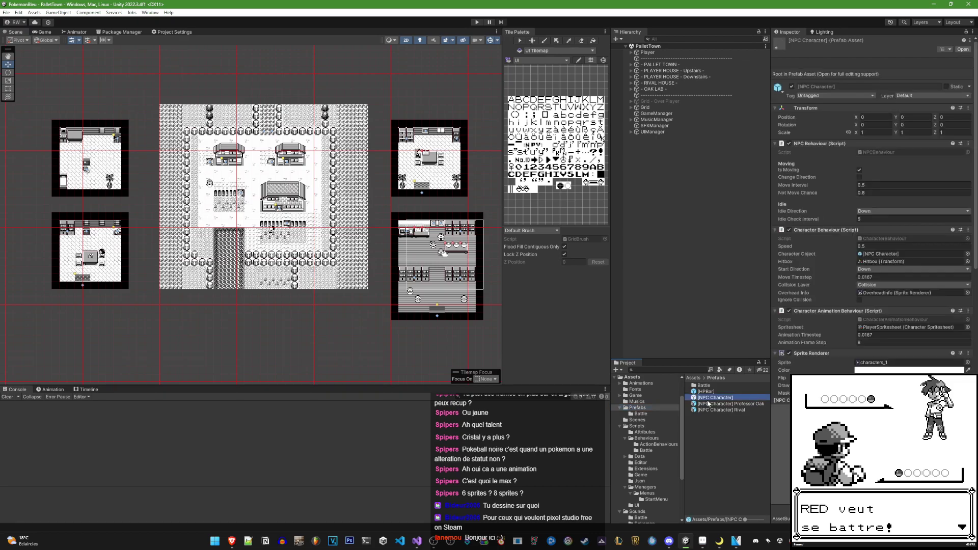
pyautogui.rightClick(790, 132)
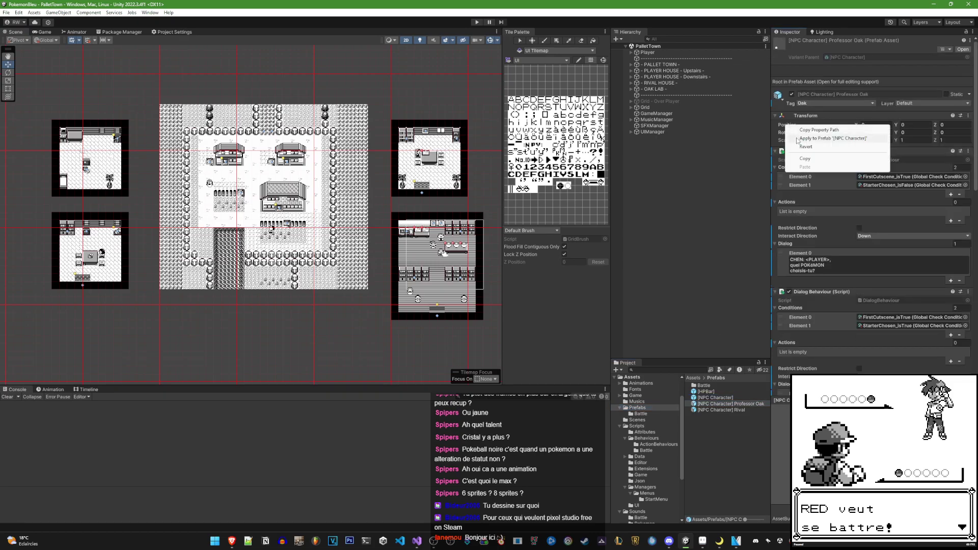
pyautogui.click(798, 138)
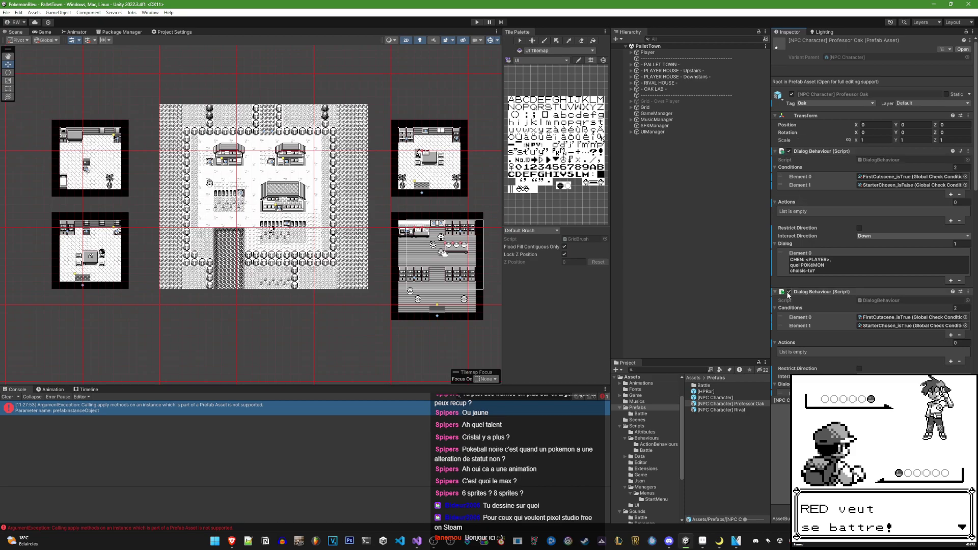
pyautogui.click(734, 405)
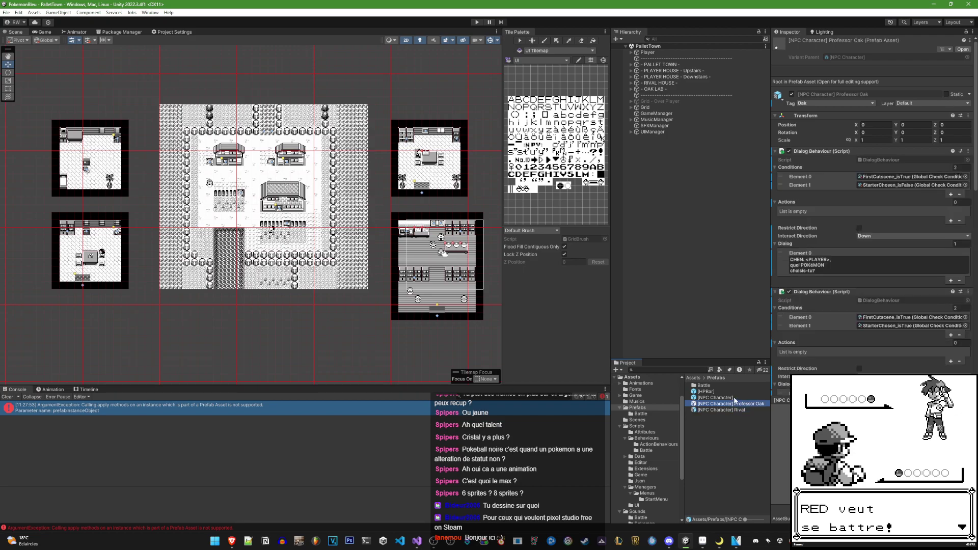
pyautogui.click(736, 397)
pyautogui.click(736, 386)
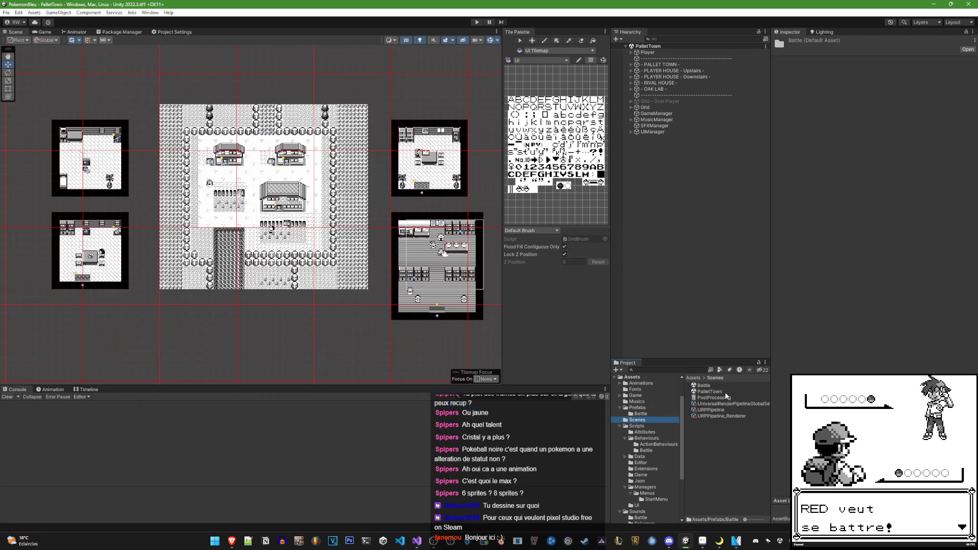
# Open the Battle scene and expand the Animator, Player, Enemy and Grid hierarchy
pyautogui.doubleClick(723, 385)
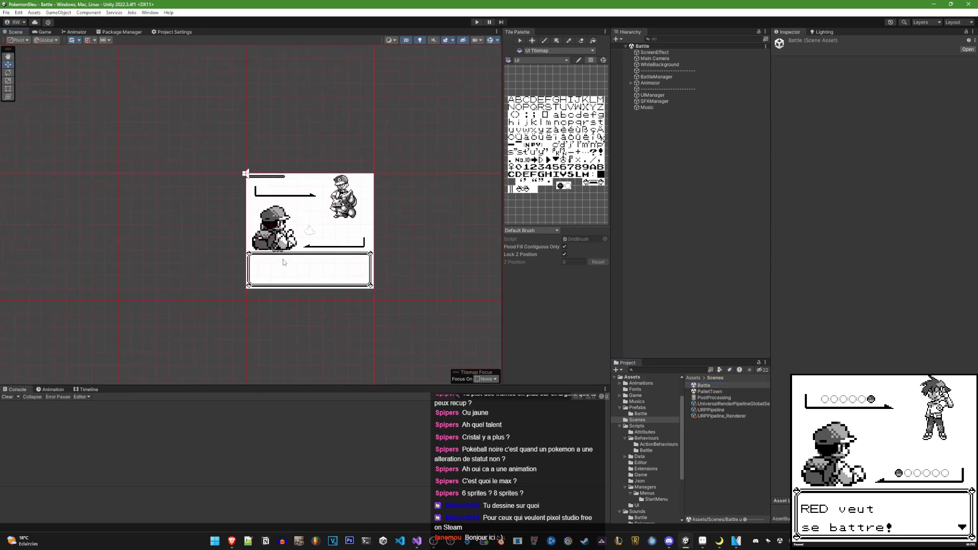
pyautogui.scroll(4, 314, 218)
pyautogui.click(635, 84)
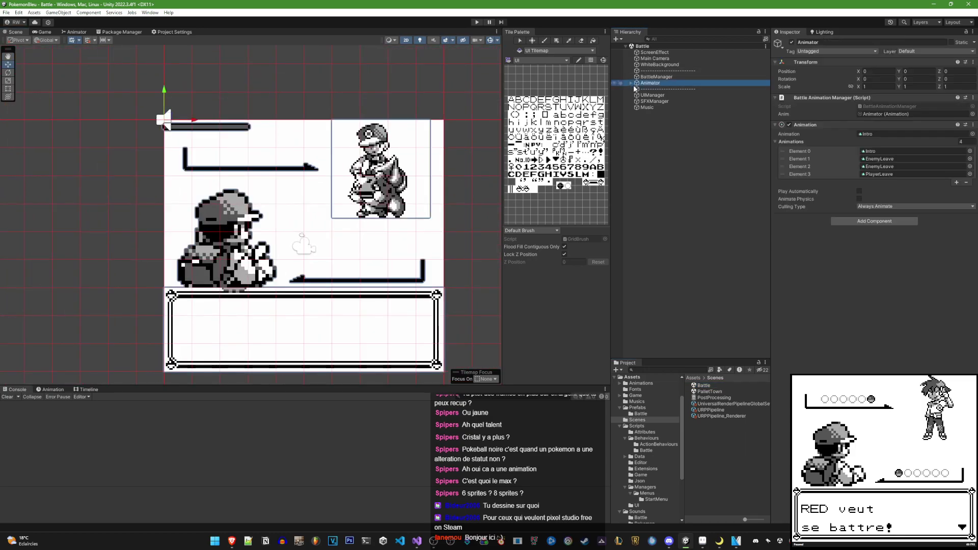
pyautogui.click(630, 83)
pyautogui.click(652, 89)
pyautogui.click(636, 96)
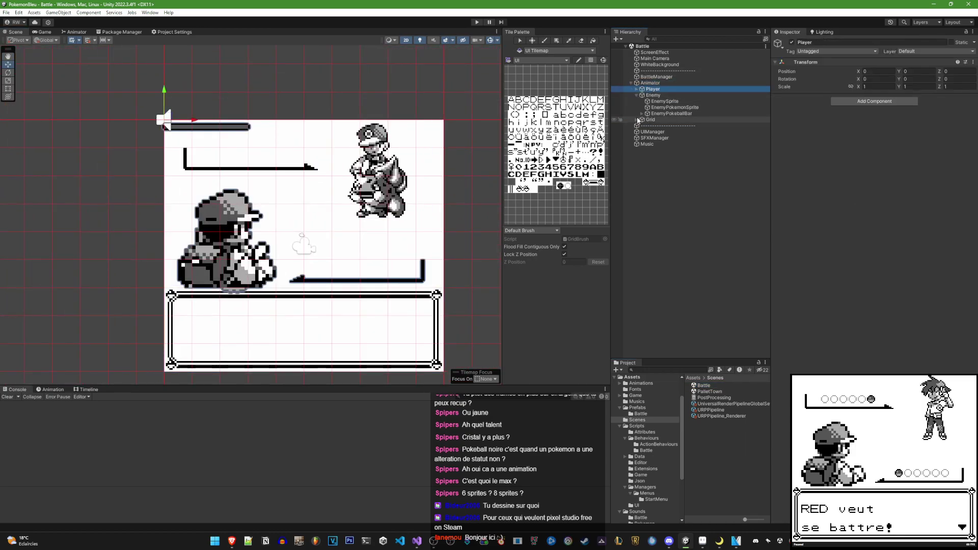
pyautogui.click(637, 119)
pyautogui.click(636, 89)
# Rename the Animator object to BattleAnimation and expand PlayerPokemonInfos
pyautogui.click(650, 82)
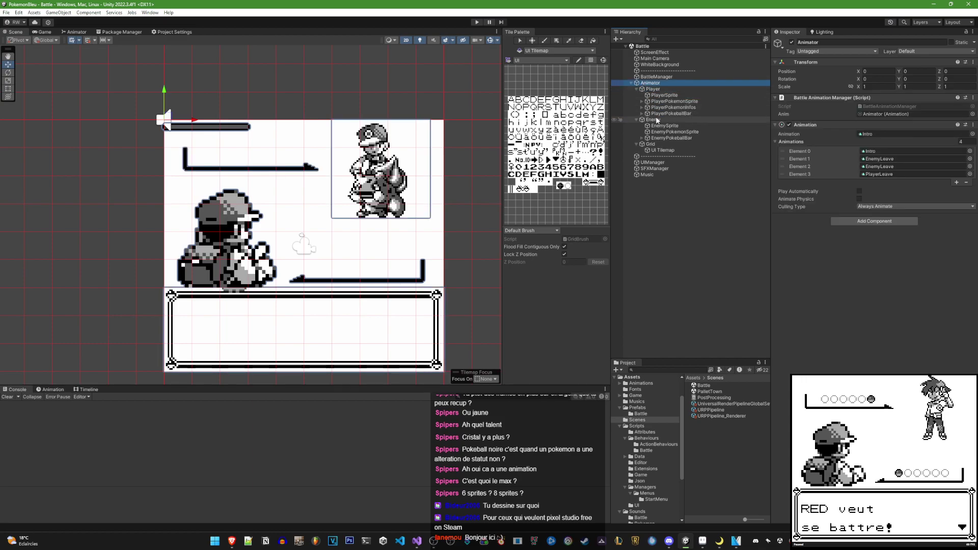
pyautogui.press('F2')
pyautogui.write('Battle')
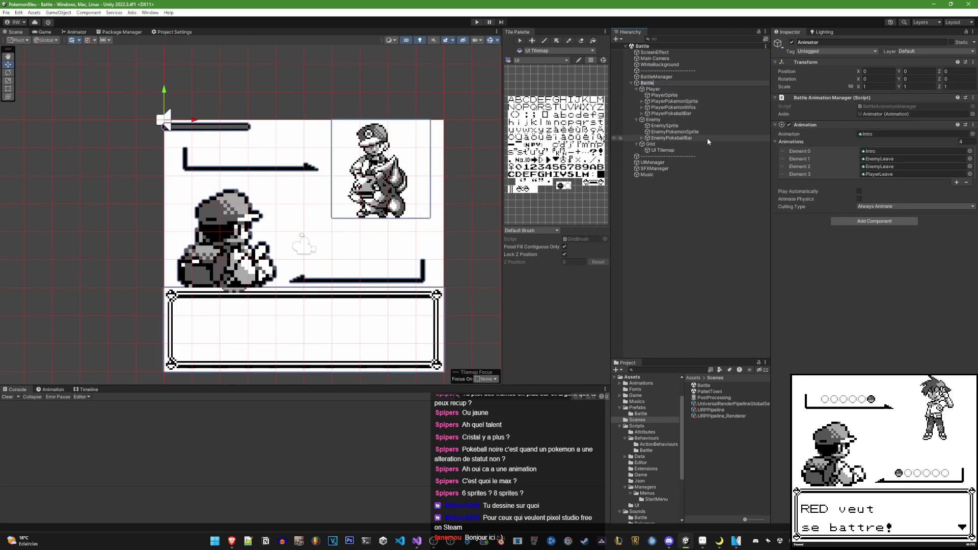
pyautogui.write('Animation')
pyautogui.press('Return')
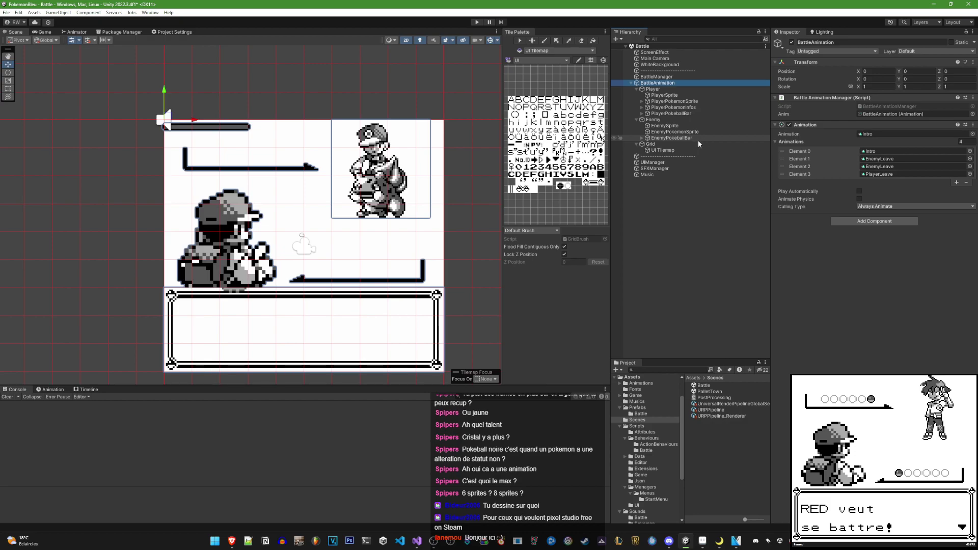
pyautogui.scroll(3, 154, 201)
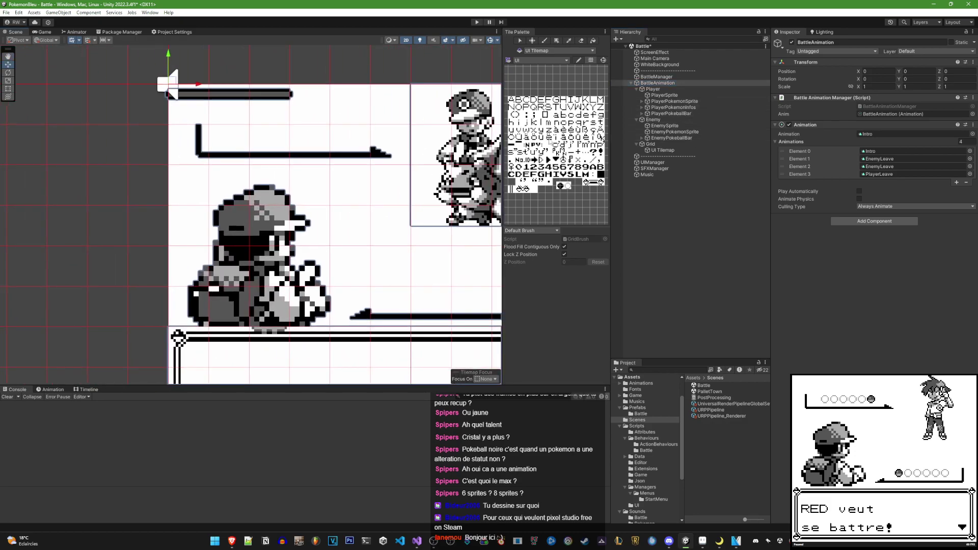
pyautogui.click(642, 107)
# Move the PlayerPokemonInfos block to position 5, -3.5
pyautogui.click(664, 113)
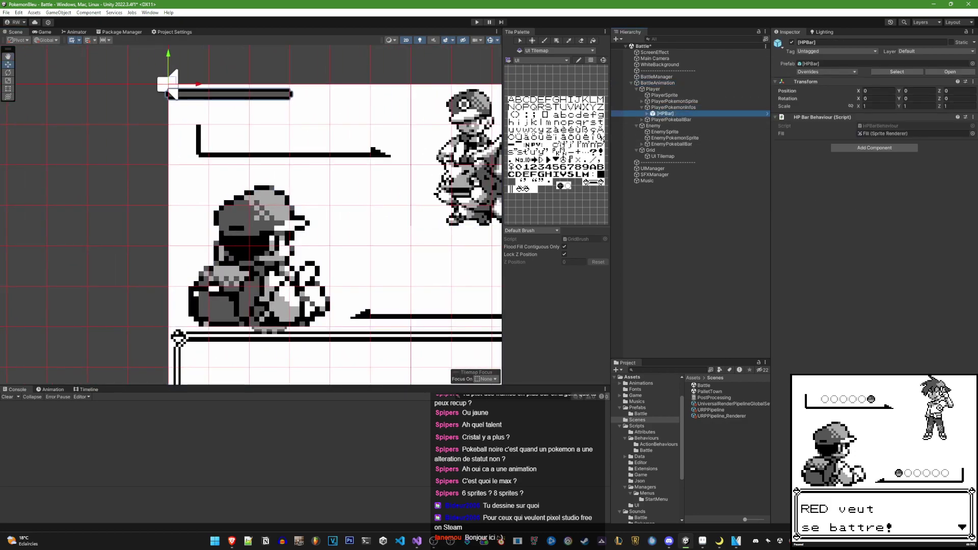
pyautogui.scroll(-2, 257, 131)
pyautogui.scroll(-2, 324, 129)
pyautogui.press('Left')
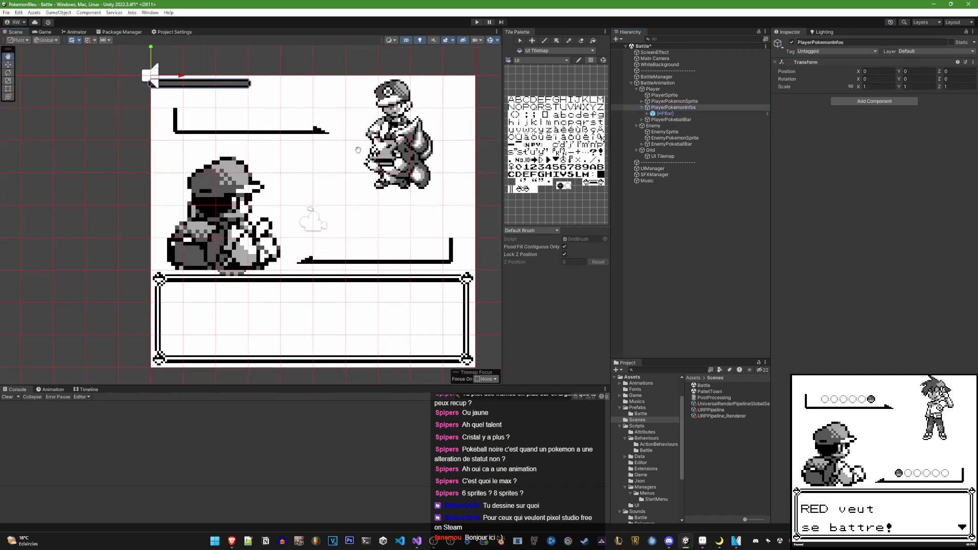
pyautogui.moveTo(358, 150); pyautogui.dragTo(367, 161, button='middle')
pyautogui.moveTo(162, 85)
pyautogui.mouseDown()
pyautogui.moveTo(327, 213)
pyautogui.moveTo(326, 198)
pyautogui.mouseUp()
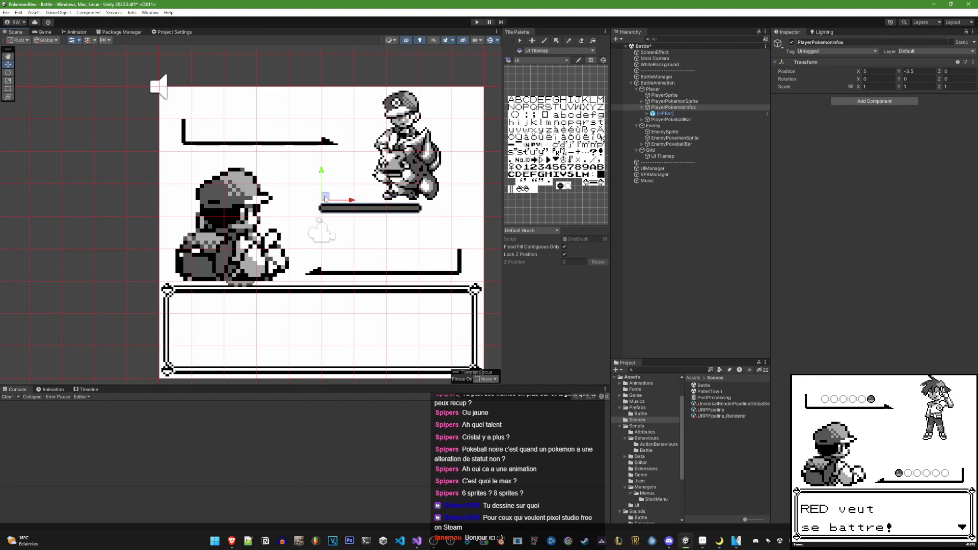
pyautogui.scroll(1, 364, 234)
pyautogui.moveTo(395, 235); pyautogui.dragTo(350, 228, button='middle')
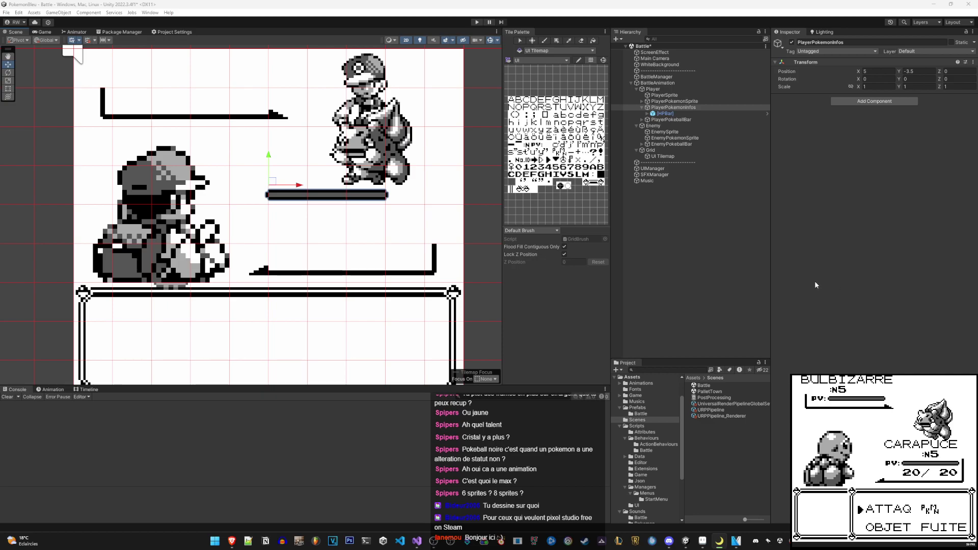
pyautogui.moveTo(393, 221); pyautogui.dragTo(395, 226, button='middle')
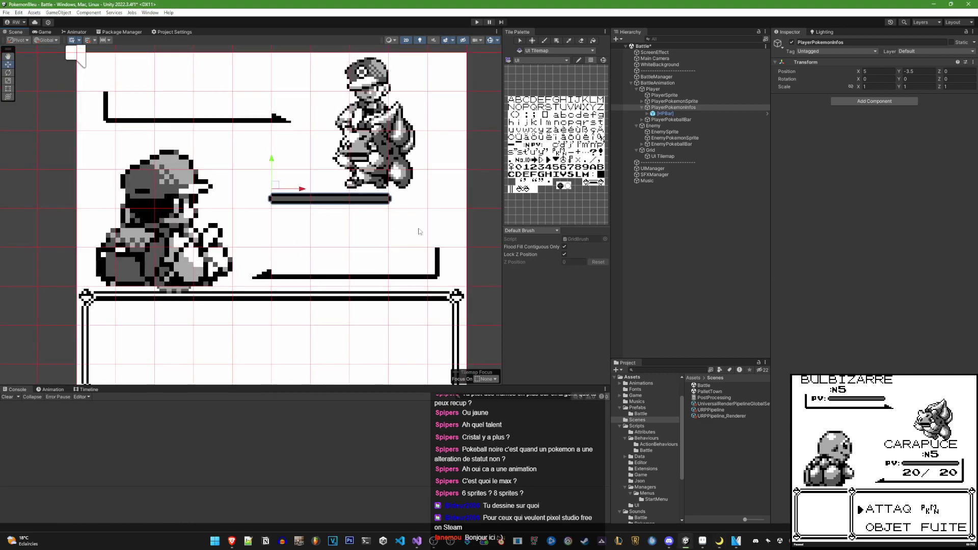
# Move its HPBar child to 0.75, -0.75, then select PlayerPokeballBar
pyautogui.click(665, 114)
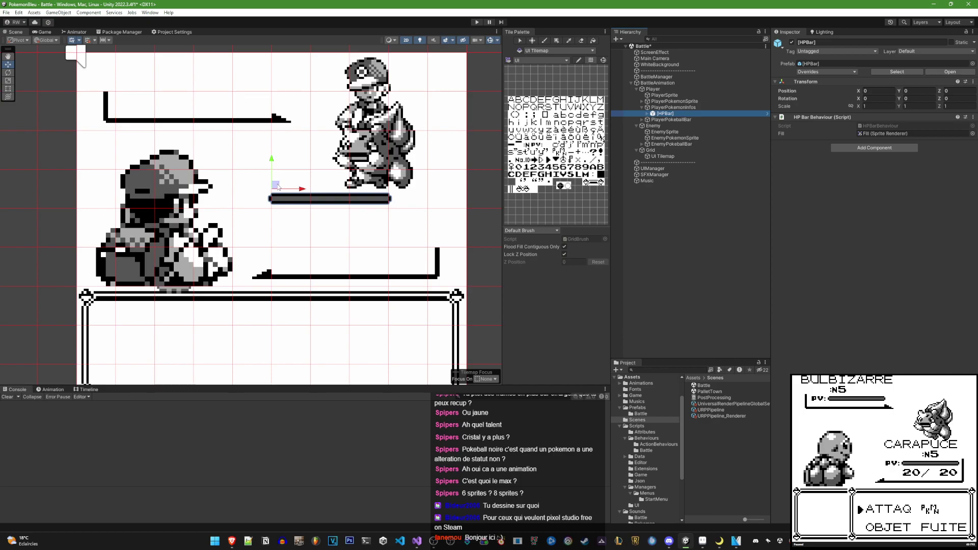
pyautogui.moveTo(278, 187)
pyautogui.mouseDown()
pyautogui.moveTo(314, 245)
pyautogui.moveTo(316, 225)
pyautogui.mouseUp()
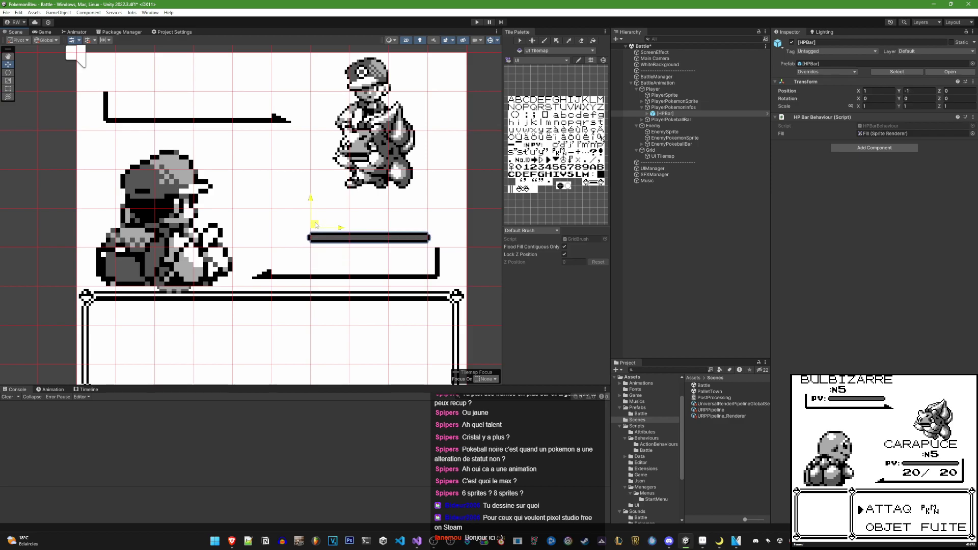
pyautogui.moveTo(315, 224); pyautogui.dragTo(313, 223)
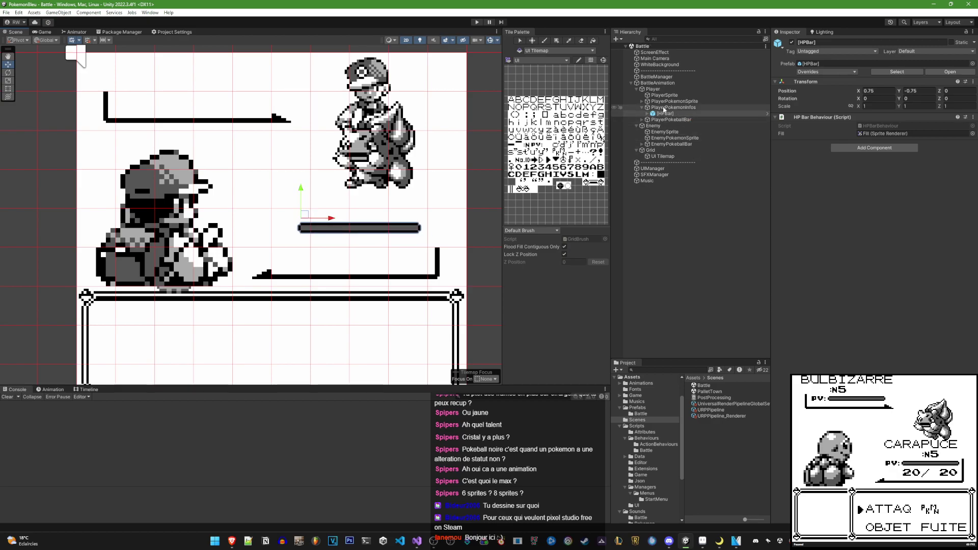
pyautogui.press('Down')
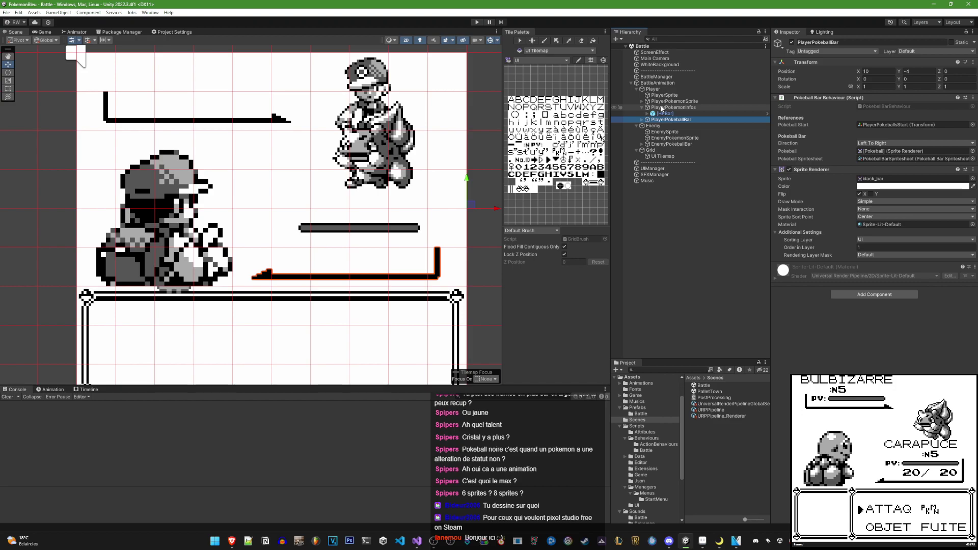
# Create an empty PlayerBar under Player just below PlayerSprite, then reload the saved battle in the emulator
pyautogui.click(641, 120)
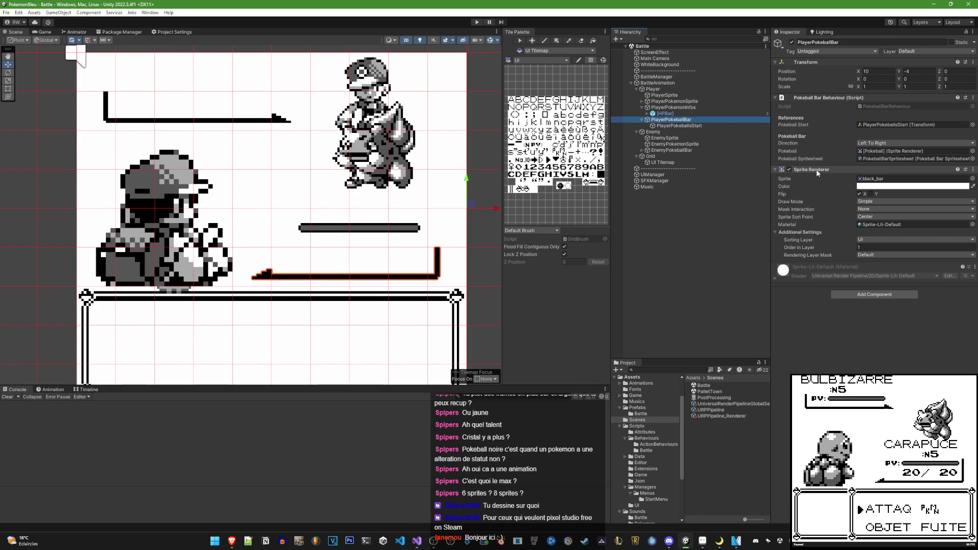
pyautogui.click(662, 89)
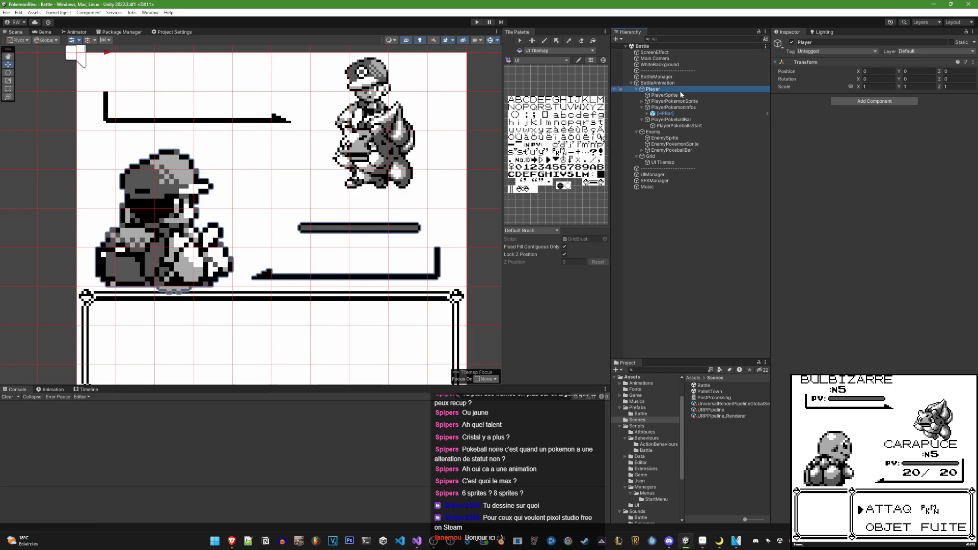
pyautogui.rightClick(681, 91)
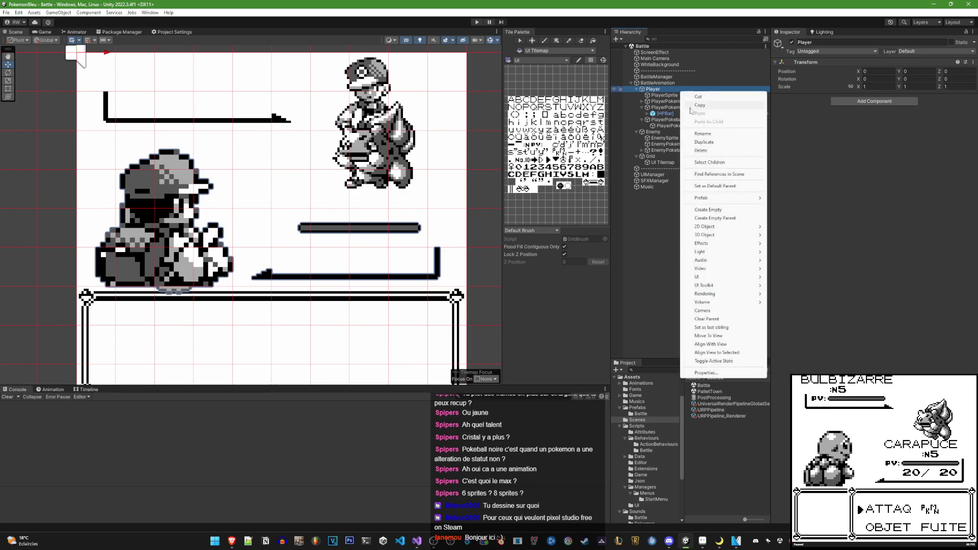
pyautogui.click(718, 210)
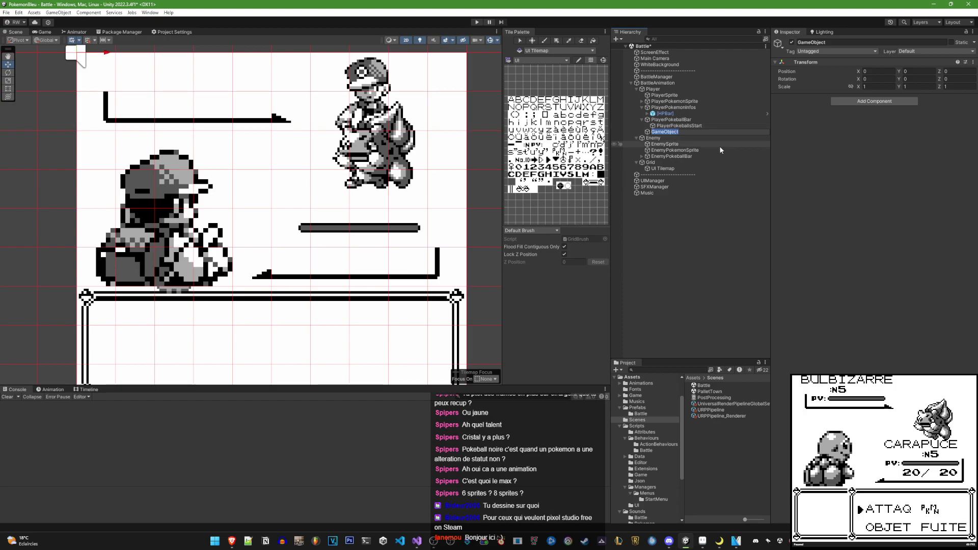
pyautogui.write('PlayerBar')
pyautogui.press('Return')
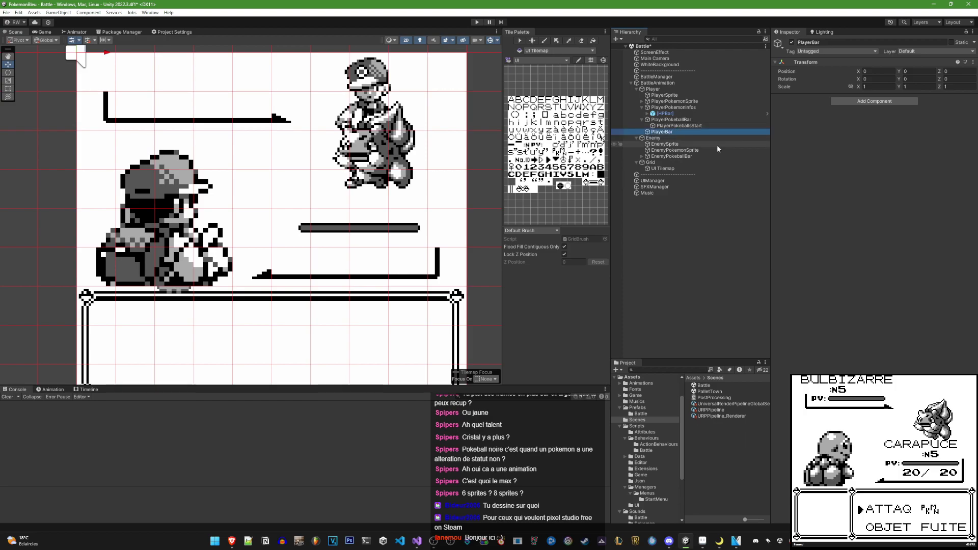
pyautogui.moveTo(652, 132); pyautogui.dragTo(662, 98)
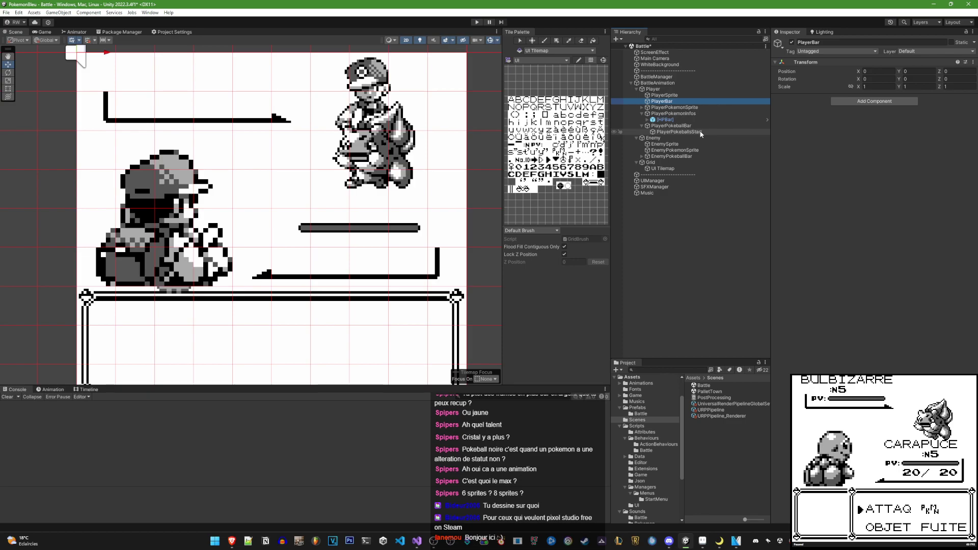
pyautogui.click(719, 541)
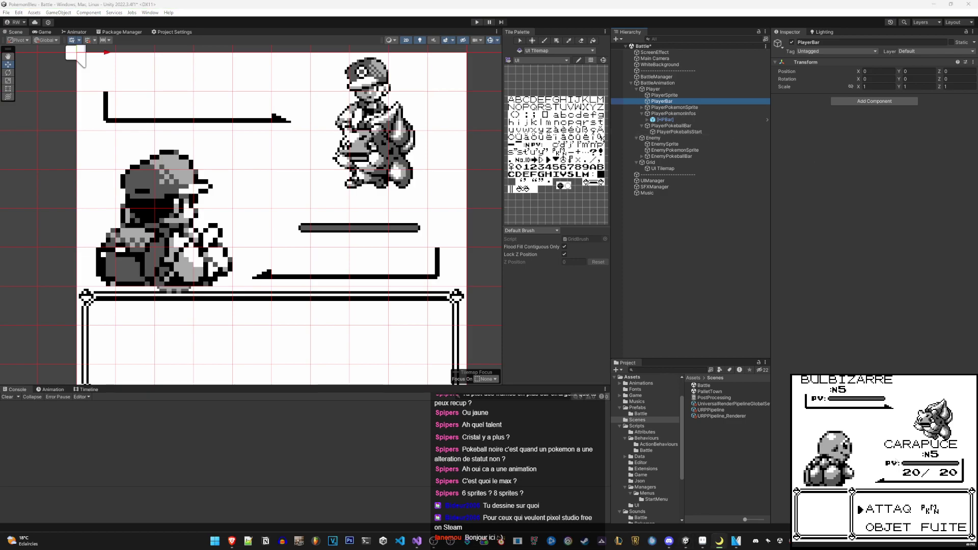
pyautogui.press('F1')
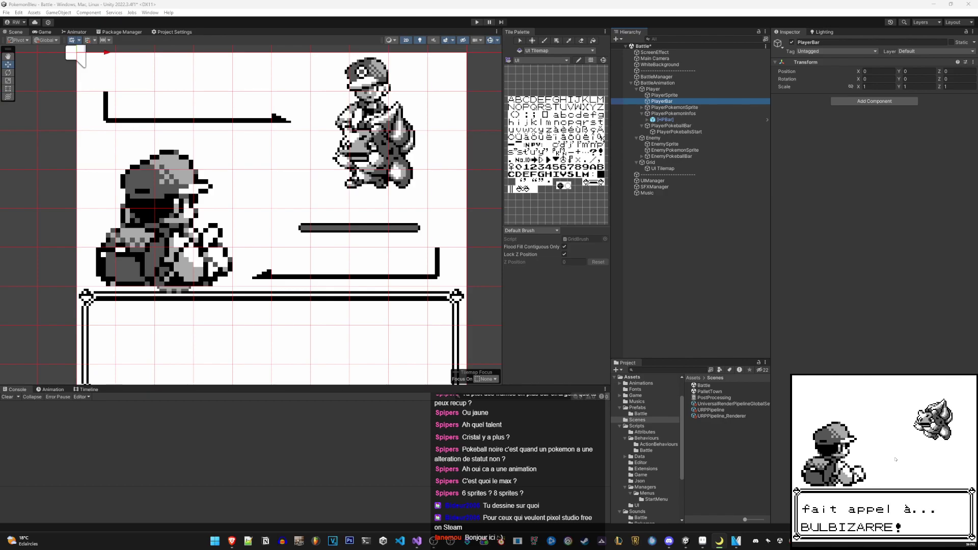
# In the player bar sprite, pick black and add pixels atop the bar's right vertical stroke
pyautogui.click(702, 541)
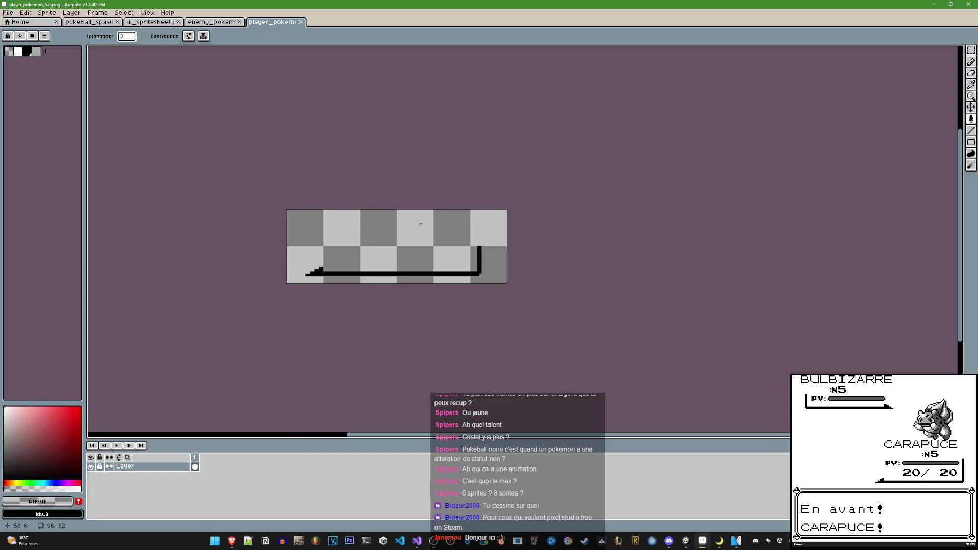
pyautogui.scroll(3, 524, 236)
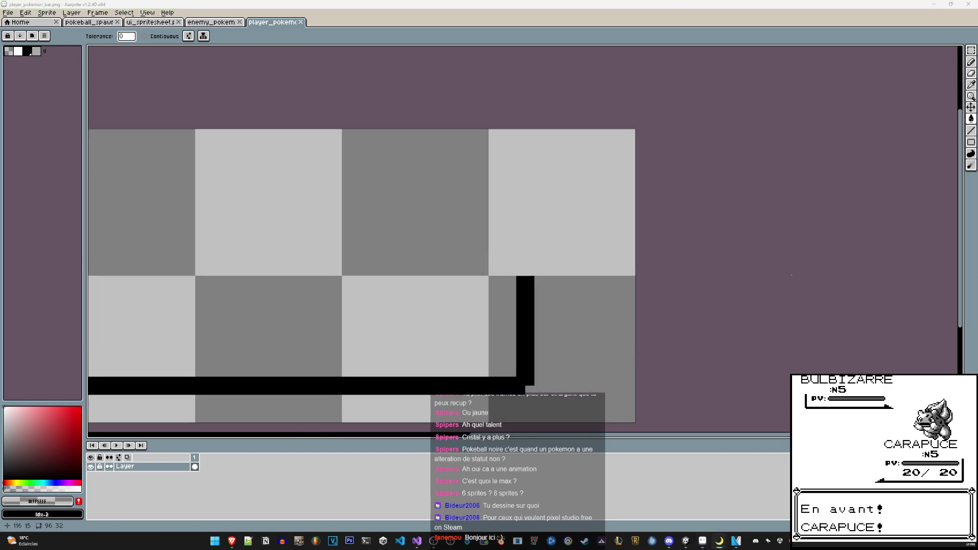
pyautogui.keyDown('alt'); pyautogui.click(528, 298); pyautogui.keyUp('alt')
pyautogui.click(528, 272)
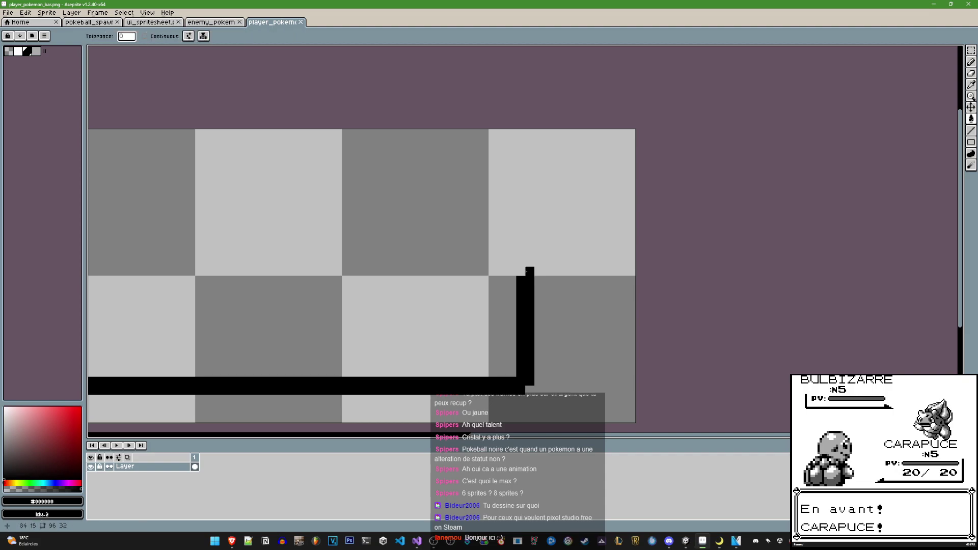
pyautogui.press('b')
pyautogui.keyDown('ctrl'); pyautogui.scroll(10, 525, 270); pyautogui.keyUp('ctrl')
pyautogui.keyDown('ctrl'); pyautogui.scroll(-9, 522, 265); pyautogui.keyUp('ctrl')
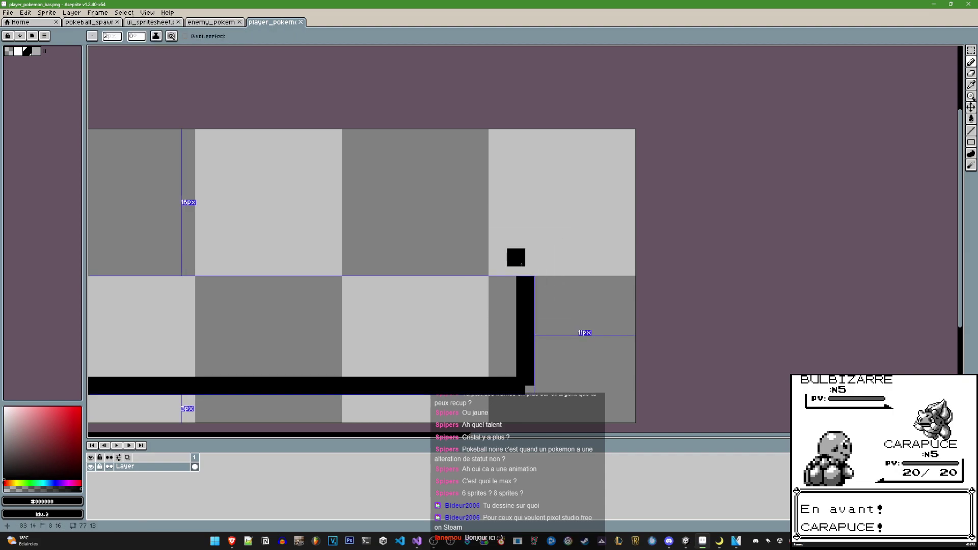
pyautogui.click(525, 267)
# Extend the vertical stroke further upward, then return to Unity
pyautogui.scroll(-2, 525, 267)
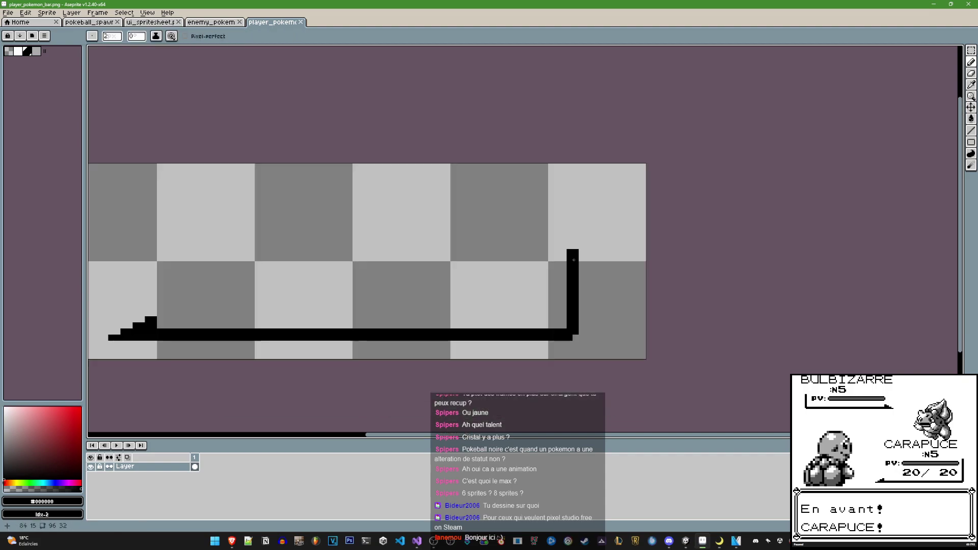
pyautogui.moveTo(573, 260); pyautogui.dragTo(586, 257, button='middle')
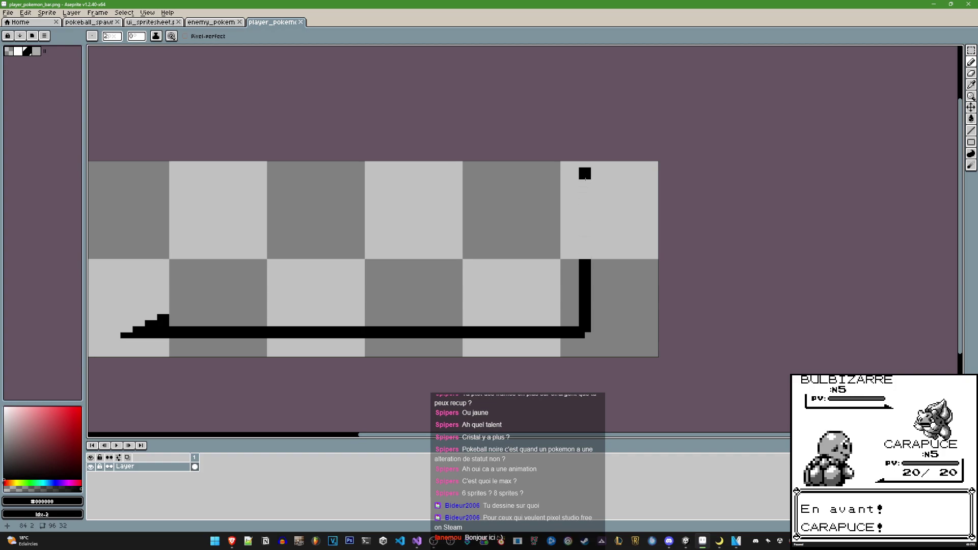
pyautogui.click(585, 254)
pyautogui.moveTo(585, 256); pyautogui.dragTo(585, 181)
pyautogui.scroll(-3, 584, 183)
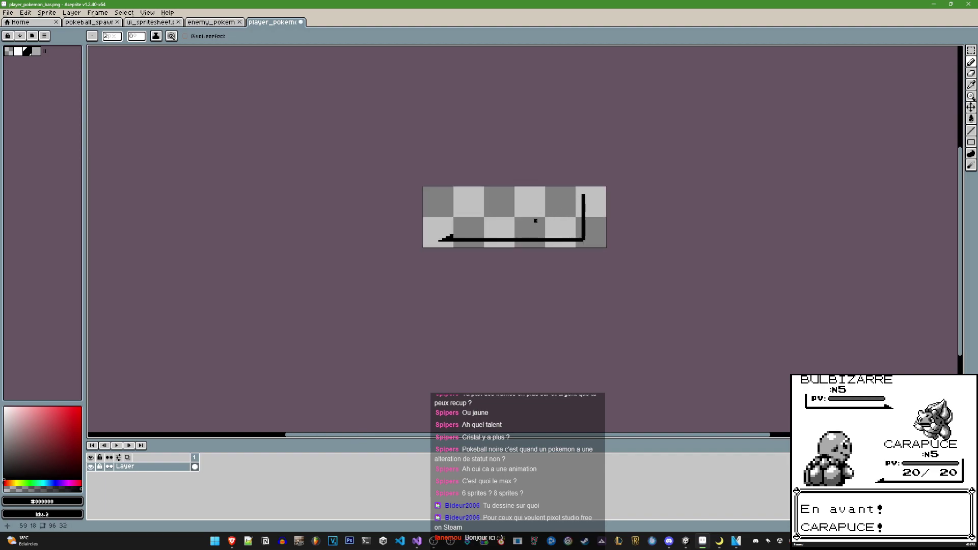
pyautogui.moveTo(549, 219); pyautogui.dragTo(550, 229, button='middle')
pyautogui.scroll(3, 550, 230)
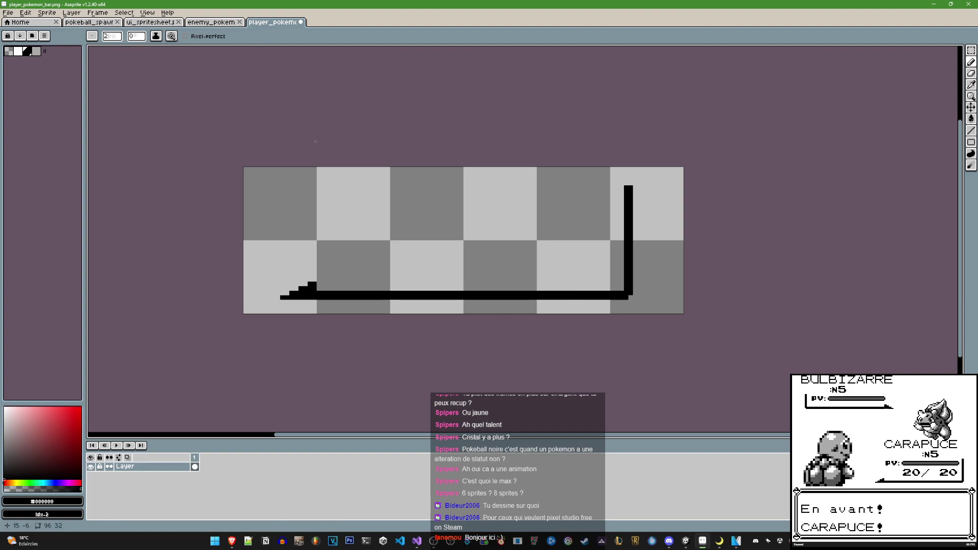
pyautogui.press('v')
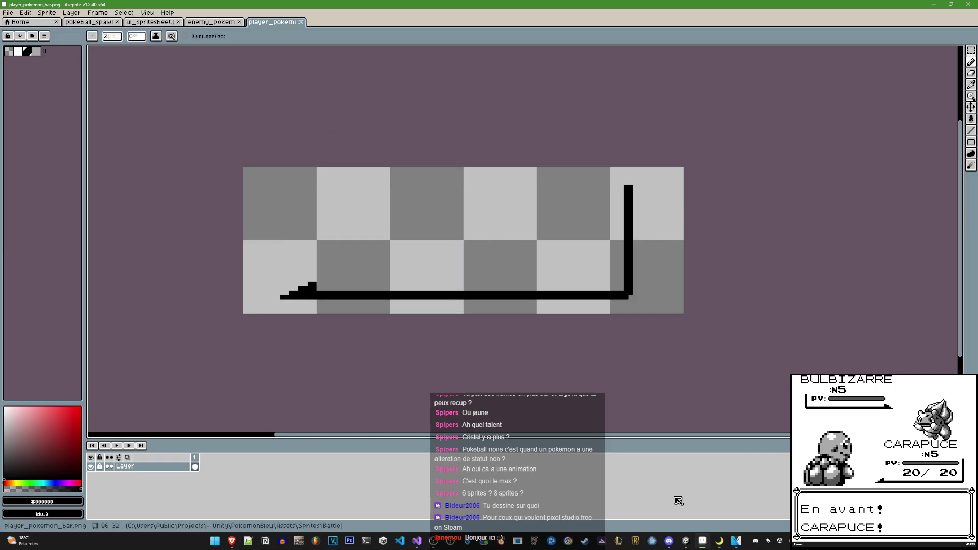
pyautogui.click(686, 541)
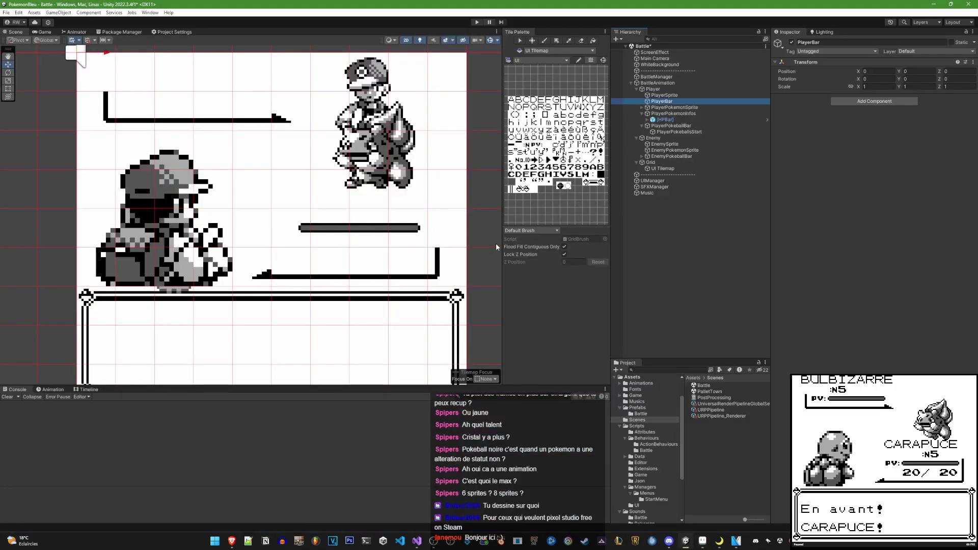
# Create an empty child of PlayerPokemonInfos named BlackBar
pyautogui.click(690, 114)
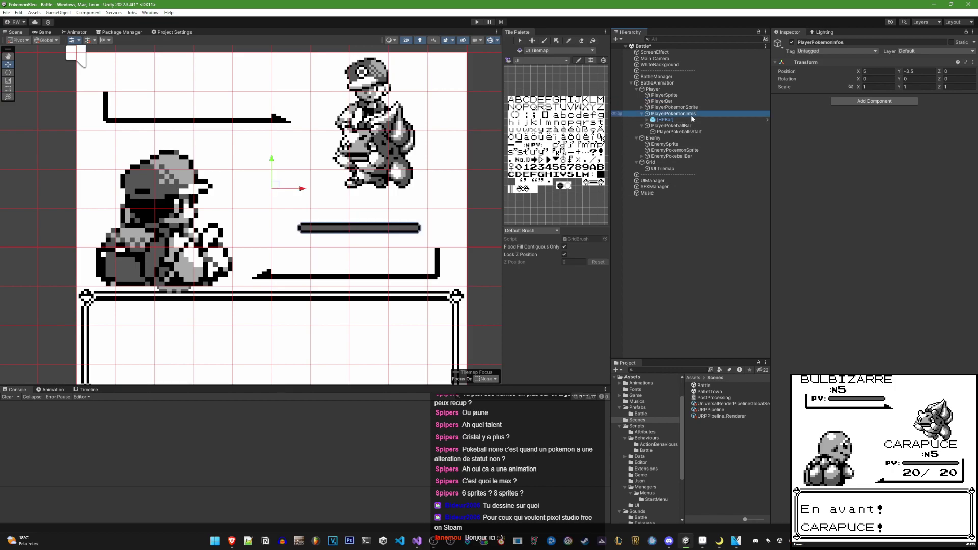
pyautogui.scroll(1, 419, 275)
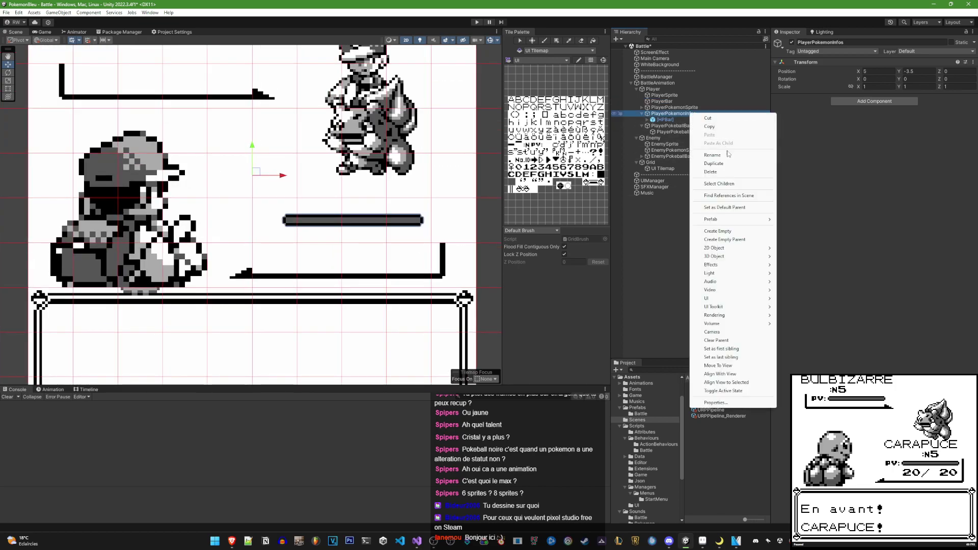
pyautogui.rightClick(690, 113)
pyautogui.click(722, 232)
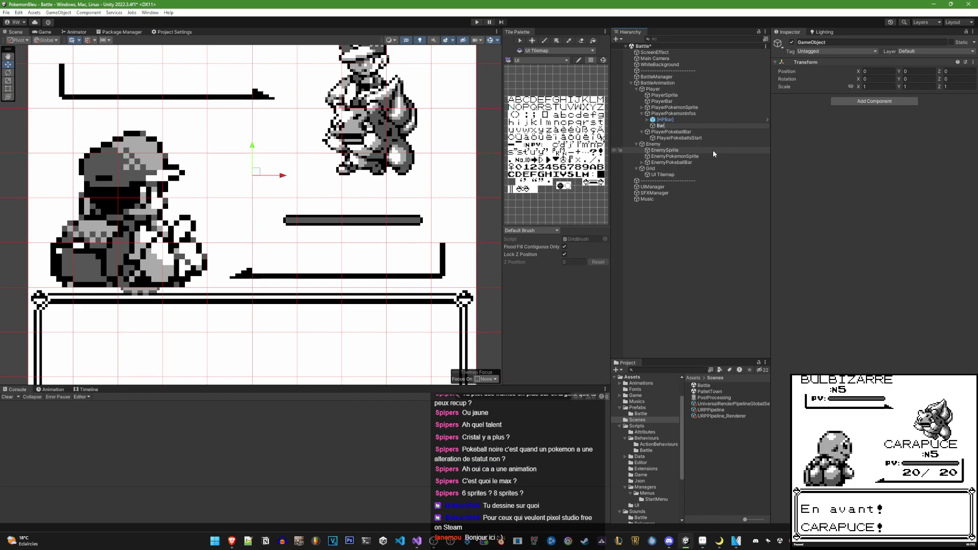
pyautogui.write('BlackBar')
pyautogui.press('Return')
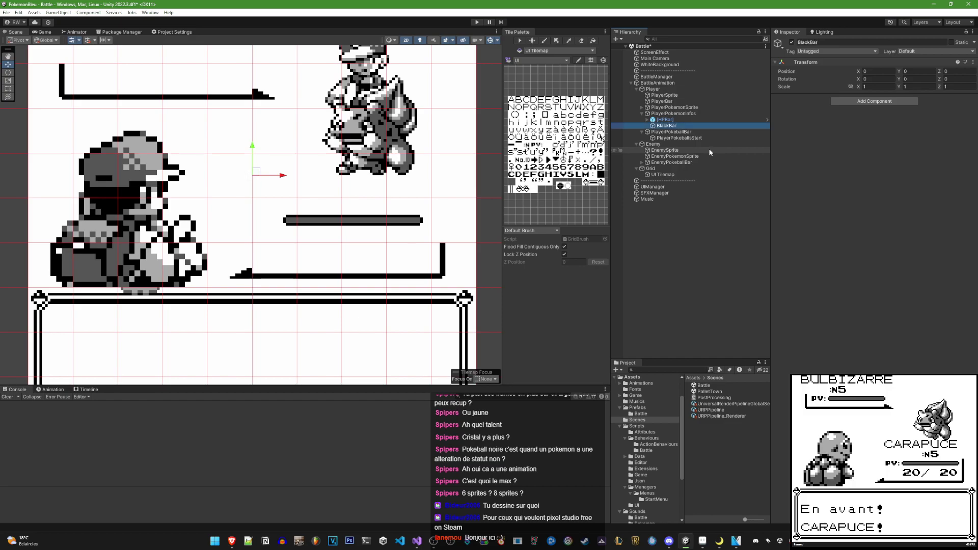
# Give BlackBar a Sprite Renderer using the player_pokemon_bar sprite
pyautogui.click(857, 102)
pyautogui.write('spri')
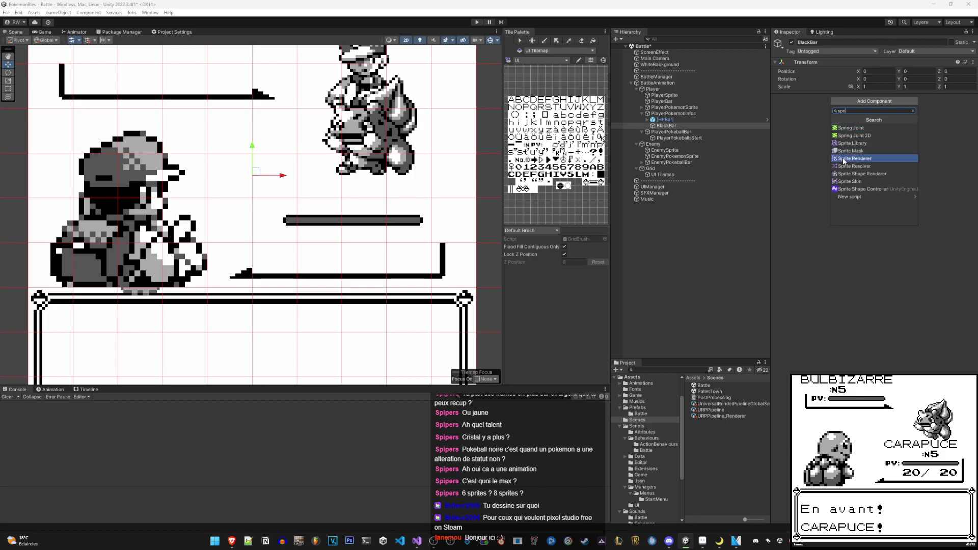
pyautogui.click(856, 159)
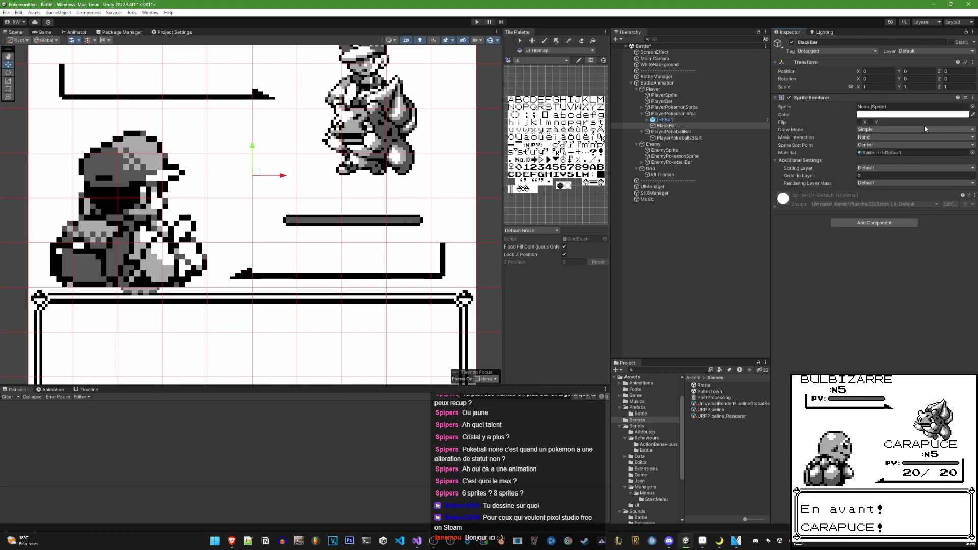
pyautogui.click(972, 111)
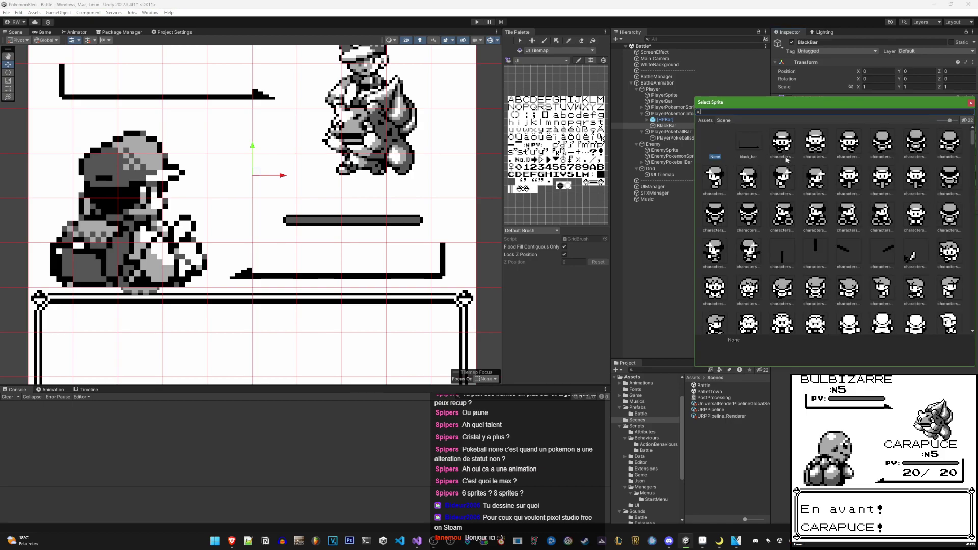
pyautogui.click(756, 152)
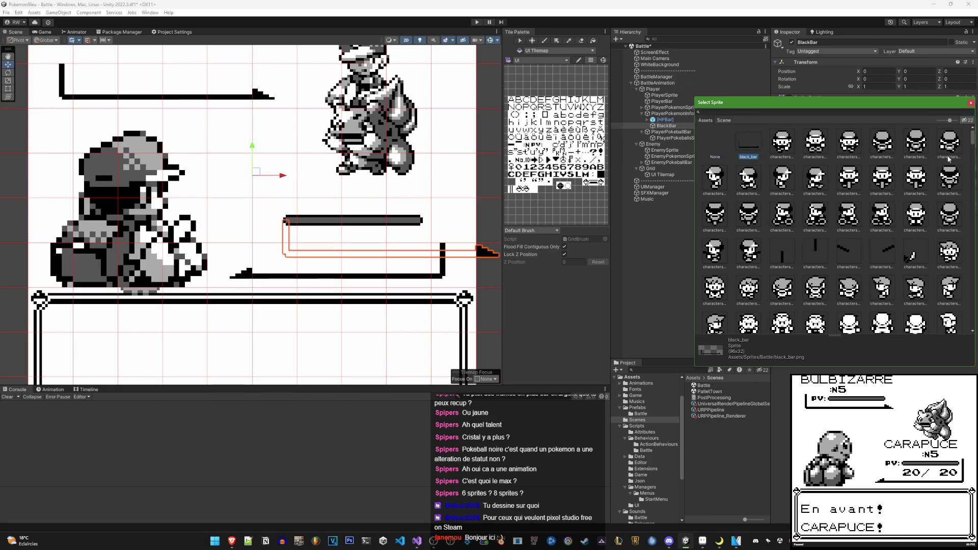
pyautogui.click(861, 115)
pyautogui.write('player')
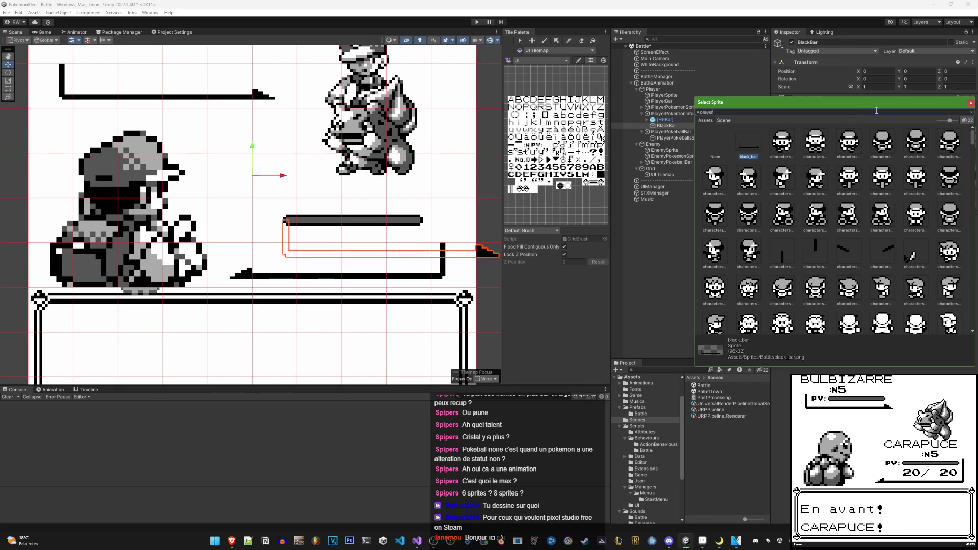
pyautogui.click(774, 141)
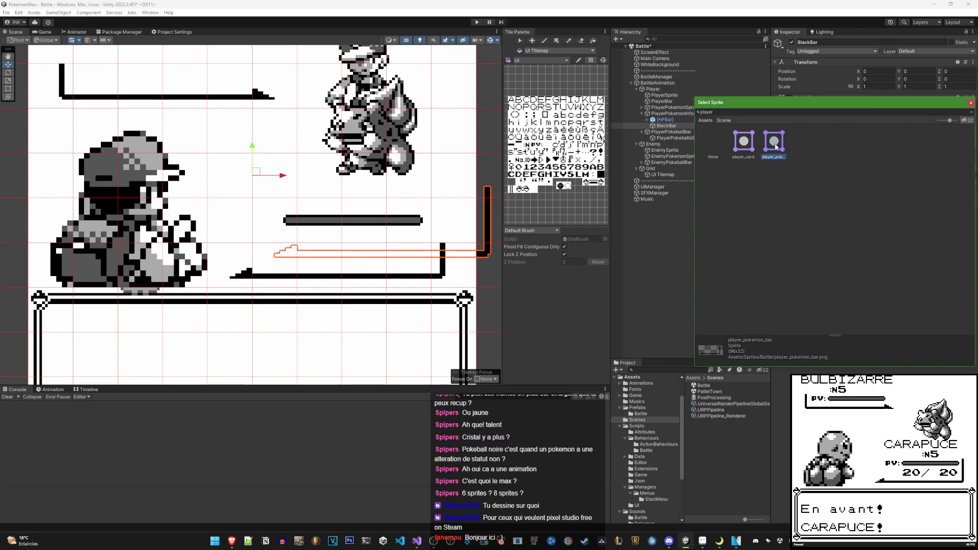
pyautogui.doubleClick(776, 145)
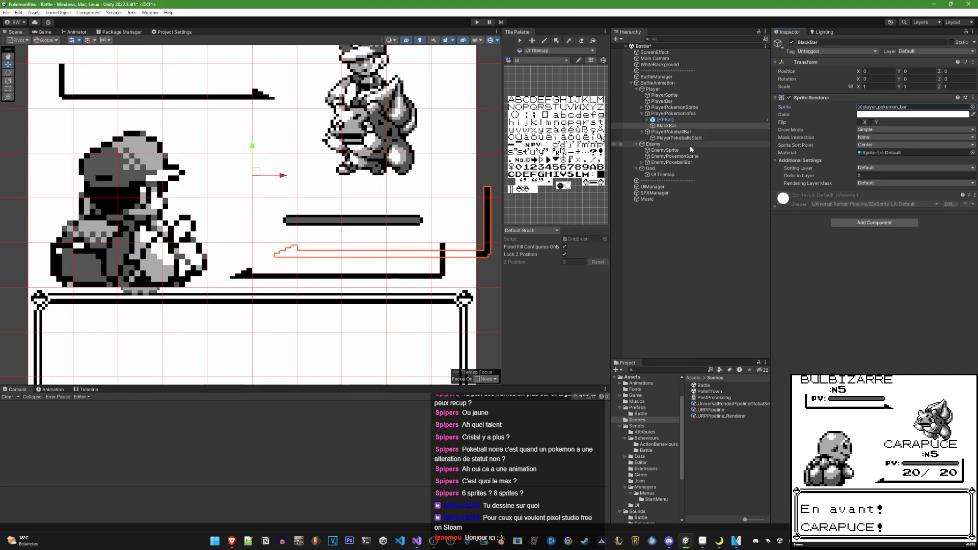
# Move BlackBar down half a unit and put it on the UI sorting layer
pyautogui.click(675, 113)
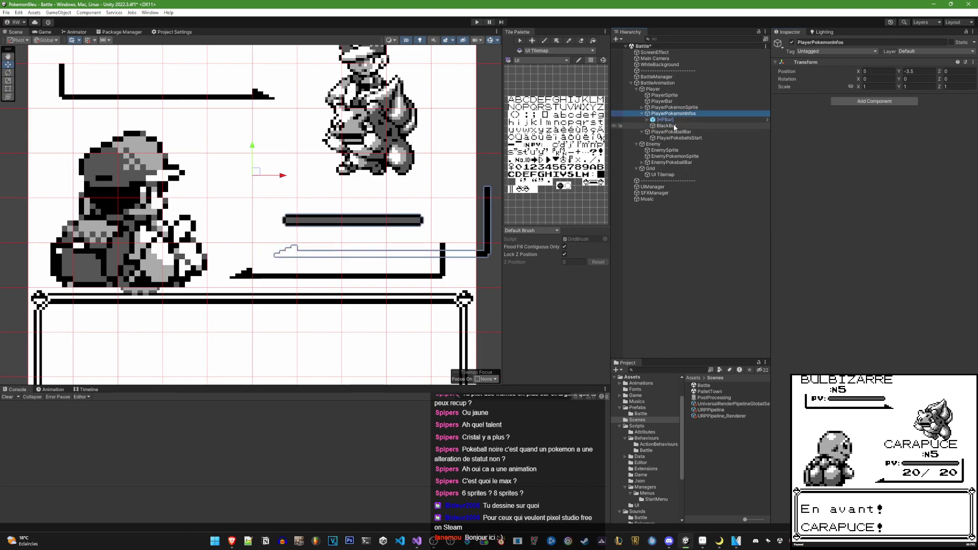
pyautogui.click(673, 125)
pyautogui.moveTo(254, 153); pyautogui.dragTo(238, 203)
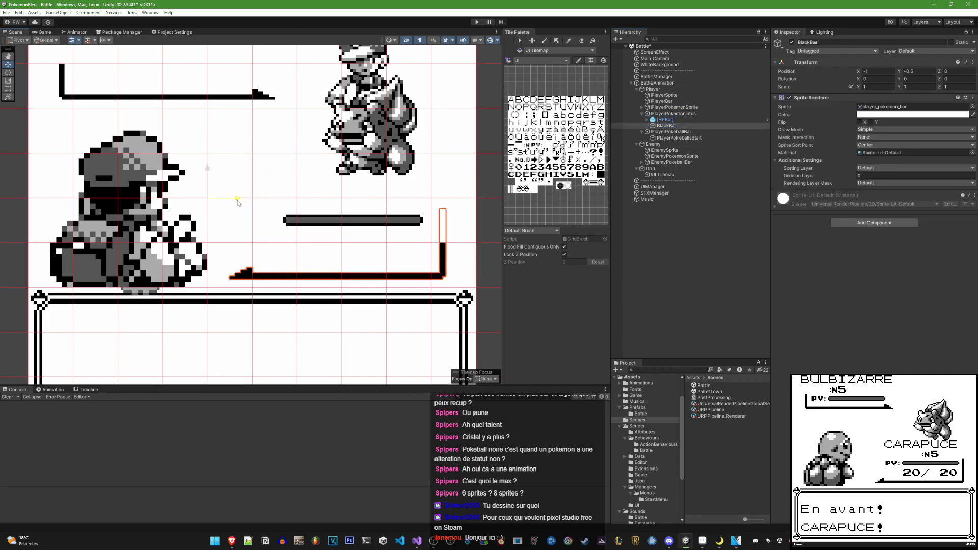
pyautogui.click(871, 168)
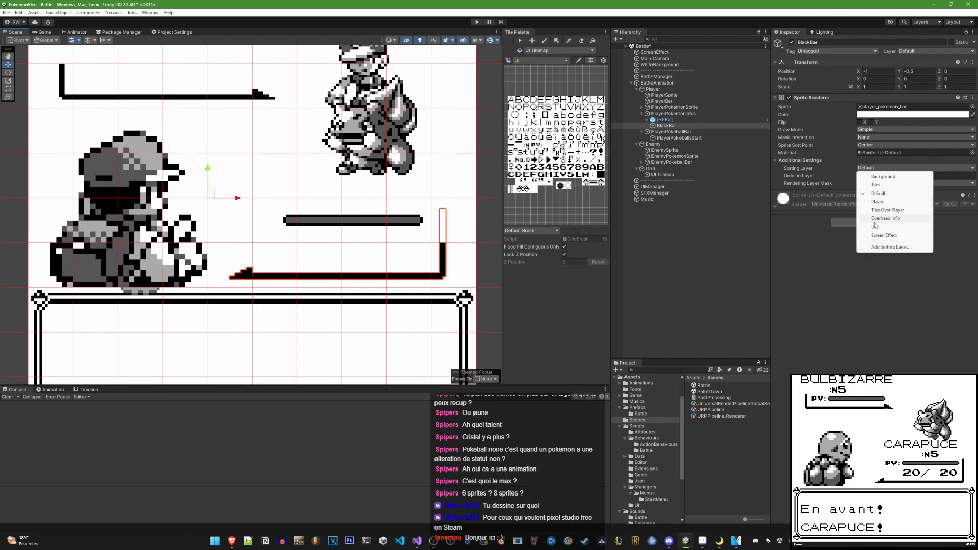
pyautogui.click(872, 194)
pyautogui.click(873, 176)
pyautogui.write('1')
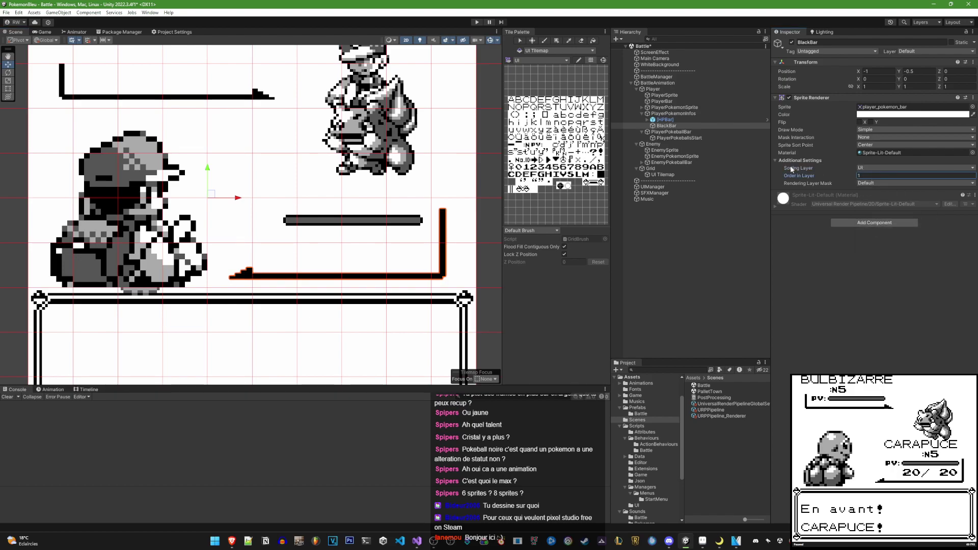
# Delete the old PlayerBar object and review the PlayerPokeballBar and BlackBar settings
pyautogui.click(664, 102)
pyautogui.press('Delete')
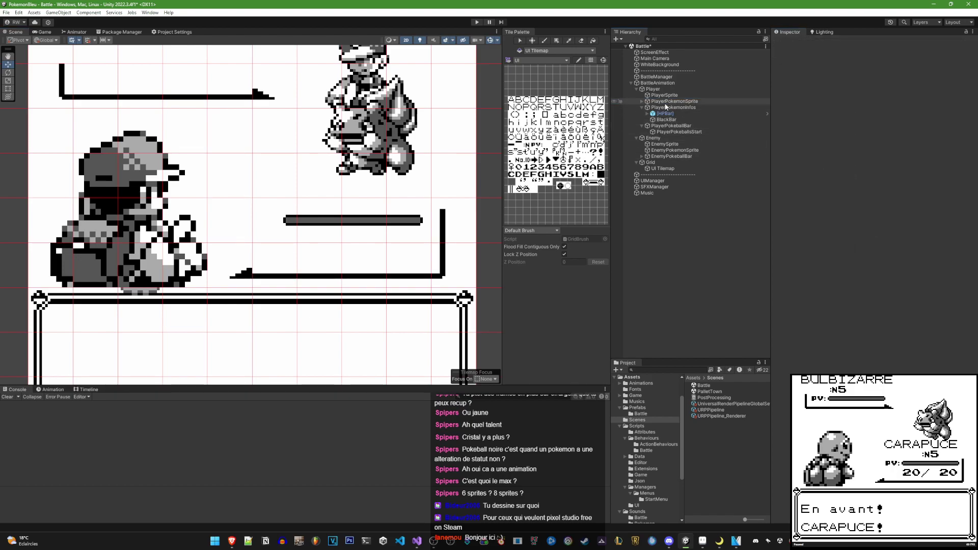
pyautogui.click(662, 125)
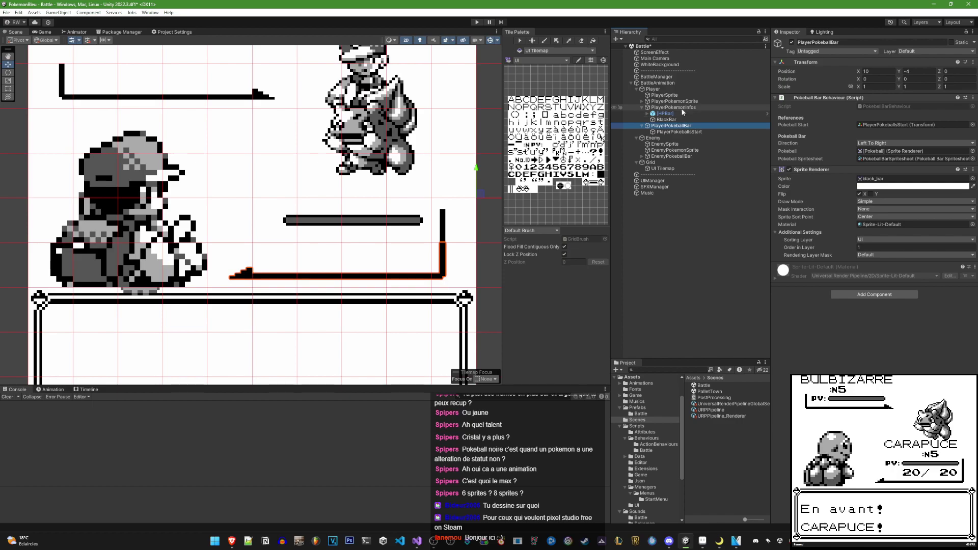
pyautogui.click(667, 119)
# Move the HP bar to position 1, -1
pyautogui.moveTo(353, 227); pyautogui.dragTo(387, 240, button='middle')
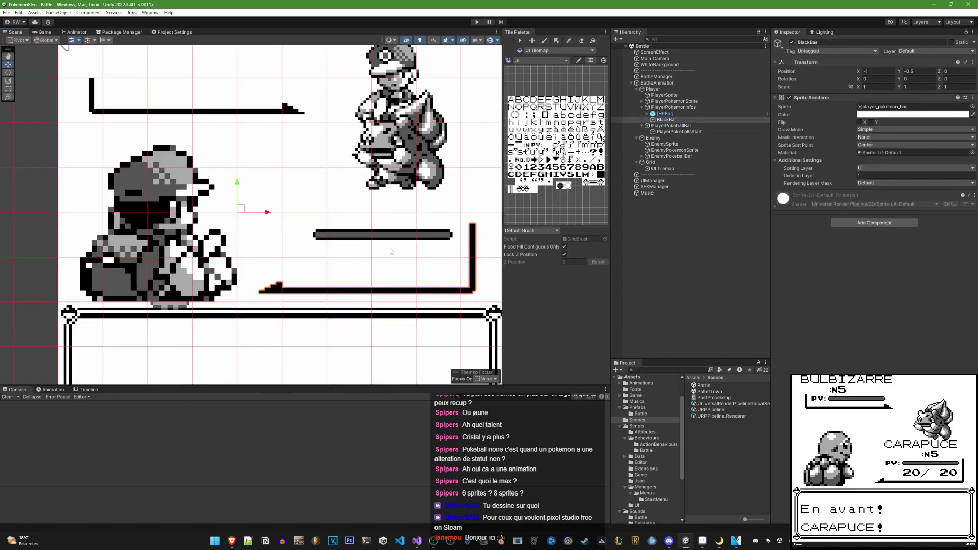
pyautogui.scroll(1, 357, 231)
pyautogui.click(326, 231)
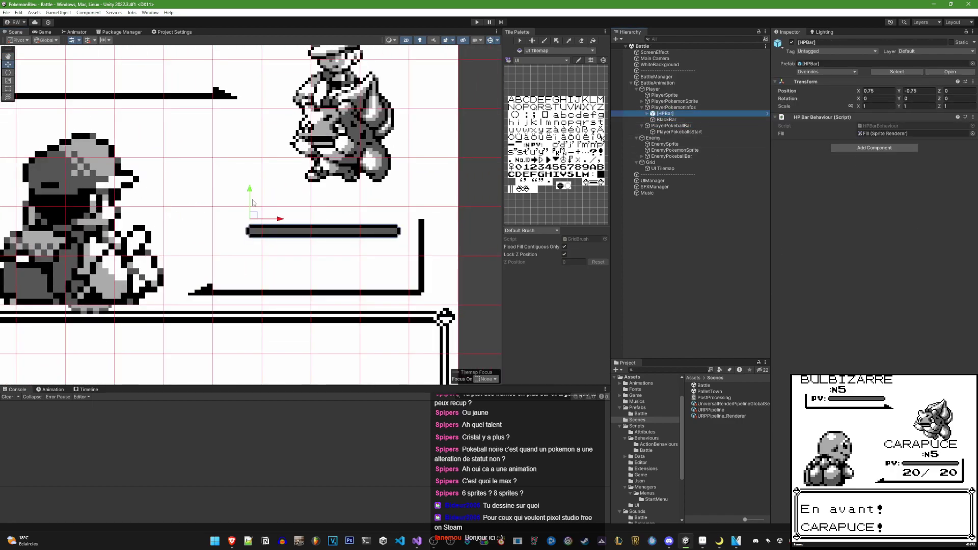
pyautogui.moveTo(248, 199); pyautogui.dragTo(247, 212)
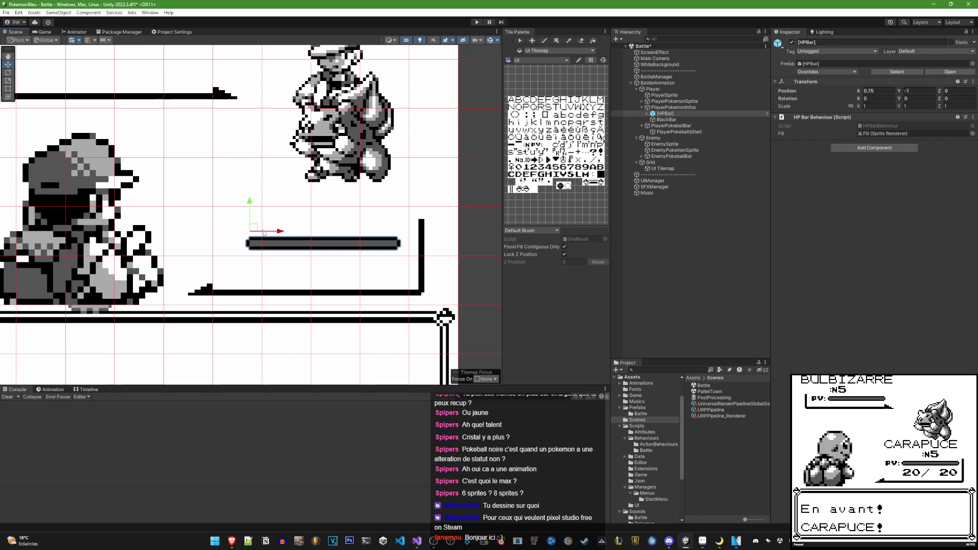
pyautogui.moveTo(268, 232); pyautogui.dragTo(282, 235)
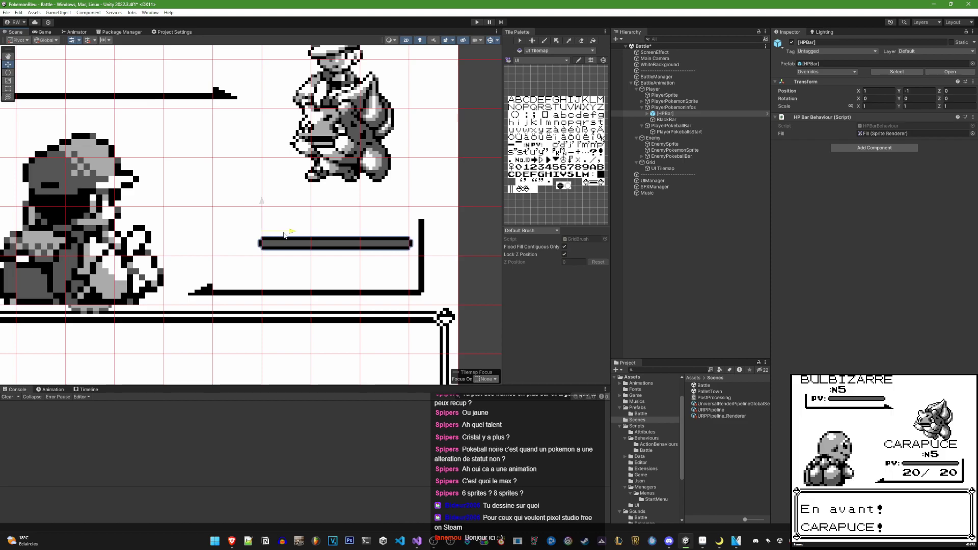
pyautogui.click(646, 233)
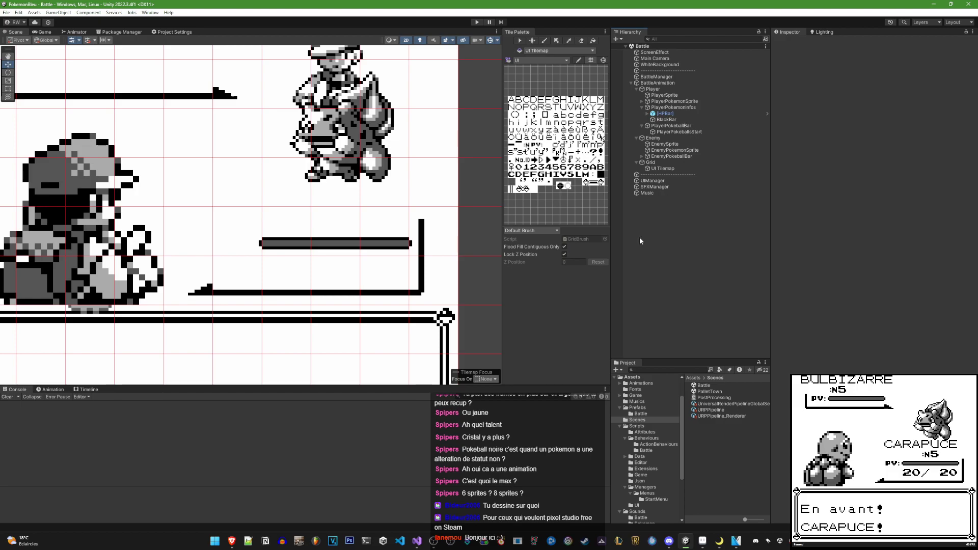
pyautogui.scroll(2, 430, 242)
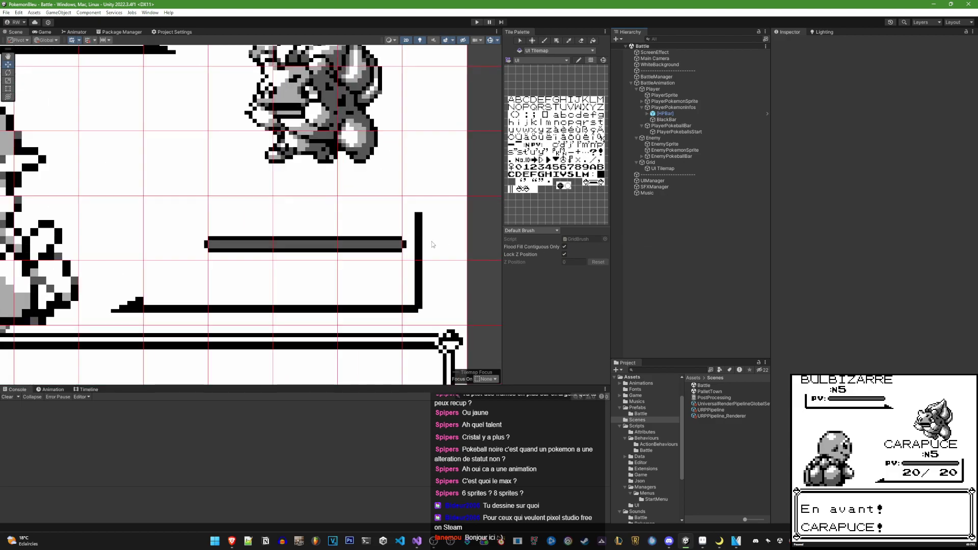
pyautogui.scroll(1, 431, 242)
# In Aseprite, erase the top pixel rows of the player HP bar sprite, comparing it against Unity
pyautogui.click(702, 541)
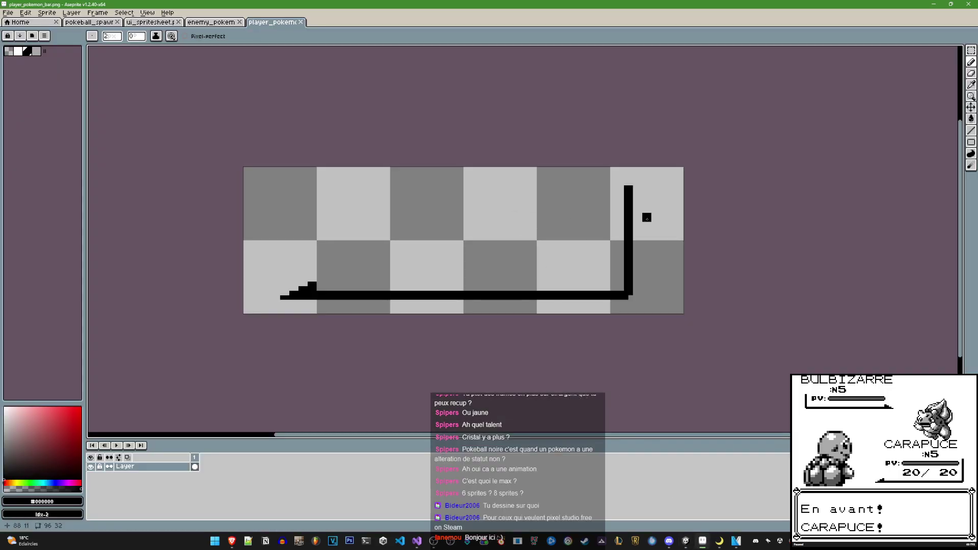
pyautogui.scroll(3, 647, 217)
pyautogui.moveTo(563, 96); pyautogui.dragTo(563, 114)
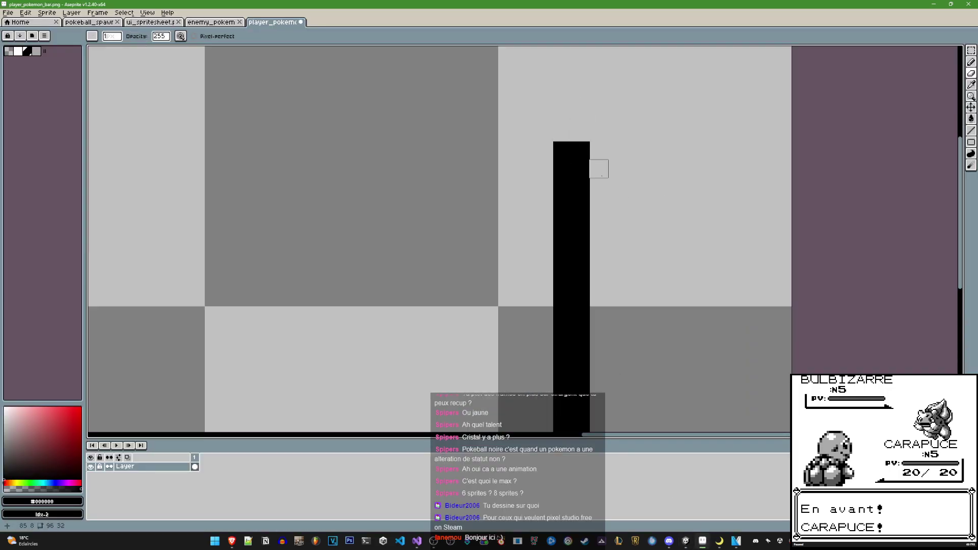
pyautogui.click(686, 541)
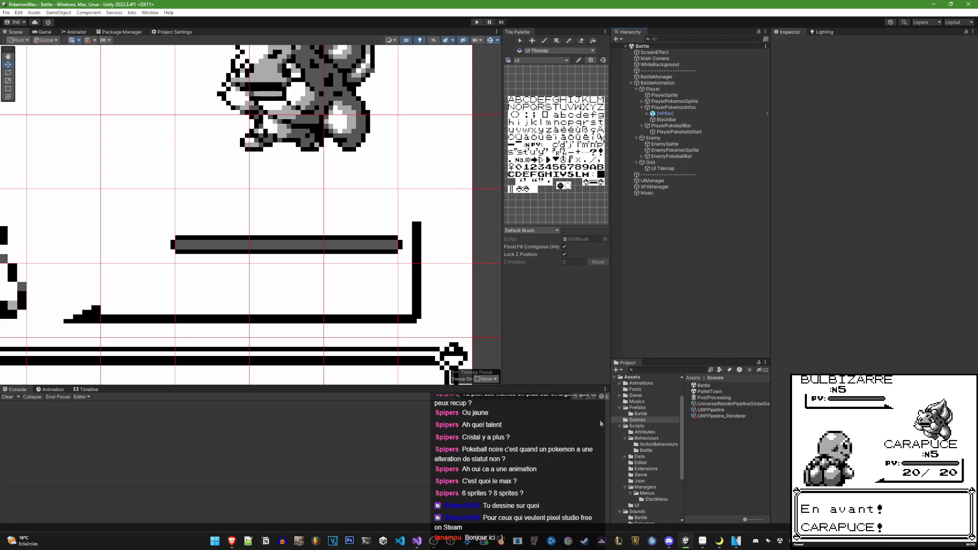
pyautogui.click(702, 541)
pyautogui.moveTo(562, 150); pyautogui.dragTo(618, 150)
pyautogui.scroll(-5, 618, 150)
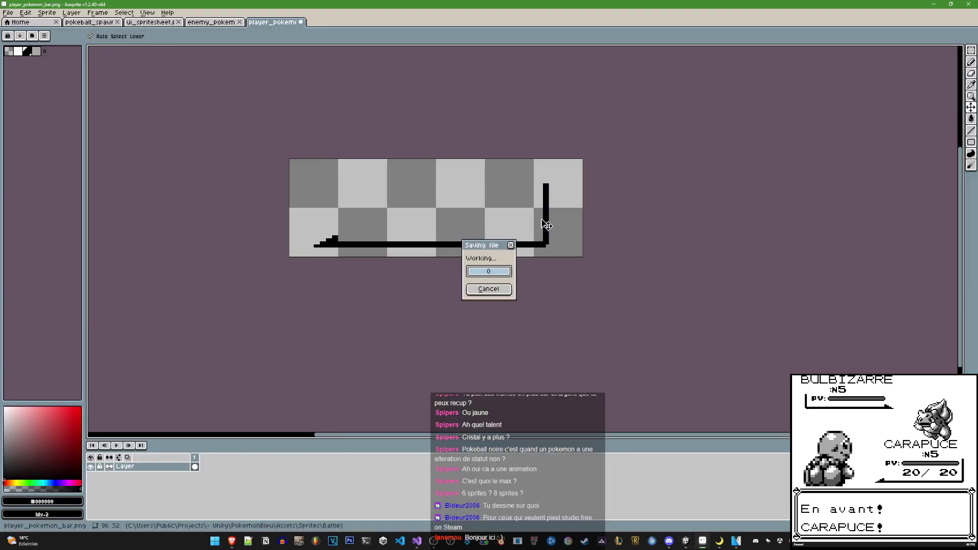
# Back in Unity, zoom out and pan the Scene view to frame the battle layout
pyautogui.click(685, 541)
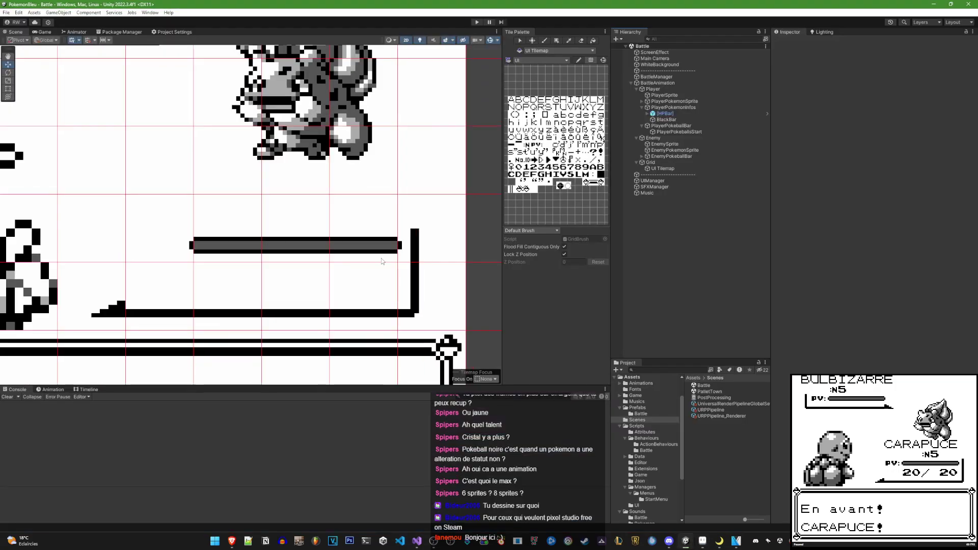
pyautogui.scroll(-3, 383, 261)
pyautogui.scroll(-2, 387, 269)
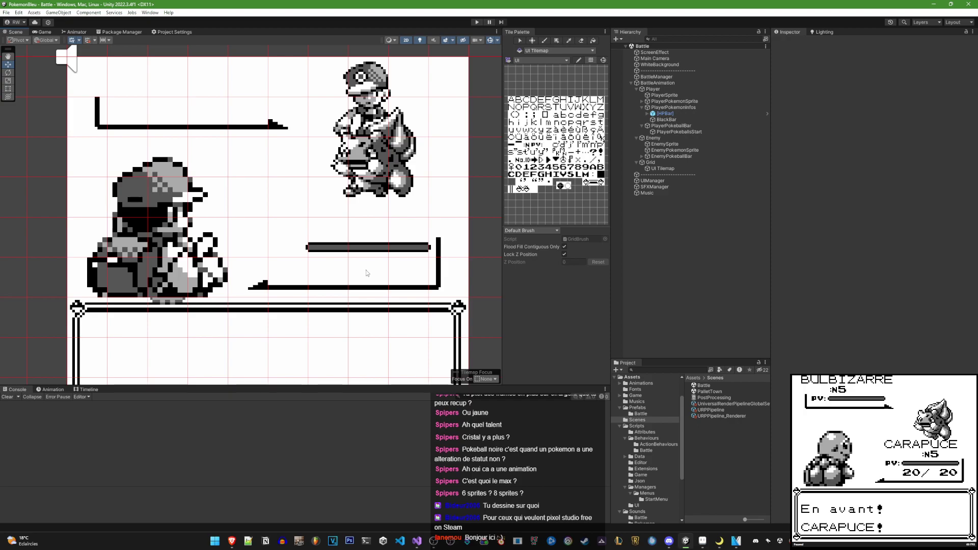
pyautogui.scroll(-1, 355, 264)
pyautogui.moveTo(340, 265); pyautogui.dragTo(392, 279, button='middle')
# Move the PlayerPokemonInfos group to position (4, -3)
pyautogui.click(672, 125)
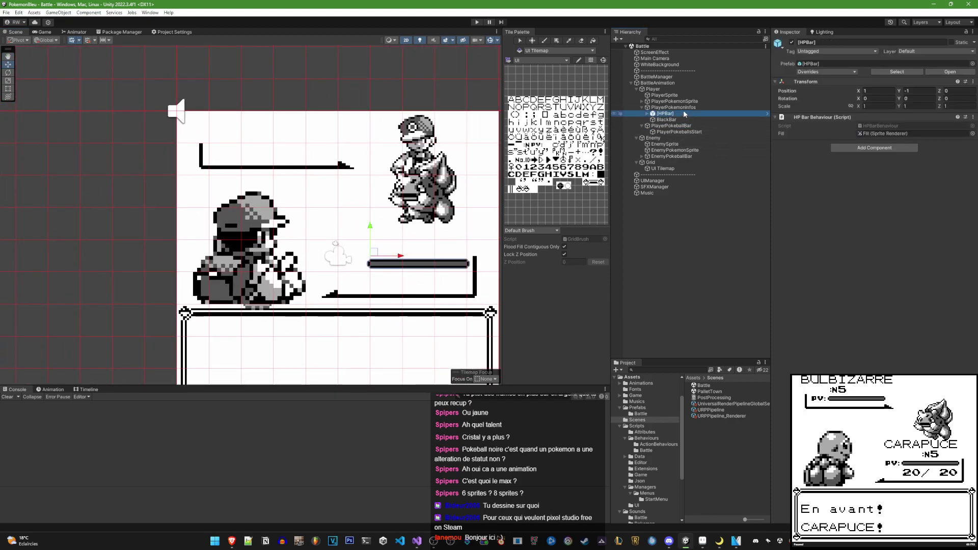
pyautogui.click(683, 107)
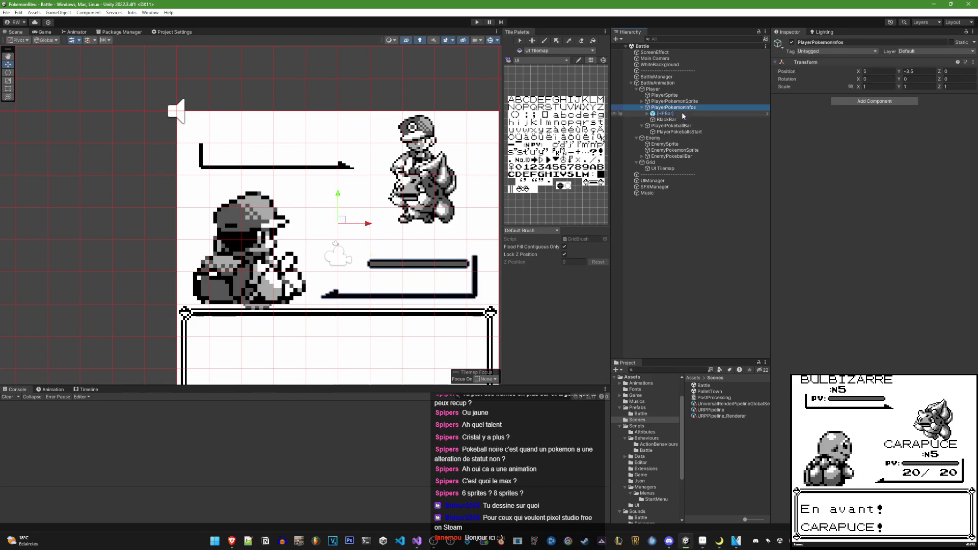
pyautogui.moveTo(342, 220); pyautogui.dragTo(309, 204)
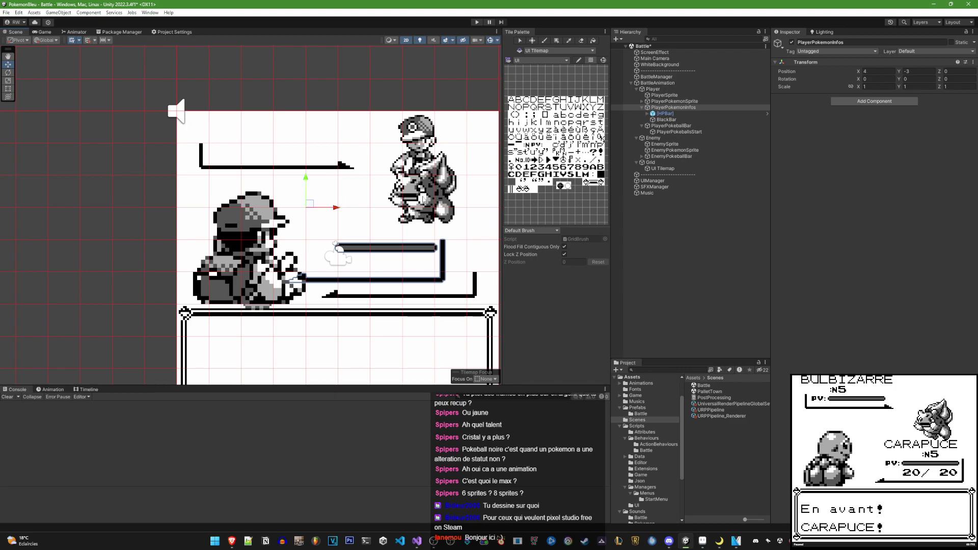
pyautogui.scroll(3, 402, 227)
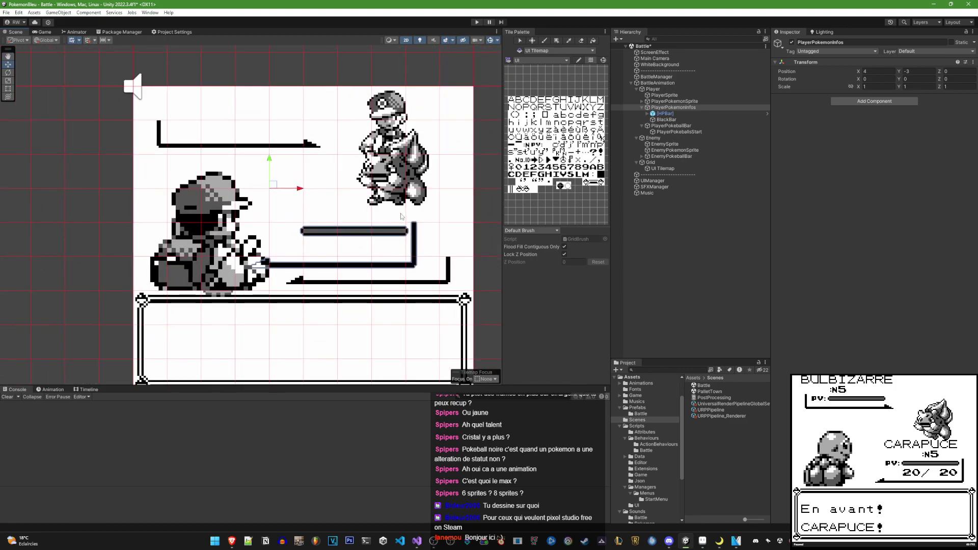
pyautogui.scroll(1, 401, 216)
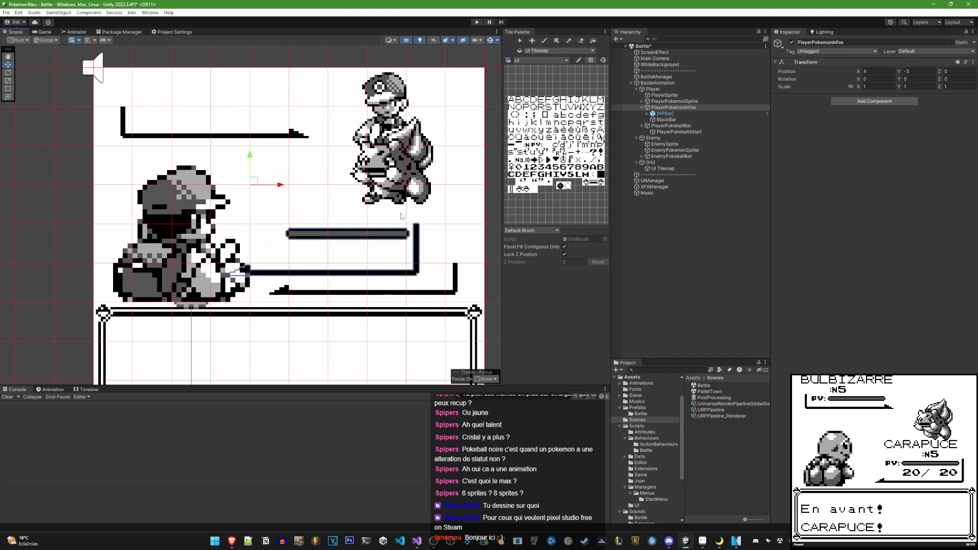
# Shift [HPBar] and BlackBar together right and down, then save the Battle scene
pyautogui.click(688, 114)
pyautogui.keyDown('shift'); pyautogui.click(687, 120); pyautogui.keyUp('shift')
pyautogui.moveTo(209, 204); pyautogui.dragTo(247, 223)
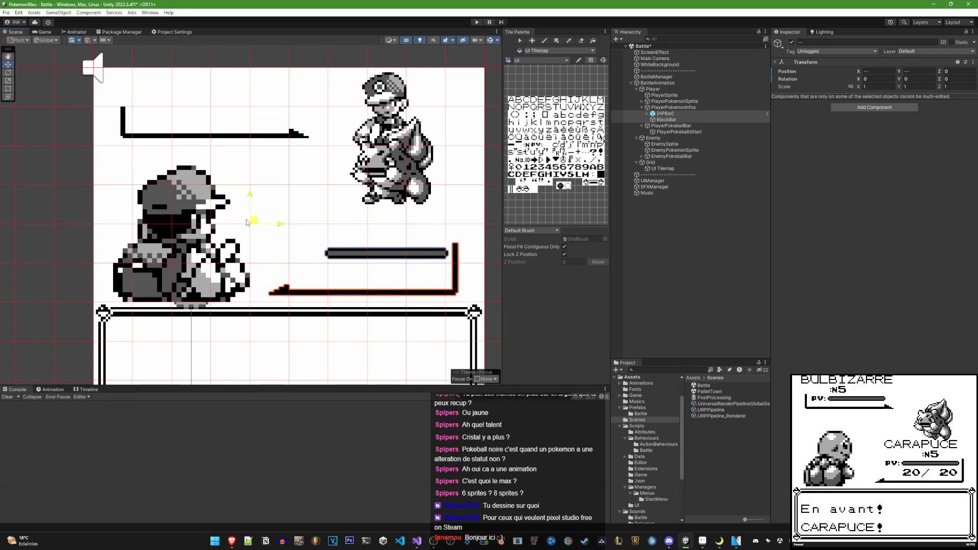
pyautogui.hotkey('ctrl', 'z')
pyautogui.hotkey('ctrl', 'z')
pyautogui.hotkey('ctrl', 'z')
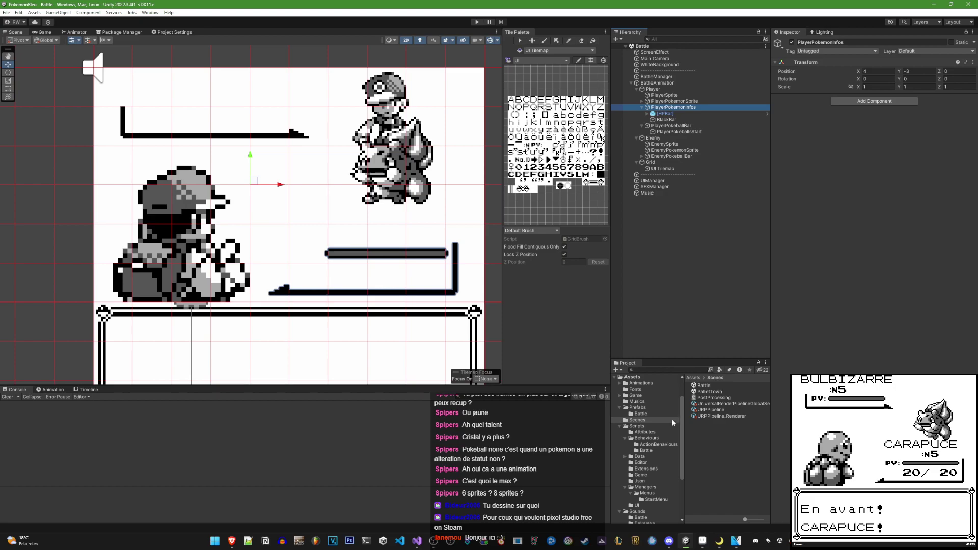
pyautogui.click(654, 451)
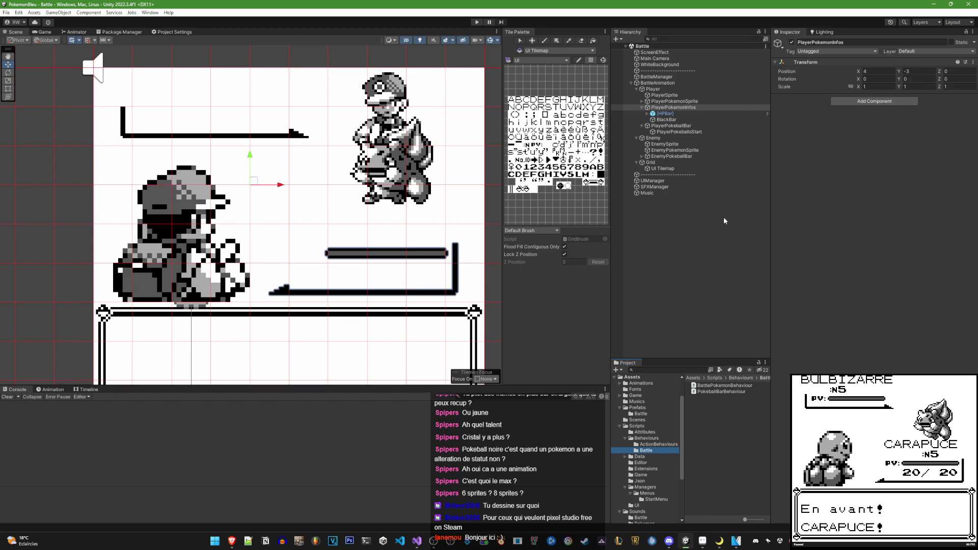
pyautogui.click(705, 108)
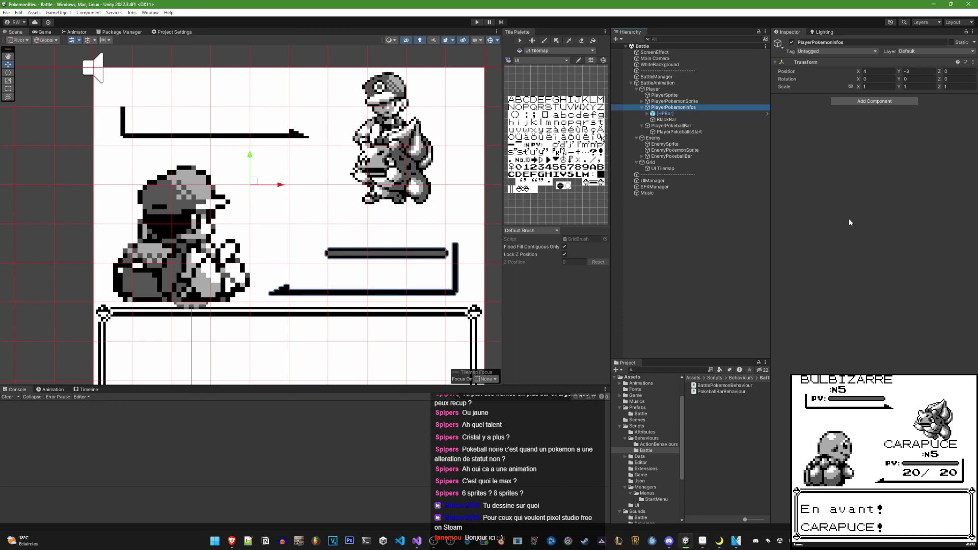
# Create a new PokemonInfosBehaviour script and attach it to PlayerPokemonInfos
pyautogui.click(897, 104)
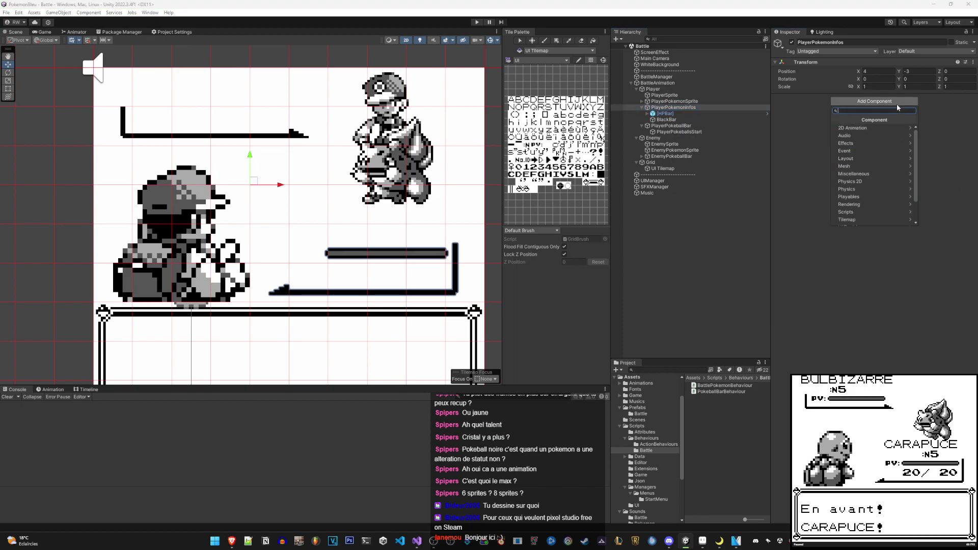
pyautogui.write('PokemonInfosBehaviour')
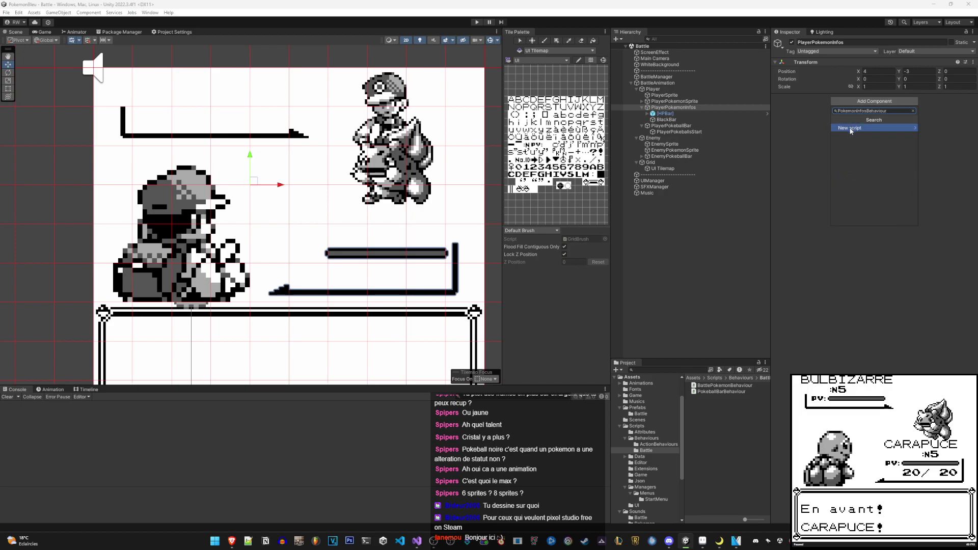
pyautogui.click(850, 129)
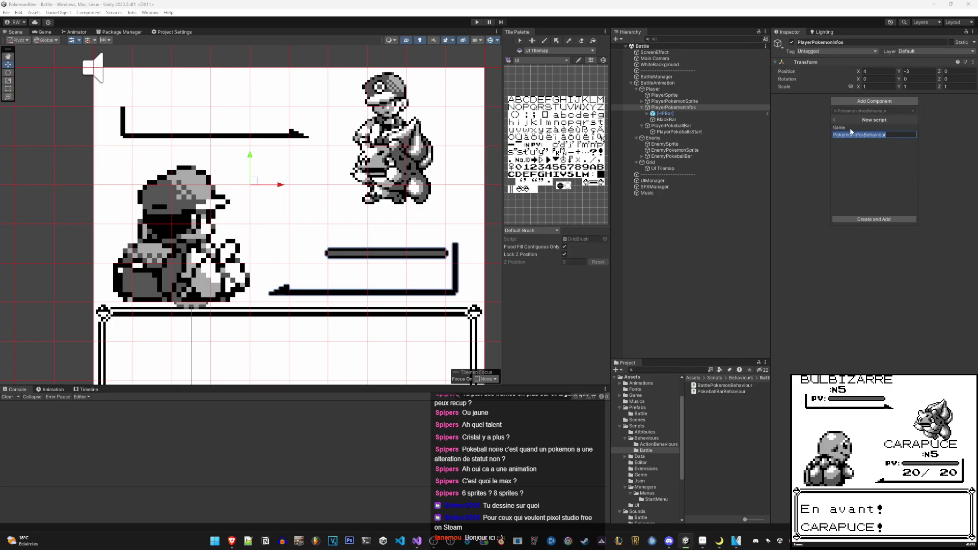
pyautogui.click(851, 218)
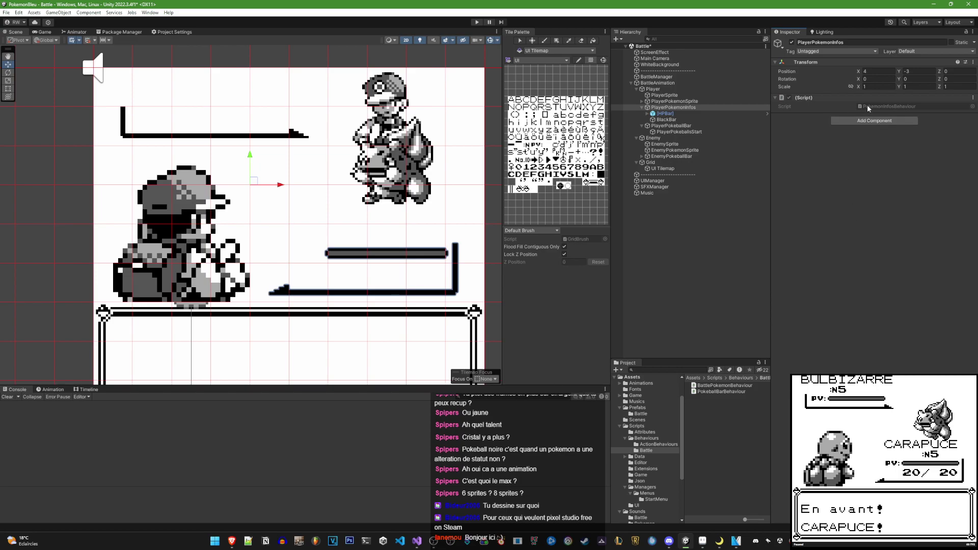
# File the new PokemonInfosBehaviour script into the Scripts/Behaviours/Battle folder
pyautogui.doubleClick(866, 106)
pyautogui.click(686, 543)
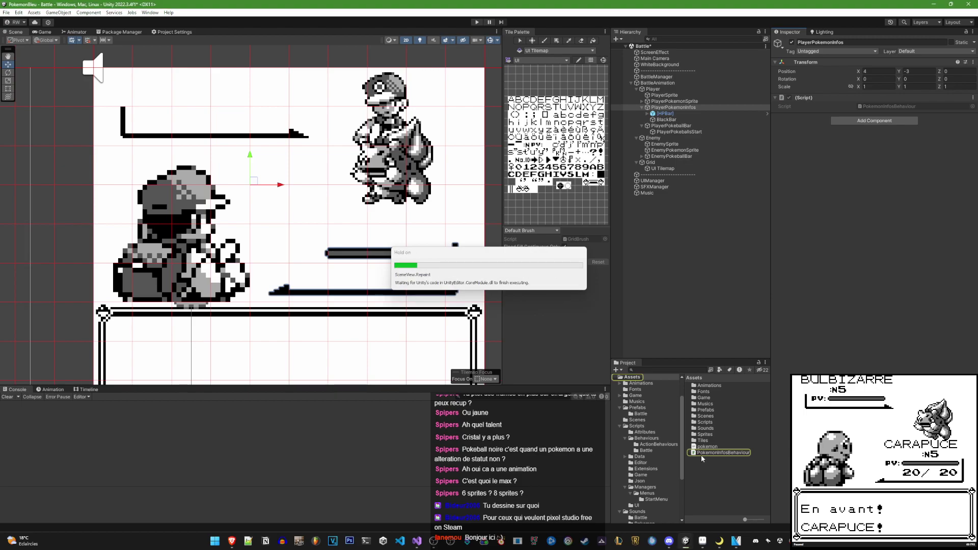
pyautogui.click(704, 453)
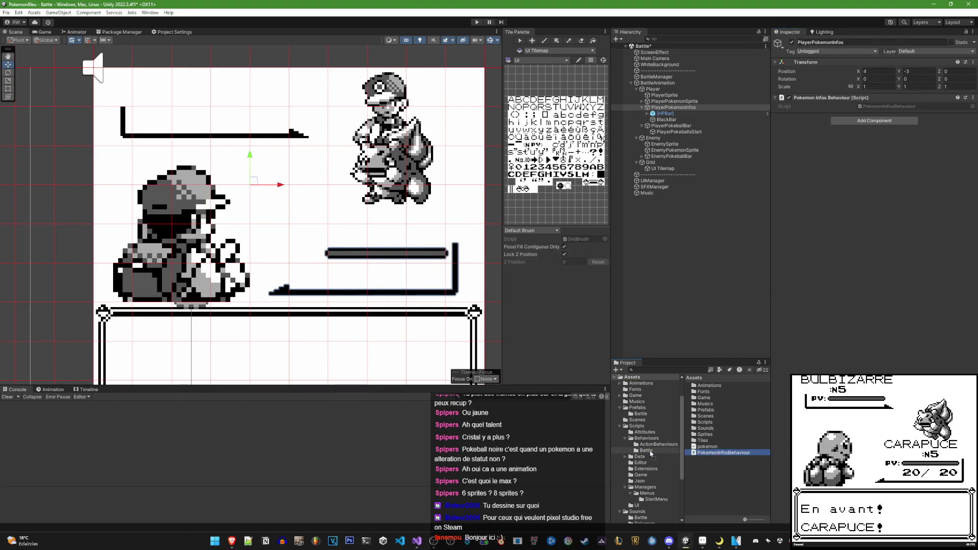
pyautogui.click(645, 451)
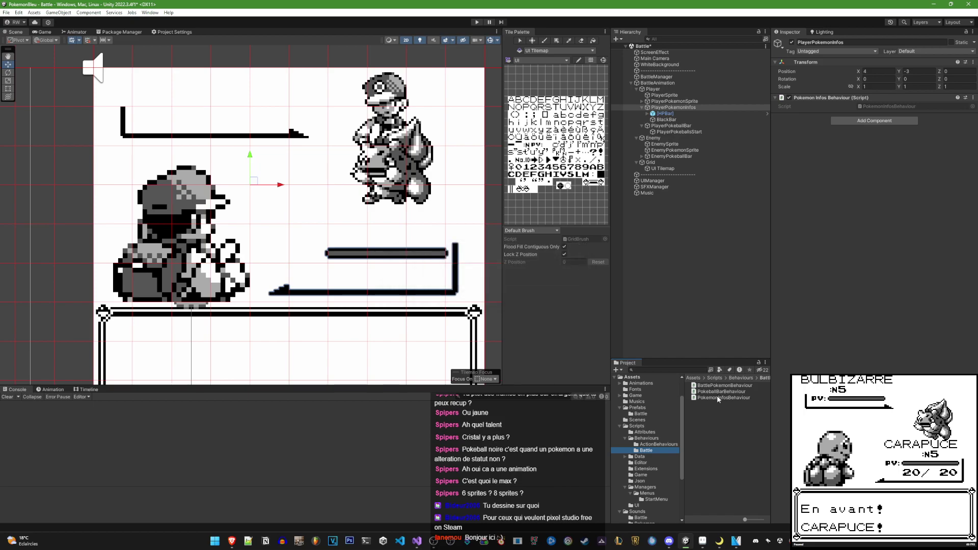
# Open PokemonInfosBehaviour and add a namespace Battle block, moving its closing brace to the file end
pyautogui.doubleClick(717, 397)
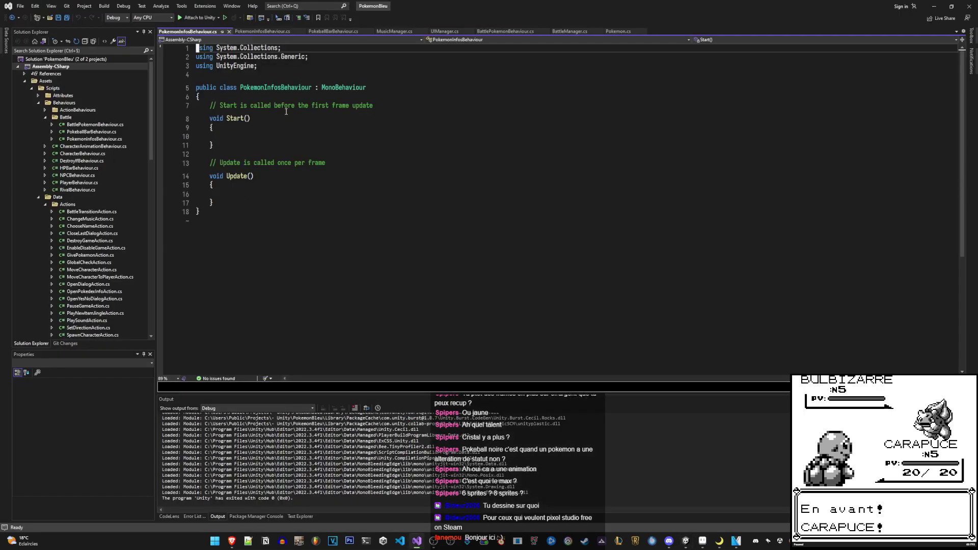
pyautogui.press('j')
pyautogui.press('j')
pyautogui.press('j')
pyautogui.write('onamespa')
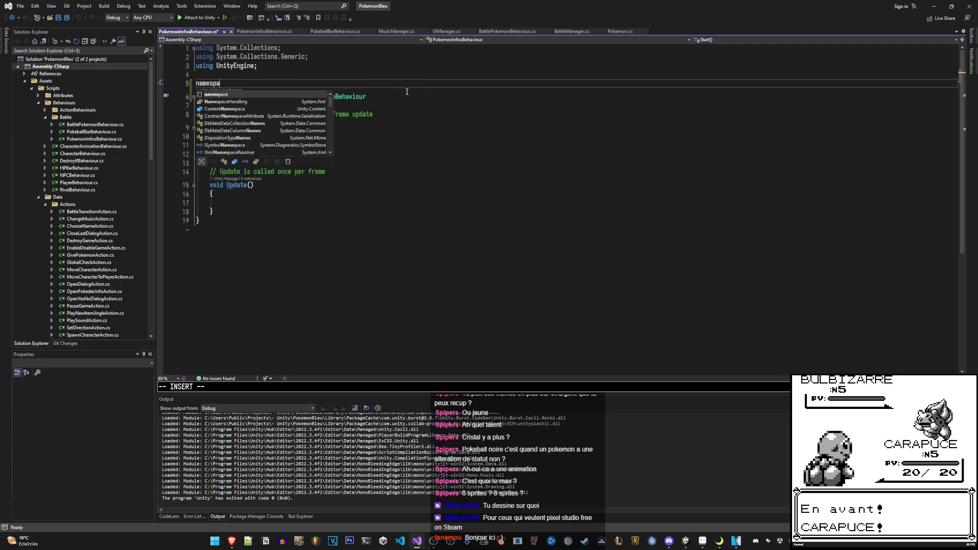
pyautogui.write('ce Battle')
pyautogui.press('Return')
pyautogui.write('{')
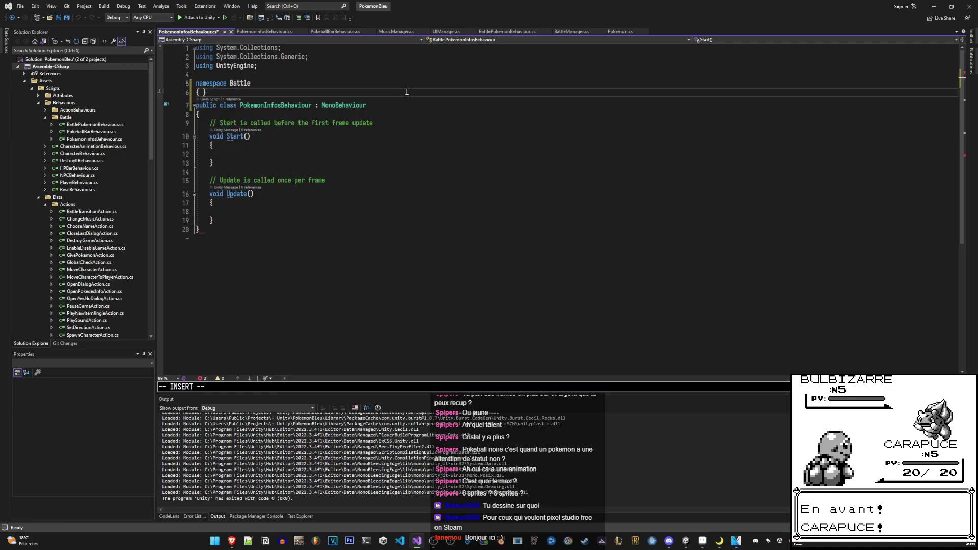
pyautogui.press('Return')
pyautogui.press('Escape')
pyautogui.hotkey('shift', 'v')
pyautogui.press('j')
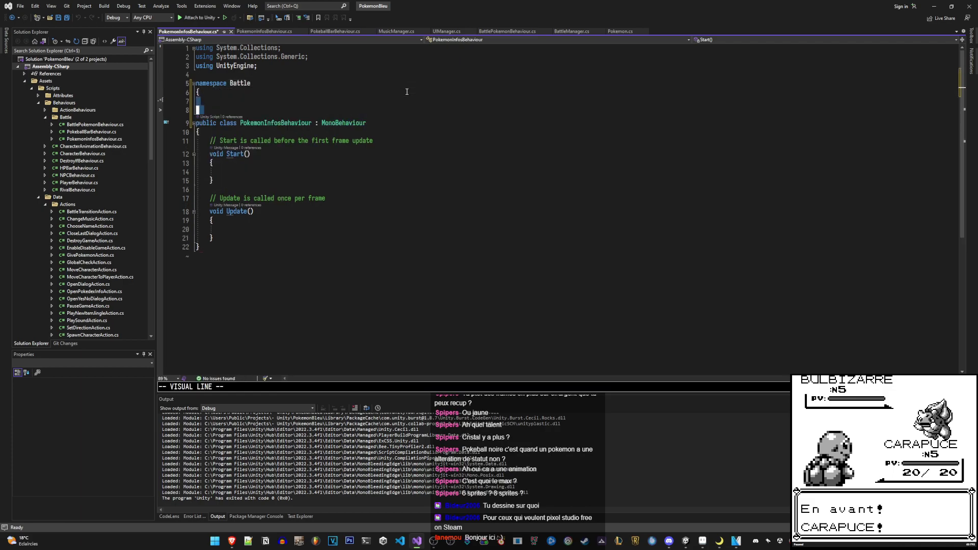
pyautogui.press('d')
pyautogui.press('G')
pyautogui.press('p')
# Indent the class inside the Battle namespace and remove the trailing blank line
pyautogui.hotkey('shift', 'v')
pyautogui.press('k')
pyautogui.press('k')
pyautogui.press('k')
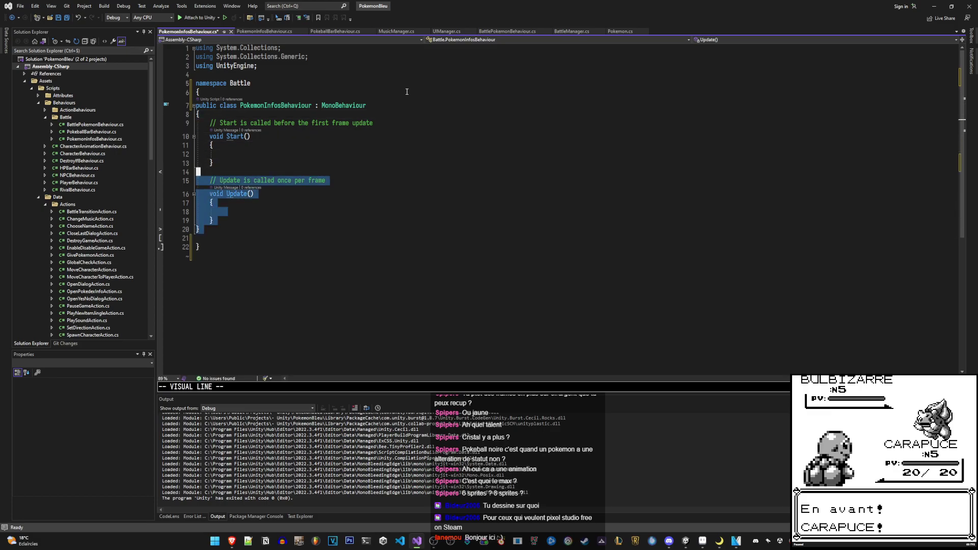
pyautogui.press('k')
pyautogui.press('k')
pyautogui.press('k')
pyautogui.press('>')
pyautogui.press('j')
pyautogui.press('j')
pyautogui.press('j')
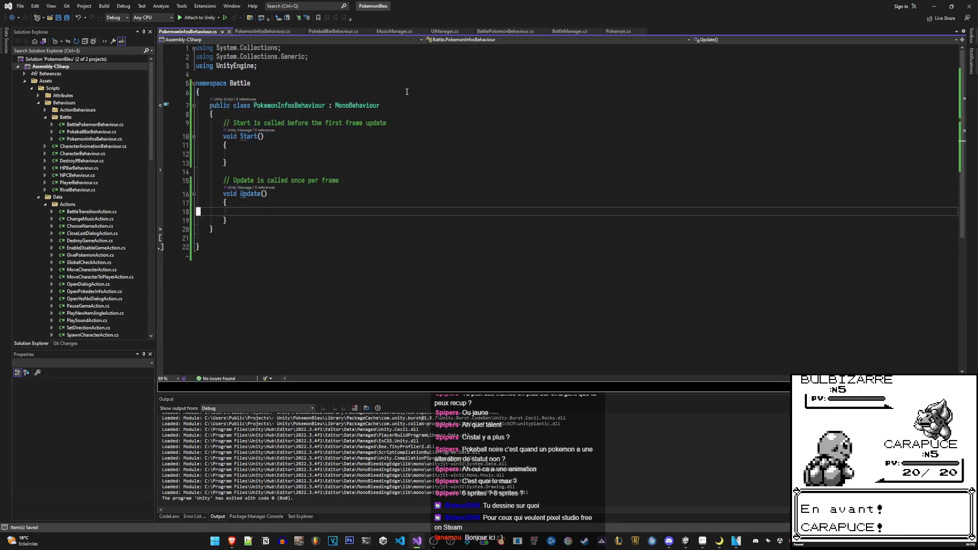
pyautogui.press('j')
pyautogui.press('j')
pyautogui.press('j')
pyautogui.press('d')
pyautogui.press('d')
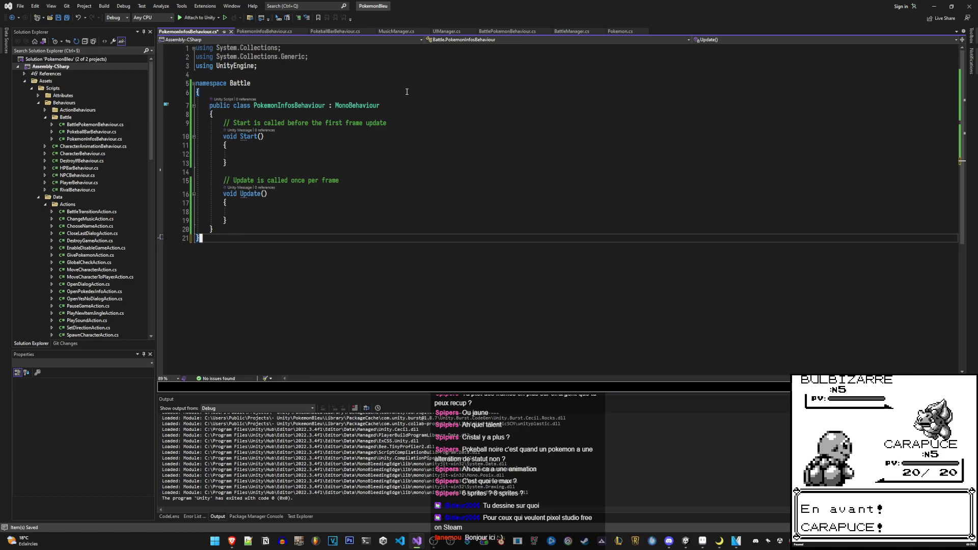
# Delete the two unused using lines, keeping only UnityEngine, and save
pyautogui.press('g')
pyautogui.press('g')
pyautogui.press('d')
pyautogui.press('d')
pyautogui.press('d')
pyautogui.hotkey('ctrl', 's')
pyautogui.press('j')
pyautogui.press('j')
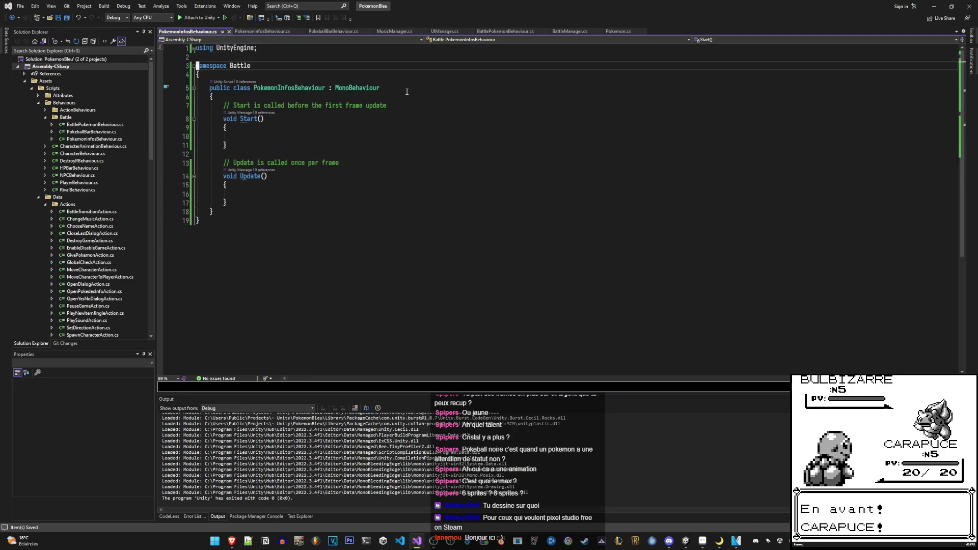
# Strip out the Start and Update methods, leaving an empty class body, and switch back to Unity
pyautogui.press('j')
pyautogui.press('j')
pyautogui.press('j')
pyautogui.hotkey('shift', 'v')
pyautogui.press('j')
pyautogui.press('j')
pyautogui.press('j')
pyautogui.press('j')
pyautogui.press('j')
pyautogui.press('j')
pyautogui.write('jc')
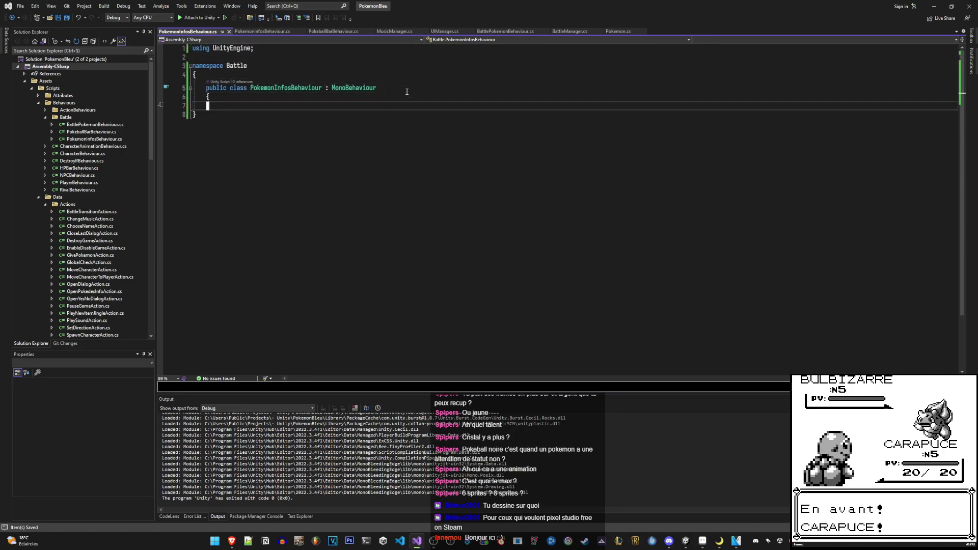
pyautogui.write('}')
pyautogui.hotkey('alt', 'Tab')
pyautogui.moveTo(703, 540)
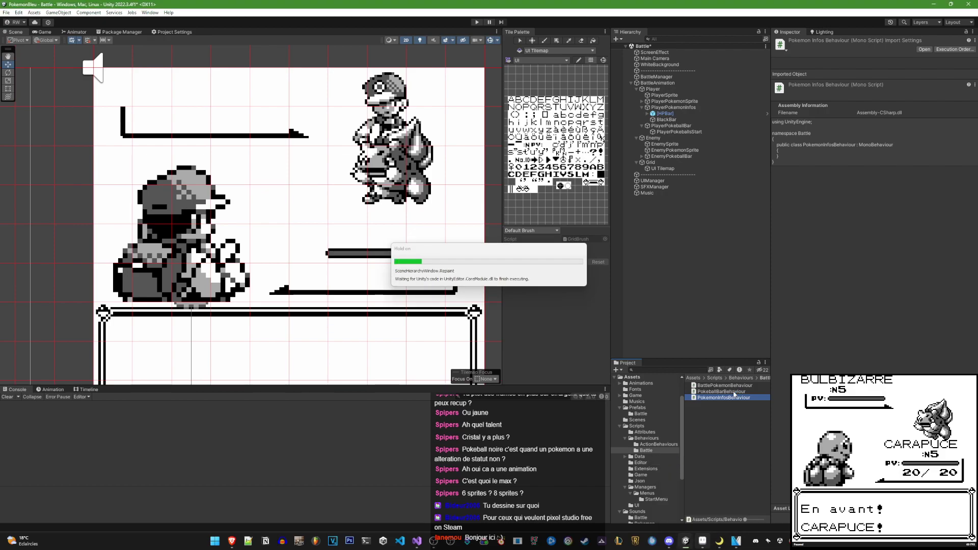
# Assign the Battle Pokeball prefab as PokeballBarBehaviour's default Pokeball reference
pyautogui.click(734, 392)
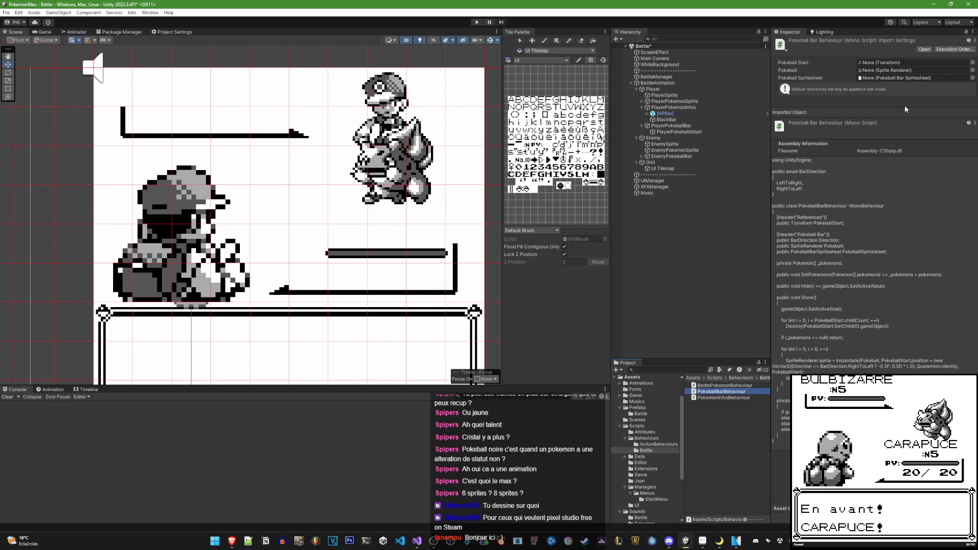
pyautogui.click(973, 70)
pyautogui.press('Escape')
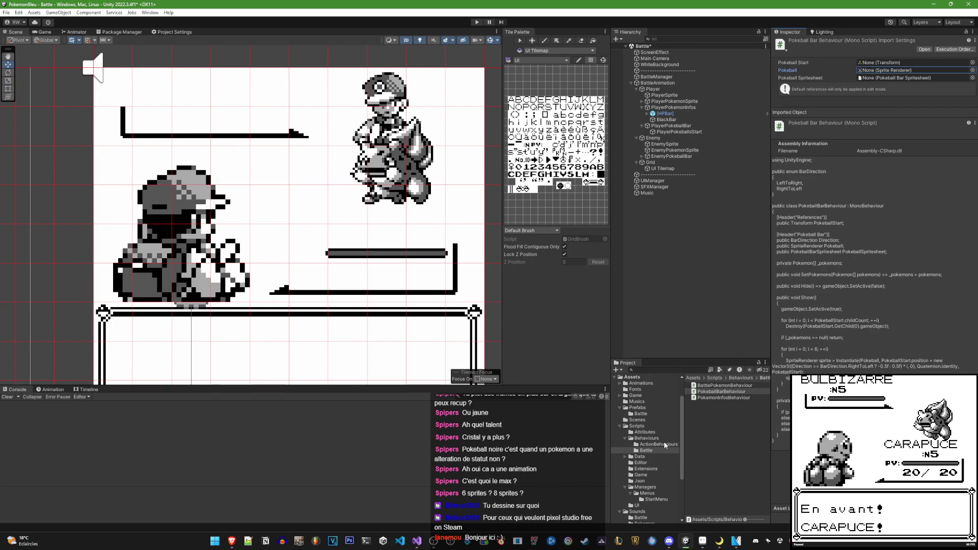
pyautogui.click(637, 407)
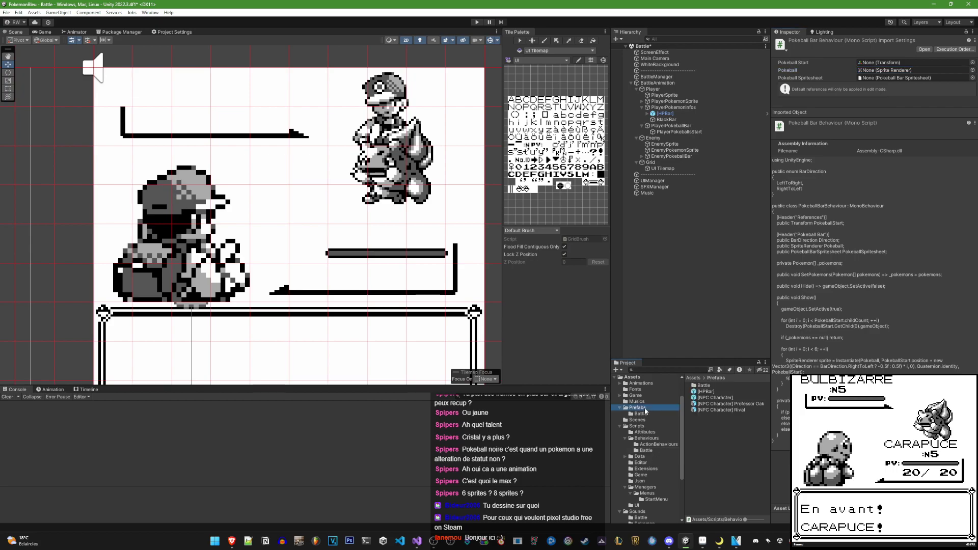
pyautogui.moveTo(713, 392); pyautogui.dragTo(724, 392)
pyautogui.doubleClick(705, 386)
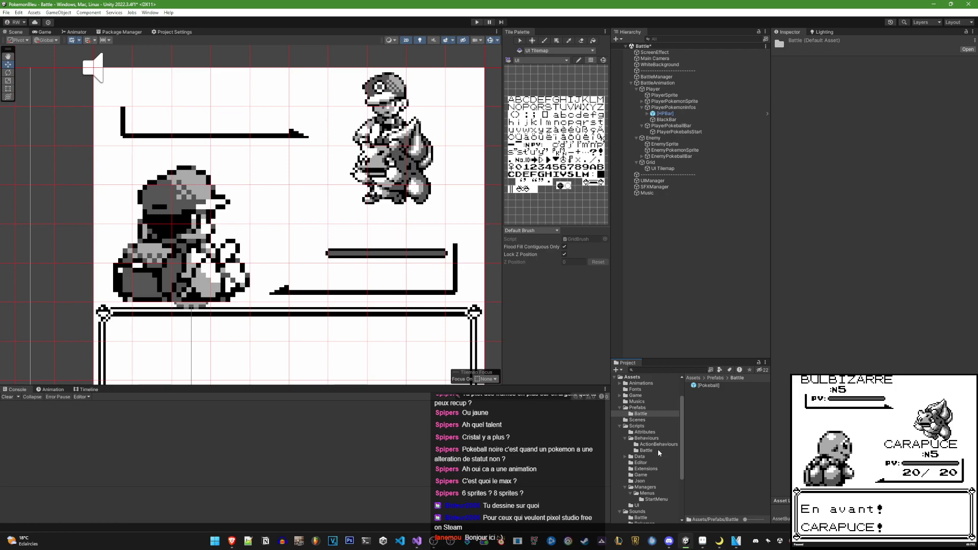
pyautogui.click(658, 449)
pyautogui.click(721, 392)
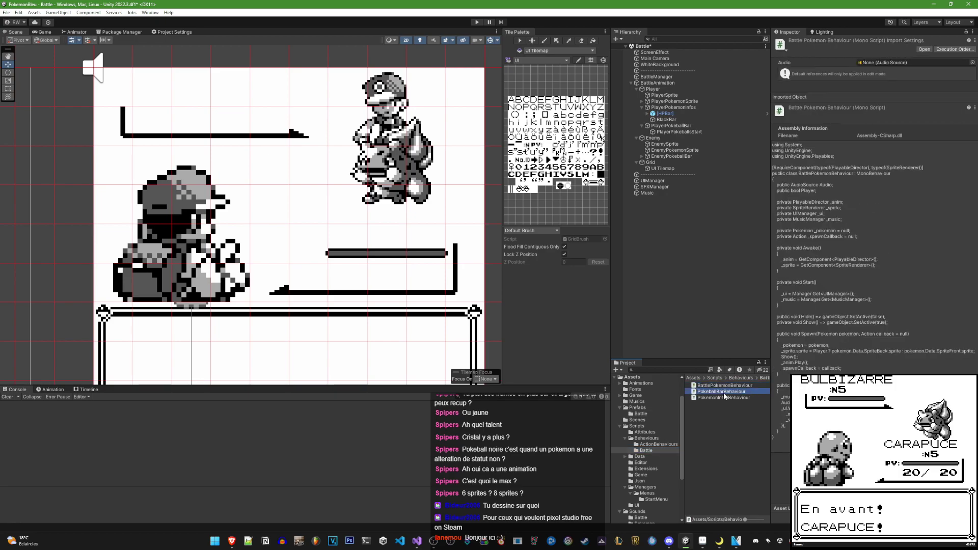
pyautogui.click(641, 414)
pyautogui.moveTo(709, 386); pyautogui.dragTo(897, 74)
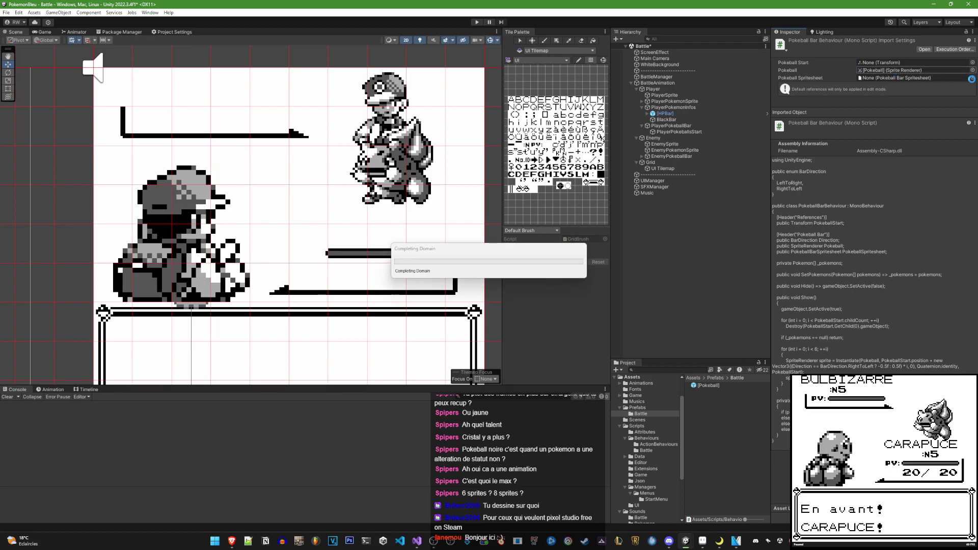
# Set PokeballBarSpritesheet as the default spritesheet, save, and open PokeballBarBehaviour in the code editor
pyautogui.click(972, 78)
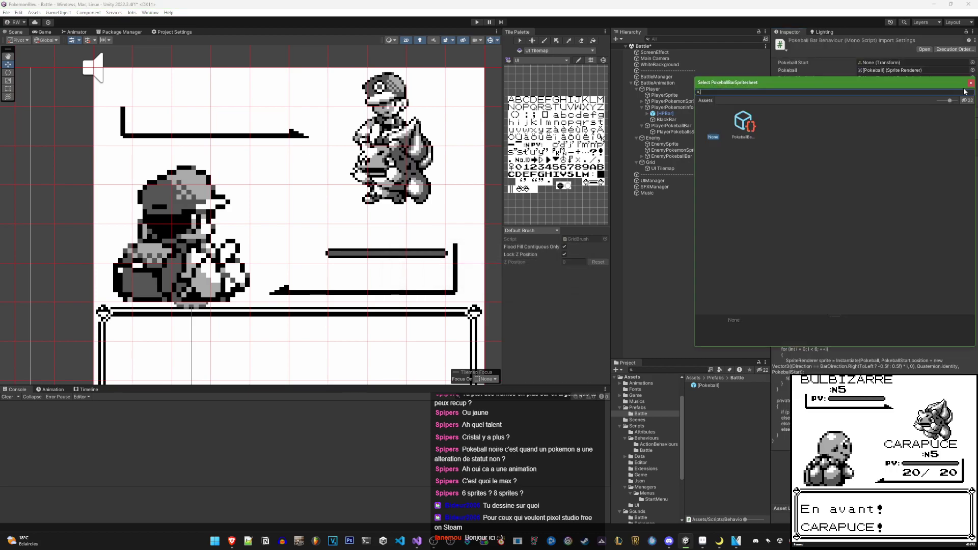
pyautogui.doubleClick(750, 124)
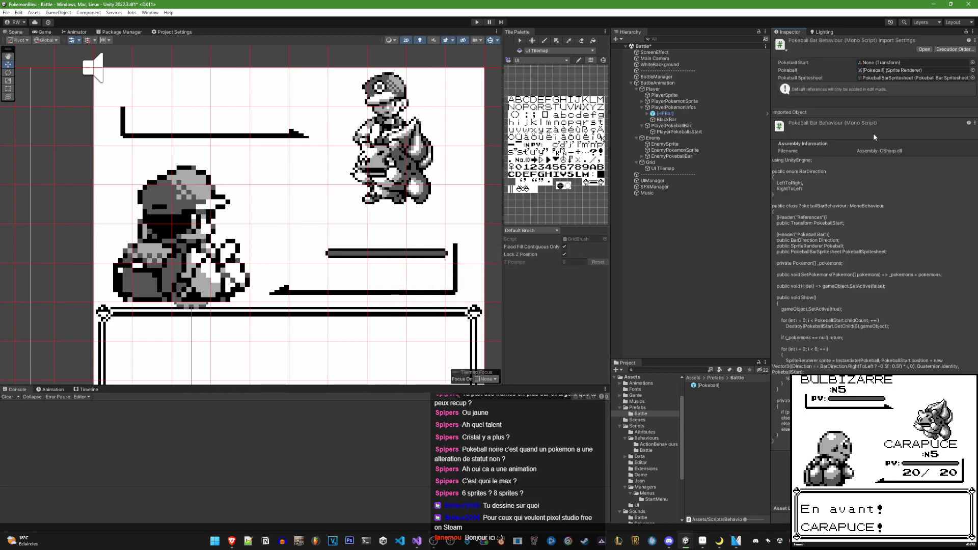
pyautogui.hotkey('ctrl', 's')
pyautogui.click(646, 450)
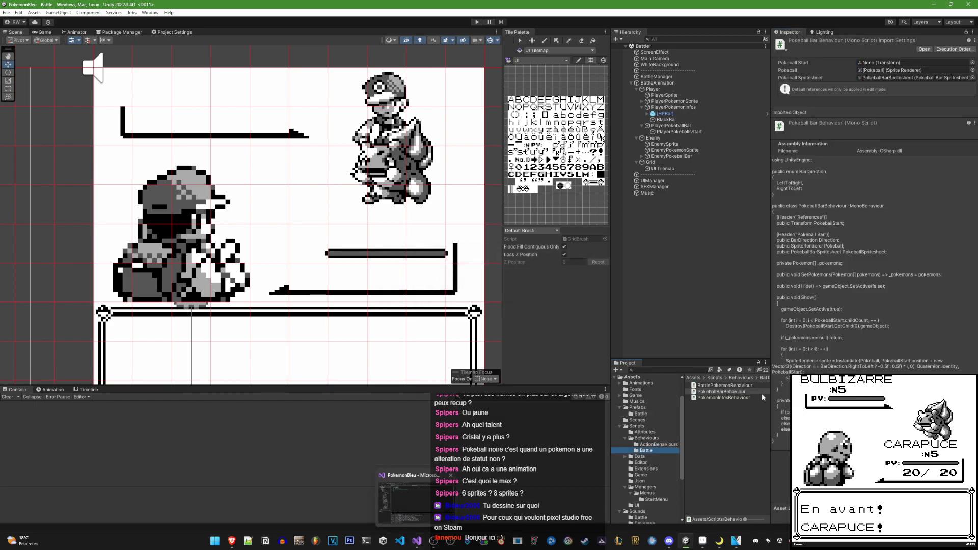
pyautogui.click(741, 393)
pyautogui.doubleClick(742, 393)
# Wrap PokeballBarBehaviour in a block-scoped namespace Battle and save it
pyautogui.scroll(3, 392, 138)
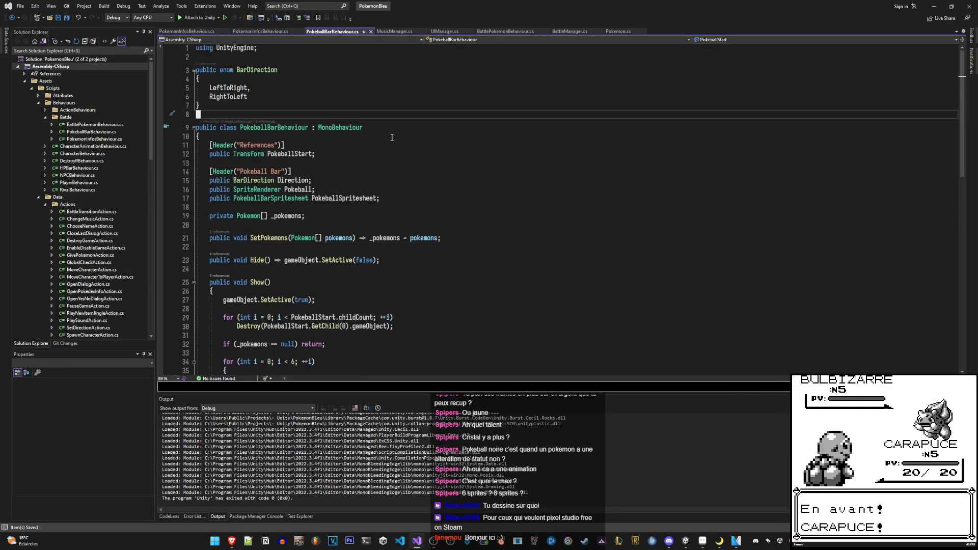
pyautogui.write('ona')
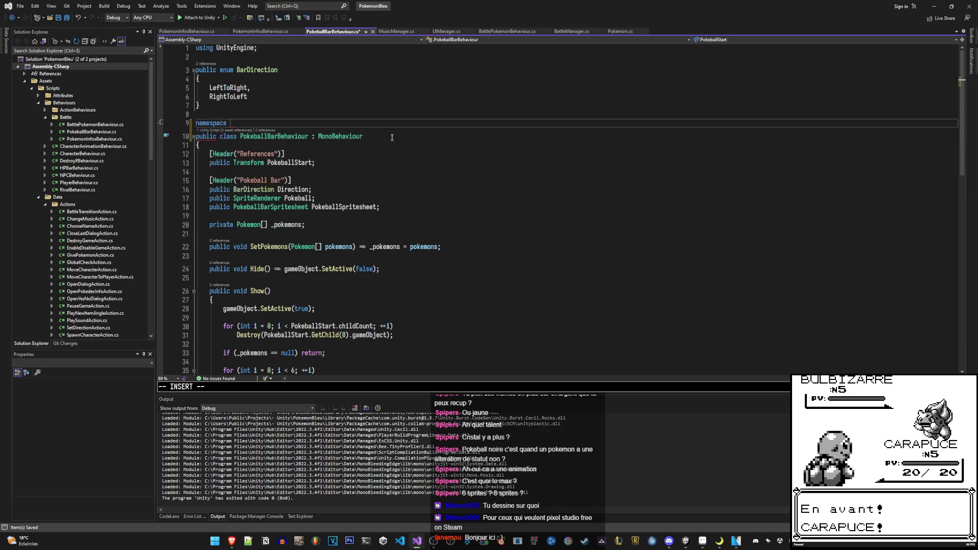
pyautogui.write(' Battle;')
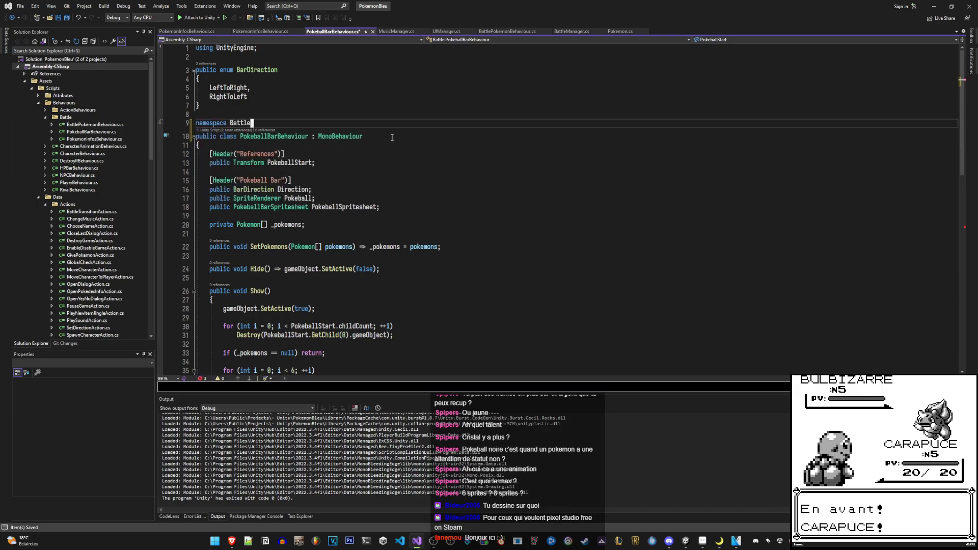
pyautogui.press('Escape')
pyautogui.hotkey('ctrl', '.')
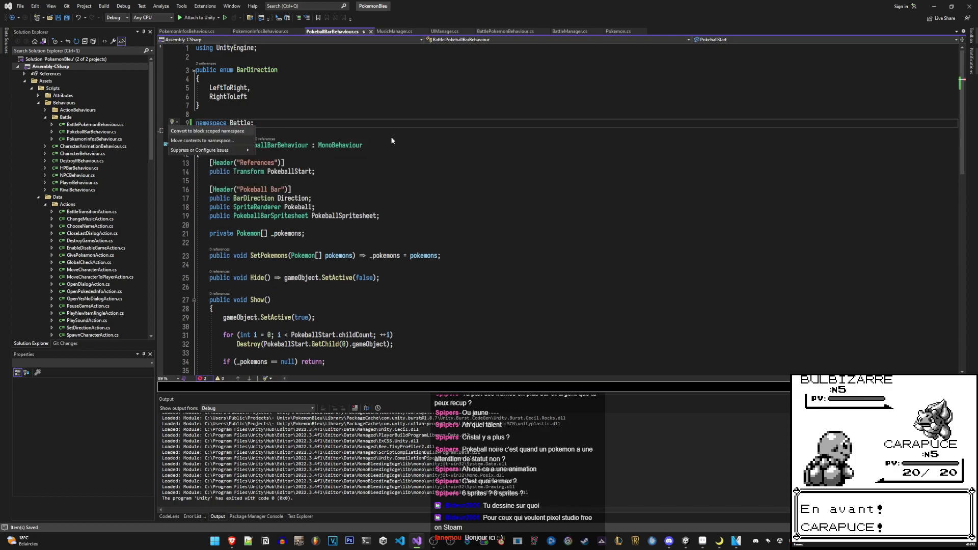
pyautogui.press('Return')
pyautogui.press('j')
pyautogui.press('j')
pyautogui.hotkey('shift', 'v')
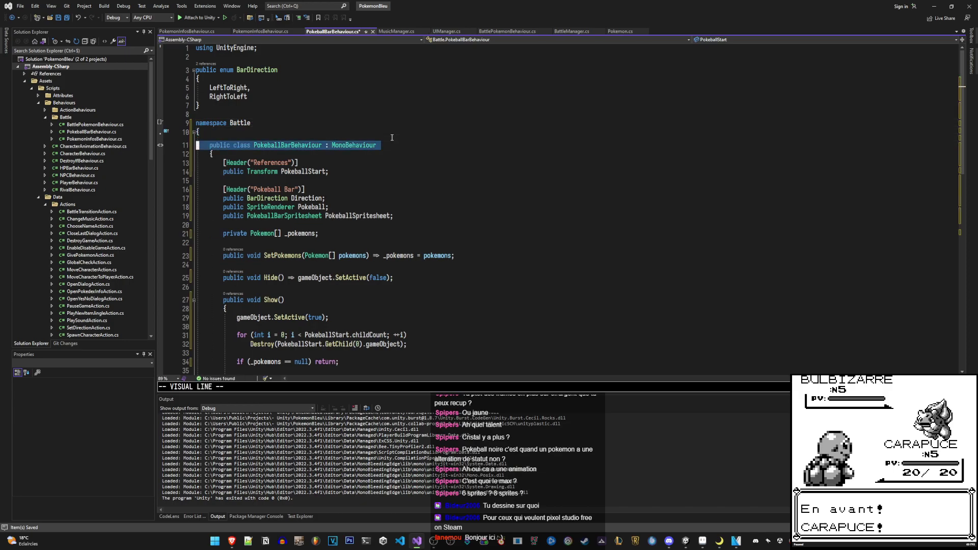
pyautogui.press('Escape')
pyautogui.hotkey('ctrl', 's')
pyautogui.hotkey('shift', 'g')
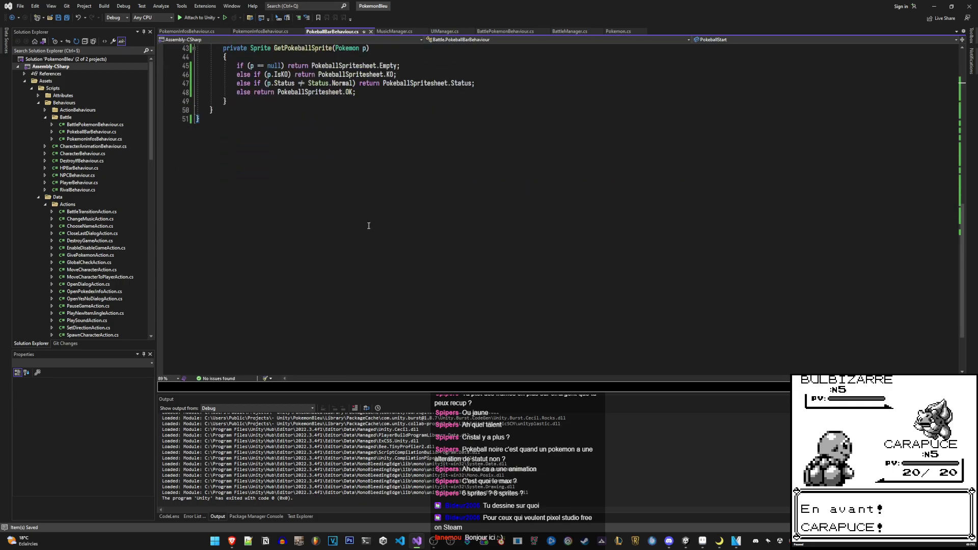
pyautogui.hotkey('ctrl', 'o')
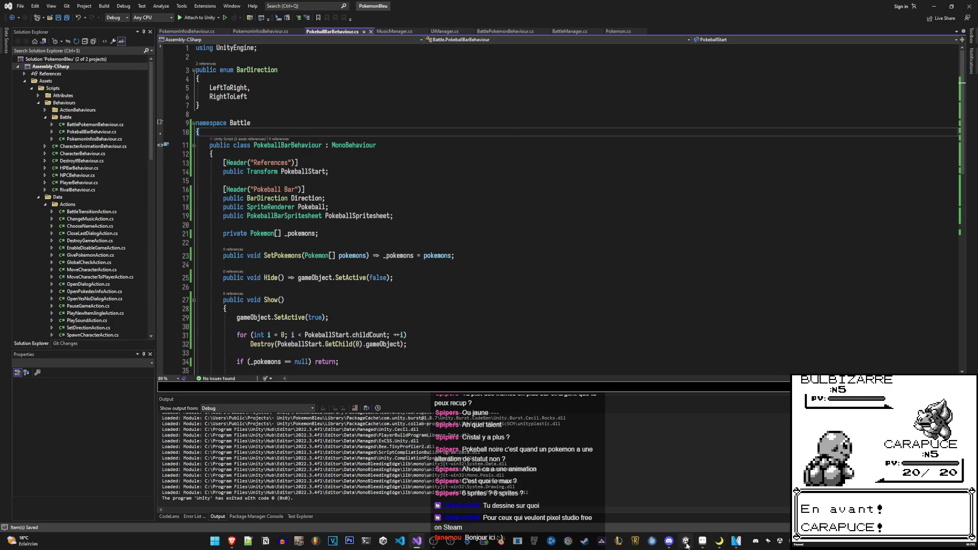
pyautogui.click(685, 541)
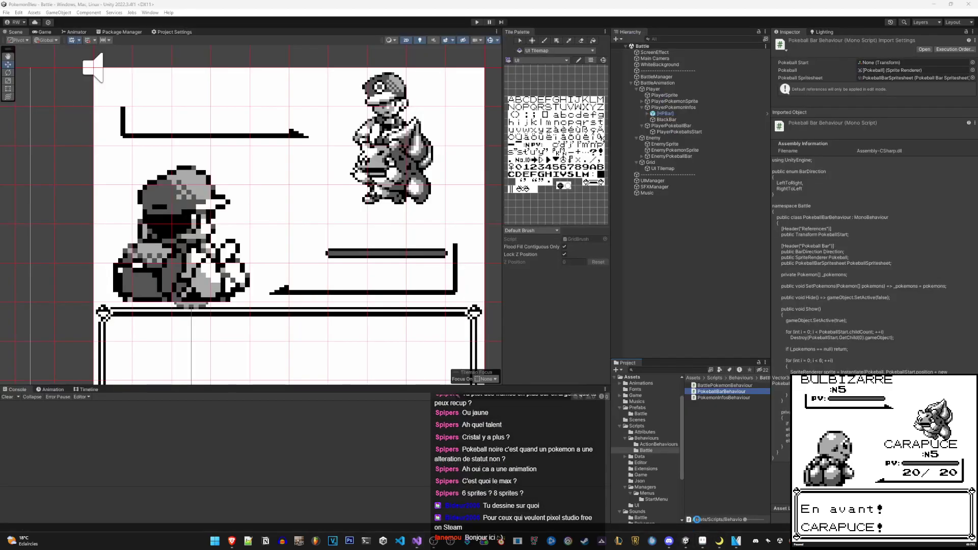
# Move the BattlePokemonBehaviour class into namespace Battle via the refactoring suggestions
pyautogui.doubleClick(726, 386)
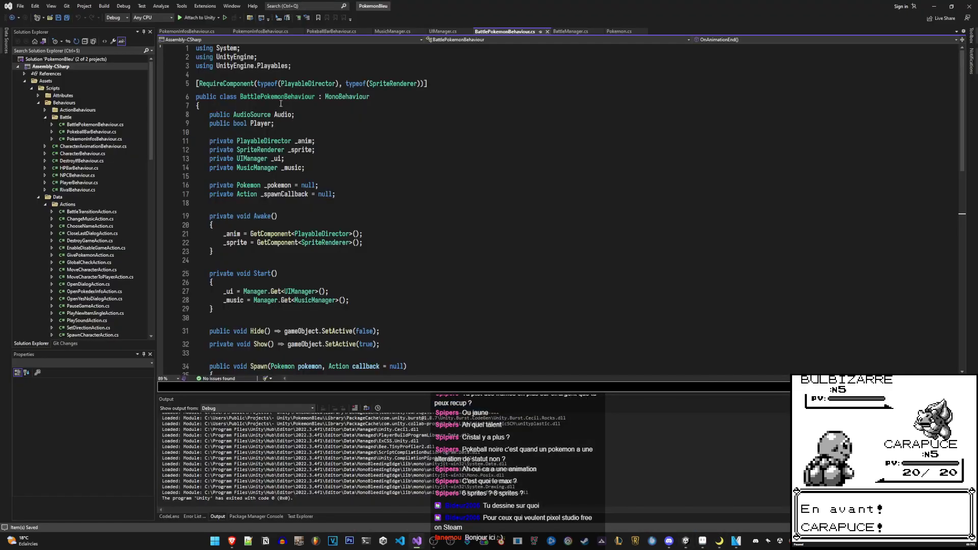
pyautogui.doubleClick(278, 96)
pyautogui.hotkey('ctrl', '.')
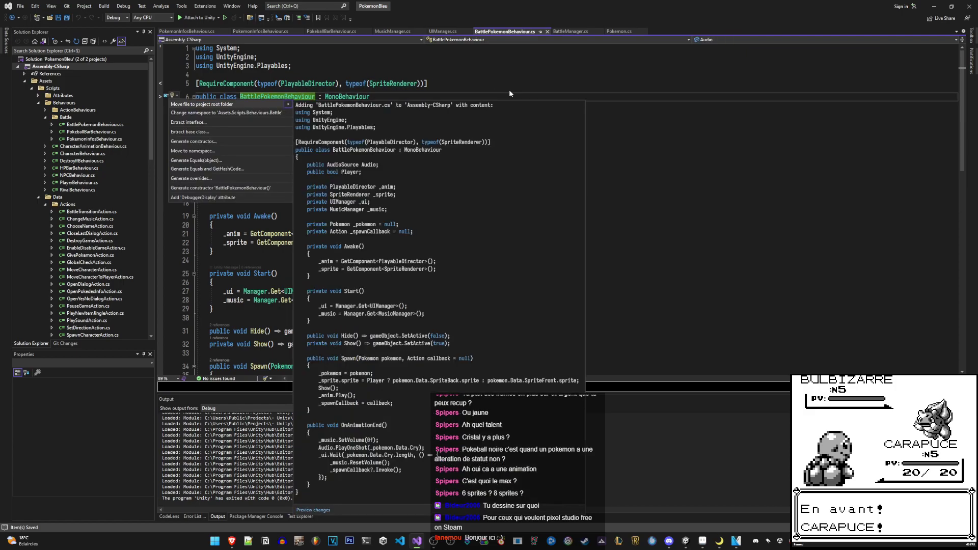
pyautogui.press('Down')
pyautogui.press('Down')
pyautogui.press('Down')
pyautogui.write('Battle')
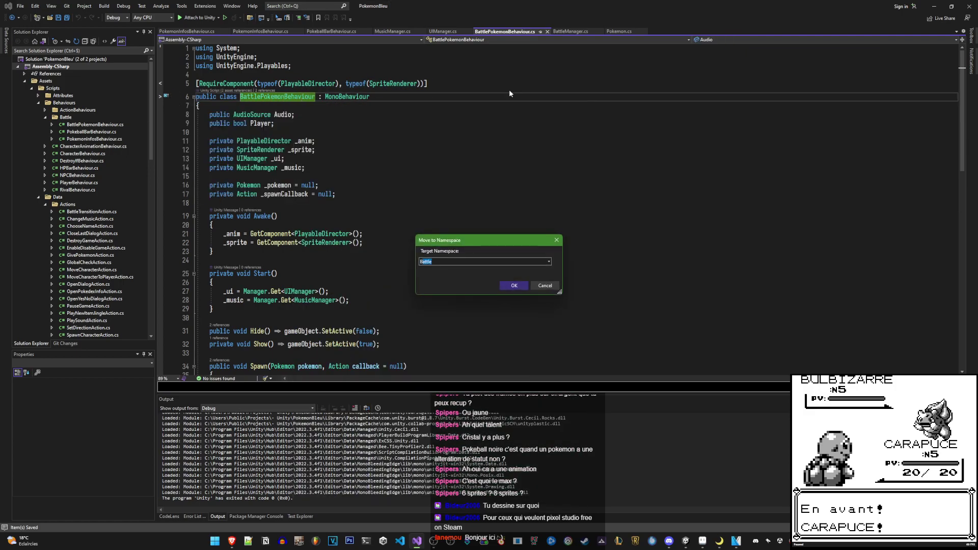
pyautogui.press('Return')
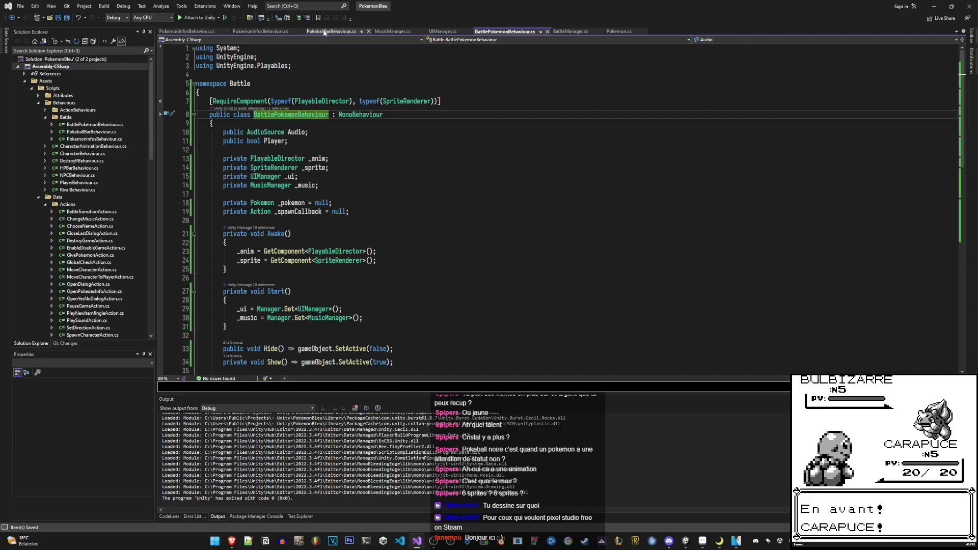
# In BattleManager.cs, replace the unused UnityEditor.U2D using with 'using Battle;'
pyautogui.click(568, 31)
pyautogui.scroll(10, 449, 187)
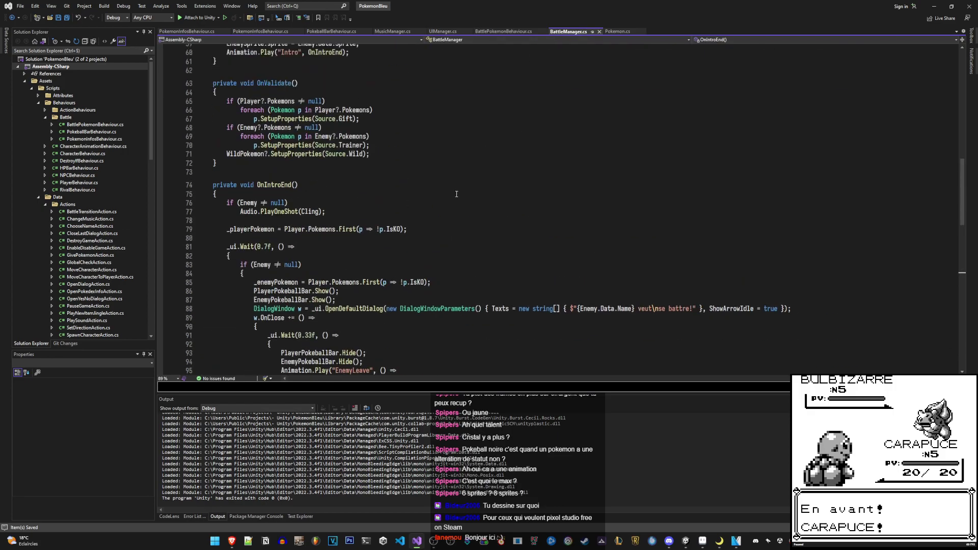
pyautogui.scroll(11, 451, 189)
pyautogui.scroll(11, 456, 196)
pyautogui.click(260, 121)
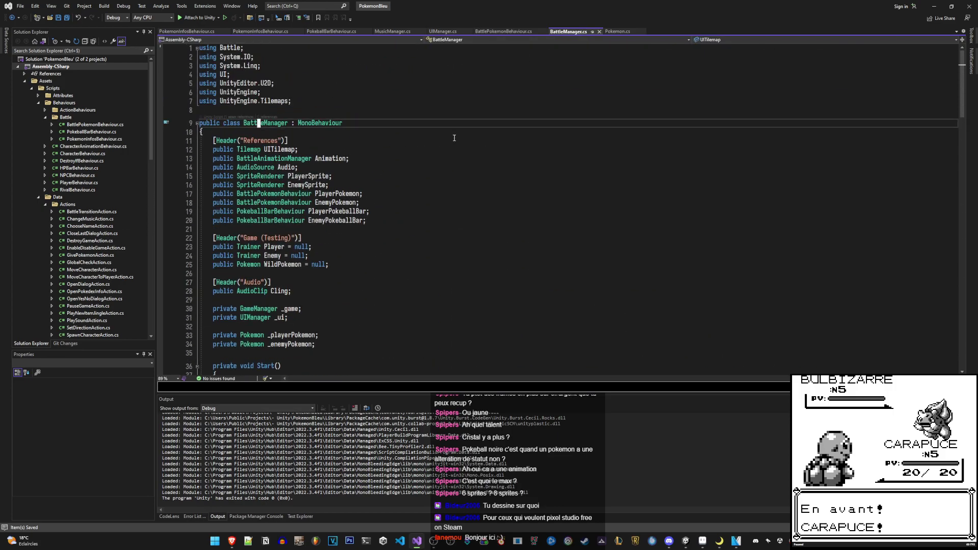
pyautogui.click(358, 84)
pyautogui.press('d')
pyautogui.press('d')
pyautogui.write('jo')
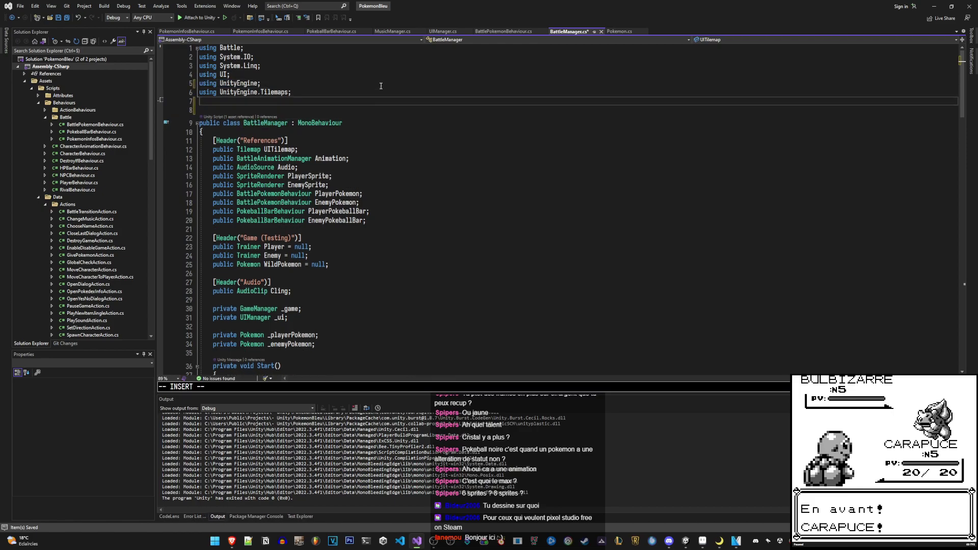
pyautogui.write('using Battle')
pyautogui.press('Escape')
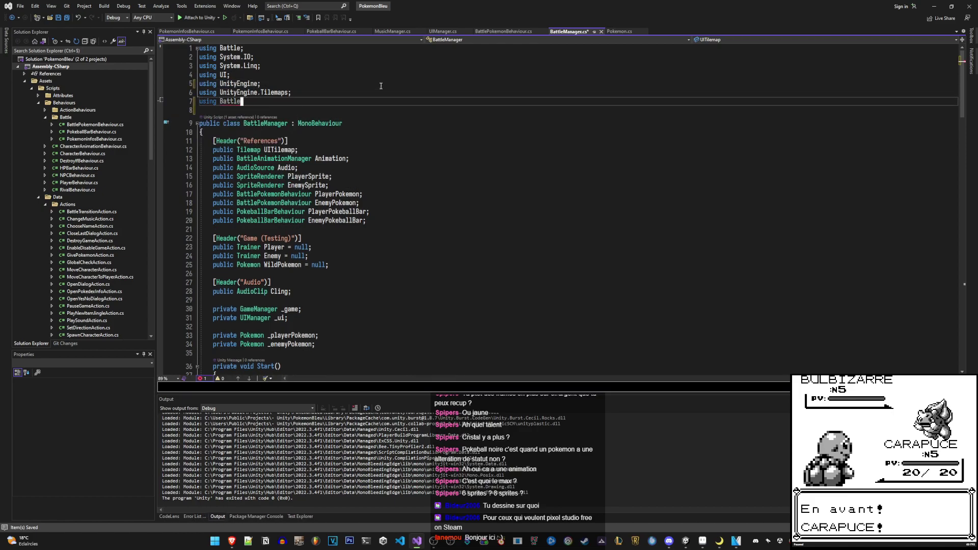
pyautogui.write(';')
pyautogui.hotkey('ctrl', 's')
# Remove the duplicate using Battle line, save BattleManager.cs, and return to Unity to recompile
pyautogui.hotkey('ctrl', '.')
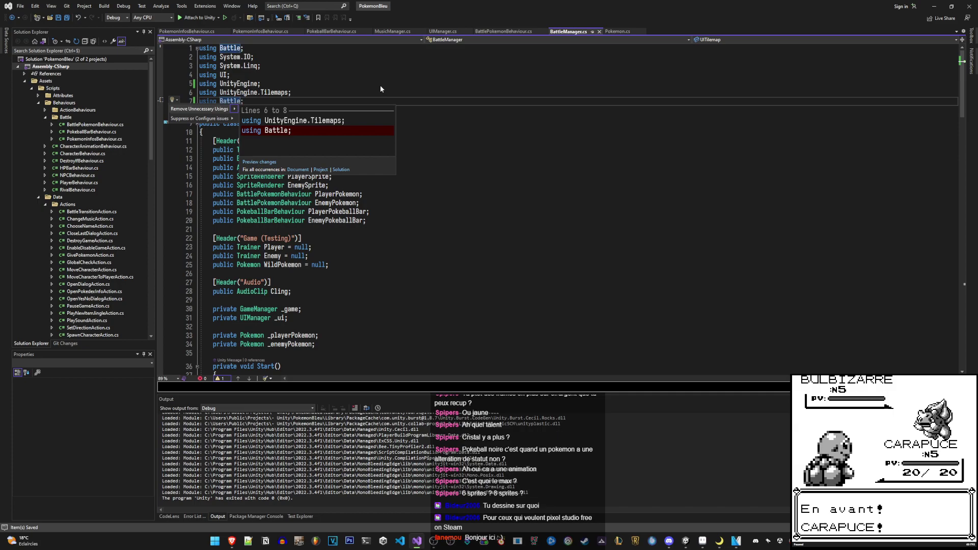
pyautogui.press('Escape')
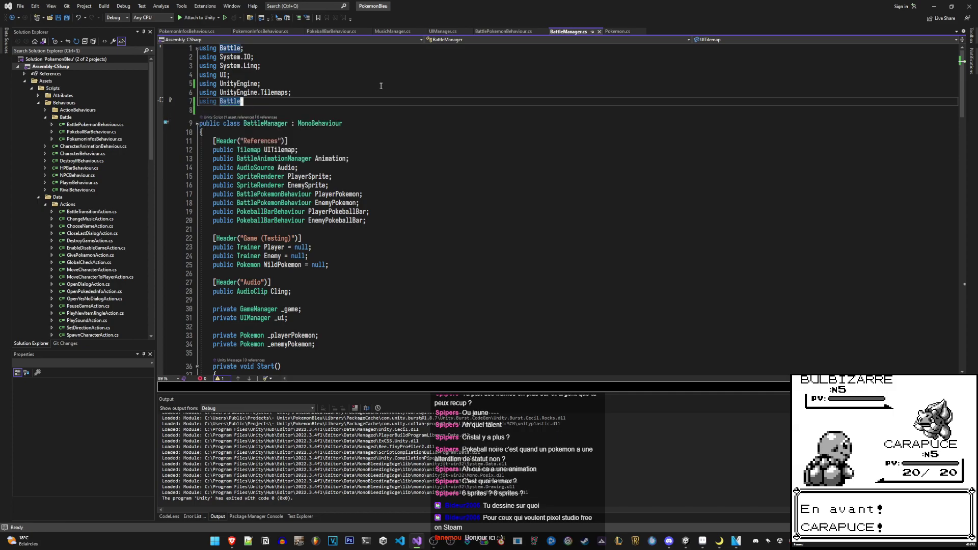
pyautogui.hotkey('ctrl', 's')
pyautogui.hotkey('shift', 'Home')
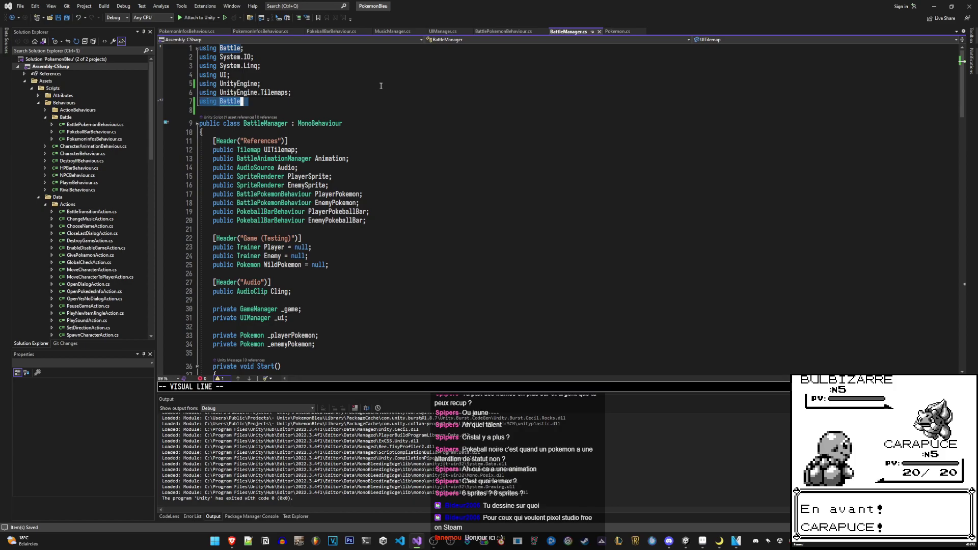
pyautogui.press('BackSpace')
pyautogui.press('BackSpace')
pyautogui.scroll(-7, 374, 201)
pyautogui.scroll(-13, 373, 200)
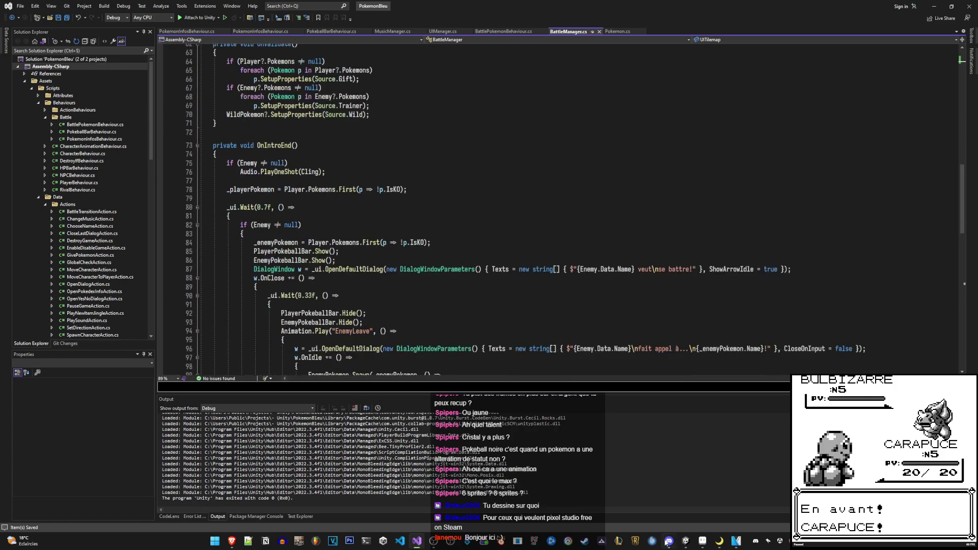
pyautogui.click(686, 541)
pyautogui.moveTo(668, 541)
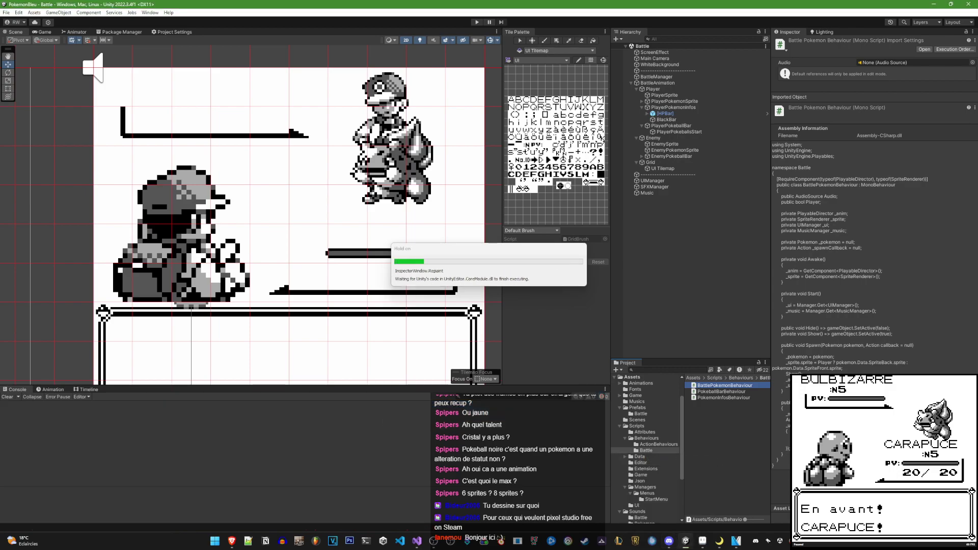
# Open PokemonInfosBehaviour from PlayerPokemonInfos and add an empty public SetPokemon(Pokemon pokemon) method
pyautogui.click(231, 541)
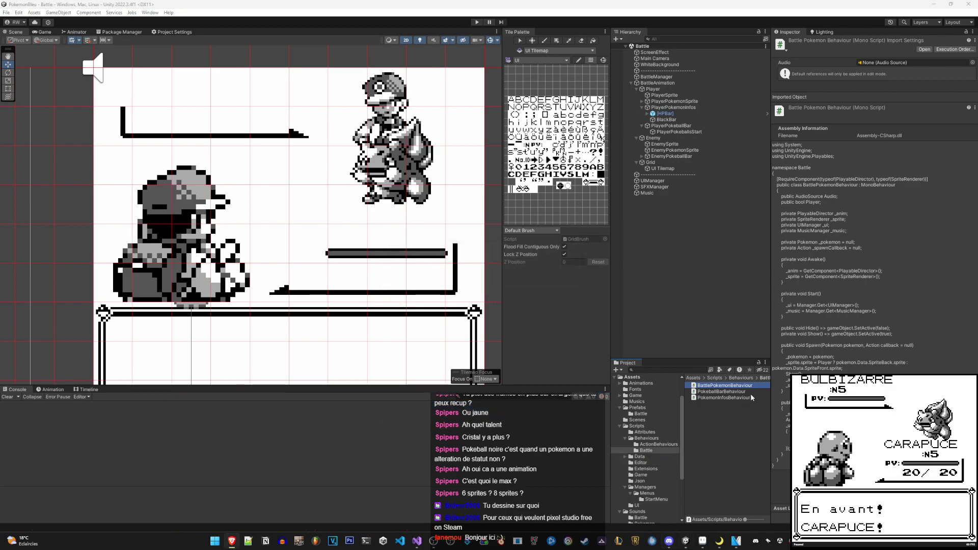
pyautogui.click(685, 108)
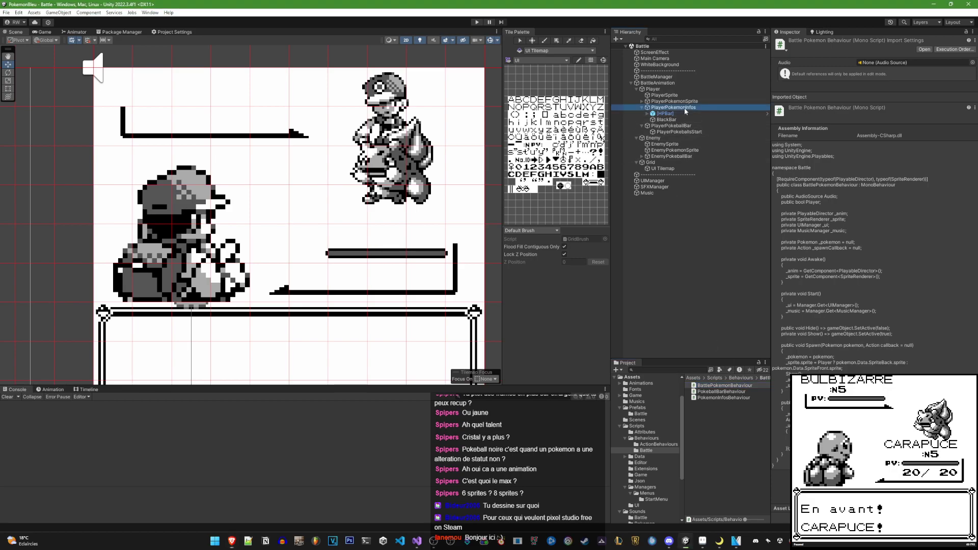
pyautogui.doubleClick(724, 397)
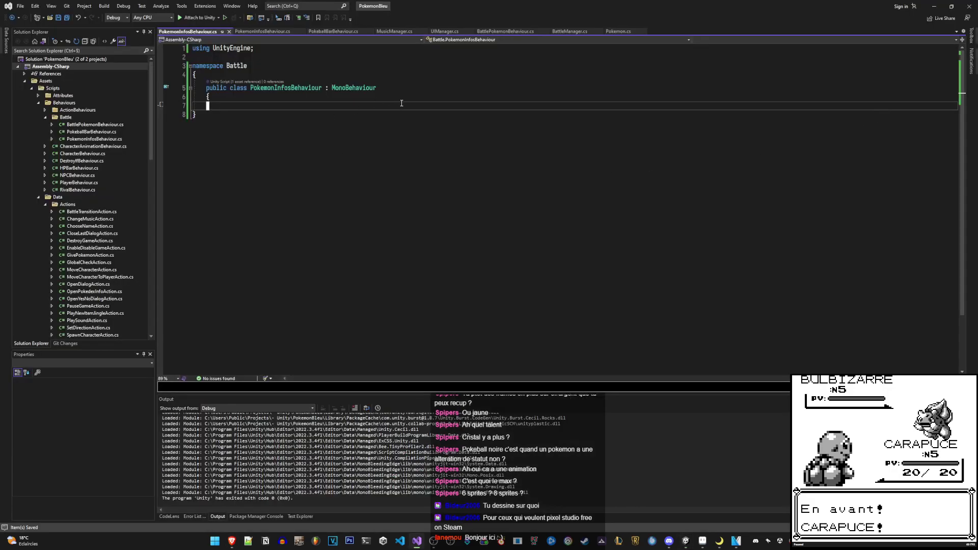
pyautogui.press('Up')
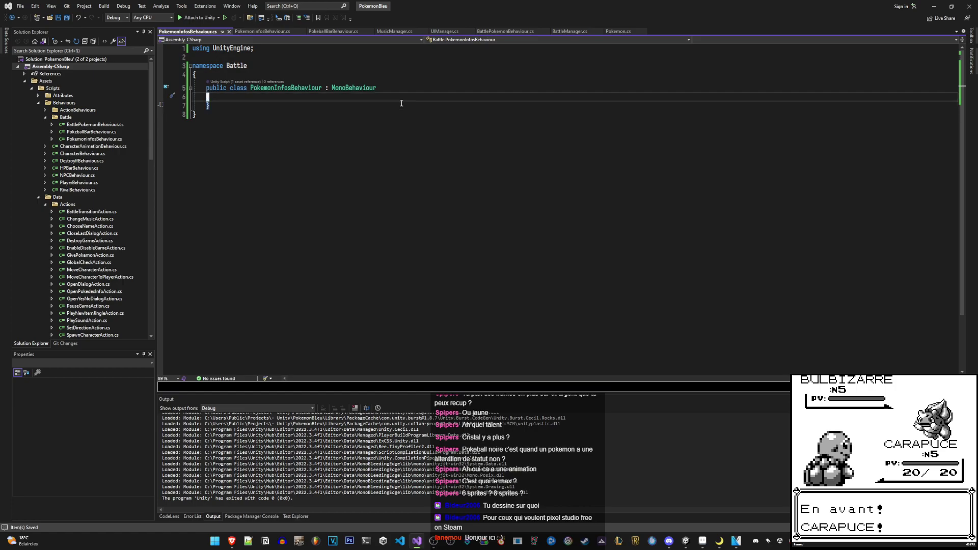
pyautogui.write('opublic SetP')
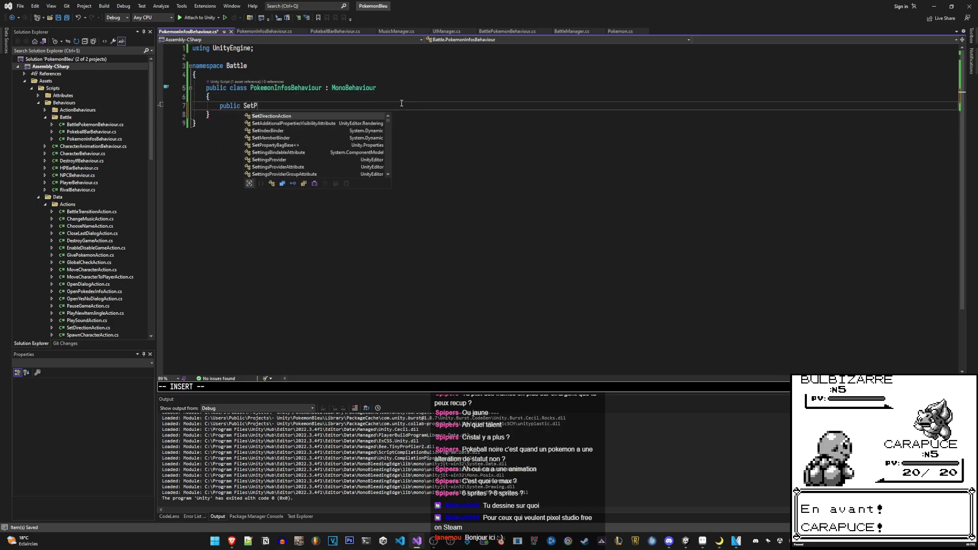
pyautogui.write('okemon(Pokemon p')
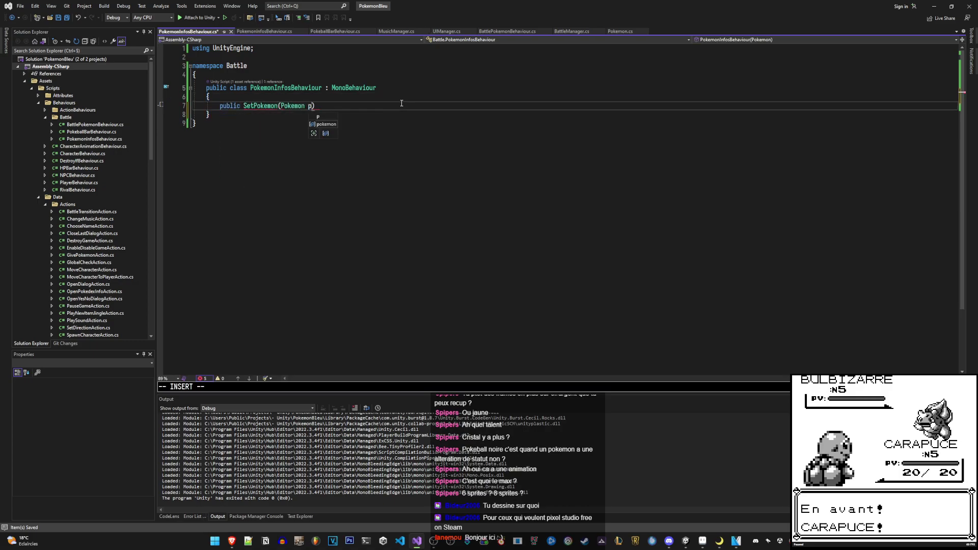
pyautogui.write('okemon')
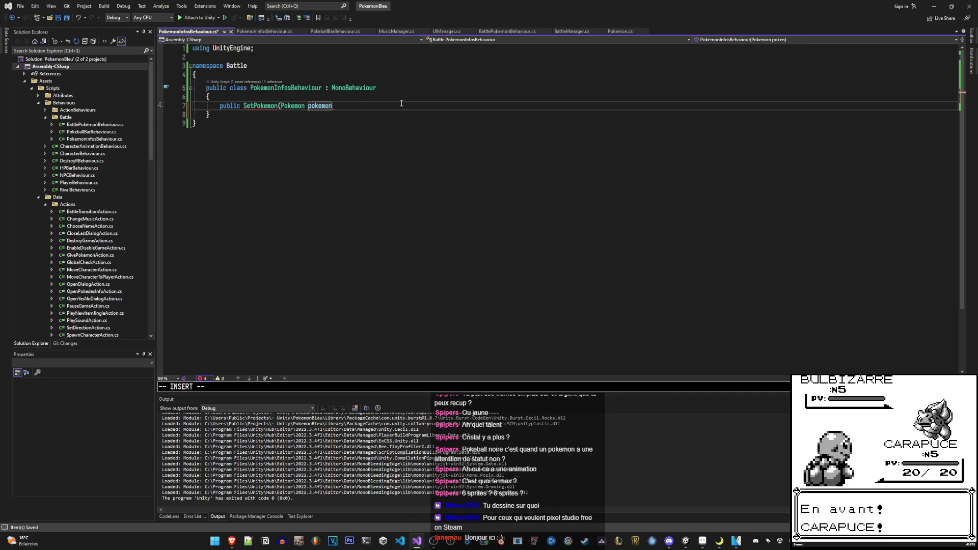
pyautogui.write('_)')
pyautogui.press('Return')
pyautogui.press('Escape')
pyautogui.press('k')
pyautogui.press('k')
pyautogui.press('k')
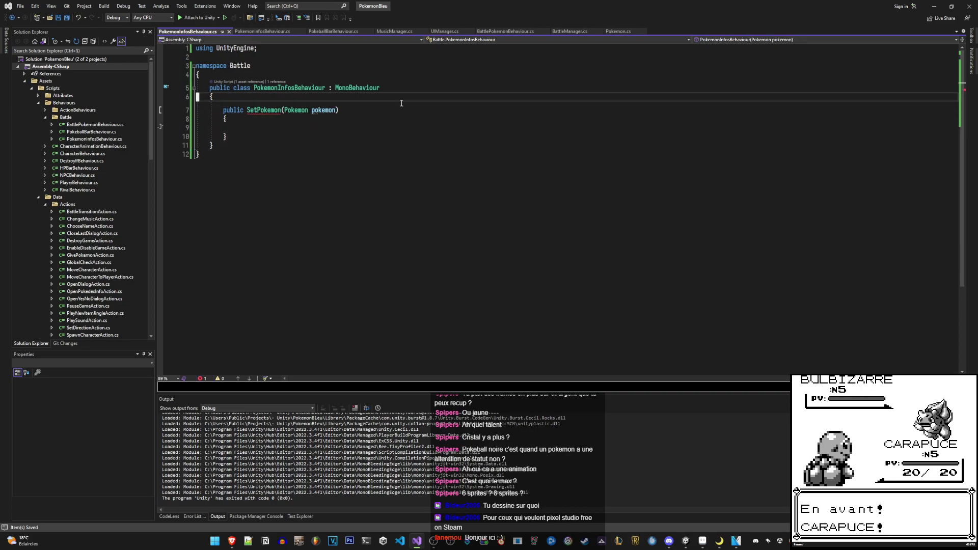
# Add a private Pokemon _pokemon field and save the script
pyautogui.write('o')
pyautogui.write('Pokemon p')
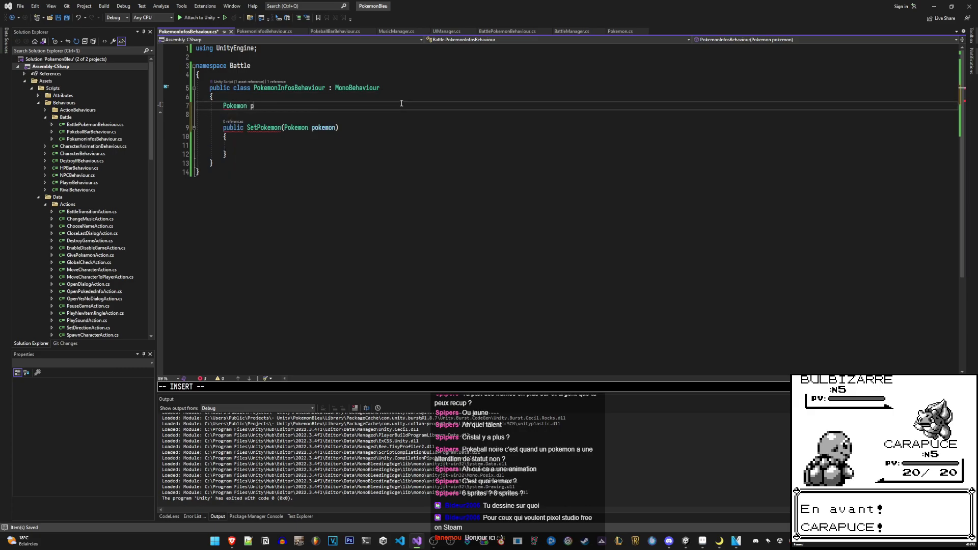
pyautogui.write('okemon')
pyautogui.press('BackSpace')
pyautogui.press('BackSpace')
pyautogui.press('BackSpace')
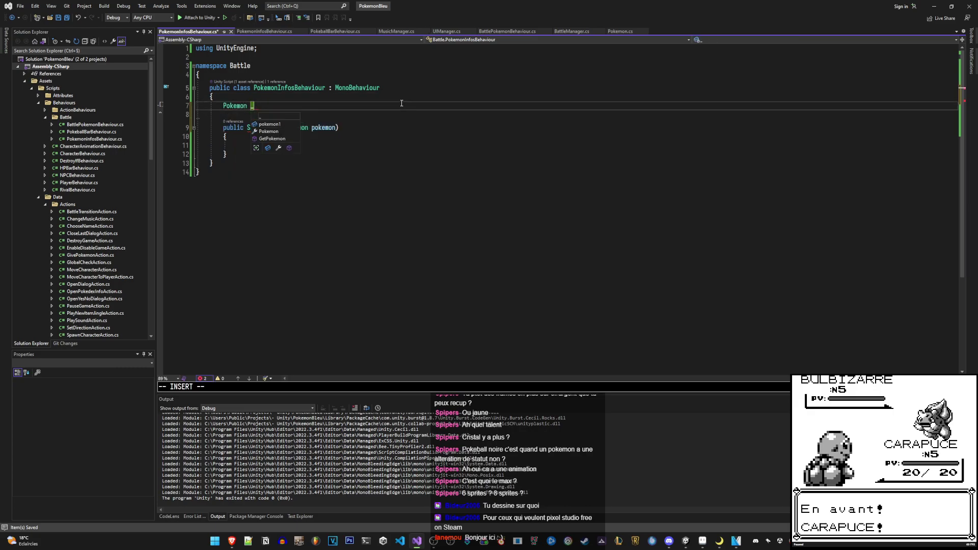
pyautogui.write('n;')
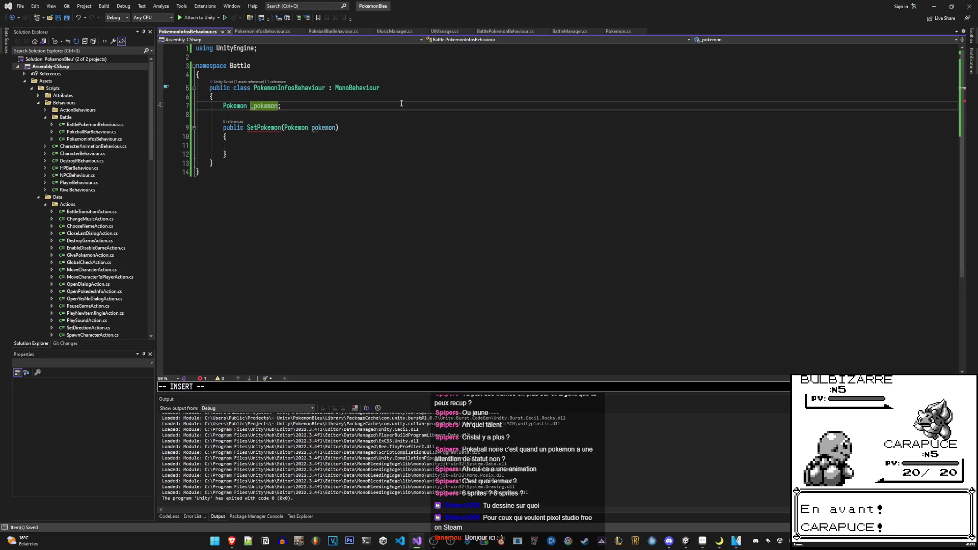
pyautogui.press('Escape')
pyautogui.write('Ipublic')
pyautogui.press('BackSpace')
pyautogui.press('BackSpace')
pyautogui.press('BackSpace')
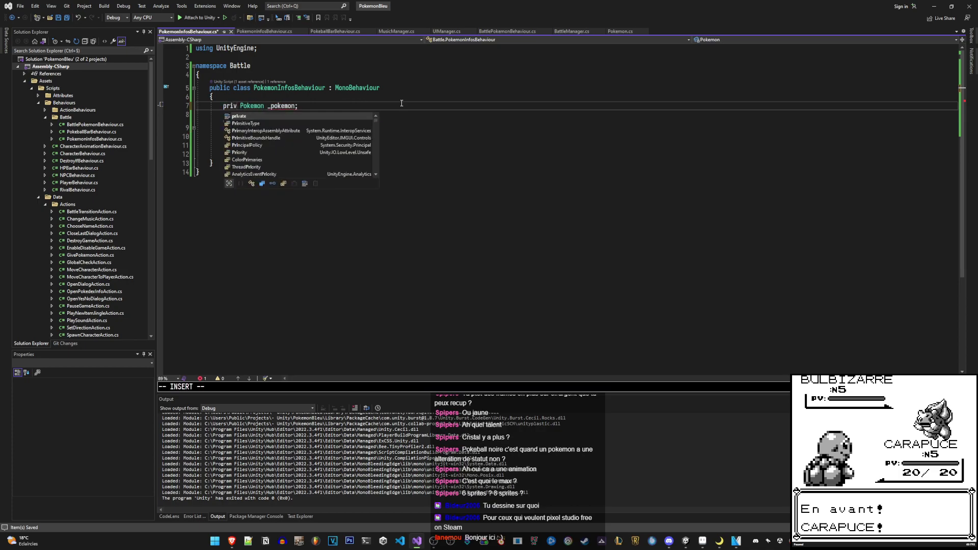
pyautogui.write('private')
pyautogui.press('Escape')
pyautogui.hotkey('ctrl', 's')
# Add a public HPBarBehaviour HPBar field under a [Header("References")] attribute and save
pyautogui.press('k')
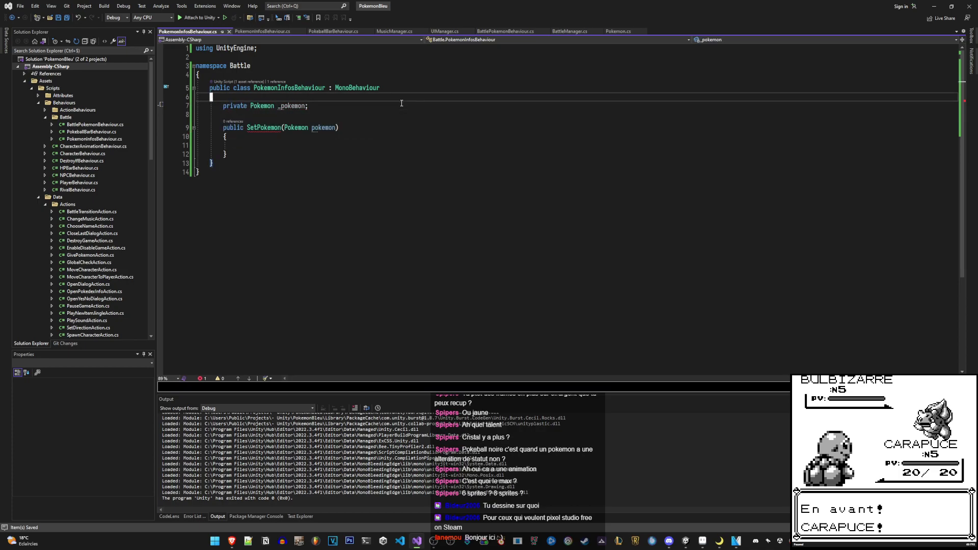
pyautogui.press('o')
pyautogui.press('Return')
pyautogui.press('Up')
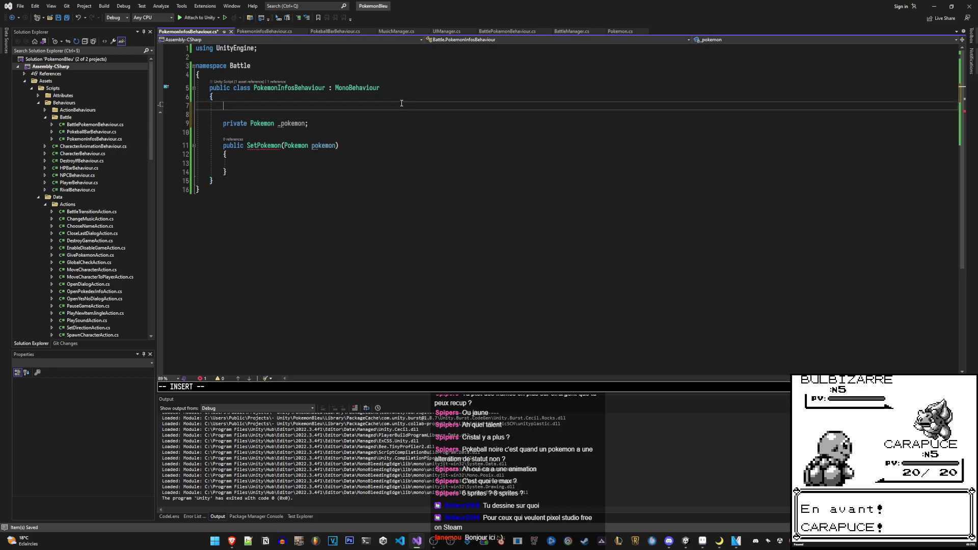
pyautogui.write('public HPB')
pyautogui.press('Tab')
pyautogui.write('HP;')
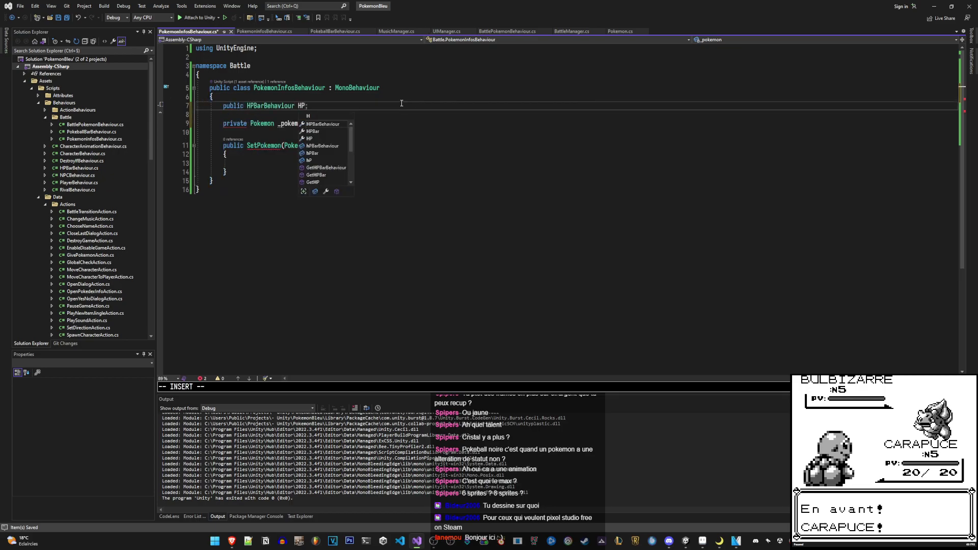
pyautogui.write('Bar')
pyautogui.press('Escape')
pyautogui.hotkey('ctrl', 's')
pyautogui.press('k')
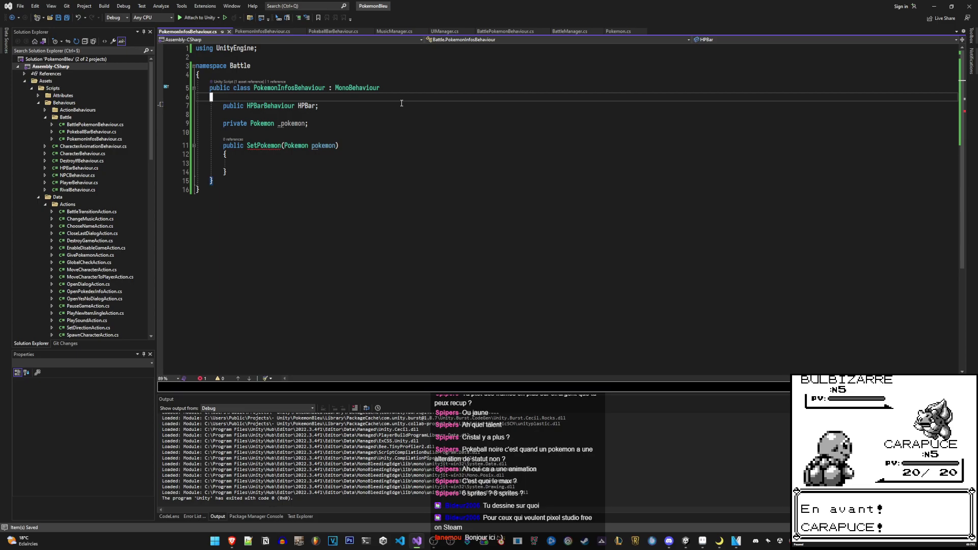
pyautogui.write('o')
pyautogui.write('[Header("Ref')
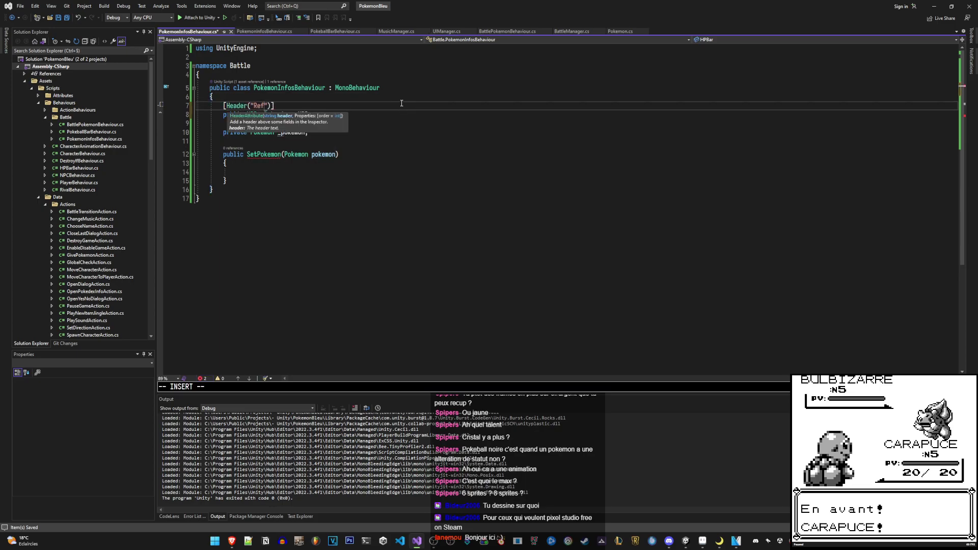
pyautogui.write('erences')
pyautogui.press('Escape')
pyautogui.hotkey('ctrl', 's')
# Begin an if (pokemon != null) check inside SetPokemon
pyautogui.press('j')
pyautogui.press('j')
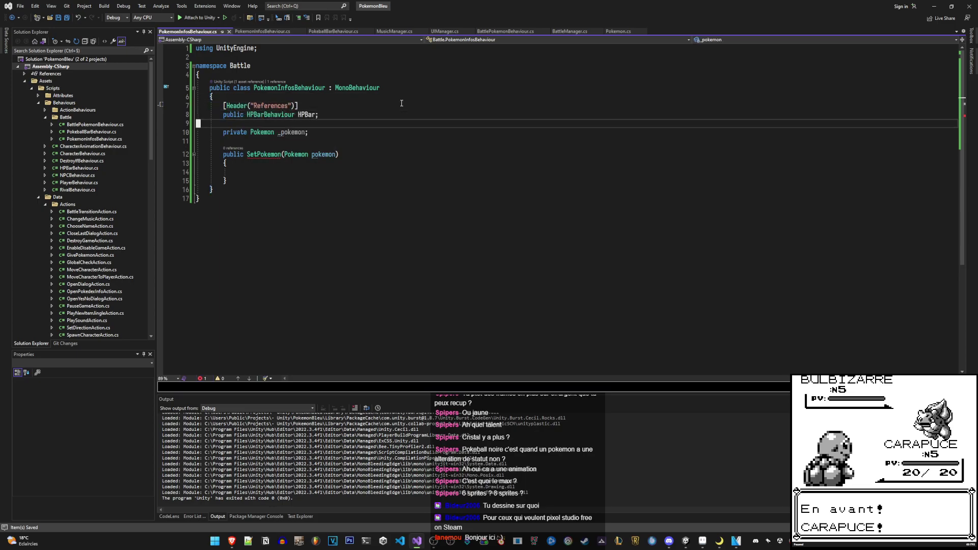
pyautogui.press('j')
pyautogui.press('j')
pyautogui.press('j')
pyautogui.press('j')
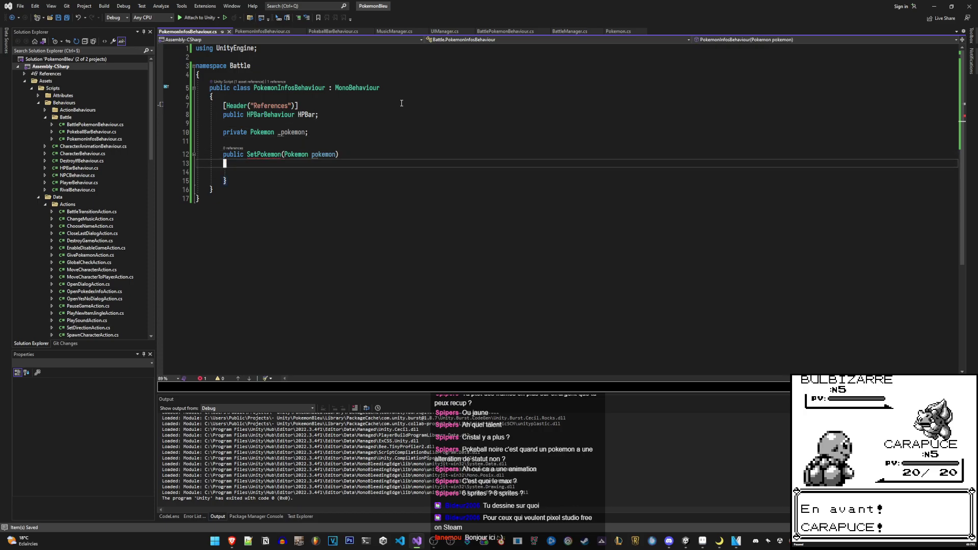
pyautogui.press('j')
pyautogui.hotkey('shift', 'o')
pyautogui.write('if (_Pok')
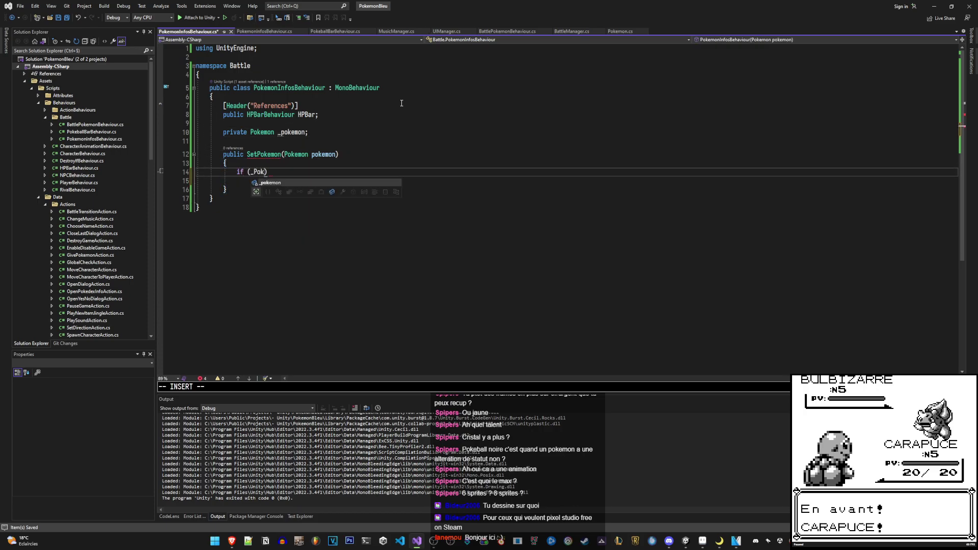
pyautogui.write('pokemon != null) {')
# Add an empty public void OnHPChange(int cur, int max) method below SetPokemon
pyautogui.press('Down')
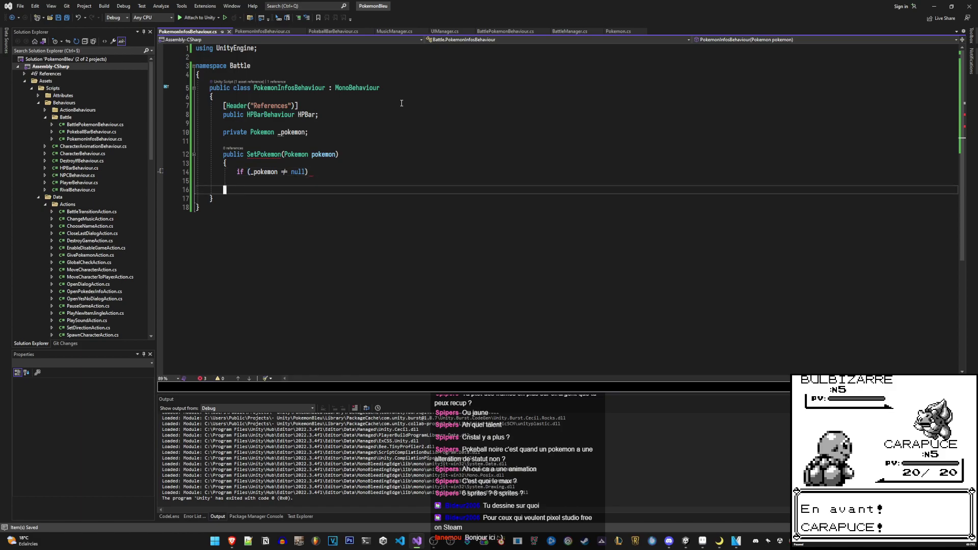
pyautogui.press('Down')
pyautogui.press('End')
pyautogui.press('Return')
pyautogui.press('Return')
pyautogui.write('public void ')
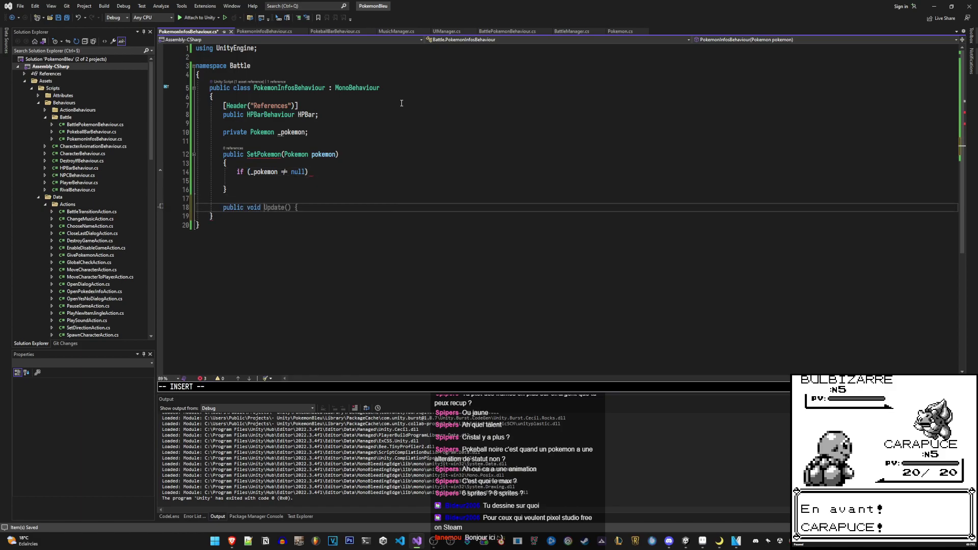
pyautogui.write('OnHPChange')
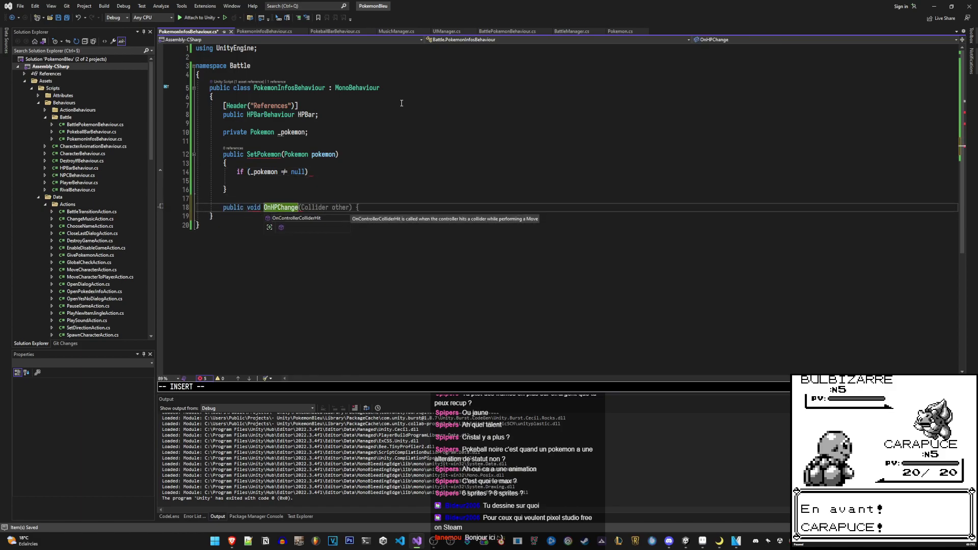
pyautogui.write('d')
pyautogui.press('BackSpace')
pyautogui.write('(){')
pyautogui.press('Return')
pyautogui.press('Escape')
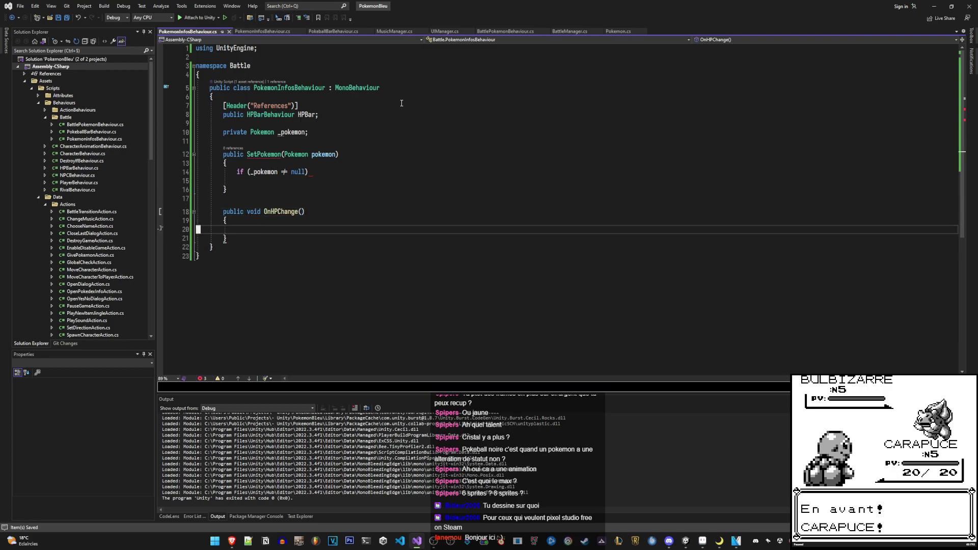
pyautogui.press('k')
pyautogui.press('k')
pyautogui.write('$iint cur,')
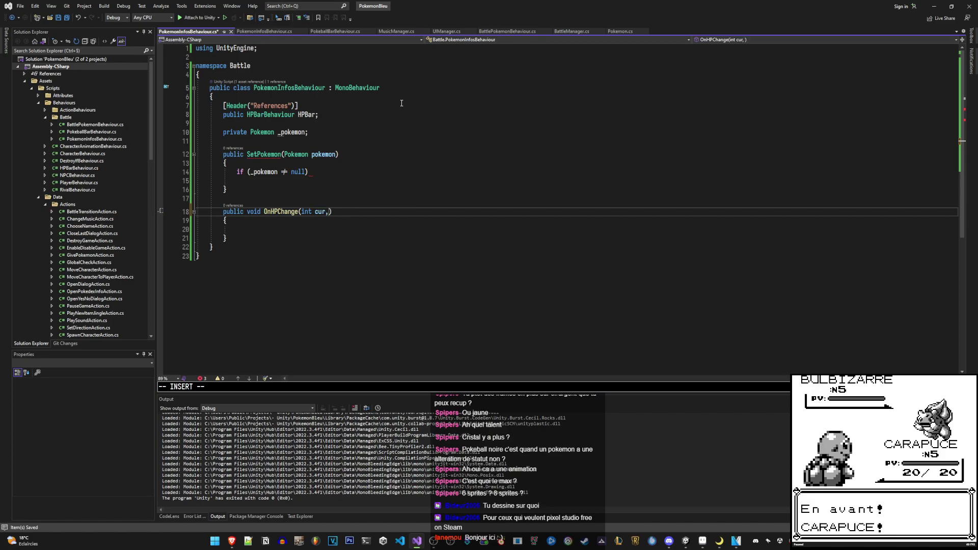
pyautogui.write('max')
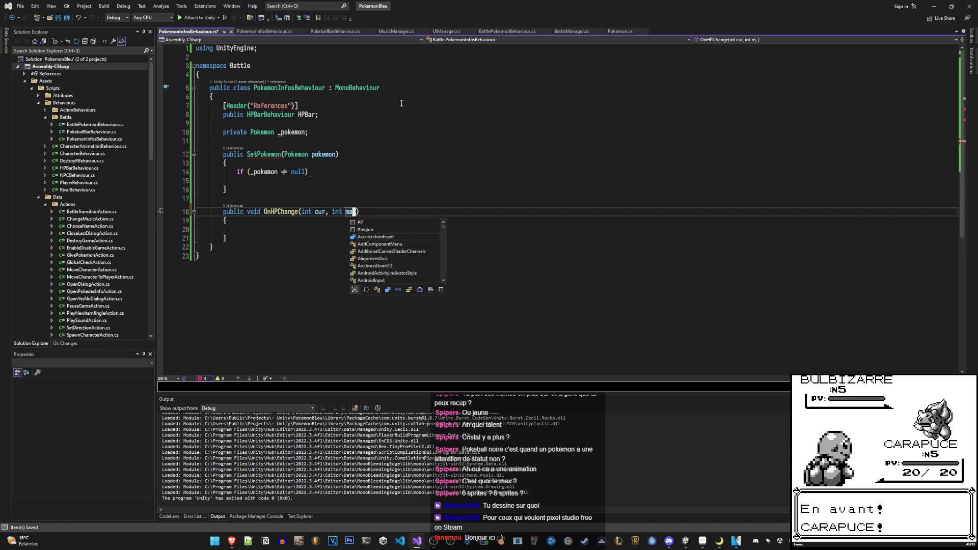
pyautogui.press('Escape')
# Unsubscribe OnHPChange from _pokemon.OnHPChange in the null check
pyautogui.press('k')
pyautogui.press('k')
pyautogui.press('k')
pyautogui.press('k')
pyautogui.write('$o_po')
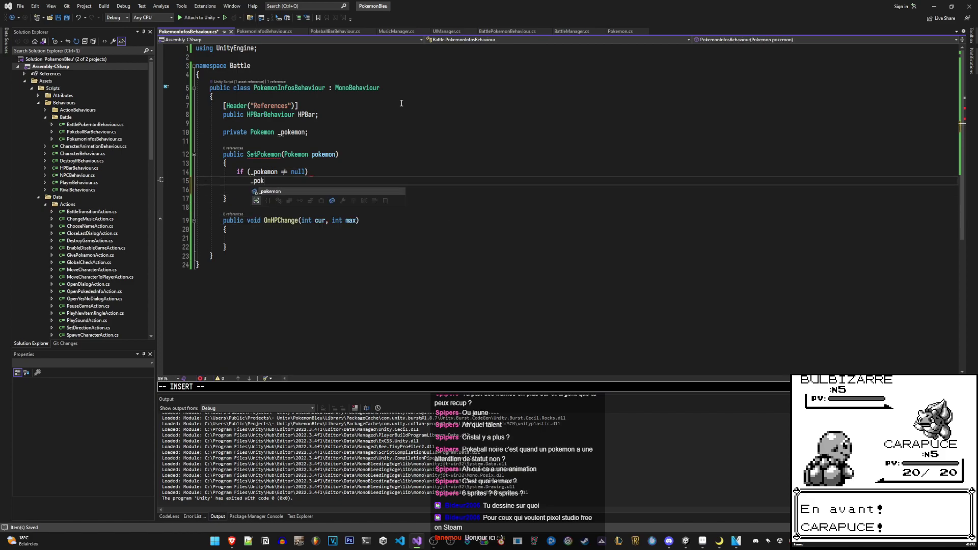
pyautogui.write('kemon.')
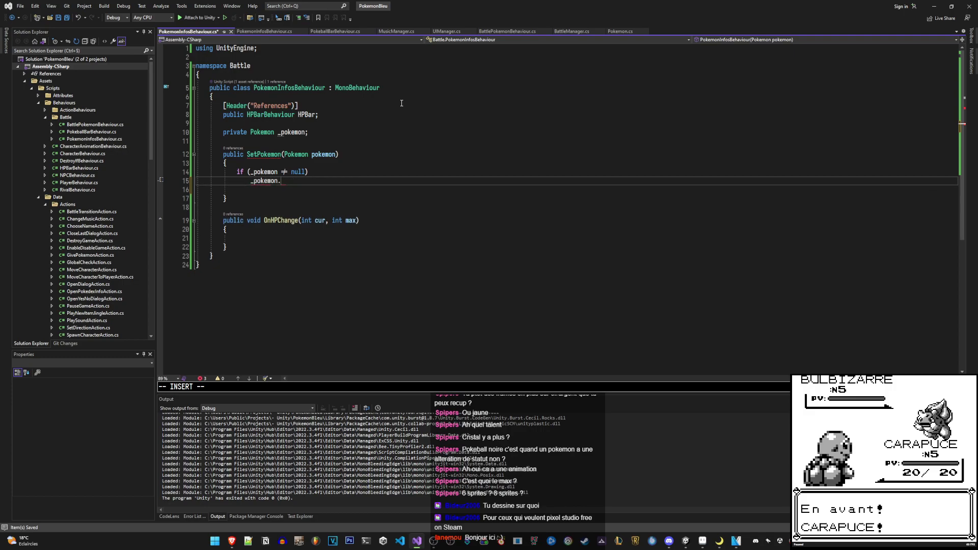
pyautogui.write('On')
pyautogui.press('Tab')
pyautogui.write('-=')
pyautogui.press('Tab')
pyautogui.write(';')
pyautogui.press('Return')
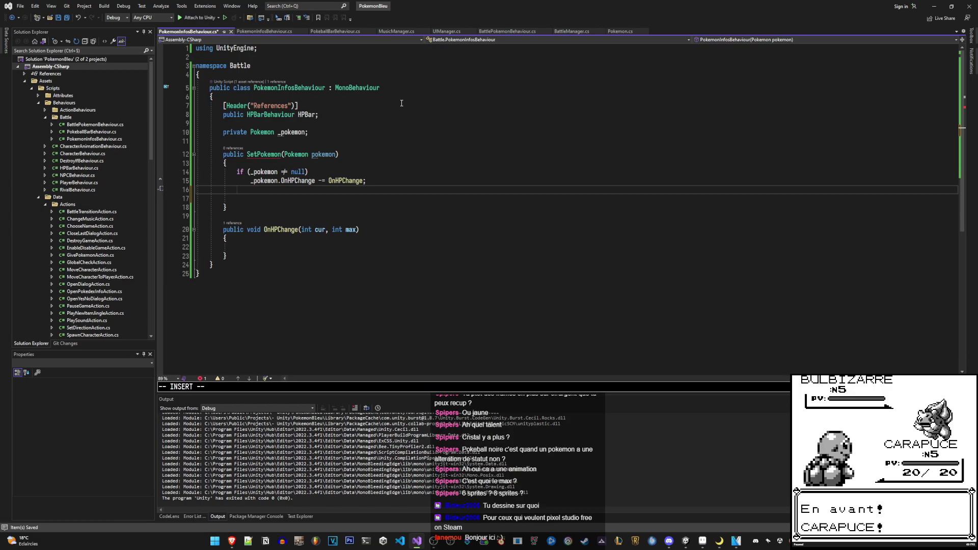
# Assign _pokemon = pokemon and subscribe OnHPChange to the new Pokémon's event
pyautogui.write('_pokemon= pokemon;')
pyautogui.press('Escape')
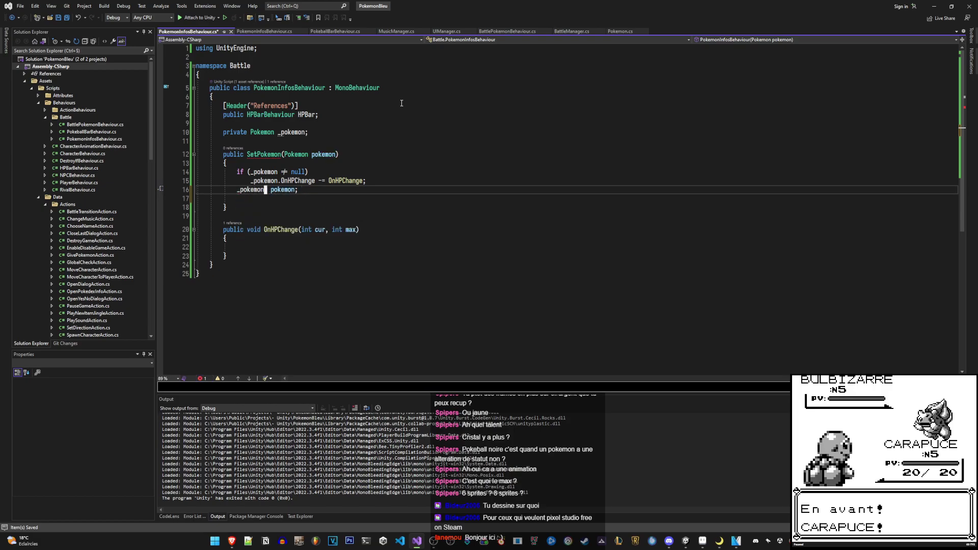
pyautogui.press('i')
pyautogui.press('Escape')
pyautogui.write('b')
pyautogui.write('Vjc_')
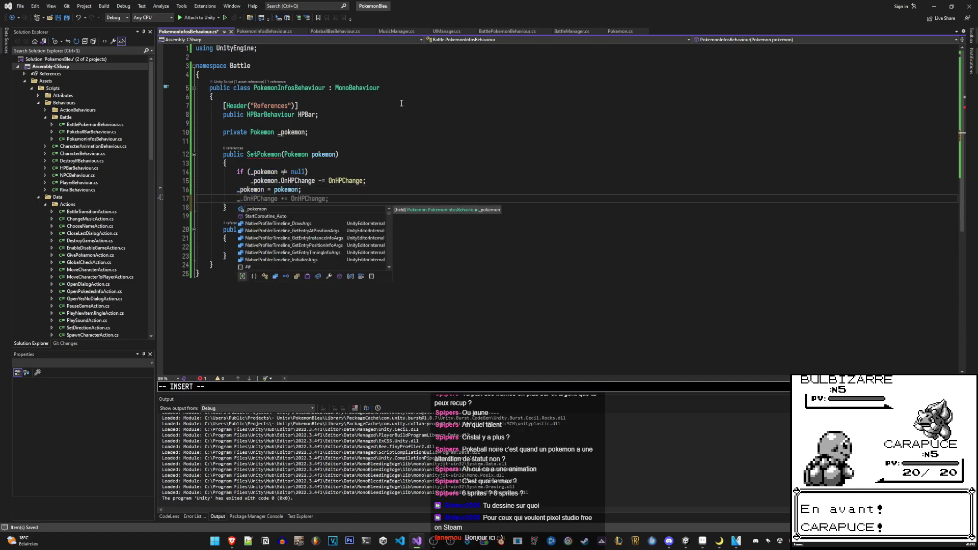
pyautogui.press('Tab')
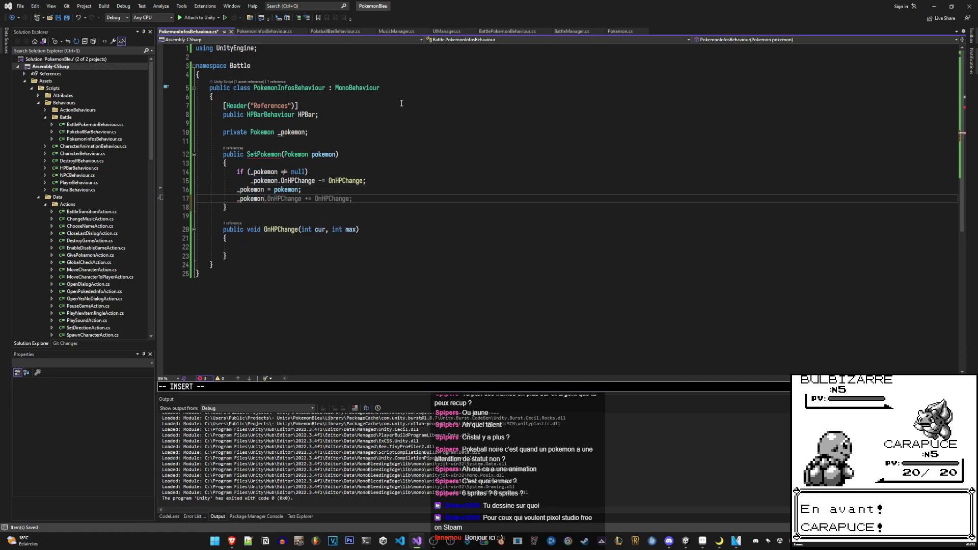
pyautogui.press('Escape')
pyautogui.press('j')
pyautogui.press('j')
pyautogui.press('j')
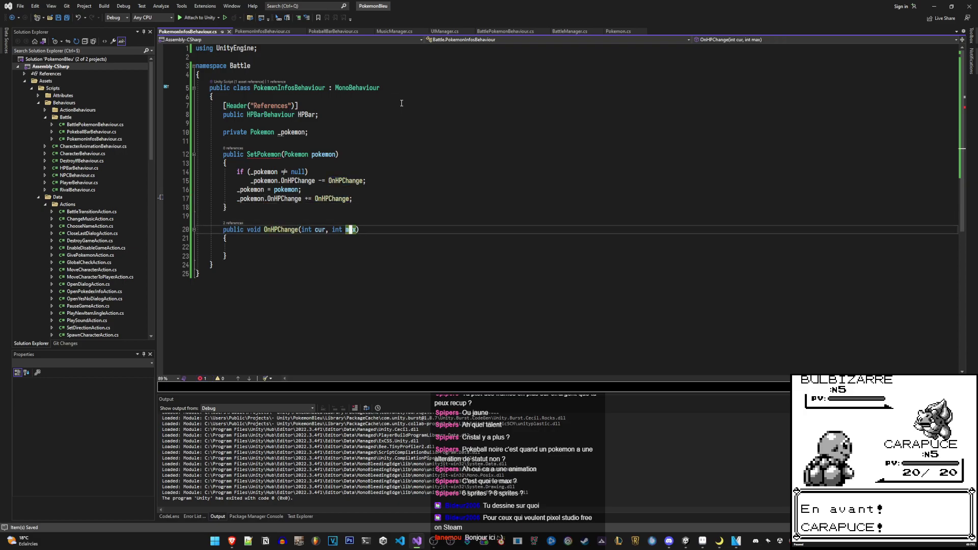
# End SetPokemon with a call to UpdateInfos() and save
pyautogui.press('k')
pyautogui.press('k')
pyautogui.press('k')
pyautogui.press('O')
pyautogui.press('Escape')
pyautogui.press('j')
pyautogui.press('j')
pyautogui.write('o')
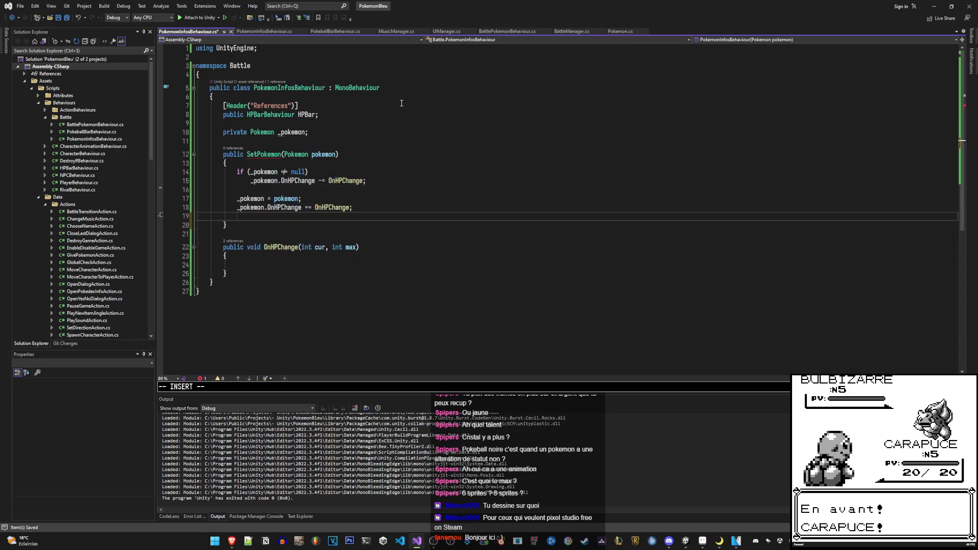
pyautogui.write('UpdateStats')
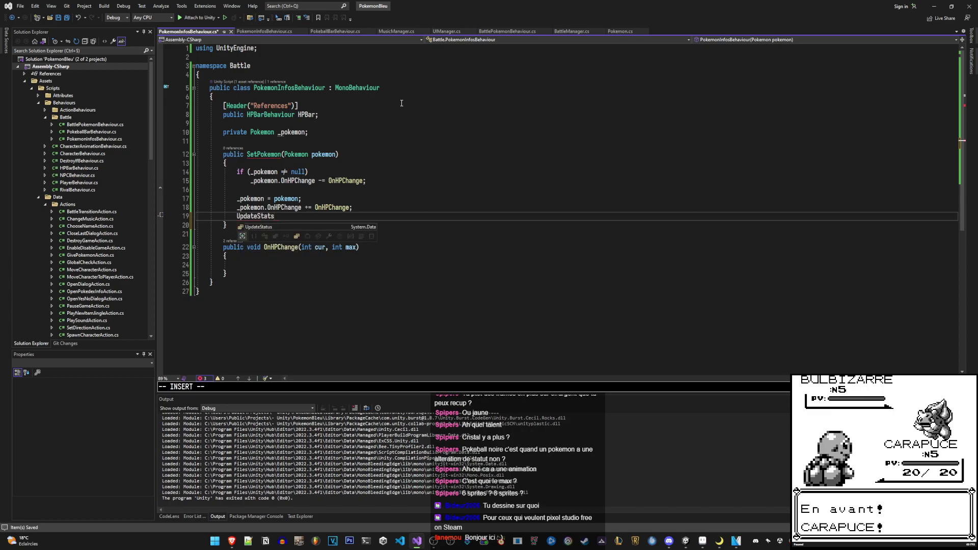
pyautogui.write('()')
pyautogui.press('Escape')
pyautogui.hotkey('shift', 'f')
pyautogui.write('ts')
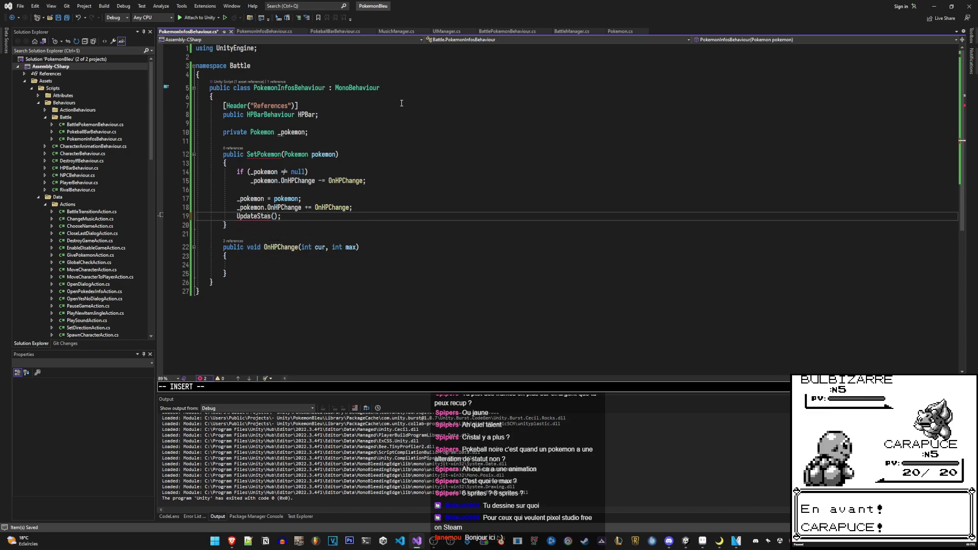
pyautogui.write('Info')
pyautogui.press('Escape')
pyautogui.hotkey('ctrl', 's')
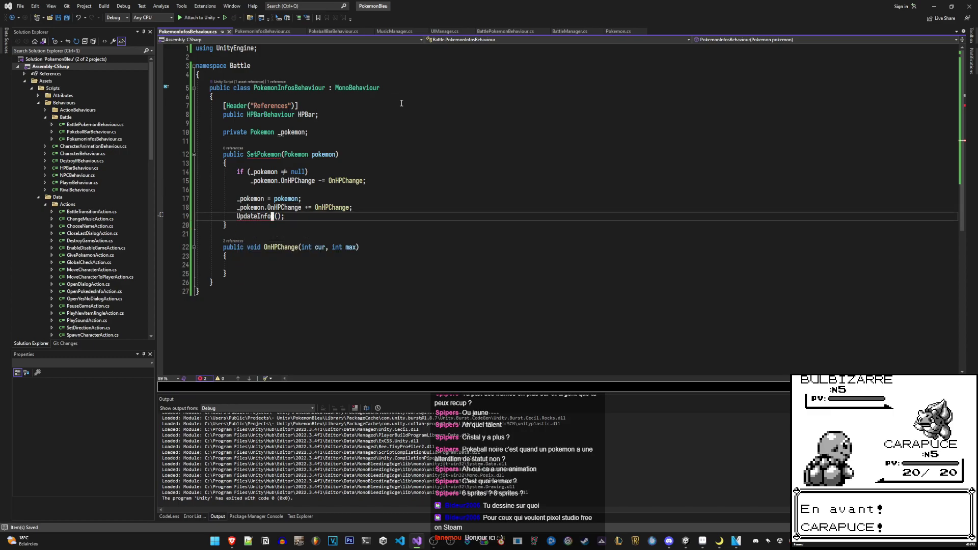
pyautogui.write('as')
pyautogui.press('Escape')
# Add public void Show() => gameObject.SetActive(true); above SetPokemon
pyautogui.press('j')
pyautogui.press('j')
pyautogui.press('k')
pyautogui.press('k')
pyautogui.press('k')
pyautogui.press('o')
pyautogui.press('Return')
pyautogui.press('Up')
pyautogui.write('public void S')
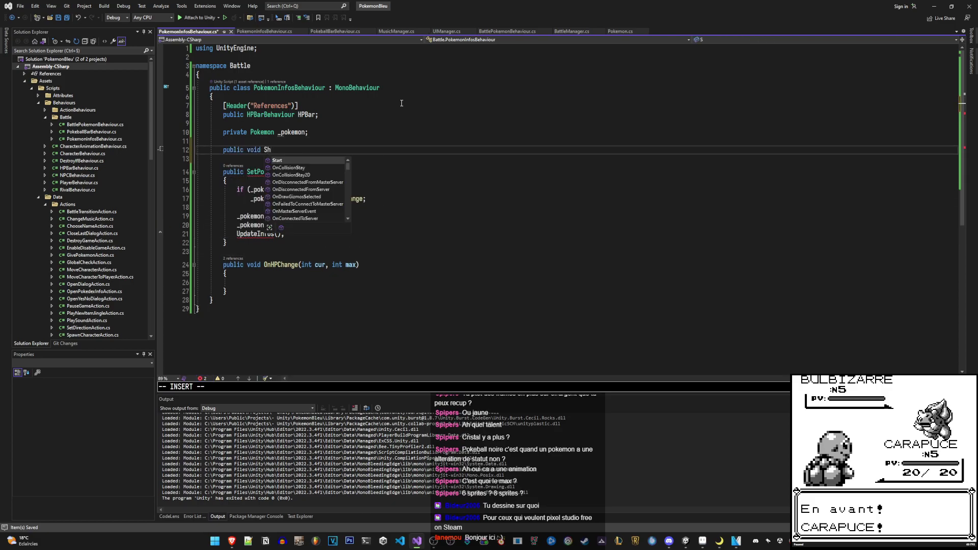
pyautogui.write('how()')
pyautogui.press('BackSpace')
pyautogui.write('ga')
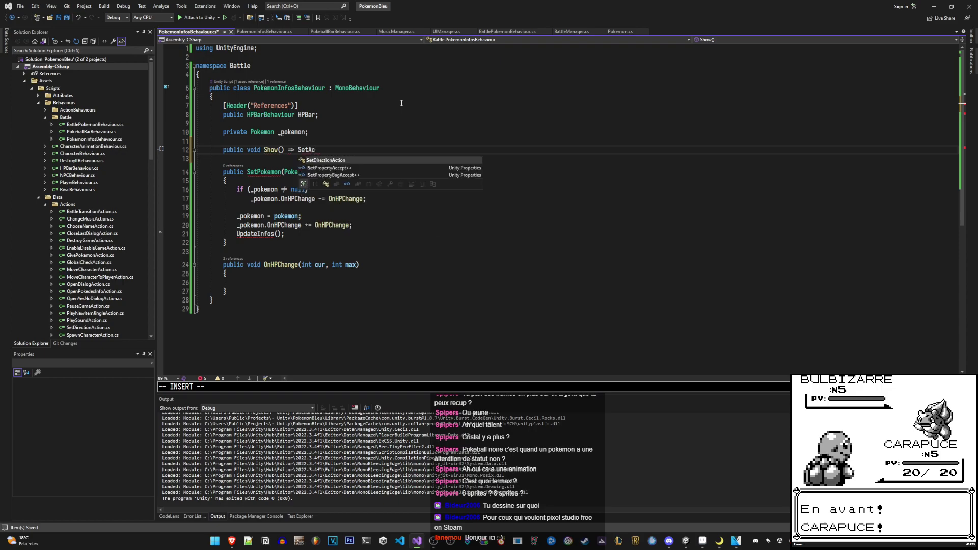
pyautogui.write('meObject.')
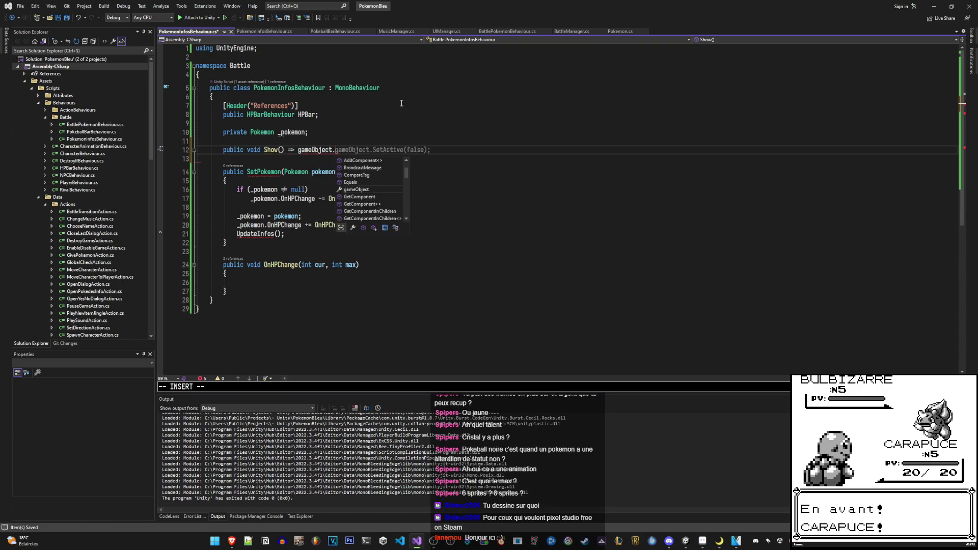
pyautogui.write('Set')
pyautogui.press('Tab')
pyautogui.write('(')
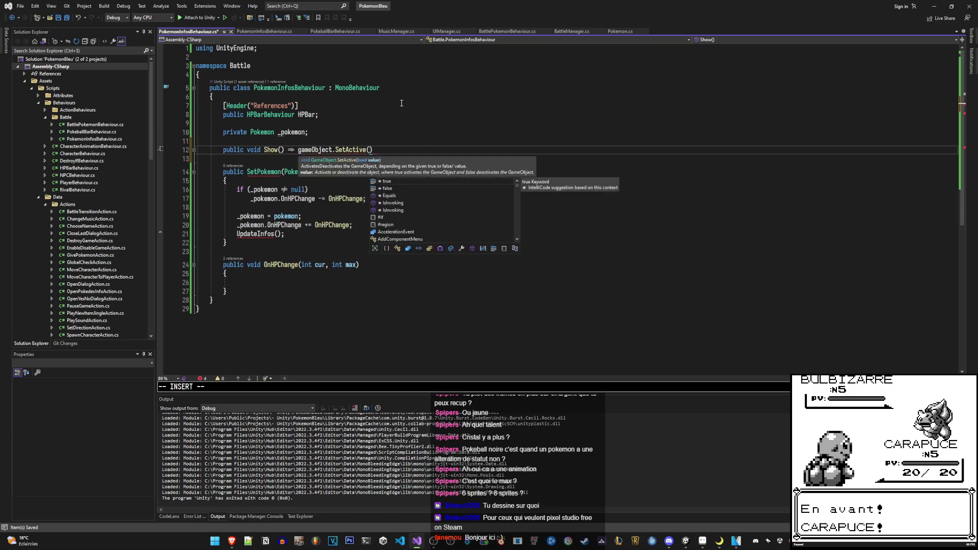
pyautogui.write('true')
pyautogui.press('Escape')
pyautogui.hotkey('ctrl', 's')
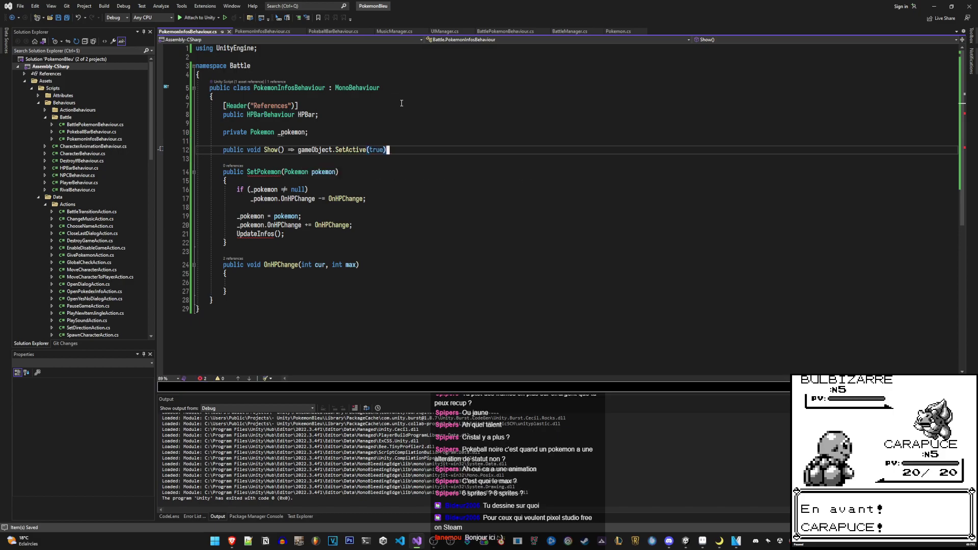
pyautogui.write('A;')
pyautogui.press('Escape')
# Add a Hide() method calling gameObject.SetActive(false) and place it below Show
pyautogui.write('Opublic ')
pyautogui.write('H')
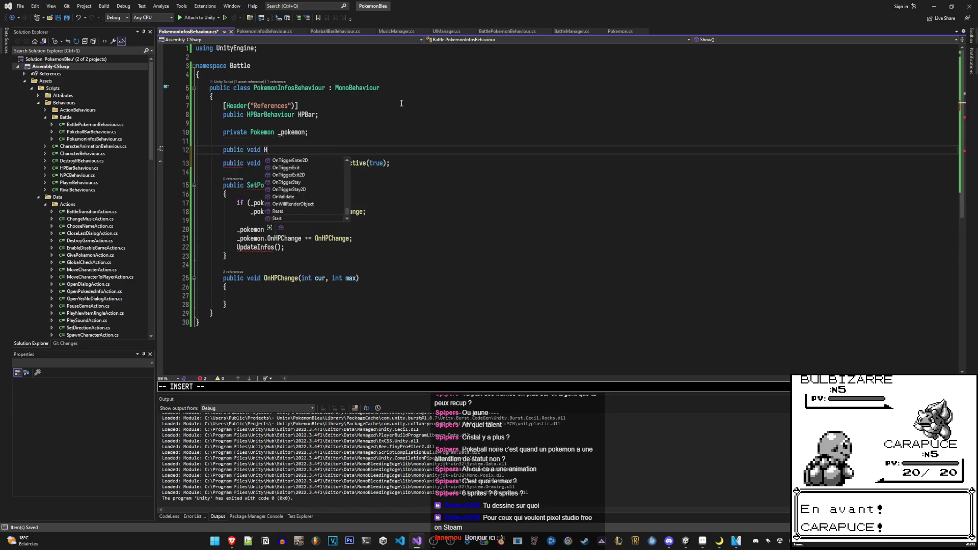
pyautogui.write('ide() ')
pyautogui.write('=> gameObject.SetActive(false);')
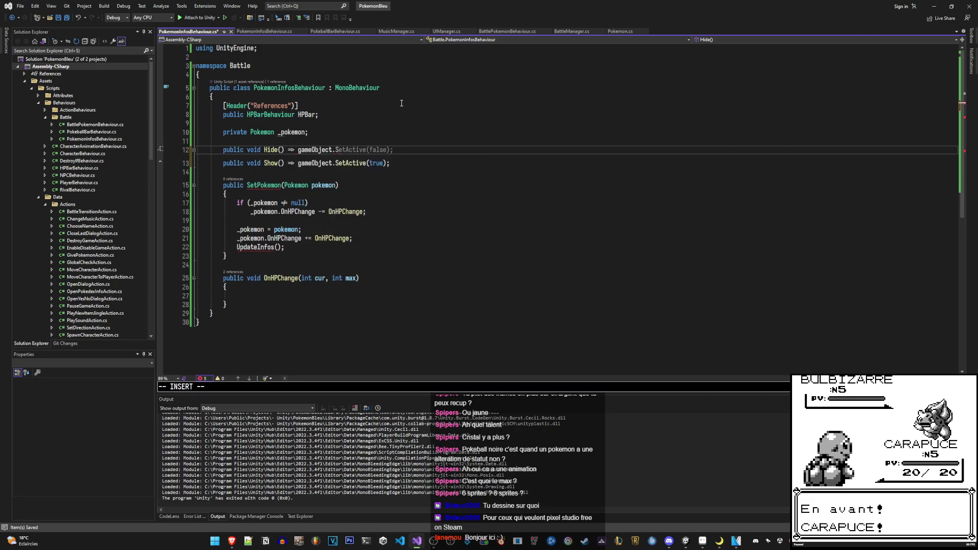
pyautogui.press('Escape')
pyautogui.hotkey('ctrl', 's')
pyautogui.press('c')
pyautogui.press('c')
pyautogui.press('Escape')
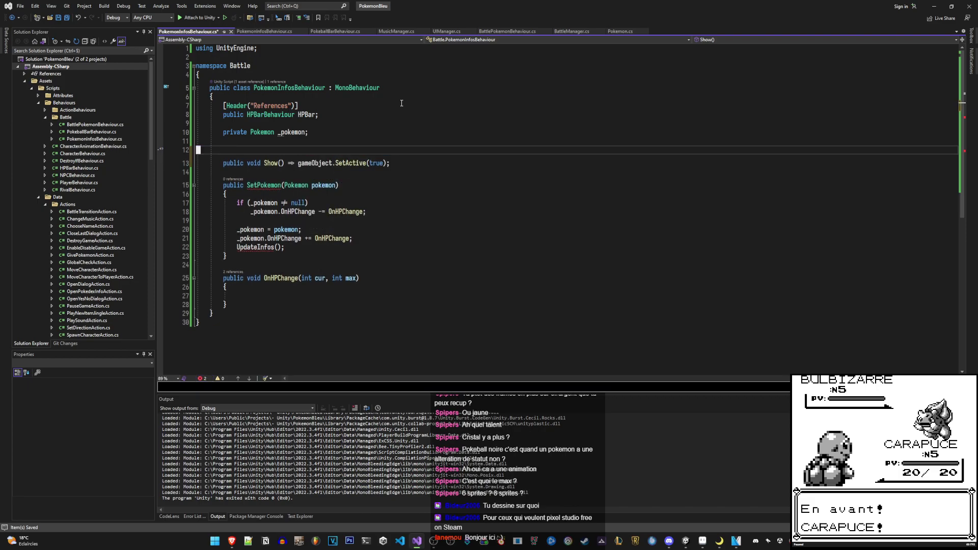
pyautogui.press('u')
pyautogui.press('j')
pyautogui.hotkey('shift', 'v')
pyautogui.press('d')
pyautogui.press('k')
pyautogui.hotkey('shift', 'p')
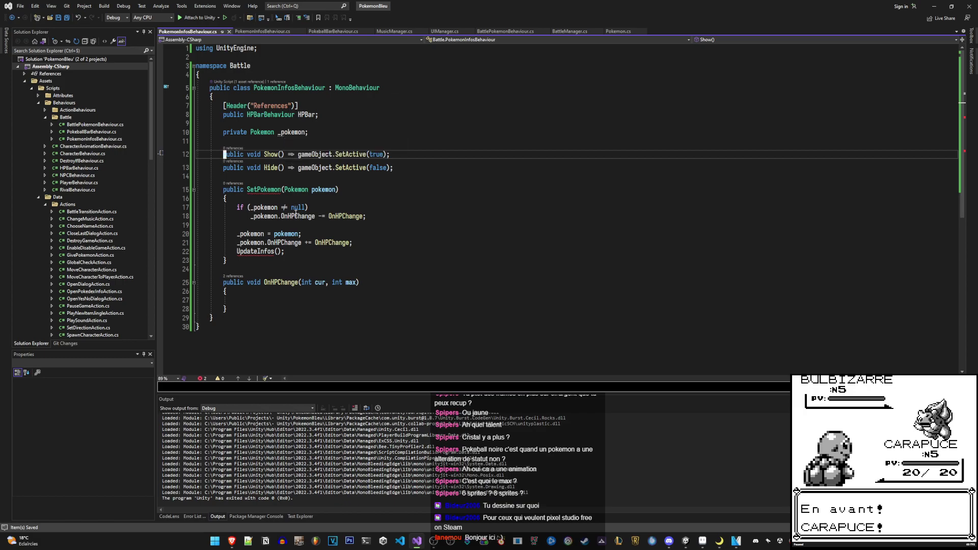
pyautogui.moveTo(231, 237); pyautogui.dragTo(386, 231)
pyautogui.click(262, 189)
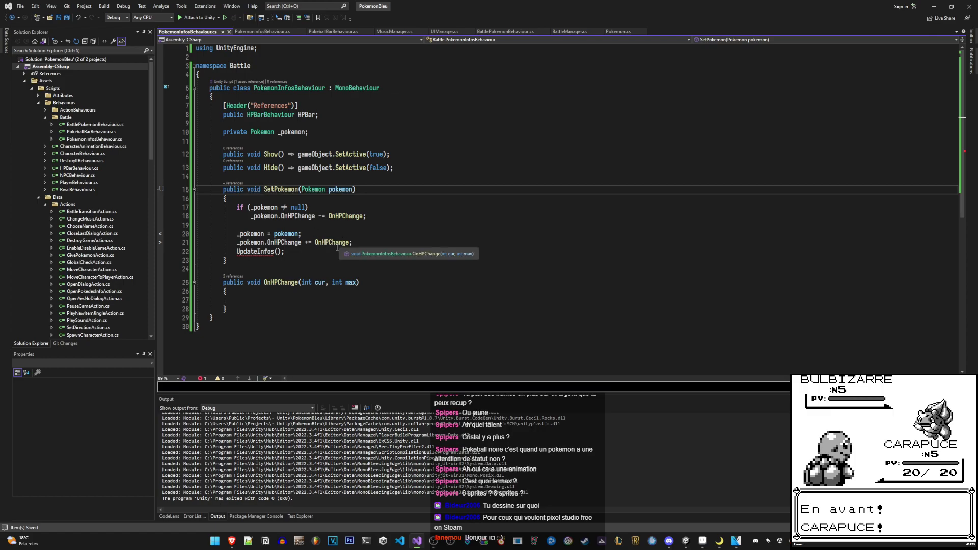
pyautogui.click(331, 269)
# Add an empty private void UpdateInfos() method
pyautogui.write('oprivate ')
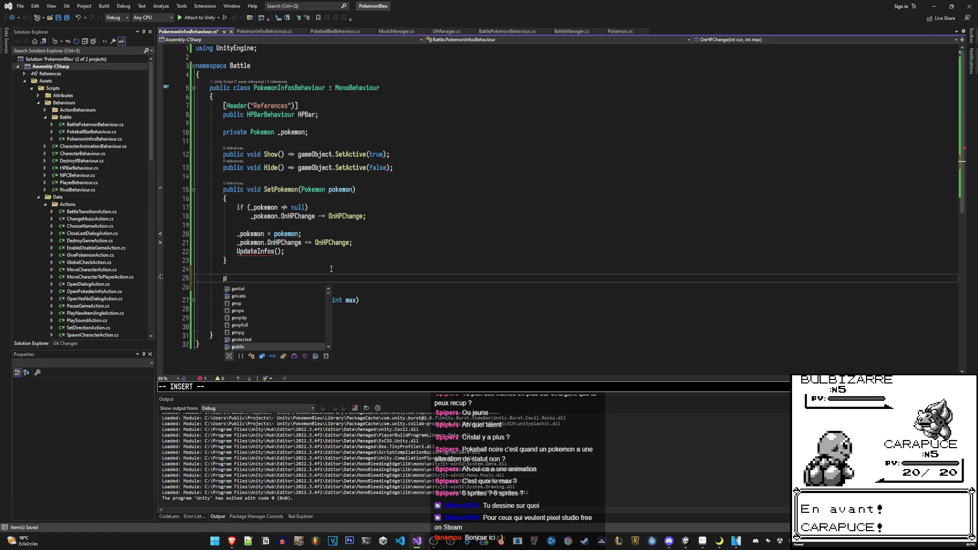
pyautogui.write('pdateInfos()')
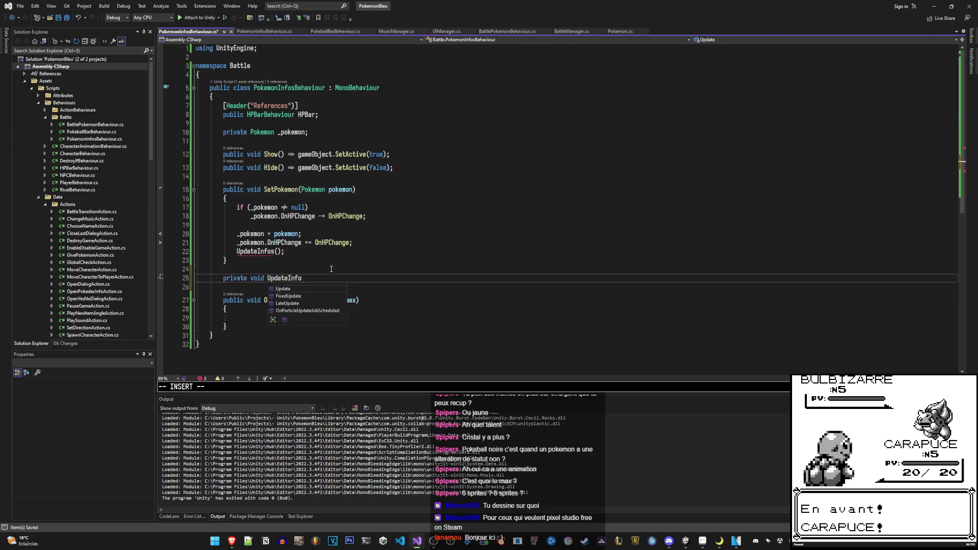
pyautogui.press('Return')
pyautogui.write('{')
pyautogui.press('Return')
pyautogui.press('Escape')
pyautogui.scroll(-2, 357, 255)
pyautogui.scroll(-2, 453, 209)
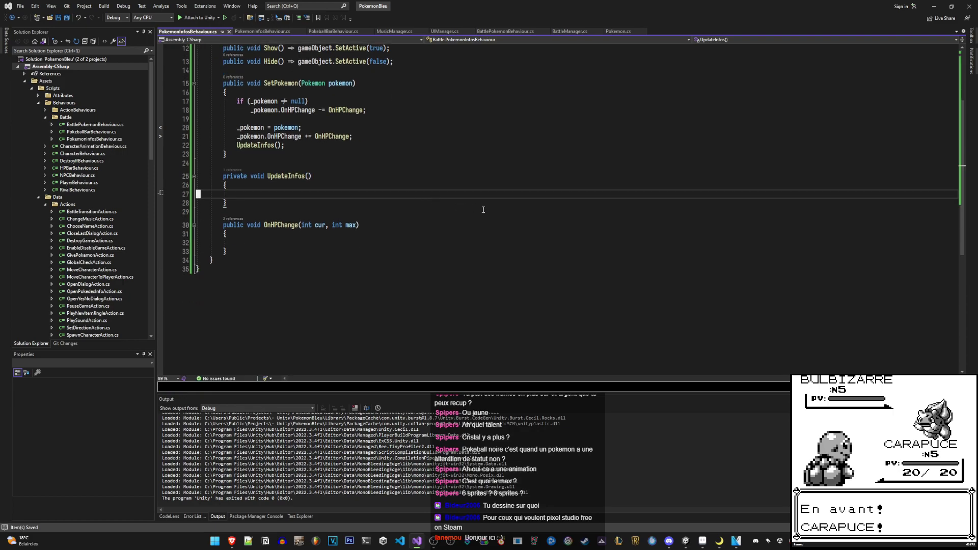
pyautogui.scroll(4, 453, 209)
# Add an empty Start method and a private UIManager _ui field
pyautogui.click(448, 144)
pyautogui.write('oid Sta')
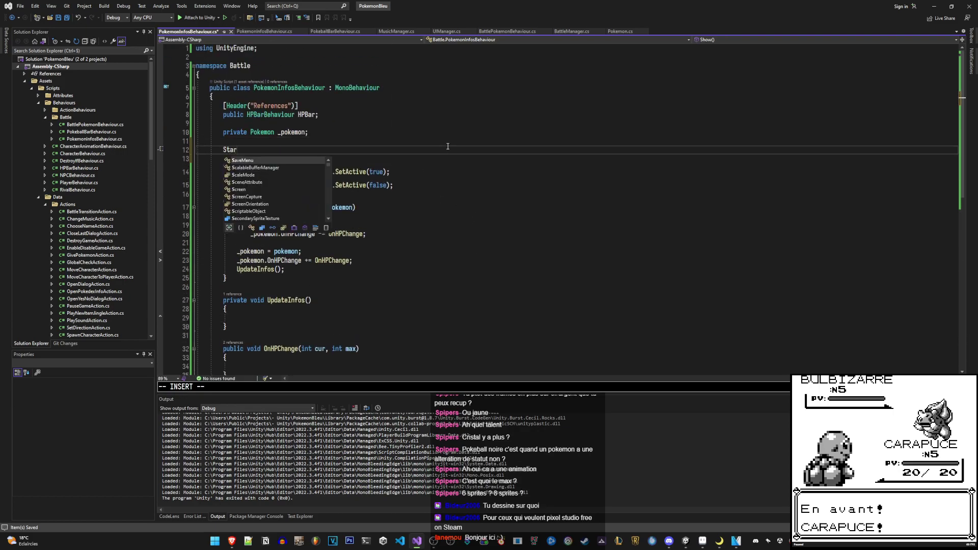
pyautogui.write('rt')
pyautogui.press('Tab')
pyautogui.press('Escape')
pyautogui.press('k')
pyautogui.press('k')
pyautogui.press('k')
pyautogui.hotkey('shift', 'o')
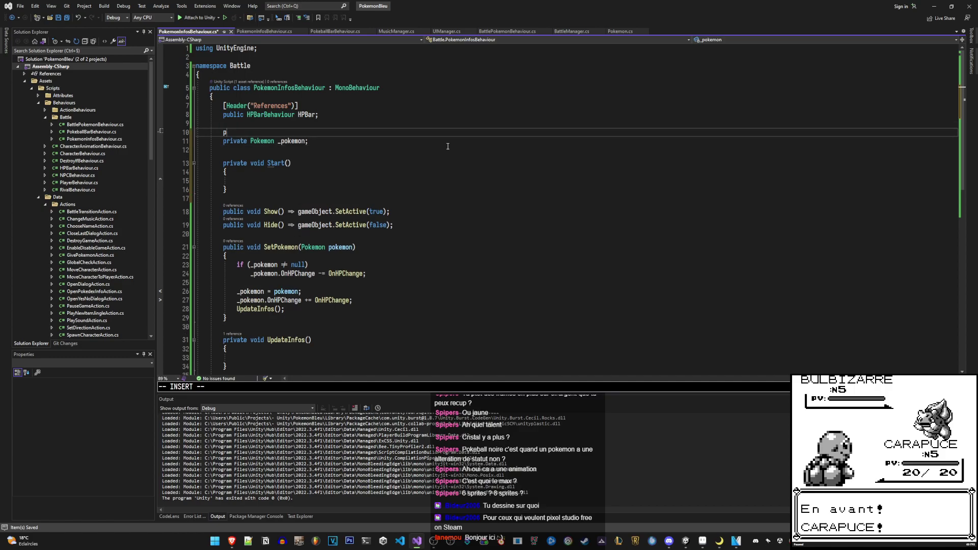
pyautogui.write('private UIManager _Ui')
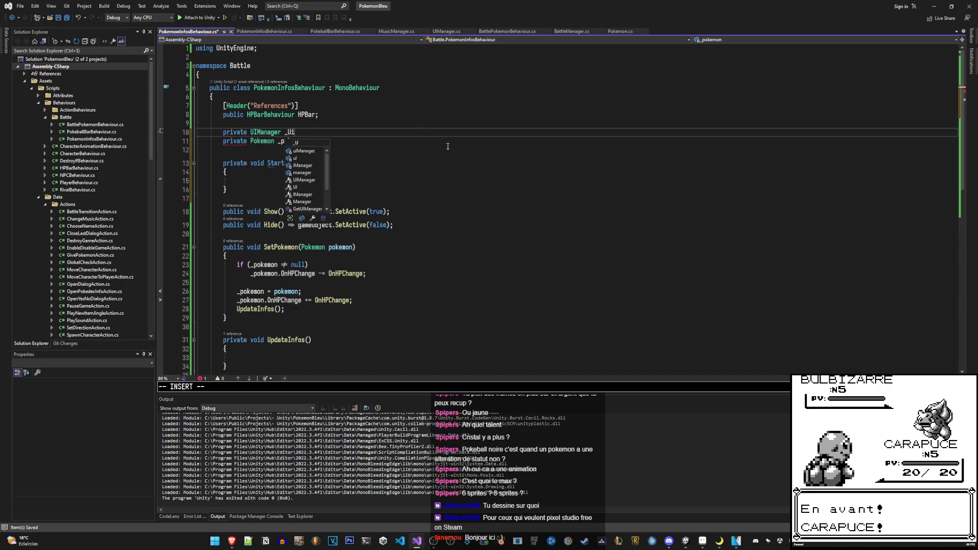
pyautogui.write(';')
pyautogui.press('BackSpace')
pyautogui.press('BackSpace')
pyautogui.press('BackSpace')
pyautogui.write('ui;')
pyautogui.press('Escape')
# In Start, assign _ui = Manager.Get<UIManager>(); and save
pyautogui.press('j')
pyautogui.press('j')
pyautogui.press('j')
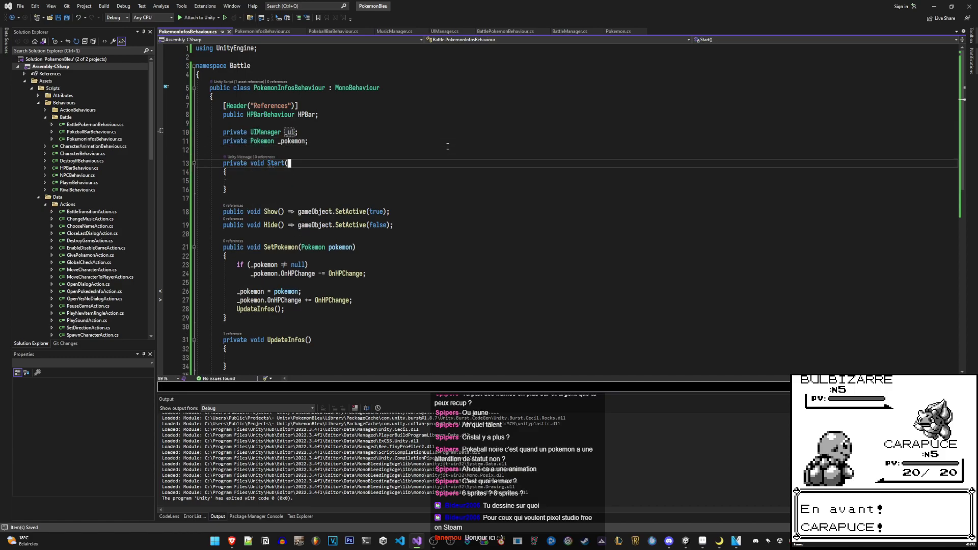
pyautogui.write('SManager')
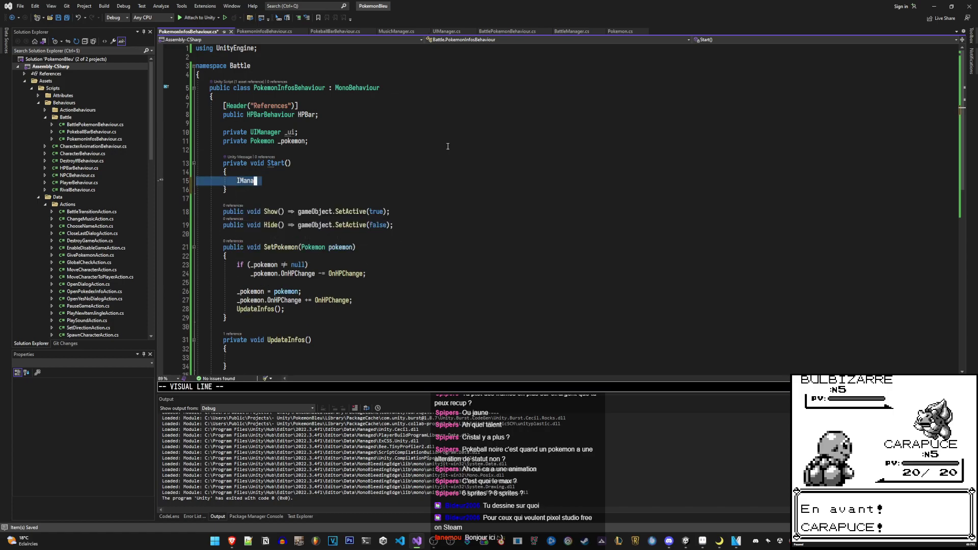
pyautogui.write('.Get<')
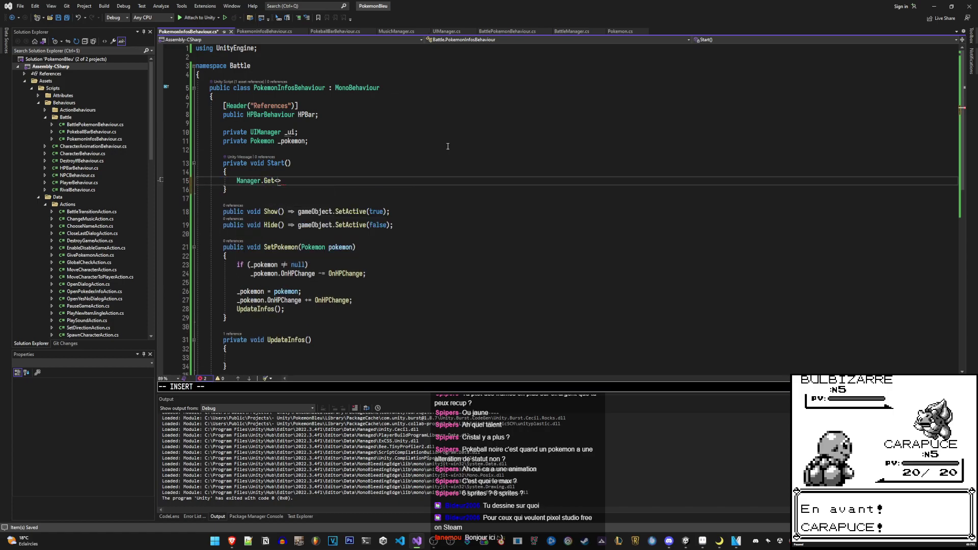
pyautogui.write('UIManager>();')
pyautogui.press('Home')
pyautogui.write('_ui =')
pyautogui.press('Escape')
pyautogui.hotkey('ctrl', 's')
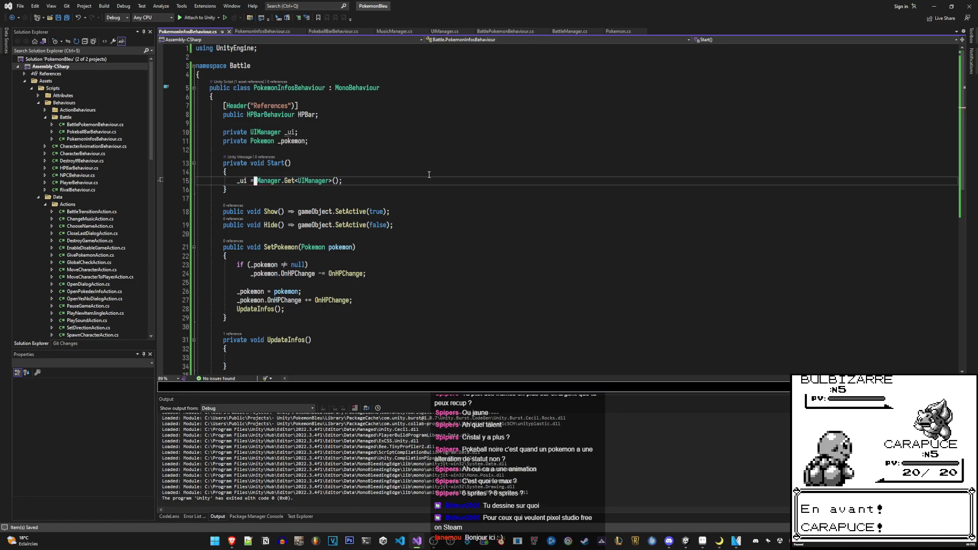
# Start UpdateInfos with a reference to _ui, then revisit the _ui field declaration
pyautogui.scroll(-3, 421, 230)
pyautogui.click(420, 229)
pyautogui.click(436, 274)
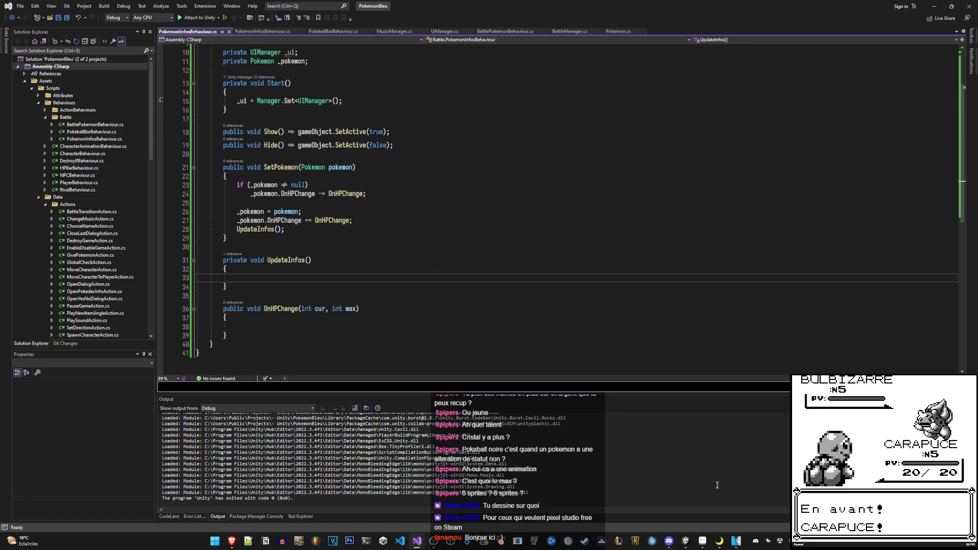
pyautogui.click(702, 541)
pyautogui.click(702, 541)
pyautogui.click(451, 293)
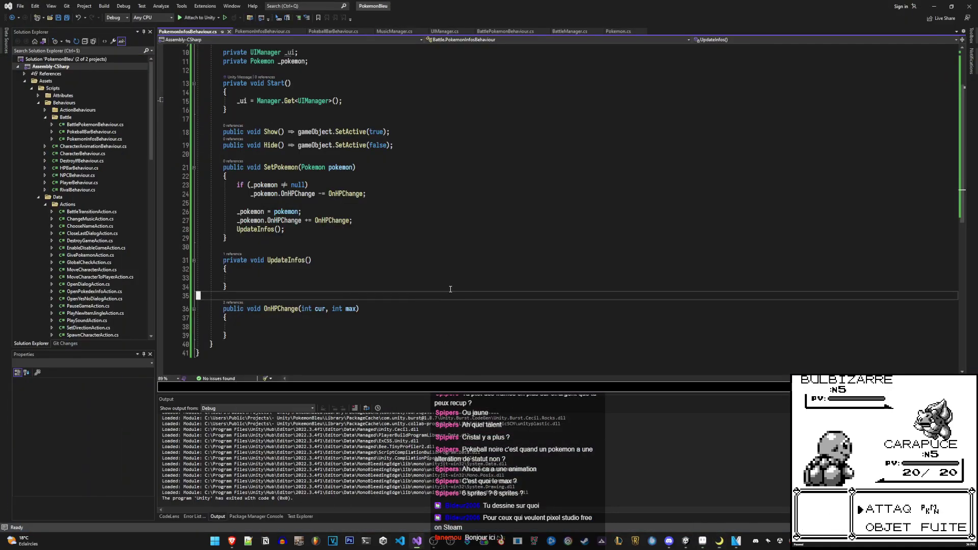
pyautogui.click(467, 281)
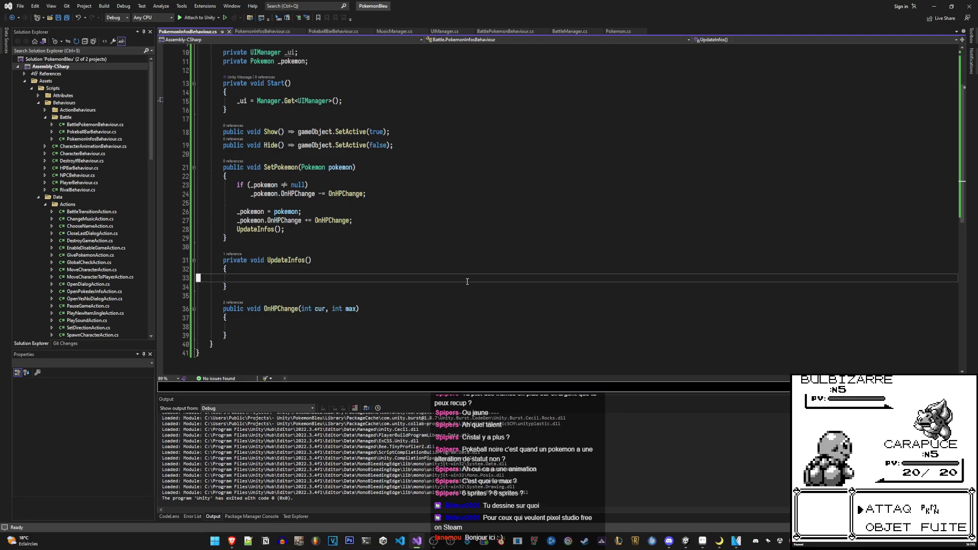
pyautogui.write('_u')
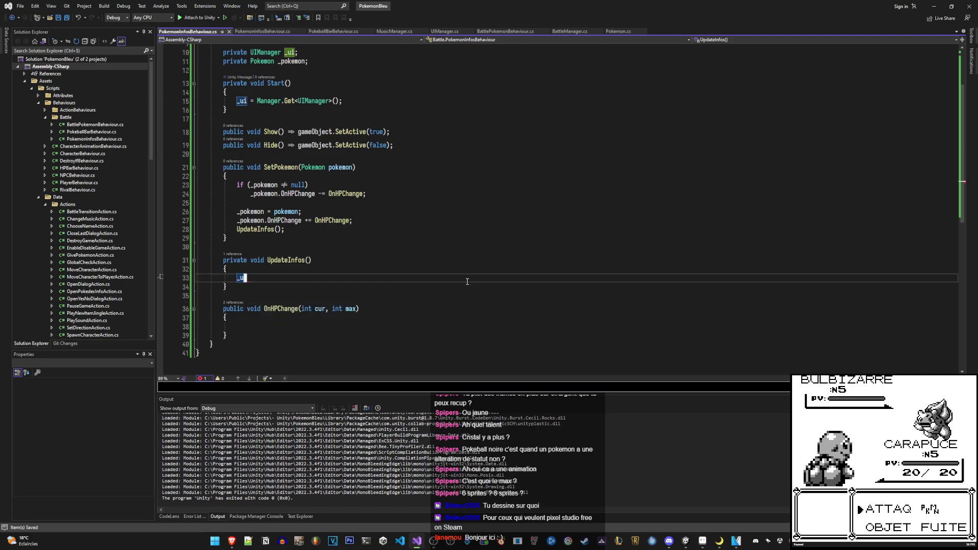
pyautogui.write('i')
pyautogui.scroll(3, 467, 281)
pyautogui.click(348, 134)
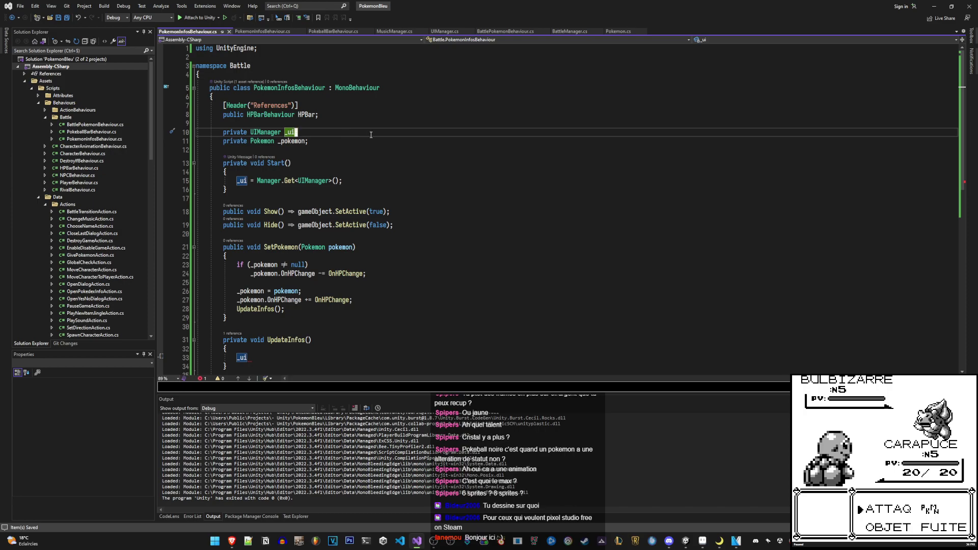
pyautogui.press('Down')
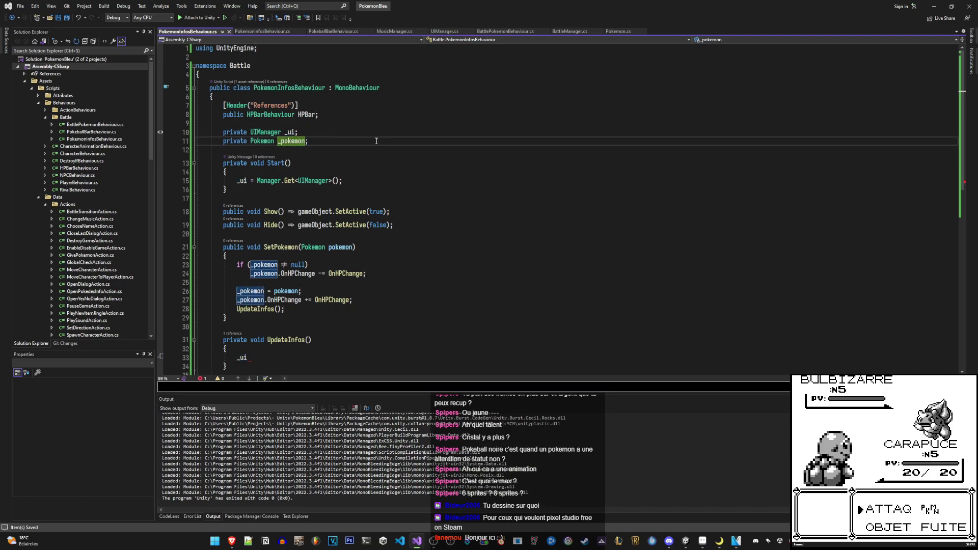
pyautogui.press('Up')
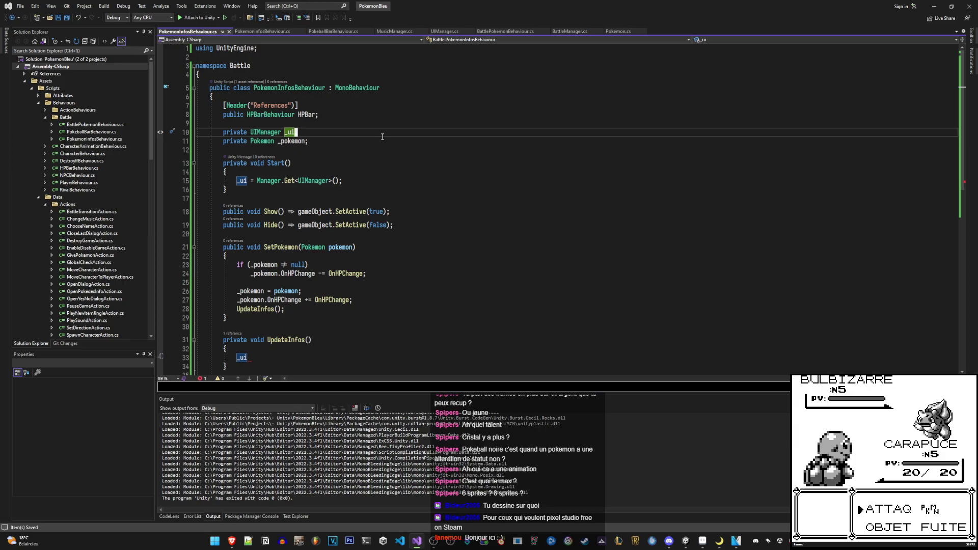
pyautogui.scroll(-4, 409, 194)
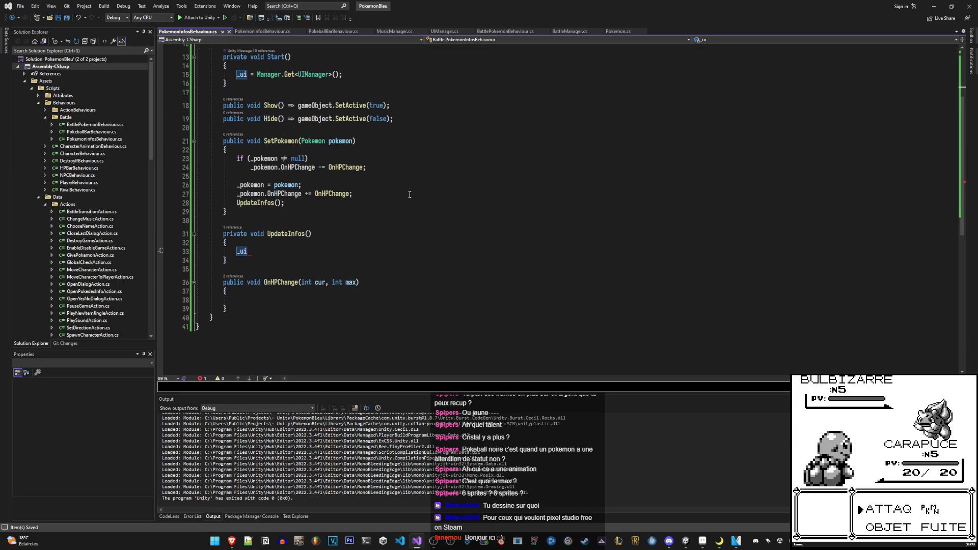
pyautogui.click(374, 251)
# Replace the UIManager _ui field with a private TextWindow field and add the 'using UI;' import
pyautogui.press('F12')
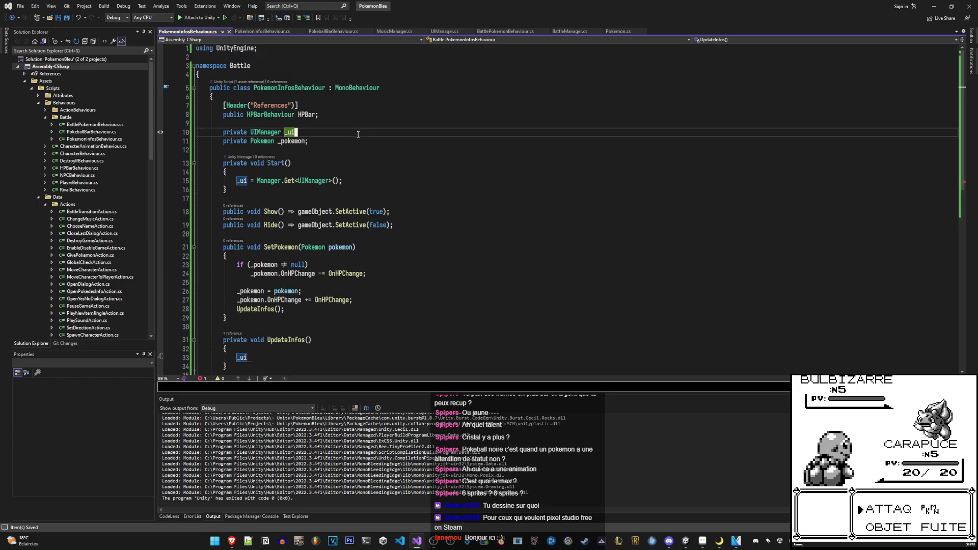
pyautogui.press('d')
pyautogui.press('d')
pyautogui.hotkey('shift', 'o')
pyautogui.write('pi')
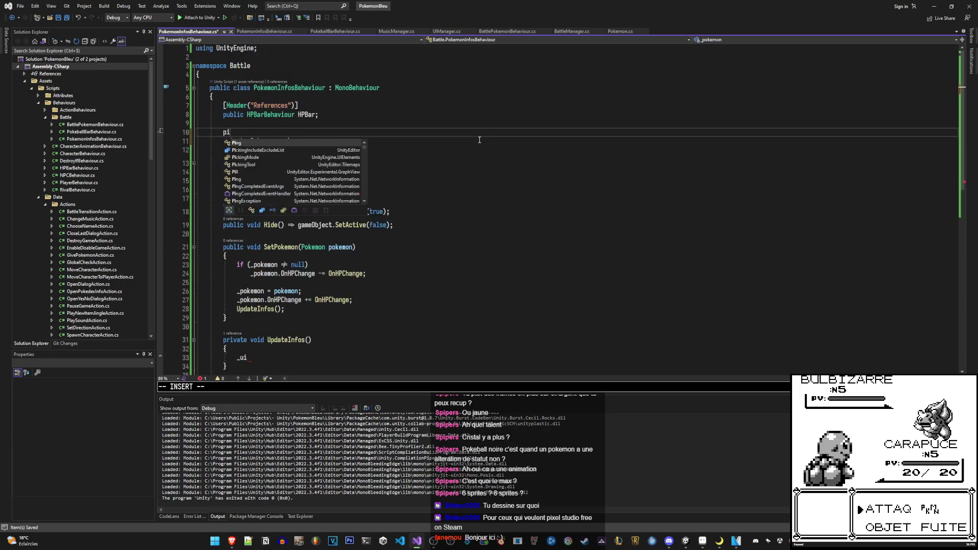
pyautogui.write('rivate ')
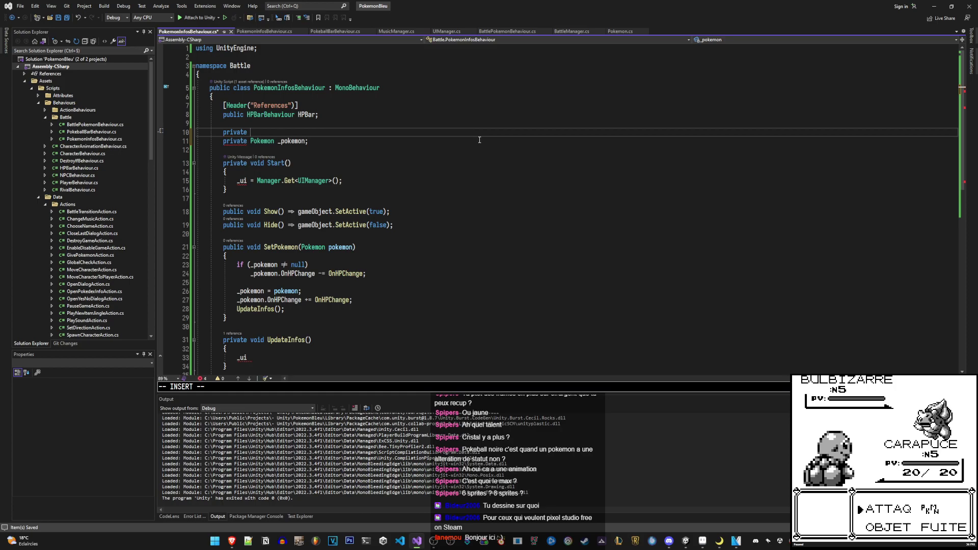
pyautogui.write('TextWin')
pyautogui.press('Tab')
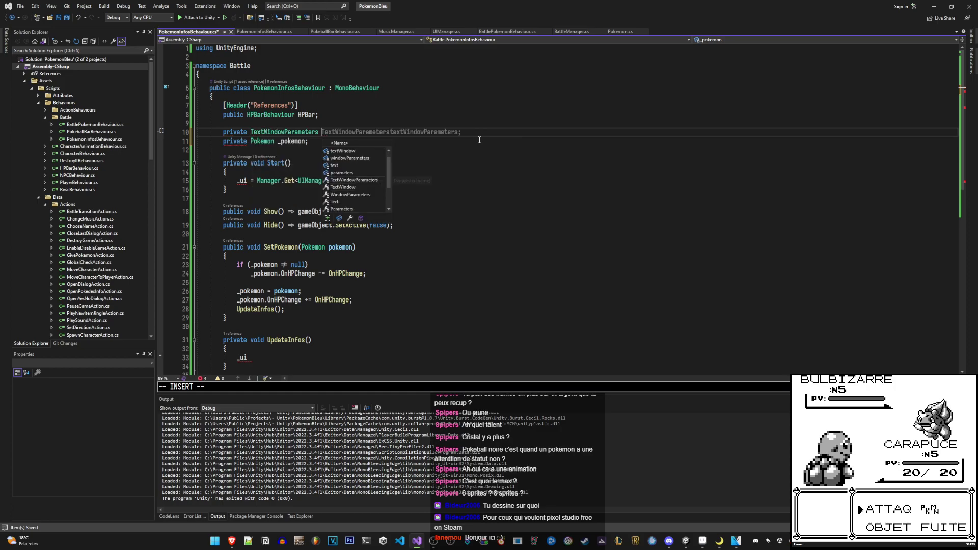
pyautogui.press('BackSpace')
pyautogui.press('BackSpace')
pyautogui.press('BackSpace')
pyautogui.press('BackSpace')
pyautogui.press('BackSpace')
pyautogui.press('BackSpace')
pyautogui.press('BackSpace')
pyautogui.press('BackSpace')
pyautogui.press('Escape')
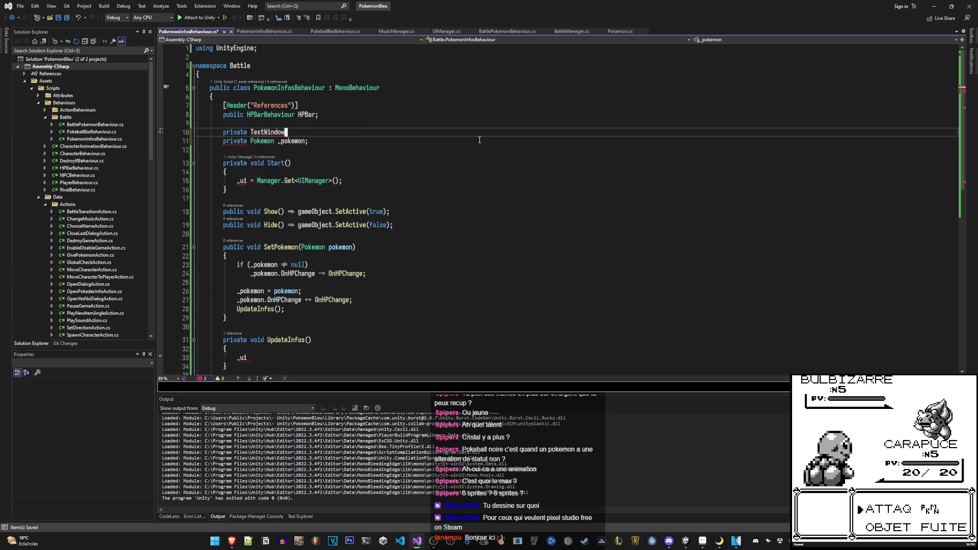
pyautogui.hotkey('ctrl', '.')
# Name the TextWindow field _infos and save the script
pyautogui.press('Return')
pyautogui.write('a _')
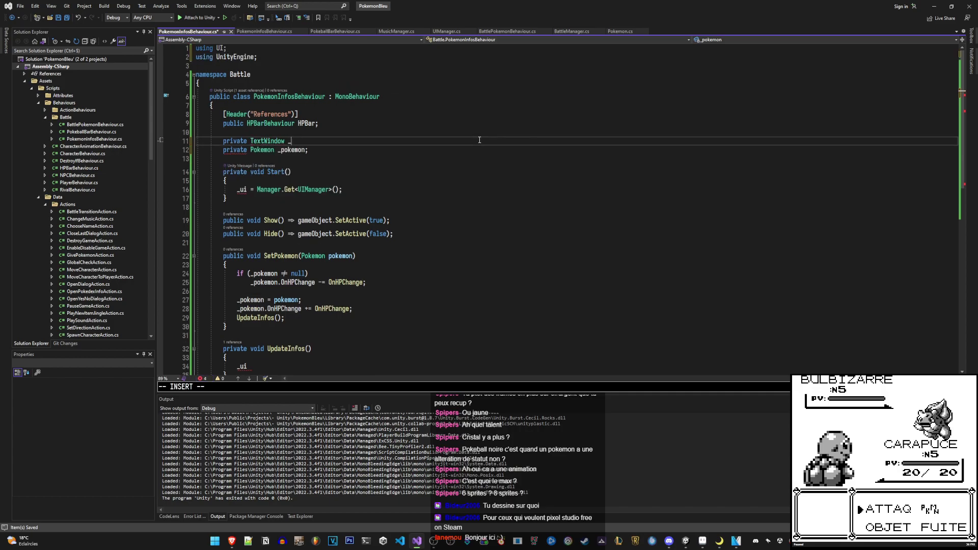
pyautogui.press('Tab')
pyautogui.press('Escape')
pyautogui.press('a')
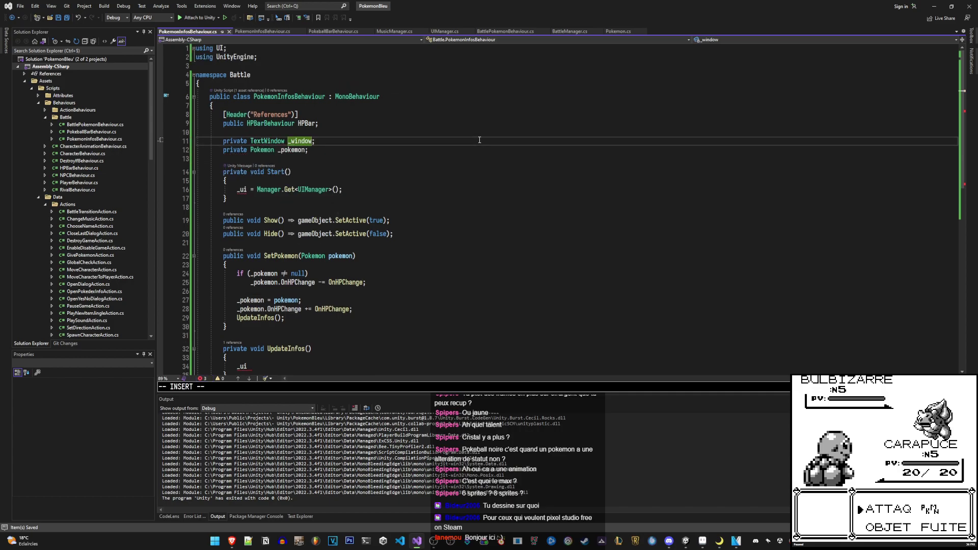
pyautogui.hotkey('ctrl', 'BackSpace')
pyautogui.write('_info;')
pyautogui.press('Escape')
pyautogui.hotkey('ctrl', 's')
# Select the whole Start() method and delete it
pyautogui.click(367, 186)
pyautogui.scroll(-3, 411, 179)
pyautogui.hotkey('shift', 'alt', '=')
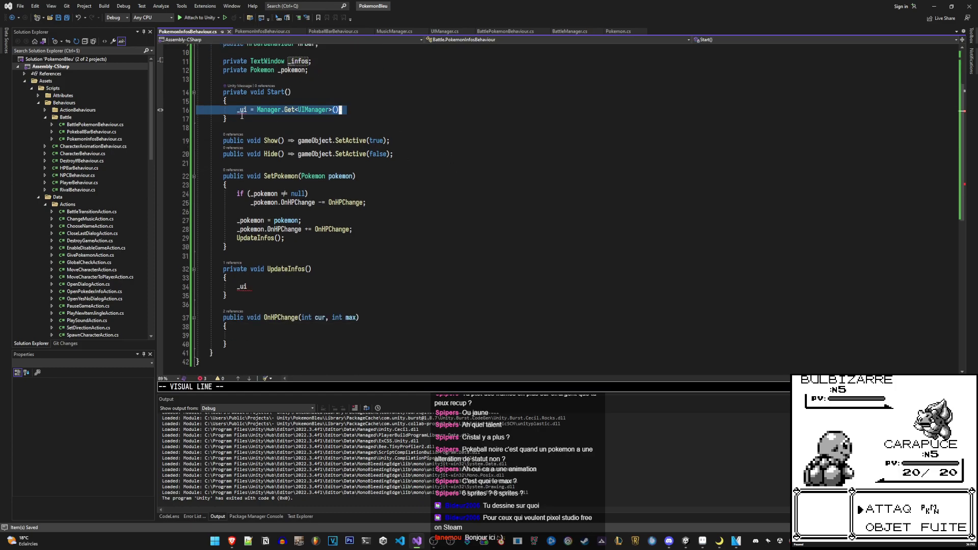
pyautogui.hotkey('shift', 'alt', '=')
pyautogui.hotkey('shift', 'alt', '=')
pyautogui.press('Delete')
pyautogui.press('Delete')
# Add an 'if (_infos == null)' check inside UpdateInfos
pyautogui.click(314, 237)
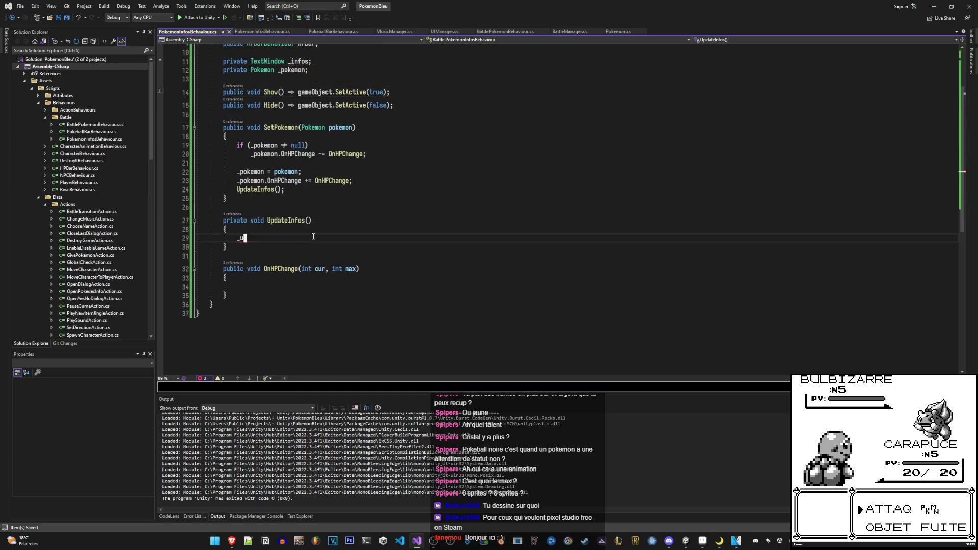
pyautogui.write('Oif (_in')
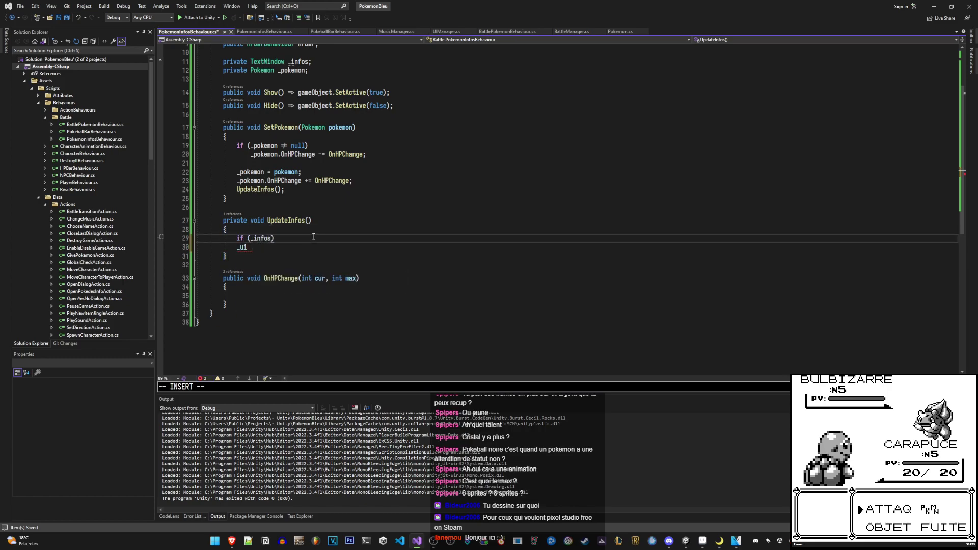
pyautogui.write('fos !')
pyautogui.press('BackSpace')
pyautogui.write('== null')
pyautogui.press('Escape')
pyautogui.press('j')
# Replace the leftover _ui line with '_infos = new TextWindow(Manager.Get<UIManager>(), ...'
pyautogui.press('c')
pyautogui.press('c')
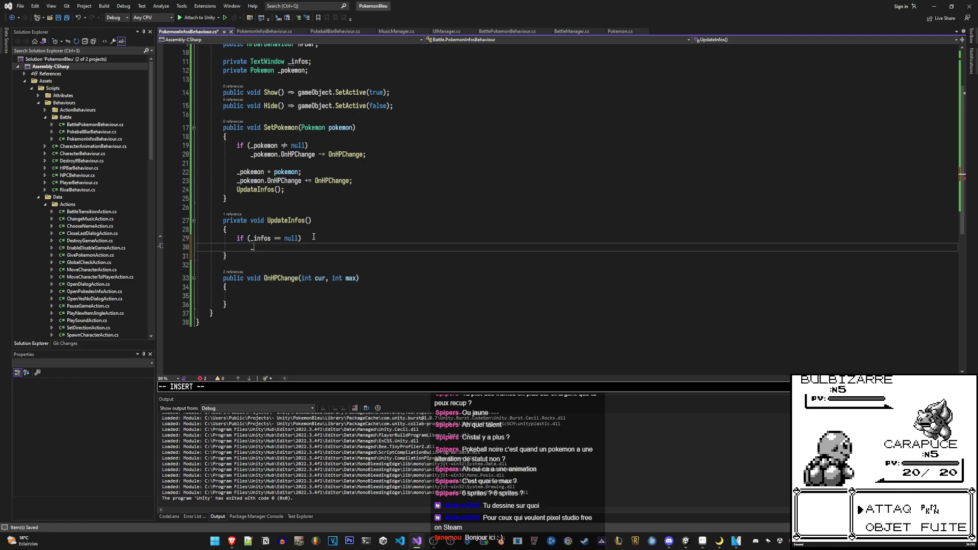
pyautogui.write('_infos = ')
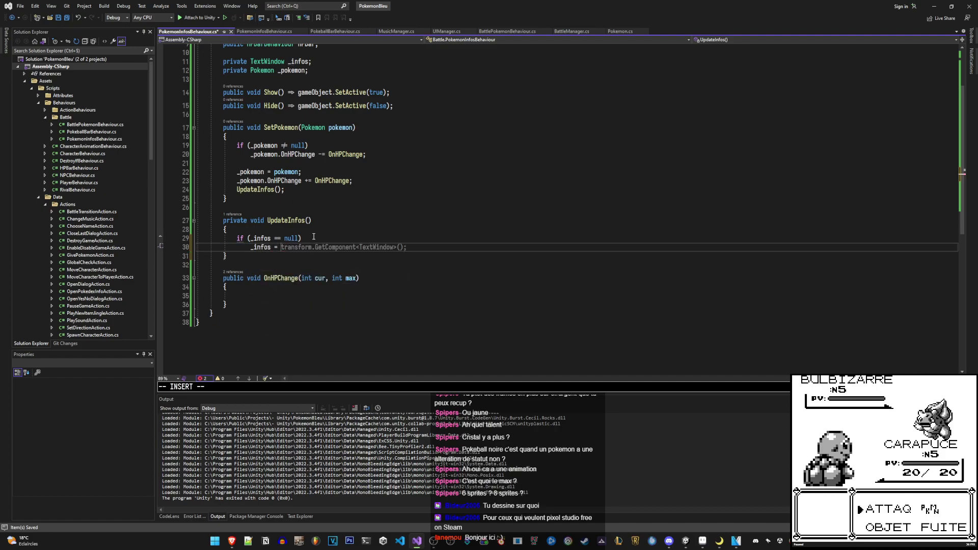
pyautogui.write('new')
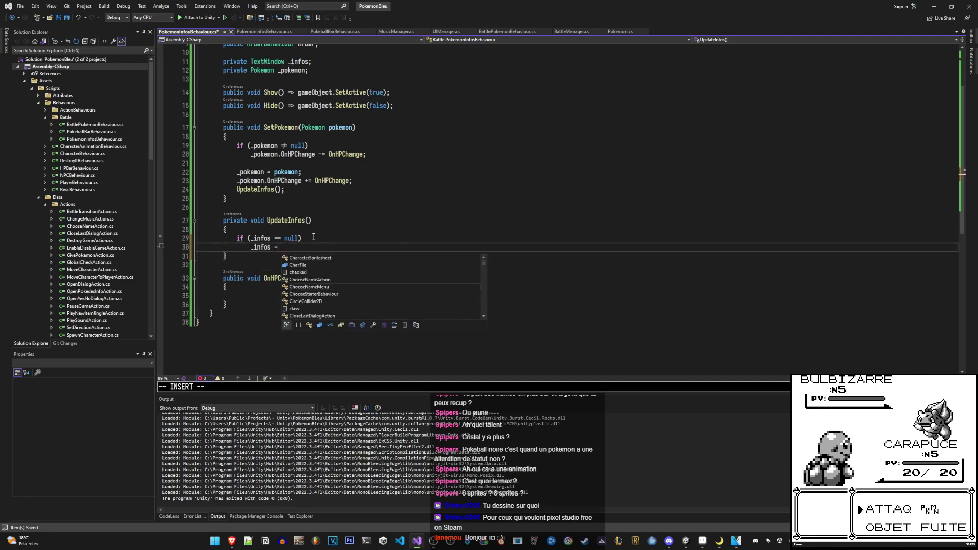
pyautogui.write(' Te')
pyautogui.press('Tab')
pyautogui.write('(')
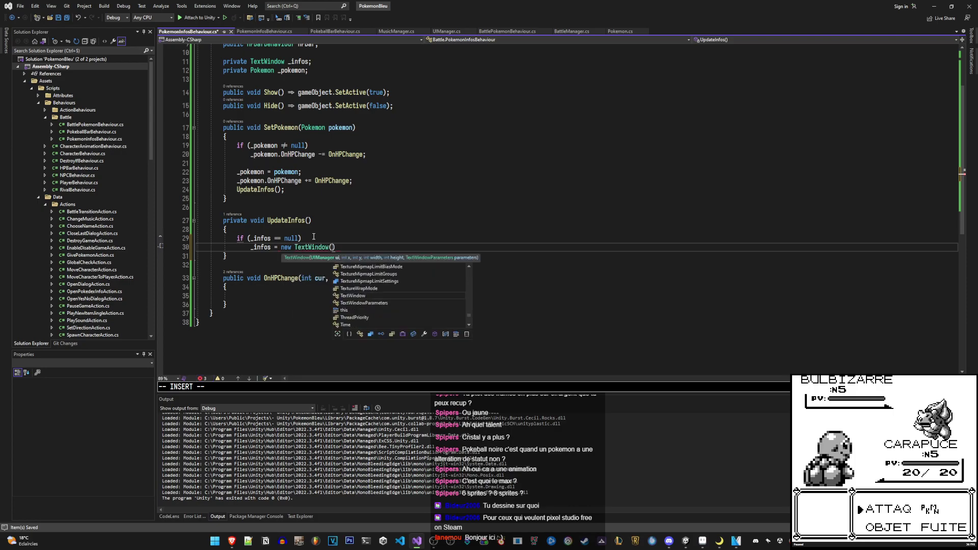
pyautogui.write('Manager.Get<UI')
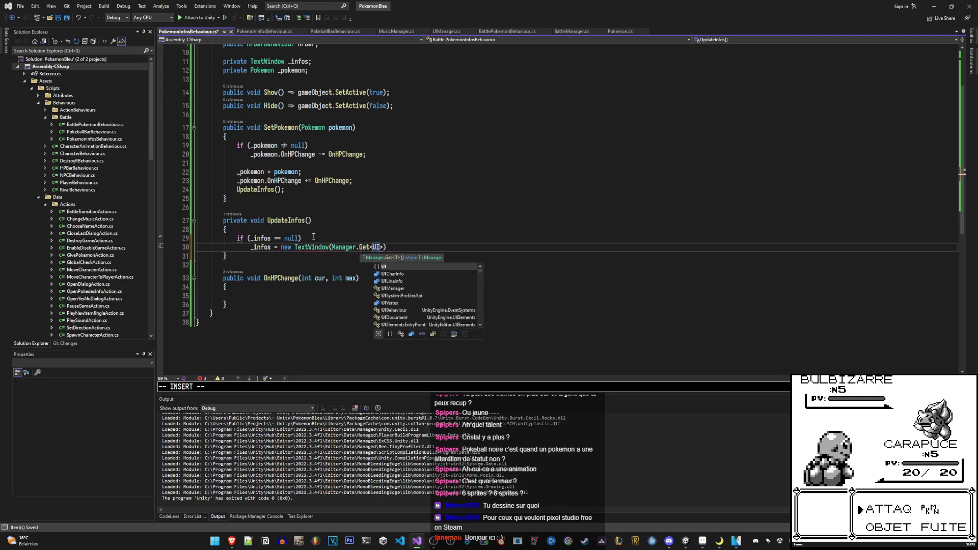
pyautogui.write('Ma')
pyautogui.press('Tab')
pyautogui.write('>(),')
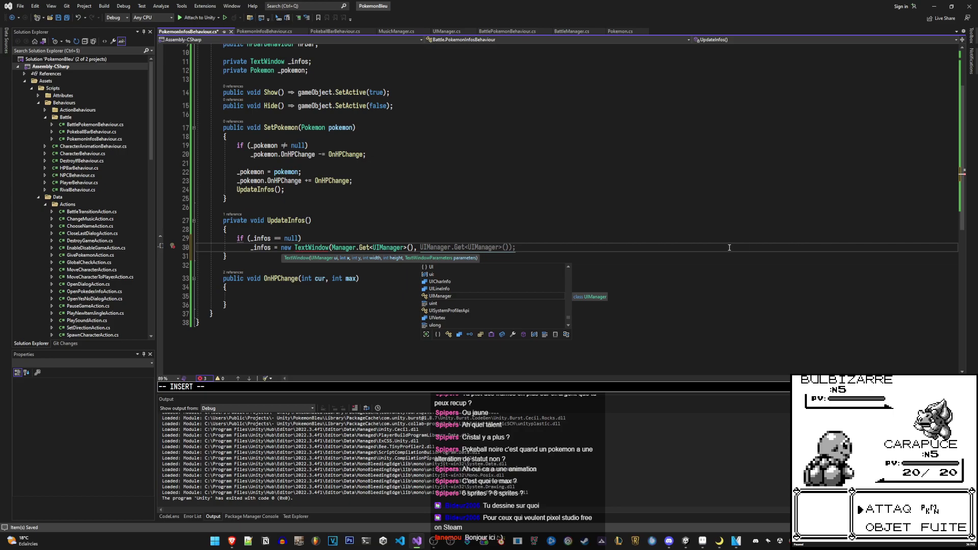
# Pass bounds 10, 7, 10, 4 and parameters Borderless = true, Transparent = true, then save
pyautogui.write('10,')
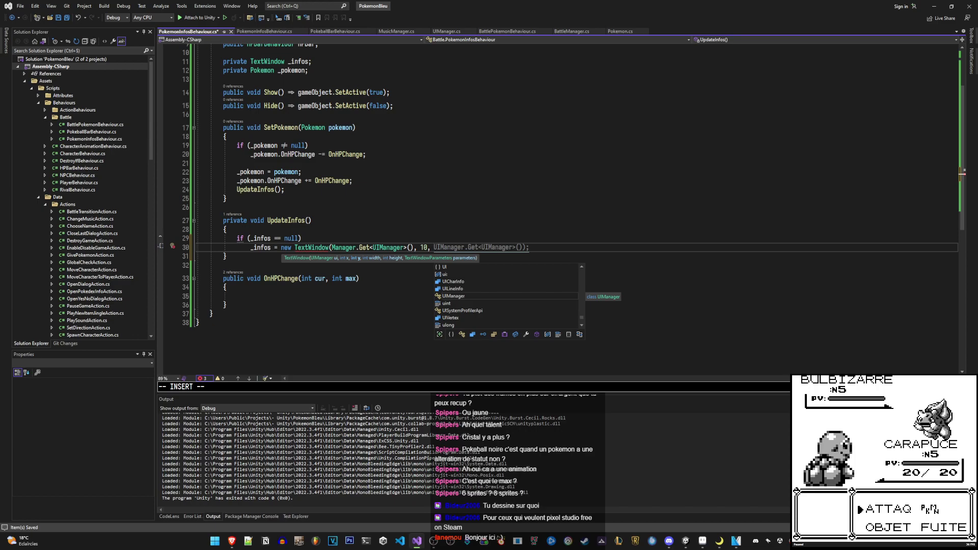
pyautogui.write('7,')
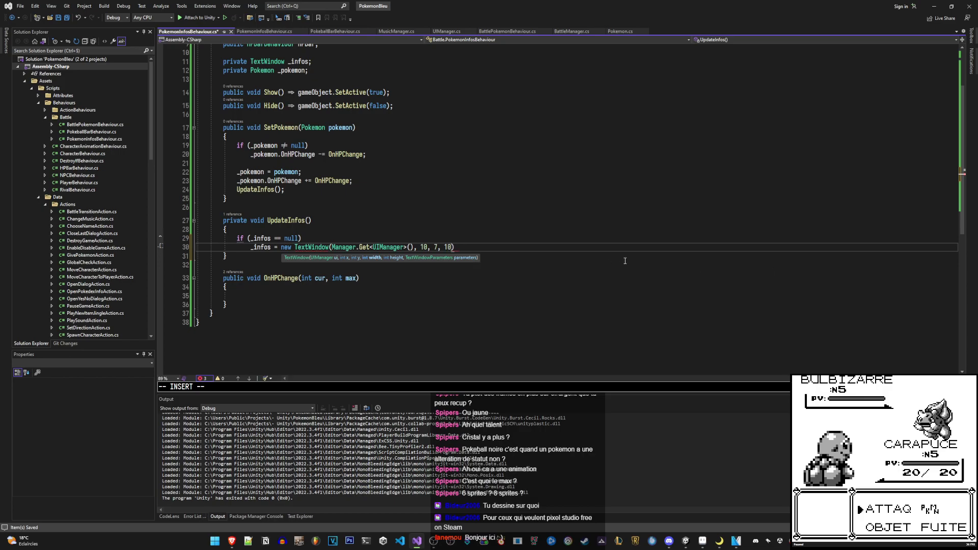
pyautogui.write('10, ')
pyautogui.write('UI')
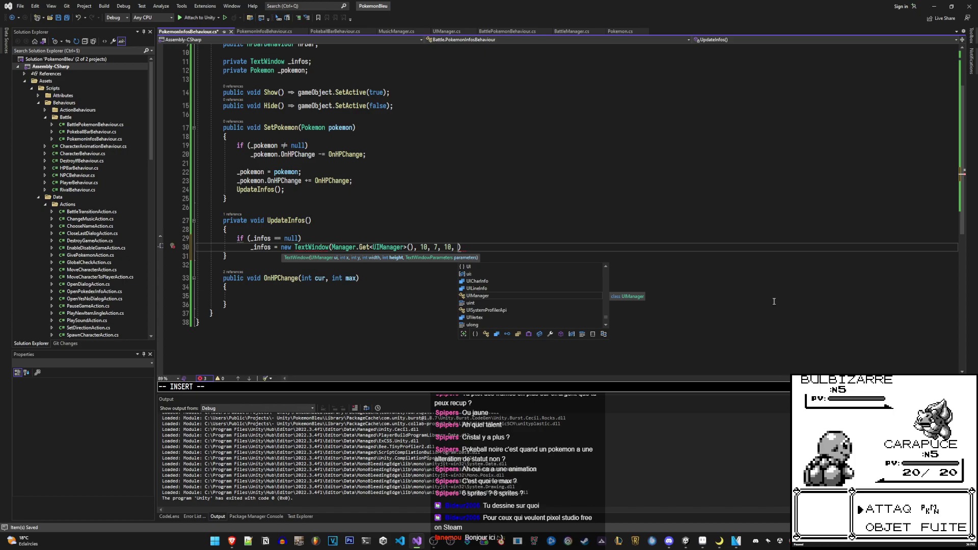
pyautogui.write('4, new ')
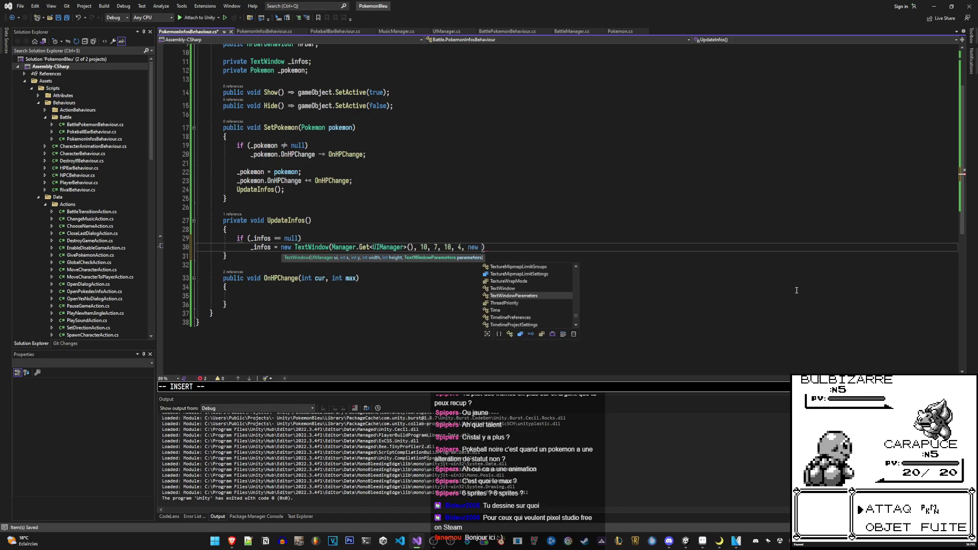
pyautogui.write('() { ')
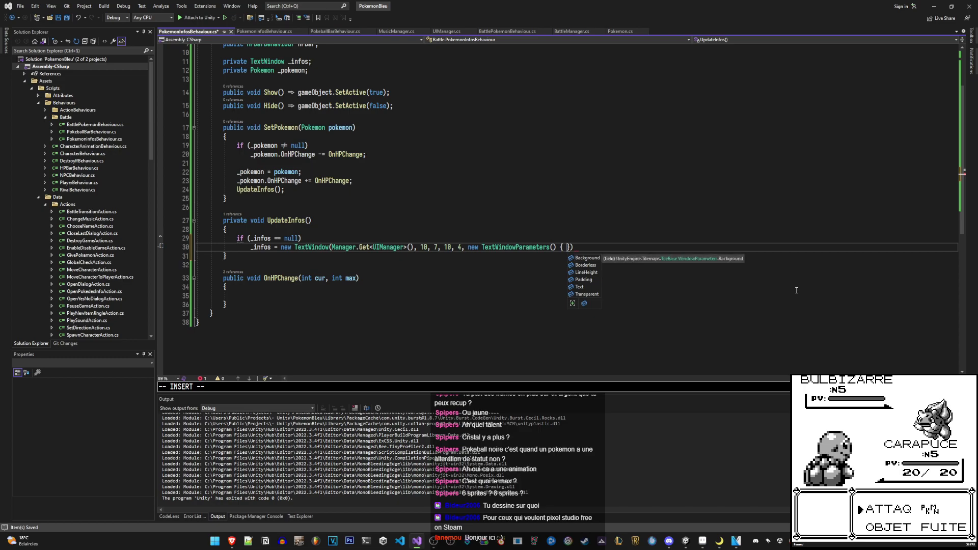
pyautogui.write('Borderless =  ')
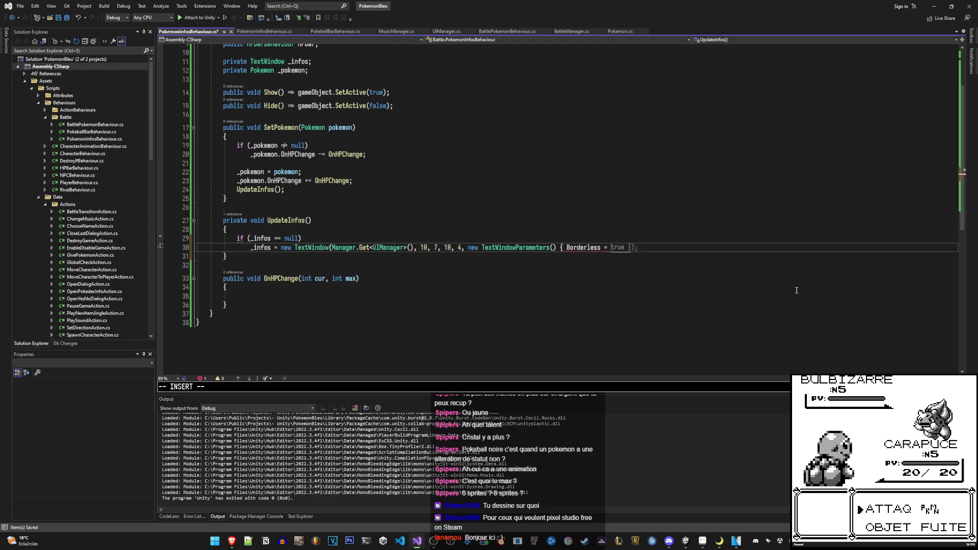
pyautogui.write('true,')
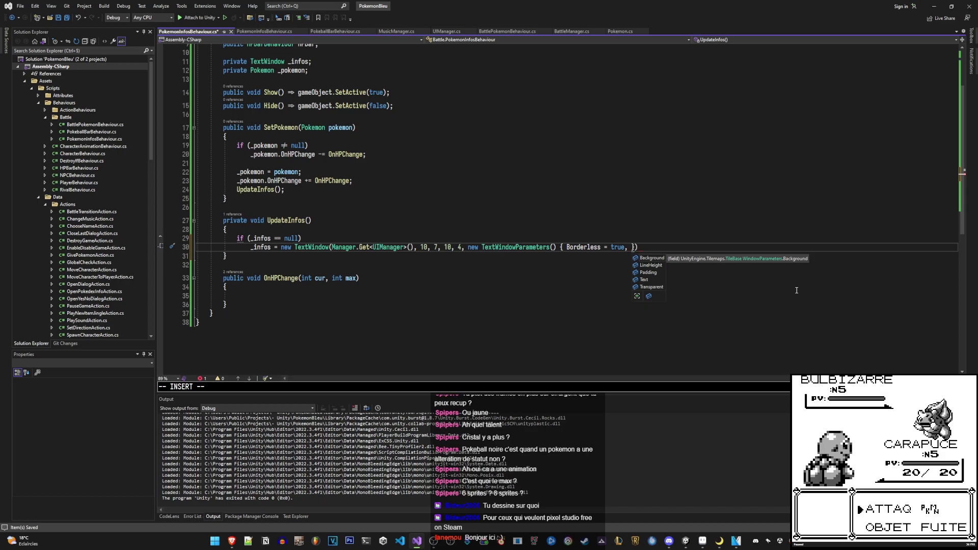
pyautogui.write('T')
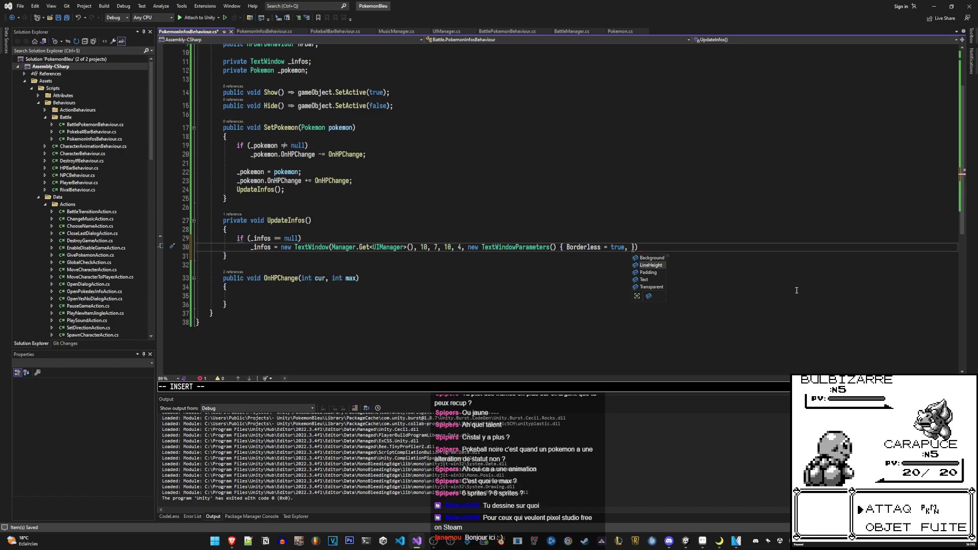
pyautogui.write('r')
pyautogui.press('Tab')
pyautogui.write('= true })')
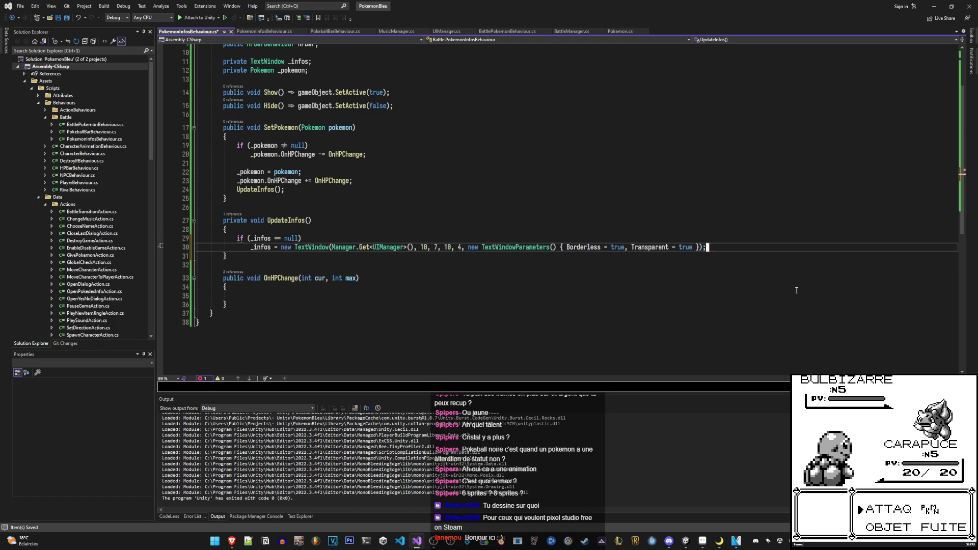
pyautogui.write(';')
pyautogui.press('Escape')
pyautogui.hotkey('ctrl', 's')
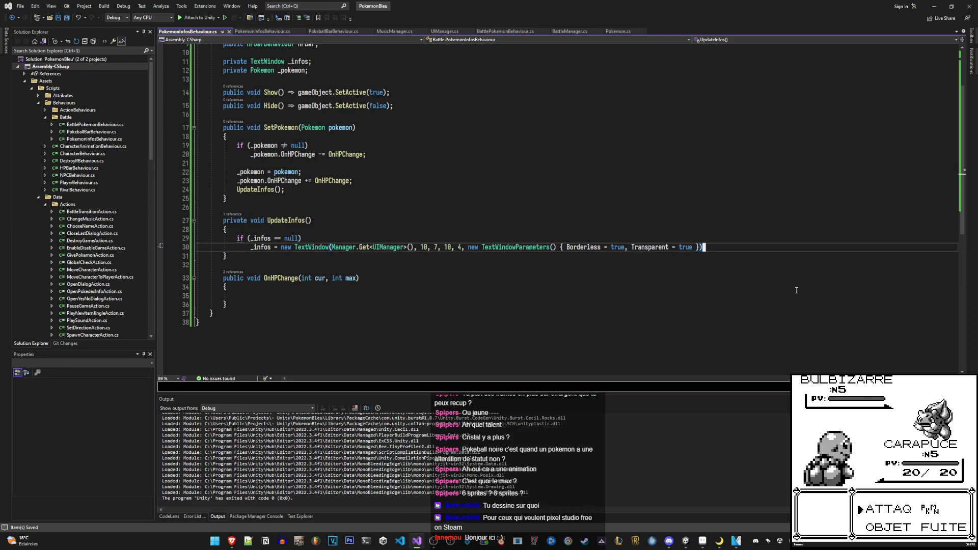
# Convert the _infos null check into an _infos ??= compound assignment
pyautogui.press('j')
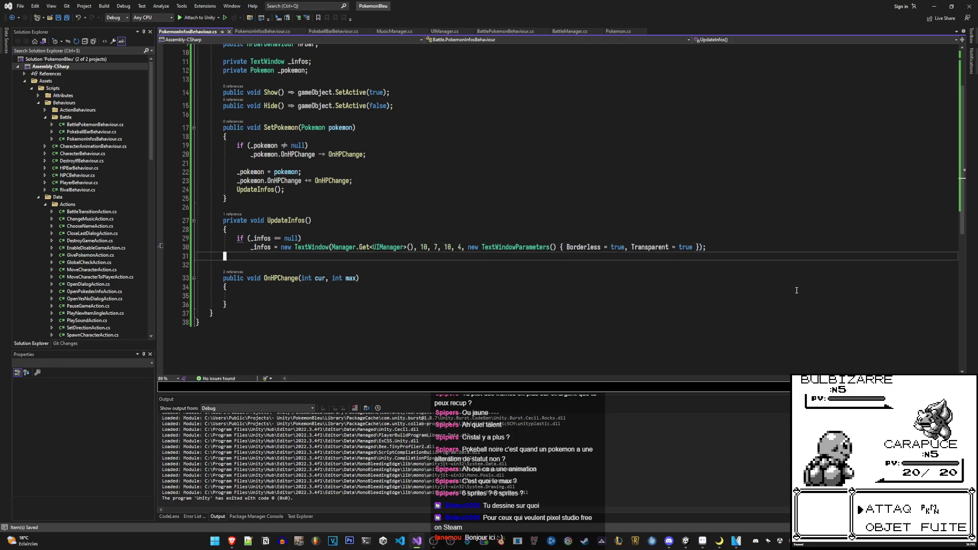
pyautogui.press('k')
pyautogui.press('k')
pyautogui.hotkey('ctrl', '.')
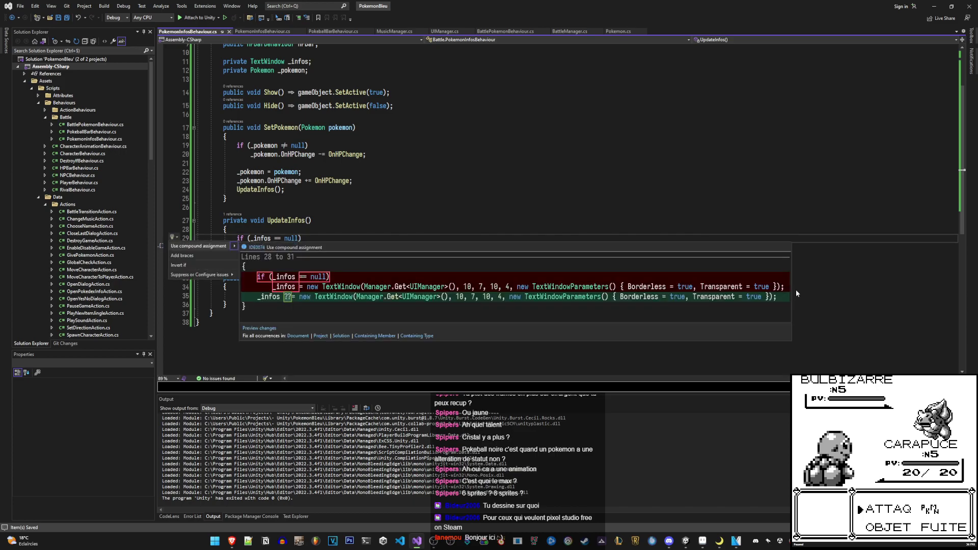
pyautogui.press('Return')
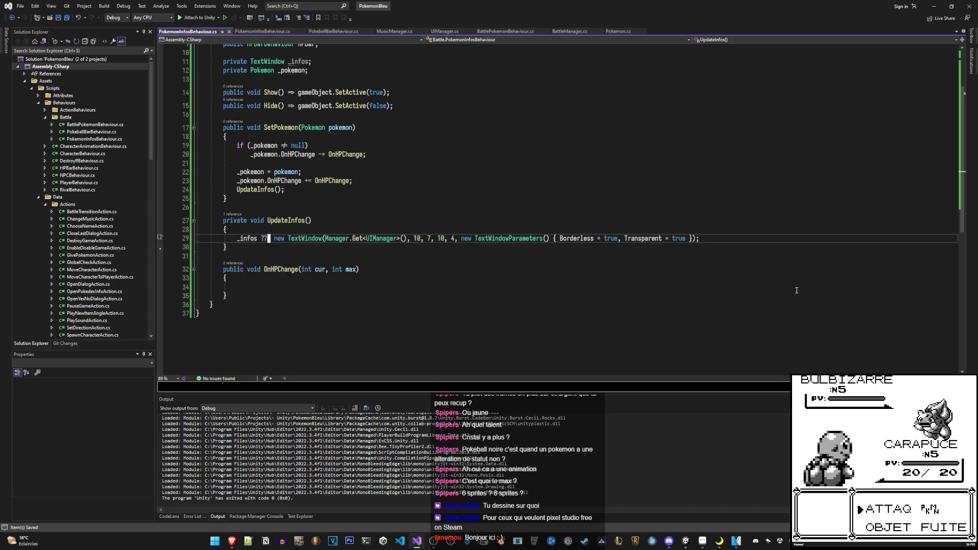
# Add an '_infos.Text = $"";' line below the assignment and save
pyautogui.write('o_infos.Se();')
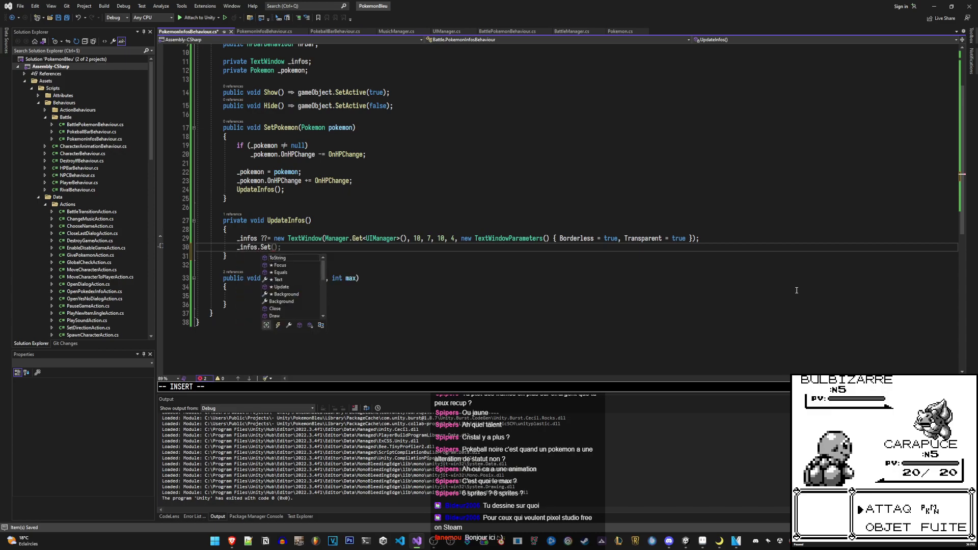
pyautogui.press('BackSpace')
pyautogui.press('BackSpace')
pyautogui.write('Text')
pyautogui.press('Delete')
pyautogui.press('Delete')
pyautogui.press('Delete')
pyautogui.write('= ')
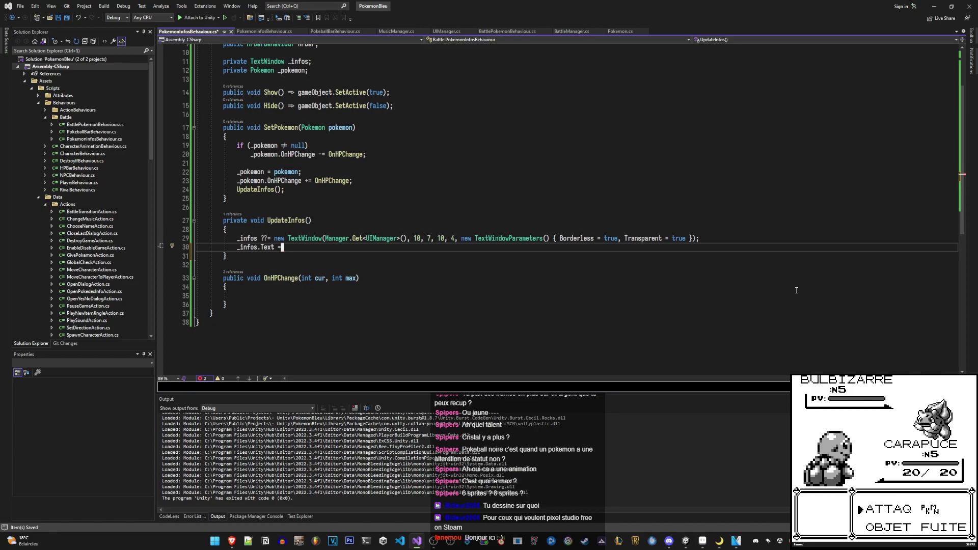
pyautogui.write('$"";')
pyautogui.press('Escape')
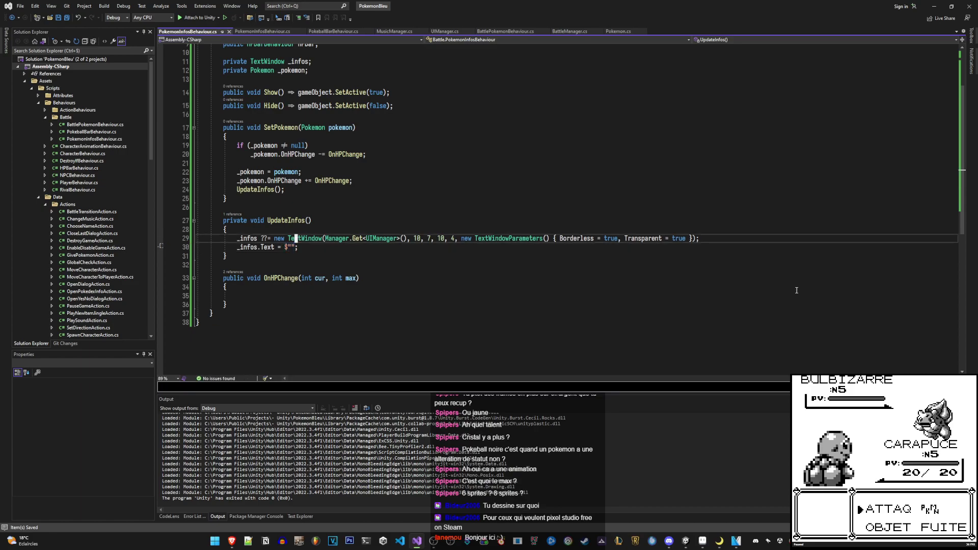
pyautogui.press('O')
pyautogui.press('Escape')
pyautogui.hotkey('ctrl', 's')
# Insert {_pokemon.Name} into the interpolated Text string
pyautogui.press('j')
pyautogui.press('f')
pyautogui.press('"')
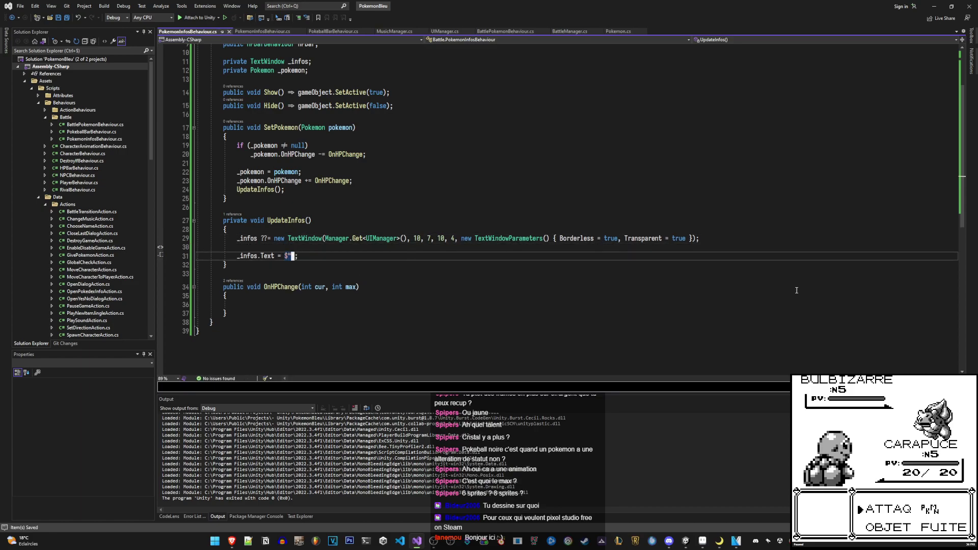
pyautogui.write('a{')
pyautogui.write('_pok')
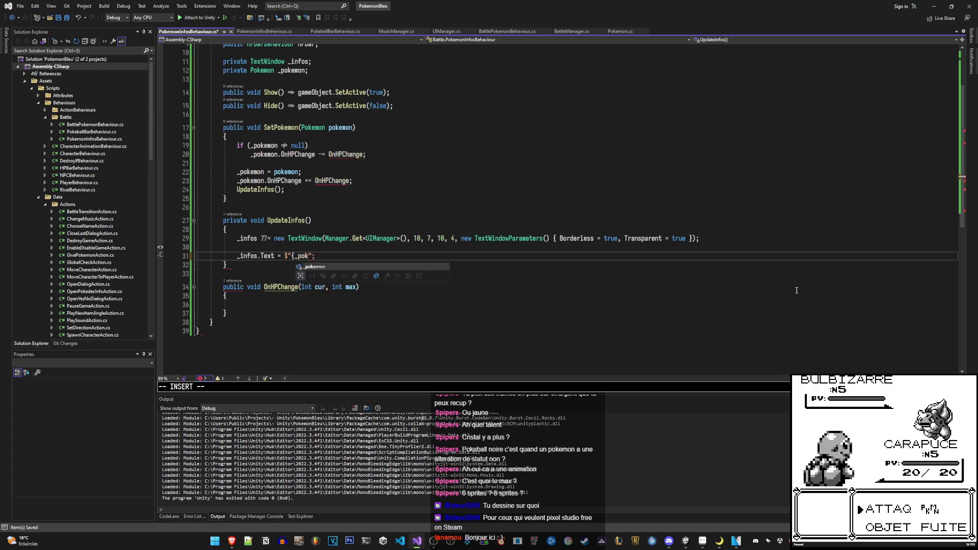
pyautogui.write('emon.Name')
pyautogui.write('}\\n')
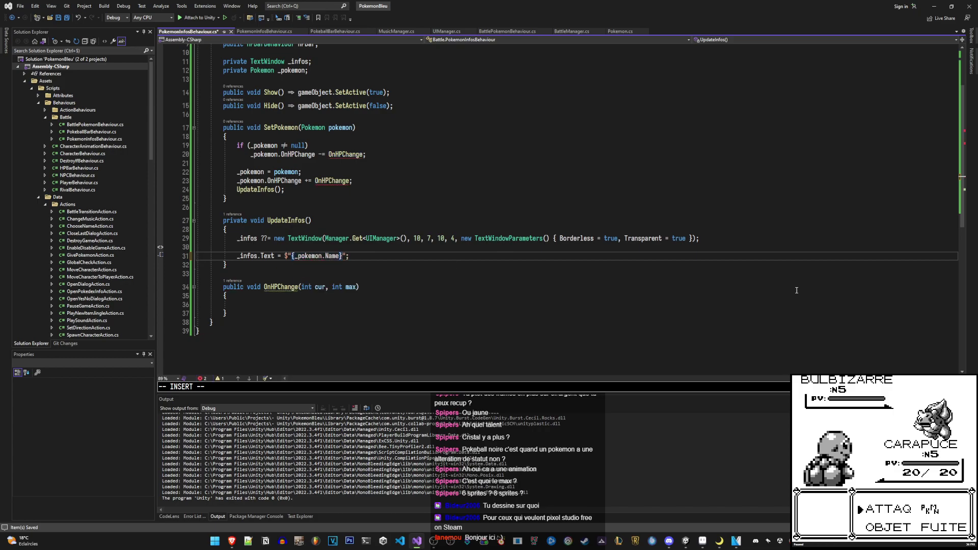
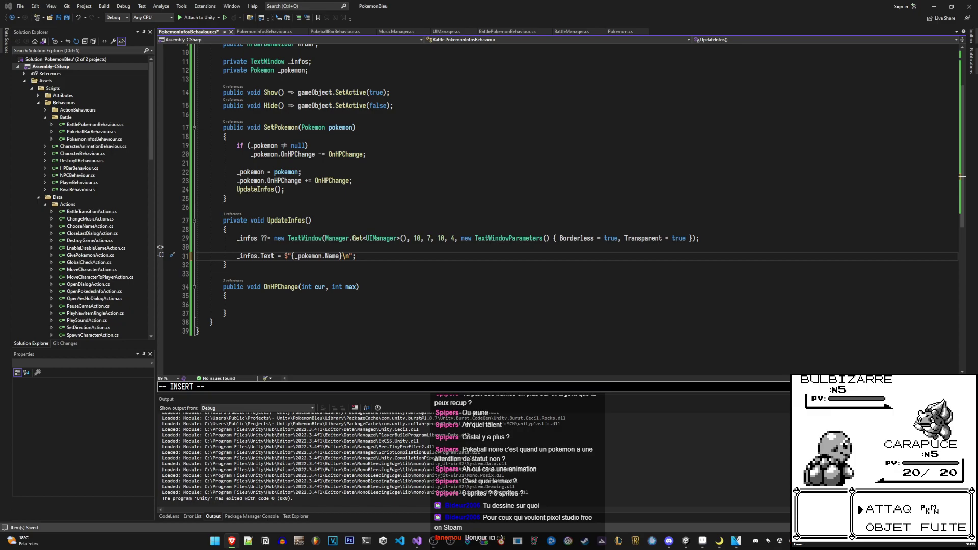
# Switch to Brave and show only image results for 'pokemon blue screenshot'
pyautogui.hotkey('alt', 'Tab')
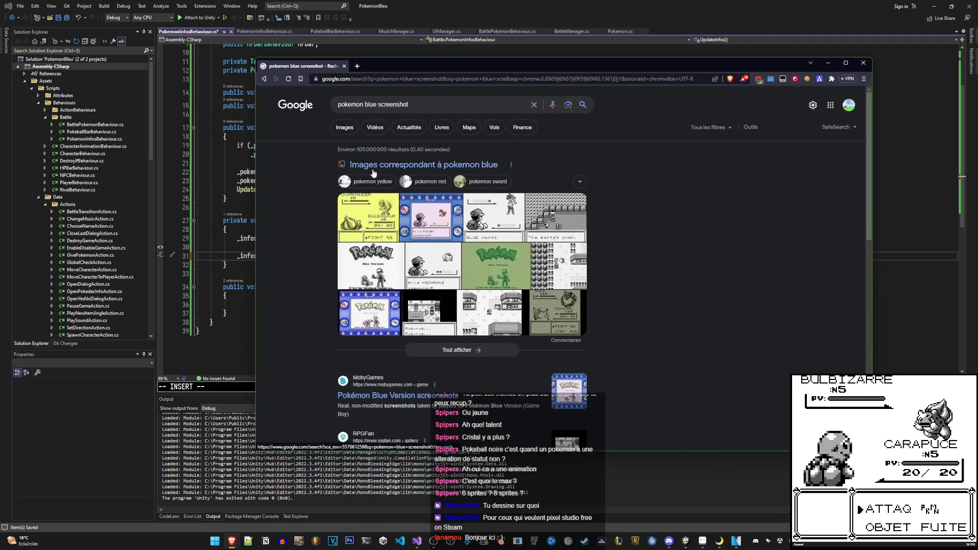
pyautogui.click(350, 128)
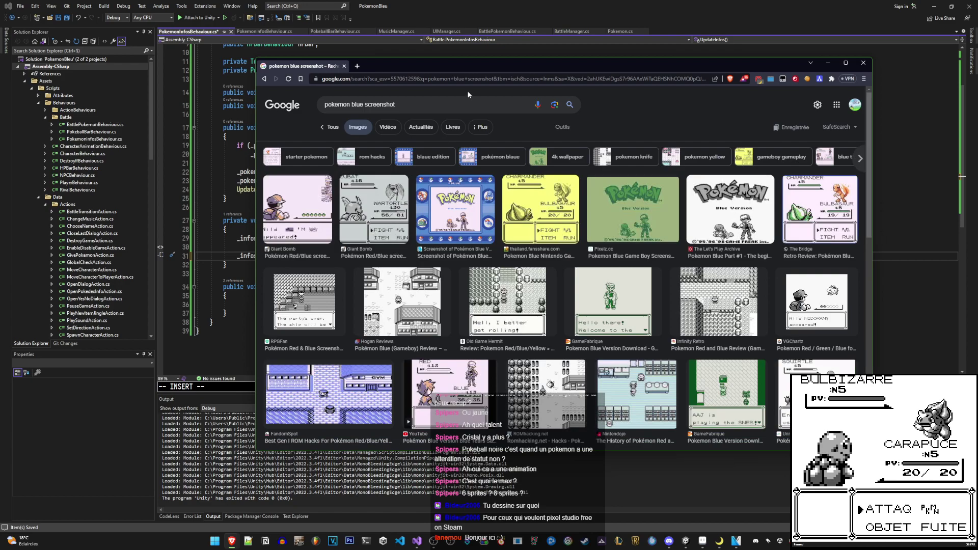
# Glance at the bar sprite in Aseprite, then bring the Brave image results back in front
pyautogui.click(720, 543)
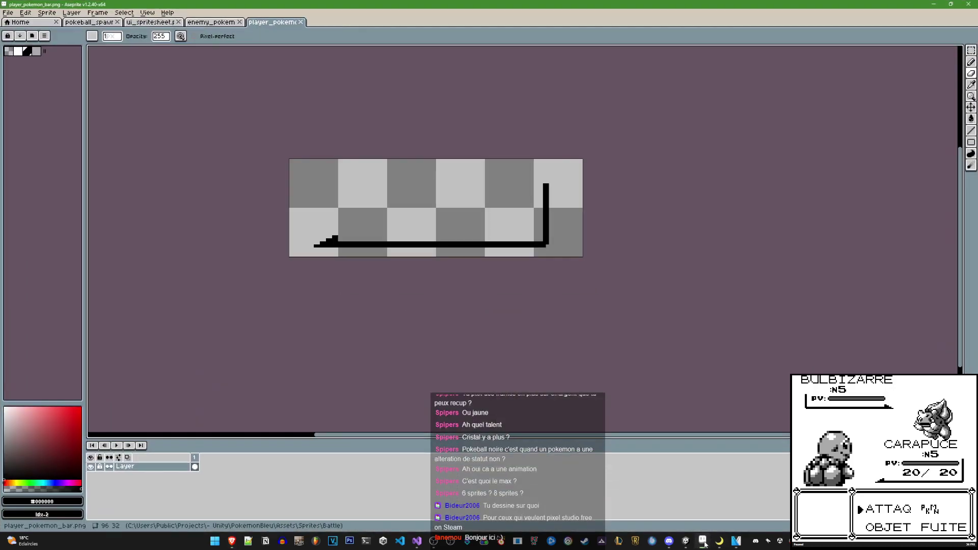
pyautogui.moveTo(490, 64); pyautogui.dragTo(493, 71)
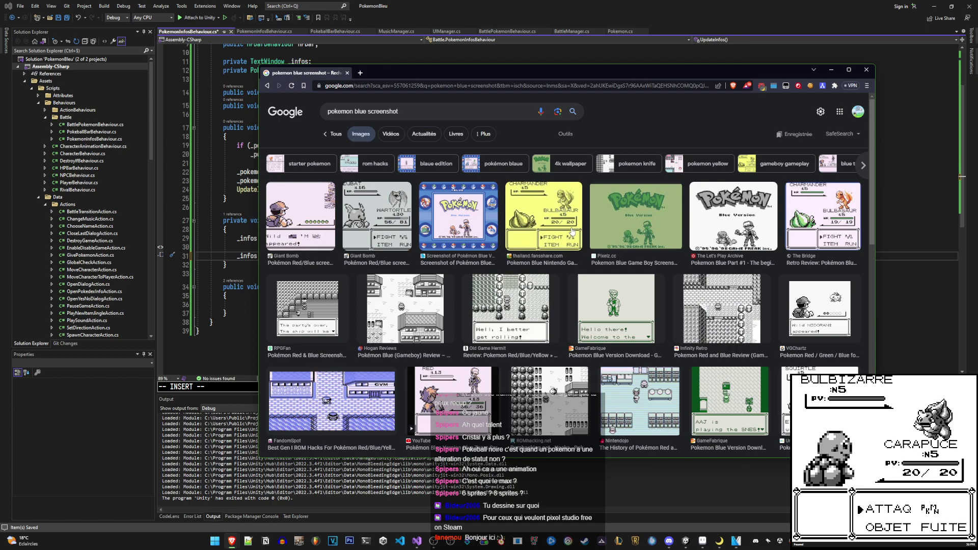
# Look through more Pokémon Blue screenshots, then start a new tab for Spriters Resource
pyautogui.scroll(-3, 572, 230)
pyautogui.scroll(-2, 572, 229)
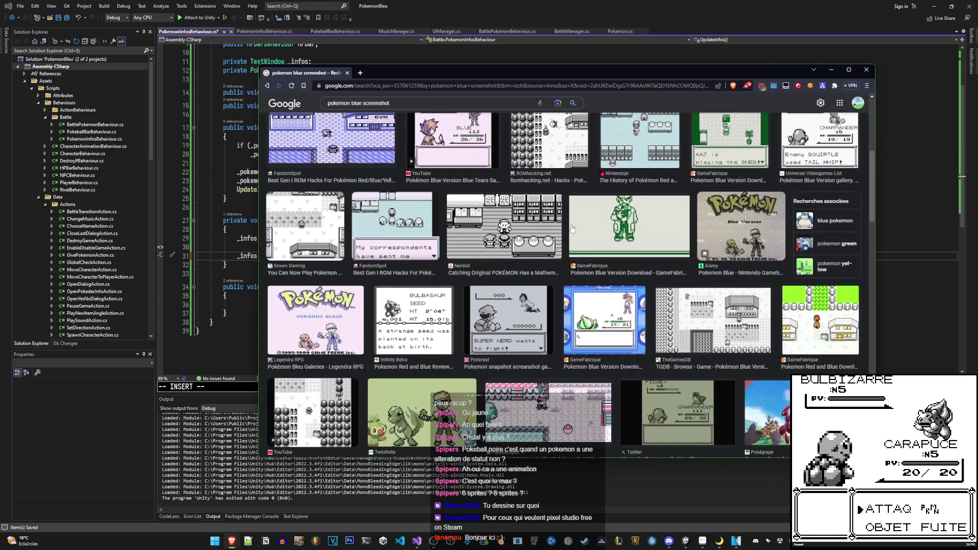
pyautogui.scroll(-1, 572, 228)
pyautogui.scroll(-3, 572, 229)
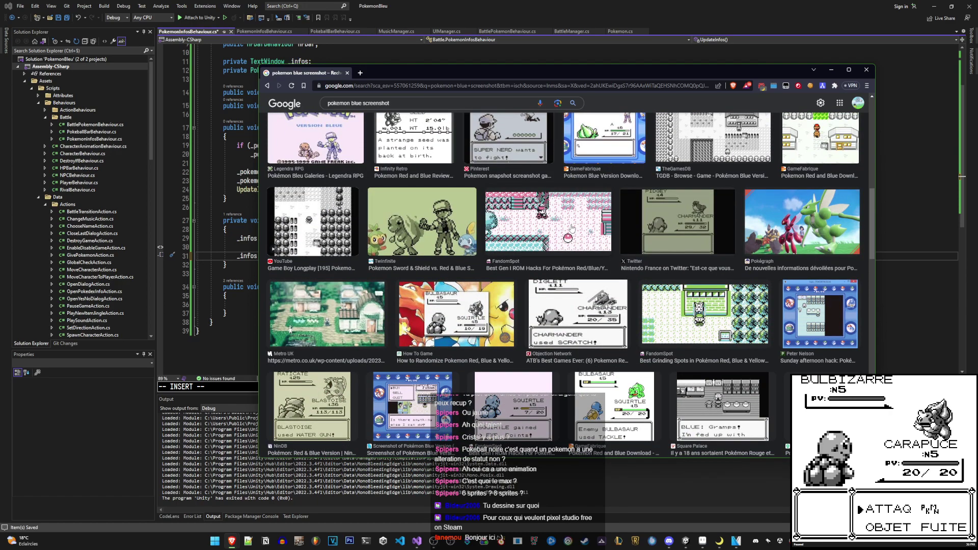
pyautogui.scroll(-5, 571, 229)
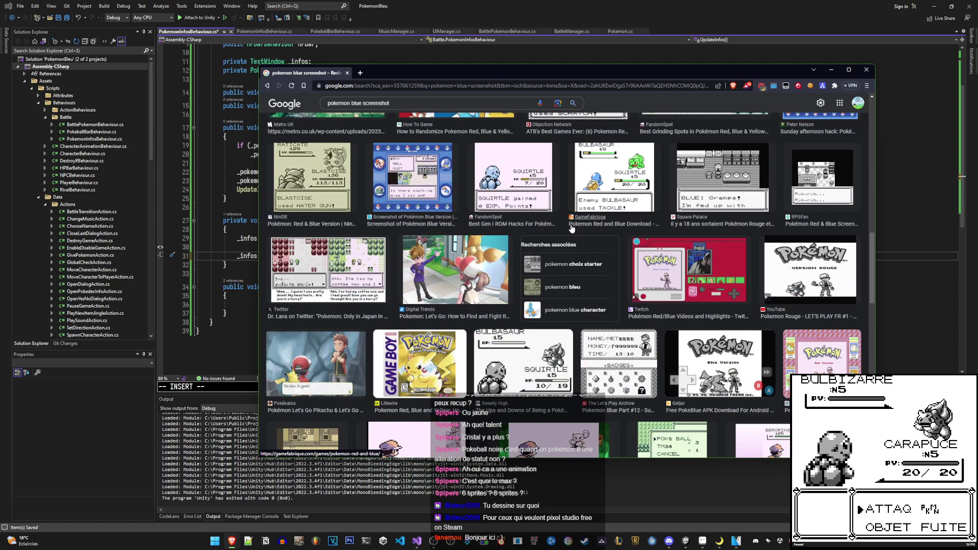
pyautogui.scroll(-5, 572, 228)
pyautogui.scroll(-2, 572, 228)
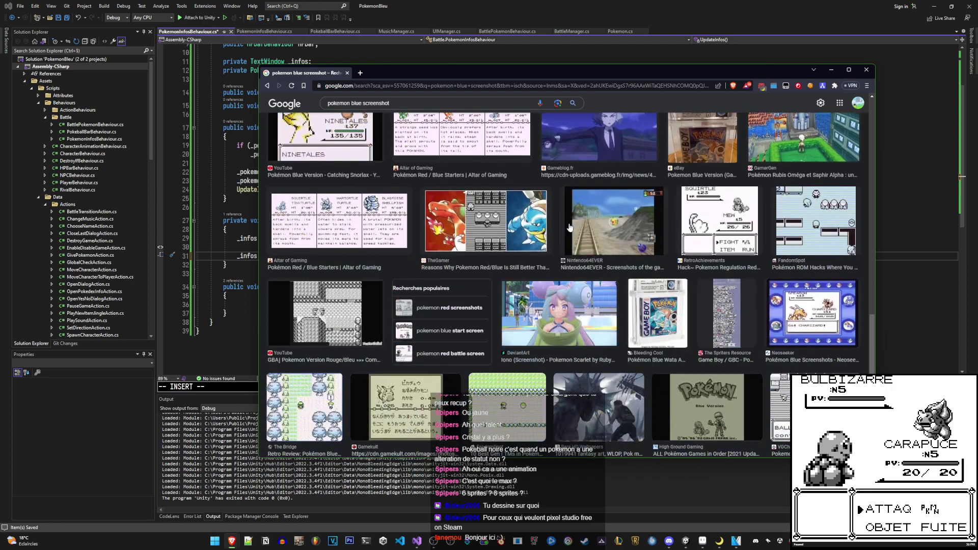
pyautogui.hotkey('ctrl', 't')
# Load the Spriters Resource Pokémon Red/Blue page and open its Battle Interface sprite sheet
pyautogui.click(483, 126)
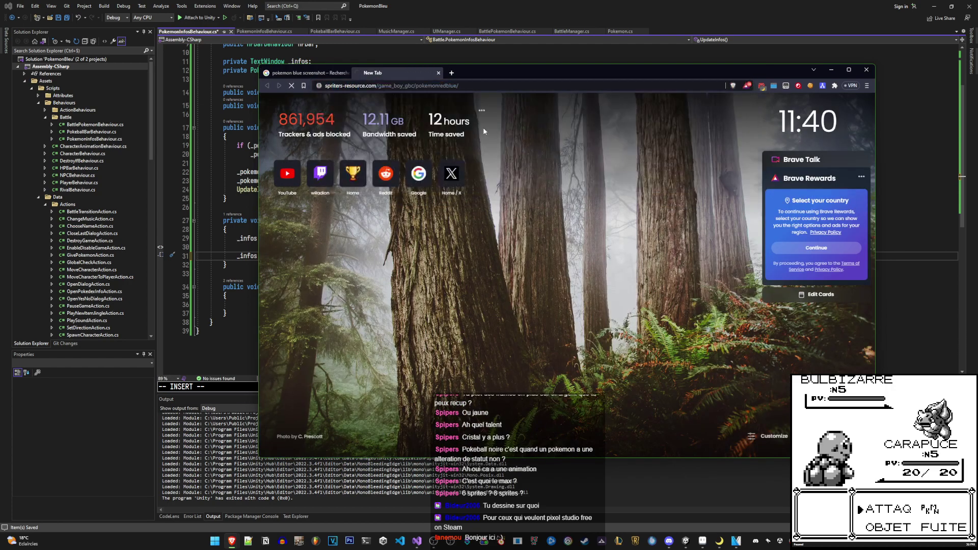
pyautogui.scroll(-10, 503, 237)
pyautogui.scroll(-5, 502, 242)
pyautogui.scroll(-10, 501, 247)
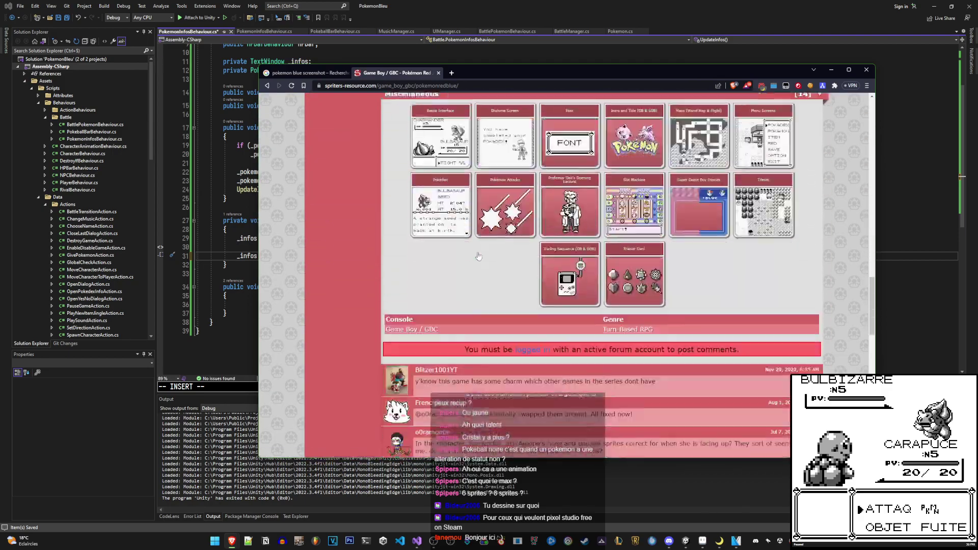
pyautogui.scroll(-3, 500, 255)
pyautogui.scroll(3, 499, 255)
pyautogui.click(498, 246)
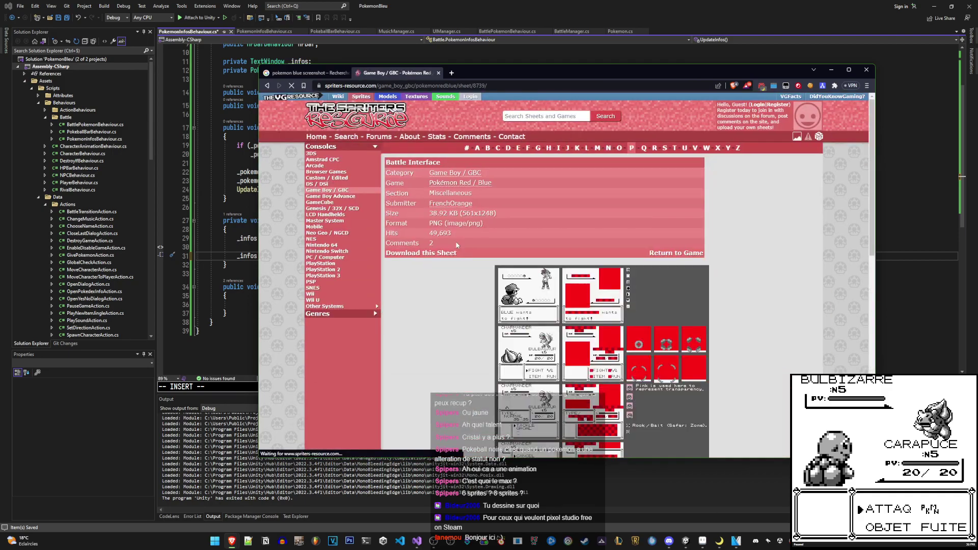
# Study the Battle Interface sheet, then return to the Google Images results tab
pyautogui.scroll(-3, 457, 246)
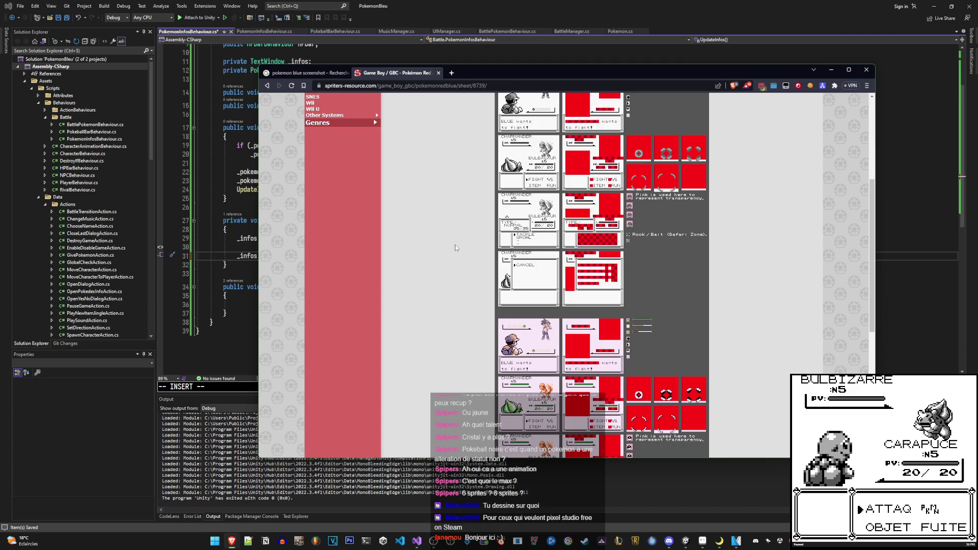
pyautogui.scroll(-3, 455, 248)
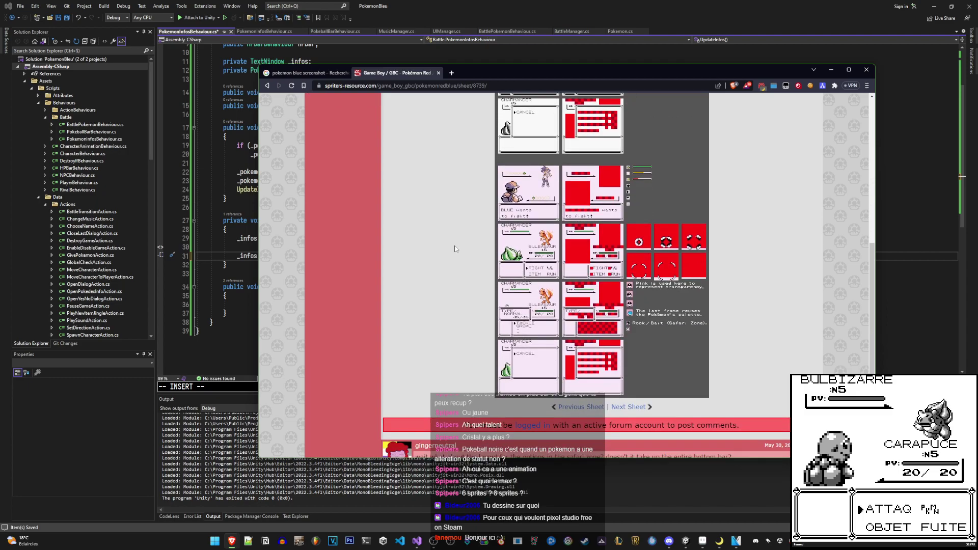
pyautogui.scroll(3, 455, 249)
pyautogui.click(316, 73)
pyautogui.click(402, 73)
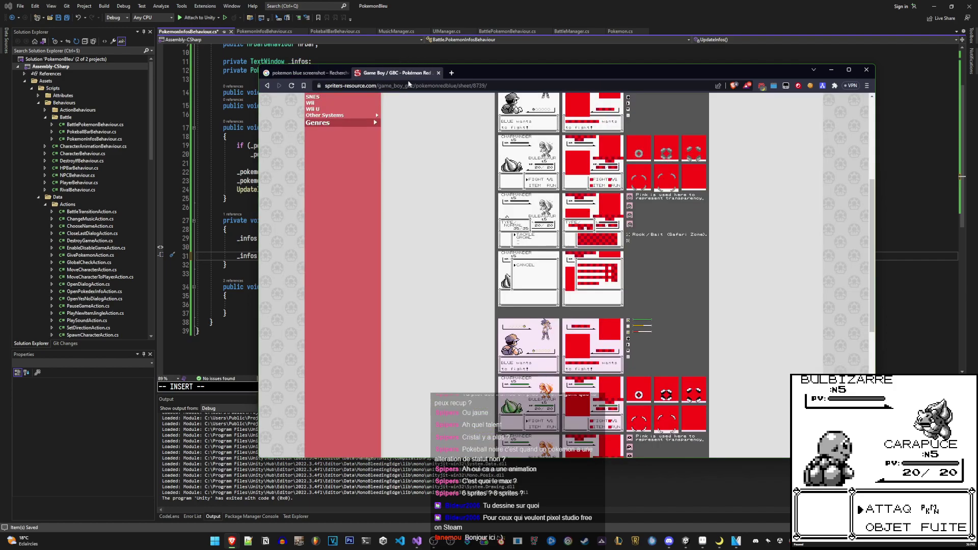
pyautogui.scroll(3, 483, 206)
pyautogui.scroll(-4, 484, 207)
pyautogui.scroll(4, 484, 207)
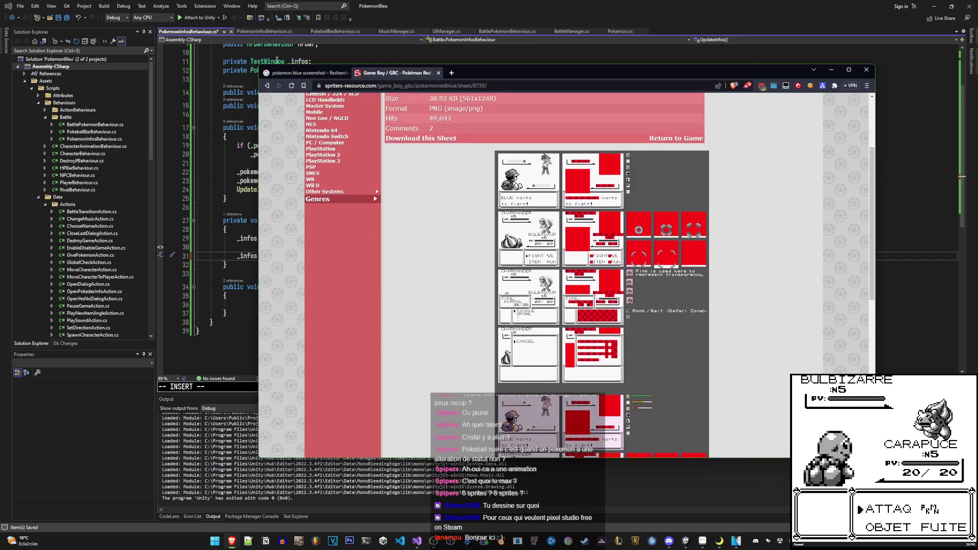
pyautogui.click(305, 73)
# Scroll deep into the Pokémon Blue image results, then put the cursor after 'blue' in the query
pyautogui.scroll(-1, 412, 245)
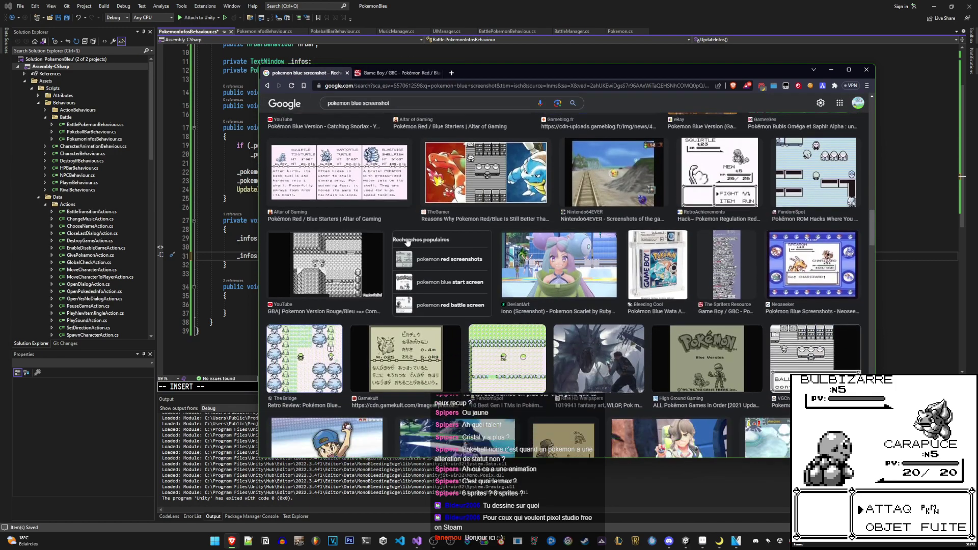
pyautogui.scroll(-1, 408, 242)
pyautogui.scroll(-3, 407, 242)
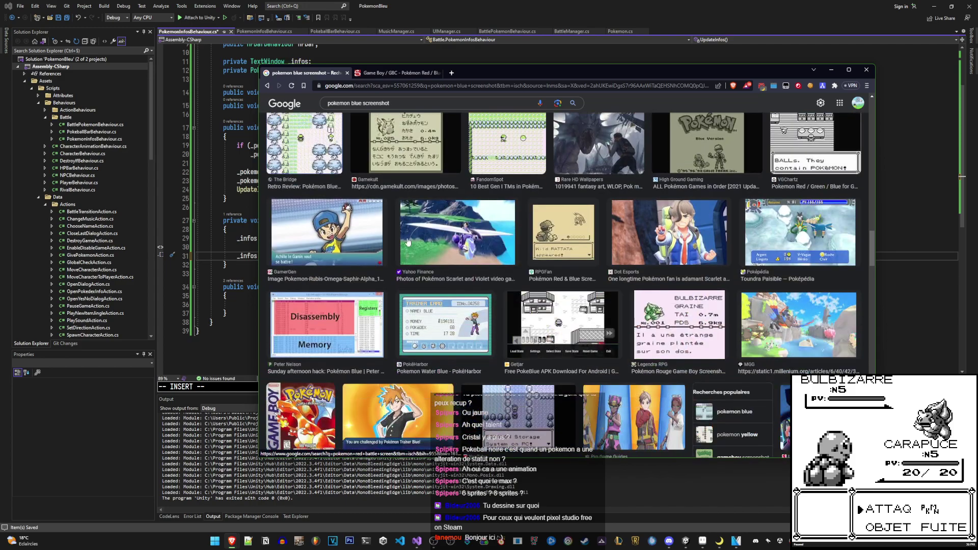
pyautogui.scroll(-5, 407, 241)
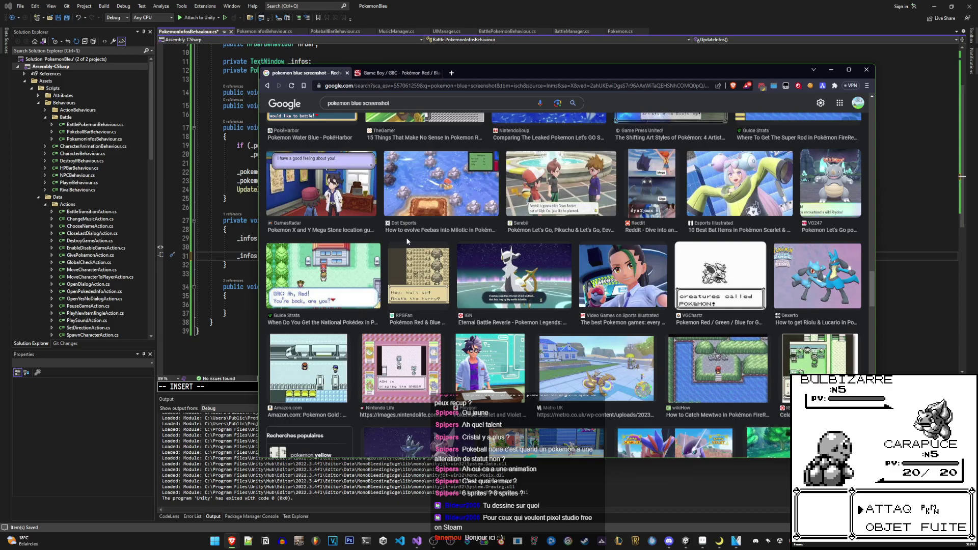
pyautogui.scroll(-3, 407, 242)
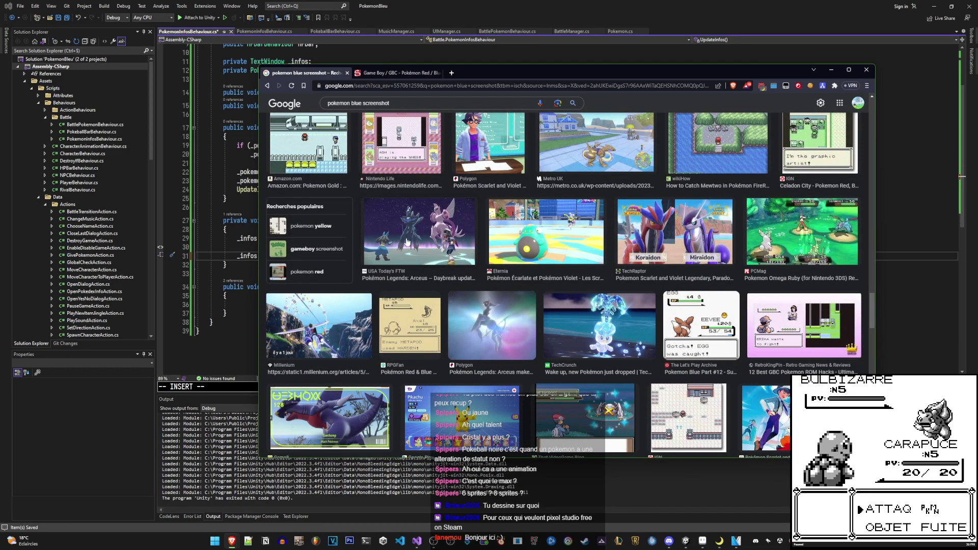
pyautogui.scroll(-3, 406, 242)
pyautogui.scroll(-3, 407, 242)
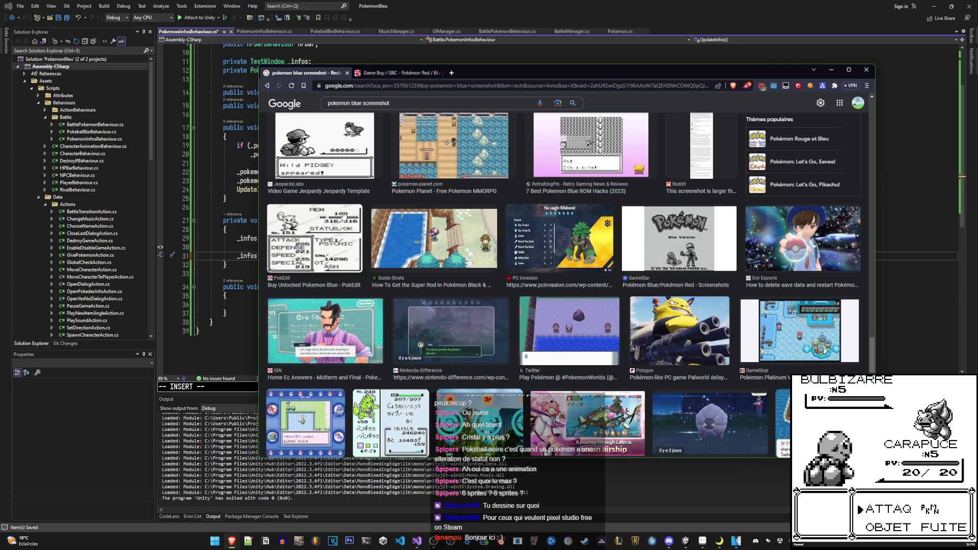
pyautogui.scroll(-1, 345, 216)
pyautogui.scroll(-3, 345, 215)
pyautogui.scroll(-4, 343, 219)
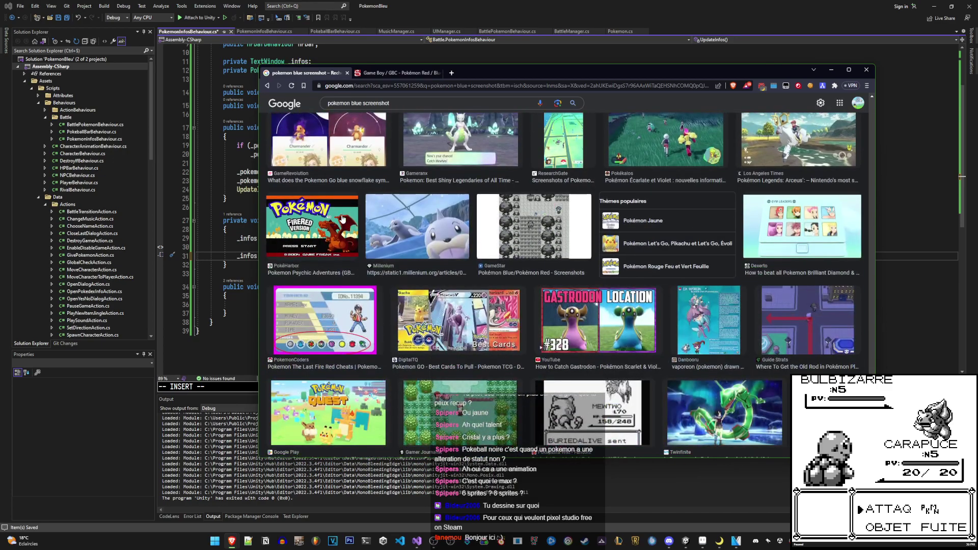
pyautogui.scroll(-3, 342, 219)
pyautogui.scroll(-3, 342, 220)
pyautogui.scroll(-3, 342, 221)
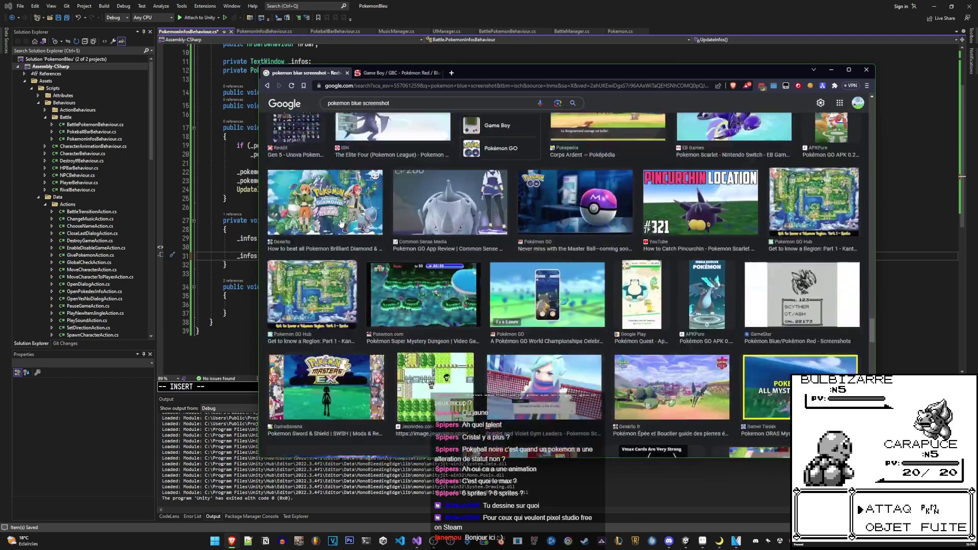
pyautogui.scroll(-2, 341, 223)
pyautogui.scroll(-4, 341, 222)
pyautogui.scroll(4, 339, 219)
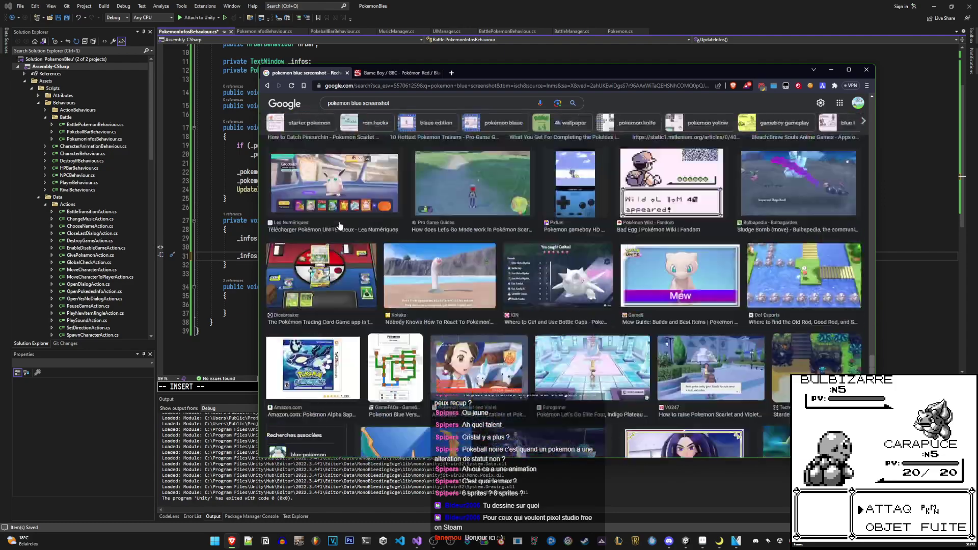
pyautogui.click(361, 103)
# Search for 'pokemon blue battle screenshot', fixing the 'battlee' typo
pyautogui.write('bqtl')
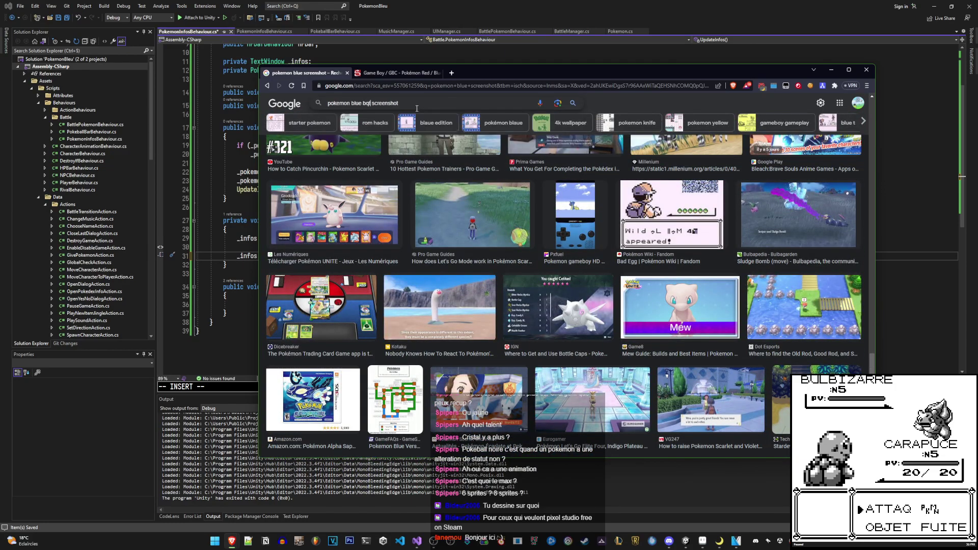
pyautogui.press('BackSpace')
pyautogui.press('BackSpace')
pyautogui.press('BackSpace')
pyautogui.write('attlee')
pyautogui.press('Return')
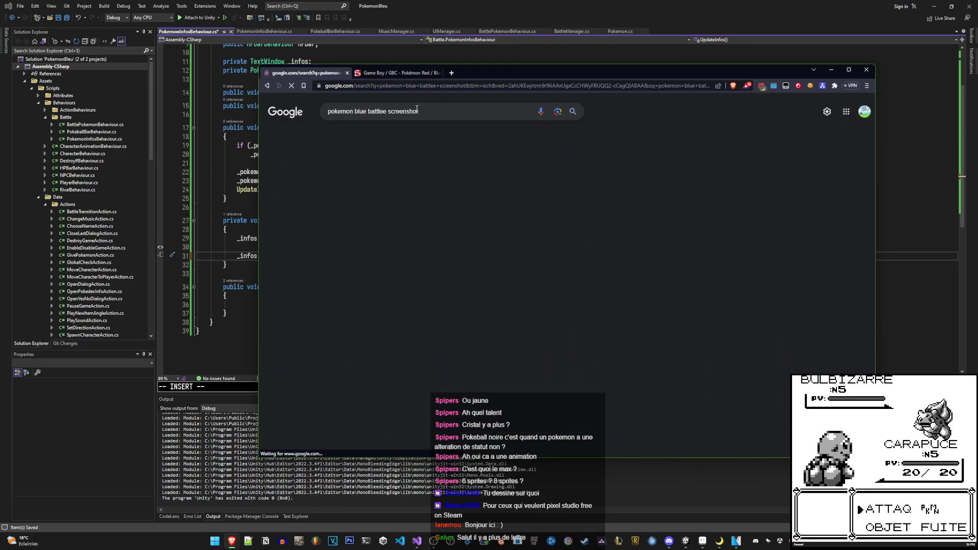
pyautogui.press('BackSpace')
pyautogui.press('Return')
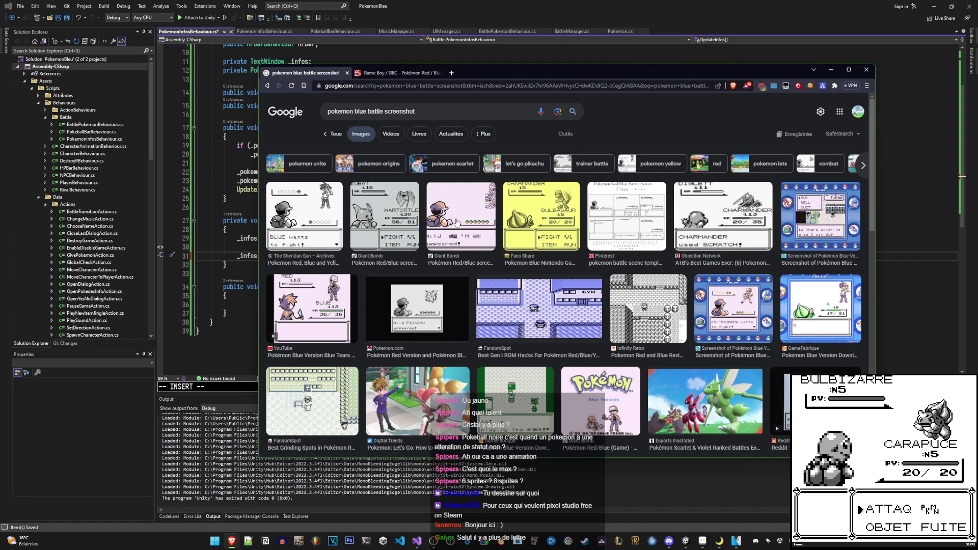
# Browse the battle screenshot results, then bring the Visual Studio editor back to the front
pyautogui.scroll(-5, 448, 221)
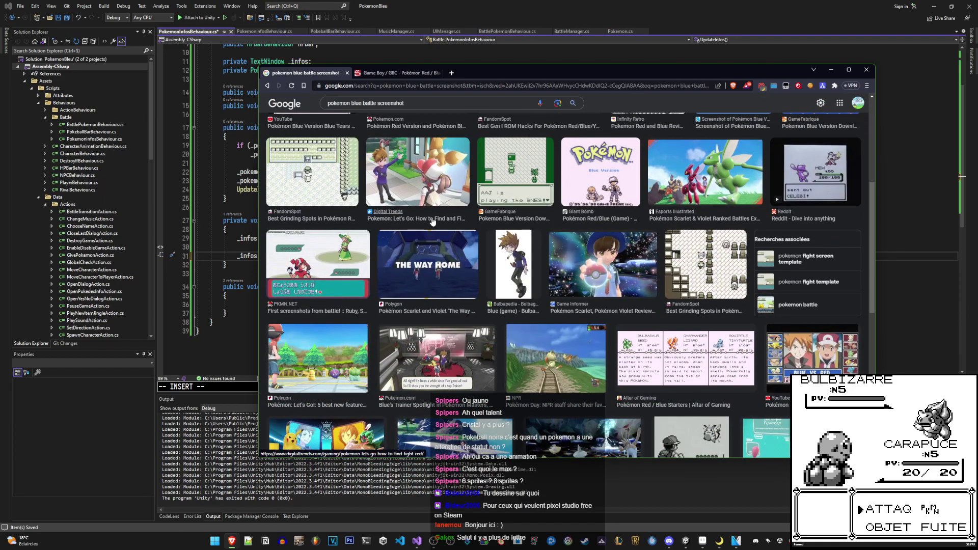
pyautogui.scroll(-5, 432, 221)
pyautogui.scroll(-5, 432, 221)
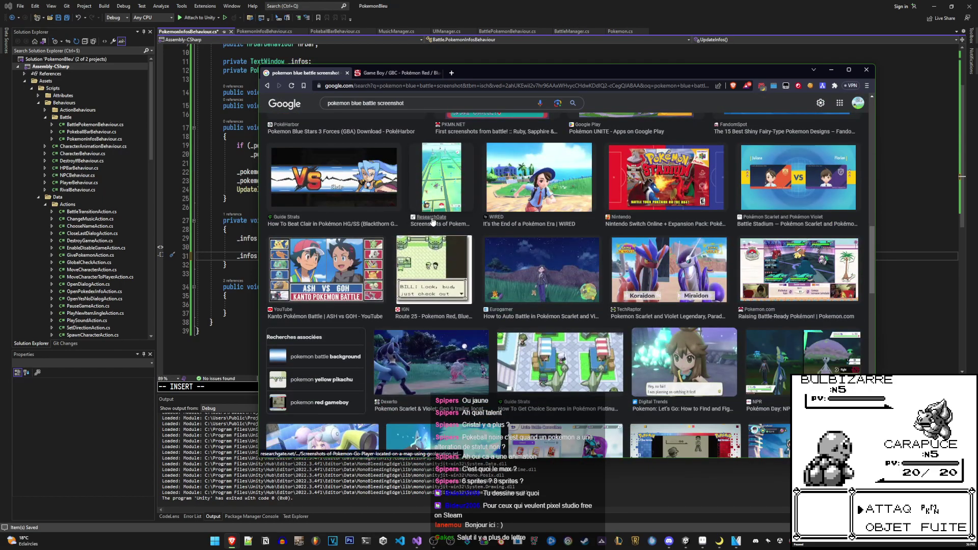
pyautogui.scroll(-4, 432, 221)
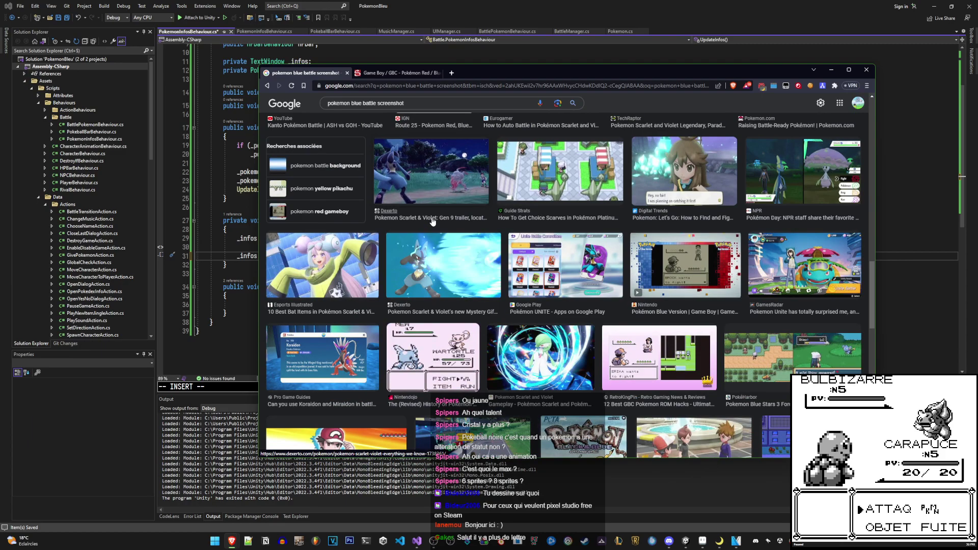
pyautogui.scroll(-4, 432, 220)
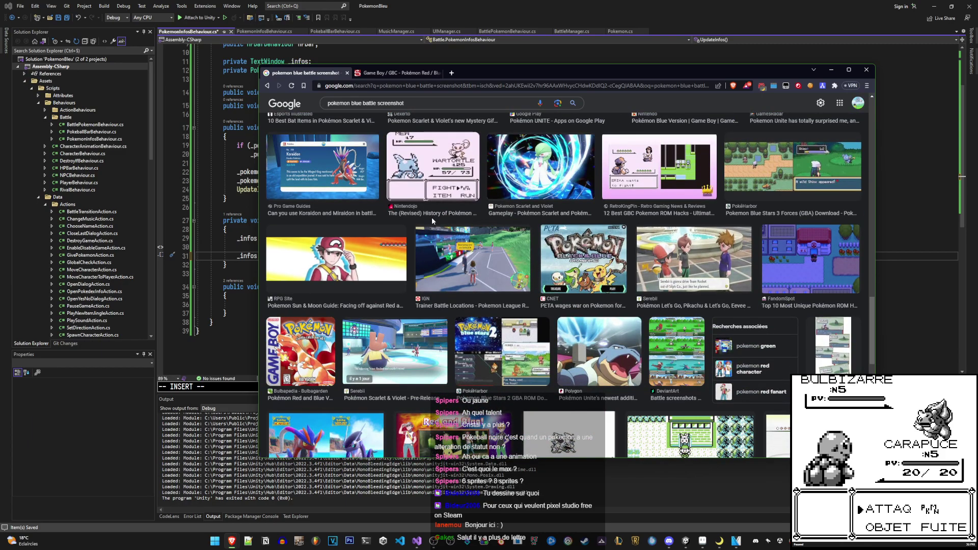
pyautogui.scroll(-7, 432, 217)
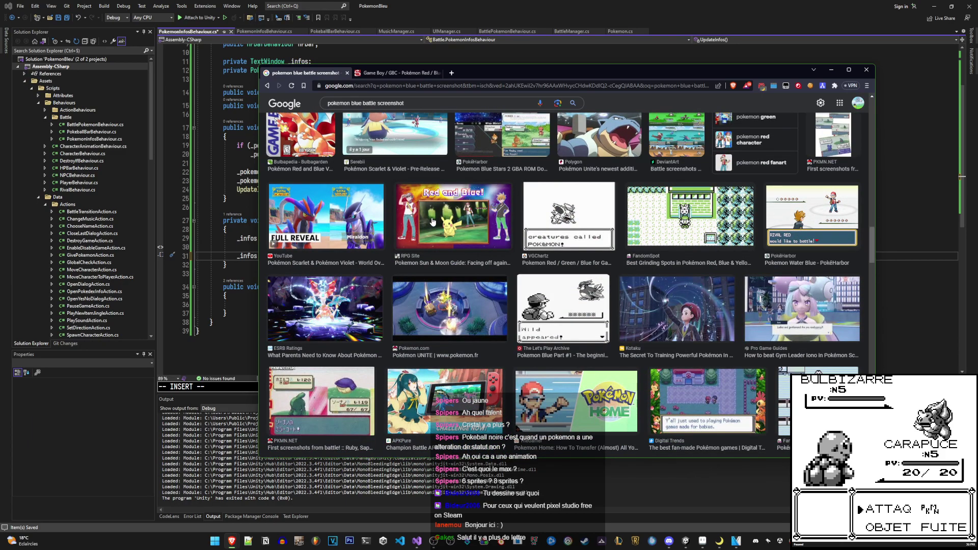
pyautogui.scroll(-2, 432, 221)
pyautogui.scroll(1, 432, 222)
pyautogui.scroll(3, 432, 221)
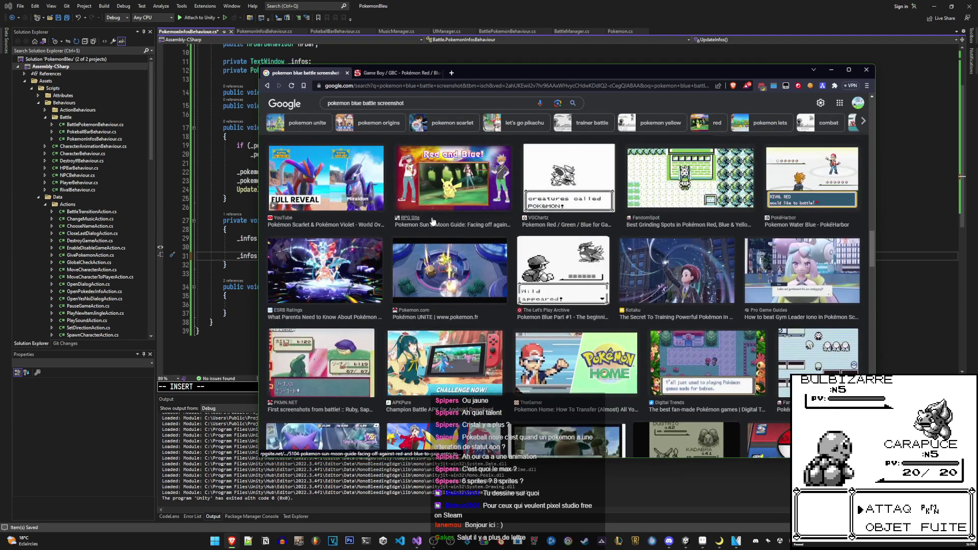
pyautogui.scroll(-4, 432, 221)
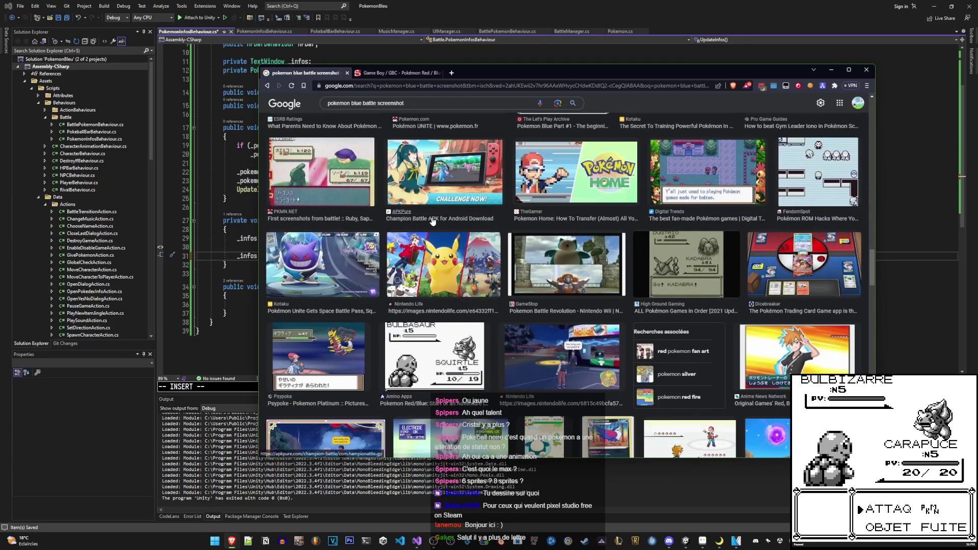
pyautogui.scroll(-4, 432, 220)
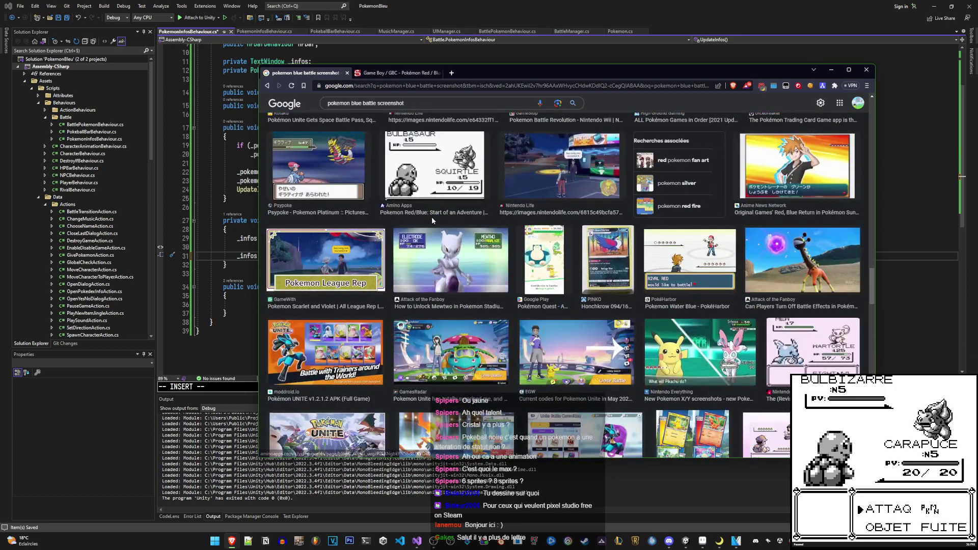
pyautogui.scroll(-5, 432, 217)
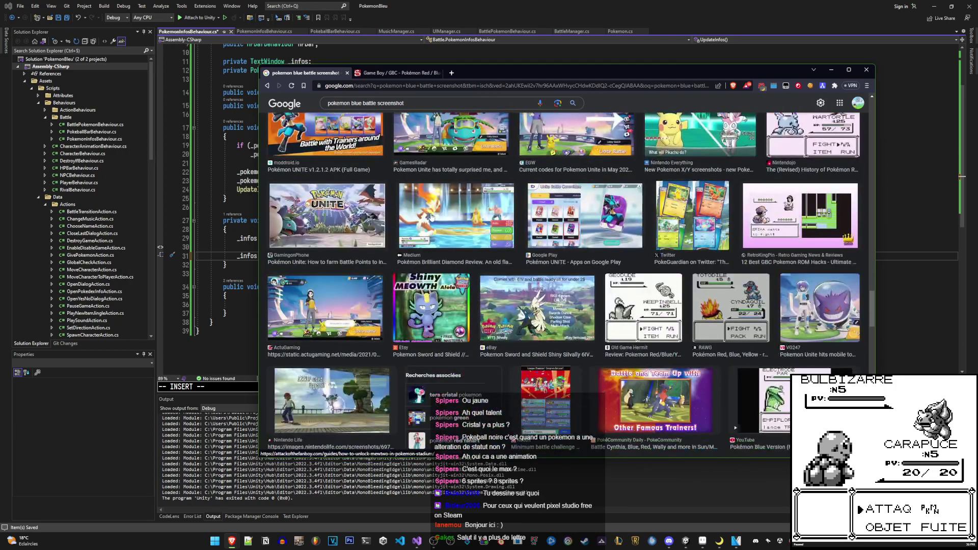
pyautogui.scroll(-5, 431, 216)
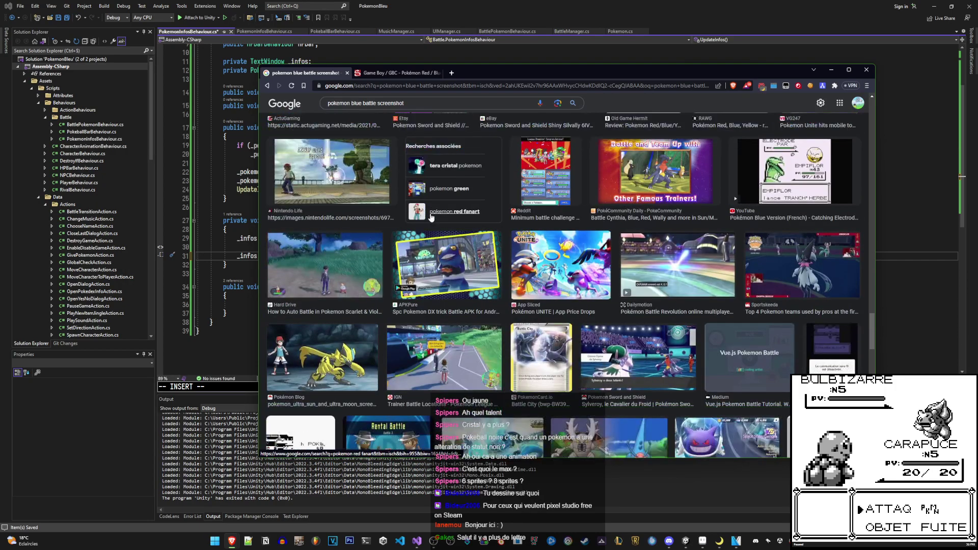
pyautogui.scroll(-5, 432, 217)
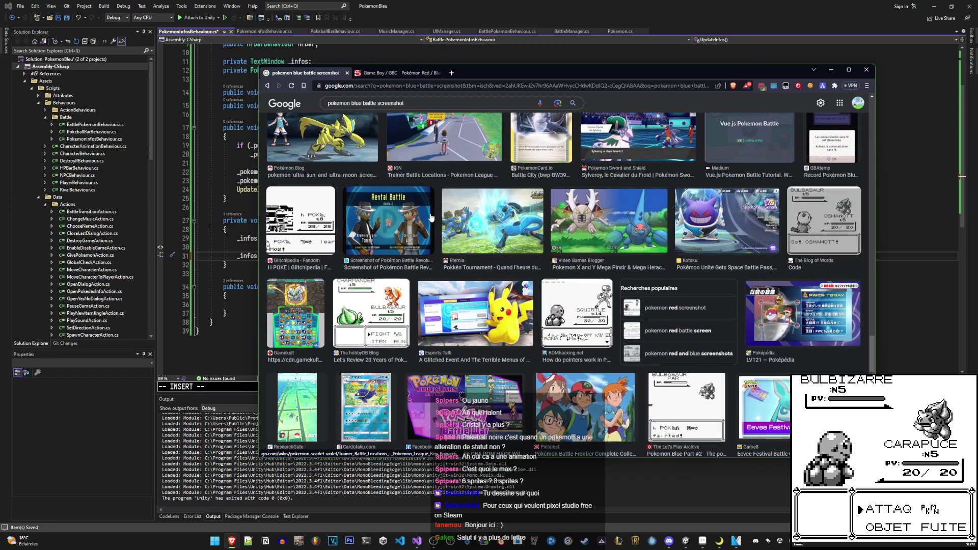
pyautogui.scroll(-4, 431, 218)
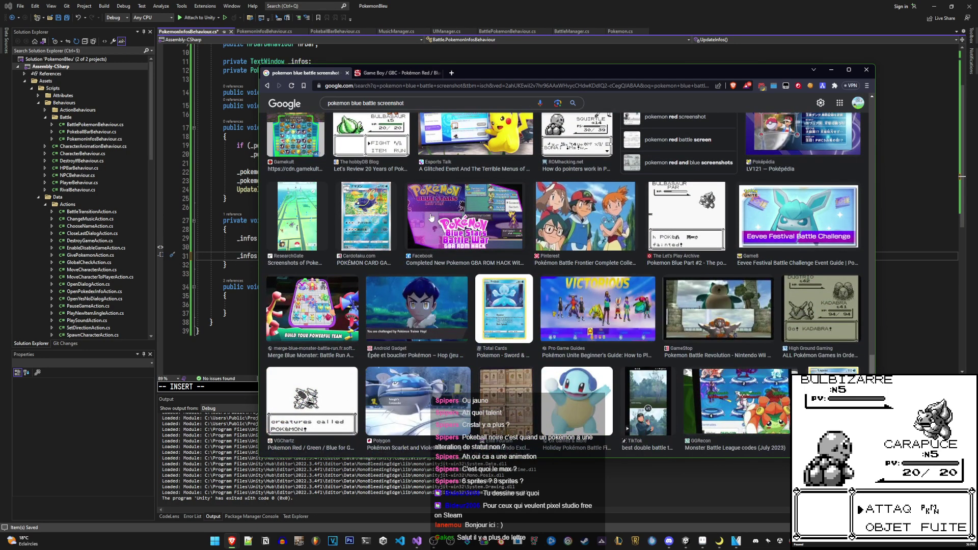
pyautogui.scroll(-5, 431, 218)
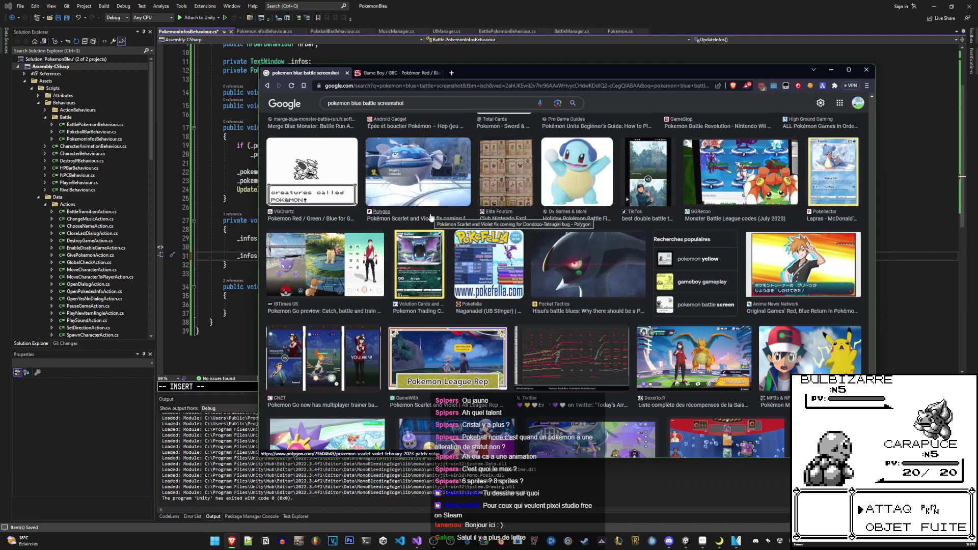
pyautogui.scroll(-5, 431, 217)
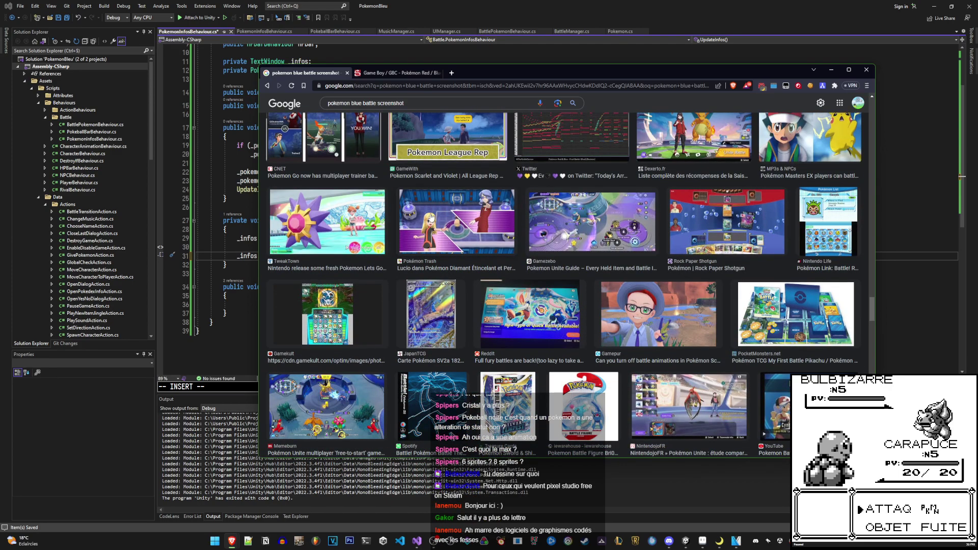
pyautogui.scroll(-3, 431, 218)
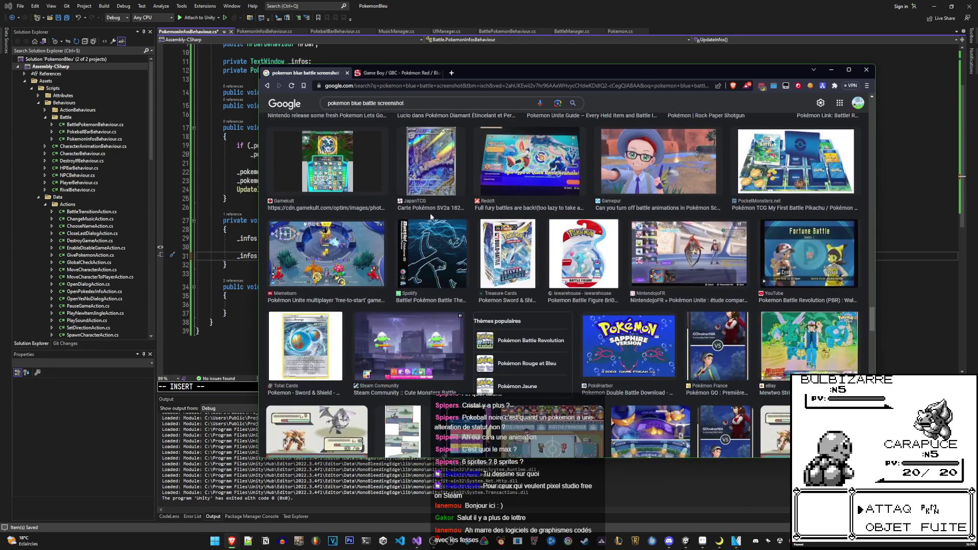
pyautogui.scroll(-5, 431, 217)
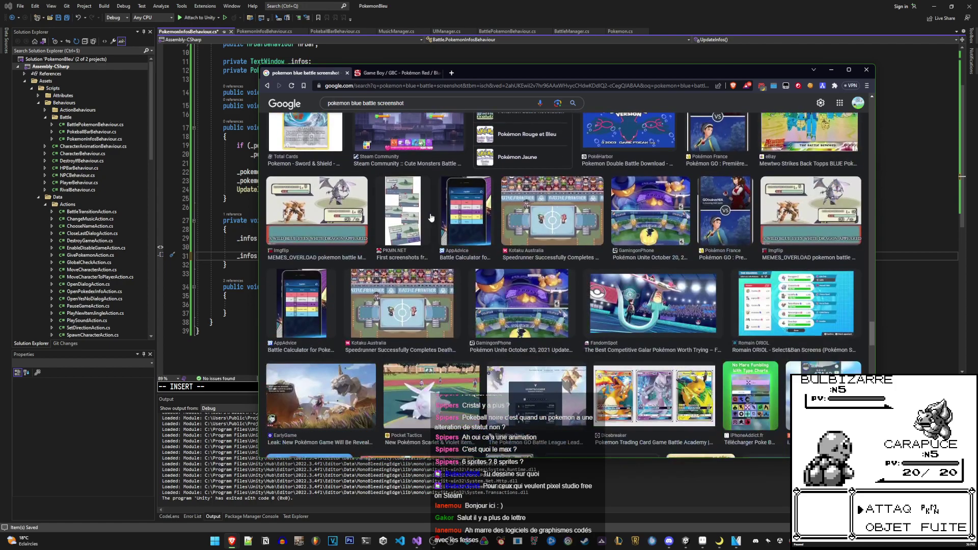
pyautogui.scroll(-3, 431, 218)
pyautogui.scroll(-5, 431, 218)
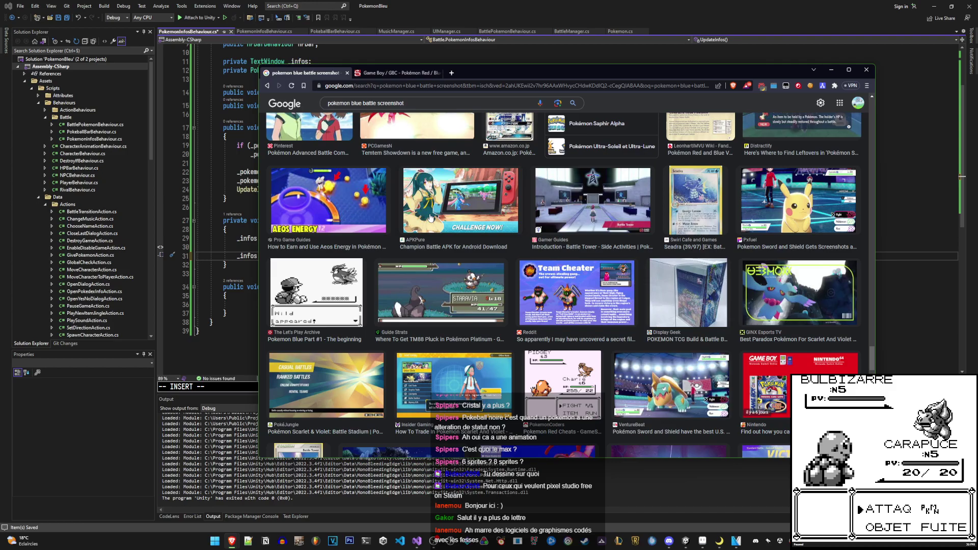
pyautogui.scroll(-5, 431, 218)
pyautogui.scroll(-5, 431, 218)
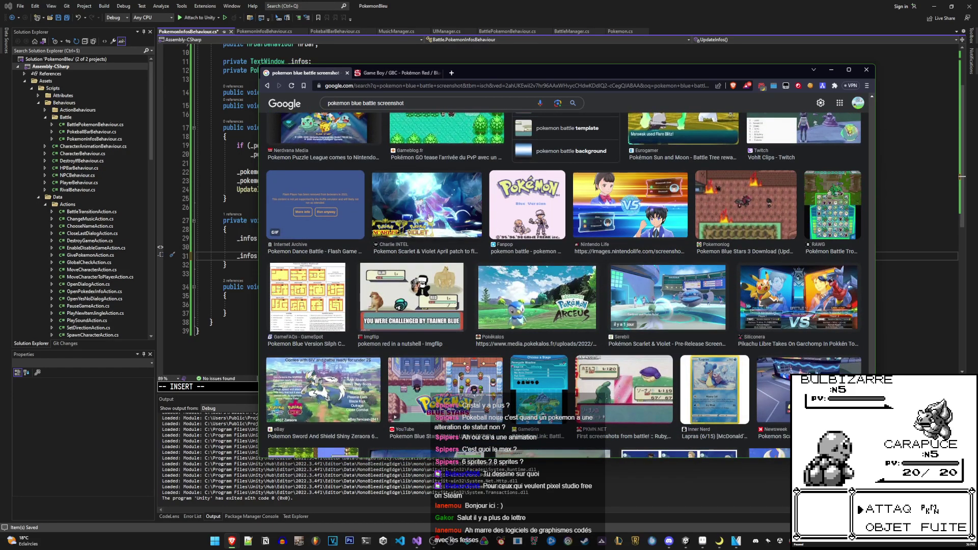
pyautogui.scroll(-5, 429, 218)
pyautogui.scroll(-5, 429, 218)
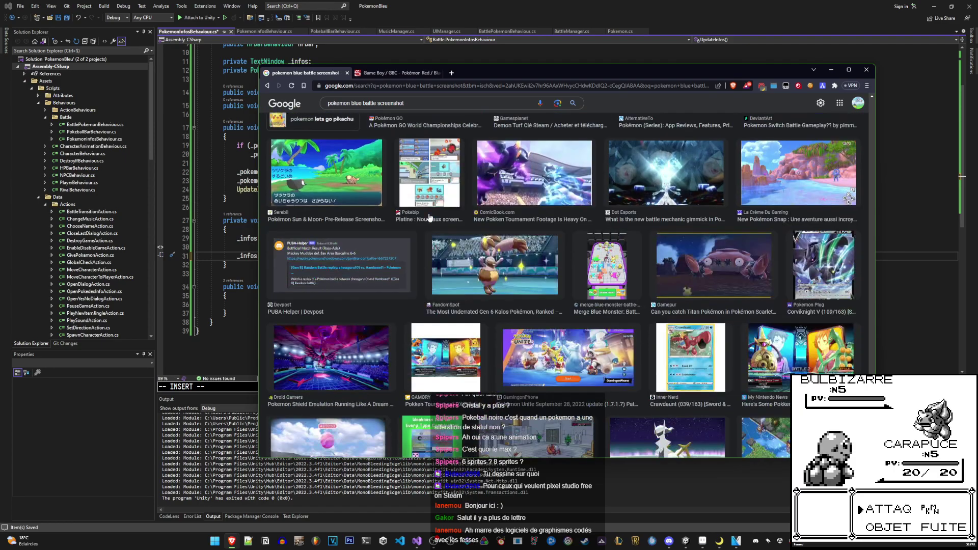
pyautogui.scroll(-5, 429, 218)
pyautogui.scroll(-5, 430, 217)
pyautogui.scroll(-5, 432, 217)
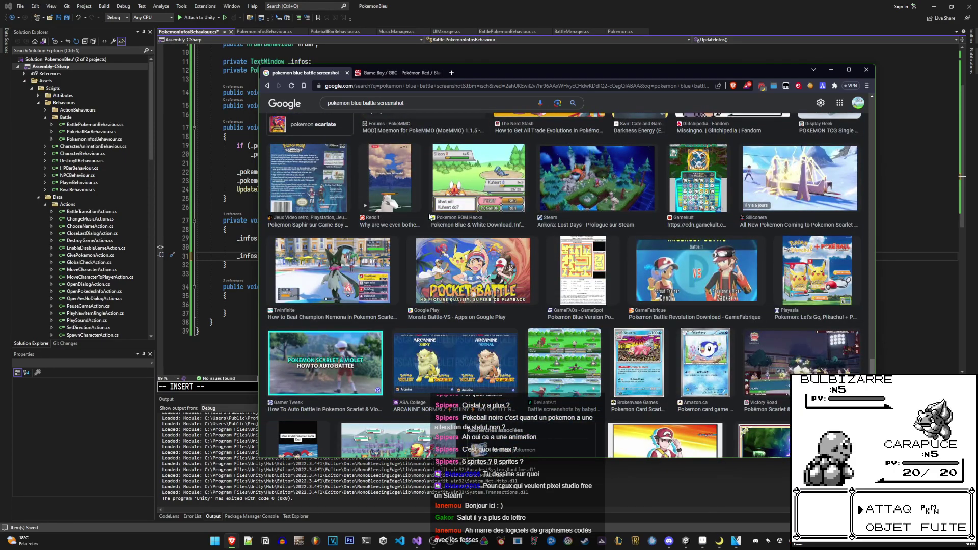
pyautogui.scroll(-5, 431, 217)
pyautogui.scroll(-5, 431, 217)
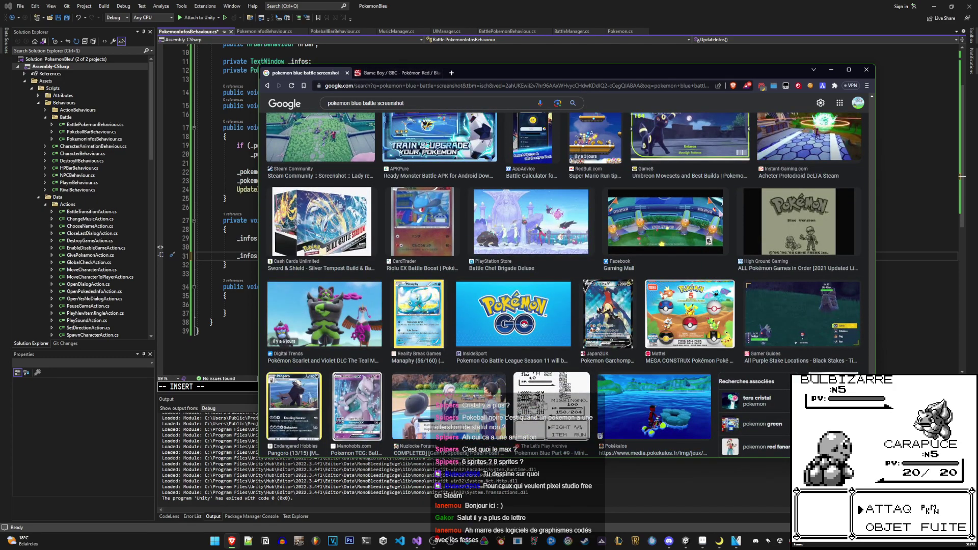
pyautogui.scroll(-2, 574, 421)
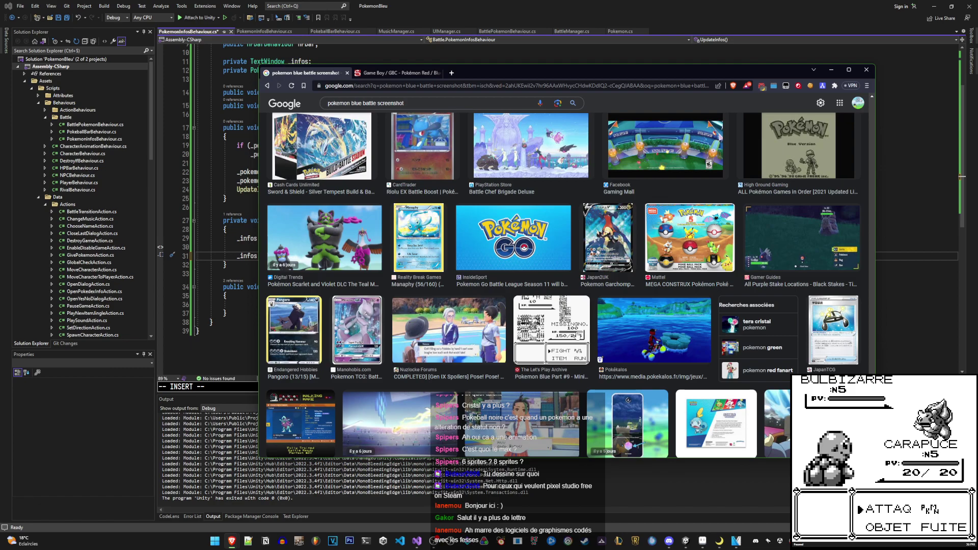
pyautogui.click(612, 20)
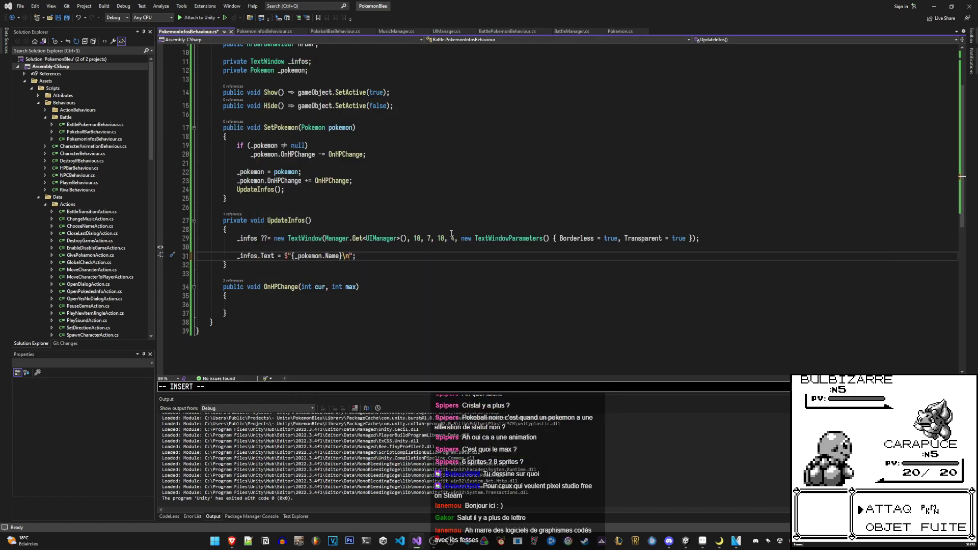
# Save the PokemonInfosBehaviour script and open Utils.cs
pyautogui.press('Escape')
pyautogui.hotkey('ctrl', 's')
pyautogui.scroll(-15, 89, 267)
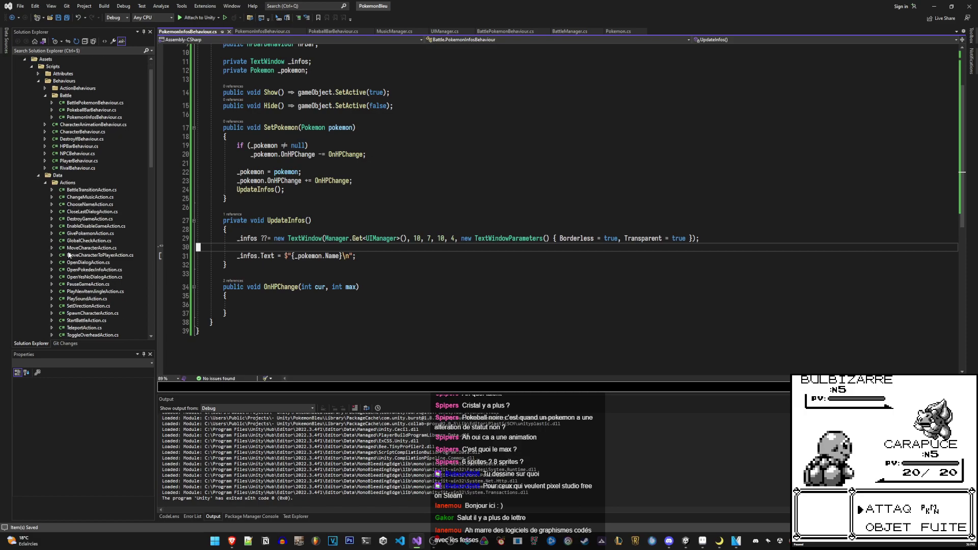
pyautogui.scroll(-3, 89, 267)
pyautogui.doubleClick(63, 284)
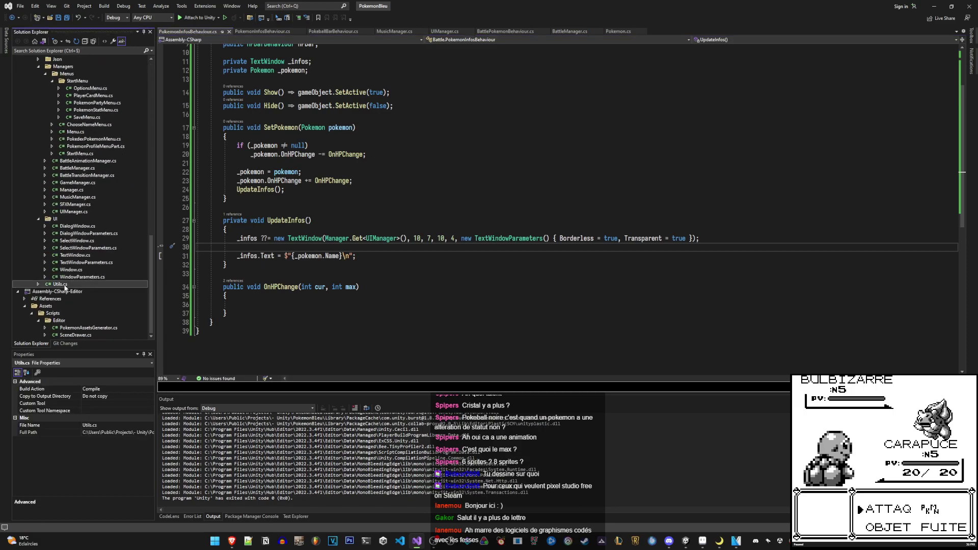
# Add a public static string GetLvlText(int level) stub to Utils, save, and open PokedexPokemonMenu.cs
pyautogui.press('G')
pyautogui.press('k')
pyautogui.press('o')
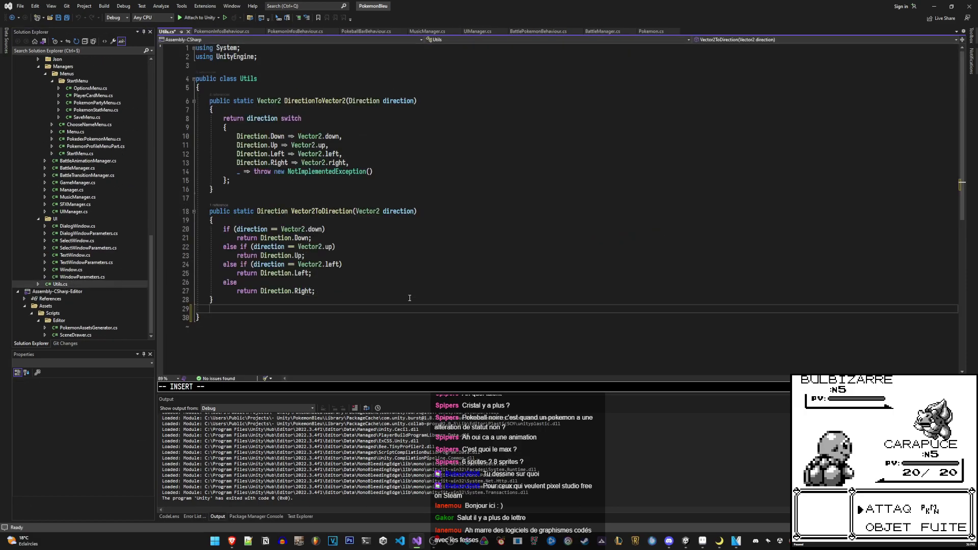
pyautogui.press('Return')
pyautogui.write('public stri')
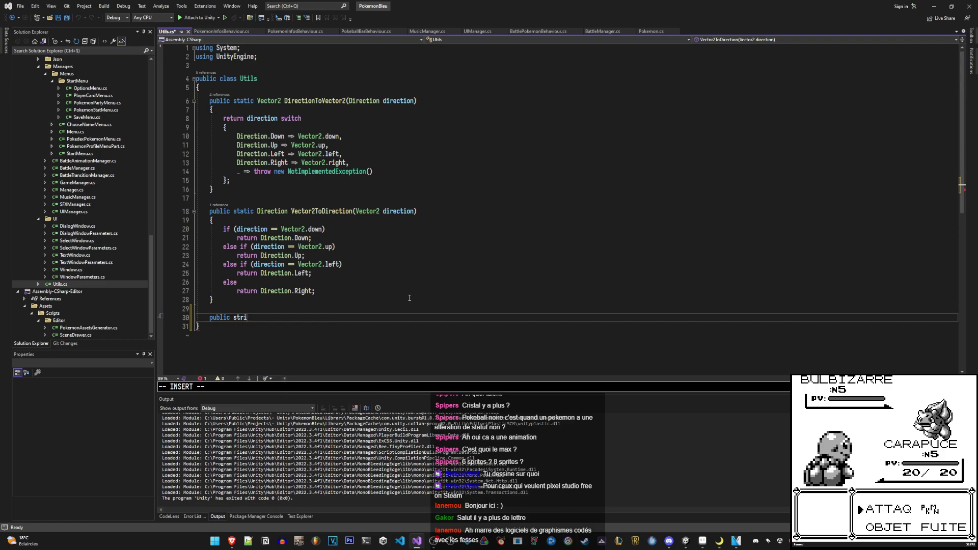
pyautogui.write('atic s')
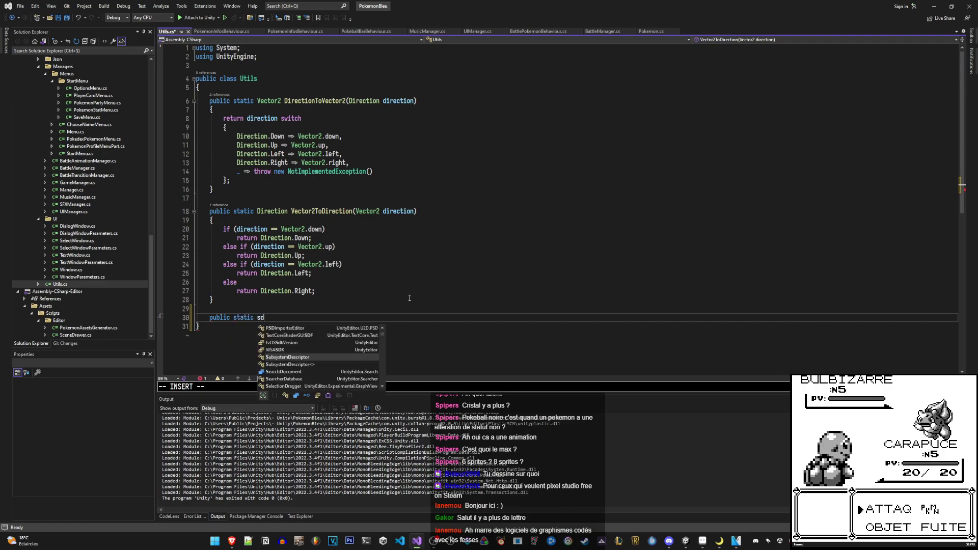
pyautogui.write('tring GetLvl')
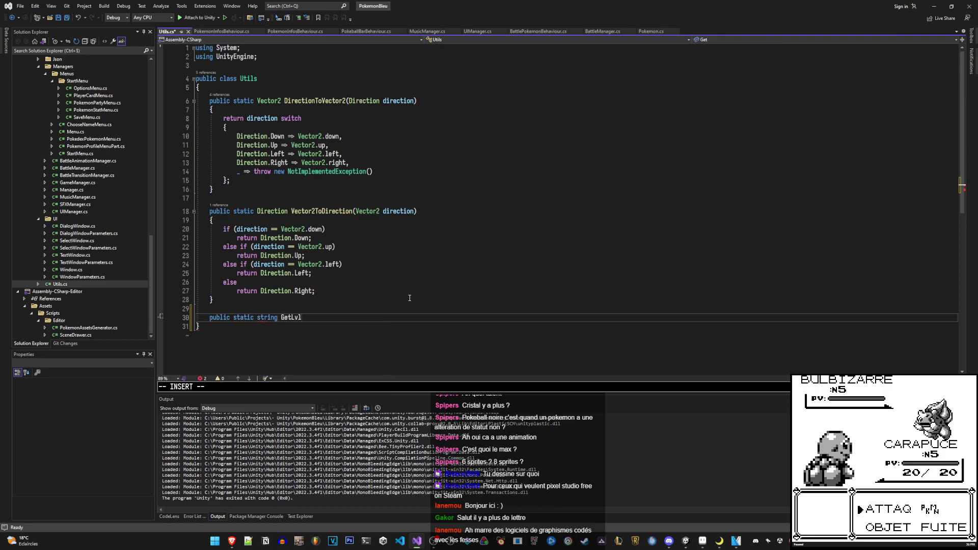
pyautogui.write('Text()int l')
pyautogui.write('evel')
pyautogui.press('End')
pyautogui.press('Return')
pyautogui.write('{')
pyautogui.press('Return')
pyautogui.press('Escape')
pyautogui.hotkey('ctrl', 's')
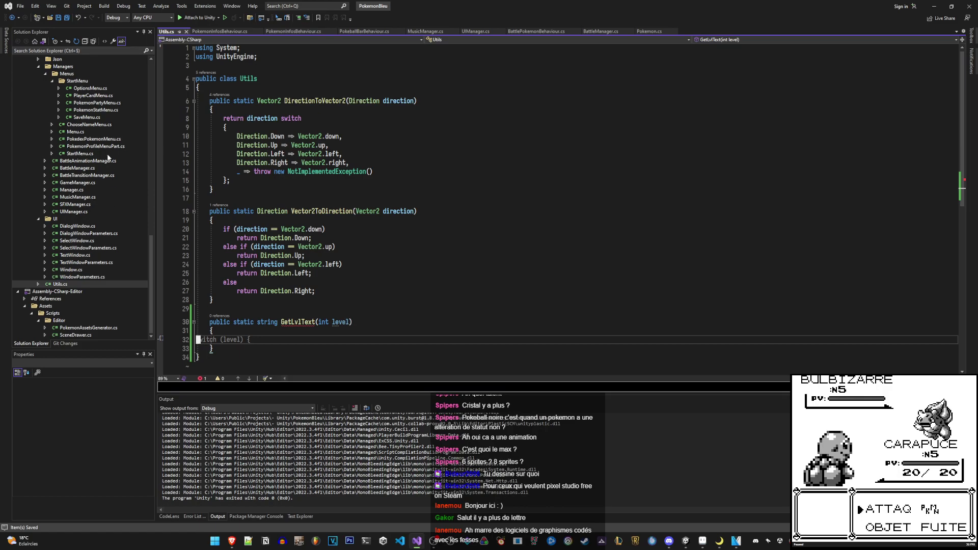
pyautogui.doubleClick(104, 139)
# Open PokemonStatMenu.cs and inspect how nextLvl is used on line 42
pyautogui.scroll(-6, 417, 295)
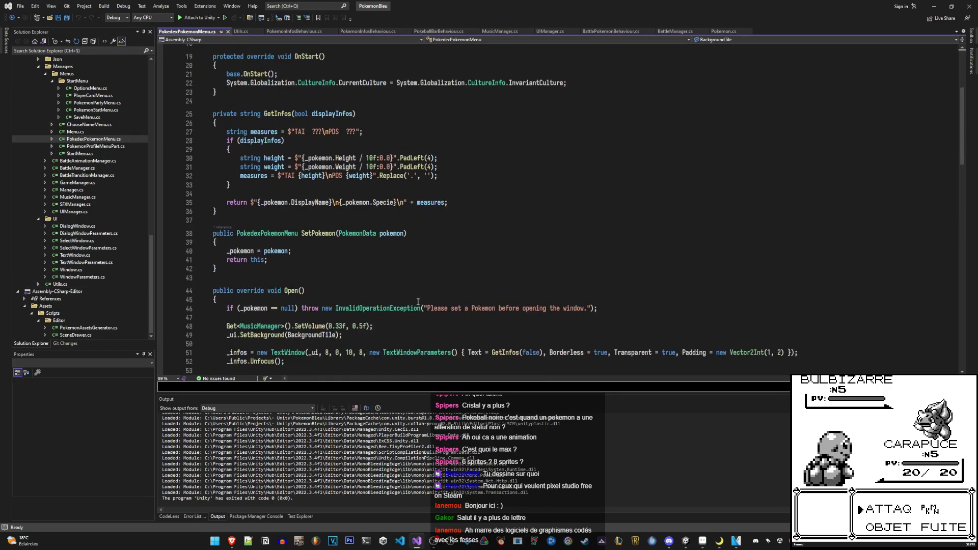
pyautogui.scroll(-5, 417, 301)
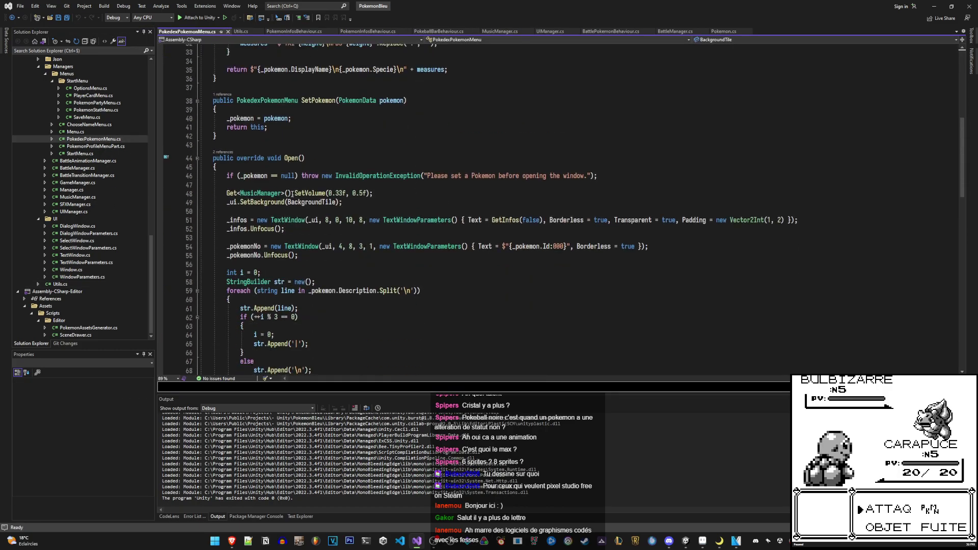
pyautogui.click(102, 146)
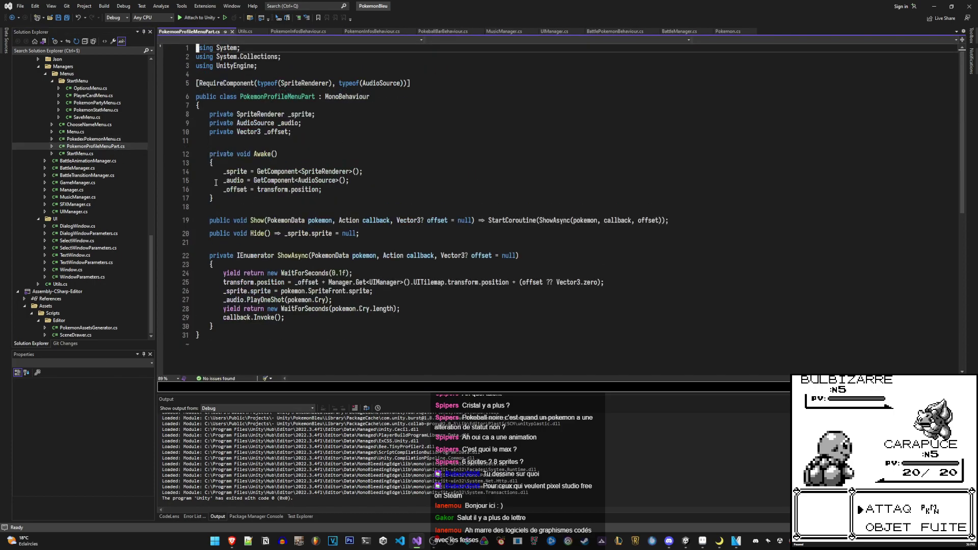
pyautogui.middleClick(168, 33)
pyautogui.click(95, 110)
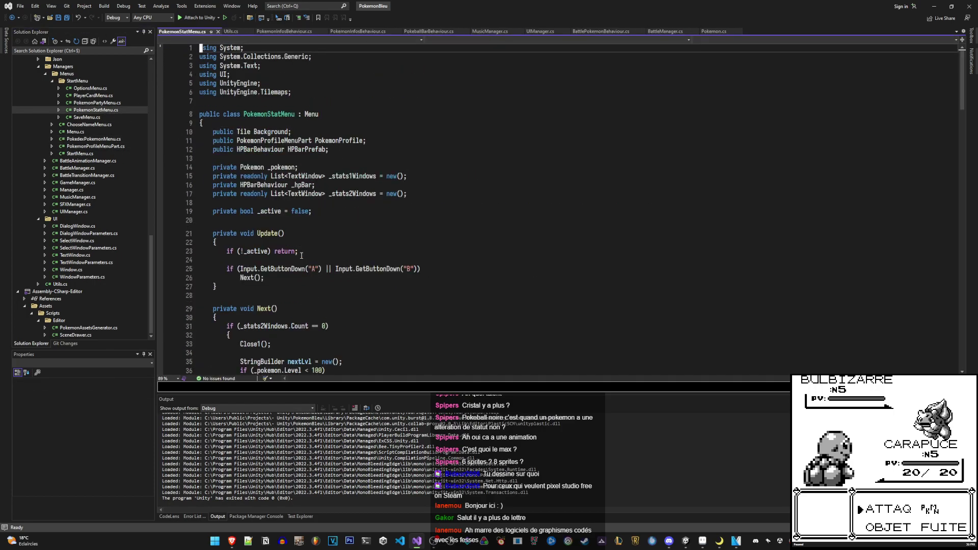
pyautogui.scroll(-7, 302, 257)
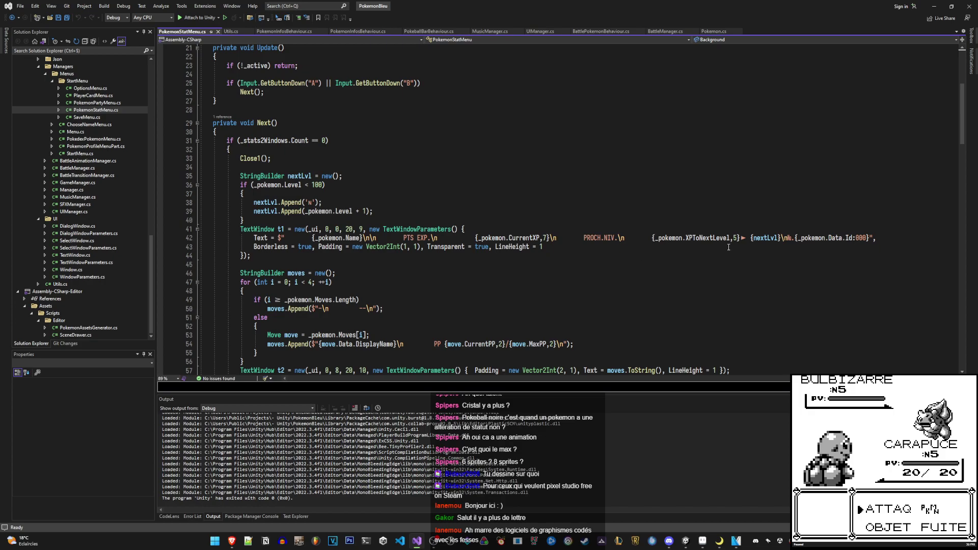
pyautogui.click(771, 238)
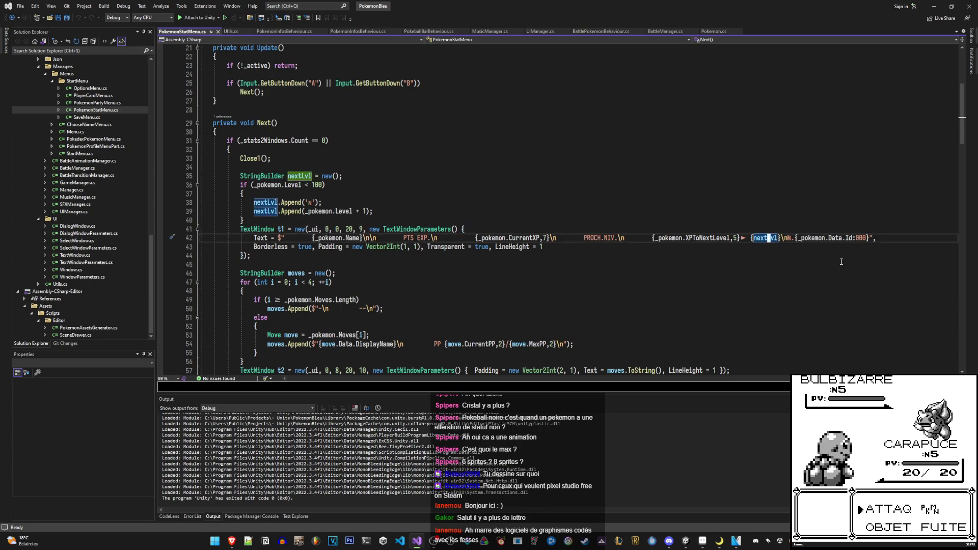
# Start replacing {nextLvl} with a _pokemon.Level < 100 ? Utils.GetLvlText ternary, then cancel
pyautogui.press('Up')
pyautogui.press('Up')
pyautogui.press('Up')
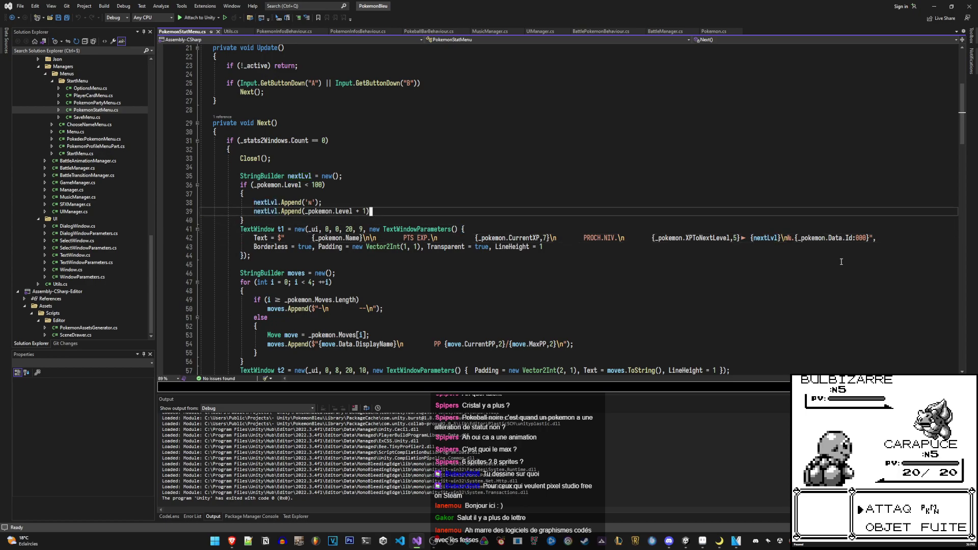
pyautogui.press('Up')
pyautogui.press('Down')
pyautogui.press('Down')
pyautogui.press('Down')
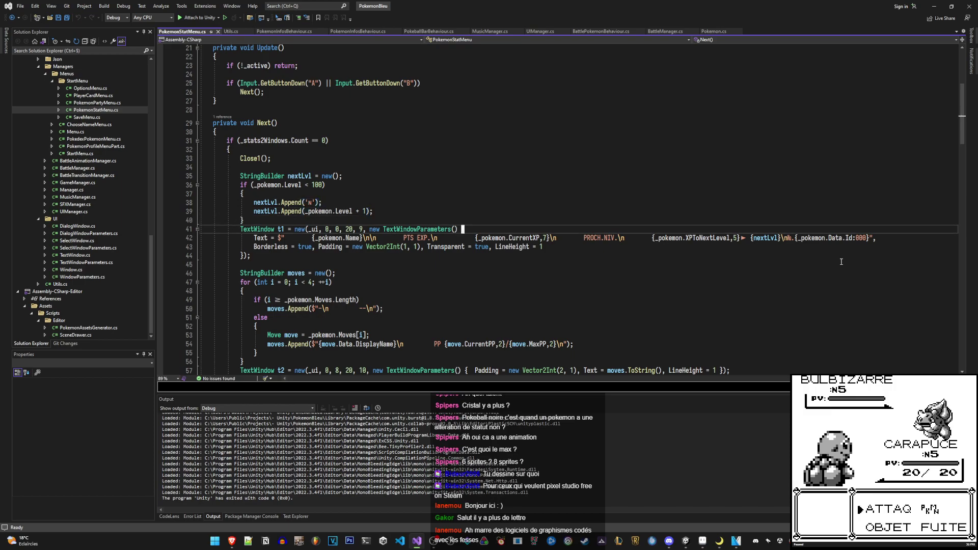
pyautogui.press('Down')
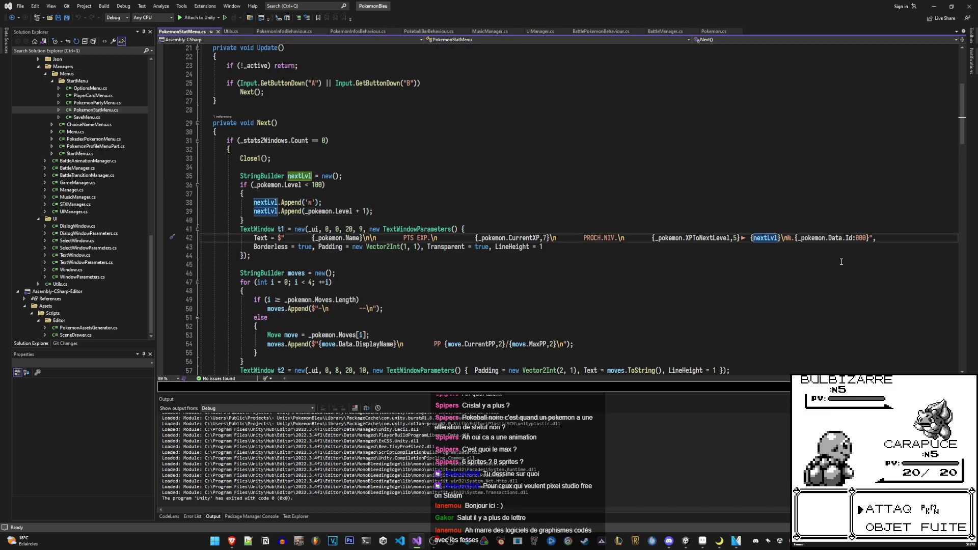
pyautogui.write('ciw_p')
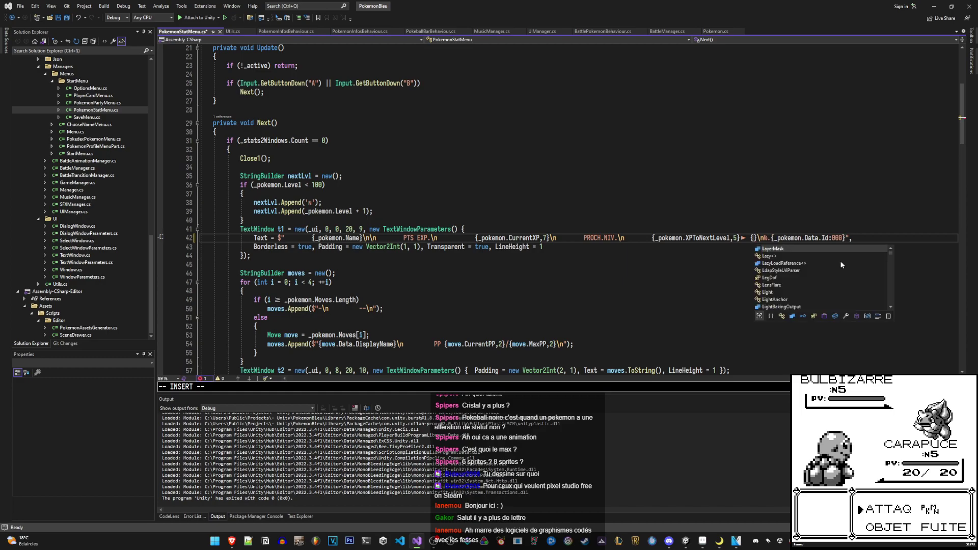
pyautogui.write('okemon.Level')
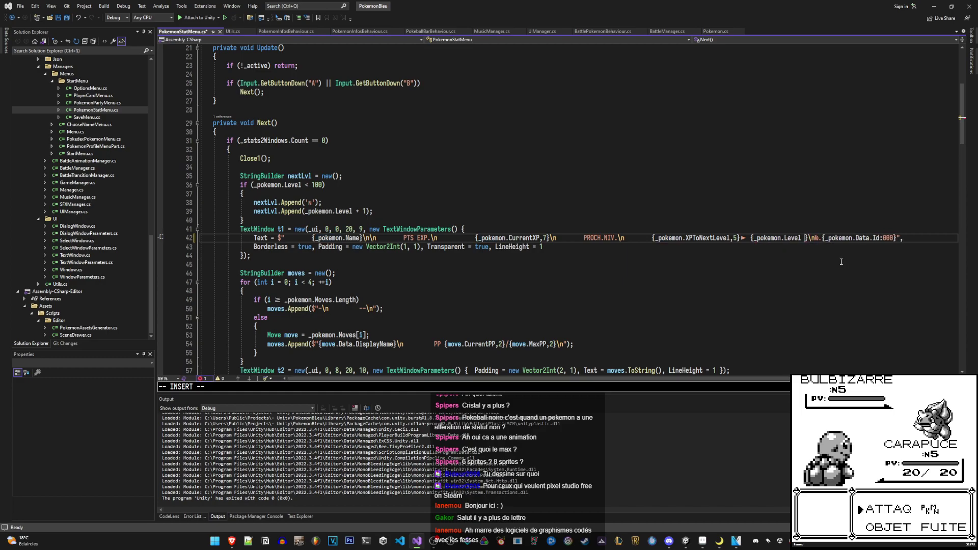
pyautogui.write(' < 100 ? ')
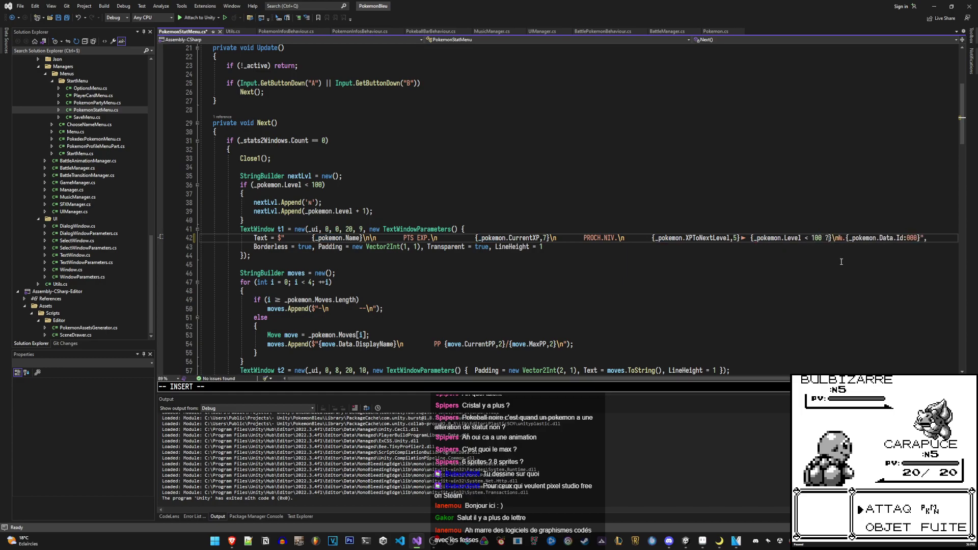
pyautogui.write('Utils.')
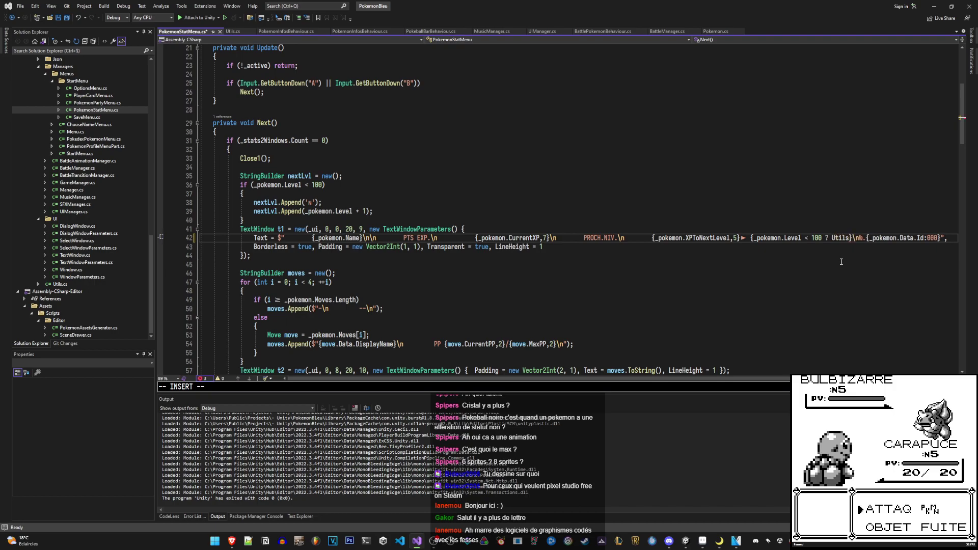
pyautogui.write('GetLvlText(')
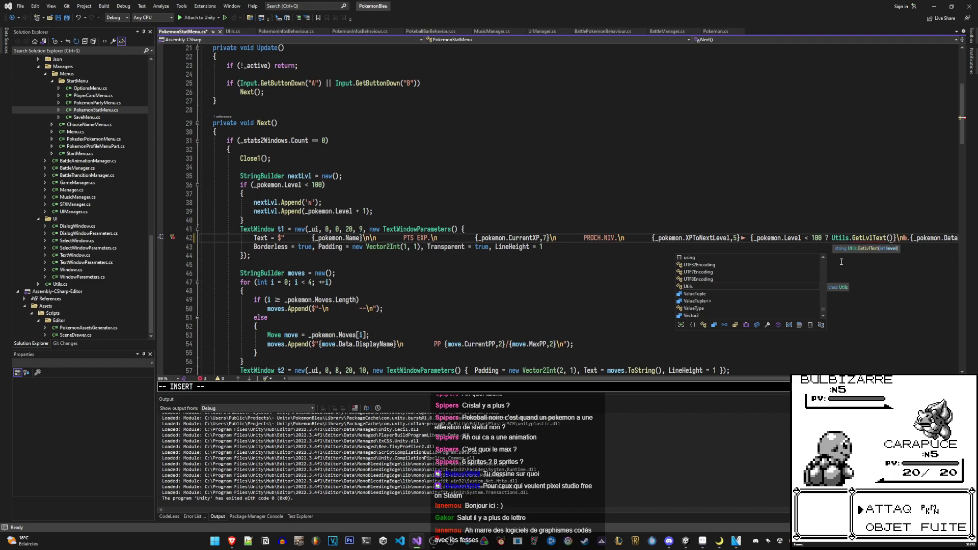
pyautogui.write('_pok')
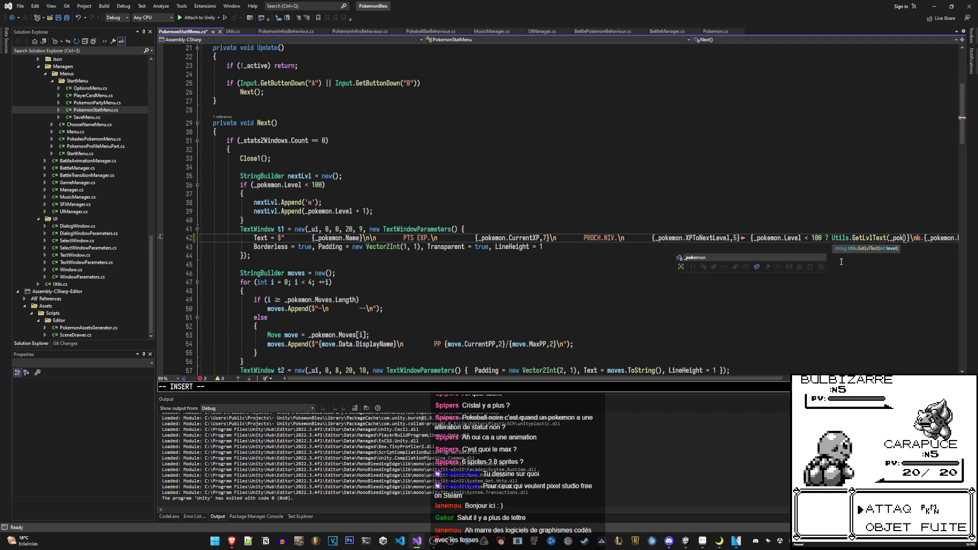
pyautogui.write('emon.L')
pyautogui.press('Escape')
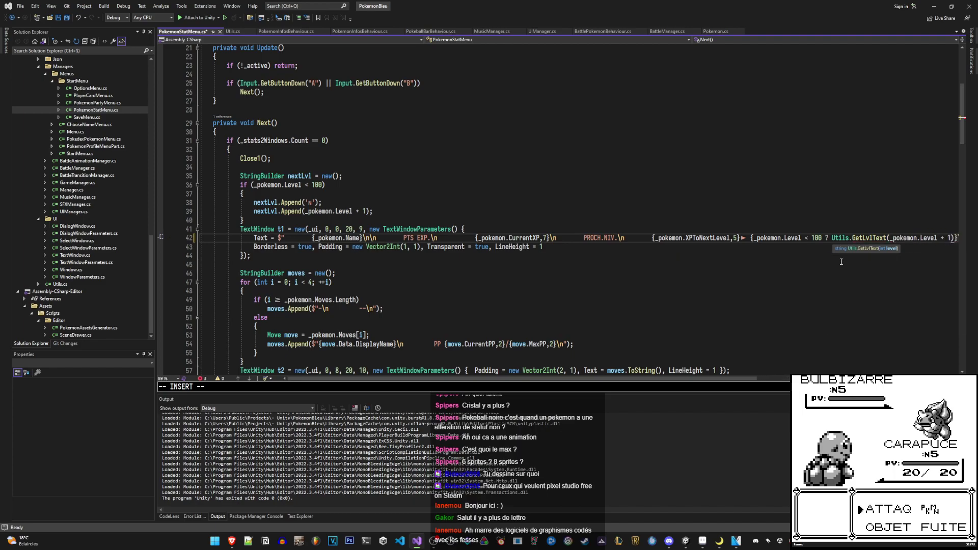
pyautogui.press('Escape')
# Undo the abandoned {nextLvl} replacement and save PokemonStatMenu.cs
pyautogui.press('u')
pyautogui.press('k')
pyautogui.press('k')
pyautogui.hotkey('ctrl', 's')
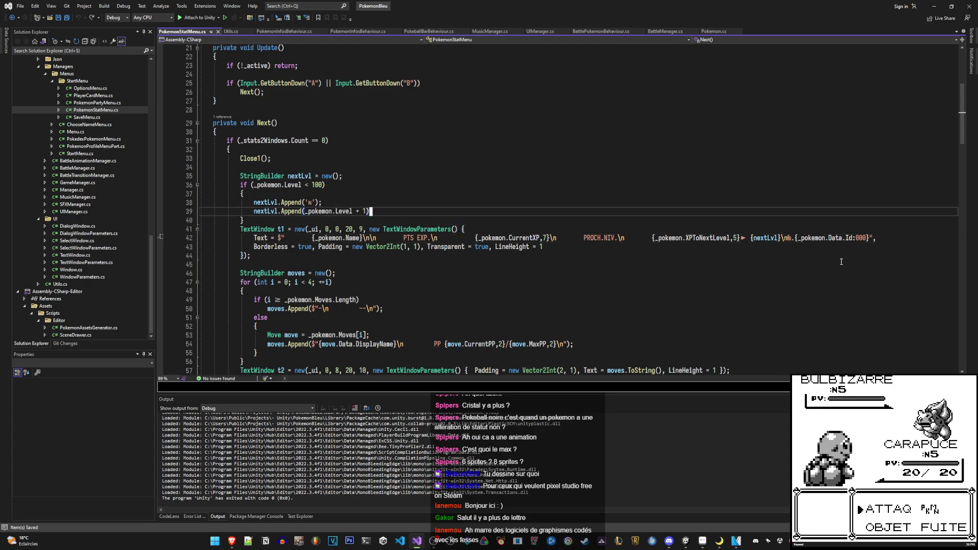
pyautogui.press('k')
pyautogui.press('k')
# Add string nextLvl = level > 0 ? Utils.GetLvlText(_pokemon.Level + 1) : "", then select the old if-block
pyautogui.press('j')
pyautogui.press('j')
pyautogui.press('j')
pyautogui.write('ostring')
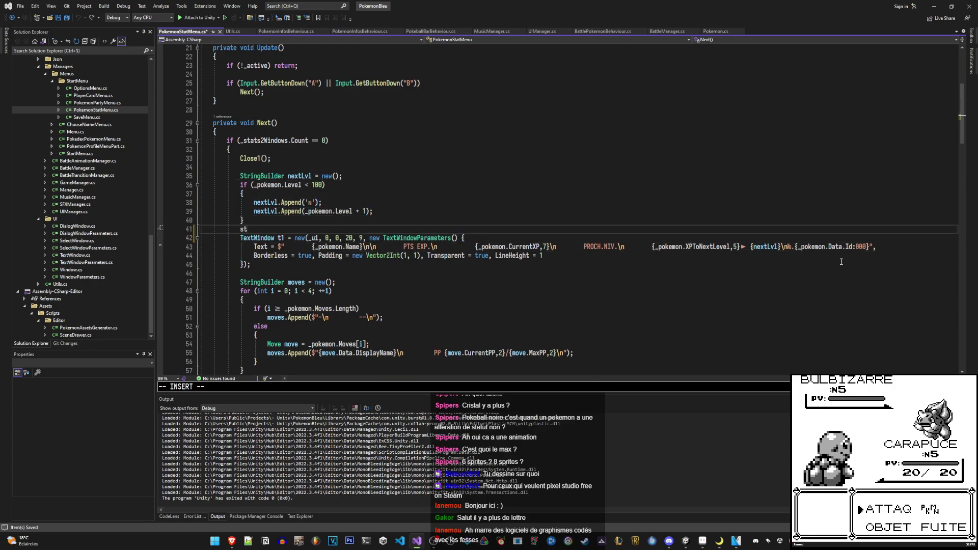
pyautogui.write(' nextLvl =')
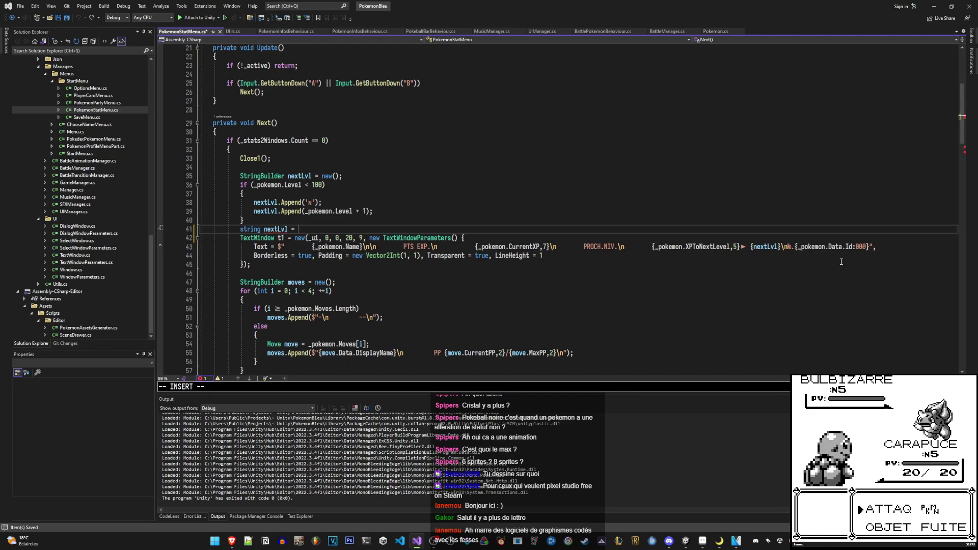
pyautogui.write('_pok')
pyautogui.press('Tab')
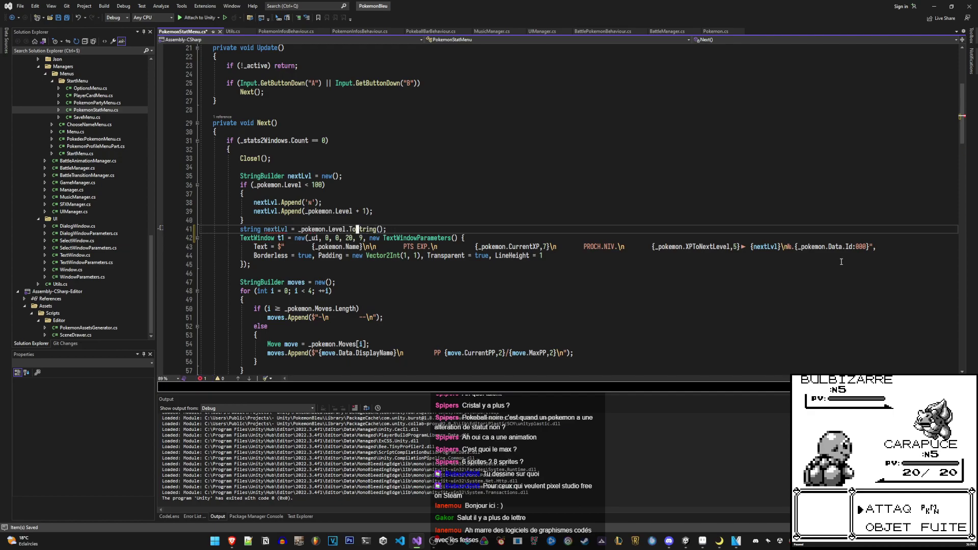
pyautogui.hotkey('ctrl', 'Left')
pyautogui.hotkey('ctrl', 'Left')
pyautogui.hotkey('ctrl', 'Left')
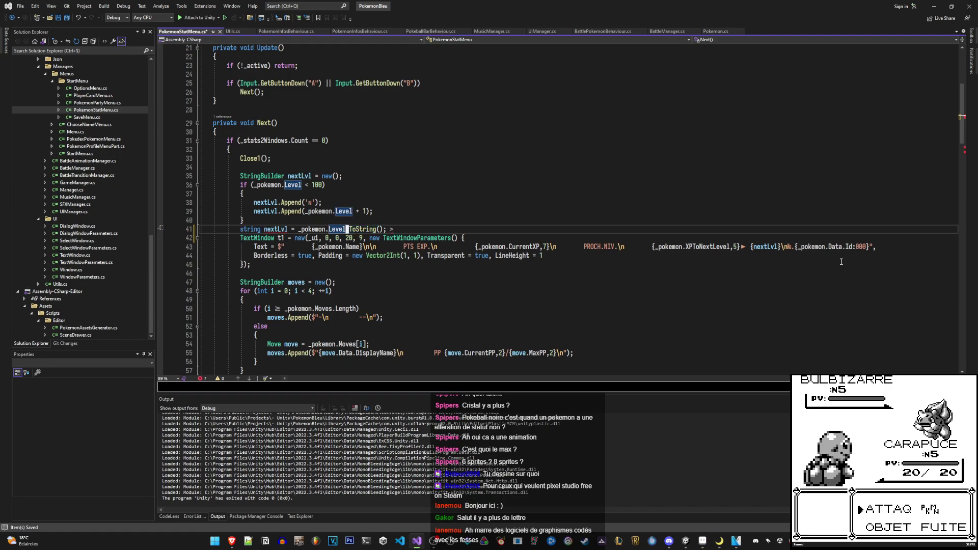
pyautogui.hotkey('ctrl', 'Delete')
pyautogui.hotkey('ctrl', 'Delete')
pyautogui.hotkey('ctrl', 'Delete')
pyautogui.press('BackSpace')
pyautogui.press('BackSpace')
pyautogui.write('> 9')
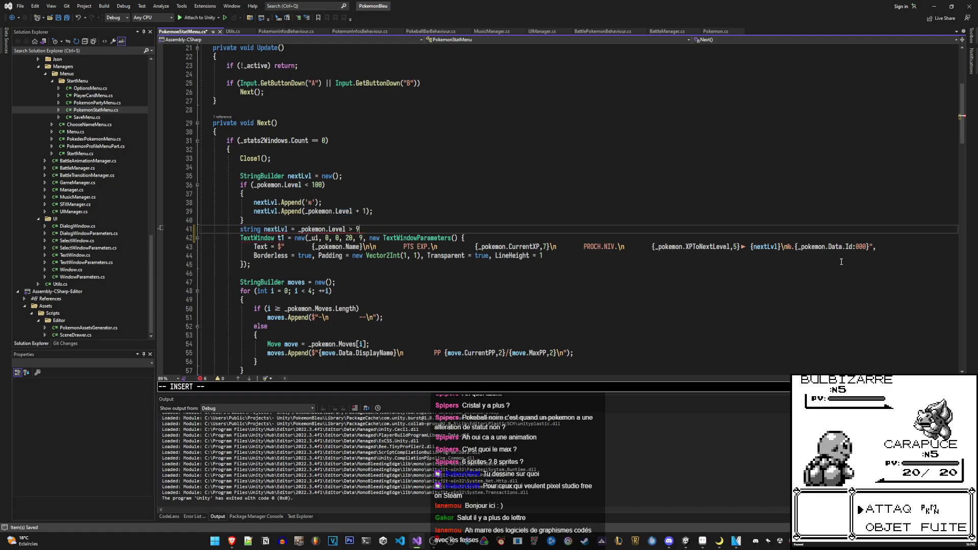
pyautogui.write('0 ')
pyautogui.write('Utils.')
pyautogui.write('GetLvlText(_pokemon ')
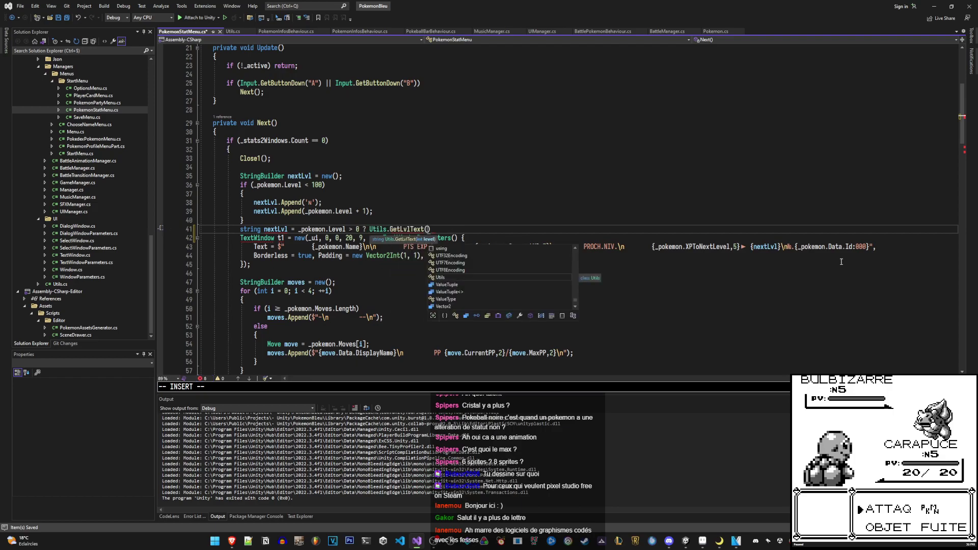
pyautogui.write('Level')
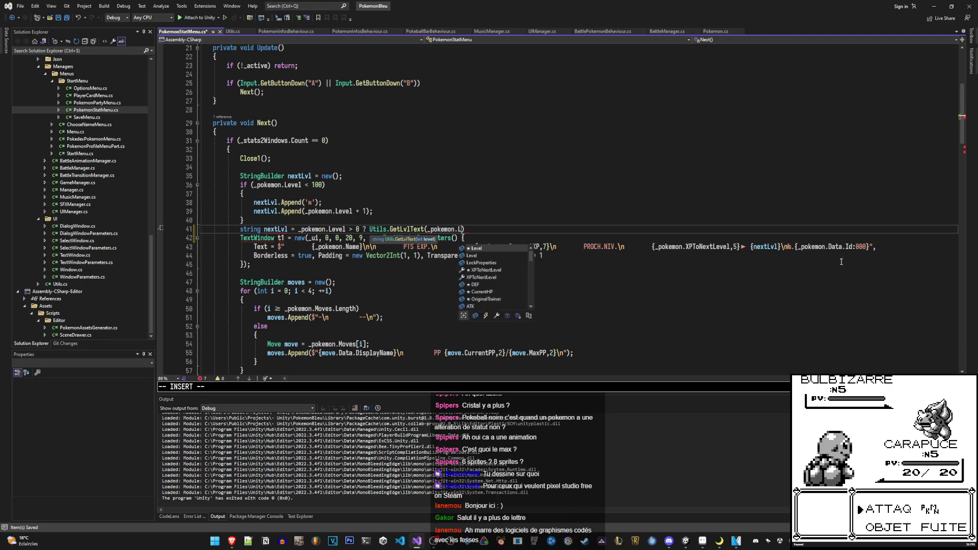
pyautogui.write(' + 1) : "";')
pyautogui.press('Escape')
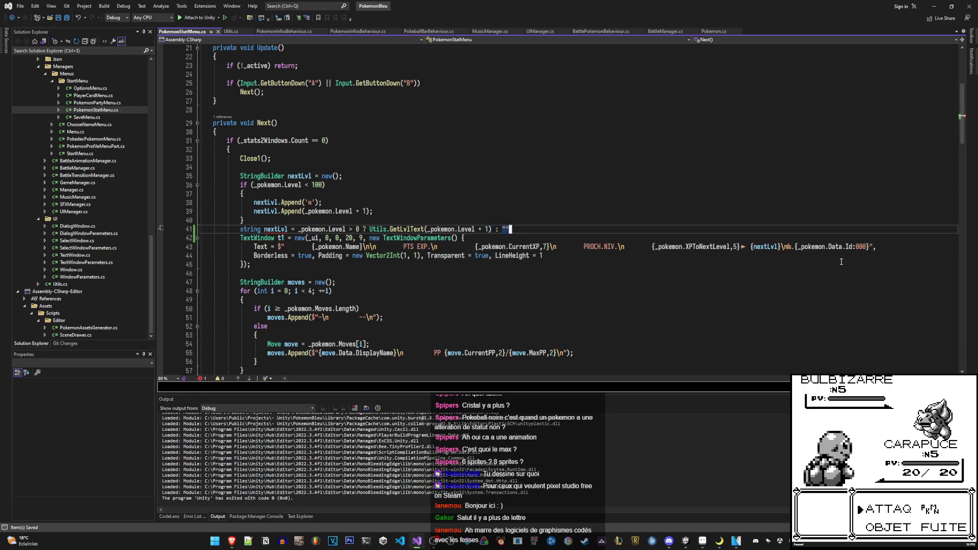
pyautogui.click(356, 221)
pyautogui.hotkey('shift', 'v')
# Cut the old StringBuilder if-block and paste it into GetLvlText in Utils.cs, dedented one level
pyautogui.press('k')
pyautogui.press('k')
pyautogui.press('k')
pyautogui.press('k')
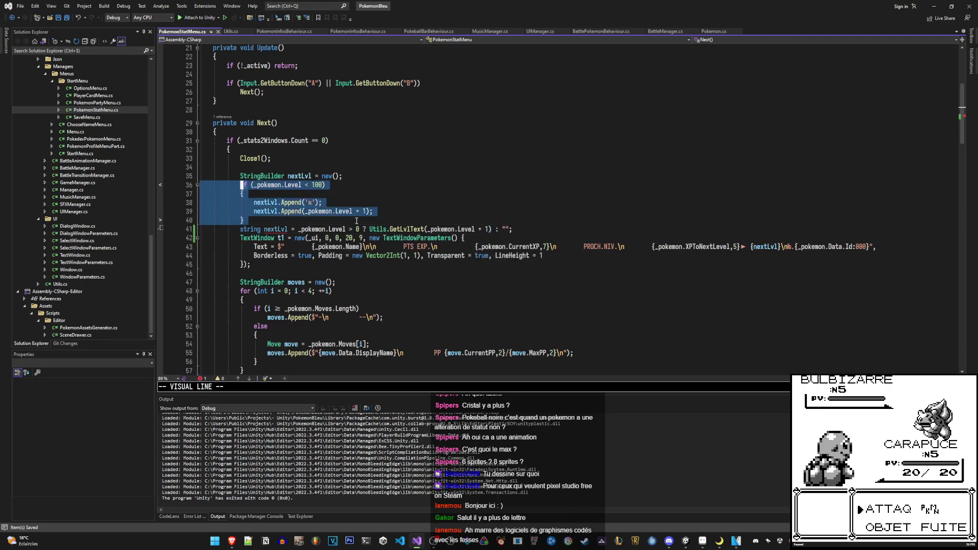
pyautogui.press('d')
pyautogui.click(230, 32)
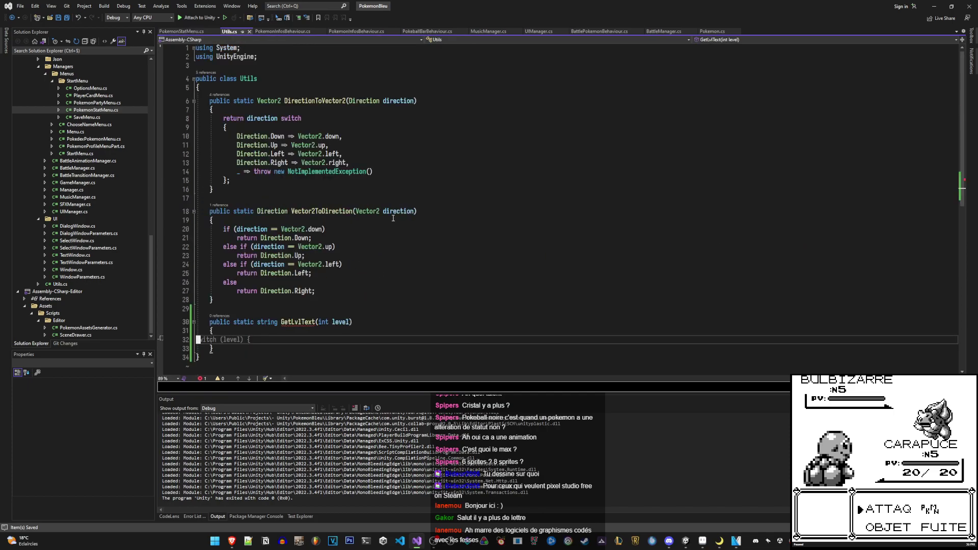
pyautogui.scroll(-3, 424, 234)
pyautogui.press('p')
pyautogui.hotkey('shift', 'v')
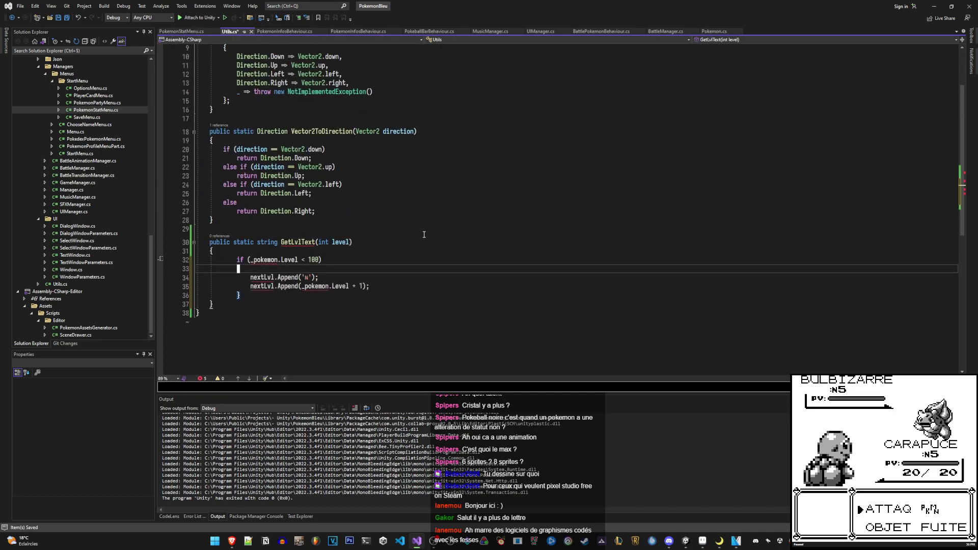
pyautogui.press('j')
pyautogui.press('j')
pyautogui.press('j')
pyautogui.press('j')
pyautogui.press('less')
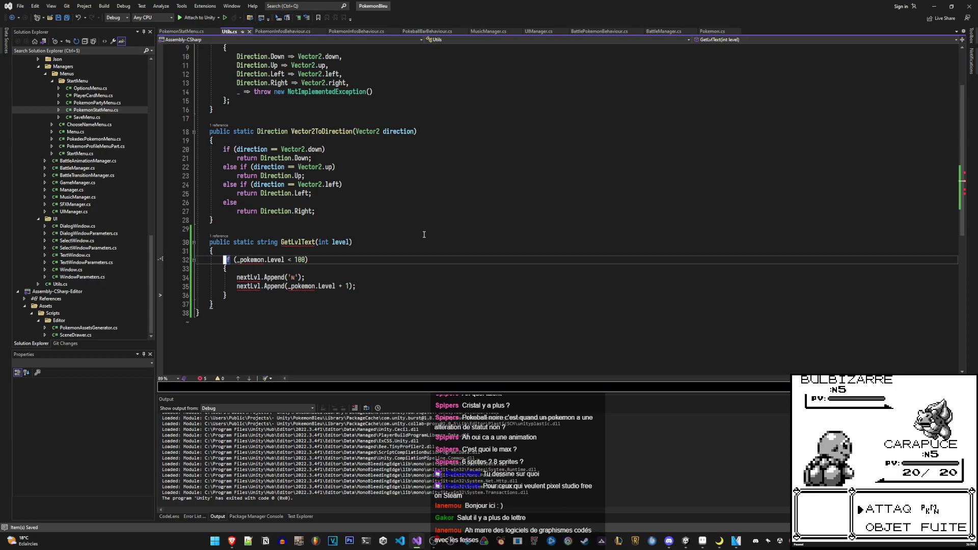
pyautogui.press('k')
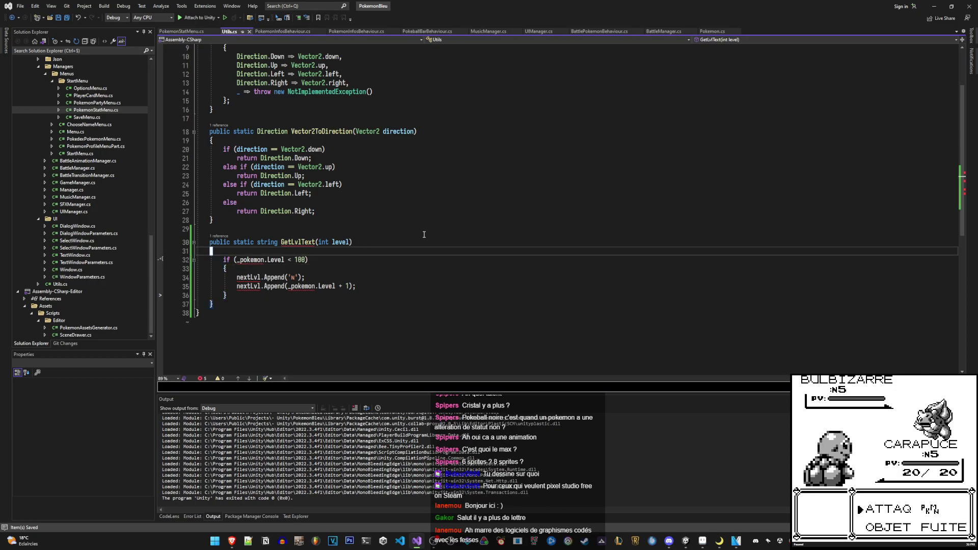
# Start a GetLvlText expression body with a conditional testing whether the level is under 100
pyautogui.press('k')
pyautogui.hotkey('shift', 'a')
pyautogui.write('=>')
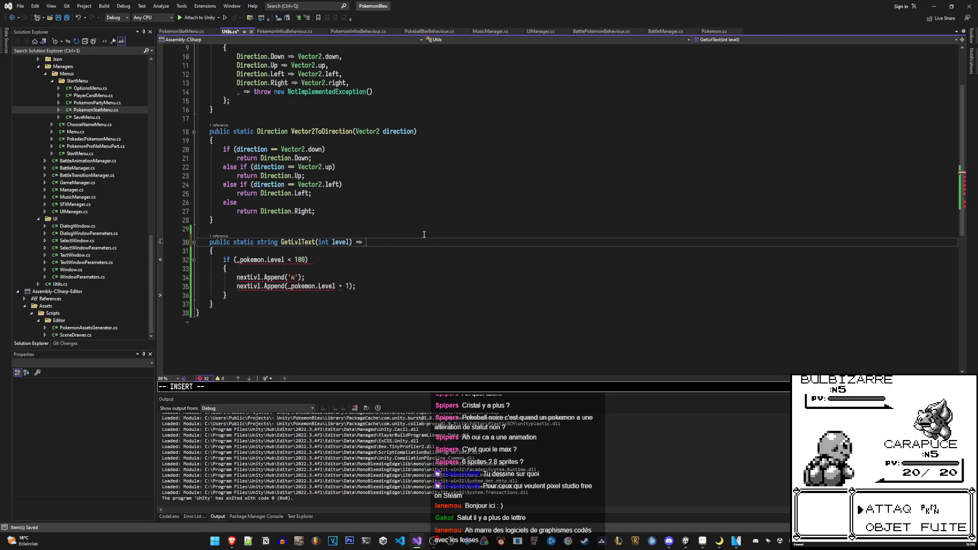
pyautogui.write(' $"')
pyautogui.write('{_poke')
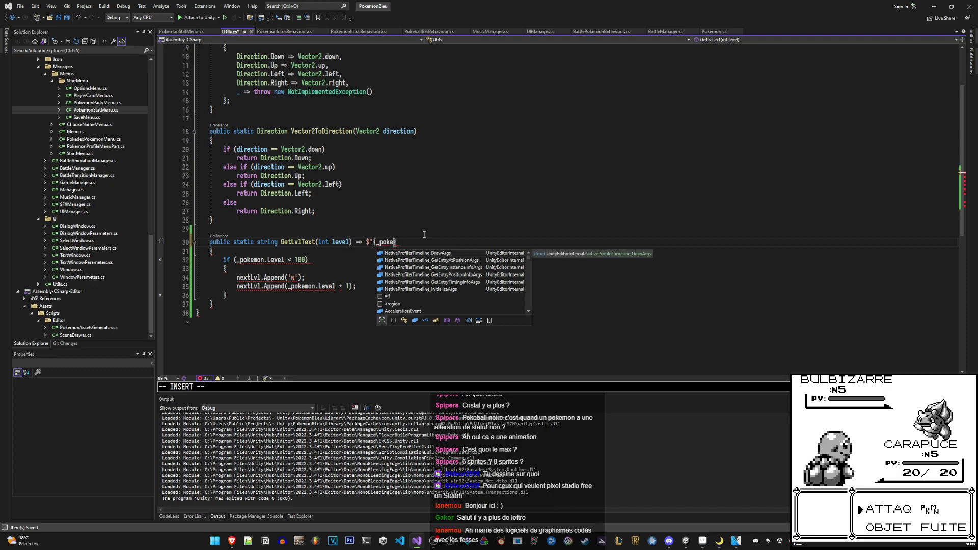
pyautogui.write('mon.Leve')
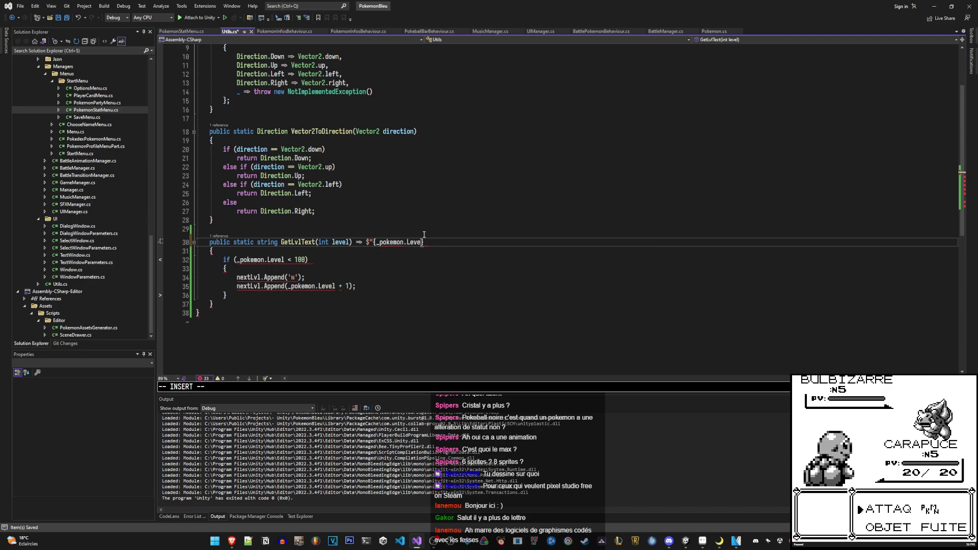
pyautogui.write('l')
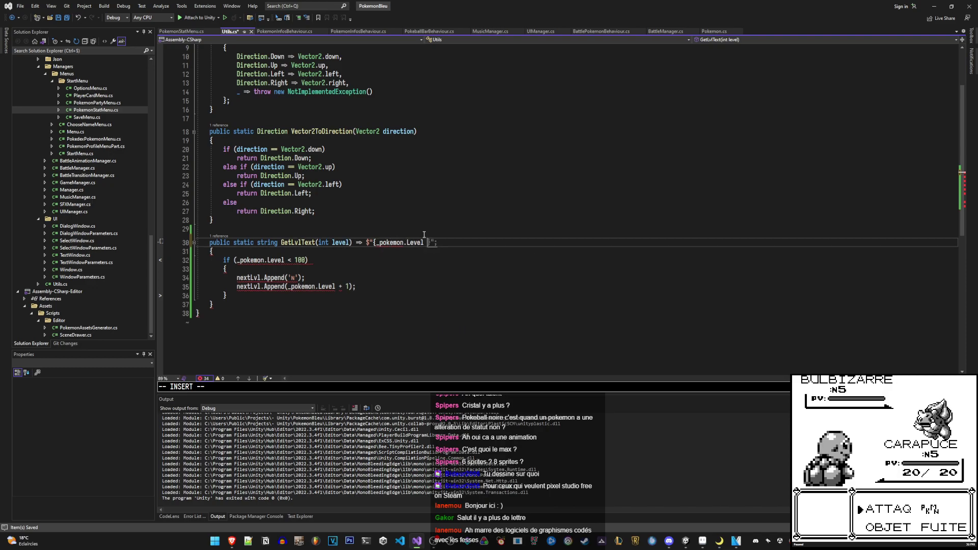
pyautogui.press('BackSpace')
pyautogui.press('BackSpace')
pyautogui.press('BackSpace')
pyautogui.press('BackSpace')
pyautogui.press('BackSpace')
pyautogui.press('BackSpace')
pyautogui.press('BackSpace')
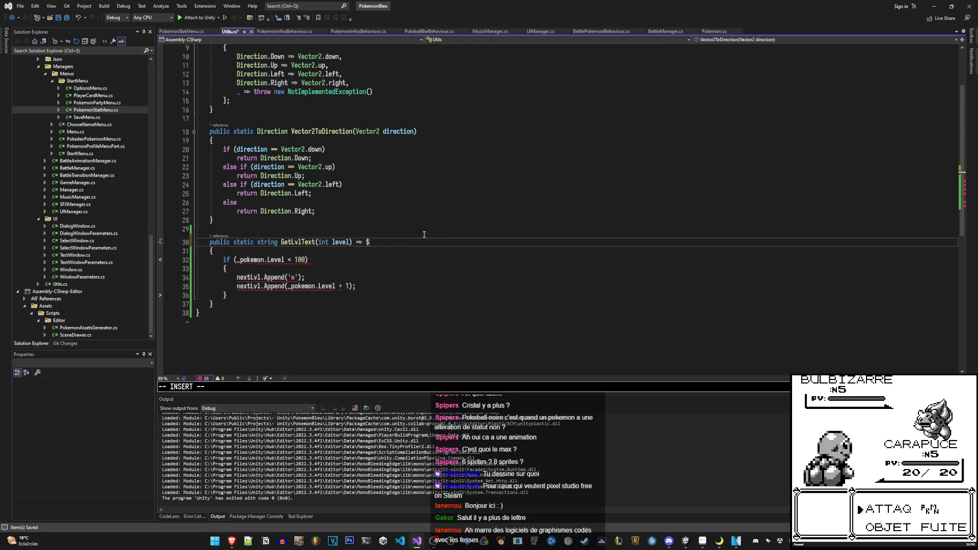
pyautogui.write('"')
pyautogui.write('{_p')
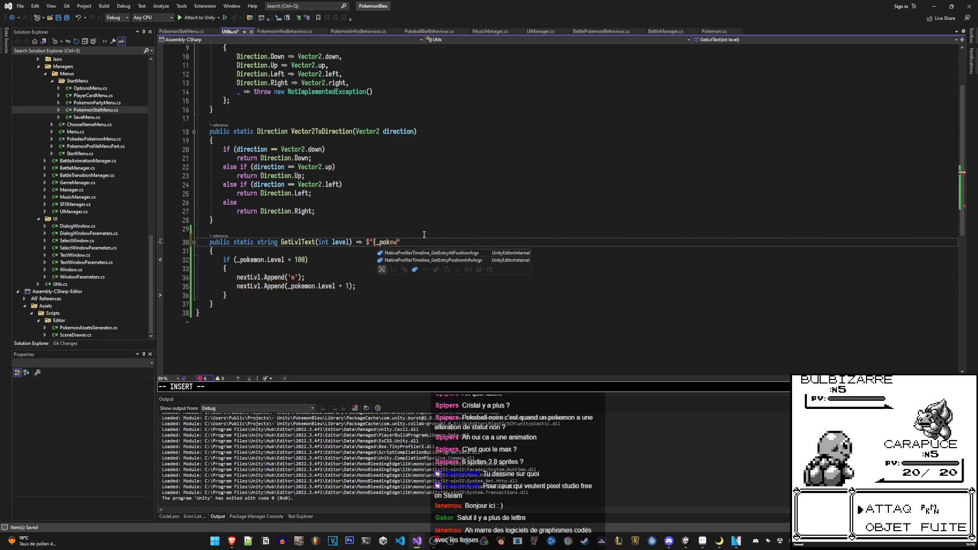
pyautogui.write('okemon.Level < ')
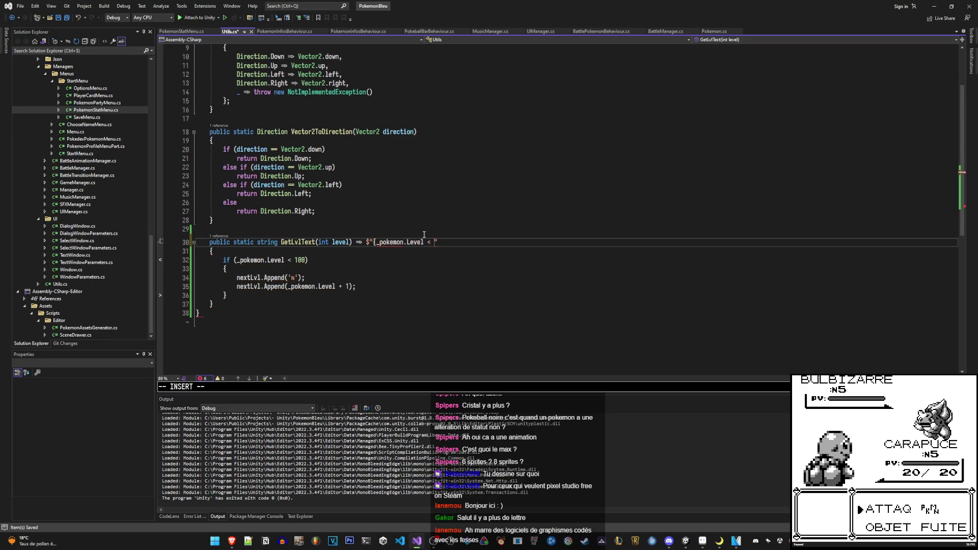
pyautogui.write('100 ?')
# Correct the conditional's string literals to "N" and ""
pyautogui.doubleClick(292, 278)
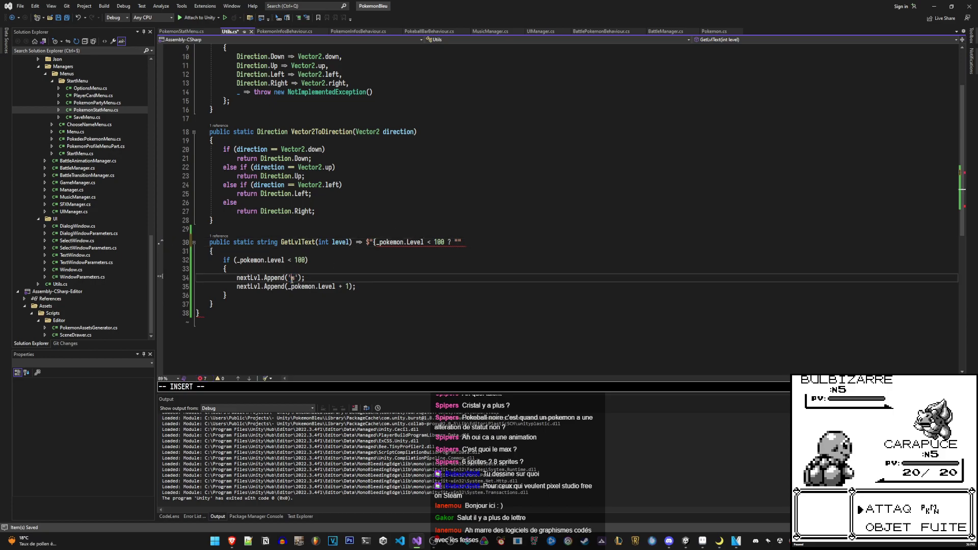
pyautogui.click(463, 242)
pyautogui.press('a')
pyautogui.press('BackSpace')
pyautogui.press('BackSpace')
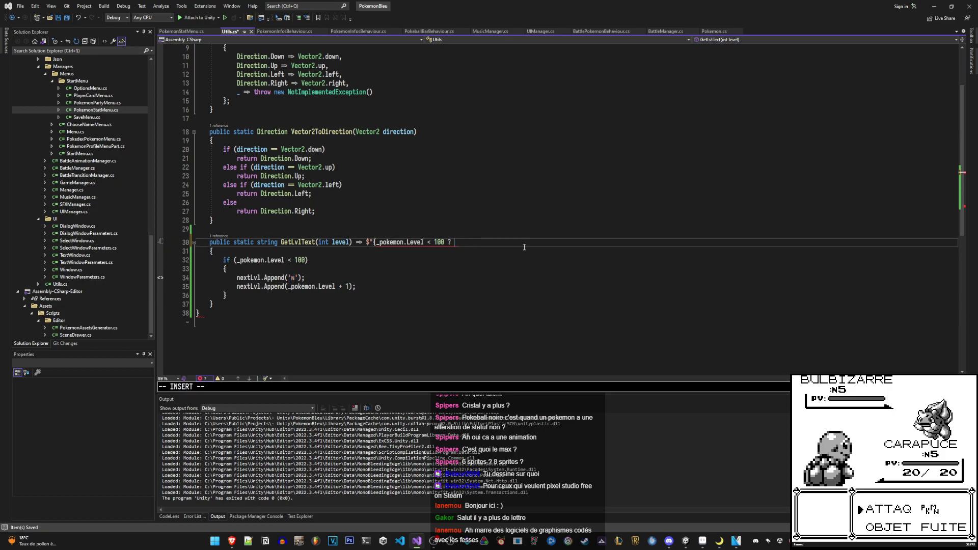
pyautogui.write("'N' : ''")
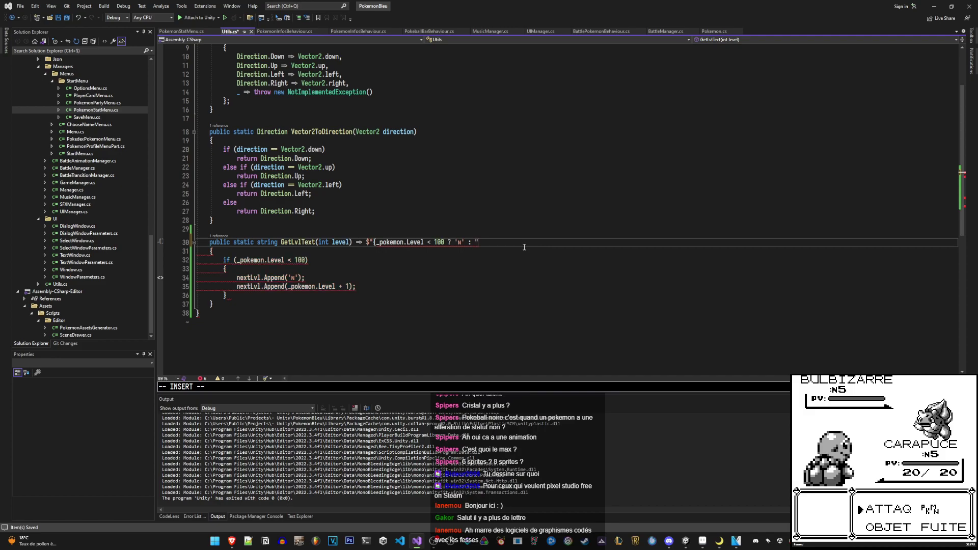
pyautogui.press('BackSpace')
pyautogui.press('BackSpace')
pyautogui.write('""')
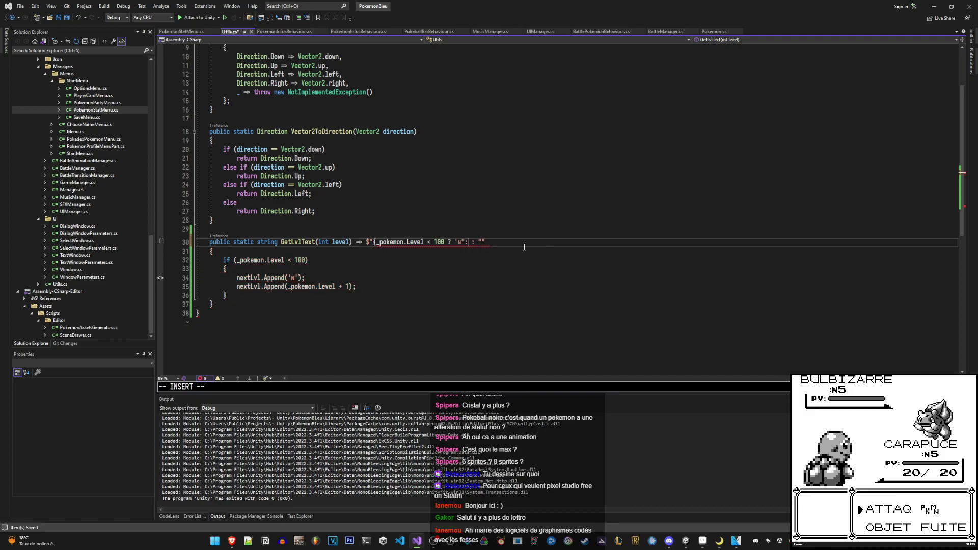
pyautogui.press('Escape')
pyautogui.write('hs"')
pyautogui.press('Escape')
pyautogui.press('l')
pyautogui.write('i')
pyautogui.write('";')
pyautogui.press('Escape')
pyautogui.press('k')
# Remove the string interpolation and replace _pokemon.Level with the level parameter
pyautogui.press('j')
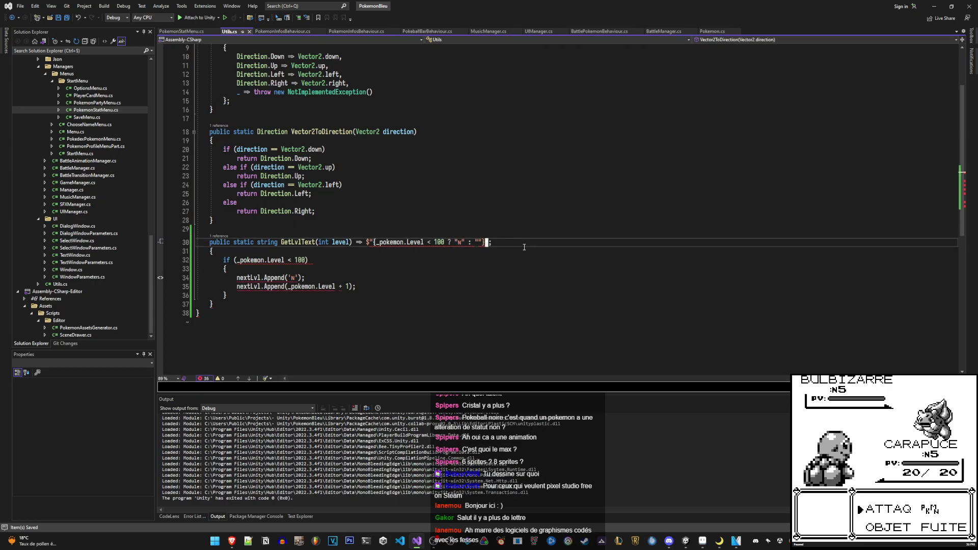
pyautogui.press('j')
pyautogui.press('k')
pyautogui.press('b')
pyautogui.press('b')
pyautogui.press('b')
pyautogui.press('b')
pyautogui.press('b')
pyautogui.press('b')
pyautogui.press('b')
pyautogui.press('b')
pyautogui.press('h')
pyautogui.press('x')
pyautogui.press('X')
pyautogui.press('X')
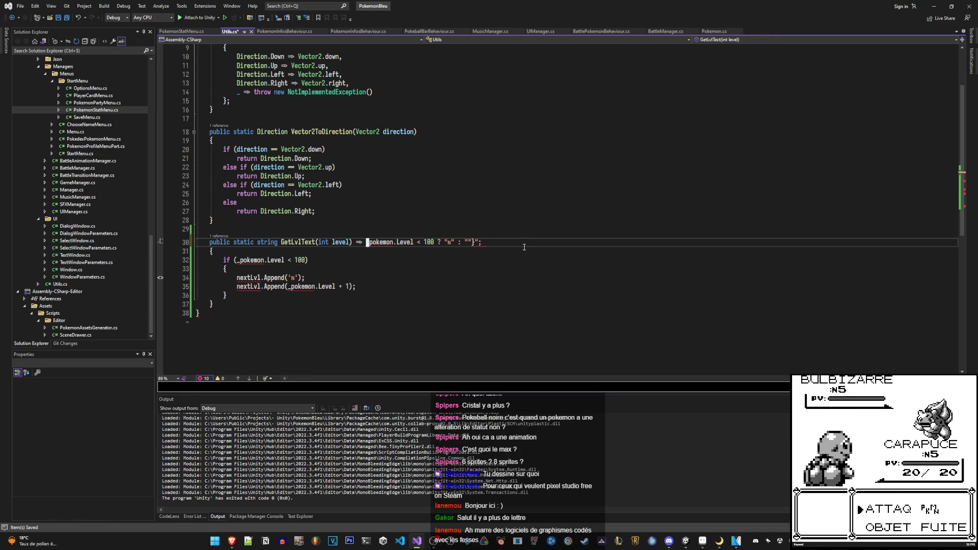
pyautogui.press('l')
pyautogui.press('l')
pyautogui.press('l')
pyautogui.press('l')
pyautogui.press('l')
pyautogui.press('l')
pyautogui.press('h')
pyautogui.press('h')
pyautogui.press('h')
pyautogui.press('h')
pyautogui.press('h')
pyautogui.press('h')
pyautogui.write('ciW')
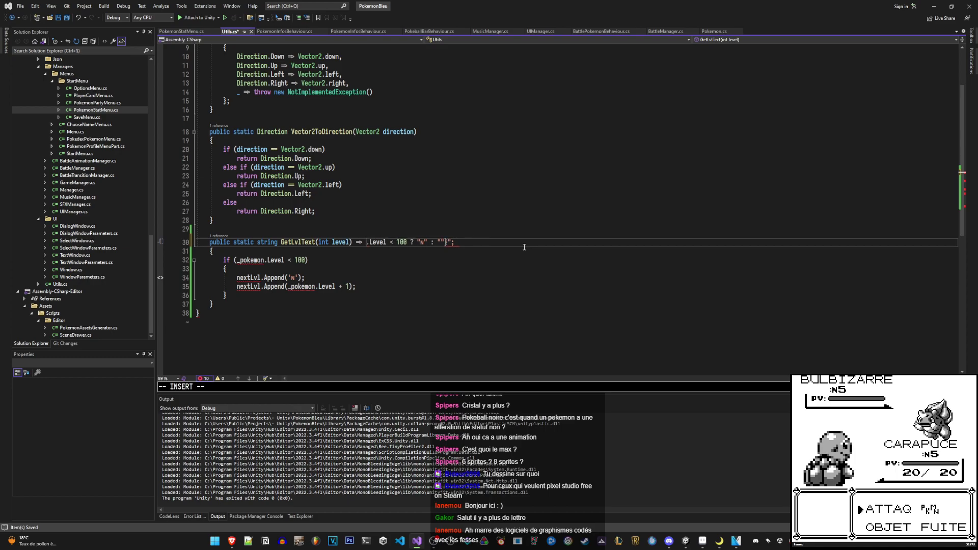
pyautogui.write('level')
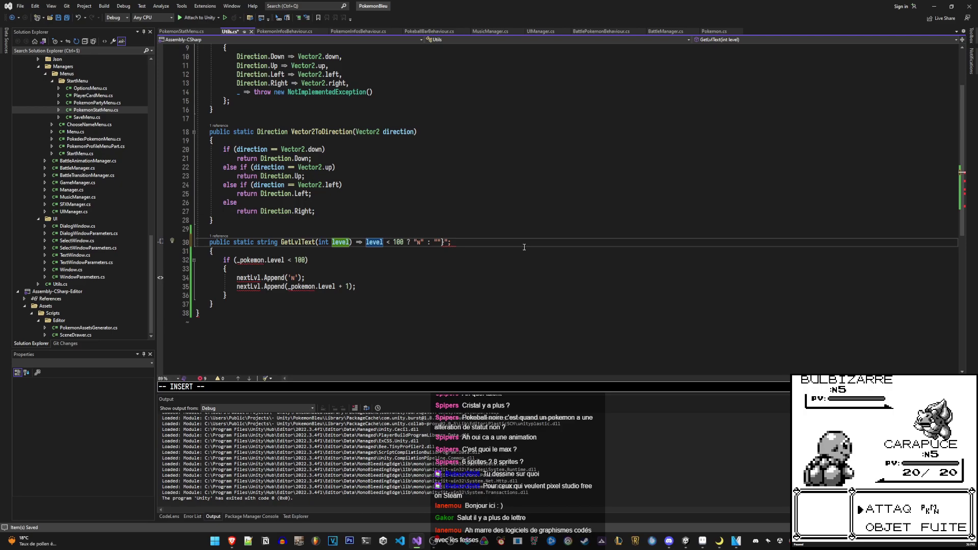
# Wrap the level check in parentheses, append level.ToString();, and save Utils.cs
pyautogui.hotkey('ctrl', 'Left')
pyautogui.write('(')
pyautogui.press('End')
pyautogui.press('BackSpace')
pyautogui.press('BackSpace')
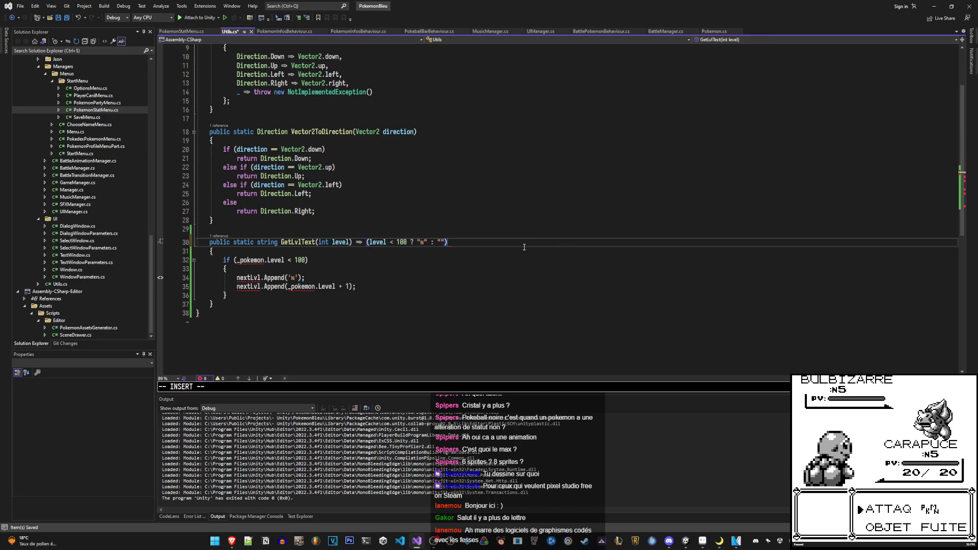
pyautogui.write(')')
pyautogui.press('Left')
pyautogui.press('Left')
pyautogui.press('Left')
pyautogui.write('"')
pyautogui.press('End')
pyautogui.write('level.ToString();')
pyautogui.press('Escape')
pyautogui.hotkey('ctrl', 's')
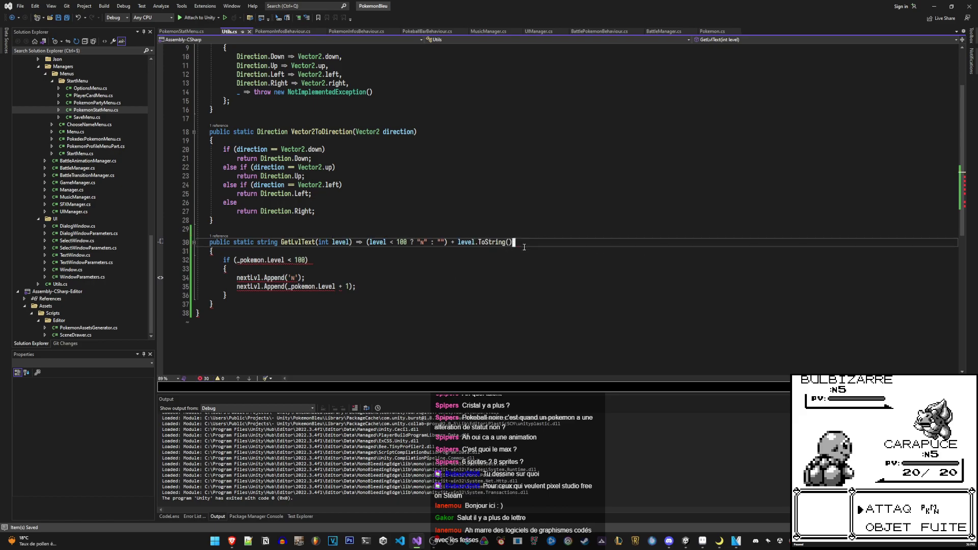
# Delete the old GetLvlText method body on lines 31–38
pyautogui.press('j')
pyautogui.hotkey('shift', 'v')
pyautogui.press('j')
pyautogui.press('j')
pyautogui.press('j')
pyautogui.press('j')
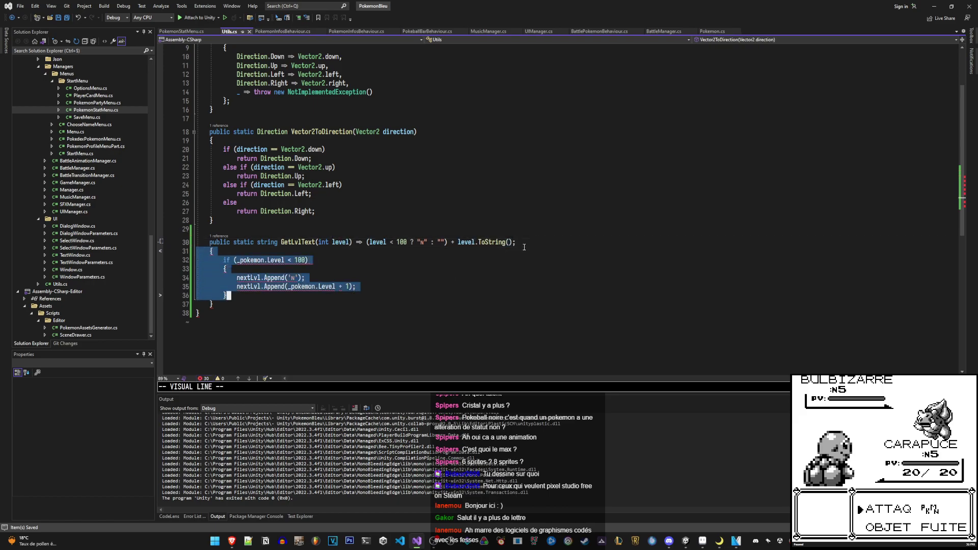
pyautogui.press('j')
pyautogui.press('j')
pyautogui.press('j')
pyautogui.press('d')
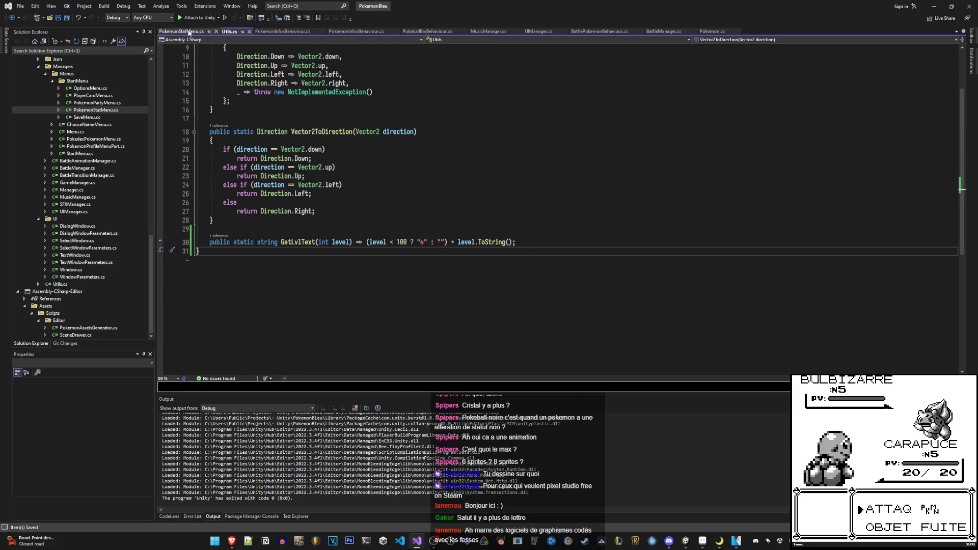
# In PokemonStatMenu.cs, delete the StringBuilder nextLvl line, make the level check < 100, and save
pyautogui.hotkey('ctrl', 'Tab')
pyautogui.scroll(2, 410, 207)
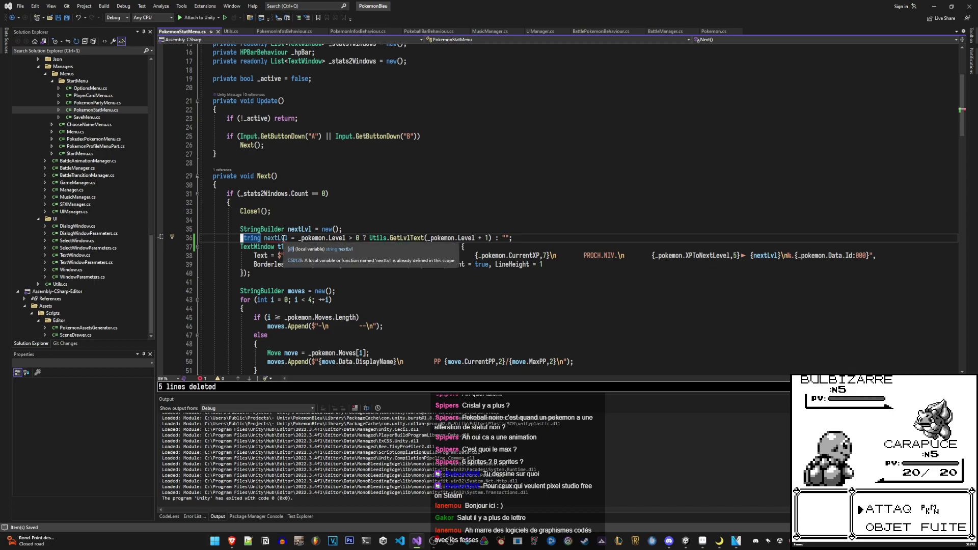
pyautogui.click(351, 230)
pyautogui.hotkey('ctrl', 'x')
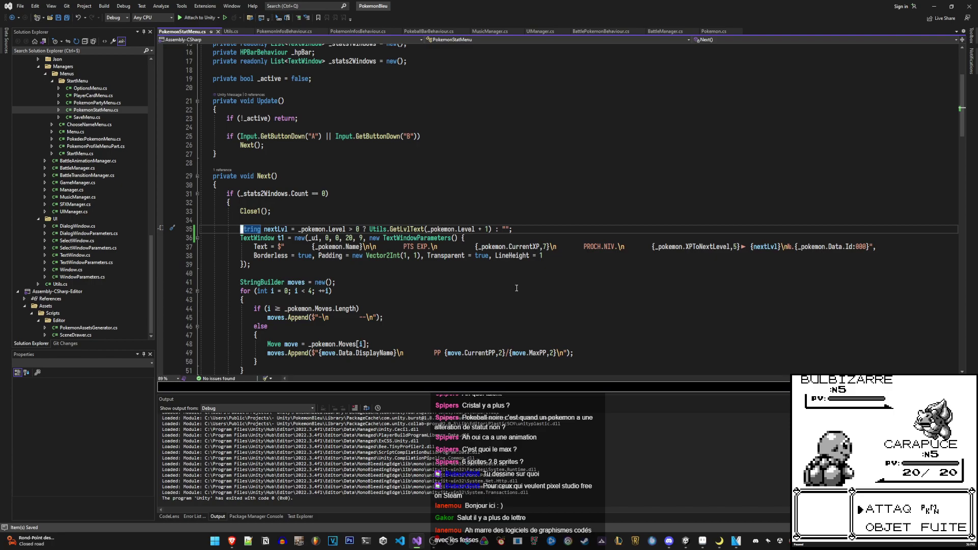
pyautogui.click(351, 230)
pyautogui.write('< ')
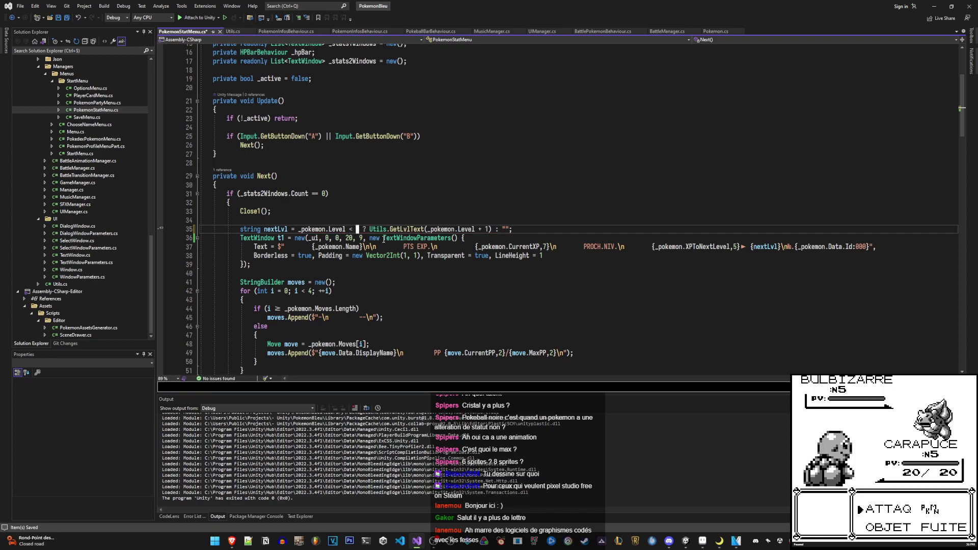
pyautogui.write('10')
pyautogui.hotkey('ctrl', 's')
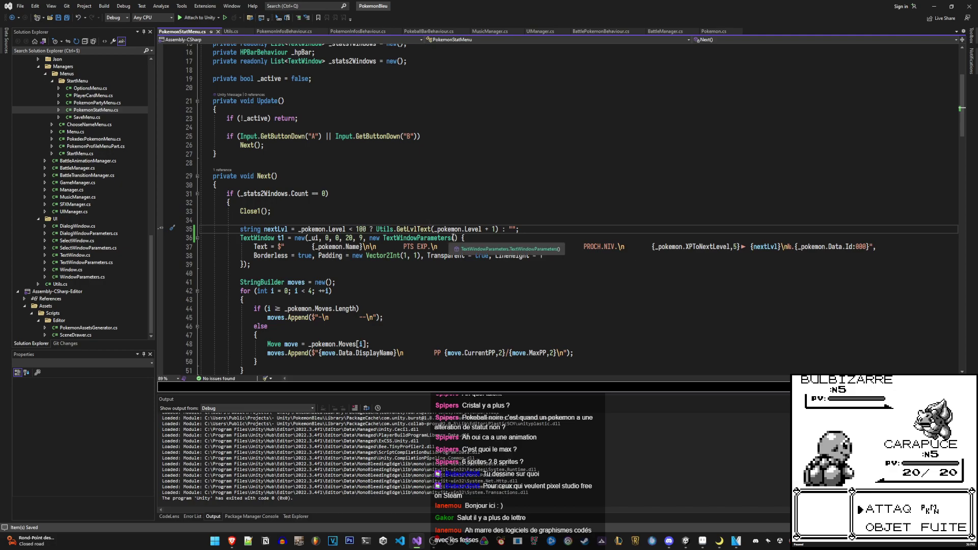
# Scroll down to the status TODO in Open()
pyautogui.scroll(-5, 453, 239)
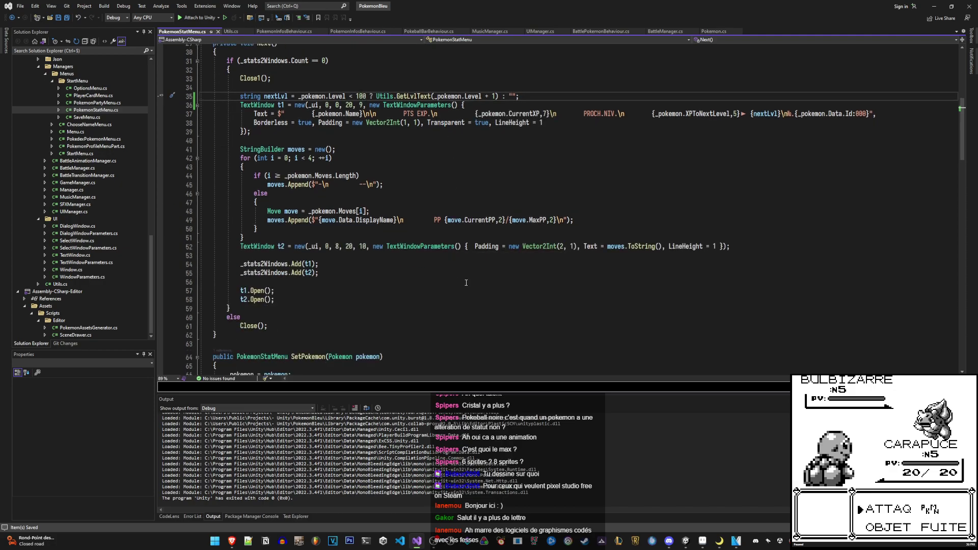
pyautogui.scroll(-5, 466, 282)
pyautogui.scroll(-5, 465, 281)
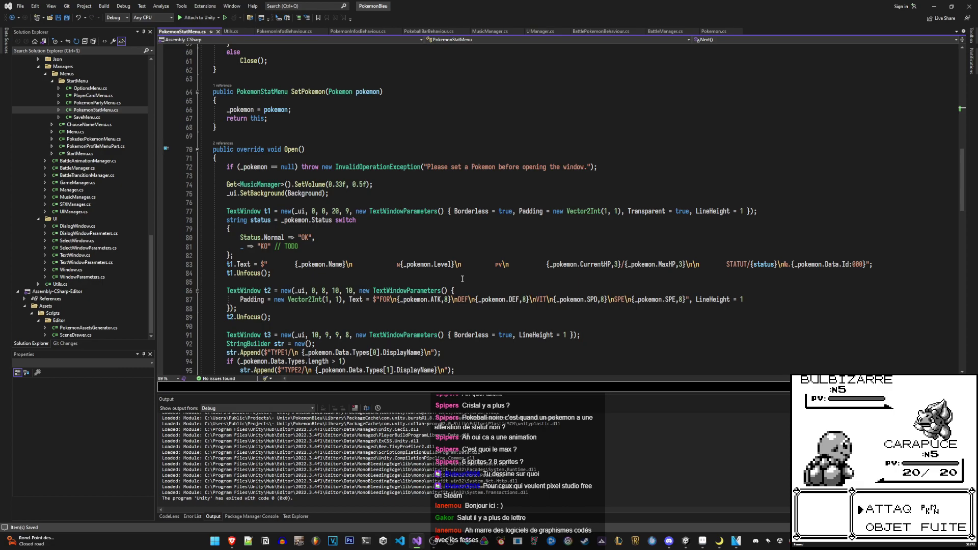
pyautogui.click(341, 243)
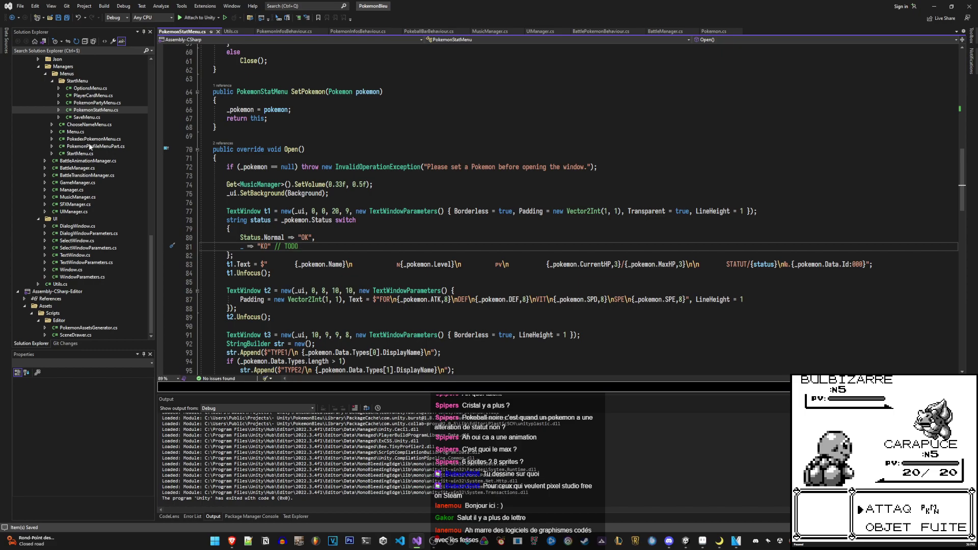
# Open PokemonPartyMenu.cs and go to the level Append on line 66
pyautogui.doubleClick(97, 102)
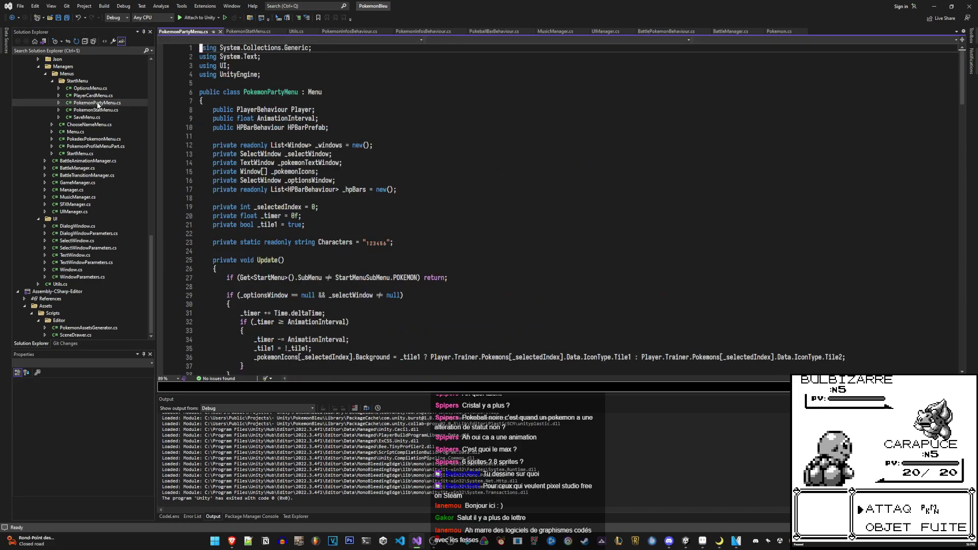
pyautogui.scroll(-7, 381, 275)
pyautogui.scroll(-8, 377, 272)
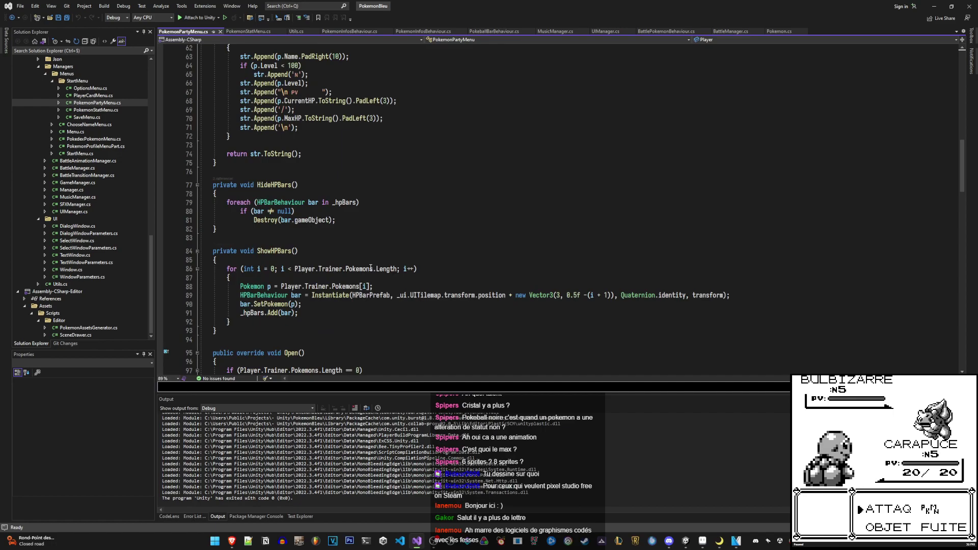
pyautogui.scroll(6, 369, 266)
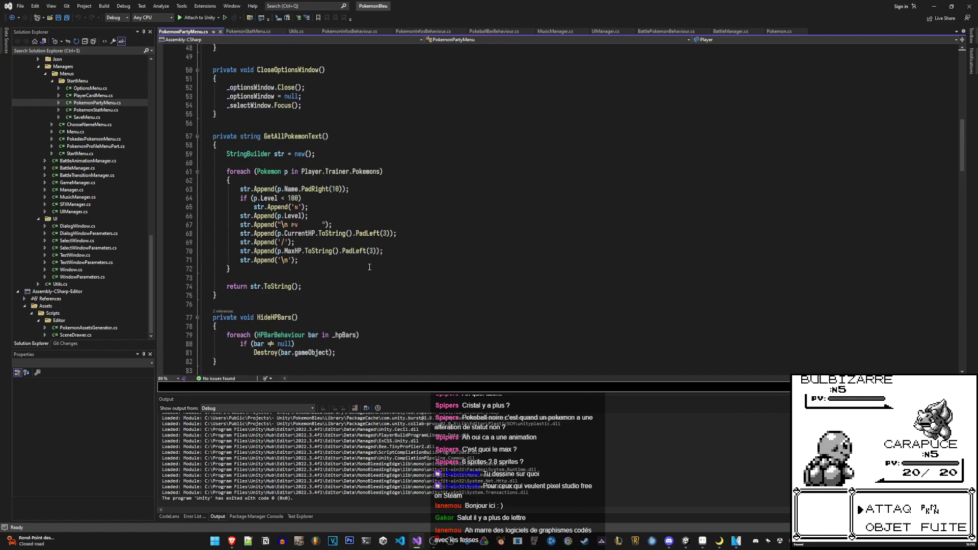
pyautogui.click(285, 216)
# Wrap the level in a Utils.GetLvlText call and save PokemonPartyMenu.cs
pyautogui.press('h')
pyautogui.press('h')
pyautogui.write('i')
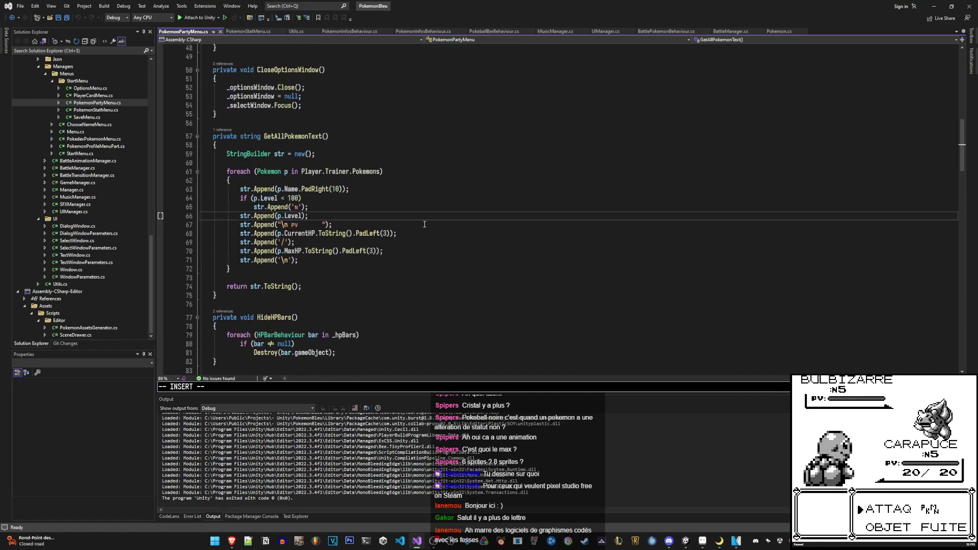
pyautogui.write('Utils.Get(')
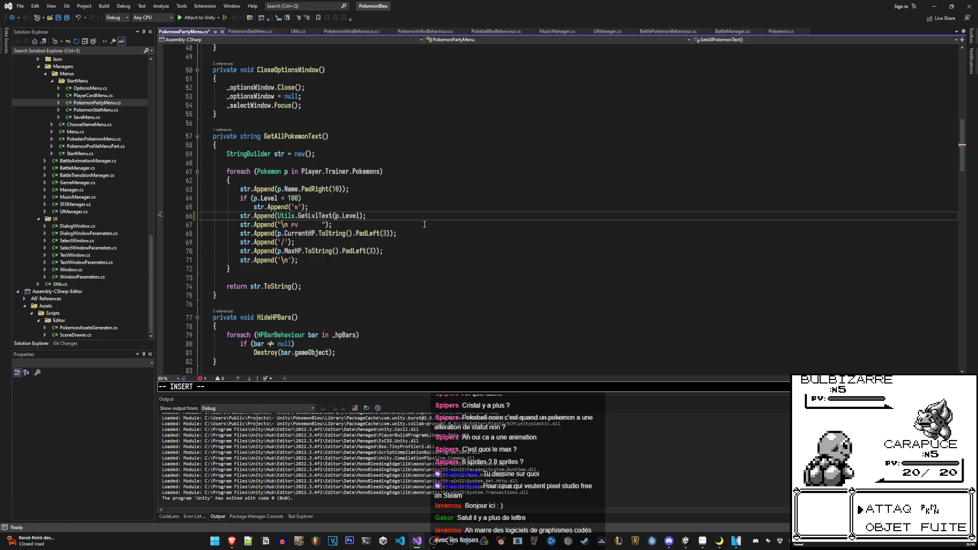
pyautogui.write(')')
pyautogui.press('Escape')
pyautogui.hotkey('ctrl', 's')
pyautogui.press('k')
# Delete the old N-prefix and level-below-100 lines in the loop
pyautogui.hotkey('shift', 'v')
pyautogui.press('k')
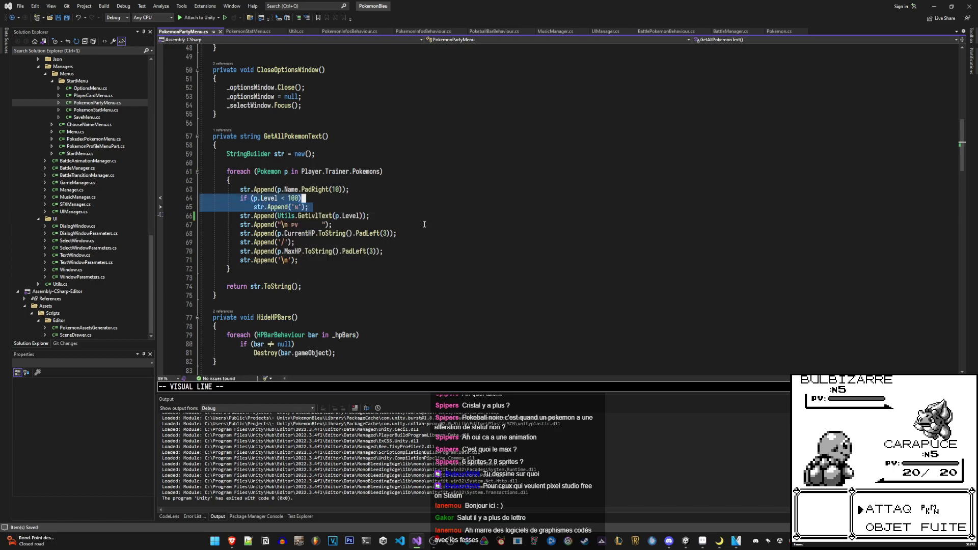
pyautogui.press('d')
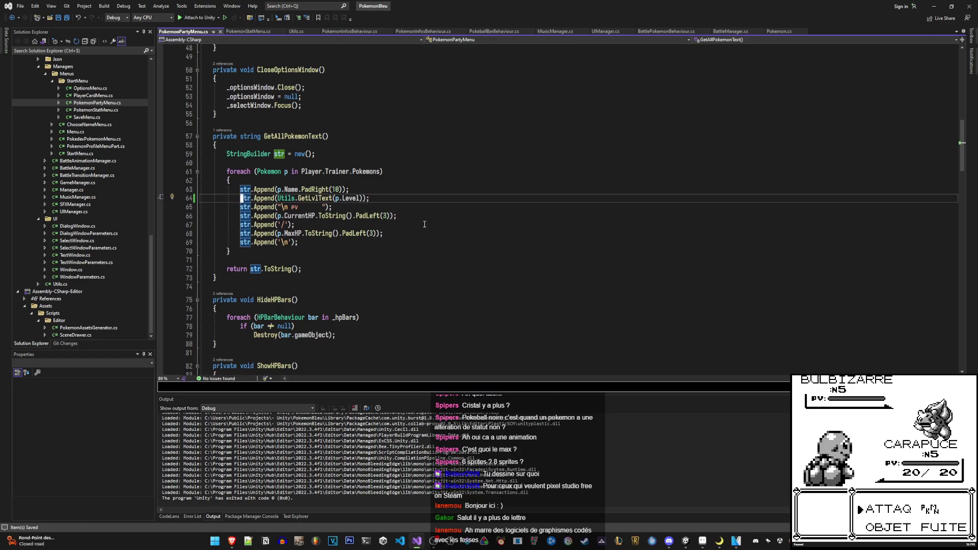
pyautogui.press('k')
# Add a new interpolated str.Append line starting with p.Name.PadRight(10)
pyautogui.write('k')
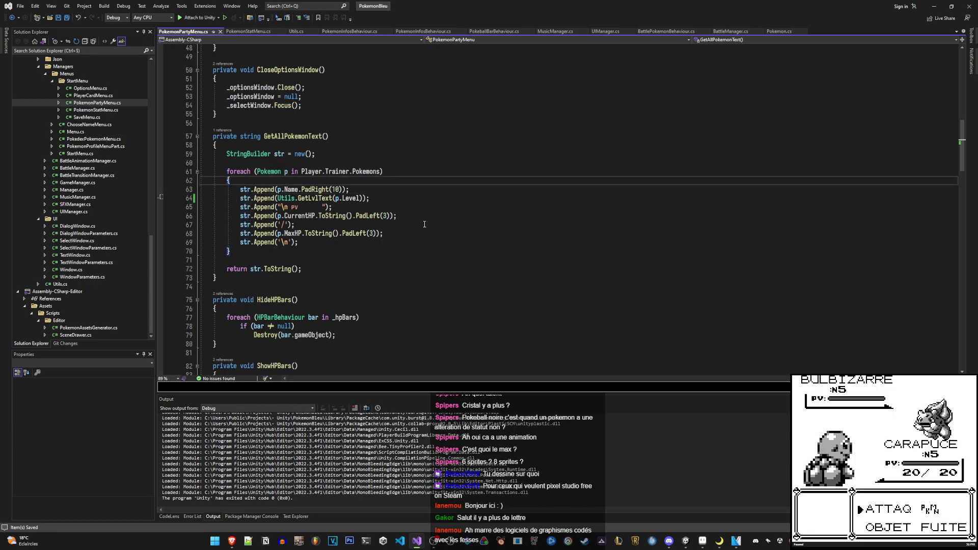
pyautogui.write('ostr.Ape')
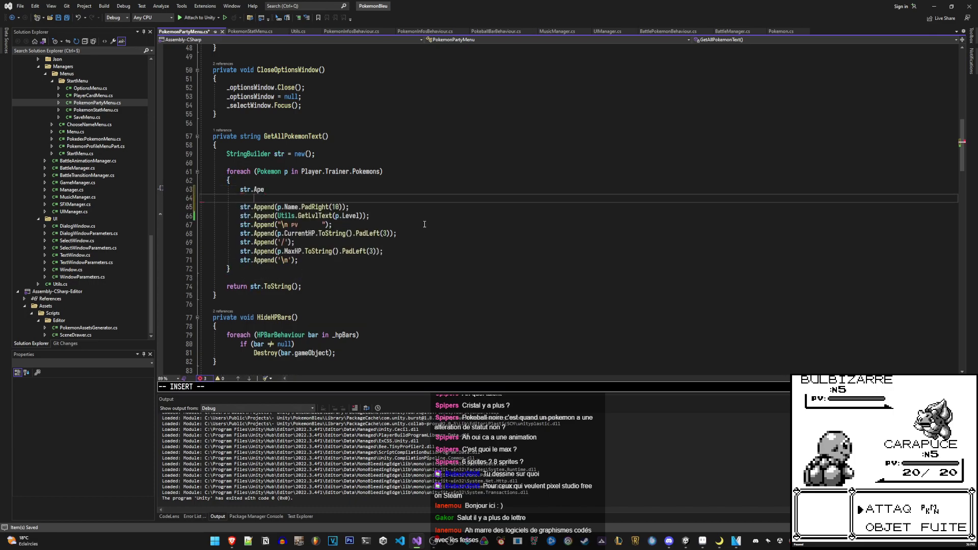
pyautogui.write('nd')
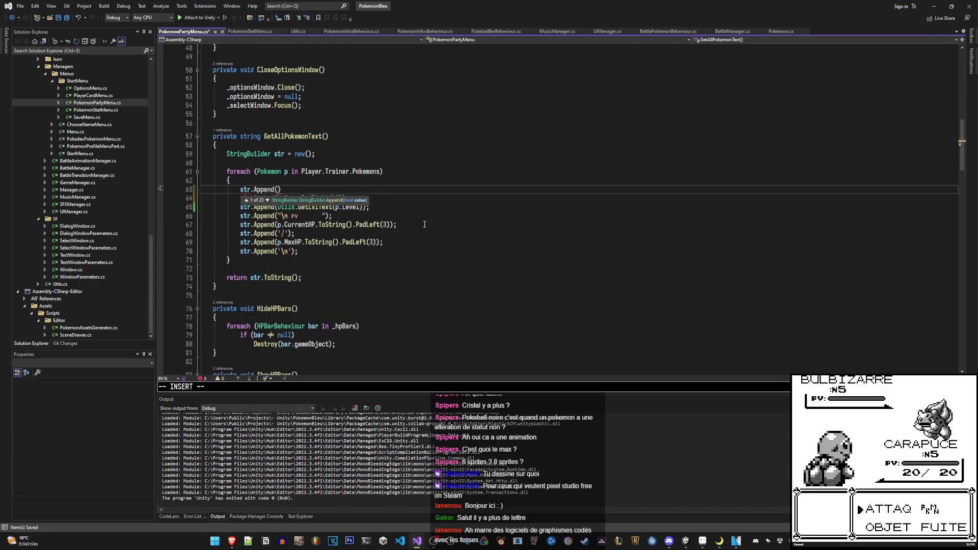
pyautogui.write('("i$')
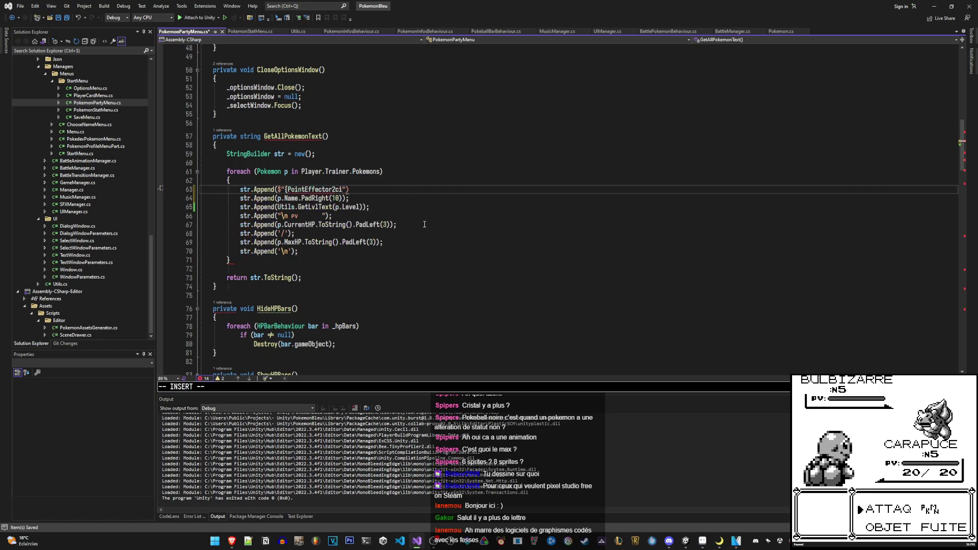
pyautogui.press('Escape')
pyautogui.write('i{p')
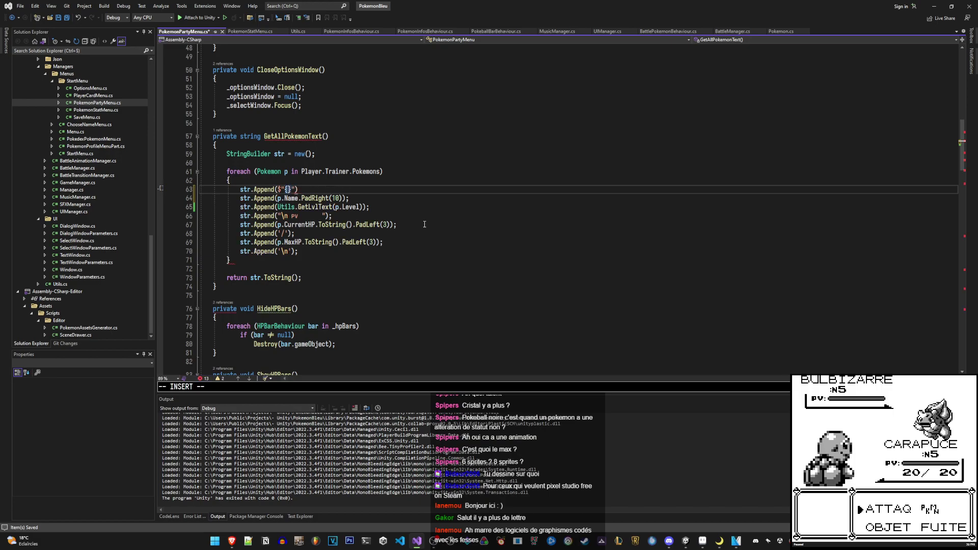
pyautogui.write('.Name')
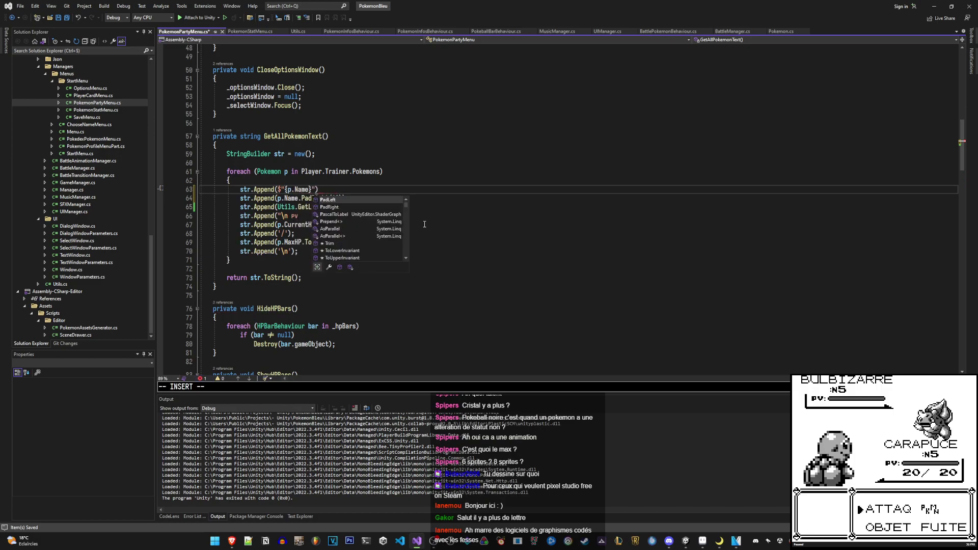
pyautogui.write(',')
pyautogui.press('BackSpace')
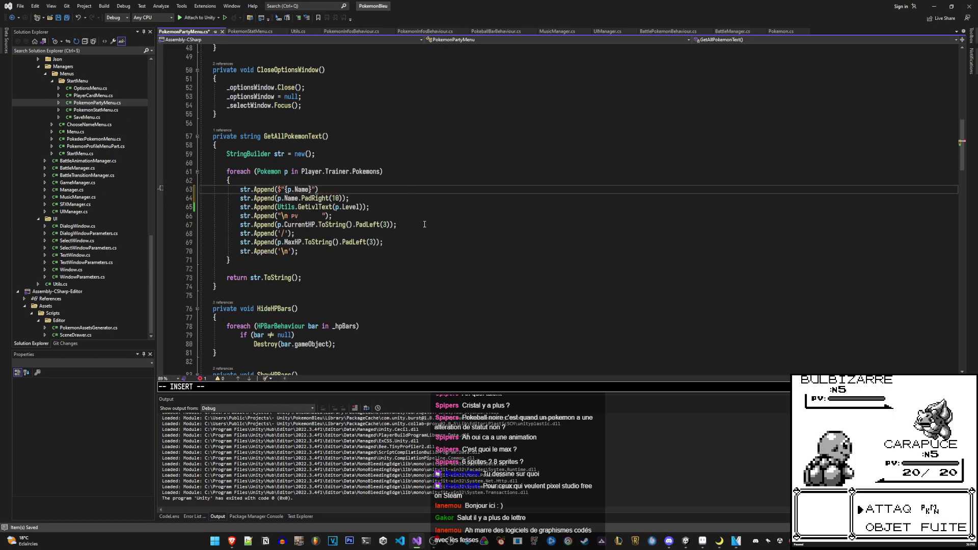
pyautogui.write('.Pad')
pyautogui.press('Tab')
pyautogui.press('BackSpace')
pyautogui.press('BackSpace')
pyautogui.press('BackSpace')
pyautogui.write('Right(1')
pyautogui.press('Escape')
pyautogui.write('a0)')
pyautogui.press('Escape')
# Apply the simplify string interpolation quick fix on line 63
pyautogui.hotkey('ctrl', 's')
pyautogui.hotkey('ctrl', '.')
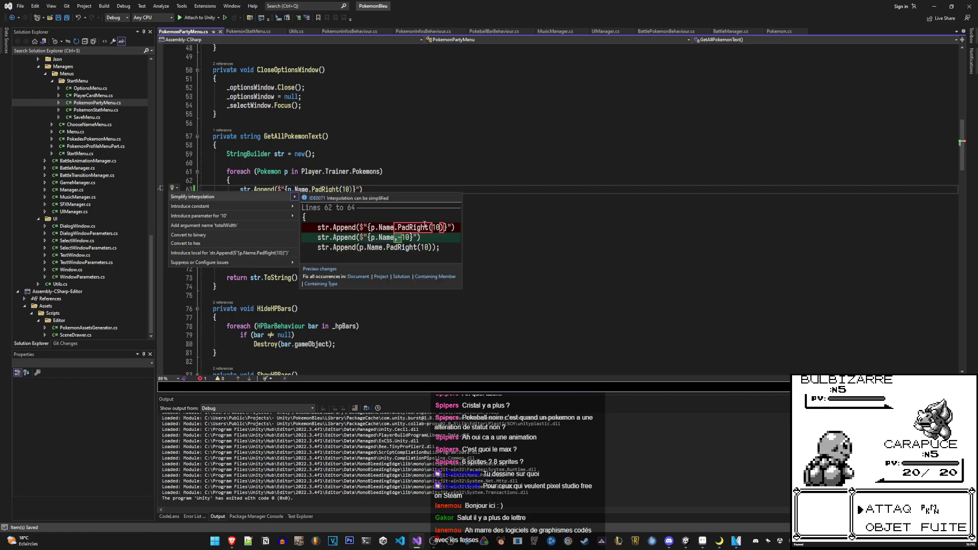
pyautogui.press('Return')
pyautogui.press('a')
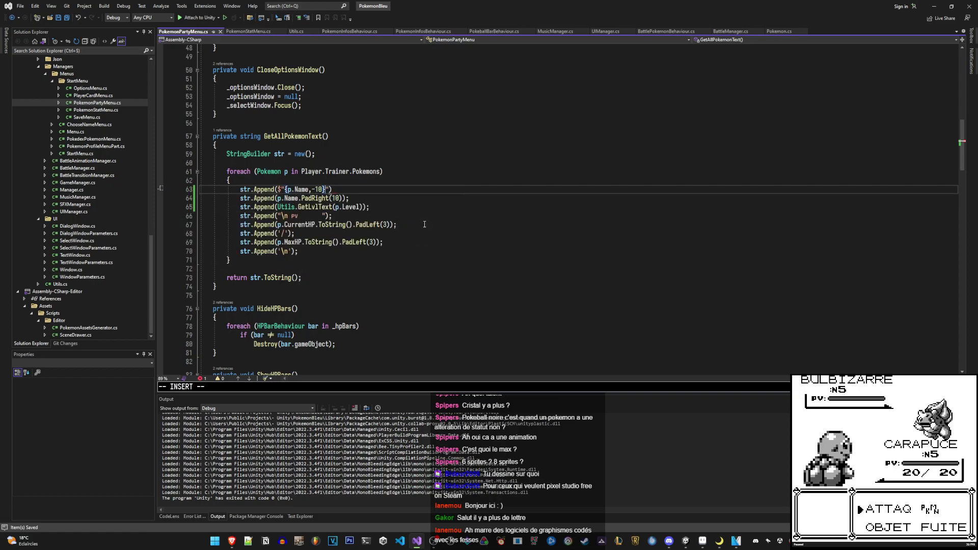
# Add {Utils.GetLvlText(p.Level)} to the interpolated string and save
pyautogui.write('{Utils.')
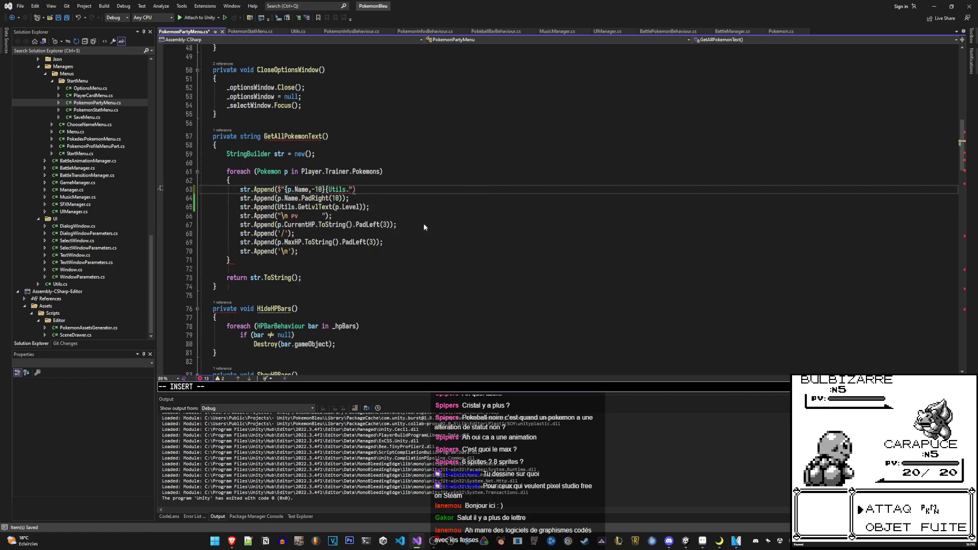
pyautogui.write('GetLvlText(p.Leevel')
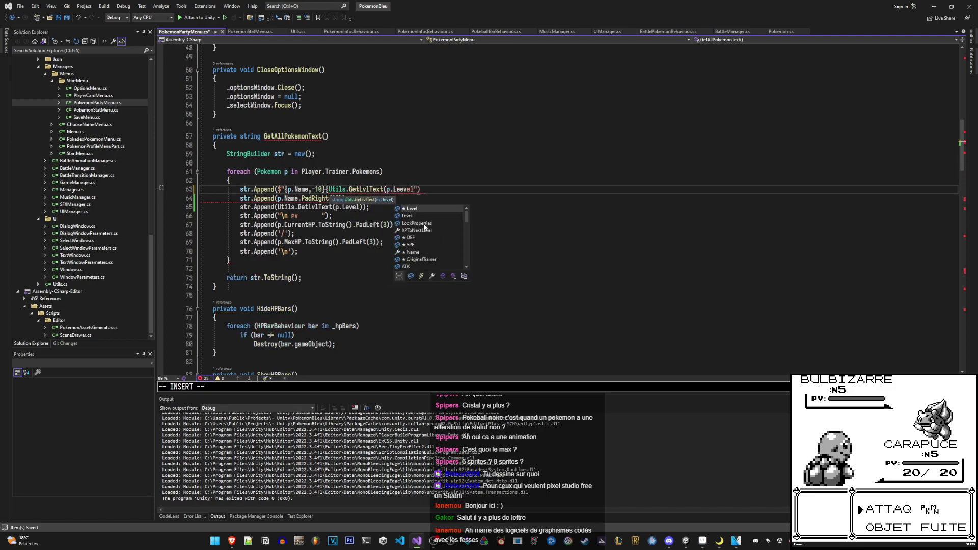
pyautogui.press('BackSpace')
pyautogui.press('BackSpace')
pyautogui.press('BackSpace')
pyautogui.write('vel')
pyautogui.press('Escape')
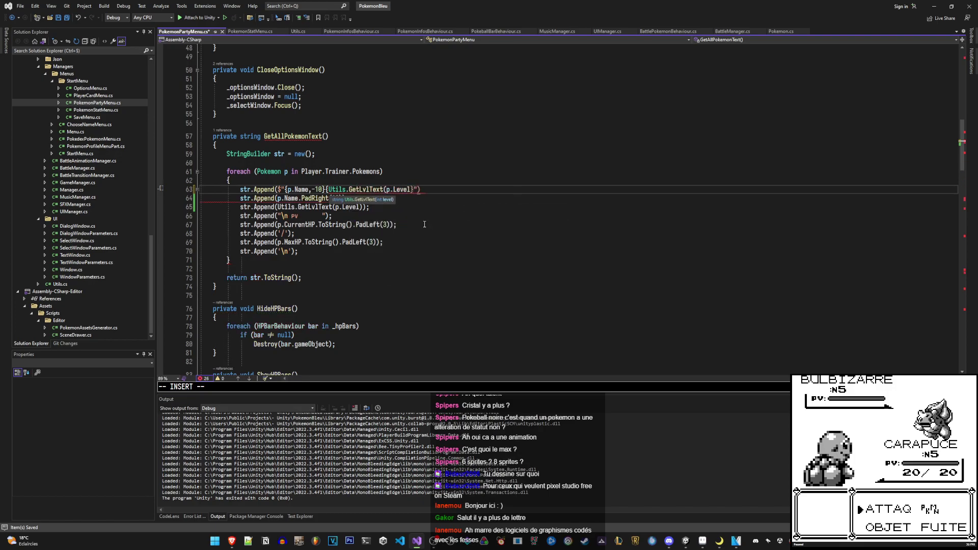
pyautogui.press('Escape')
pyautogui.hotkey('ctrl', 's')
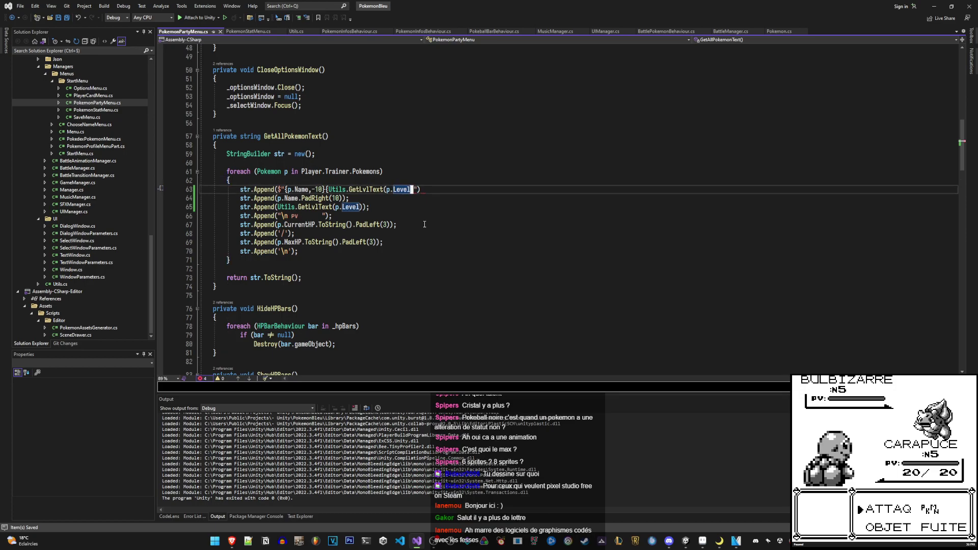
# Paste the PV label text before line 63's closing quote
pyautogui.press('l')
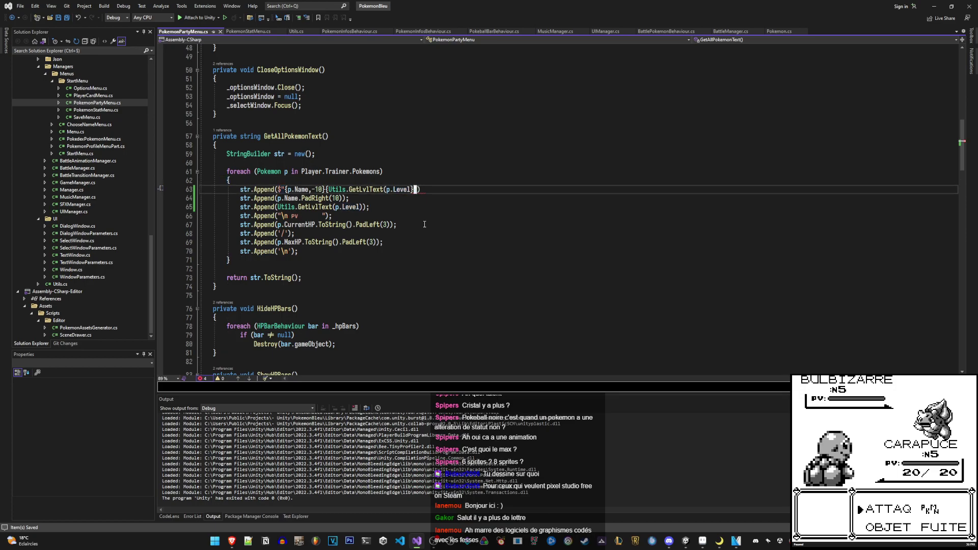
pyautogui.press('i')
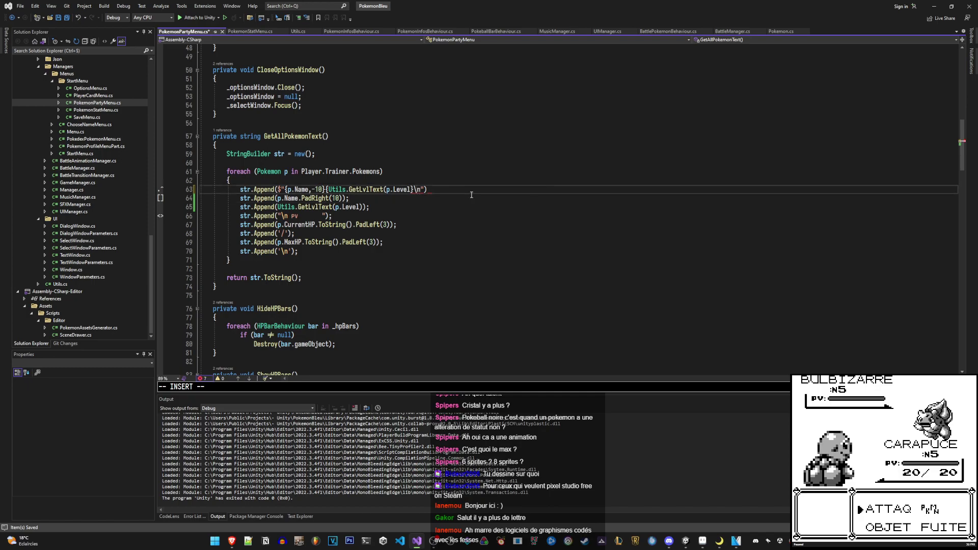
pyautogui.hotkey('ctrl', 'v')
pyautogui.press('Escape')
# Remove the stray backslashes and quote from the pasted text and close the GetLvlText call
pyautogui.press('b')
pyautogui.press('b')
pyautogui.press('b')
pyautogui.press('x')
pyautogui.press('w')
pyautogui.press('w')
pyautogui.press('w')
pyautogui.press('l')
pyautogui.press('x')
pyautogui.press('x')
pyautogui.press('b')
pyautogui.press('b')
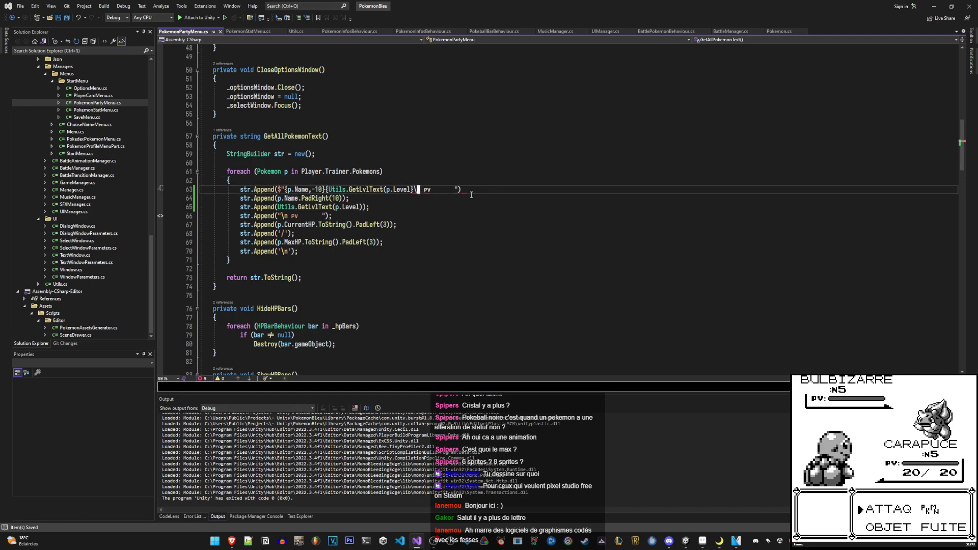
pyautogui.press('i')
pyautogui.write(')')
pyautogui.press('Escape')
# Insert {p.CurrentHP,3} into the line and save
pyautogui.press('l')
pyautogui.press('l')
pyautogui.press('l')
pyautogui.press('l')
pyautogui.press('l')
pyautogui.press('l')
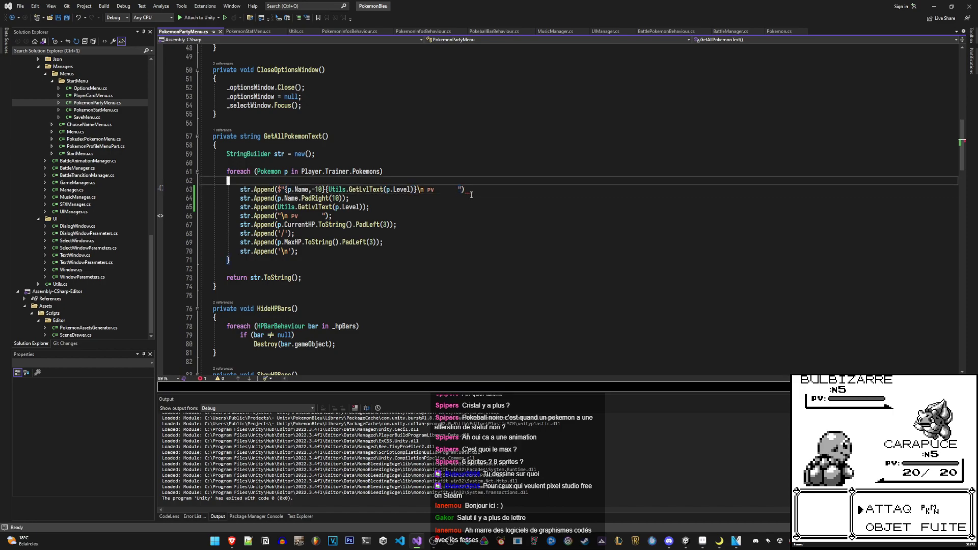
pyautogui.write('i')
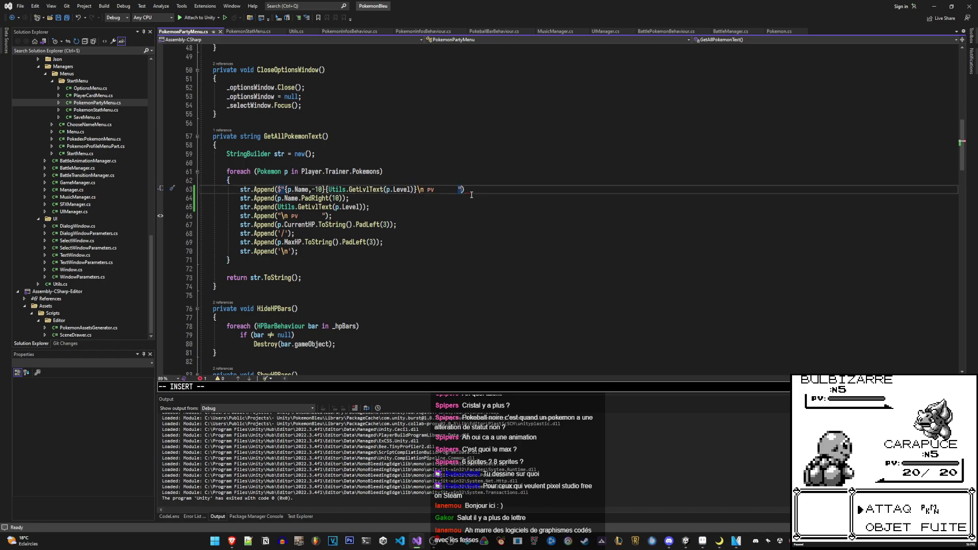
pyautogui.write('{o')
pyautogui.press('BackSpace')
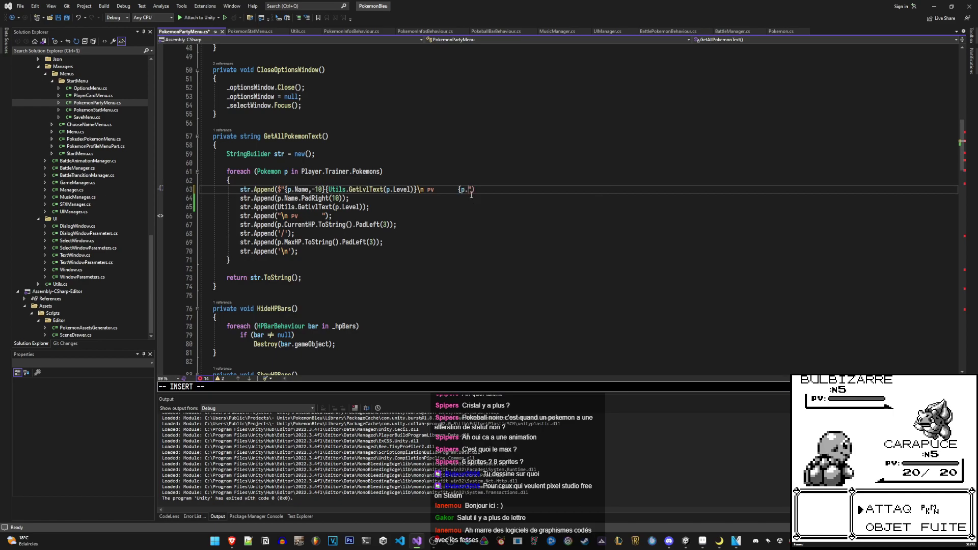
pyautogui.write('p.CurrentHP,')
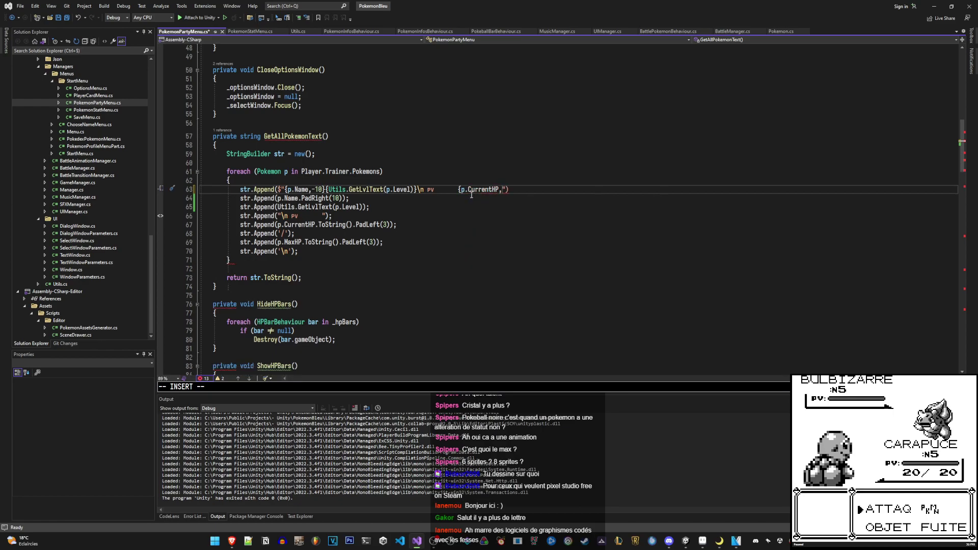
pyautogui.write('3}')
pyautogui.press('Escape')
pyautogui.hotkey('ctrl', 's')
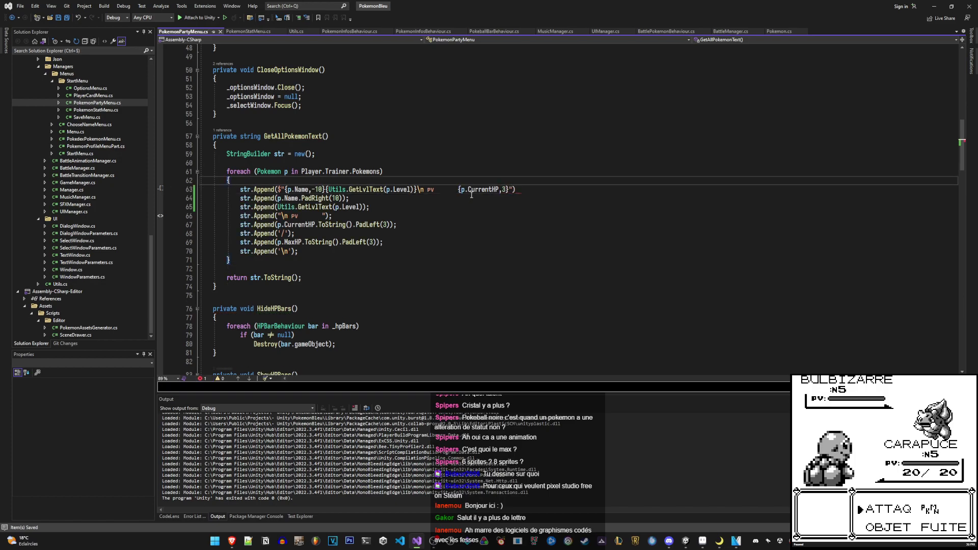
# Append /{p.MaxHP,3} after the current HP and save with :w
pyautogui.press('j')
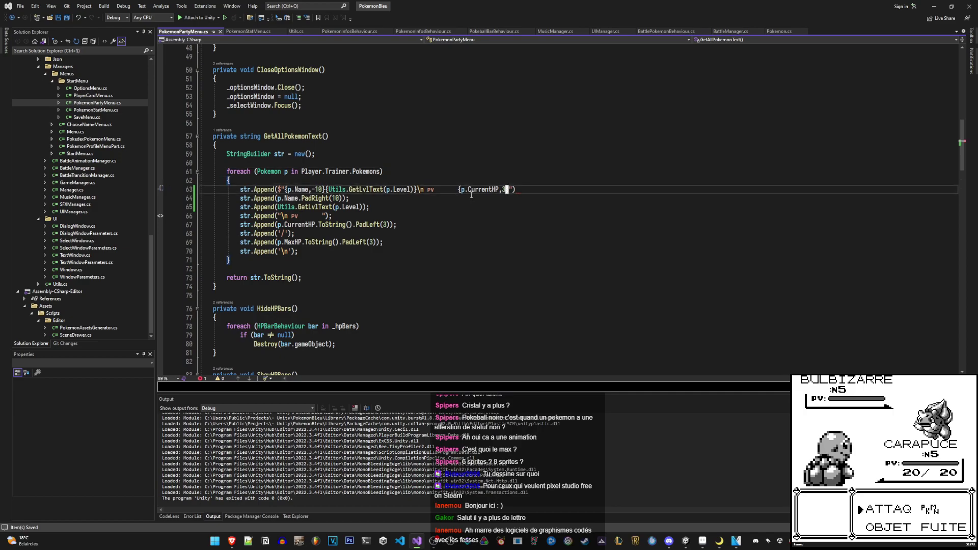
pyautogui.write('a{')
pyautogui.press('BackSpace')
pyautogui.write('/')
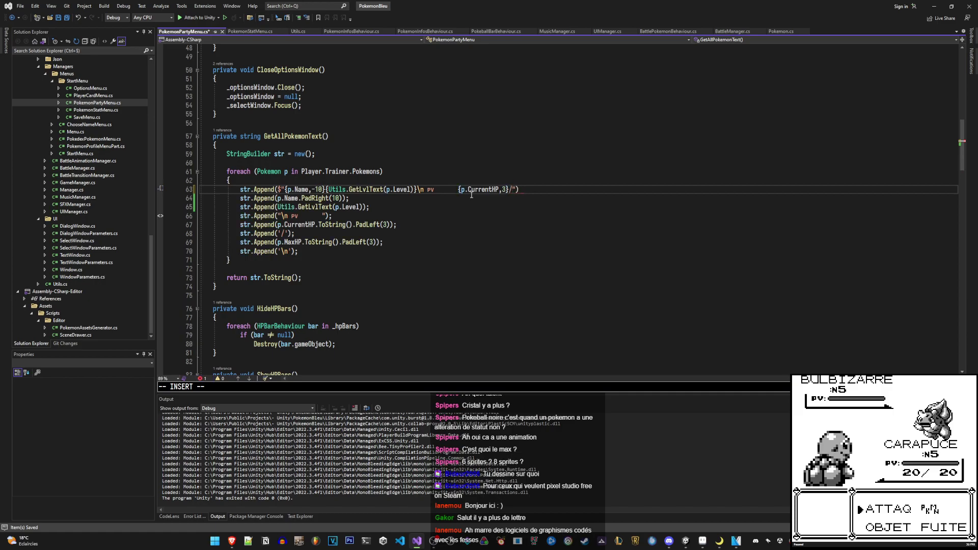
pyautogui.write('{p.MaxHP,')
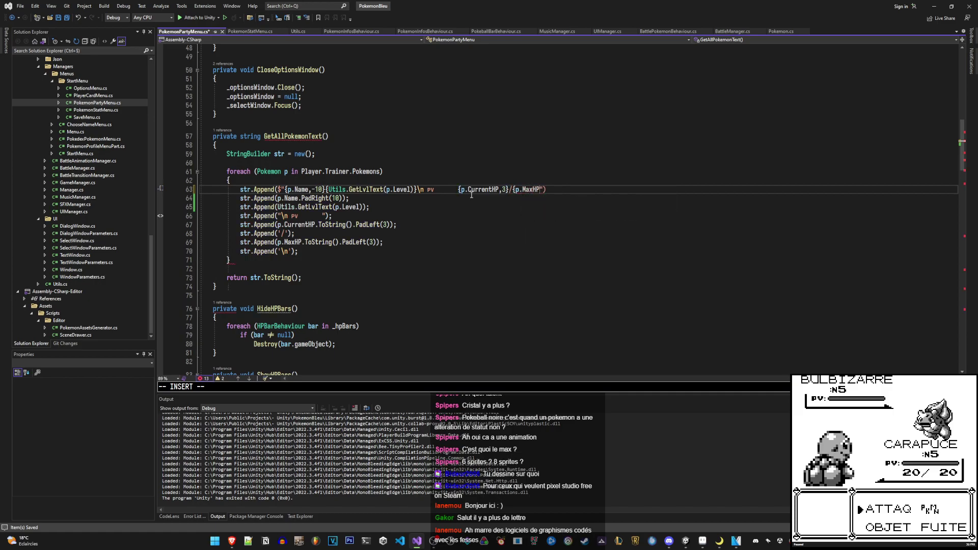
pyautogui.write('3}')
pyautogui.press('Escape')
pyautogui.write(':w')
pyautogui.press('Return')
# Delete the old Append lines and the foreach braces below line 63
pyautogui.press('j')
pyautogui.press('V')
pyautogui.press('j')
pyautogui.press('j')
pyautogui.press('j')
pyautogui.press('j')
pyautogui.press('j')
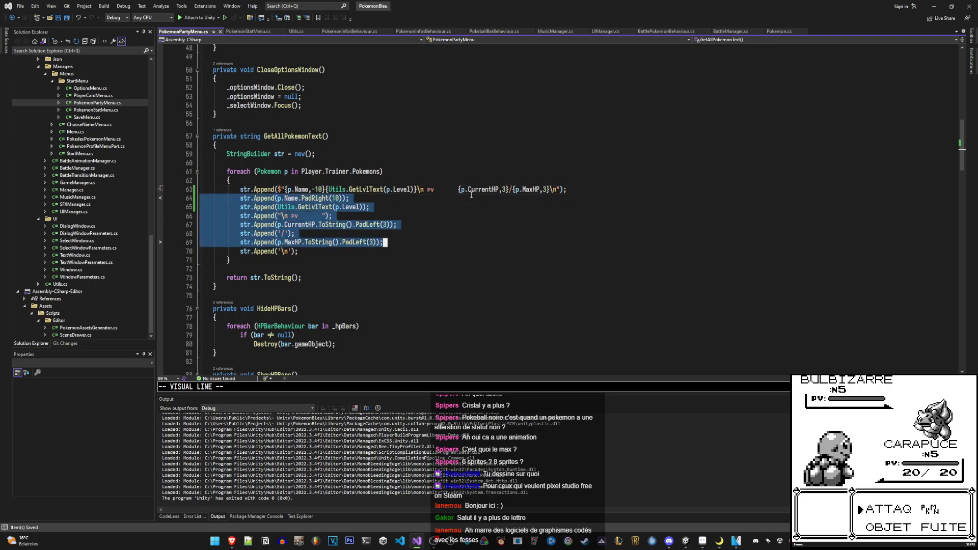
pyautogui.press('j')
pyautogui.press('d')
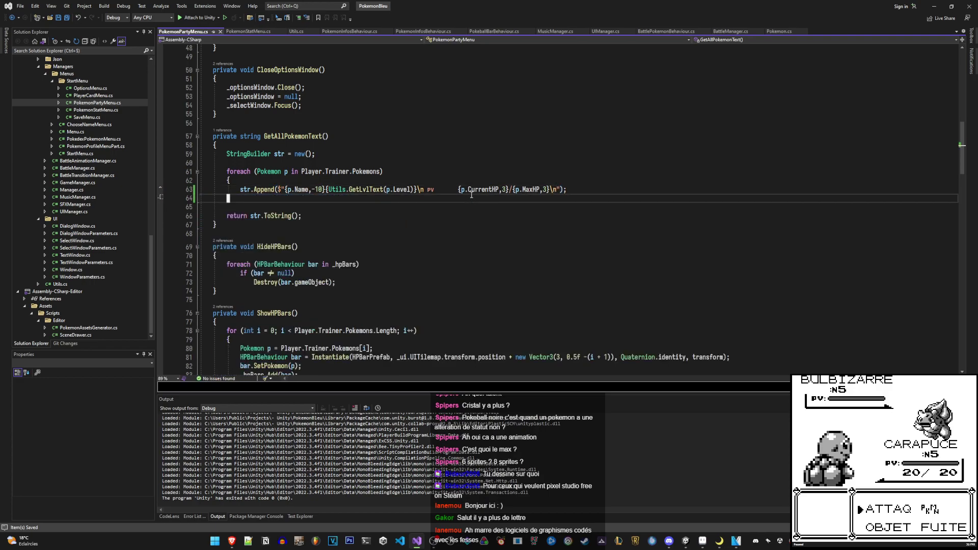
pyautogui.press('k')
pyautogui.press('k')
pyautogui.press('d')
pyautogui.press('d')
# Remove the leftover empty lines in the loop and save with :w
pyautogui.press('j')
pyautogui.press('d')
pyautogui.press('d')
pyautogui.write(':w')
pyautogui.press('Return')
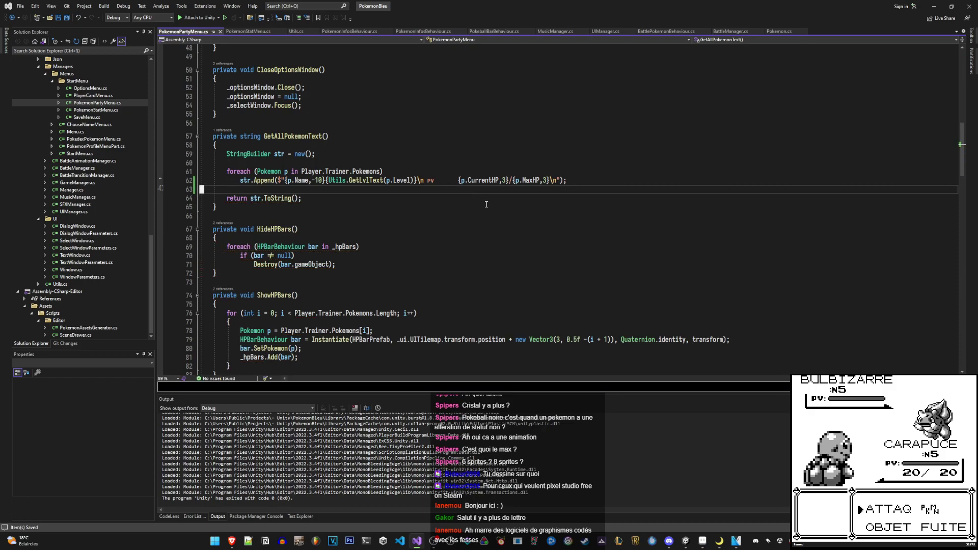
pyautogui.scroll(-5, 495, 200)
pyautogui.scroll(-5, 489, 199)
pyautogui.scroll(-1, 474, 191)
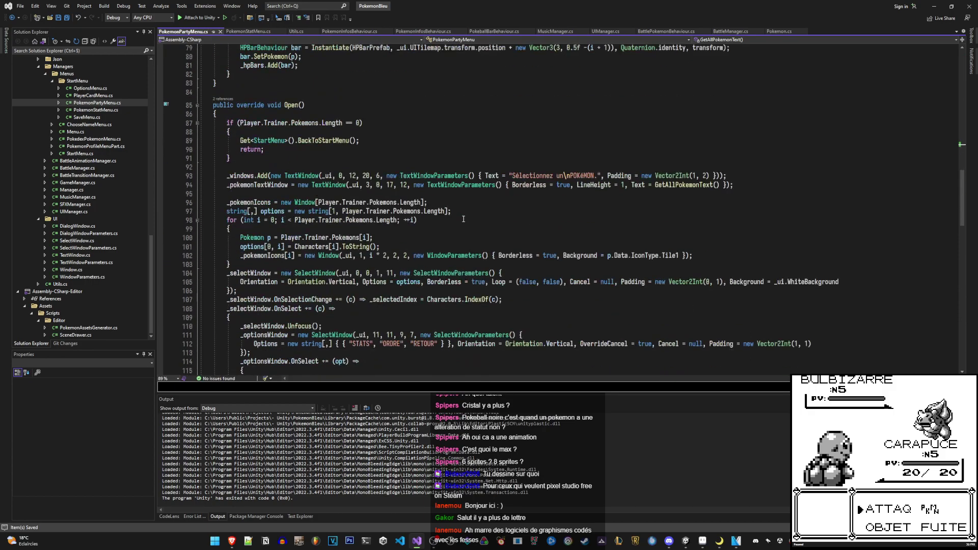
pyautogui.scroll(-7, 459, 186)
# In PokemonInfosBehaviour.cs, add {Utils.GetLvlText(_pokemon.Level)} to line 31's info text
pyautogui.click(248, 32)
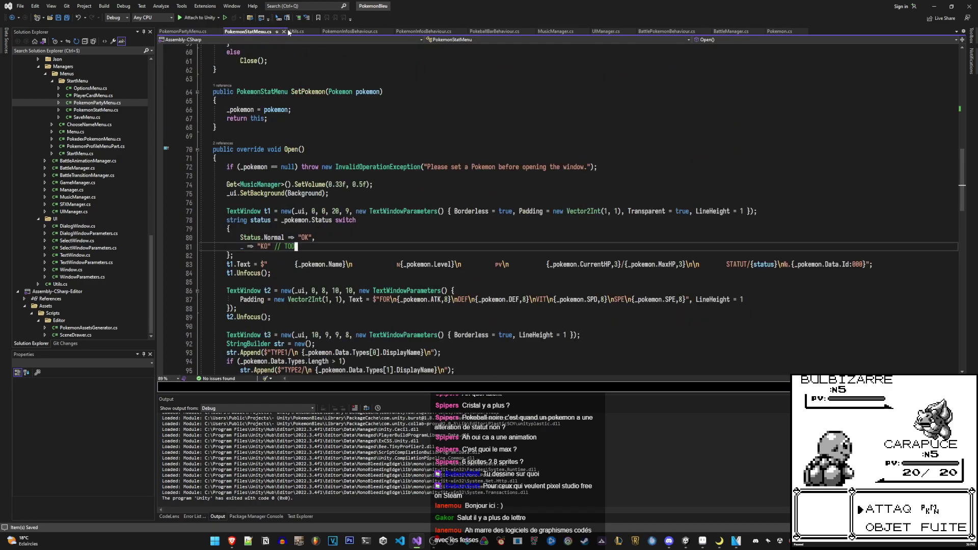
pyautogui.click(296, 31)
pyautogui.click(349, 31)
pyautogui.click(350, 256)
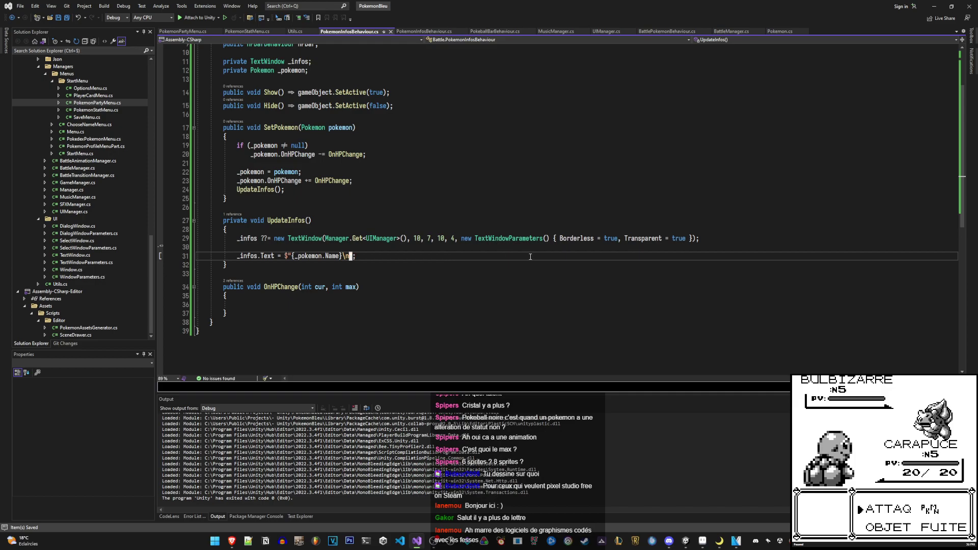
pyautogui.press('i')
pyautogui.write('{')
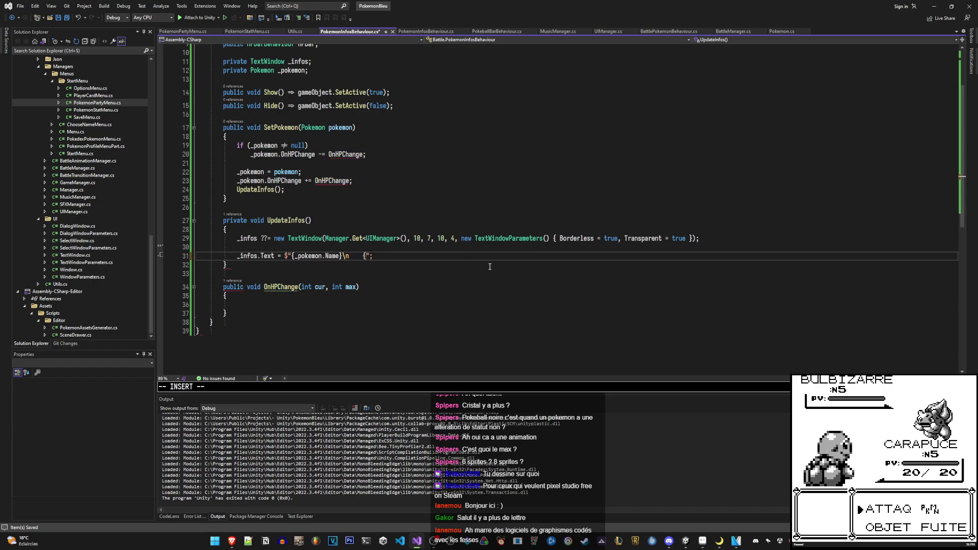
pyautogui.write('Utils.GetLvlText(')
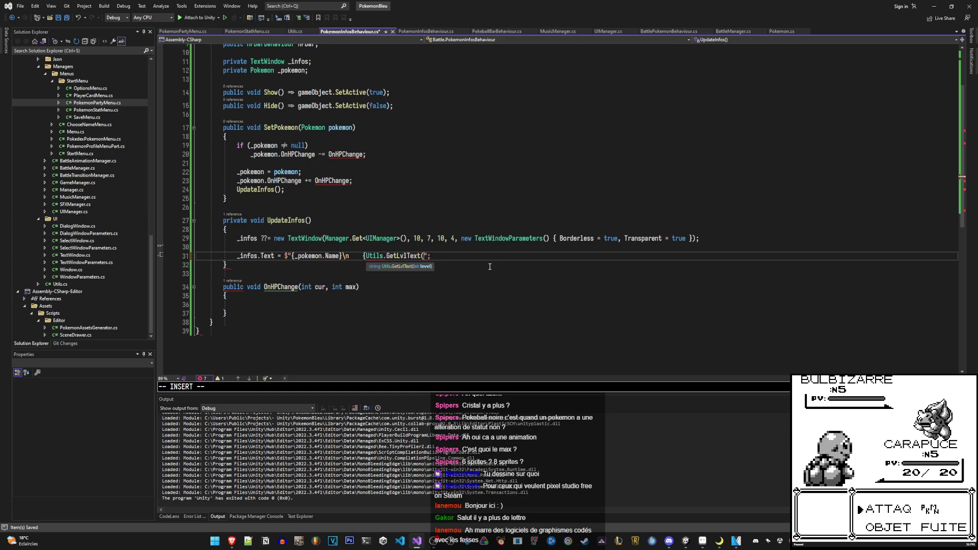
pyautogui.write('_pokmone')
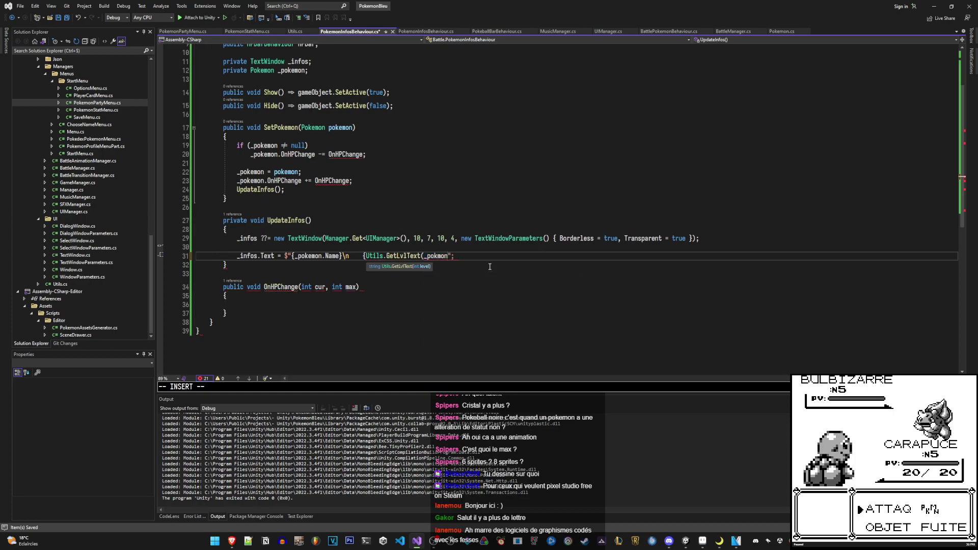
pyautogui.press('BackSpace')
pyautogui.press('BackSpace')
pyautogui.press('BackSpace')
pyautogui.write('emon.Le')
pyautogui.press('Tab')
pyautogui.write(')')
pyautogui.write('}\\n')
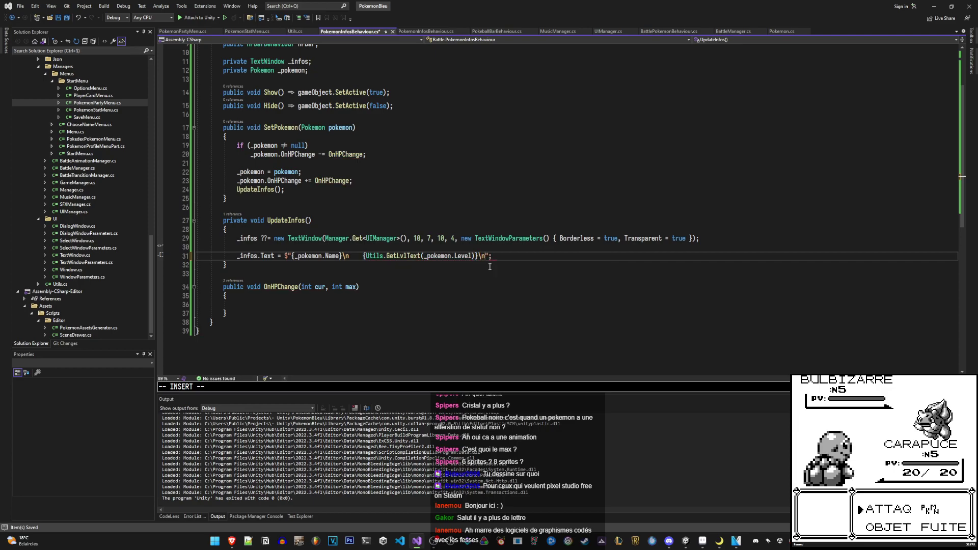
pyautogui.press('Escape')
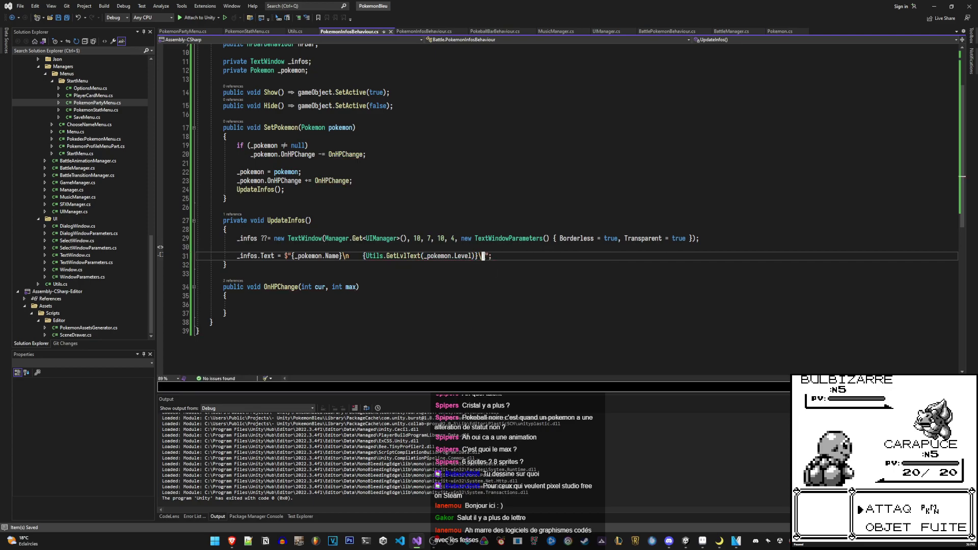
# Copy the PV and current/max HP text from PokemonStatMenu.cs line 83 into the info text, then save
pyautogui.click(240, 31)
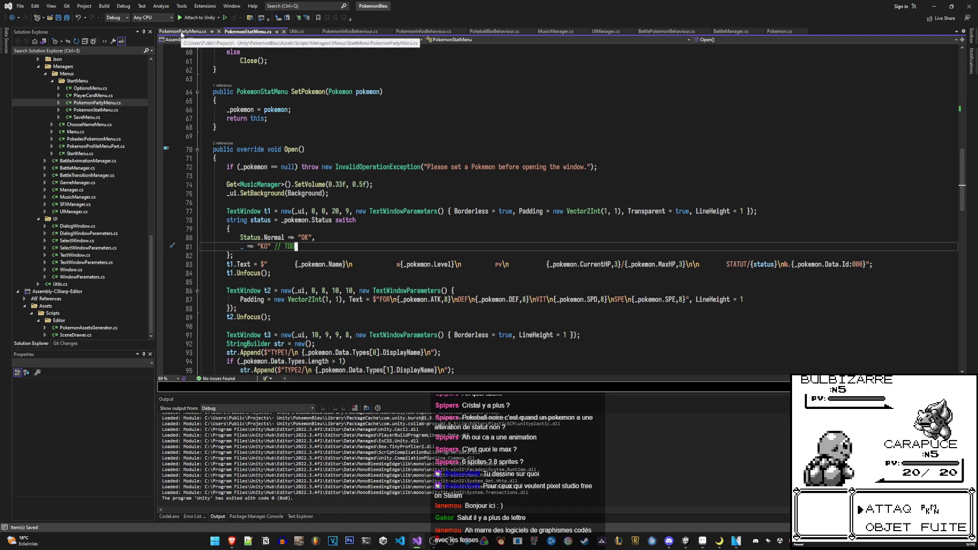
pyautogui.doubleClick(500, 265)
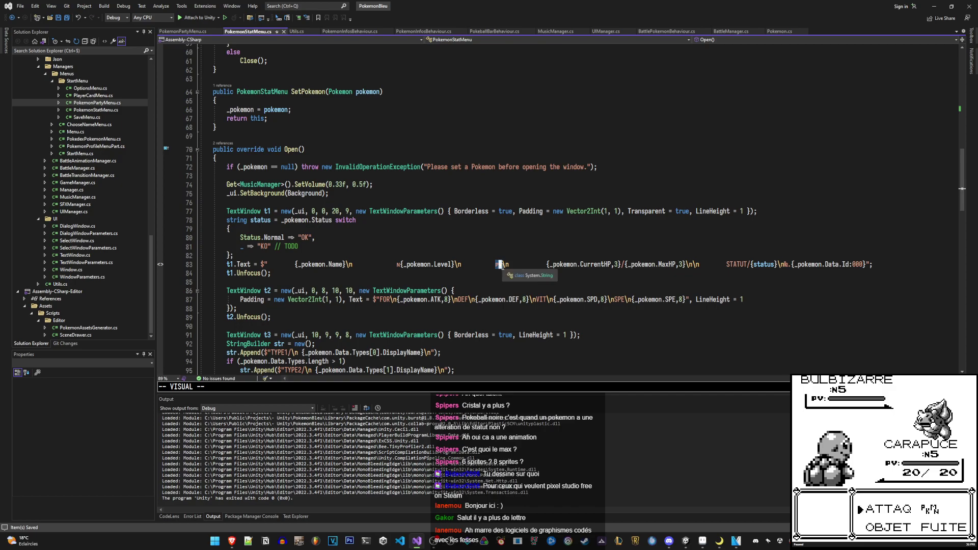
pyautogui.press('u')
pyautogui.press('j')
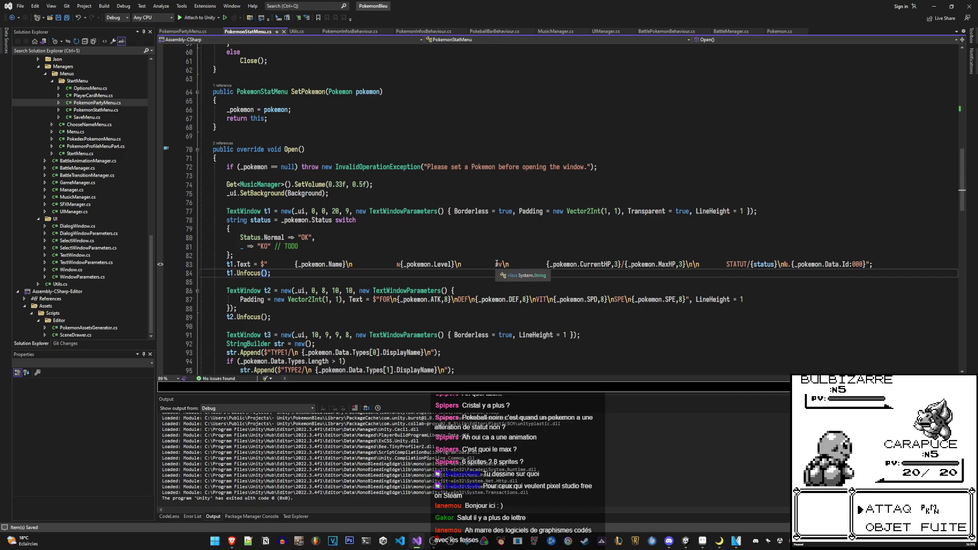
pyautogui.moveTo(496, 264); pyautogui.dragTo(684, 265)
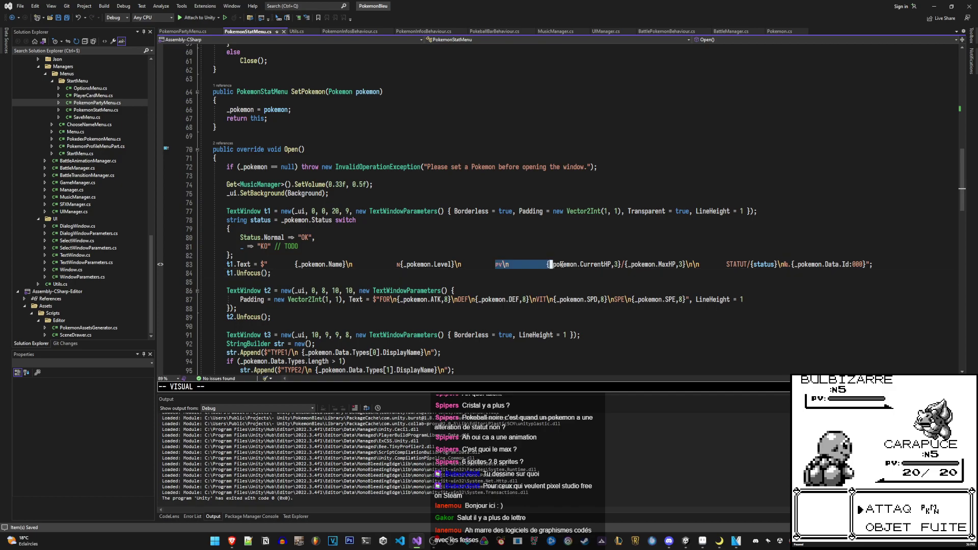
pyautogui.click(341, 31)
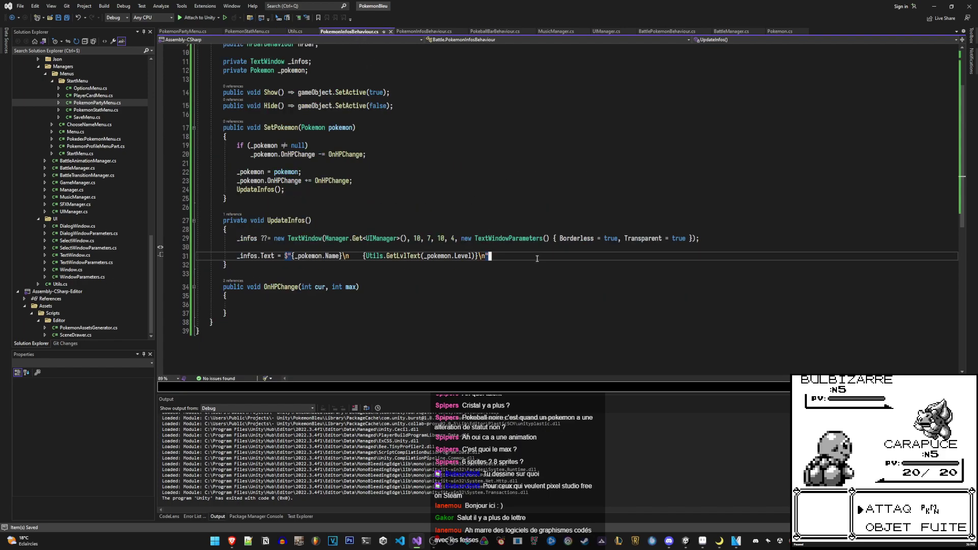
pyautogui.press('p')
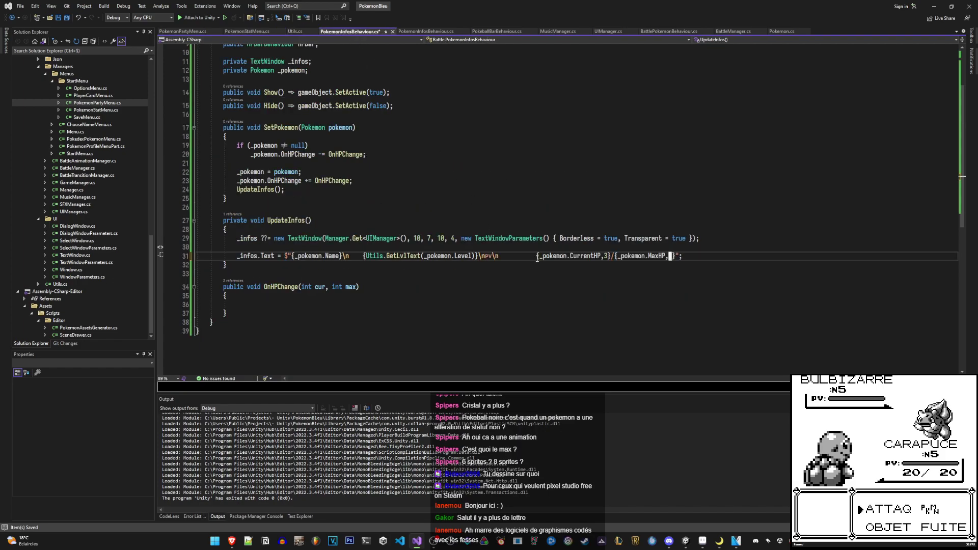
pyautogui.press('b')
pyautogui.press('b')
pyautogui.press('b')
pyautogui.press('Escape')
pyautogui.hotkey('ctrl', 's')
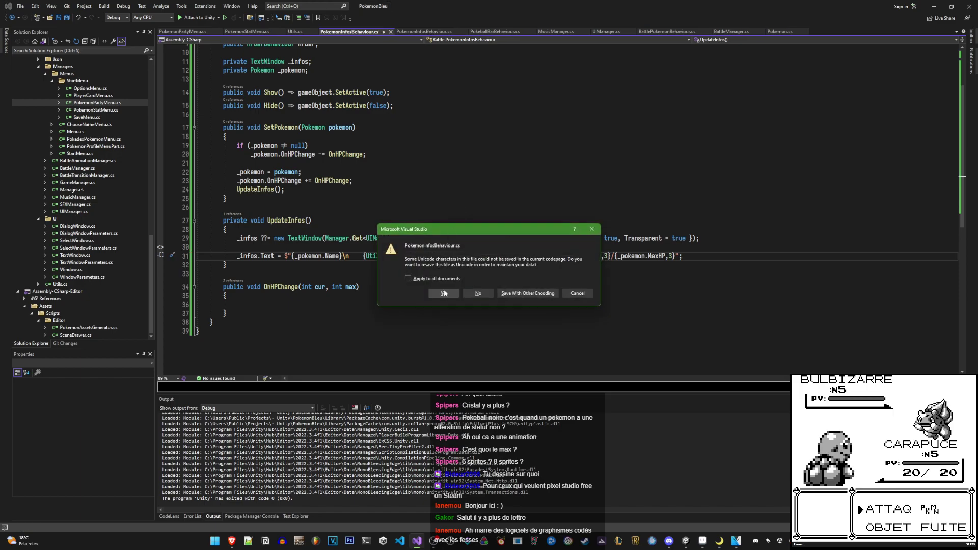
# Save the script as Unicode and trim the extra spaces before the current HP value
pyautogui.click(444, 291)
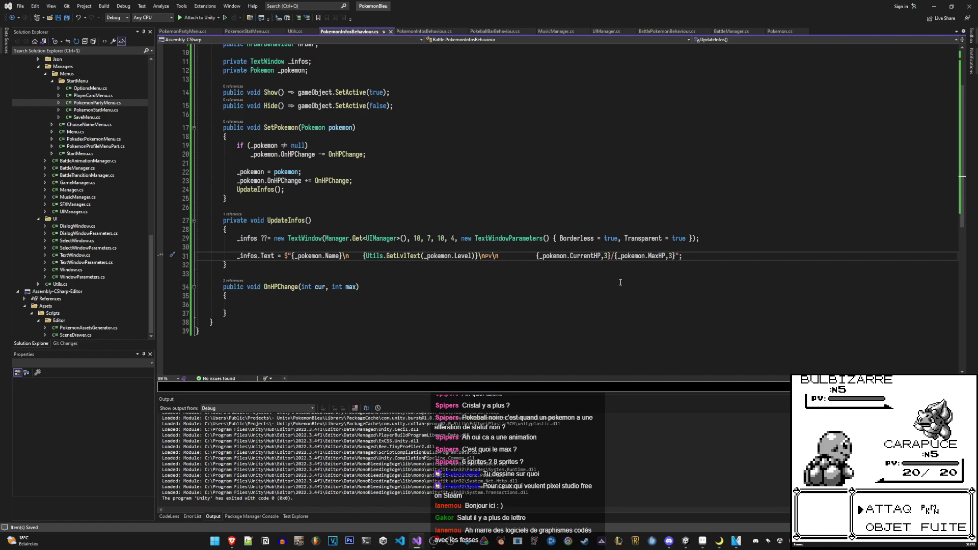
pyautogui.press('Right')
pyautogui.press('Right')
pyautogui.press('Delete')
pyautogui.press('Delete')
pyautogui.press('Delete')
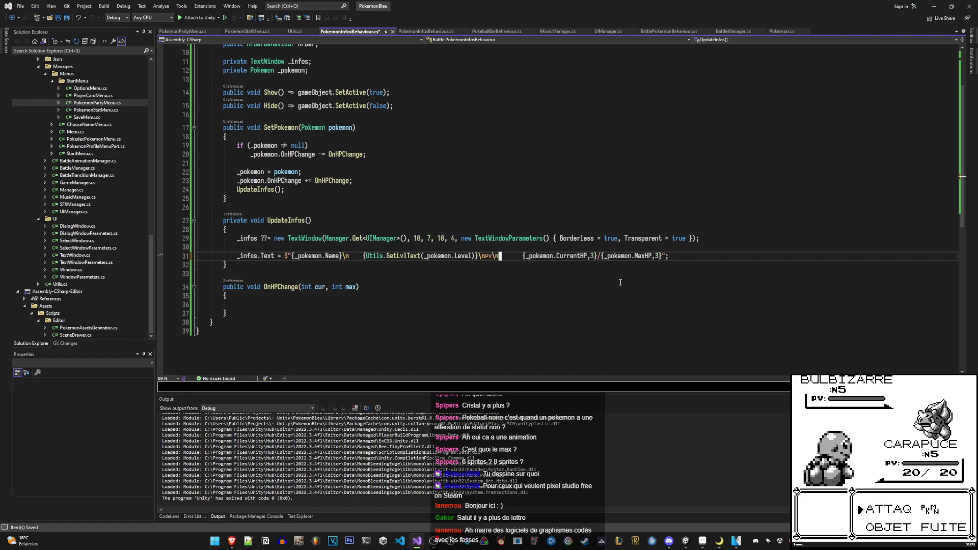
pyautogui.press('Delete')
pyautogui.press('Delete')
pyautogui.press('i')
pyautogui.press('Delete')
pyautogui.press('Delete')
pyautogui.press('Delete')
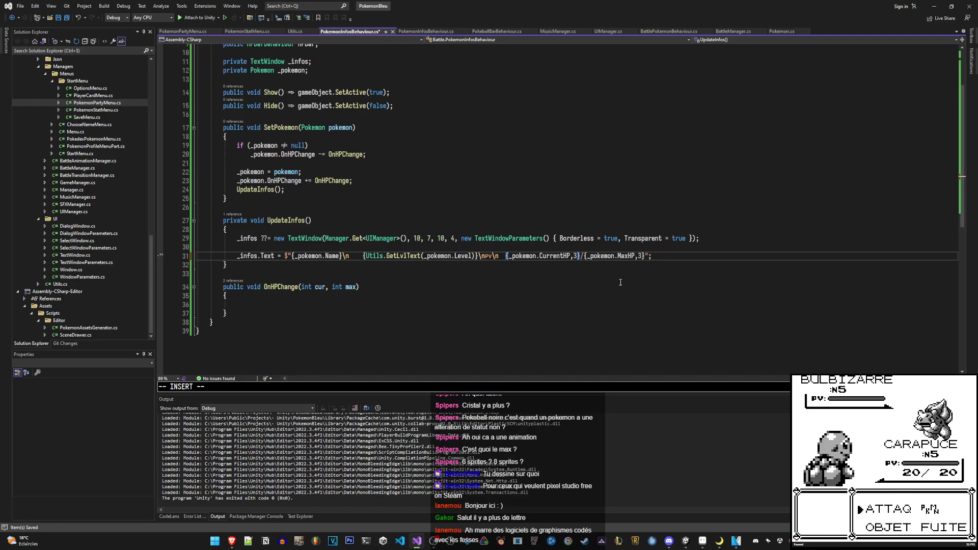
pyautogui.press('Escape')
pyautogui.press('x')
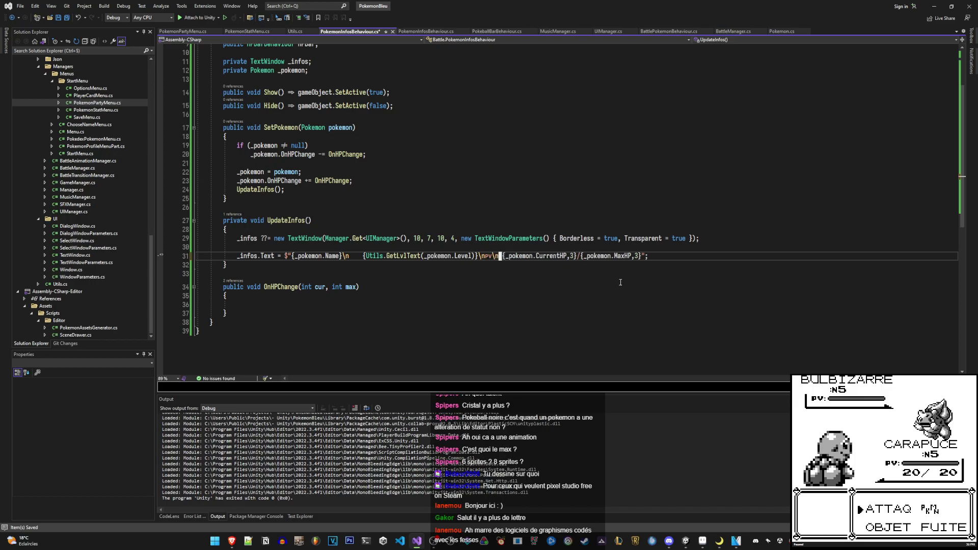
pyautogui.hotkey('ctrl', 's')
pyautogui.press('u')
pyautogui.press('l')
pyautogui.press('l')
pyautogui.press('l')
pyautogui.press('l')
pyautogui.press('l')
pyautogui.press('l')
pyautogui.press('l')
pyautogui.press('l')
pyautogui.press('l')
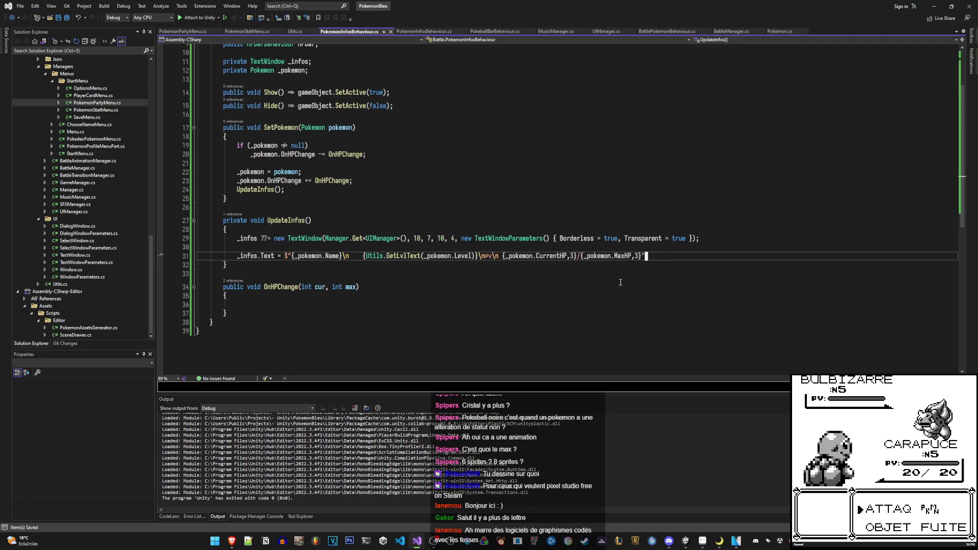
# Remove UpdateInfos' empty line and add HPBar.SetPokemon(_pokemon); to SetPokemon
pyautogui.press('0')
pyautogui.press('k')
pyautogui.press('d')
pyautogui.press('d')
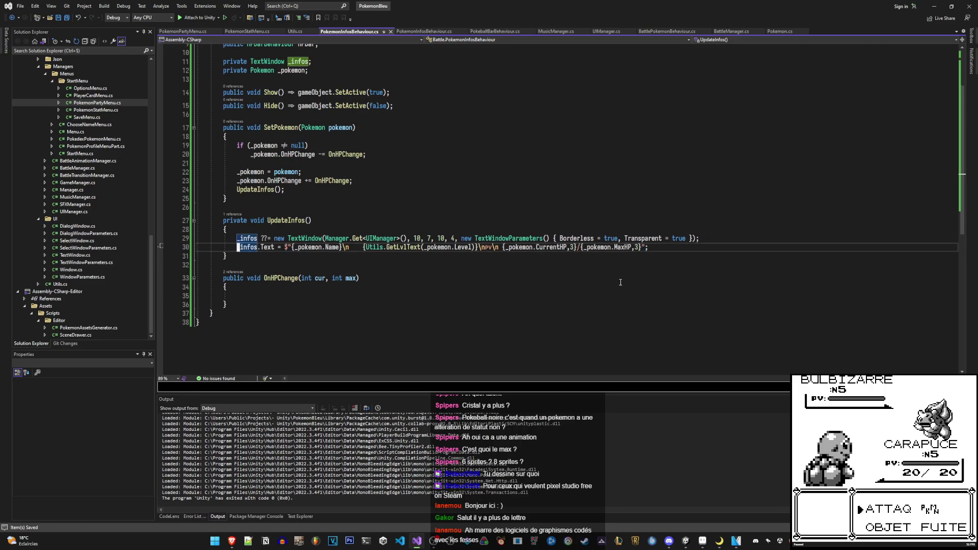
pyautogui.write('oH')
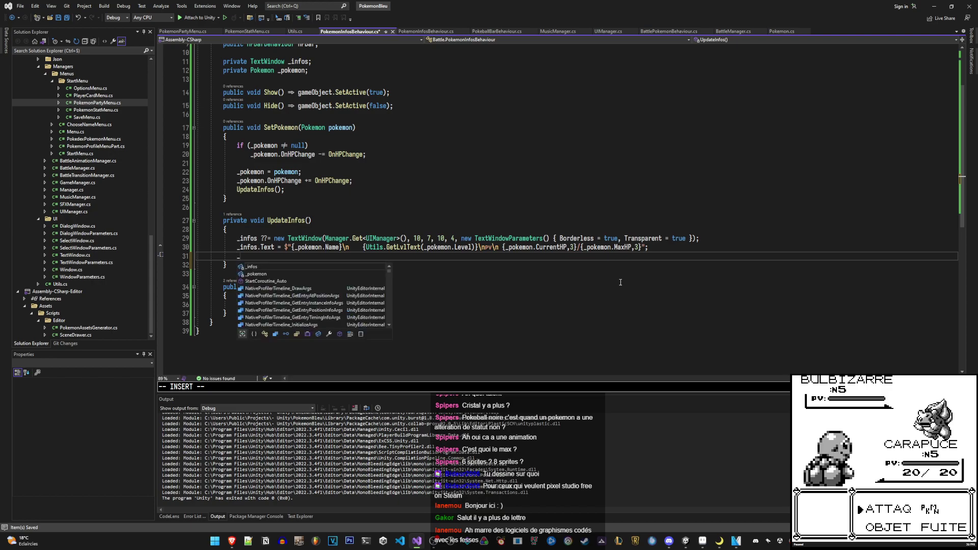
pyautogui.write('P')
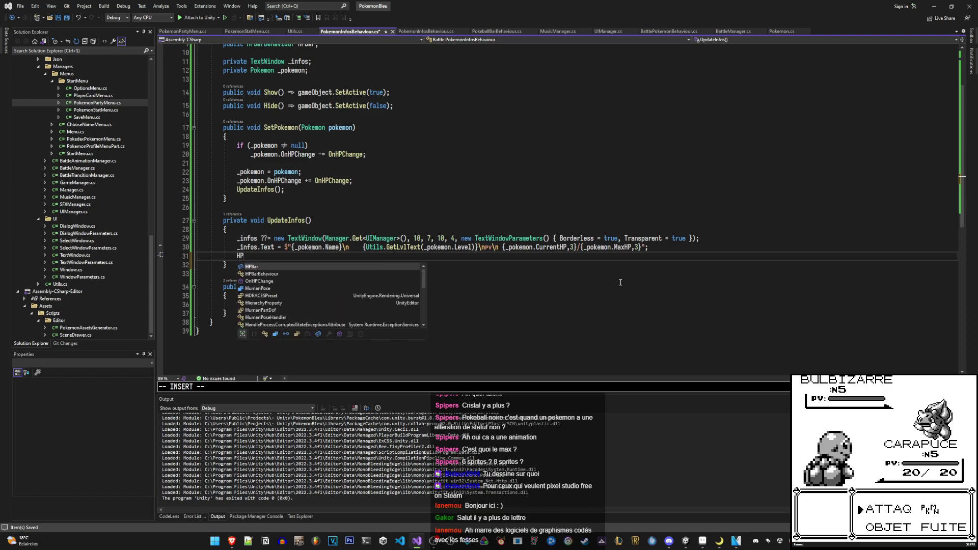
pyautogui.write('Bar.Set')
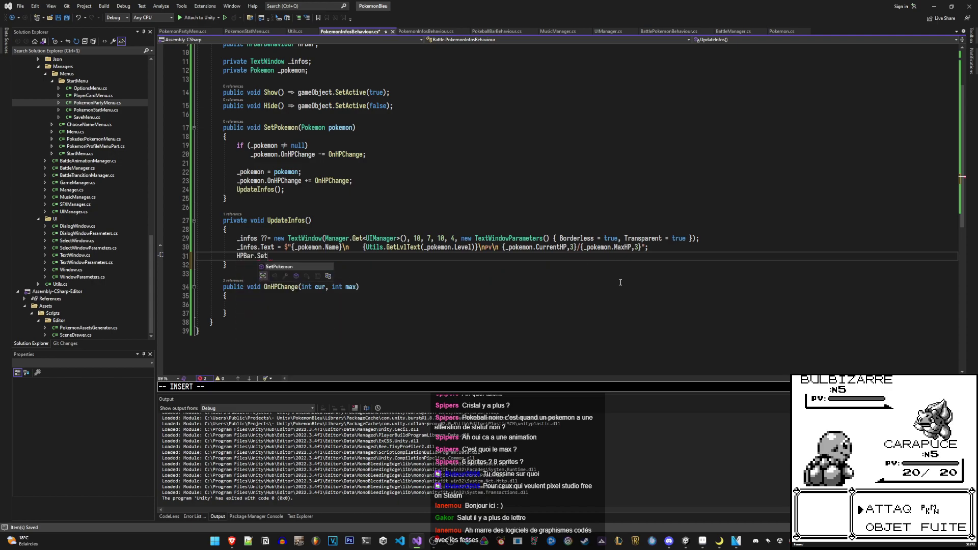
pyautogui.press('Escape')
pyautogui.press('k')
pyautogui.press('k')
pyautogui.press('k')
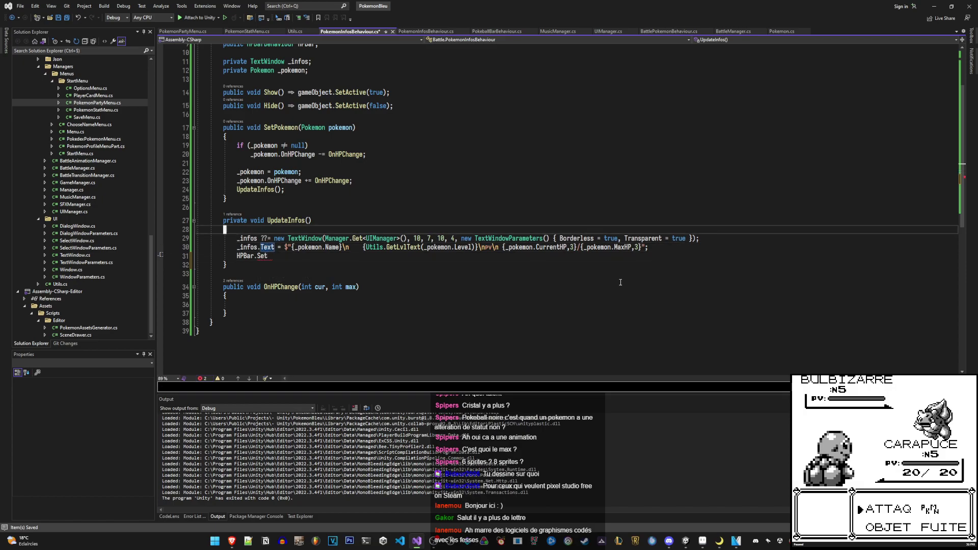
pyautogui.press('k')
pyautogui.press('k')
pyautogui.press('k')
pyautogui.hotkey('shift', 'o')
pyautogui.write('H')
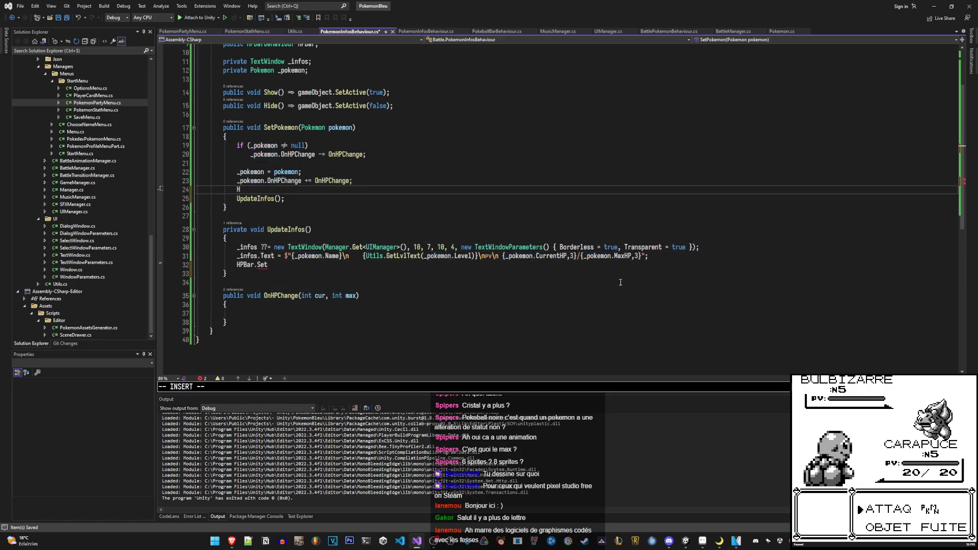
pyautogui.write('PBar.SetPokemon(')
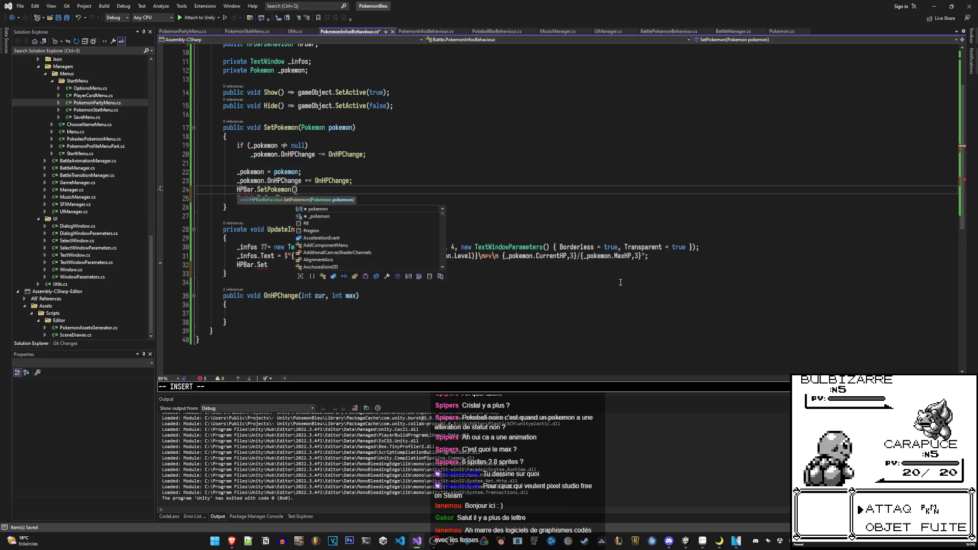
pyautogui.write('_pokemon);')
pyautogui.press('Escape')
pyautogui.hotkey('ctrl', 's')
pyautogui.write('j')
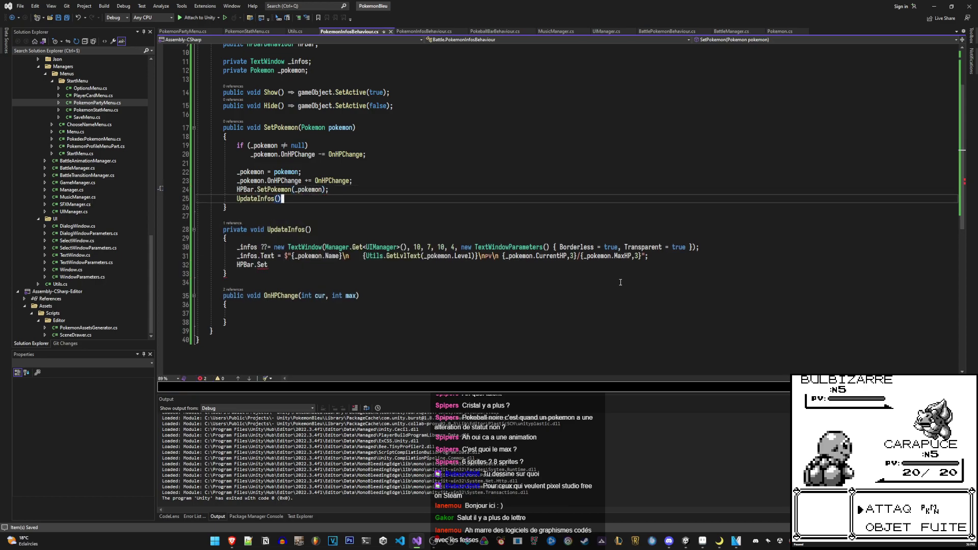
pyautogui.write(';')
pyautogui.press('Escape')
pyautogui.press('j')
pyautogui.press('j')
pyautogui.press('j')
pyautogui.press('j')
pyautogui.press('d')
pyautogui.press('d')
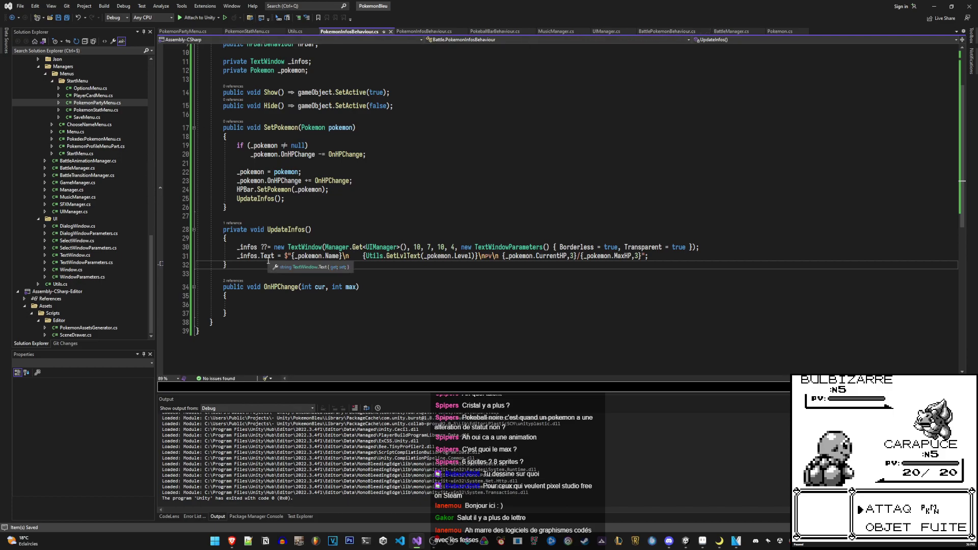
# Turn OnHPChange into a one-line expression body: => UpdateInfos();
pyautogui.click(327, 306)
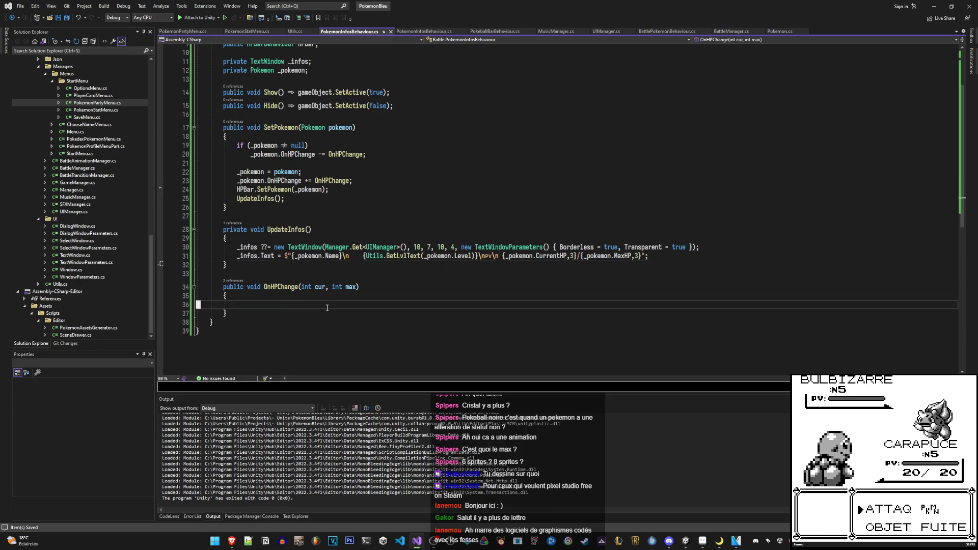
pyautogui.write('UpdateInfo')
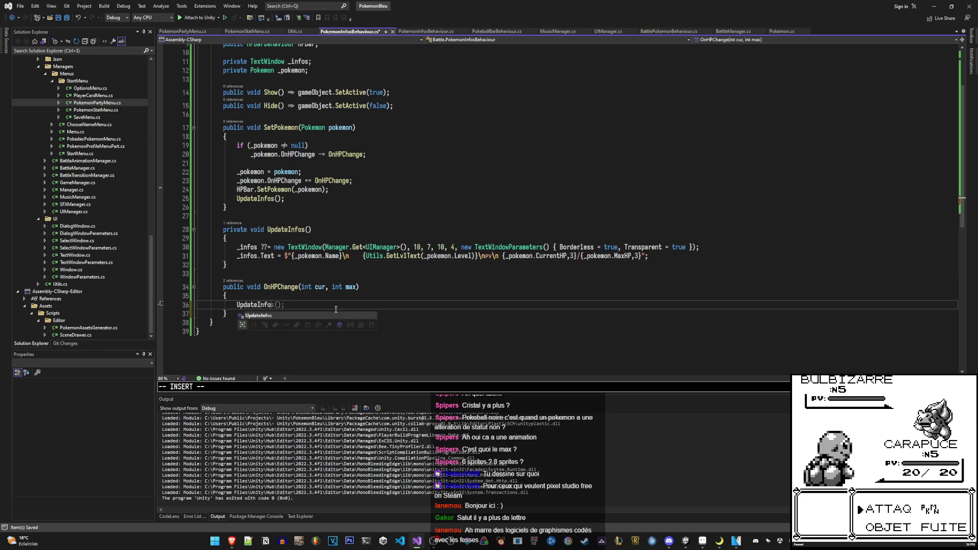
pyautogui.write('s();')
pyautogui.hotkey('ctrl', 's')
pyautogui.press('Up')
pyautogui.press('Up')
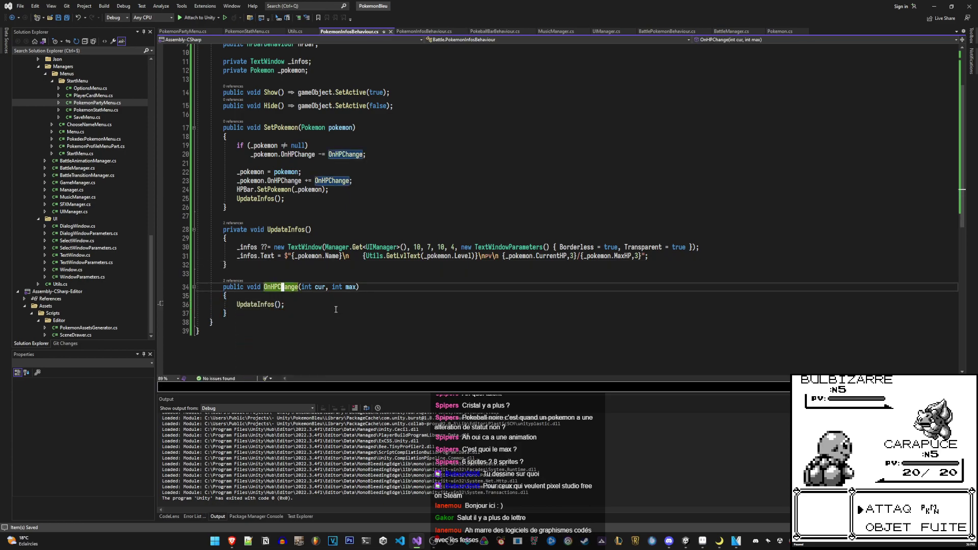
pyautogui.press('Down')
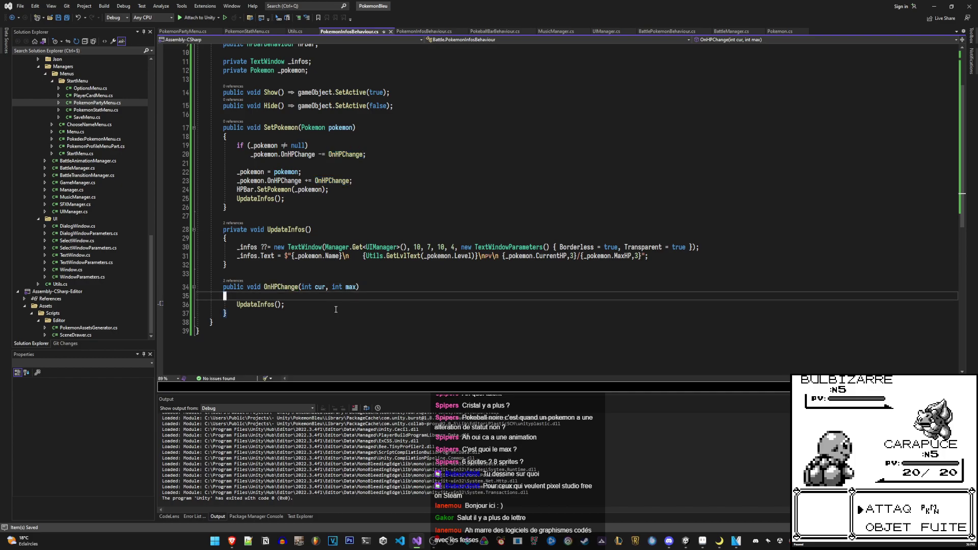
pyautogui.press('d')
pyautogui.press('d')
pyautogui.press('j')
pyautogui.press('d')
pyautogui.press('d')
pyautogui.write('kA => ')
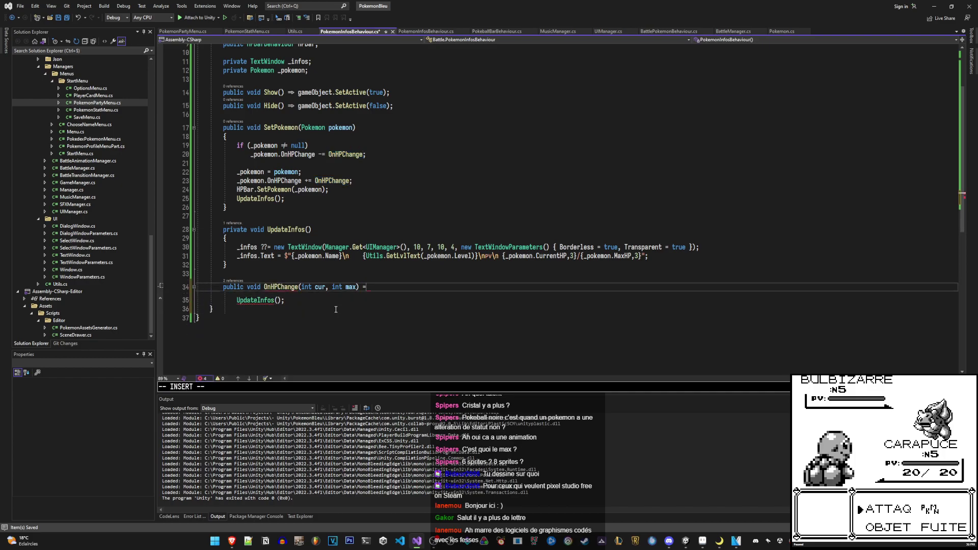
pyautogui.write('k')
pyautogui.press('BackSpace')
pyautogui.press('Escape')
pyautogui.hotkey('shift', 'j')
pyautogui.press('k')
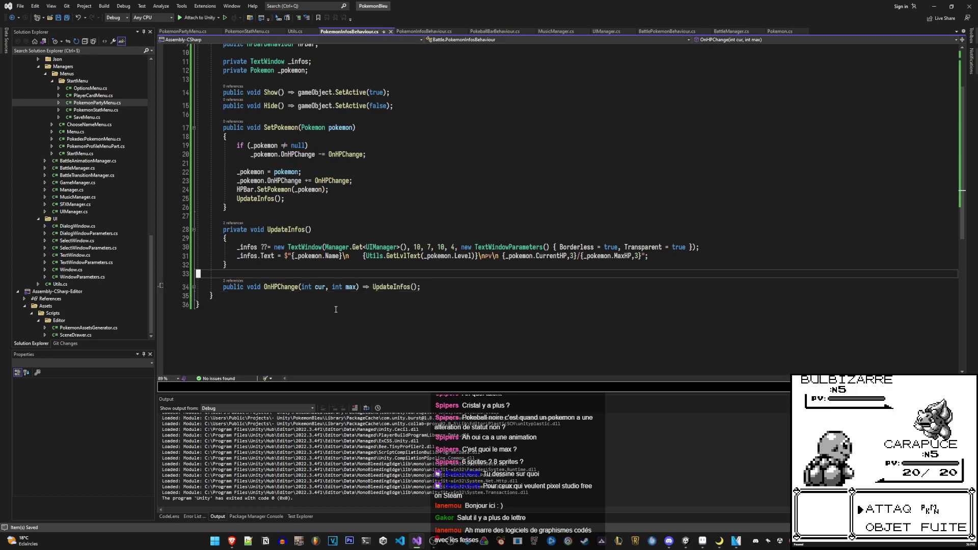
pyautogui.press('k')
pyautogui.press('k')
pyautogui.press('k')
pyautogui.press('k')
pyautogui.press('k')
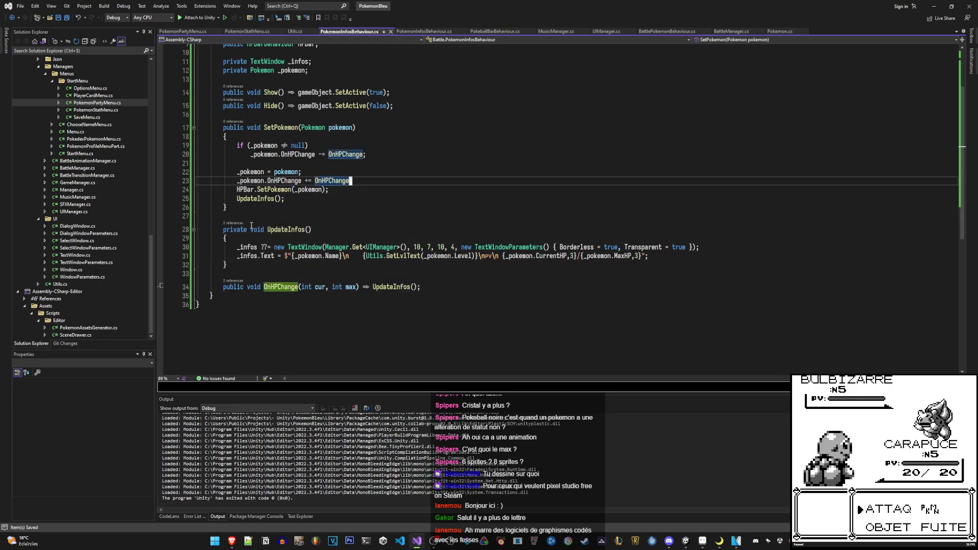
# Make OnHPChange private and jump to the HPBarBehaviour definition
pyautogui.click(249, 287)
pyautogui.write('b')
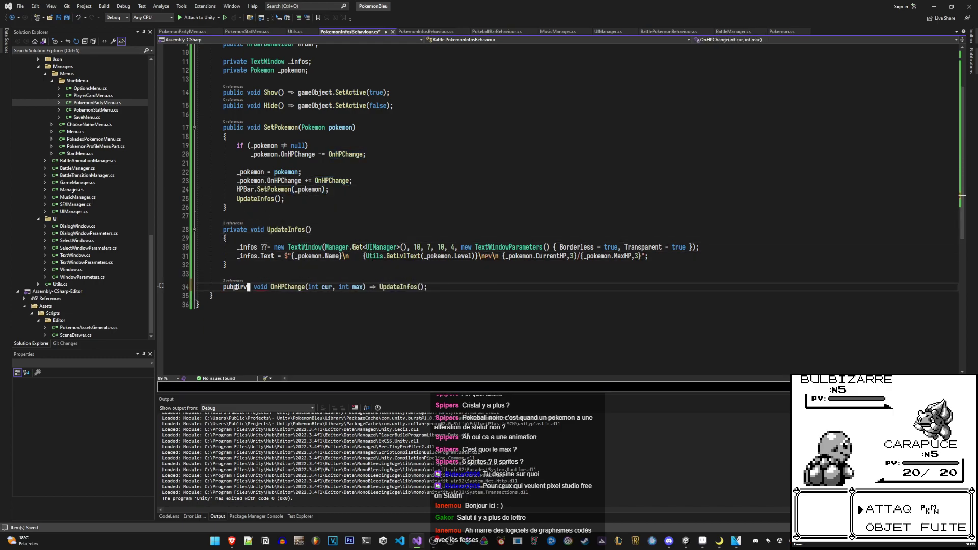
pyautogui.write('cwprivate')
pyautogui.press('Escape')
pyautogui.scroll(3, 266, 112)
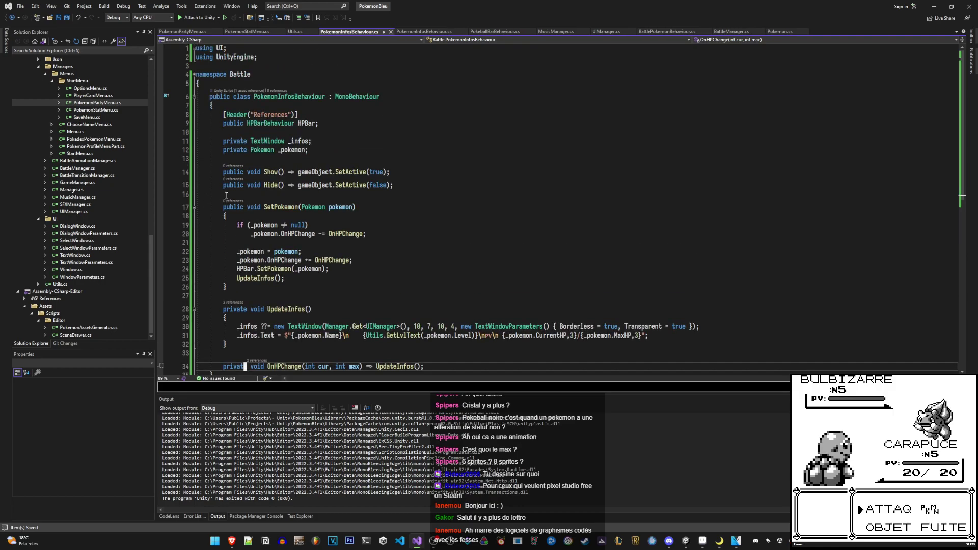
pyautogui.keyDown('ctrl'); pyautogui.click(270, 124); pyautogui.keyUp('ctrl')
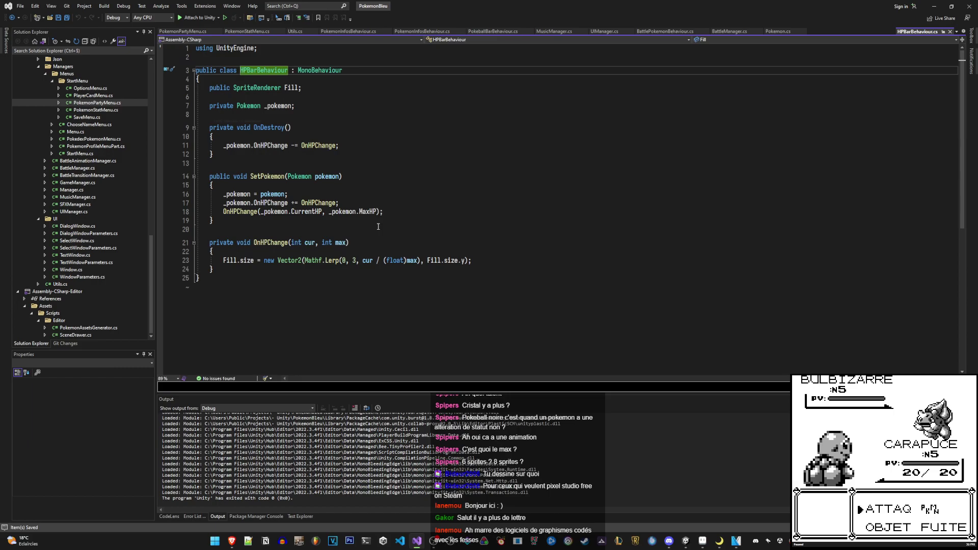
# Wrap the OnDestroy unsubscribe in an if (_pokemon != null) check
pyautogui.click(403, 203)
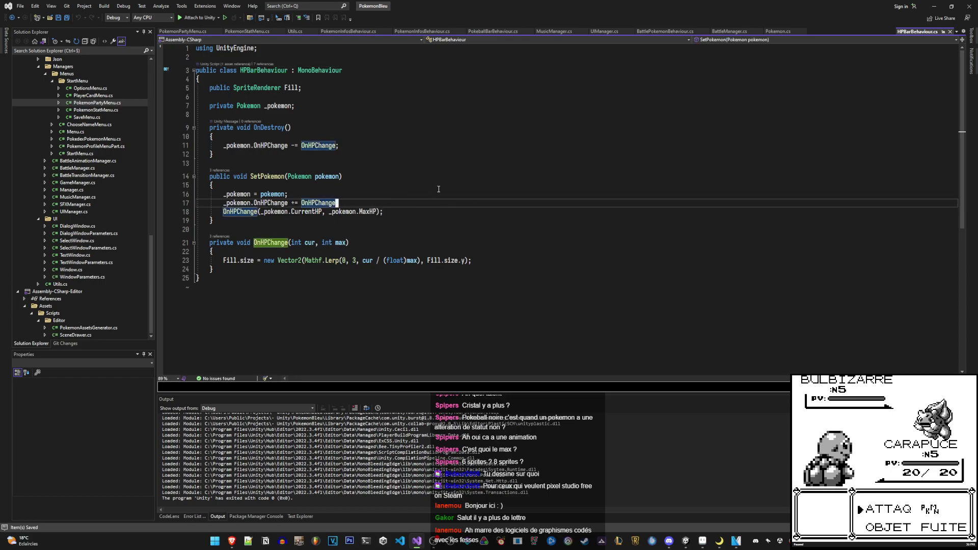
pyautogui.press('k')
pyautogui.press('k')
pyautogui.press('k')
pyautogui.press('k')
pyautogui.press('k')
pyautogui.press('k')
pyautogui.press('k')
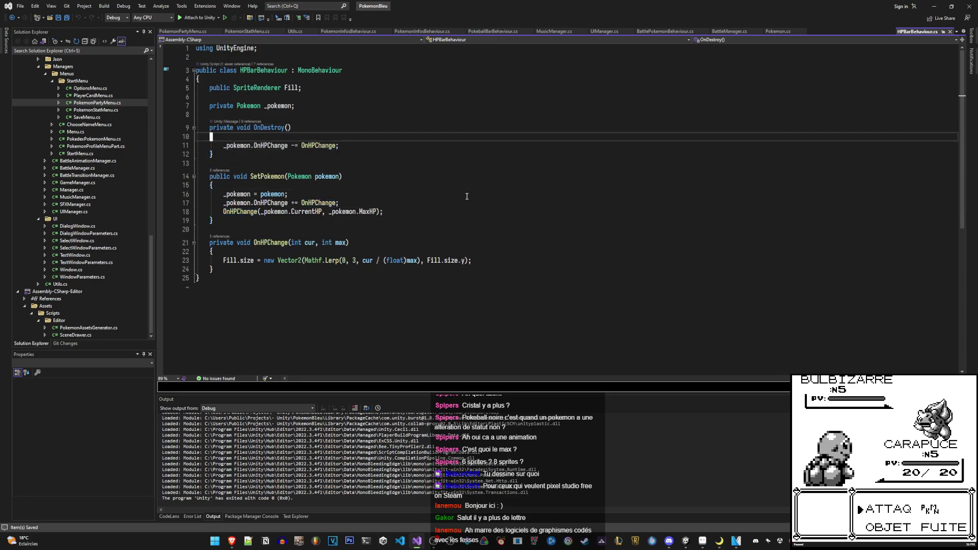
pyautogui.write('j')
pyautogui.write('Oif (')
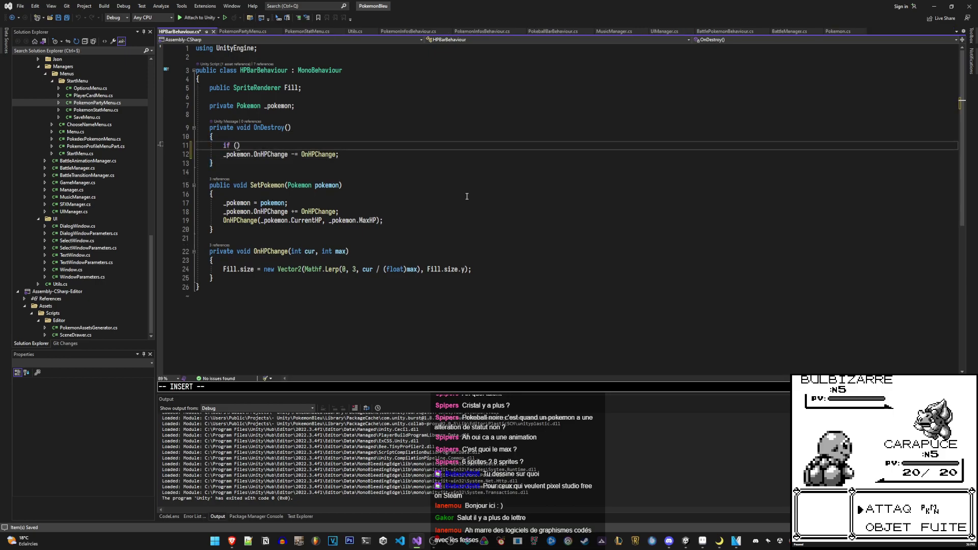
pyautogui.write('ParticleCollisionEventci')
pyautogui.hotkey('ctrl', 'BackSpace')
pyautogui.write('_pokemon != null)')
pyautogui.press('Escape')
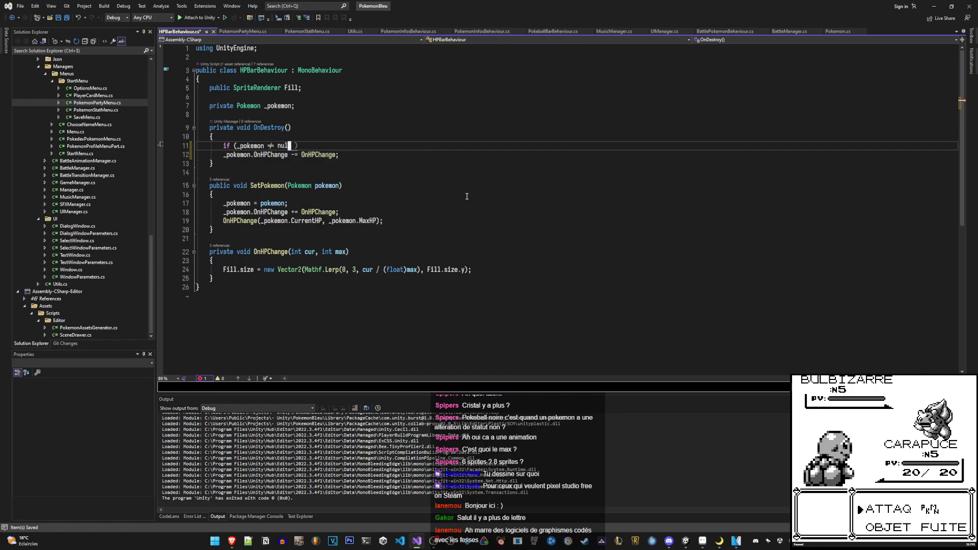
pyautogui.hotkey('shift', 'v')
pyautogui.write('d')
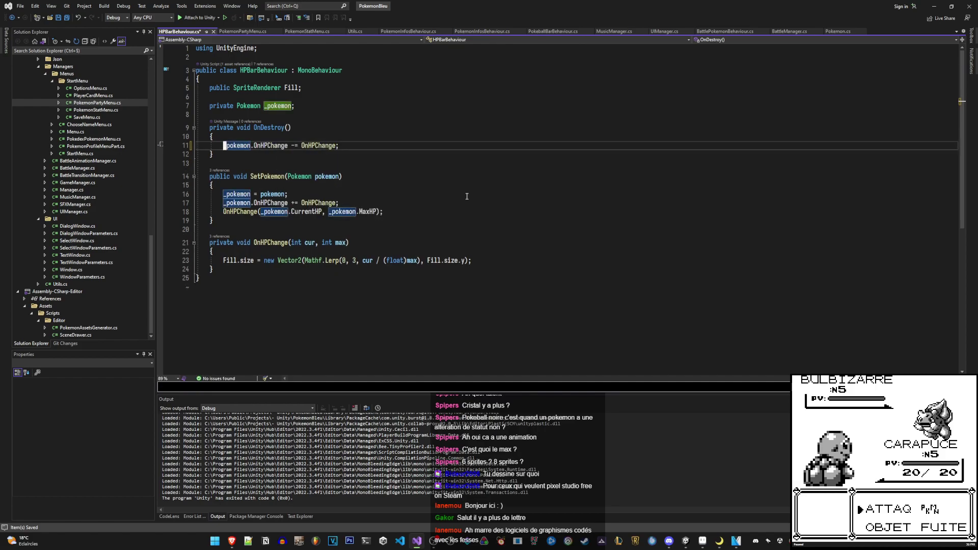
pyautogui.write('ea?')
pyautogui.press('Escape')
pyautogui.press('j')
pyautogui.press('j')
pyautogui.press('j')
pyautogui.press('j')
pyautogui.press('j')
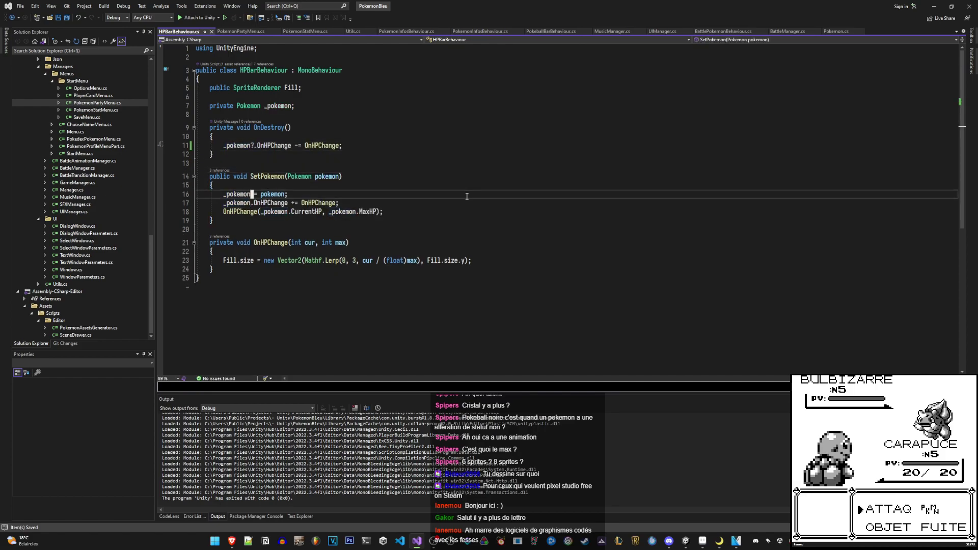
pyautogui.write('ifu')
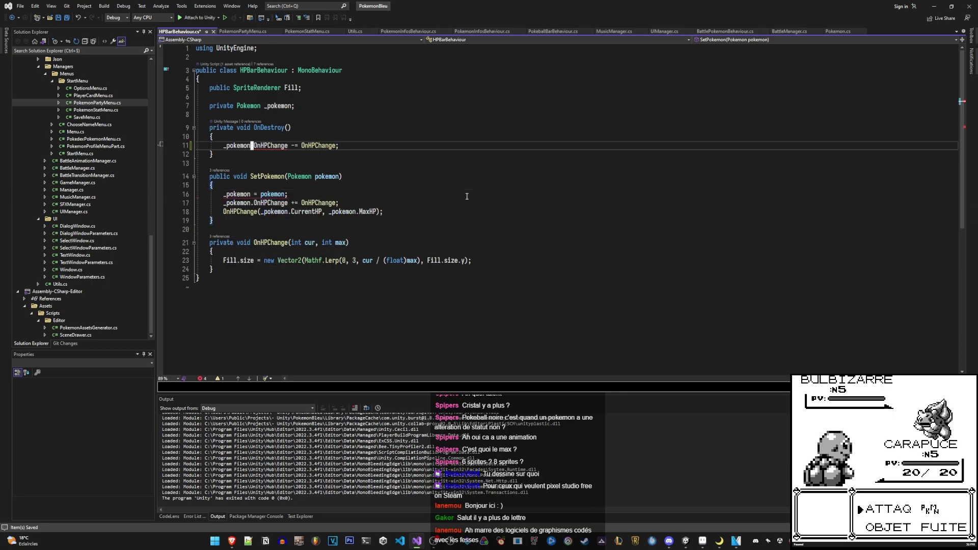
pyautogui.write('Oif (_pokemon')
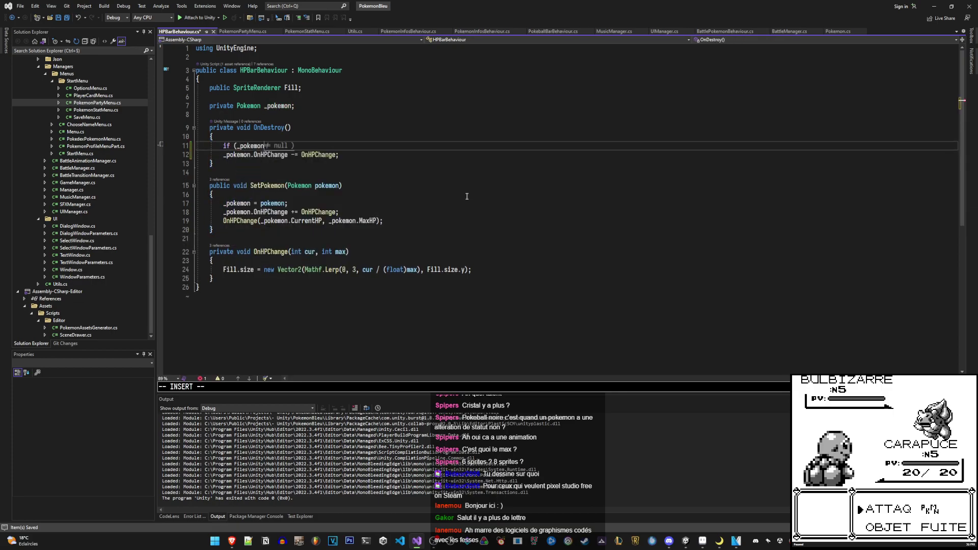
pyautogui.write(' != null)')
pyautogui.press('Escape')
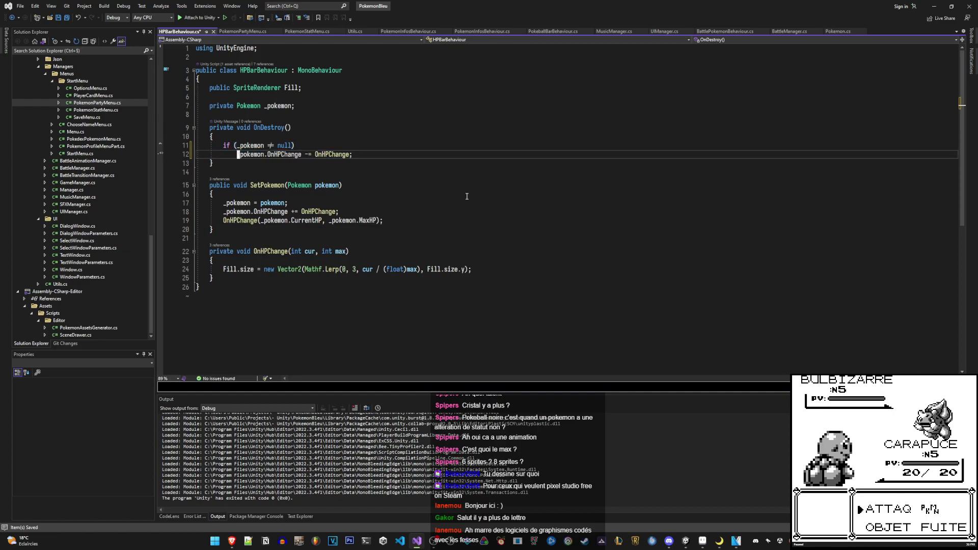
pyautogui.press('j')
# Put the same guarded unsubscribe at the top of SetPokemon, then return to Unity
pyautogui.press('>')
pyautogui.press('>')
pyautogui.press('j')
pyautogui.press('j')
pyautogui.press('j')
pyautogui.press('j')
pyautogui.write('o')
pyautogui.write('if ()')
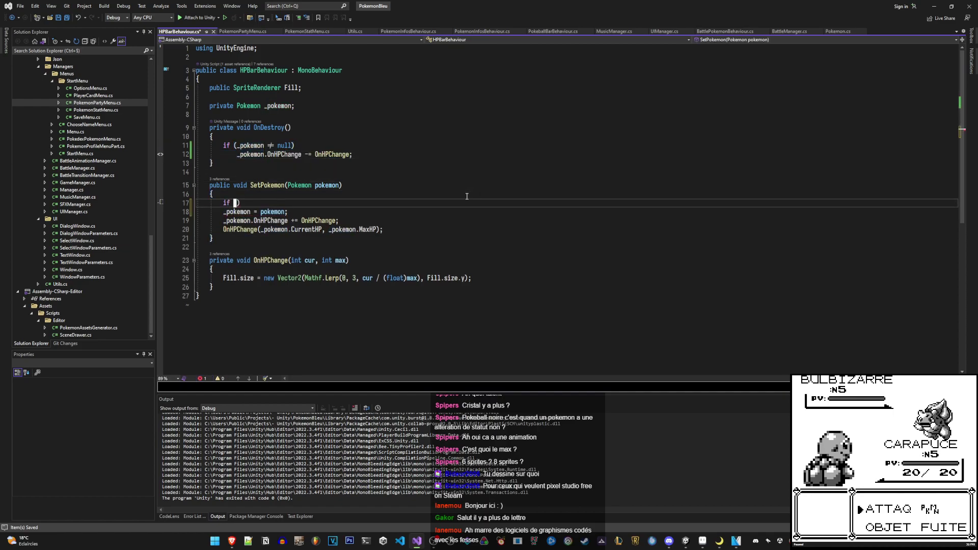
pyautogui.press('Escape')
pyautogui.press('k')
pyautogui.press('k')
pyautogui.press('k')
pyautogui.press('y')
pyautogui.press('k')
pyautogui.press('j')
pyautogui.press('j')
pyautogui.press('j')
pyautogui.press('p')
pyautogui.press('j')
pyautogui.press('j')
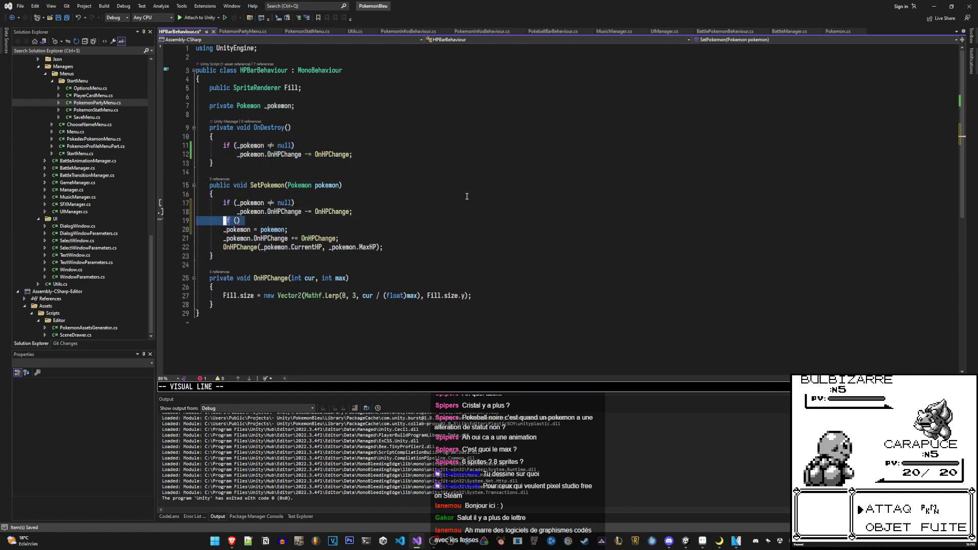
pyautogui.press('d')
pyautogui.press('d')
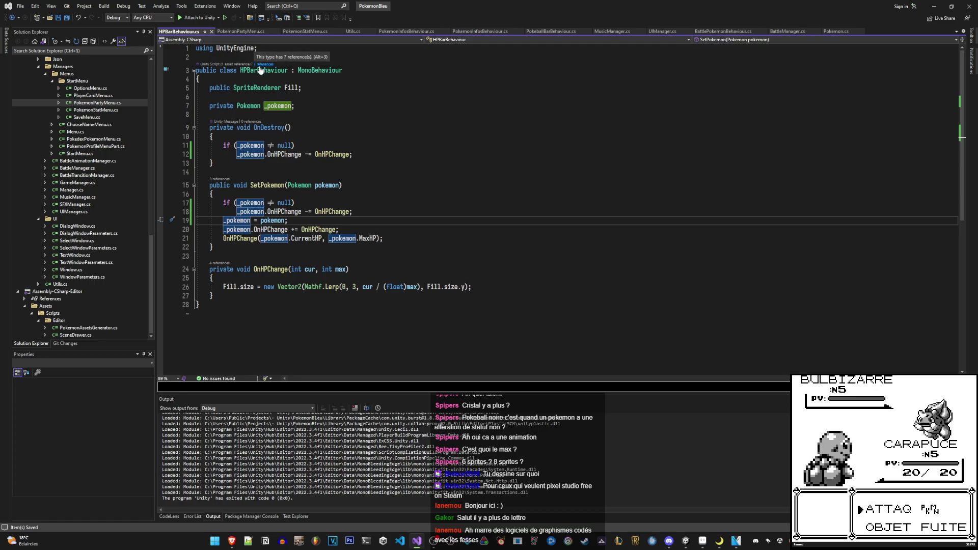
pyautogui.click(310, 253)
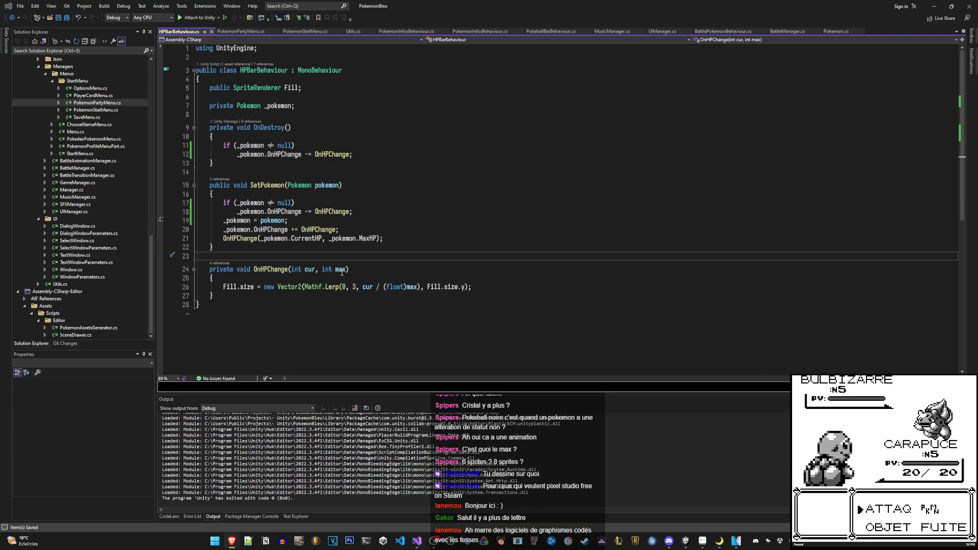
pyautogui.click(397, 258)
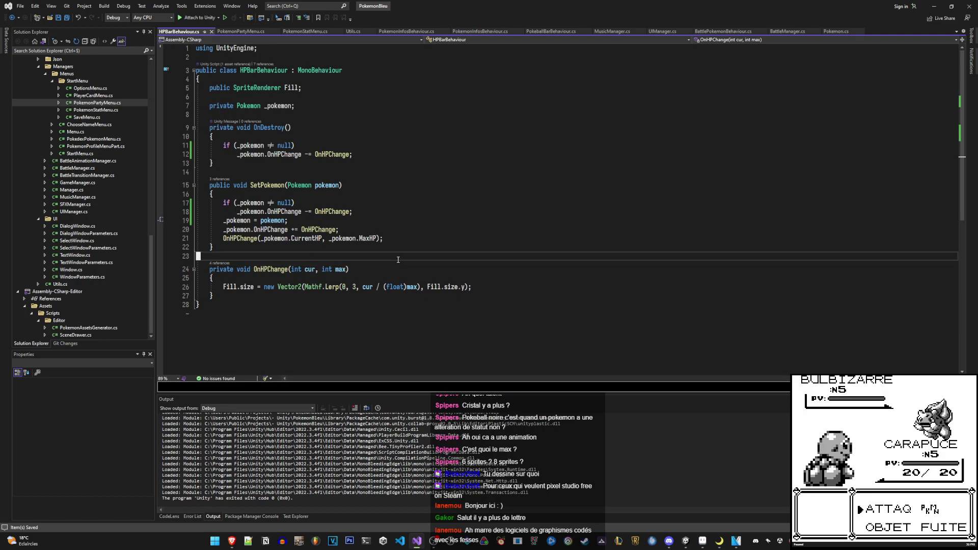
pyautogui.click(685, 541)
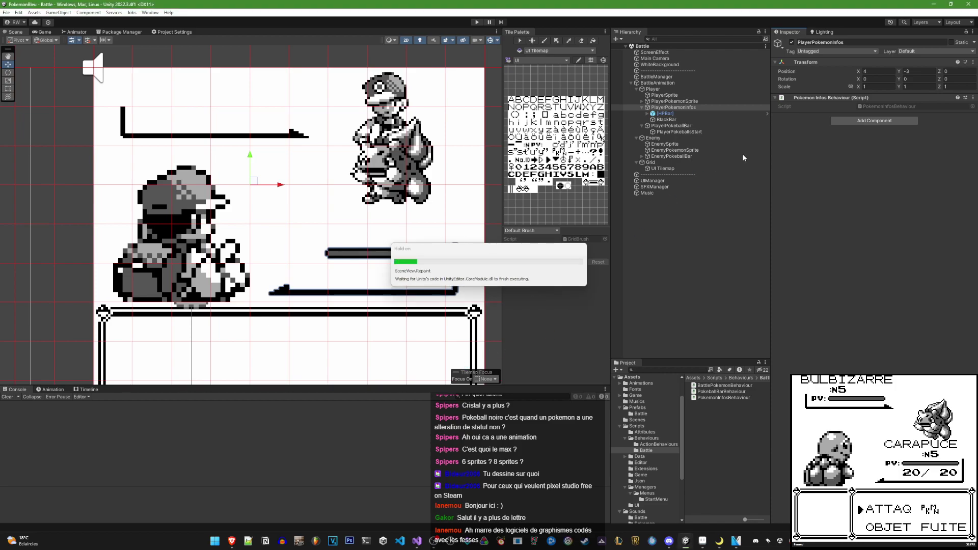
# Assign HPBar to PlayerPokemonInfos' HP Bar slot, then duplicate it and move the copy under Enemy
pyautogui.moveTo(665, 113); pyautogui.dragTo(883, 127)
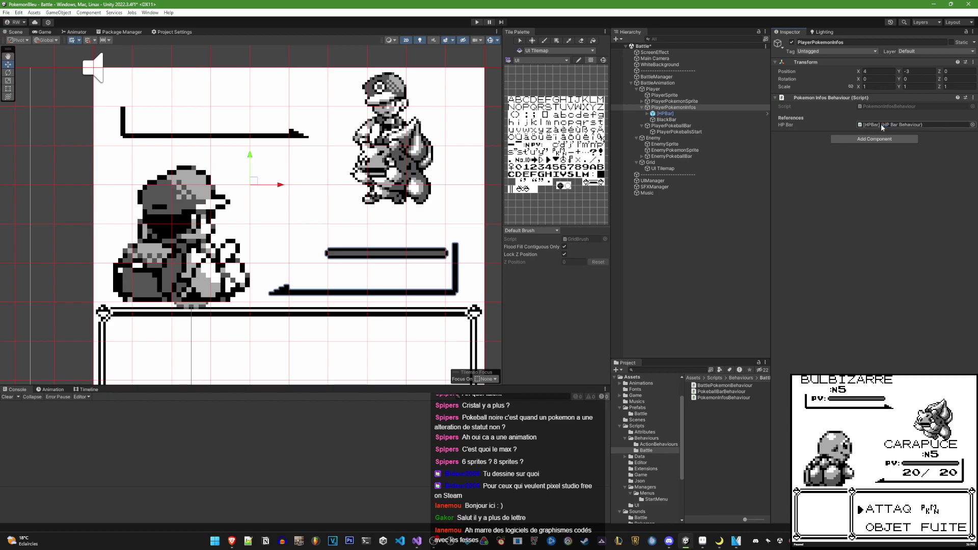
pyautogui.click(685, 108)
pyautogui.hotkey('ctrl', 'd')
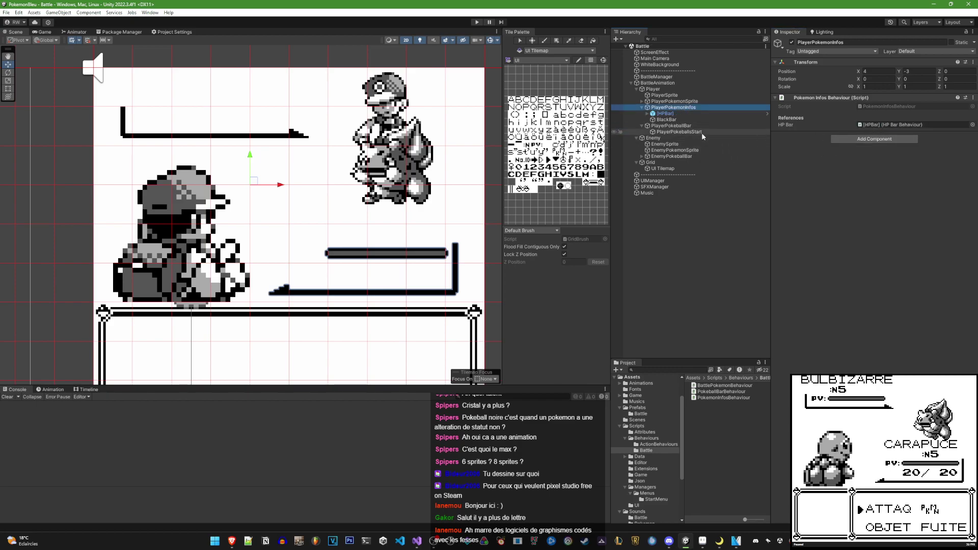
pyautogui.moveTo(673, 126); pyautogui.dragTo(675, 160)
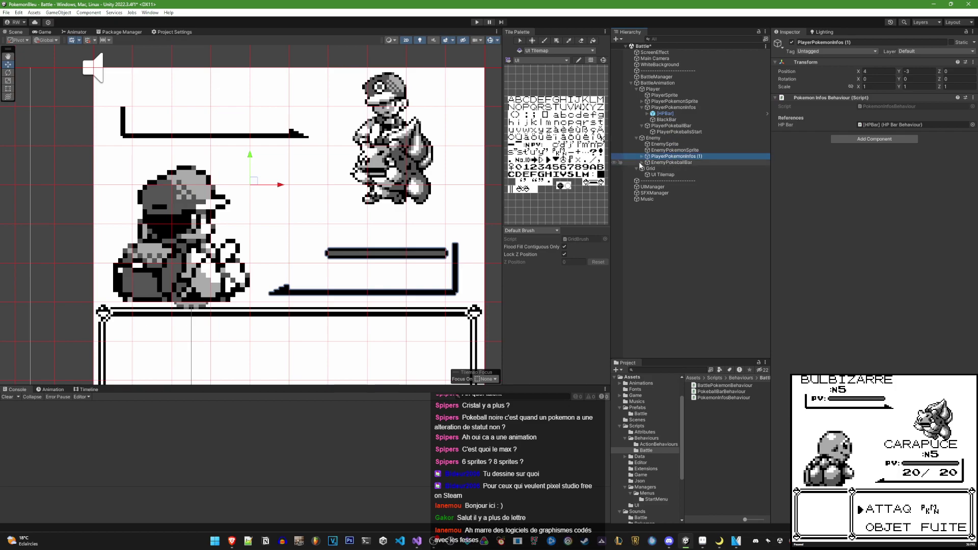
# Rename the copied info box from PlayerPokemonInfos (1) to EnemyPokemonInfos
pyautogui.click(641, 156)
pyautogui.click(675, 157)
pyautogui.click(676, 157)
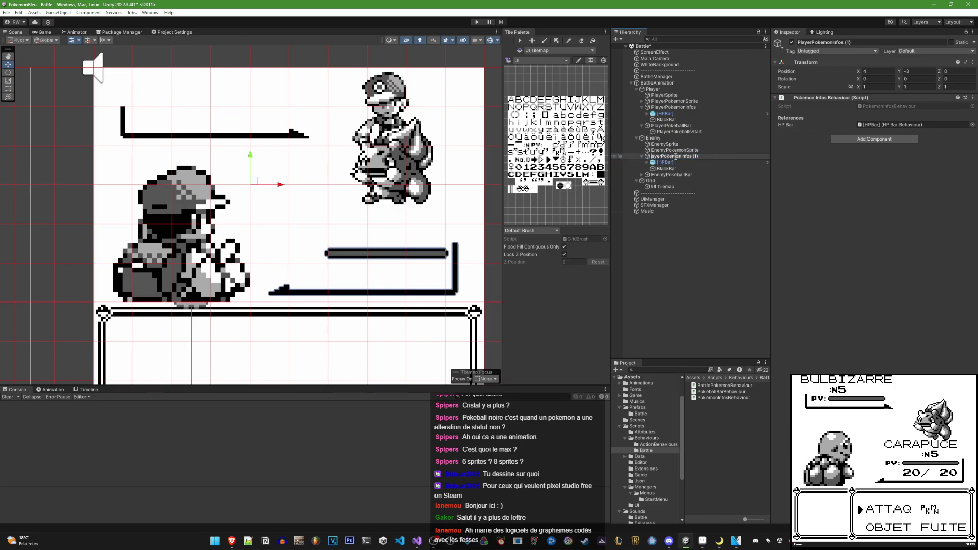
pyautogui.press('BackSpace')
pyautogui.press('BackSpace')
pyautogui.press('BackSpace')
pyautogui.write('Enemy')
pyautogui.press('End')
pyautogui.press('Return')
pyautogui.press('Down')
pyautogui.press('Down')
pyautogui.press('Delete')
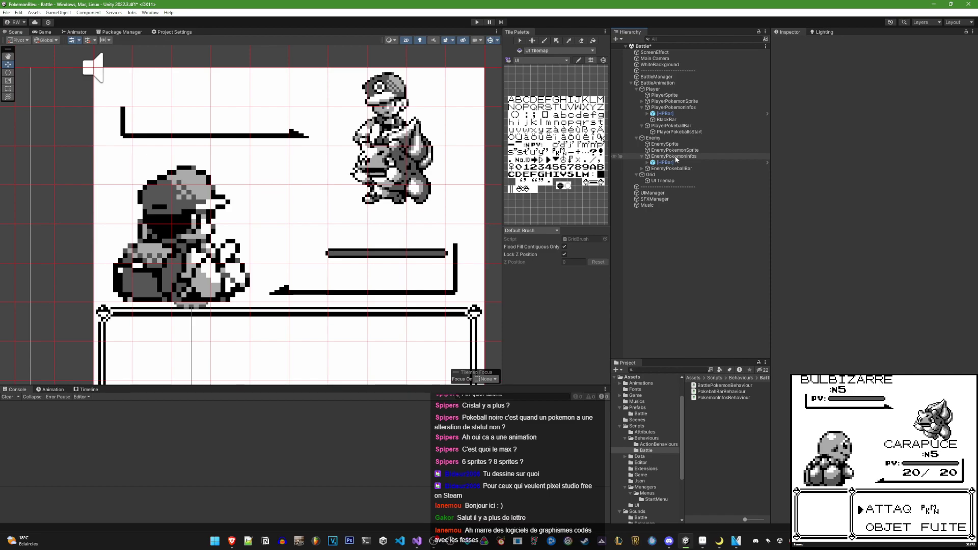
# Restore the deleted BlackBar with the black_bar sprite, then drag the enemy info box up-left
pyautogui.click(643, 169)
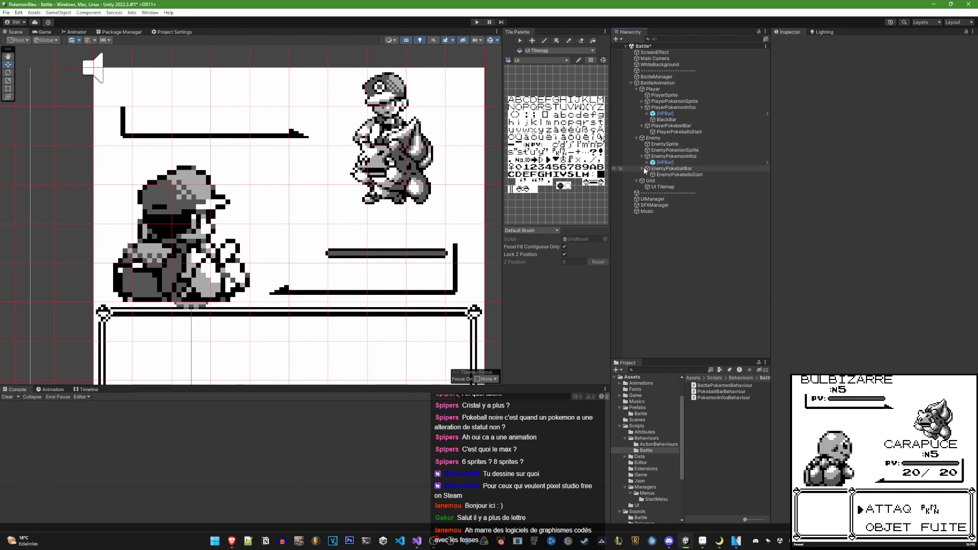
pyautogui.click(643, 169)
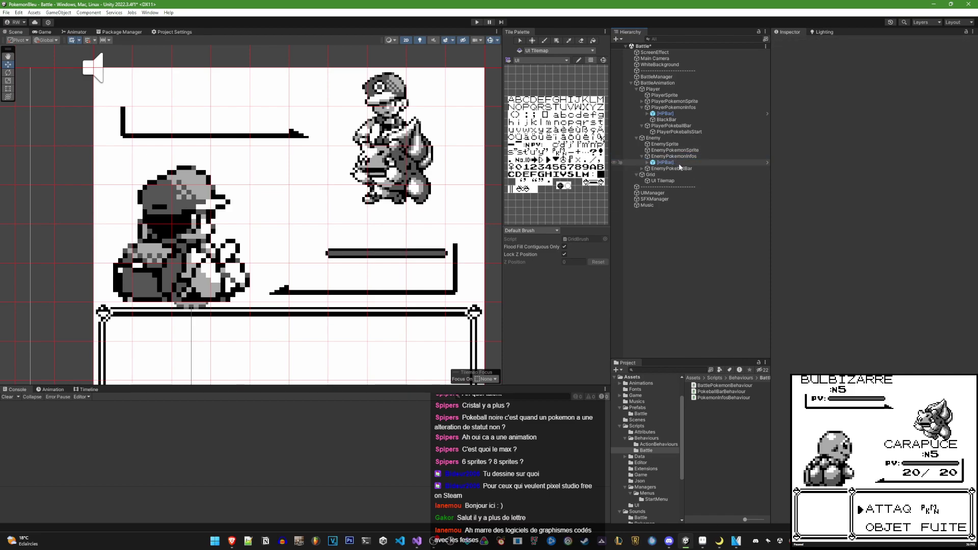
pyautogui.hotkey('ctrl', 'z')
pyautogui.click(971, 109)
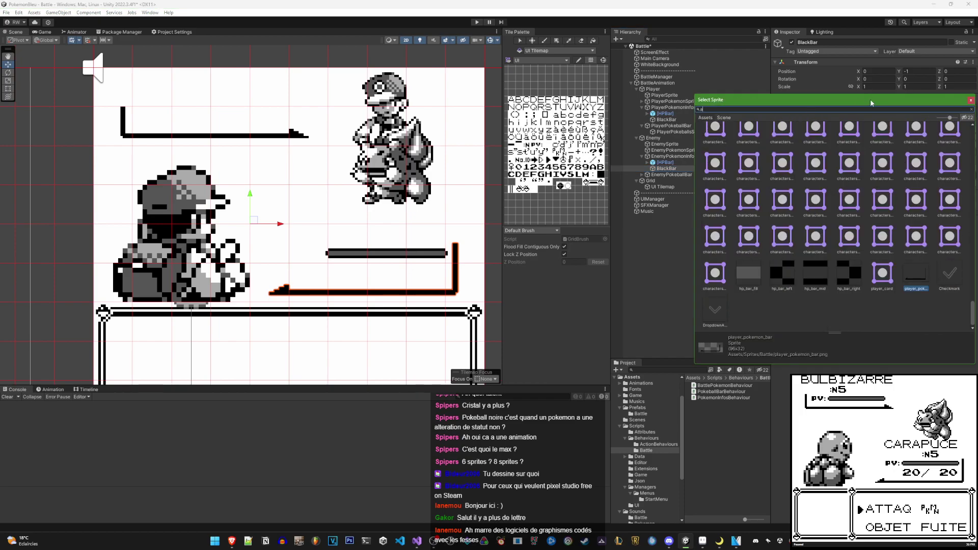
pyautogui.doubleClick(739, 142)
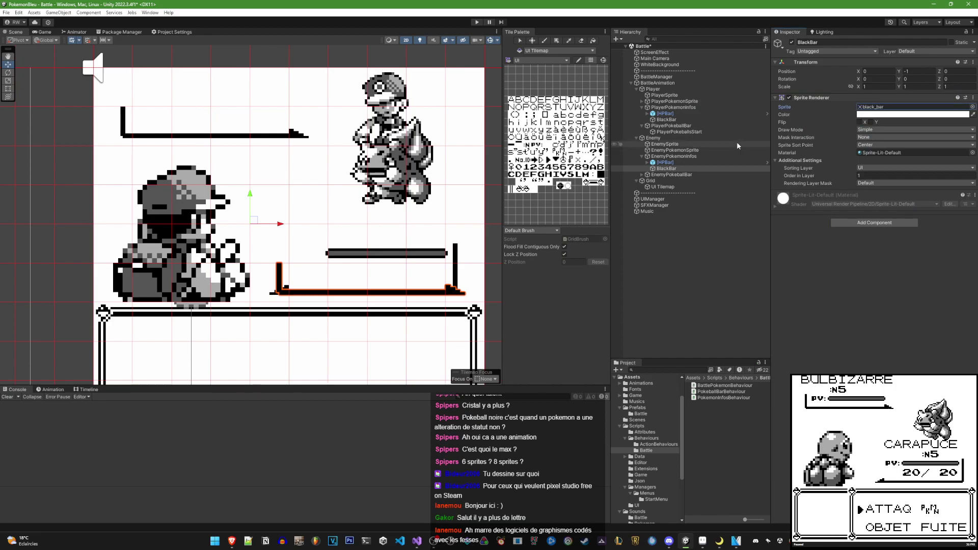
pyautogui.click(674, 156)
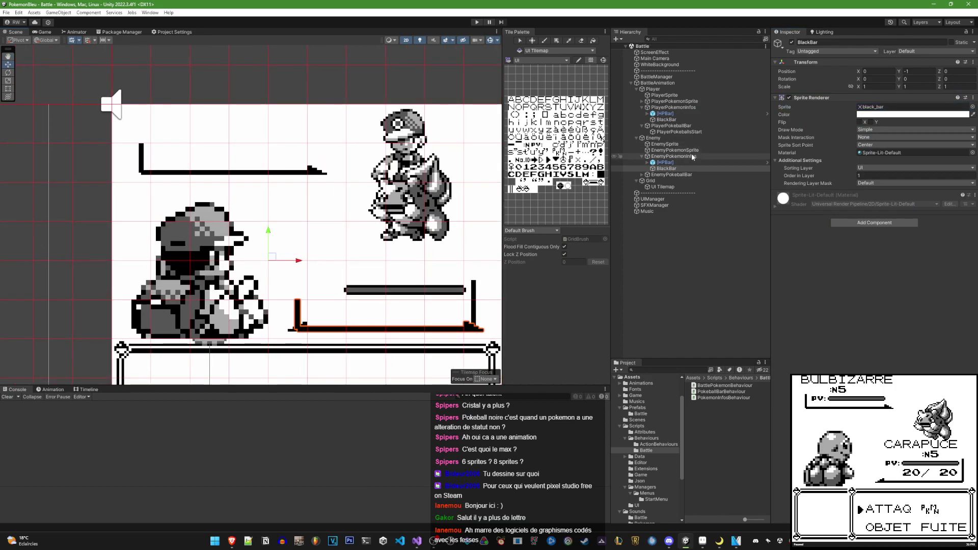
pyautogui.moveTo(272, 222); pyautogui.dragTo(137, 126)
# Undo the info box move and raise the enemy HP bar to Y -1
pyautogui.hotkey('ctrl', 'z')
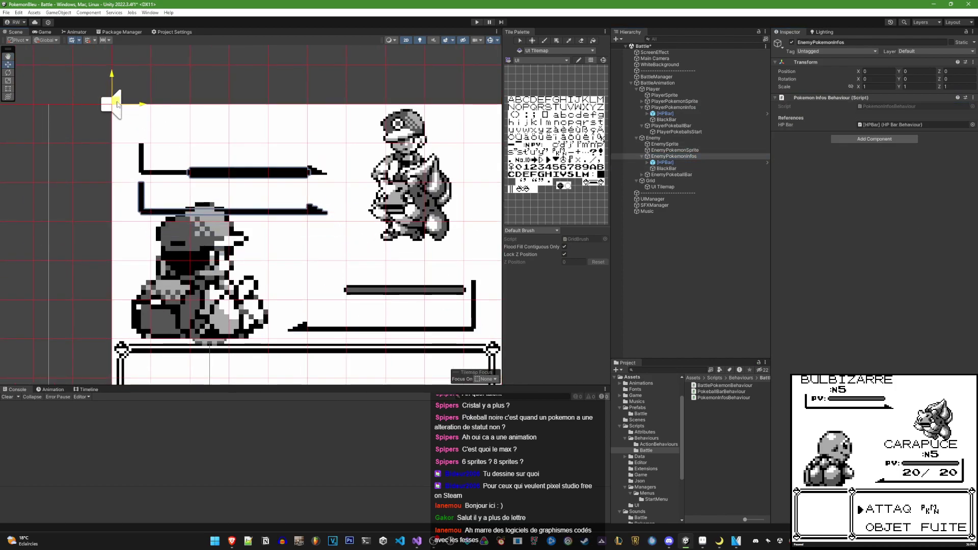
pyautogui.moveTo(317, 159); pyautogui.dragTo(357, 197, button='middle')
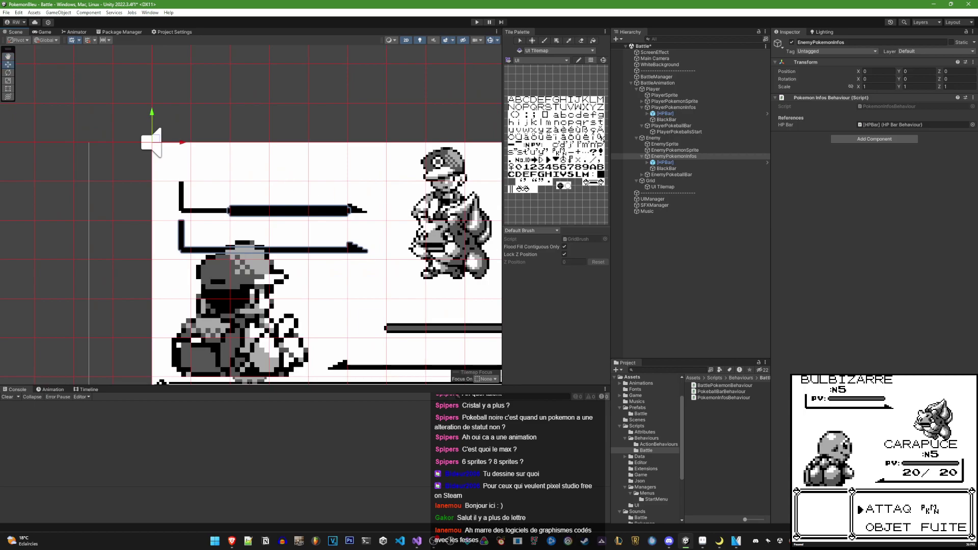
pyautogui.hotkey('alt', 'Tab')
pyautogui.hotkey('alt', 'Tab')
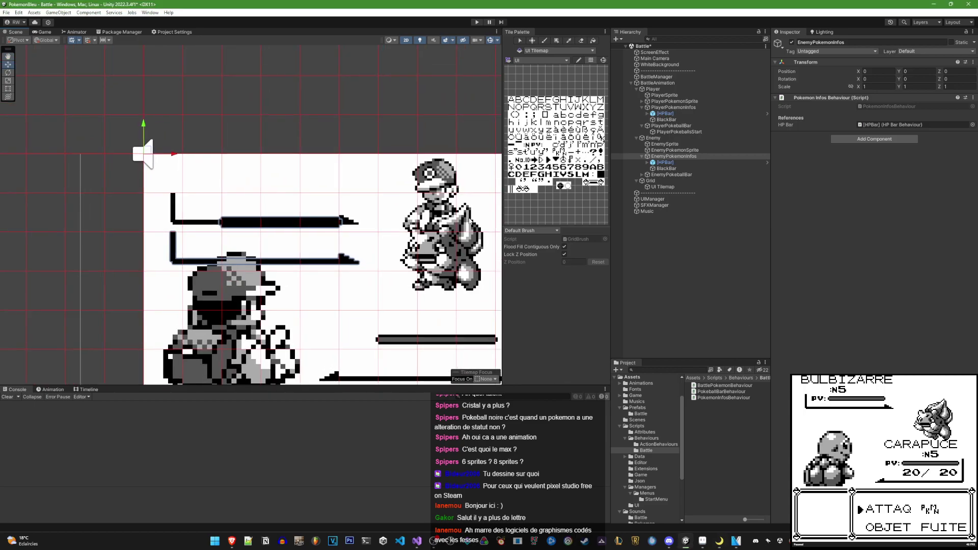
pyautogui.click(665, 162)
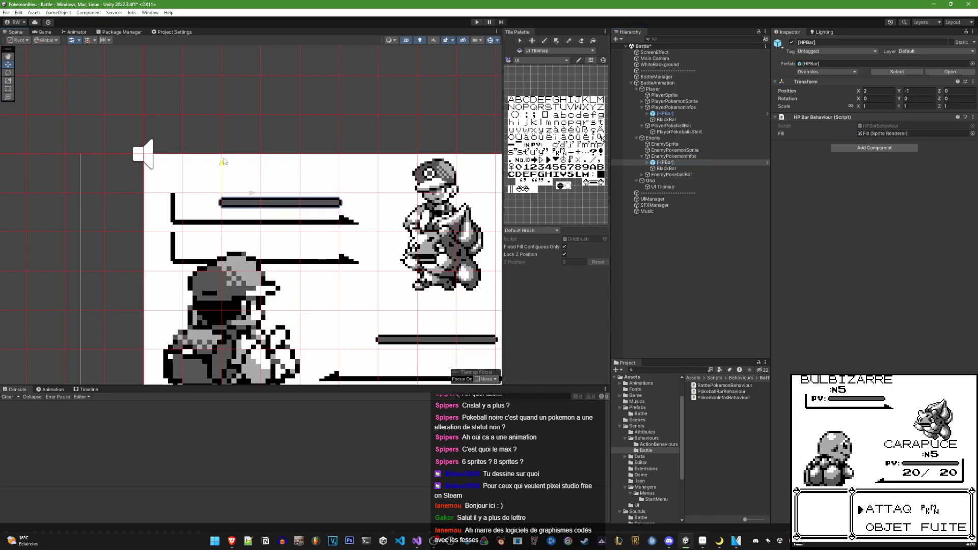
pyautogui.moveTo(225, 183); pyautogui.dragTo(228, 162)
# Raise the enemy BlackBar to Y 0 and pan the Scene view to review the layout
pyautogui.click(666, 168)
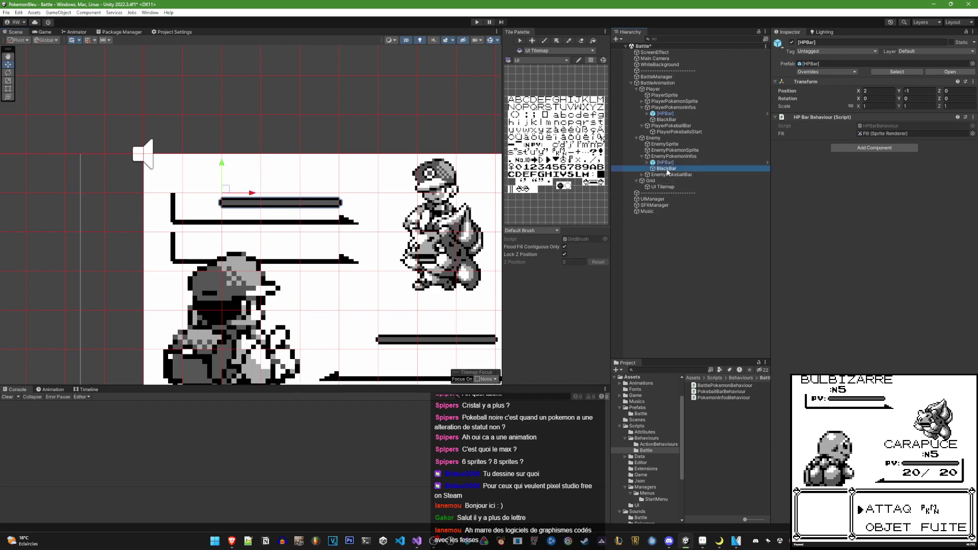
pyautogui.moveTo(146, 187); pyautogui.dragTo(146, 148)
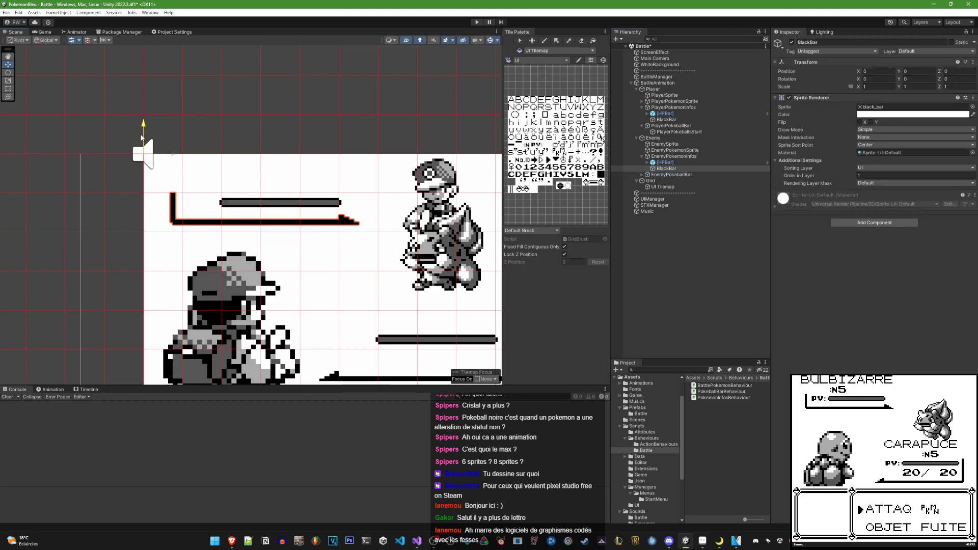
pyautogui.click(679, 156)
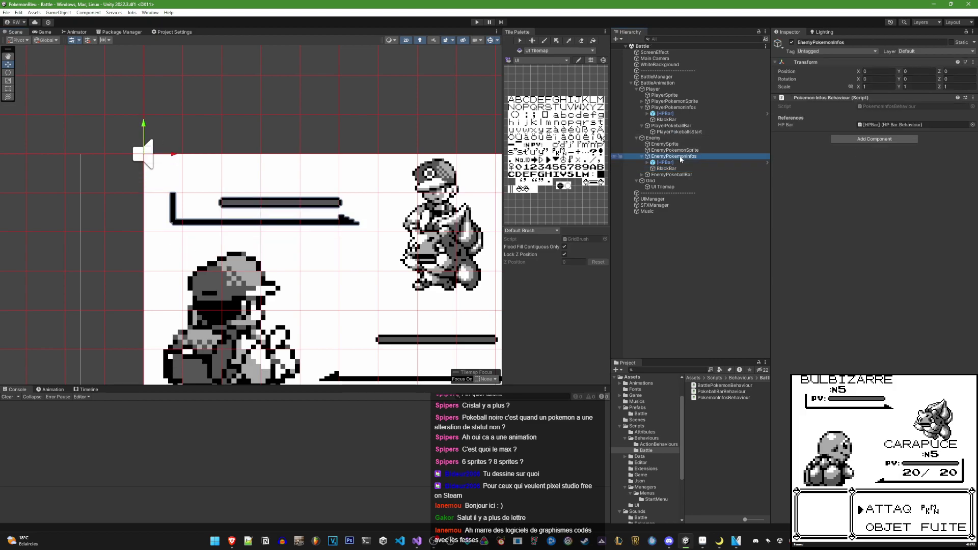
pyautogui.moveTo(405, 187); pyautogui.dragTo(260, 171, button='middle')
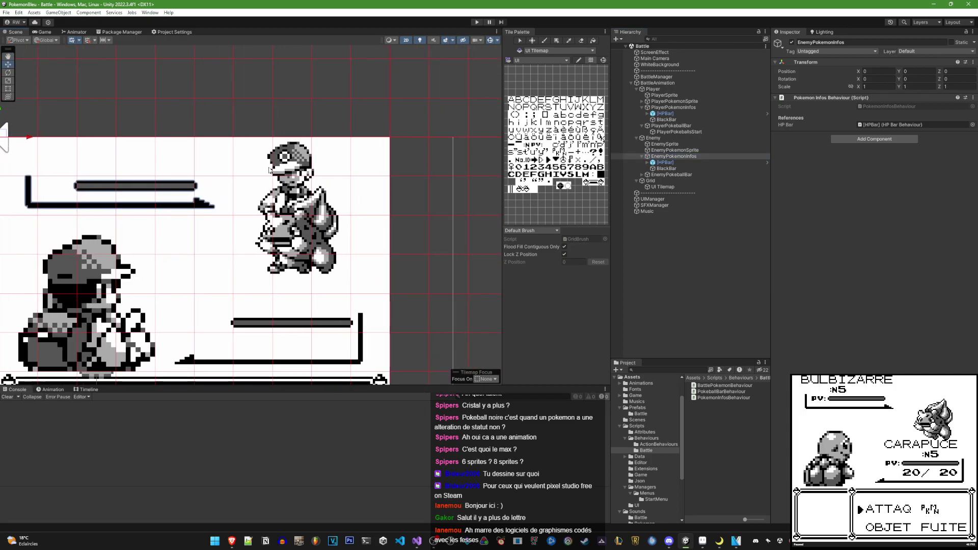
pyautogui.press('q')
pyautogui.press('w')
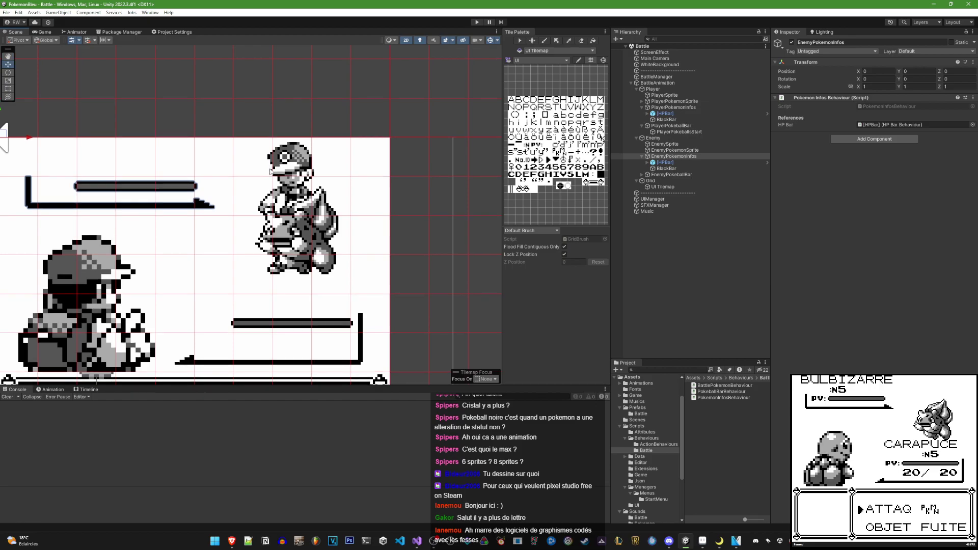
pyautogui.moveTo(304, 174); pyautogui.dragTo(444, 179, button='middle')
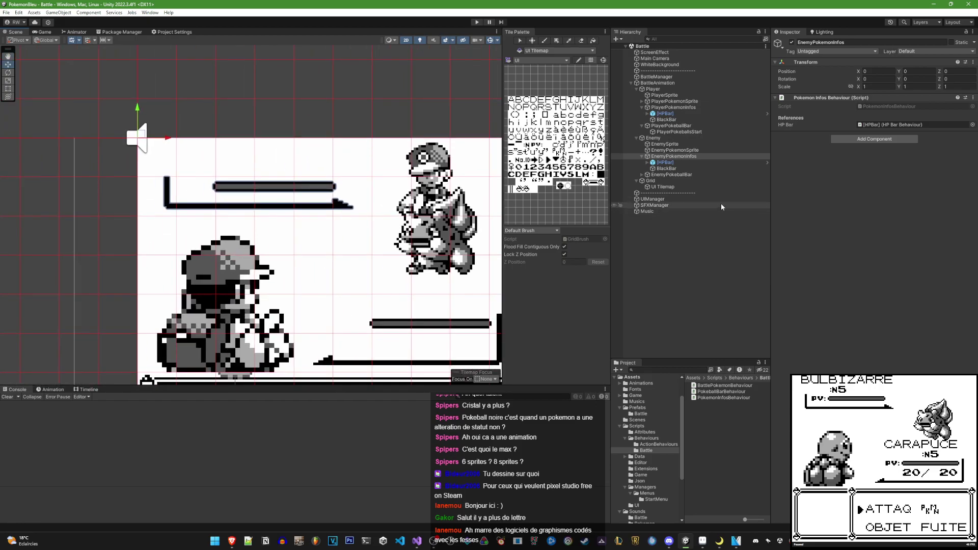
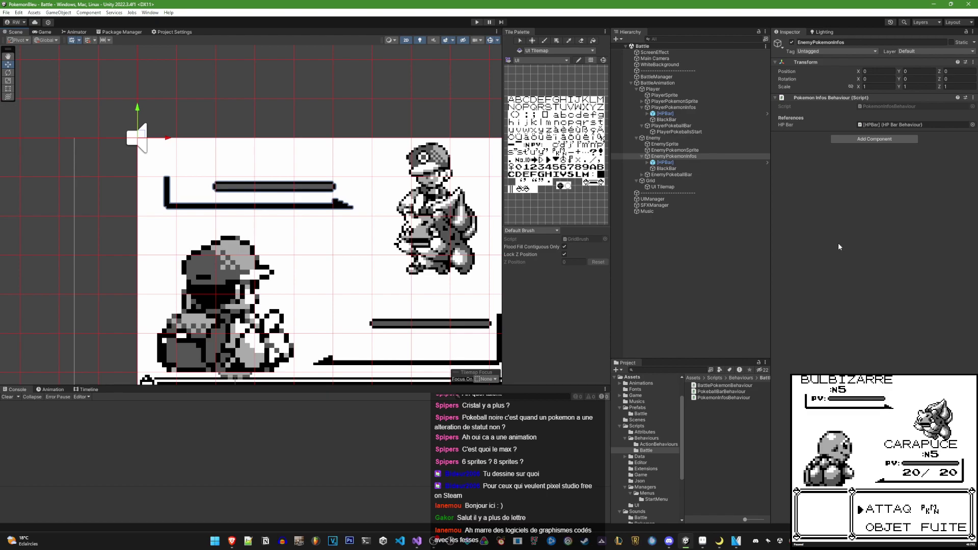
# Inspect the enemy HPBar, BlackBar and EnemyPokemonInfos, toggling the enemy info box off and on
pyautogui.scroll(-2, 345, 242)
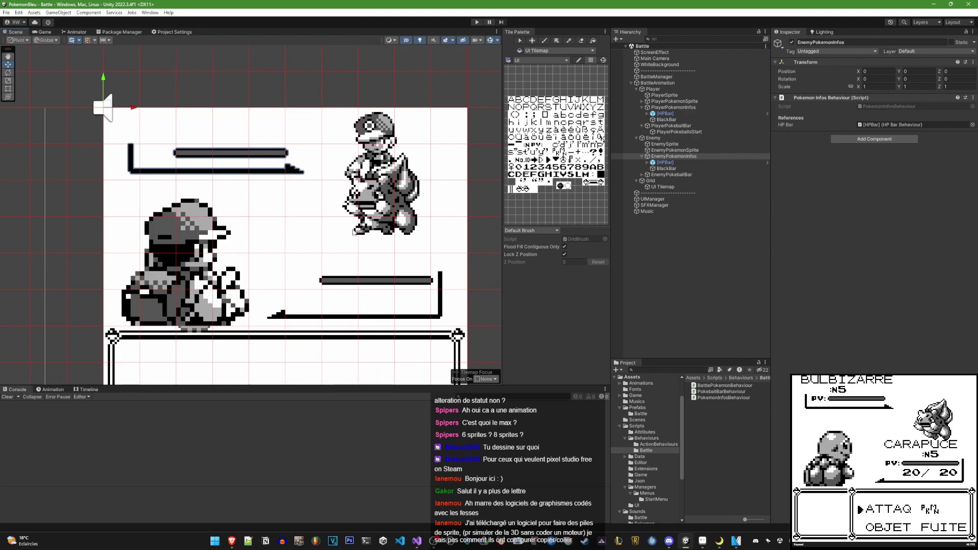
pyautogui.click(695, 160)
pyautogui.press('Down')
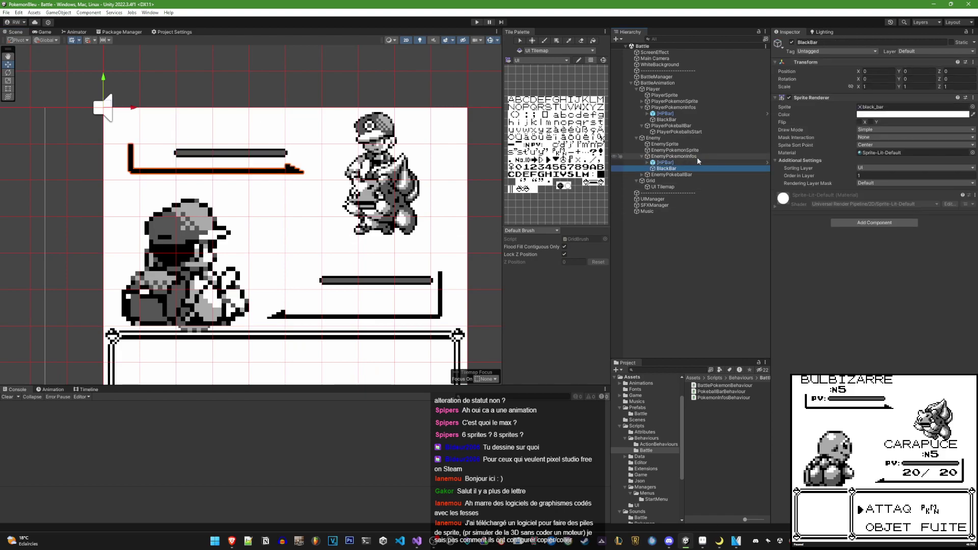
pyautogui.click(697, 157)
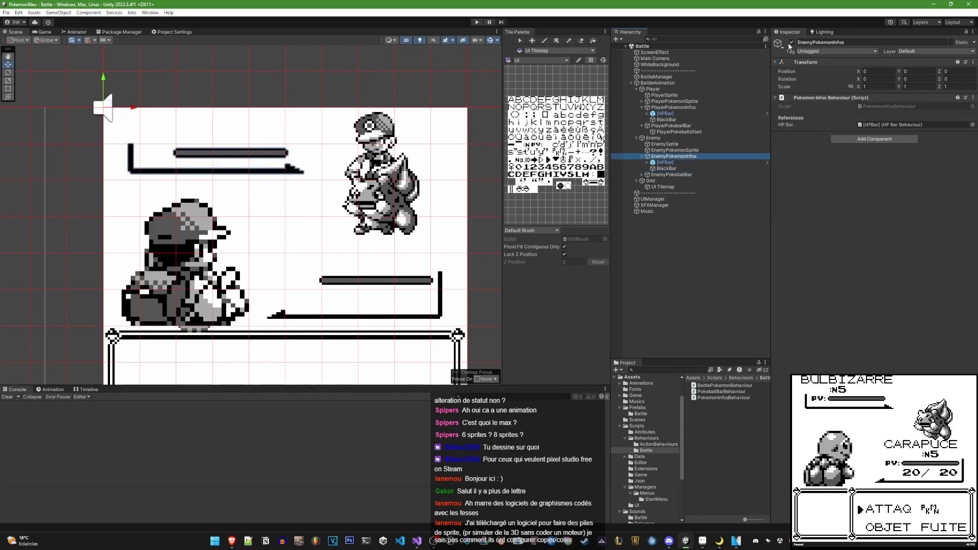
pyautogui.click(791, 42)
pyautogui.click(790, 43)
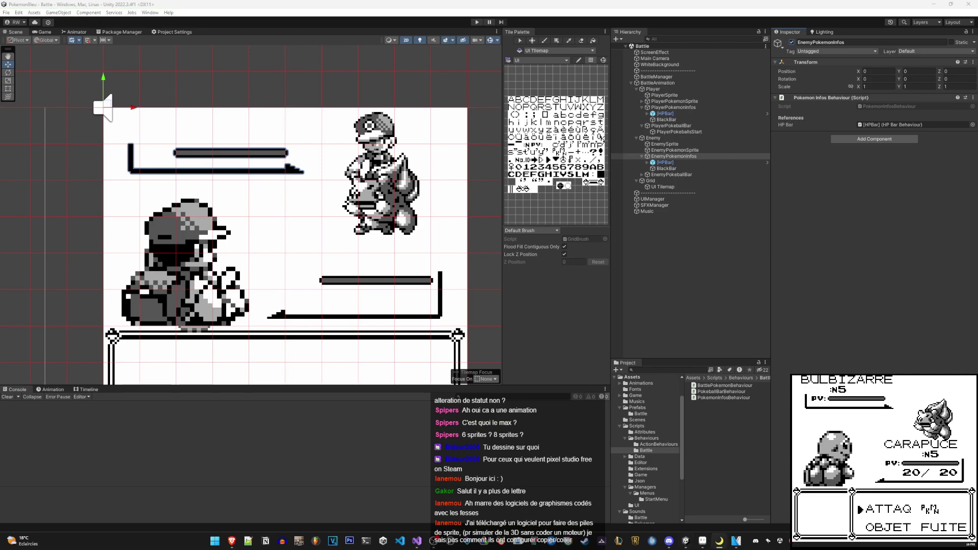
# Recentre the scene view on the battle and bring up HPBarBehaviour.cs in Visual Studio
pyautogui.moveTo(386, 196); pyautogui.dragTo(416, 204, button='middle')
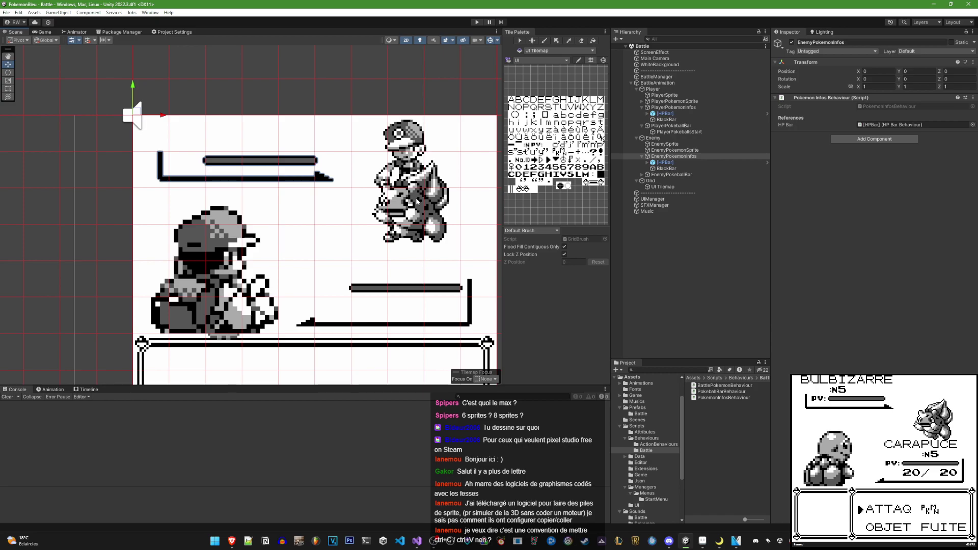
pyautogui.scroll(-1, 422, 204)
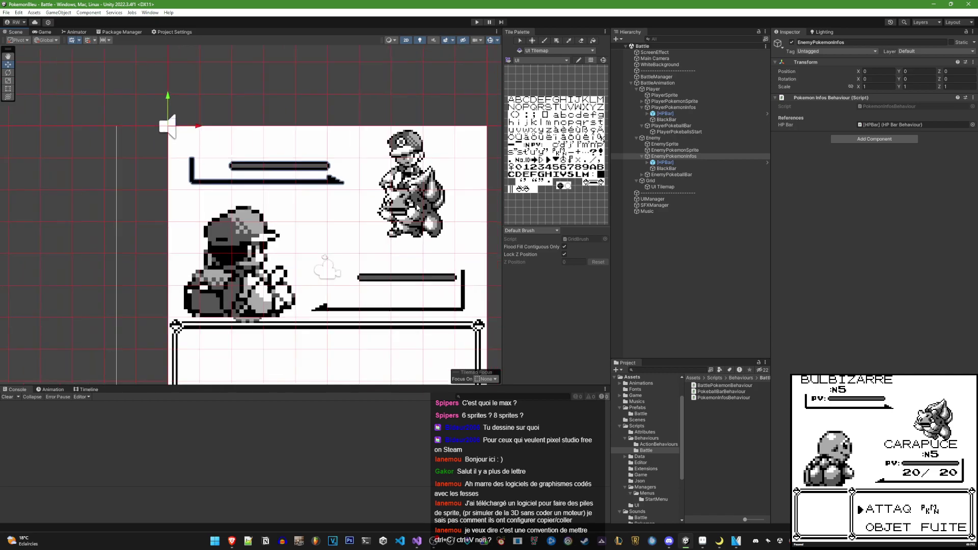
pyautogui.scroll(-1, 423, 204)
pyautogui.scroll(-1, 423, 204)
pyautogui.scroll(-1, 423, 204)
pyautogui.scroll(-2, 469, 239)
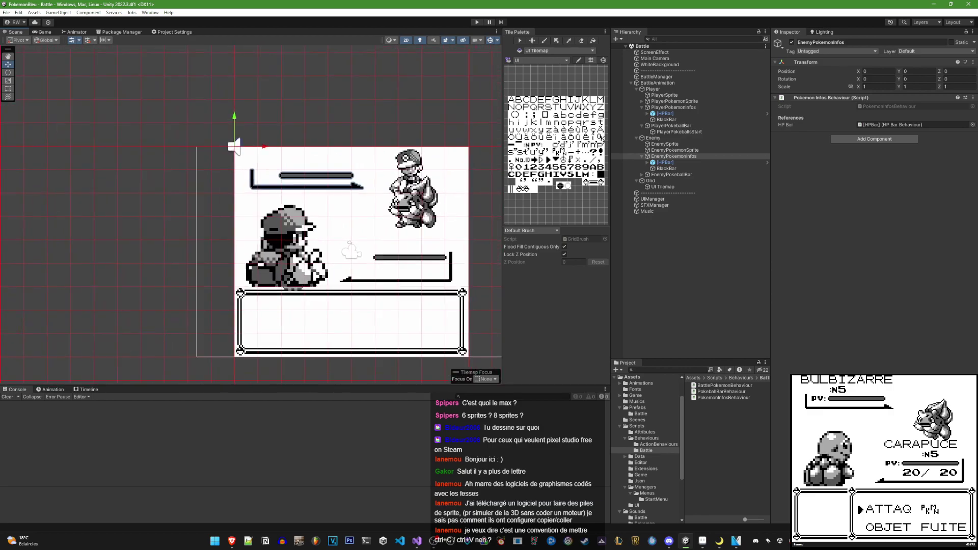
pyautogui.moveTo(460, 226); pyautogui.dragTo(447, 218, button='middle')
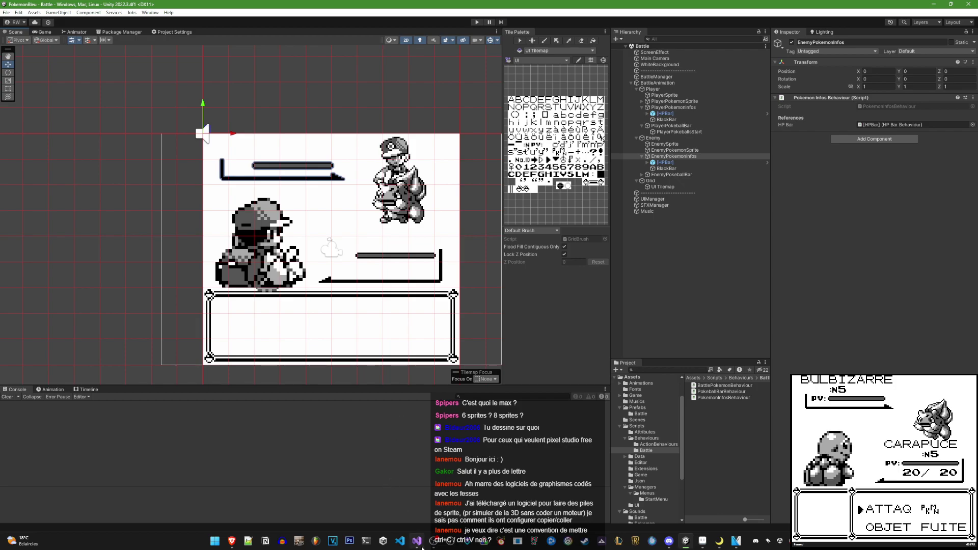
pyautogui.moveTo(423, 543)
pyautogui.click(405, 502)
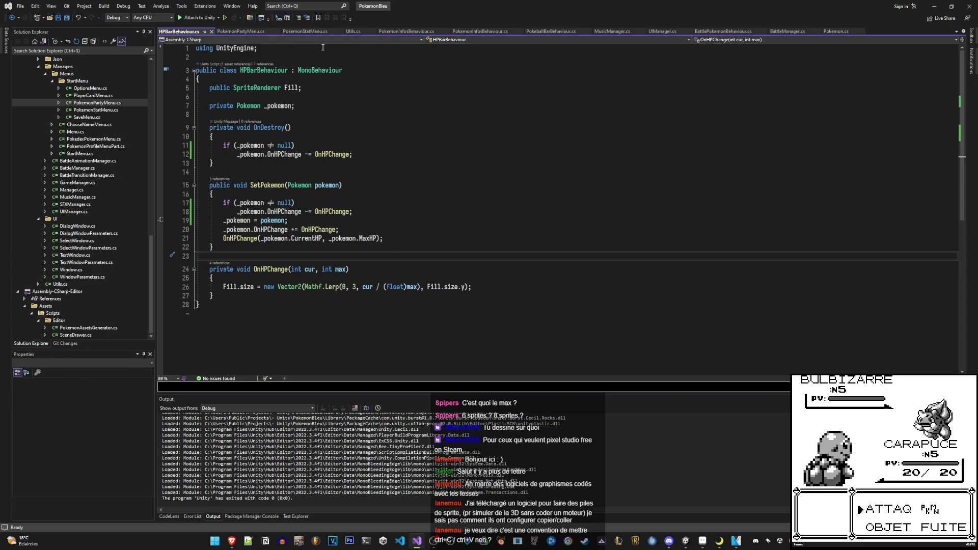
# Switch from the HP bar script to PokemonInfosBehaviour.cs
pyautogui.press('Up')
pyautogui.press('Down')
pyautogui.click(481, 31)
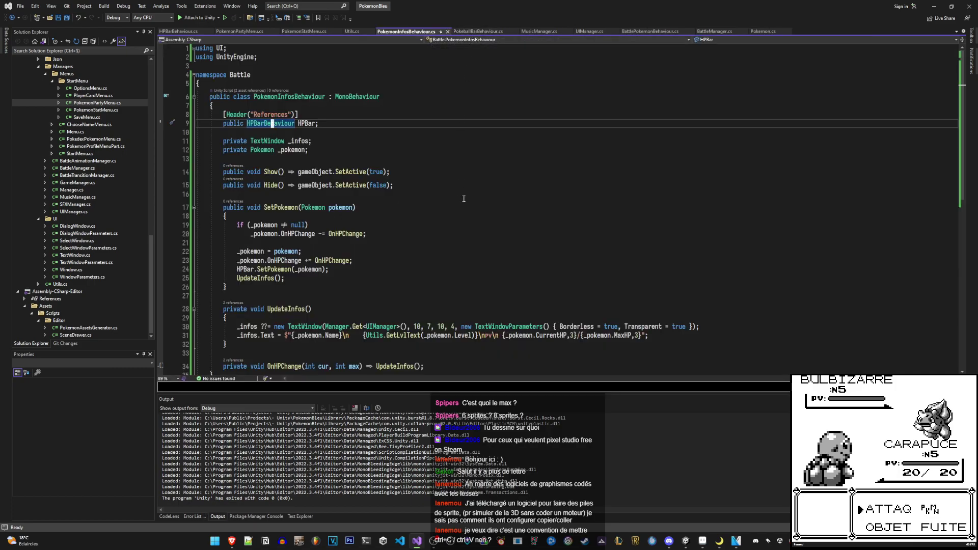
pyautogui.scroll(-4, 465, 198)
pyautogui.scroll(3, 465, 198)
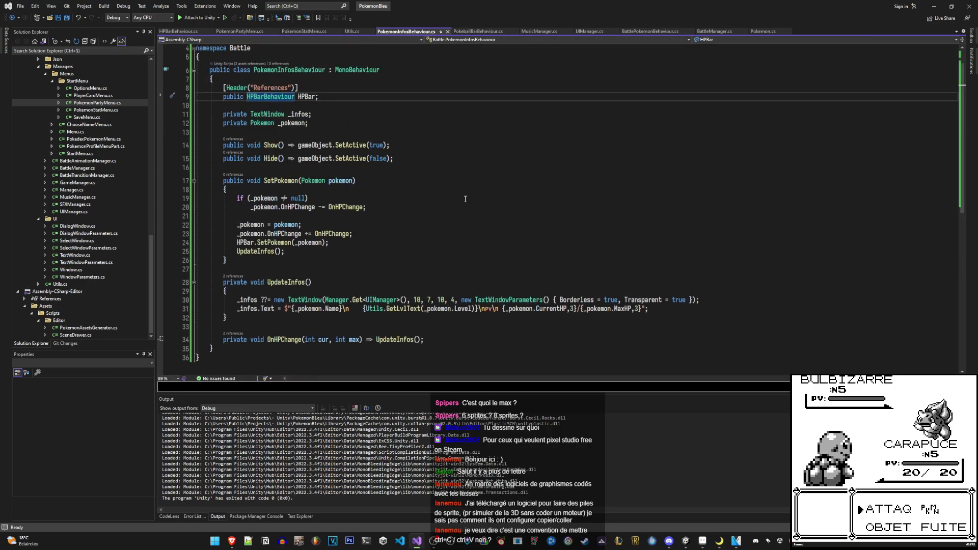
# Convert Show() from an expression body to a braced block body and save
pyautogui.click(306, 147)
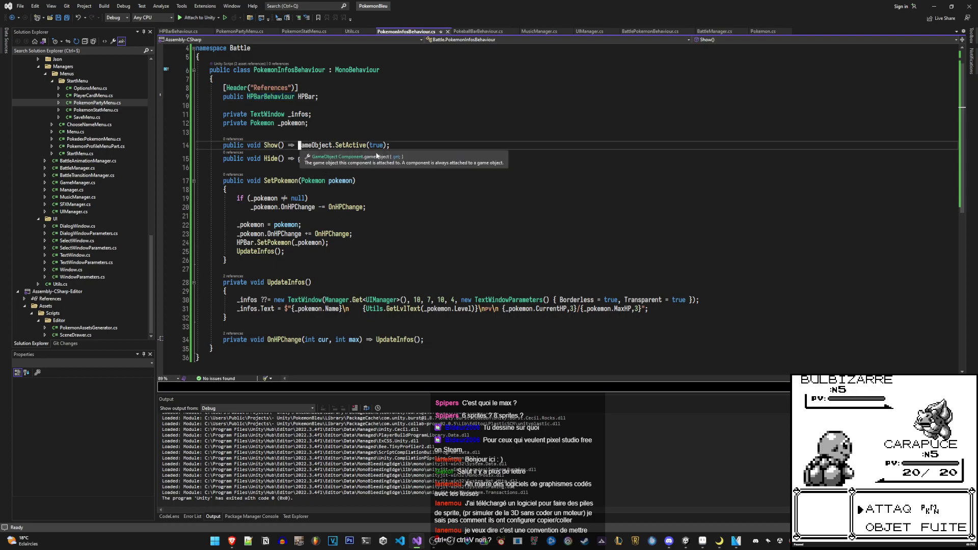
pyautogui.press('i')
pyautogui.press('BackSpace')
pyautogui.press('BackSpace')
pyautogui.press('BackSpace')
pyautogui.press('Return')
pyautogui.write('{')
pyautogui.press('Return')
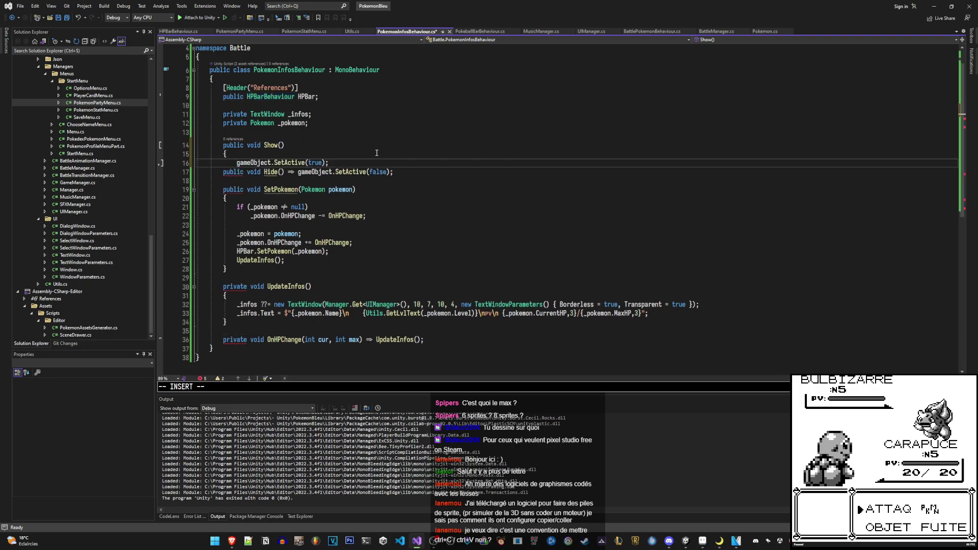
pyautogui.press('End')
pyautogui.press('Return')
pyautogui.write('}')
pyautogui.press('Return')
pyautogui.press('Escape')
pyautogui.hotkey('ctrl', 's')
# Add an UpdateInfos() call inside Show()
pyautogui.press('k')
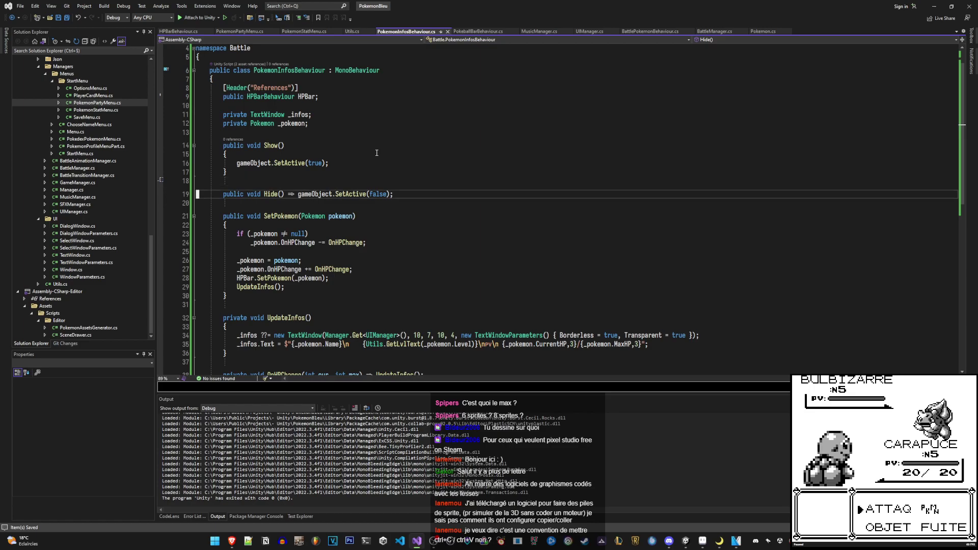
pyautogui.hotkey('shift', 'o')
pyautogui.write('Upd')
pyautogui.press('Tab')
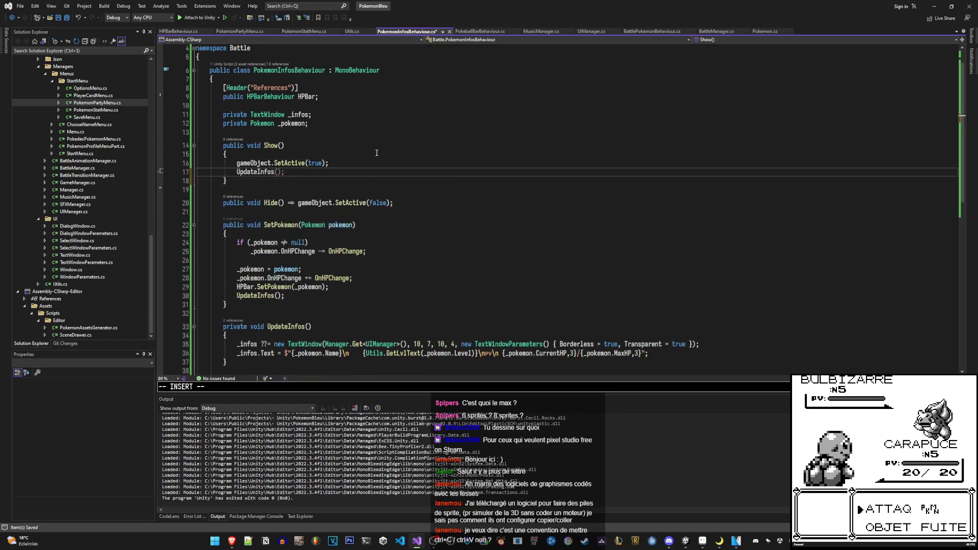
pyautogui.press('Escape')
pyautogui.press('k')
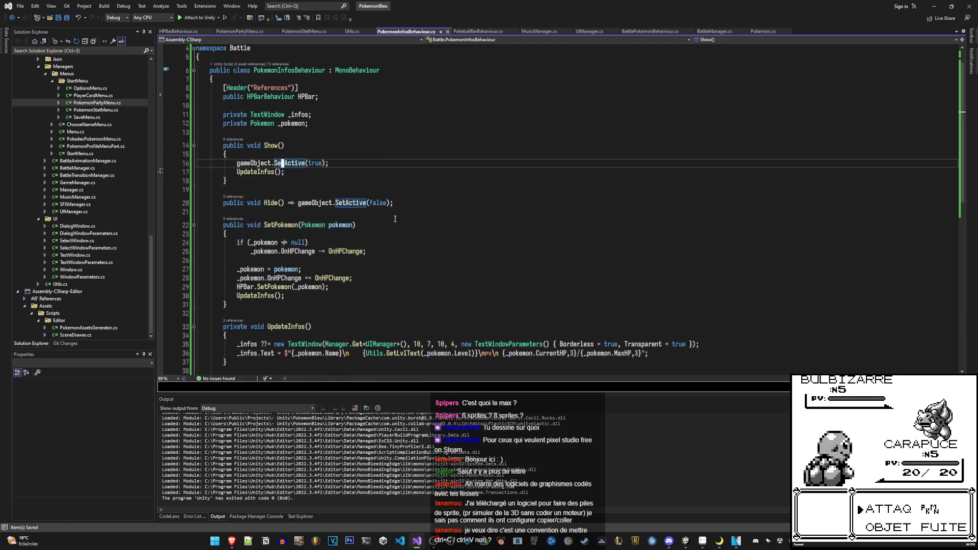
# Add 'if (pokemon == null) return;' at the top of SetPokemon
pyautogui.click(460, 234)
pyautogui.scroll(-1, 460, 234)
pyautogui.write('o')
pyautogui.write('if (')
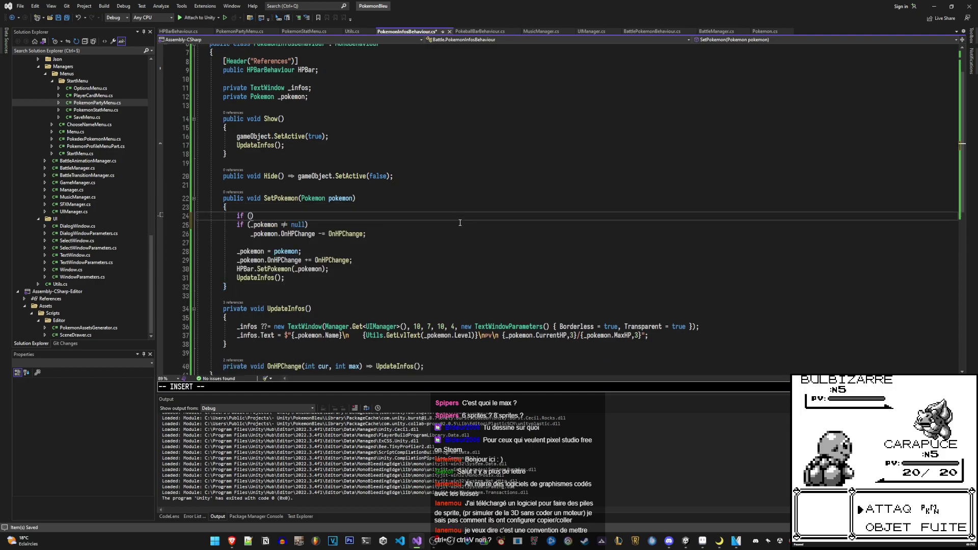
pyautogui.write('pokemon ')
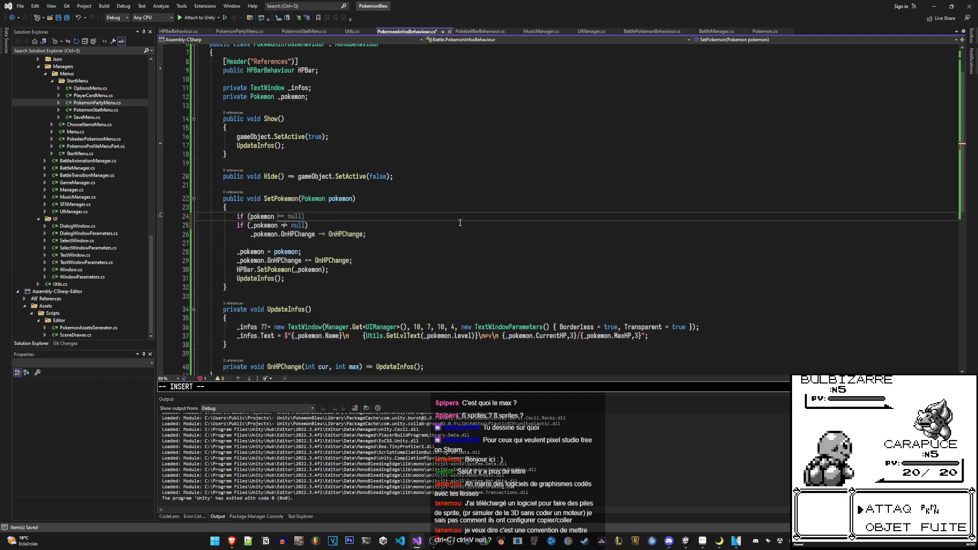
pyautogui.write('== null) return')
pyautogui.press('Escape')
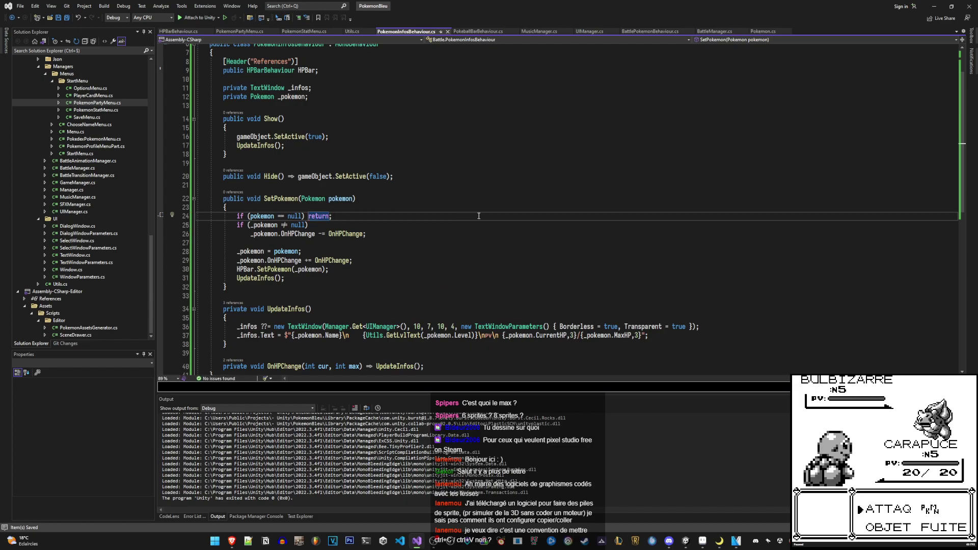
pyautogui.write('A;')
pyautogui.press('Escape')
pyautogui.press('o')
pyautogui.press('Escape')
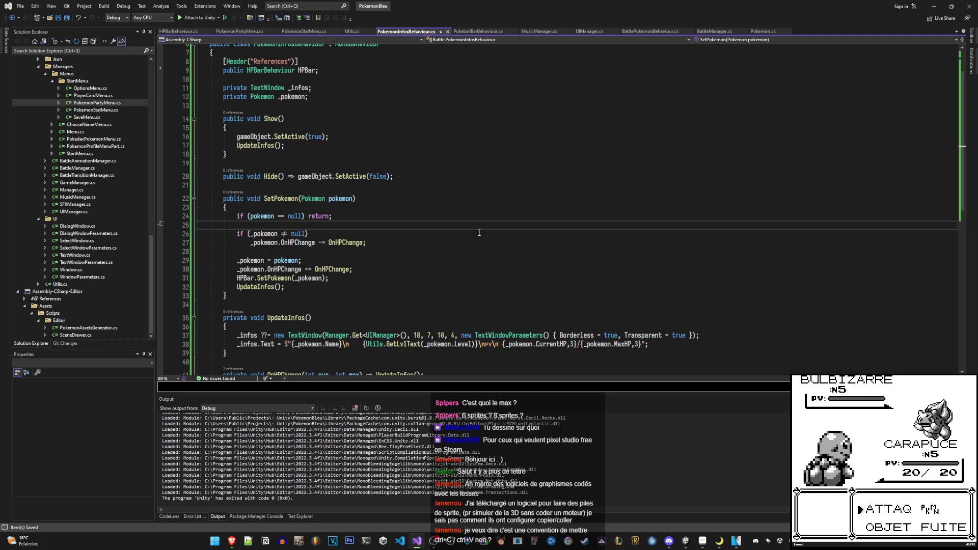
pyautogui.scroll(2, 479, 233)
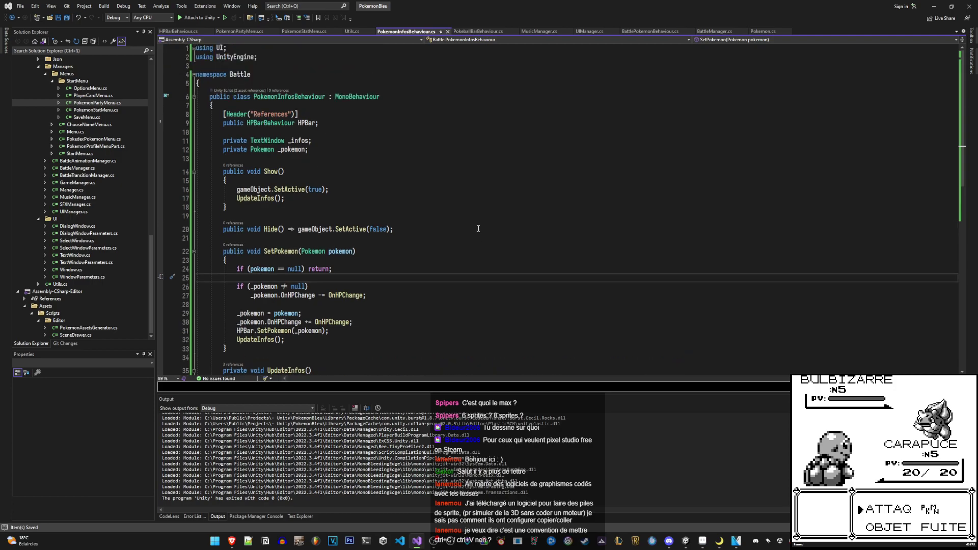
# Add public bool ShowHP and EnemyBar fields below the HPBar reference and save
pyautogui.click(371, 121)
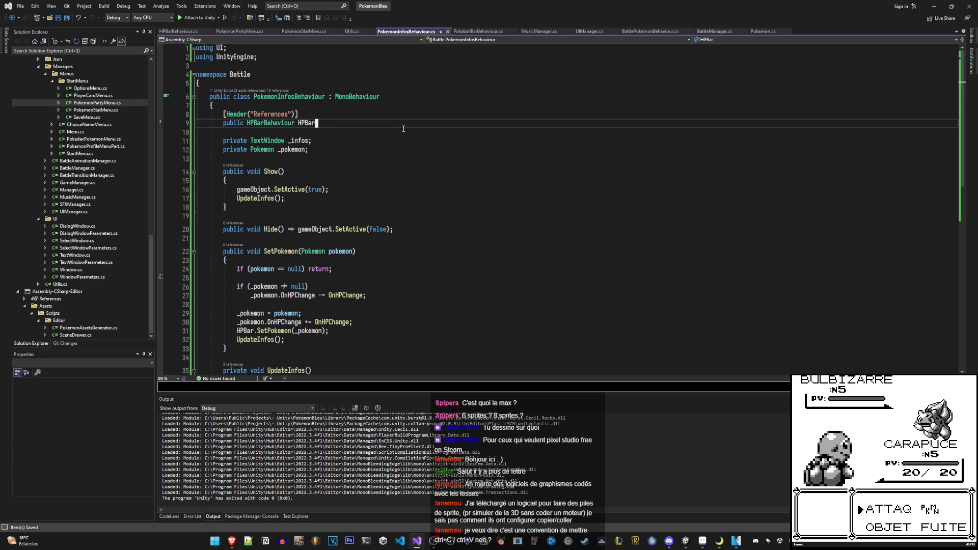
pyautogui.write('opublic bool Show')
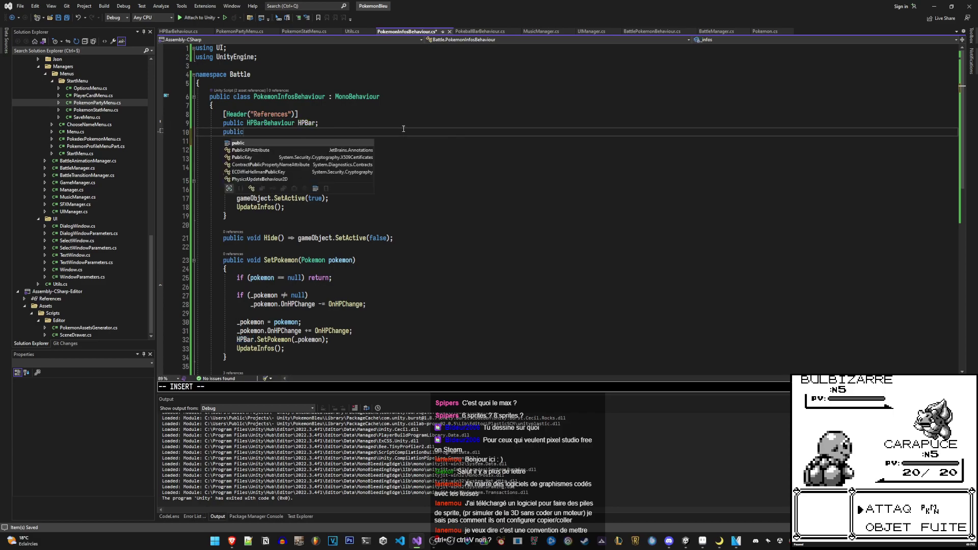
pyautogui.press('BackSpace')
pyautogui.write('HP;')
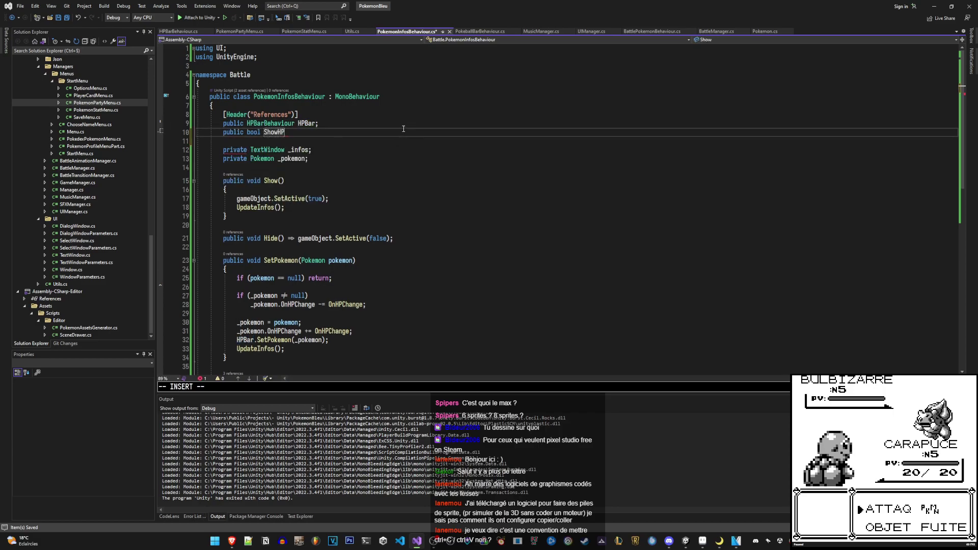
pyautogui.press('Escape')
pyautogui.press('k')
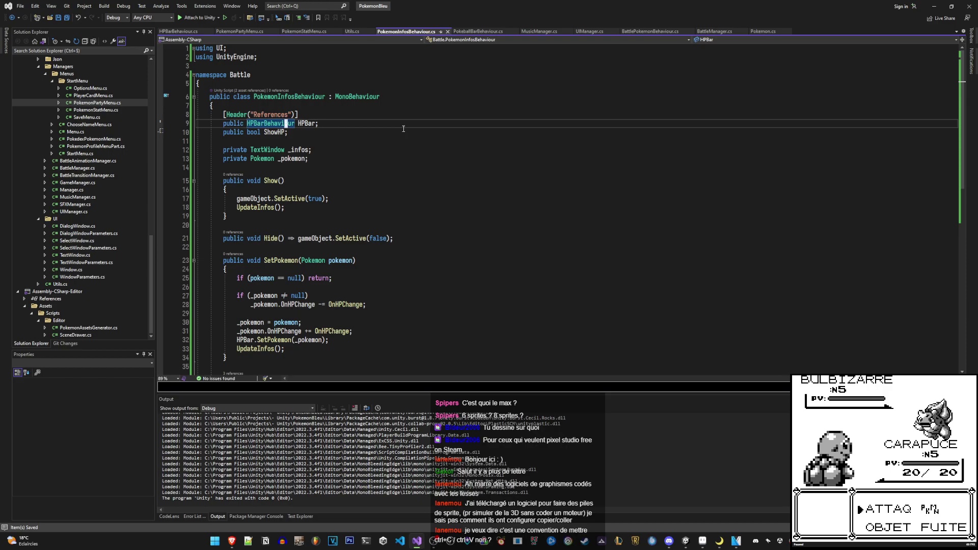
pyautogui.write('jo')
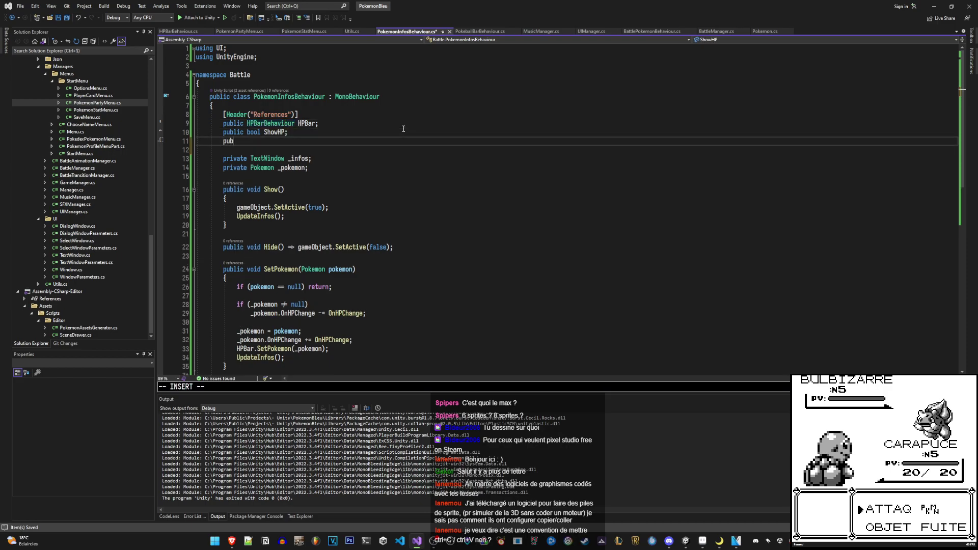
pyautogui.write('public bool EnemyBar;l')
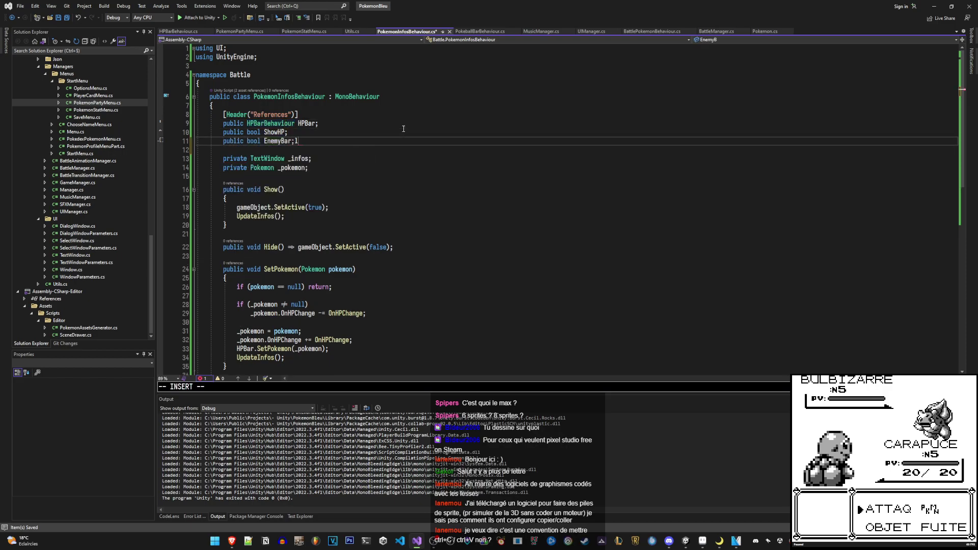
pyautogui.press('Escape')
pyautogui.hotkey('ctrl', 's')
# Delete the ShowHP field and rename EnemyBar to PlayerBar, then save
pyautogui.press('k')
pyautogui.press('d')
pyautogui.press('d')
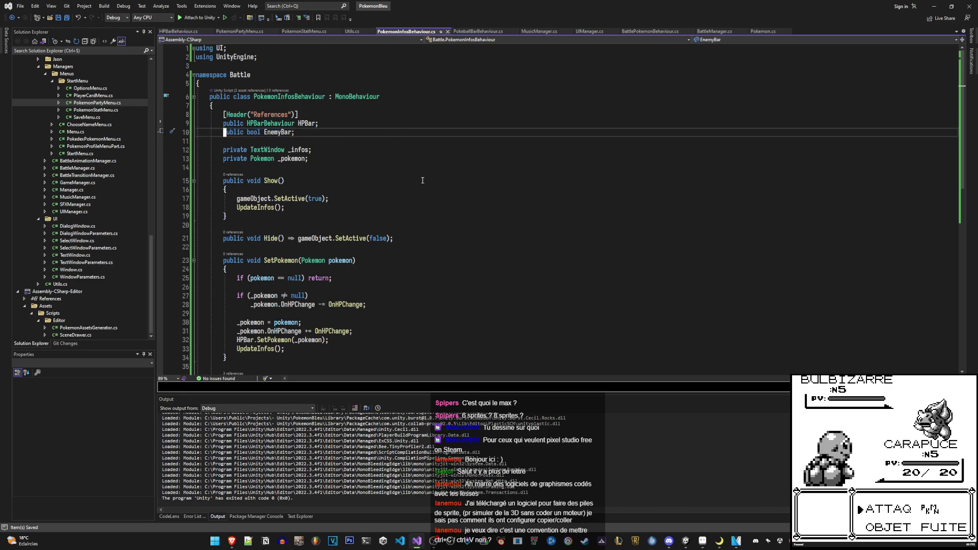
pyautogui.doubleClick(267, 134)
pyautogui.write('c bool PlayerBar')
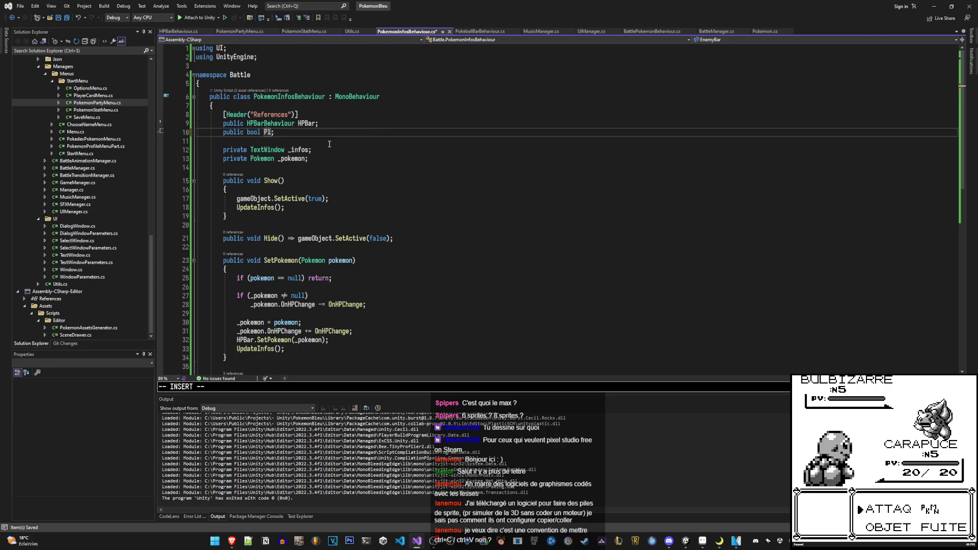
pyautogui.press('Escape')
pyautogui.hotkey('ctrl', 's')
# Go to the end of the TextWindow creation line in UpdateInfos
pyautogui.scroll(-3, 376, 173)
pyautogui.scroll(-4, 375, 174)
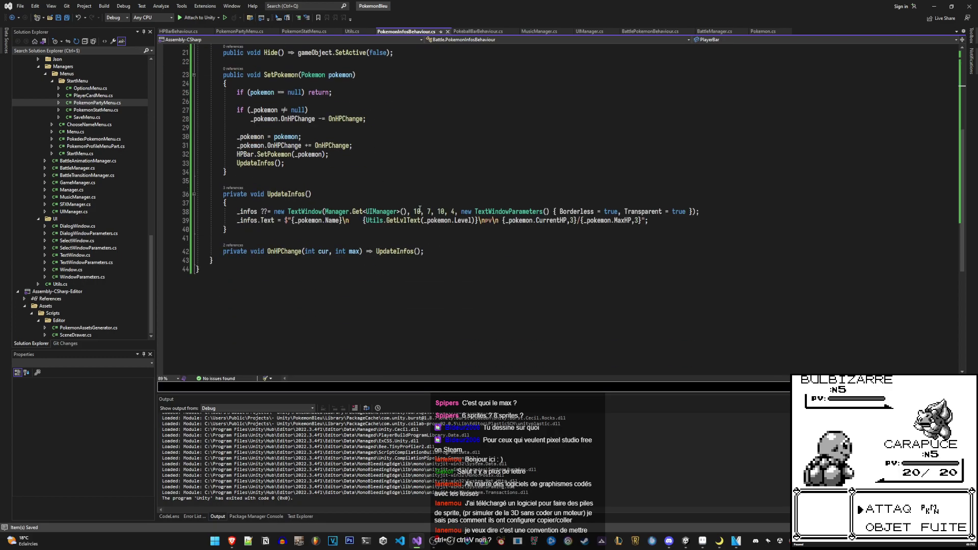
pyautogui.click(442, 220)
pyautogui.scroll(5, 433, 229)
pyautogui.scroll(2, 433, 233)
pyautogui.scroll(-6, 433, 233)
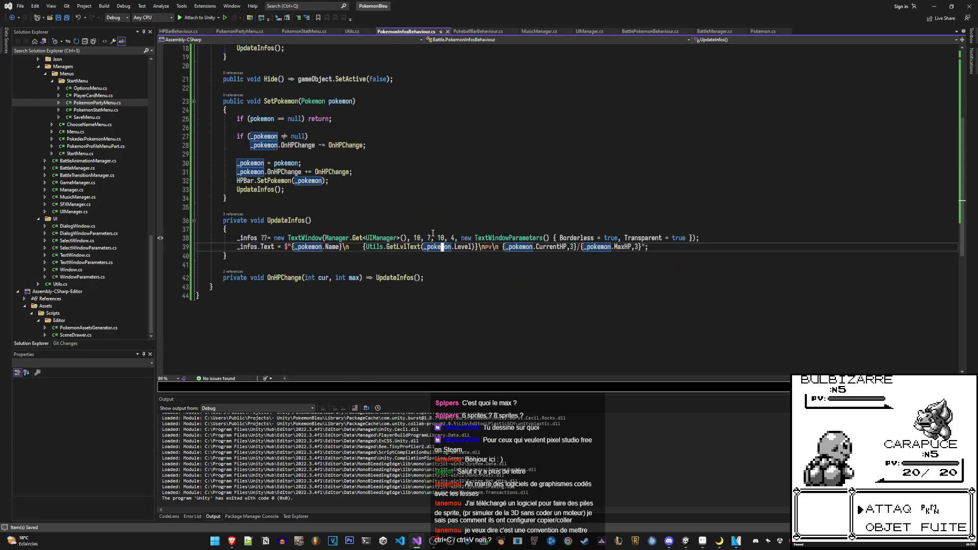
pyautogui.click(618, 230)
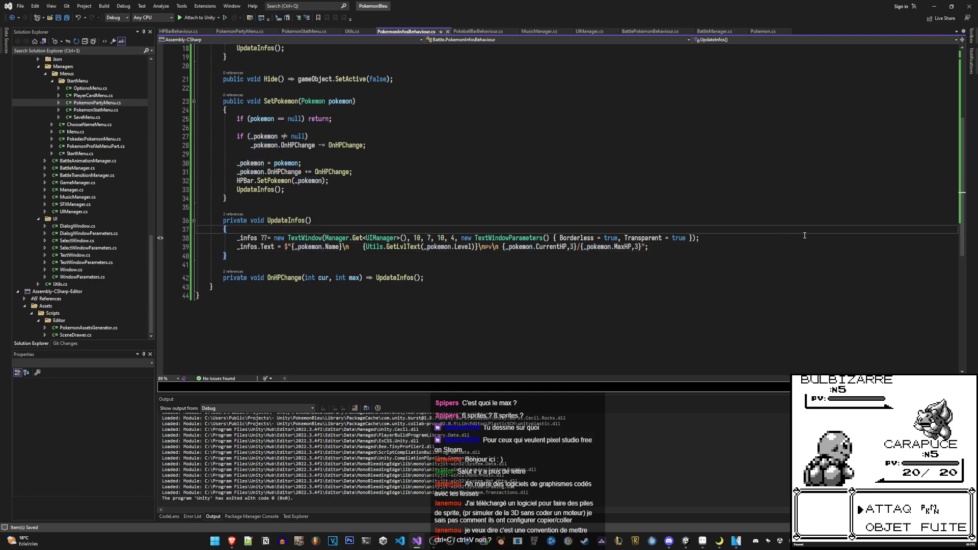
# Wrap the TextWindow creation under 'if (PlayerBar)' and add an else line
pyautogui.write('oif (')
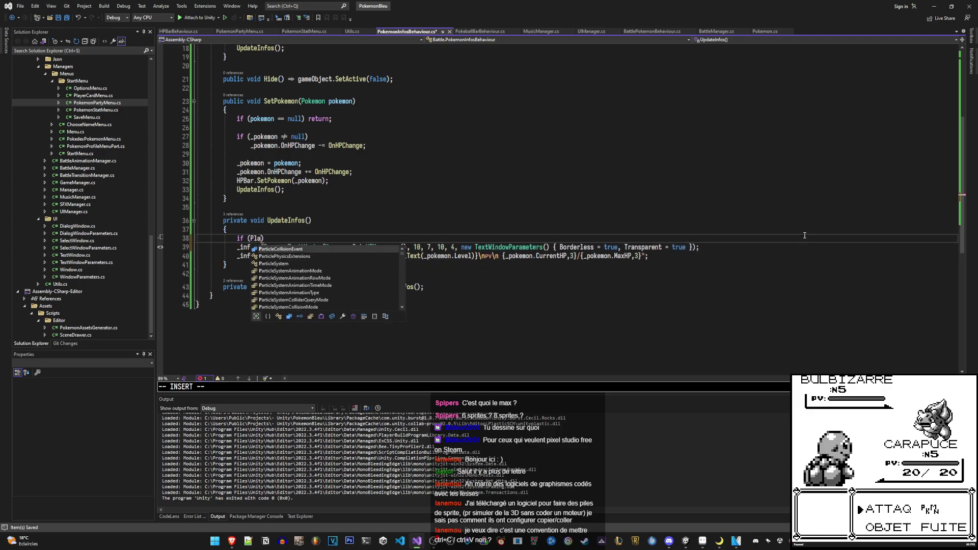
pyautogui.write('Pla')
pyautogui.press('Tab')
pyautogui.press('Escape')
pyautogui.press('j')
pyautogui.press('>')
pyautogui.press('>')
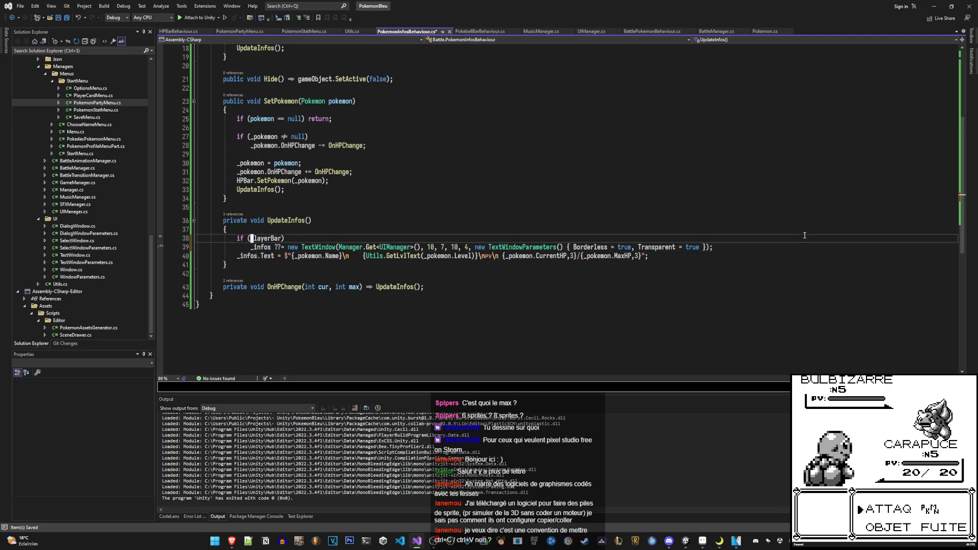
pyautogui.write('oese')
pyautogui.press('BackSpace')
pyautogui.press('BackSpace')
pyautogui.press('BackSpace')
pyautogui.write('lse')
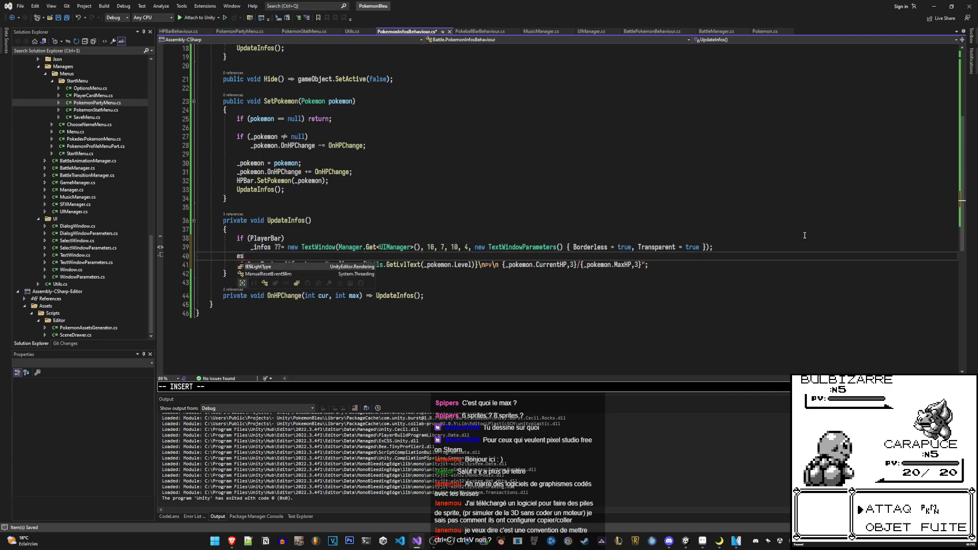
pyautogui.press('Return')
# Duplicate the window-creation line into the else branch and save
pyautogui.press('Up')
pyautogui.press('Up')
pyautogui.hotkey('ctrl', 'c')
pyautogui.press('Down')
pyautogui.press('Down')
pyautogui.hotkey('ctrl', 'v')
pyautogui.press('Escape')
pyautogui.press('k')
pyautogui.hotkey('ctrl', 's')
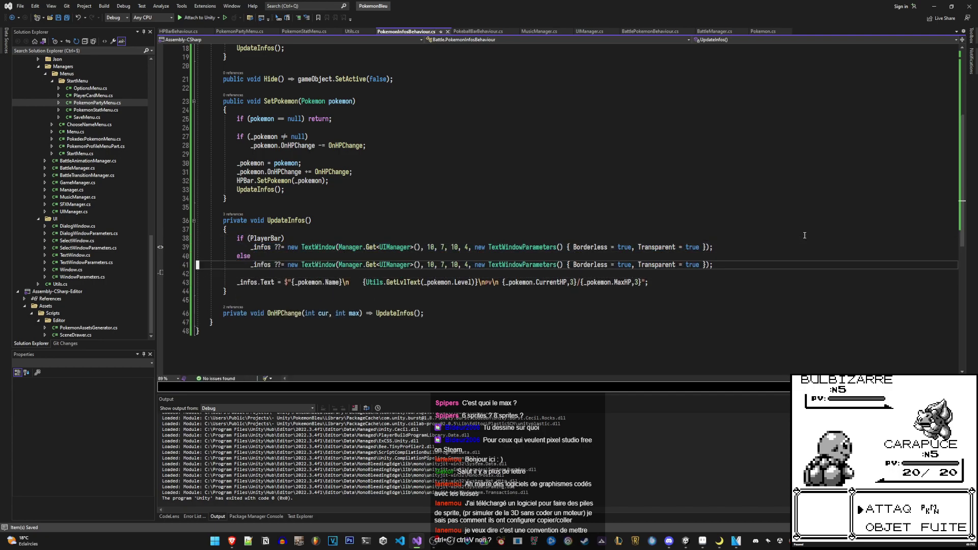
# Change the else branch's window arguments to 1, 0, 10, 3
pyautogui.press('f')
pyautogui.press('1')
pyautogui.press('l')
pyautogui.press('x')
pyautogui.press('i')
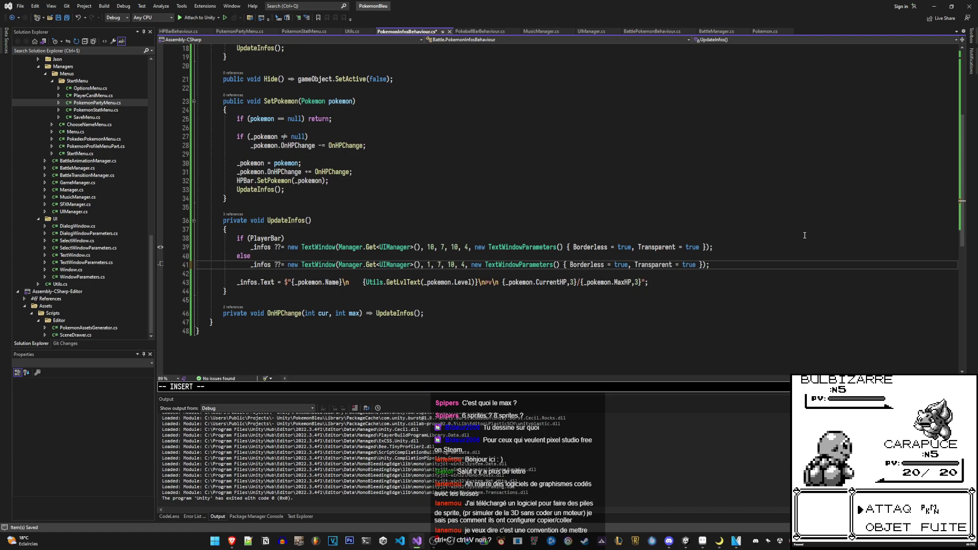
pyautogui.press('Delete')
pyautogui.write('8')
pyautogui.press('Escape')
pyautogui.hotkey('ctrl', 's')
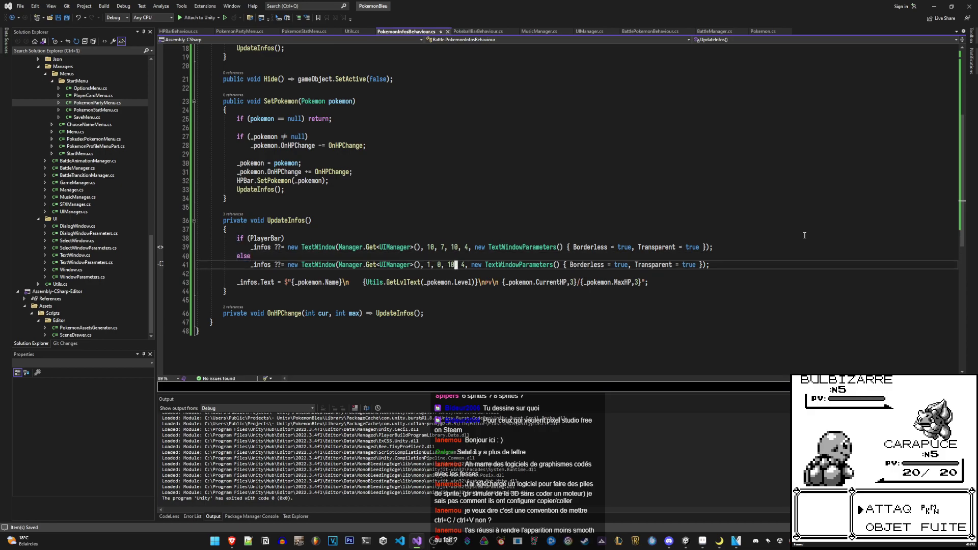
pyautogui.press('Right')
pyautogui.press('Right')
pyautogui.press('BackSpace')
pyautogui.write('3')
pyautogui.press('Up')
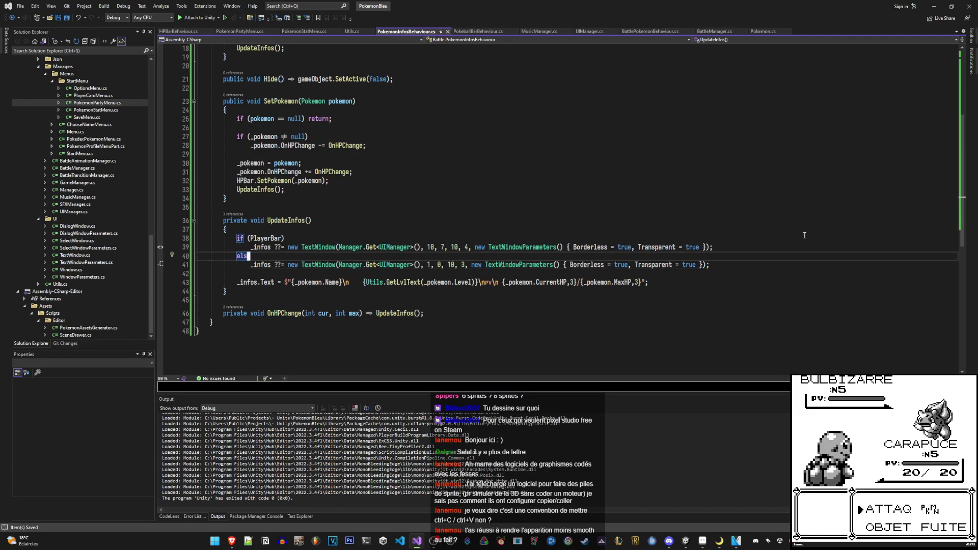
pyautogui.press('Down')
pyautogui.press('Down')
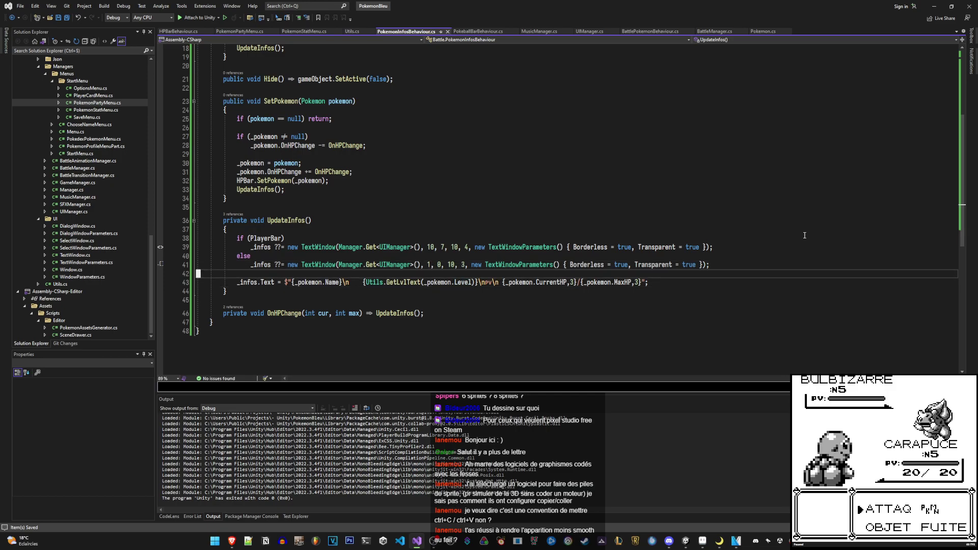
pyautogui.press('Up')
pyautogui.press('Down')
pyautogui.press('Up')
pyautogui.press('Up')
pyautogui.press('Down')
pyautogui.press('Down')
pyautogui.press('Down')
pyautogui.press('Up')
pyautogui.press('Up')
pyautogui.press('Down')
pyautogui.press('Down')
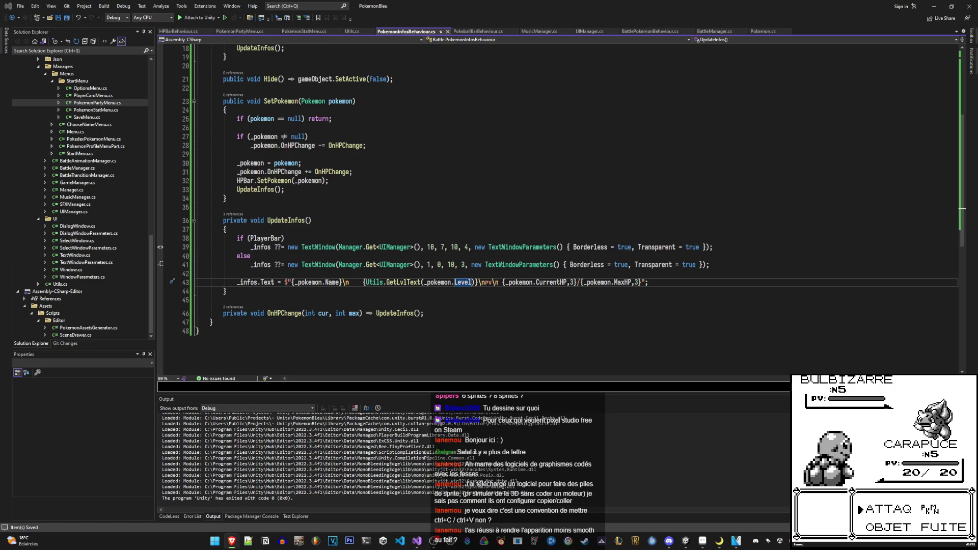
# Delete the trailing semicolon at the end of the text line
pyautogui.click(625, 282)
pyautogui.press('End')
pyautogui.press('BackSpace')
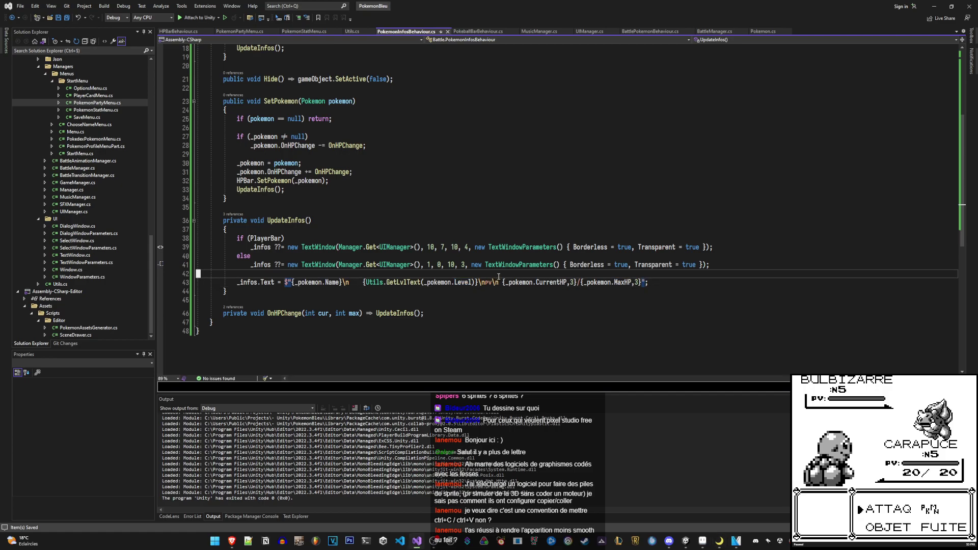
# Add a StringBuilder text declaration above the info assignment, then delete it again
pyautogui.press('O')
pyautogui.press('Escape')
pyautogui.write('OString')
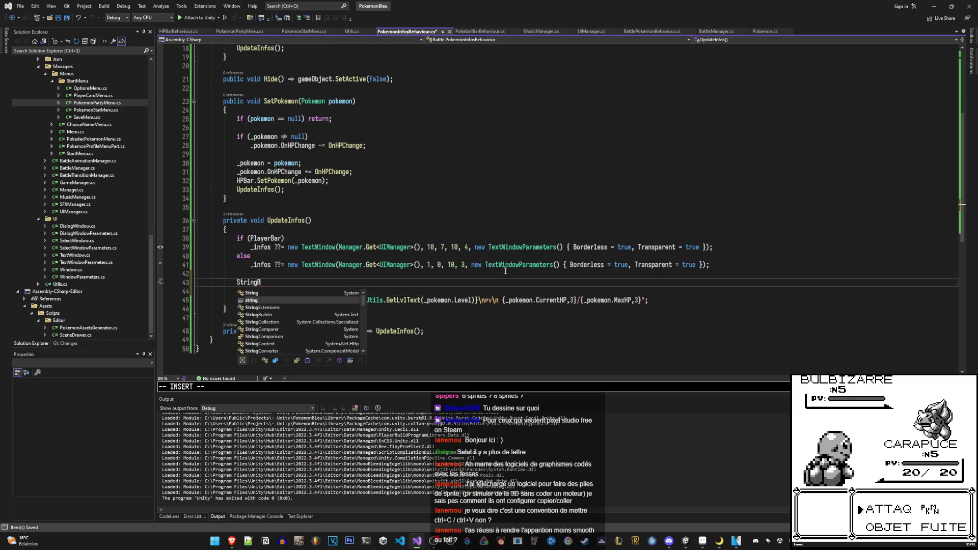
pyautogui.write('Buil')
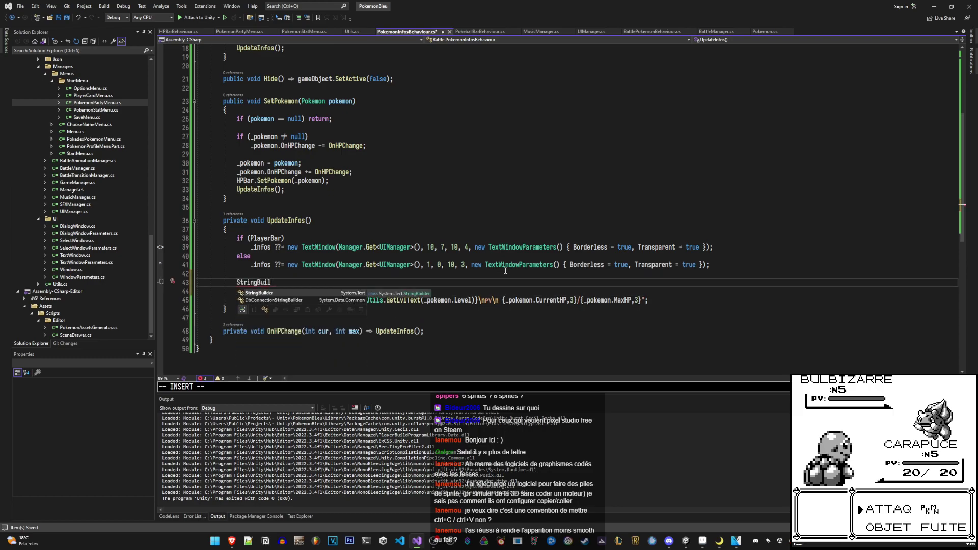
pyautogui.press('Tab')
pyautogui.write('str')
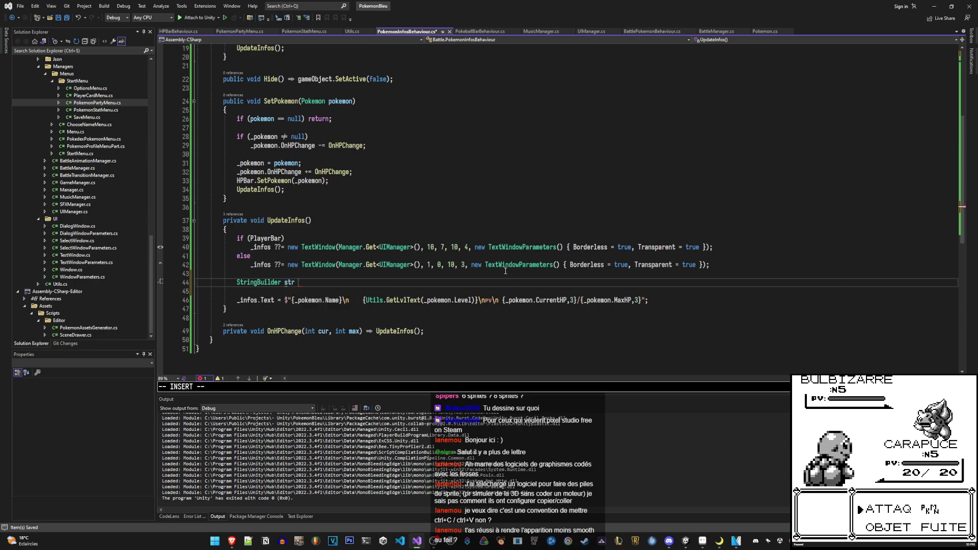
pyautogui.press('BackSpace')
pyautogui.press('BackSpace')
pyautogui.press('BackSpace')
pyautogui.write('text = neew()')
pyautogui.press('BackSpace')
pyautogui.press('BackSpace')
pyautogui.press('BackSpace')
pyautogui.write('w();')
pyautogui.press('Escape')
pyautogui.press('j')
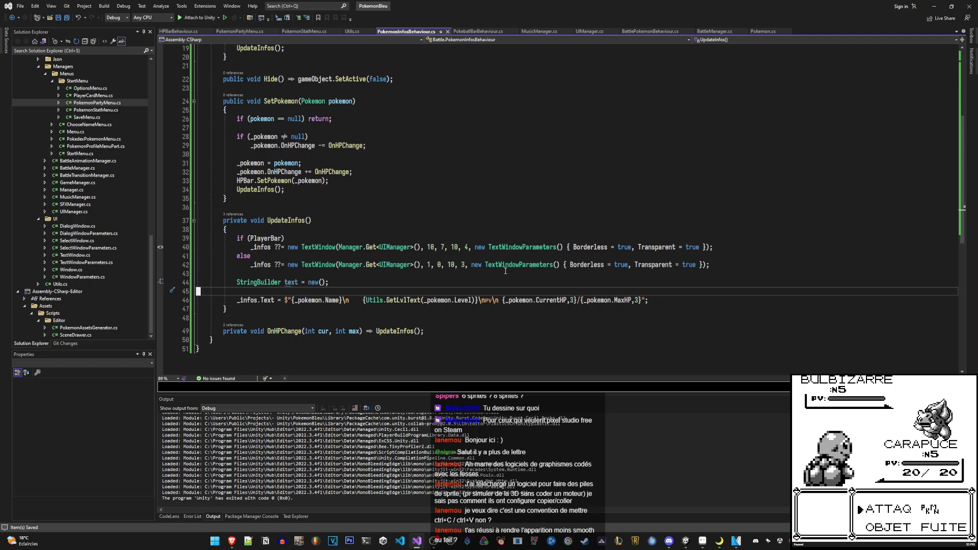
pyautogui.hotkey('shift', 'v')
pyautogui.press('k')
pyautogui.press('d')
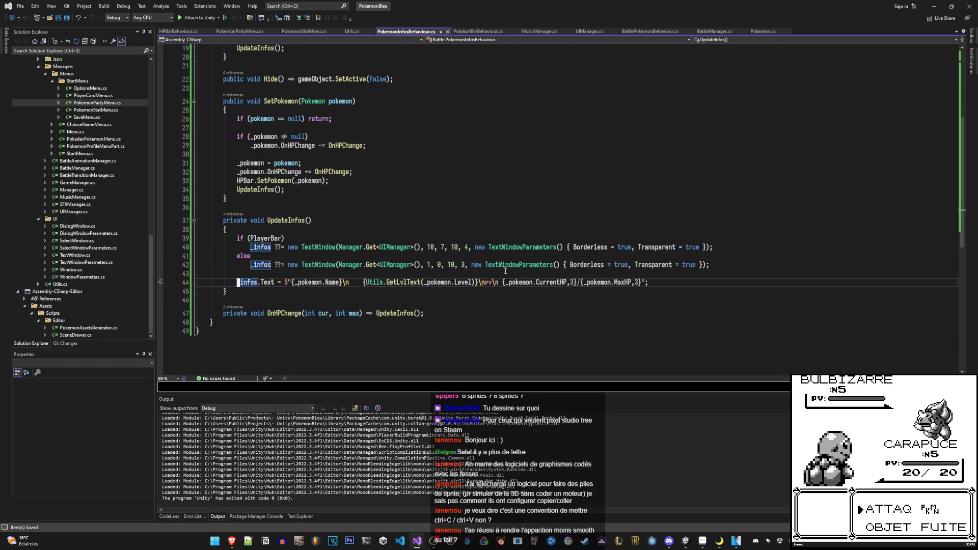
# Move the _infos.Text assignment into the player branch and wrap that branch in braces
pyautogui.hotkey('shift', 'v')
pyautogui.press('d')
pyautogui.press('k')
pyautogui.press('k')
pyautogui.press('k')
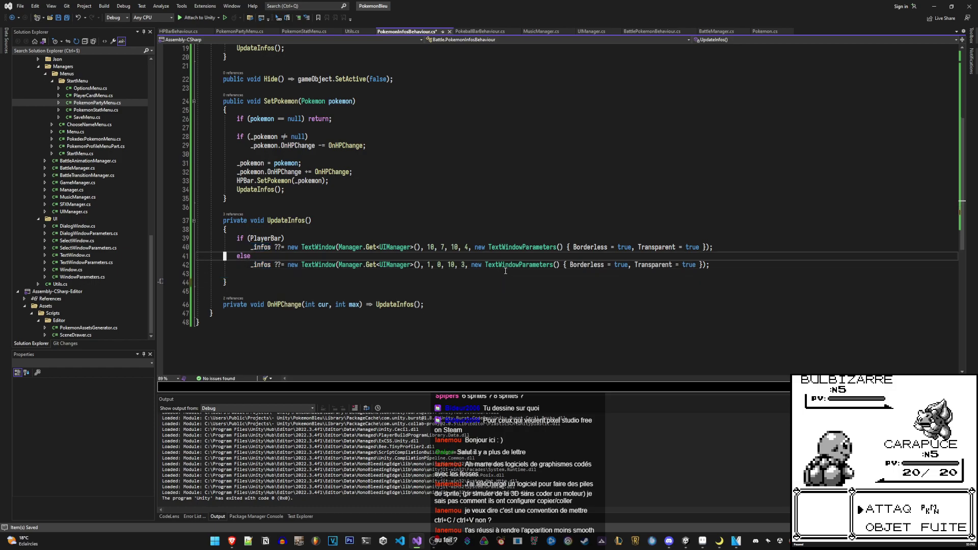
pyautogui.press('p')
pyautogui.press('>')
pyautogui.press('>')
pyautogui.press('k')
pyautogui.hotkey('shift', 'o')
pyautogui.write('{}')
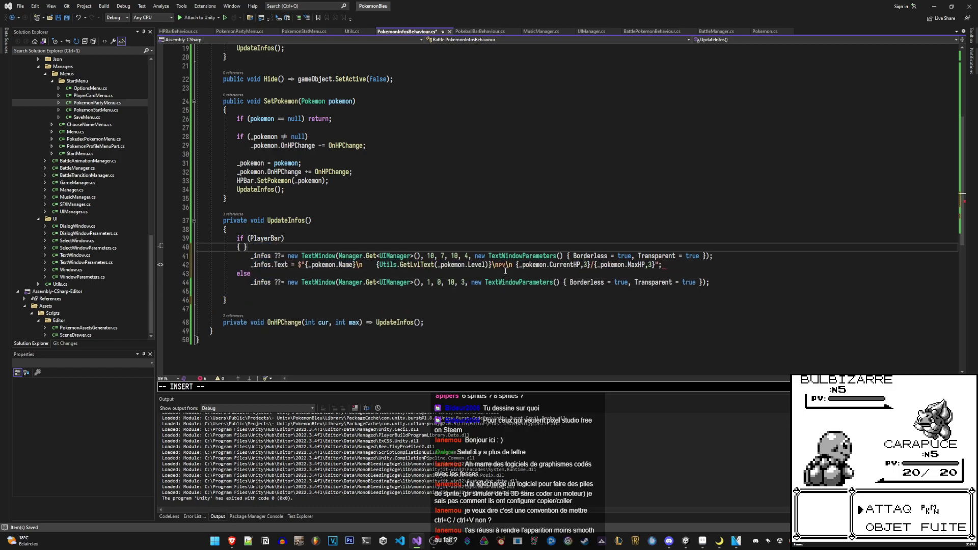
pyautogui.press('Delete')
pyautogui.press('Escape')
pyautogui.press('j')
pyautogui.press('j')
pyautogui.write('o}')
pyautogui.press('Escape')
# Wrap the else branch in braces and paste a copy of the text assignment inside it
pyautogui.write('joi')
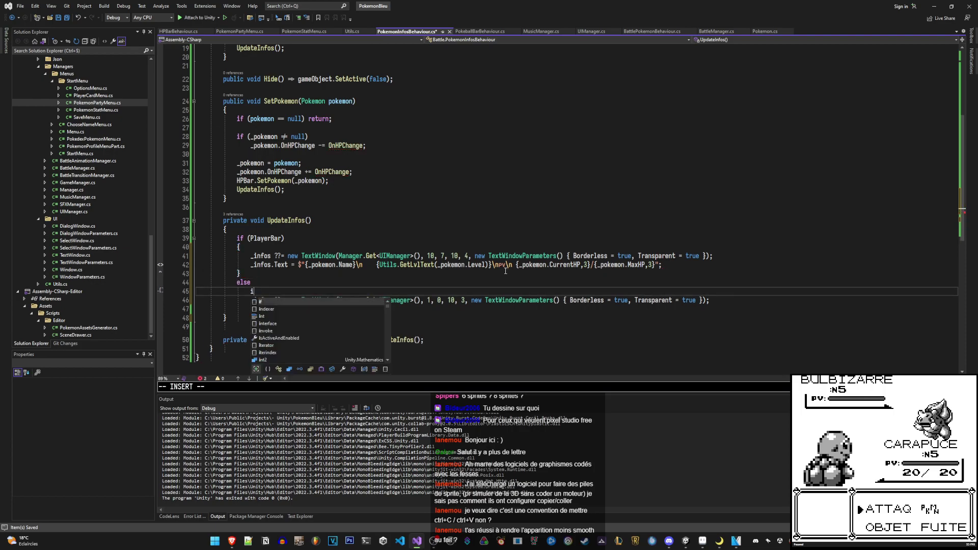
pyautogui.press('BackSpace')
pyautogui.press('Escape')
pyautogui.write('i{')
pyautogui.press('Escape')
pyautogui.press('j')
pyautogui.press('o')
pyautogui.press('Escape')
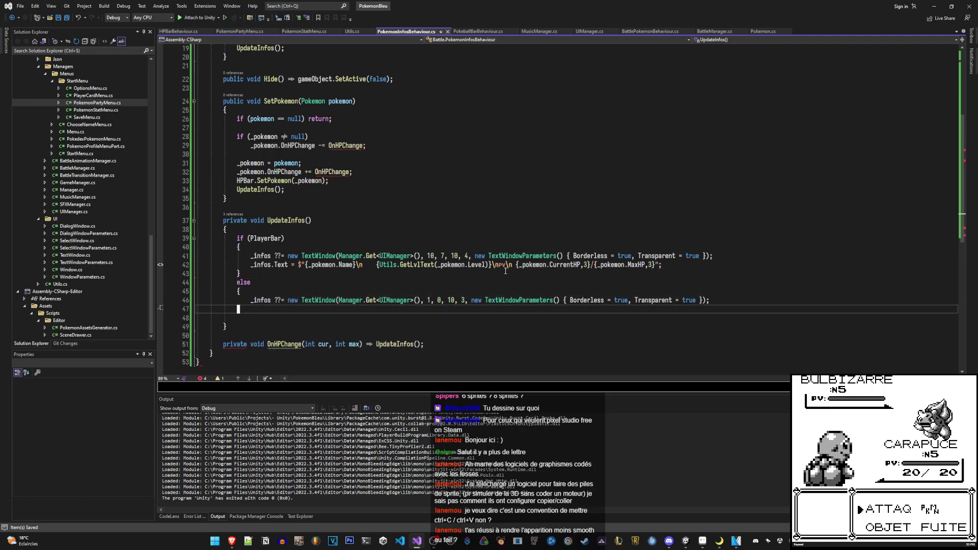
pyautogui.write('i}')
pyautogui.press('Escape')
pyautogui.press('j')
pyautogui.press('d')
pyautogui.press('d')
pyautogui.press('k')
pyautogui.press('k')
pyautogui.press('k')
pyautogui.press('k')
pyautogui.press('k')
pyautogui.press('j')
pyautogui.press('j')
pyautogui.press('j')
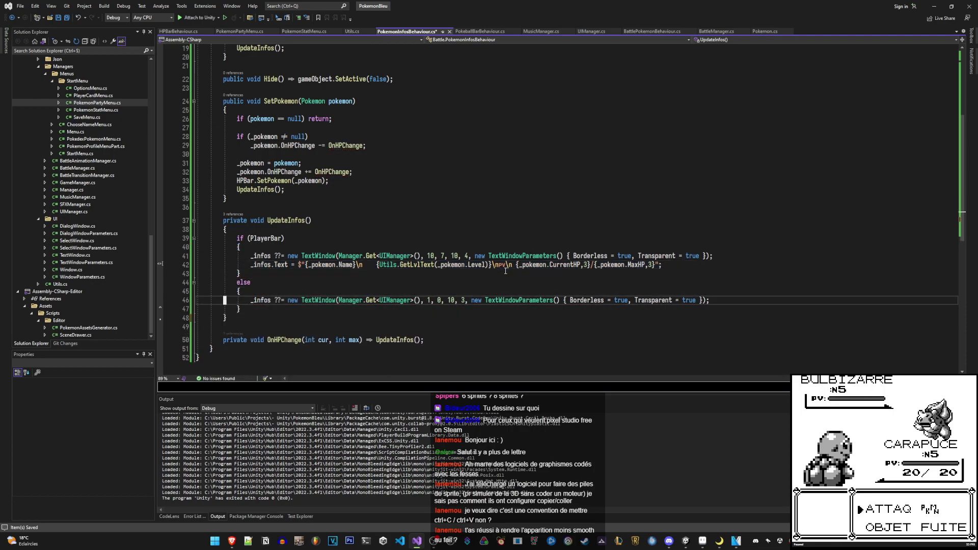
pyautogui.press('p')
# Strip the CurrentHP/MaxHP numbers from the enemy copy, leaving a bare PV label, and save
pyautogui.press('w')
pyautogui.press('w')
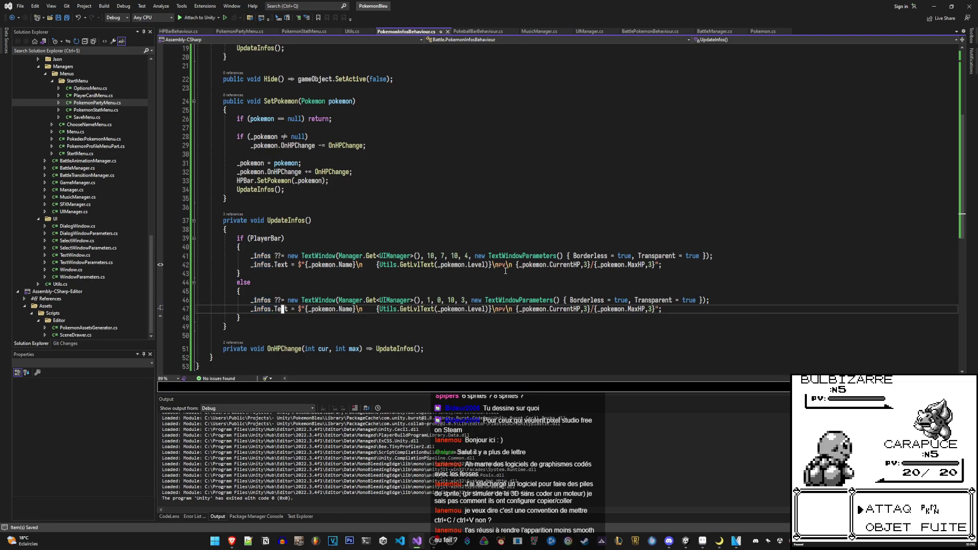
pyautogui.press('w')
pyautogui.press('w')
pyautogui.press('w')
pyautogui.press('w')
pyautogui.press('w')
pyautogui.press('w')
pyautogui.press('i')
pyautogui.press('BackSpace')
pyautogui.press('BackSpace')
pyautogui.press('BackSpace')
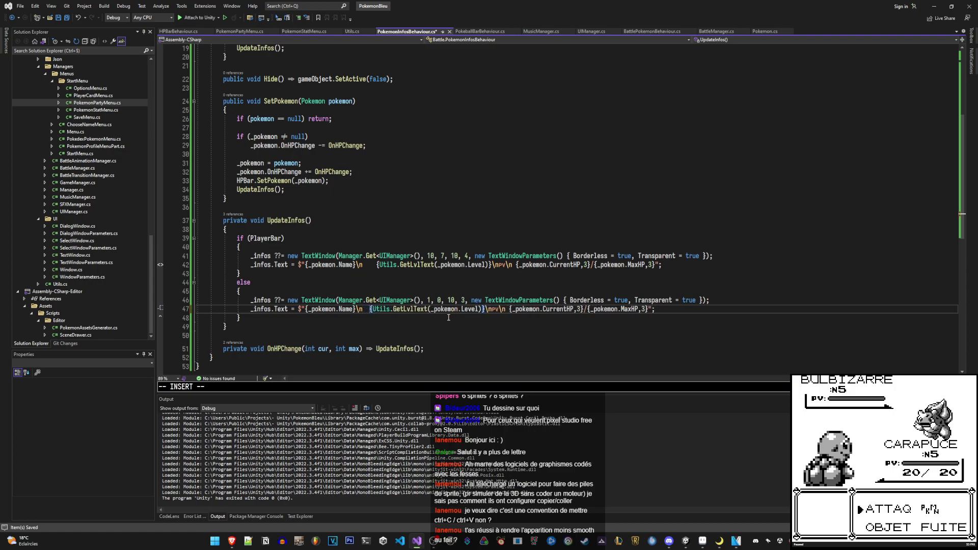
pyautogui.press('Escape')
pyautogui.hotkey('ctrl', 's')
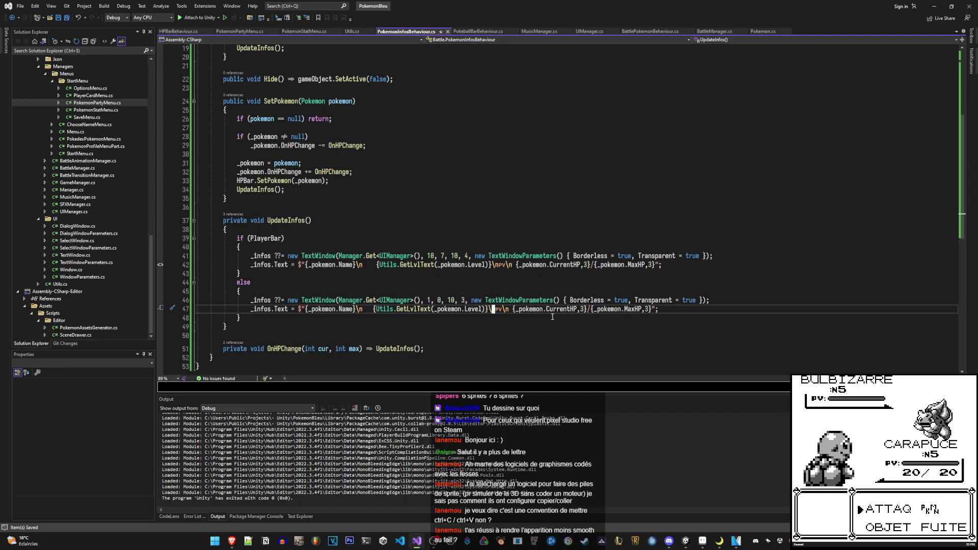
pyautogui.click(493, 309)
pyautogui.write('l')
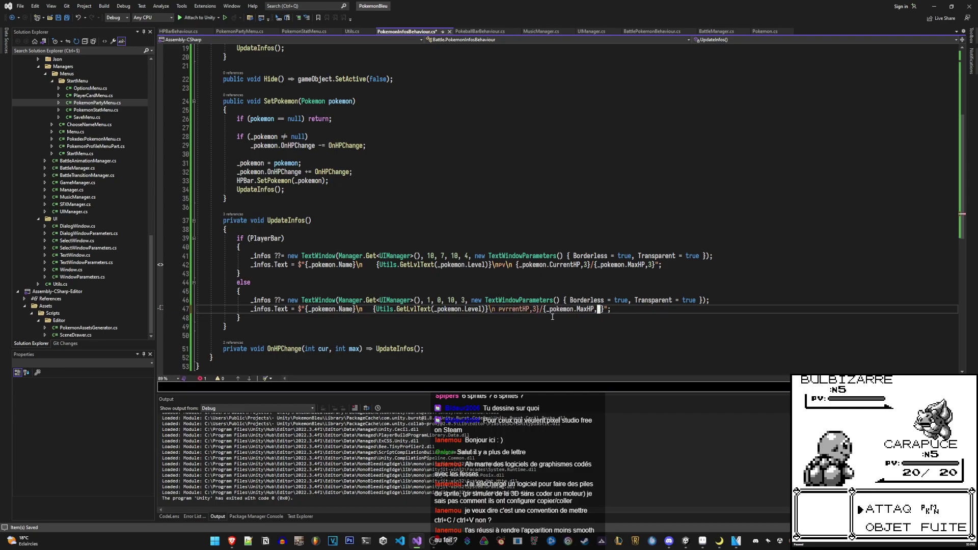
pyautogui.write('dt')
pyautogui.press('"')
pyautogui.press('k')
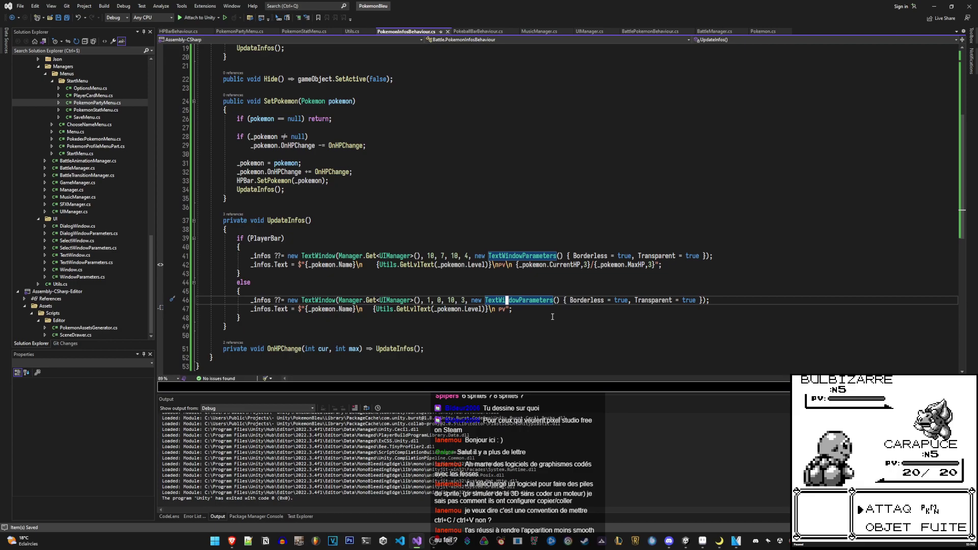
pyautogui.moveTo(540, 220); pyautogui.dragTo(530, 287)
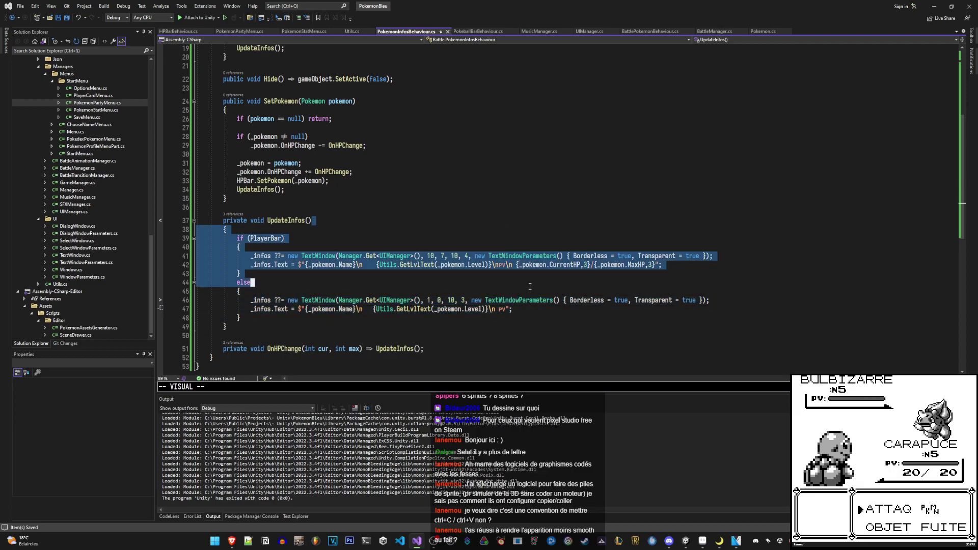
# Delete the 'using System.Text;' line so the file begins with 'using UI;'
pyautogui.click(541, 301)
pyautogui.scroll(4, 542, 307)
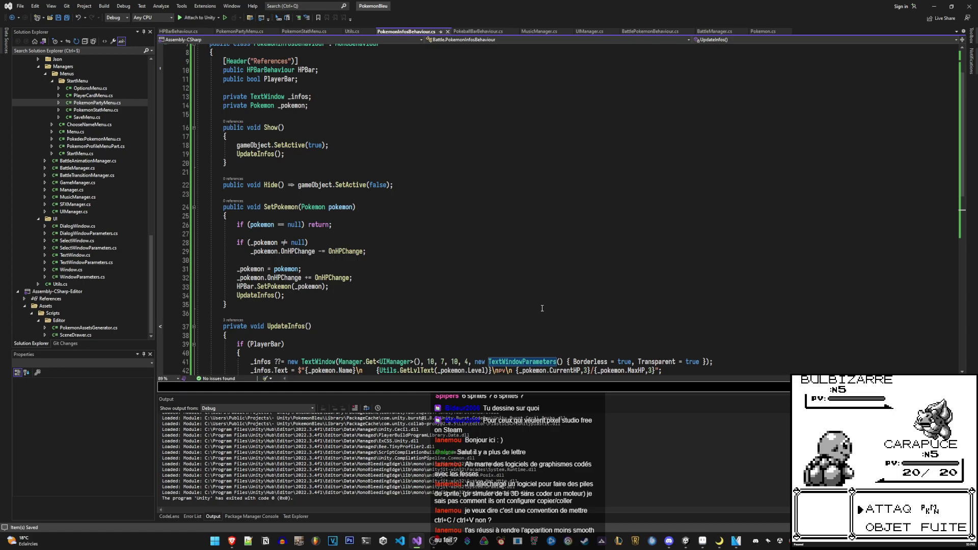
pyautogui.scroll(-5, 542, 308)
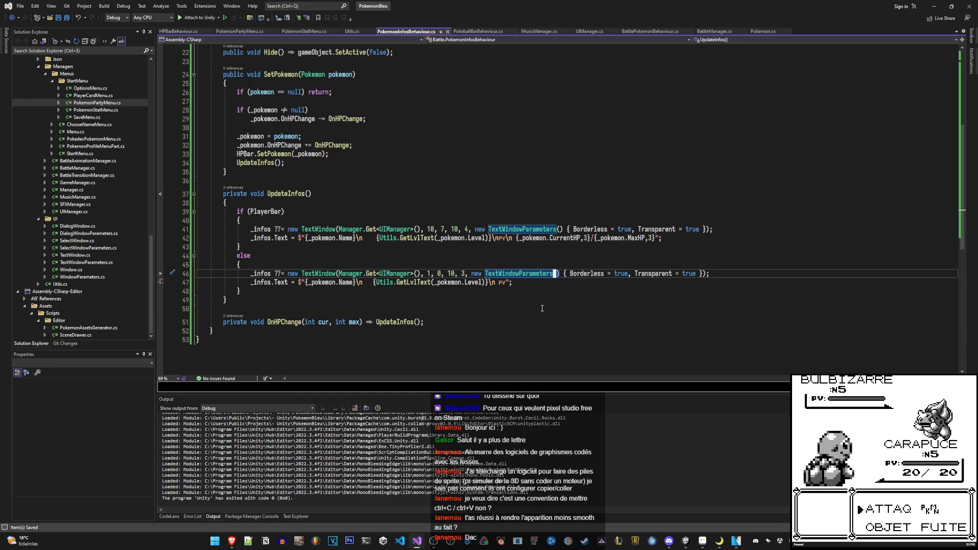
pyautogui.scroll(5, 542, 308)
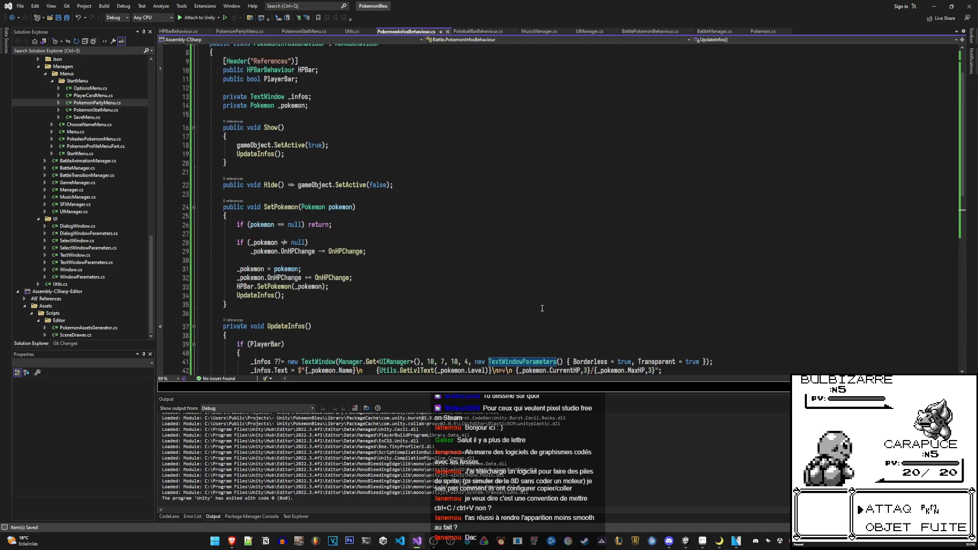
pyautogui.click(542, 309)
pyautogui.scroll(-6, 543, 310)
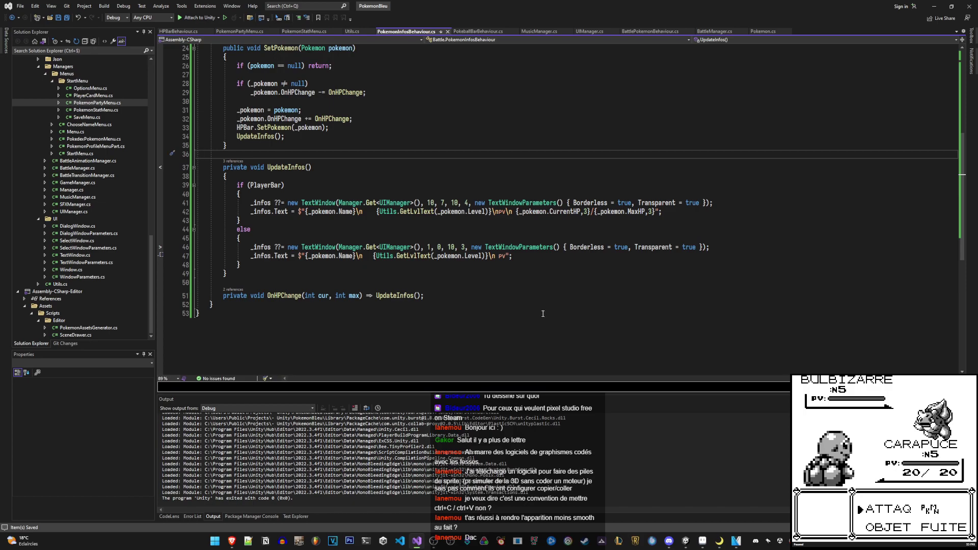
pyautogui.click(509, 309)
pyautogui.scroll(8, 509, 308)
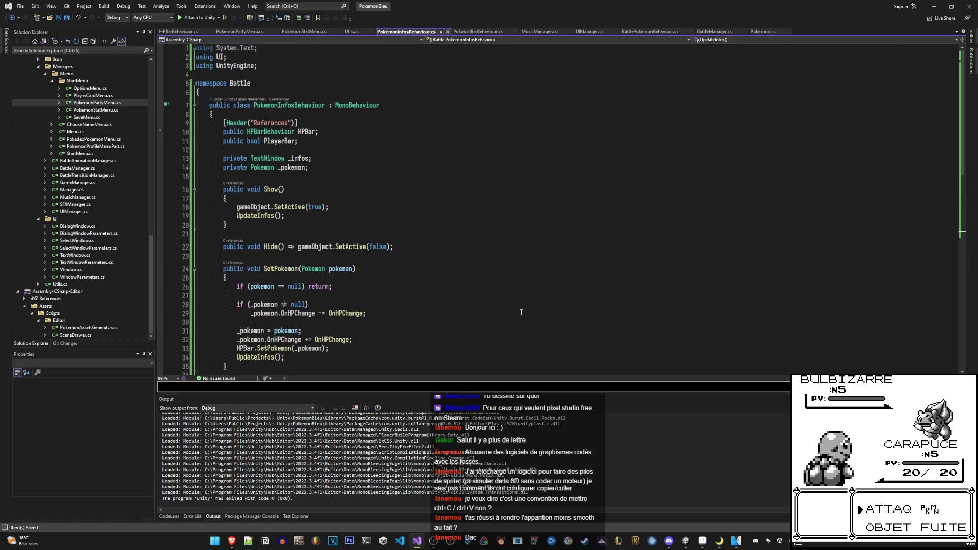
pyautogui.hotkey('ctrl', 'Home')
pyautogui.hotkey('shift', 'End')
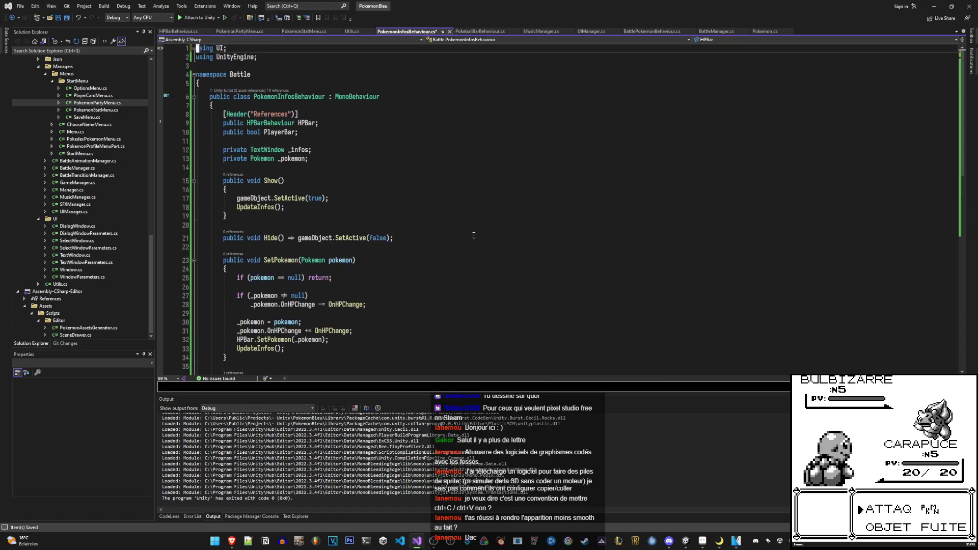
pyautogui.press('Delete')
pyautogui.press('Delete')
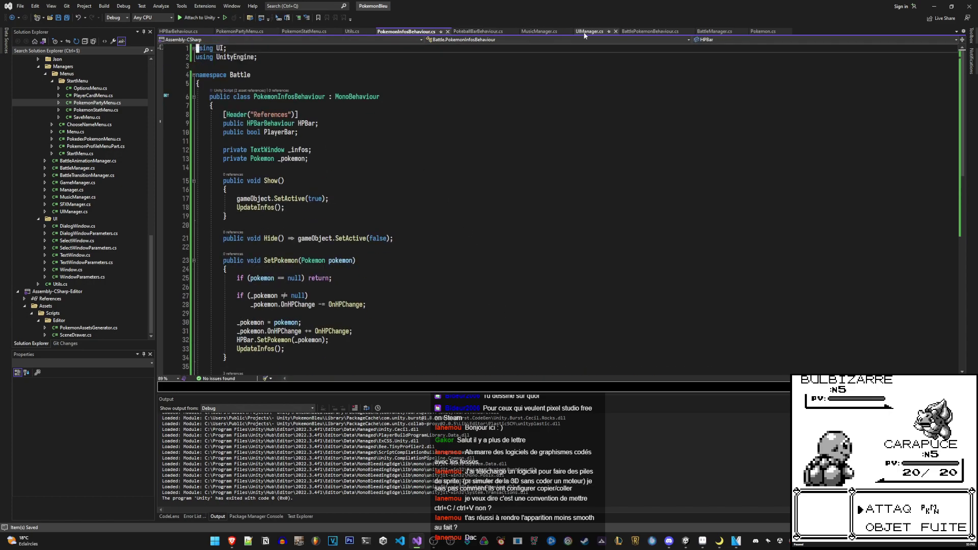
# In BattleManager.cs, add PokemonInfosBehaviour fields PlayerPokemonInfos and EnemyPokemonInfos below EnemyPokeballBar
pyautogui.click(713, 31)
pyautogui.scroll(11, 450, 266)
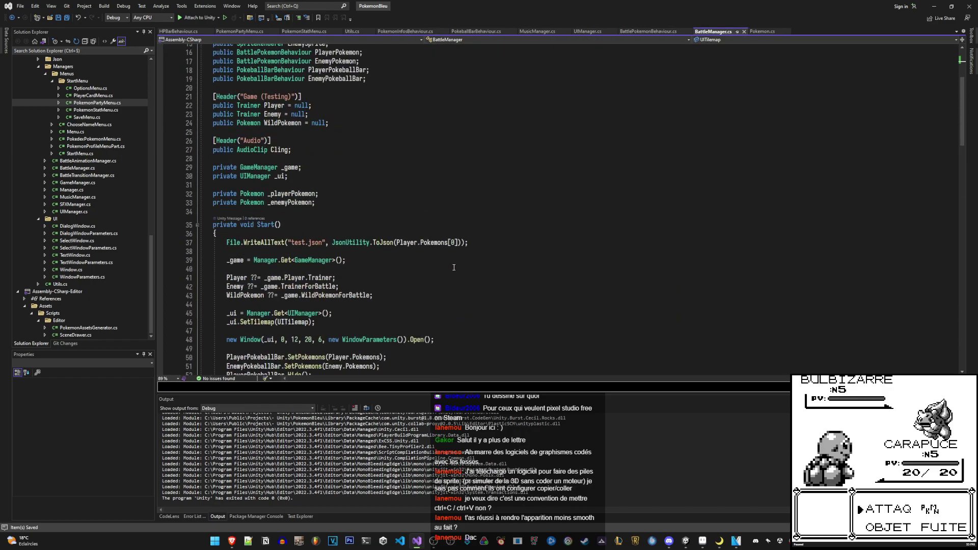
pyautogui.scroll(5, 458, 271)
pyautogui.click(476, 212)
pyautogui.press('BackSpace')
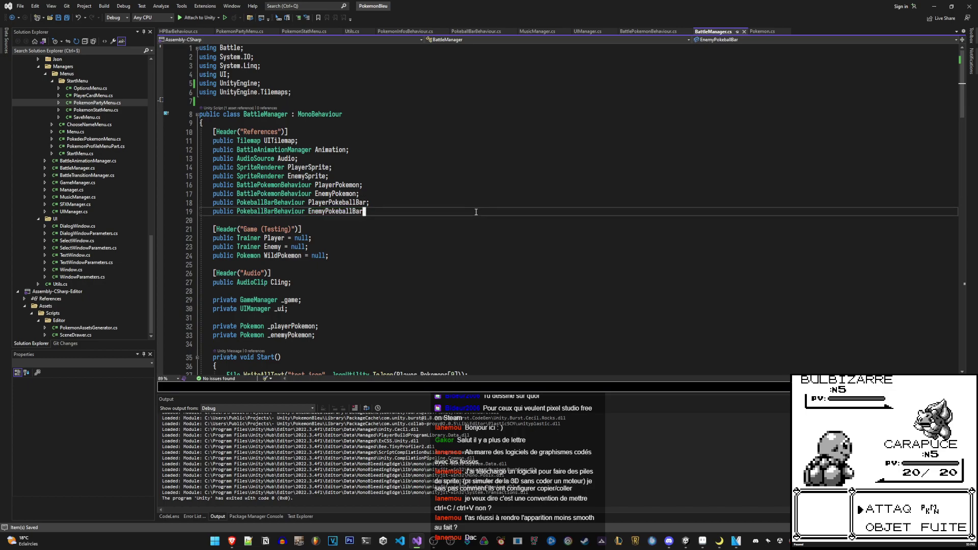
pyautogui.write('opublic Pokemon')
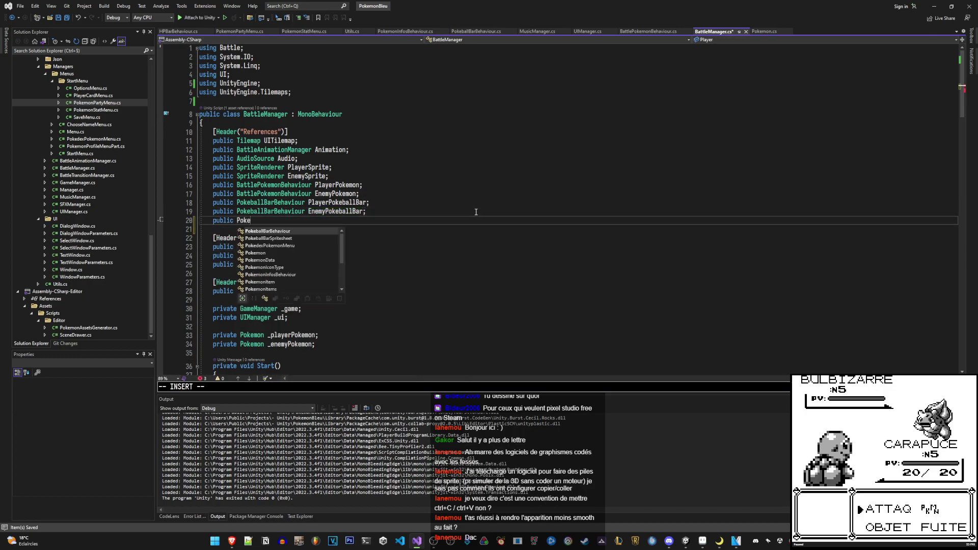
pyautogui.write('Info')
pyautogui.press('Tab')
pyautogui.write('P')
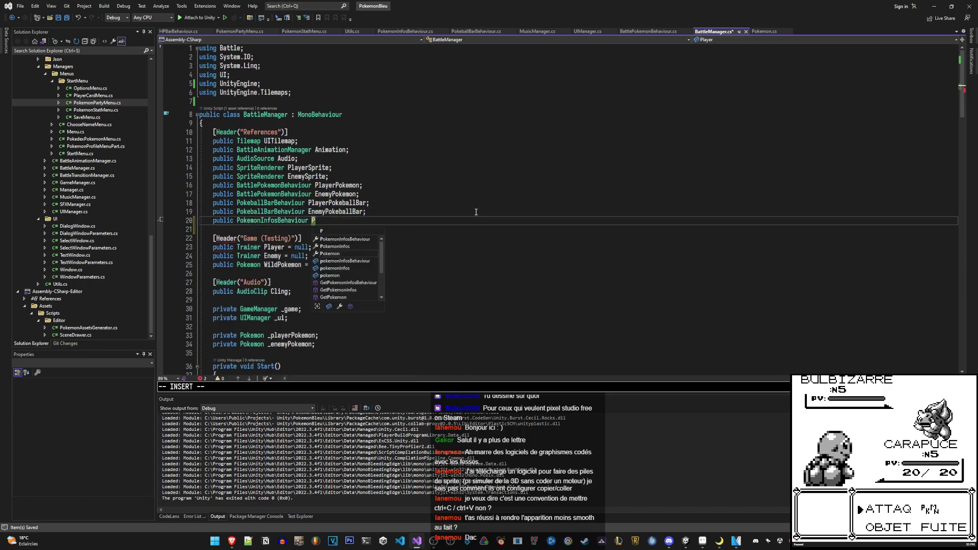
pyautogui.write('layerPokemonInfos;')
pyautogui.press('Return')
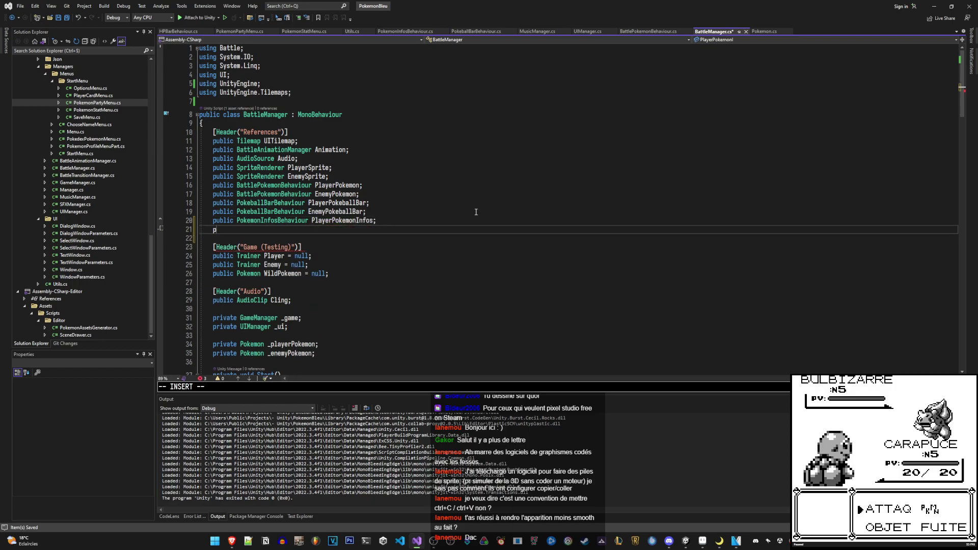
pyautogui.write('public PokemonInfo')
pyautogui.press('Tab')
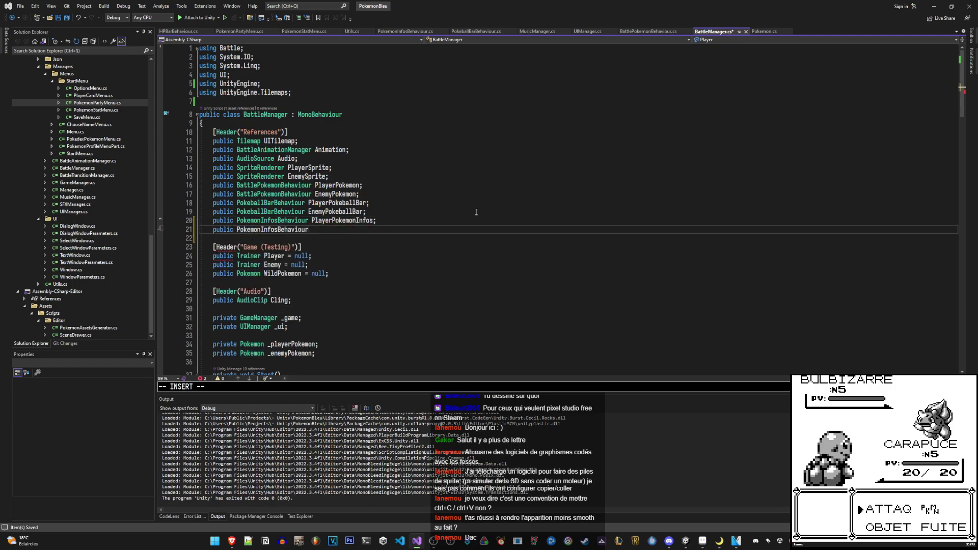
pyautogui.write('EnemyPokemonI')
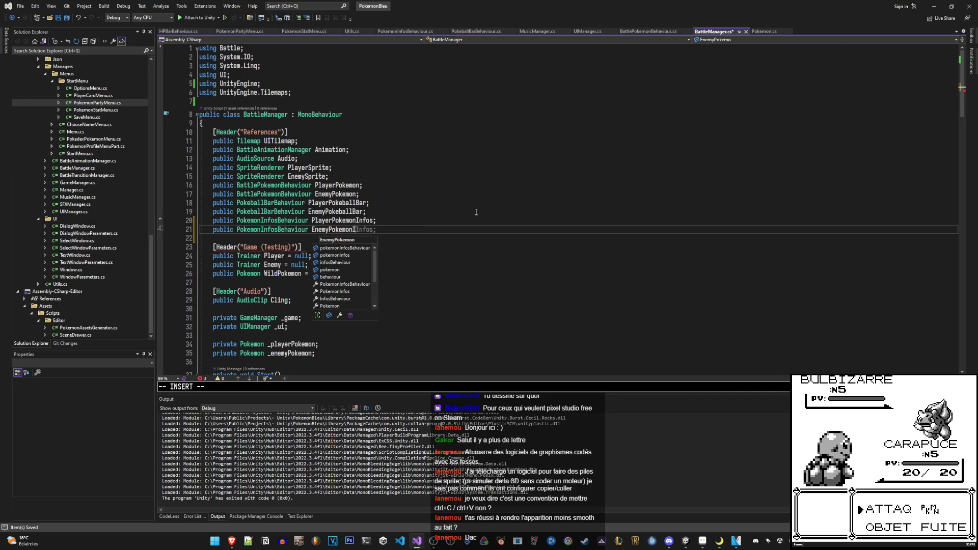
pyautogui.write('nfos')
pyautogui.press('Escape')
pyautogui.press('Escape')
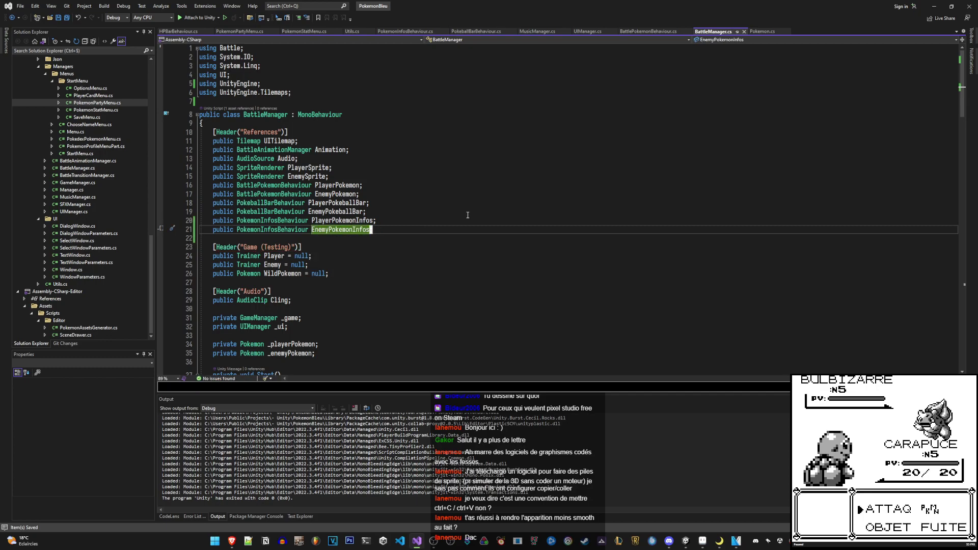
# Add the missing semicolon to the SetPokemons line
pyautogui.scroll(-7, 468, 215)
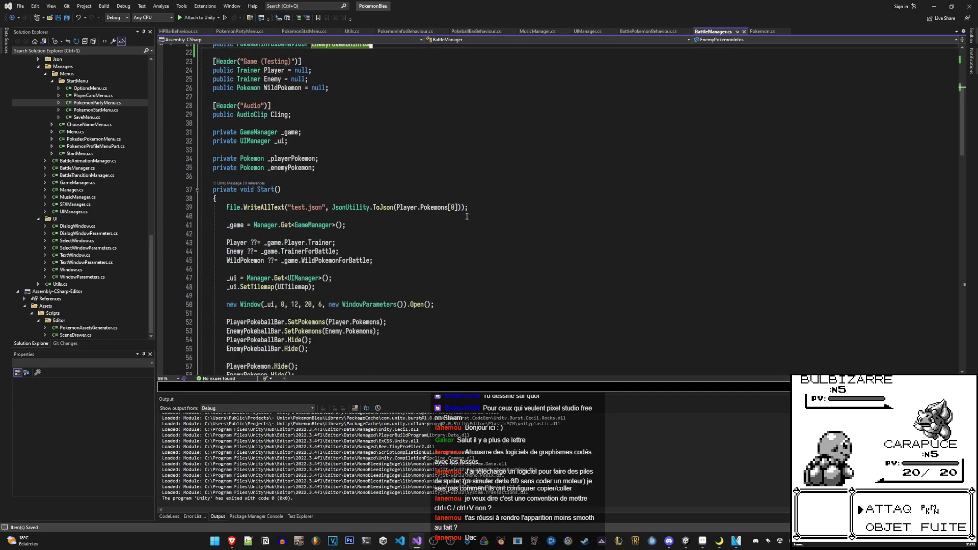
pyautogui.scroll(-3, 467, 216)
pyautogui.scroll(-1, 464, 219)
pyautogui.click(462, 223)
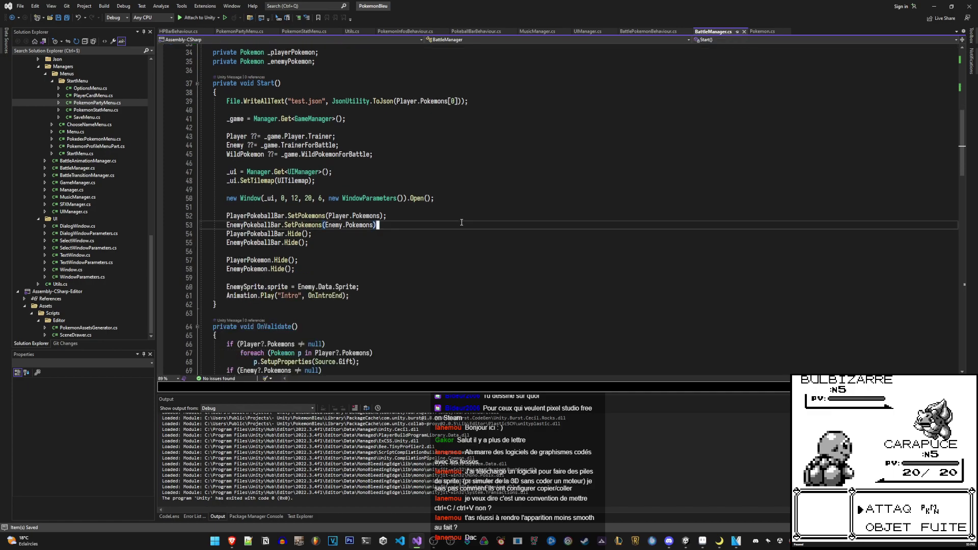
pyautogui.write(';')
# Call PlayerPokemonInfos.SetPokemon(_playerPokemon) in OnIntroEnd, save, and terminate it with a semicolon
pyautogui.scroll(-7, 459, 236)
pyautogui.scroll(-4, 459, 236)
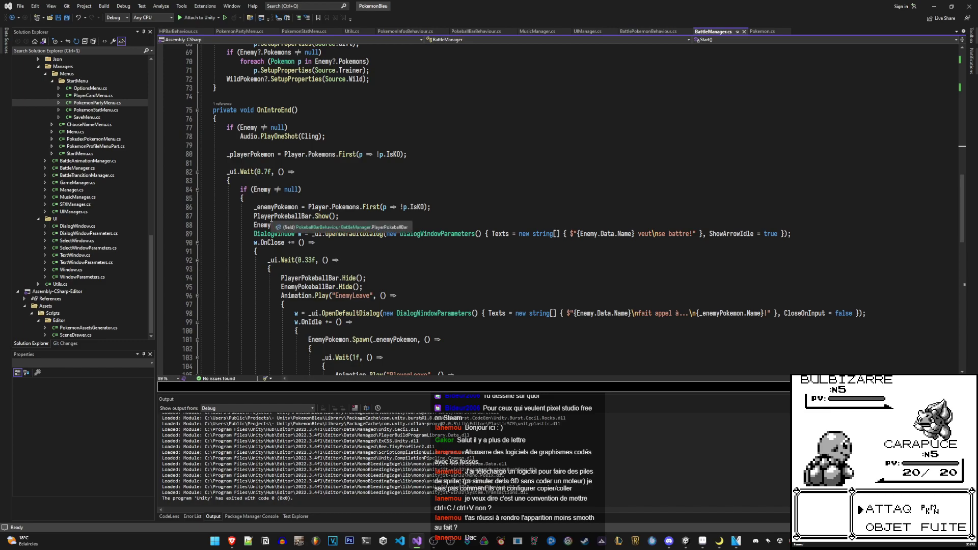
pyautogui.click(251, 156)
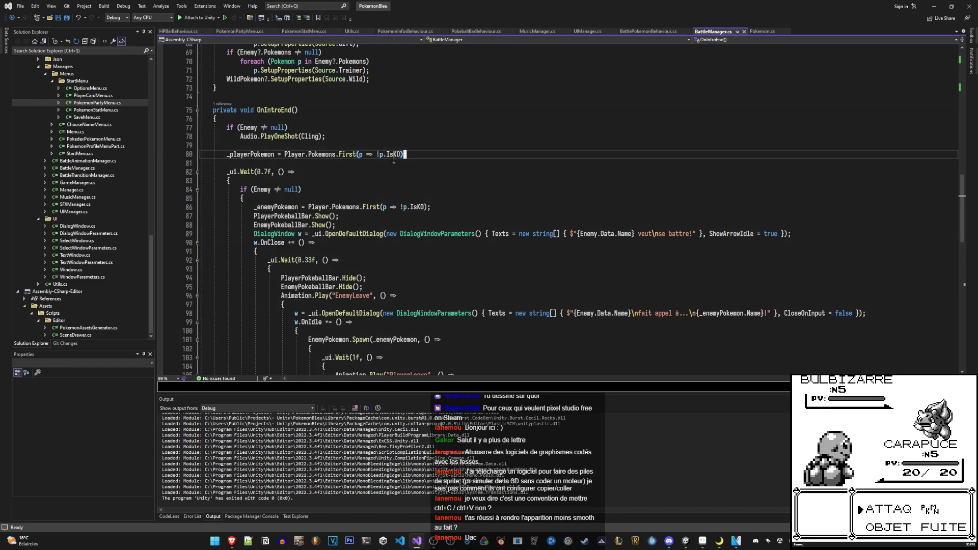
pyautogui.press('o')
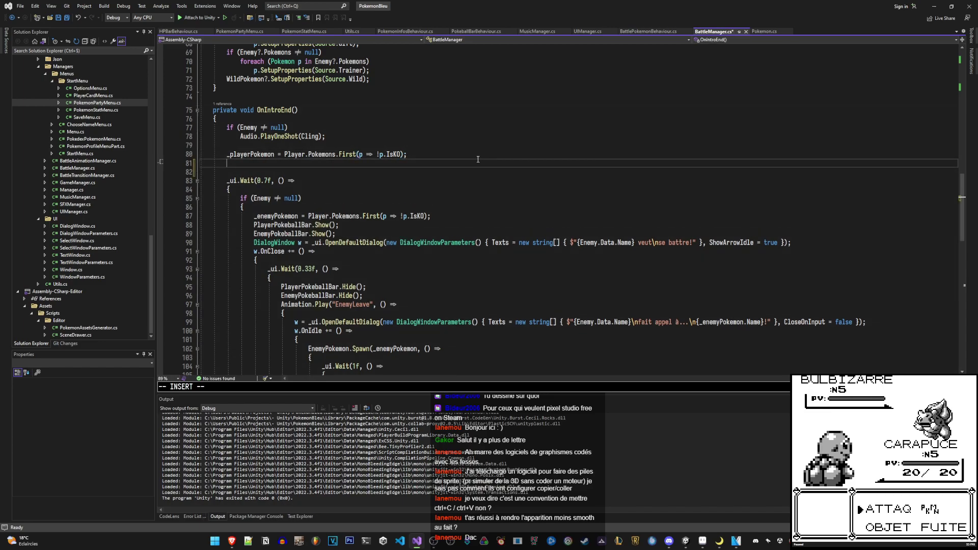
pyautogui.write('Pl')
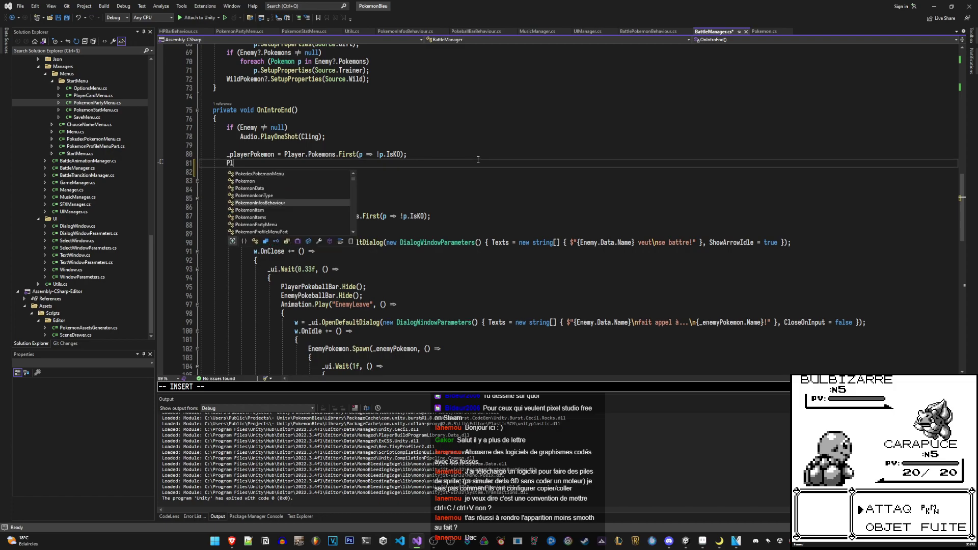
pyautogui.write('ayerPok')
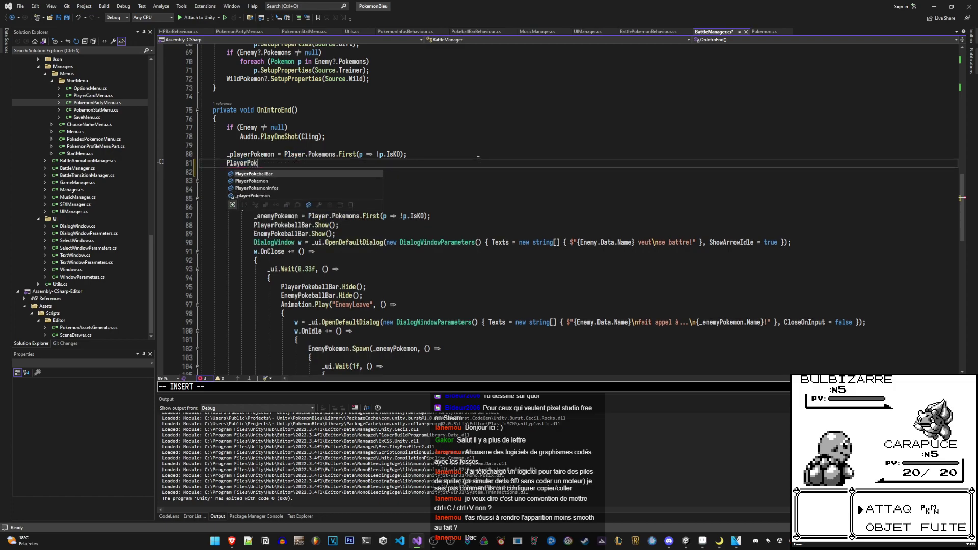
pyautogui.write('emonInfos.SetPokemon(')
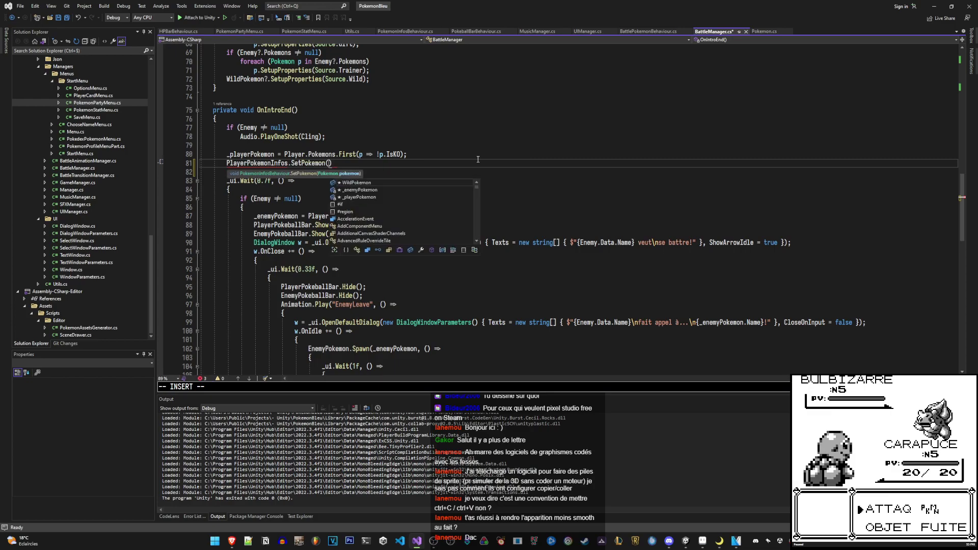
pyautogui.write('_pl')
pyautogui.press('Tab')
pyautogui.press('Escape')
pyautogui.hotkey('ctrl', 's')
pyautogui.press('j')
pyautogui.press('j')
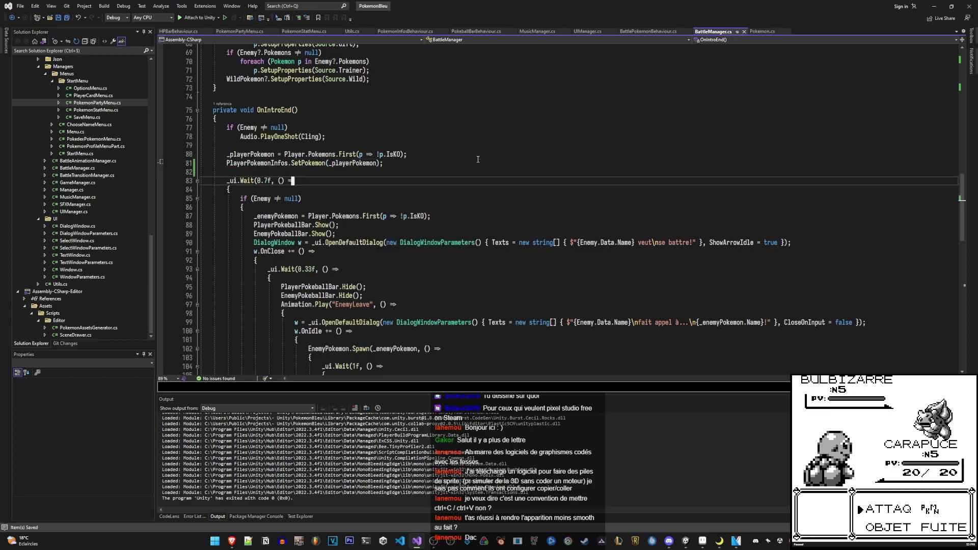
pyautogui.press('j')
pyautogui.press('j')
pyautogui.press('j')
pyautogui.press('j')
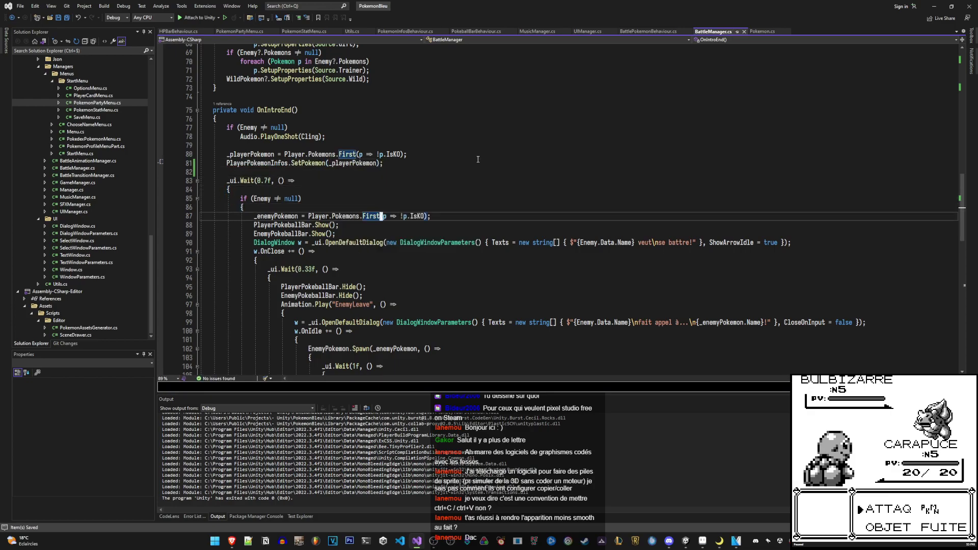
pyautogui.press('k')
pyautogui.press('k')
pyautogui.press('k')
pyautogui.press('k')
pyautogui.press('k')
pyautogui.press('k')
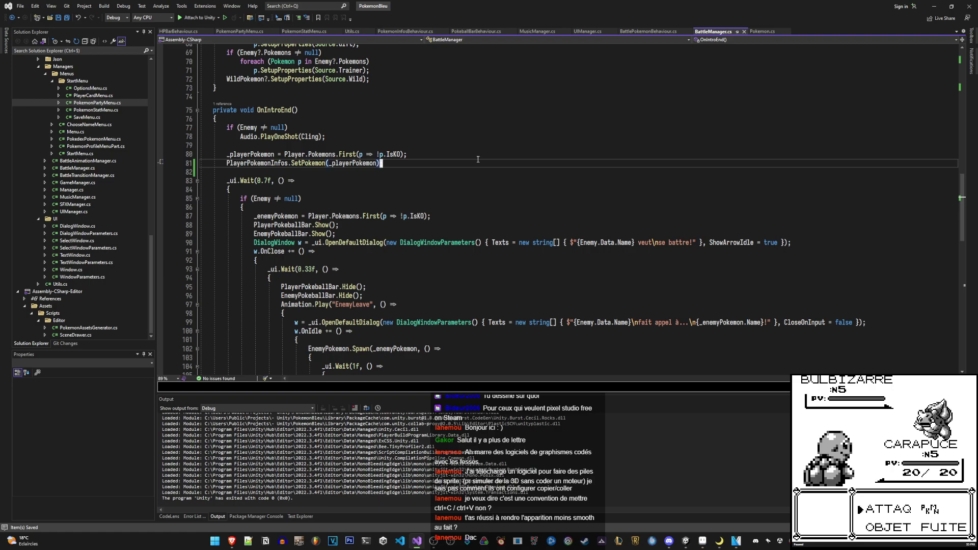
pyautogui.write(';')
# Add EnemyPokemonInfos.SetPokemon(_enemyPokemon) and a missing semicolon on the EnemyPokeballBar.Show() line
pyautogui.press('j')
pyautogui.press('j')
pyautogui.press('j')
pyautogui.press('j')
pyautogui.press('j')
pyautogui.write('jo')
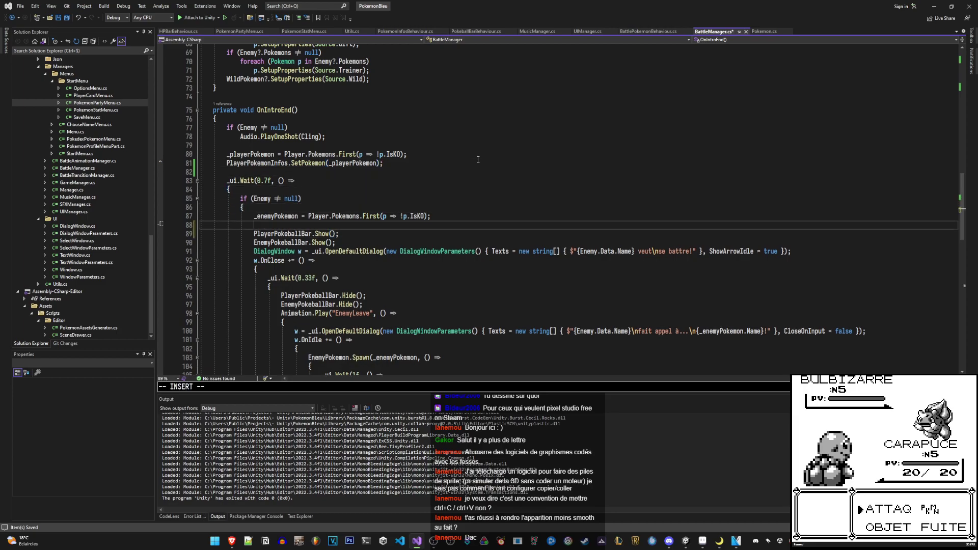
pyautogui.write('Enem')
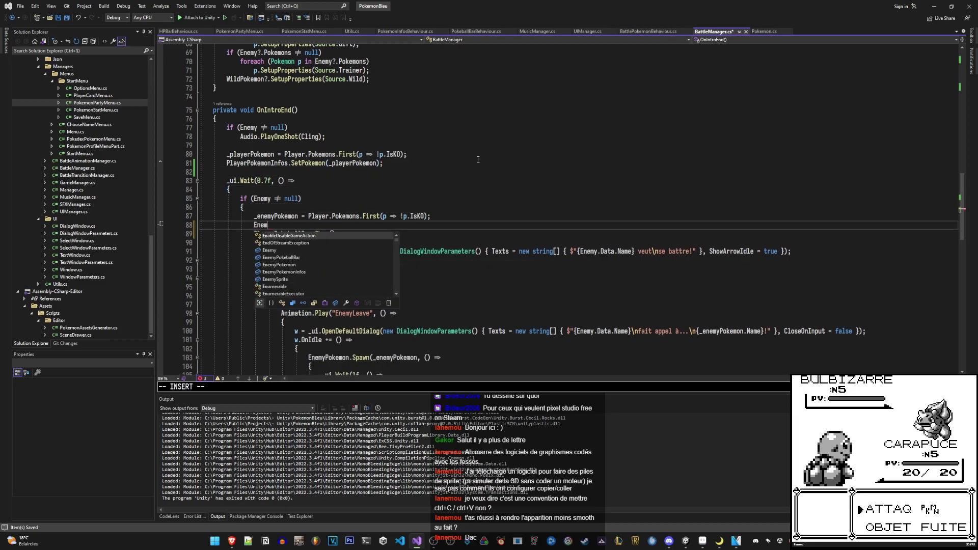
pyautogui.write('yPokemonInfos.Set')
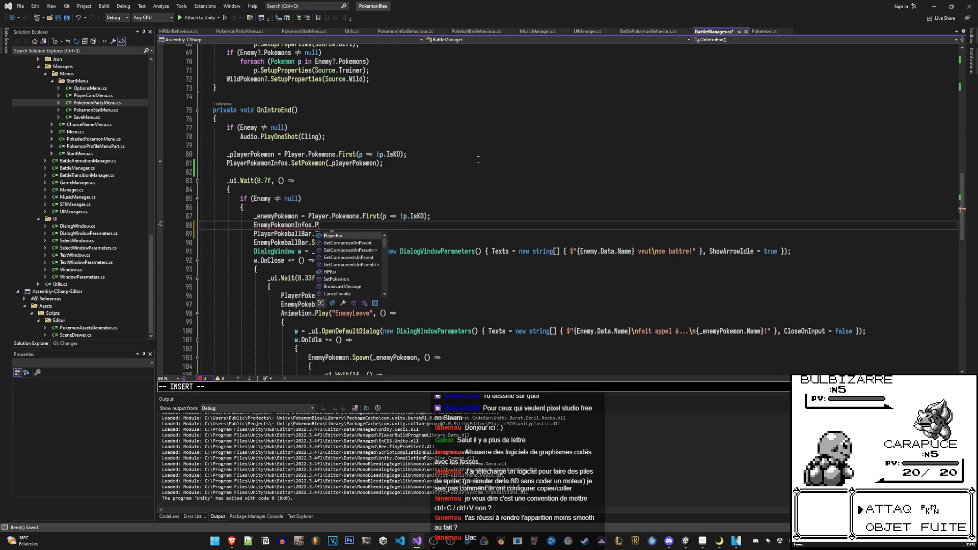
pyautogui.press('Tab')
pyautogui.write('(_enemyPokemon)')
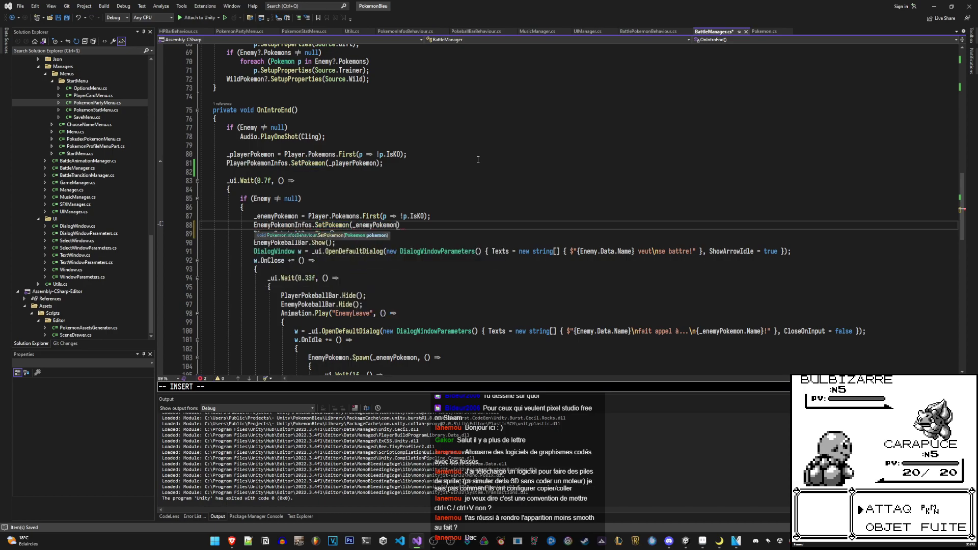
pyautogui.press('Escape')
pyautogui.press('Down')
pyautogui.press('Down')
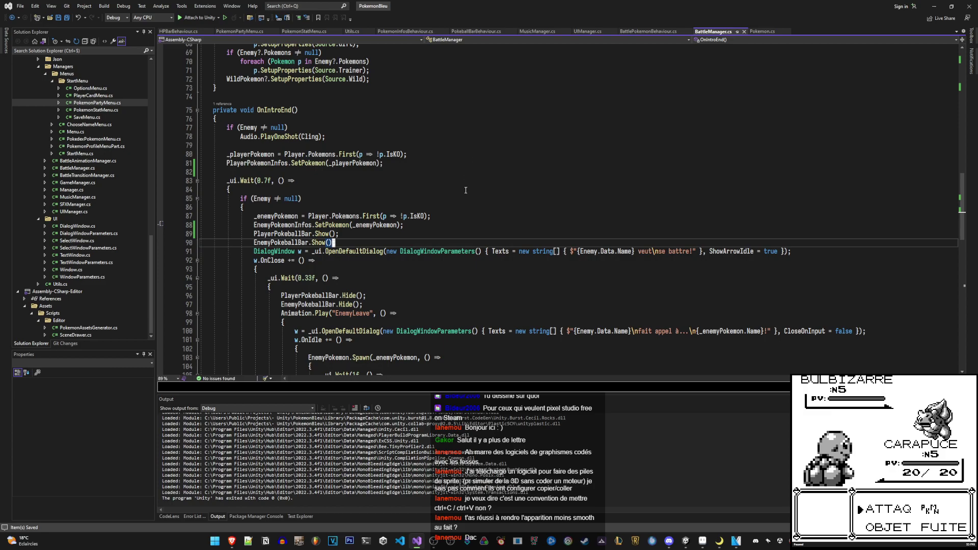
pyautogui.write(';')
# Add PlayerPokemonInfos.Hide(); to Start() below the existing Hide calls
pyautogui.scroll(13, 479, 192)
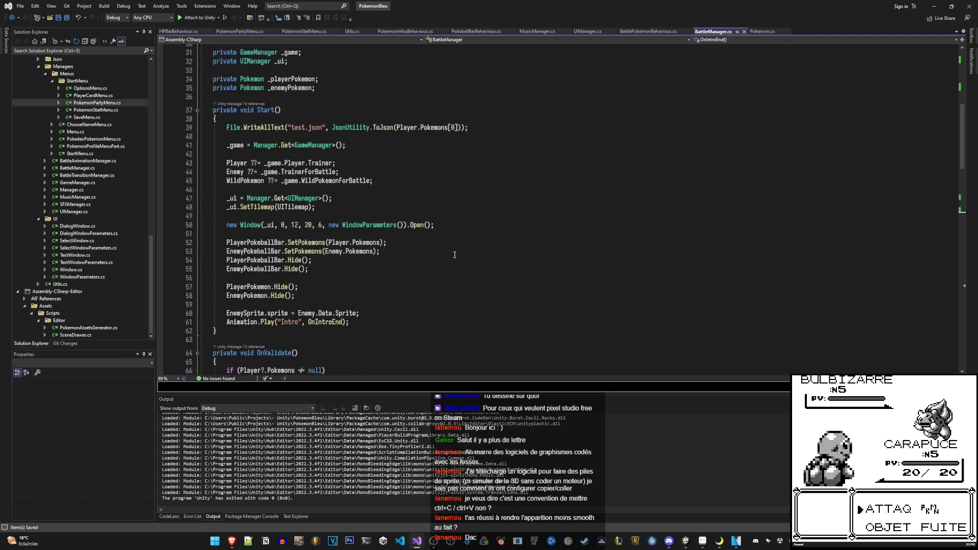
pyautogui.click(462, 280)
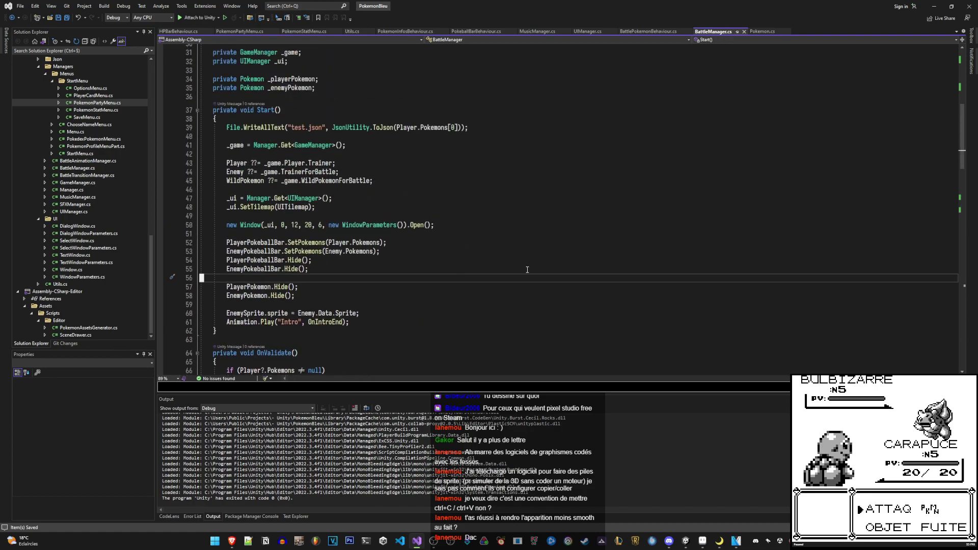
pyautogui.press('Down')
pyautogui.press('Down')
pyautogui.press('Down')
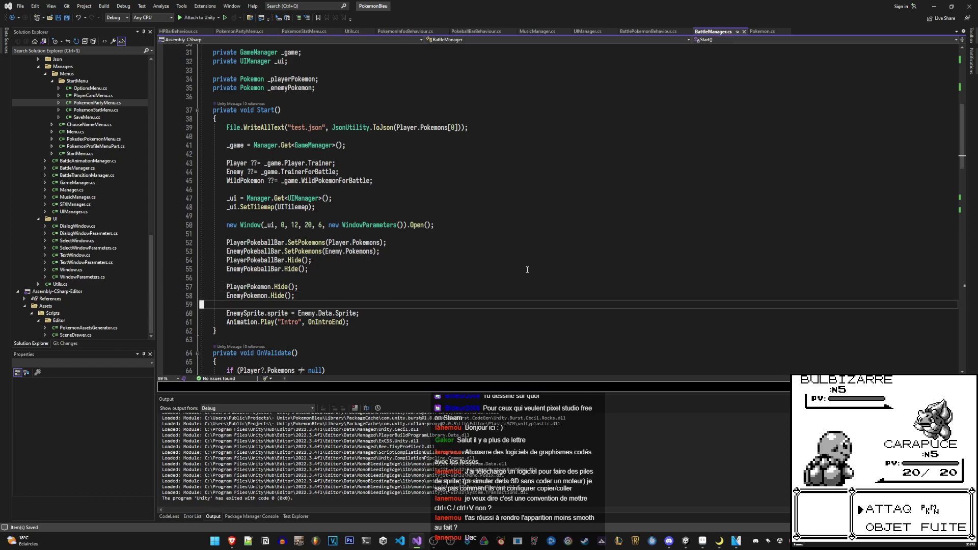
pyautogui.press('Up')
pyautogui.press('o')
pyautogui.press('Return')
pyautogui.write('PlayerPok')
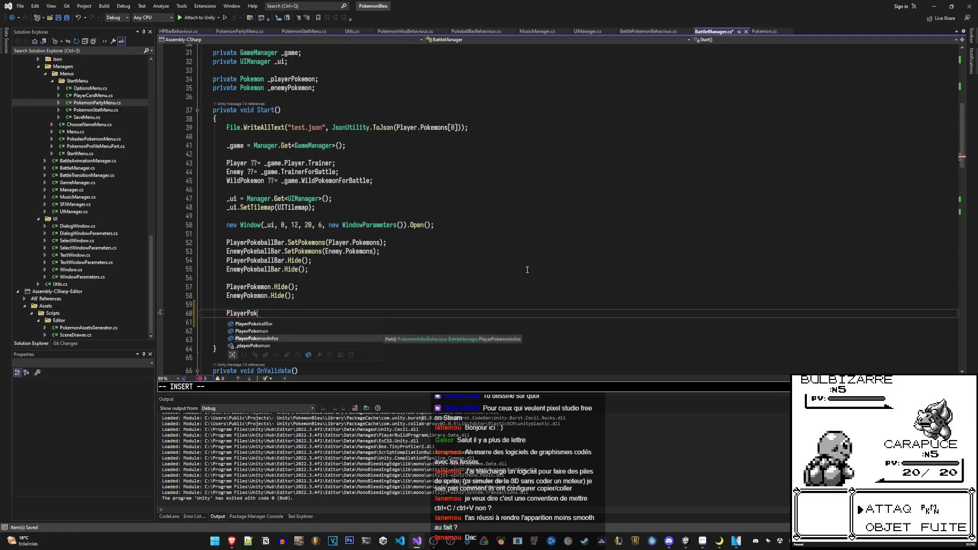
pyautogui.press('Tab')
pyautogui.write('.Hide();')
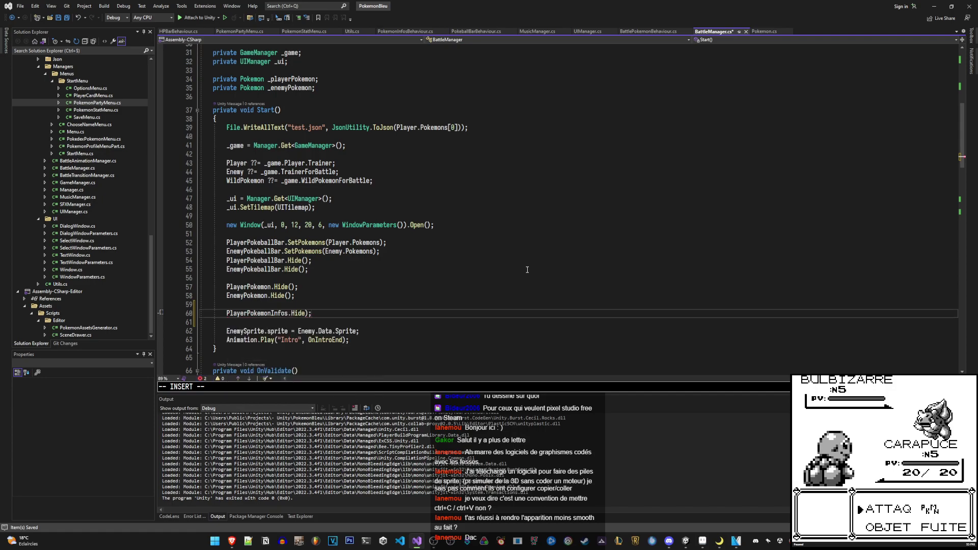
pyautogui.press('Return')
# Add EnemyPokemonInfos.Hide(); on line 61 and save BattleManager.cs
pyautogui.write('yPok')
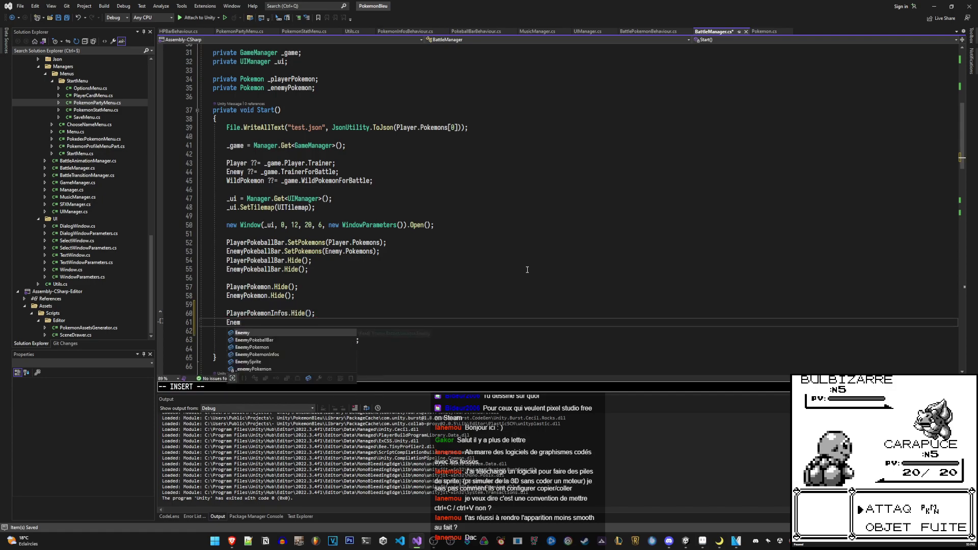
pyautogui.press('Tab')
pyautogui.write('.H')
pyautogui.press('Tab')
pyautogui.write(';')
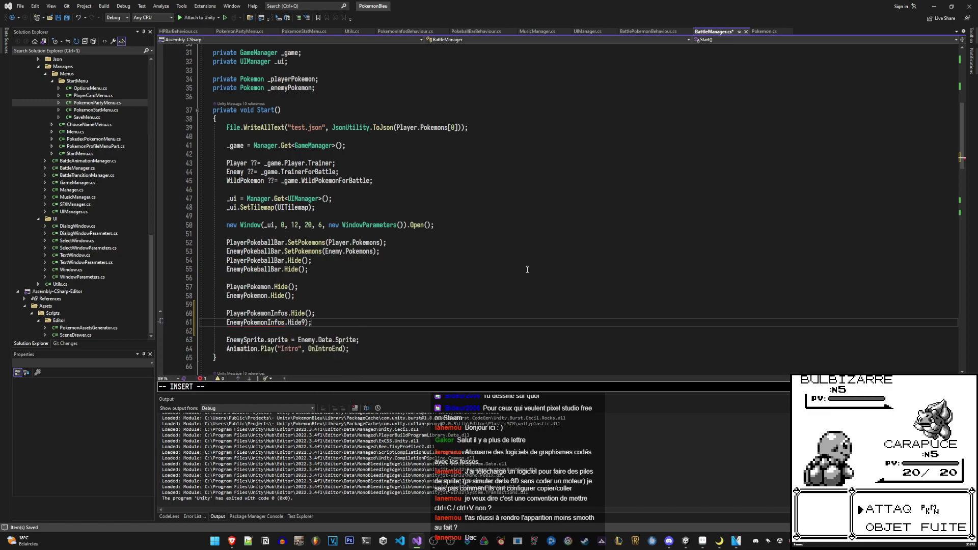
pyautogui.press('Left')
pyautogui.write('(')
pyautogui.press('Escape')
pyautogui.hotkey('ctrl', 's')
# Review the PlayerPokemonInfos field declaration, then switch over to VEGAS Pro
pyautogui.scroll(5, 247, 204)
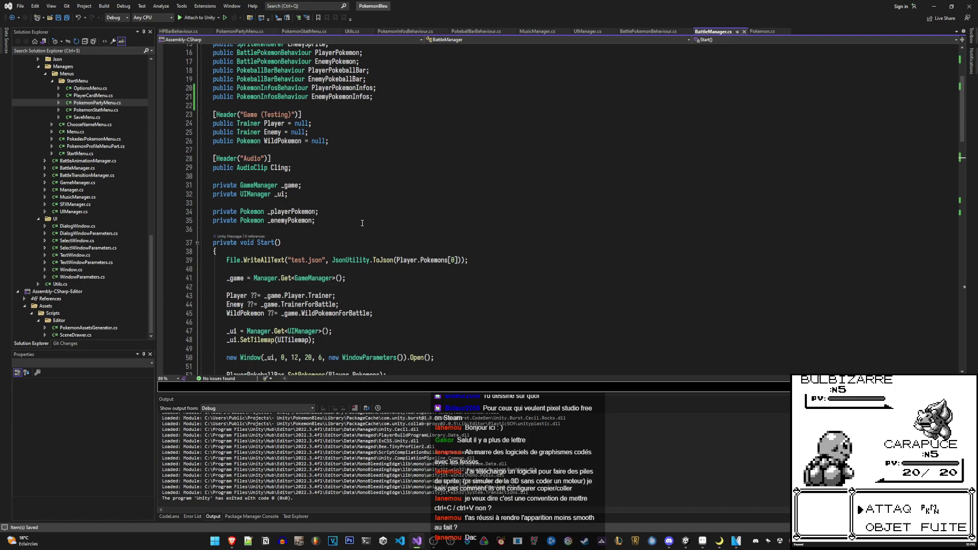
pyautogui.scroll(4, 362, 234)
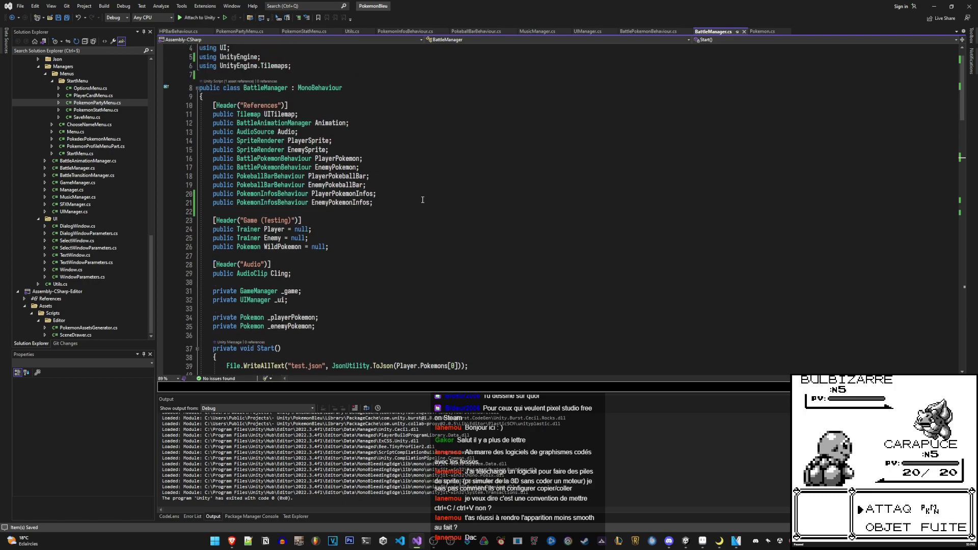
pyautogui.moveTo(422, 200); pyautogui.dragTo(356, 107)
pyautogui.click(369, 193)
pyautogui.scroll(-7, 408, 203)
pyautogui.scroll(-12, 466, 219)
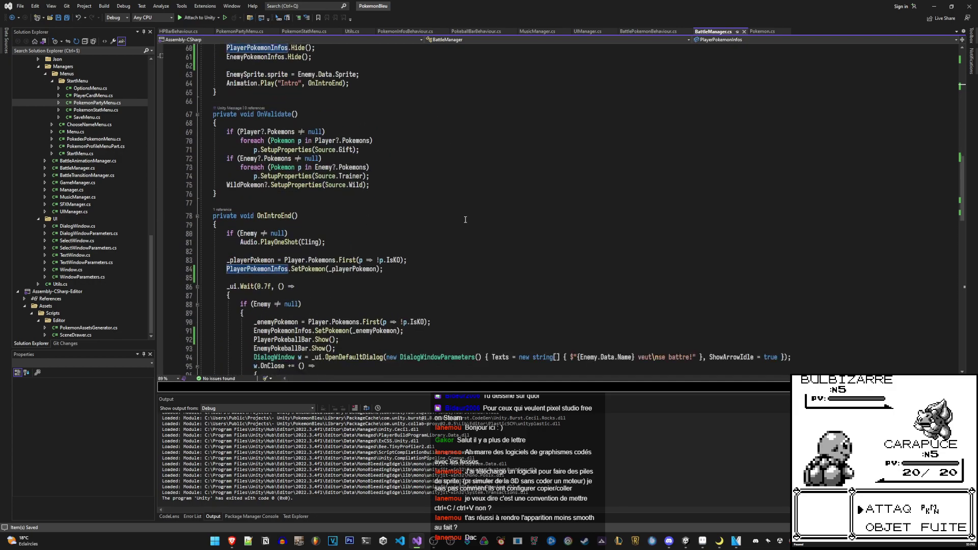
pyautogui.scroll(7, 465, 219)
pyautogui.scroll(-17, 465, 220)
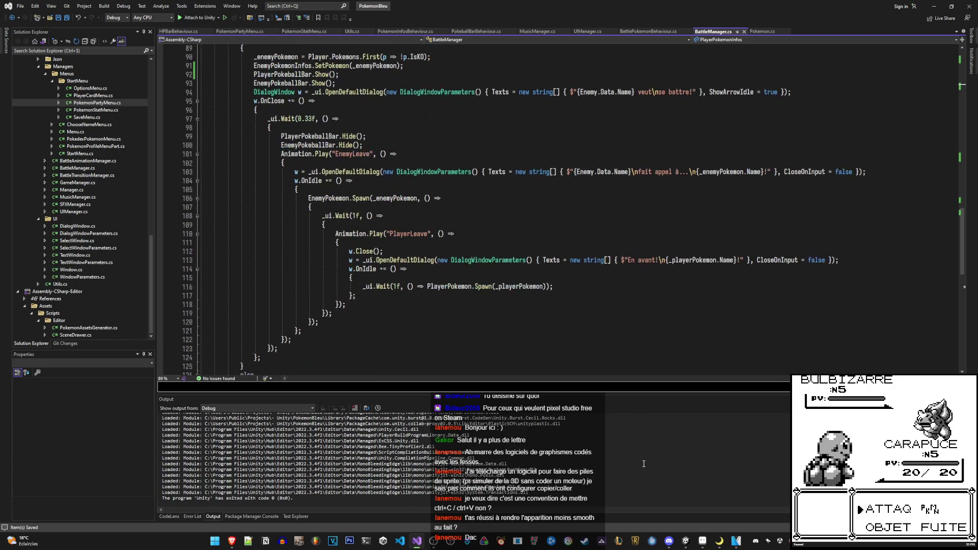
pyautogui.scroll(5, 510, 204)
pyautogui.scroll(-5, 510, 203)
pyautogui.hotkey('alt', 'Tab')
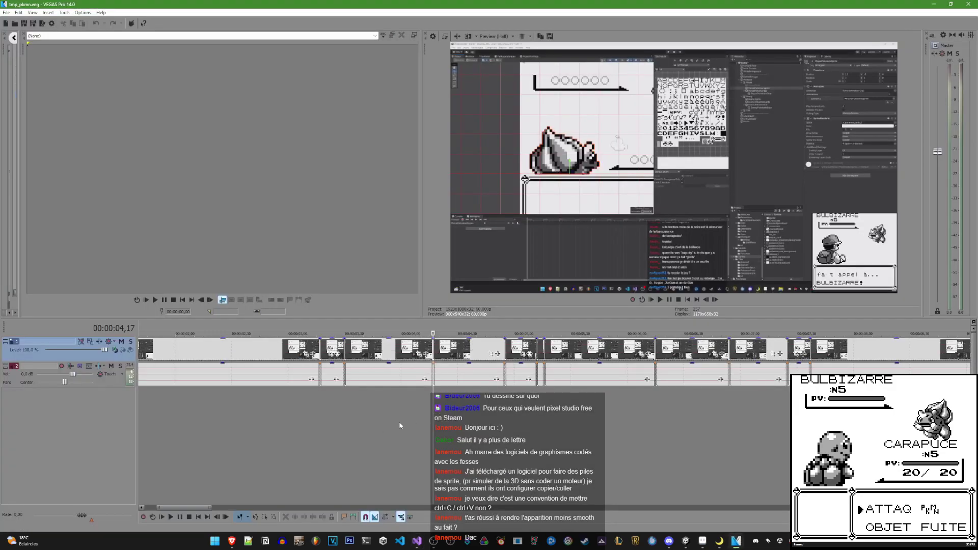
# Play the battle intro reference clip in VEGAS Pro, stop it, and return to Visual Studio
pyautogui.click(347, 418)
pyautogui.press('space')
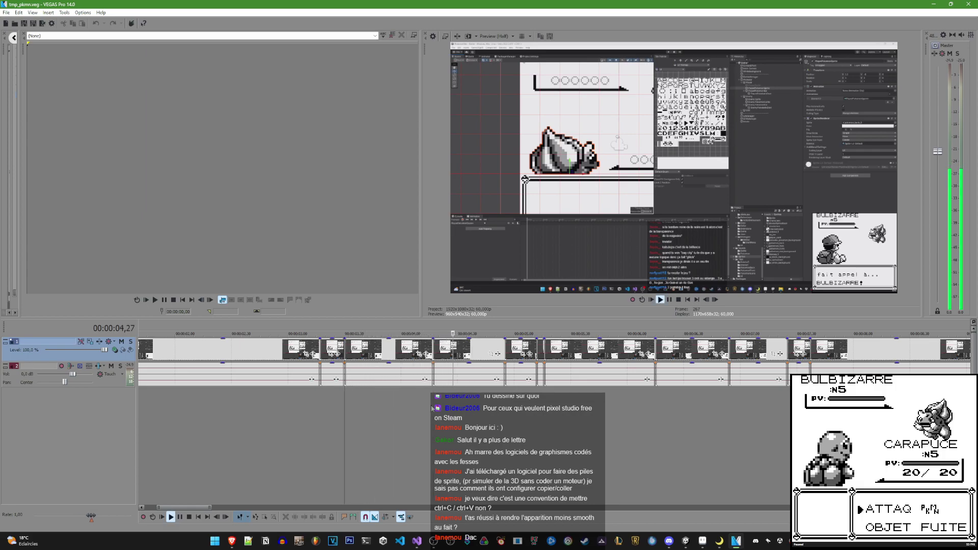
pyautogui.press('space')
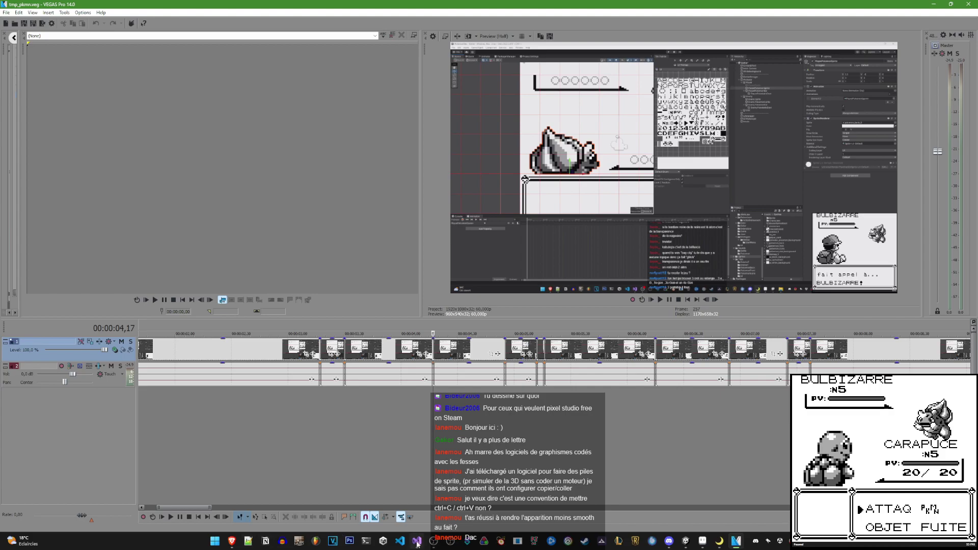
pyautogui.click(417, 543)
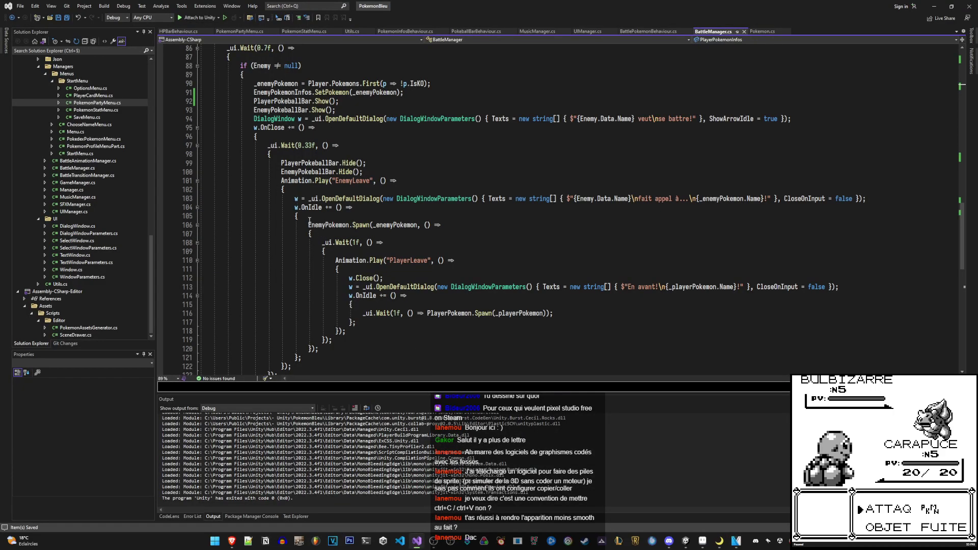
# Add EnemyPokemonInfos.Show(); inside the EnemyPokemon.Spawn callback
pyautogui.moveTo(420, 225)
pyautogui.mouseDown()
pyautogui.moveTo(469, 268)
pyautogui.moveTo(502, 340)
pyautogui.mouseUp()
pyautogui.click(503, 236)
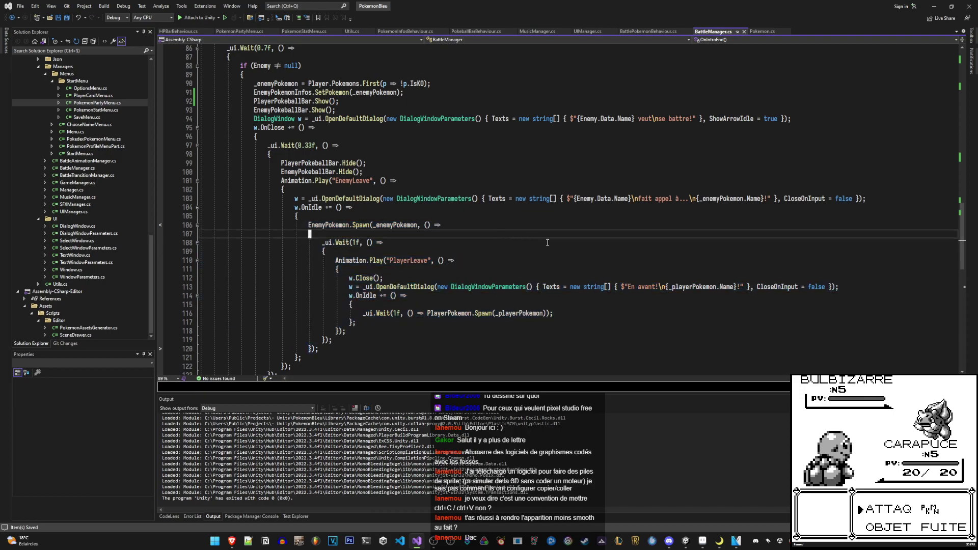
pyautogui.press('o')
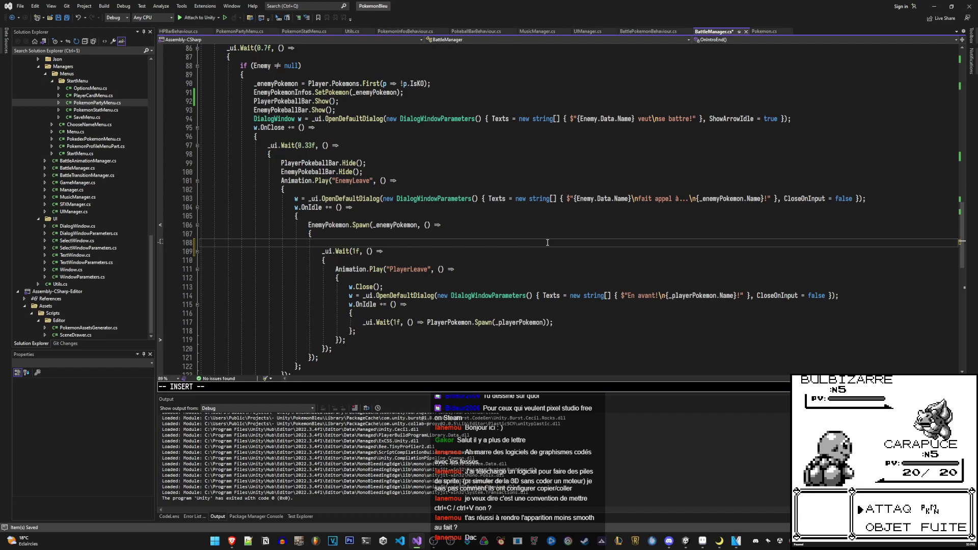
pyautogui.write('EnemyPokemonInfos>')
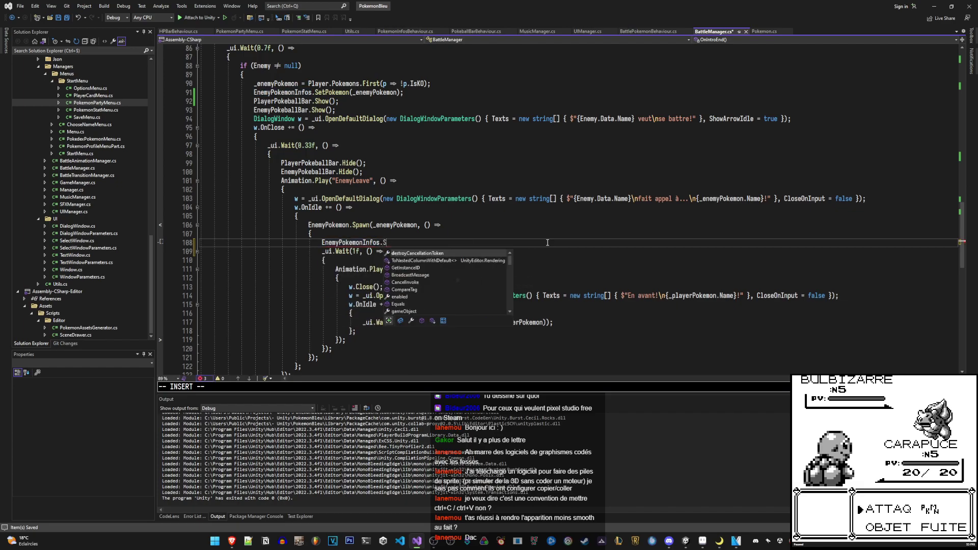
pyautogui.write('Show();')
pyautogui.press('Escape')
pyautogui.press('k')
pyautogui.press('j')
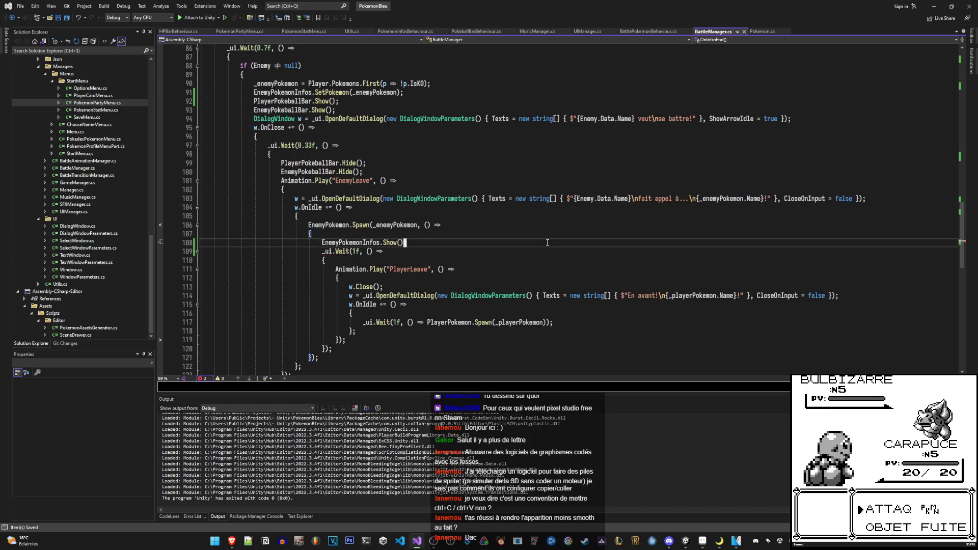
pyautogui.press('j')
# Check the VEGAS Pro reference clip, then cut the following wait from 1f to about 0.6f
pyautogui.hotkey('alt', 'Tab')
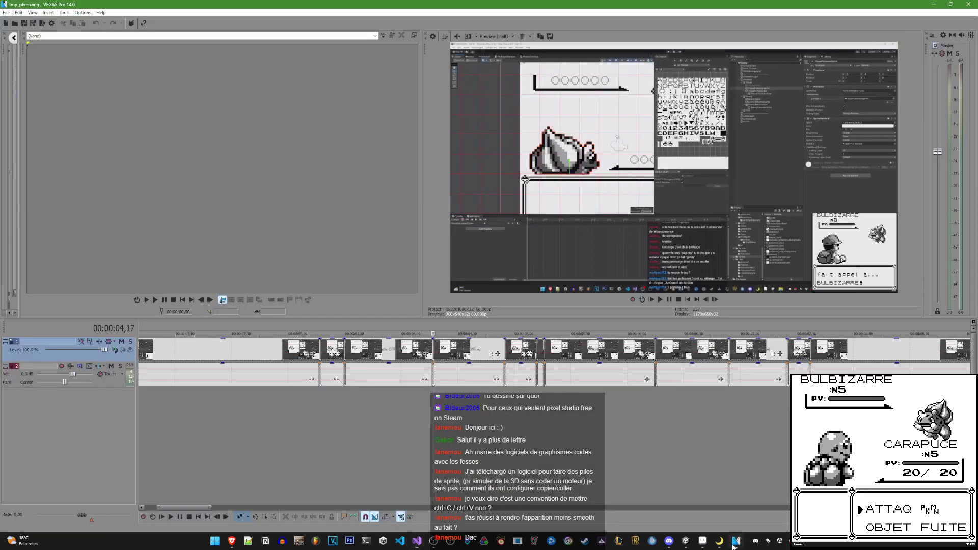
pyautogui.doubleClick(463, 355)
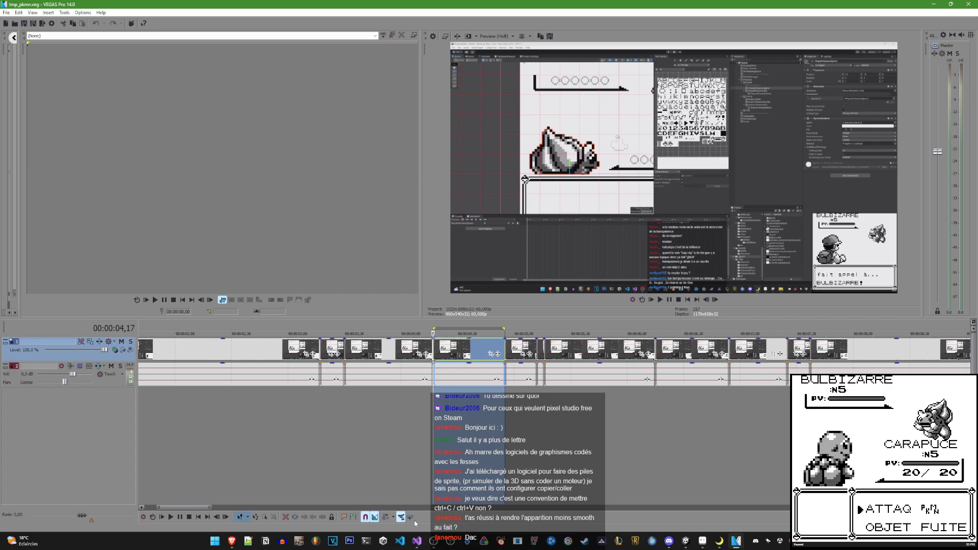
pyautogui.click(417, 541)
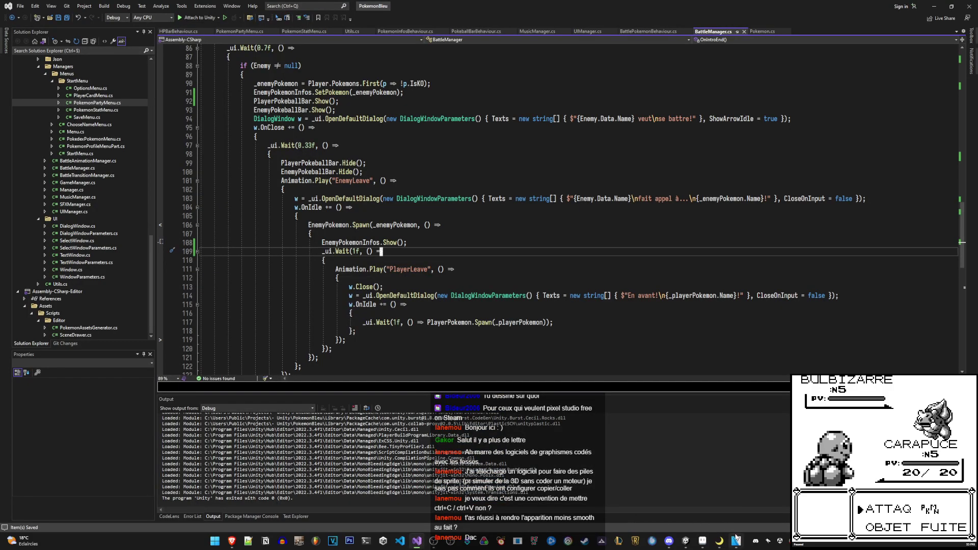
pyautogui.click(358, 251)
pyautogui.press('i')
pyautogui.press('BackSpace')
pyautogui.write('0.5')
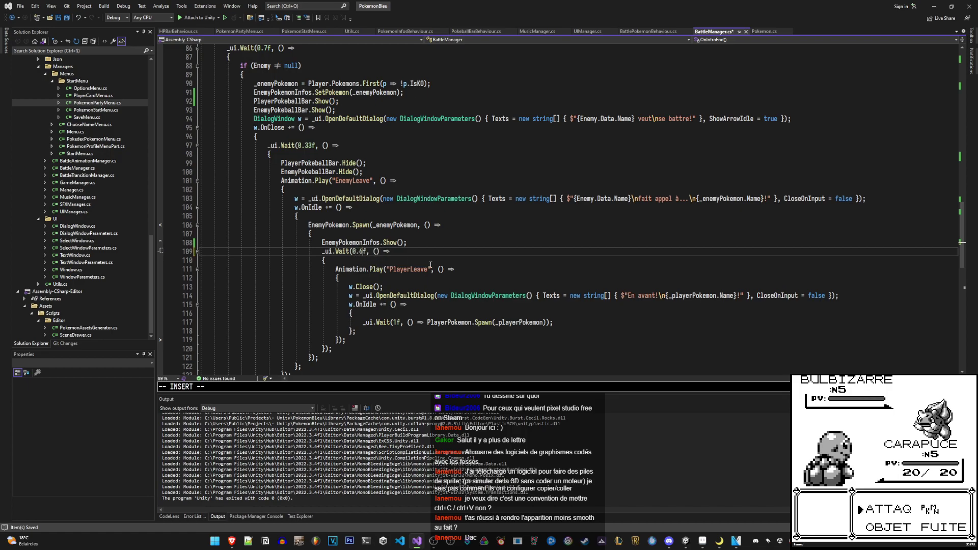
pyautogui.press('Escape')
pyautogui.hotkey('alt', 'Tab')
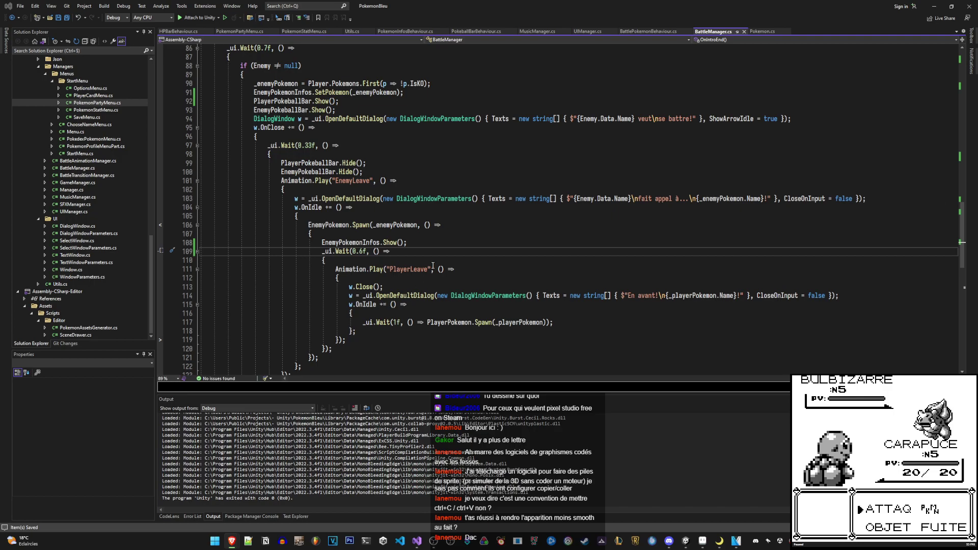
pyautogui.hotkey('alt', 'Tab')
pyautogui.write('5')
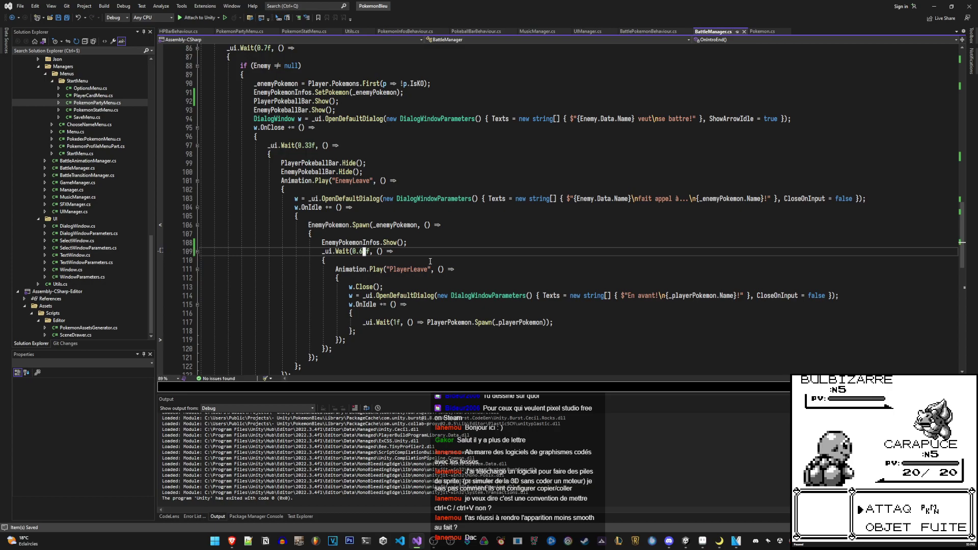
# Compare the PlayerLeave code with the reference footage of the player's Pokémon leaving, marking a range on track 2
pyautogui.hotkey('alt', 'Tab')
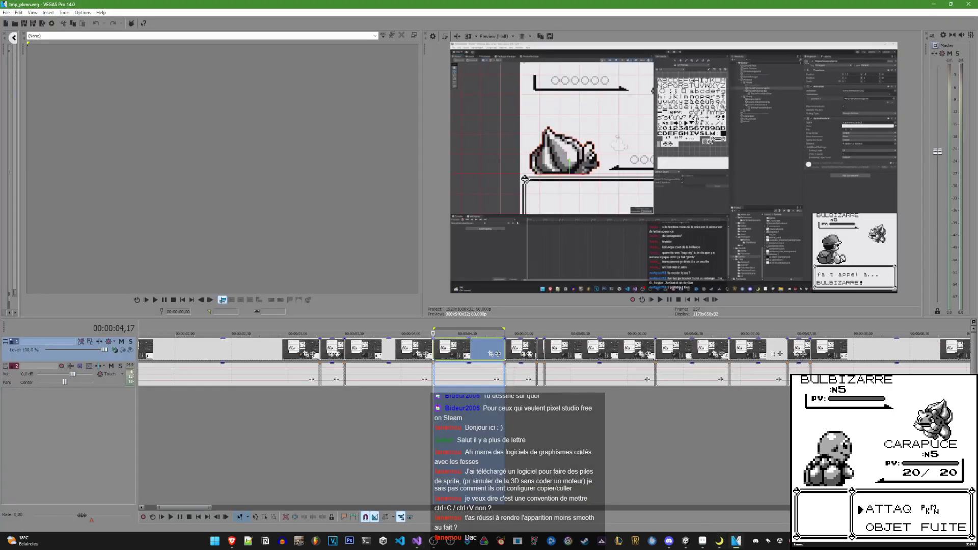
pyautogui.moveTo(433, 408); pyautogui.dragTo(505, 410)
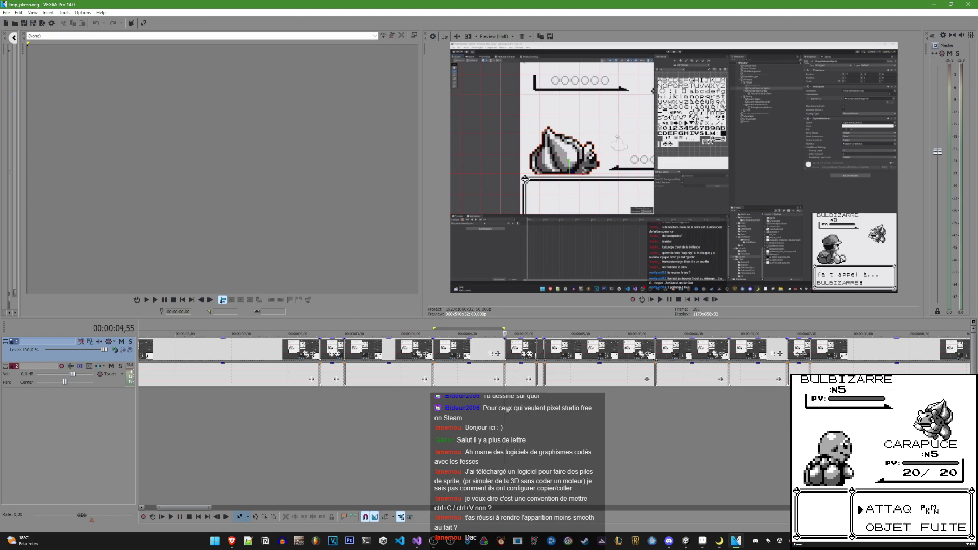
pyautogui.click(417, 541)
pyautogui.moveTo(331, 269); pyautogui.dragTo(450, 278)
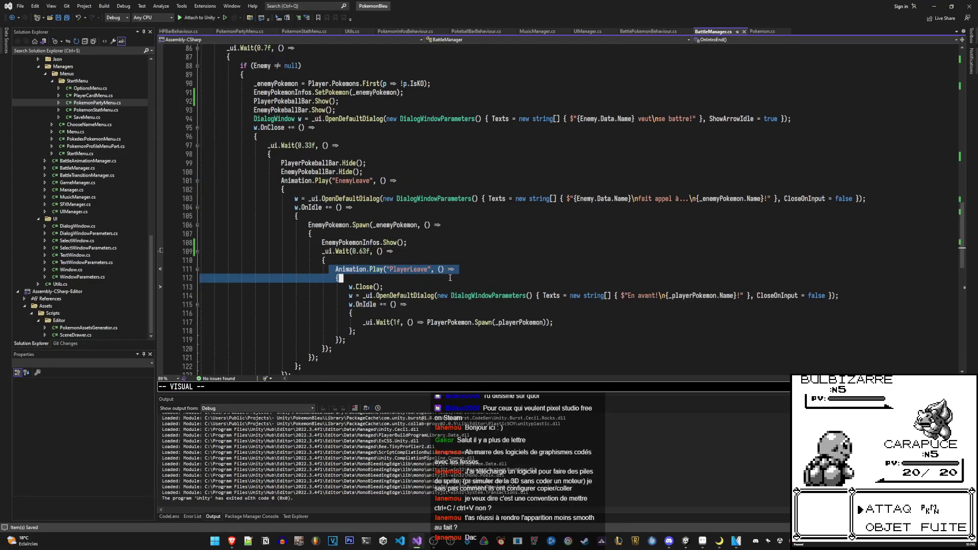
pyautogui.hotkey('alt', 'Tab')
pyautogui.click(537, 400)
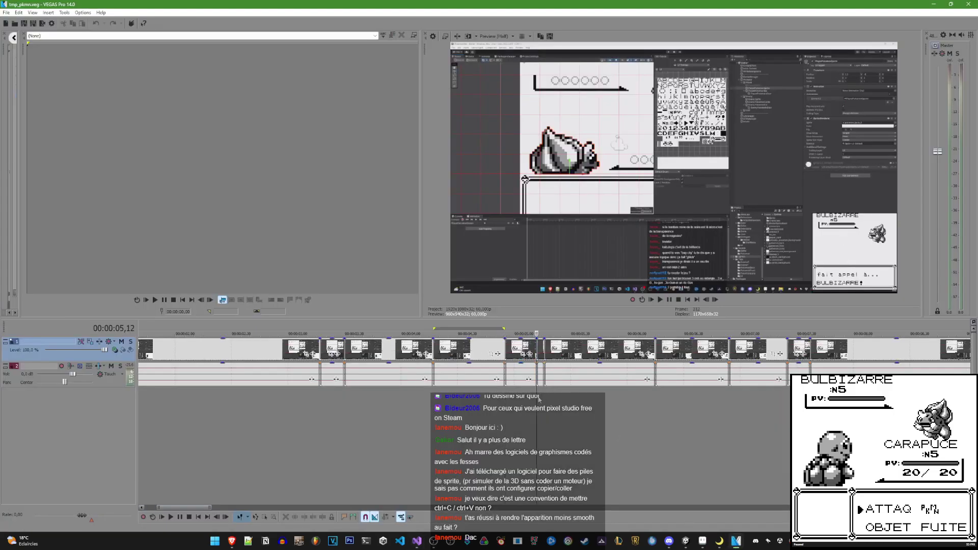
pyautogui.press('space')
pyautogui.press('space')
pyautogui.click(545, 400)
pyautogui.moveTo(546, 400); pyautogui.dragTo(537, 400)
pyautogui.moveTo(537, 377); pyautogui.dragTo(544, 377)
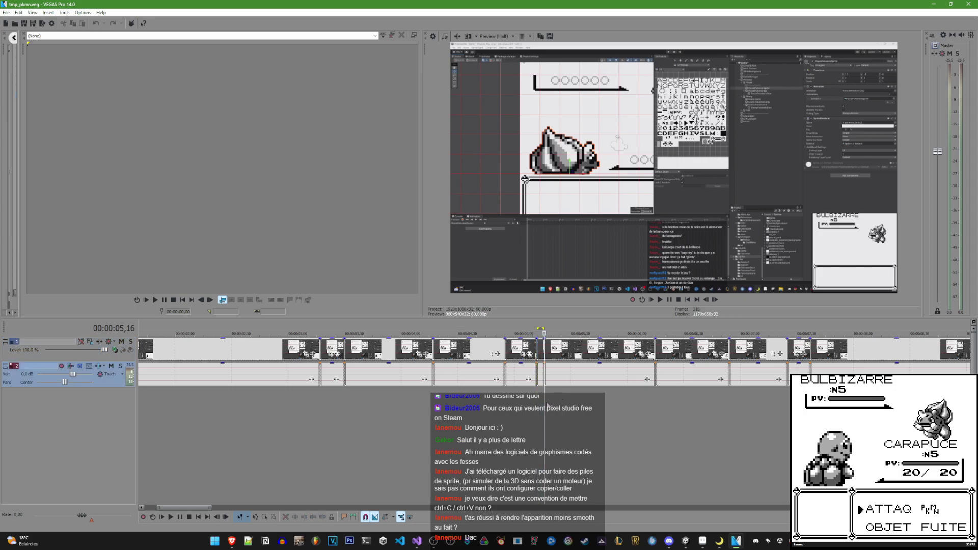
# Replay the reference footage and stop it at the player's Pokémon send-out moment
pyautogui.hotkey('alt', 'Tab')
pyautogui.press('j')
pyautogui.press('j')
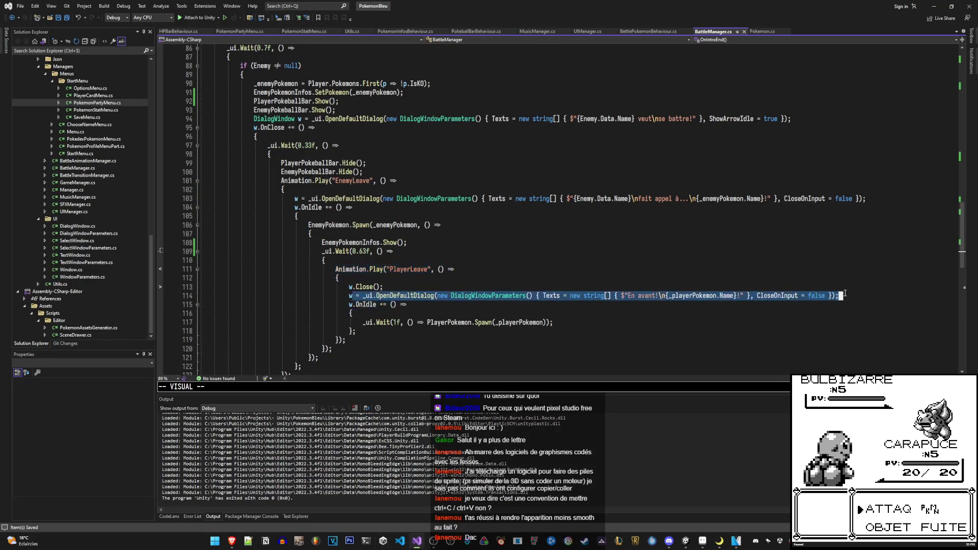
pyautogui.press('k')
pyautogui.press('k')
pyautogui.hotkey('alt', 'Tab')
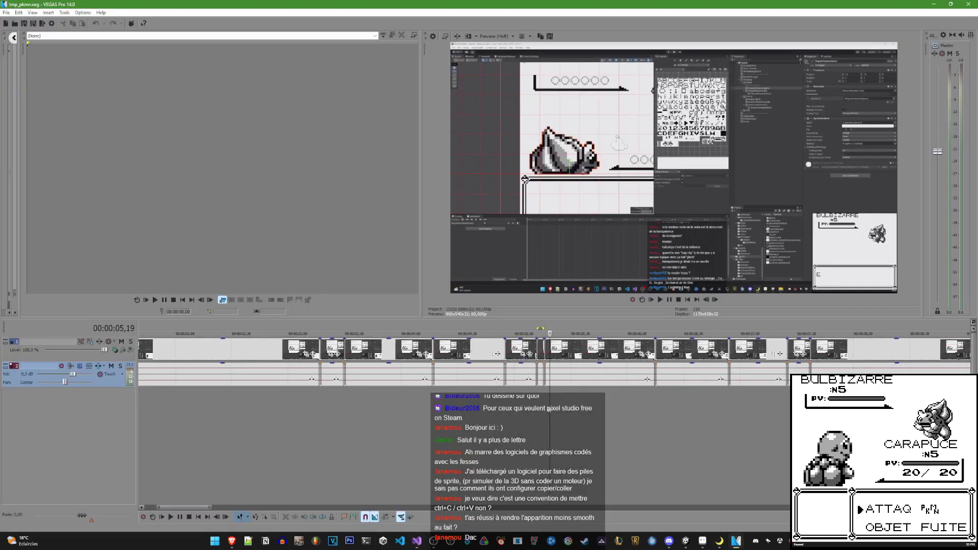
pyautogui.press('space')
pyautogui.press('space')
pyautogui.click(655, 411)
# Insert PlayerPokemonInfos.Show(); at the start of the En avant dialog's OnIdle callback
pyautogui.click(417, 541)
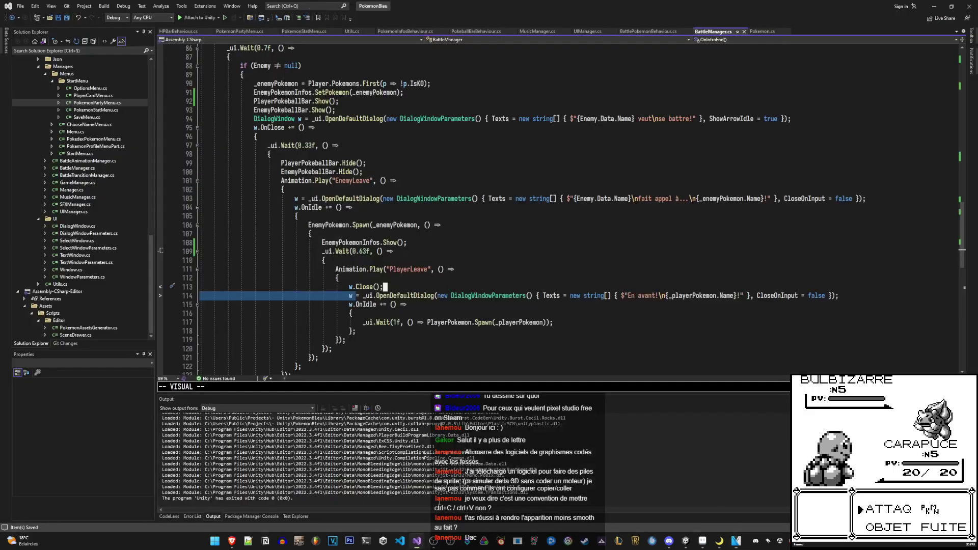
pyautogui.click(460, 314)
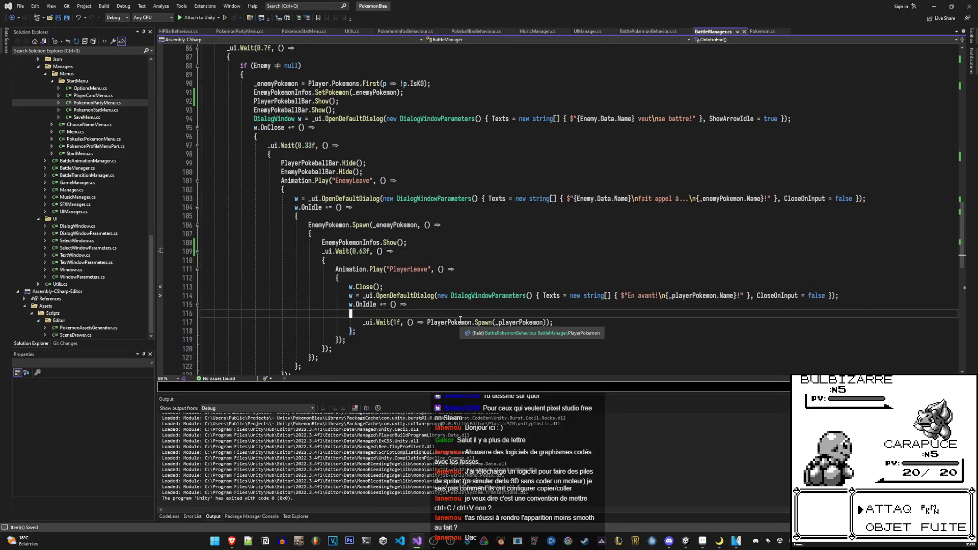
pyautogui.write('{')
pyautogui.scroll(-1, 529, 316)
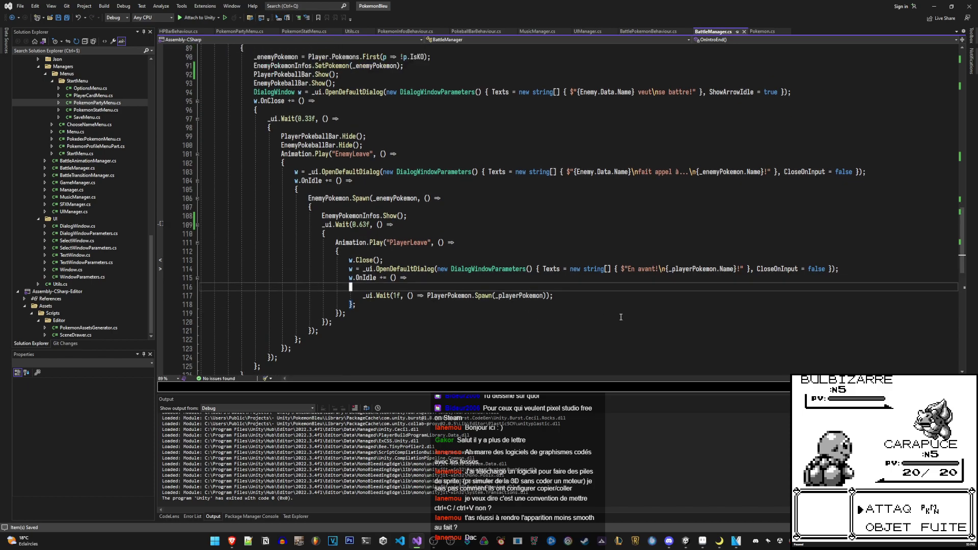
pyautogui.write('oPla')
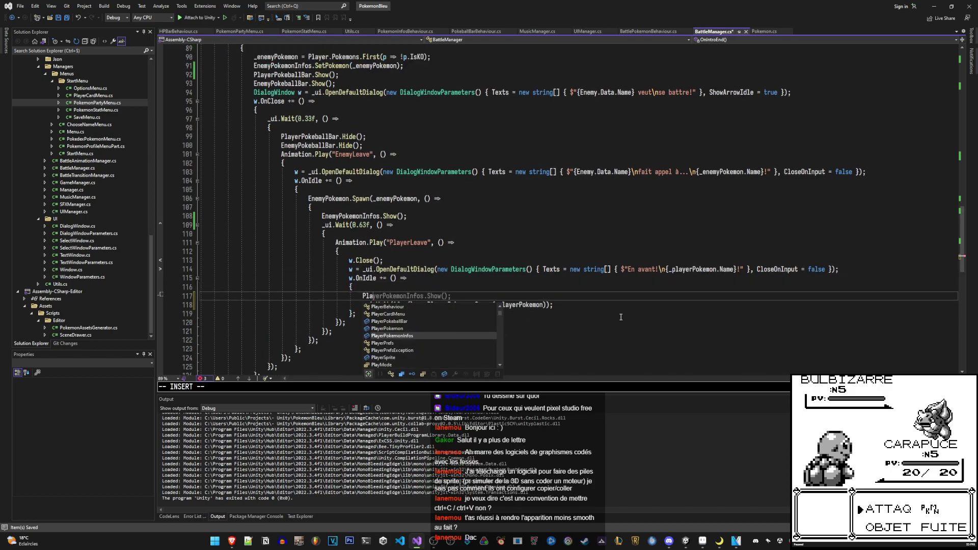
pyautogui.press('Tab')
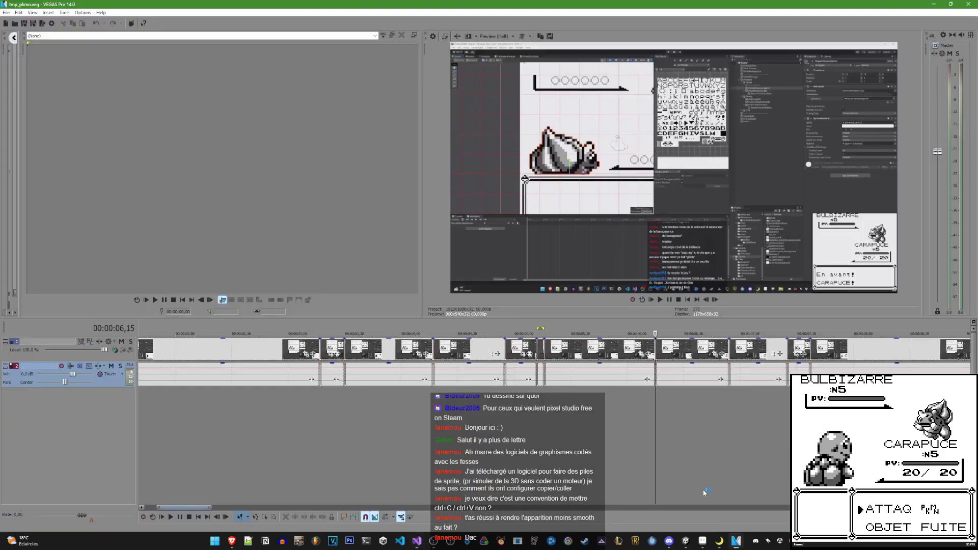
# Scrub through the 'En avant! CARAPUCE!' reference clip and loop it to check the timing
pyautogui.moveTo(657, 409); pyautogui.dragTo(732, 412)
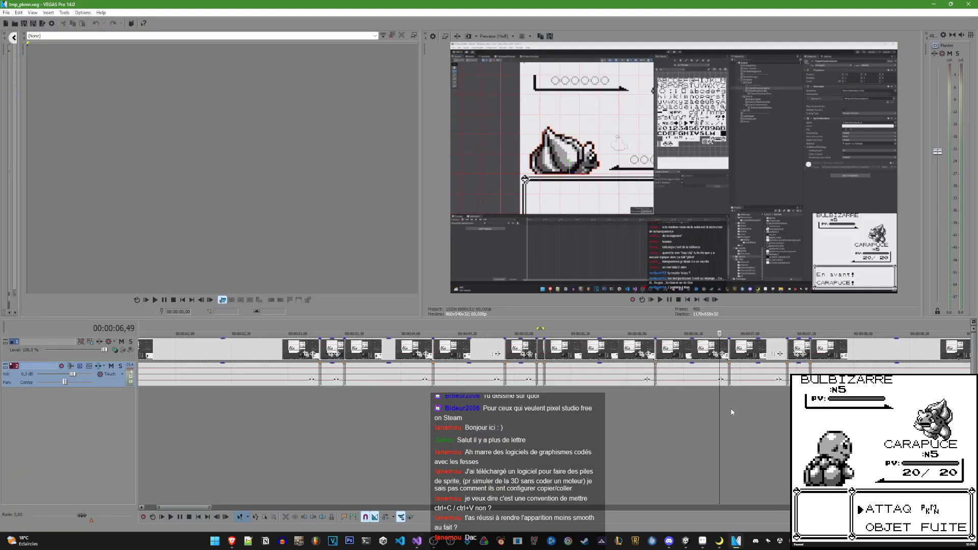
pyautogui.doubleClick(681, 355)
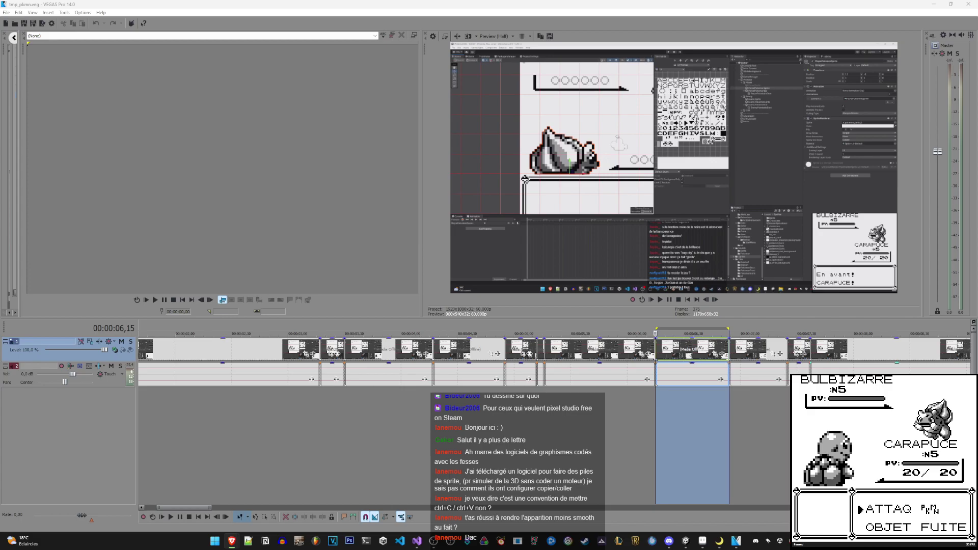
pyautogui.click(417, 540)
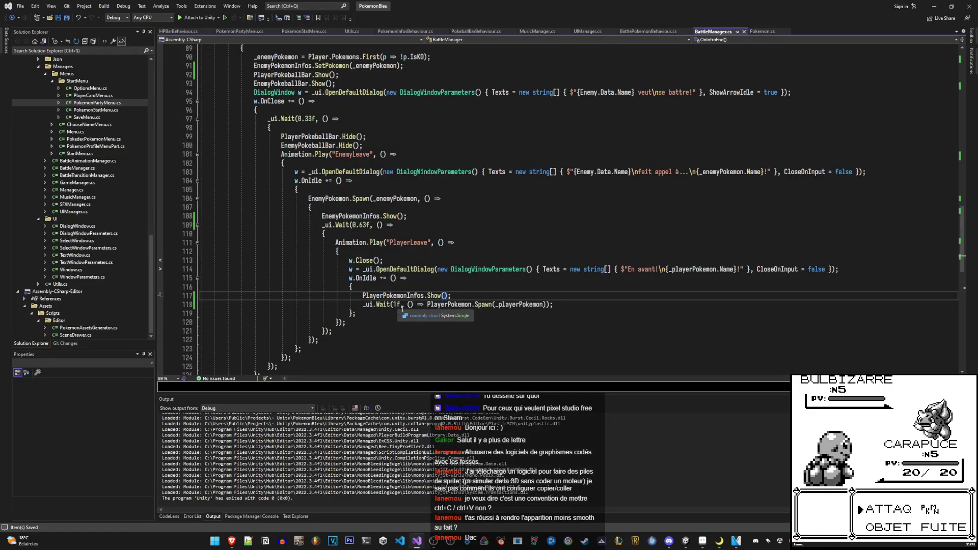
# Change line 118's _ui.Wait(1f) to _ui.Wait(0.65f) and save BattleManager.cs
pyautogui.click(402, 309)
pyautogui.write('s0.65')
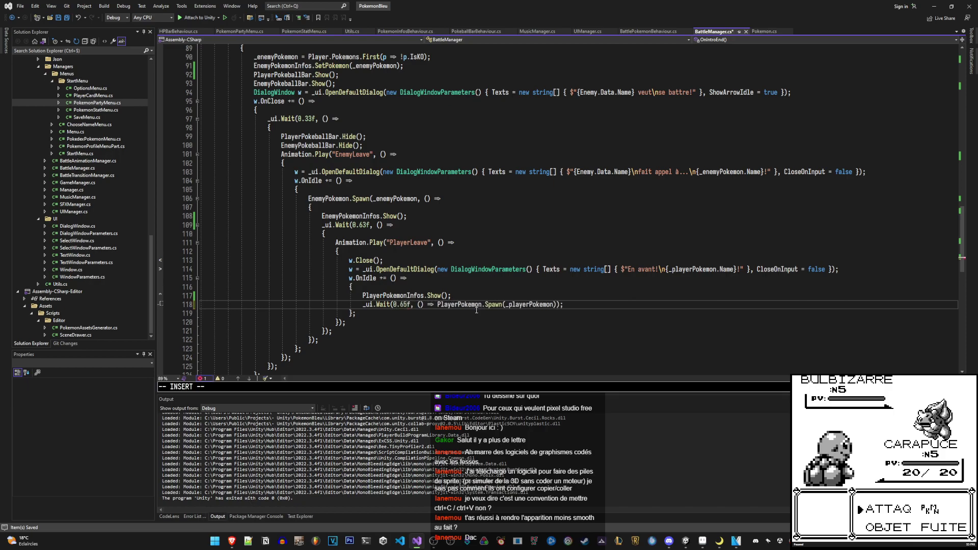
pyautogui.press('Escape')
pyautogui.hotkey('ctrl', 's')
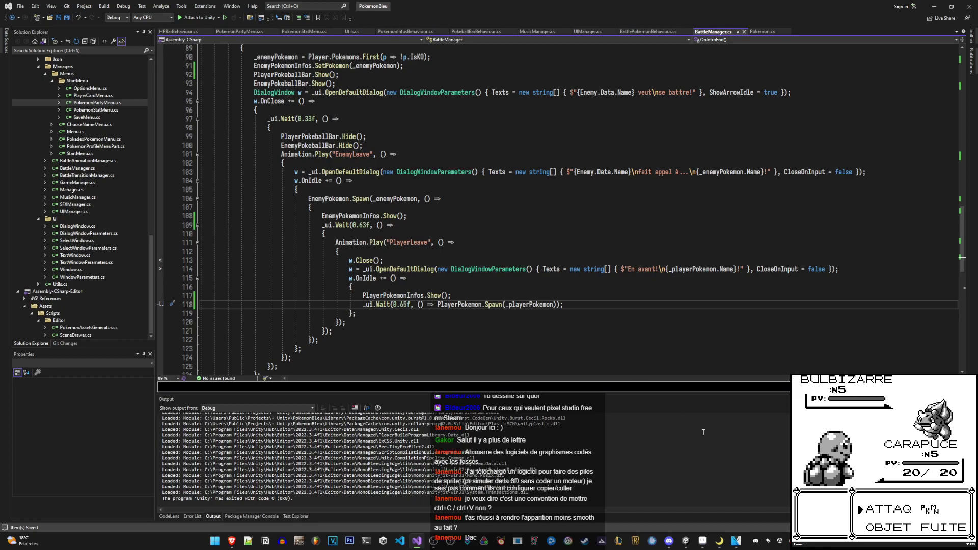
pyautogui.click(735, 541)
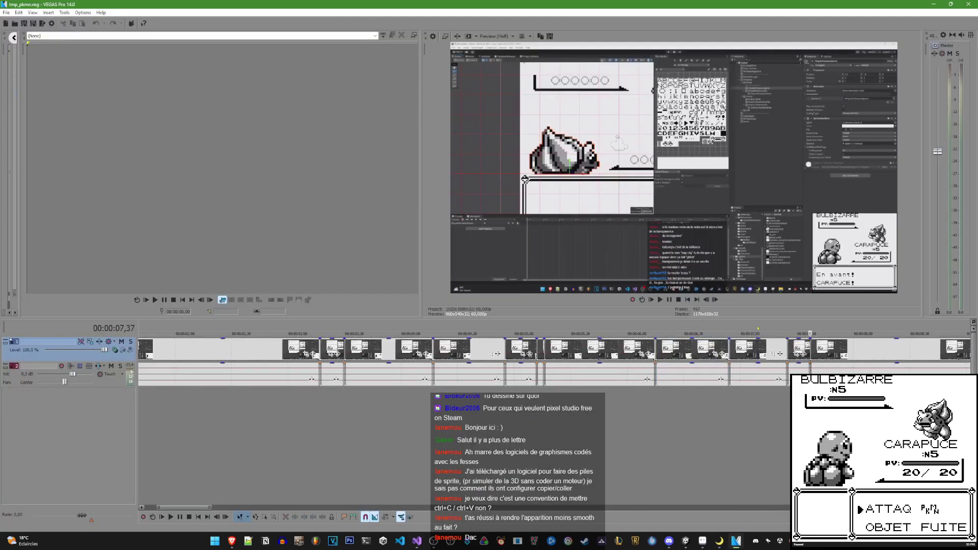
# Play the reference clip from 07,37 twice to compare the send-out timing
pyautogui.scroll(-3, 735, 409)
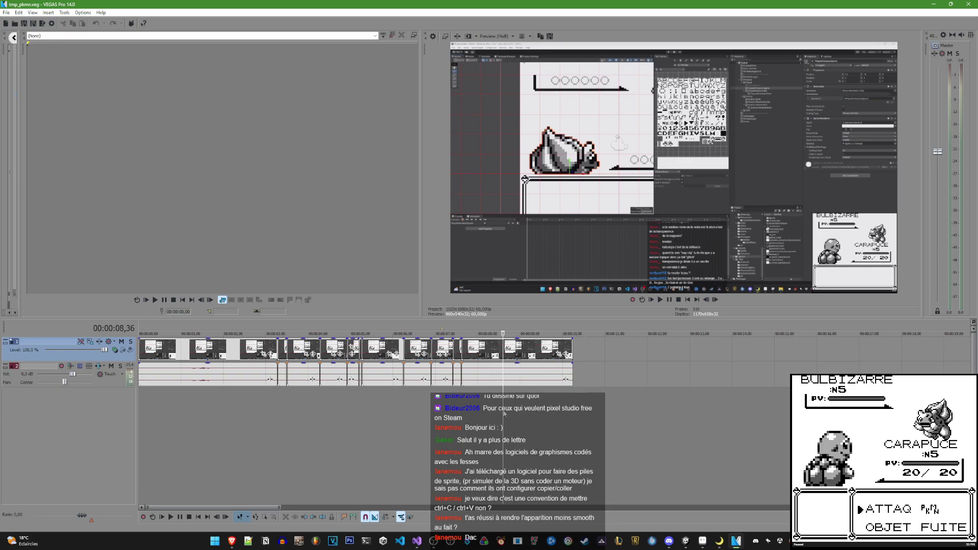
pyautogui.press('space')
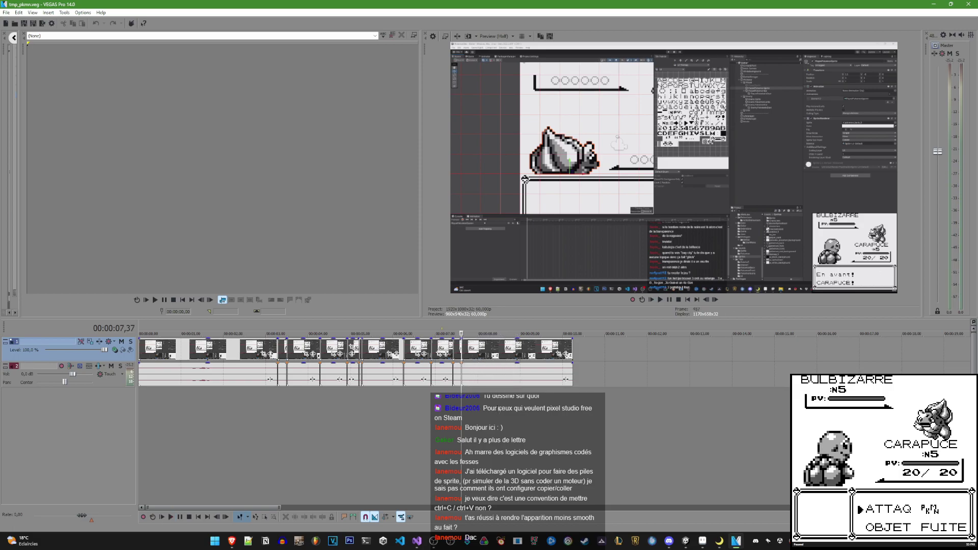
pyautogui.press('space')
pyautogui.press('space')
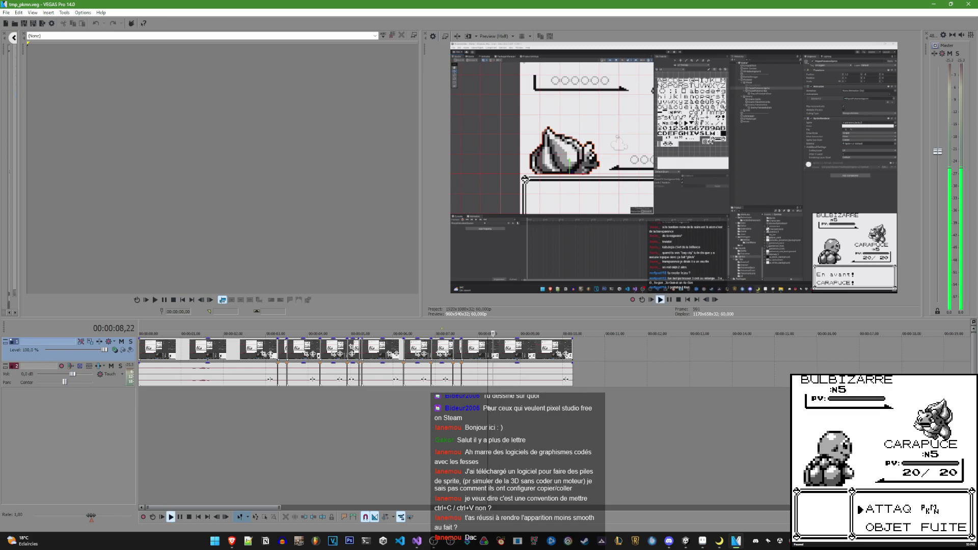
pyautogui.press('space')
pyautogui.click(461, 407)
pyautogui.press('space')
pyautogui.press('space')
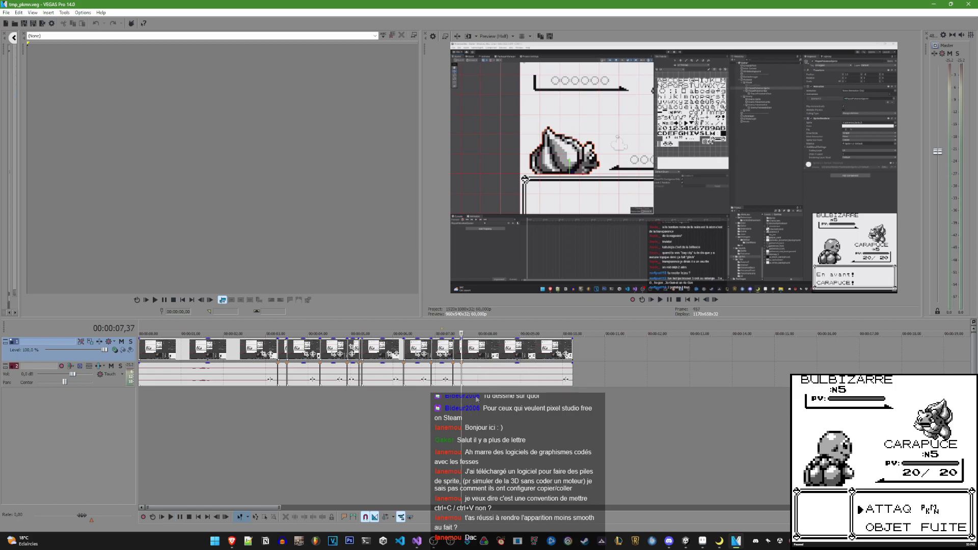
pyautogui.click(686, 541)
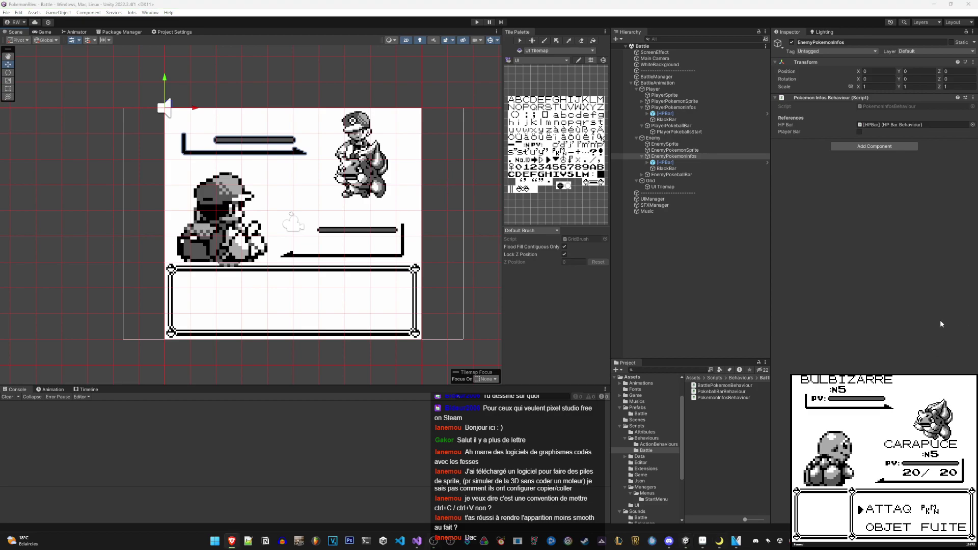
# After a test run throws NullReferenceException, assign PlayerPokemonInfos and EnemyPokemonInfos to BattleManager's fields
pyautogui.click(477, 23)
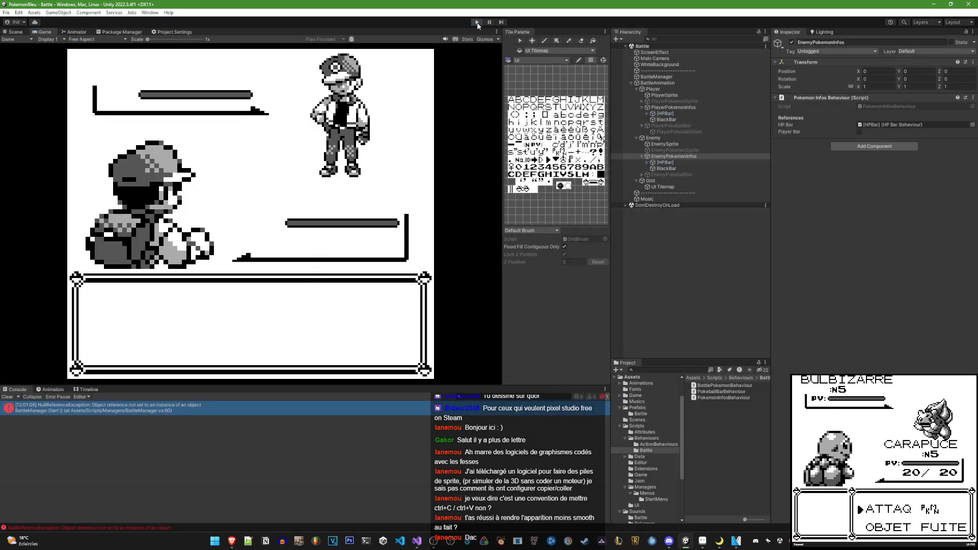
pyautogui.click(477, 22)
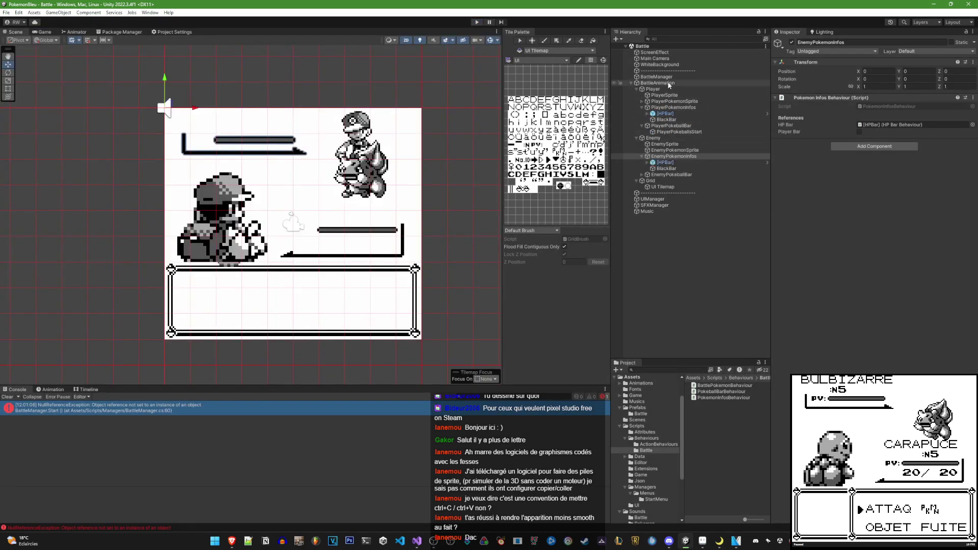
pyautogui.click(641, 107)
pyautogui.click(642, 144)
pyautogui.moveTo(672, 107); pyautogui.dragTo(868, 197)
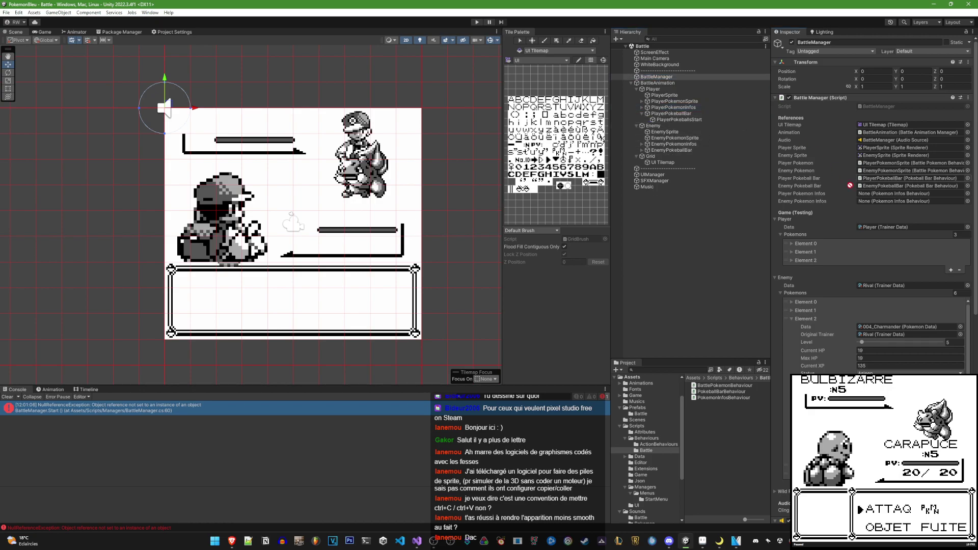
pyautogui.moveTo(674, 144); pyautogui.dragTo(868, 201)
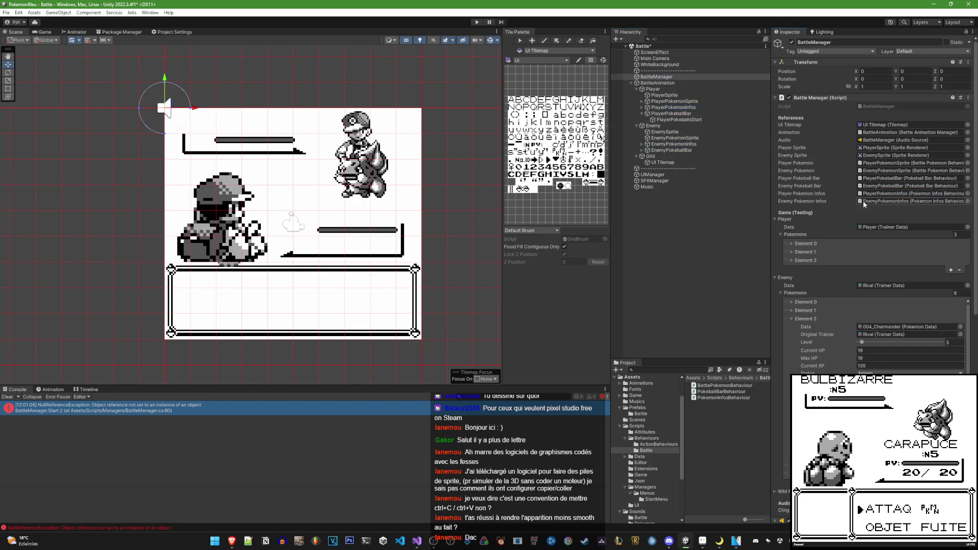
pyautogui.click(685, 108)
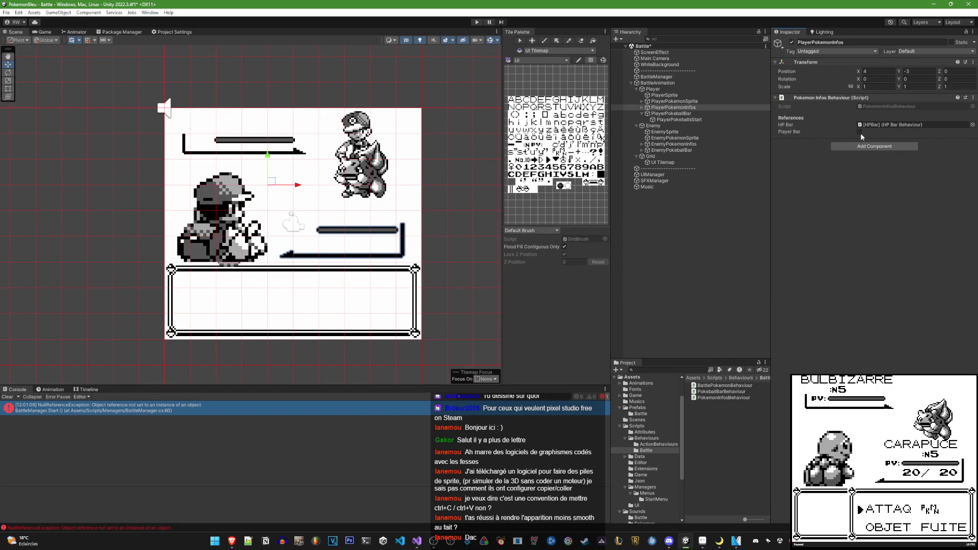
pyautogui.click(673, 144)
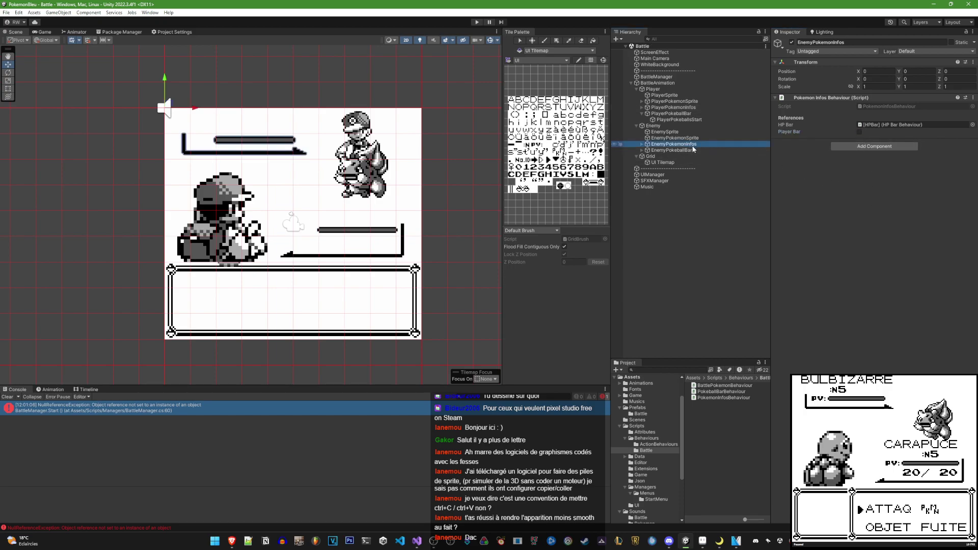
# Play the battle intro through 'En avant! BULBIZARRE!' and then stop the game
pyautogui.click(476, 22)
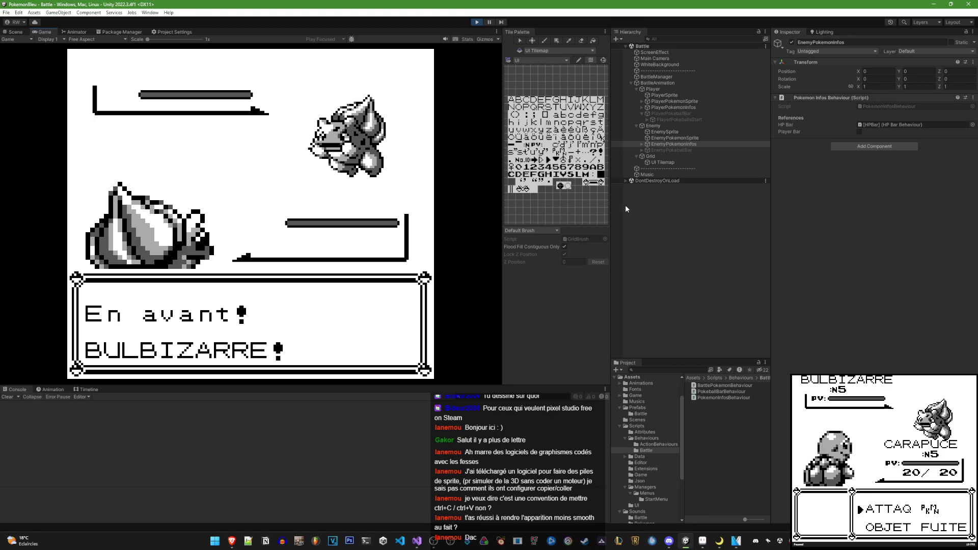
pyautogui.click(479, 23)
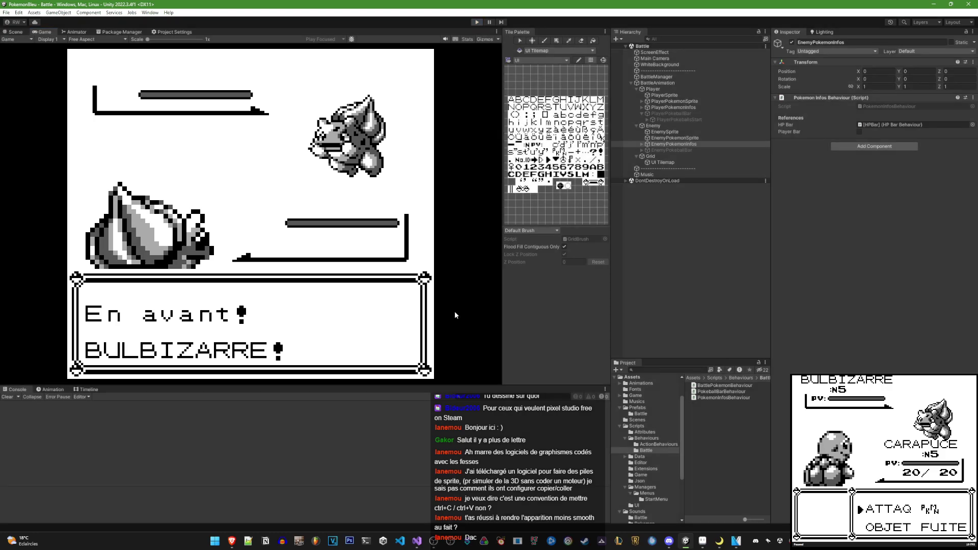
pyautogui.click(417, 541)
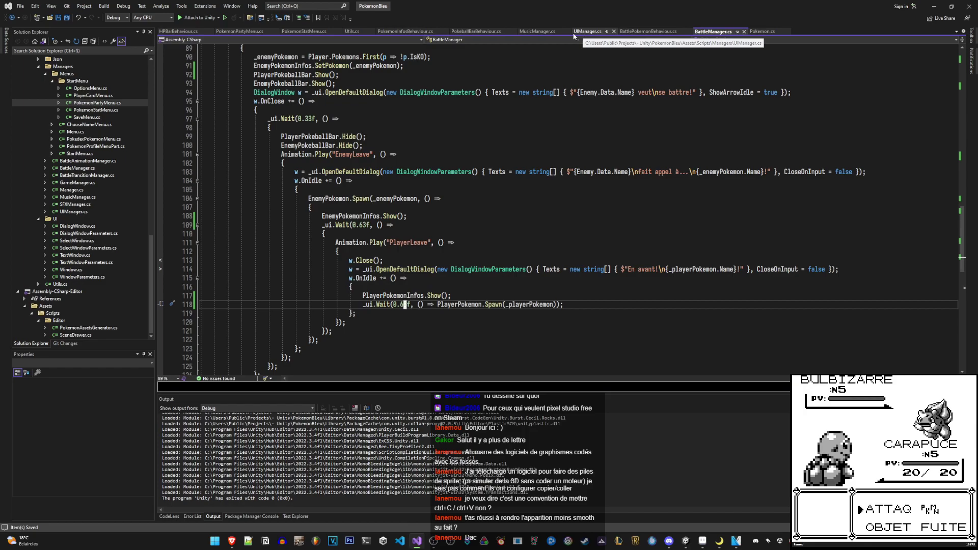
# In PokemonInfosBehaviour.cs, place _infos.Open(); after the if/else block in UpdateInfos
pyautogui.click(421, 35)
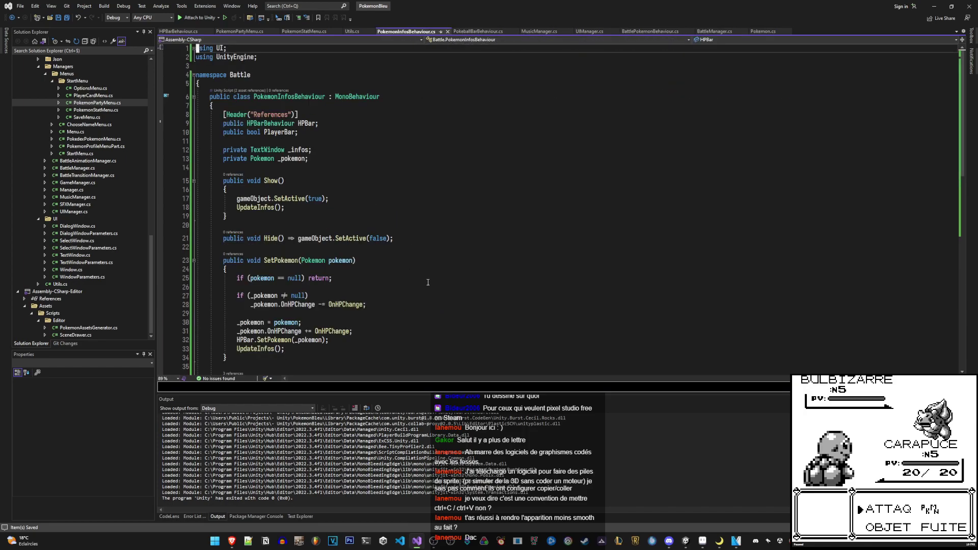
pyautogui.scroll(-7, 397, 277)
pyautogui.scroll(-2, 398, 276)
pyautogui.scroll(2, 390, 274)
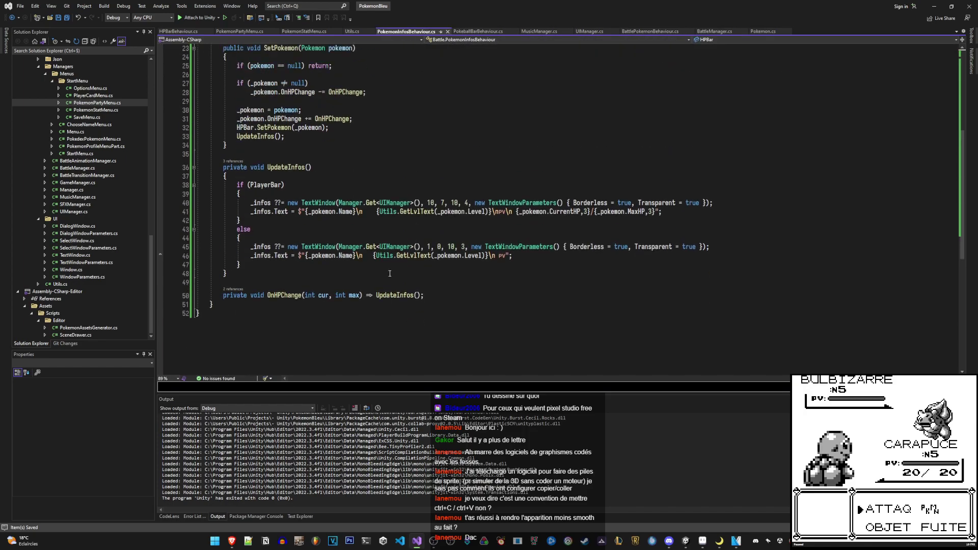
pyautogui.click(702, 214)
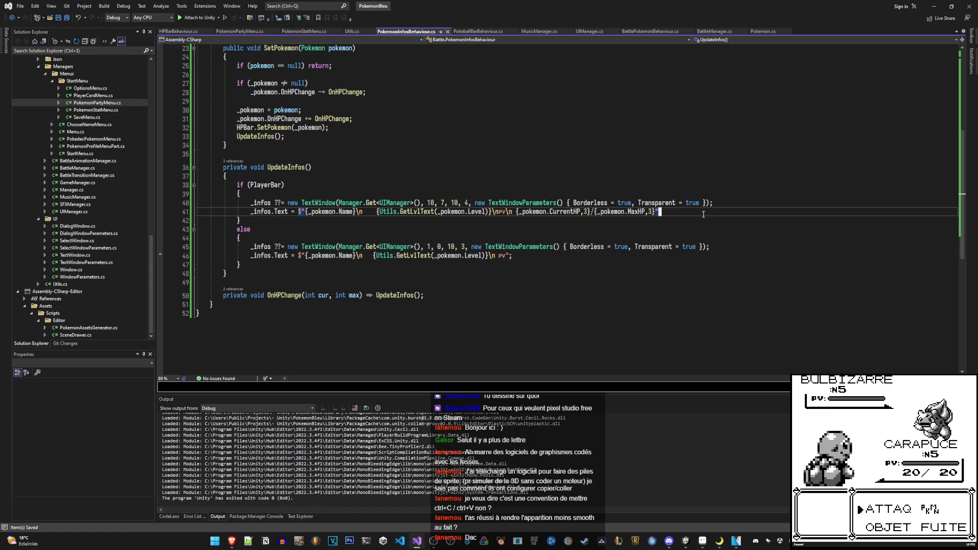
pyautogui.press('Return')
pyautogui.write('_infos.Open()')
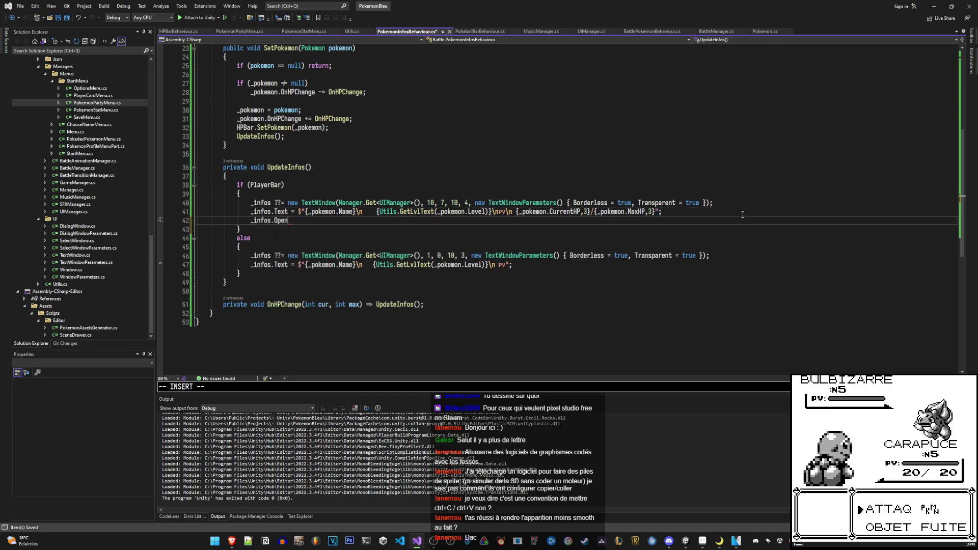
pyautogui.hotkey('shift', 'Home')
pyautogui.hotkey('ctrl', 'x')
pyautogui.press('Down')
pyautogui.press('Down')
pyautogui.press('Down')
pyautogui.hotkey('ctrl', 'v')
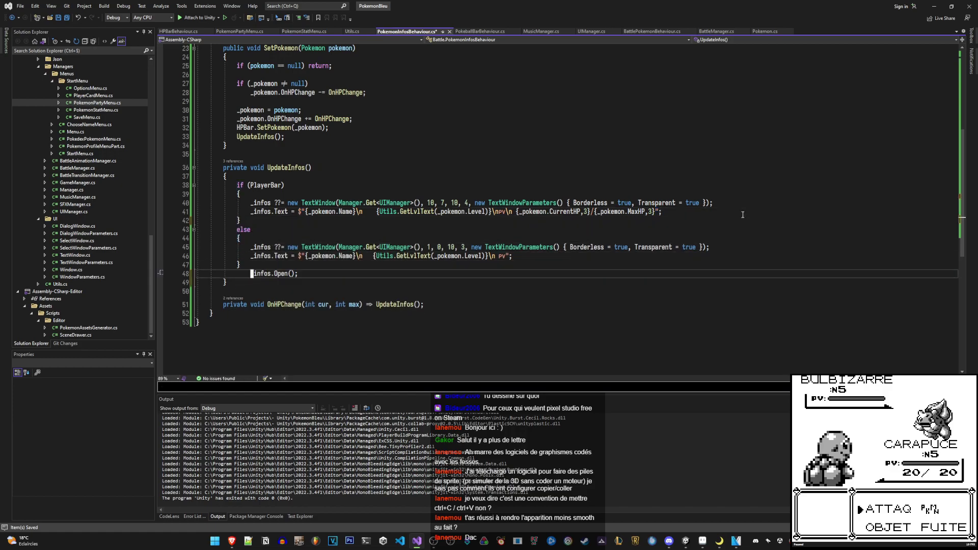
pyautogui.hotkey('ctrl', 'Return')
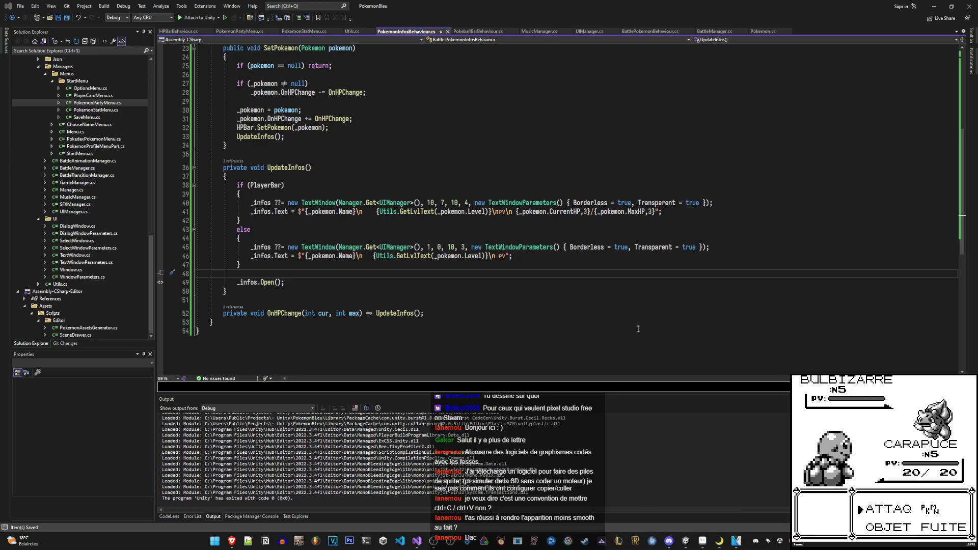
pyautogui.hotkey('alt', 'Tab')
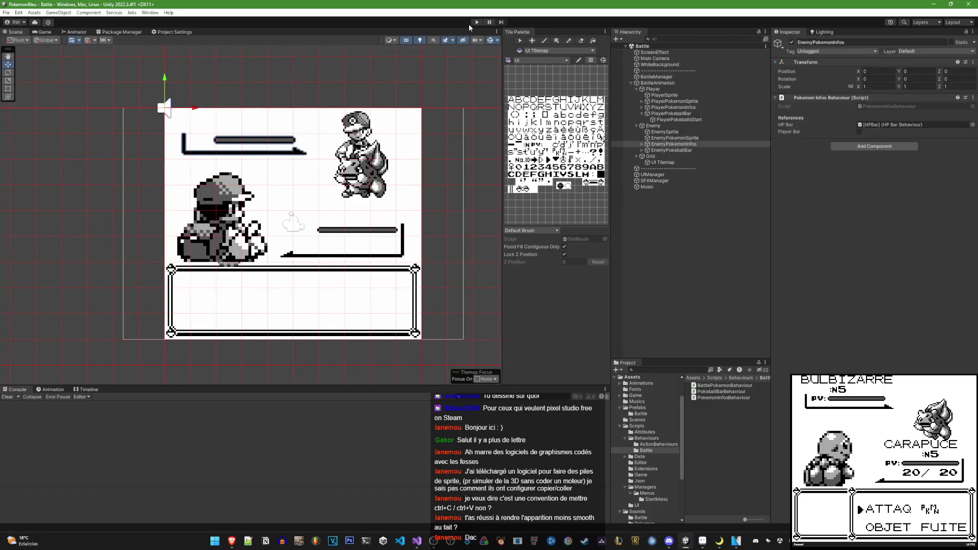
# Run the 'RED veut se battre!' intro to confirm both info boxes appear, then stop it
pyautogui.click(475, 23)
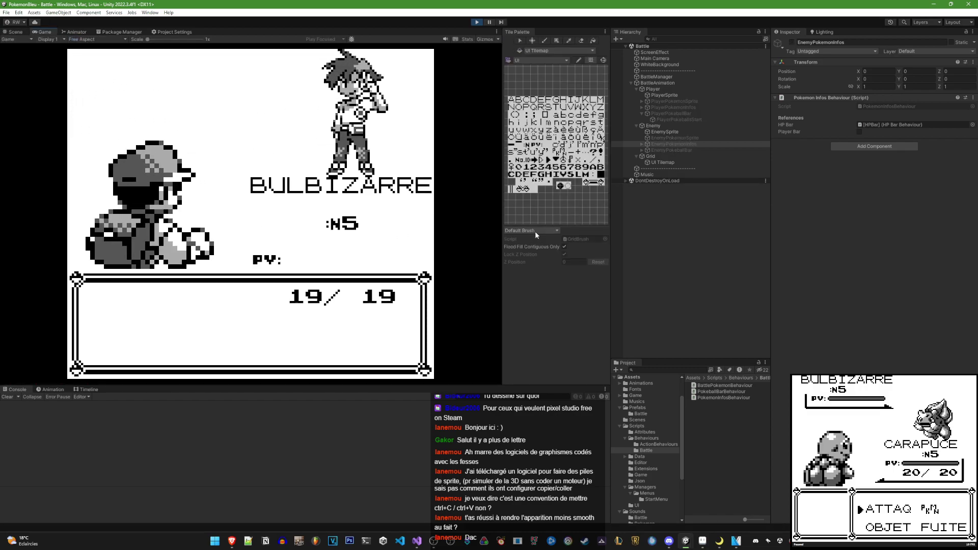
pyautogui.click(475, 24)
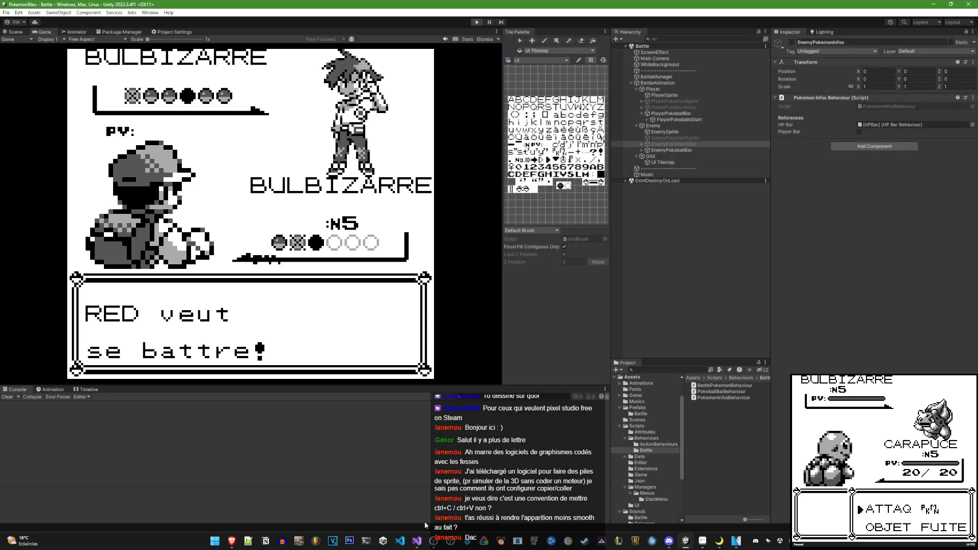
pyautogui.click(417, 541)
pyautogui.click(695, 206)
pyautogui.write('arent = true')
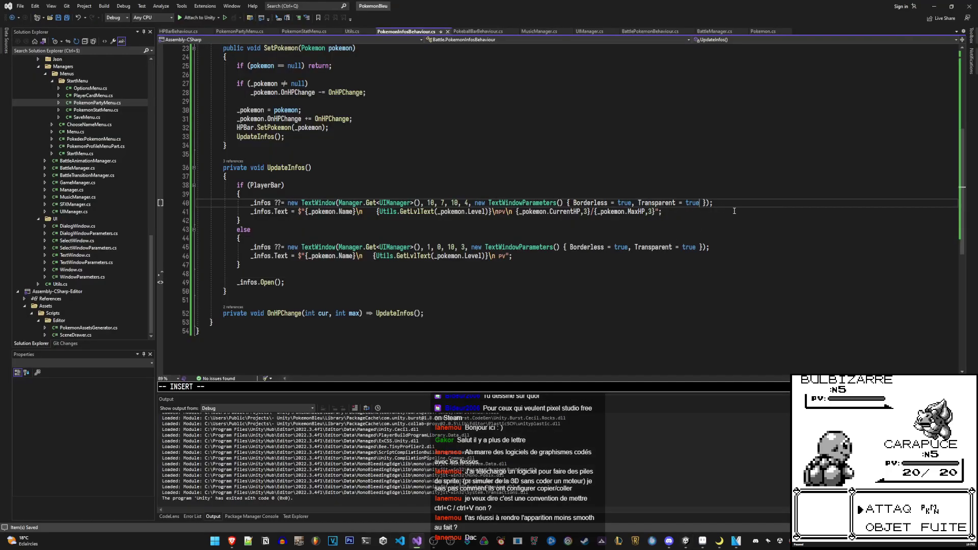
pyautogui.write(', LineHeight = 1')
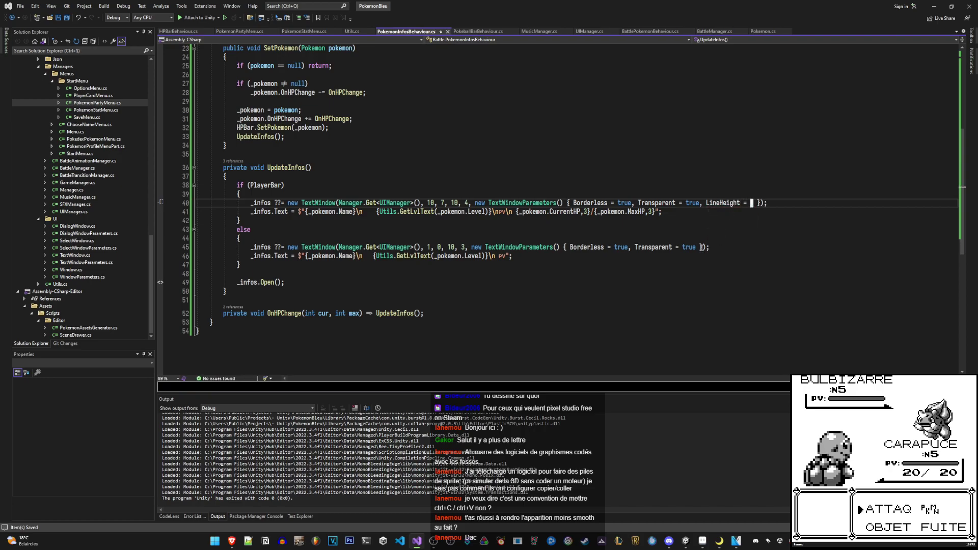
pyautogui.click(698, 248)
pyautogui.write(', LineHeight =')
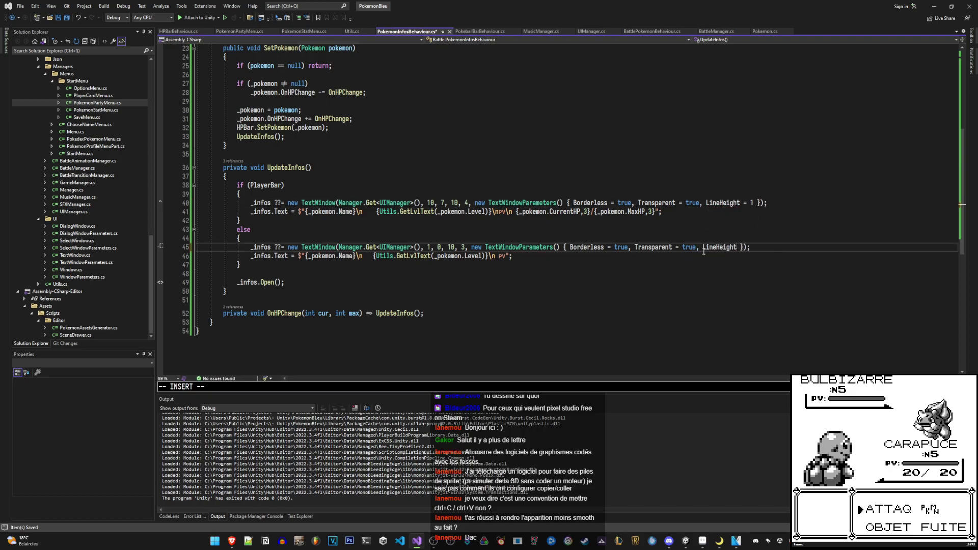
pyautogui.press('Escape')
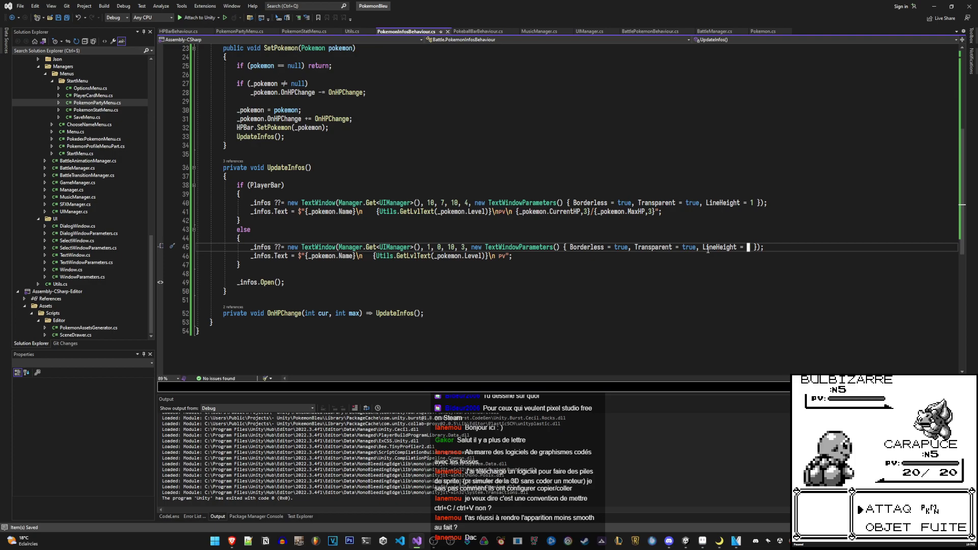
pyautogui.moveTo(549, 275); pyautogui.dragTo(197, 167)
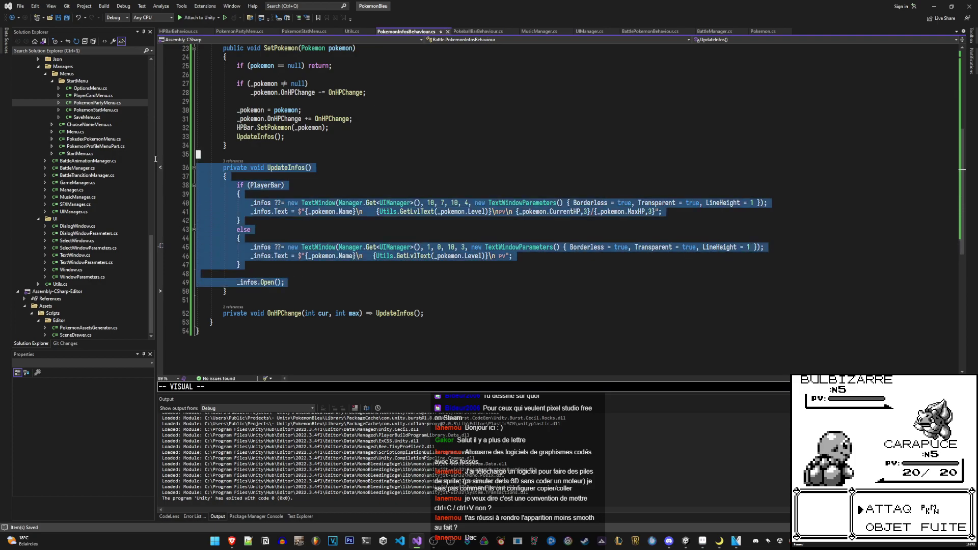
pyautogui.scroll(7, 321, 117)
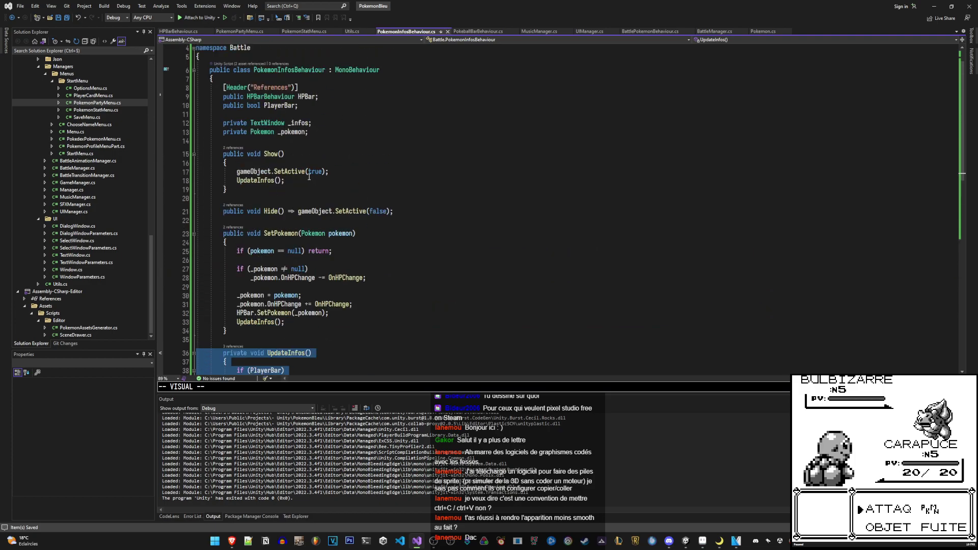
pyautogui.scroll(-4, 310, 180)
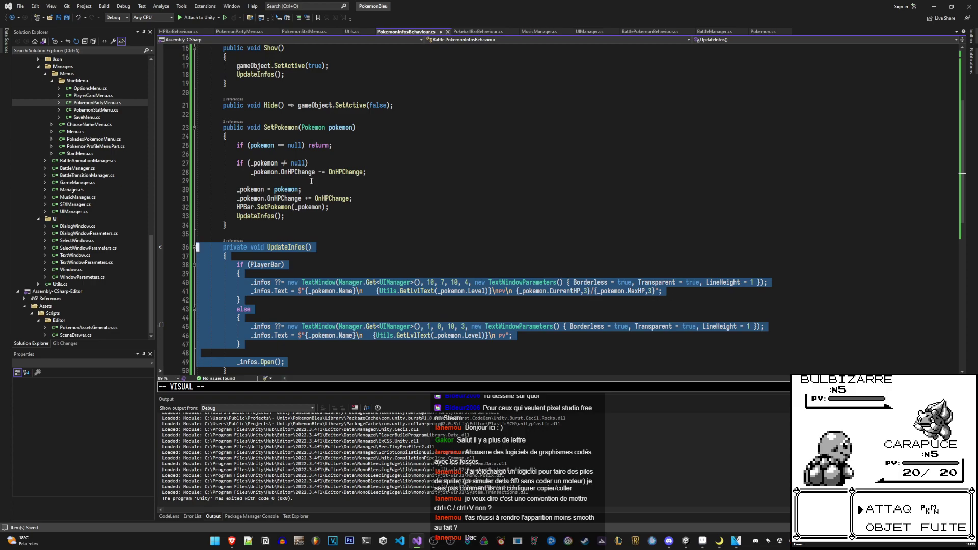
pyautogui.click(371, 219)
pyautogui.scroll(-4, 371, 223)
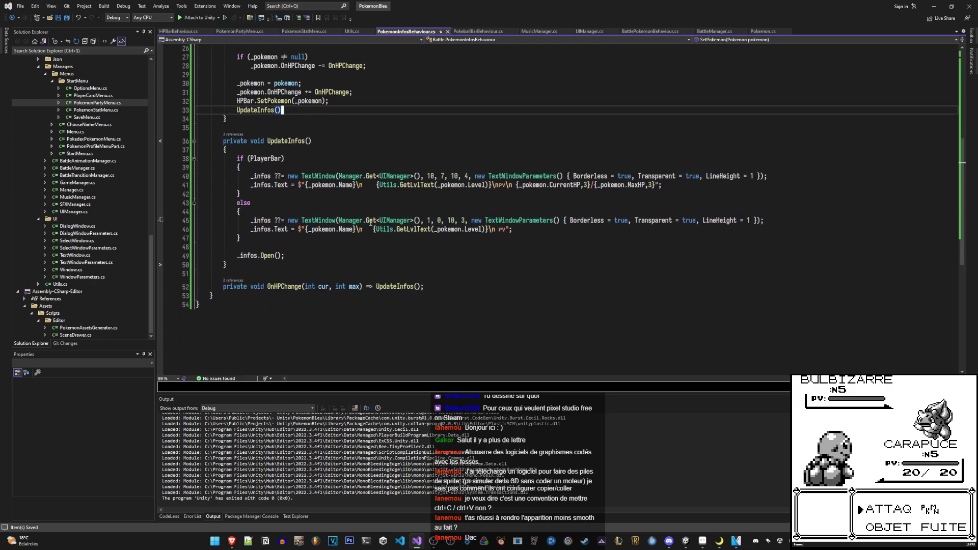
pyautogui.click(345, 249)
pyautogui.scroll(9, 345, 250)
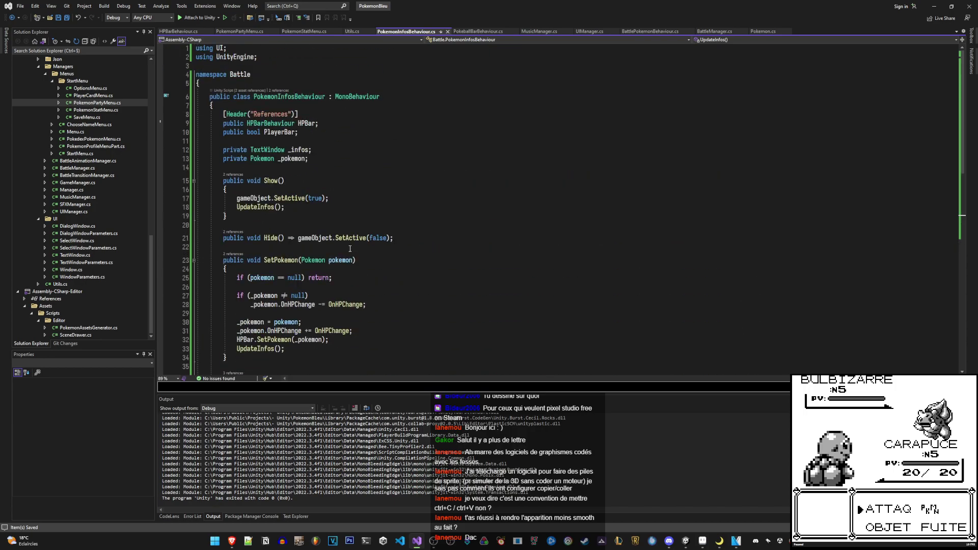
pyautogui.scroll(-6, 351, 248)
pyautogui.scroll(-4, 524, 212)
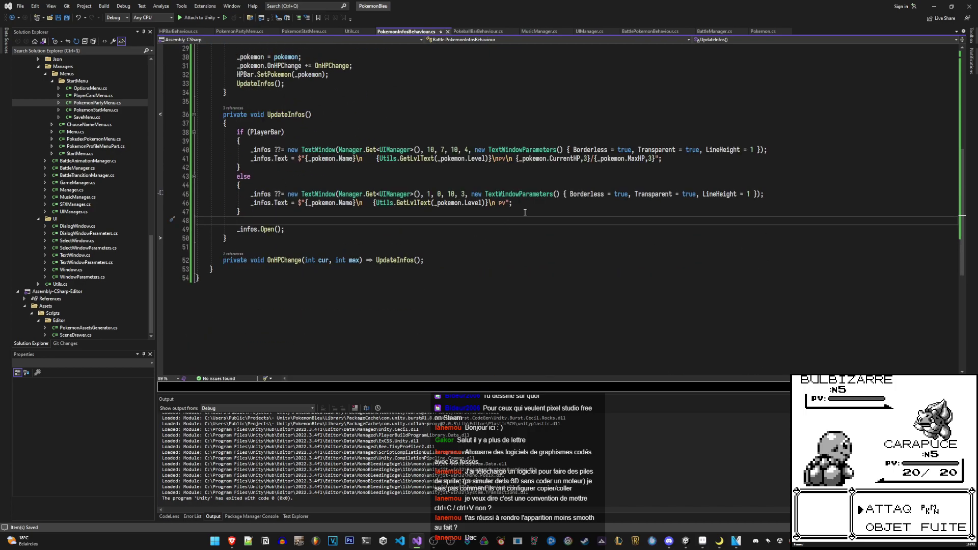
pyautogui.scroll(5, 307, 170)
pyautogui.scroll(2, 307, 170)
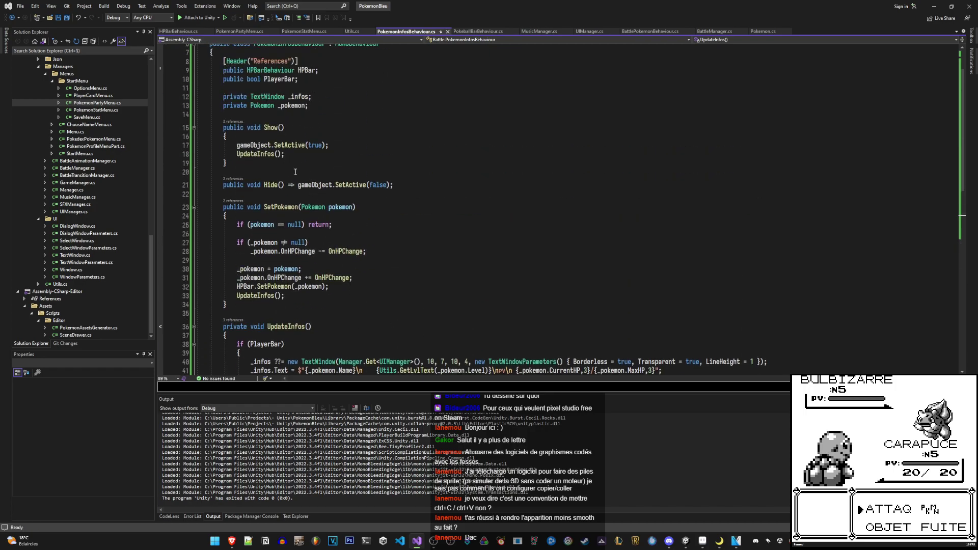
pyautogui.click(336, 185)
pyautogui.press('Up')
# Convert Hide() from an arrow expression into a braced block body and save the script
pyautogui.press('j')
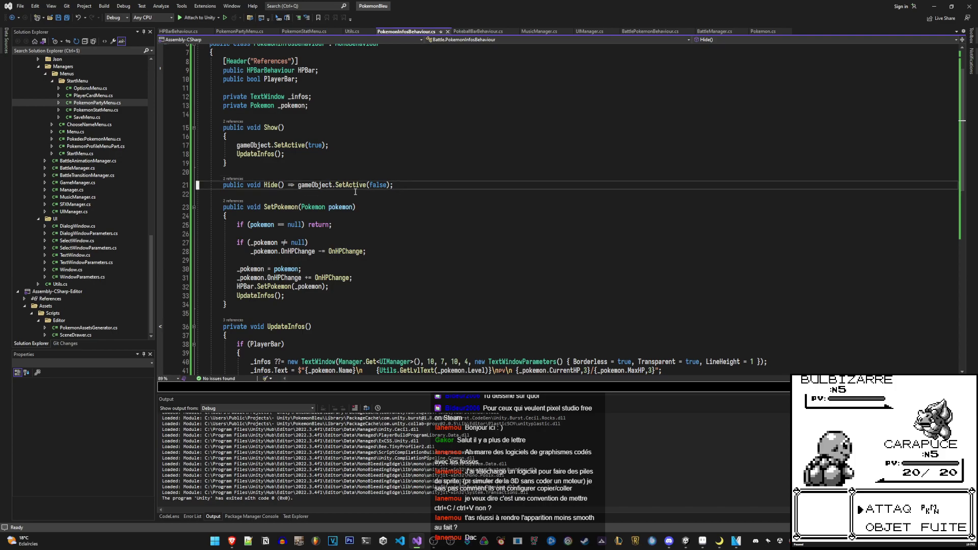
pyautogui.press('f')
pyautogui.press('=')
pyautogui.press('c')
pyautogui.press('w')
pyautogui.press('Return')
pyautogui.write('{')
pyautogui.press('Return')
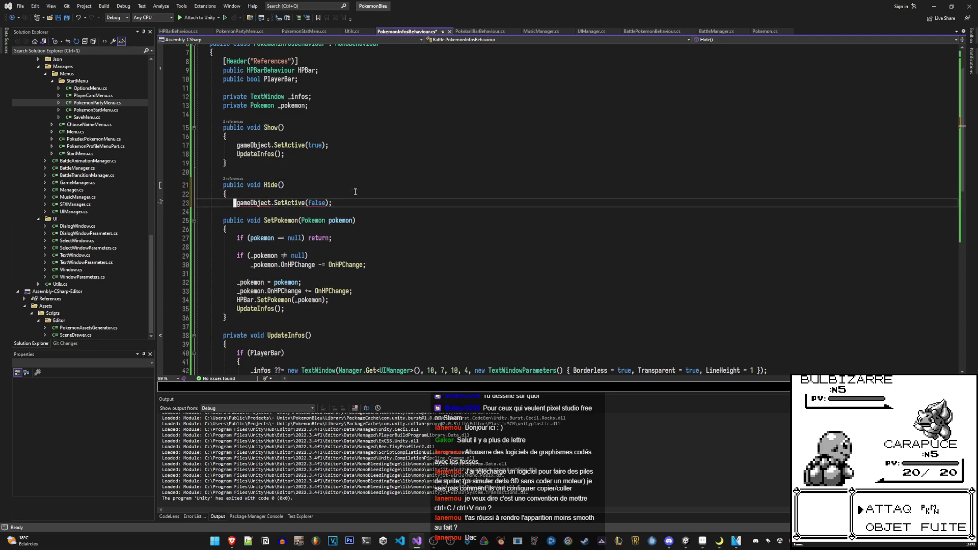
pyautogui.write('}')
pyautogui.hotkey('ctrl', 's')
# Add `_infos.Close();` and `_infos = null;` at the top of Hide()
pyautogui.press('Up')
pyautogui.press('Up')
pyautogui.press('Return')
pyautogui.write('_w')
pyautogui.press('BackSpace')
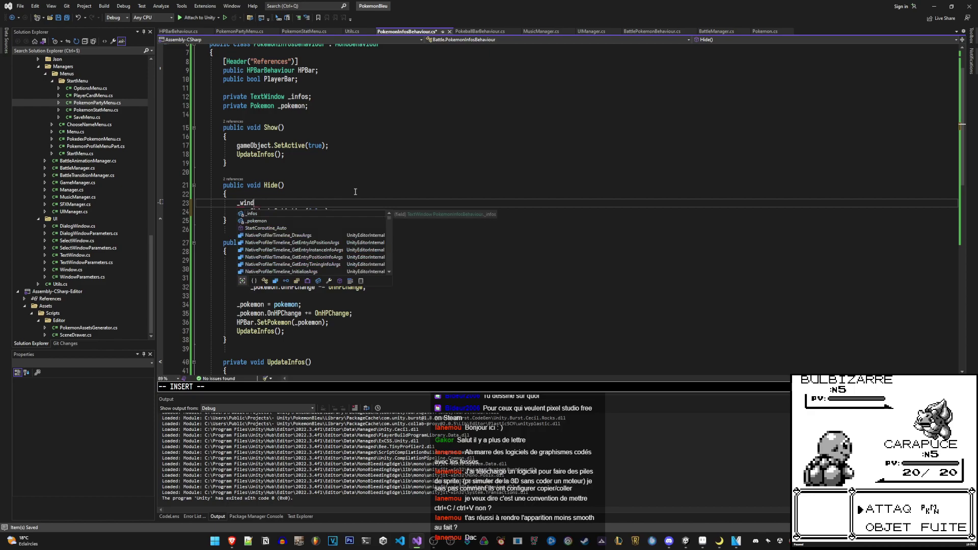
pyautogui.write('infos.Close();')
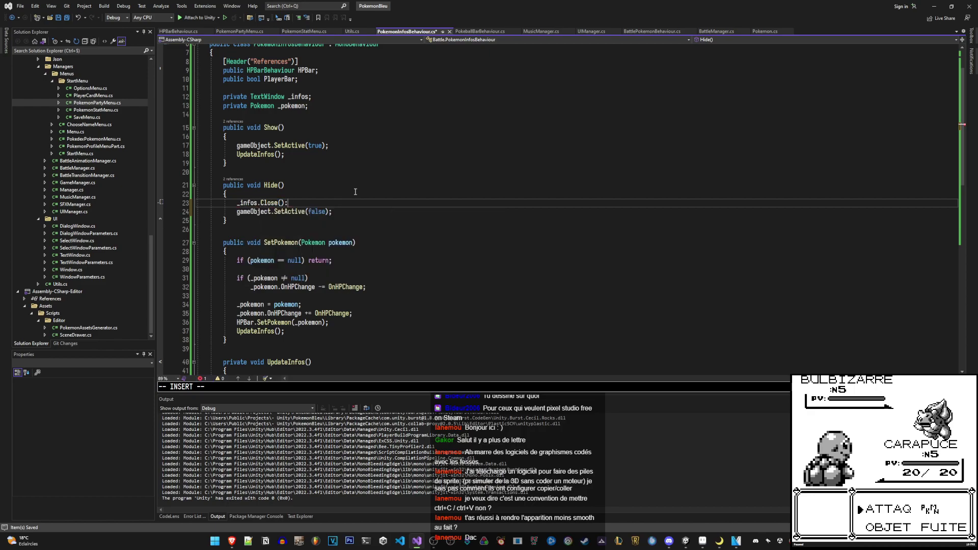
pyautogui.press('Escape')
pyautogui.press('^')
pyautogui.write('o_infos.')
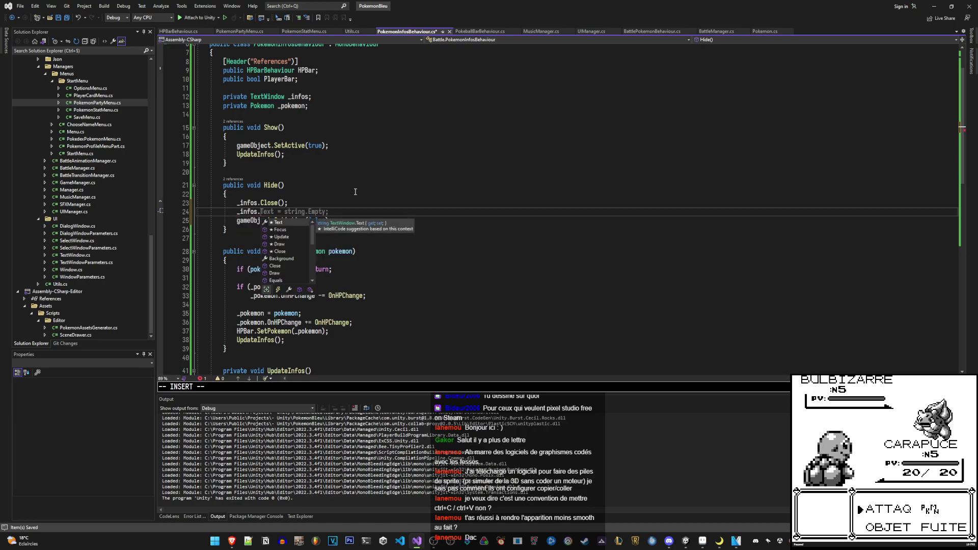
pyautogui.press('BackSpace')
pyautogui.write('= null;')
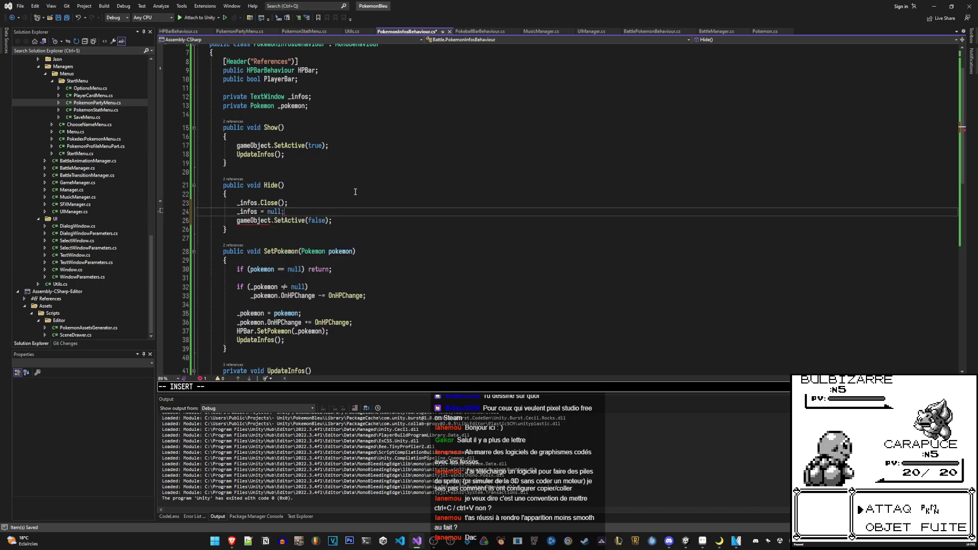
pyautogui.press('Escape')
pyautogui.press('k')
pyautogui.press('k')
pyautogui.press('k')
pyautogui.press('k')
pyautogui.press('k')
pyautogui.press('k')
pyautogui.press('k')
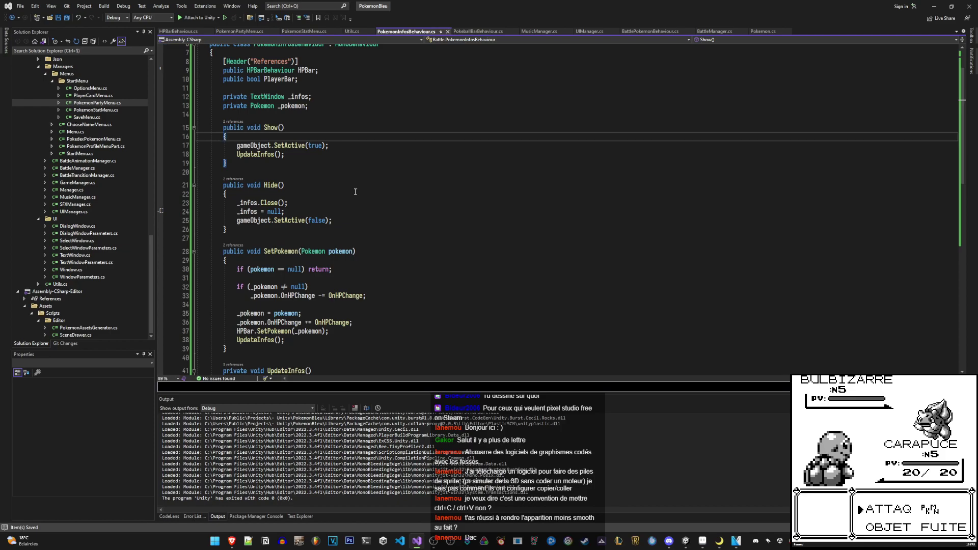
# Cut the `_infos.Open();` call and its blank line out of UpdateInfos()
pyautogui.press('j')
pyautogui.press('j')
pyautogui.scroll(-5, 357, 199)
pyautogui.scroll(-4, 352, 214)
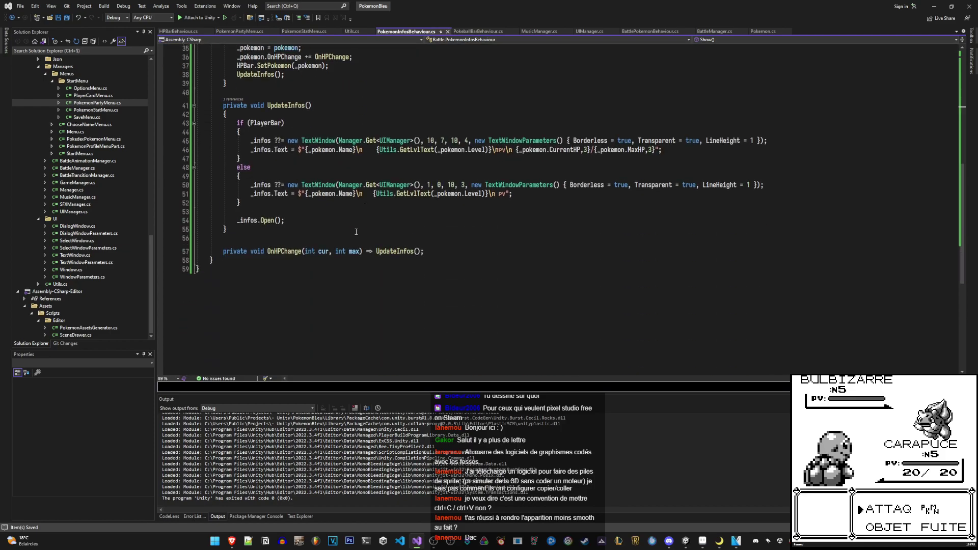
pyautogui.click(349, 217)
pyautogui.write(';')
pyautogui.press('Escape')
pyautogui.press('k')
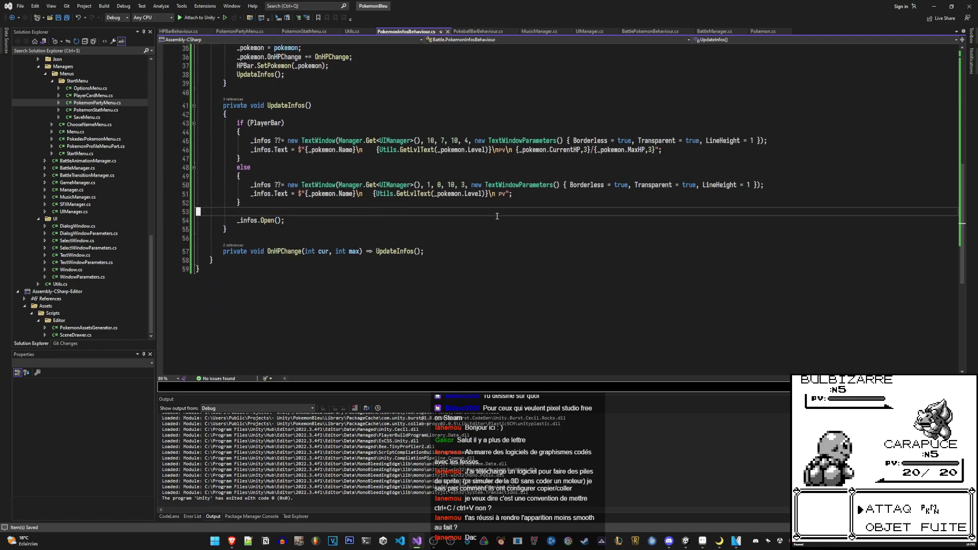
pyautogui.press('j')
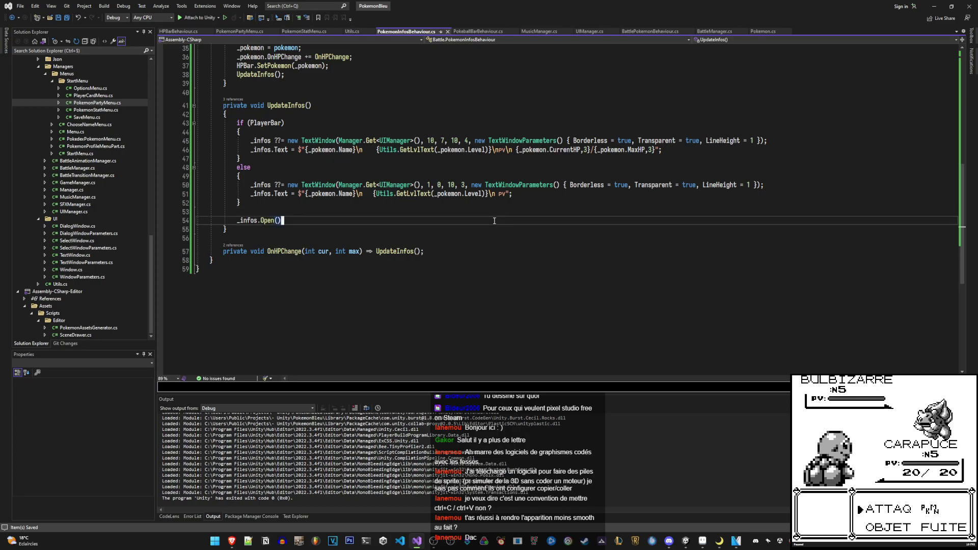
pyautogui.press('d')
pyautogui.press('k')
# Paste `_infos.Open();` into Show(), placing it after the UpdateInfos call
pyautogui.scroll(5, 502, 216)
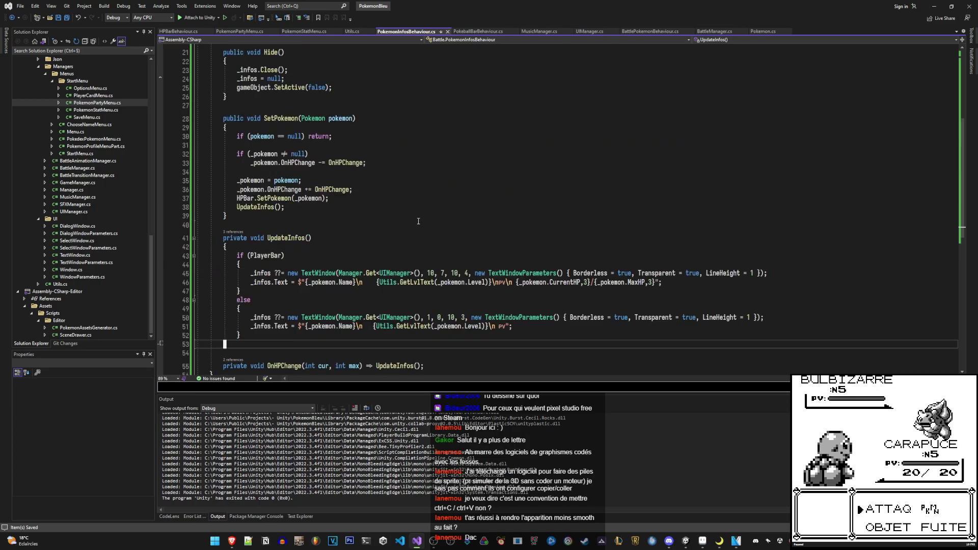
pyautogui.scroll(6, 458, 198)
pyautogui.click(418, 188)
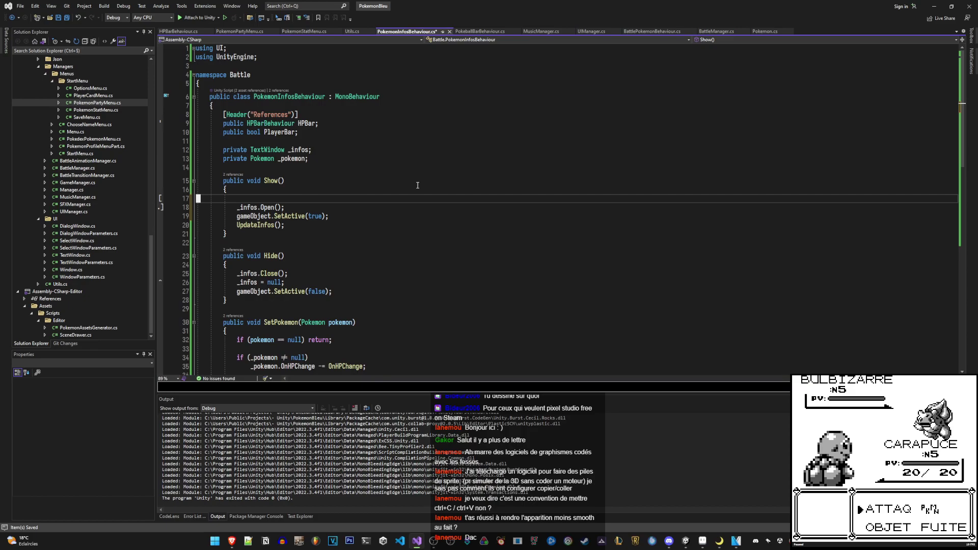
pyautogui.press('p')
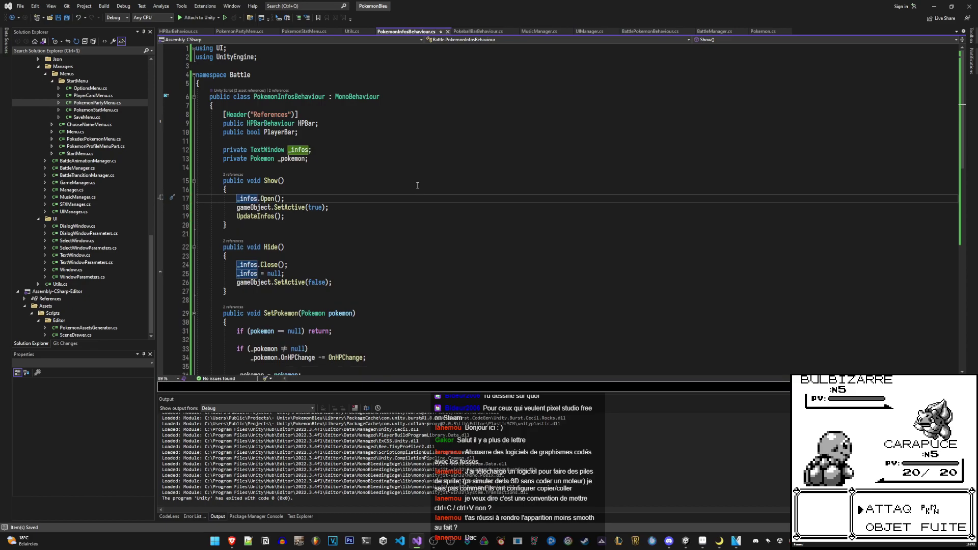
pyautogui.hotkey('shift', 'v')
pyautogui.press('d')
pyautogui.press('j')
pyautogui.press('p')
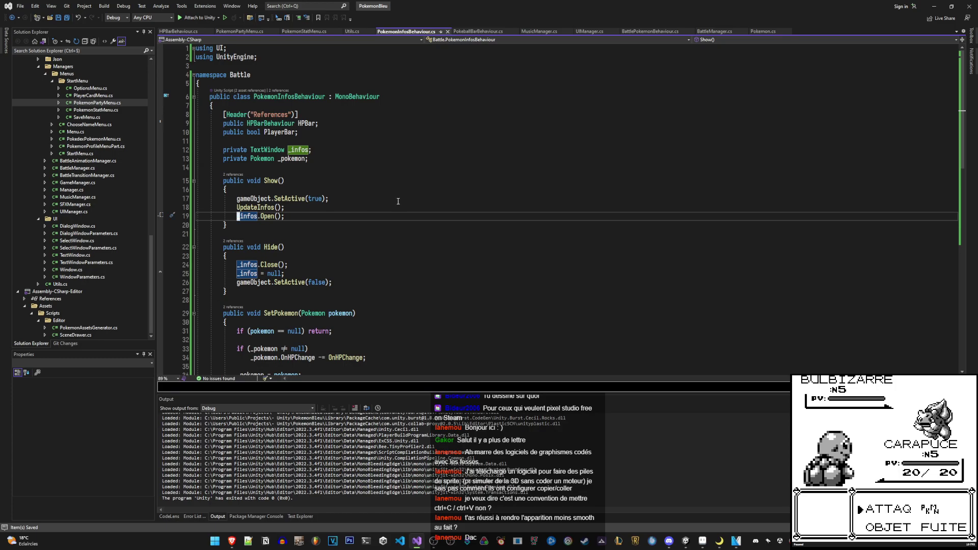
pyautogui.scroll(-3, 404, 204)
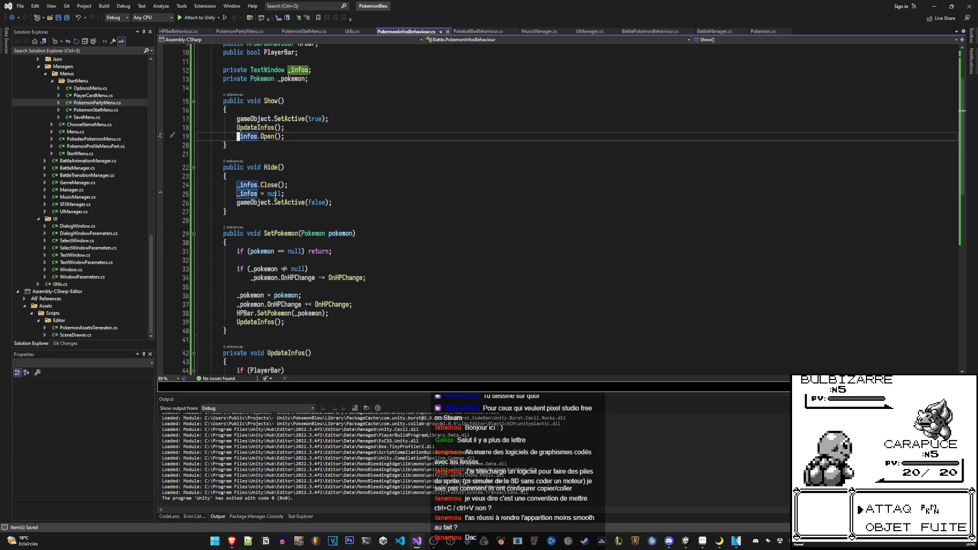
# Make the Close call null-safe as `_infos?.Close();` and review the script
pyautogui.press('j')
pyautogui.press('j')
pyautogui.press('j')
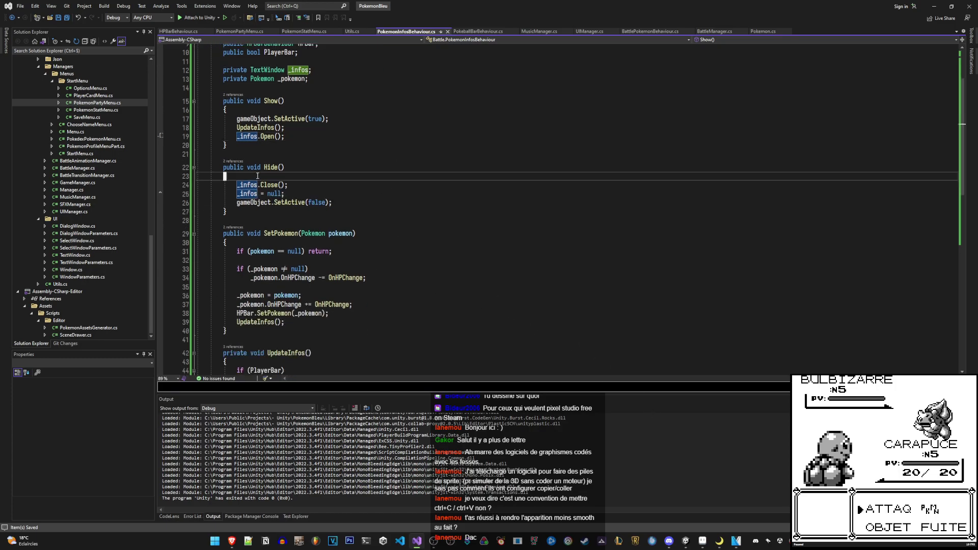
pyautogui.write('oif')
pyautogui.press('Escape')
pyautogui.press('d')
pyautogui.press('d')
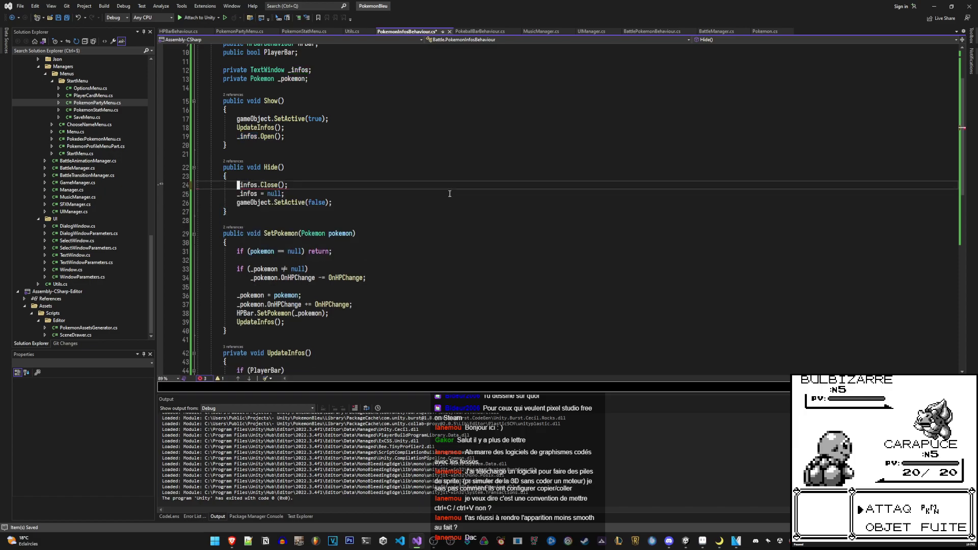
pyautogui.write('ea?')
pyautogui.press('Escape')
pyautogui.press('k')
pyautogui.press('k')
pyautogui.press('k')
pyautogui.press('k')
pyautogui.press('k')
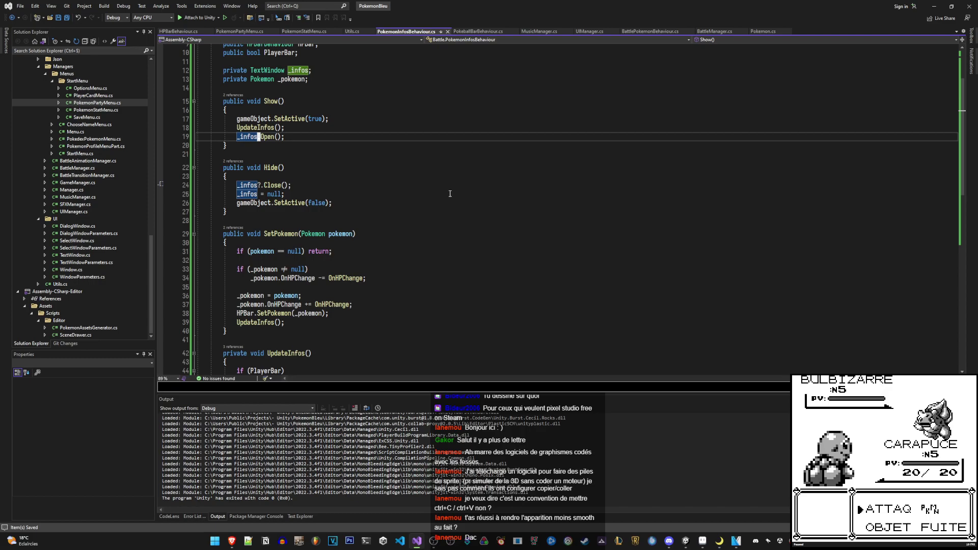
pyautogui.scroll(-7, 449, 213)
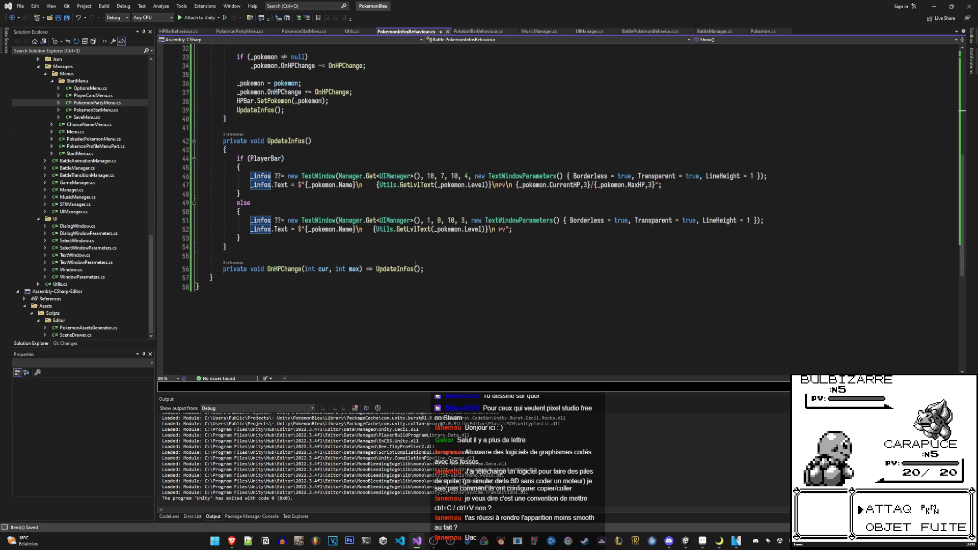
pyautogui.scroll(3, 416, 264)
pyautogui.scroll(7, 418, 271)
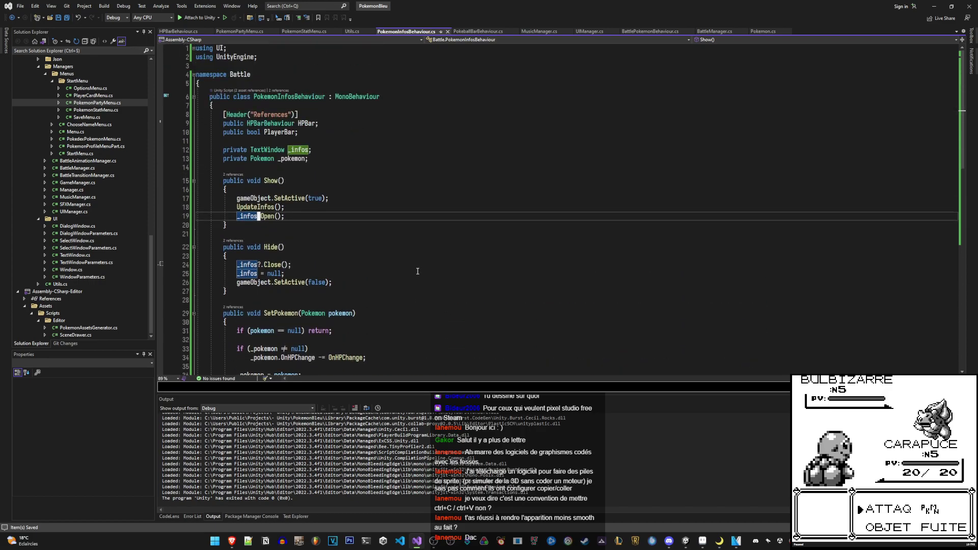
pyautogui.scroll(-10, 417, 271)
pyautogui.scroll(2, 419, 272)
pyautogui.scroll(5, 420, 272)
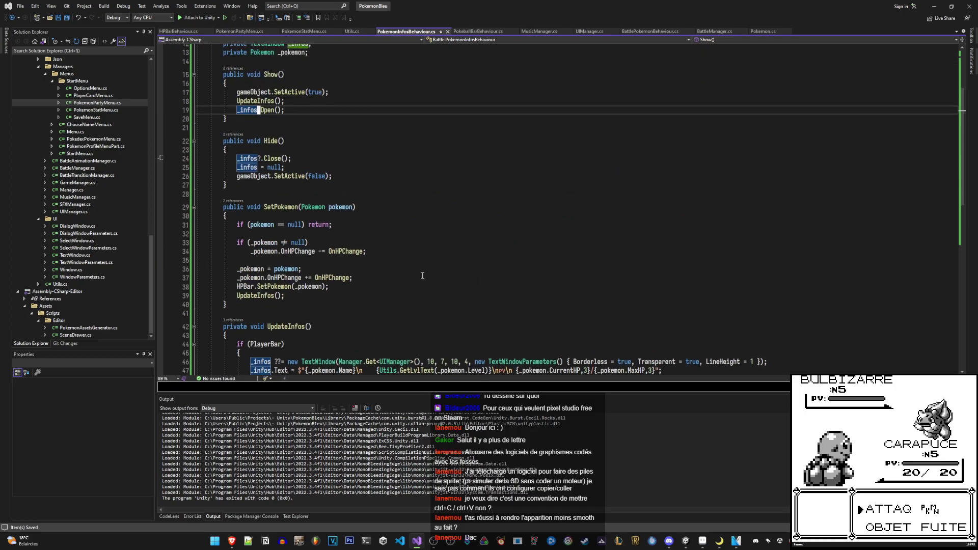
pyautogui.scroll(-6, 422, 274)
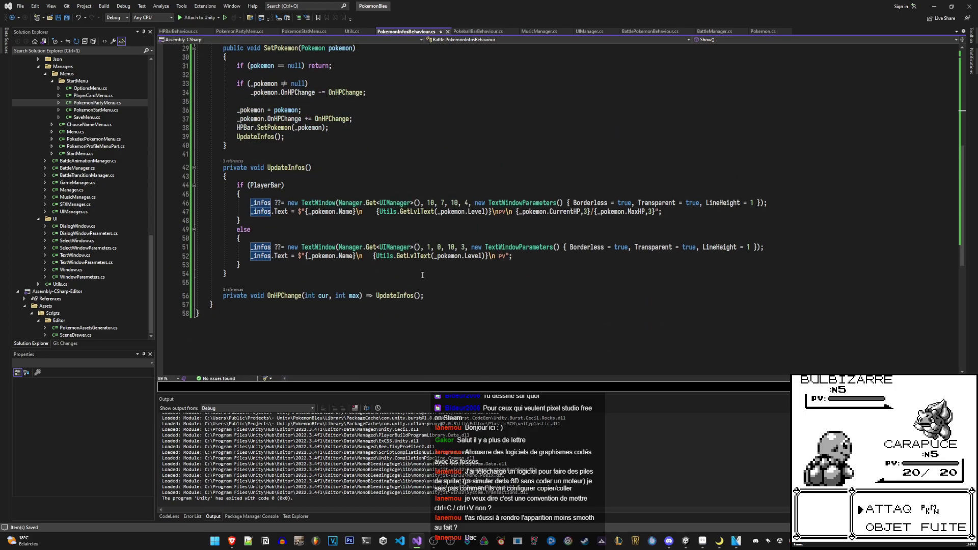
pyautogui.scroll(5, 422, 275)
pyautogui.scroll(4, 422, 275)
# Return to the Unity editor and start Play mode to test the battle scene
pyautogui.hotkey('alt', 'Tab')
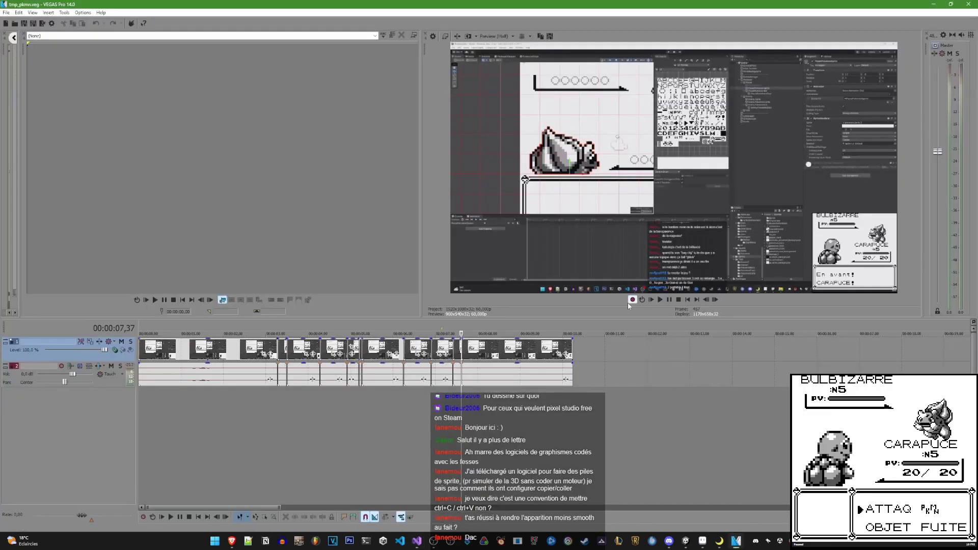
pyautogui.click(686, 540)
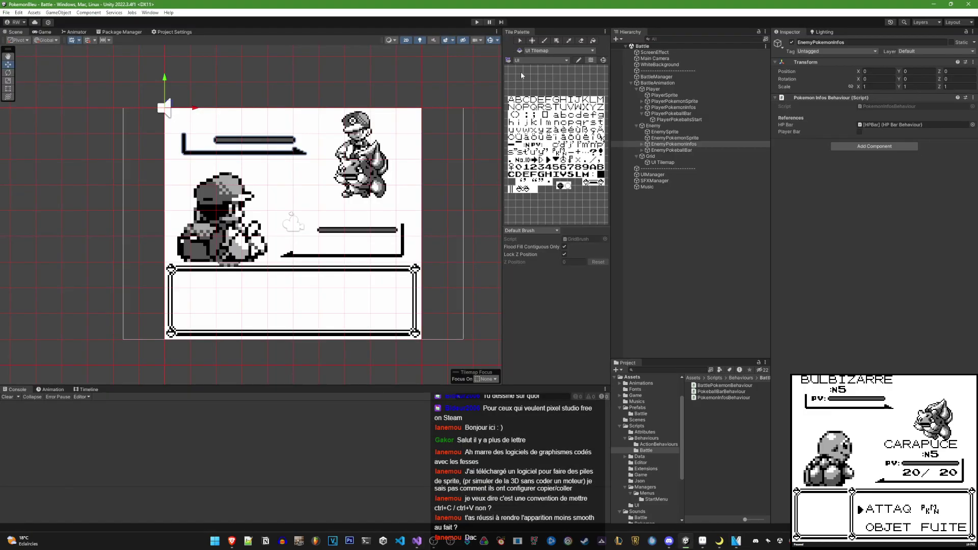
pyautogui.click(477, 22)
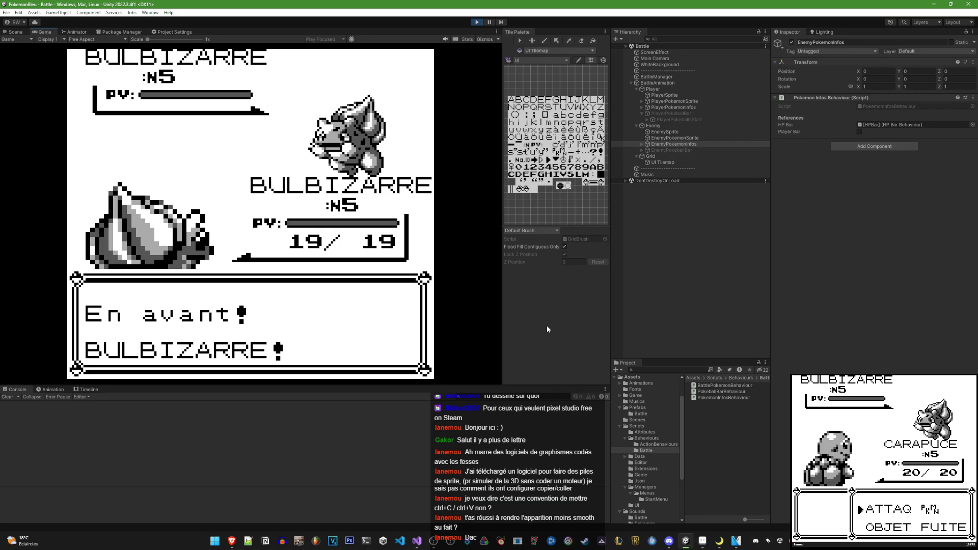
# Compare with the reference emulator, then select BattleManager to view its test data
pyautogui.click(753, 498)
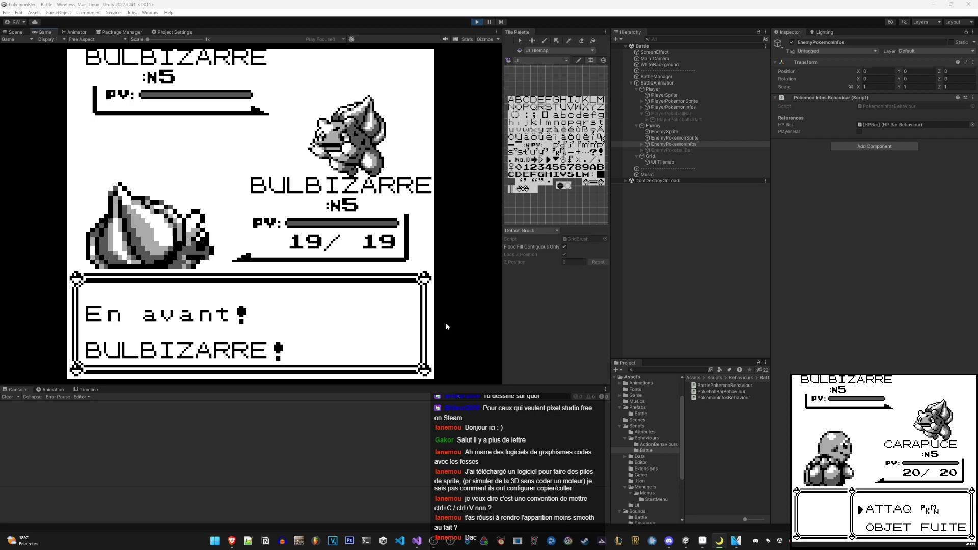
pyautogui.click(446, 326)
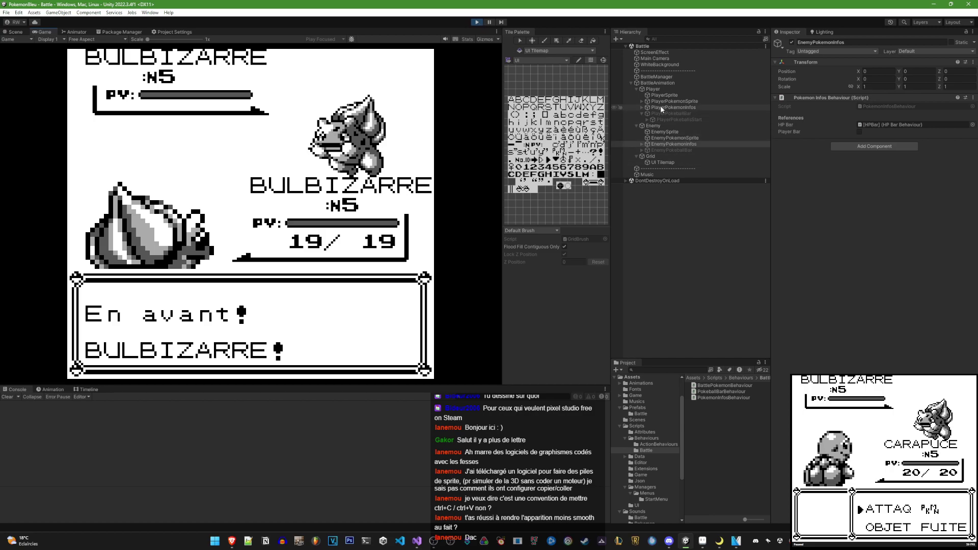
pyautogui.click(637, 77)
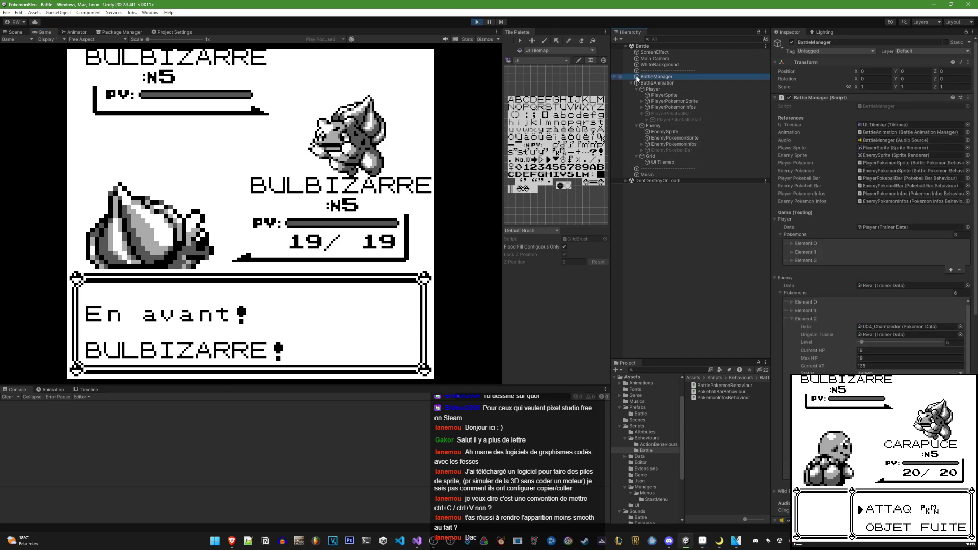
# Expand the enemy's Element 0 to inspect its Current HP, then exit Play mode
pyautogui.click(791, 302)
pyautogui.click(838, 334)
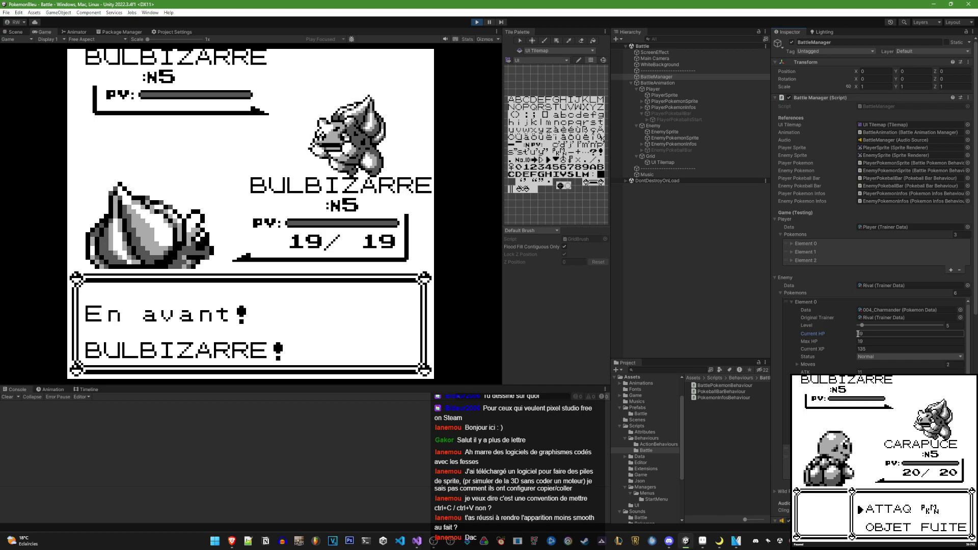
pyautogui.click(838, 332)
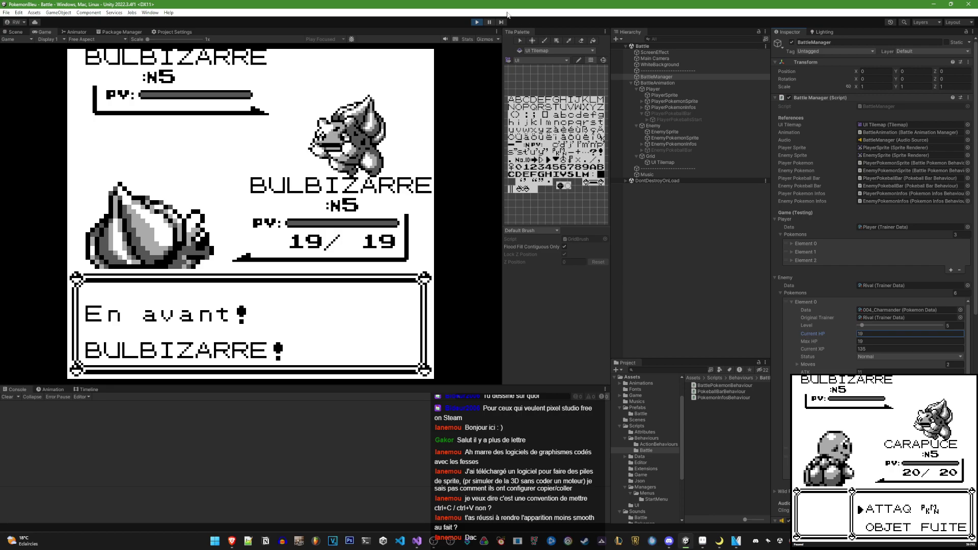
pyautogui.click(477, 22)
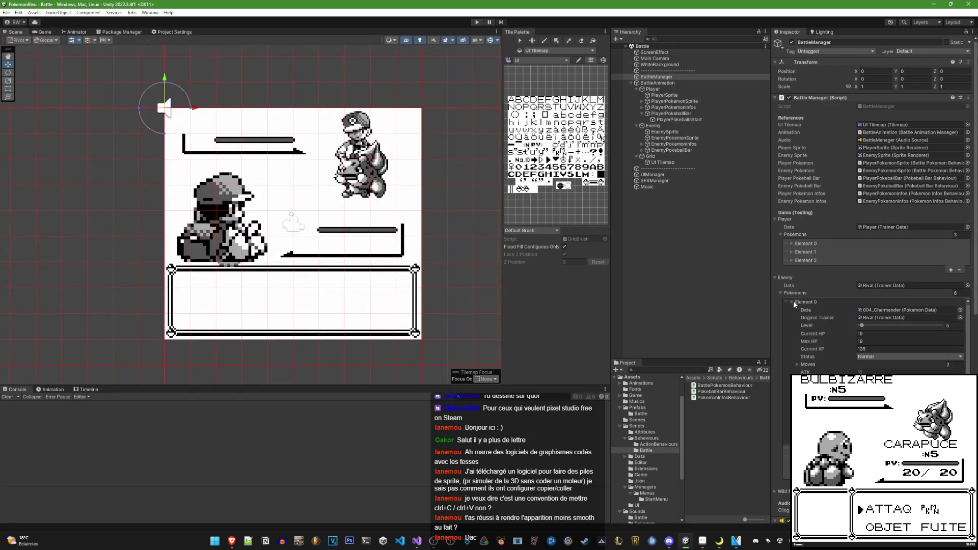
# Set both the player and enemy Pokemons list sizes to 1
pyautogui.click(961, 293)
pyautogui.write('1')
pyautogui.click(961, 234)
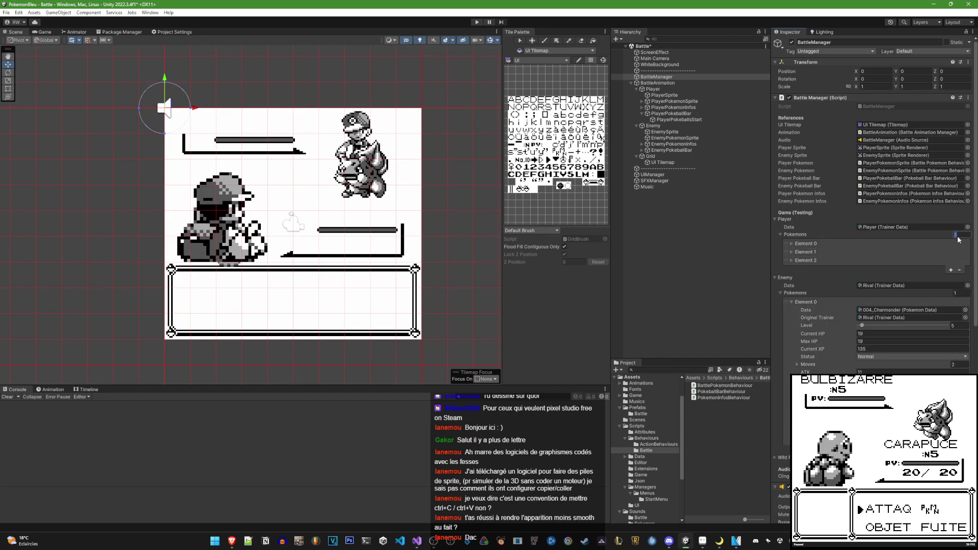
pyautogui.write('1')
pyautogui.press('Return')
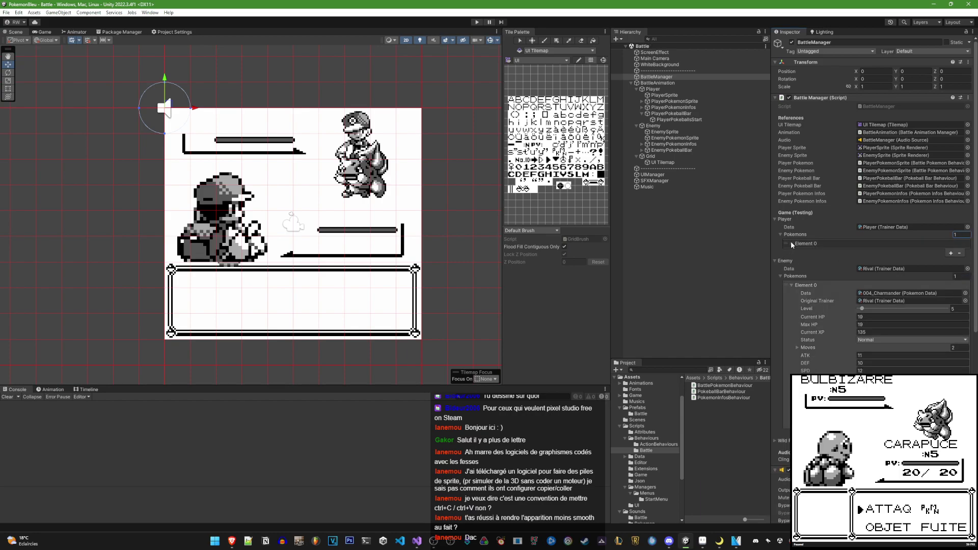
# Assign 150_Mewtwo as the player's Pokémon data
pyautogui.click(791, 244)
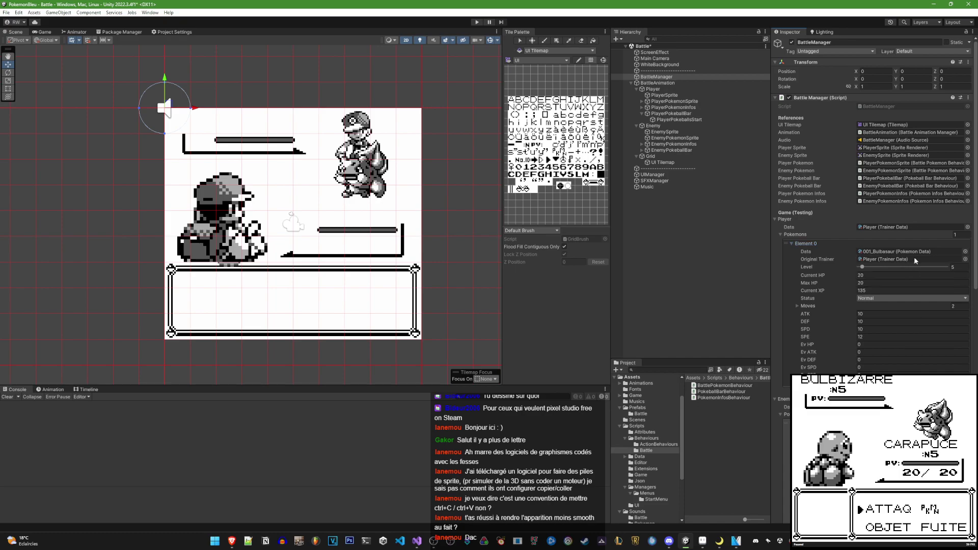
pyautogui.click(965, 251)
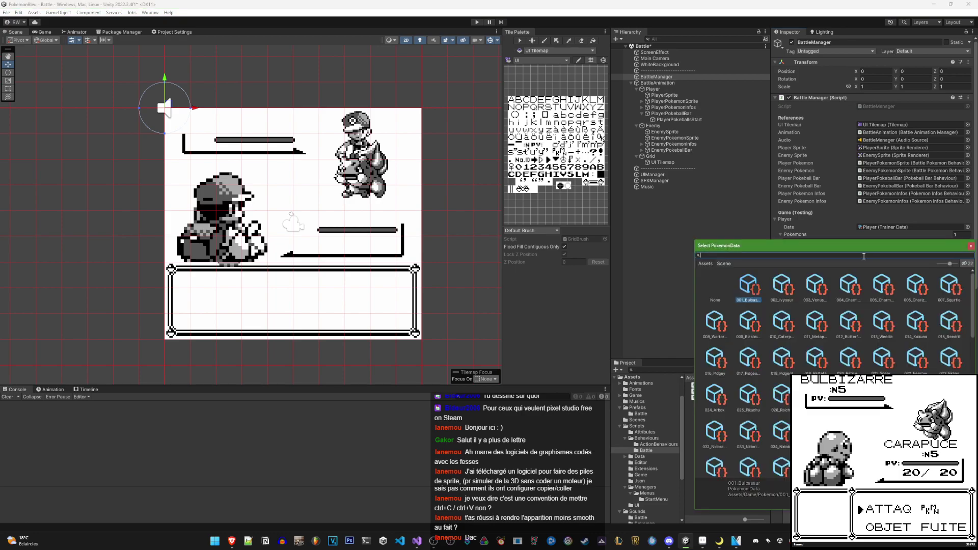
pyautogui.write('mew')
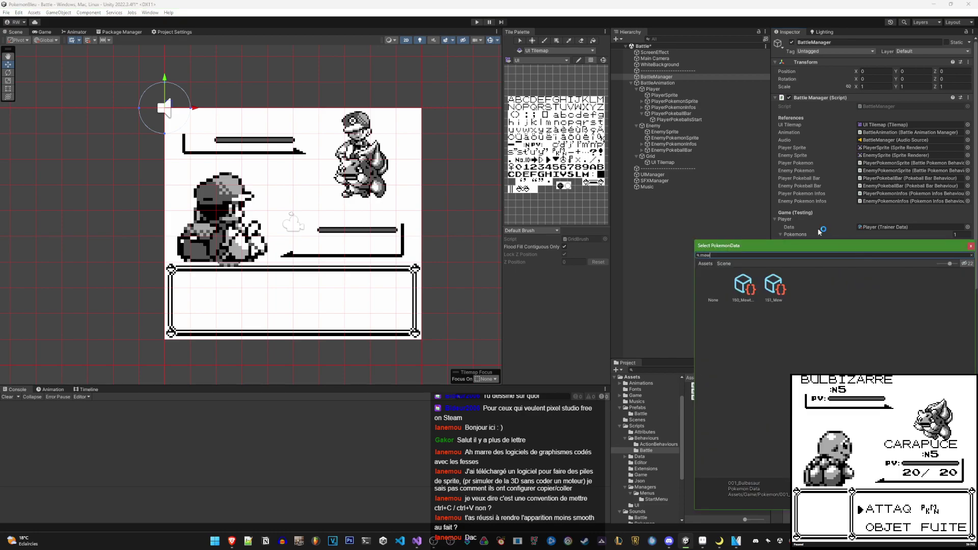
pyautogui.doubleClick(748, 288)
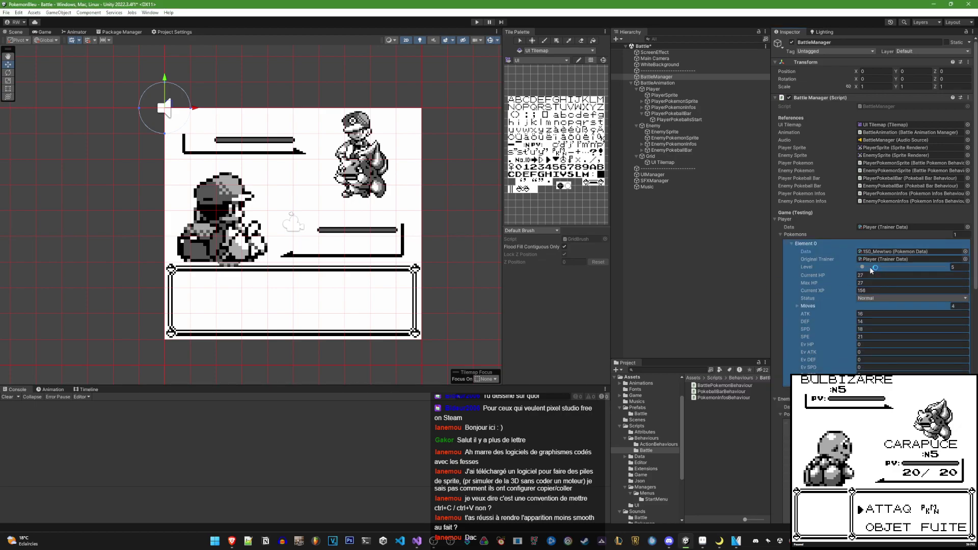
pyautogui.click(777, 338)
pyautogui.scroll(-5, 815, 316)
# Assign 115_Kangaskhan as the enemy's Pokémon at level 95 and save the scene
pyautogui.click(964, 332)
pyautogui.write('kan')
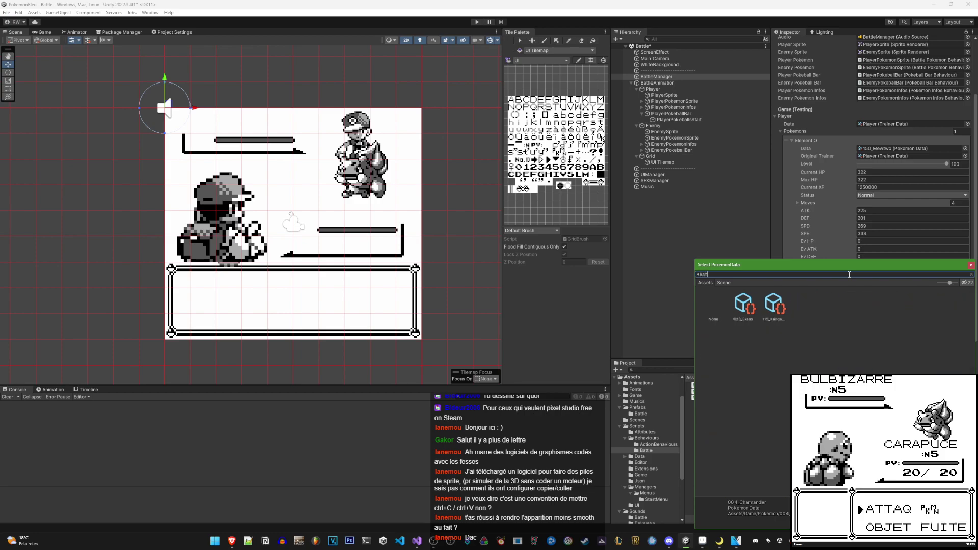
pyautogui.click(774, 305)
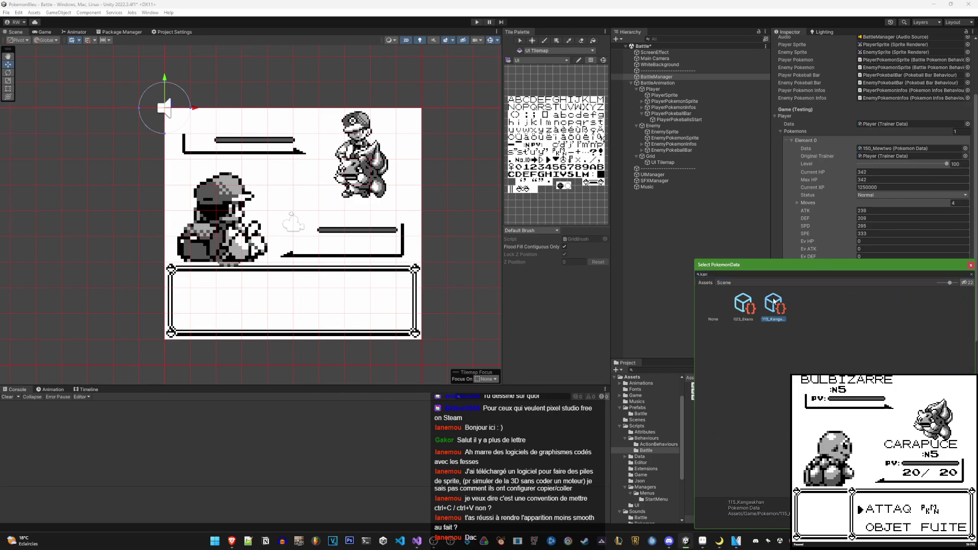
pyautogui.doubleClick(774, 306)
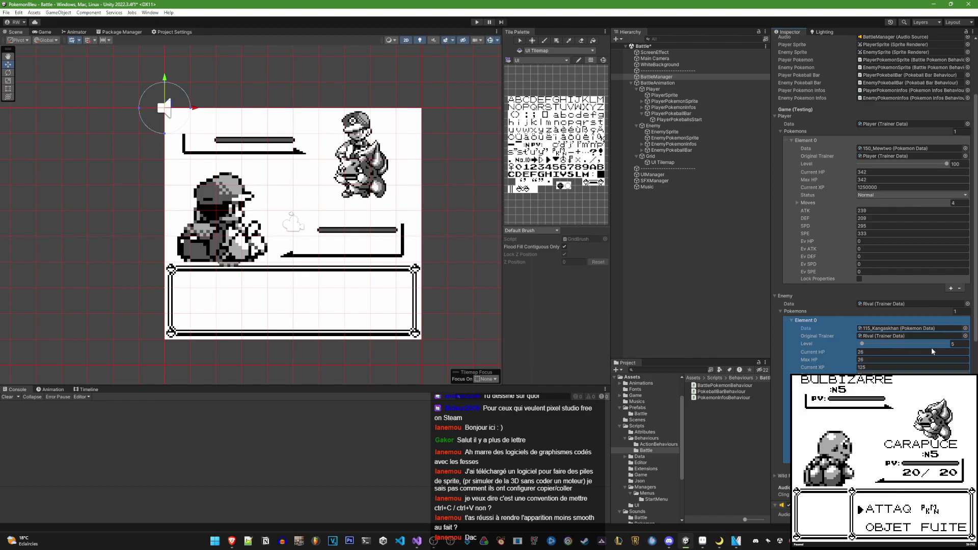
pyautogui.moveTo(862, 344); pyautogui.dragTo(943, 345)
pyautogui.hotkey('ctrl', 's')
# Set the enemy's current HP to 124 and lock the player Pokémon's properties
pyautogui.click(863, 352)
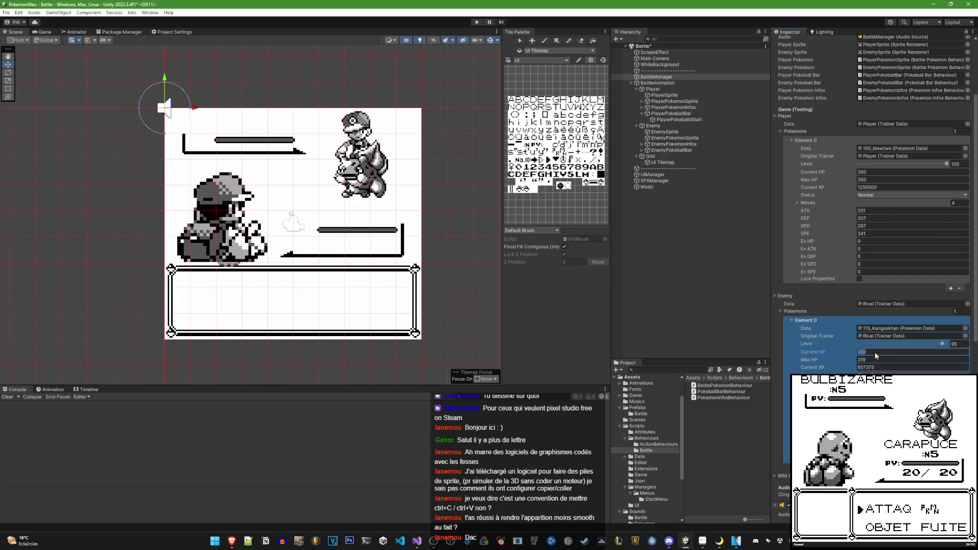
pyautogui.write('1245')
pyautogui.hotkey('ctrl', 's')
pyautogui.click(873, 171)
pyautogui.click(860, 279)
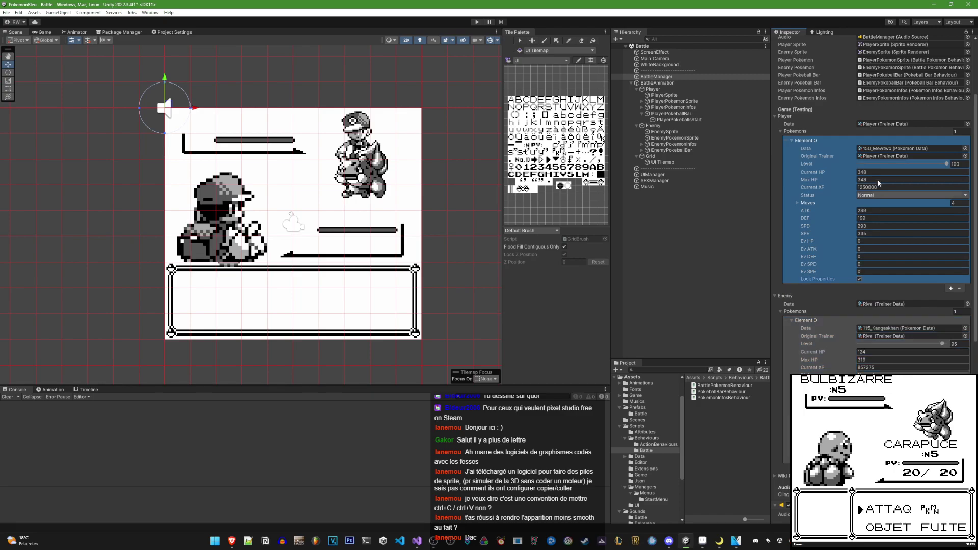
pyautogui.click(878, 172)
# Set Mewtwo's current HP to 160, test-run the battle intro, then return to Visual Studio
pyautogui.write('60')
pyautogui.hotkey('ctrl', 'p')
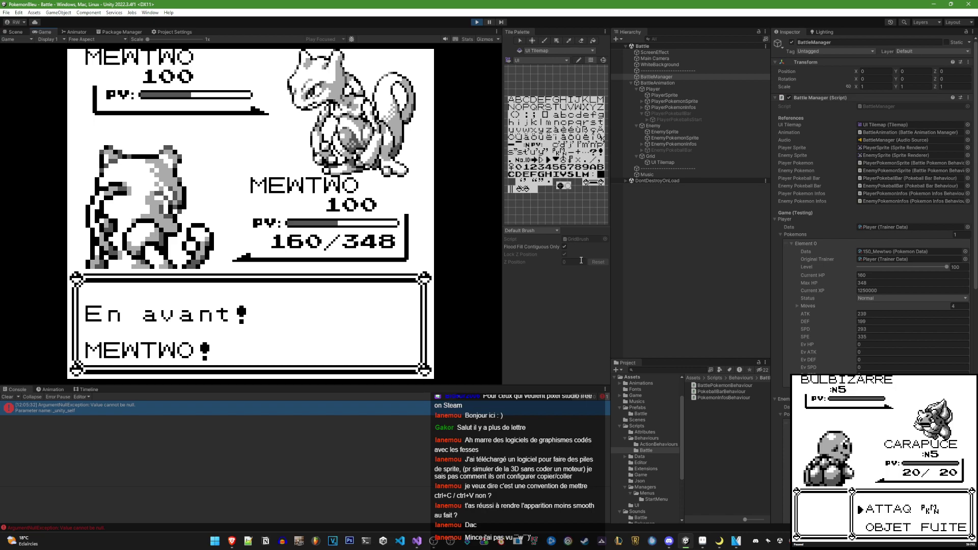
pyautogui.click(477, 23)
pyautogui.scroll(-5, 812, 306)
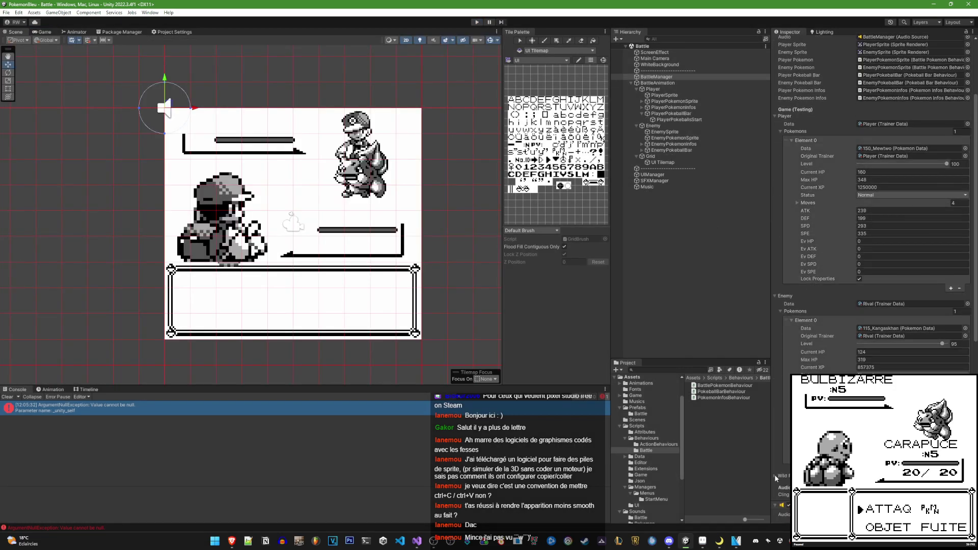
pyautogui.scroll(5, 780, 442)
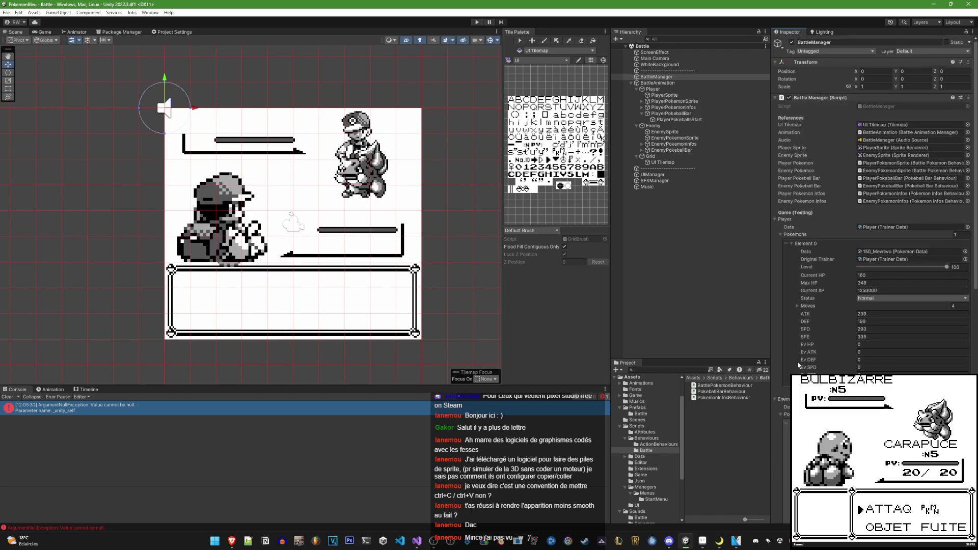
pyautogui.click(417, 541)
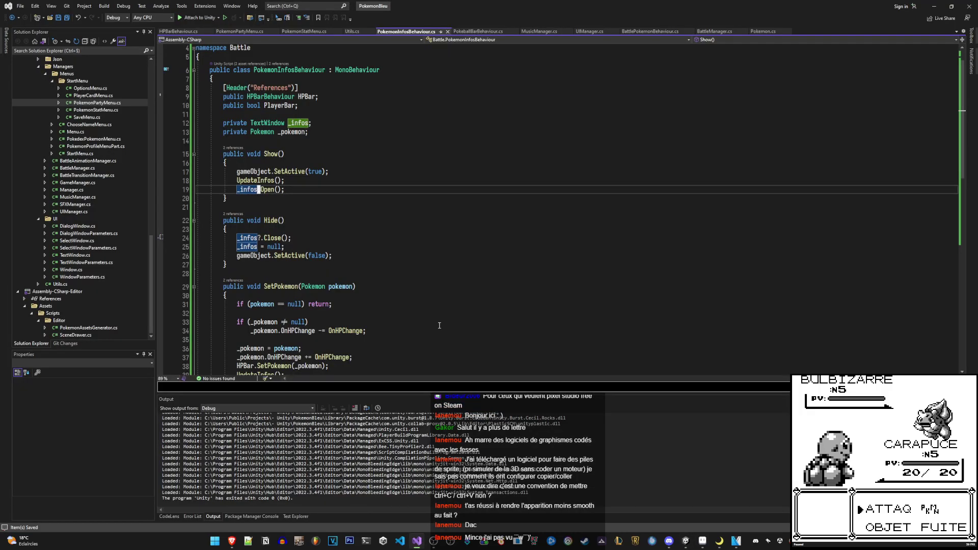
# Open BattleManager.cs and review how player and enemy Pokémon and info boxes are referenced
pyautogui.scroll(-7, 439, 325)
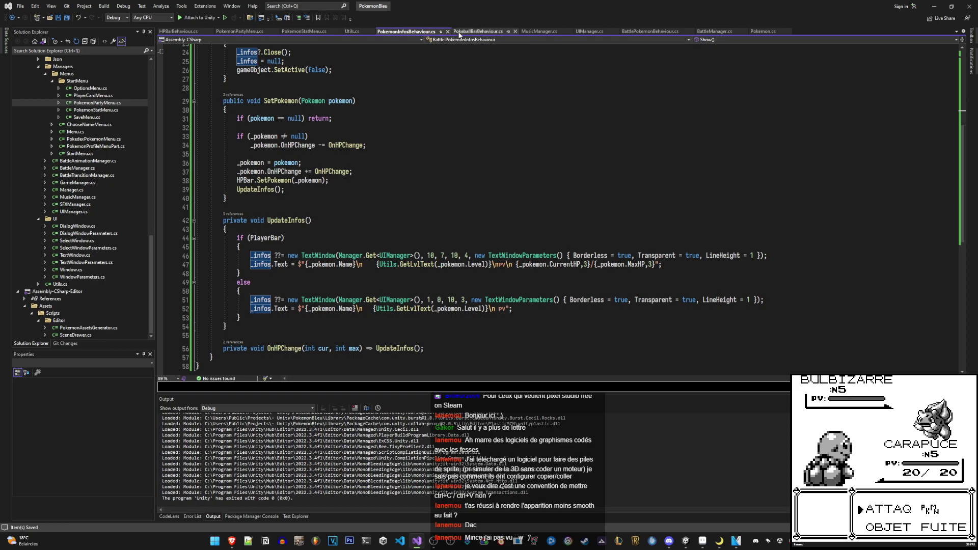
pyautogui.click(631, 32)
pyautogui.click(706, 32)
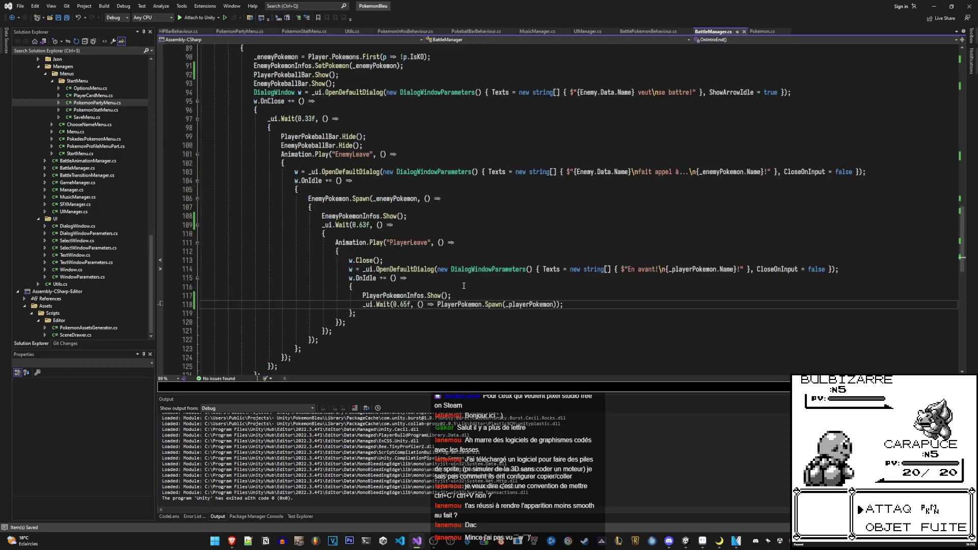
pyautogui.scroll(7, 419, 276)
pyautogui.scroll(-4, 419, 276)
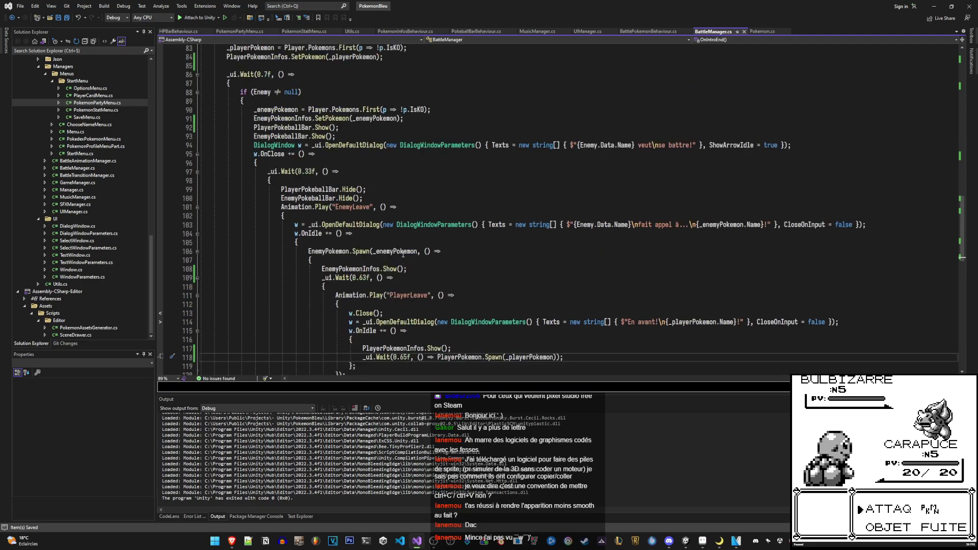
pyautogui.click(402, 252)
pyautogui.doubleClick(374, 118)
pyautogui.doubleClick(304, 118)
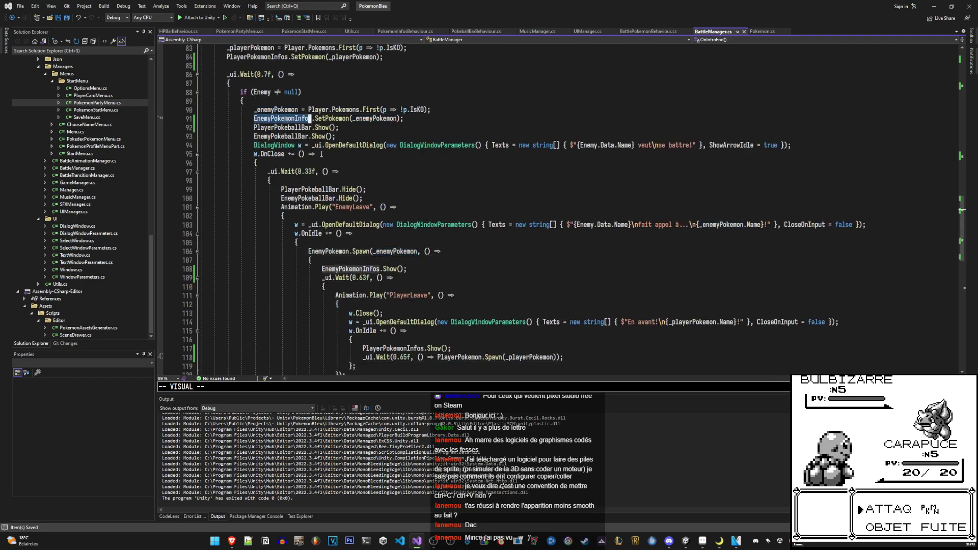
pyautogui.scroll(4, 304, 118)
pyautogui.doubleClick(276, 164)
pyautogui.scroll(-5, 330, 239)
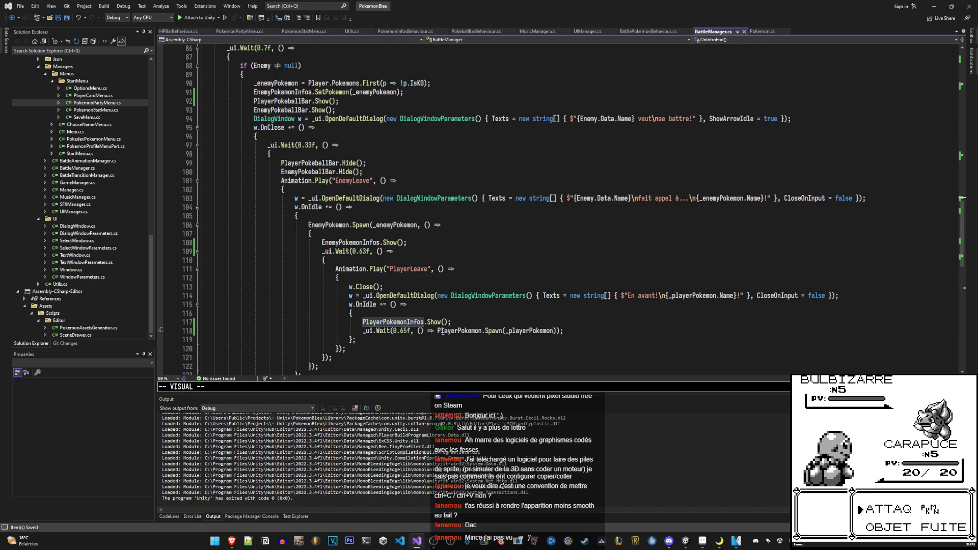
pyautogui.doubleClick(529, 331)
pyautogui.scroll(-2, 567, 342)
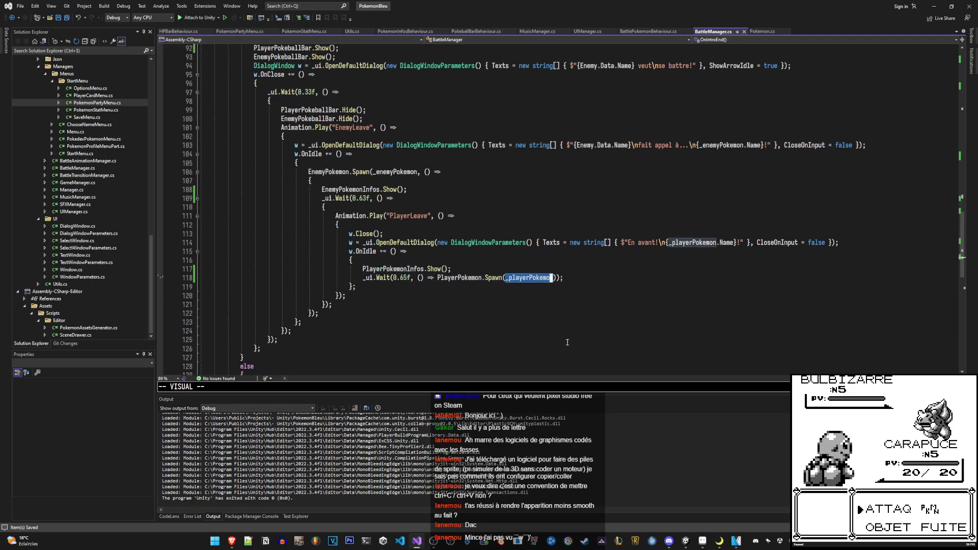
pyautogui.scroll(-3, 567, 342)
pyautogui.scroll(-5, 432, 322)
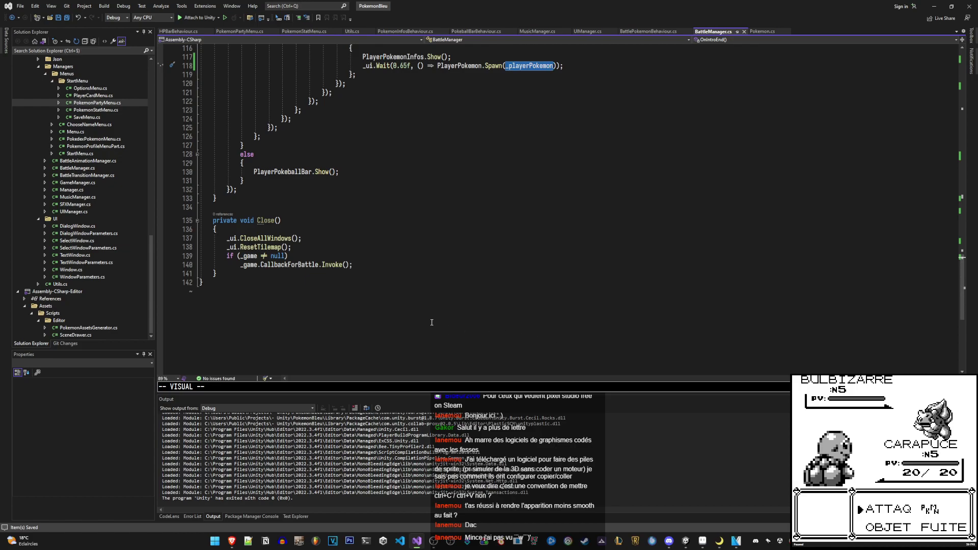
pyautogui.scroll(10, 432, 321)
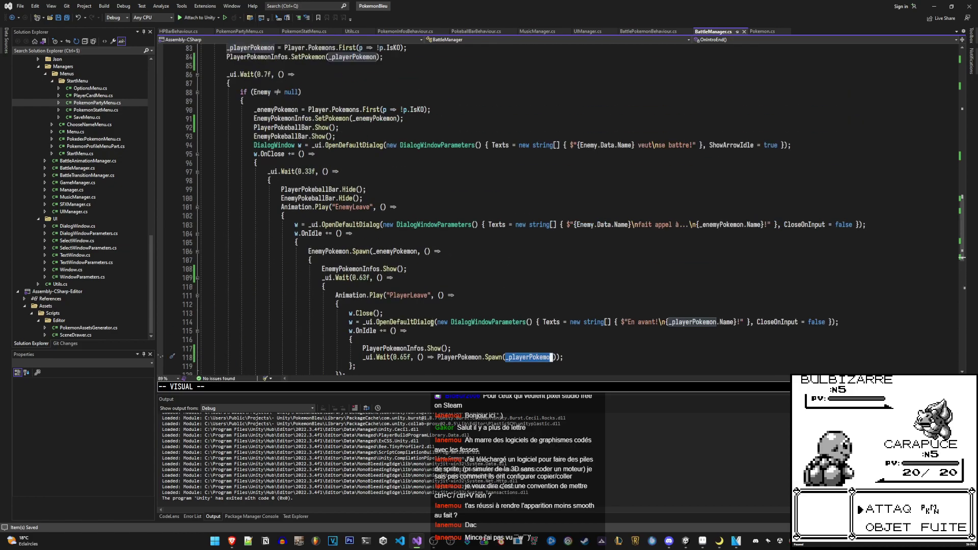
pyautogui.scroll(5, 431, 323)
pyautogui.scroll(4, 431, 322)
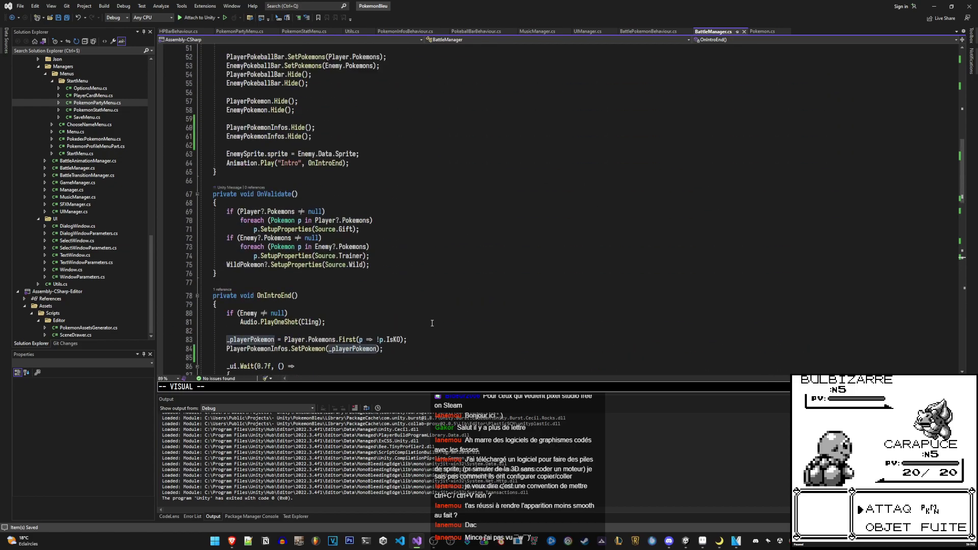
pyautogui.scroll(8, 433, 324)
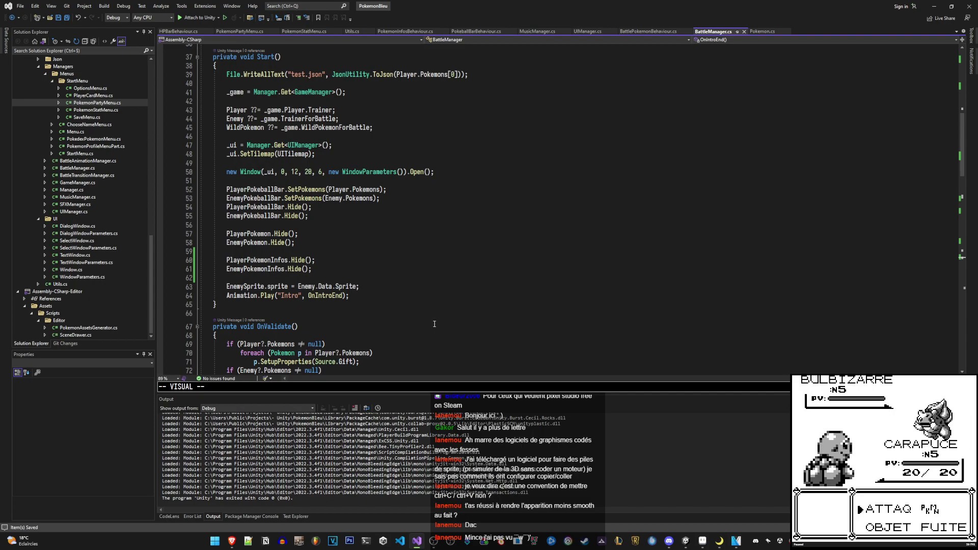
pyautogui.scroll(-4, 433, 323)
pyautogui.rightClick(433, 323)
pyautogui.click(419, 311)
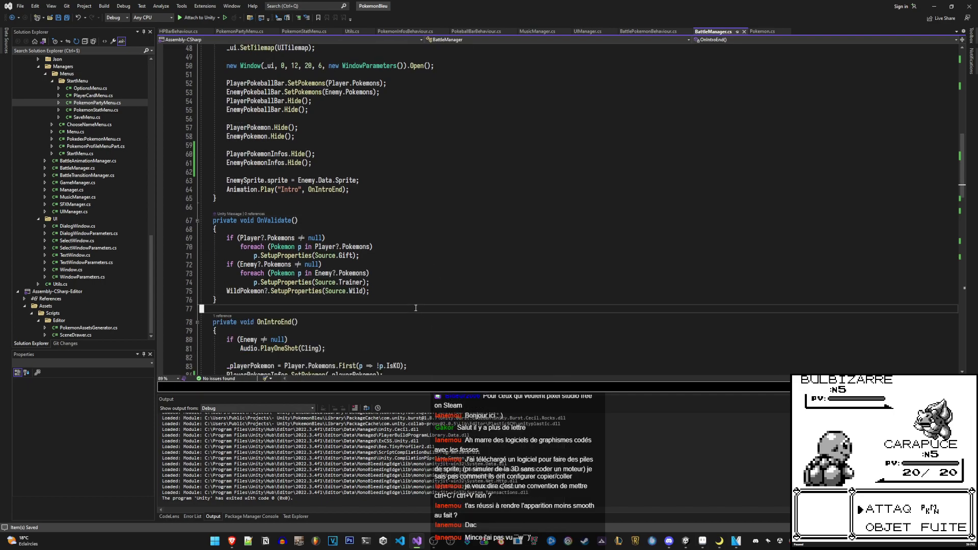
pyautogui.scroll(-4, 415, 308)
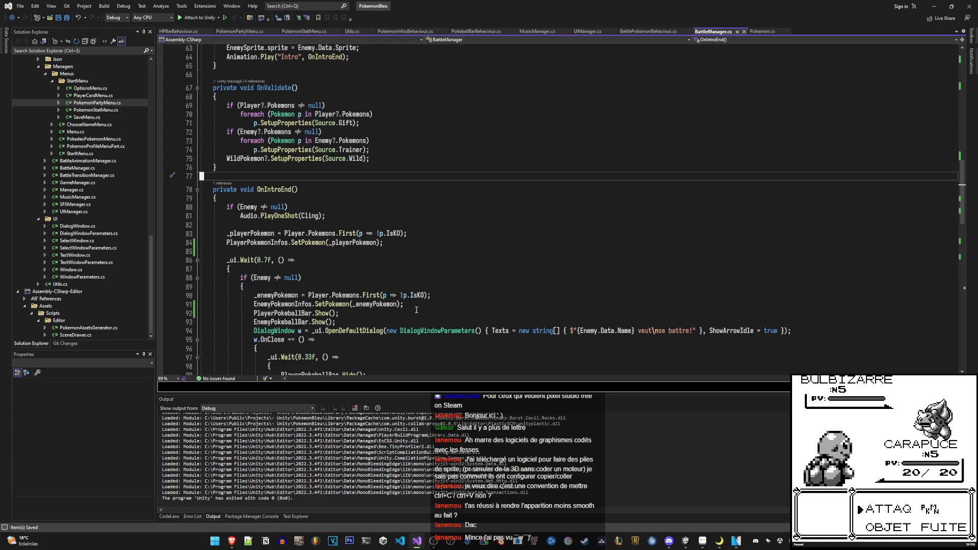
pyautogui.scroll(-2, 417, 310)
pyautogui.scroll(-5, 417, 311)
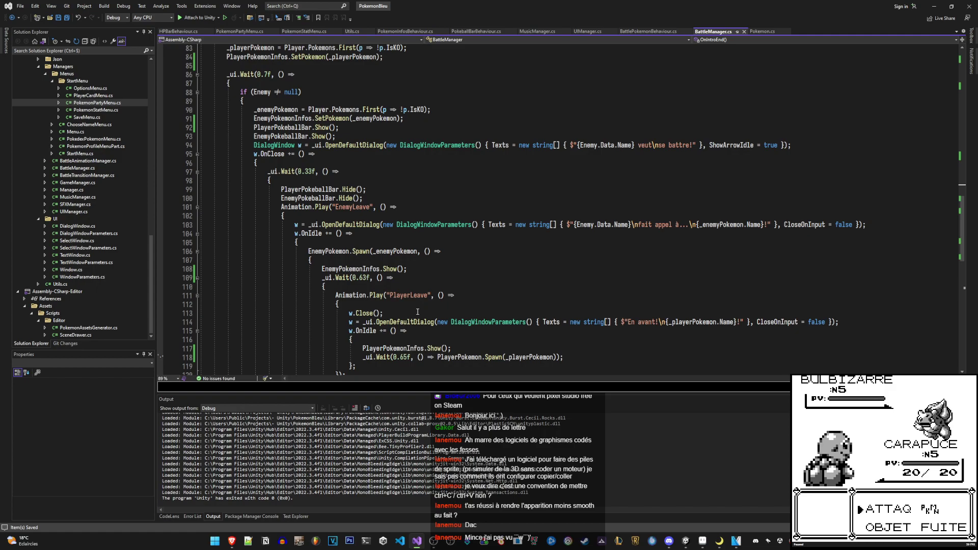
pyautogui.scroll(5, 416, 311)
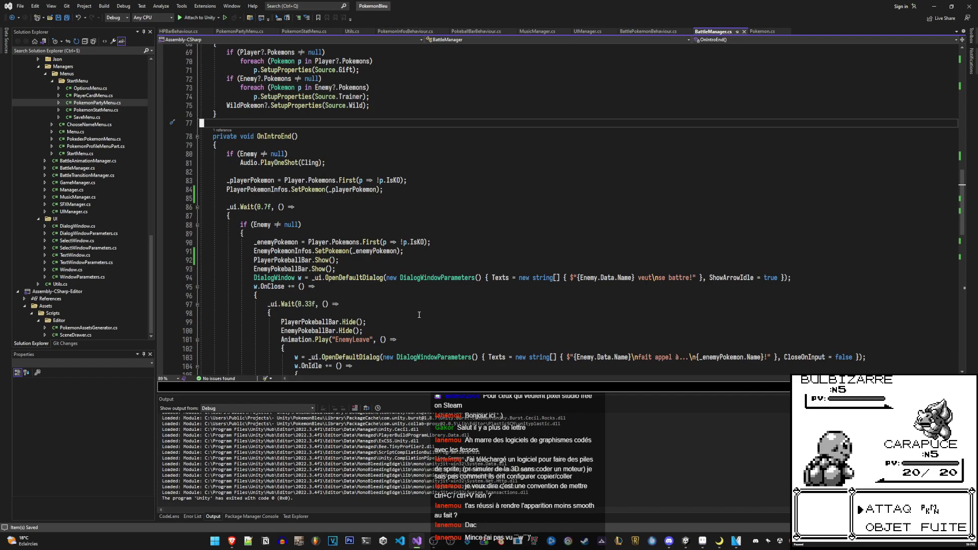
# Change Player to Enemy on line 90 so _enemyPokemon comes from Enemy.Pokemons, and save
pyautogui.doubleClick(316, 243)
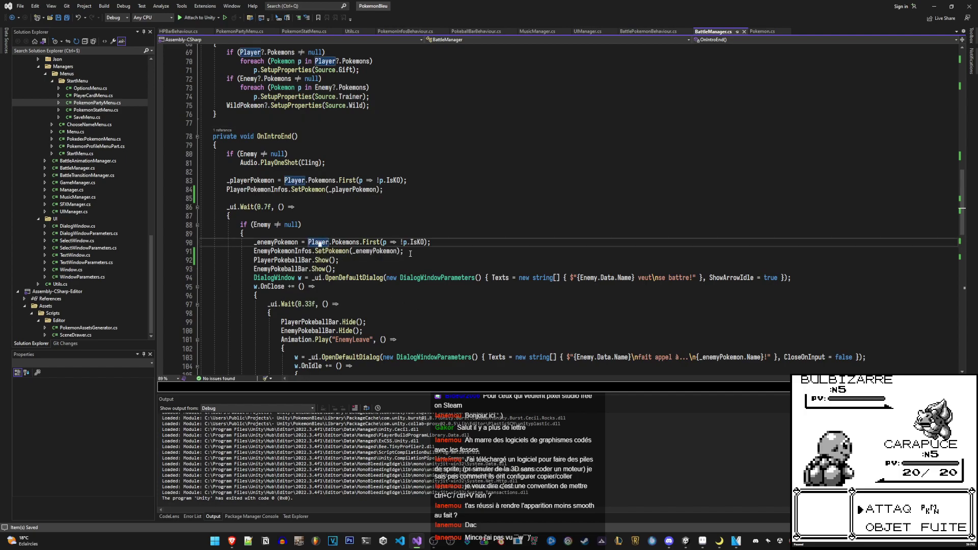
pyautogui.write('Enemy')
pyautogui.click(411, 256)
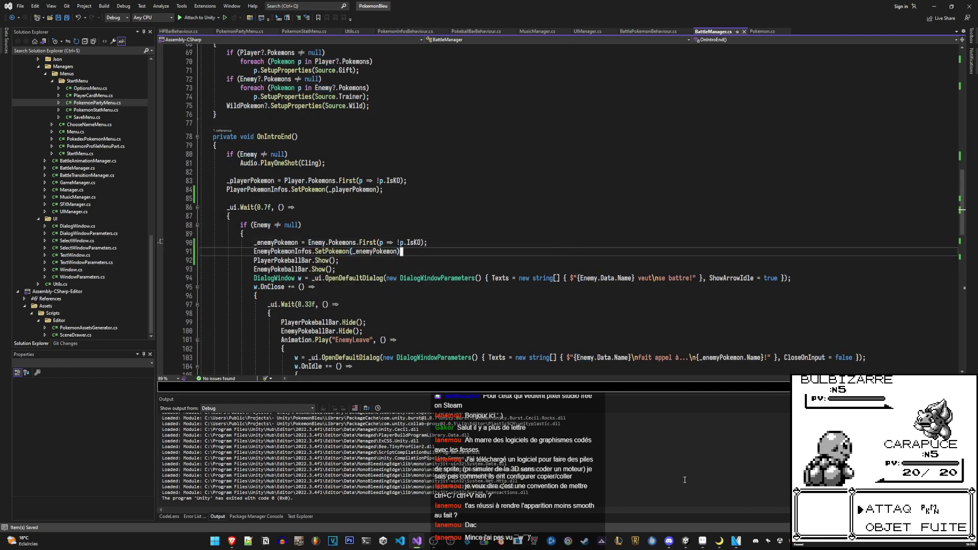
pyautogui.write(';')
pyautogui.hotkey('ctrl', 's')
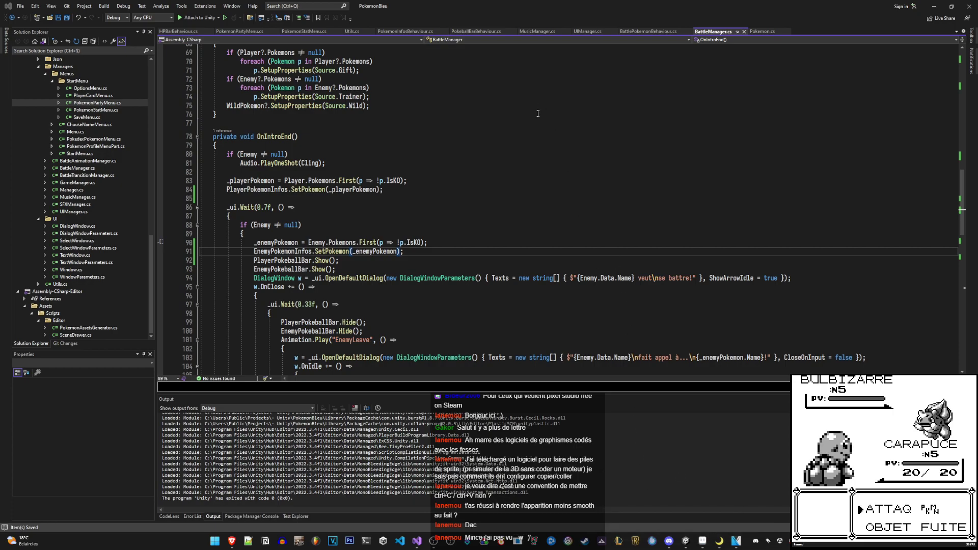
# Run the battle, confirm the KANGOUREX :N95 info box appears opposite MEWTWO, then stop
pyautogui.hotkey('alt', 'Tab')
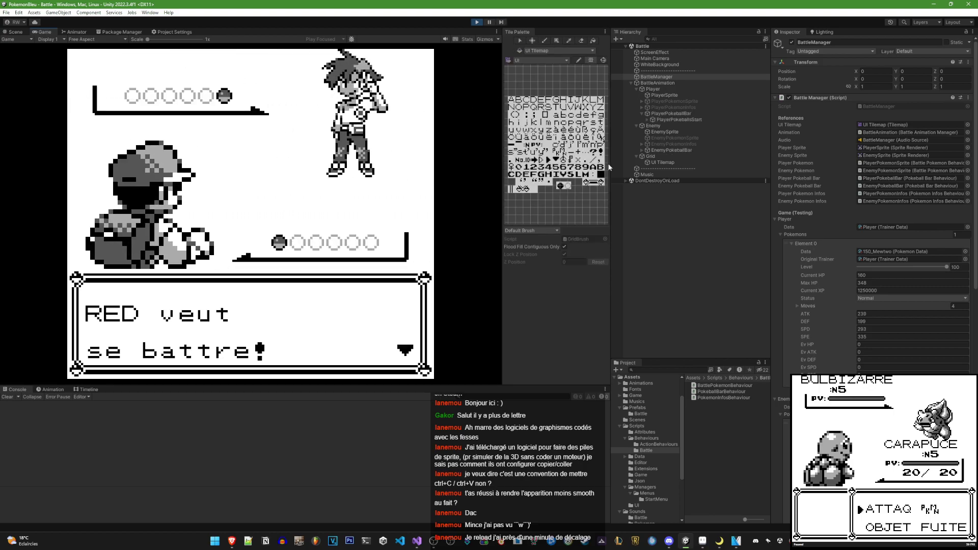
pyautogui.press('space')
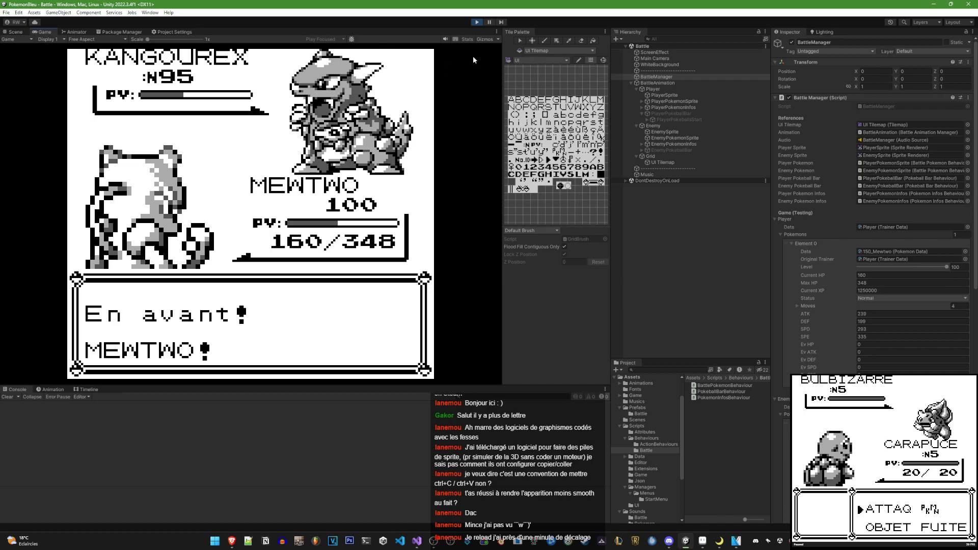
pyautogui.click(477, 22)
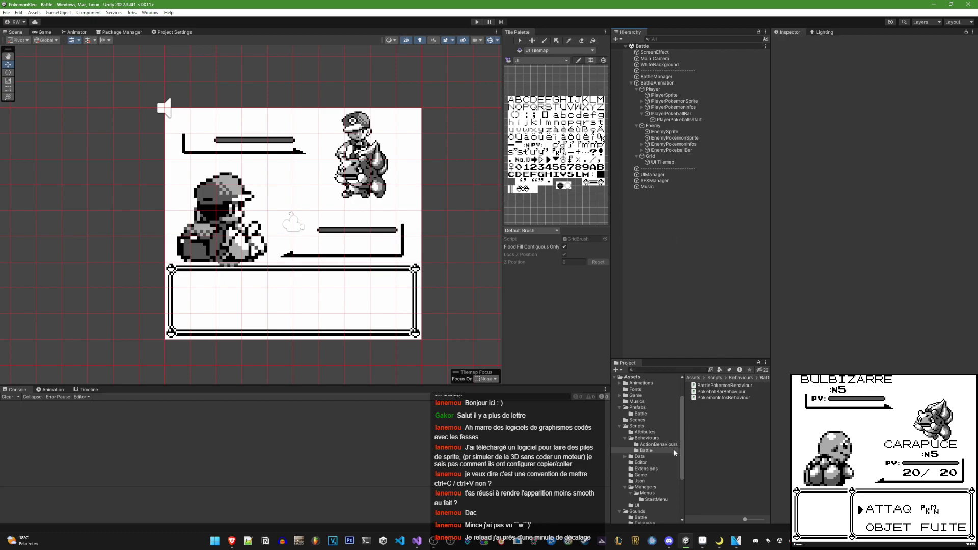
# Open the PalletTown scene and bring the lab interior into view
pyautogui.click(636, 420)
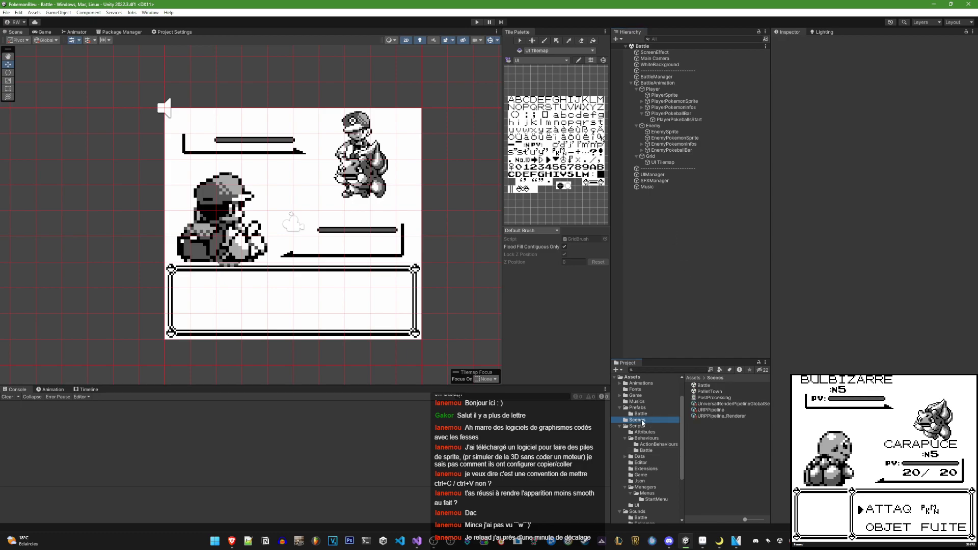
pyautogui.doubleClick(709, 391)
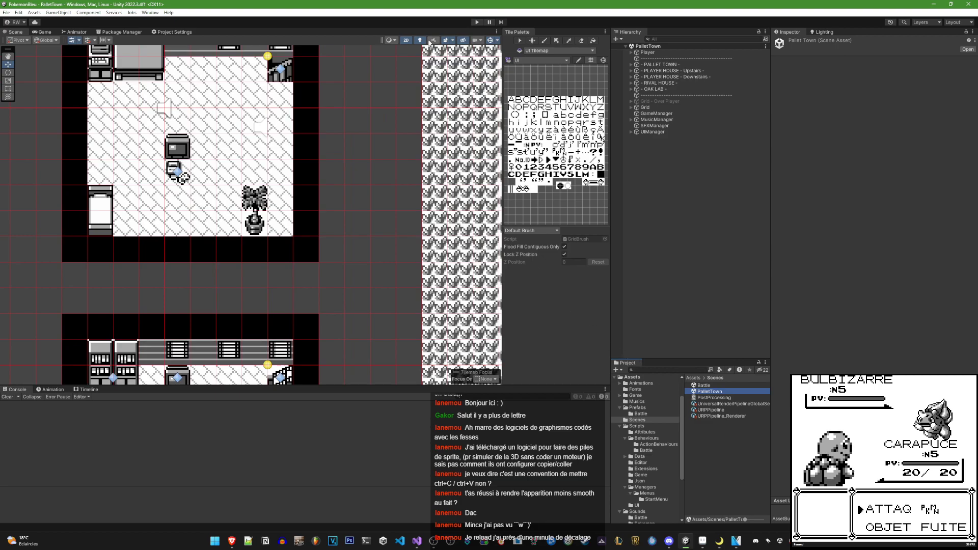
pyautogui.moveTo(305, 229); pyautogui.dragTo(297, 219, button='middle')
pyautogui.scroll(3, 296, 219)
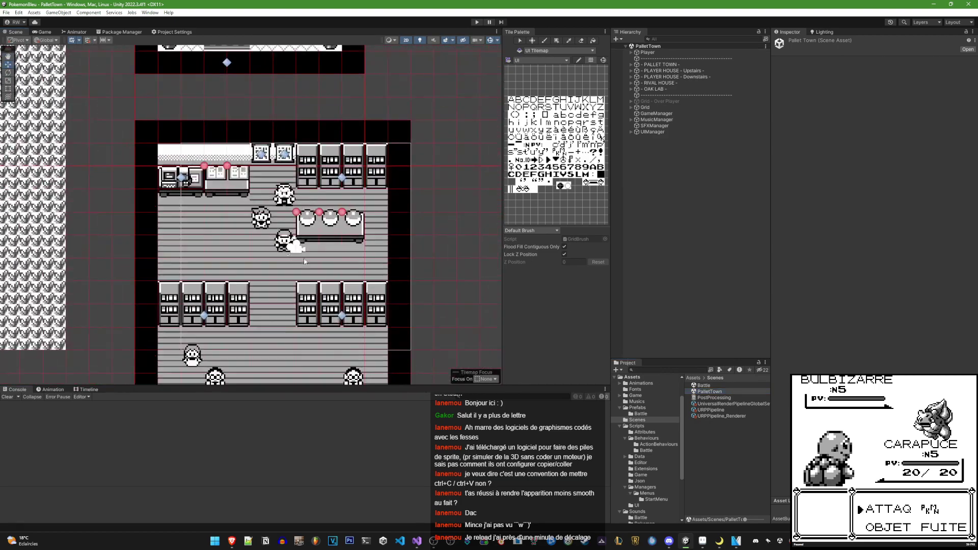
pyautogui.scroll(2, 285, 242)
# Play the scene and bring up CARAPUCE's Pokédex entry from the lab's Poké Ball table
pyautogui.click(477, 22)
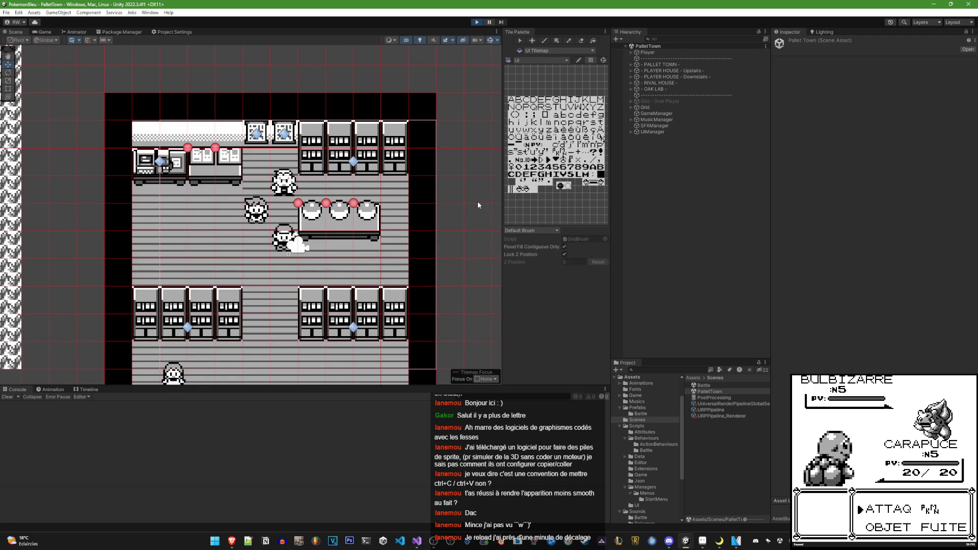
pyautogui.press('Right')
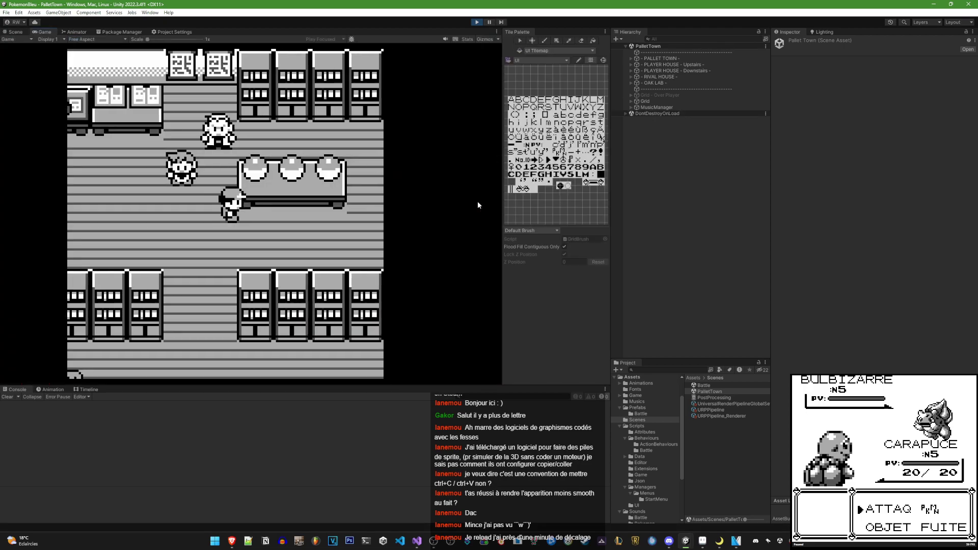
pyautogui.press('Return')
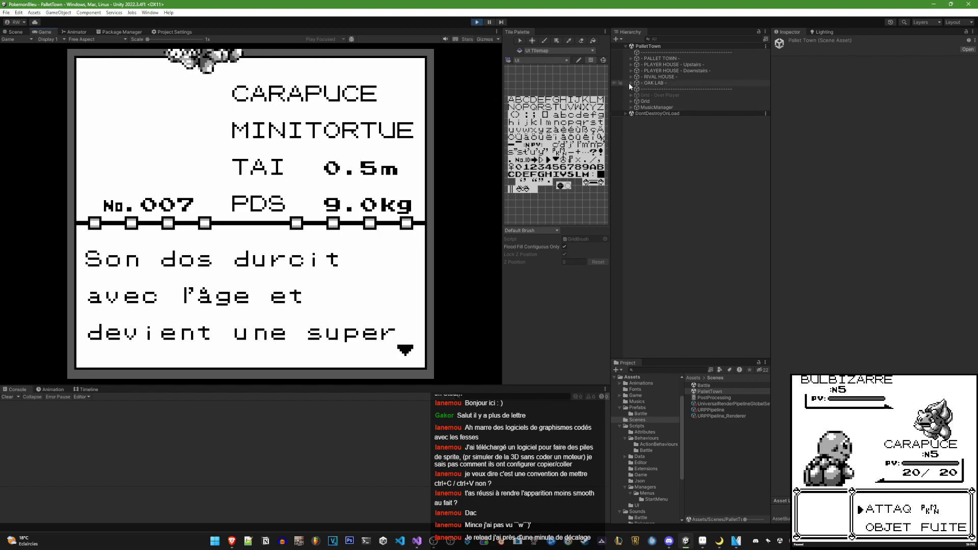
# Select PokemonProfileMenuPart under DontDestroyOnLoad > UIManager and show it in the Scene view
pyautogui.click(626, 114)
pyautogui.click(631, 138)
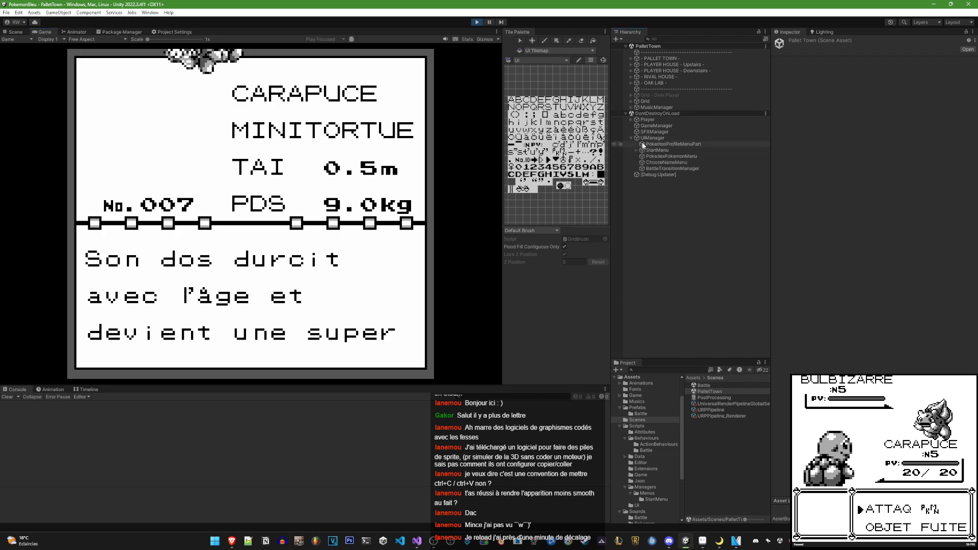
pyautogui.click(643, 145)
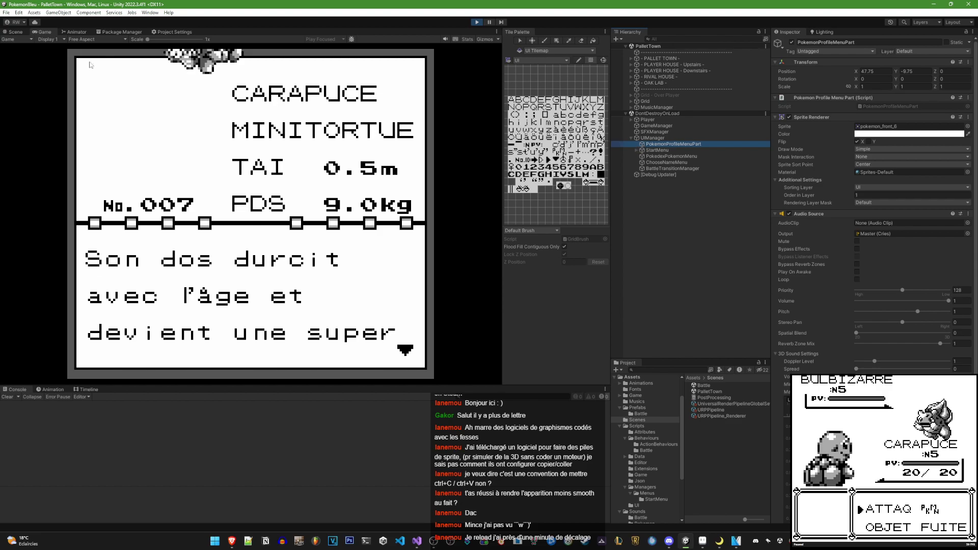
pyautogui.hotkey('ctrl', '1')
pyautogui.scroll(3, 292, 183)
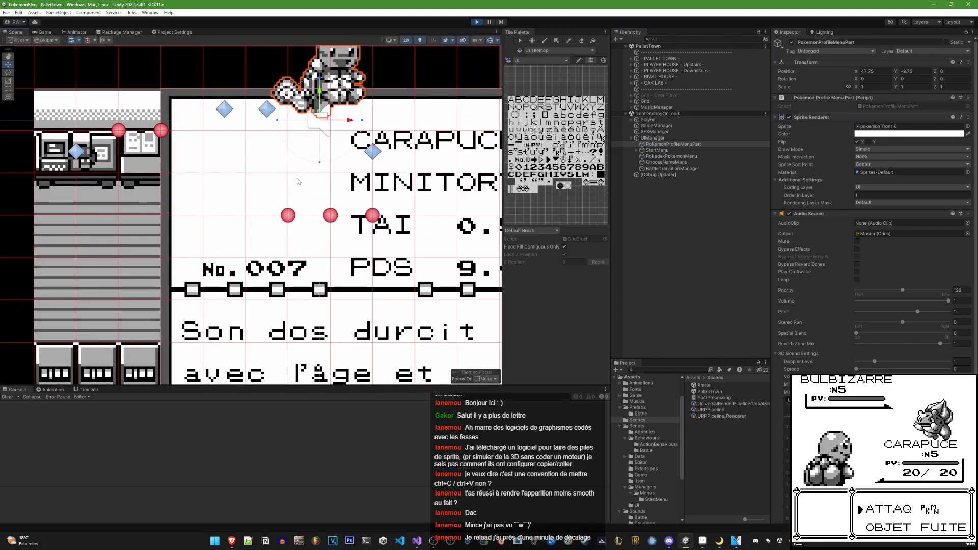
pyautogui.click(895, 495)
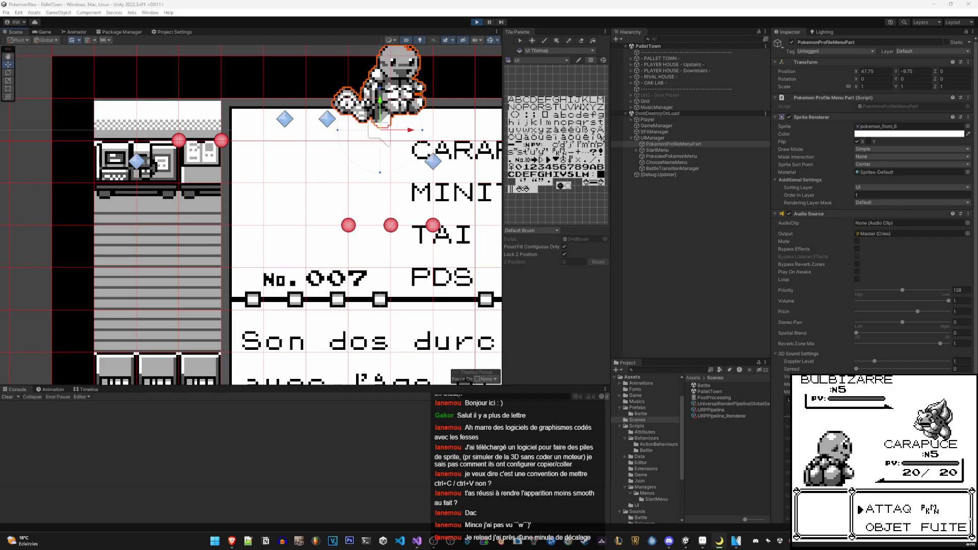
pyautogui.click(687, 143)
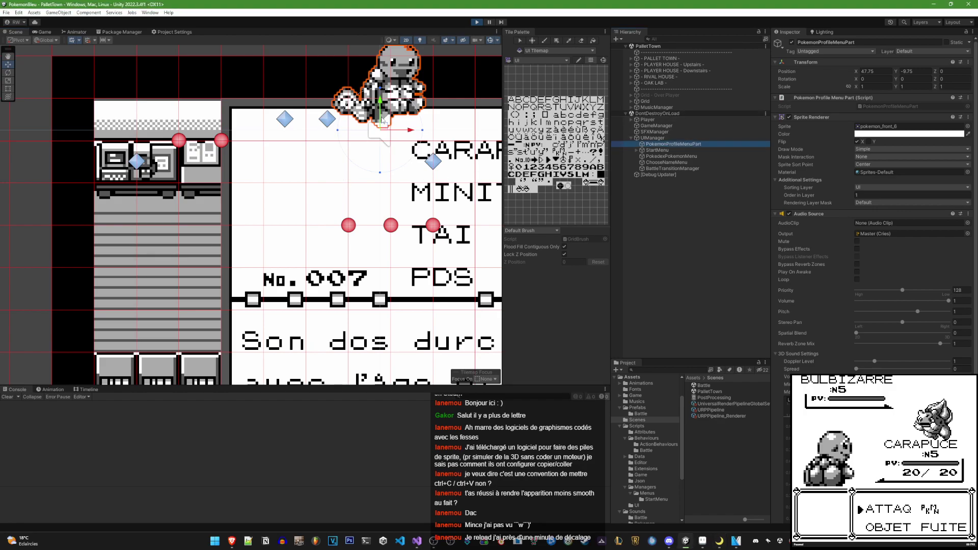
pyautogui.moveTo(379, 133); pyautogui.dragTo(319, 268)
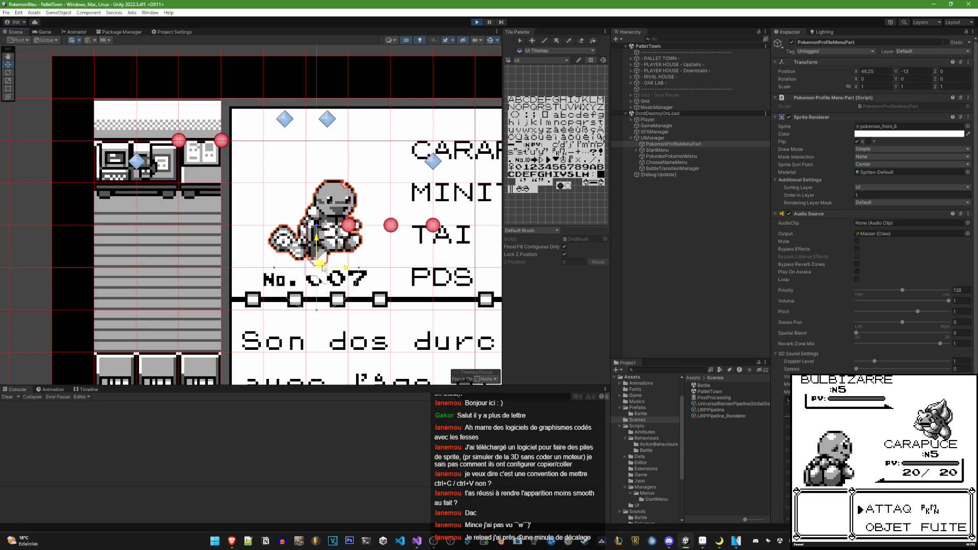
pyautogui.scroll(-2, 400, 255)
pyautogui.scroll(-2, 395, 251)
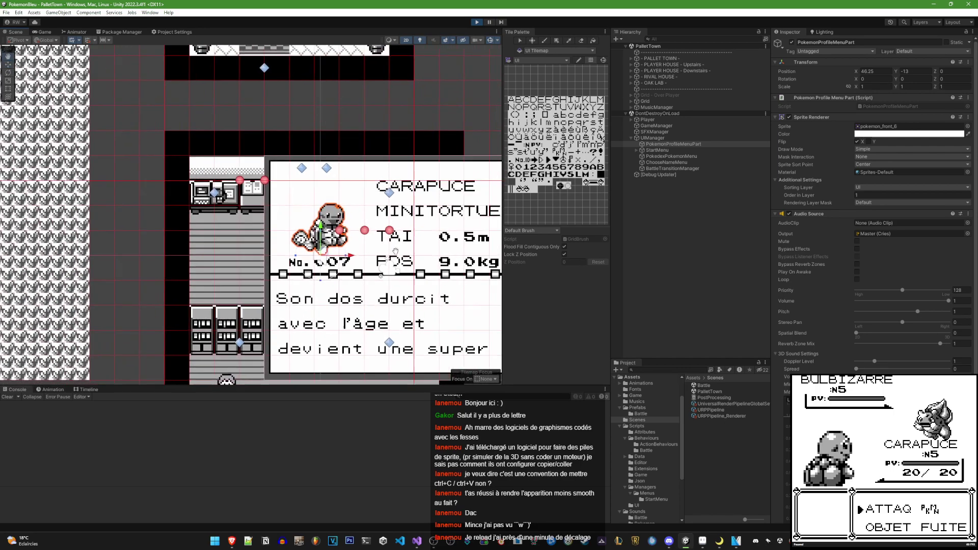
pyautogui.moveTo(395, 251); pyautogui.dragTo(330, 240, button='middle')
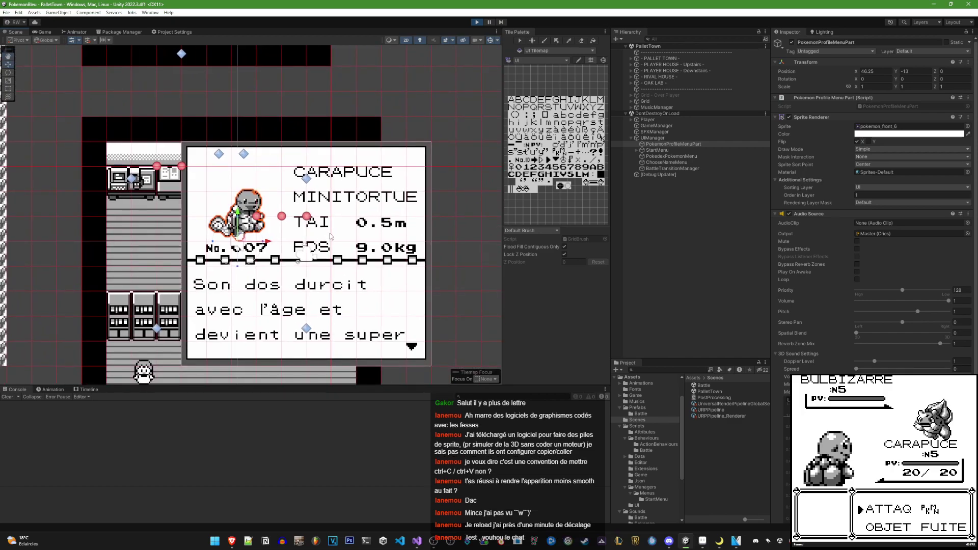
# Stop the running game and reframe the view on PokemonProfileMenuPart
pyautogui.click(477, 22)
pyautogui.scroll(-3, 368, 177)
pyautogui.scroll(-3, 404, 192)
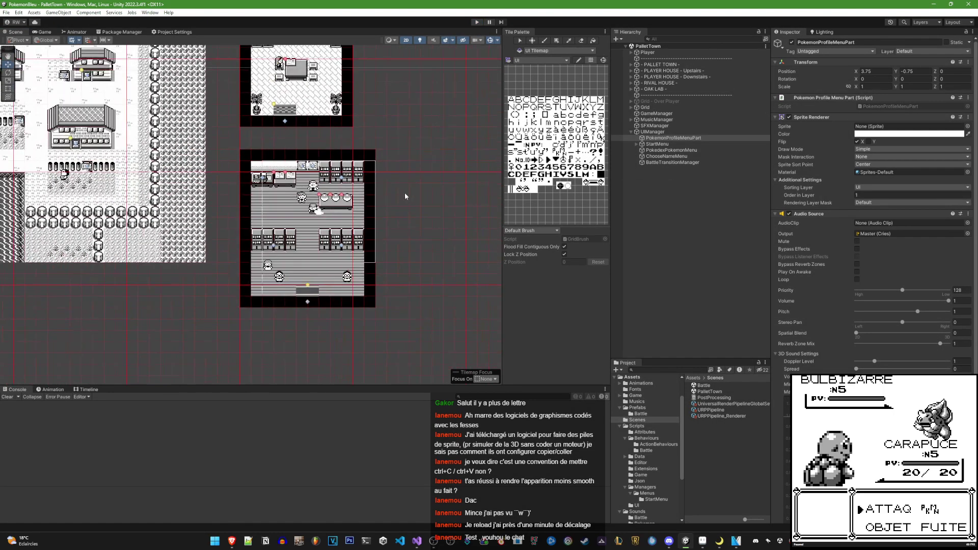
pyautogui.press('f')
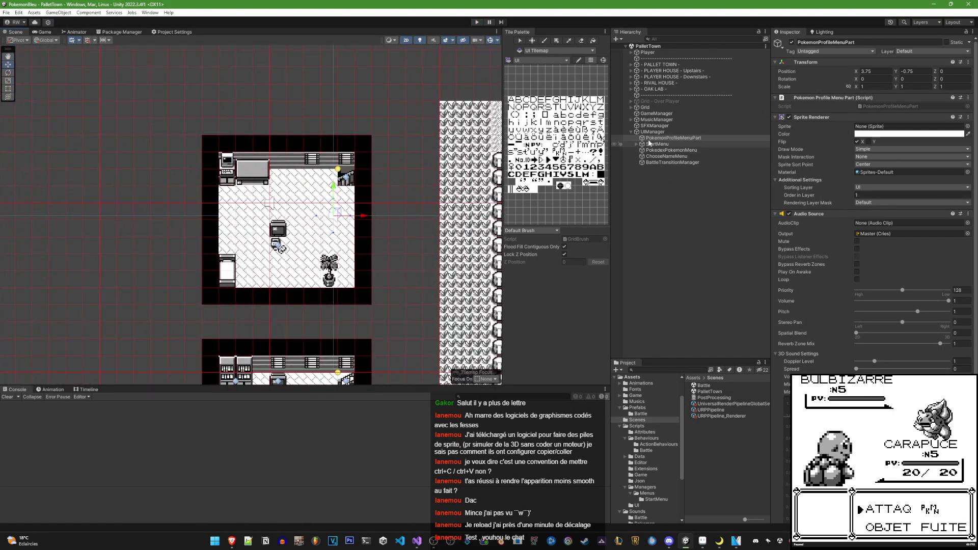
pyautogui.click(662, 138)
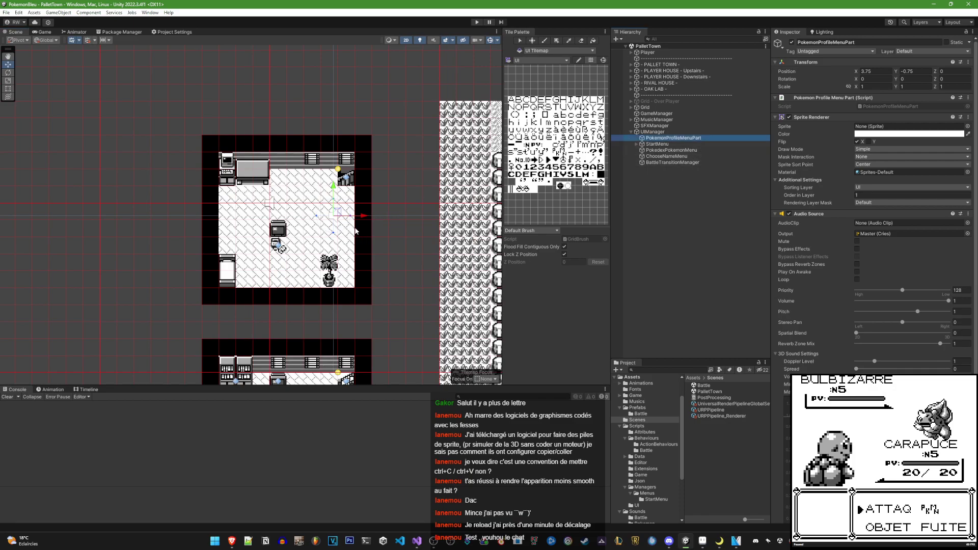
pyautogui.scroll(2, 385, 233)
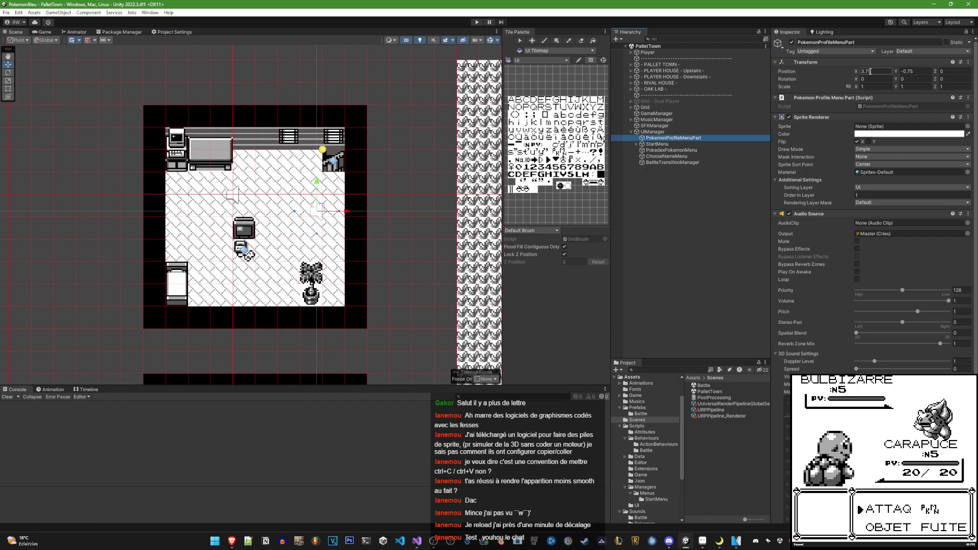
# Confirm the X position and select pokemon_front_0 in the Tiles/PokemonFront folder
pyautogui.press('Return')
pyautogui.scroll(-5, 660, 475)
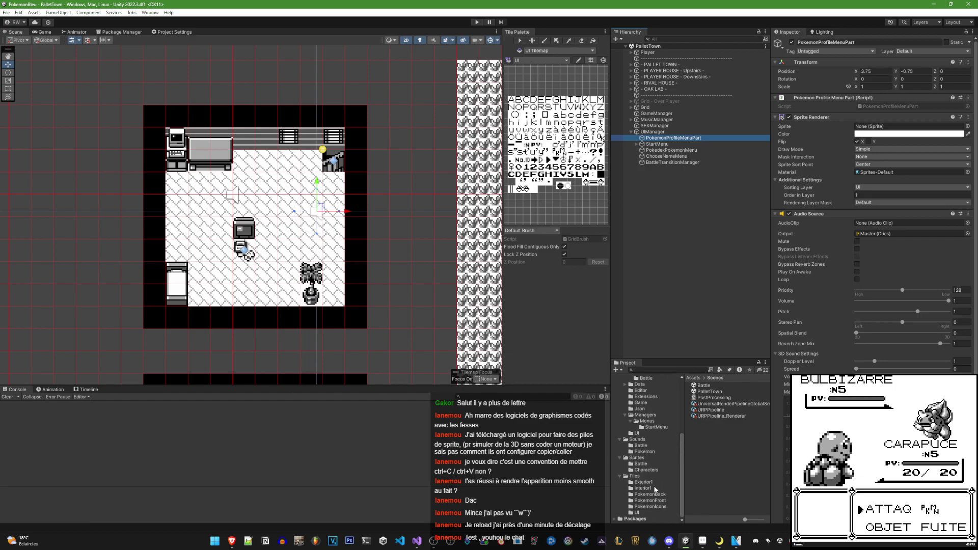
pyautogui.click(650, 501)
pyautogui.click(722, 386)
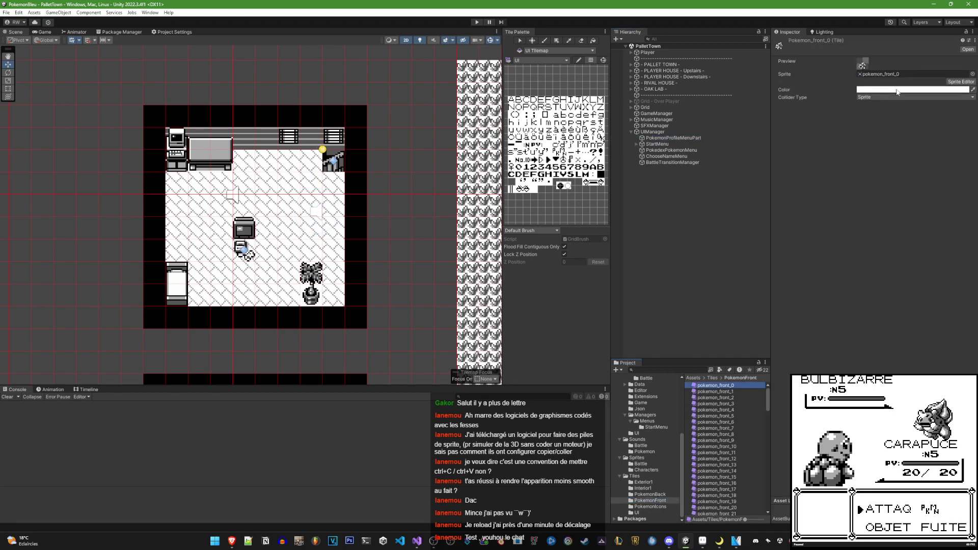
# Zoom in on the Pokémon front sprite sheet in the Sprite Editor, then close it
pyautogui.click(960, 81)
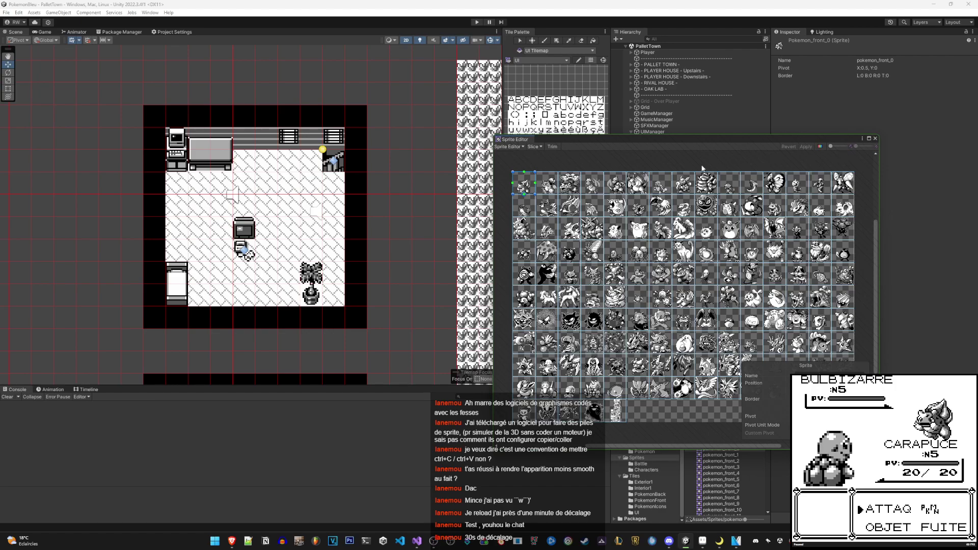
pyautogui.scroll(10, 640, 267)
pyautogui.scroll(2, 640, 270)
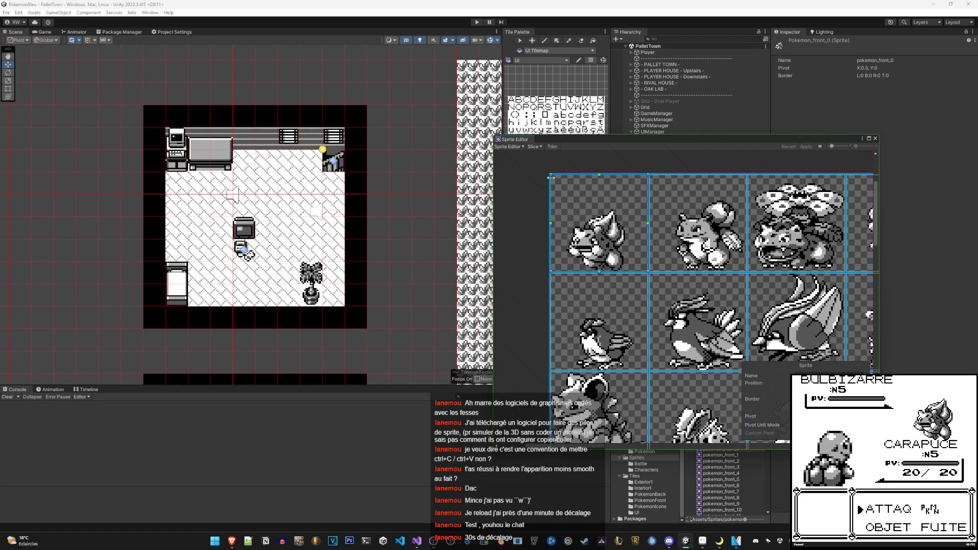
pyautogui.click(875, 138)
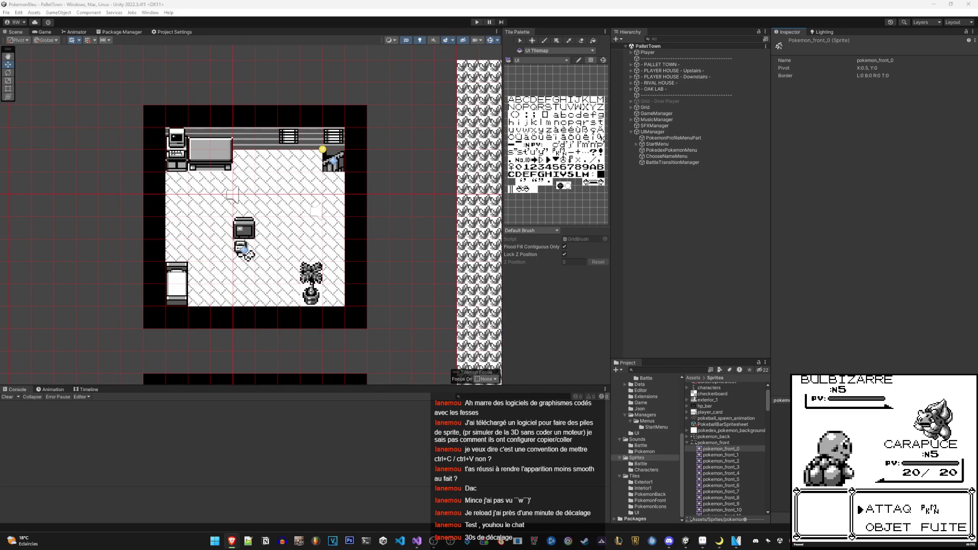
# Select PokemonProfileMenuPart, try a Y position of -2.75, then undo it
pyautogui.click(667, 138)
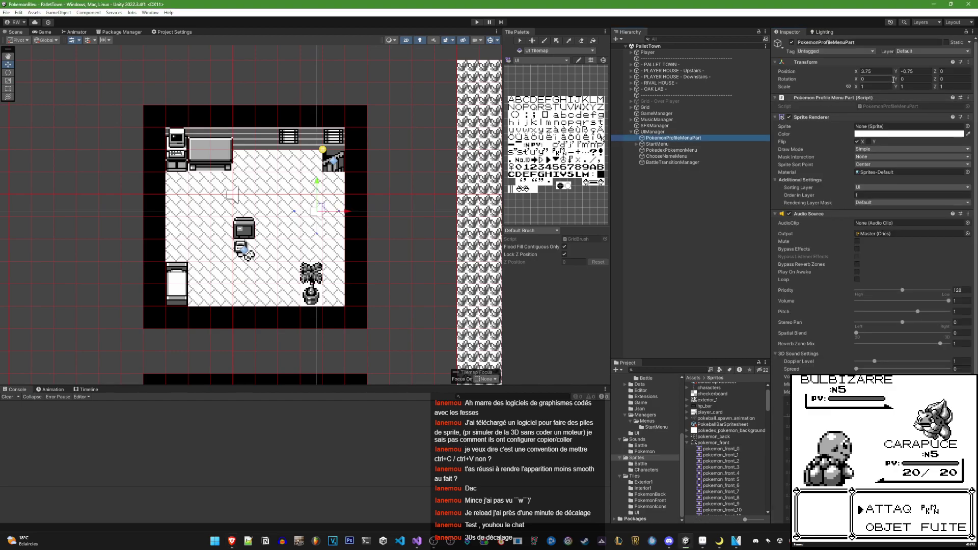
pyautogui.click(918, 71)
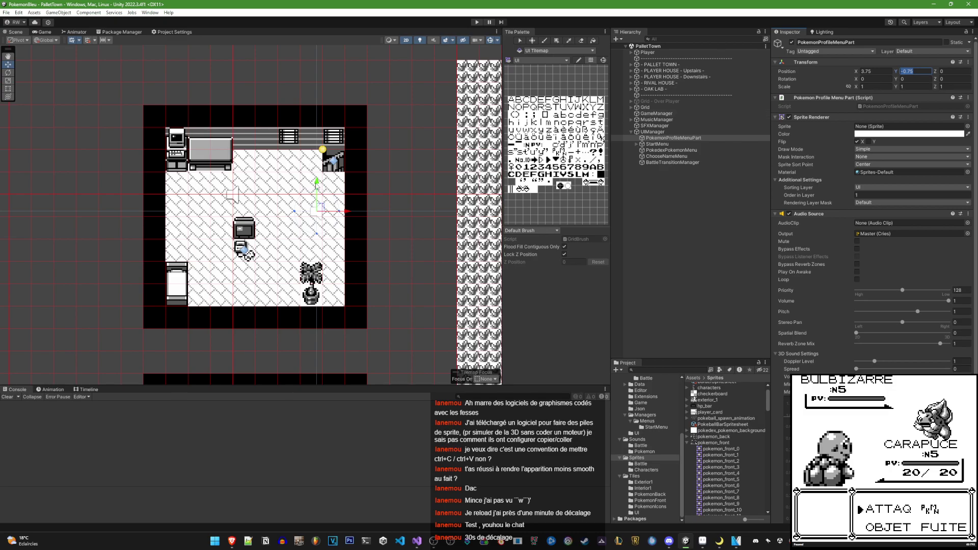
pyautogui.write('-2.75')
pyautogui.press('Return')
pyautogui.hotkey('ctrl', 'z')
# Set its position to Y -4.25 and X 2, then play the game
pyautogui.click(916, 71)
pyautogui.write('-')
pyautogui.write('4.25')
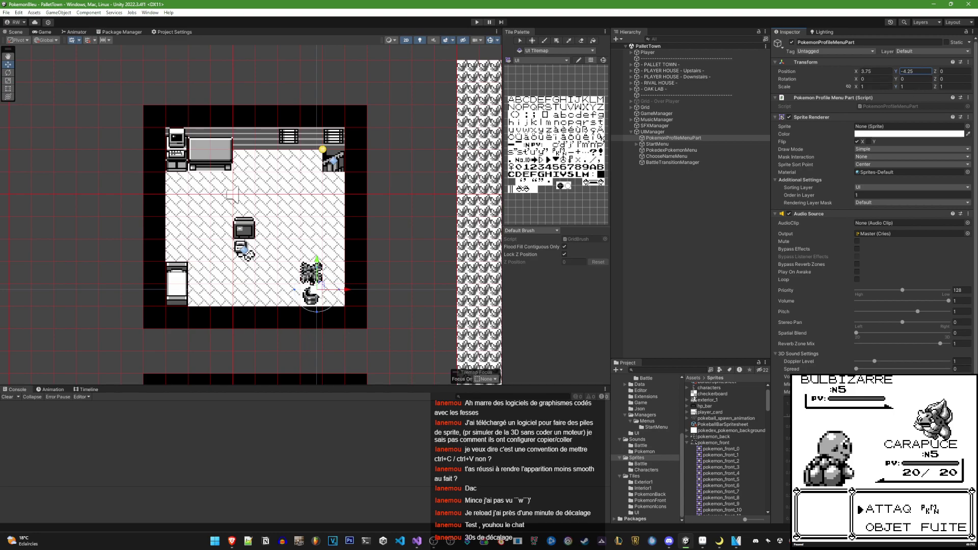
pyautogui.hotkey('alt', 'Tab')
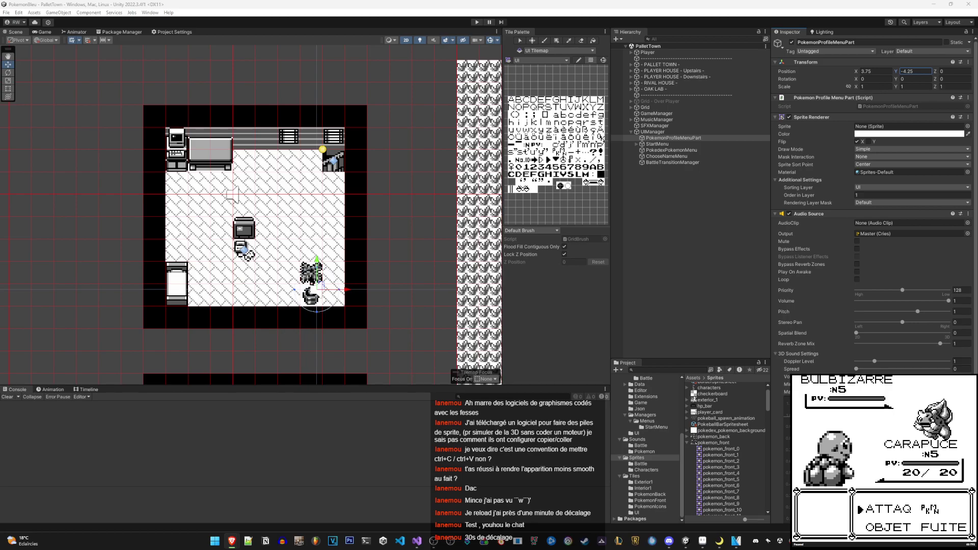
pyautogui.hotkey('alt', 'Tab')
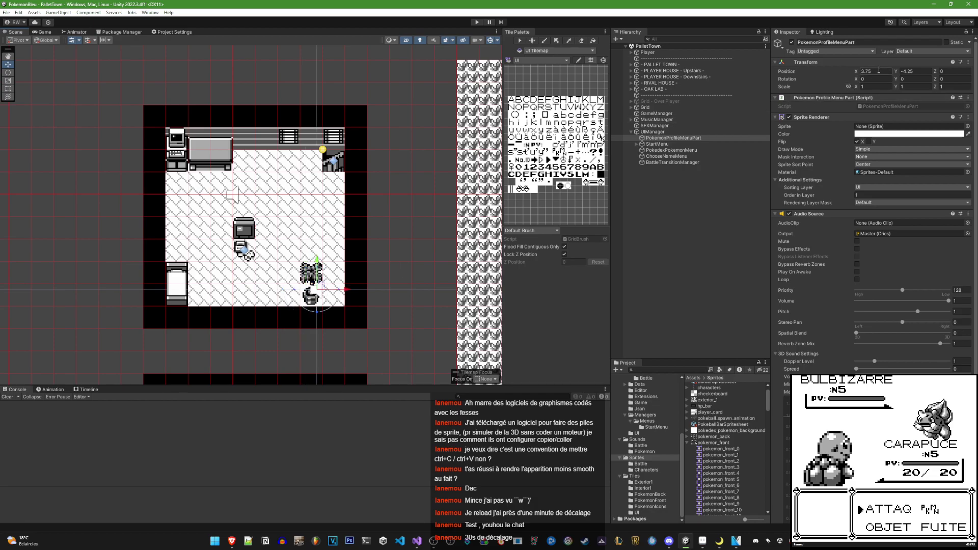
pyautogui.write('2')
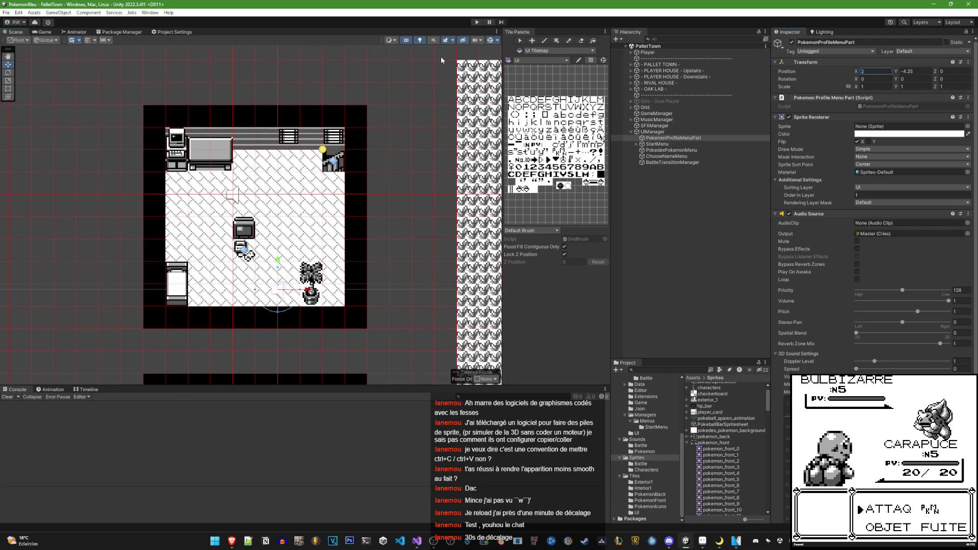
pyautogui.click(477, 23)
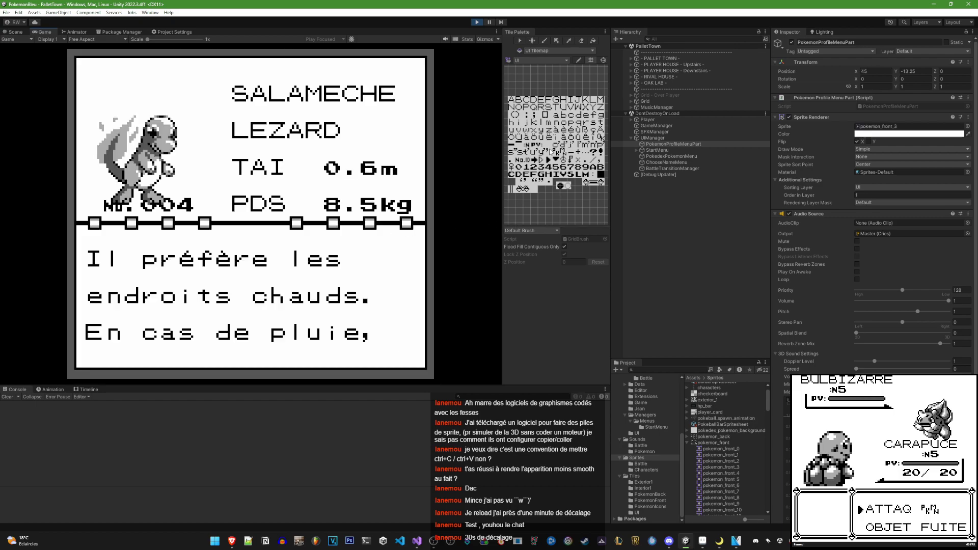
# Test the profile screen with Y at -4, then again with X at 2.5
pyautogui.click(475, 24)
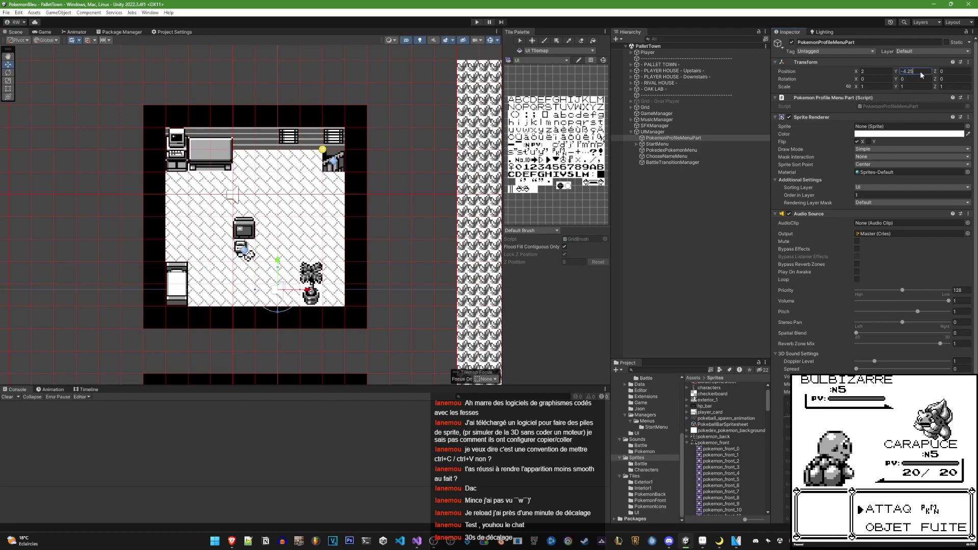
pyautogui.write('-4')
pyautogui.click(477, 23)
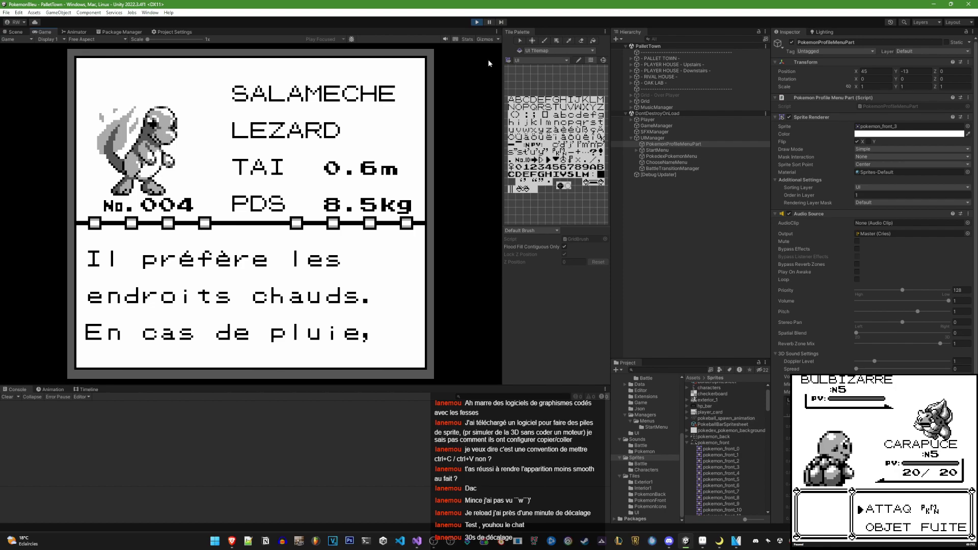
pyautogui.click(477, 22)
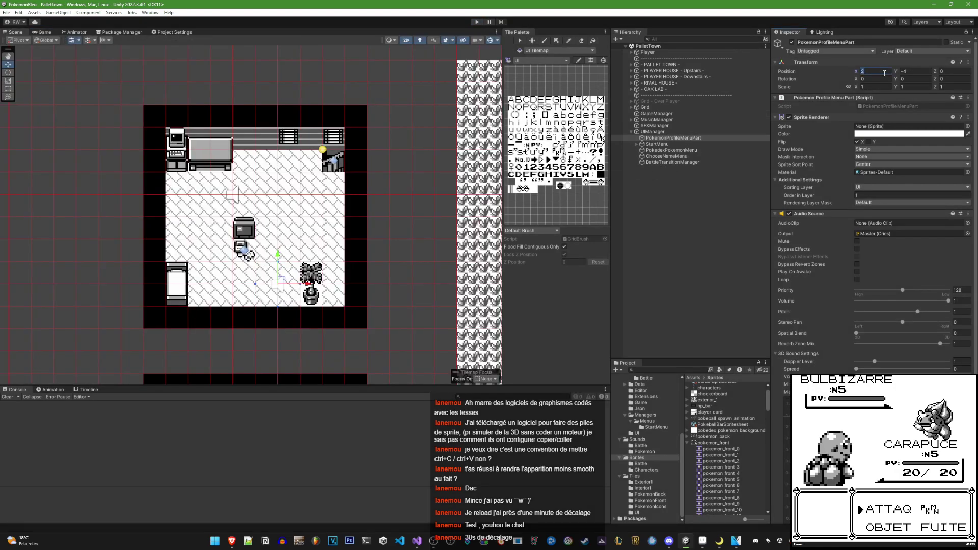
pyautogui.write('2.5')
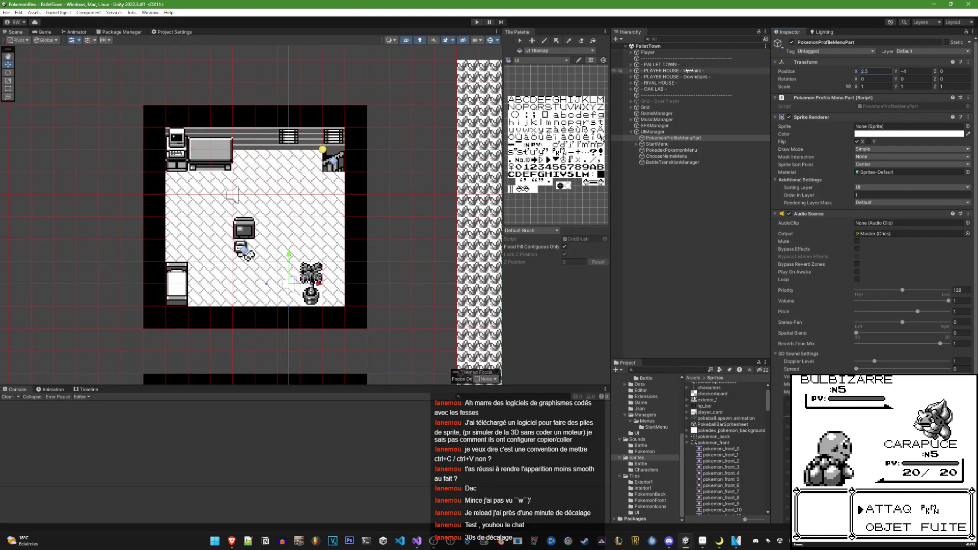
pyautogui.click(477, 22)
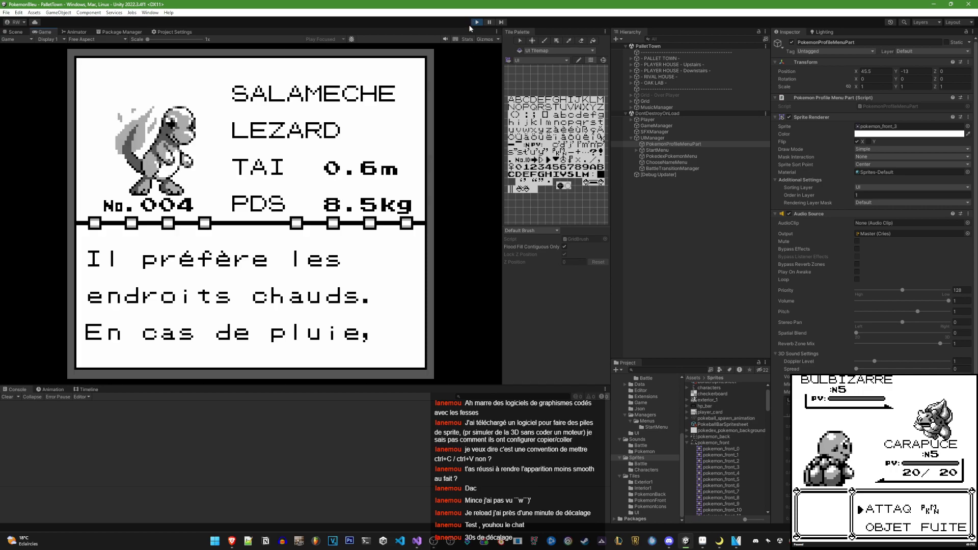
# Stop the run, set X to 2.25, and reset the game in the emulator
pyautogui.hotkey('ctrl', 'p')
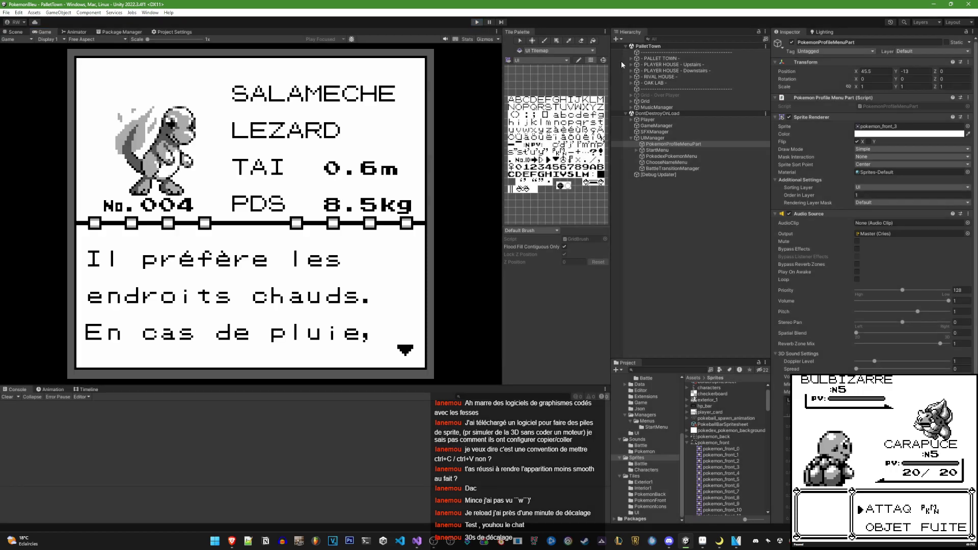
pyautogui.click(880, 72)
pyautogui.write('2.25')
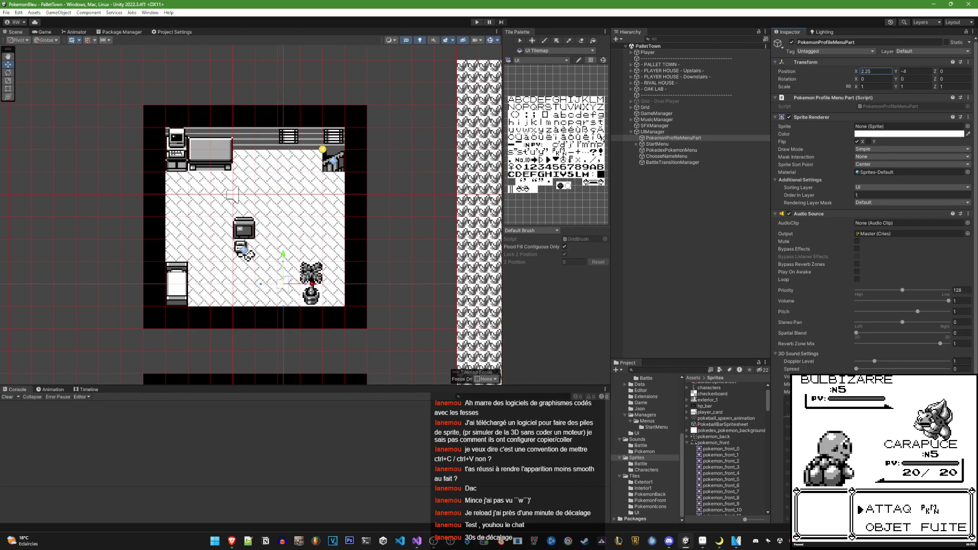
pyautogui.click(887, 461)
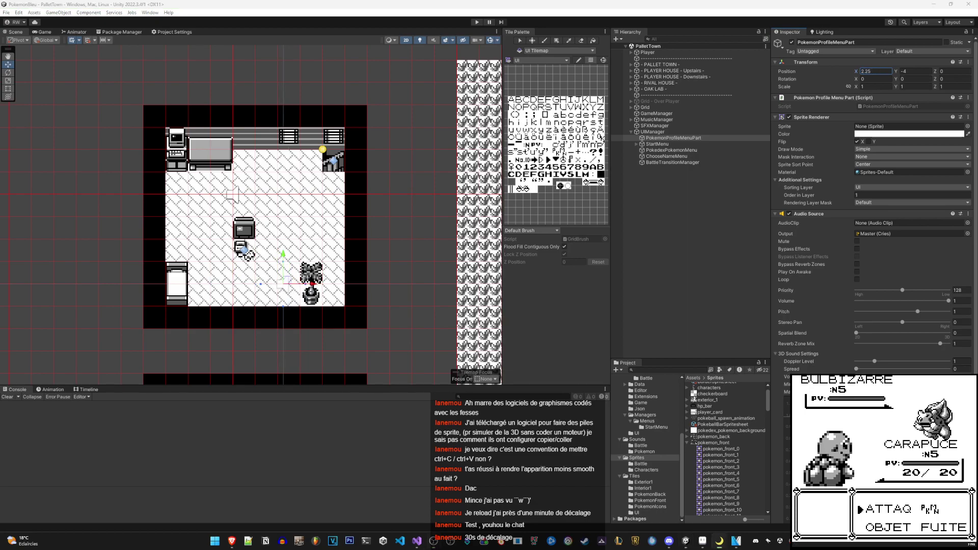
pyautogui.hotkey('ctrl', 'r')
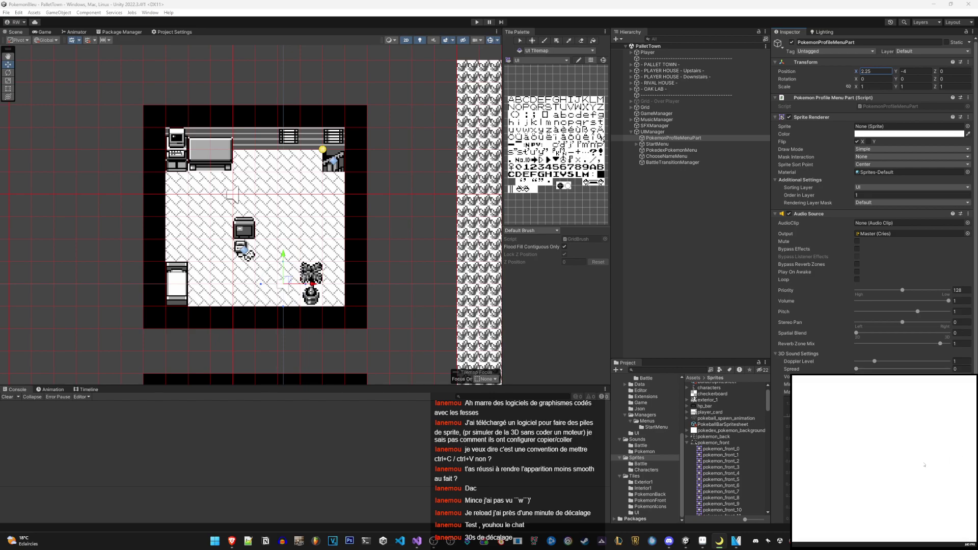
# In the emulator, load the save, view both pages of Carapuce's stats, then reset
pyautogui.press('x')
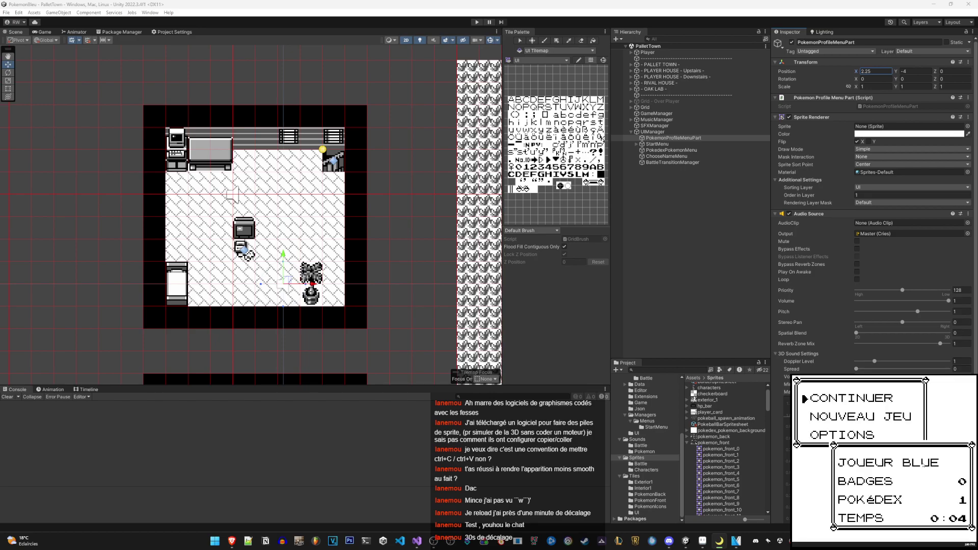
pyautogui.press('x')
pyautogui.press('Left')
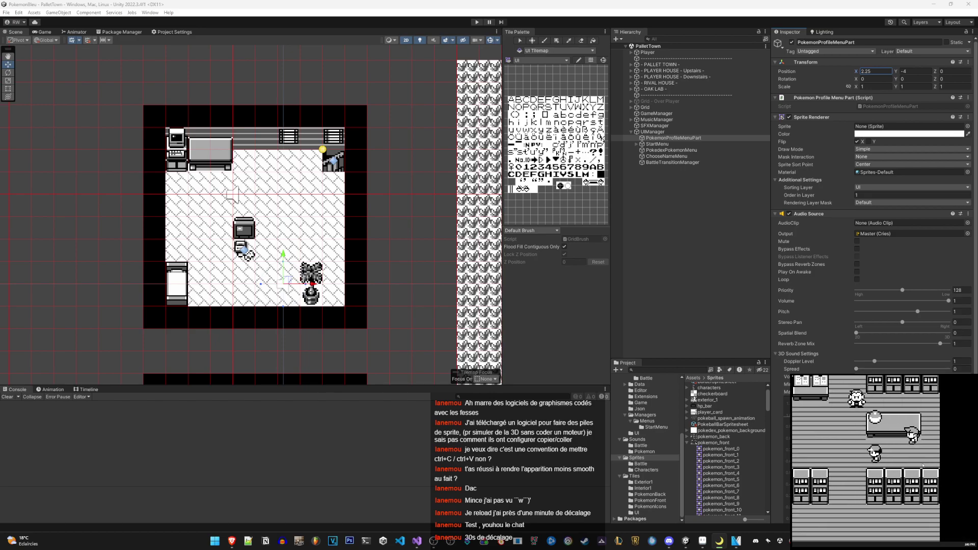
pyautogui.press('Return')
pyautogui.press('x')
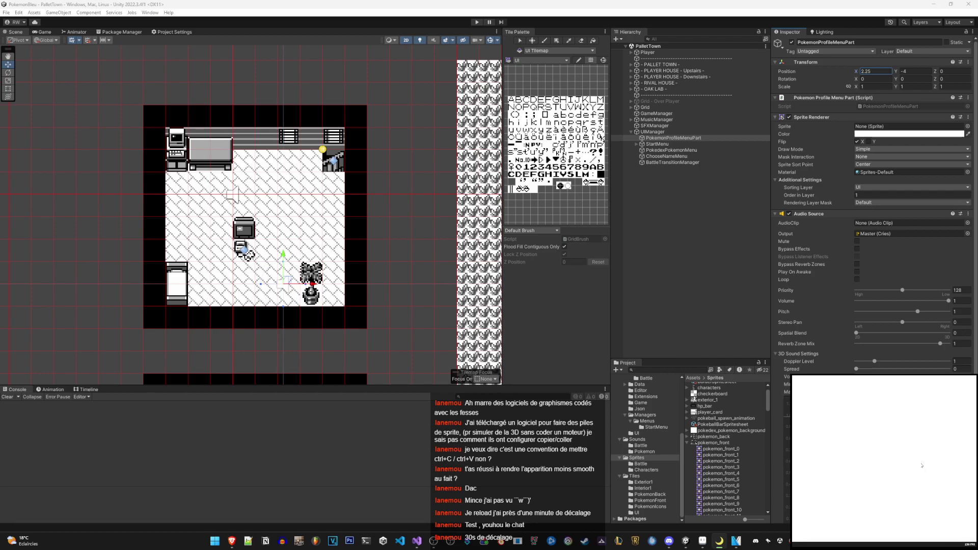
pyautogui.press('x')
pyautogui.press('x')
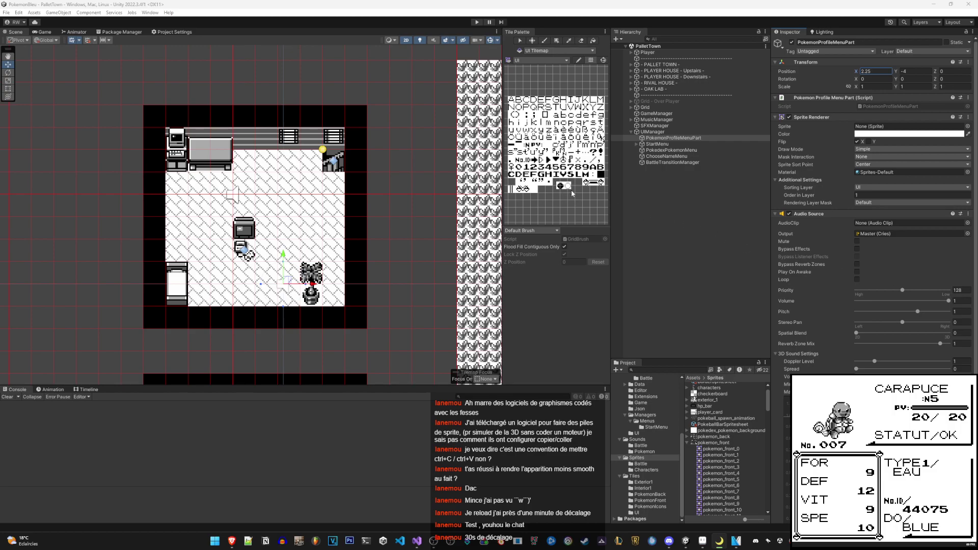
pyautogui.press('Return')
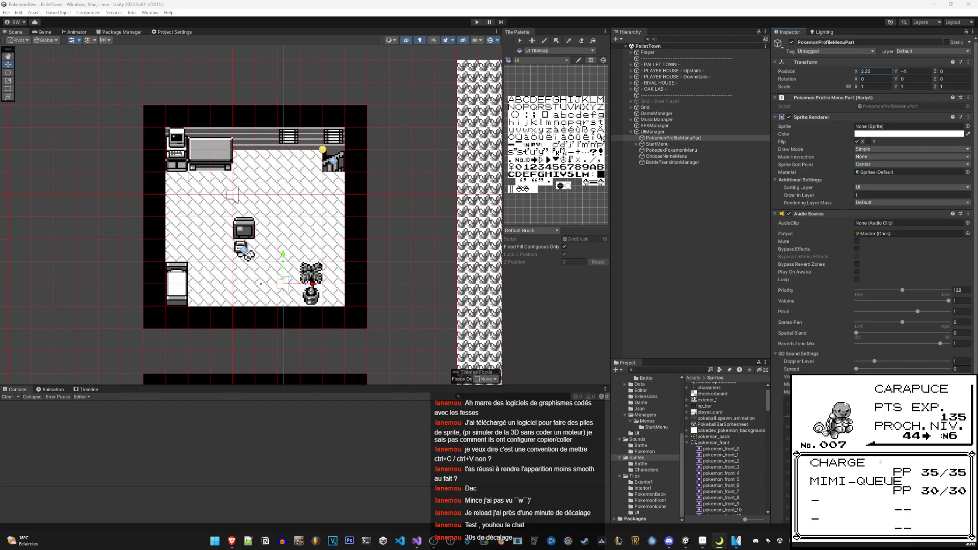
pyautogui.press('Return')
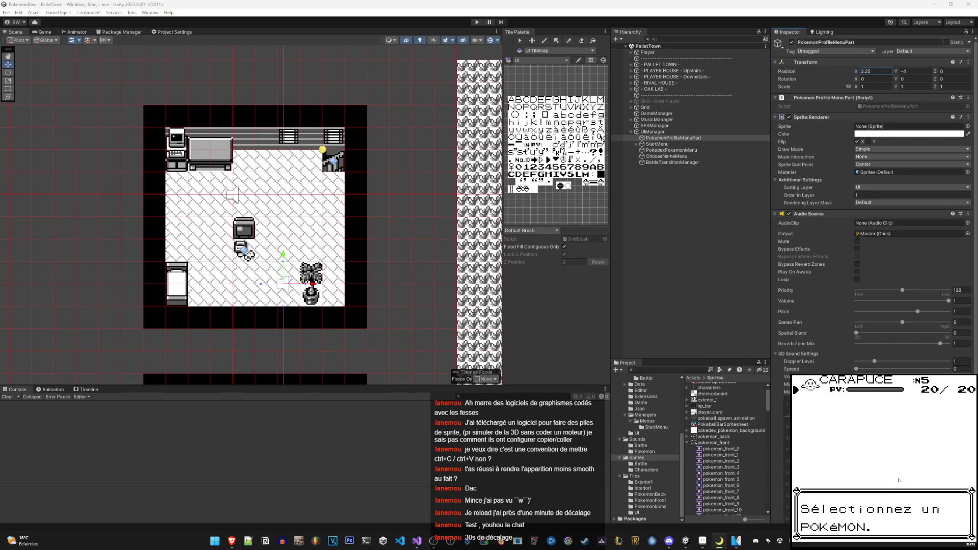
pyautogui.press('Escape')
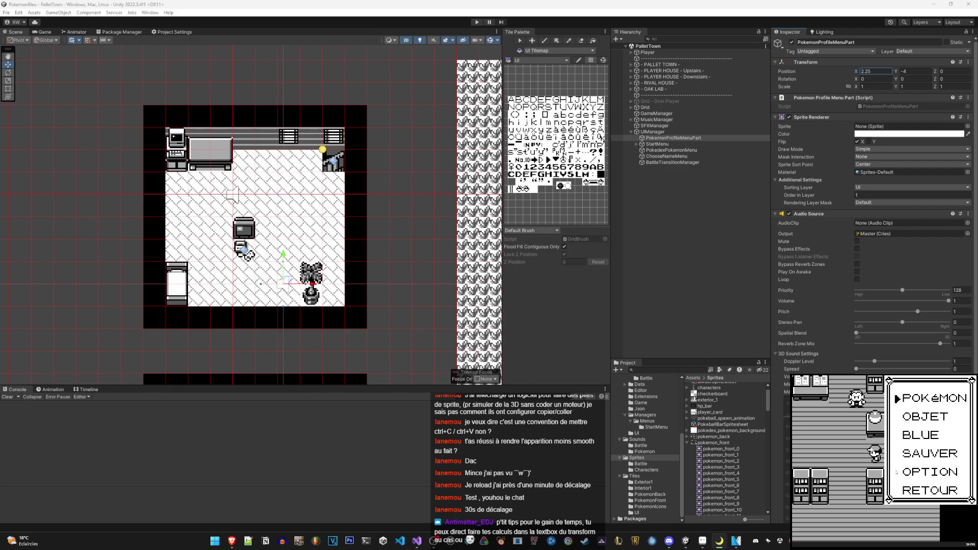
pyautogui.press('Return')
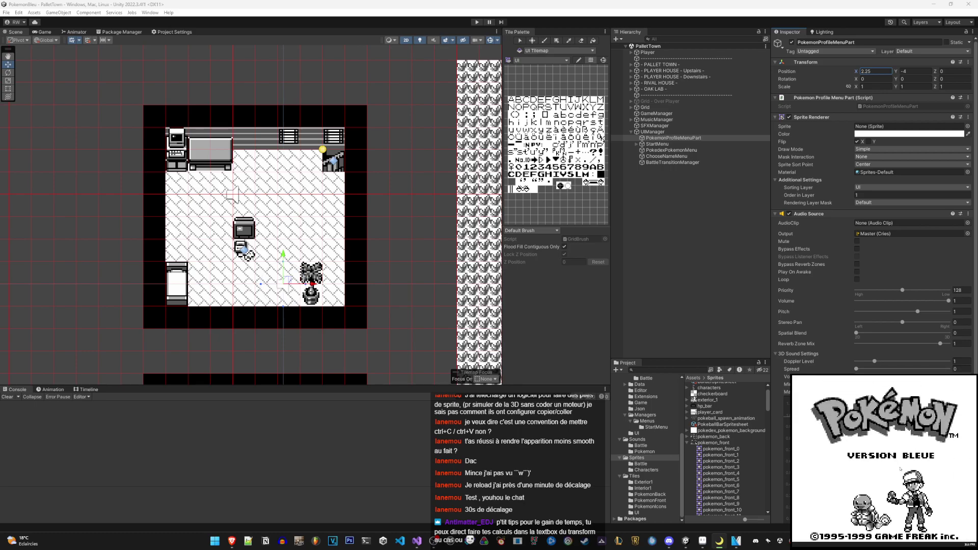
# Start a new game and advance through the professor's intro dialogue
pyautogui.press('Return')
pyautogui.press('Down')
pyautogui.press('Return')
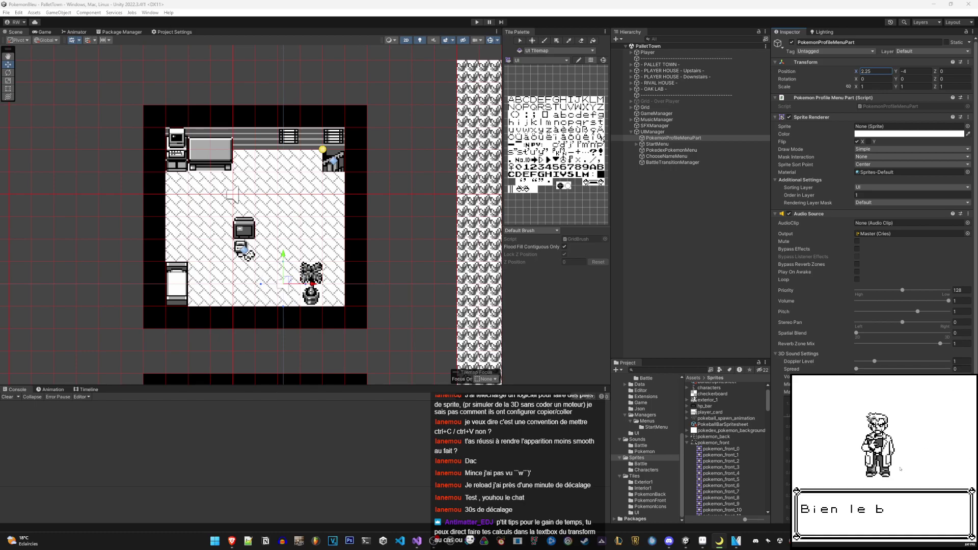
pyautogui.press('Return')
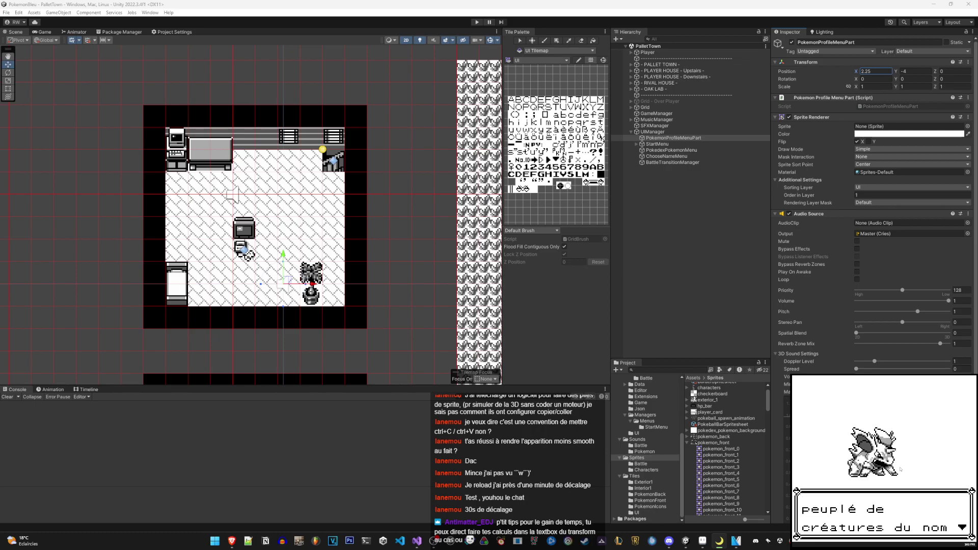
pyautogui.press('Return')
pyautogui.press('Return')
pyautogui.press('Return')
pyautogui.press('Return')
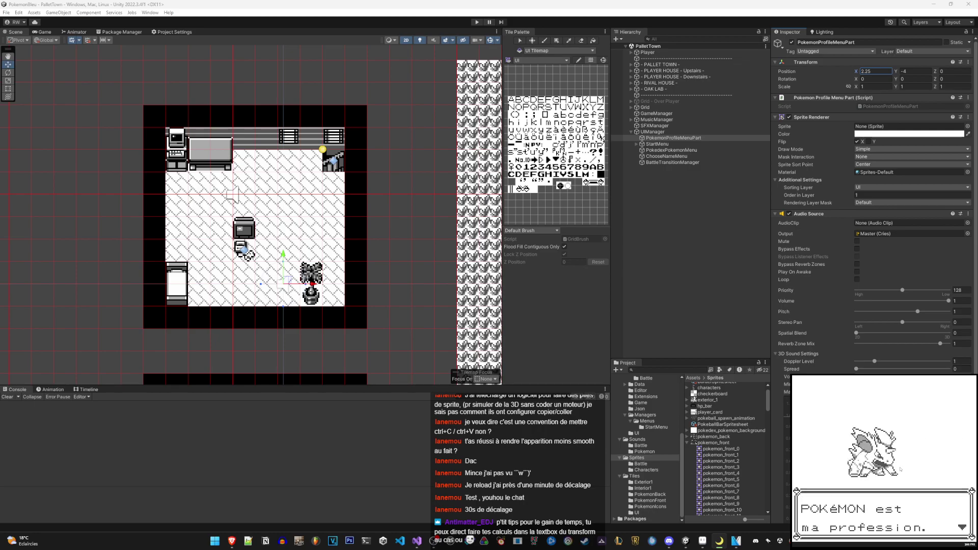
pyautogui.press('Return')
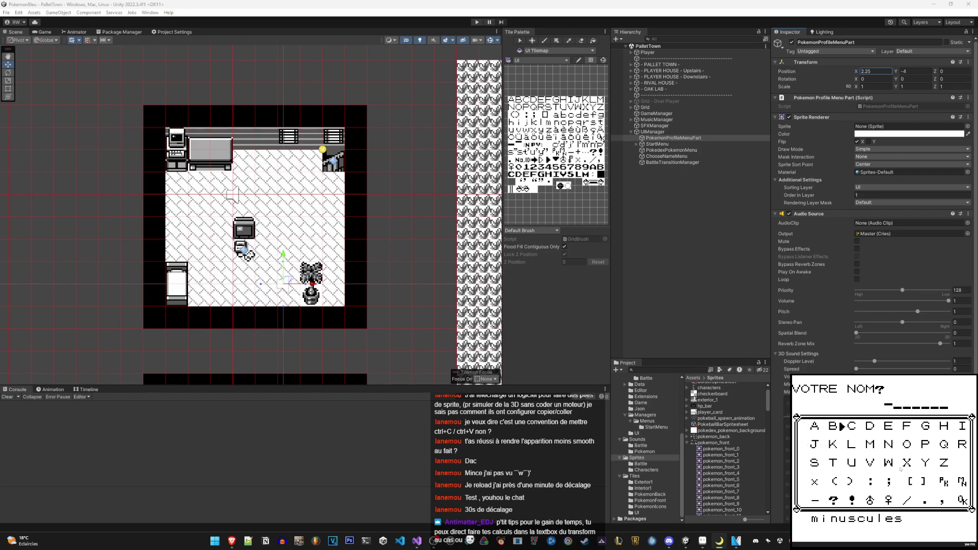
# Spell out and confirm the player name BLUE
pyautogui.press('Up')
pyautogui.press('Return')
pyautogui.press('Down')
pyautogui.press('Right')
pyautogui.press('Return')
pyautogui.press('Down')
pyautogui.press('Return')
pyautogui.press('Right')
pyautogui.press('Up')
pyautogui.press('Right')
pyautogui.press('Return')
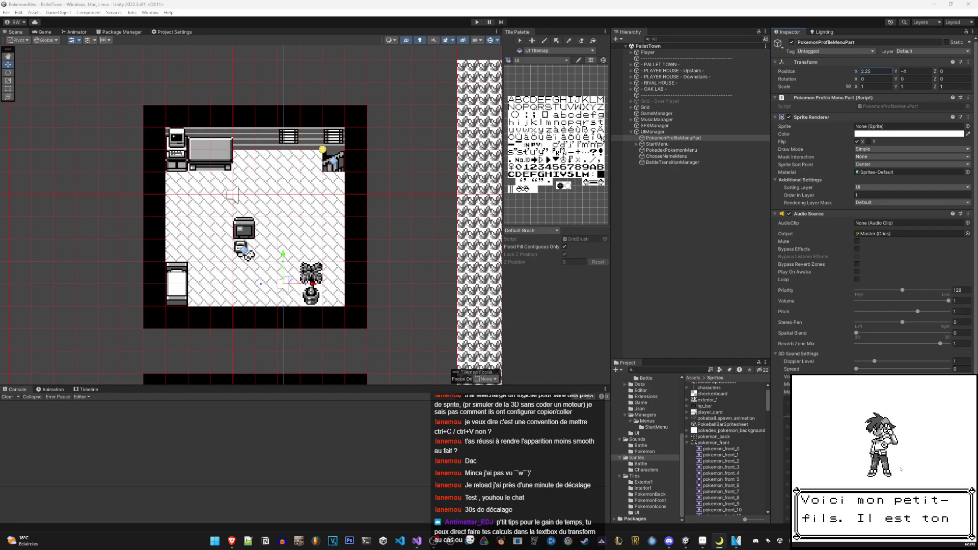
# Pick RED for the rival, walk to the Poké Ball table, and start Play in Unity
pyautogui.press('Return')
pyautogui.press('Return')
pyautogui.press('Return')
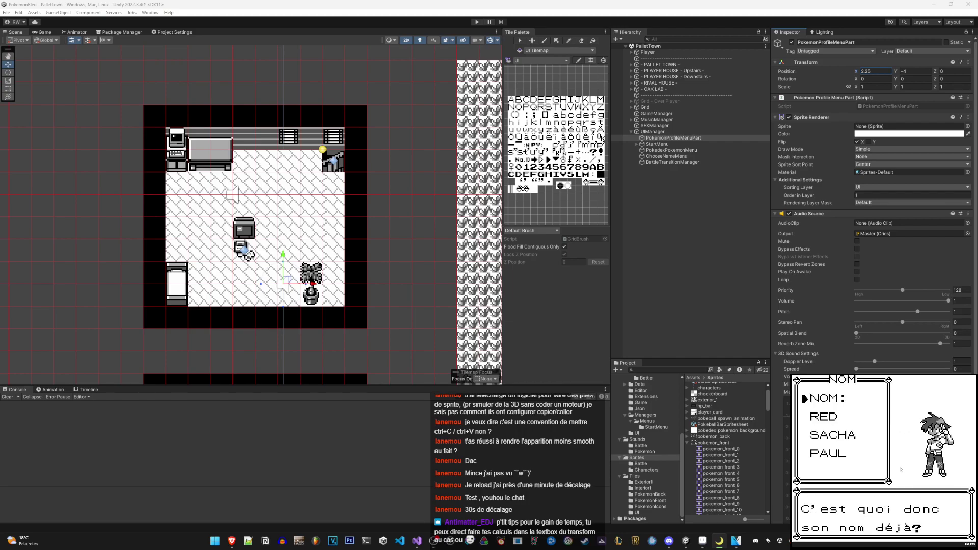
pyautogui.press('Down')
pyautogui.press('Return')
pyautogui.press('Return')
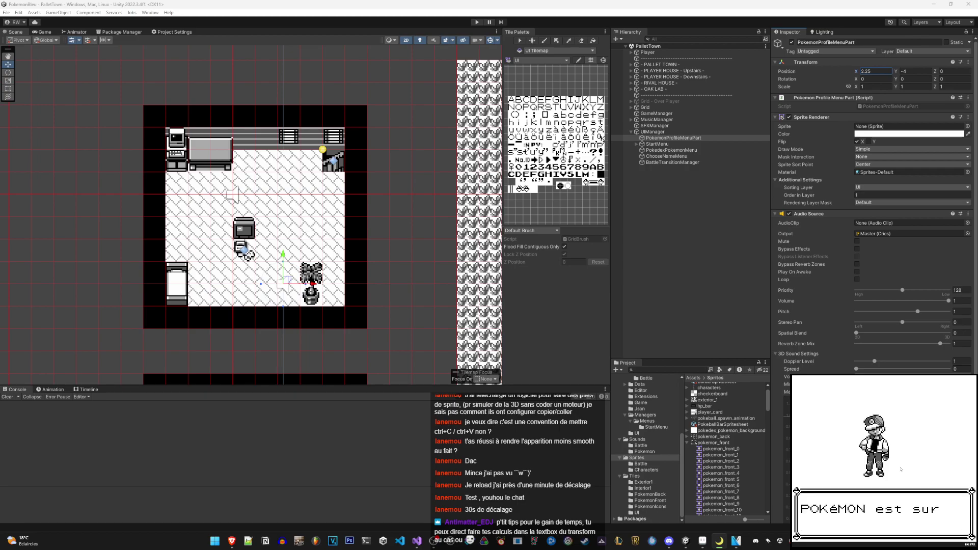
pyautogui.press('Return')
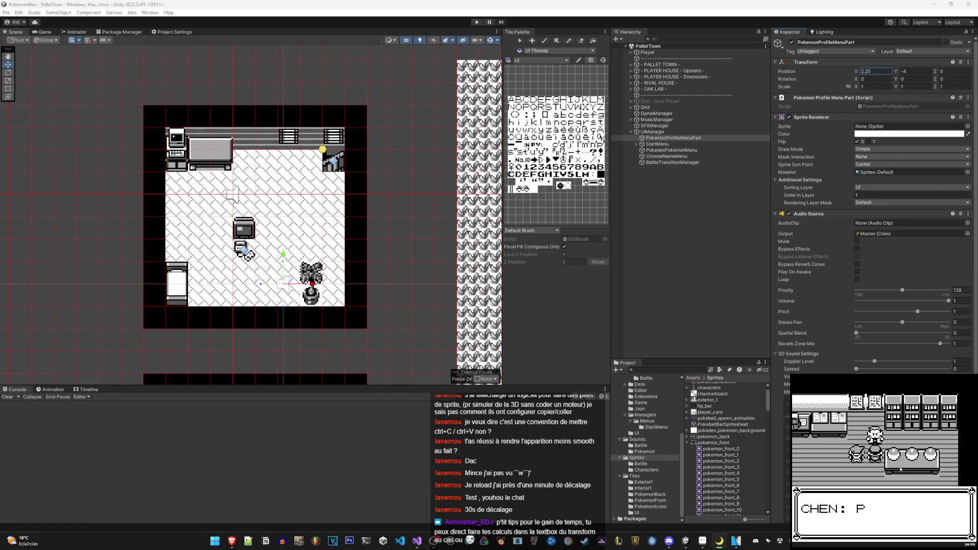
pyautogui.press('Down')
pyautogui.press('Return')
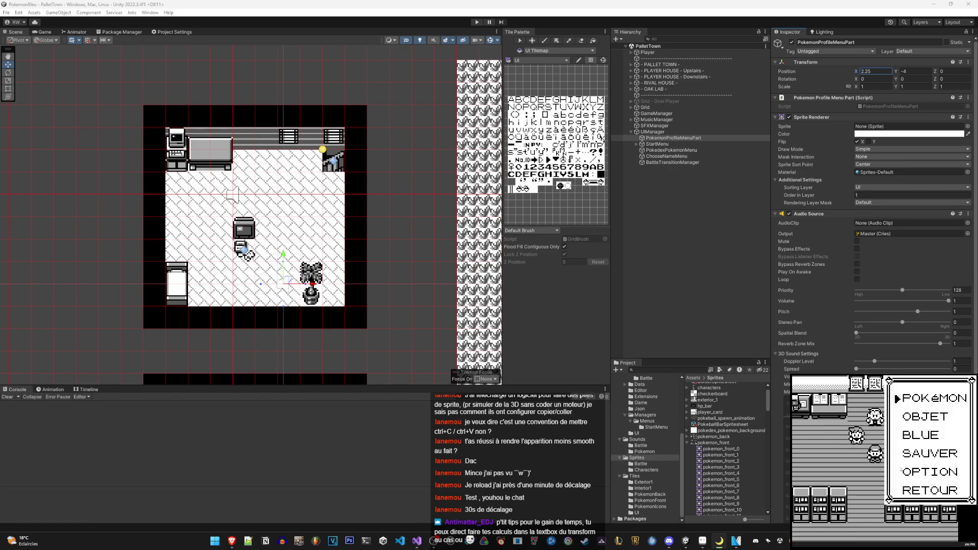
pyautogui.press('Escape')
pyautogui.press('Right')
pyautogui.press('Right')
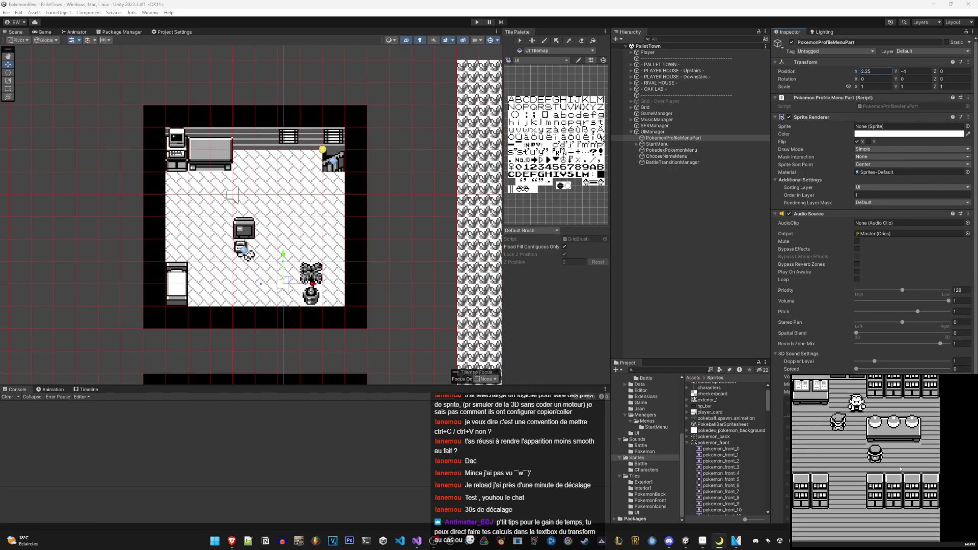
pyautogui.press('Left')
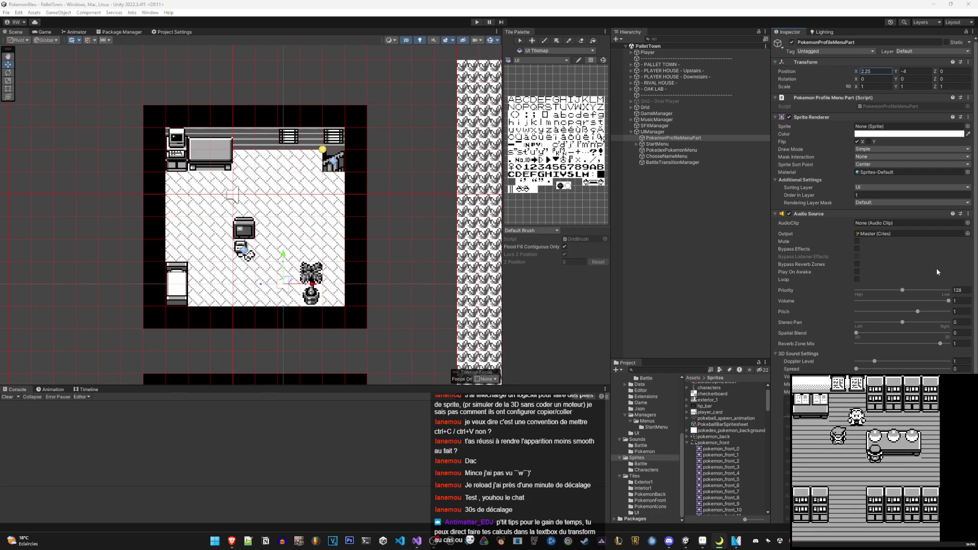
pyautogui.click(477, 22)
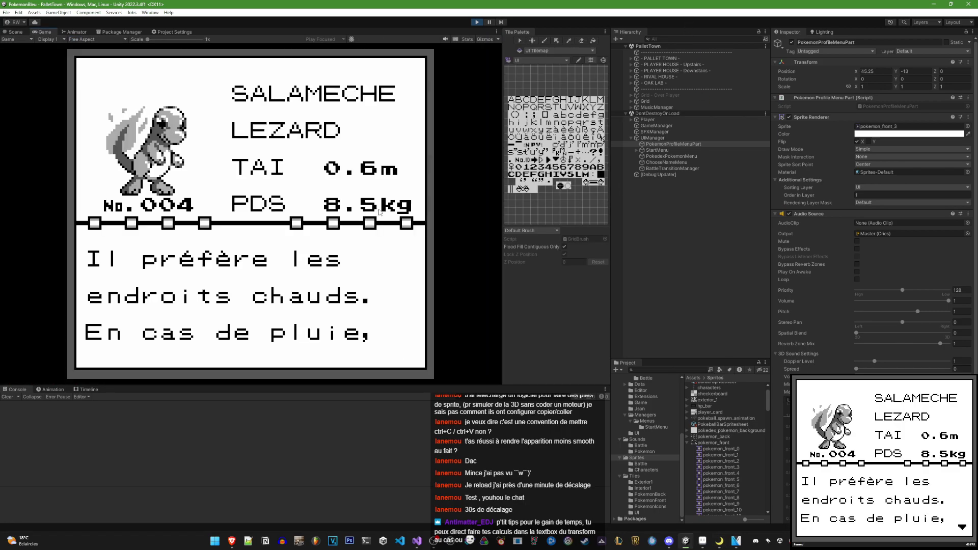
# In the emulator, view Salameche's entry, decline it, and open Carapuce's Pokédex entry
pyautogui.click(890, 484)
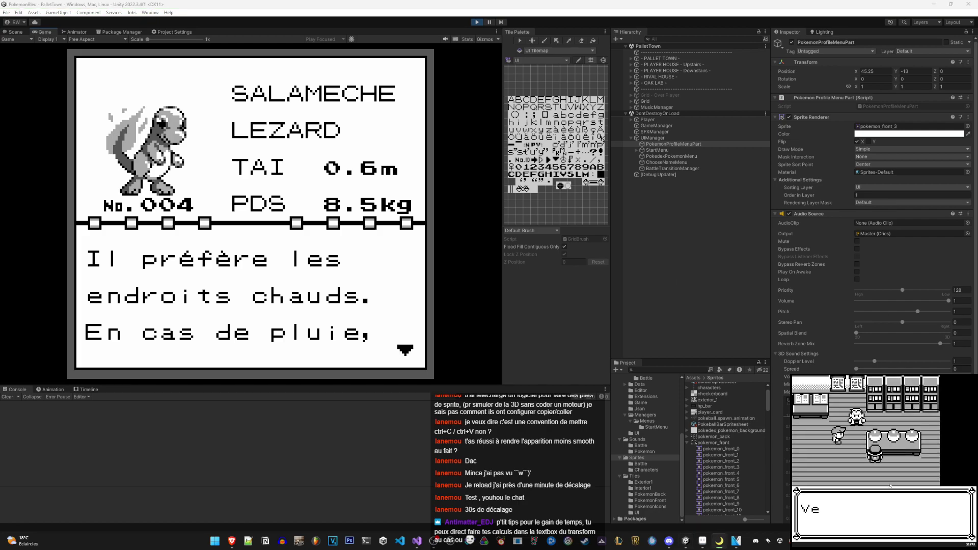
pyautogui.press('Down')
pyautogui.press('x')
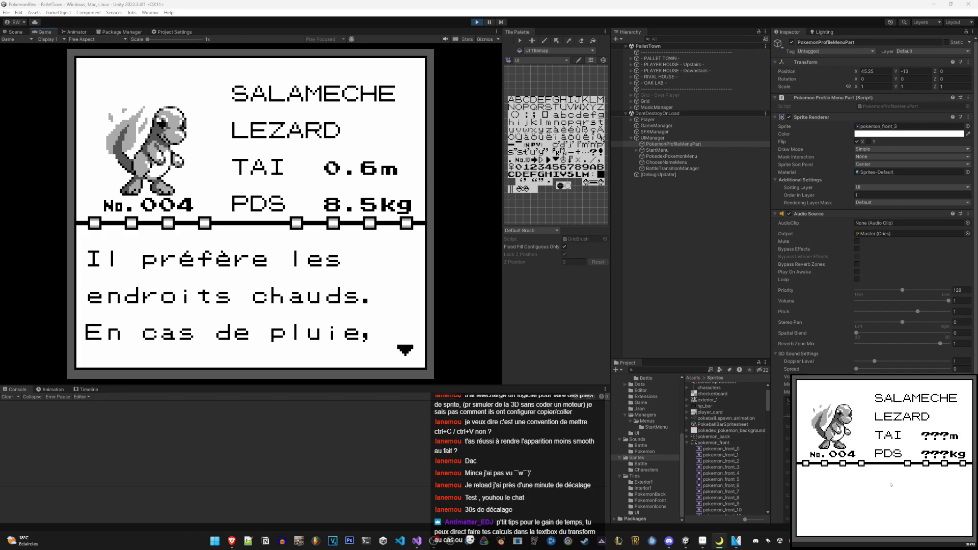
pyautogui.press('x')
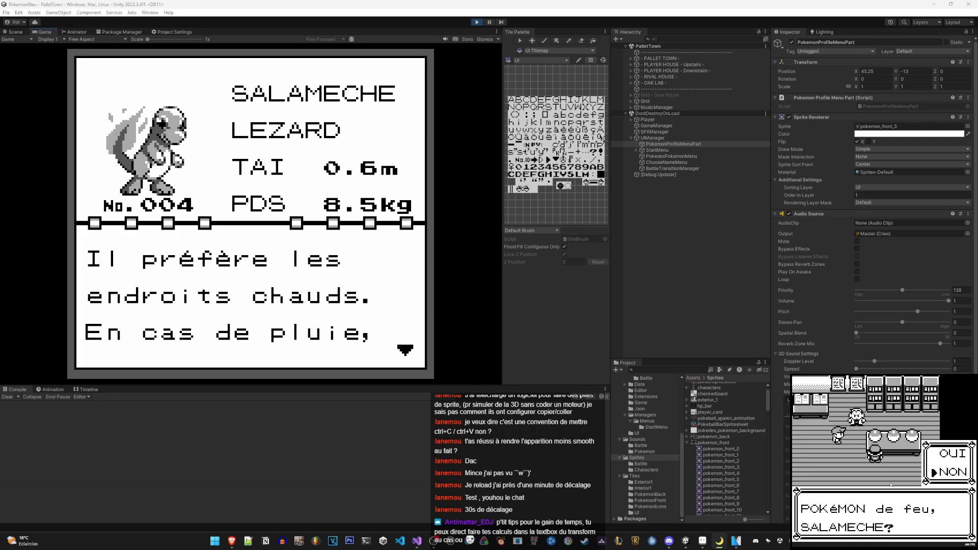
pyautogui.press('x')
pyautogui.press('Right')
pyautogui.press('x')
# In the remake, decline Salameche, step right, and page through Carapuce's Pokédex entry
pyautogui.click(456, 231)
pyautogui.press('x')
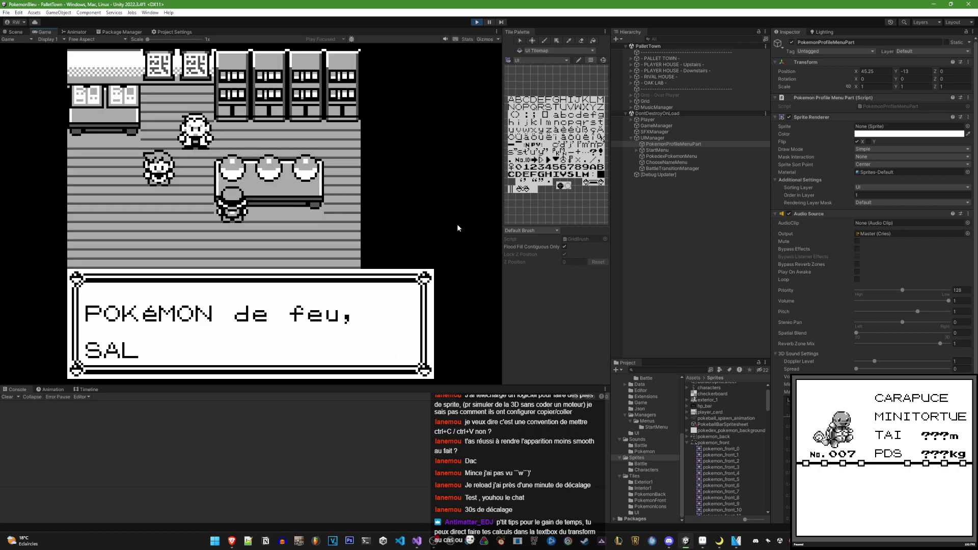
pyautogui.press('x')
pyautogui.press('Right')
pyautogui.press('x')
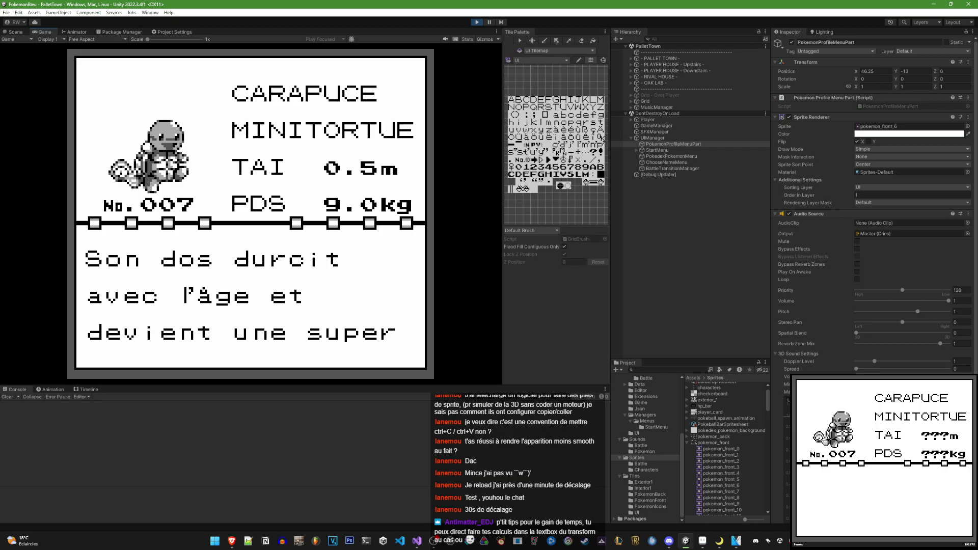
pyautogui.press('space')
pyautogui.press('space')
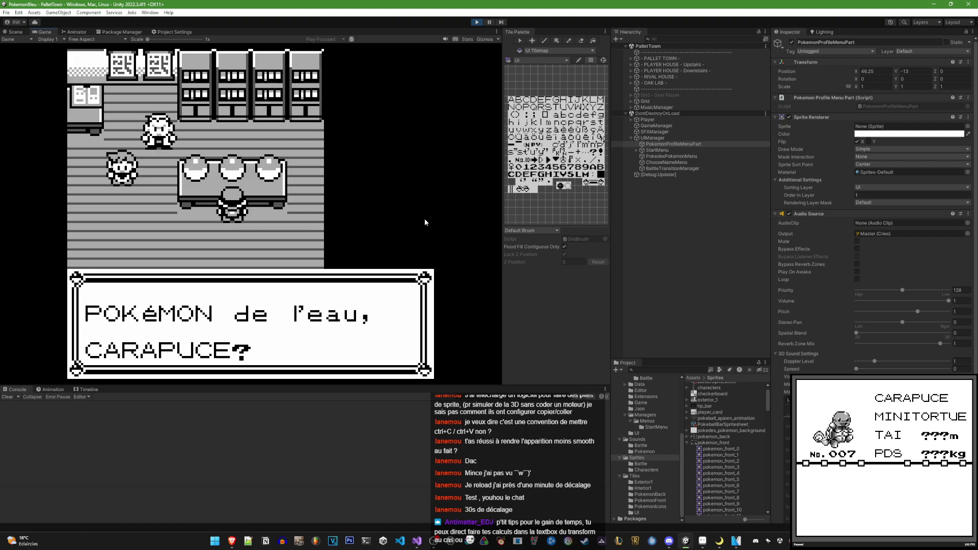
# Accept Carapuce as the starter and answer NON to the nickname question
pyautogui.press('space')
pyautogui.press('space')
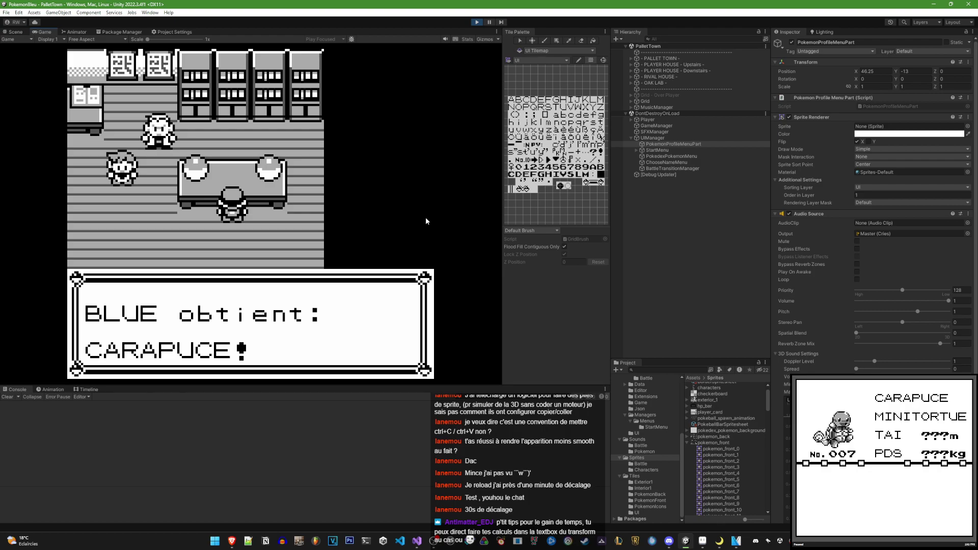
pyautogui.press('space')
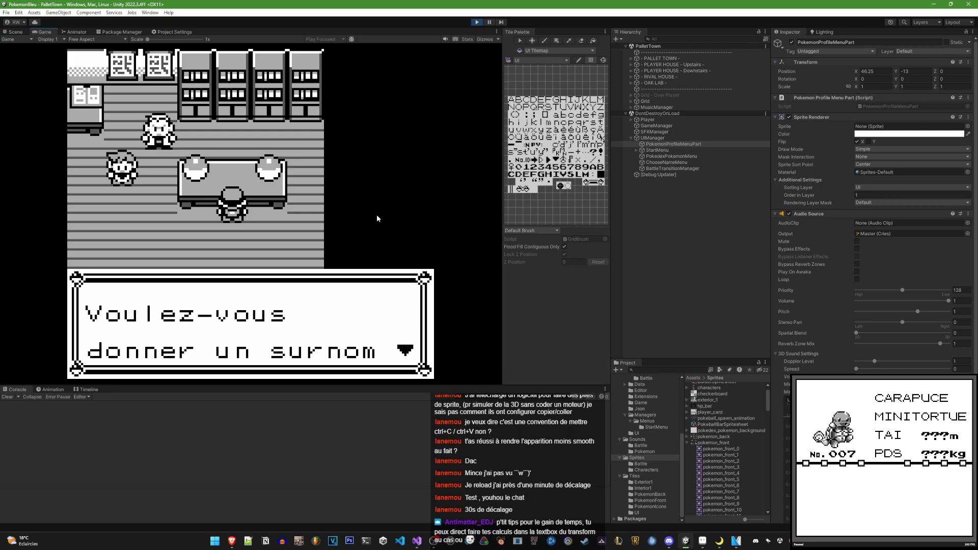
pyautogui.press('space')
pyautogui.press('Down')
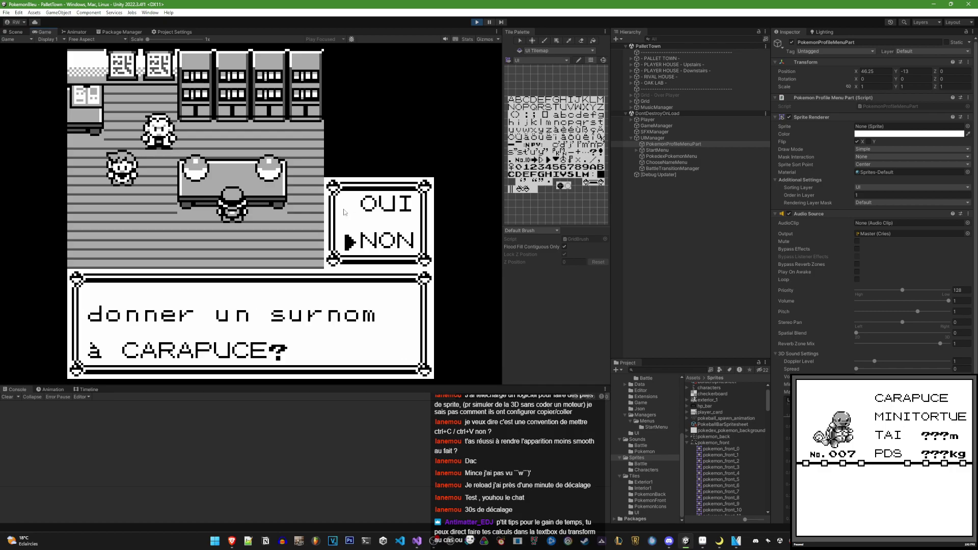
pyautogui.press('Up')
pyautogui.press('Down')
pyautogui.press('Up')
pyautogui.press('Down')
pyautogui.press('Up')
pyautogui.press('Down')
pyautogui.click(402, 206)
pyautogui.press('Up')
pyautogui.press('Down')
pyautogui.press('Up')
pyautogui.press('Down')
pyautogui.press('Up')
pyautogui.press('Return')
# Walk back beside the table while the rival takes Bulbizarre
pyautogui.press('Down')
pyautogui.press('Down')
pyautogui.press('Down')
pyautogui.press('Right')
pyautogui.press('Right')
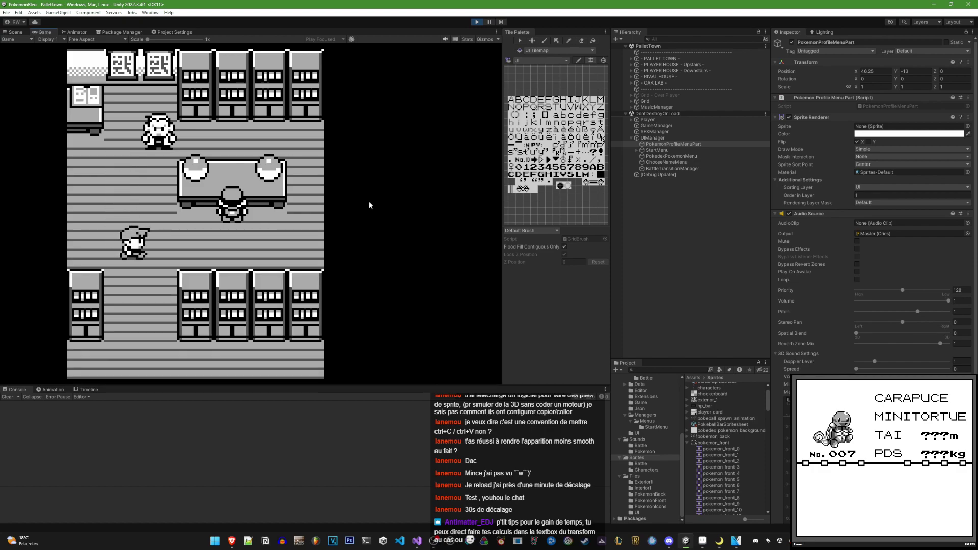
pyautogui.press('Right')
pyautogui.press('Right')
pyautogui.press('Right')
pyautogui.press('Right')
pyautogui.press('Right')
pyautogui.press('Right')
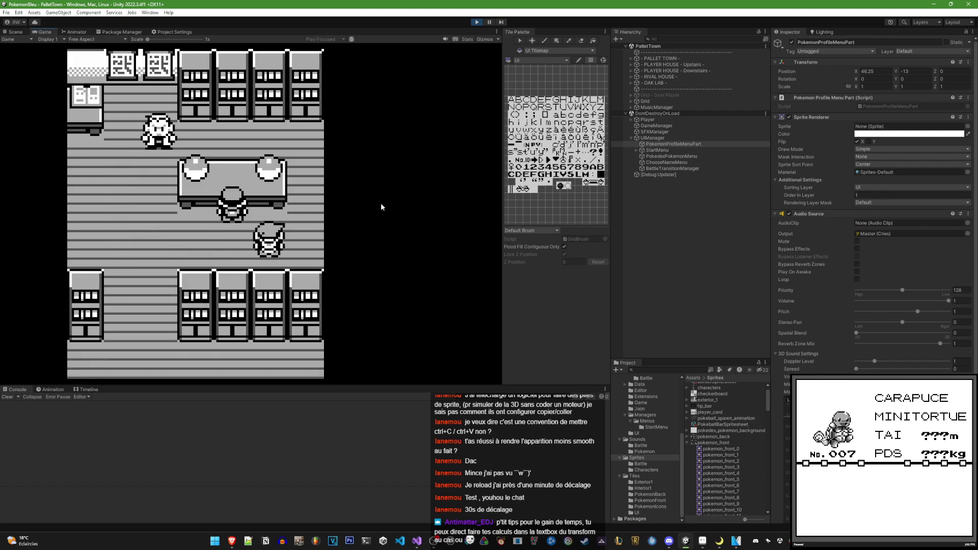
pyautogui.press('Up')
pyautogui.press('Up')
pyautogui.press('Return')
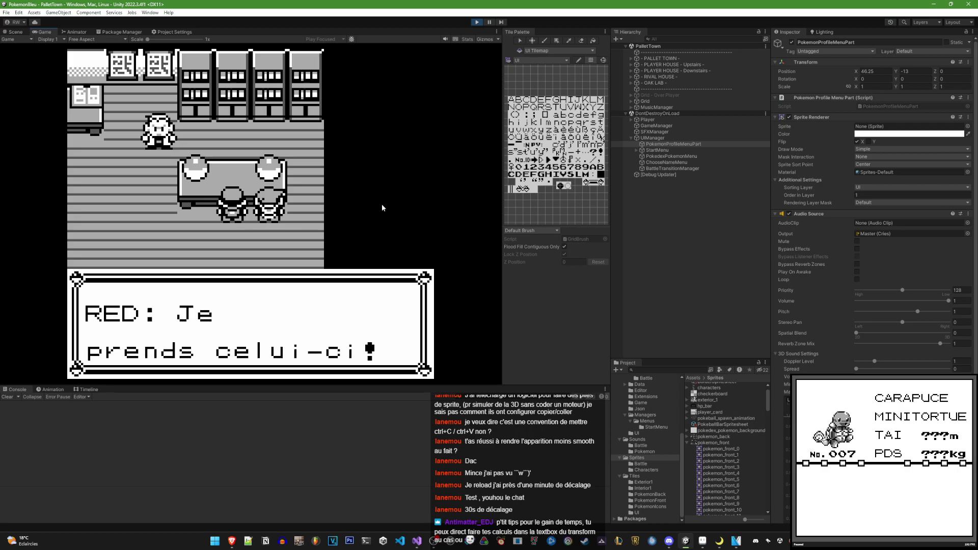
pyautogui.press('Return')
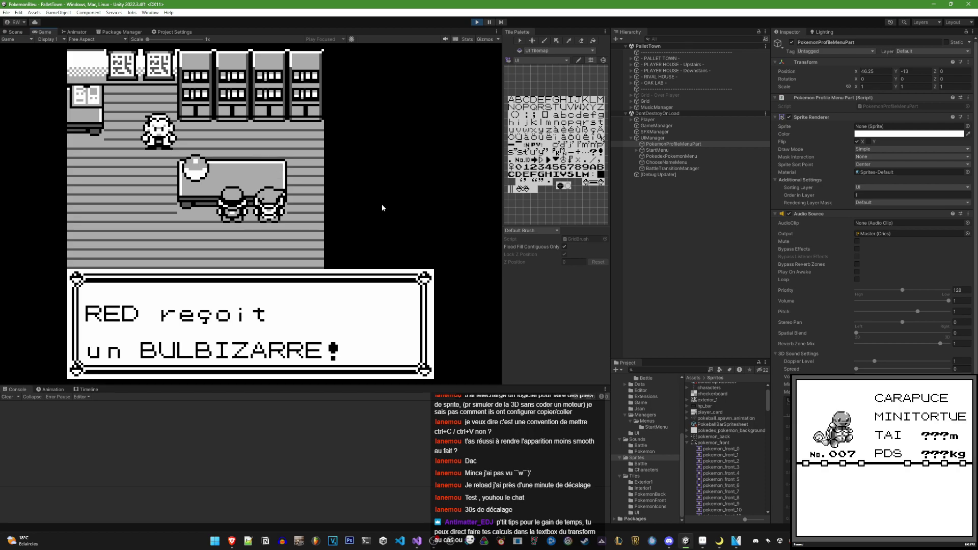
pyautogui.press('Return')
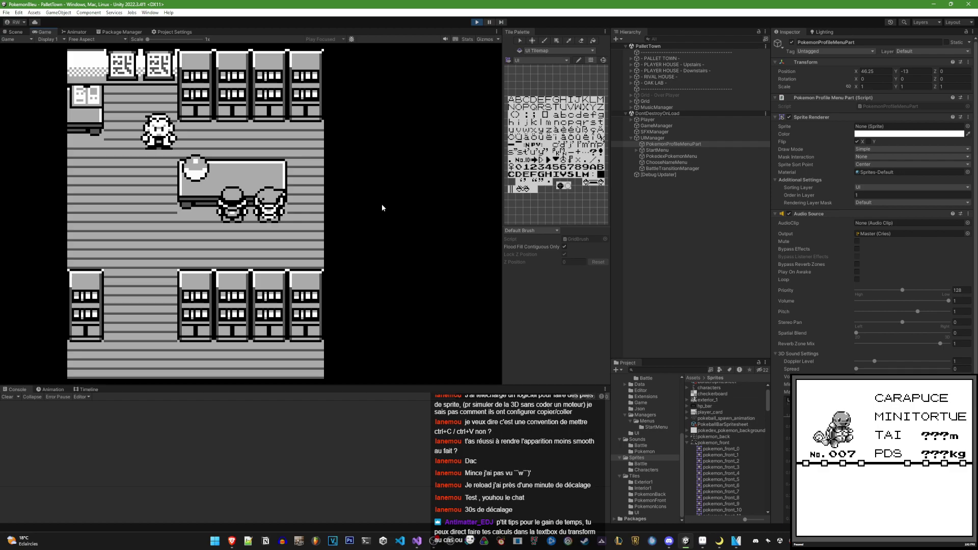
# Walk toward the lab exit and advance through RED's battle challenge
pyautogui.press('Left')
pyautogui.press('Down')
pyautogui.press('Down')
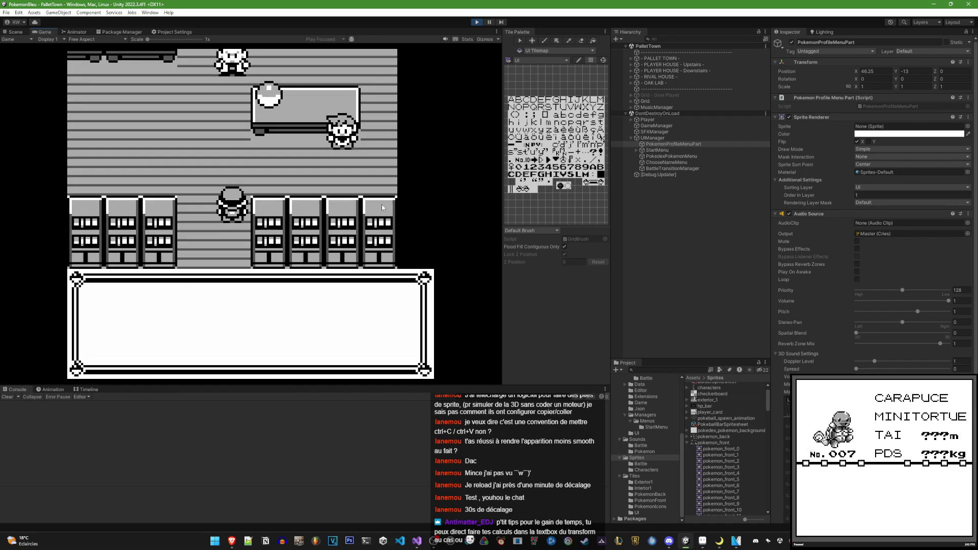
pyautogui.press('Return')
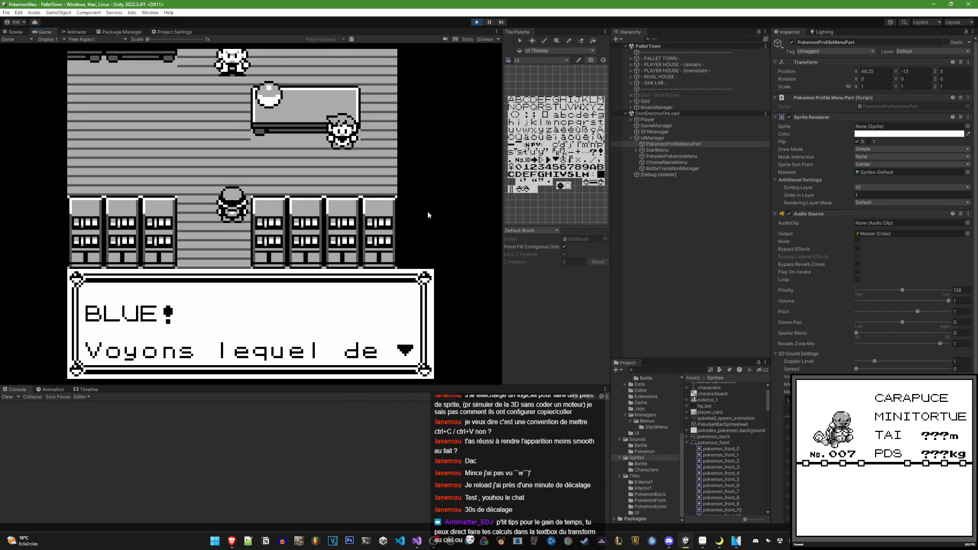
pyautogui.press('Return')
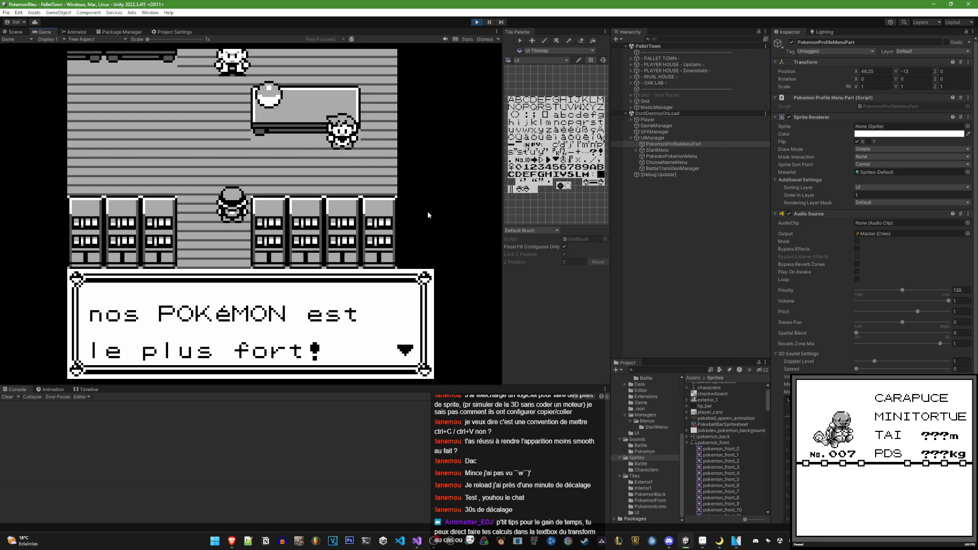
pyautogui.press('Return')
pyautogui.press('Return')
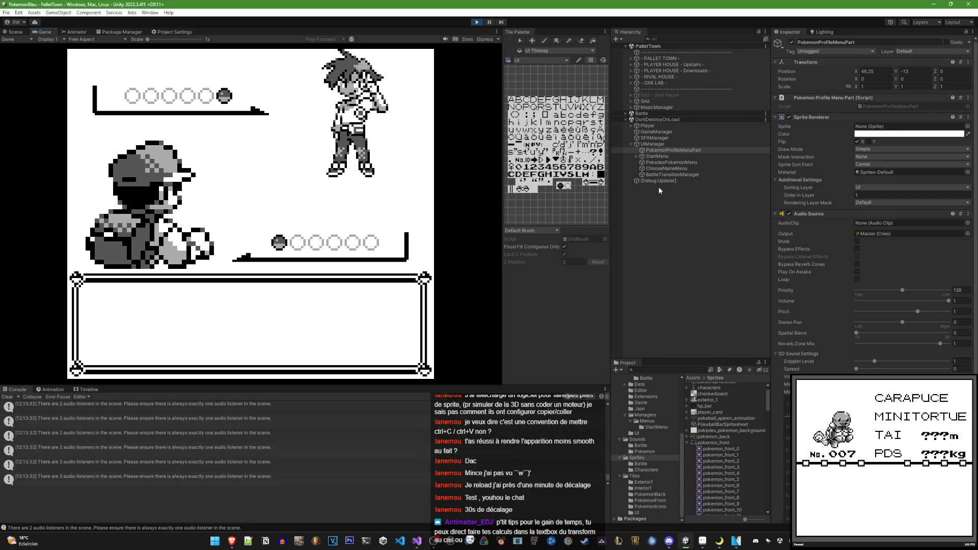
# Expand the Battle object's children, stop the playtest, and clear the console
pyautogui.click(625, 113)
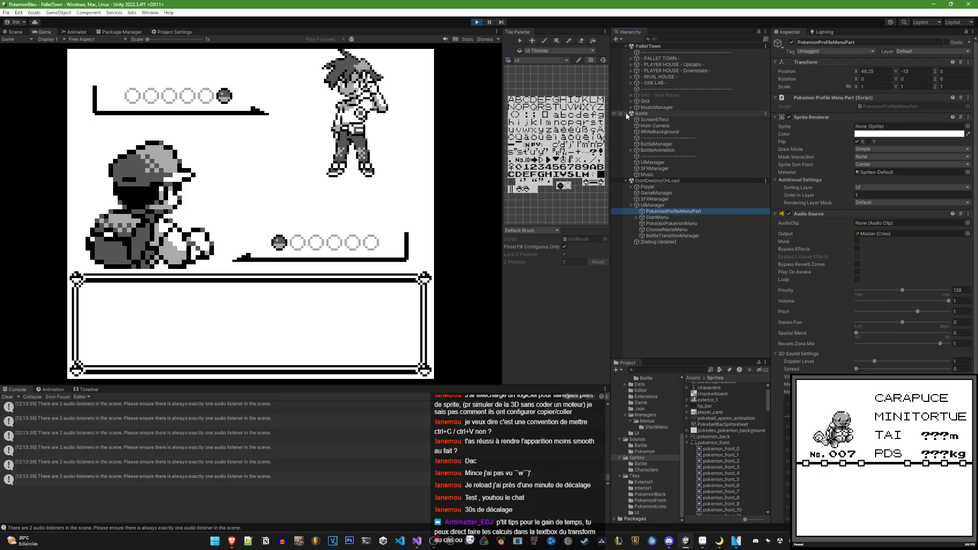
pyautogui.click(317, 218)
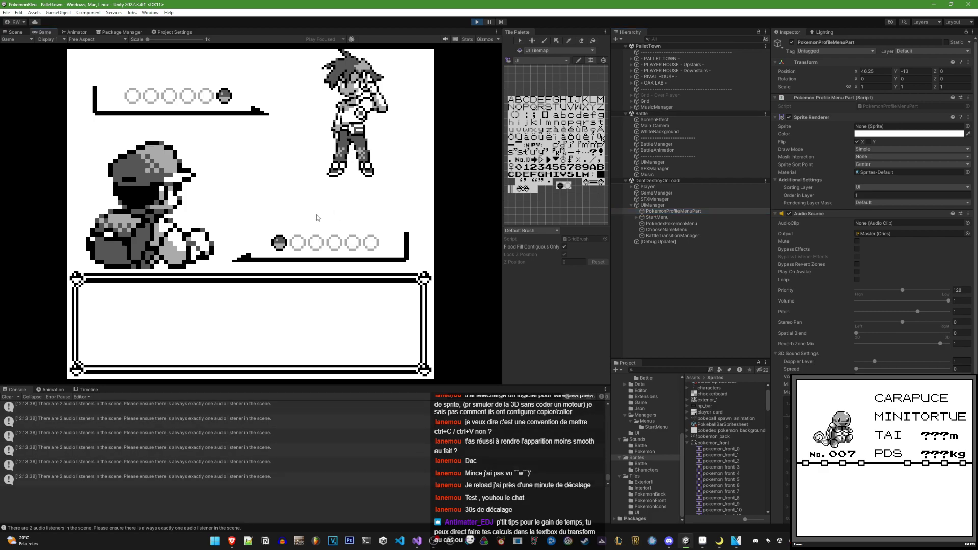
pyautogui.click(475, 22)
pyautogui.click(7, 397)
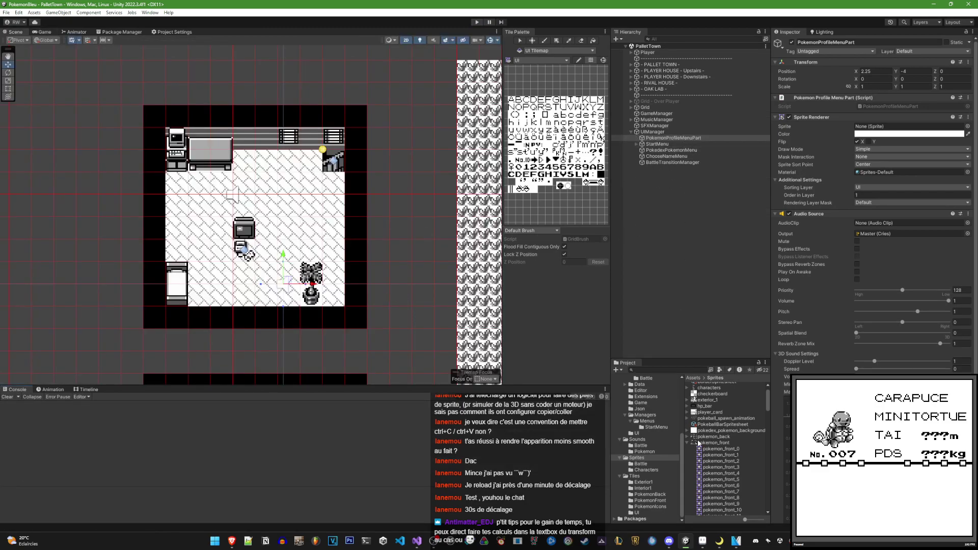
# Zoom and pan the Scene view to frame Pallet Town and all its interior rooms
pyautogui.scroll(2, 701, 442)
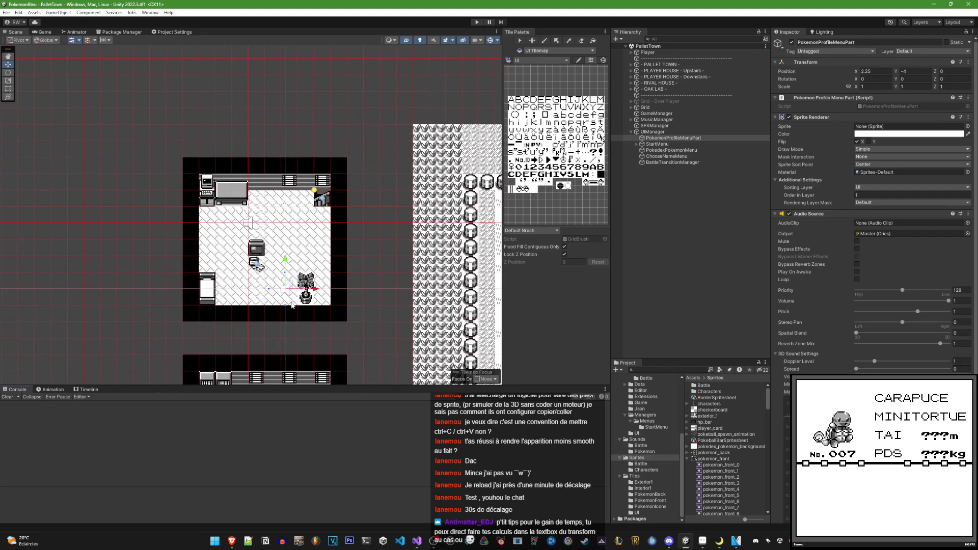
pyautogui.scroll(-5, 302, 287)
pyautogui.moveTo(302, 287); pyautogui.dragTo(130, 207, button='middle')
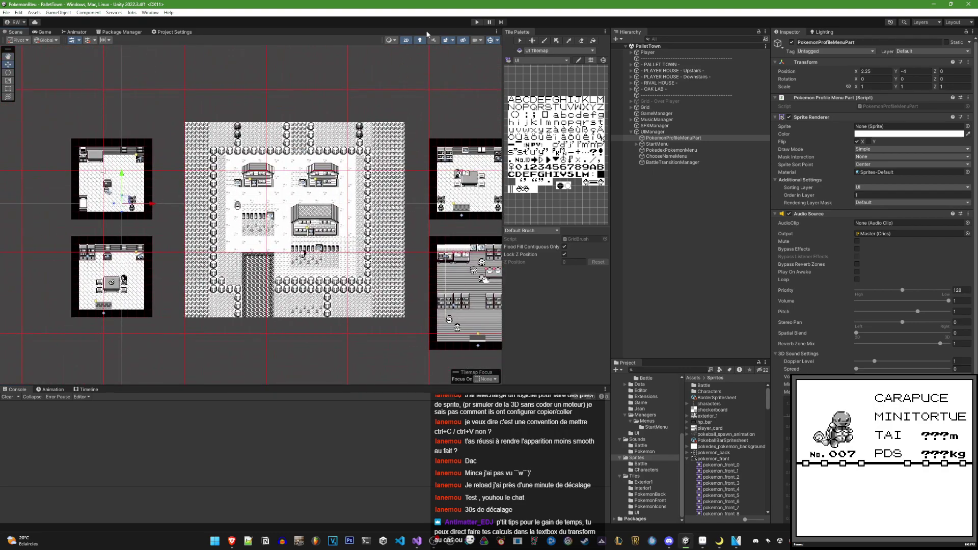
# Start Play, take CARAPUCE as the starter, and decline a nickname
pyautogui.click(476, 23)
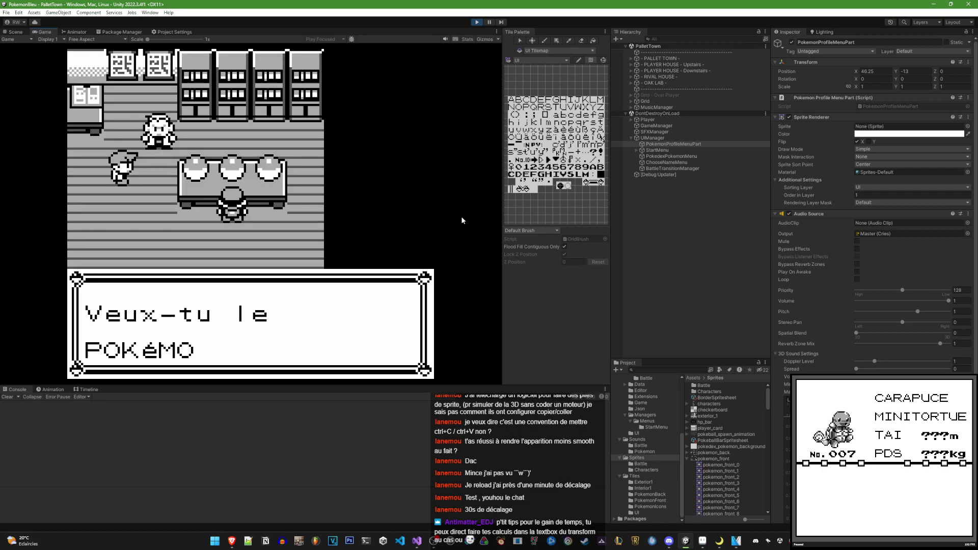
pyautogui.press('Return')
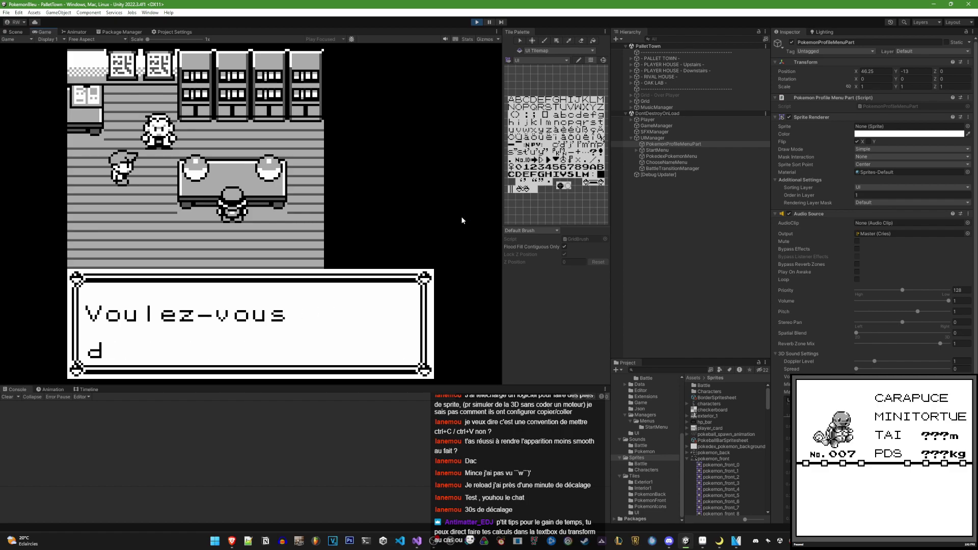
pyautogui.press('Return')
pyautogui.press('Escape')
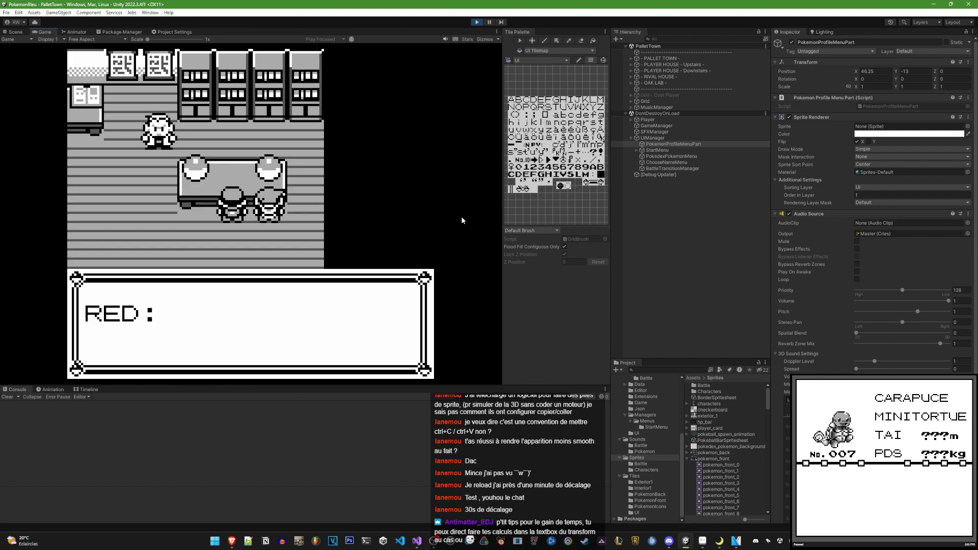
# Advance past the rival's BULBIZARRE pick and walk down to trigger his challenge
pyautogui.press('Return')
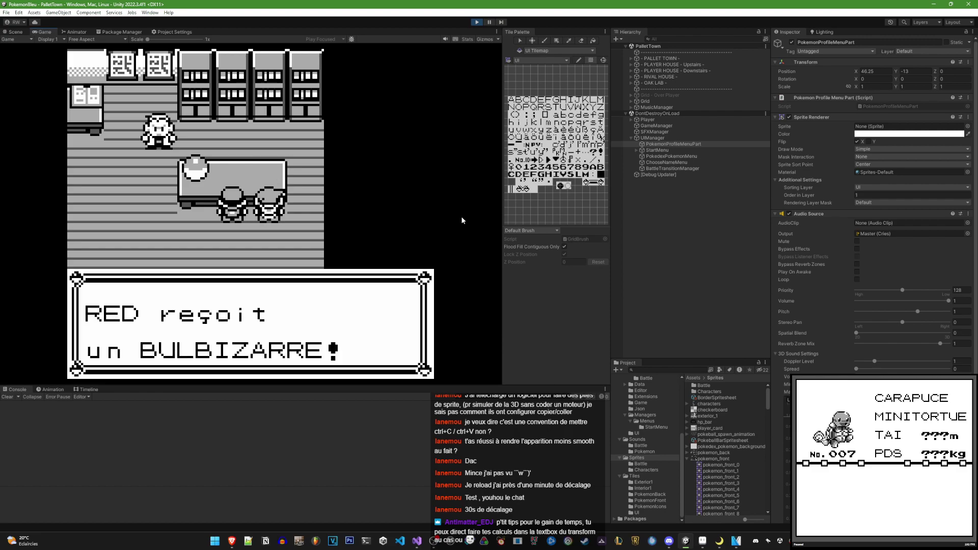
pyautogui.press('Return')
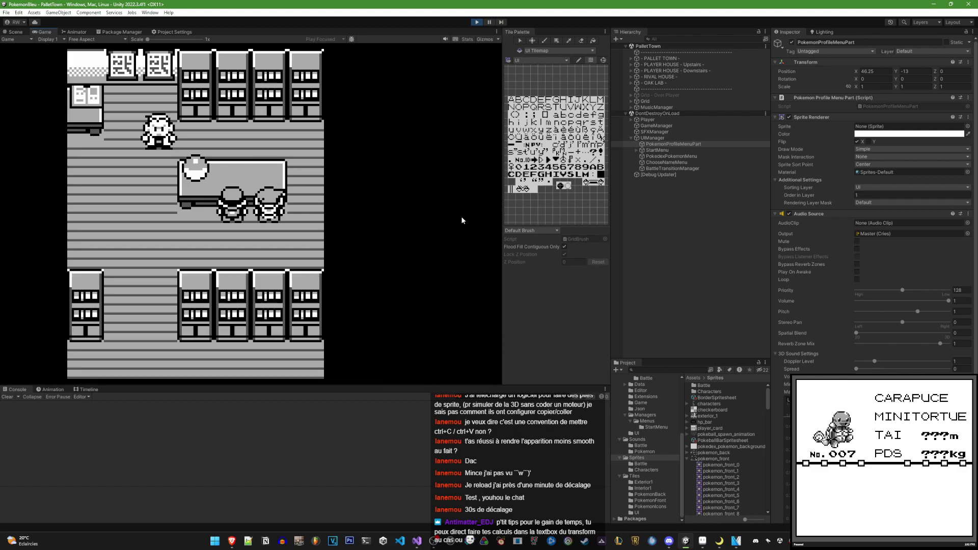
pyautogui.press('Down')
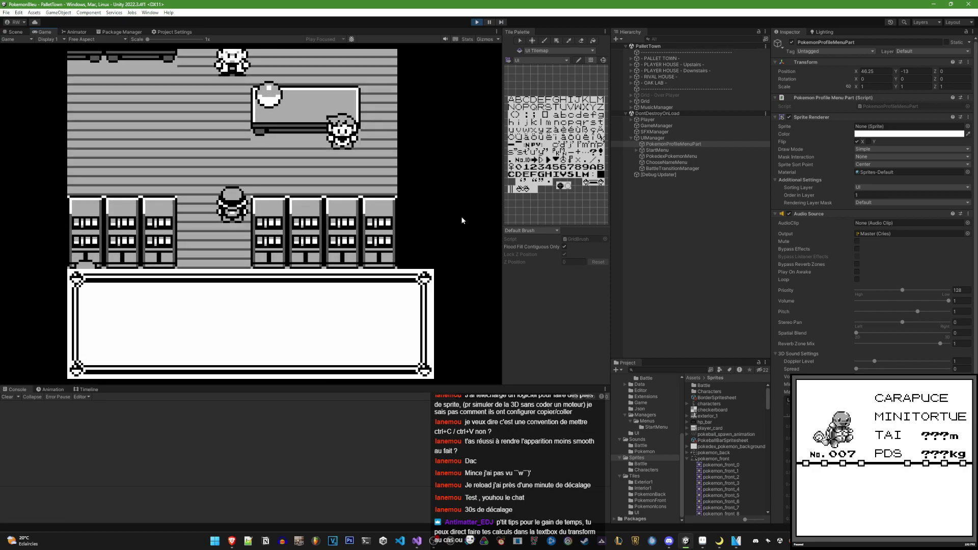
pyautogui.press('Return')
pyautogui.press('Return')
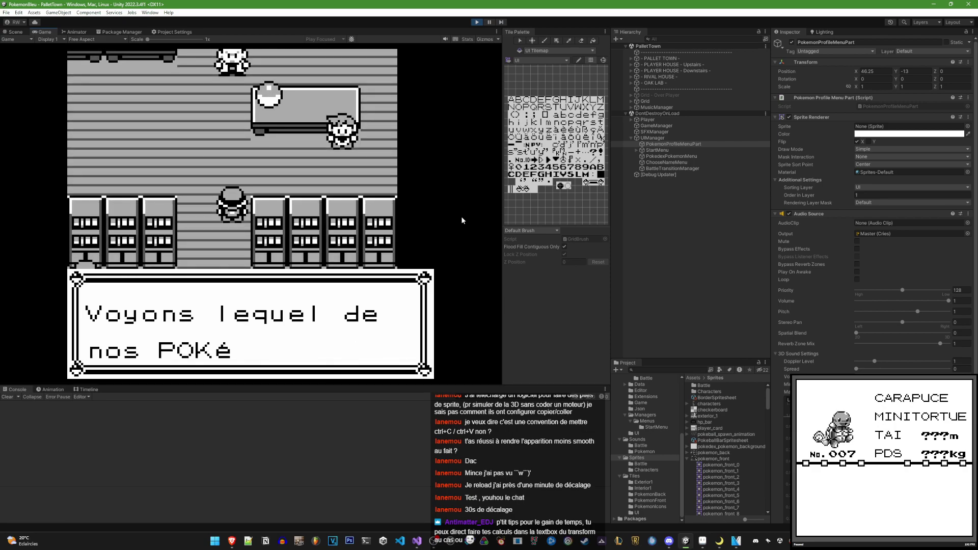
pyautogui.press('Return')
pyautogui.press('Return')
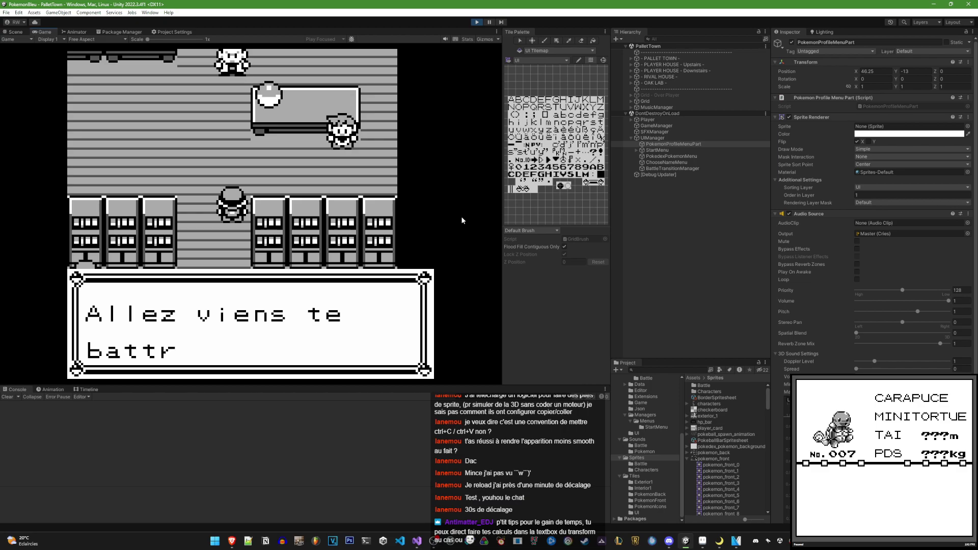
pyautogui.press('Return')
# Switch to the Scene view, zoom on the lab and back out, and pan to frame the town
pyautogui.click(15, 32)
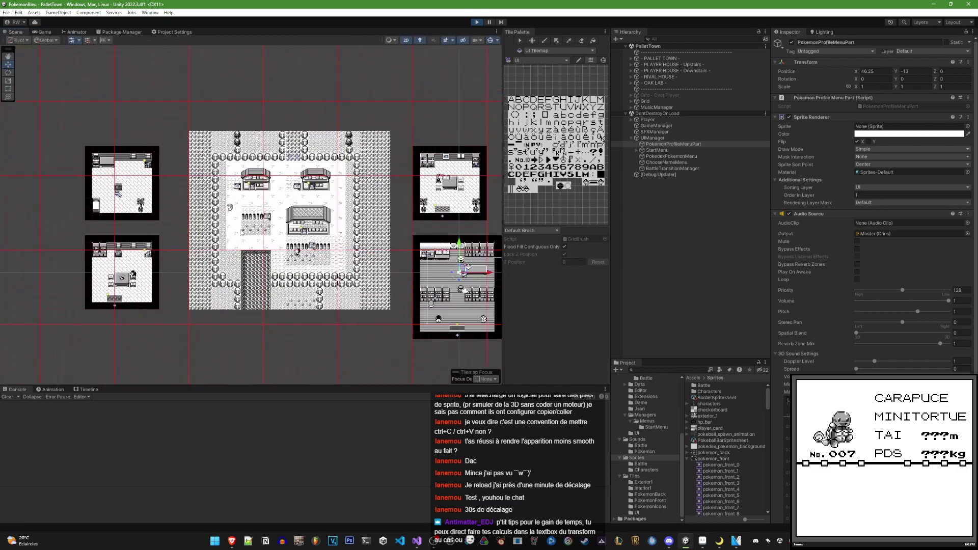
pyautogui.scroll(-2, 210, 236)
pyautogui.scroll(1, 342, 266)
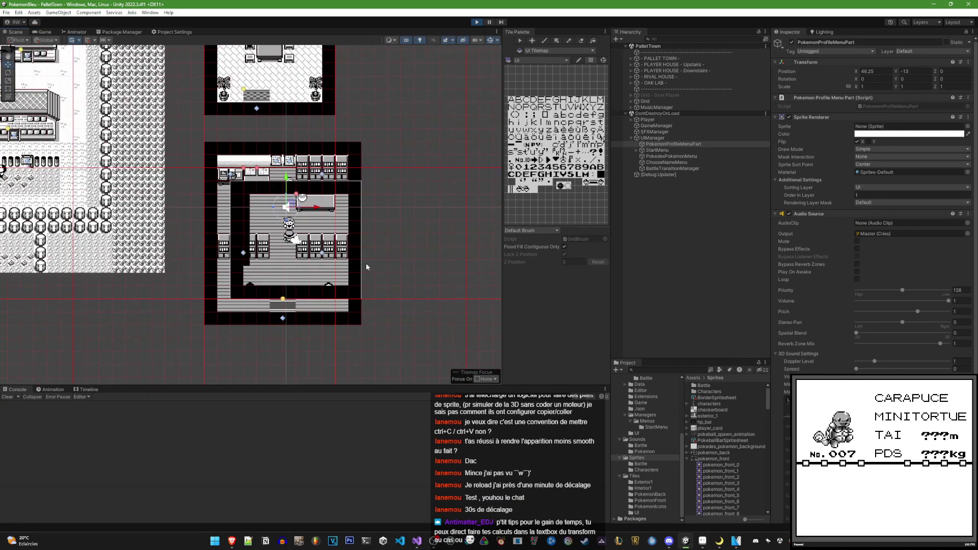
pyautogui.scroll(-1, 384, 216)
pyautogui.scroll(3, 356, 218)
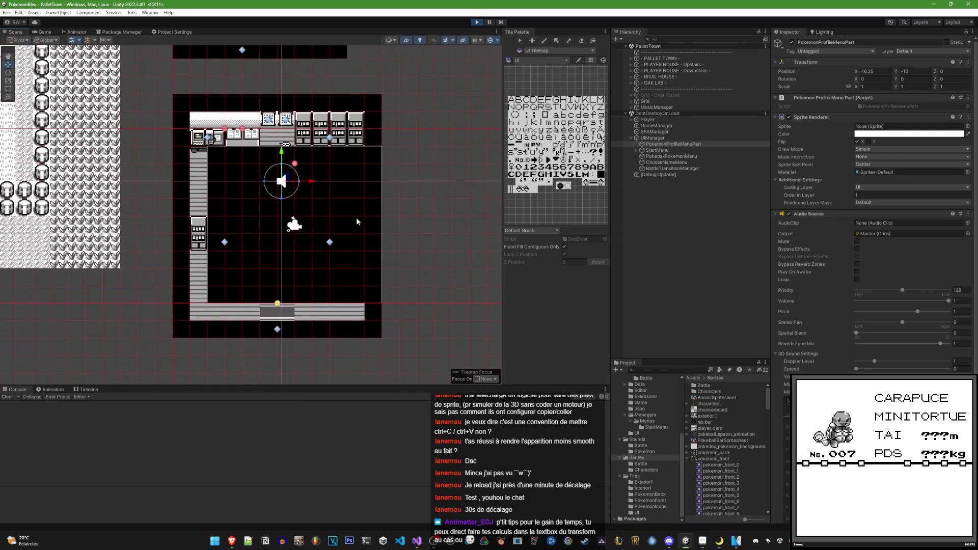
pyautogui.scroll(-1, 356, 218)
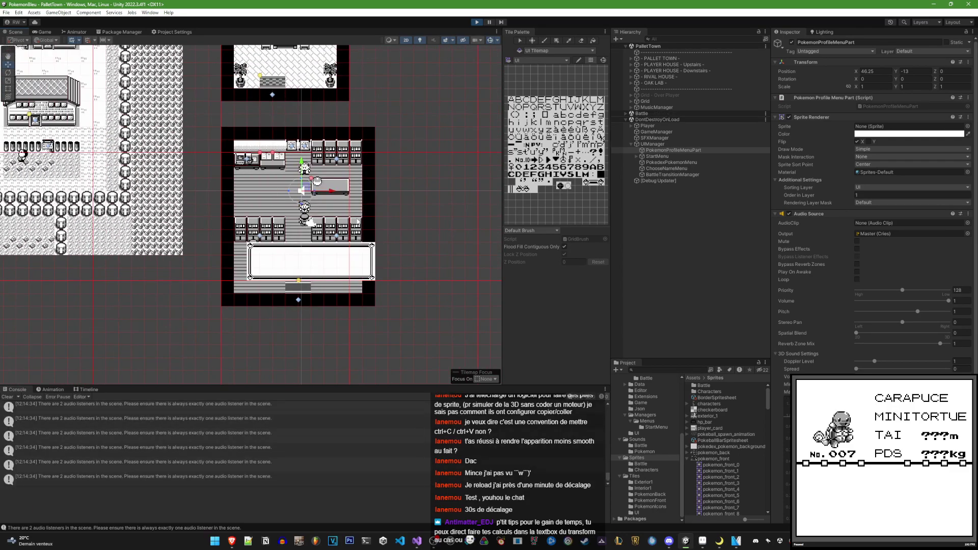
pyautogui.scroll(-1, 377, 203)
pyautogui.scroll(-2, 377, 203)
pyautogui.scroll(-1, 377, 203)
pyautogui.moveTo(370, 219); pyautogui.dragTo(324, 219, button='middle')
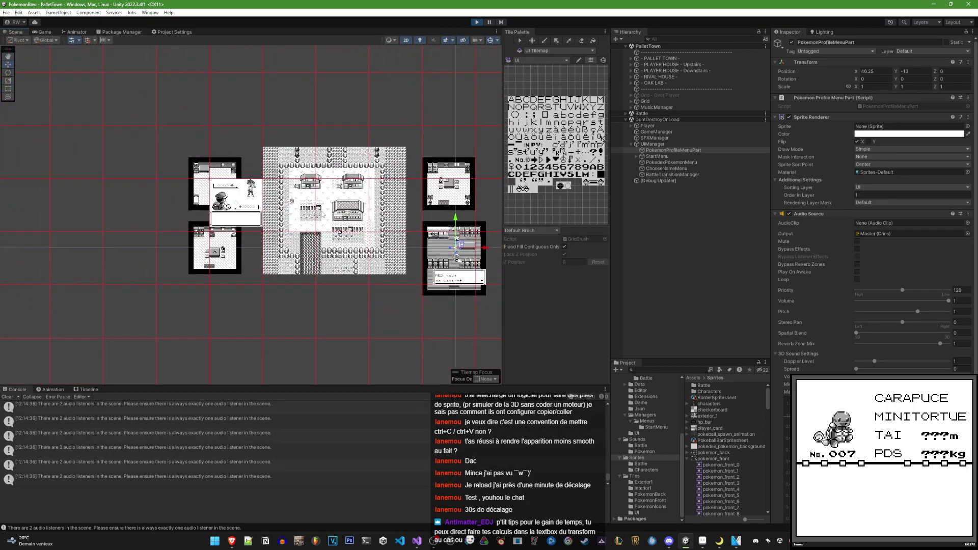
pyautogui.scroll(2, 441, 273)
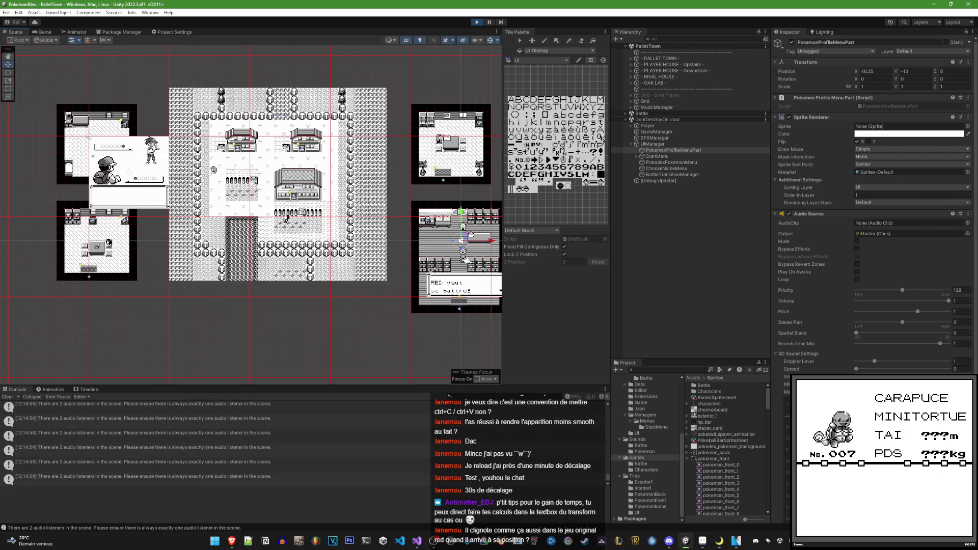
# In the emulator, take CARAPUCE and answer NON to giving it a nickname
pyautogui.click(872, 427)
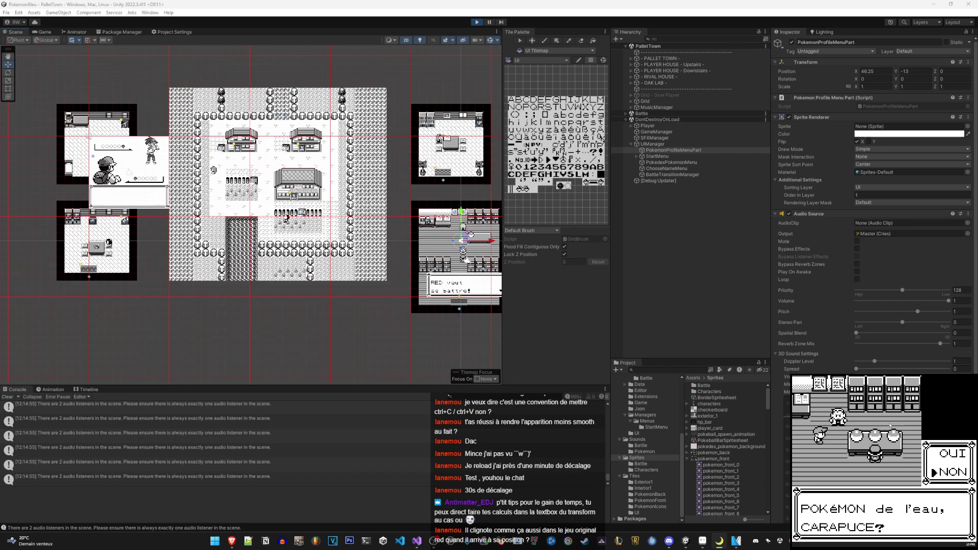
pyautogui.press('Return')
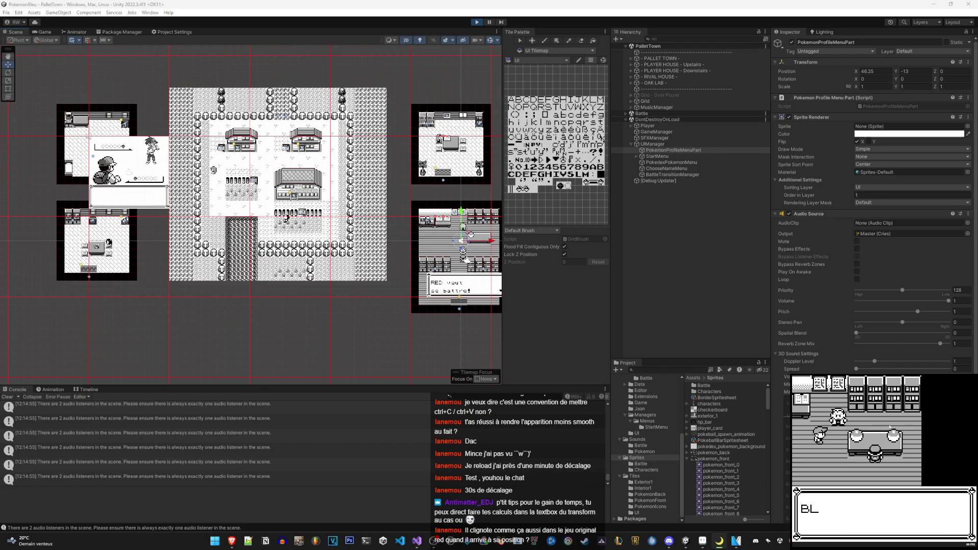
pyautogui.press('Return')
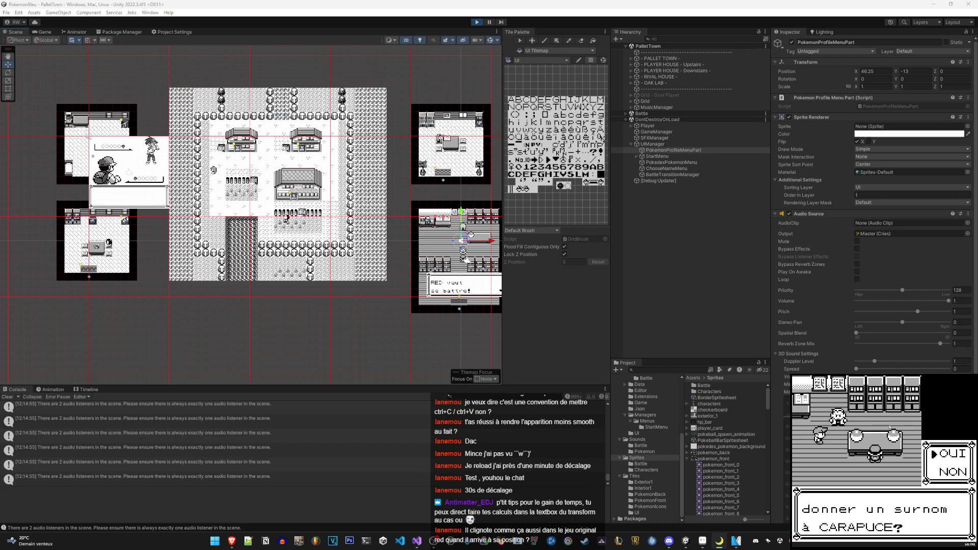
pyautogui.press('Down')
pyautogui.press('Return')
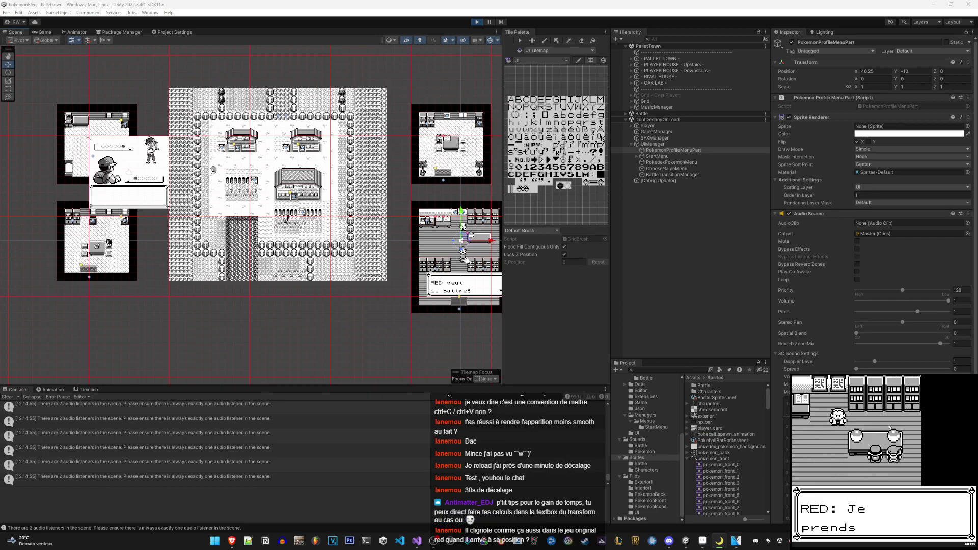
# Walk toward the lab exit, save state to slot 1, and advance the rival's challenge dialogue
pyautogui.press('Return')
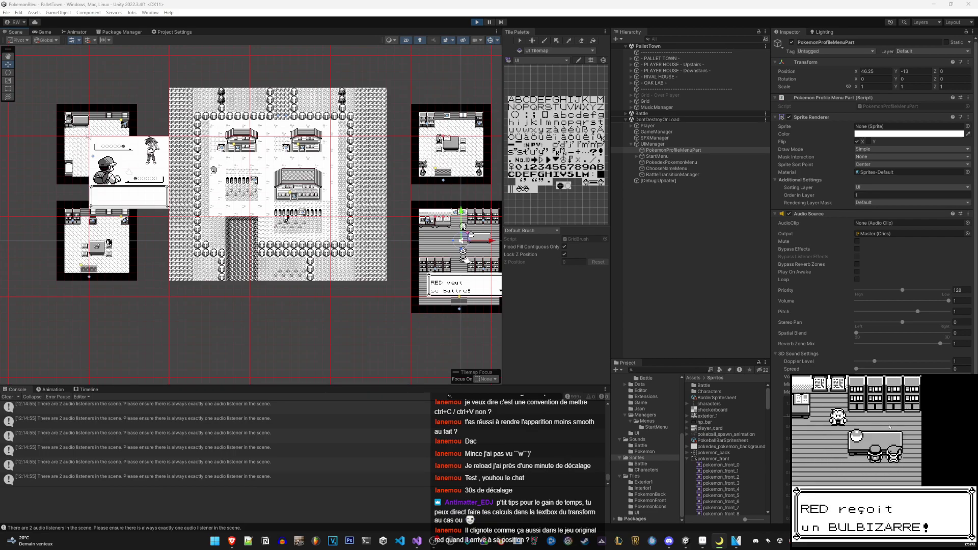
pyautogui.press('Return')
pyautogui.press('Left')
pyautogui.press('Left')
pyautogui.press('Down')
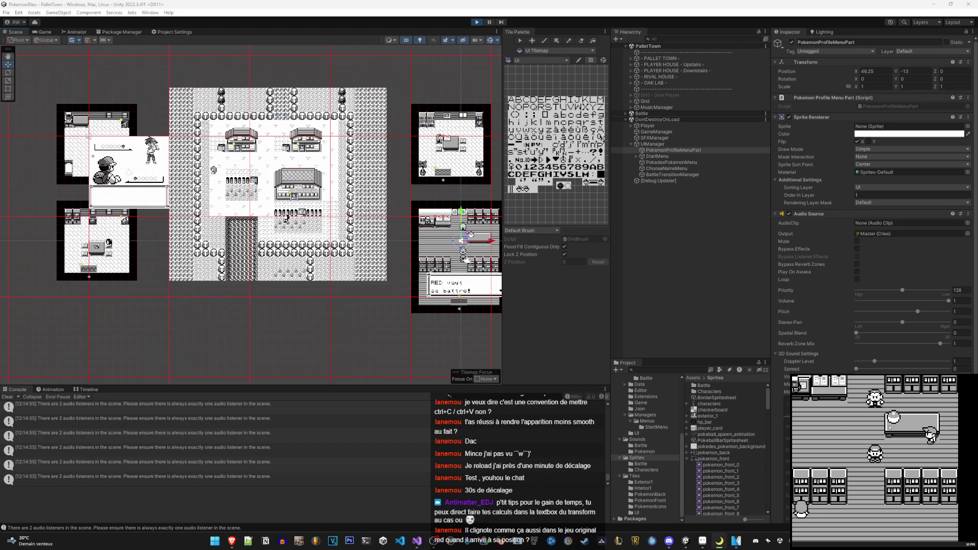
pyautogui.press('Down')
pyautogui.press('F2')
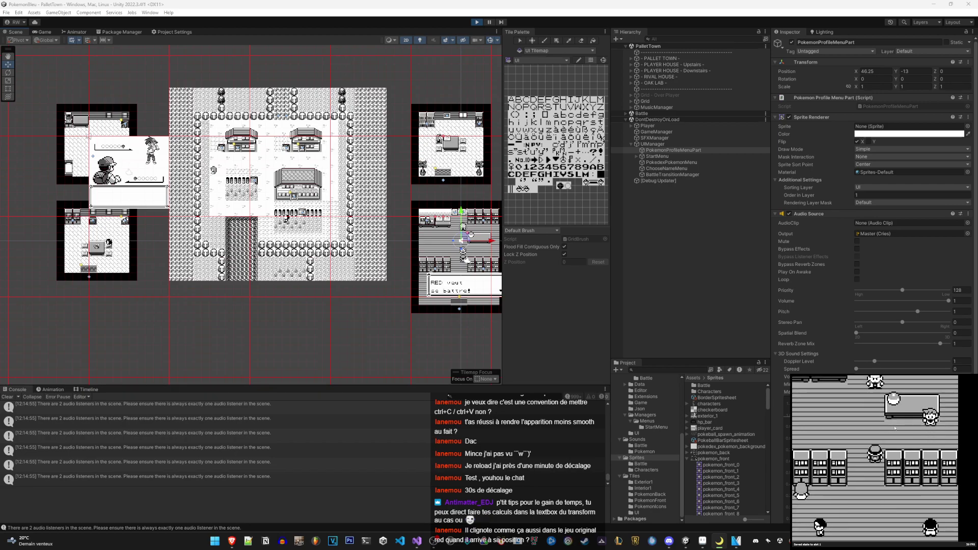
pyautogui.press('Return')
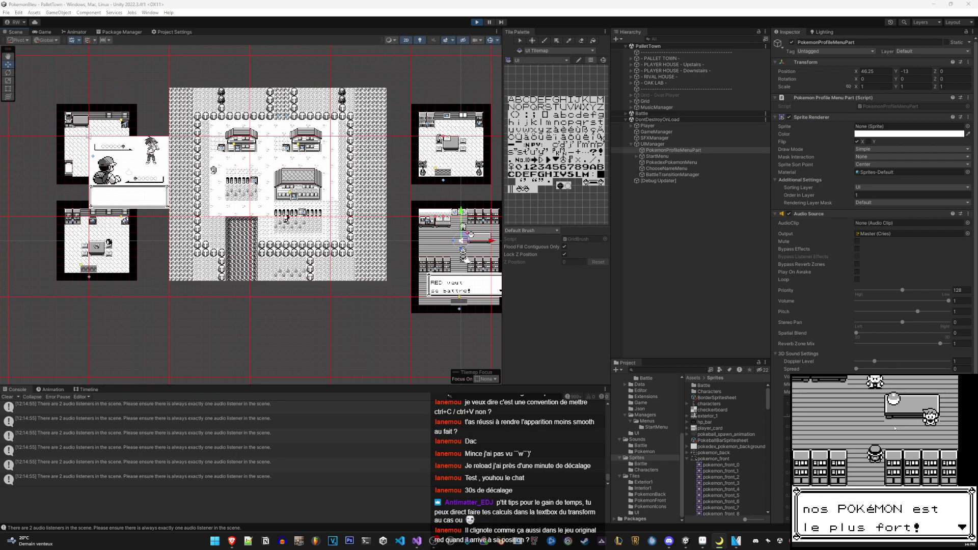
pyautogui.press('Return')
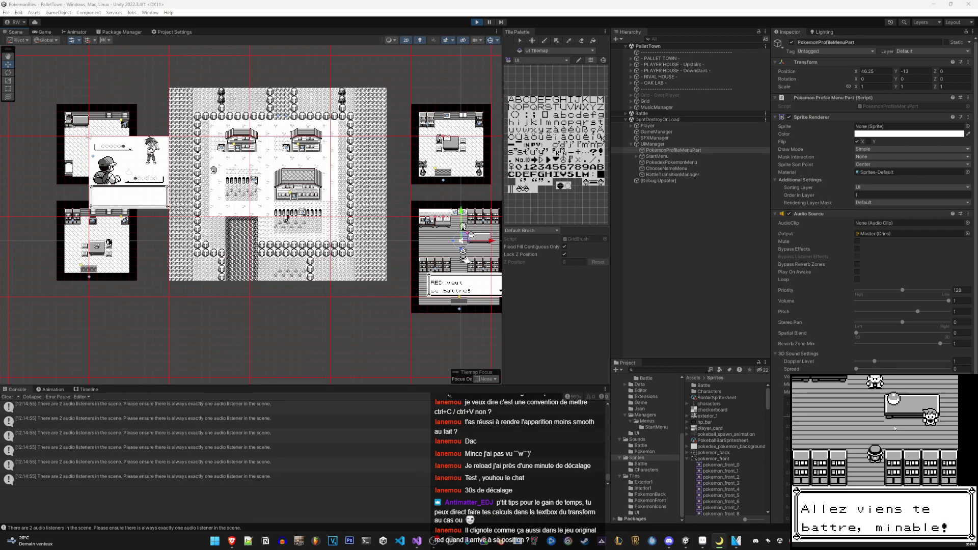
pyautogui.press('Return')
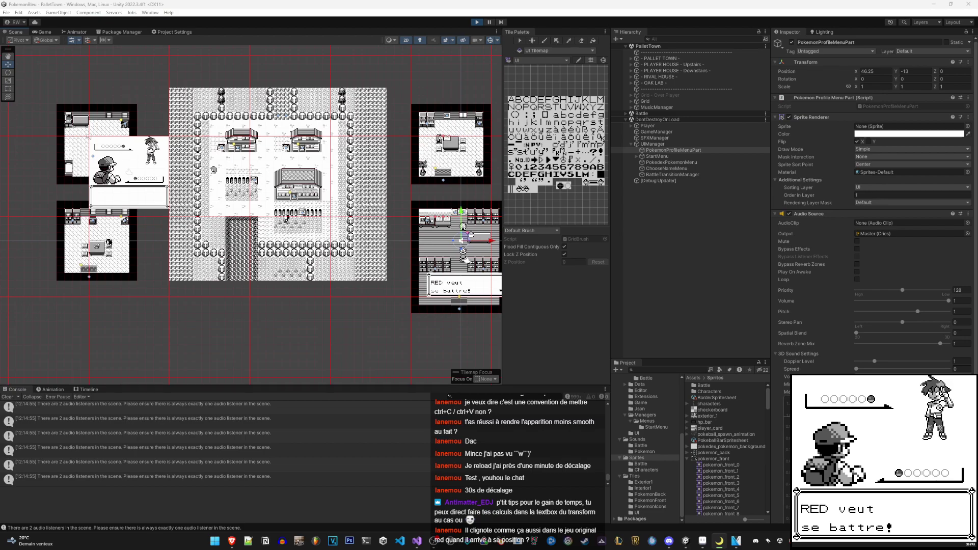
# Move the VEGAS Pro edit cursor to the timeline start at 00:00:00,00, then return to Unity
pyautogui.hotkey('alt', 'Tab')
pyautogui.scroll(5, 242, 440)
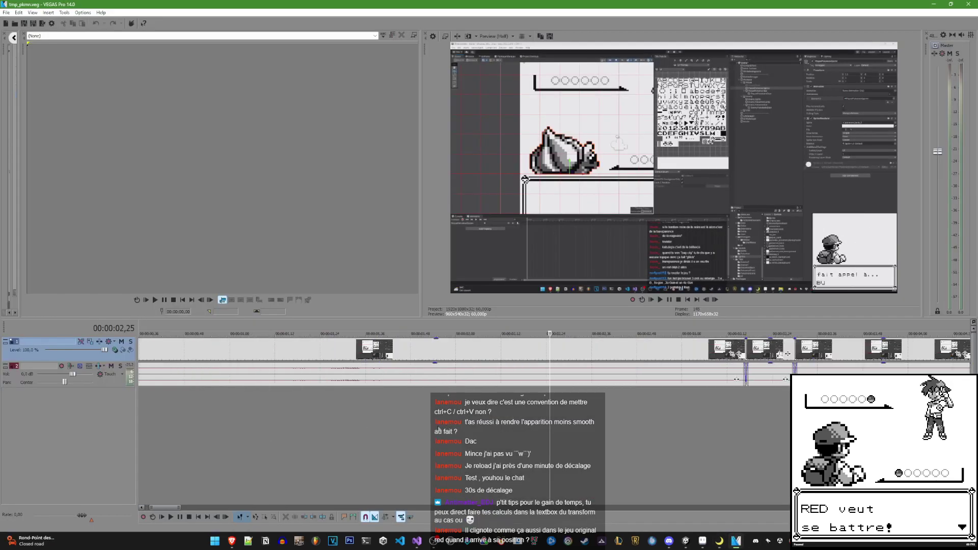
pyautogui.click(363, 430)
pyautogui.scroll(-5, 285, 430)
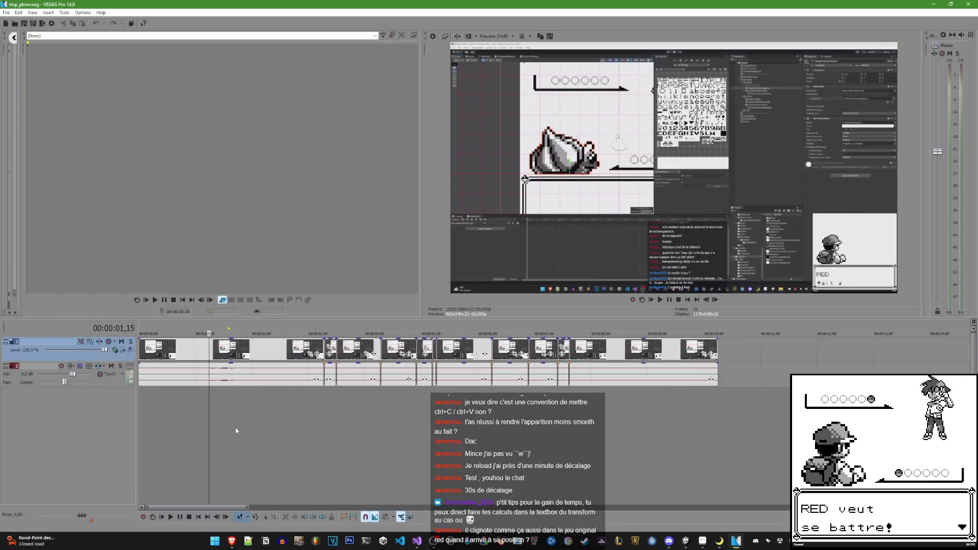
pyautogui.click(148, 427)
pyautogui.click(139, 427)
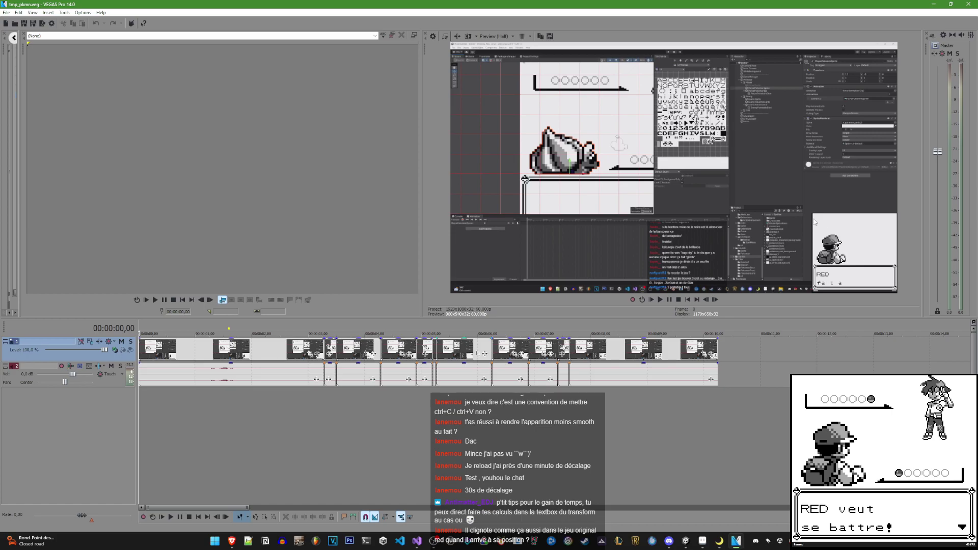
pyautogui.click(685, 541)
pyautogui.scroll(-2, 376, 302)
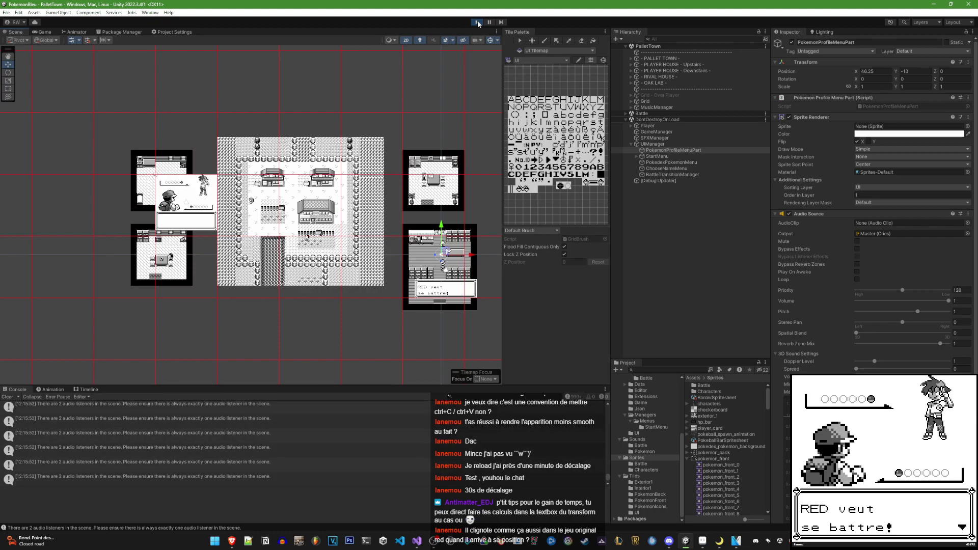
# Stop the playtest, clear the Console's audio-listener warnings, and open the Battle scene from Assets/Scenes
pyautogui.click(477, 23)
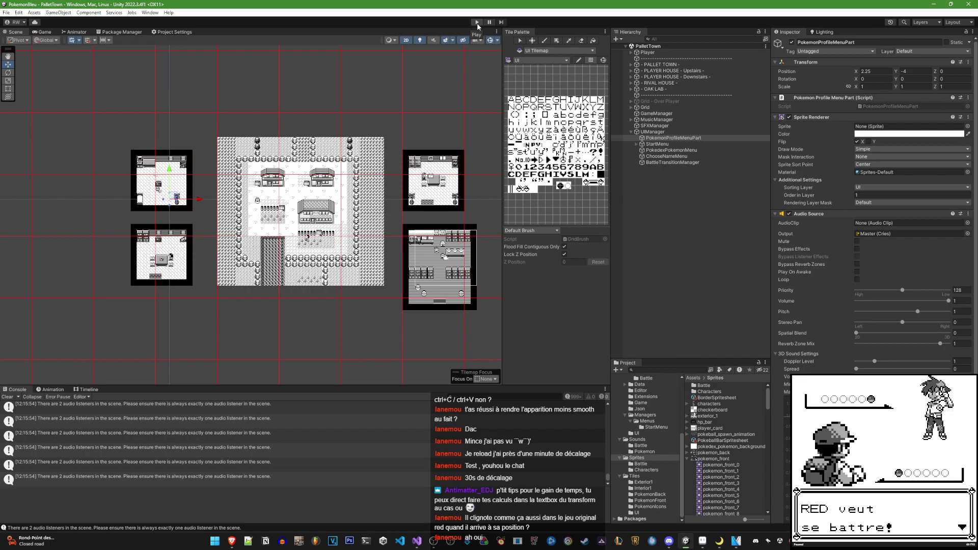
pyautogui.click(7, 397)
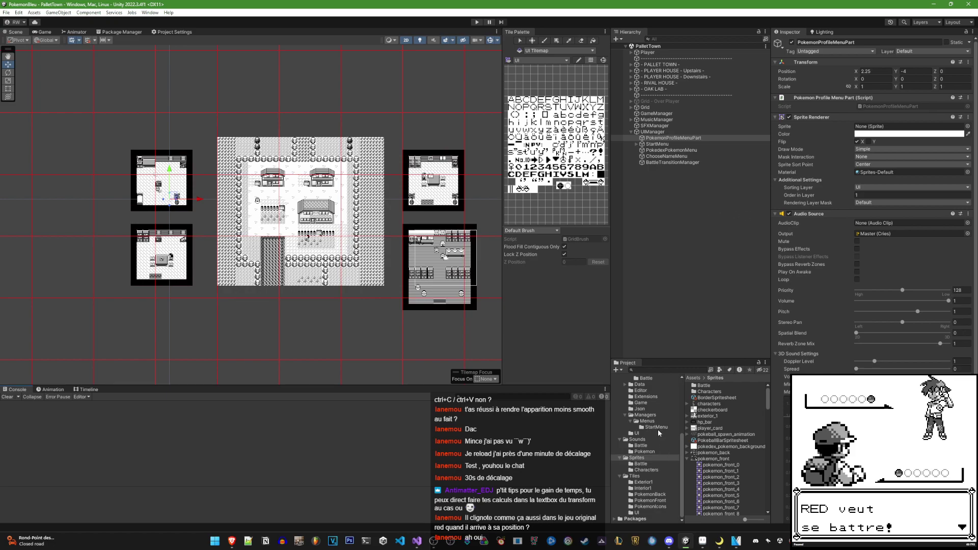
pyautogui.click(647, 446)
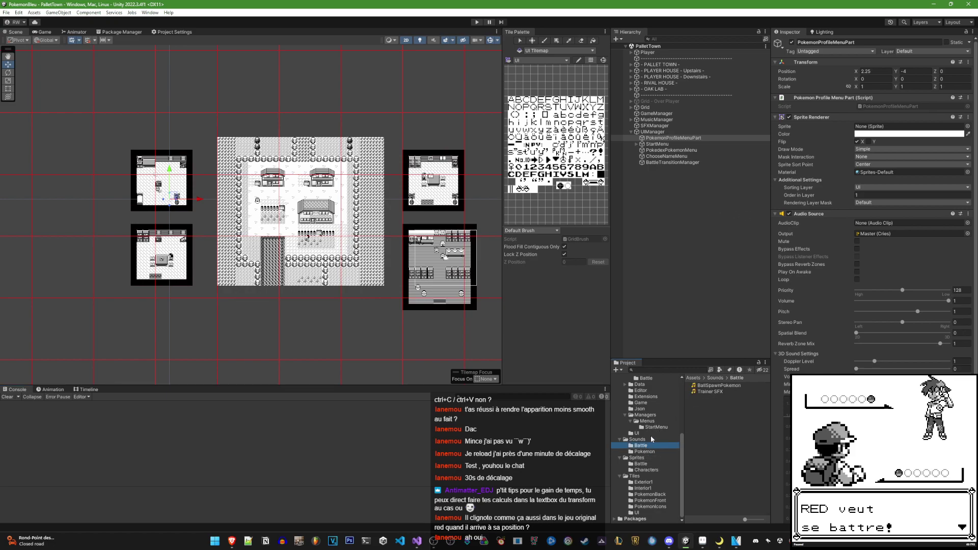
pyautogui.scroll(3, 648, 458)
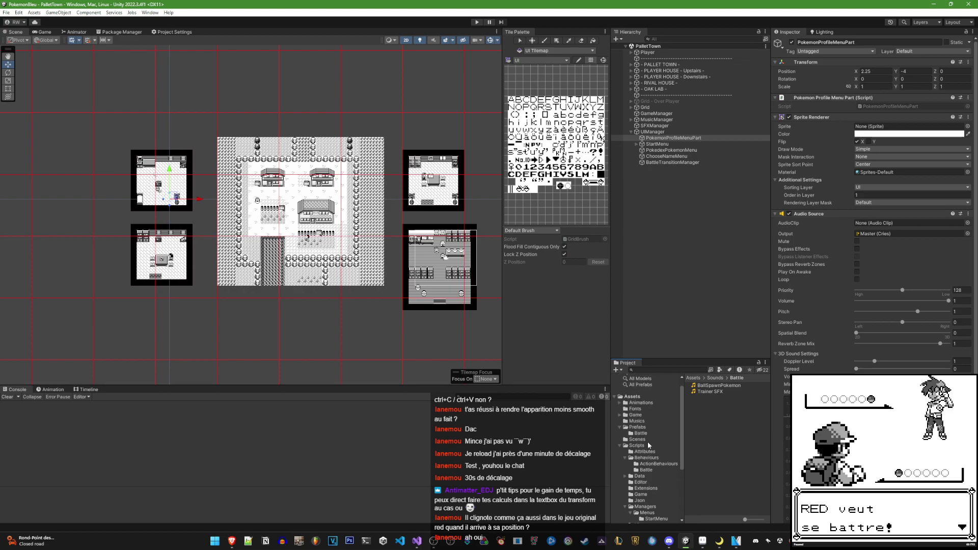
pyautogui.click(638, 439)
pyautogui.doubleClick(704, 385)
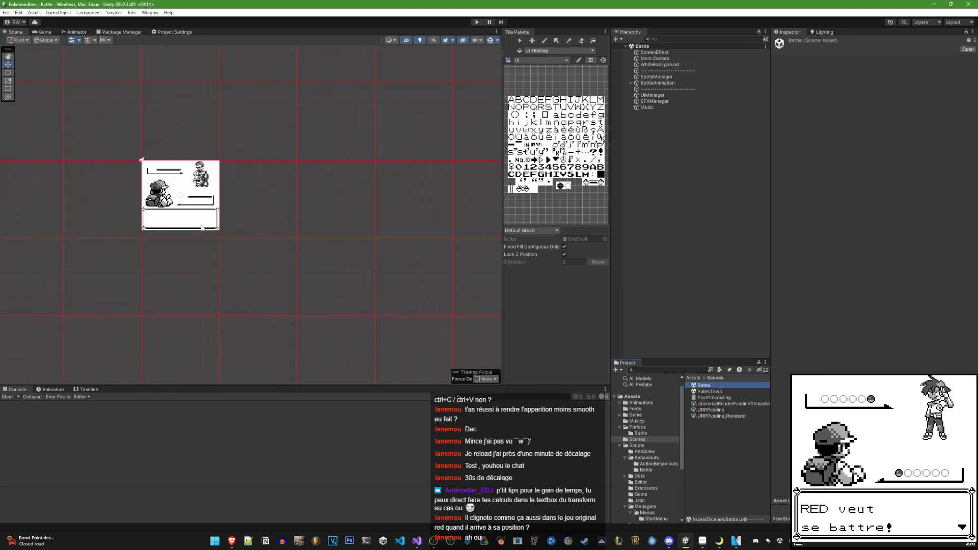
# Check the Battle scene's Main Camera, then delete the DeleteAudioListener script from Assets
pyautogui.scroll(3, 202, 228)
pyautogui.click(655, 58)
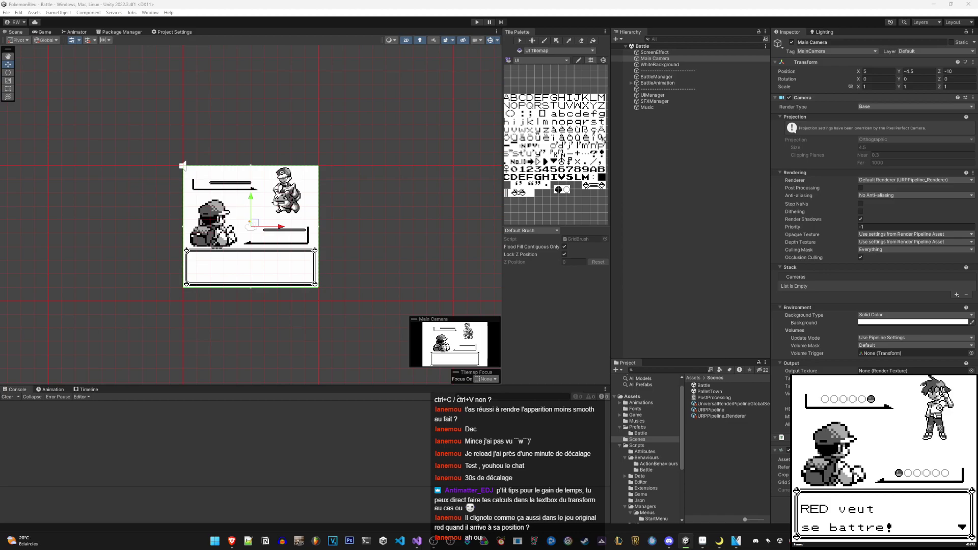
pyautogui.hotkey('alt', 'Tab')
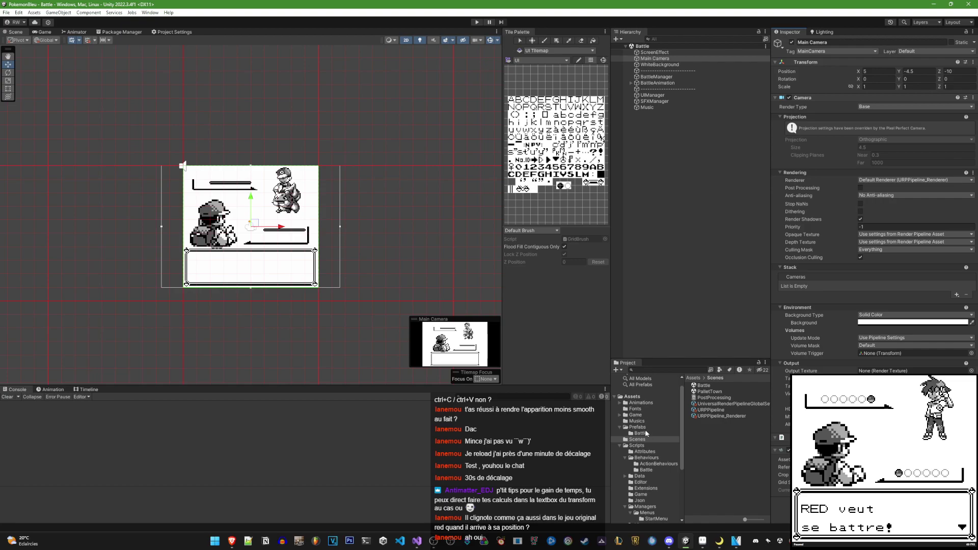
pyautogui.scroll(-5, 649, 479)
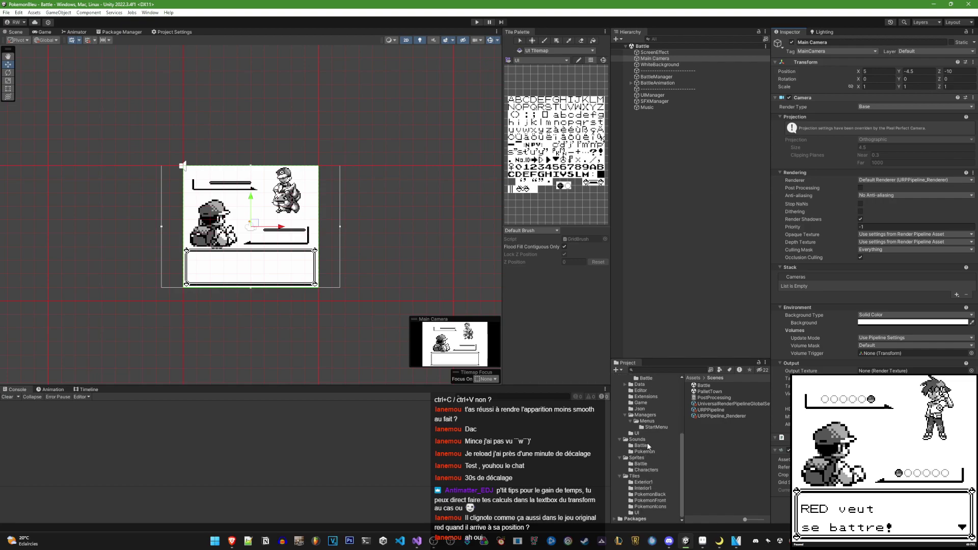
pyautogui.scroll(3, 650, 434)
pyautogui.click(637, 400)
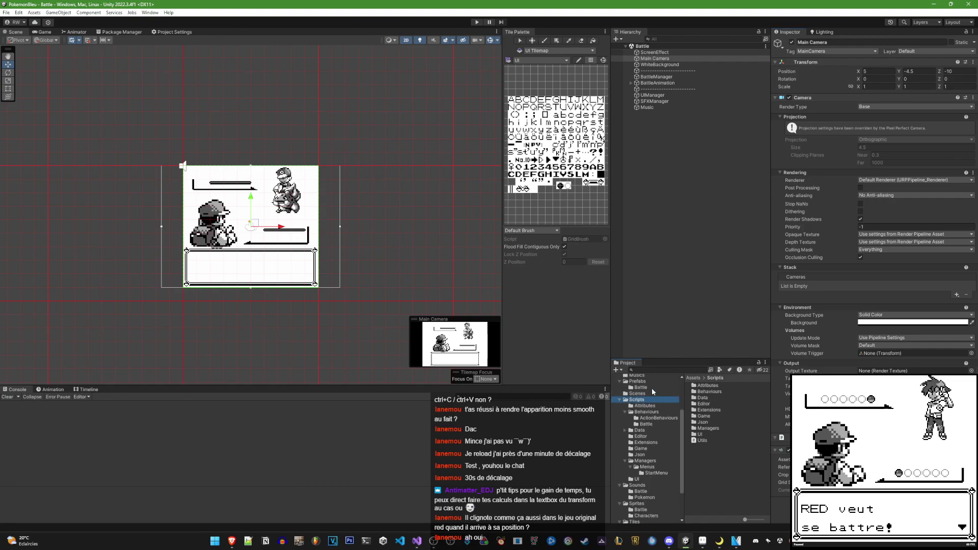
pyautogui.scroll(4, 647, 433)
pyautogui.click(633, 407)
pyautogui.click(711, 447)
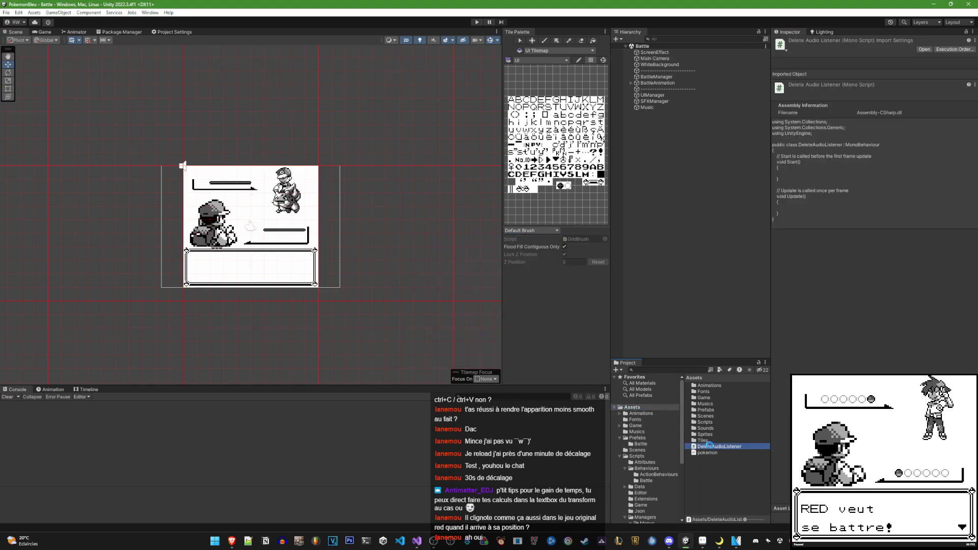
pyautogui.press('Delete')
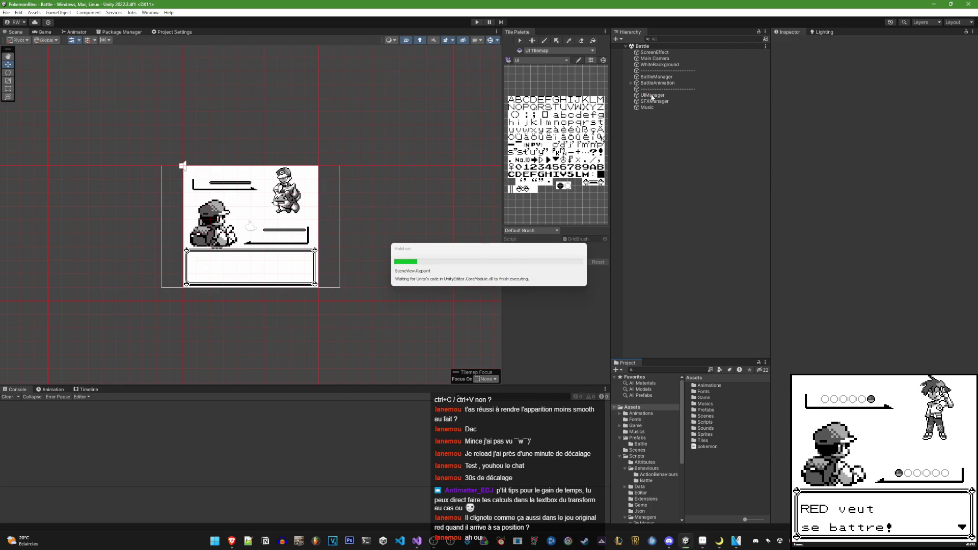
# Open the UIManager object's script in Visual Studio
pyautogui.click(652, 96)
pyautogui.doubleClick(855, 127)
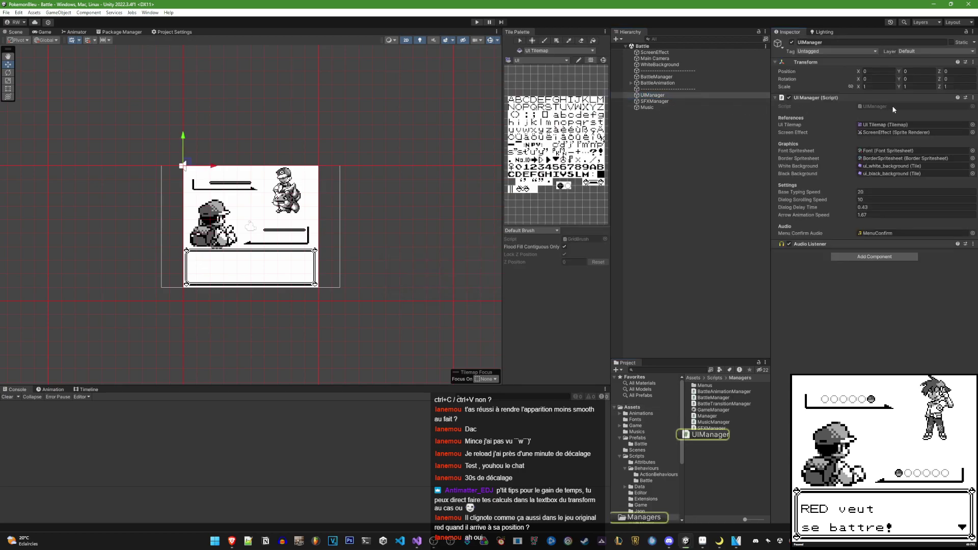
pyautogui.scroll(8, 593, 137)
pyautogui.scroll(8, 509, 143)
# Review Manager.cs Awake's line 23 duplicate-instance check and else Destroy(this) branch, then return to Unity
pyautogui.scroll(8, 433, 148)
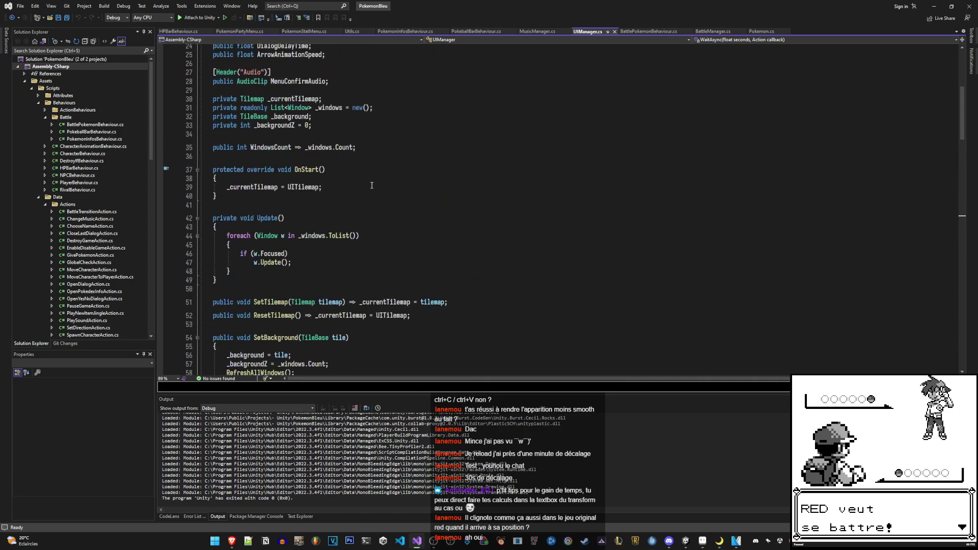
pyautogui.scroll(7, 368, 151)
pyautogui.scroll(1, 368, 151)
pyautogui.keyDown('ctrl'); pyautogui.click(301, 125); pyautogui.keyUp('ctrl')
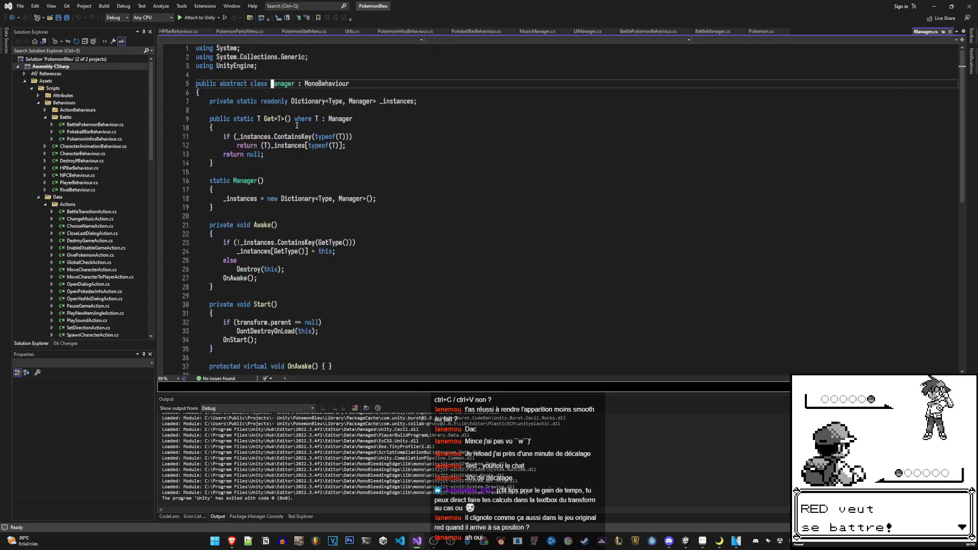
pyautogui.scroll(-4, 258, 186)
pyautogui.moveTo(197, 134); pyautogui.dragTo(258, 198)
pyautogui.click(343, 180)
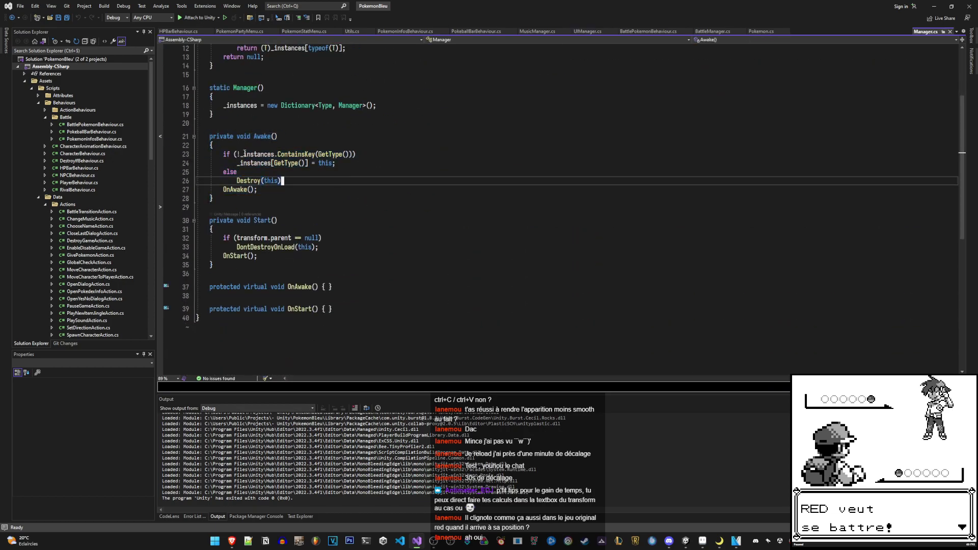
pyautogui.write(';')
pyautogui.moveTo(223, 154); pyautogui.dragTo(359, 154)
pyautogui.moveTo(197, 169); pyautogui.dragTo(317, 179)
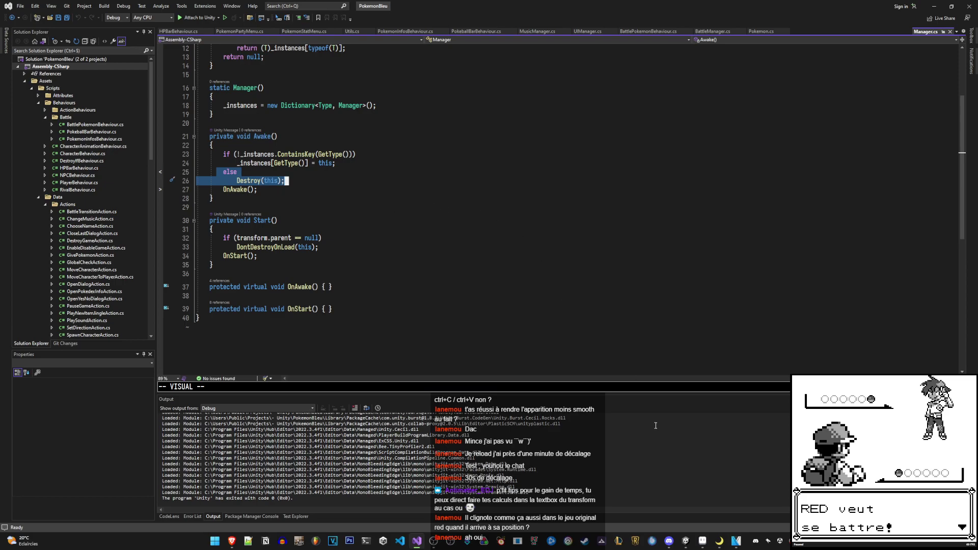
pyautogui.hotkey('alt', 'Tab')
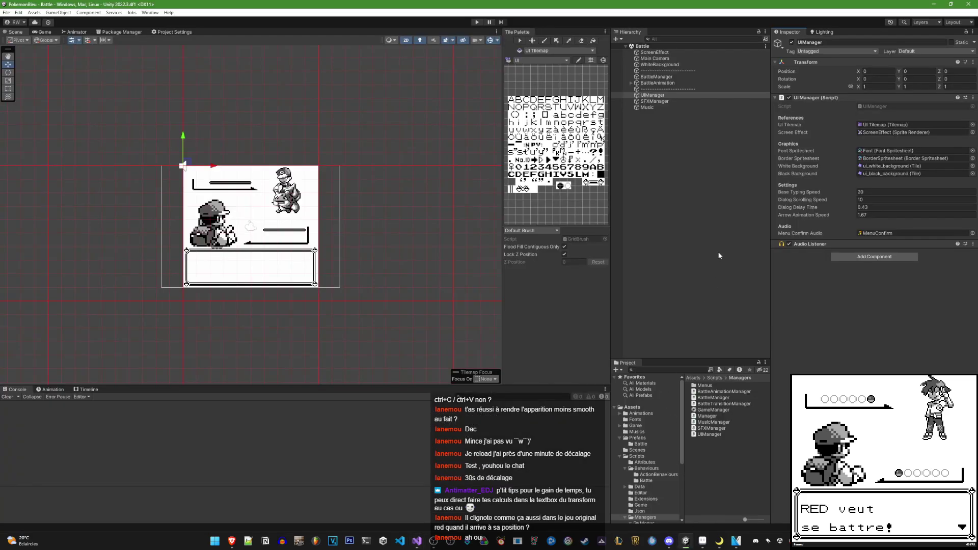
# Briefly play and stop the Battle scene, then open the PalletTown scene
pyautogui.click(475, 23)
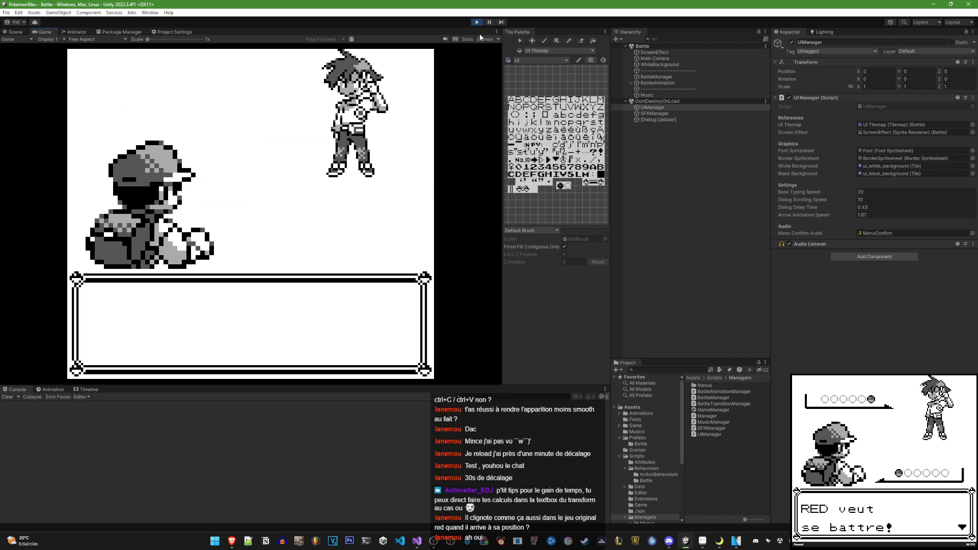
pyautogui.click(477, 23)
pyautogui.click(637, 450)
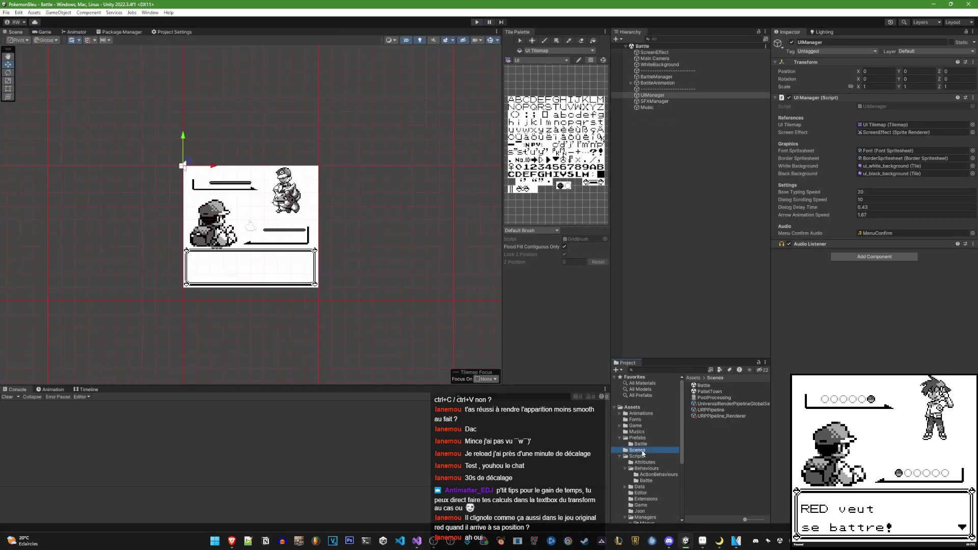
pyautogui.doubleClick(702, 392)
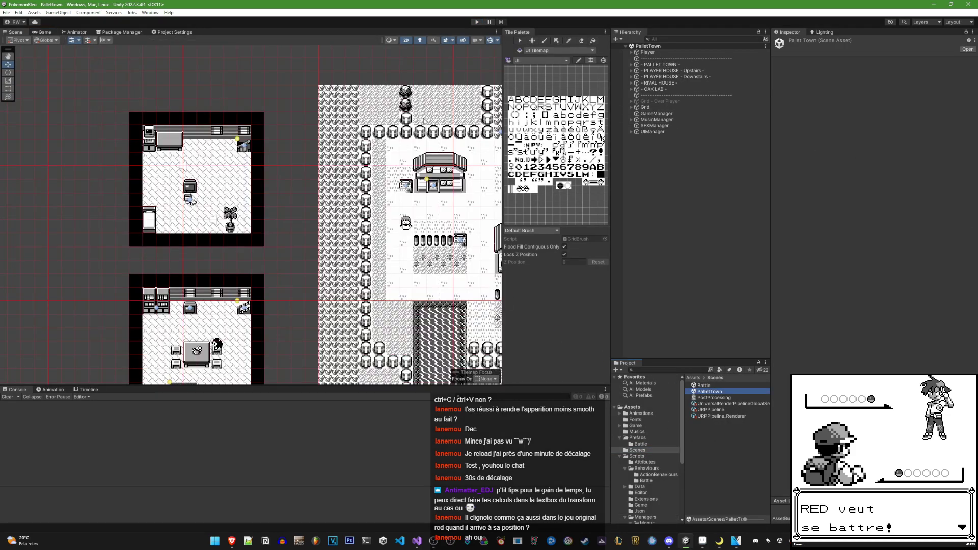
# Playtest PalletTown: accept the starter in Oak's lab, walk down, and view the Scene tab
pyautogui.click(478, 22)
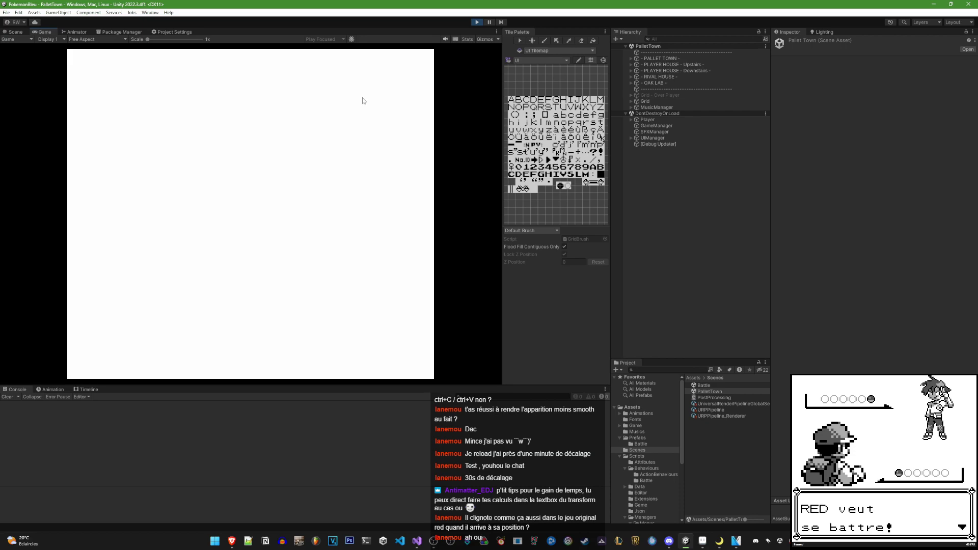
pyautogui.press('space')
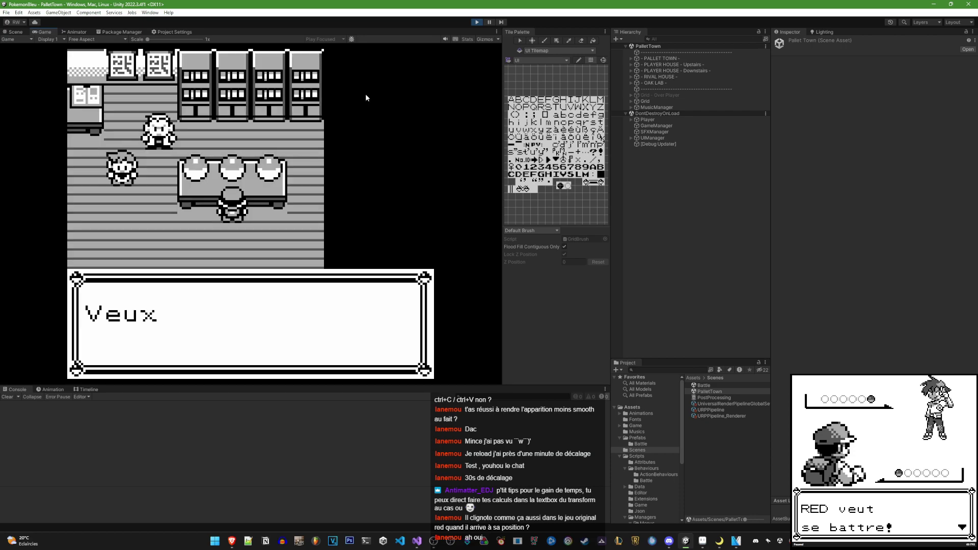
pyautogui.press('space')
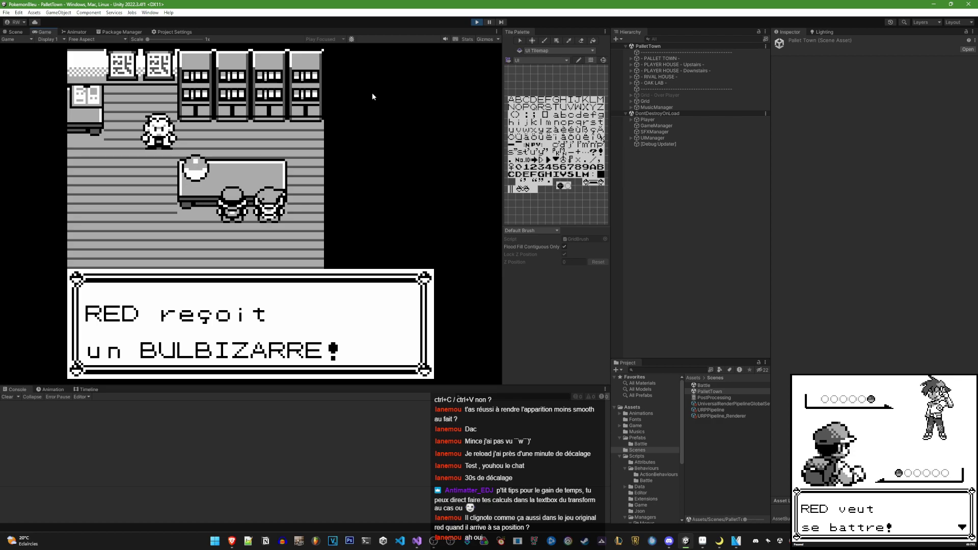
pyautogui.press('Left')
pyautogui.press('Left')
pyautogui.press('Down')
pyautogui.press('Down')
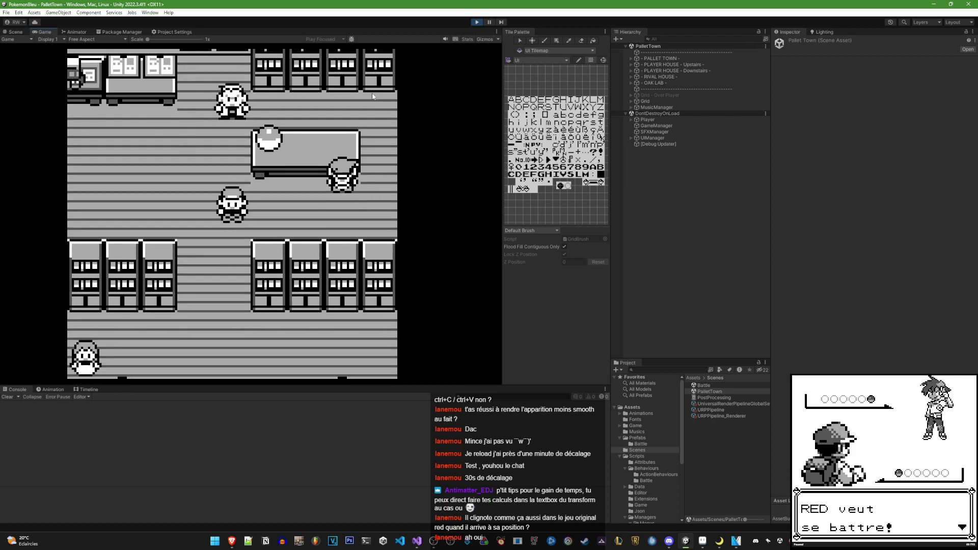
pyautogui.click(13, 33)
# Expand Battle in the Hierarchy and inspect UIManager and SFXManager for extra Audio Listeners
pyautogui.scroll(-3, 312, 256)
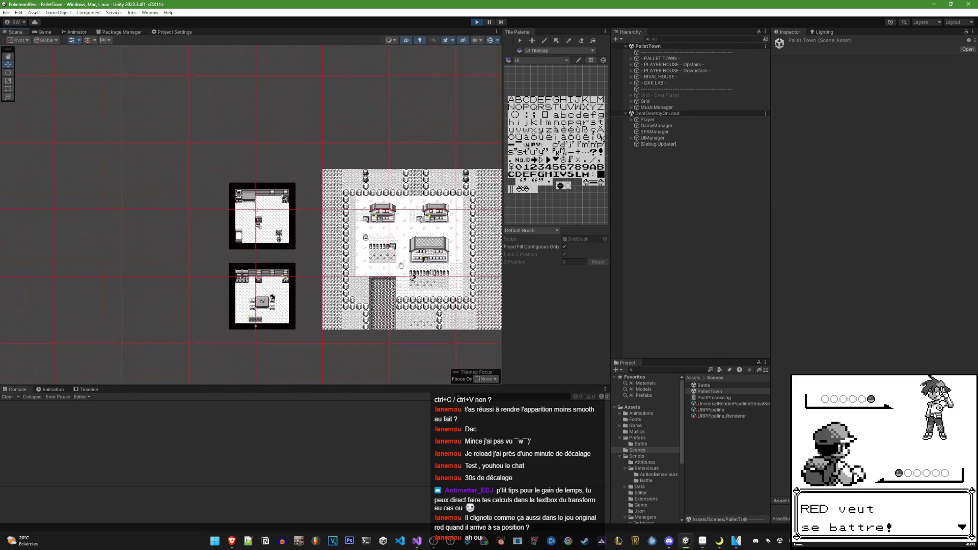
pyautogui.scroll(3, 316, 223)
pyautogui.scroll(3, 352, 235)
pyautogui.moveTo(401, 249)
pyautogui.mouseDown(button='middle')
pyautogui.moveTo(336, 224)
pyautogui.moveTo(354, 231)
pyautogui.mouseUp(button='middle')
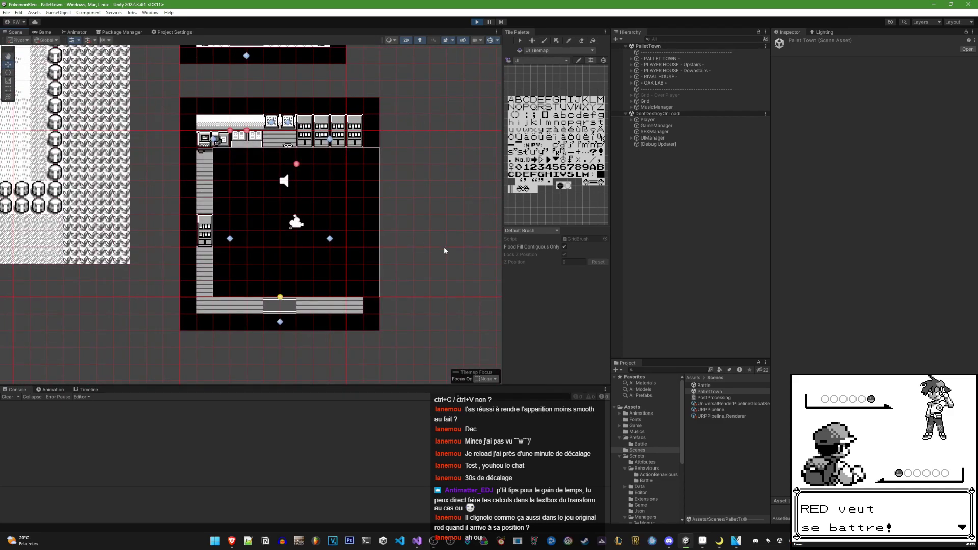
pyautogui.scroll(-3, 377, 238)
pyautogui.moveTo(255, 229); pyautogui.dragTo(448, 239, button='middle')
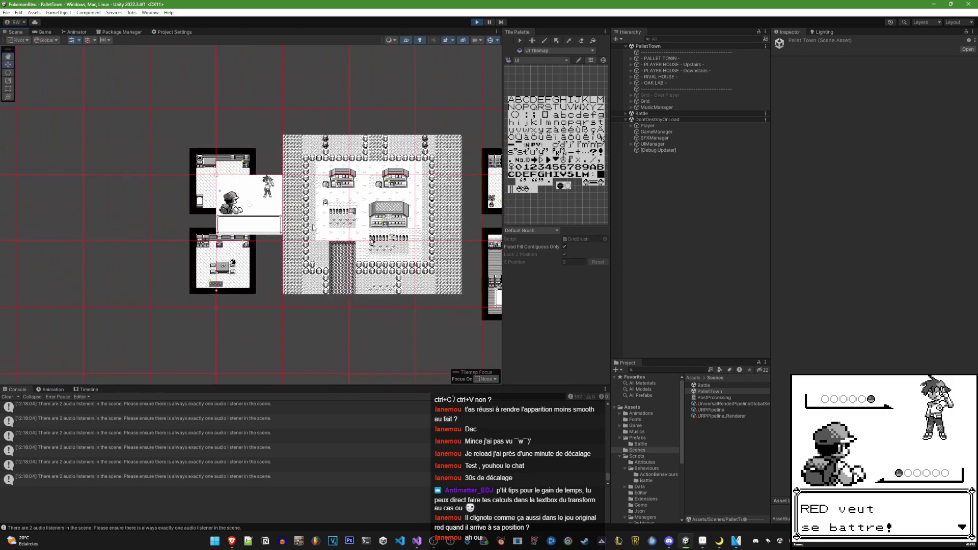
pyautogui.scroll(2, 143, 188)
pyautogui.scroll(1, 142, 187)
pyautogui.scroll(1, 142, 187)
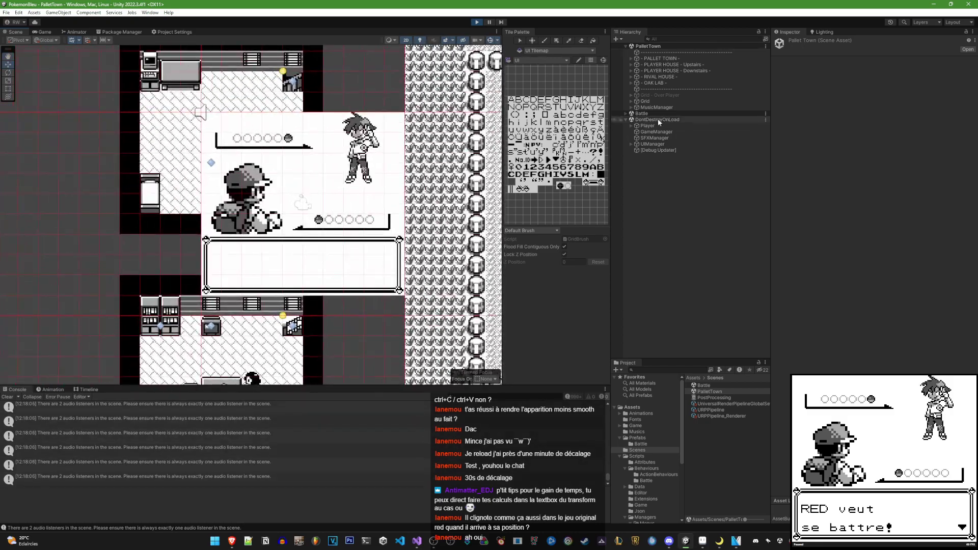
pyautogui.click(630, 112)
pyautogui.click(642, 164)
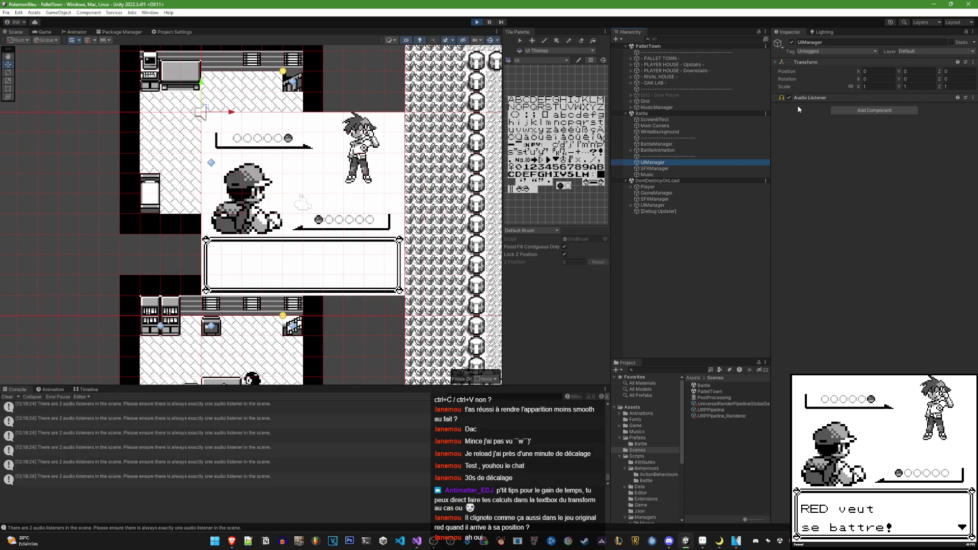
pyautogui.click(686, 170)
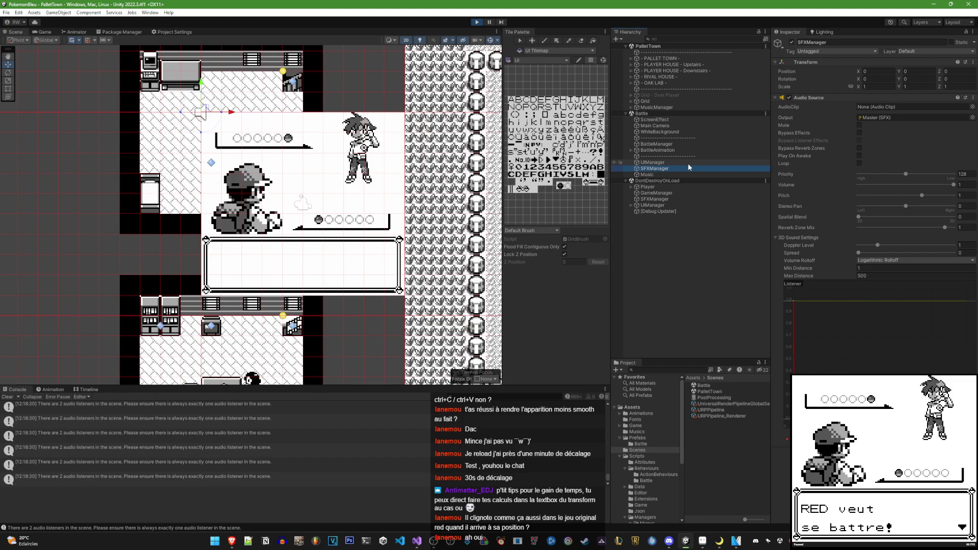
pyautogui.click(687, 162)
# Stop the playtest and start replacing the Destroy argument in Manager.cs
pyautogui.click(476, 23)
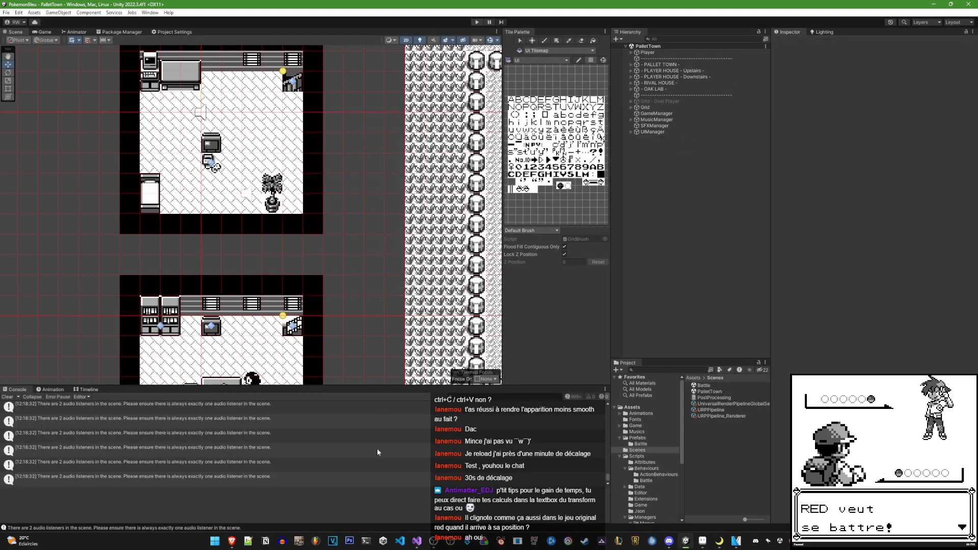
pyautogui.click(416, 541)
pyautogui.doubleClick(275, 181)
pyautogui.press('BackSpace')
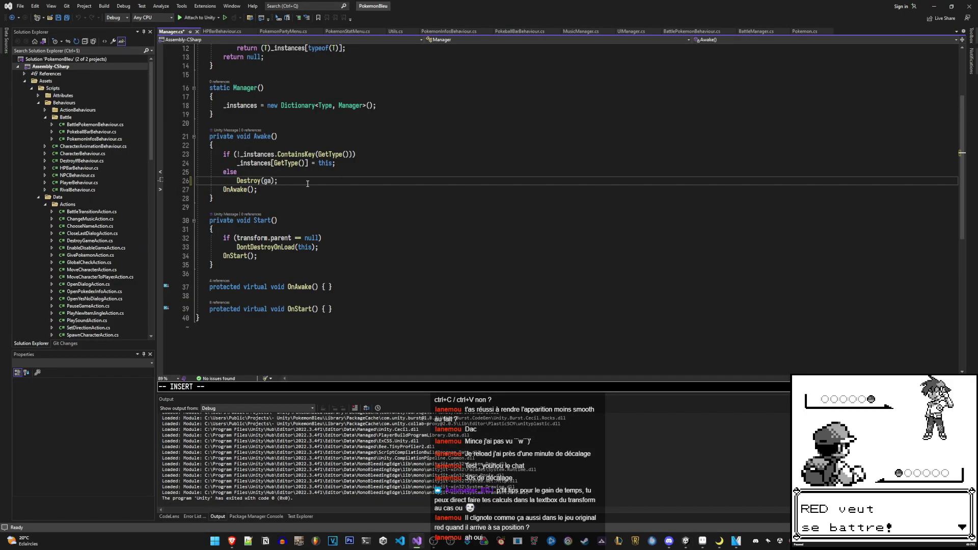
# Make Manager's else branch Destroy(gameObject), then trace BattleManager's _ui to its declaration
pyautogui.write('gameObject')
pyautogui.scroll(4, 386, 267)
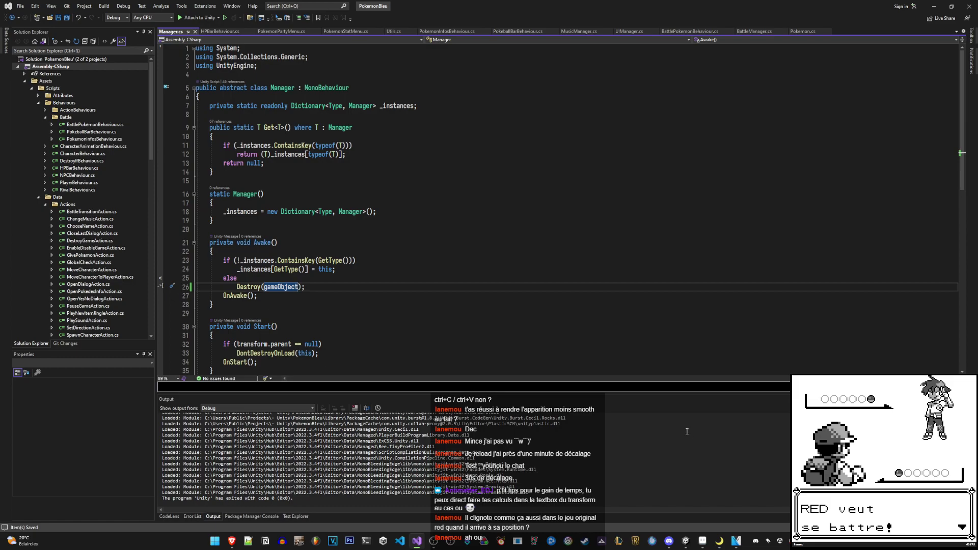
pyautogui.click(754, 31)
pyautogui.scroll(10, 391, 258)
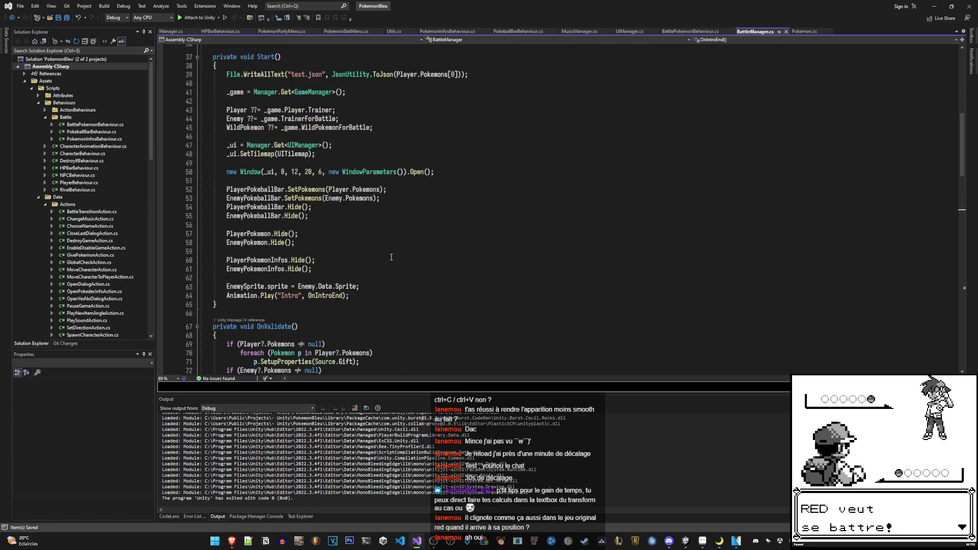
pyautogui.moveTo(228, 146); pyautogui.dragTo(318, 154)
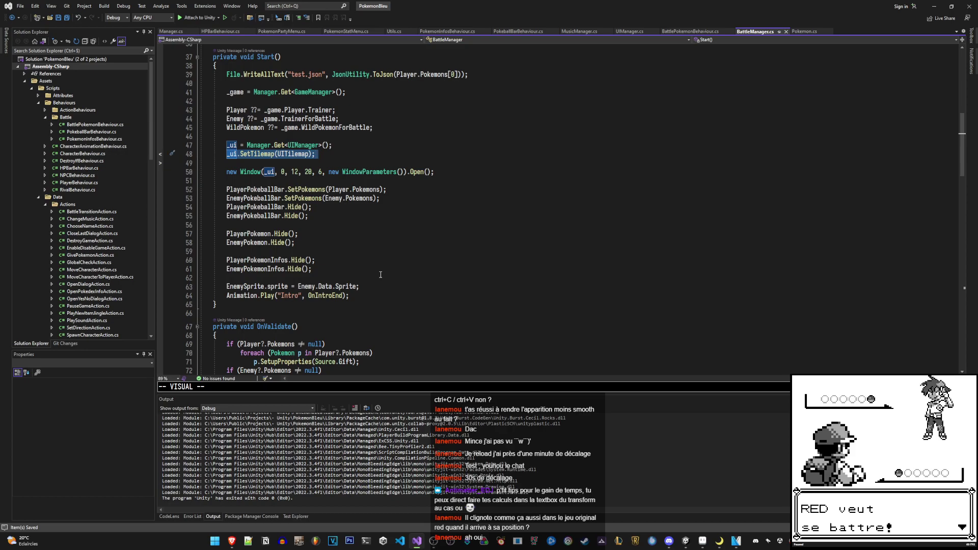
pyautogui.scroll(-6, 381, 274)
pyautogui.scroll(5, 381, 275)
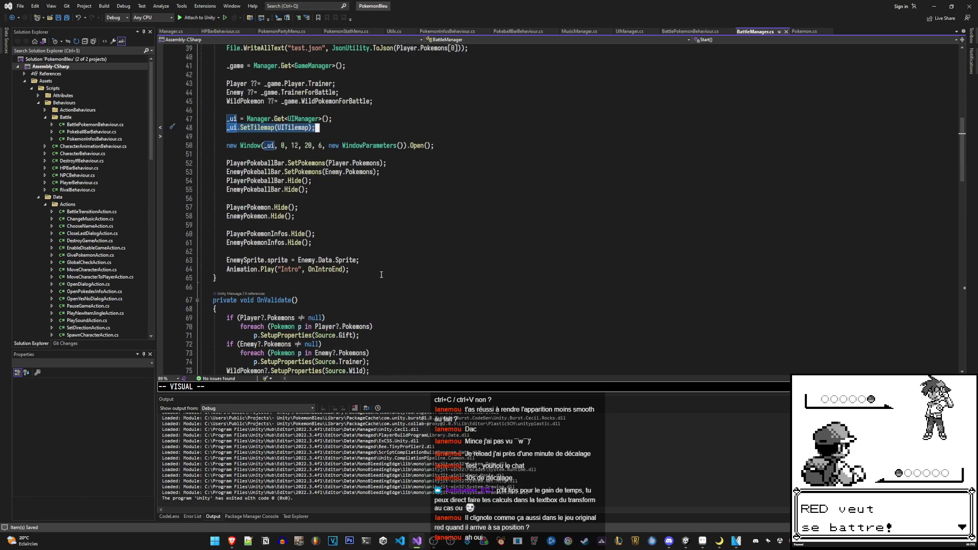
pyautogui.scroll(3, 381, 275)
pyautogui.click(269, 225)
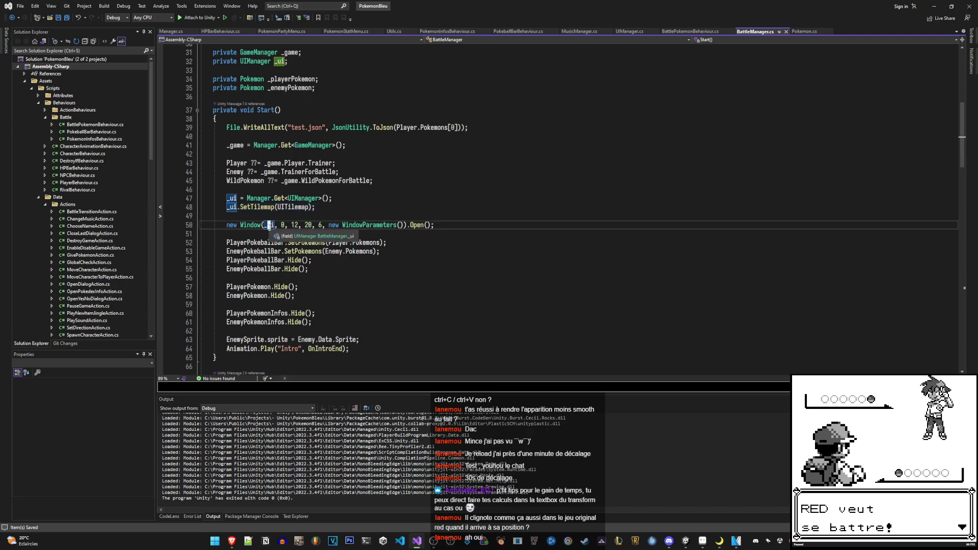
pyautogui.press('F12')
# Open Window.cs and review its constructor's _tilemap and _ui assignments
pyautogui.scroll(-7, 289, 245)
pyautogui.scroll(-12, 295, 256)
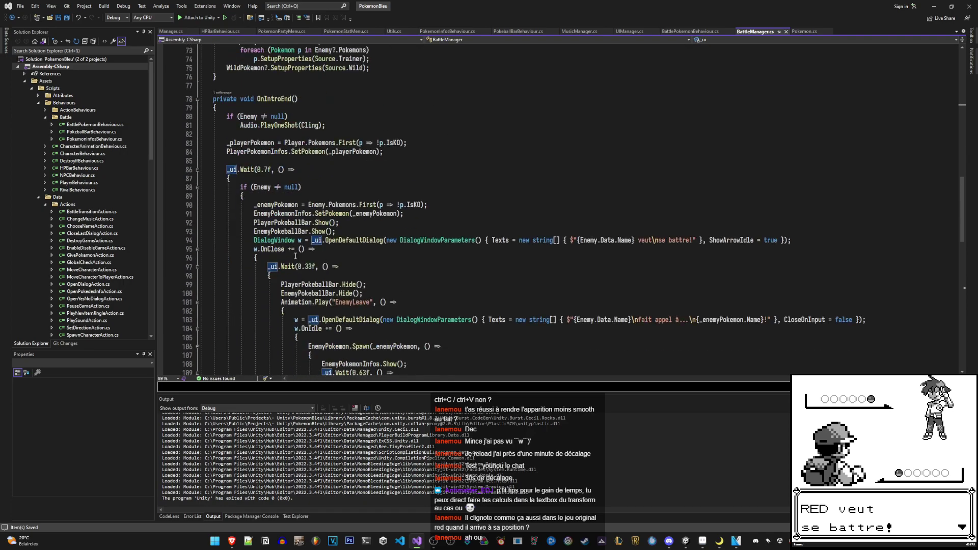
pyautogui.scroll(-8, 136, 275)
pyautogui.scroll(-5, 108, 295)
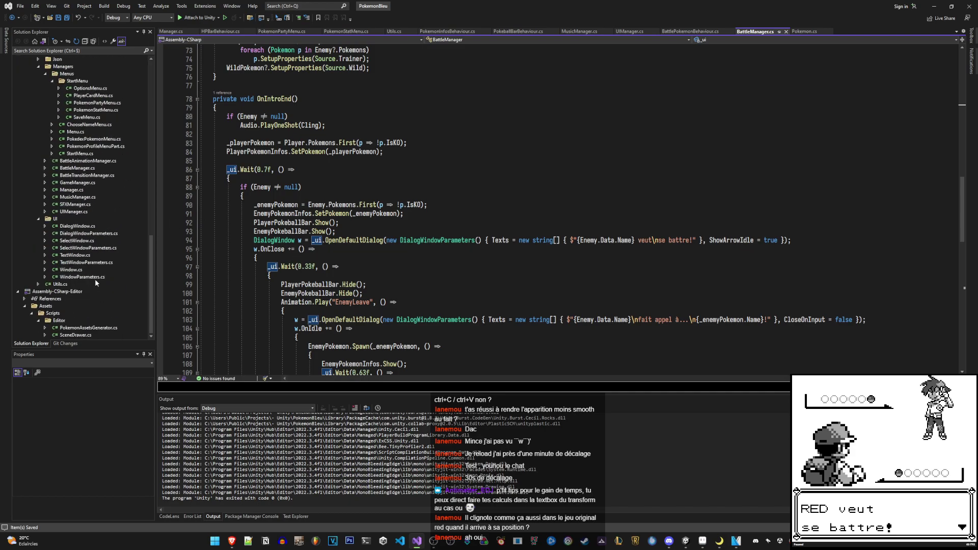
pyautogui.doubleClick(72, 270)
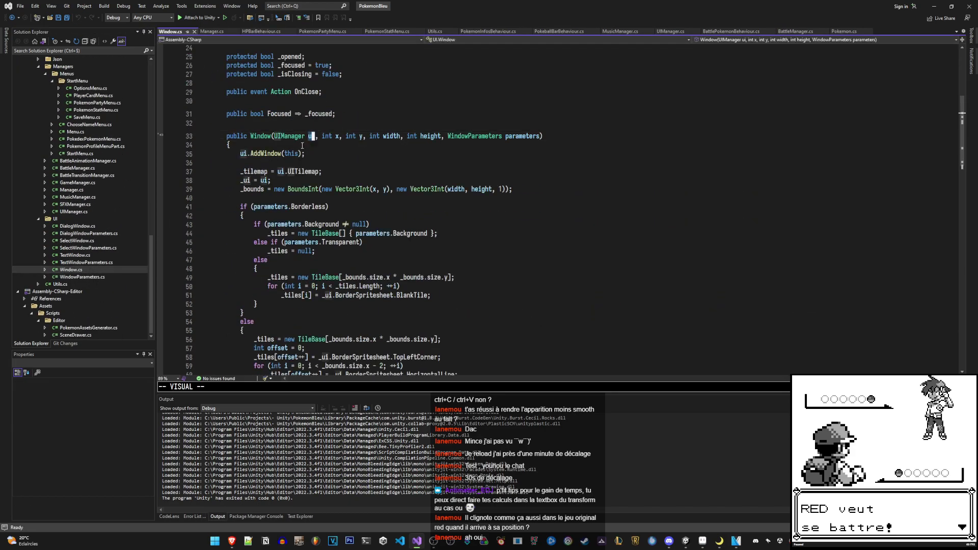
pyautogui.moveTo(241, 171); pyautogui.dragTo(367, 177)
pyautogui.press('y')
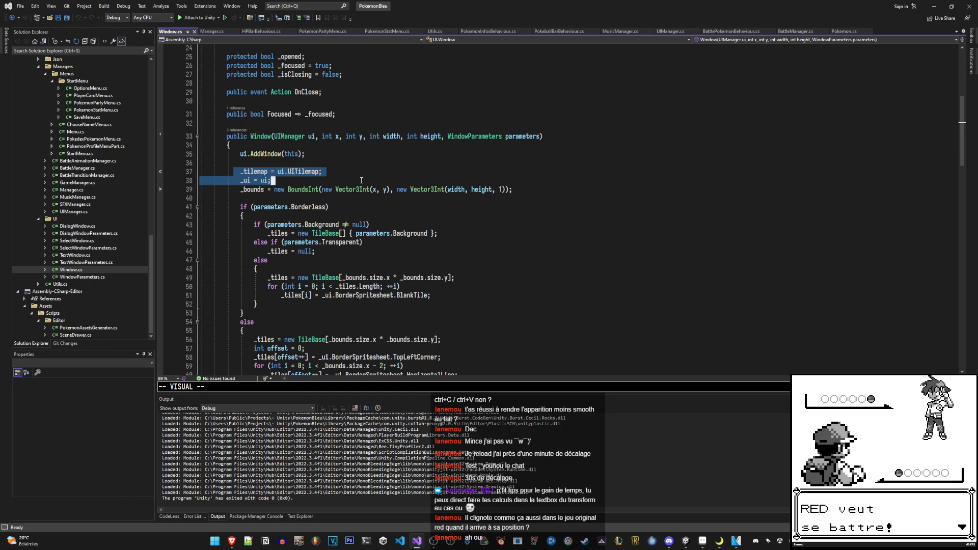
pyautogui.hotkey('ctrl', 'Tab')
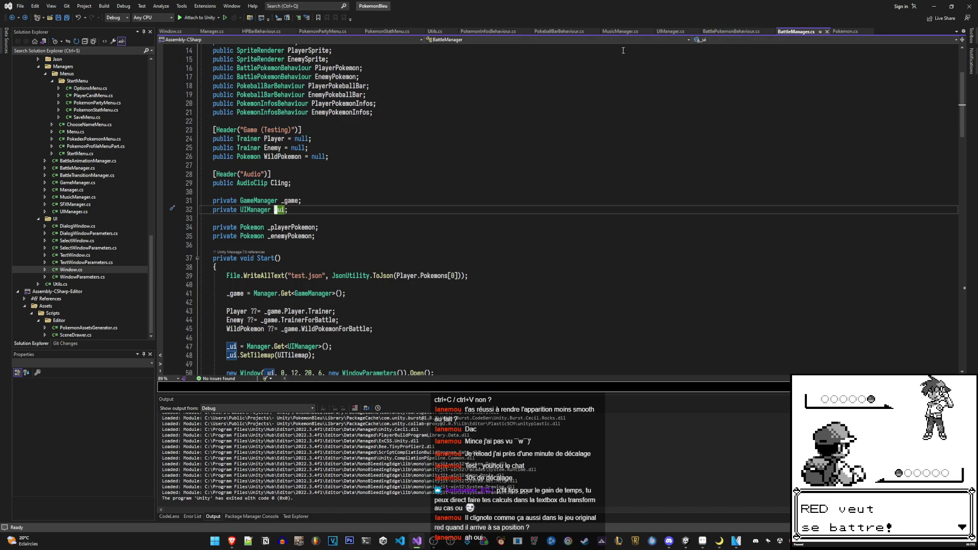
# Add 'public Tilemap CurrentTilemap => _currentTilemap;' above WindowsCount in UIManager.cs and save
pyautogui.click(670, 31)
pyautogui.scroll(-6, 322, 188)
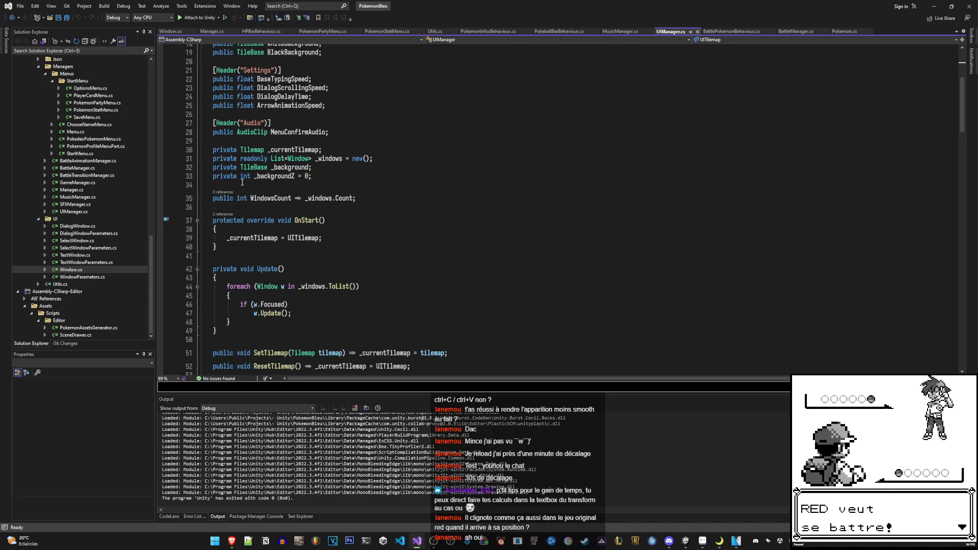
pyautogui.moveTo(213, 149); pyautogui.dragTo(390, 147)
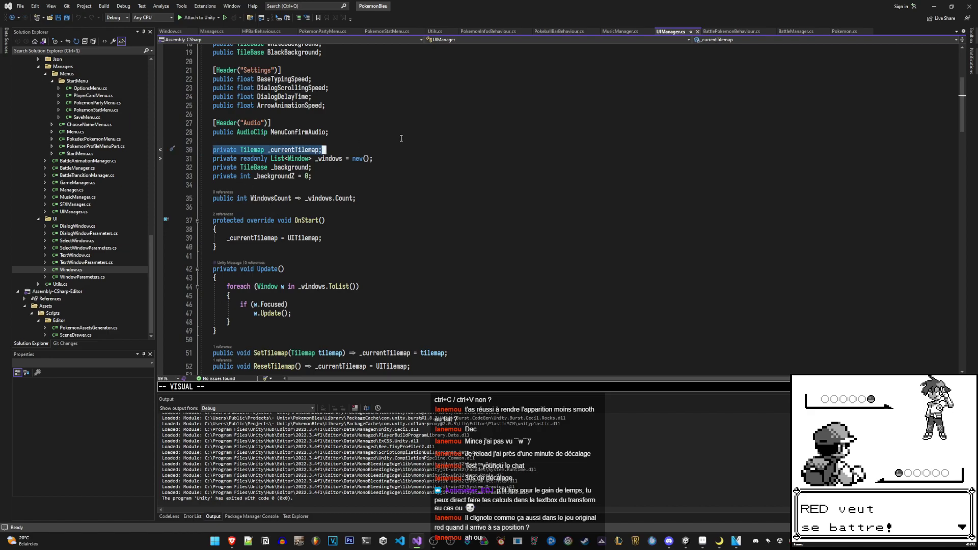
pyautogui.click(401, 192)
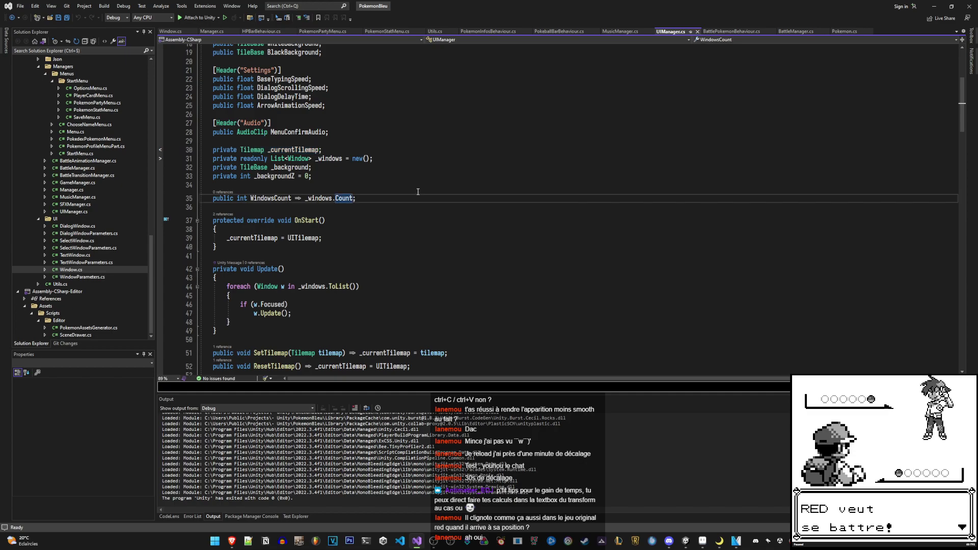
pyautogui.hotkey('shift', 'o')
pyautogui.write('public Tilemapo')
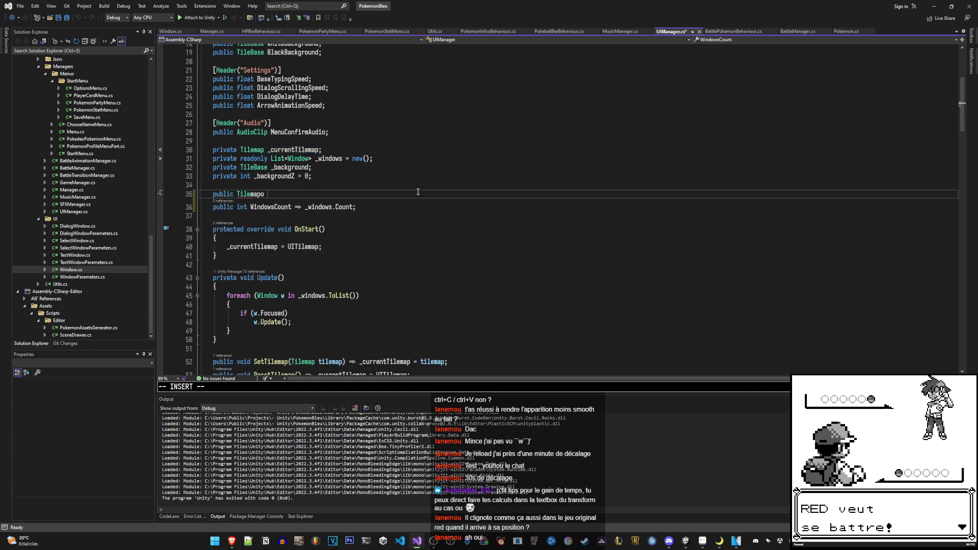
pyautogui.press('BackSpace')
pyautogui.press('BackSpace')
pyautogui.write('CurrentTilemap => ')
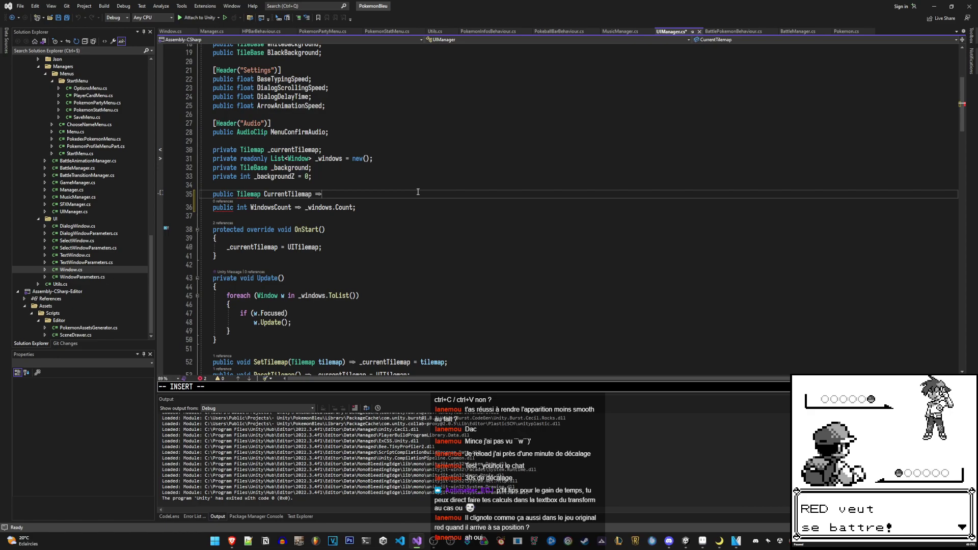
pyautogui.write('_currentTilemap;')
pyautogui.press('Escape')
pyautogui.hotkey('ctrl', 's')
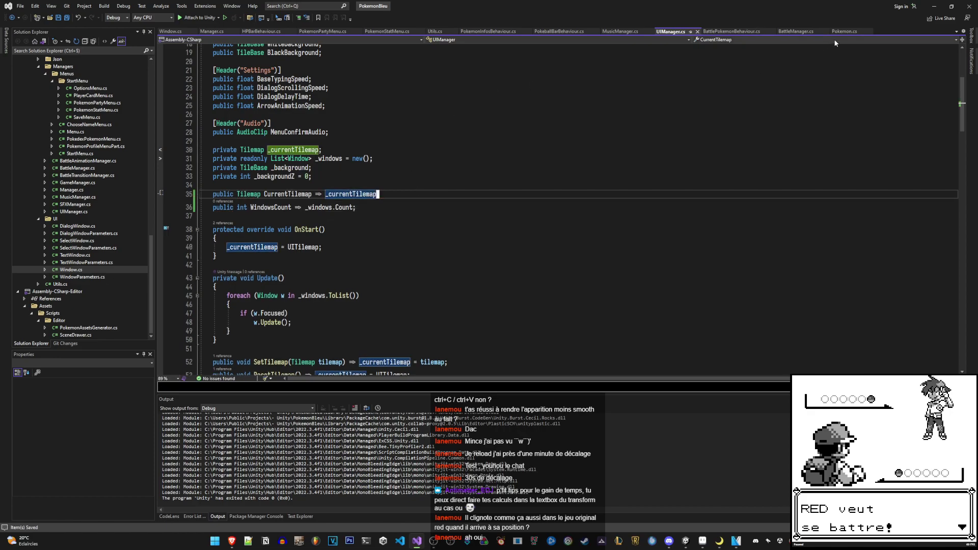
pyautogui.write(';')
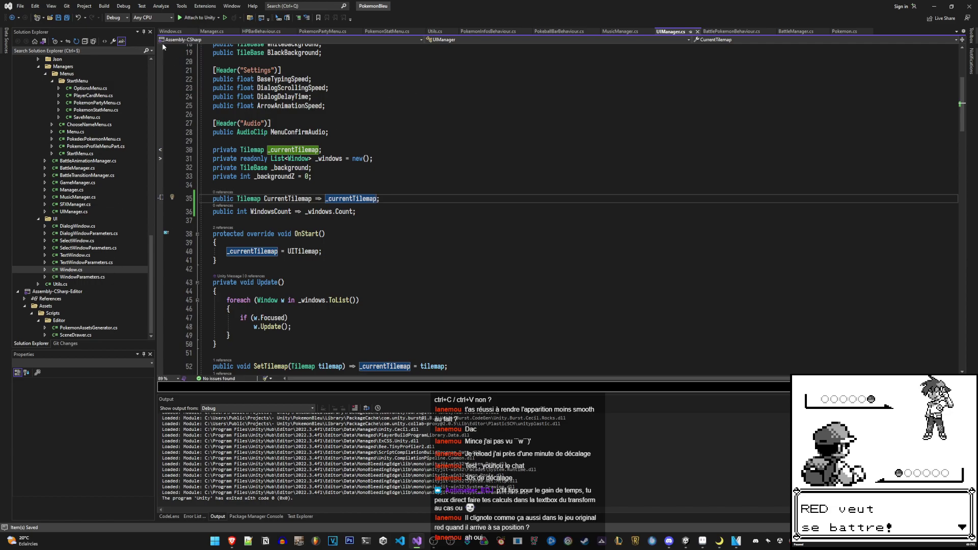
# Change Window.cs line 37 to assign _tilemap = ui.CurrentTilemap; and save
pyautogui.click(170, 31)
pyautogui.click(320, 176)
pyautogui.write('i.CUITilemap;')
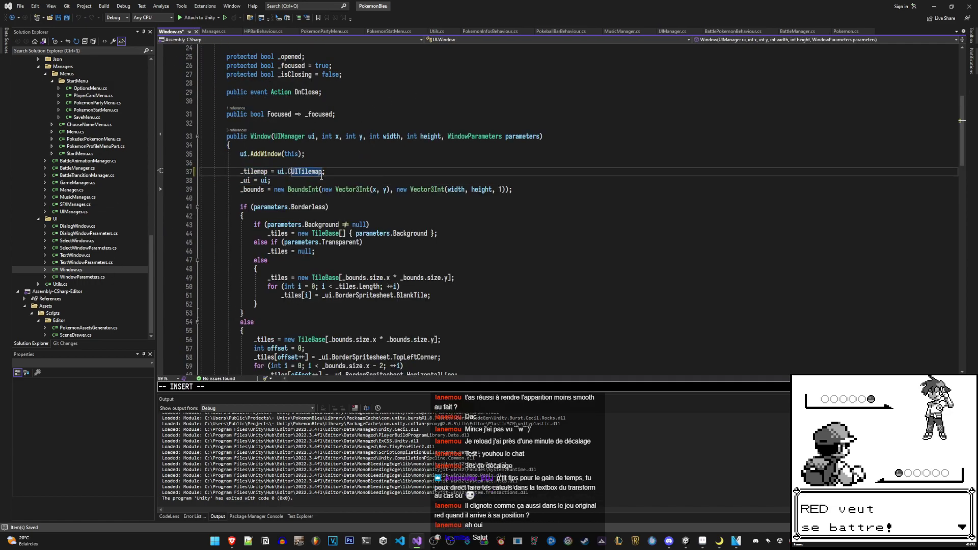
pyautogui.press('Tab')
pyautogui.press('Escape')
pyautogui.hotkey('ctrl', 's')
pyautogui.click(428, 160)
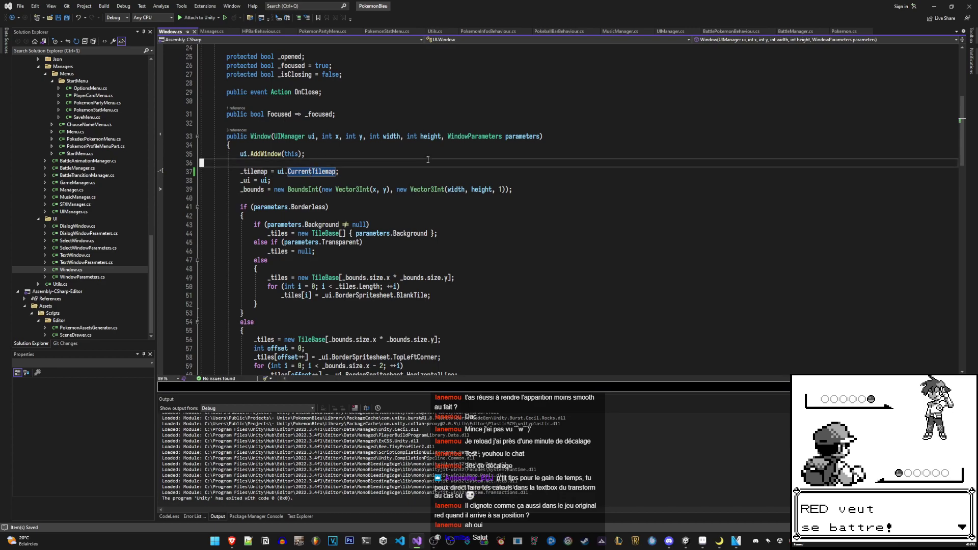
pyautogui.click(424, 172)
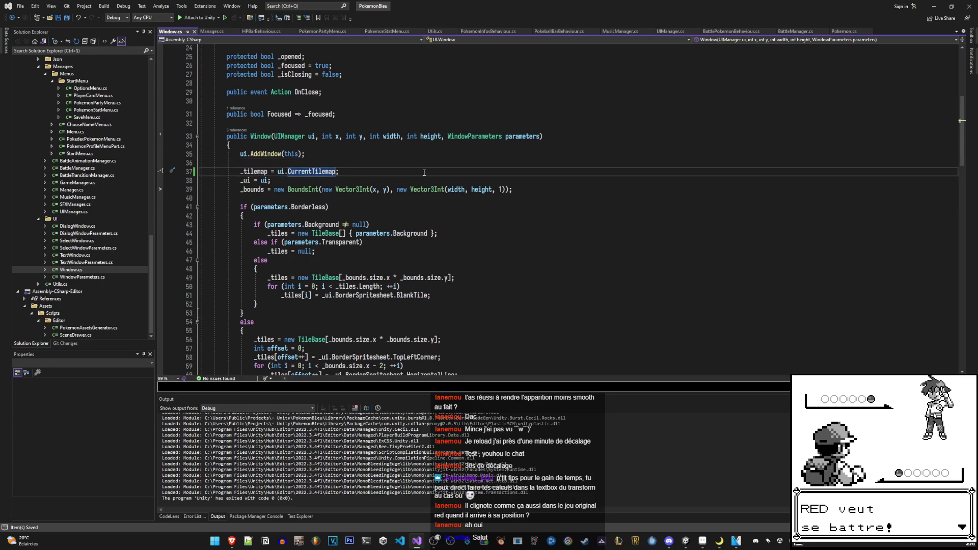
pyautogui.write(';')
# Go back to UIManager.cs and place the caret on the UITilemap field
pyautogui.click(673, 31)
pyautogui.scroll(2, 306, 204)
pyautogui.click(279, 150)
# List all UITilemap references and switch BattleTransitionSpiral's SetTile call to CurrentTilemap, then save
pyautogui.rightClick(283, 151)
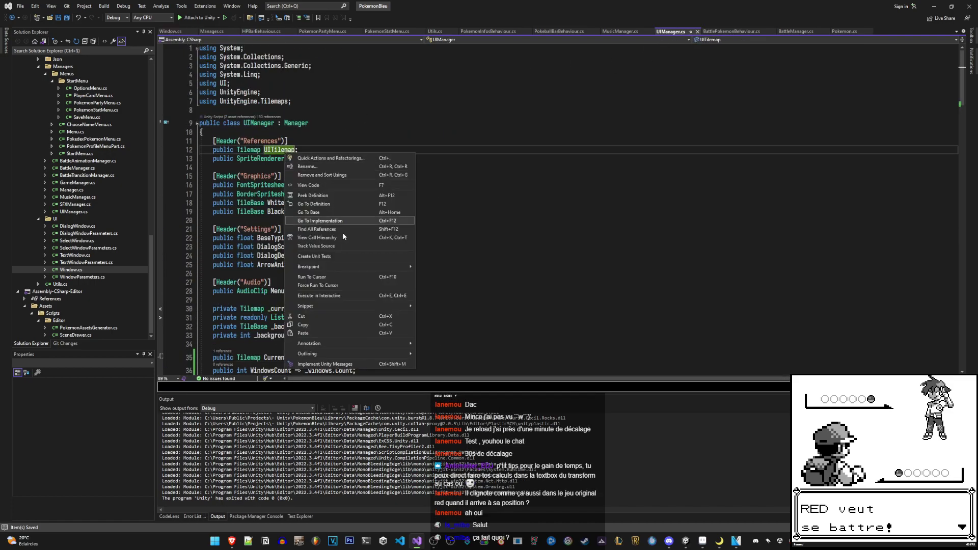
pyautogui.click(338, 229)
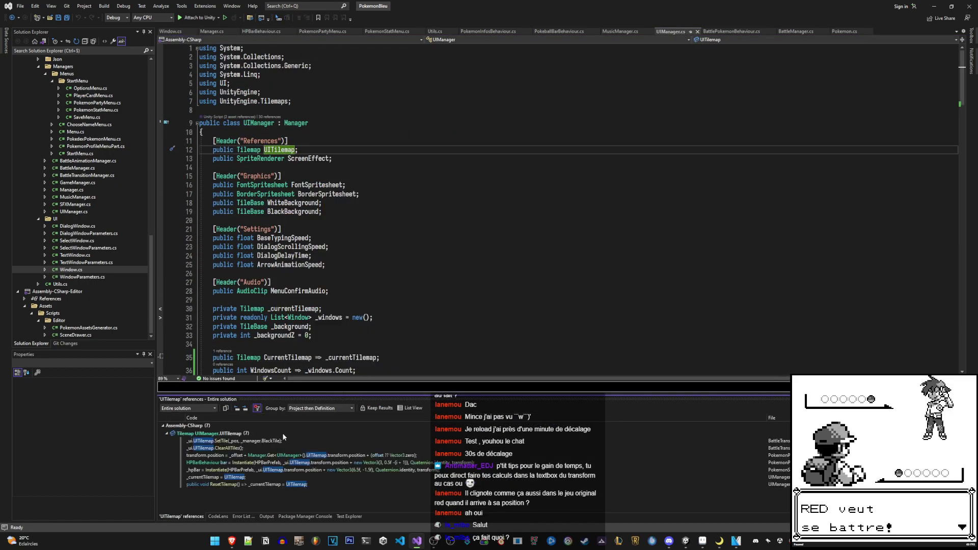
pyautogui.doubleClick(291, 440)
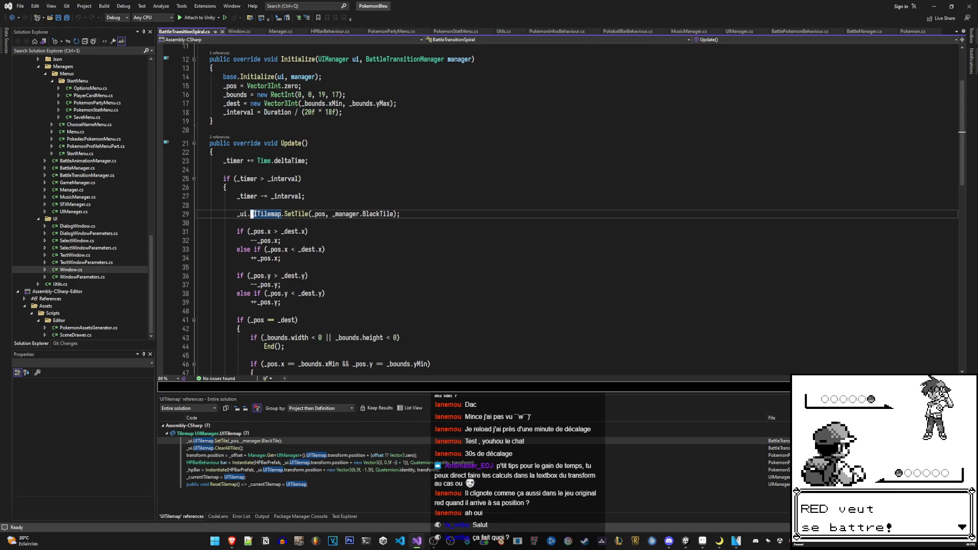
pyautogui.write('i.Current')
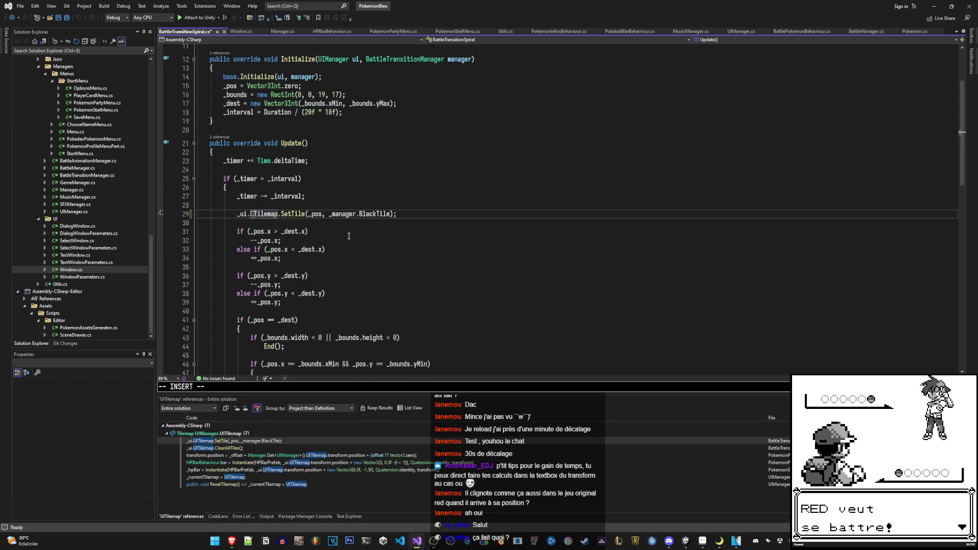
pyautogui.press('Escape')
pyautogui.hotkey('ctrl', 's')
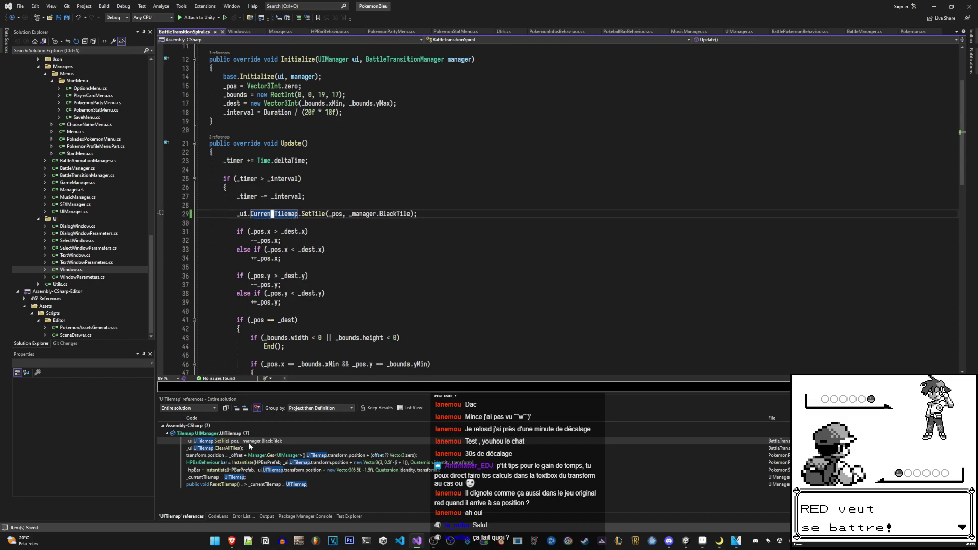
# Switch the UITilemap uses in BattleTransitionManager and PokemonProfileMenuPart to CurrentTilemap and save both
pyautogui.doubleClick(249, 446)
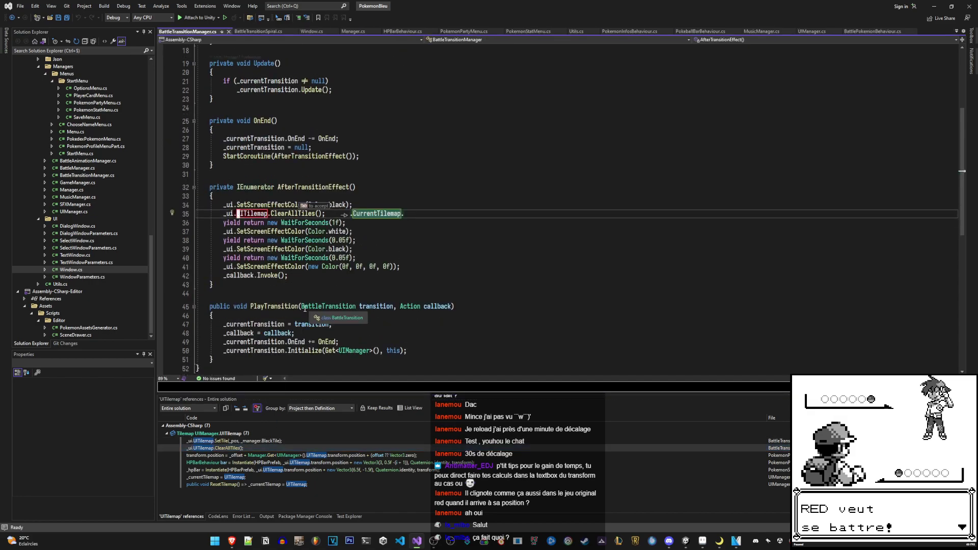
pyautogui.press('Tab')
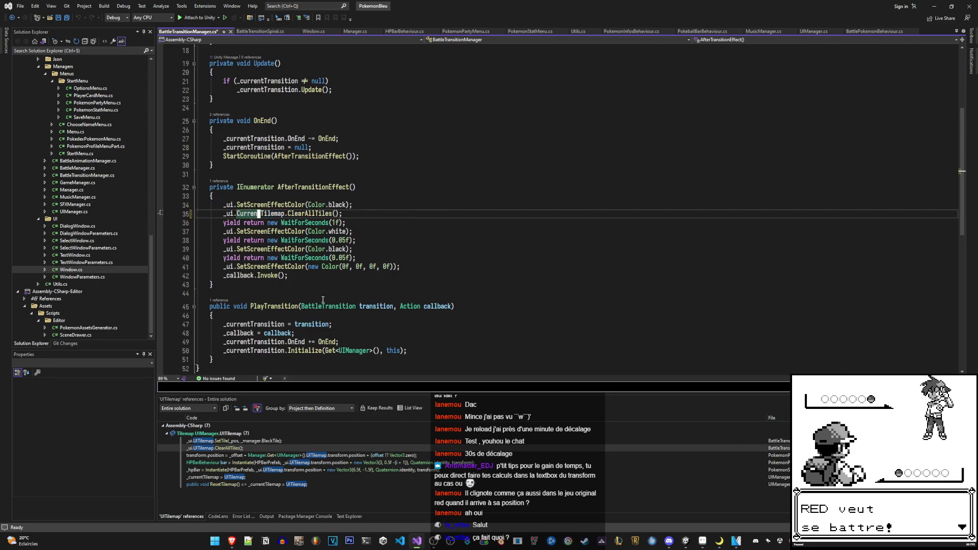
pyautogui.hotkey('ctrl', 's')
pyautogui.doubleClick(249, 455)
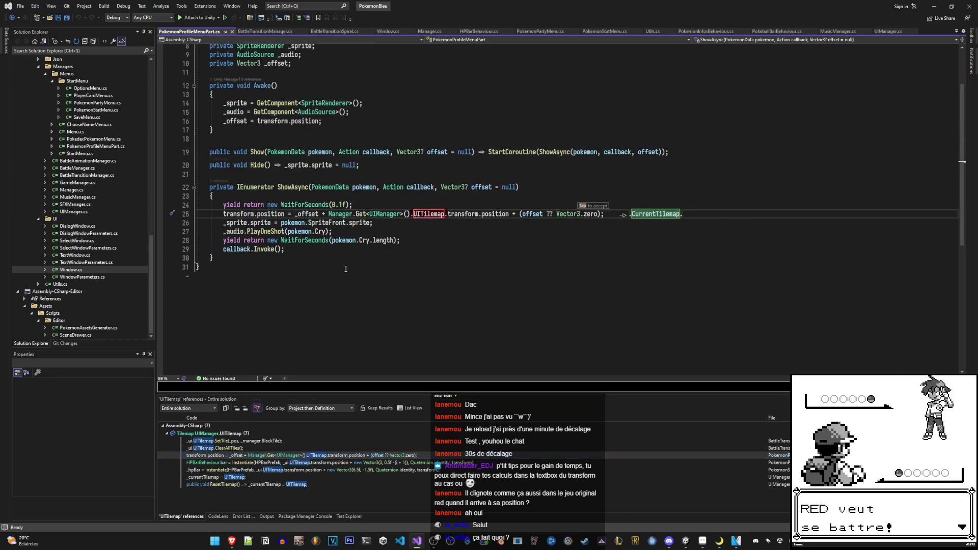
pyautogui.press('Tab')
pyautogui.hotkey('ctrl', 's')
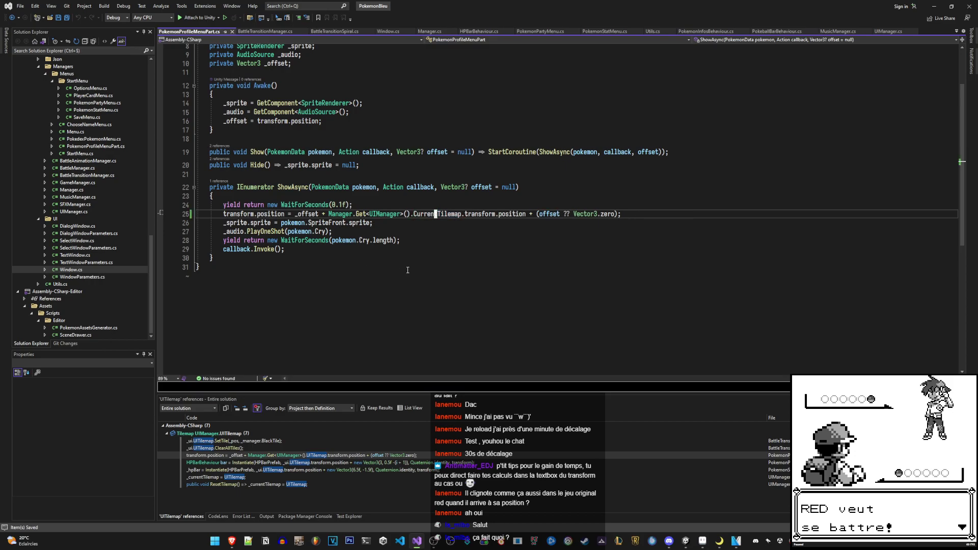
# Make PokemonStatMenu line 113 use CurrentTilemap instead of UITilemap and save
pyautogui.doubleClick(287, 463)
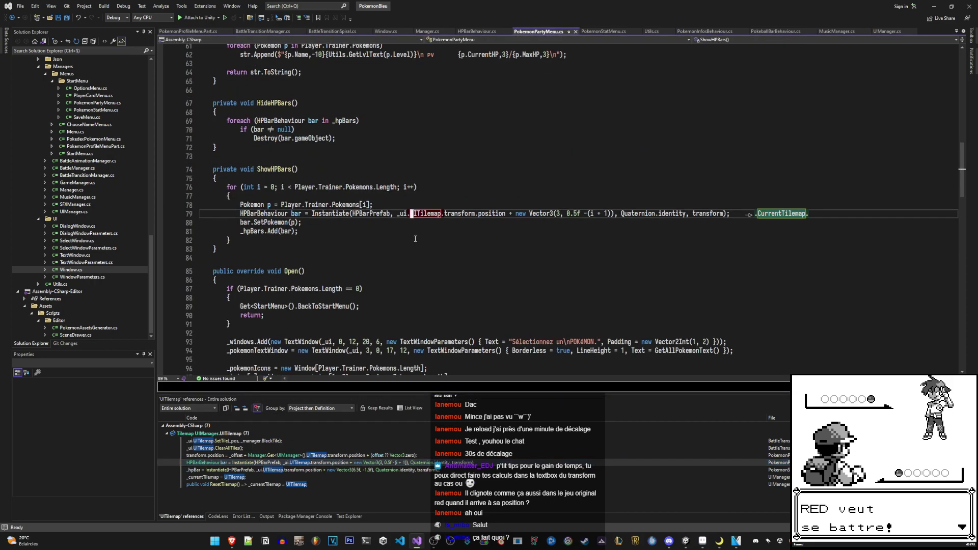
pyautogui.doubleClick(338, 469)
pyautogui.press('Tab')
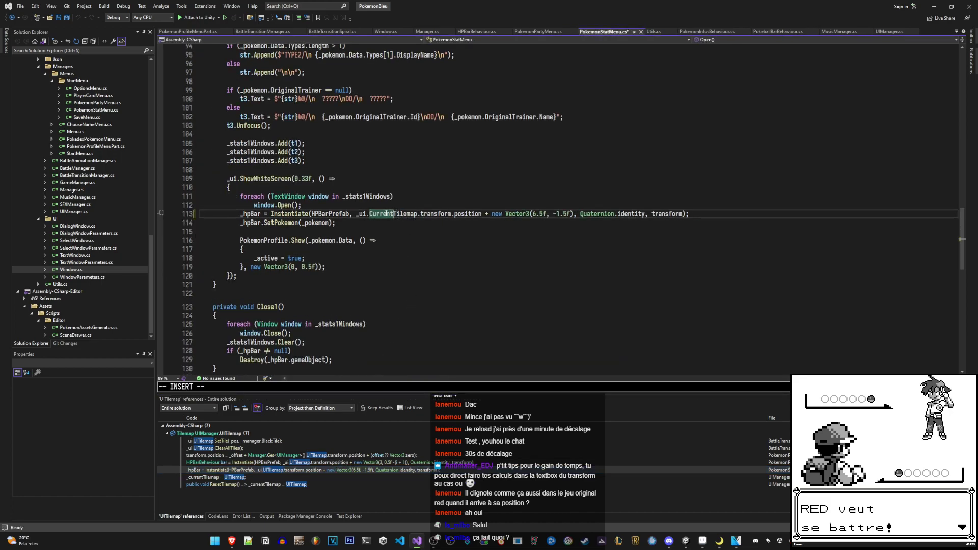
pyautogui.hotkey('ctrl', 's')
# Check UIManager's UITilemap assignment and ResetTilemap use, show the Error List, and select line 40's _currentTilemap assignment
pyautogui.doubleClick(299, 476)
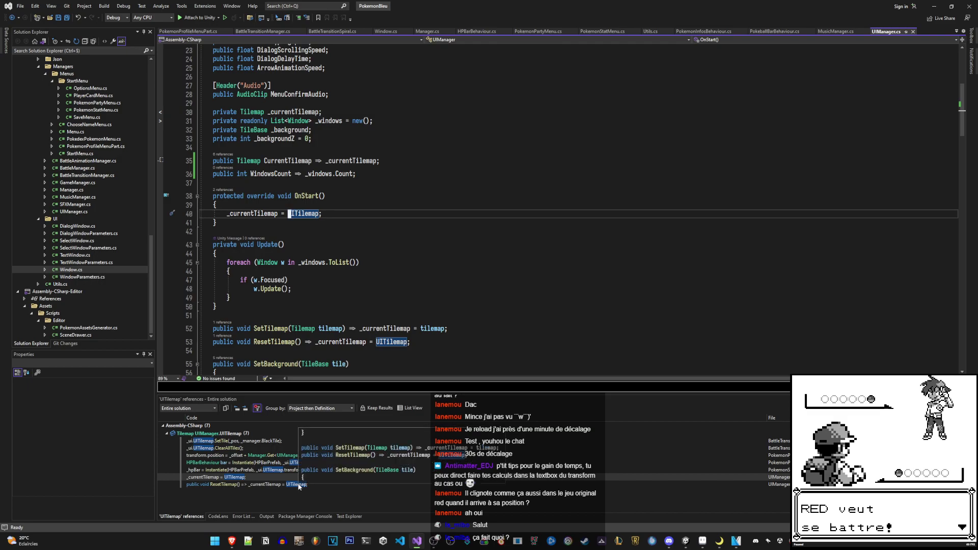
pyautogui.doubleClick(298, 484)
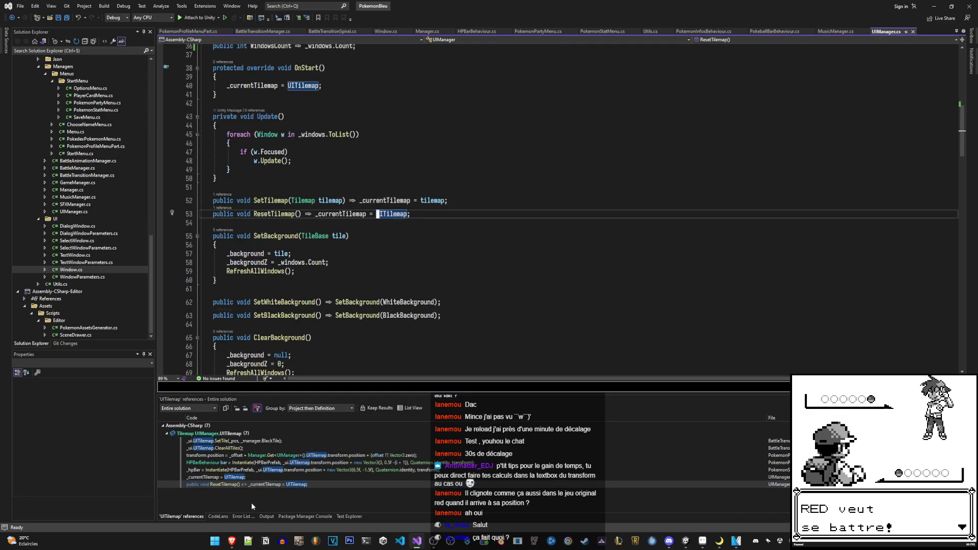
pyautogui.click(244, 517)
pyautogui.click(262, 517)
pyautogui.click(247, 517)
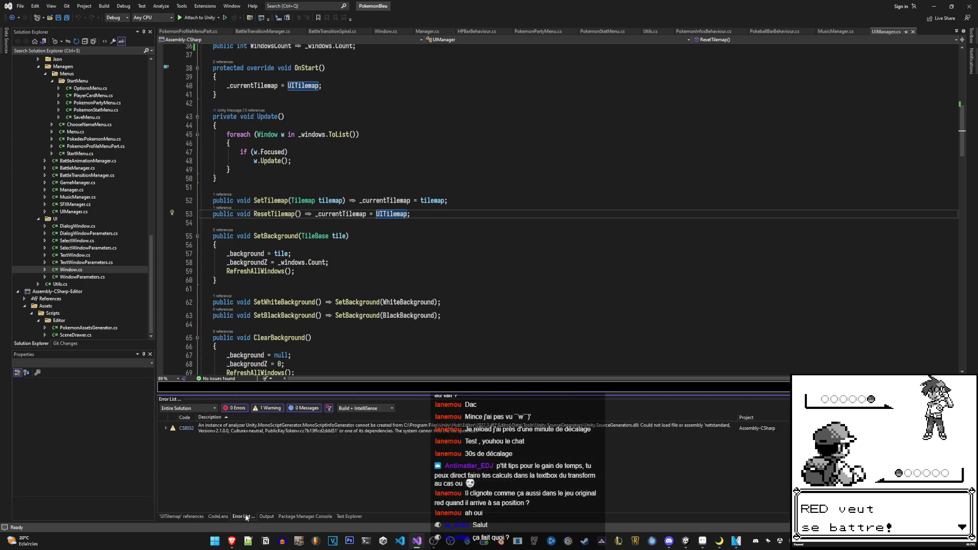
pyautogui.scroll(8, 329, 250)
pyautogui.scroll(-4, 329, 250)
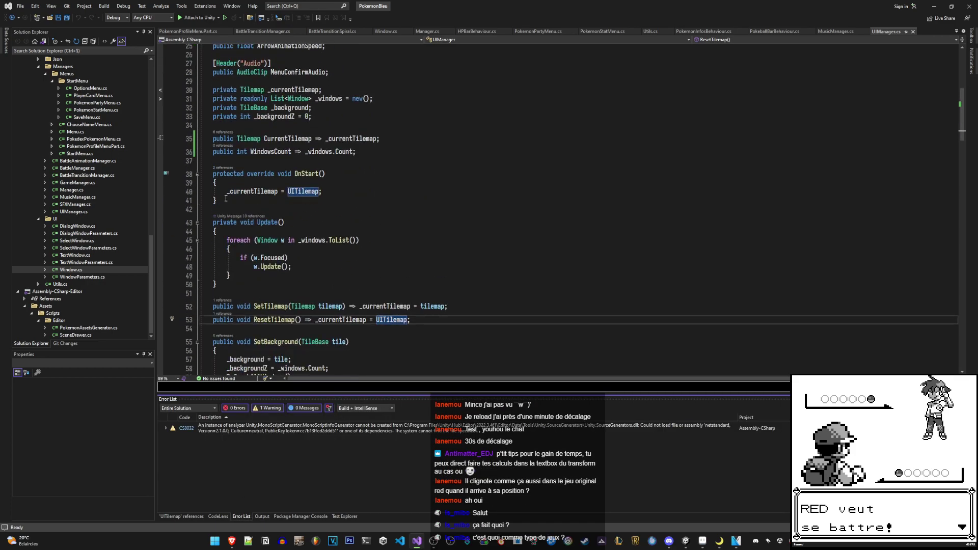
pyautogui.moveTo(324, 191); pyautogui.dragTo(163, 193)
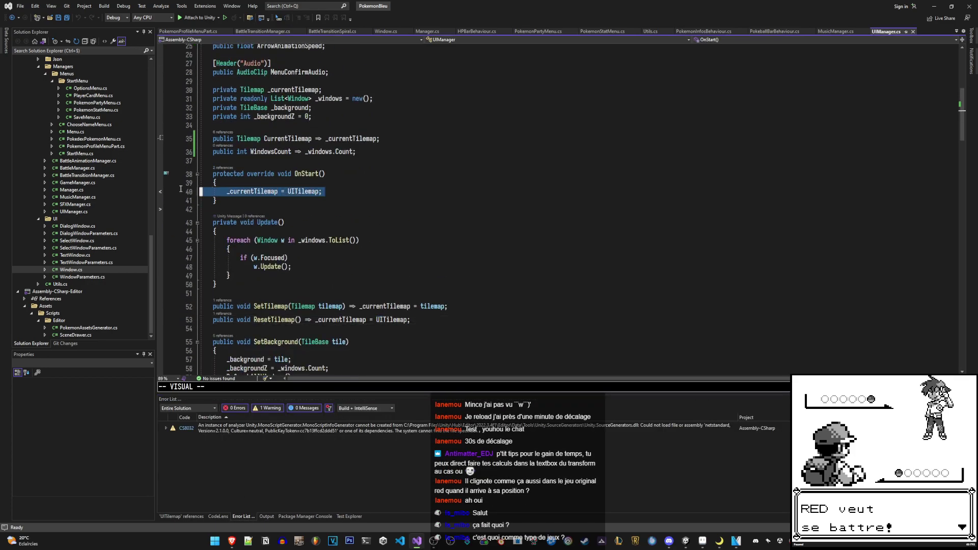
# Save UIManager.cs with the caret in Update(), then bring the Unity editor forward
pyautogui.click(402, 201)
pyautogui.hotkey('ctrl', 's')
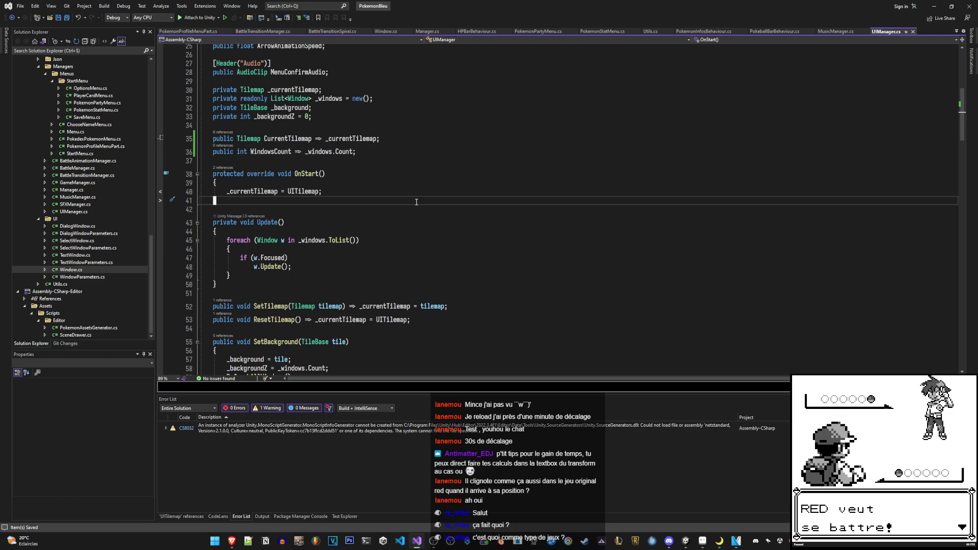
pyautogui.scroll(-3, 416, 203)
pyautogui.scroll(2, 421, 203)
pyautogui.click(423, 203)
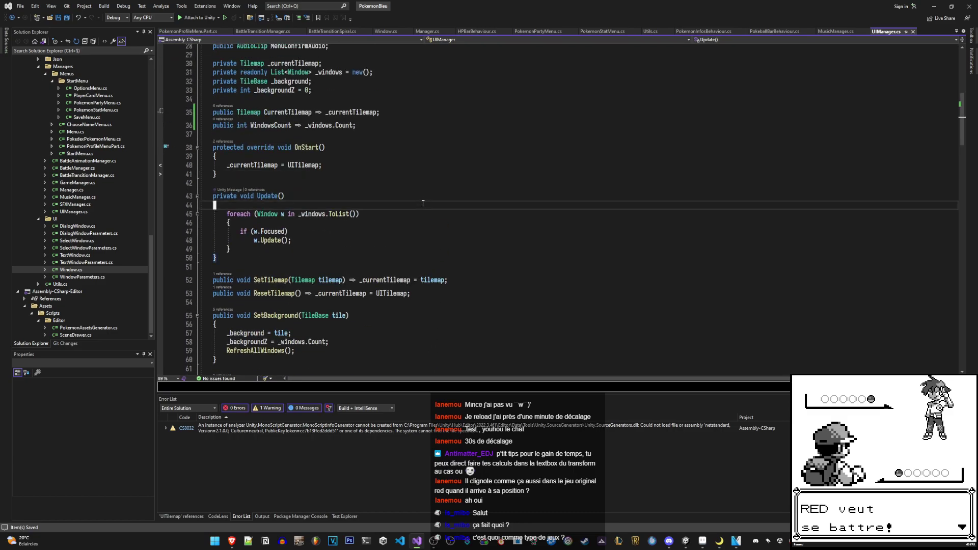
pyautogui.click(686, 541)
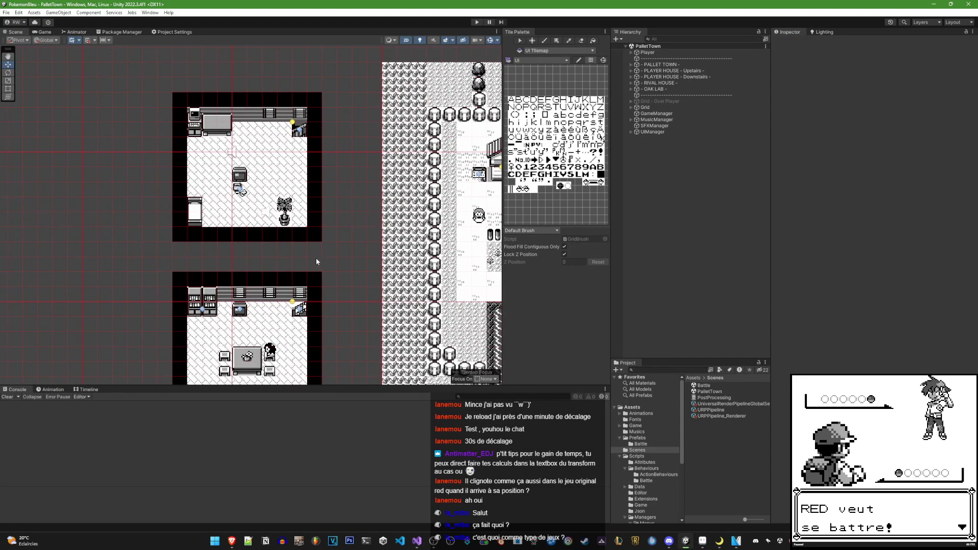
# Frame Oak's Lab interior in the Scene view and start Play mode
pyautogui.scroll(3, 335, 230)
pyautogui.moveTo(356, 229); pyautogui.dragTo(335, 231)
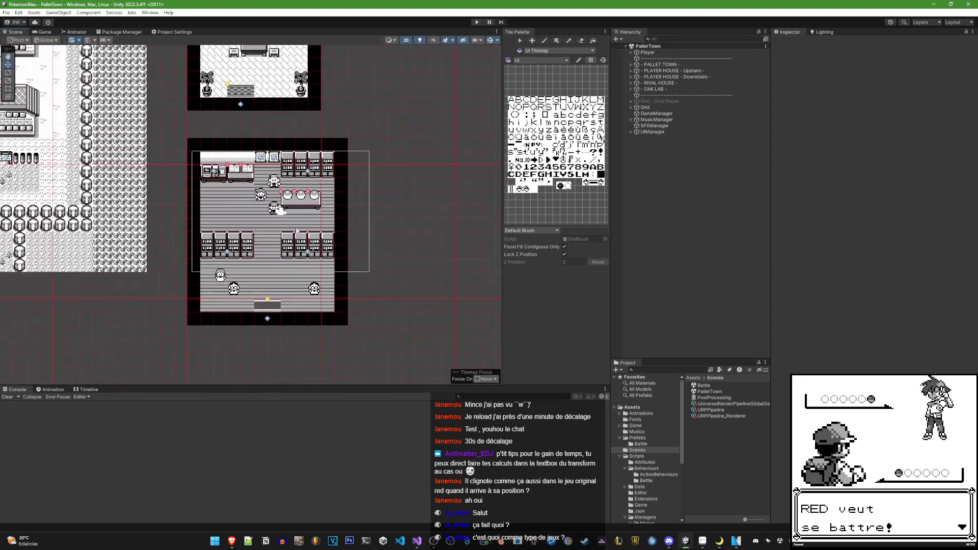
pyautogui.scroll(2, 335, 230)
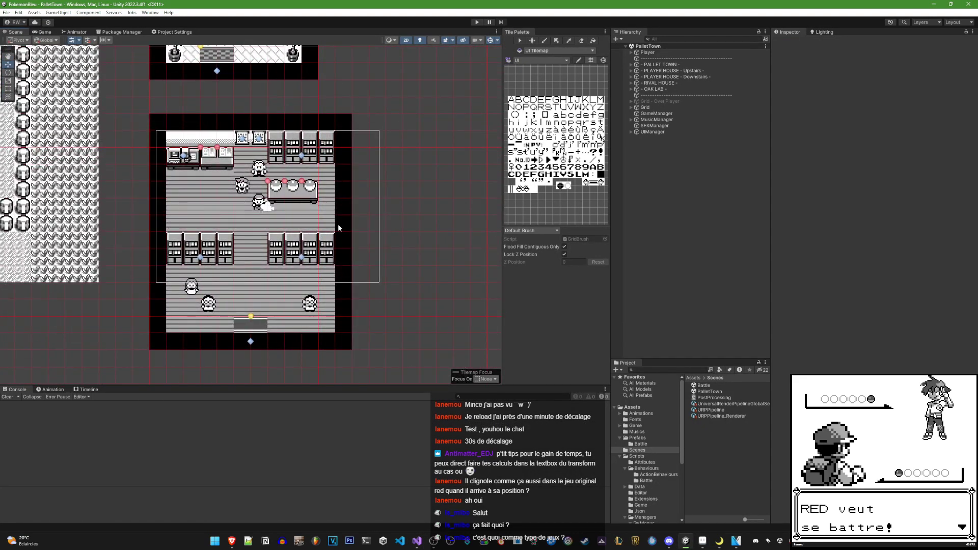
pyautogui.scroll(-3, 338, 225)
pyautogui.scroll(1, 376, 237)
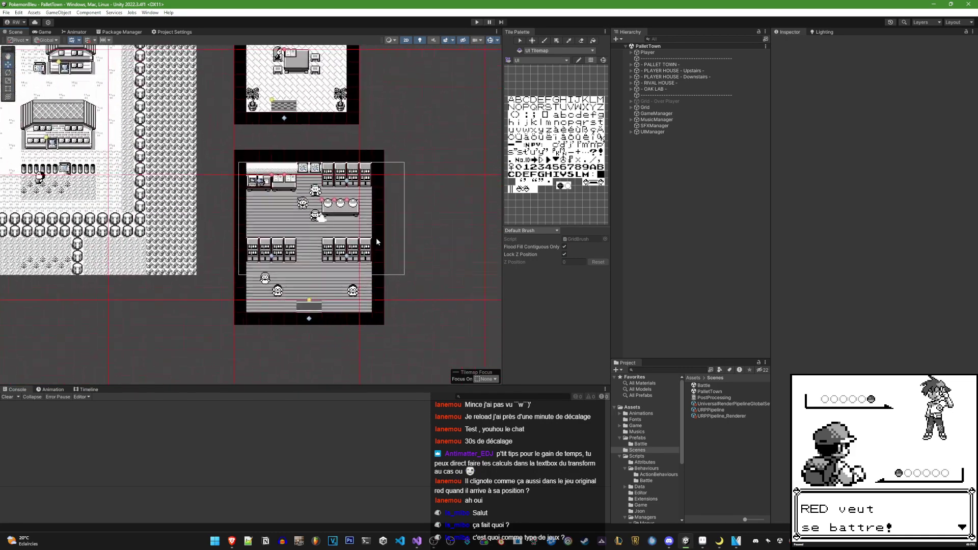
pyautogui.click(477, 22)
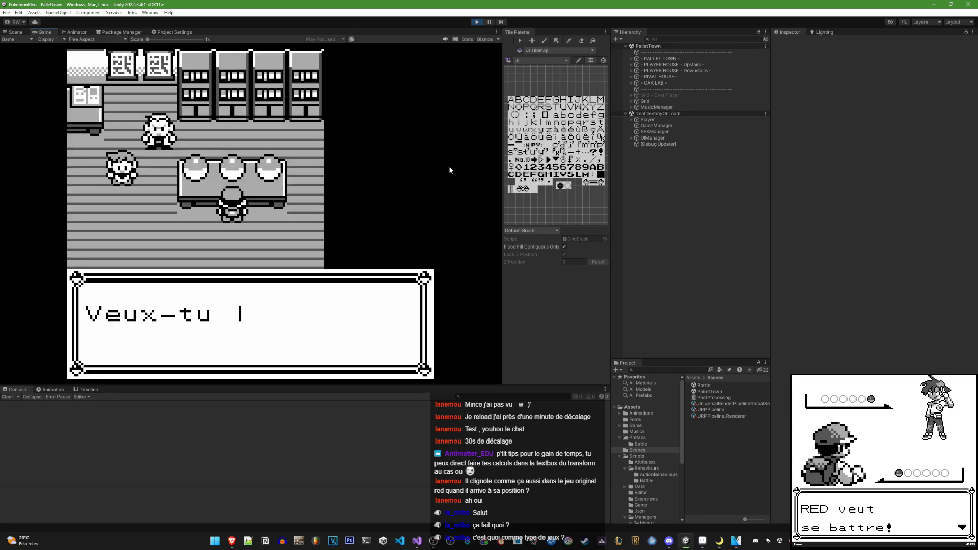
# Advance the lab dialog: rival takes CARAPUCE, answer NON, and receive BULBIZARRE
pyautogui.press('space')
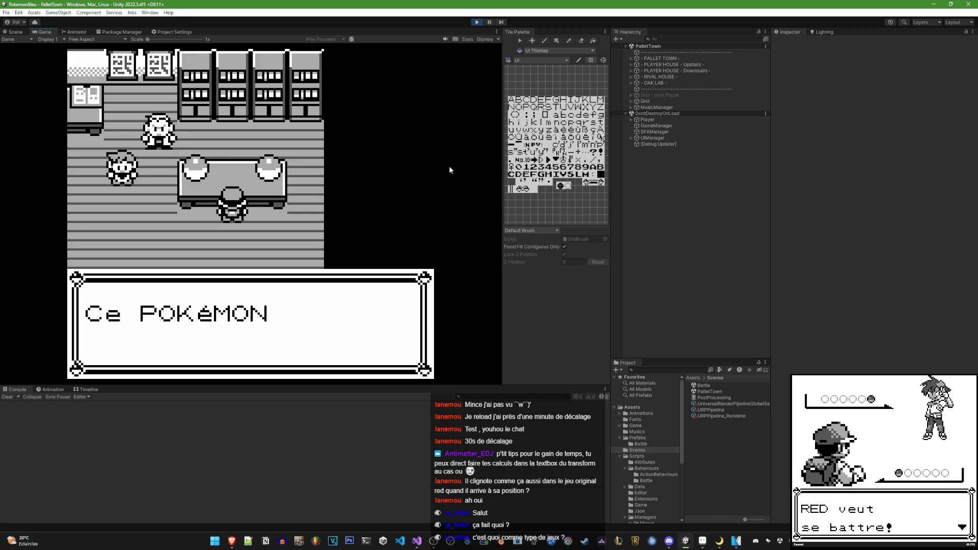
pyautogui.press('space')
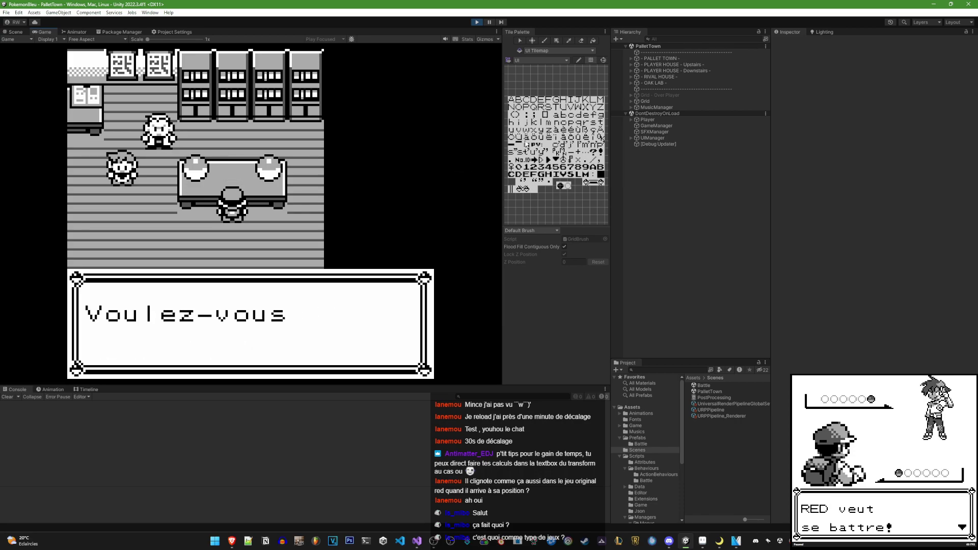
pyautogui.press('Down')
pyautogui.press('space')
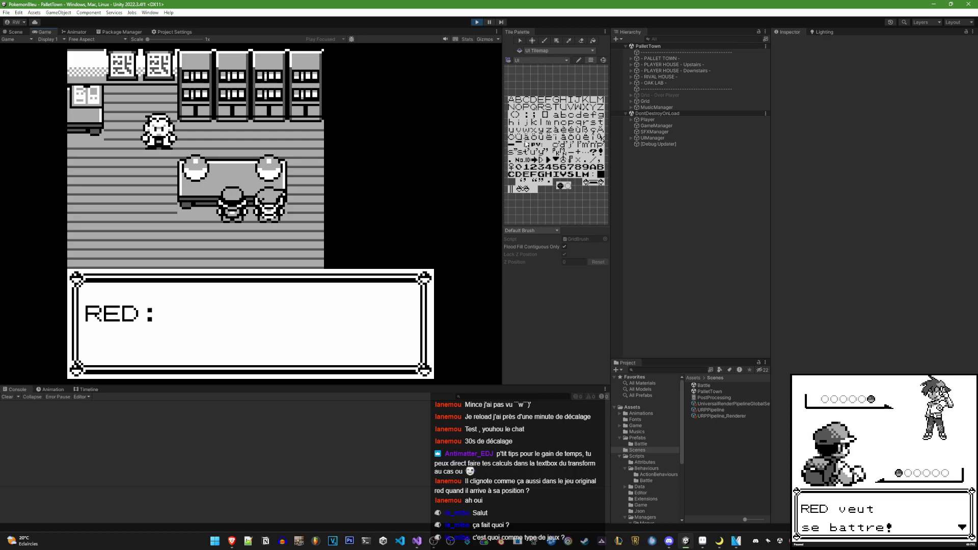
pyautogui.press('space')
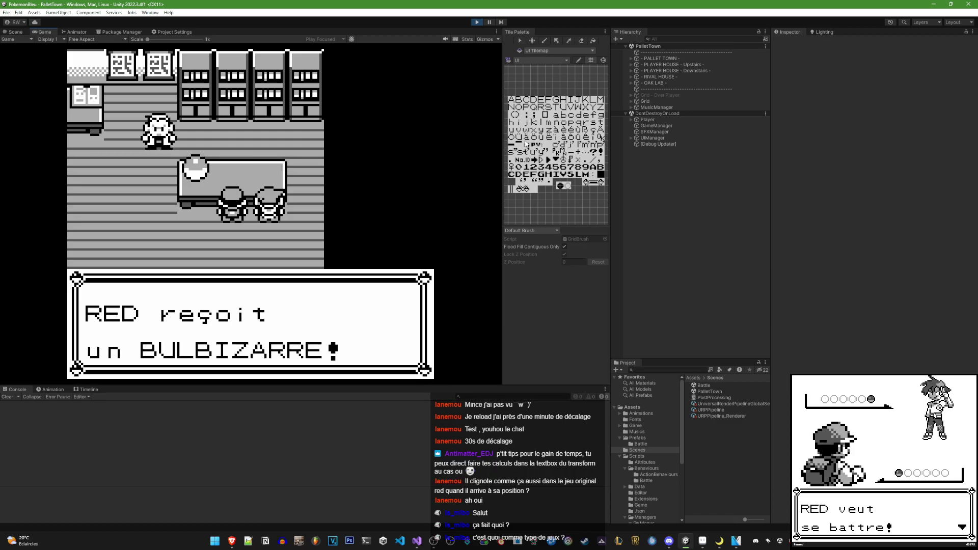
pyautogui.press('space')
# Walk down to trigger the rival battle, advance until KANGOUREX appears, then stop playing
pyautogui.press('Down')
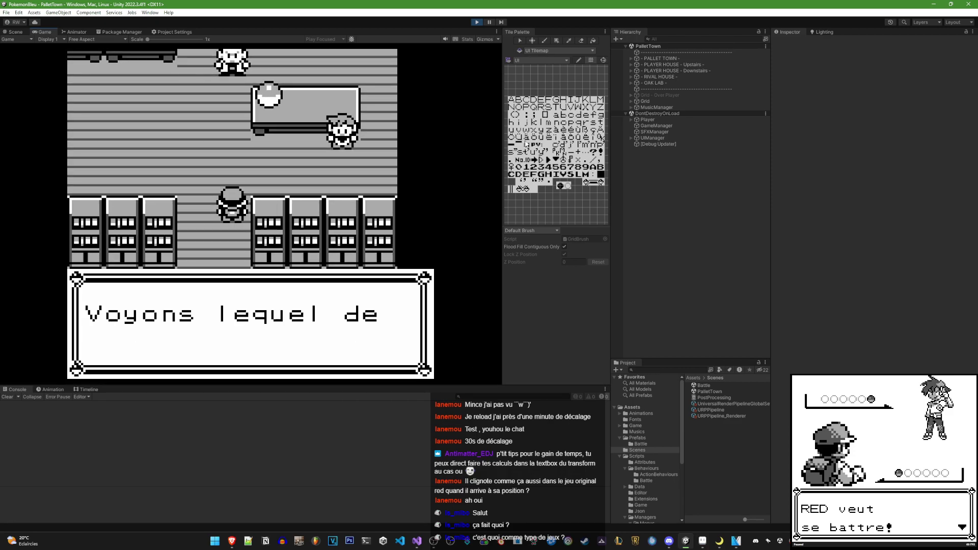
pyautogui.press('space')
pyautogui.press('space')
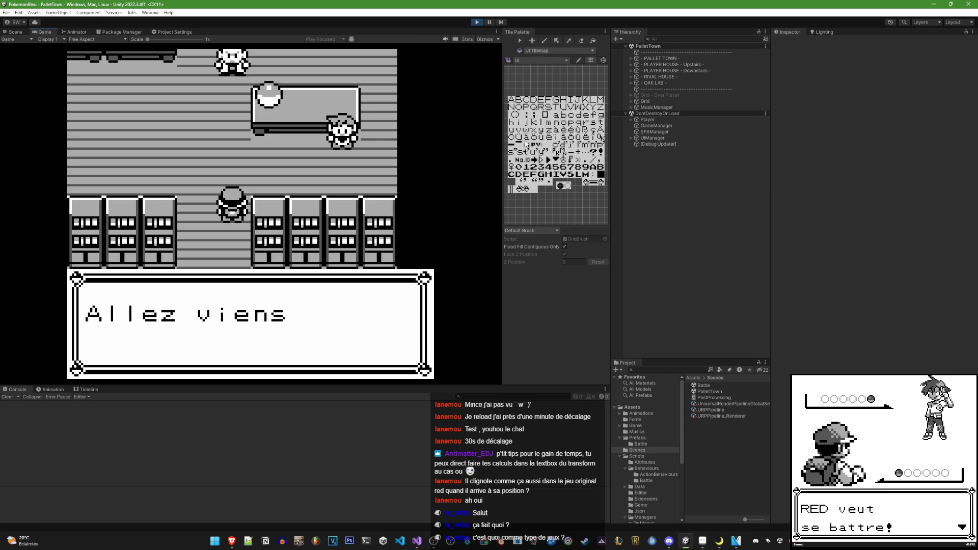
pyautogui.press('space')
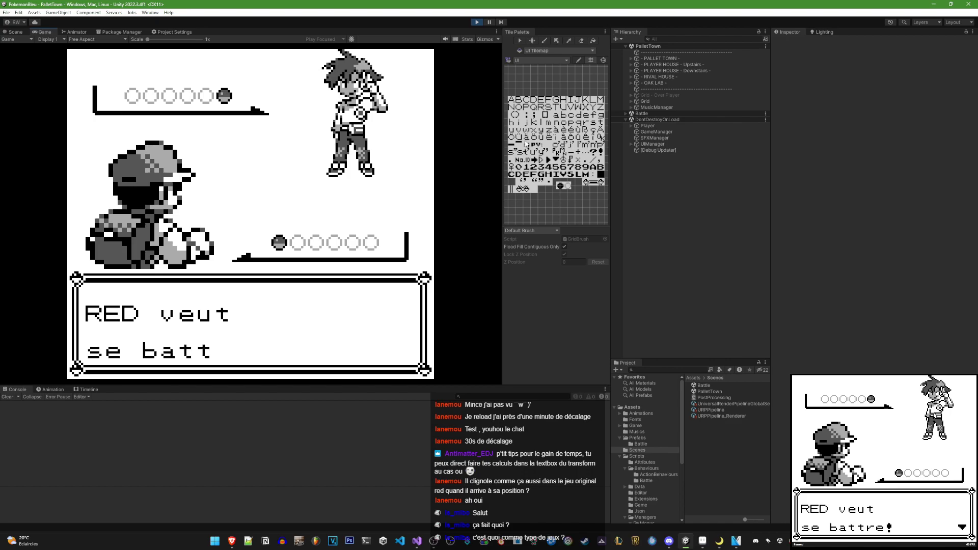
pyautogui.press('space')
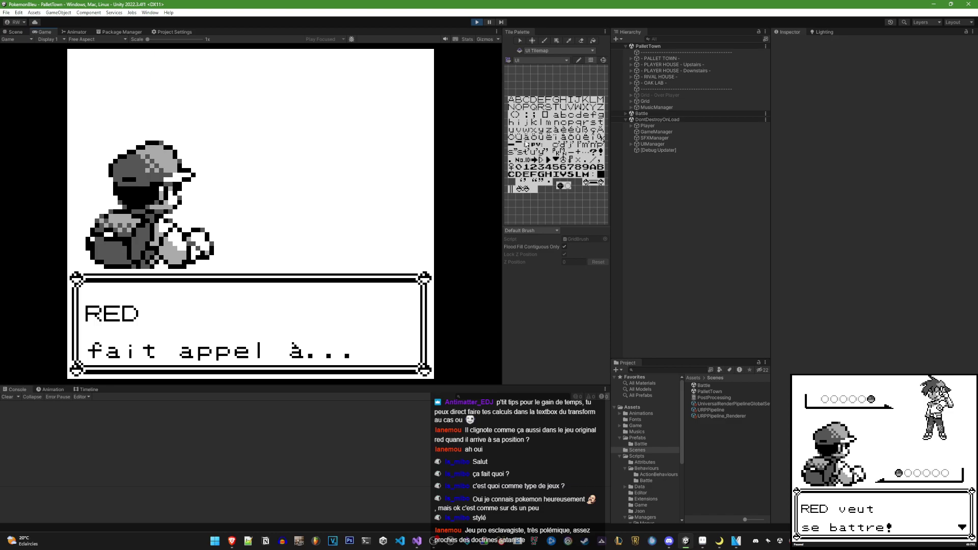
pyautogui.press('space')
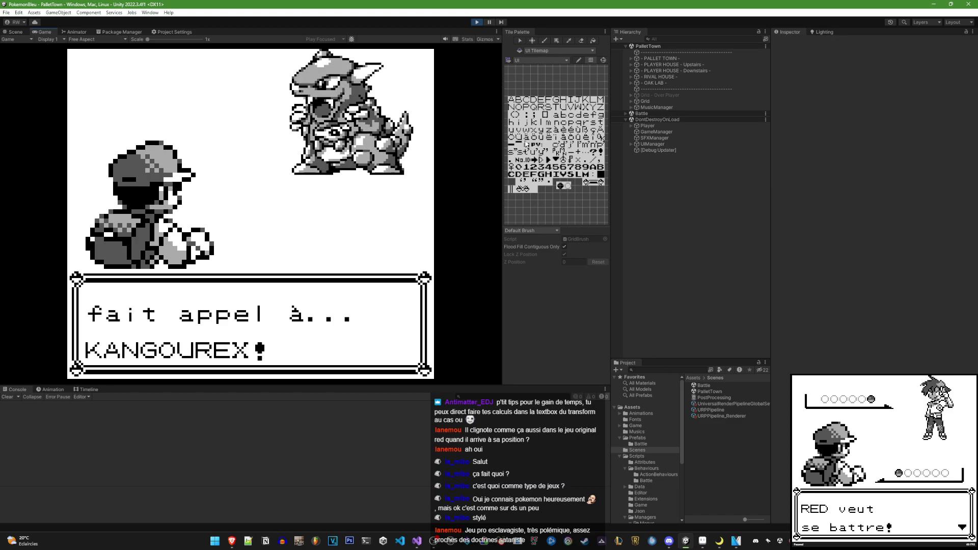
pyautogui.click(478, 23)
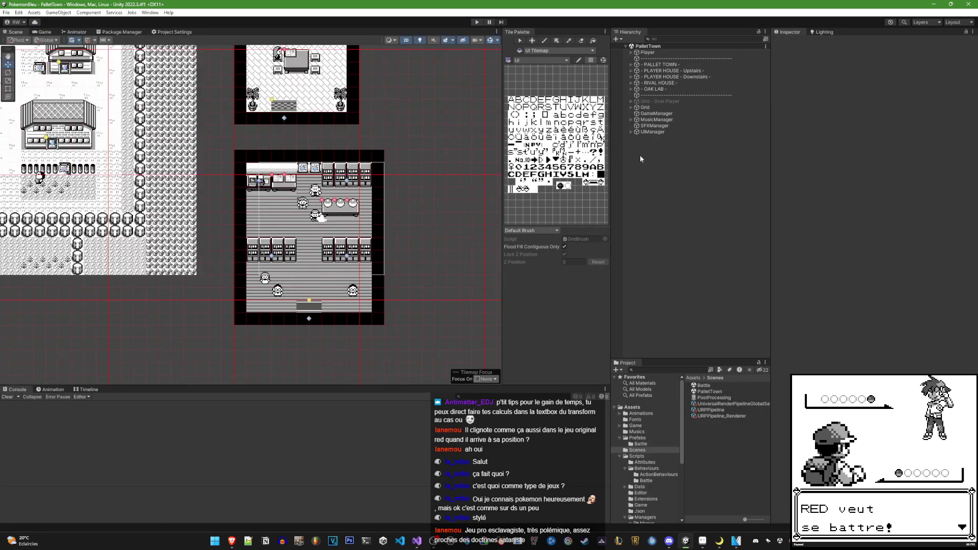
# Open the Battle scene from Assets > Scenes, then return to UIManager.cs in Visual Studio
pyautogui.doubleClick(702, 385)
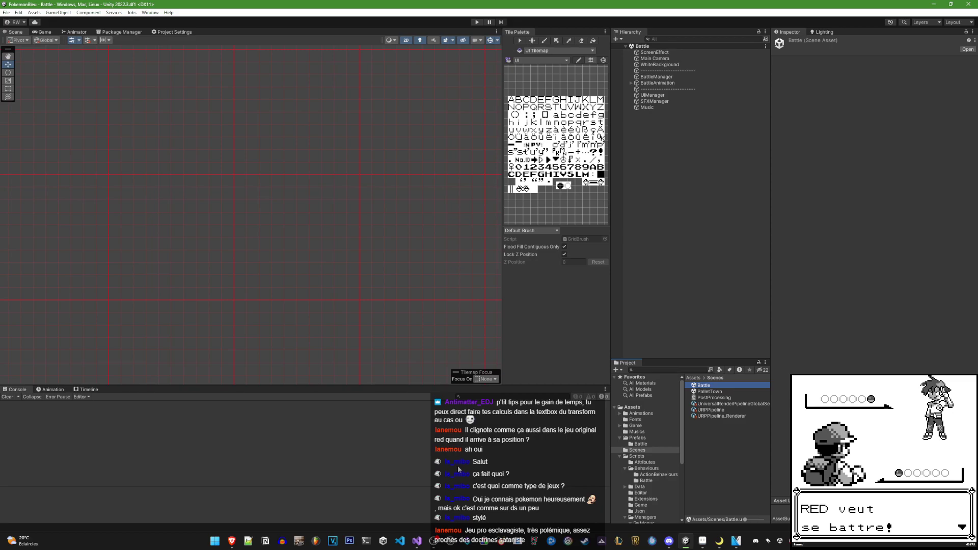
pyautogui.click(417, 540)
pyautogui.scroll(3, 339, 324)
pyautogui.scroll(-5, 338, 324)
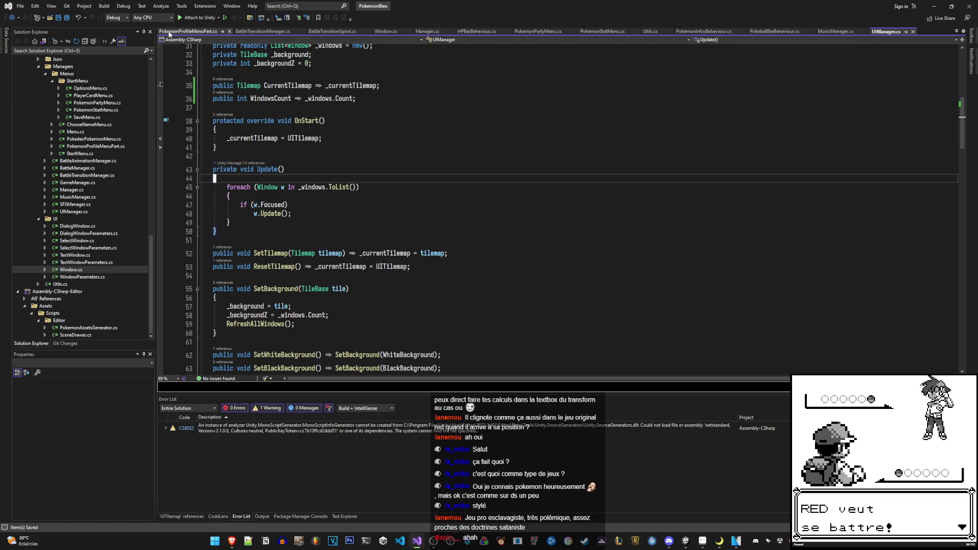
# In BattleManager.cs Start(), remove the ?? from the three assignments
pyautogui.scroll(-5, 182, 33)
pyautogui.scroll(-8, 183, 32)
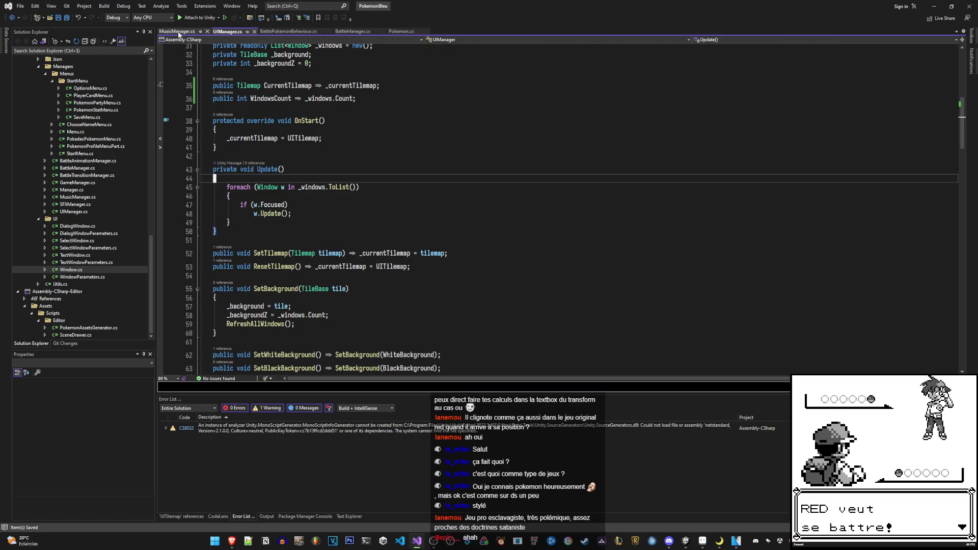
pyautogui.click(182, 31)
pyautogui.scroll(-5, 404, 260)
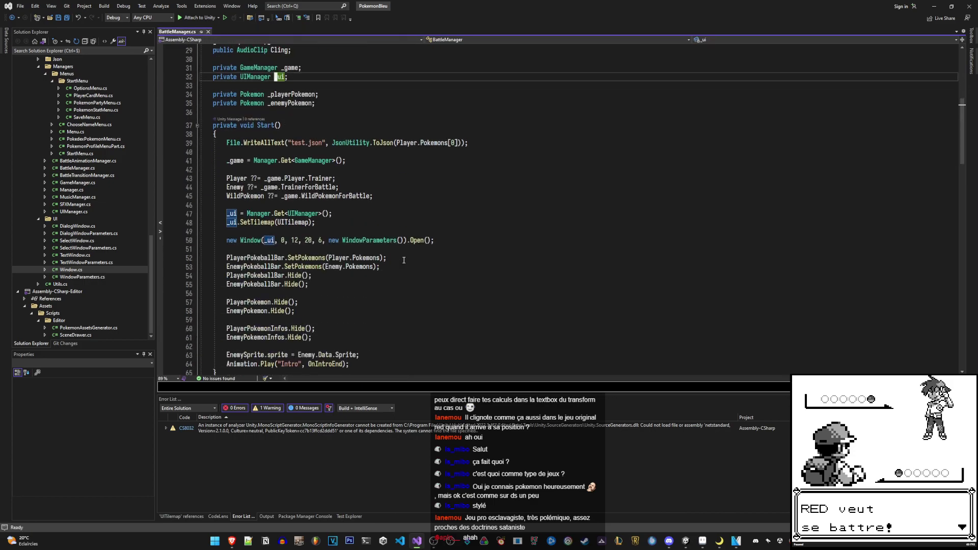
pyautogui.click(453, 152)
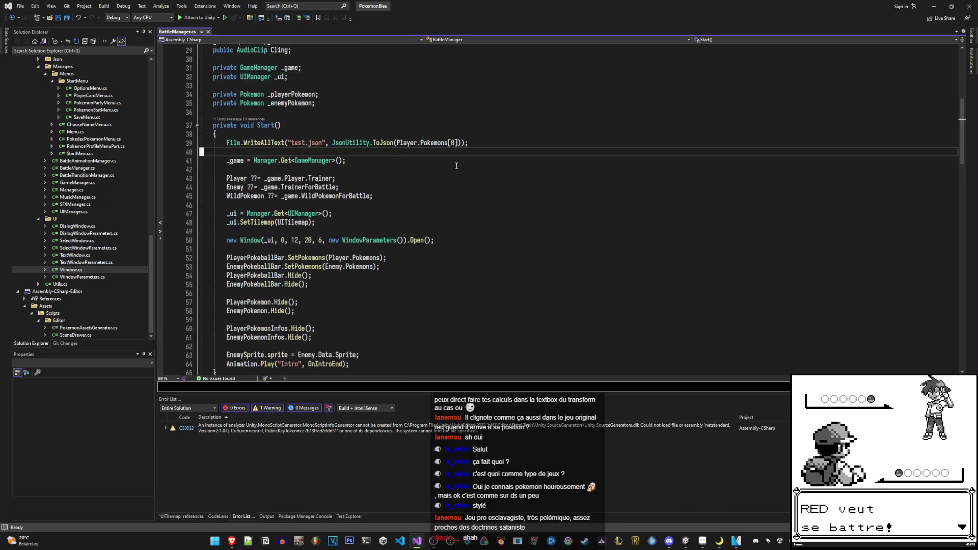
pyautogui.press('Down')
pyautogui.press('Down')
pyautogui.press('Down')
pyautogui.press('BackSpace')
pyautogui.press('BackSpace')
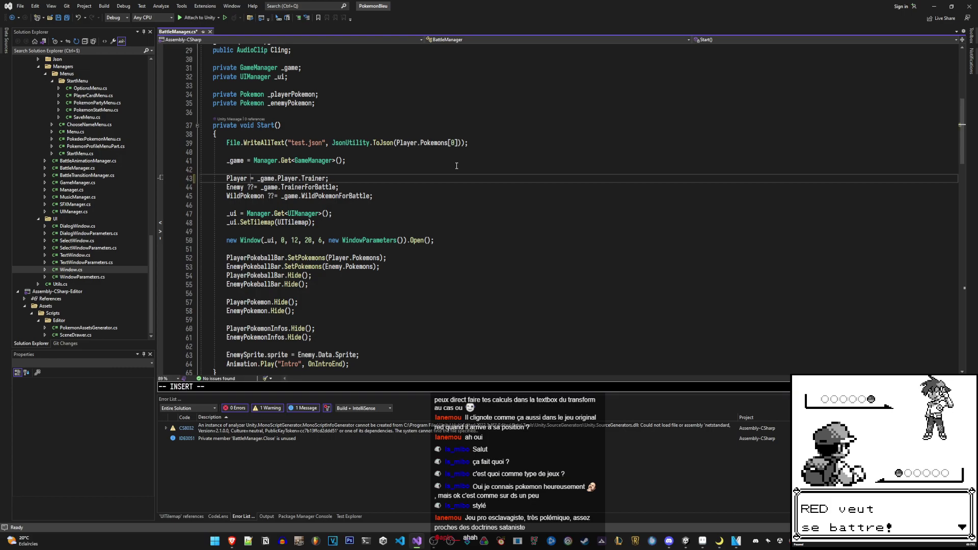
pyautogui.press('Down')
pyautogui.press('Right')
pyautogui.press('BackSpace')
pyautogui.press('BackSpace')
pyautogui.press('Down')
pyautogui.press('Right')
pyautogui.press('Right')
pyautogui.press('Right')
pyautogui.press('BackSpace')
pyautogui.press('BackSpace')
# Wrap the Player assignments in an if (_game != null) block and save
pyautogui.press('k')
pyautogui.press('k')
pyautogui.hotkey('shift', 'o')
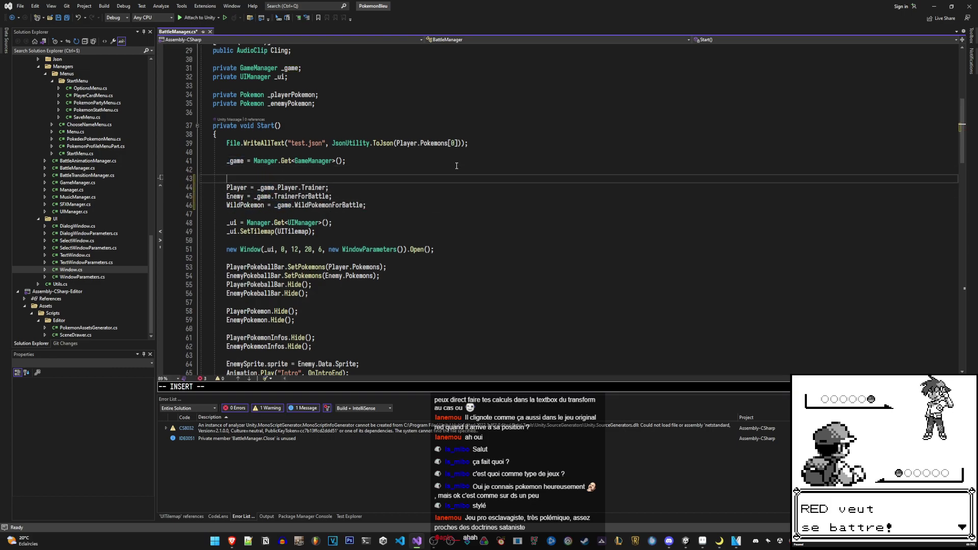
pyautogui.write('gameObject')
pyautogui.hotkey('ctrl', 'BackSpace')
pyautogui.write('_game != ')
pyautogui.write('null')
pyautogui.press('Return')
pyautogui.write('{')
pyautogui.press('Escape')
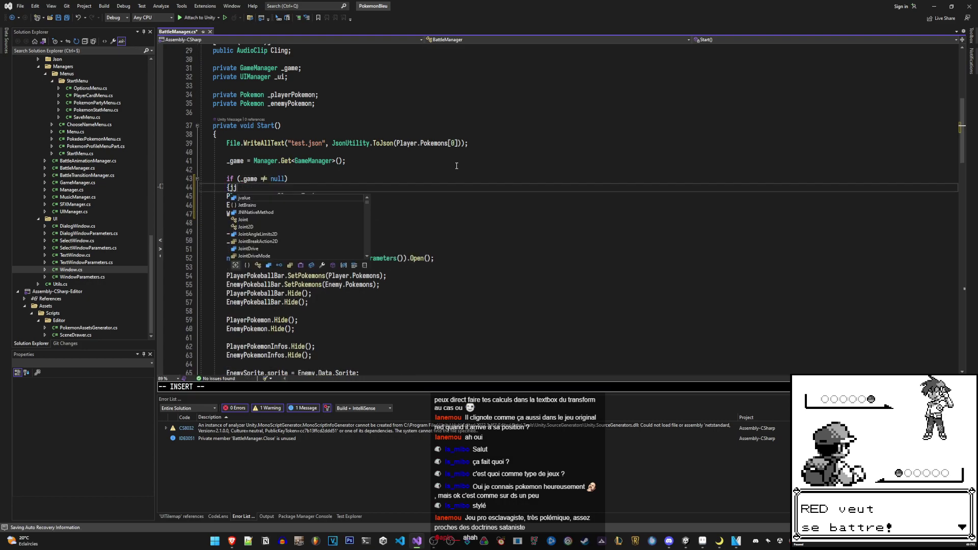
pyautogui.write('jo}')
pyautogui.press('Escape')
pyautogui.hotkey('ctrl', 's')
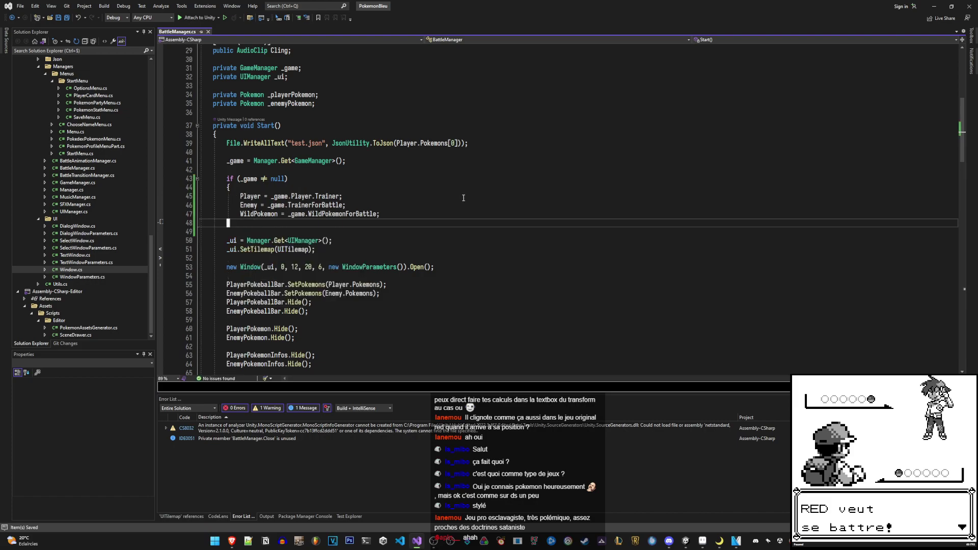
# Delete the File.WriteAllText test.json debug line and save BattleManager.cs
pyautogui.hotkey('shift', 'v')
pyautogui.press('k')
pyautogui.press('k')
pyautogui.press('k')
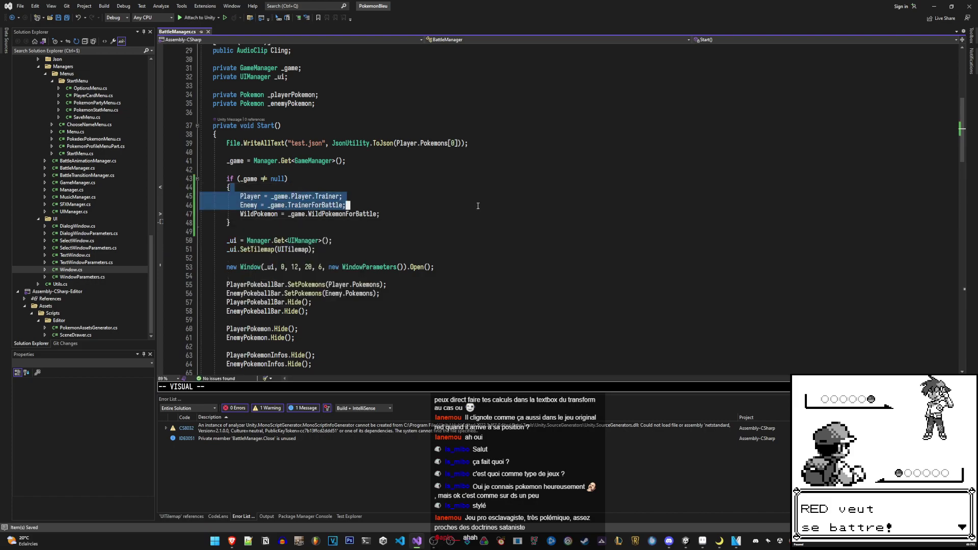
pyautogui.press('Escape')
pyautogui.press('j')
pyautogui.press('j')
pyautogui.press('j')
pyautogui.press('$')
pyautogui.press('v')
pyautogui.press('b')
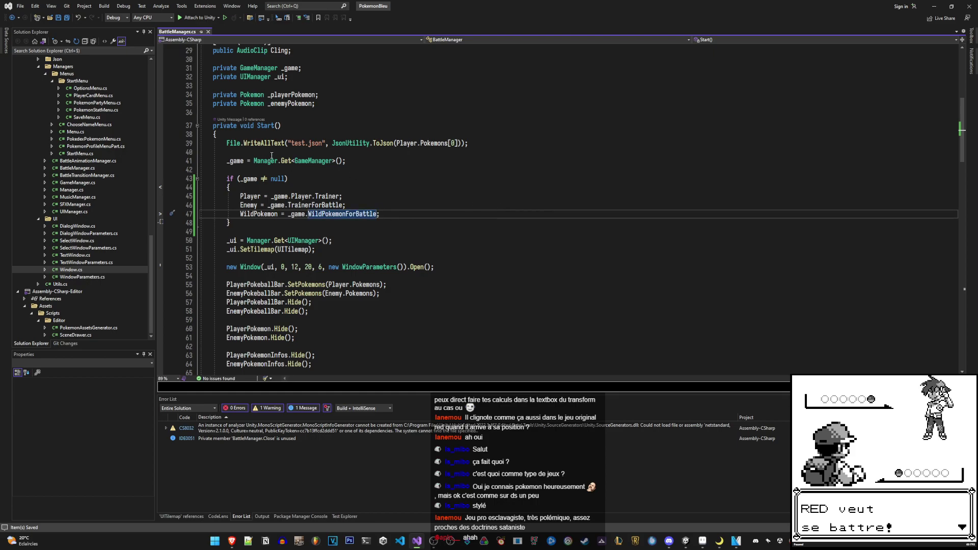
pyautogui.press('Escape')
pyautogui.press('k')
pyautogui.press('k')
pyautogui.press('k')
pyautogui.hotkey('shift', 'v')
pyautogui.press('d')
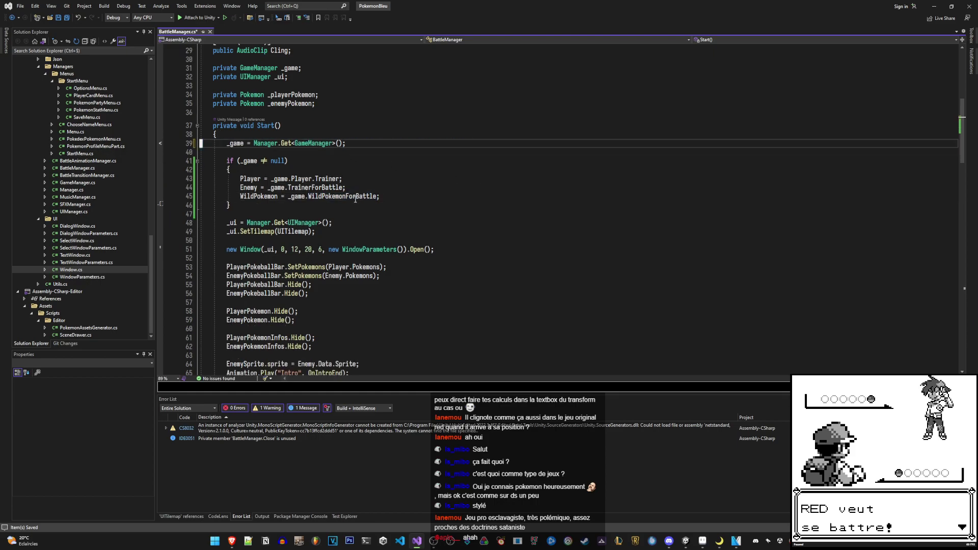
pyautogui.hotkey('ctrl', 's')
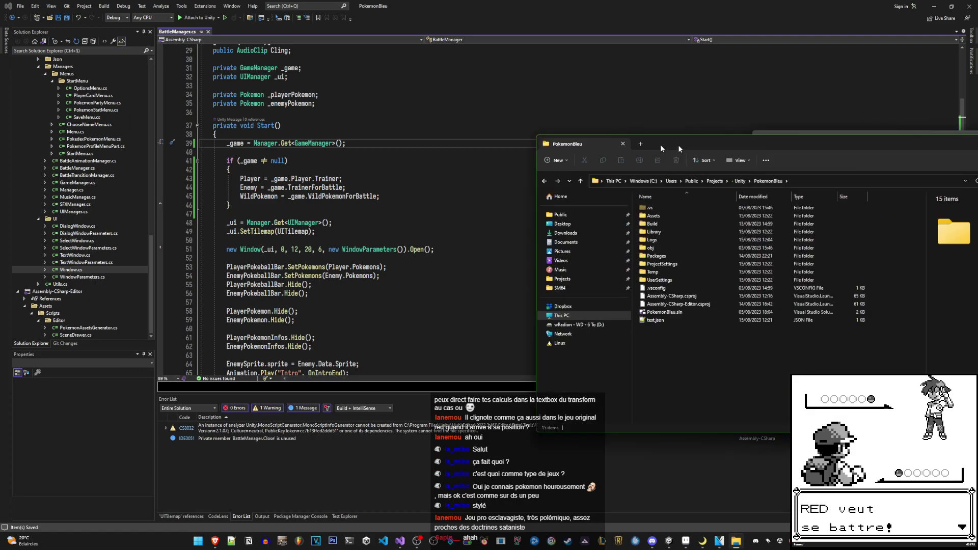
# Open test.json in Notepad++ to inspect its LockProperties contents, then close it
pyautogui.click(495, 316)
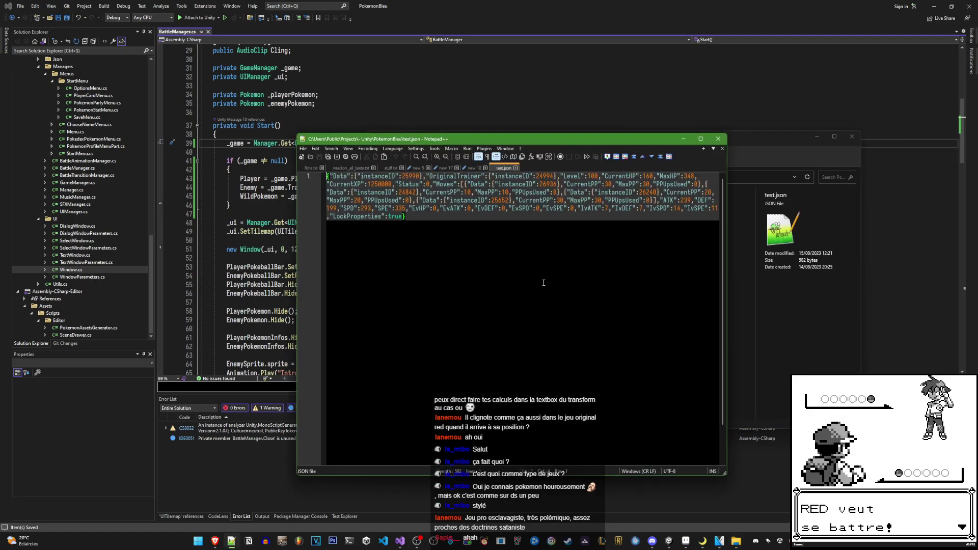
pyautogui.moveTo(402, 216); pyautogui.dragTo(330, 216)
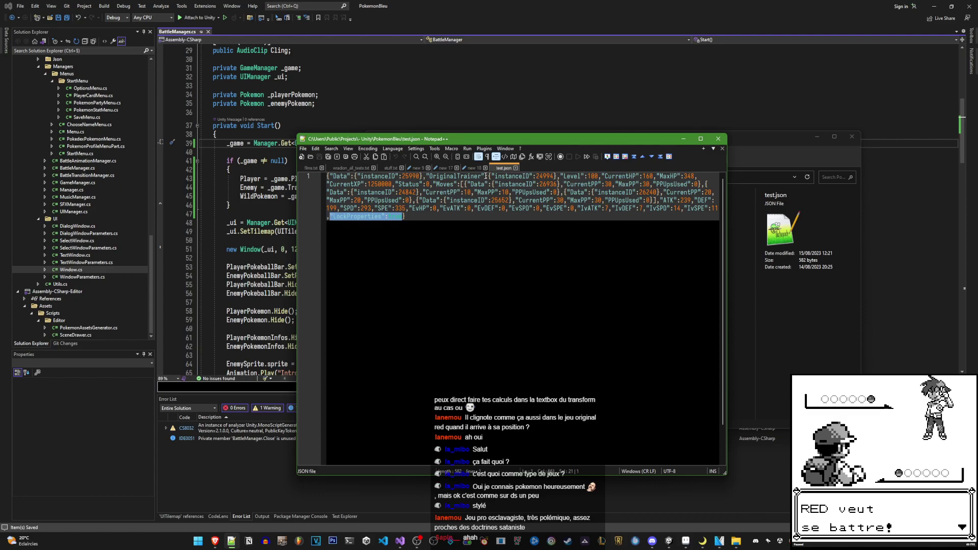
pyautogui.middleClick(503, 168)
pyautogui.click(751, 328)
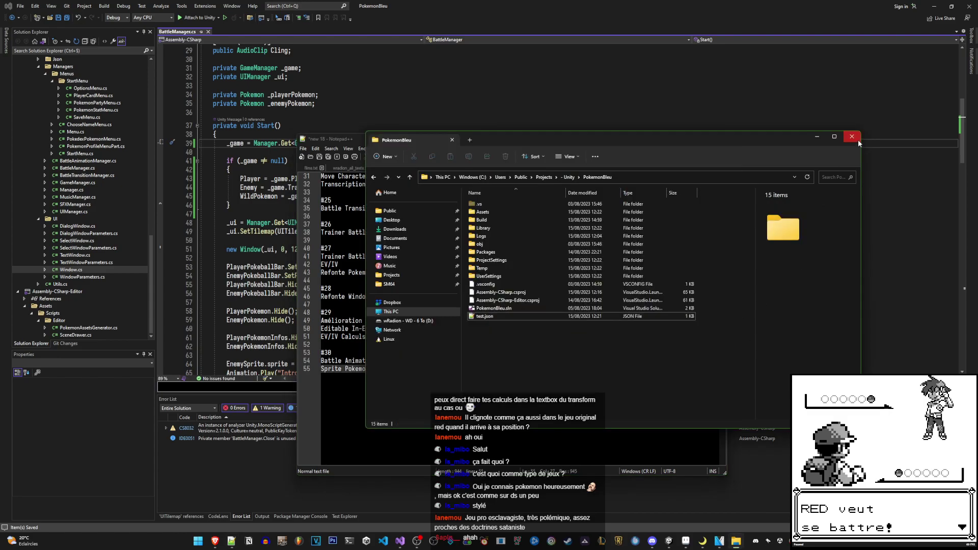
# Delete test.json from the PokemonBleu folder, close the Explorer window, and return to BattleManager.cs
pyautogui.click(565, 316)
pyautogui.press('Delete')
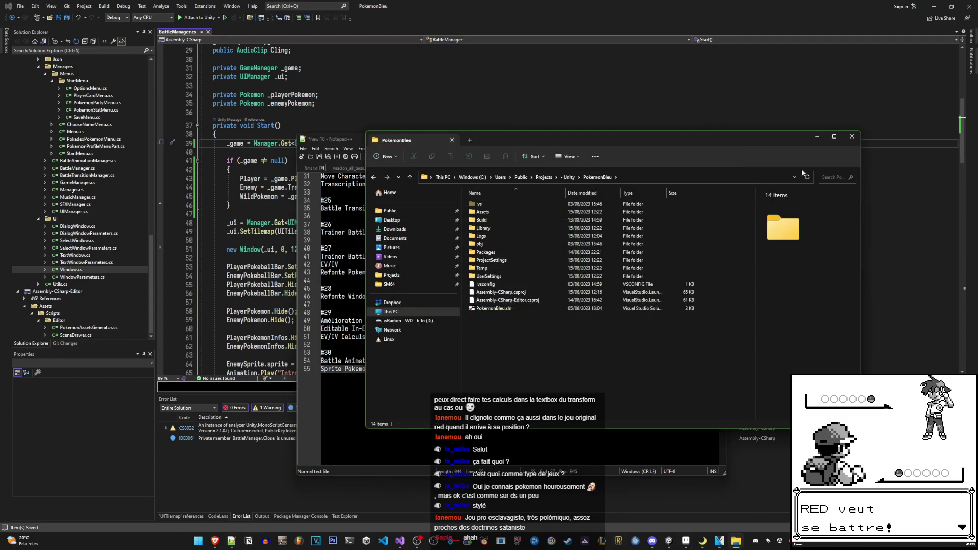
pyautogui.click(851, 136)
pyautogui.click(751, 190)
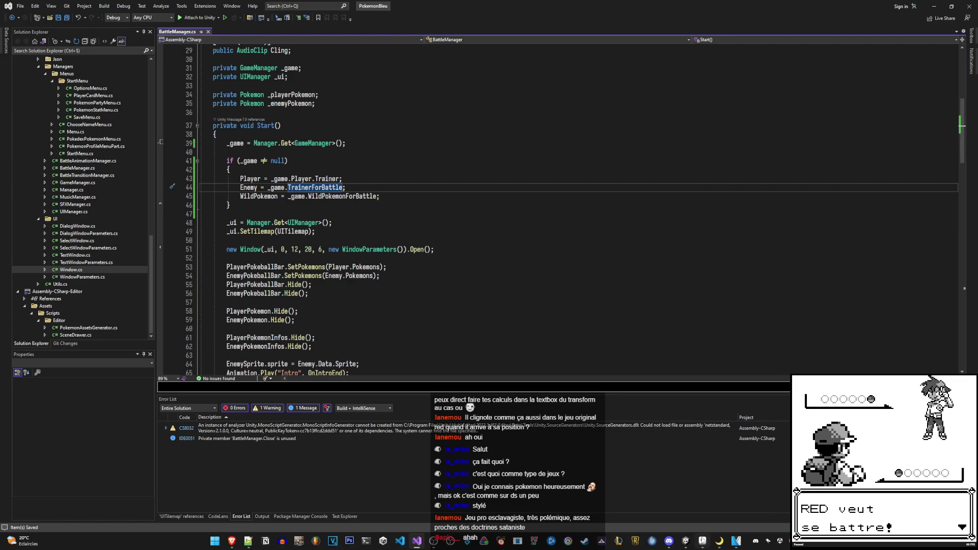
# Find GameManager.cs in Solution Explorer and open it
pyautogui.scroll(-7, 472, 316)
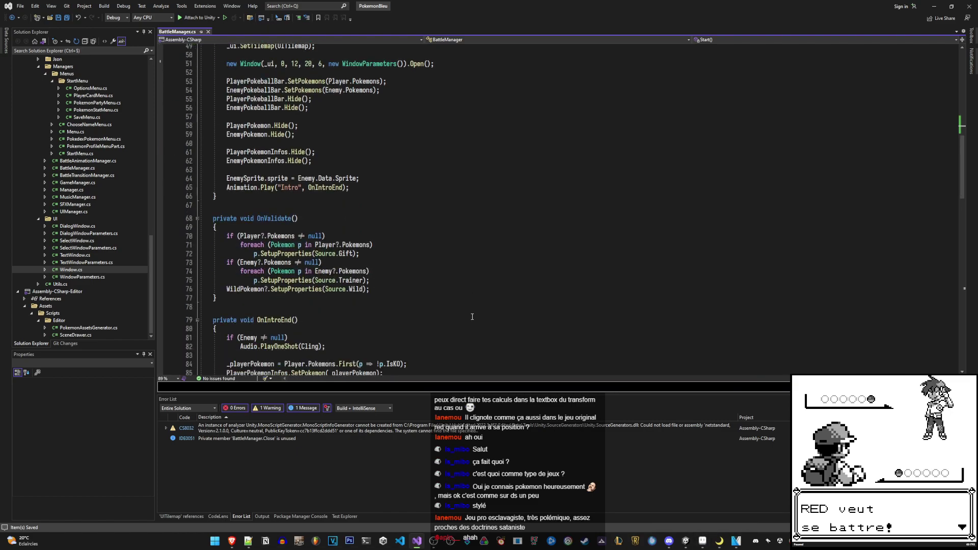
pyautogui.scroll(-7, 472, 316)
pyautogui.scroll(-12, 474, 317)
pyautogui.scroll(-7, 476, 320)
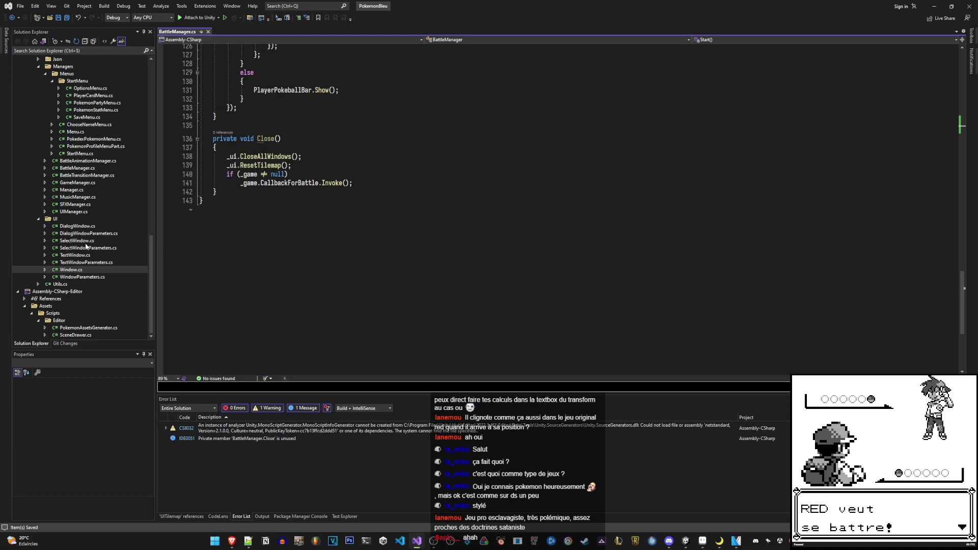
pyautogui.scroll(8, 84, 248)
pyautogui.scroll(8, 83, 252)
pyautogui.scroll(8, 81, 255)
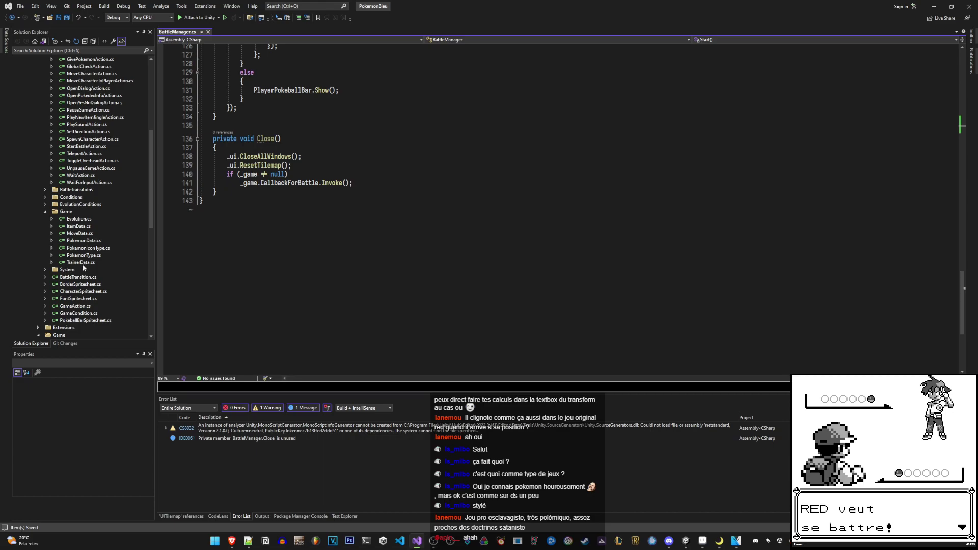
pyautogui.scroll(9, 84, 268)
pyautogui.scroll(-6, 85, 255)
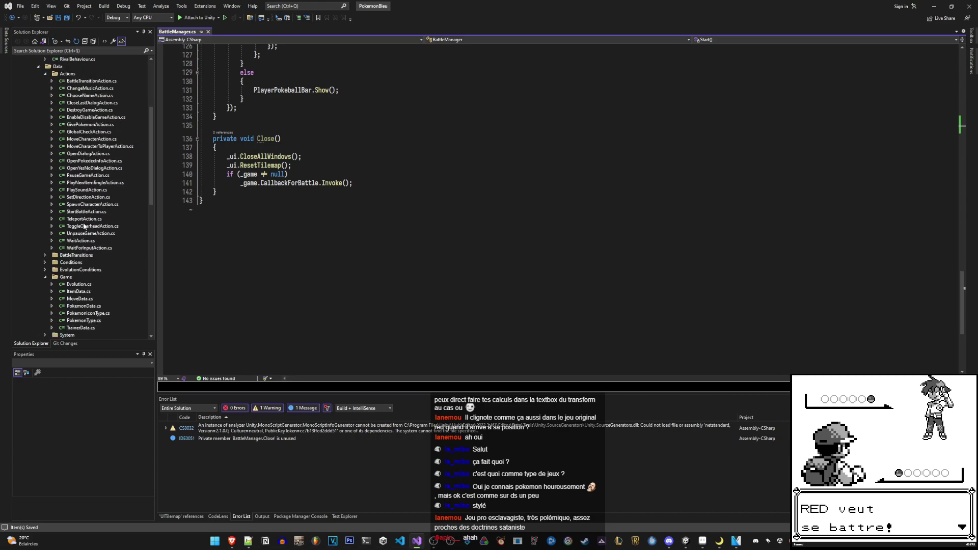
pyautogui.scroll(-7, 87, 234)
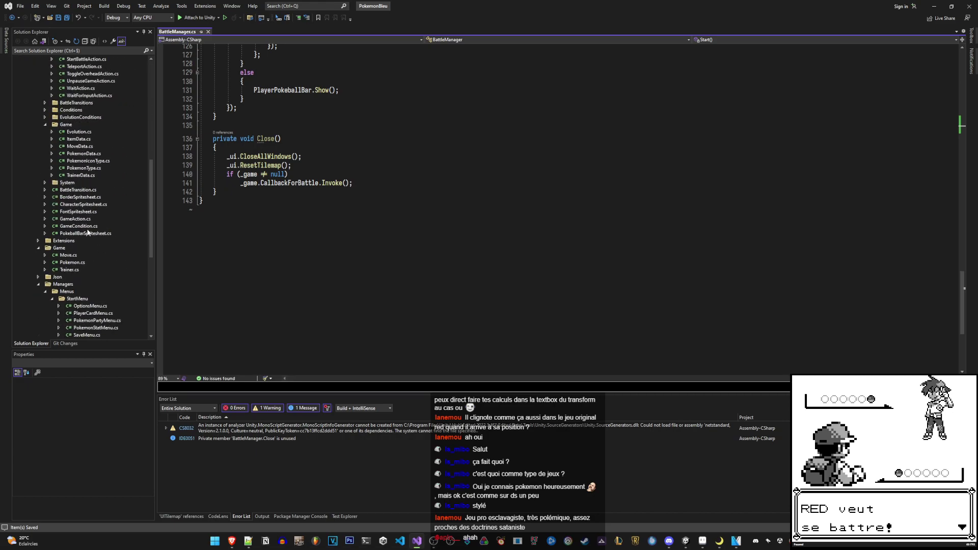
pyautogui.scroll(-10, 87, 232)
pyautogui.doubleClick(77, 183)
# In StartBattle, move MainCamera.enabled = false below the LoadScene line and save
pyautogui.scroll(-7, 366, 287)
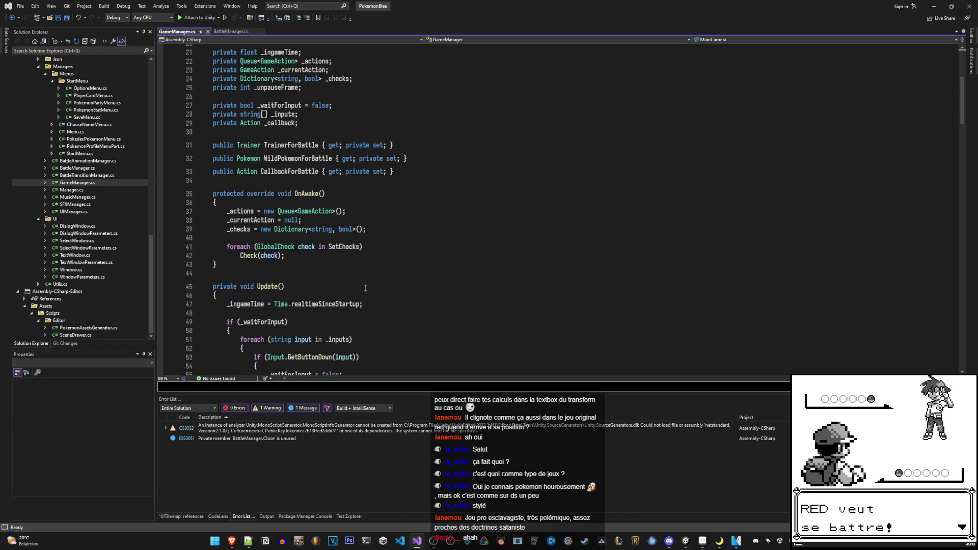
pyautogui.scroll(-8, 365, 287)
pyautogui.scroll(-6, 366, 288)
pyautogui.scroll(-10, 365, 288)
pyautogui.scroll(-7, 366, 287)
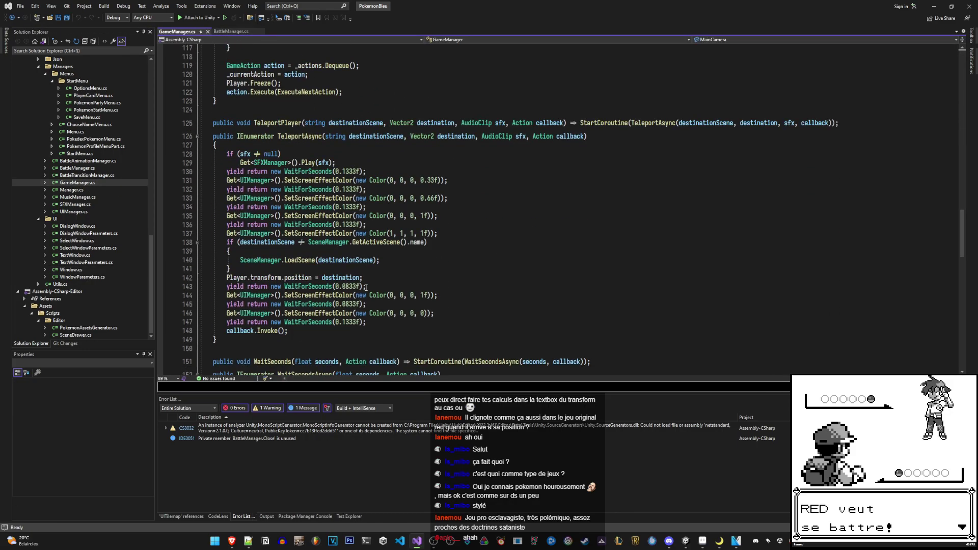
pyautogui.scroll(-7, 366, 288)
pyautogui.scroll(-7, 366, 289)
pyautogui.scroll(-5, 366, 288)
pyautogui.scroll(5, 299, 185)
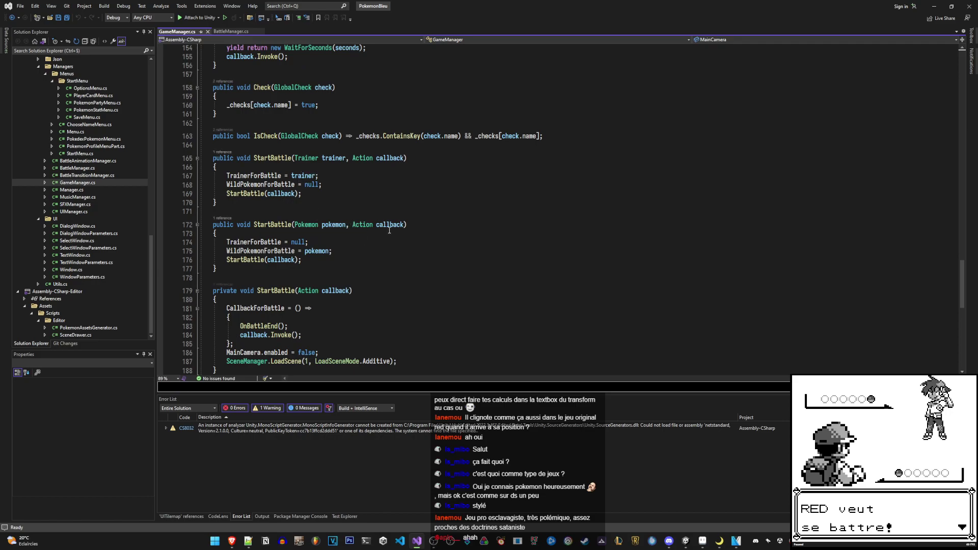
pyautogui.scroll(-5, 346, 246)
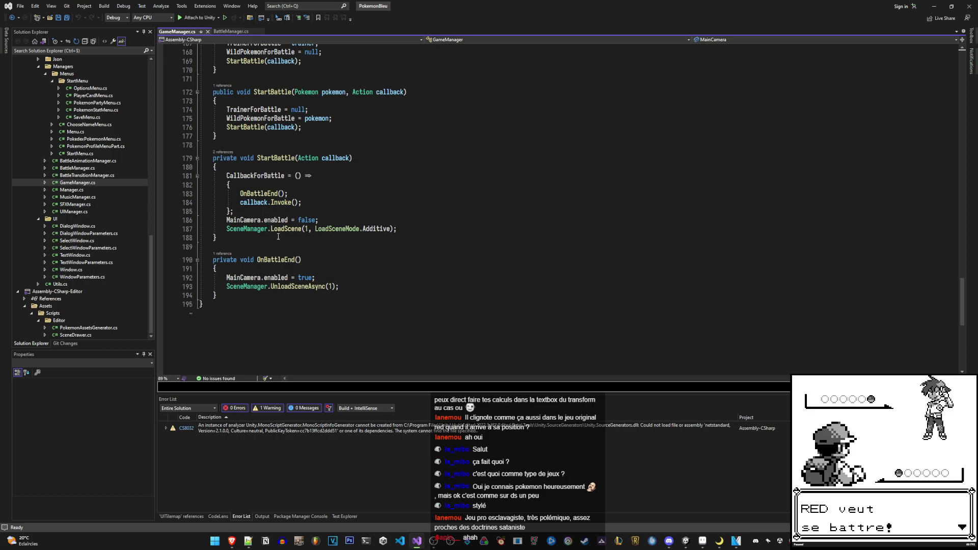
pyautogui.click(385, 223)
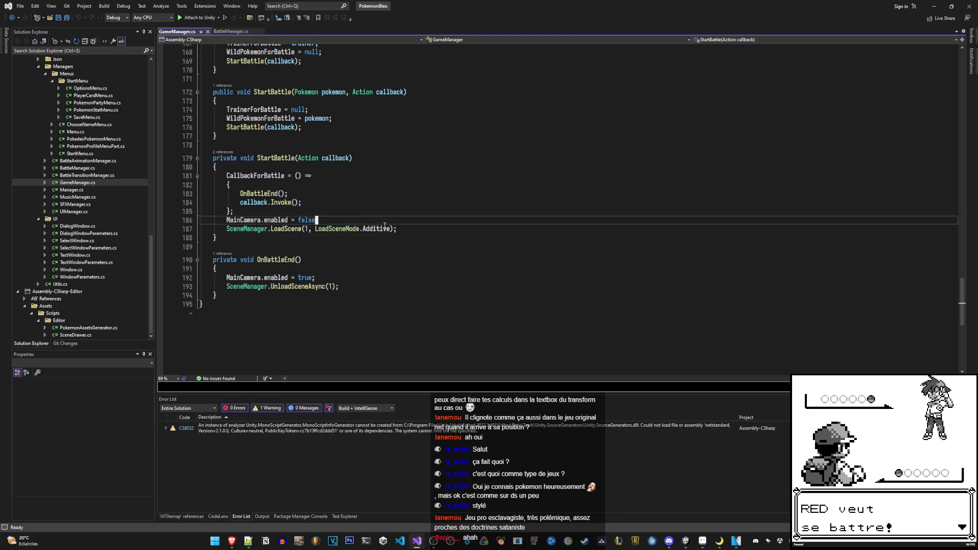
pyautogui.hotkey('alt', 'Down')
pyautogui.hotkey('ctrl', 's')
pyautogui.press('Home')
pyautogui.press('Down')
pyautogui.press('Down')
pyautogui.press('Down')
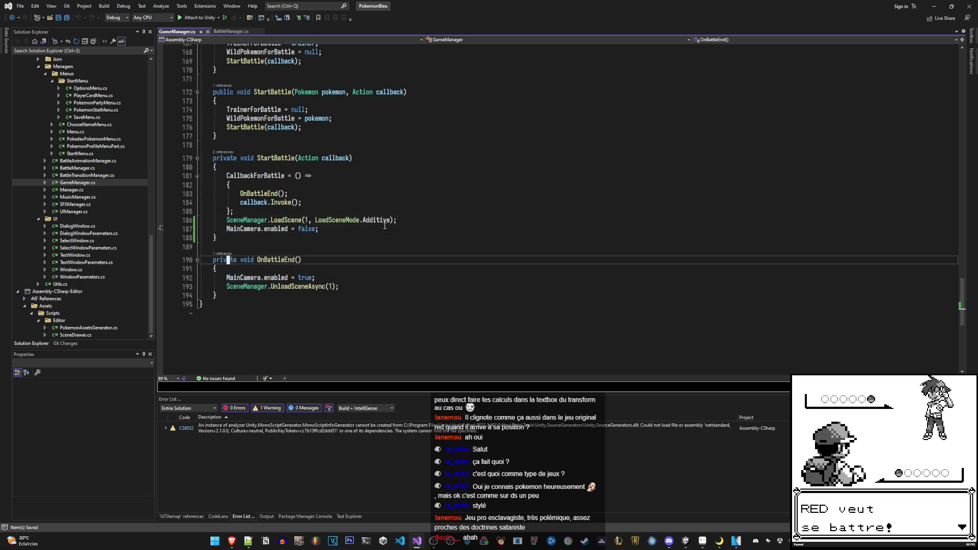
# Review OnBattleEnd's camera and scene unload lines, then switch to the Unity editor
pyautogui.press('Down')
pyautogui.press('Down')
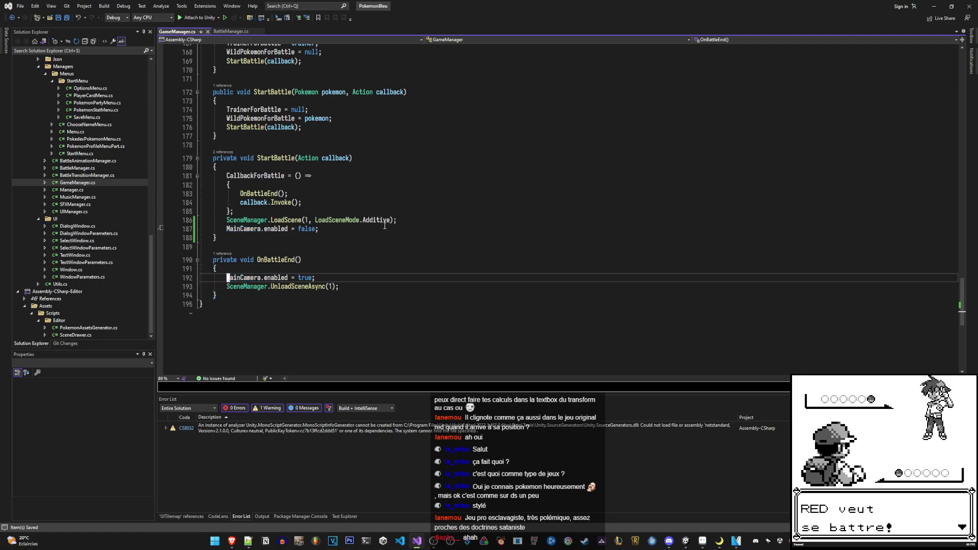
pyautogui.press('Down')
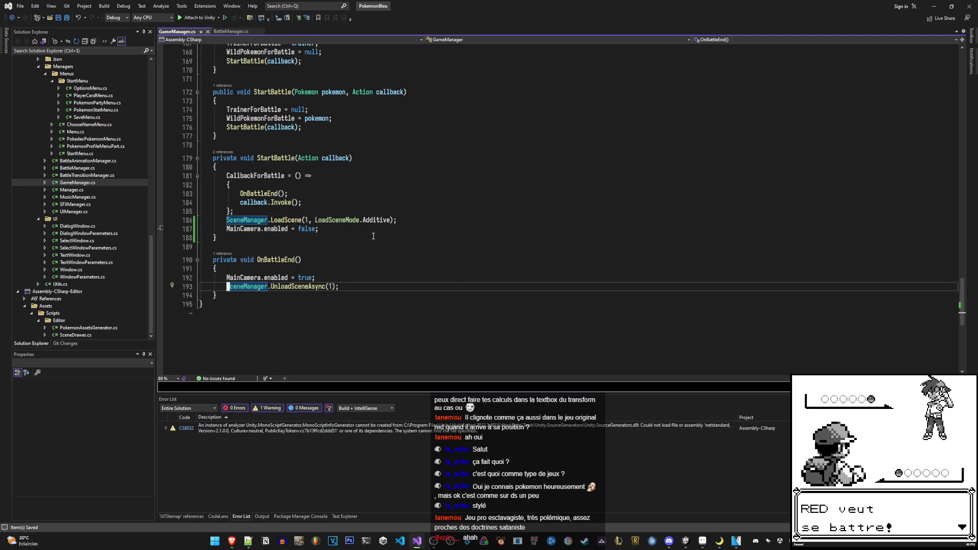
pyautogui.click(396, 220)
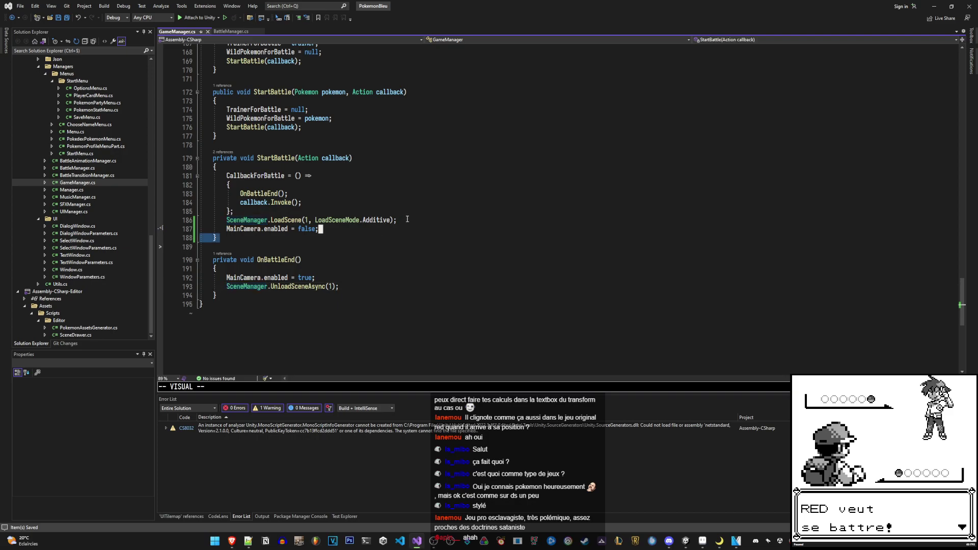
pyautogui.click(686, 541)
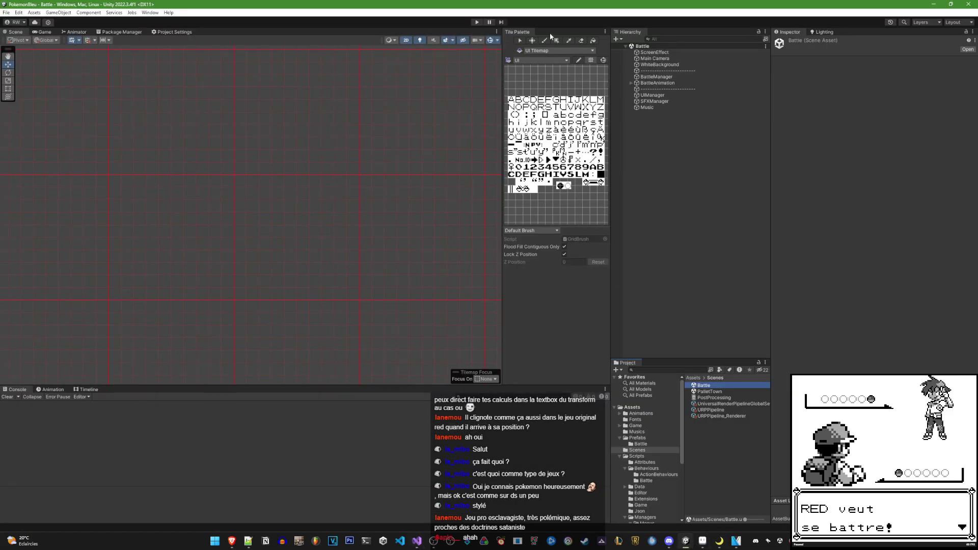
# Open the PalletTown scene, start a playtest, and accept CARAPUCE as the starter
pyautogui.doubleClick(709, 391)
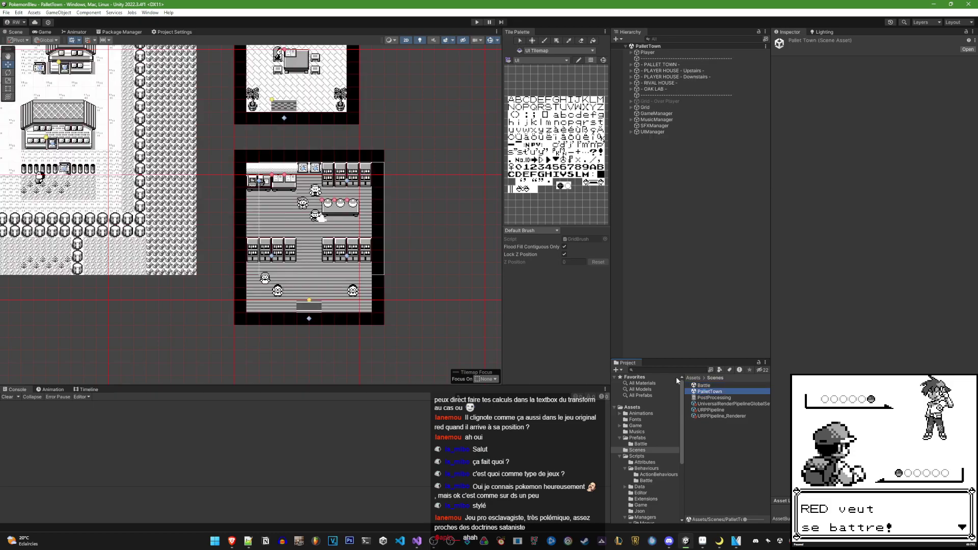
pyautogui.click(477, 23)
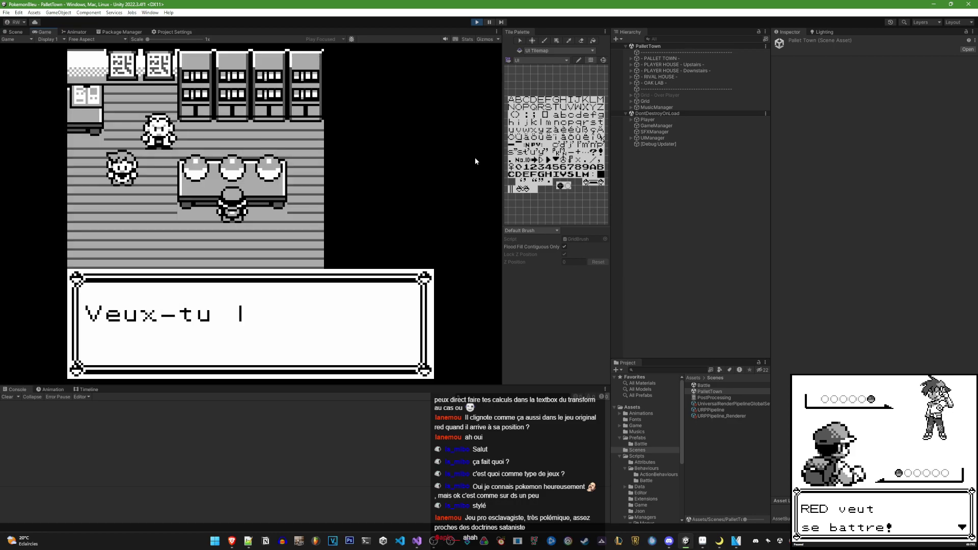
pyautogui.press('Down')
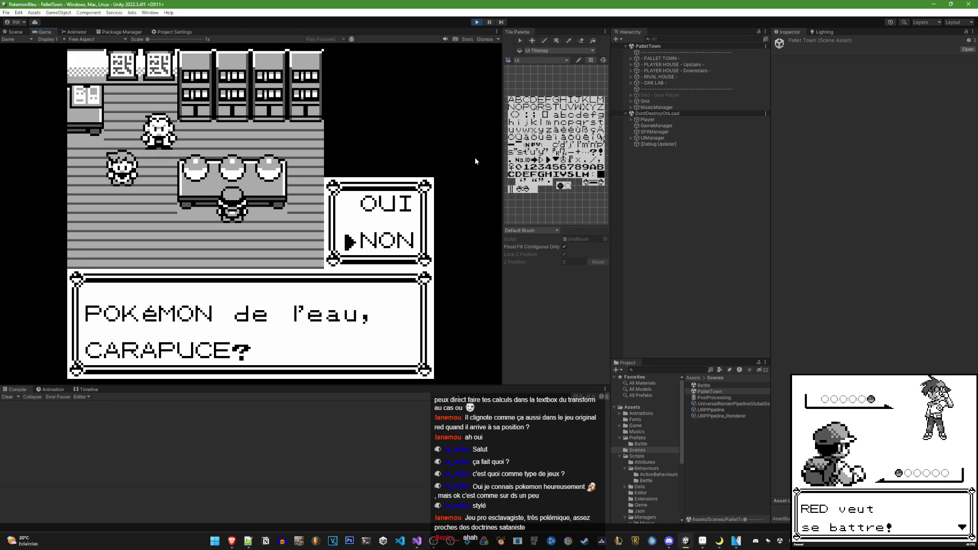
pyautogui.press('Up')
pyautogui.press('Return')
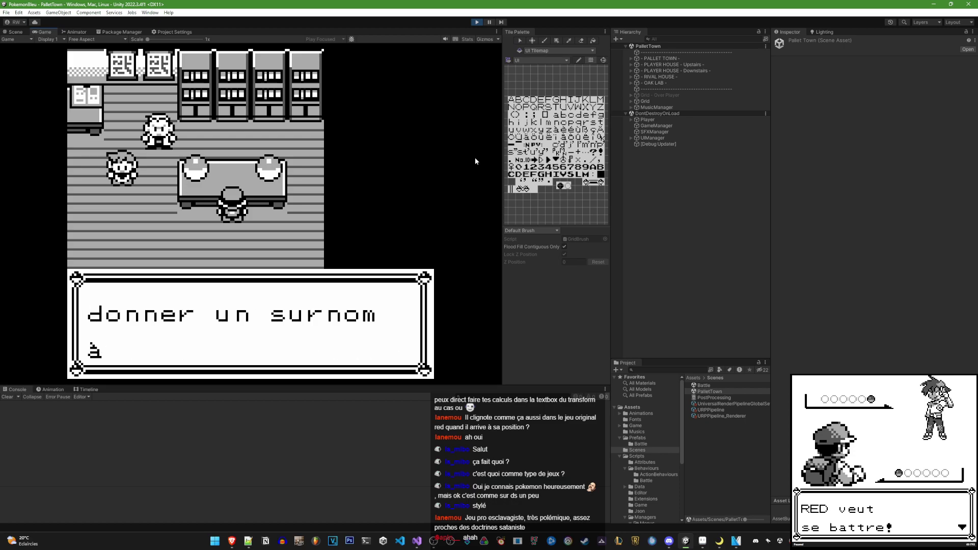
# Agree to nickname CARAPUCE and spell a nickname of letters and symbols on the naming grid
pyautogui.press('Up')
pyautogui.press('Return')
pyautogui.press('Down')
pyautogui.press('Down')
pyautogui.press('Right')
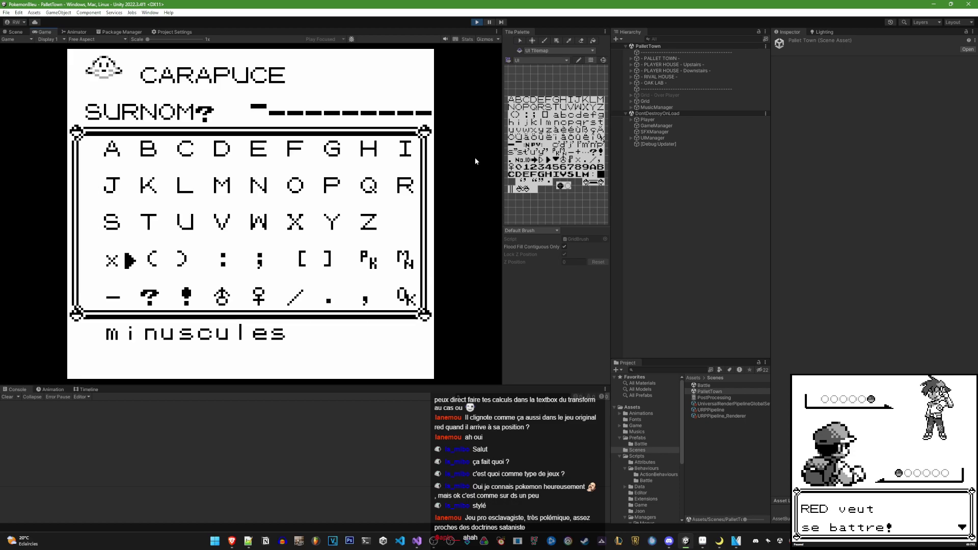
pyautogui.press('Right')
pyautogui.press('Right')
pyautogui.press('Return')
pyautogui.press('Return')
pyautogui.press('Up')
pyautogui.press('Return')
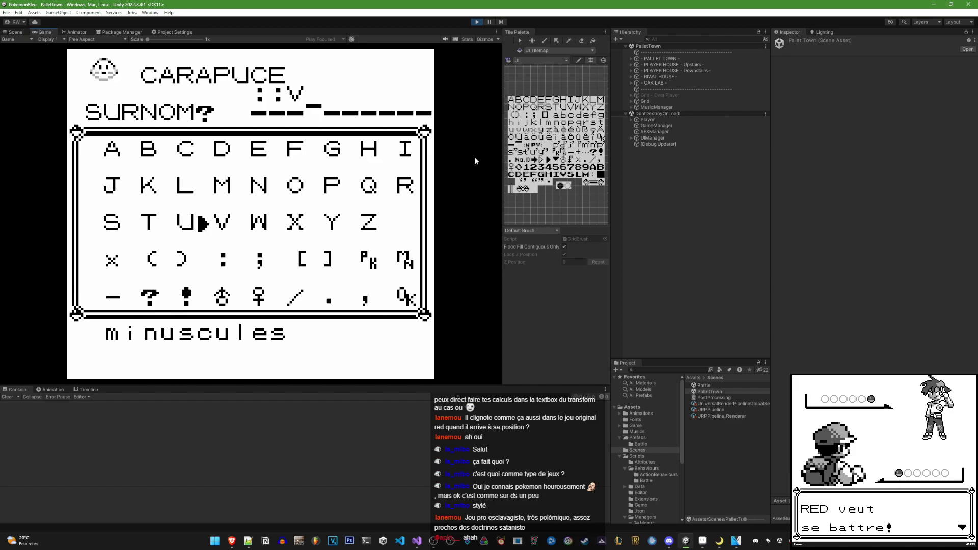
pyautogui.press('Right')
pyautogui.press('Return')
pyautogui.press('Down')
pyautogui.press('Right')
pyautogui.press('Return')
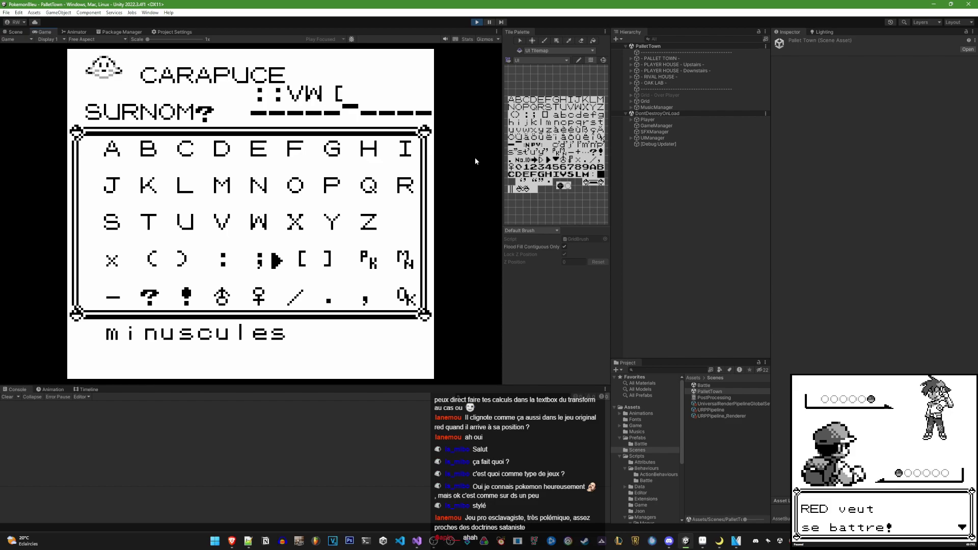
pyautogui.press('Right')
pyautogui.press('Right')
pyautogui.press('Return')
pyautogui.press('Right')
pyautogui.press('Return')
pyautogui.press('Left')
pyautogui.press('Left')
pyautogui.press('Return')
pyautogui.press('Left')
pyautogui.press('Left')
pyautogui.press('Left')
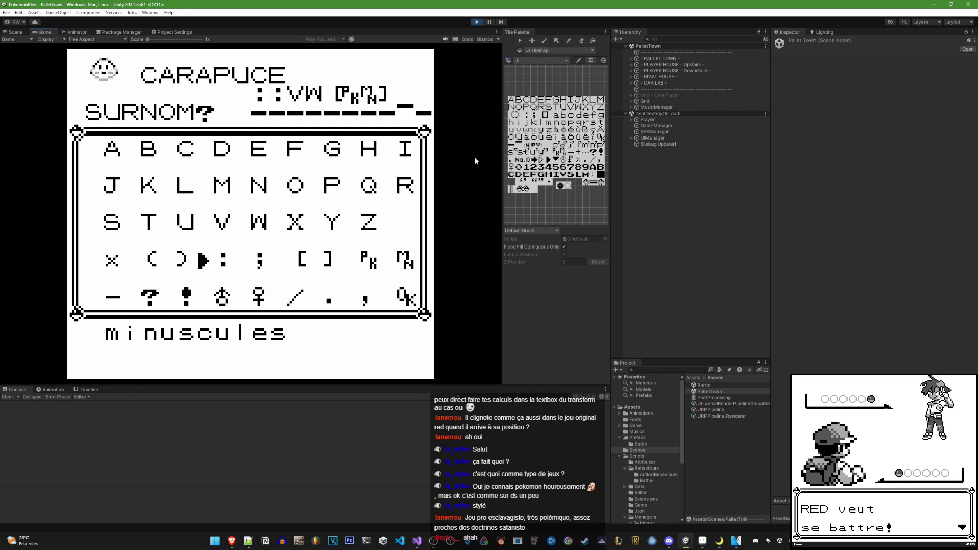
pyautogui.press('Left')
pyautogui.press('Left')
pyautogui.press('Return')
pyautogui.press('Down')
pyautogui.press('Right')
pyautogui.press('Right')
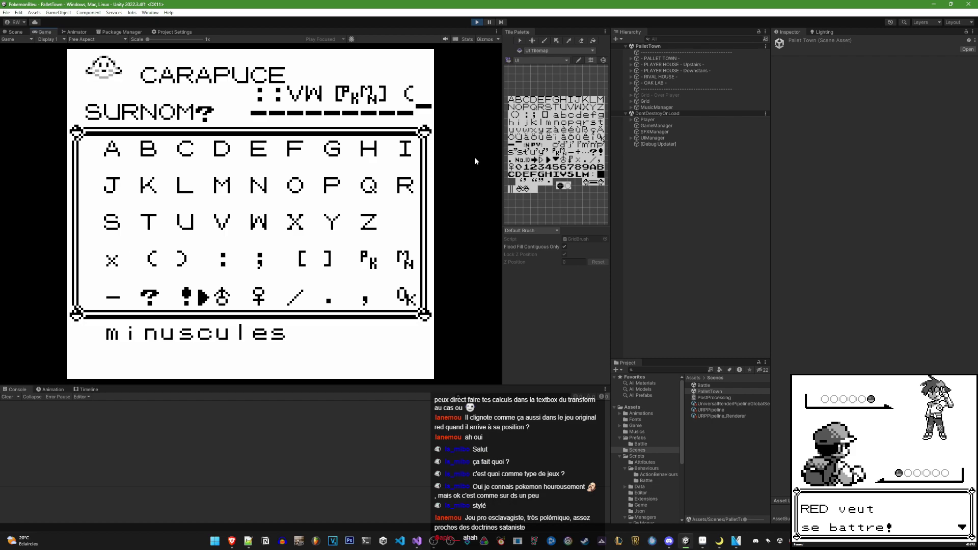
pyautogui.press('Return')
pyautogui.press('Return')
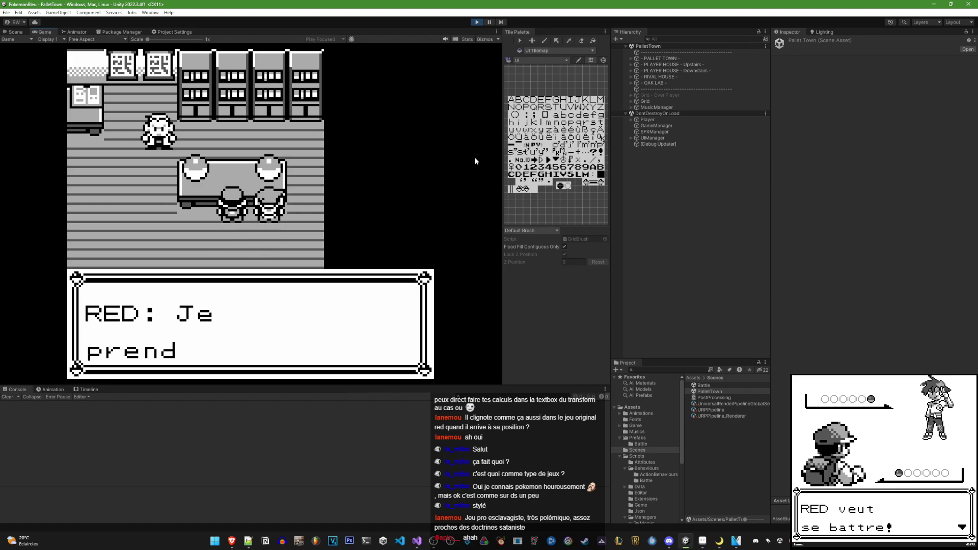
# Let the rival take his starter, walk away from the table, and advance his challenge
pyautogui.press('Return')
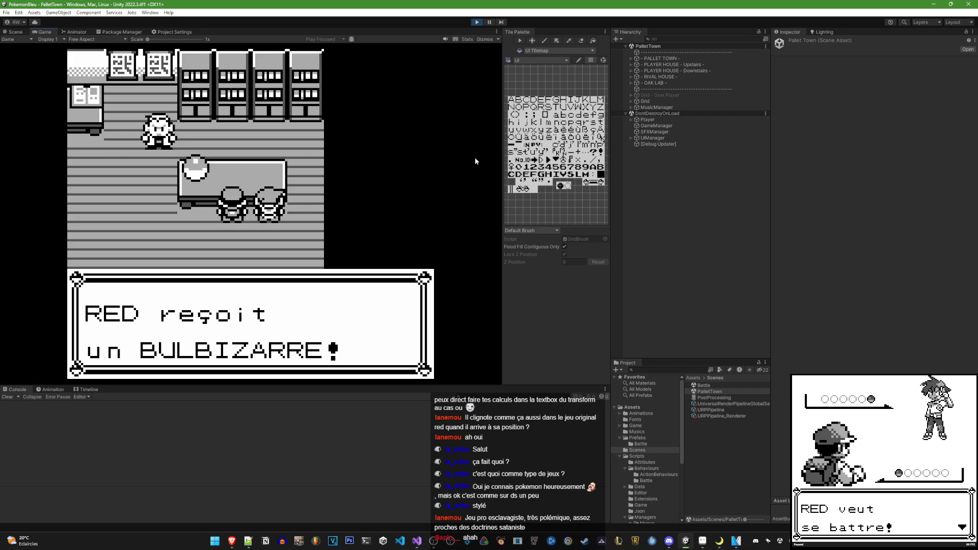
pyautogui.press('Return')
pyautogui.press('Left')
pyautogui.press('Down')
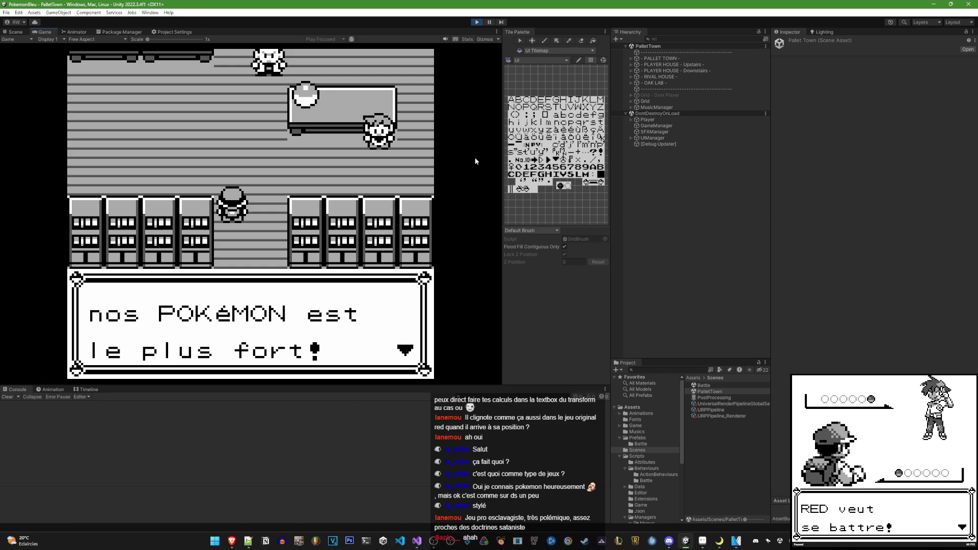
pyautogui.press('Return')
pyautogui.press('Return')
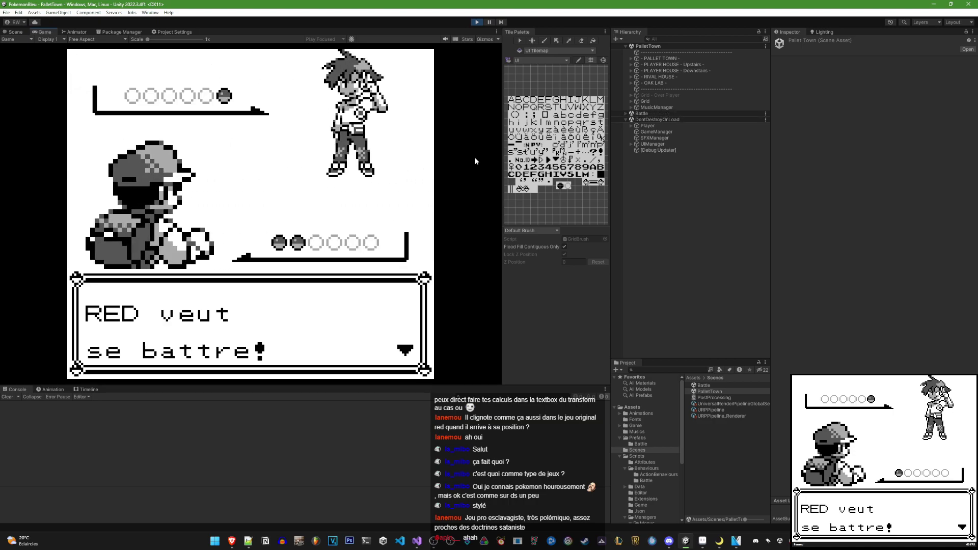
# Advance the battle intro until RED's BULBIZARRE faces CARAPUCE, then stop the playtest
pyautogui.press('Return')
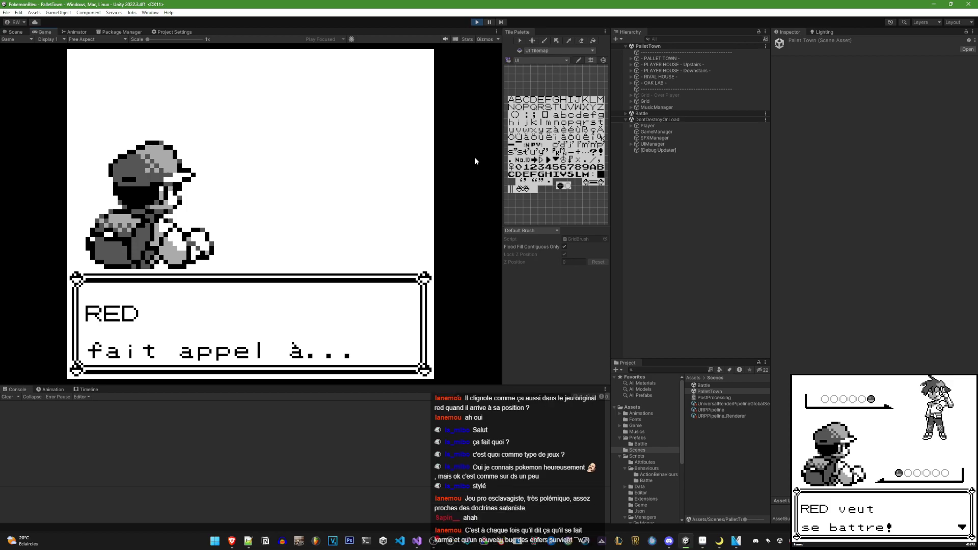
pyautogui.press('space')
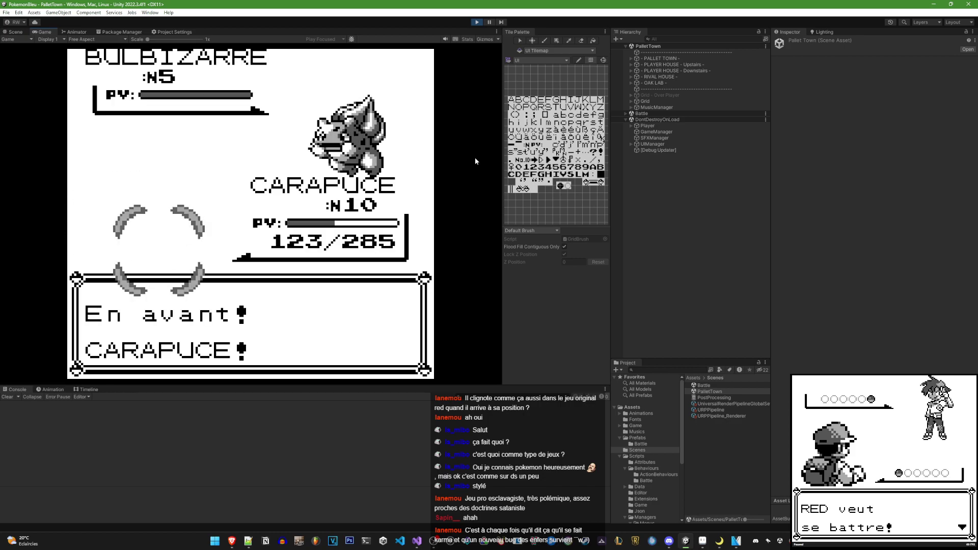
pyautogui.click(477, 22)
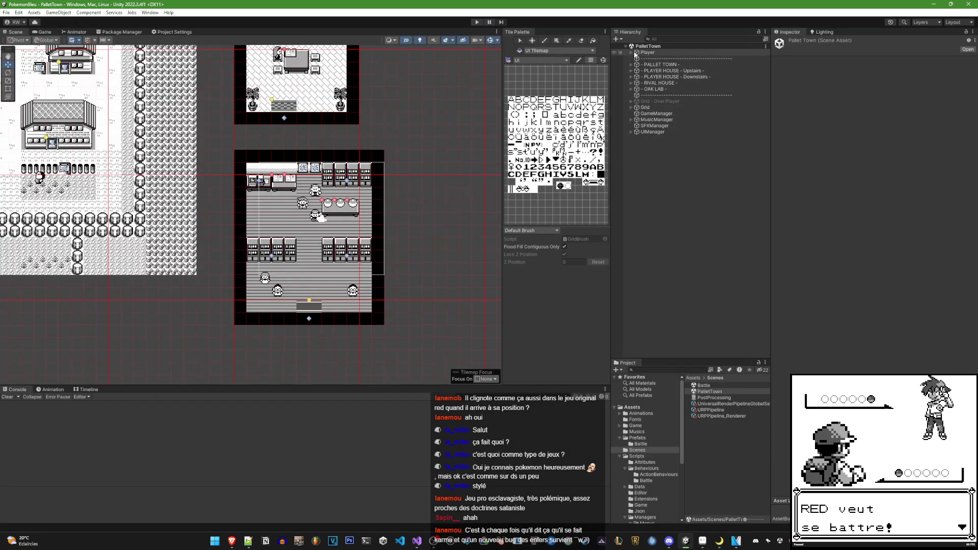
# Set the Player's Pokemons list size to 0 and start a new playtest
pyautogui.click(636, 53)
pyautogui.click(965, 168)
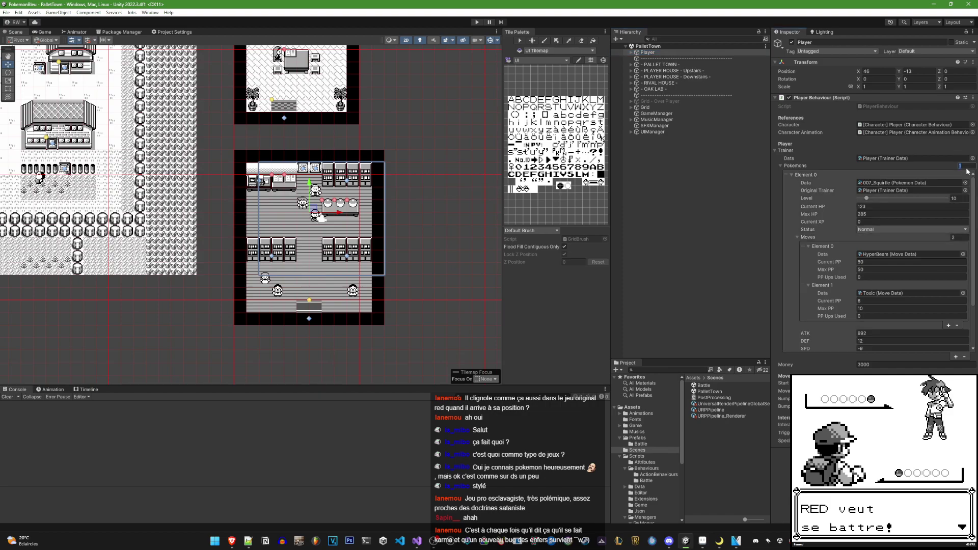
pyautogui.write('0')
pyautogui.press('Return')
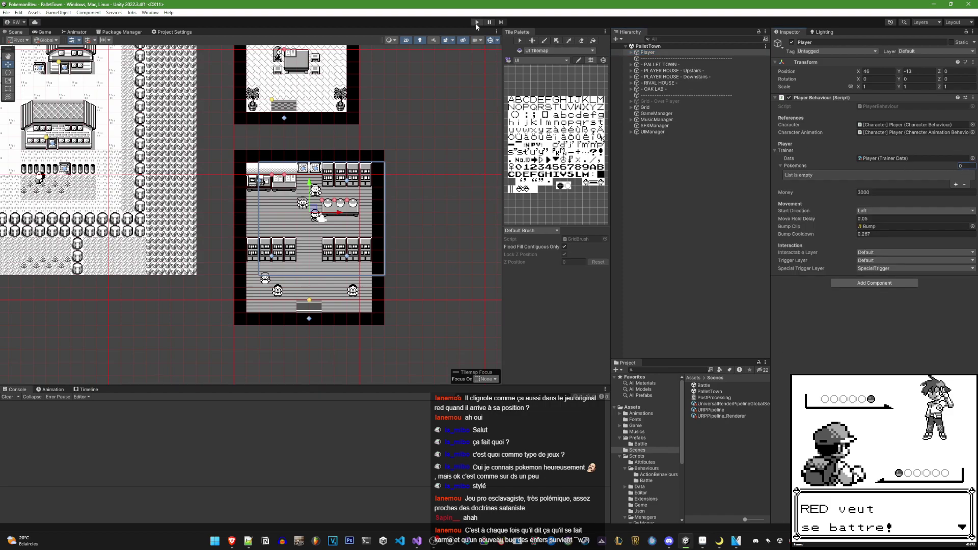
pyautogui.click(477, 23)
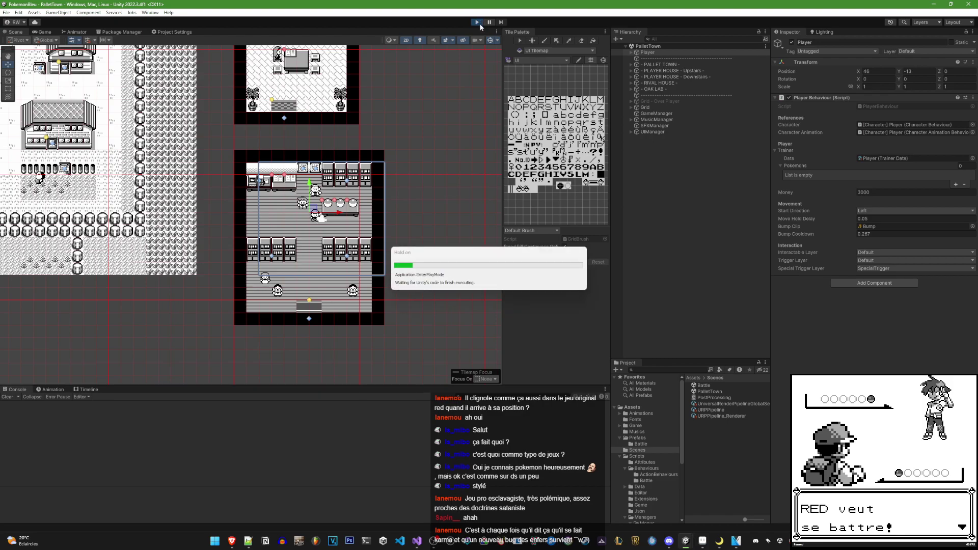
# Inspect the middle Poké Ball, accept Carapuce, and agree to give it a nickname
pyautogui.press('Right')
pyautogui.press('Right')
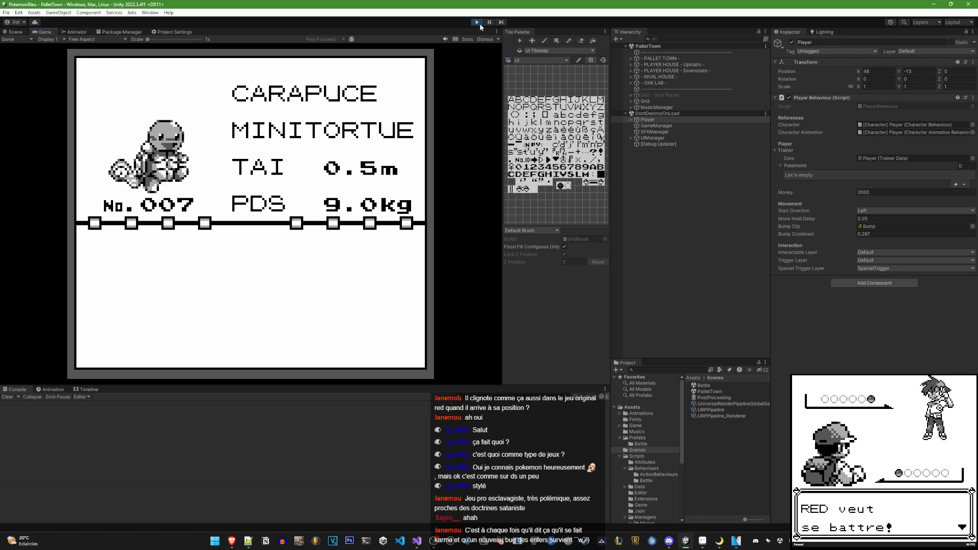
pyautogui.press('space')
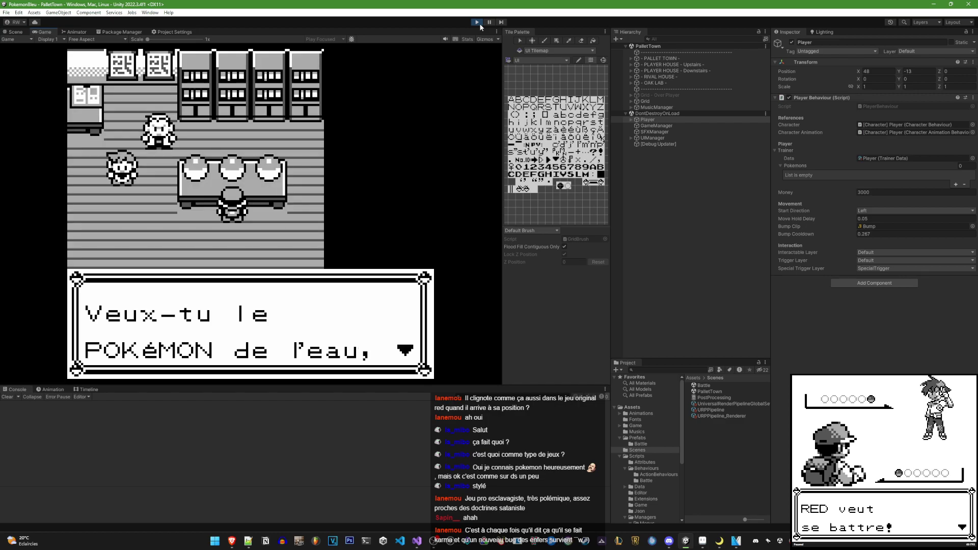
pyautogui.press('space')
pyautogui.press('space')
pyautogui.press('space')
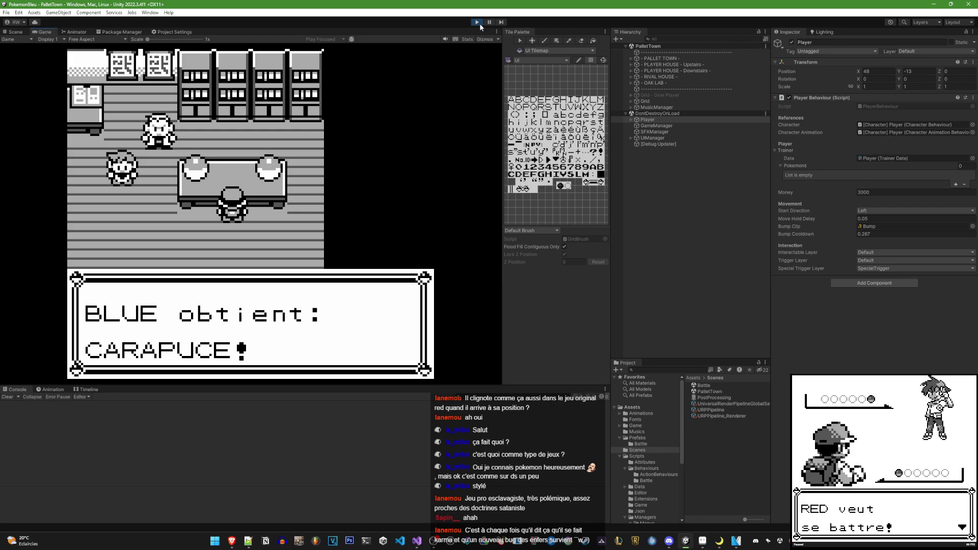
pyautogui.press('space')
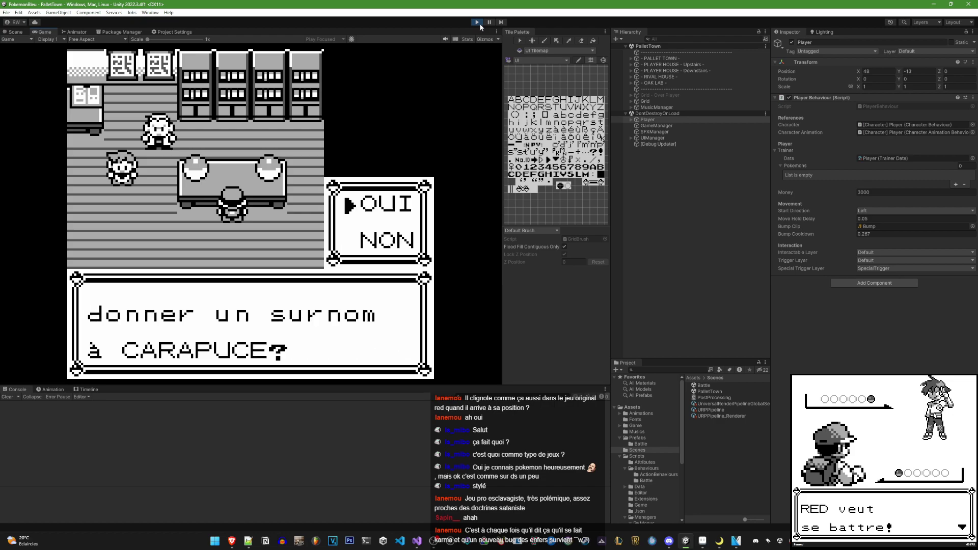
pyautogui.press('space')
# Spell Carapuce's nickname from letters and symbols on the grid and finish naming
pyautogui.press('Down')
pyautogui.press('Down')
pyautogui.press('Down')
pyautogui.press('Right')
pyautogui.press('Right')
pyautogui.press('Right')
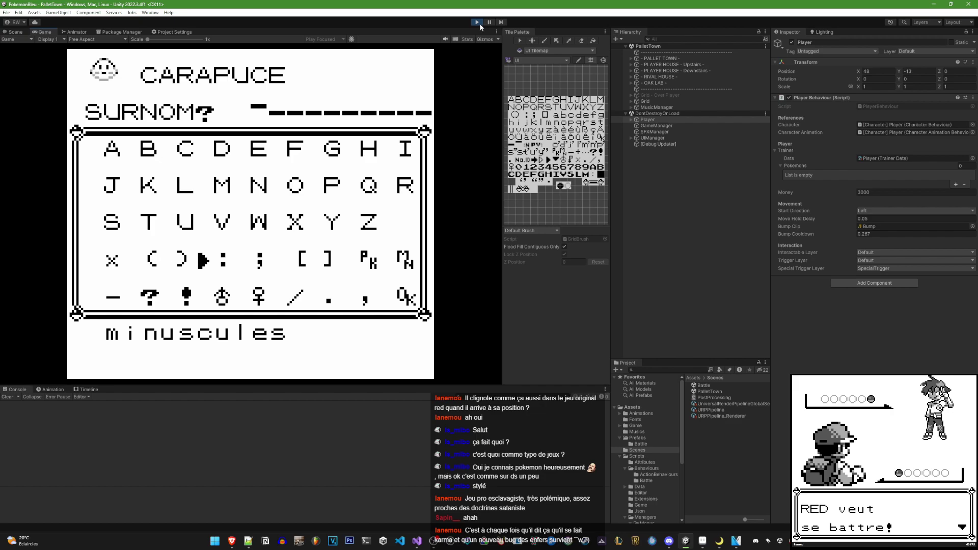
pyautogui.press('space')
pyautogui.press('Up')
pyautogui.press('space')
pyautogui.press('Right')
pyautogui.press('space')
pyautogui.press('Down')
pyautogui.press('Right')
pyautogui.press('space')
pyautogui.press('Right')
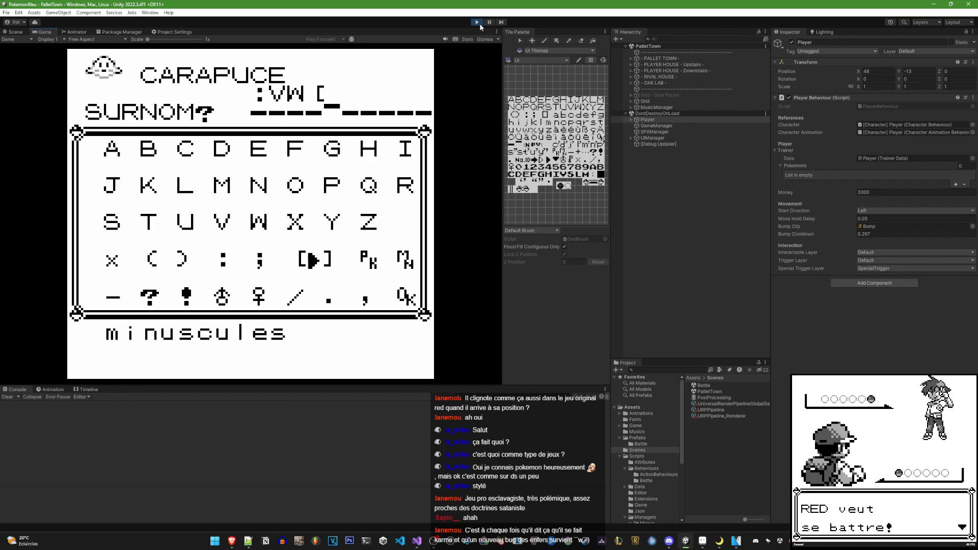
pyautogui.press('Right')
pyautogui.press('space')
pyautogui.press('Right')
pyautogui.press('space')
pyautogui.press('Left')
pyautogui.press('Left')
pyautogui.press('space')
pyautogui.press('Up')
pyautogui.press('Right')
pyautogui.press('space')
pyautogui.press('space')
pyautogui.press('Left')
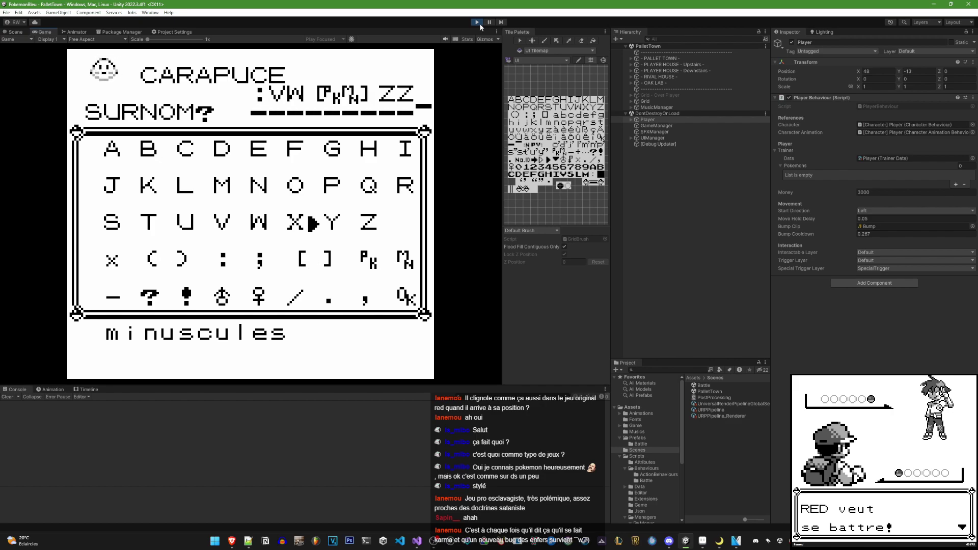
pyautogui.press('Down')
pyautogui.press('Left')
pyautogui.press('Left')
pyautogui.press('Left')
pyautogui.press('space')
pyautogui.press('Return')
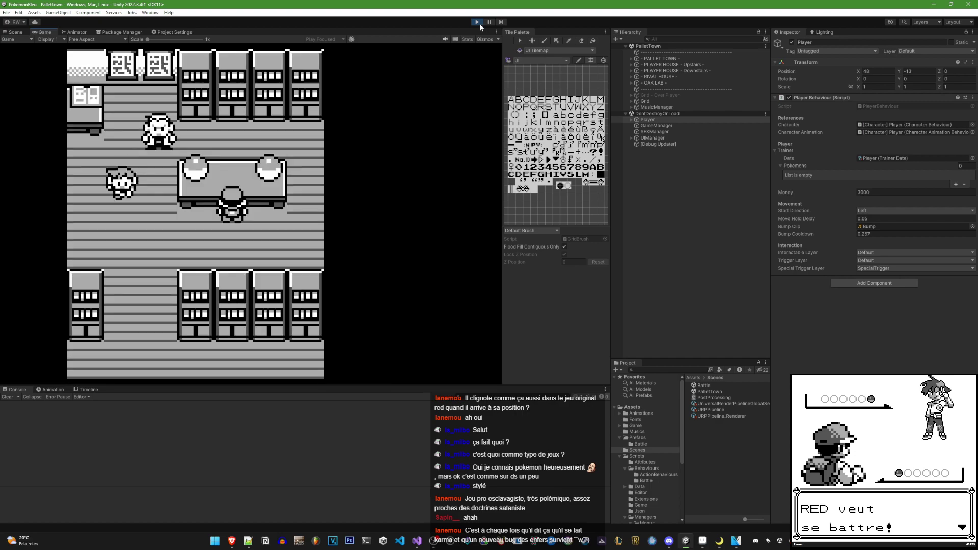
# Let the rival walk to the right Poké Ball and take Bulbizarre
pyautogui.press('Down')
pyautogui.press('Right')
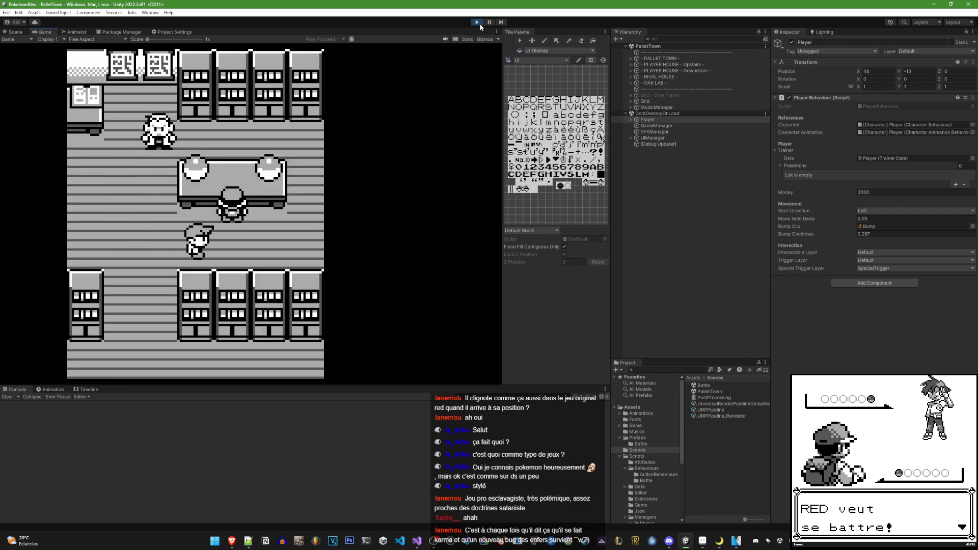
pyautogui.press('Right')
pyautogui.press('Up')
pyautogui.press('space')
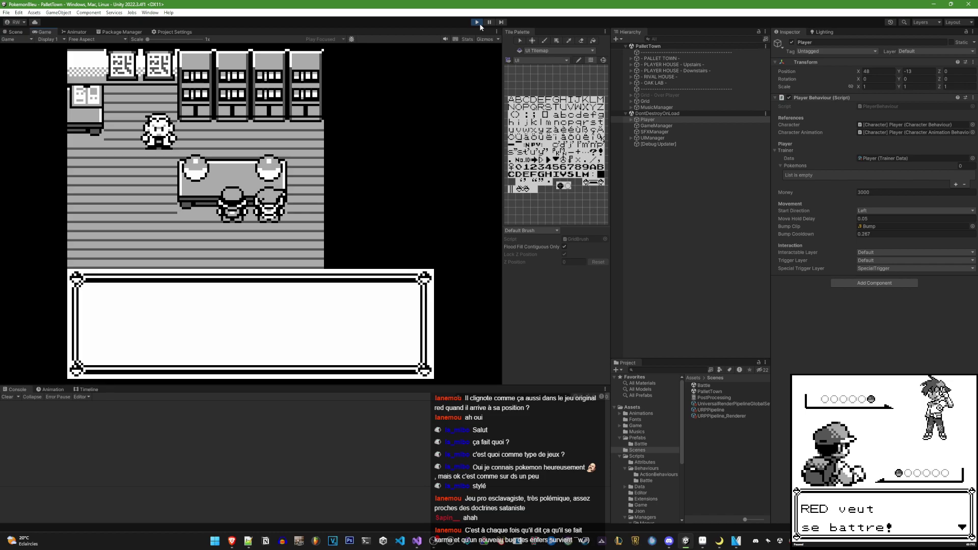
pyautogui.press('space')
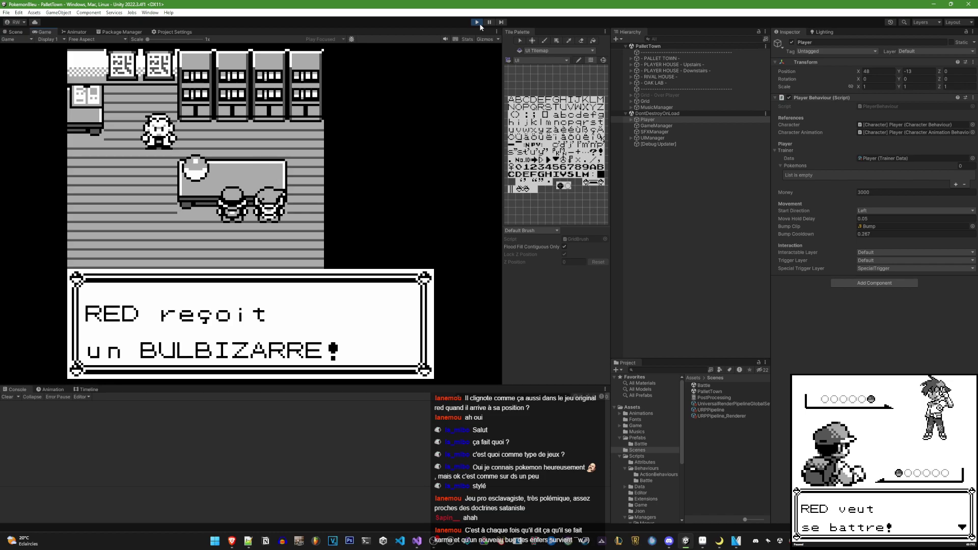
# Walk toward the lab exit to trigger the rival and advance his challenge dialogue
pyautogui.press('space')
pyautogui.press('Left')
pyautogui.press('Left')
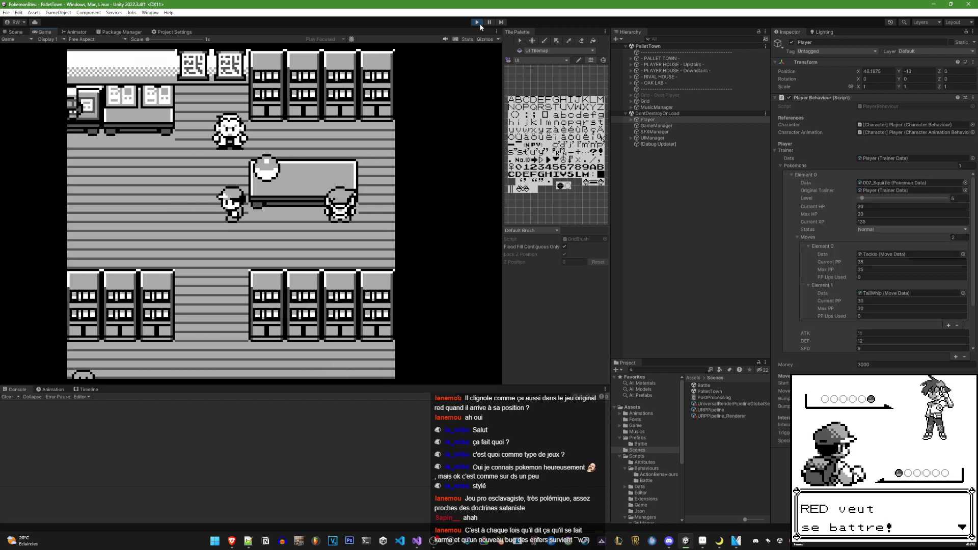
pyautogui.press('Down')
pyautogui.press('Left')
pyautogui.press('Down')
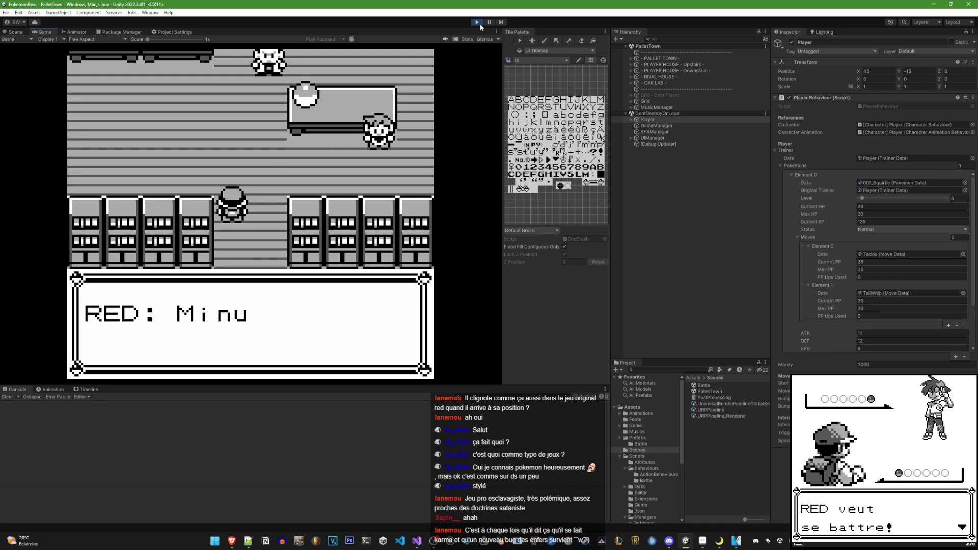
pyautogui.press('space')
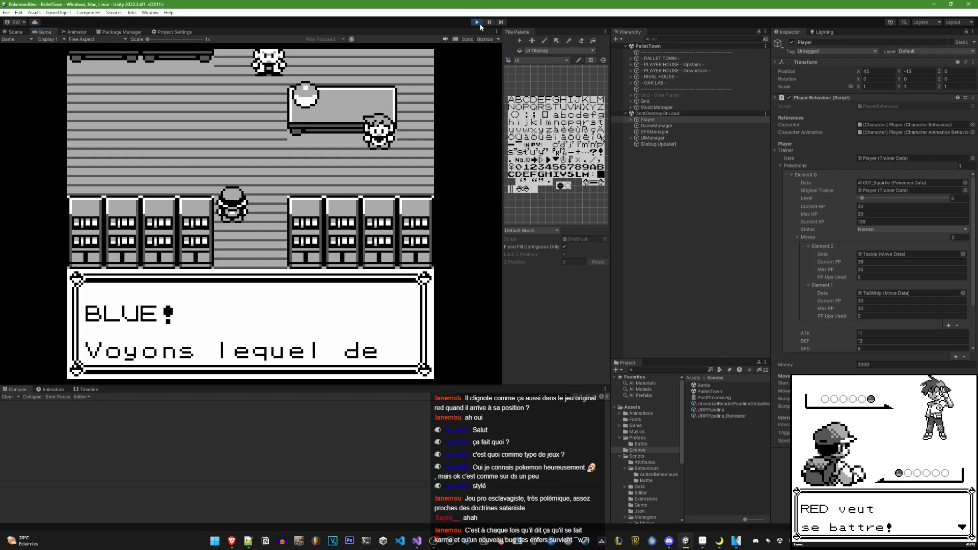
pyautogui.press('space')
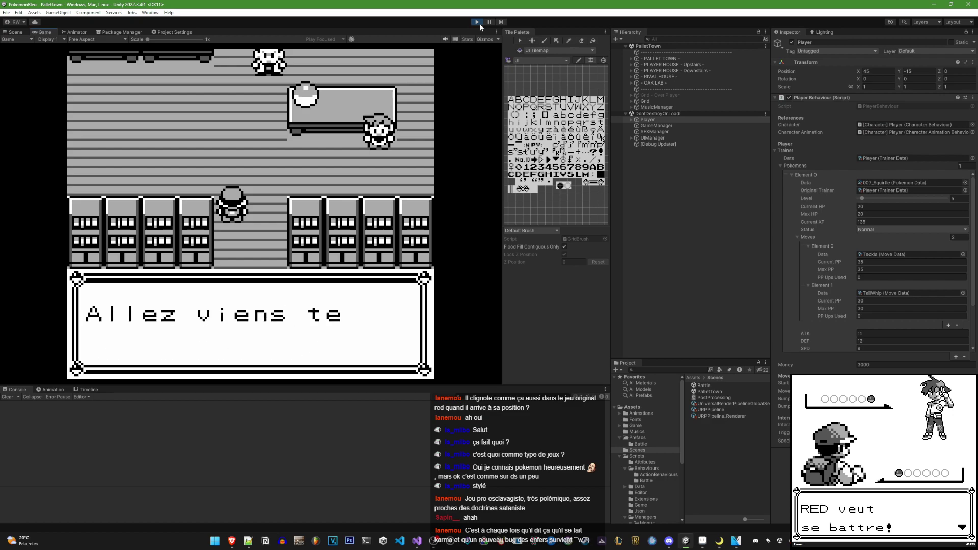
pyautogui.press('space')
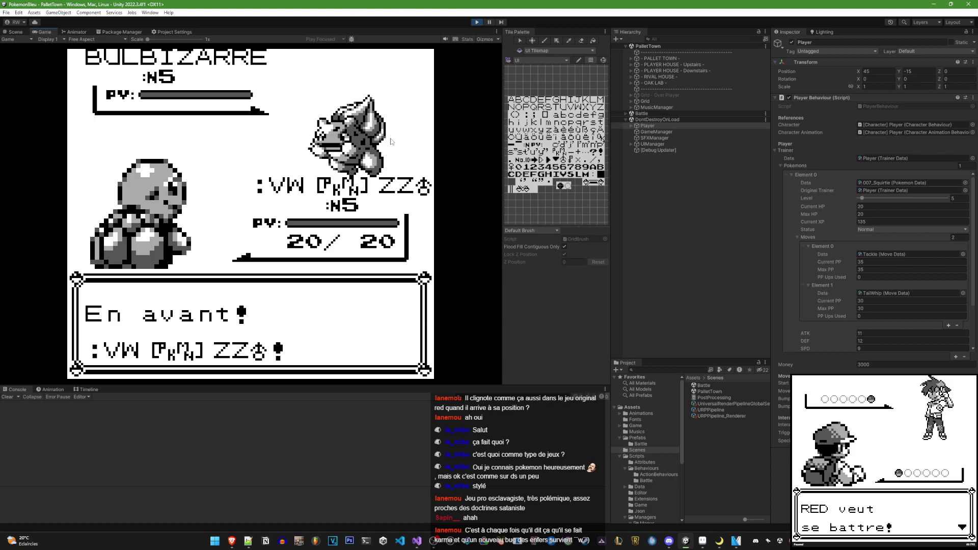
# Stop the battle playtest and restart the game back in Oak's lab
pyautogui.scroll(-2, 797, 252)
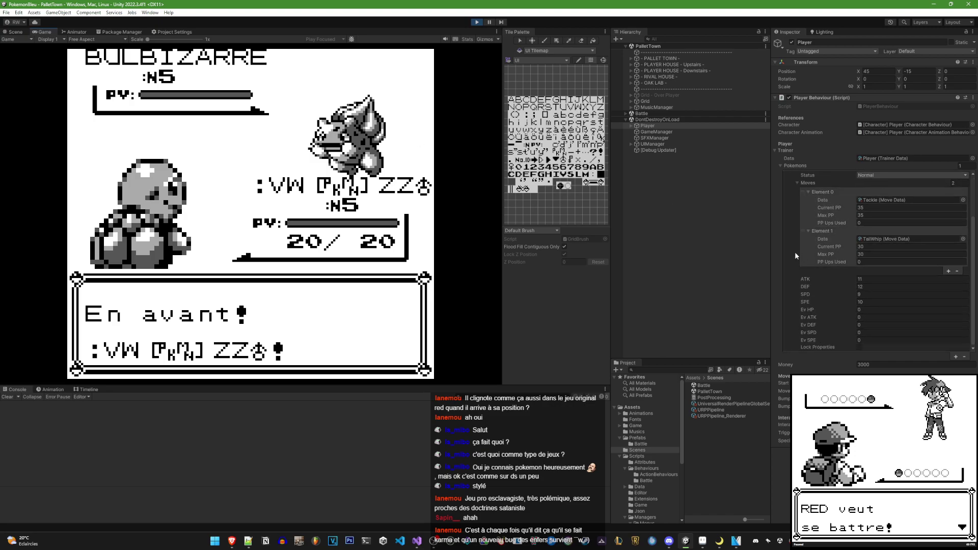
pyautogui.scroll(2, 791, 246)
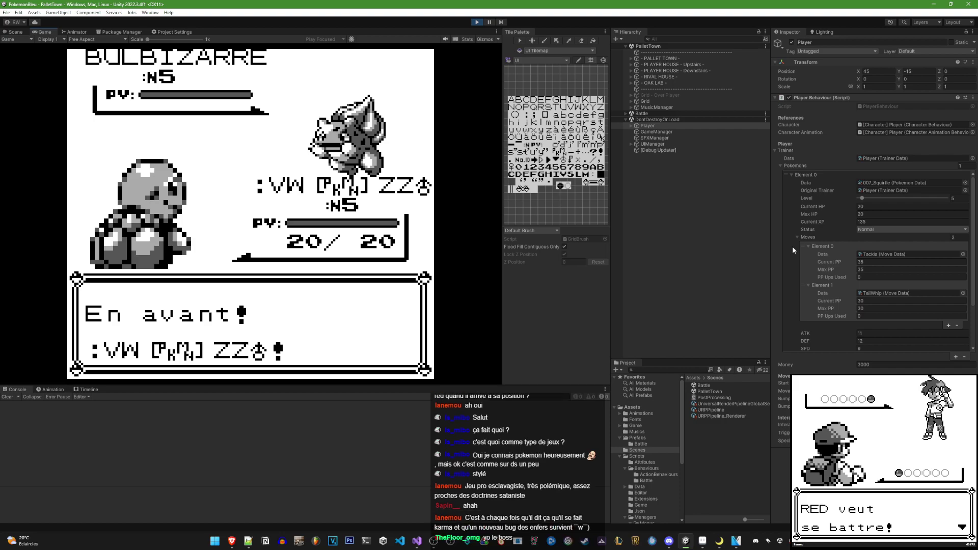
pyautogui.click(477, 22)
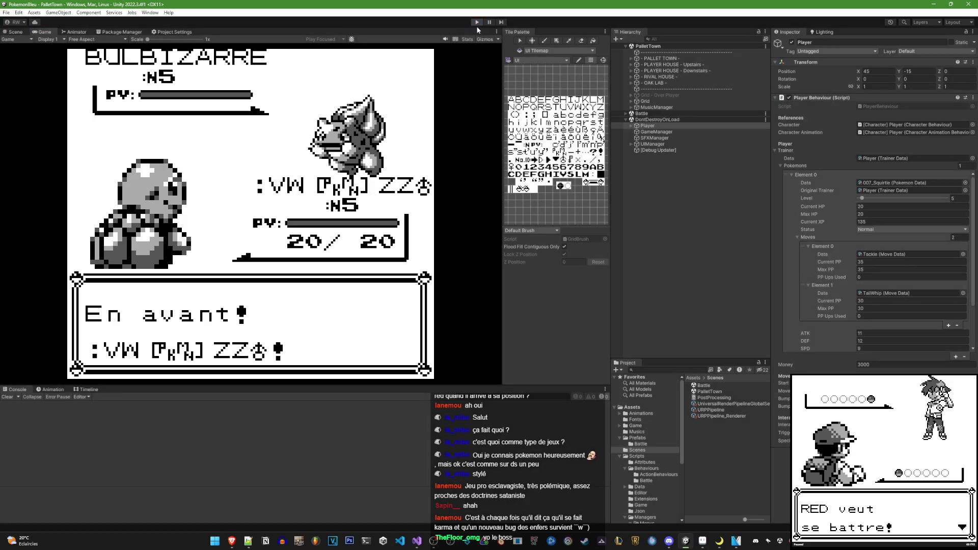
pyautogui.click(478, 21)
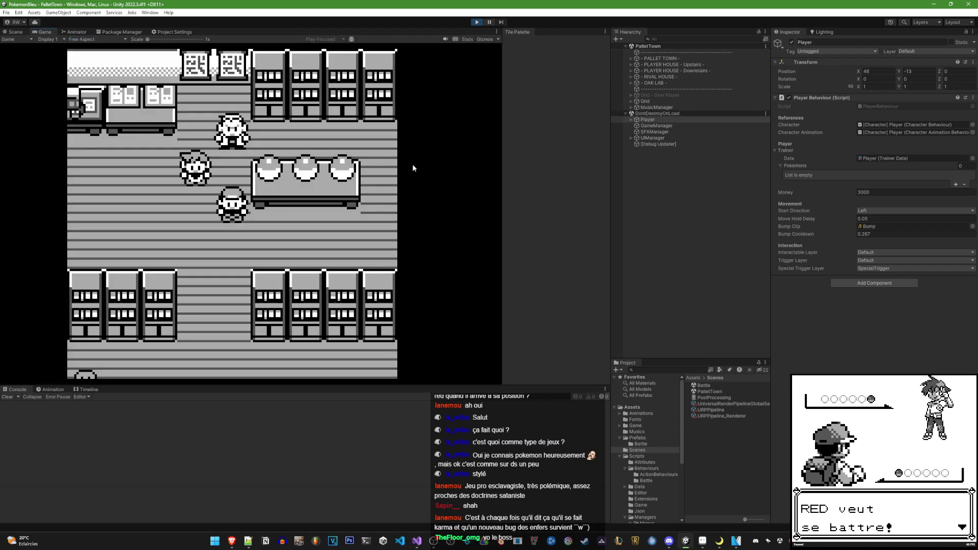
# Take Carapuce as the starter and nickname it CCCCCCCCCC
pyautogui.press('Right')
pyautogui.press('Right')
pyautogui.press('Up')
pyautogui.press('space')
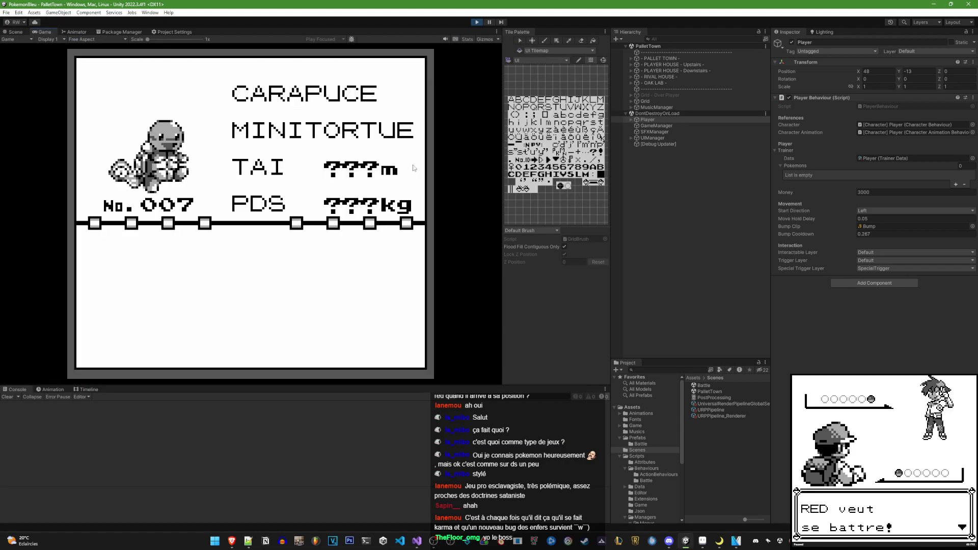
pyautogui.press('space')
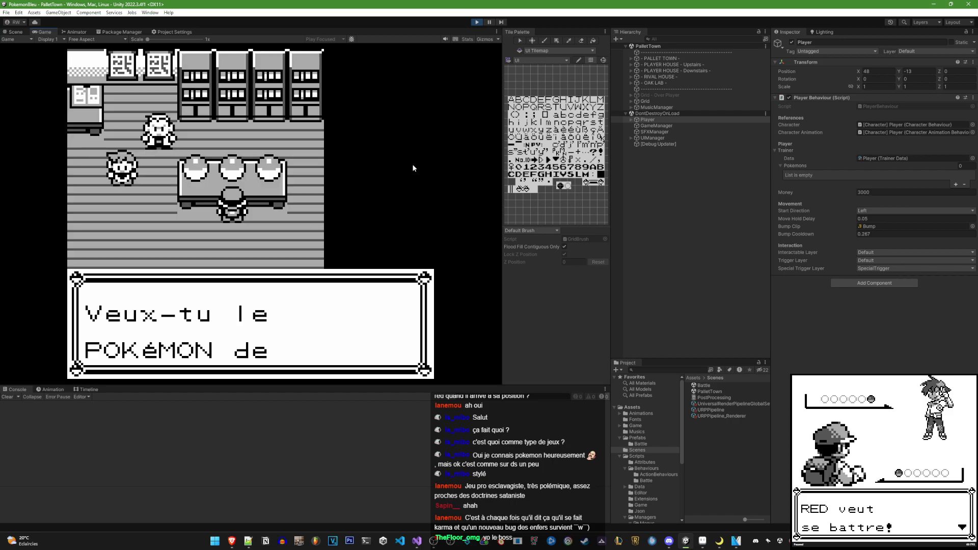
pyautogui.press('space')
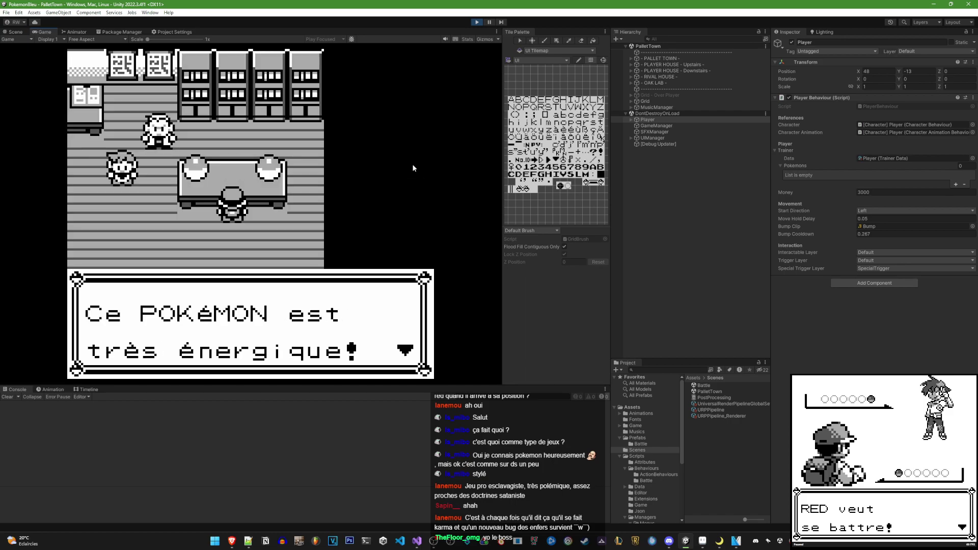
pyautogui.press('space')
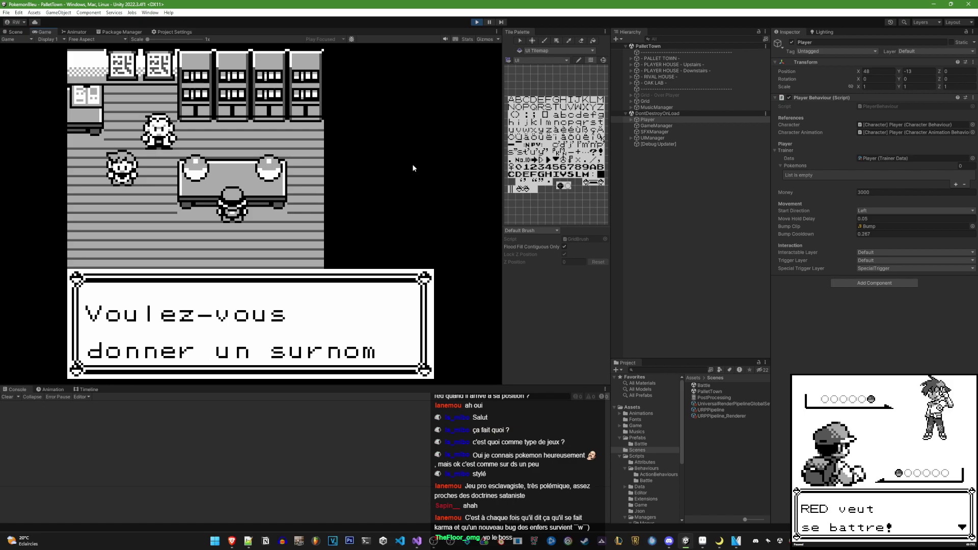
pyautogui.press('space')
pyautogui.press('Right')
pyautogui.press('Right')
pyautogui.press('space')
pyautogui.press('space')
pyautogui.press('space')
pyautogui.press('space')
pyautogui.press('space')
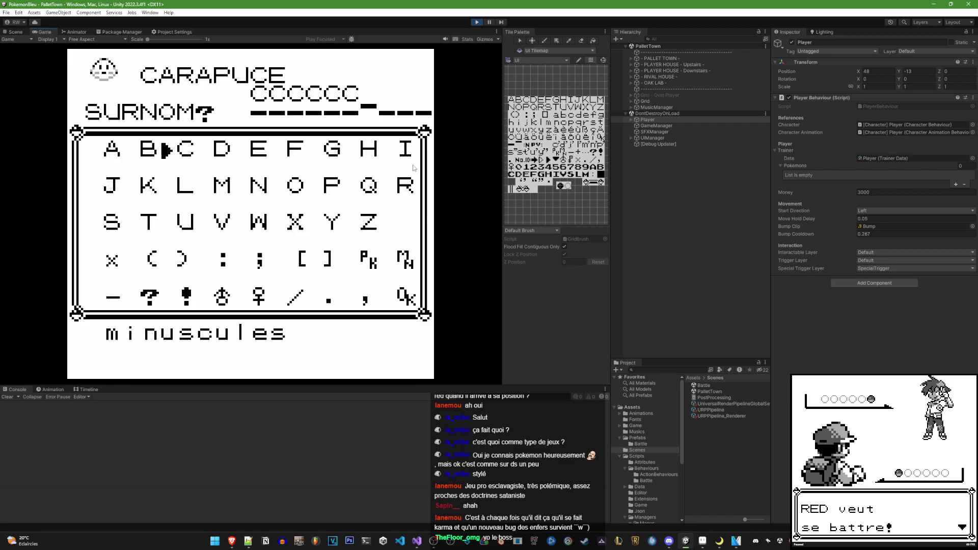
pyautogui.press('space')
pyautogui.press('space')
pyautogui.press('space')
pyautogui.press('space')
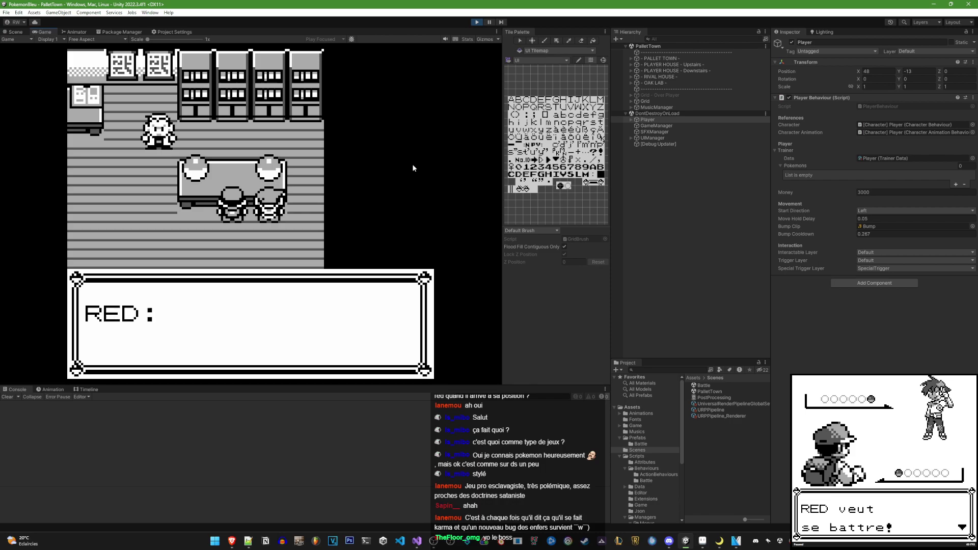
# Let the rival take Bulbizarre, then open the party list from the start menu
pyautogui.press('space')
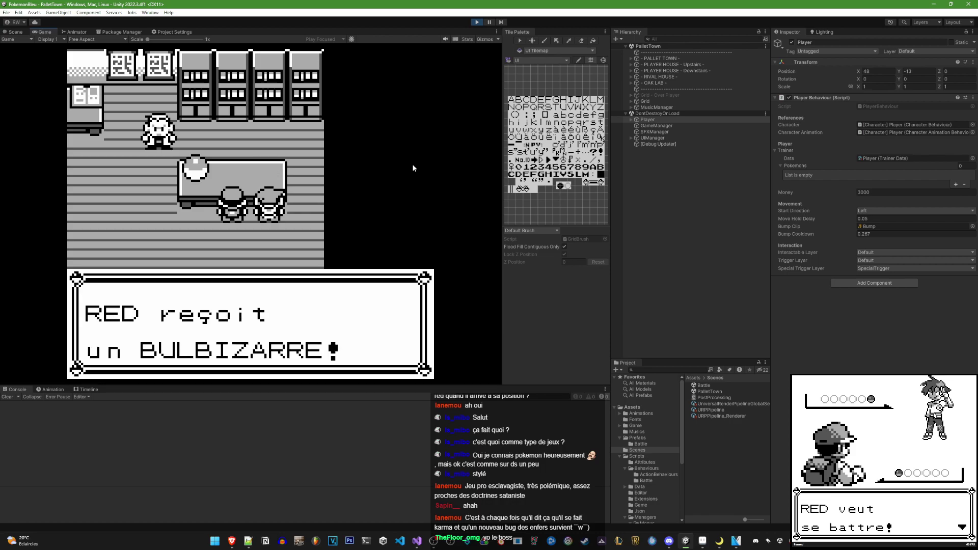
pyautogui.press('space')
pyautogui.press('Left')
pyautogui.press('Left')
pyautogui.press('Return')
pyautogui.press('space')
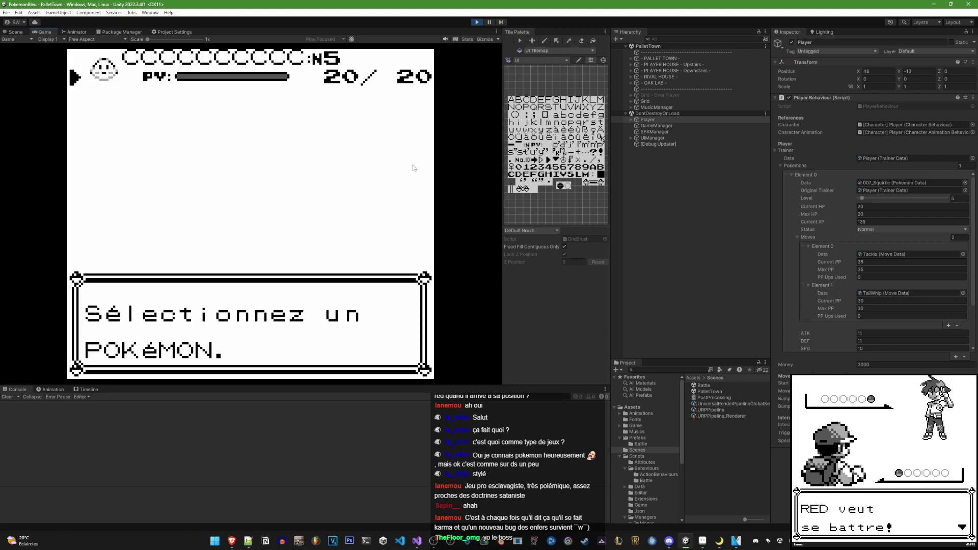
# Compare Carapuce's stats and moves pages with the original in the emulator save state
pyautogui.press('space')
pyautogui.press('space')
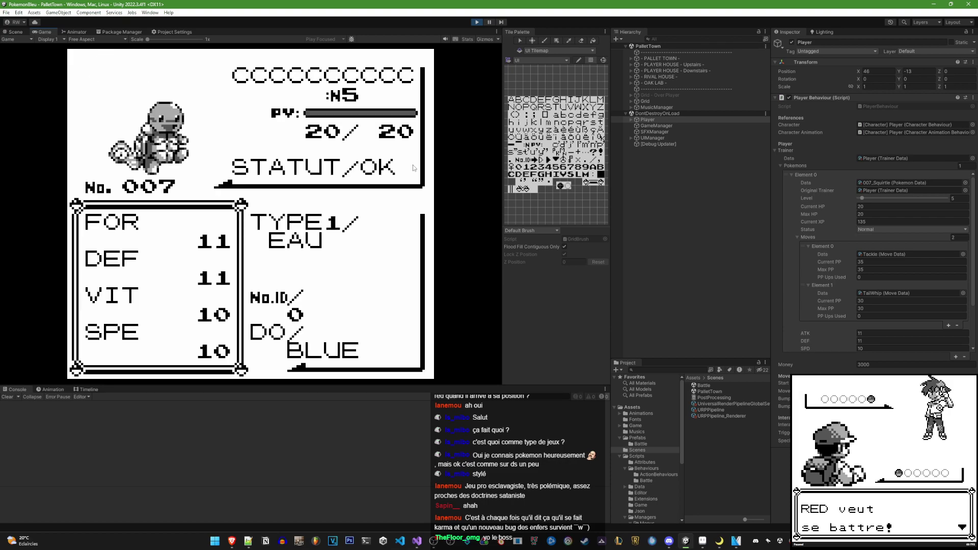
pyautogui.hotkey('alt', 'Tab')
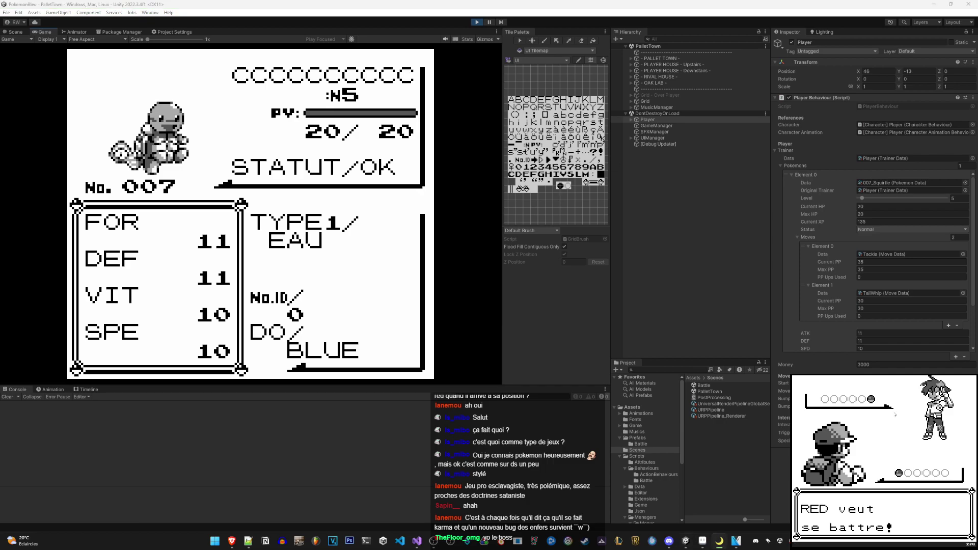
pyautogui.press('F1')
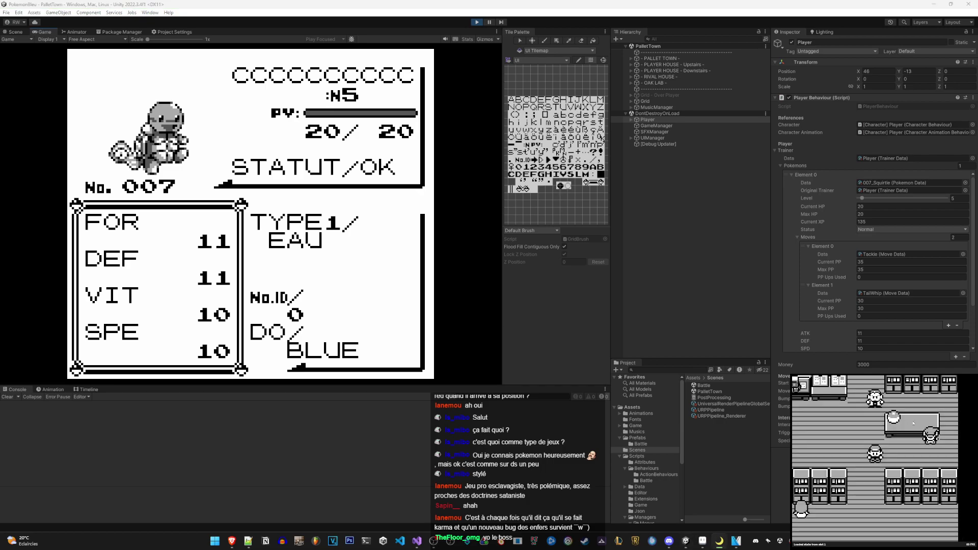
pyautogui.press('Return')
pyautogui.press('space')
pyautogui.press('space')
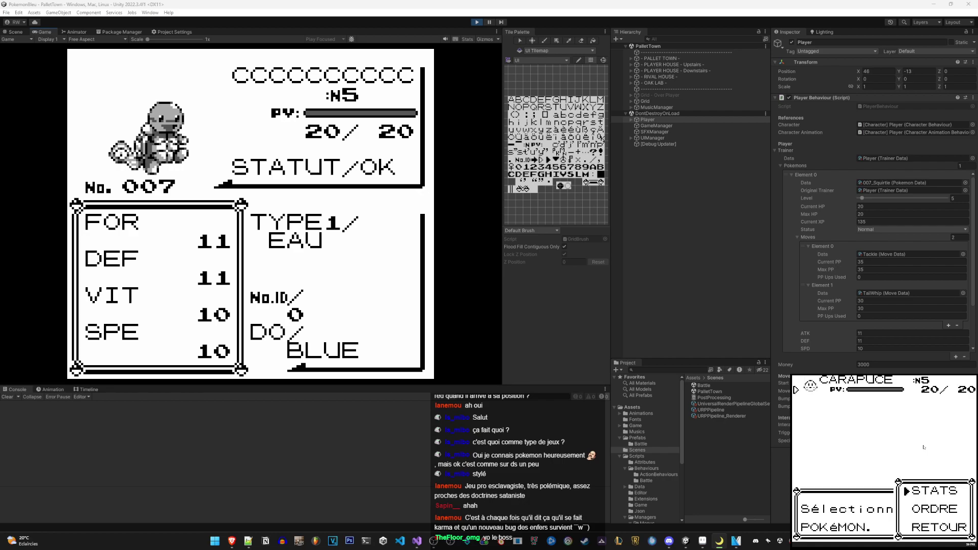
pyautogui.press('space')
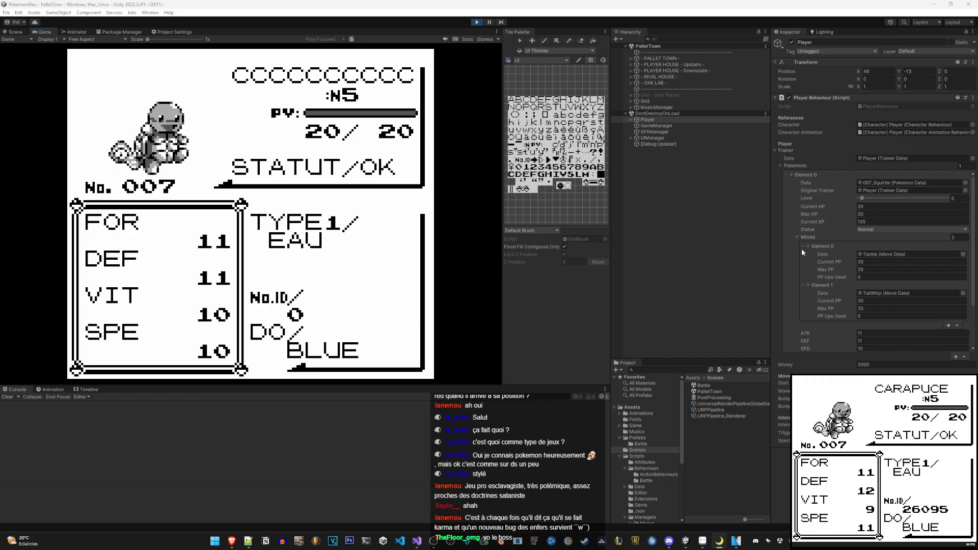
pyautogui.click(328, 227)
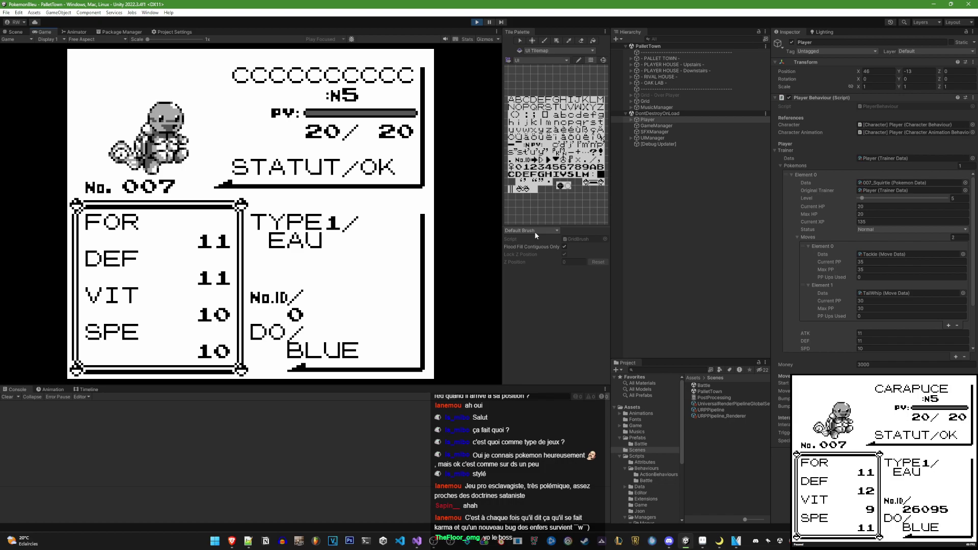
pyautogui.press('z')
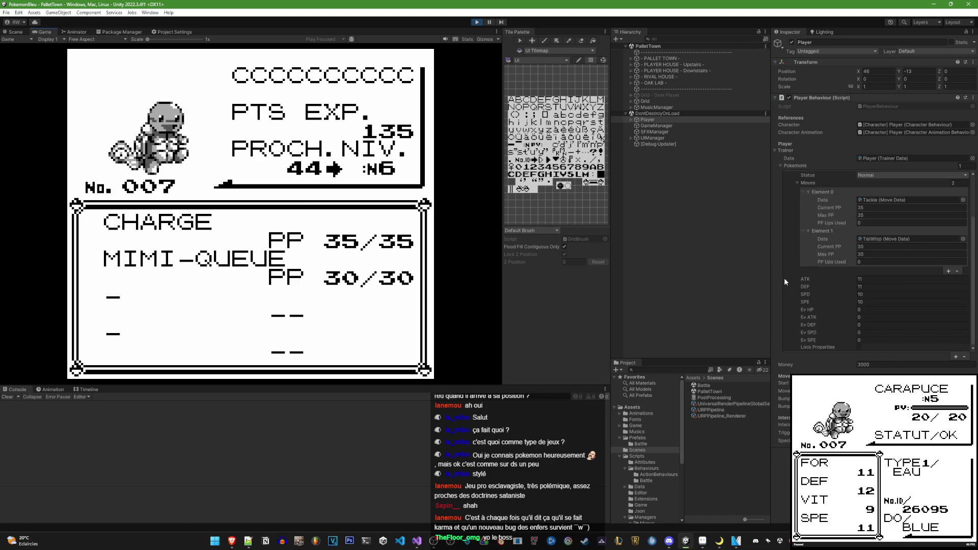
# Toggle the Inspector to Debug mode and back to Normal, then stop the playtest
pyautogui.scroll(-3, 784, 272)
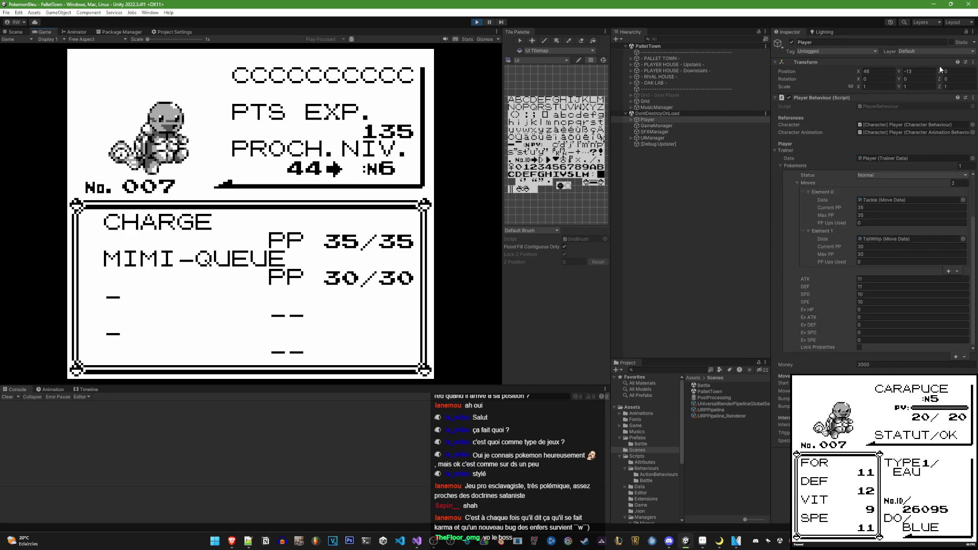
pyautogui.click(973, 32)
pyautogui.click(896, 73)
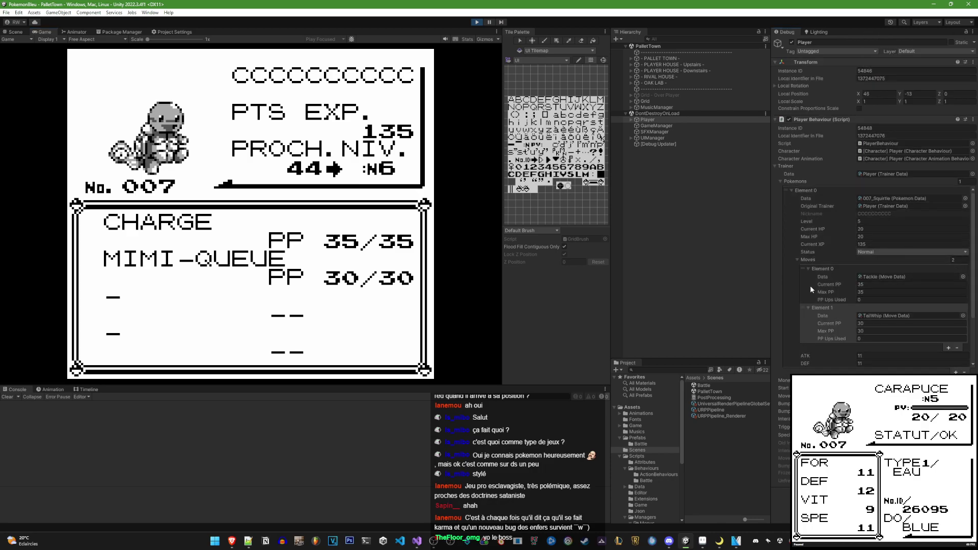
pyautogui.scroll(-3, 799, 282)
pyautogui.scroll(3, 790, 274)
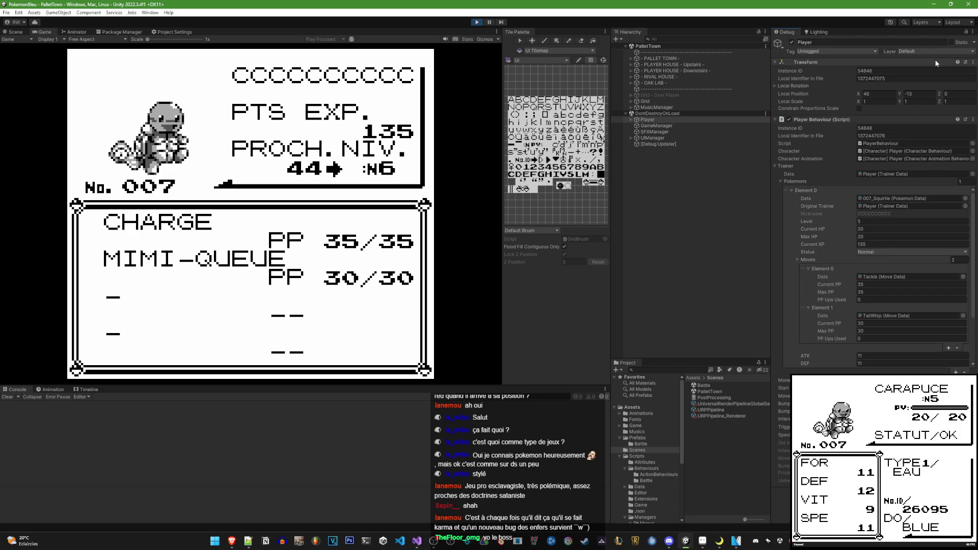
pyautogui.click(973, 31)
pyautogui.click(952, 59)
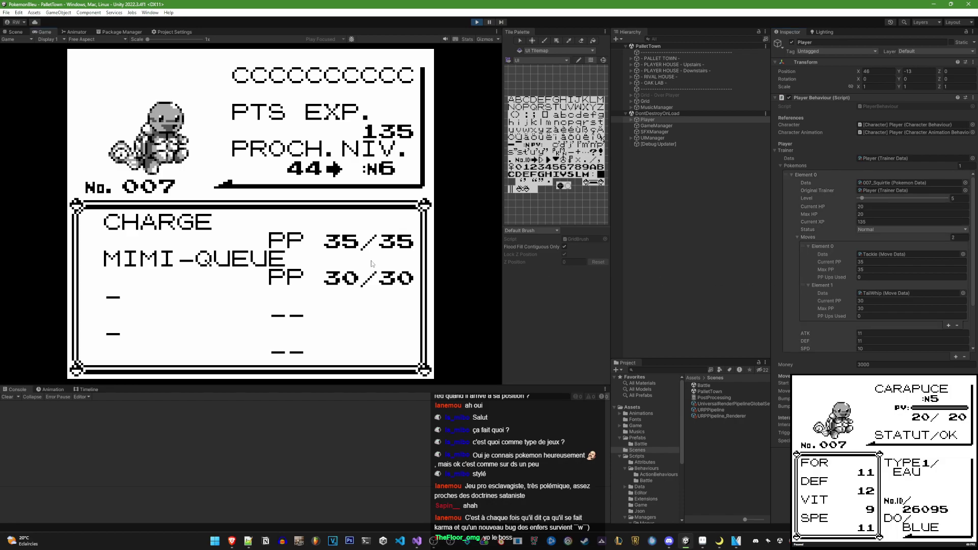
pyautogui.click(476, 23)
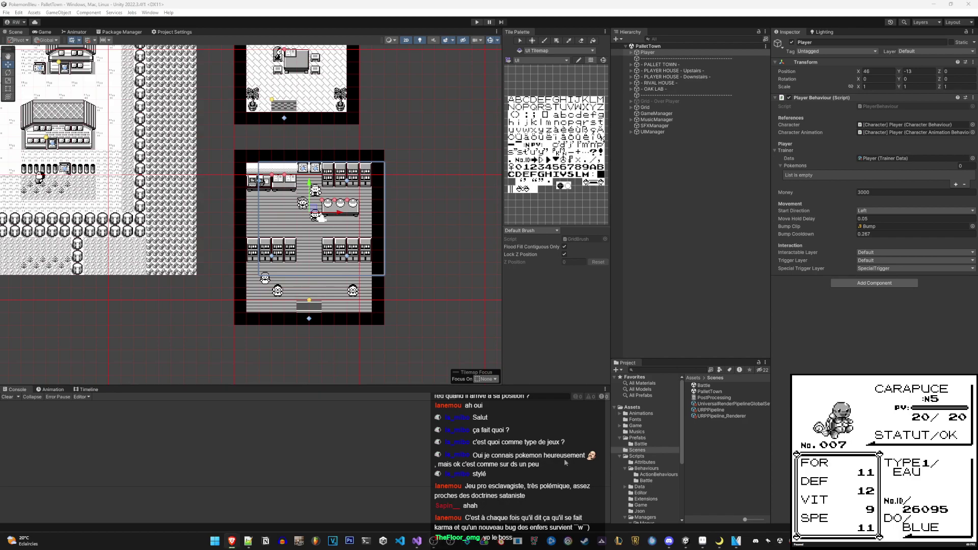
# Add a #31 notes section listing 'Split PokemonBar into own scripts' and 'Pokemon Infos'
pyautogui.click(248, 541)
pyautogui.press('Return')
pyautogui.write('#31')
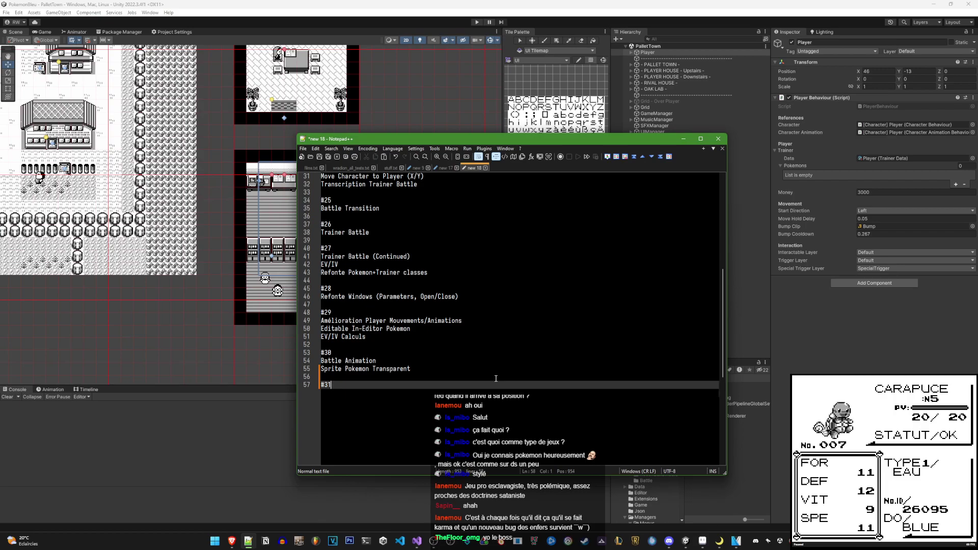
pyautogui.press('Return')
pyautogui.write('Pokemon Inf')
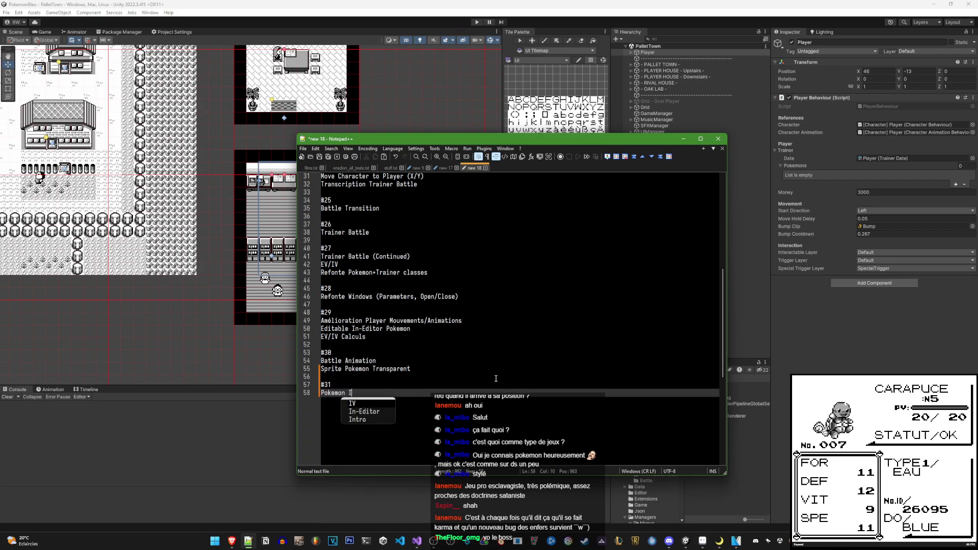
pyautogui.write('os')
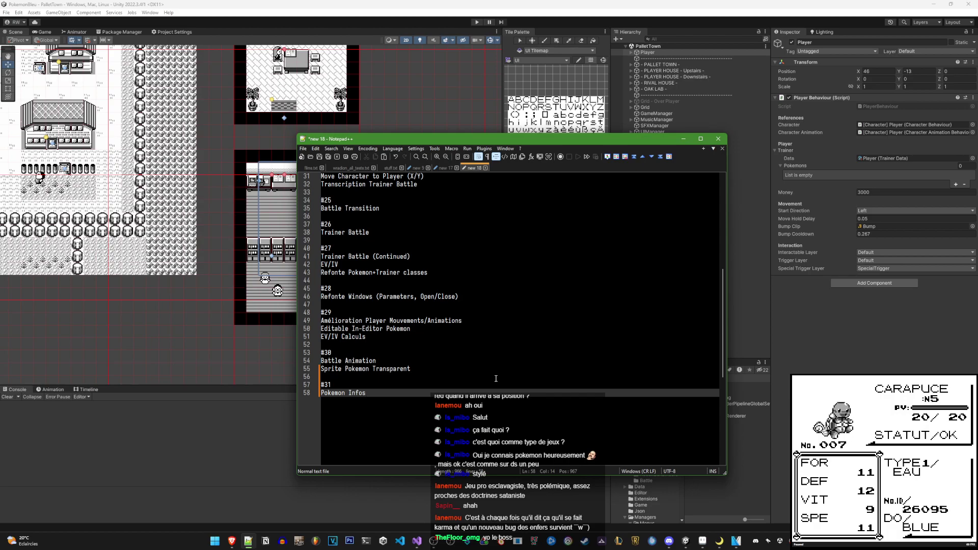
pyautogui.press('Home')
pyautogui.press('Return')
pyautogui.press('Up')
pyautogui.write('Split ')
pyautogui.write('PokemonBar i')
pyautogui.write('nto')
pyautogui.write(' own scripts')
pyautogui.press('Down')
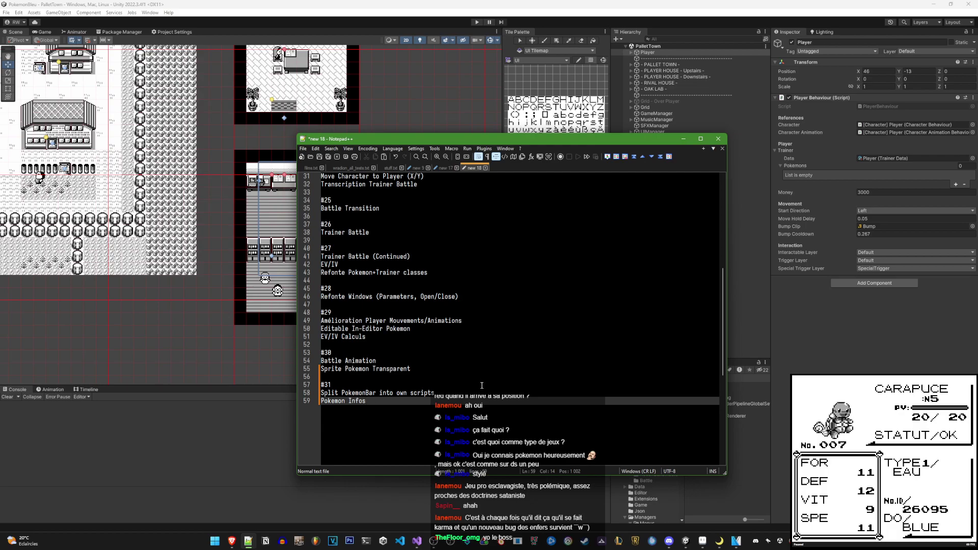
pyautogui.click(646, 11)
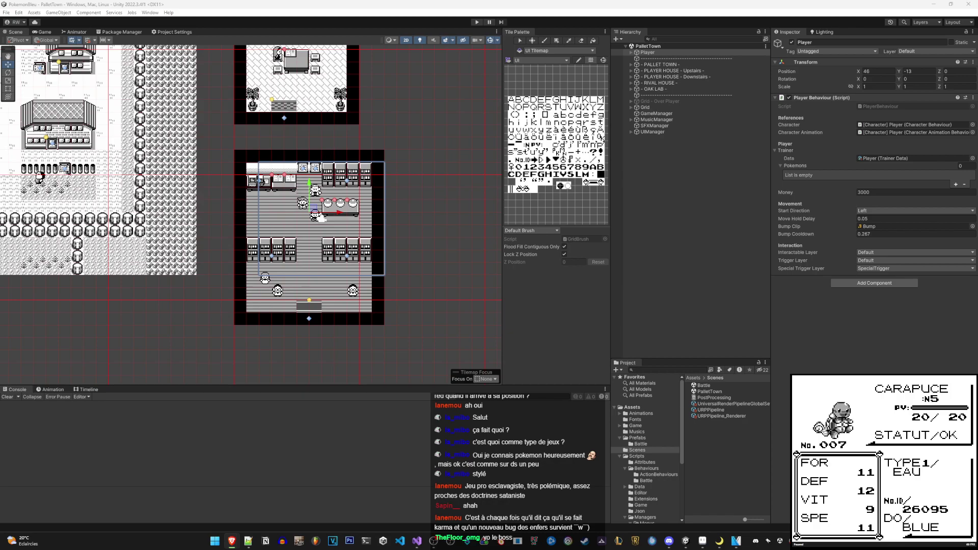
pyautogui.hotkey('alt', 'Tab')
pyautogui.hotkey('alt', 'Tab')
pyautogui.hotkey('alt', 'Tab')
pyautogui.hotkey('alt', 'Tab')
pyautogui.hotkey('alt', 'Tab')
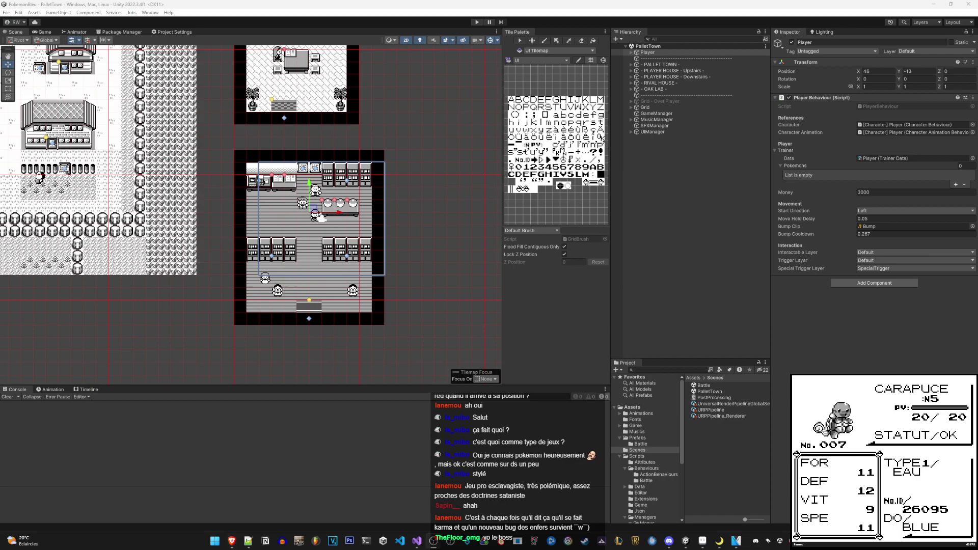